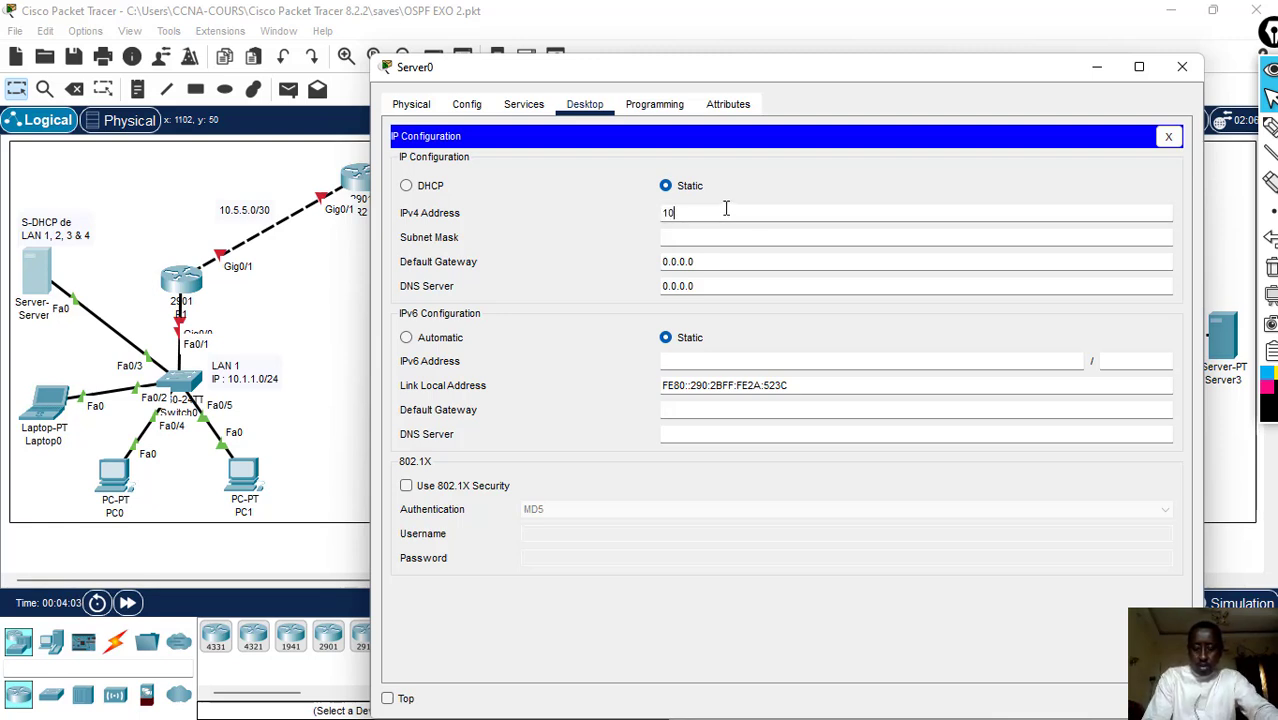
- Set Server0's static IPv4 address to 10.1.1.2 and its subnet mask to 255.255.255.0
type(".1.1.2")
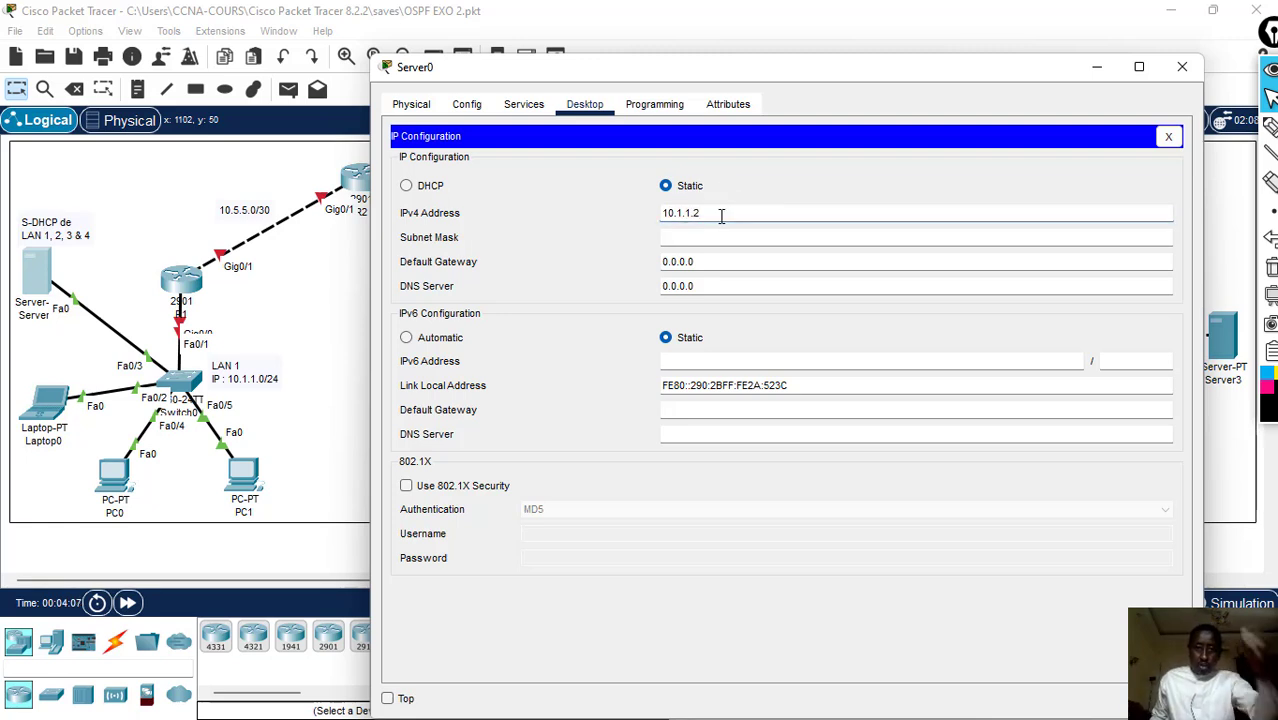
left_click_drag(720, 212, 584, 210)
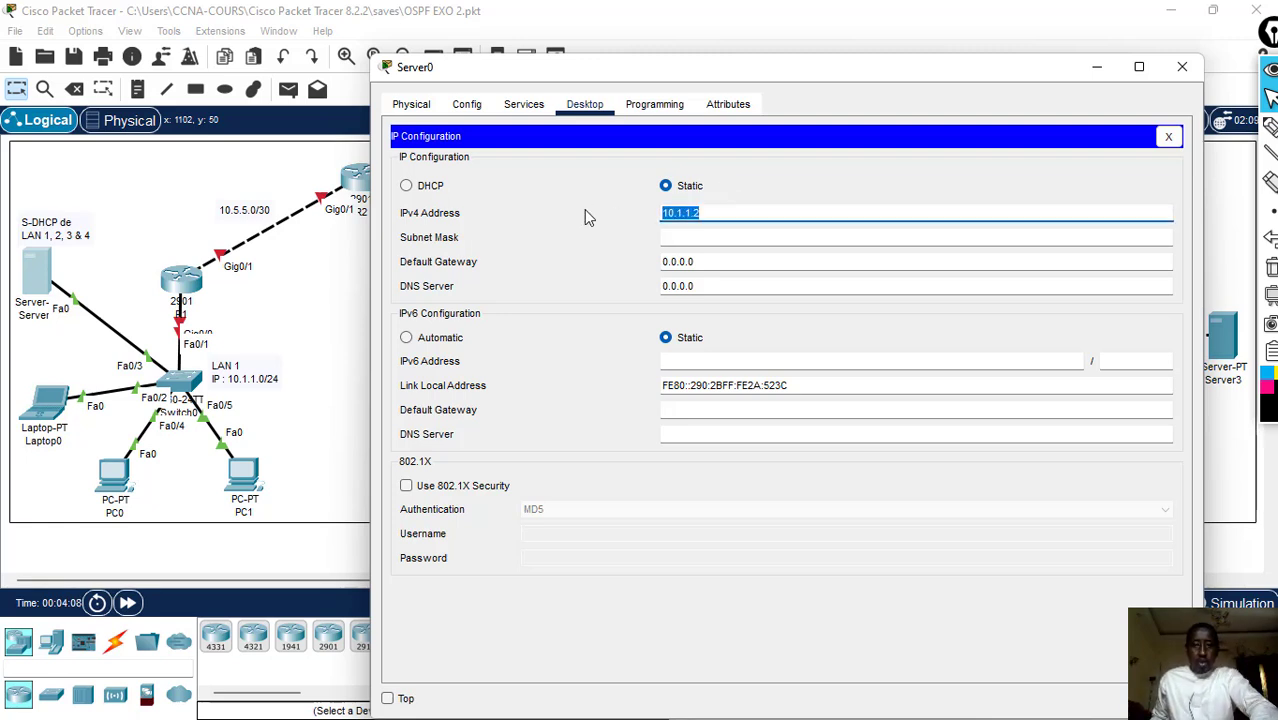
left_click(718, 237)
key("BackSpace")
key("BackSpace")
key("BackSpace")
key("BackSpace")
key("BackSpace")
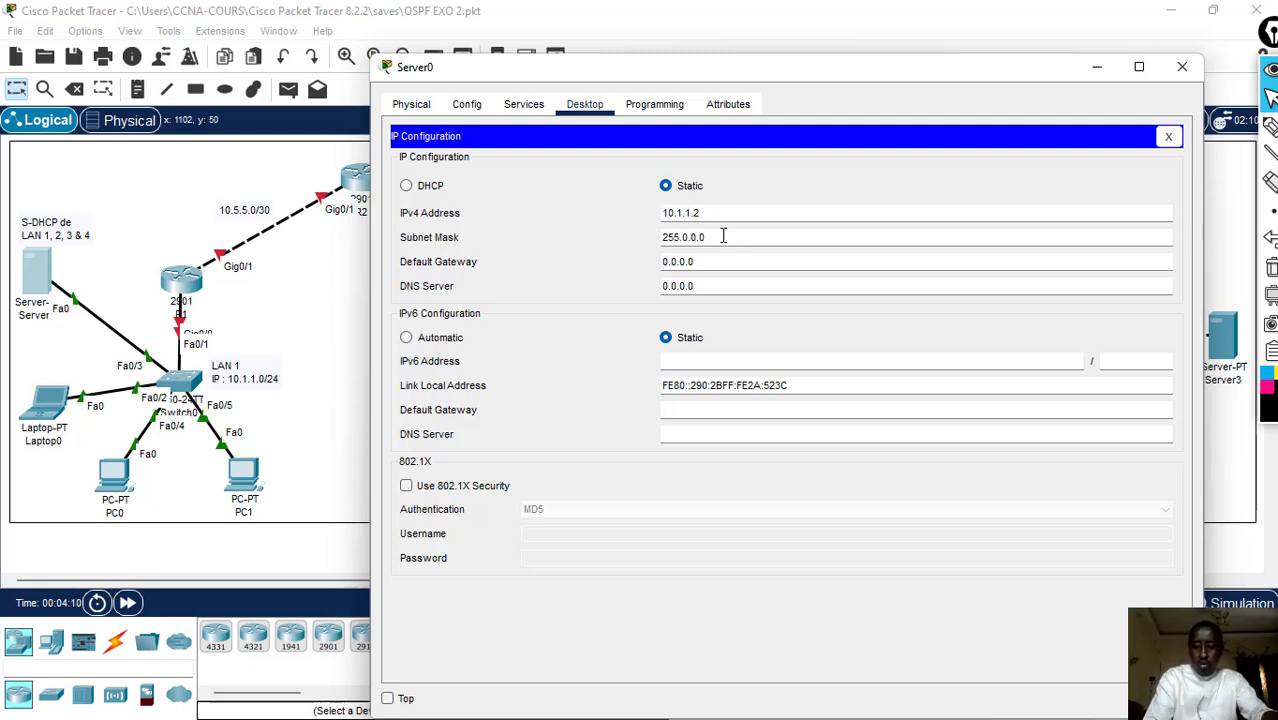
type("255.25")
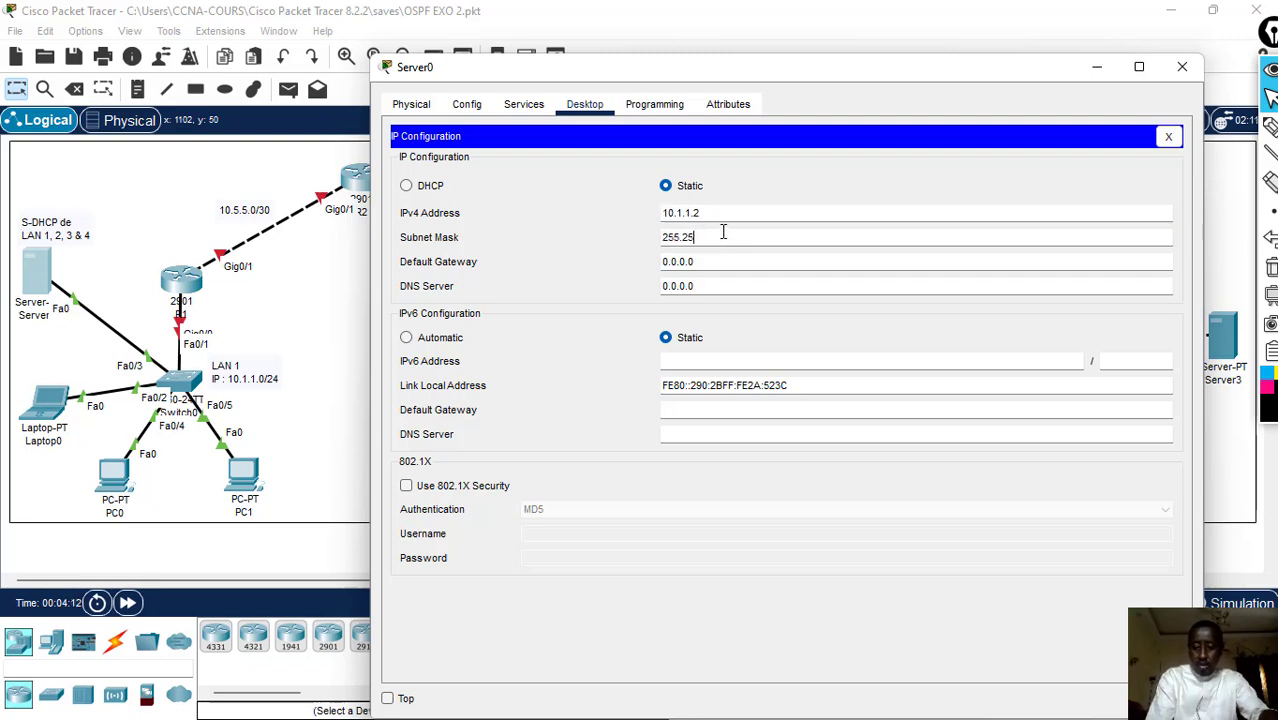
type("5.0")
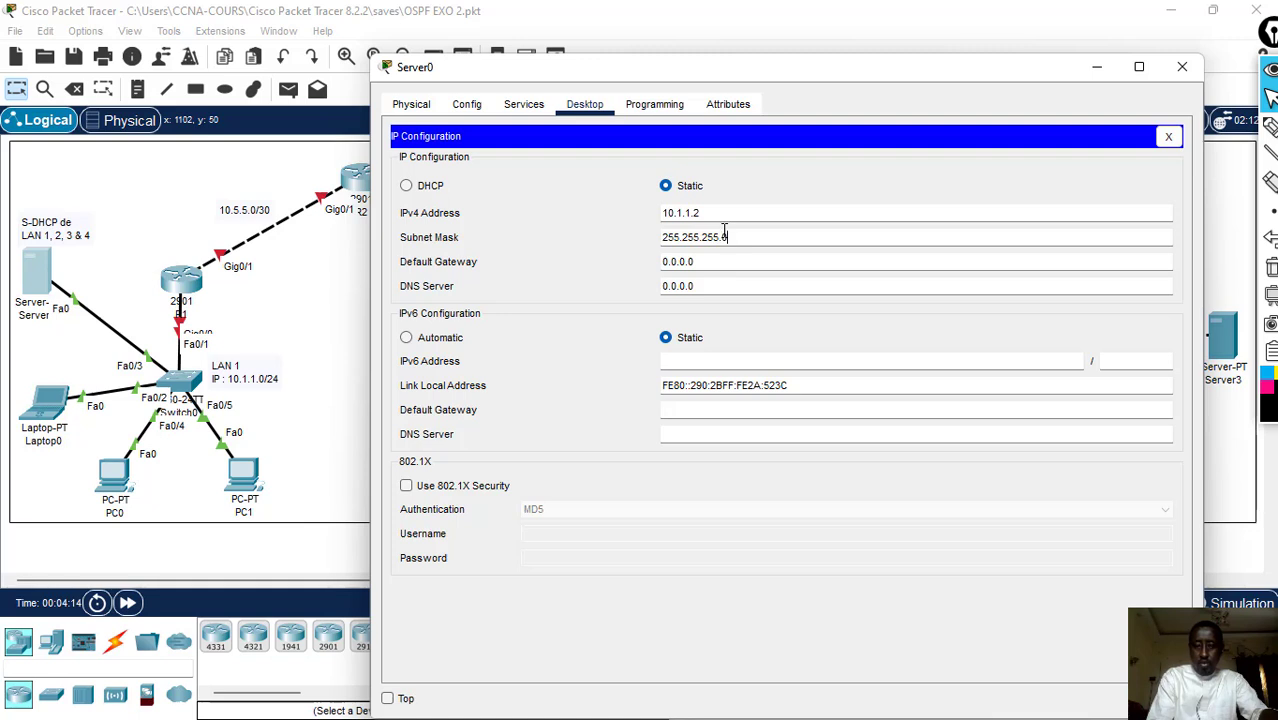
- Set Server0's default gateway to 10.1.1.1 and DNS server to 8.8.8.8, and close the IP configuration
key("Tab")
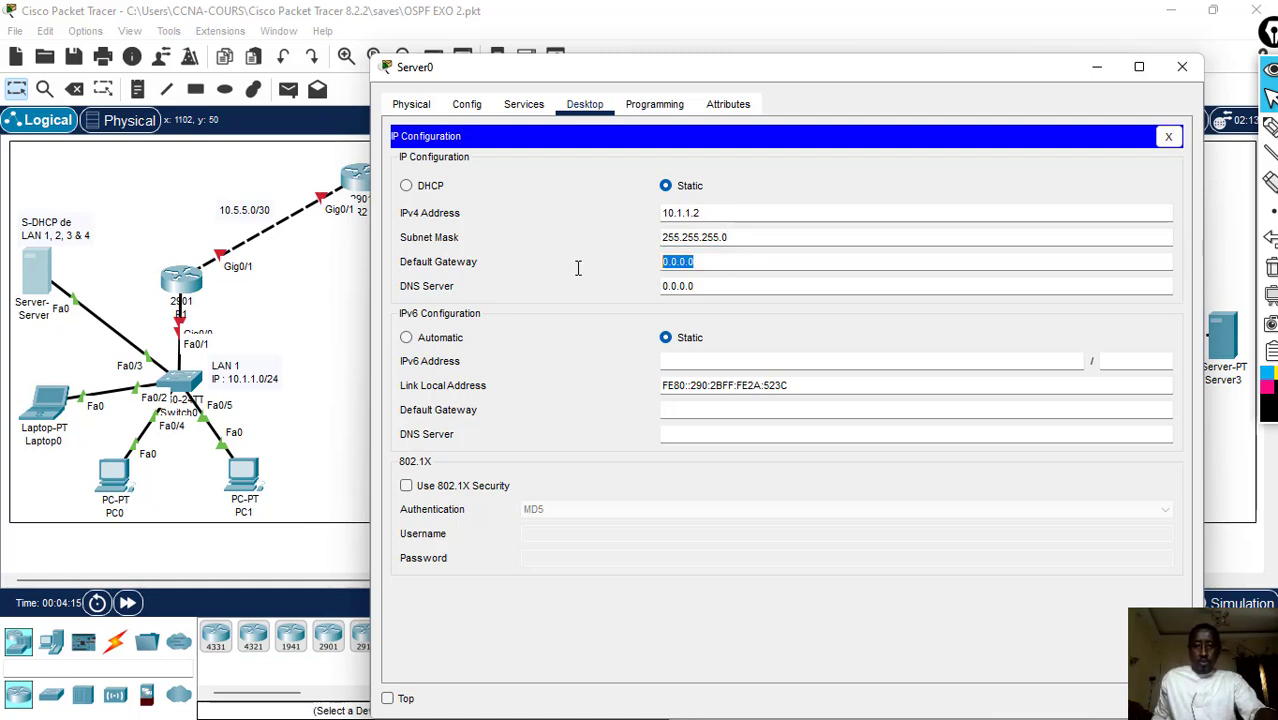
type("10.1.1.2")
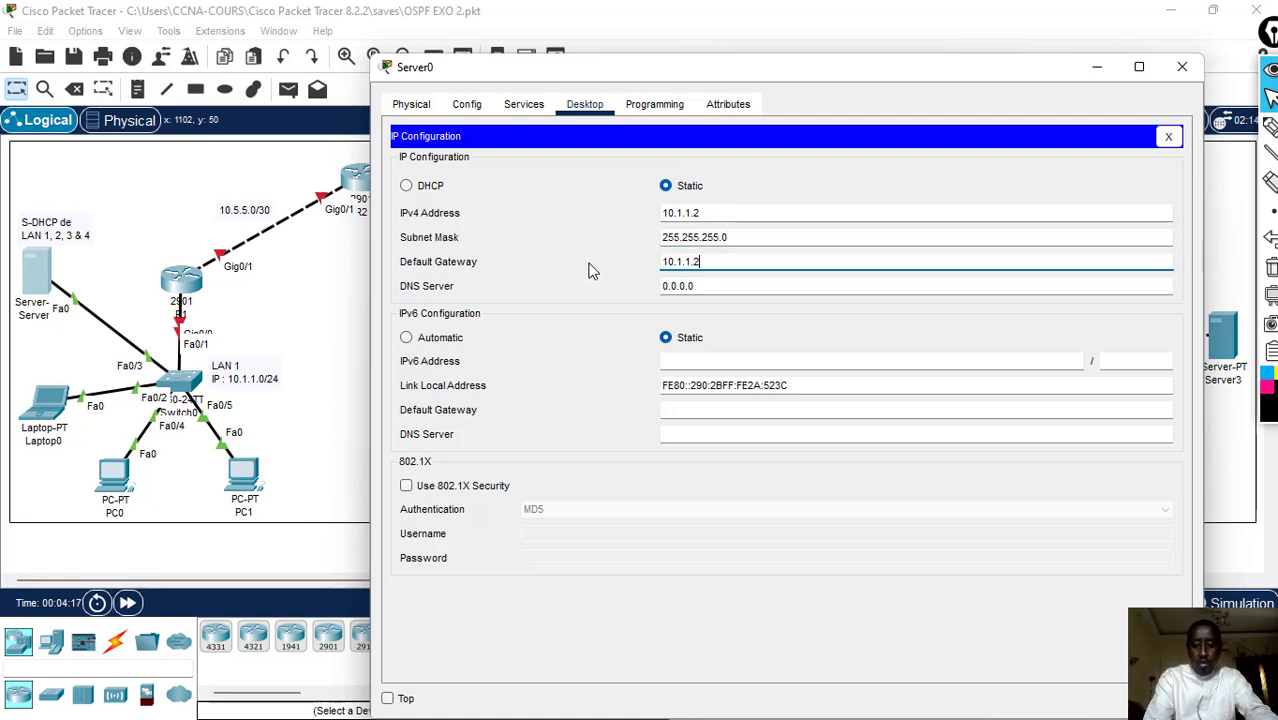
key("BackSpace")
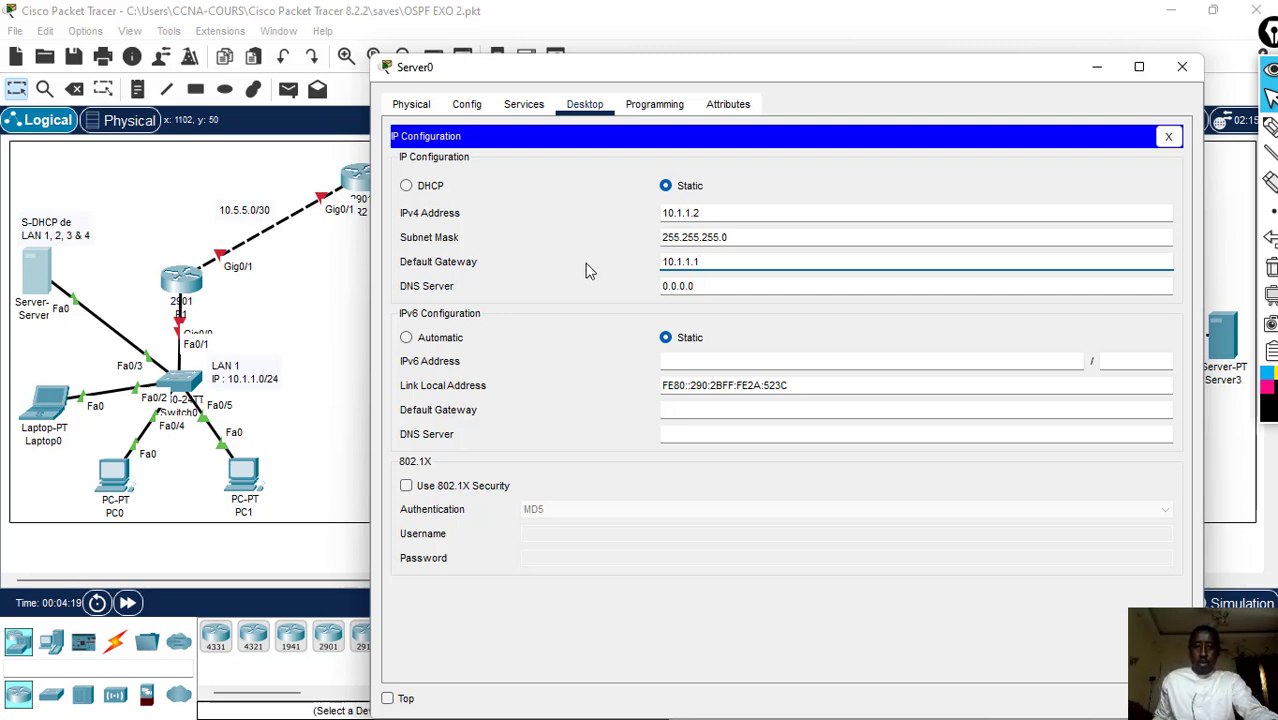
left_click_drag(735, 286, 633, 263)
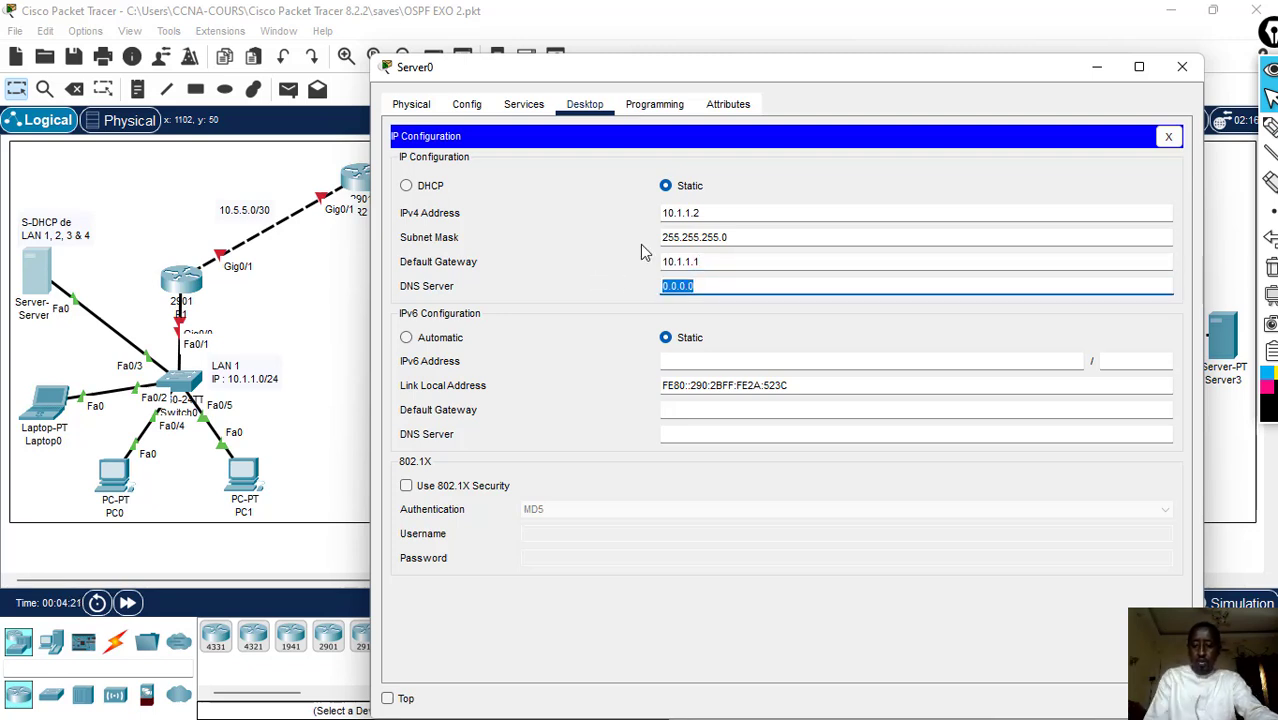
type("8.8.8")
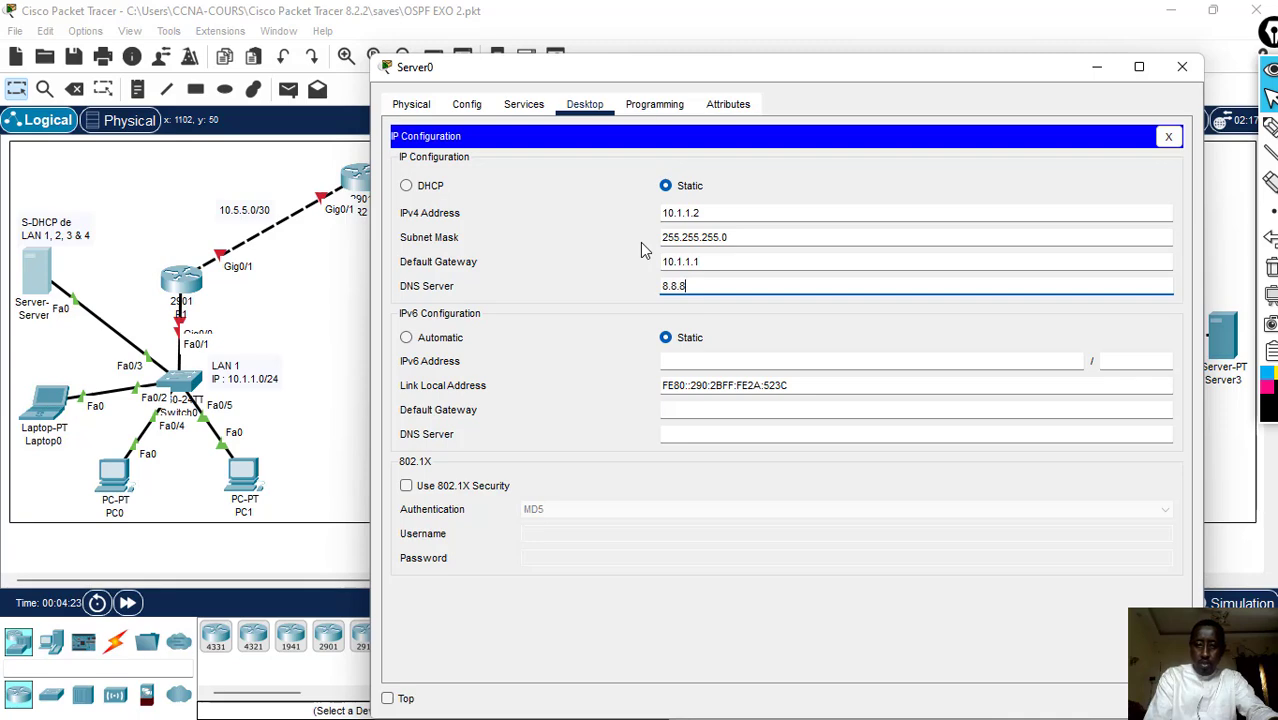
type(".8")
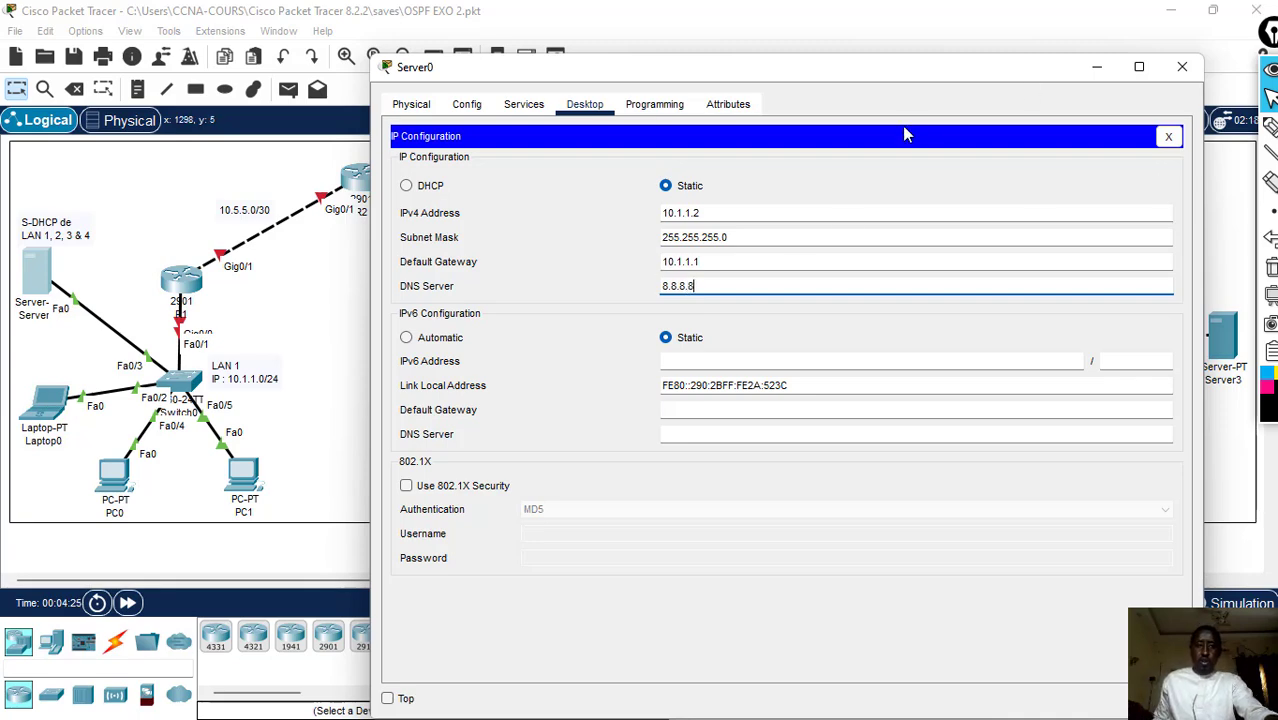
left_click(1168, 136)
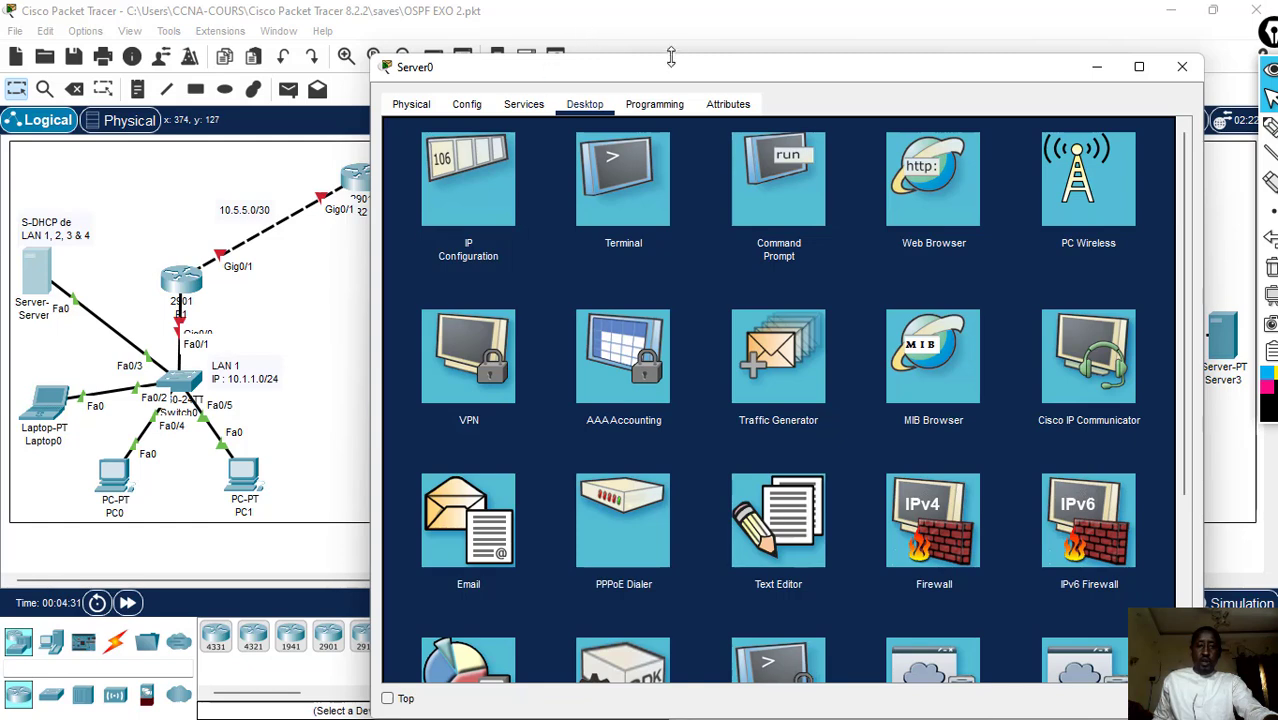
- Turn on the DHCP service of Server0 for the FastEthernet0 interface
left_click_drag(674, 58, 757, 46)
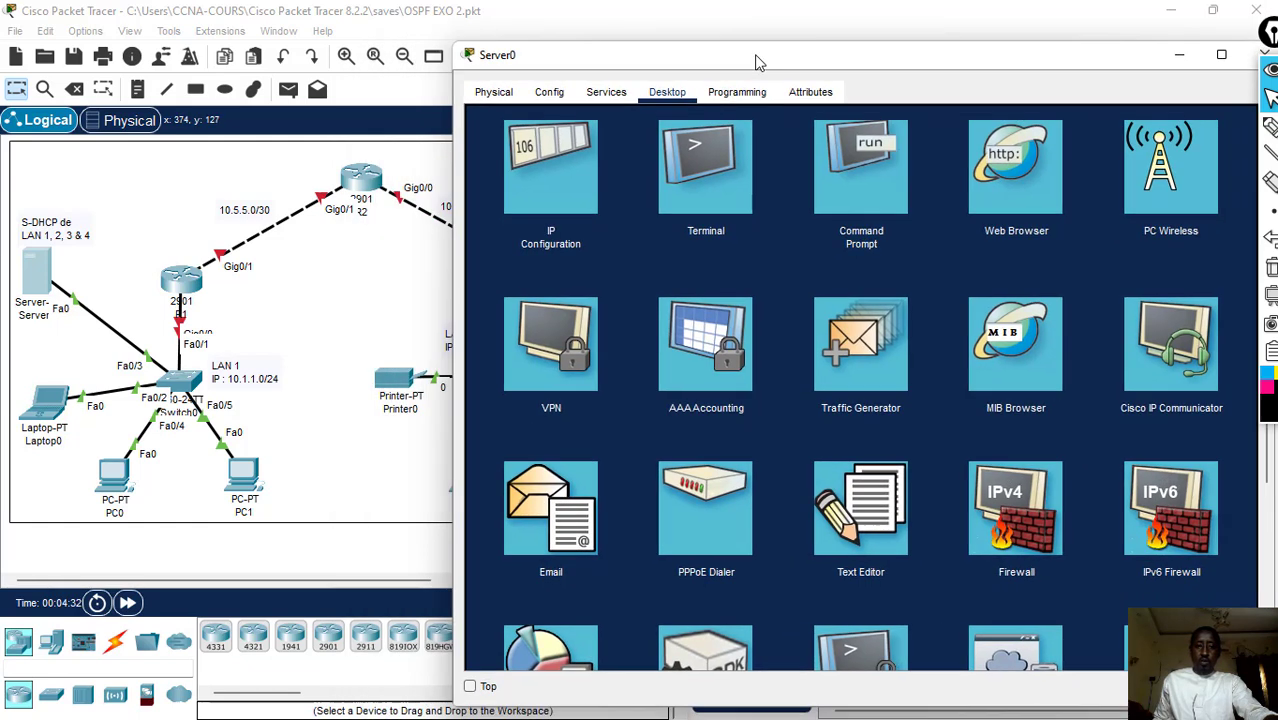
left_click(607, 92)
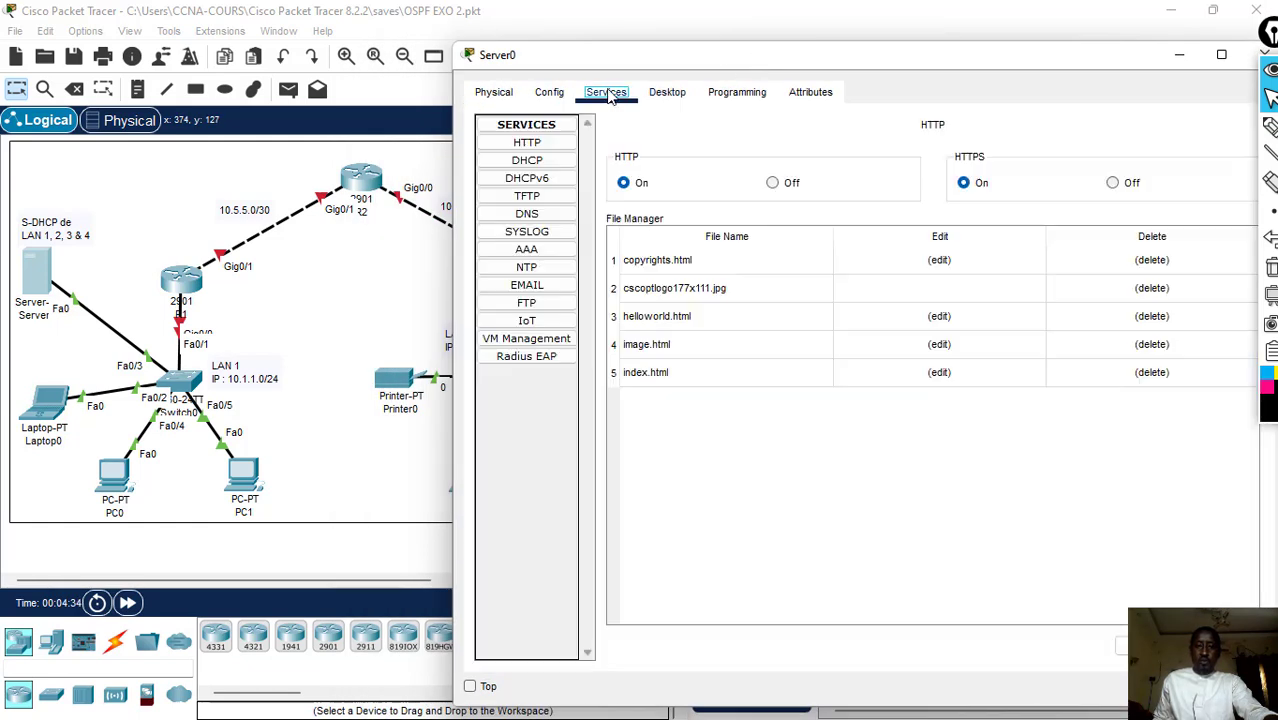
left_click(530, 162)
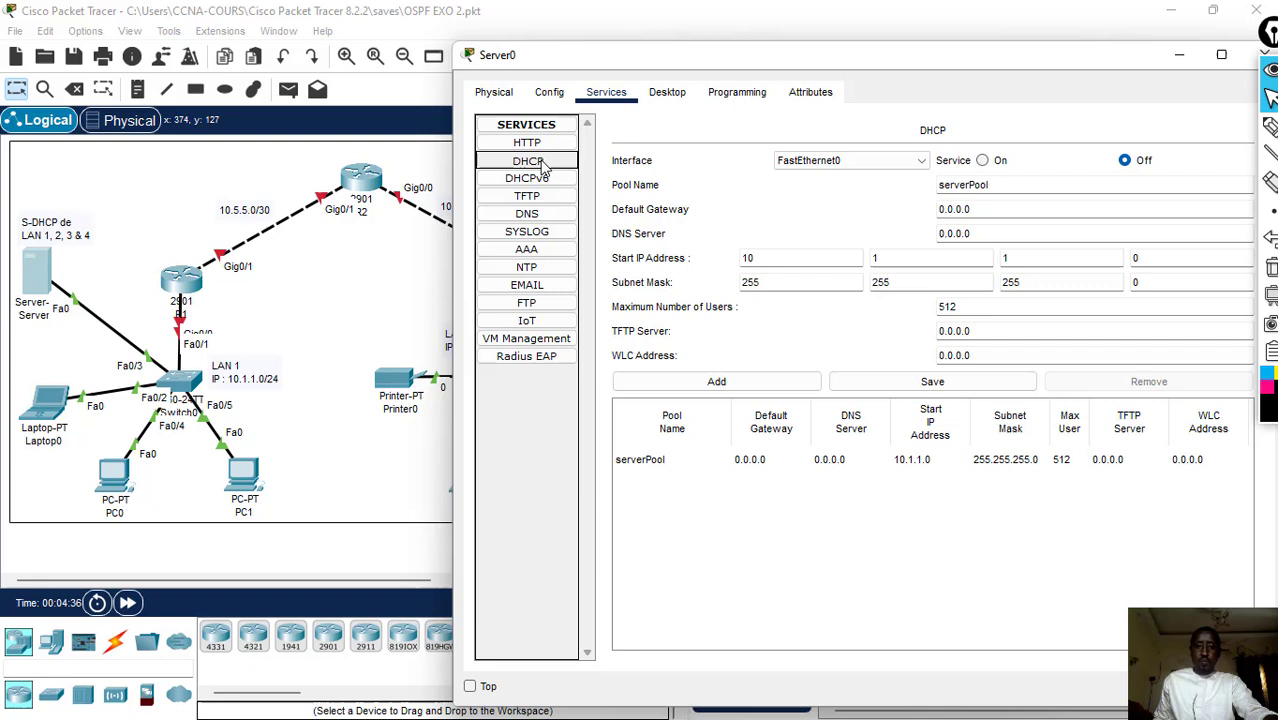
left_click(983, 160)
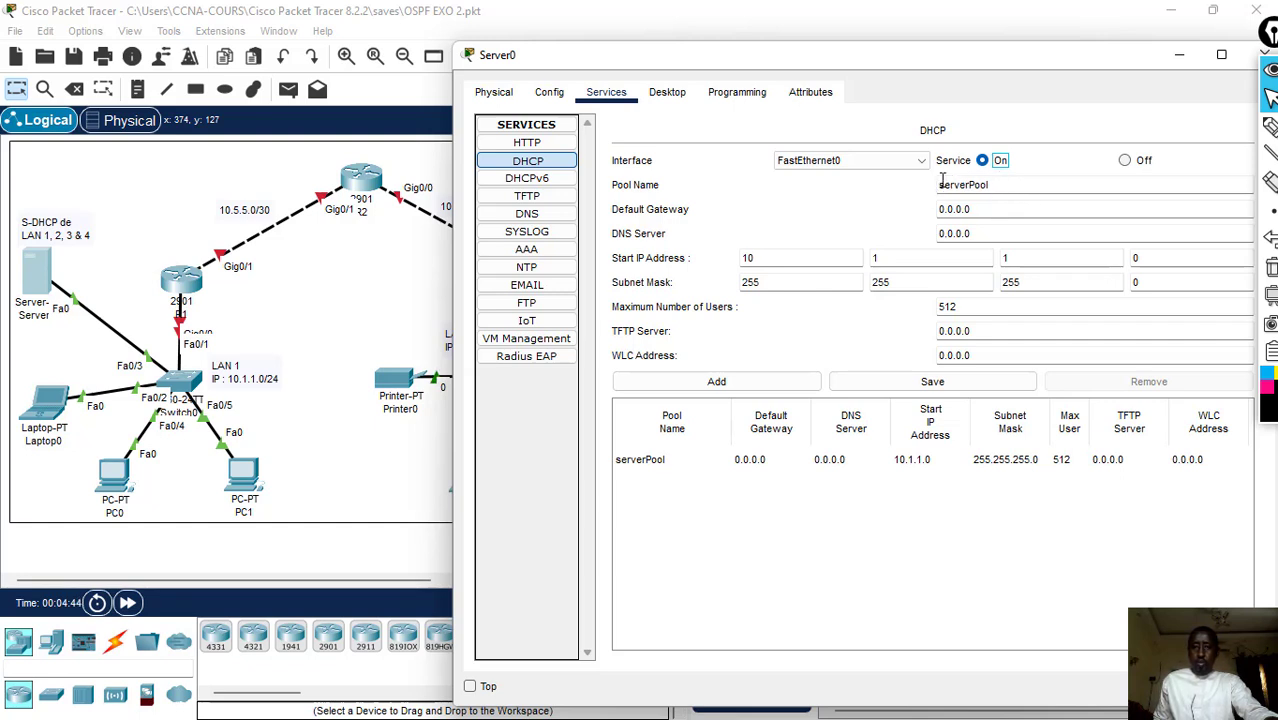
- Set the default gateway of the serverPool DHCP pool to 10.1.1.1 and its DNS server to 8.8.8.8
left_click_drag(995, 219, 930, 200)
type("10.1.1.2")
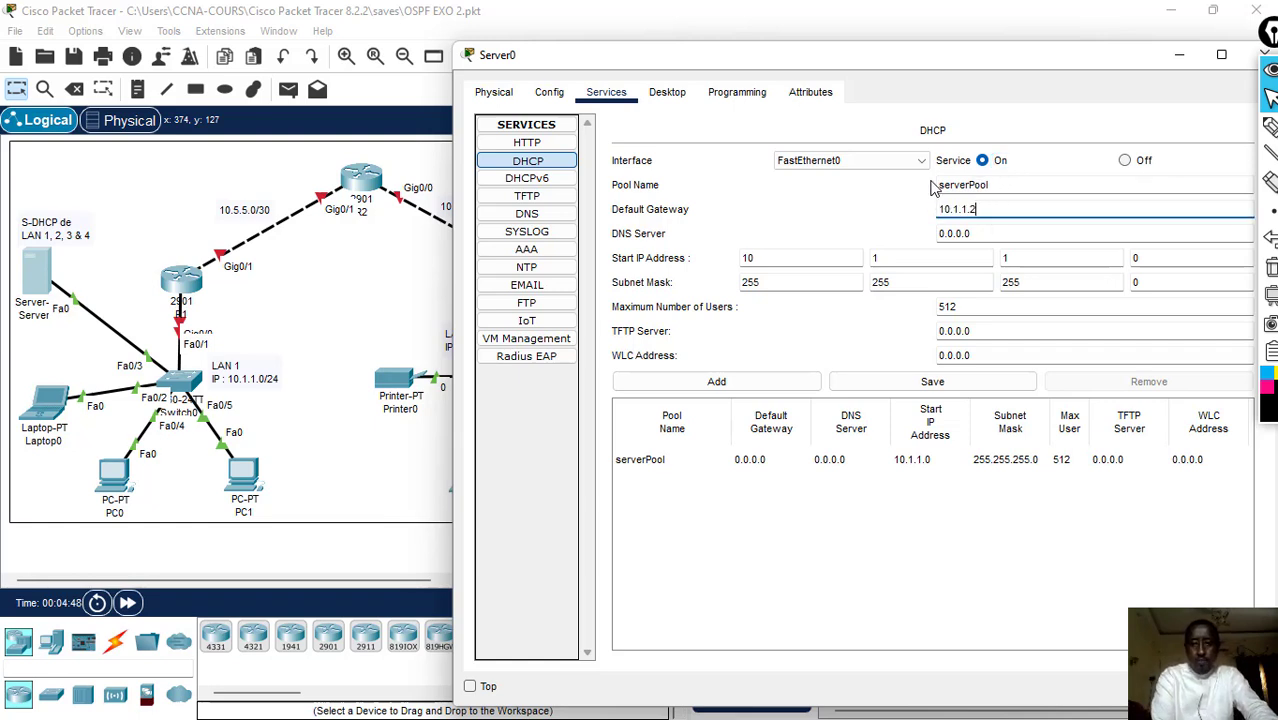
key("BackSpace")
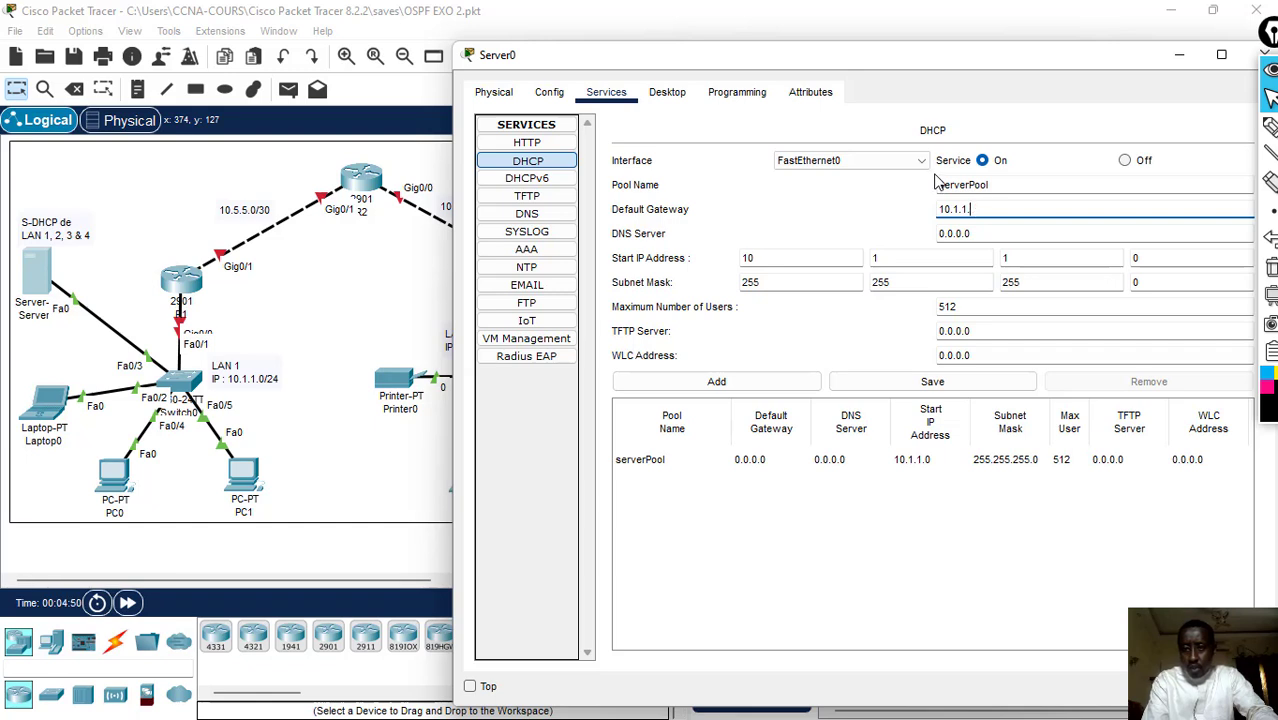
type("1")
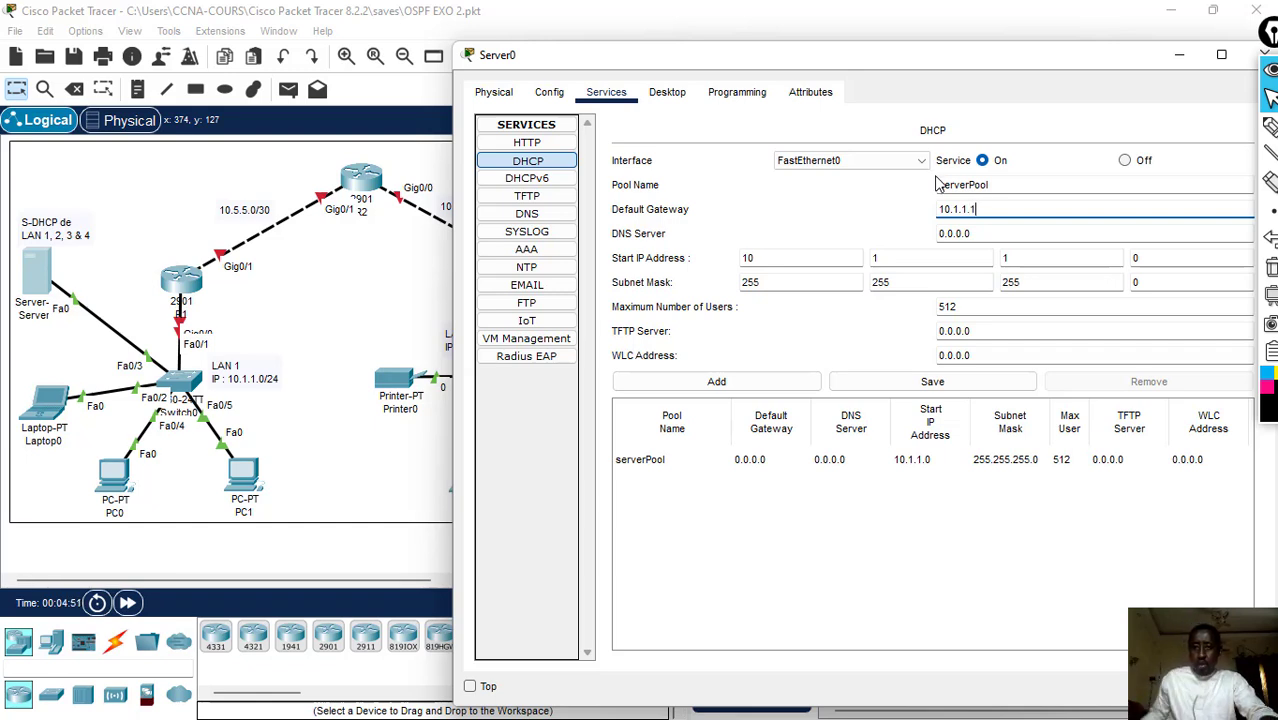
key("Tab")
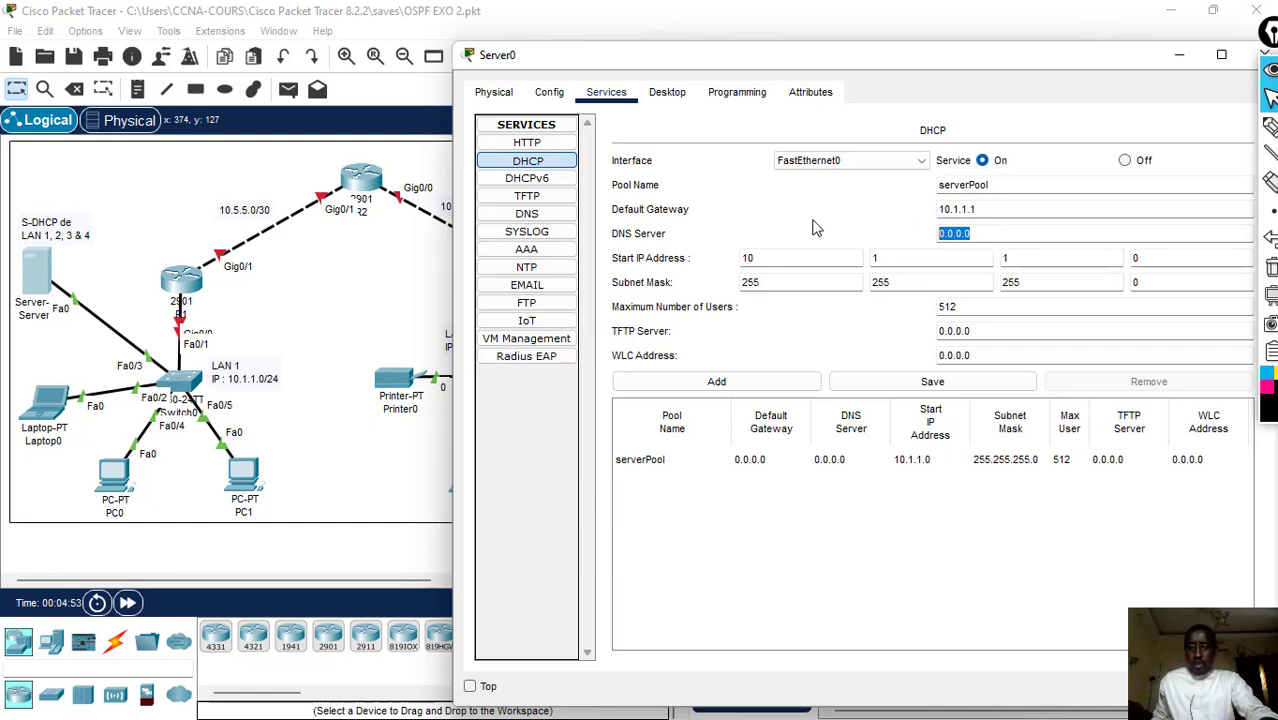
type("8")
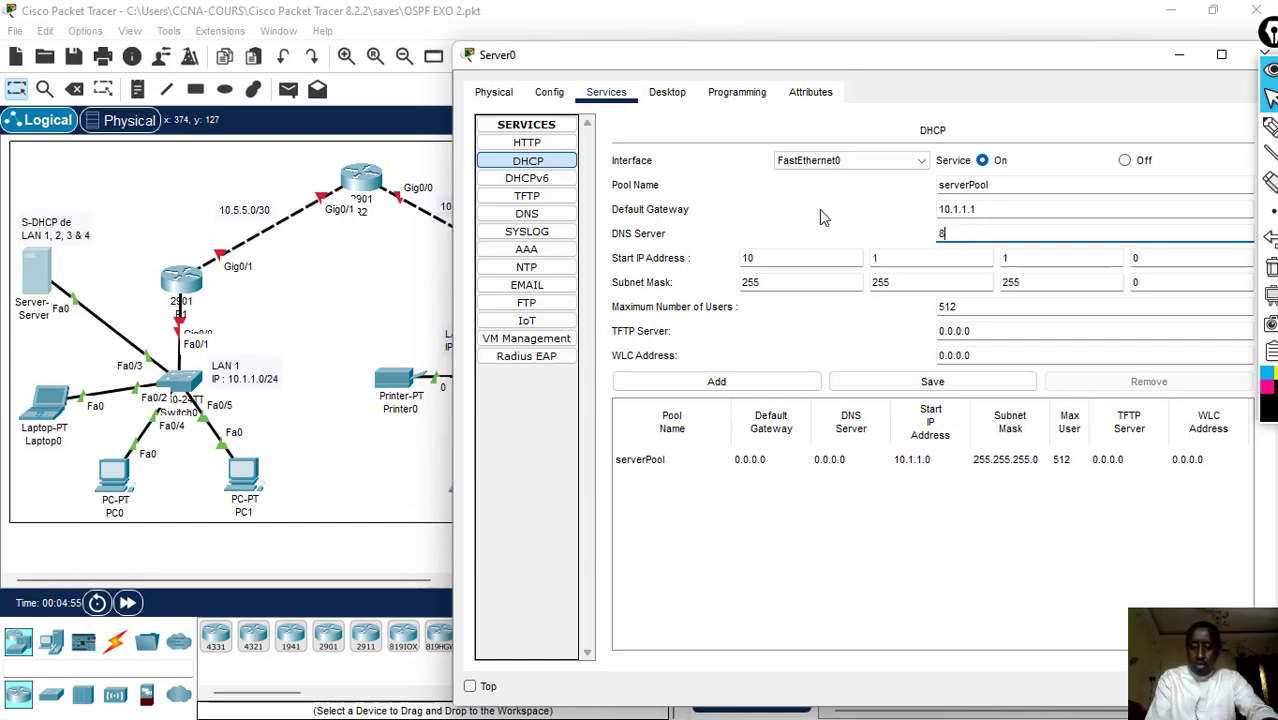
type(".8.8.8")
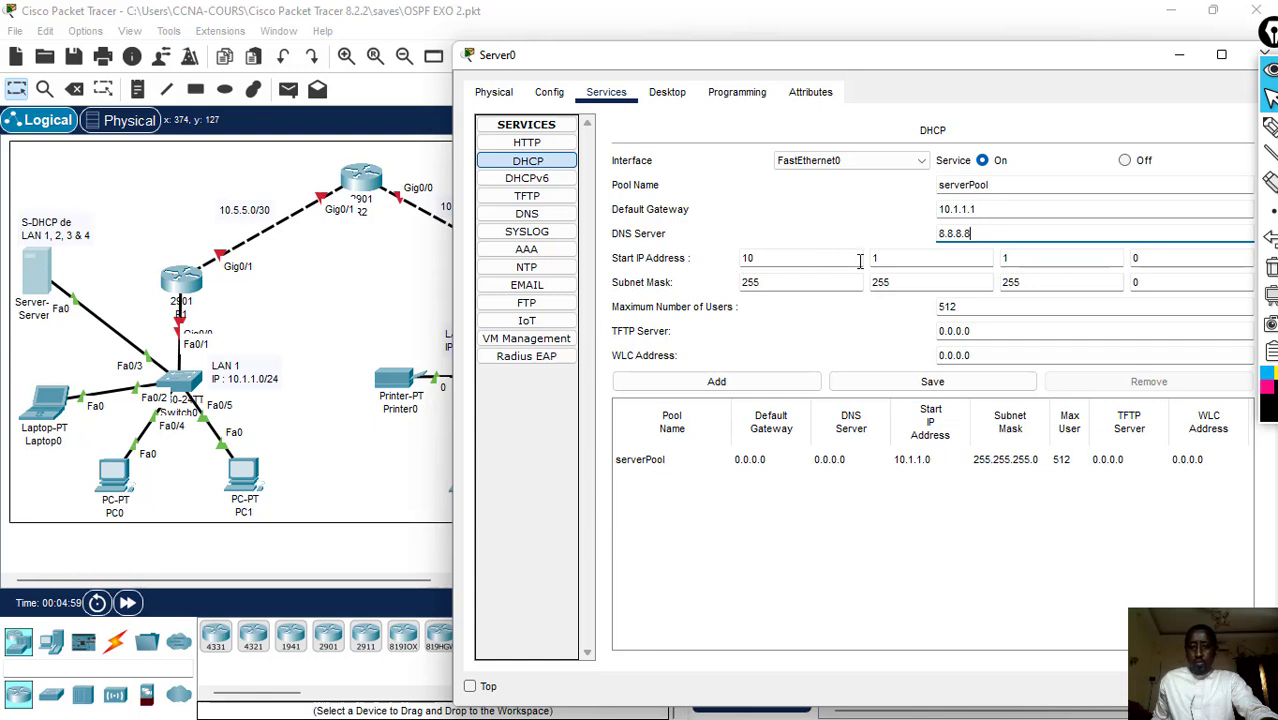
- Save serverPool with start IP address 10.1.1.3 and a maximum of 100 users
left_click(1151, 258)
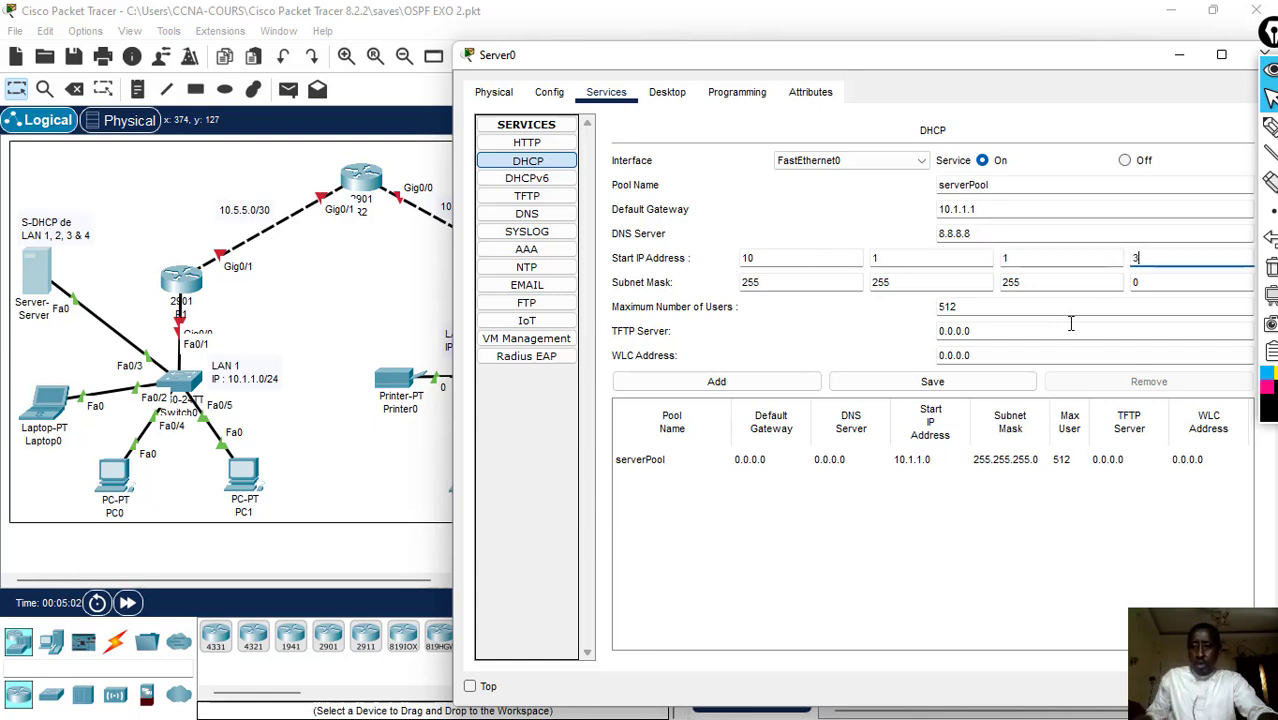
double_click(970, 307)
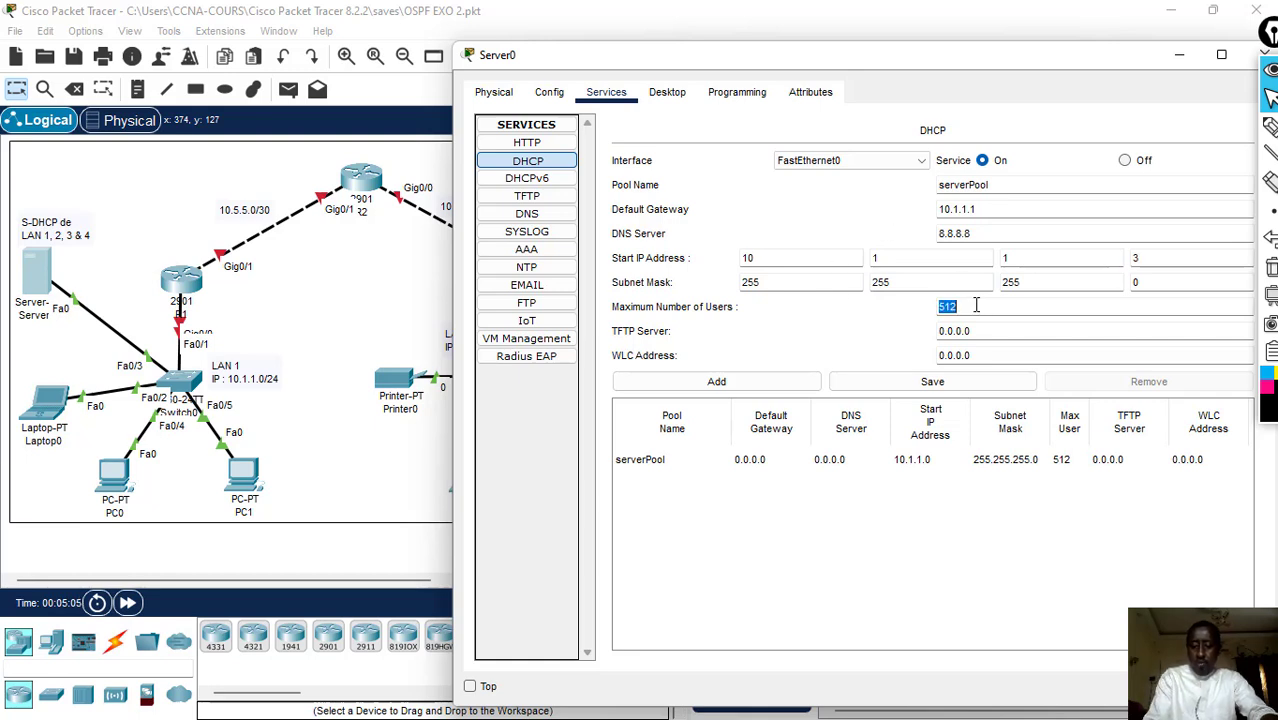
type("100")
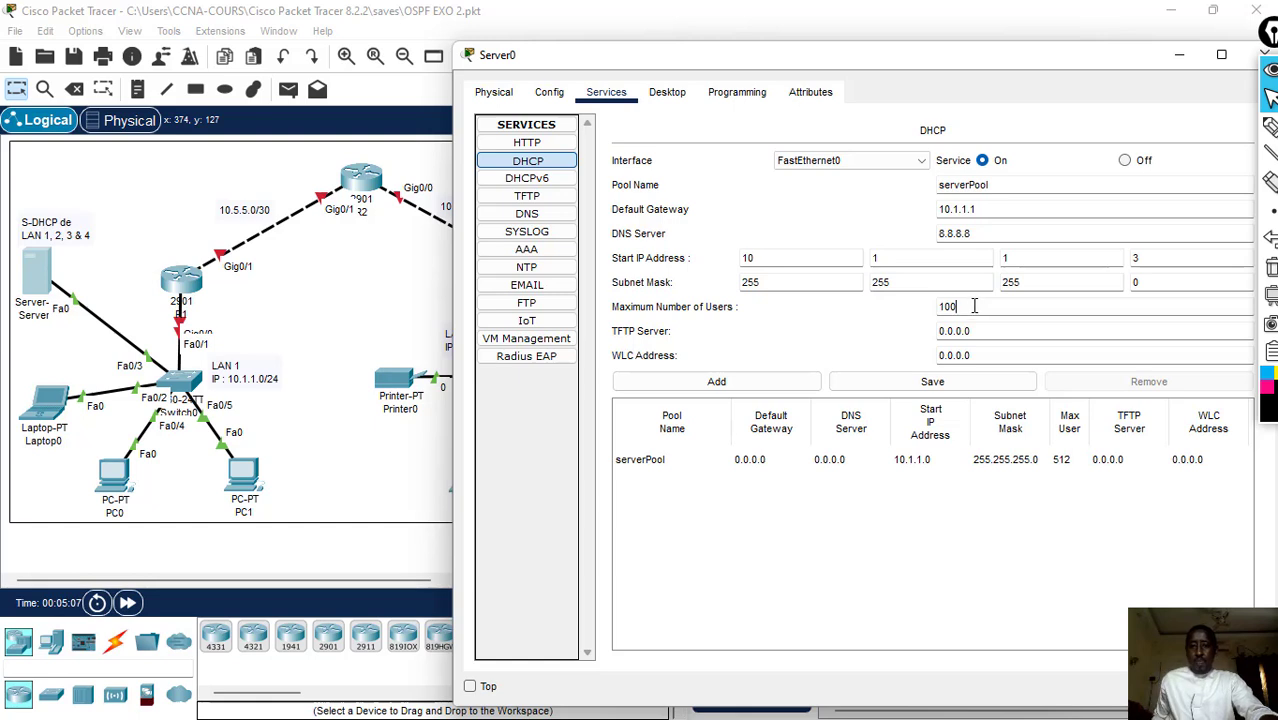
left_click(940, 390)
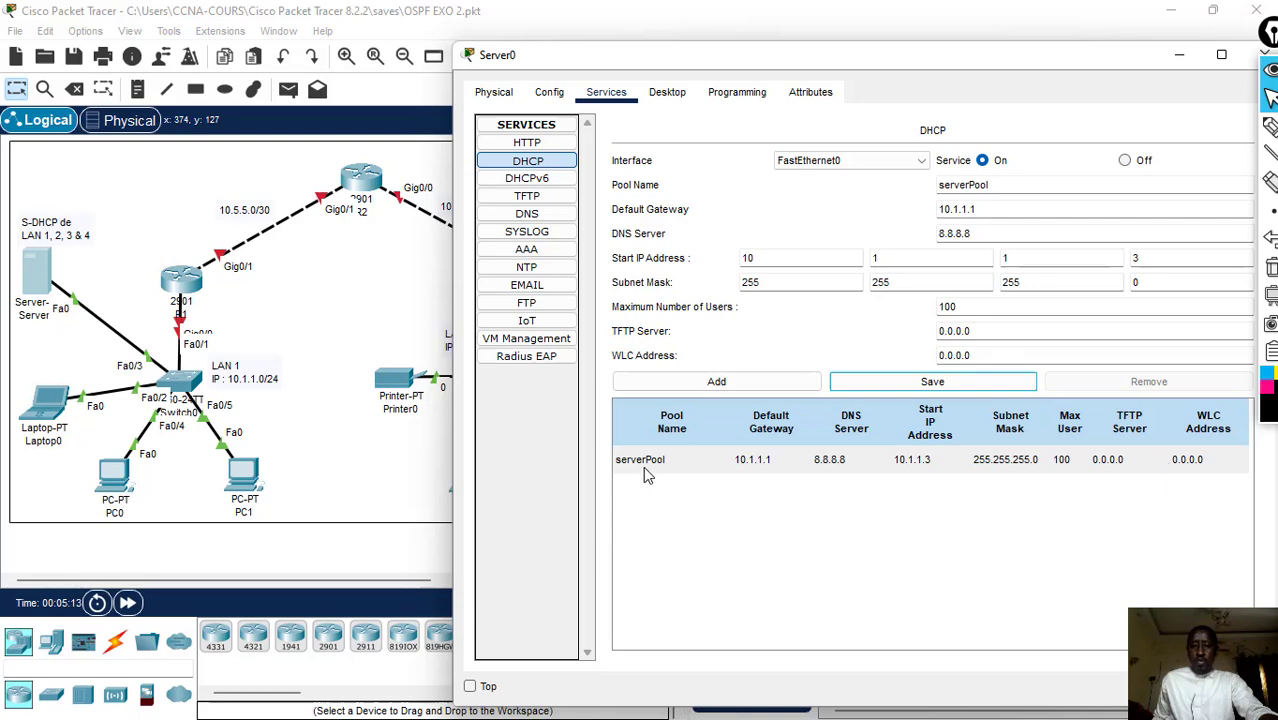
- Enter 10.2.2.1 as the default gateway in the DHCP pool settings for LAN 2
double_click(918, 66)
double_click(937, 26)
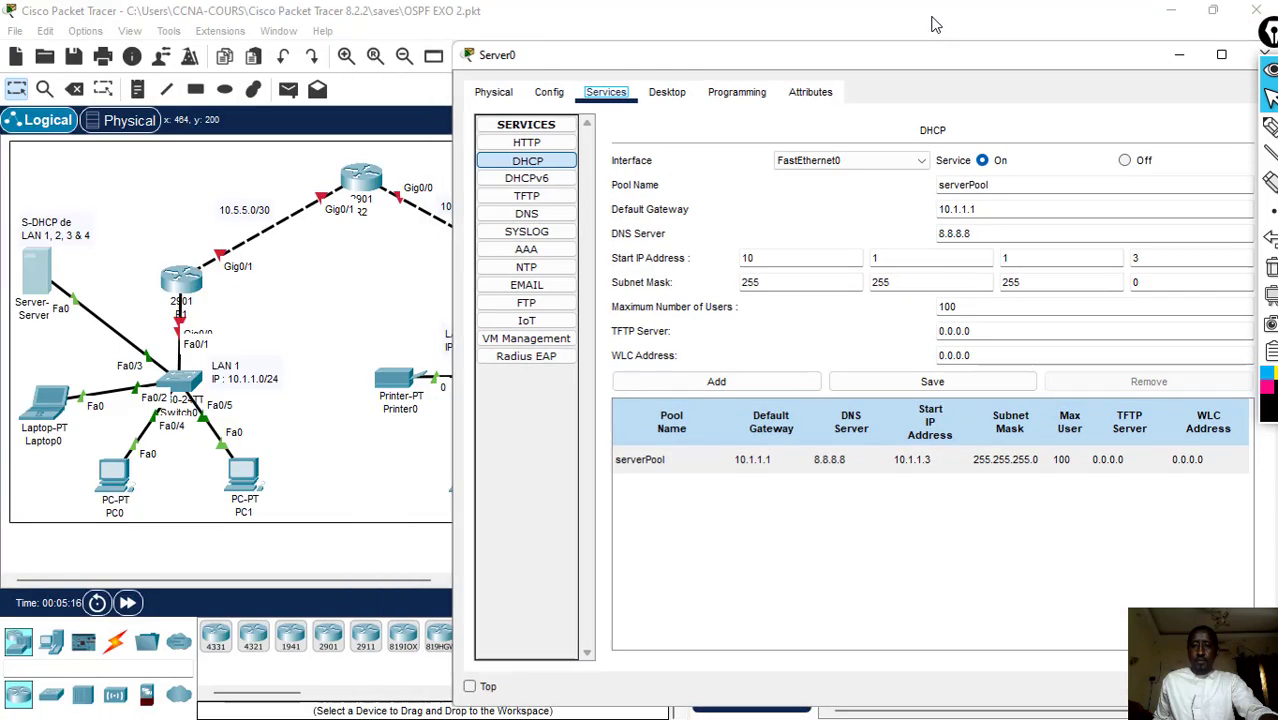
left_click_drag(946, 63, 1158, 58)
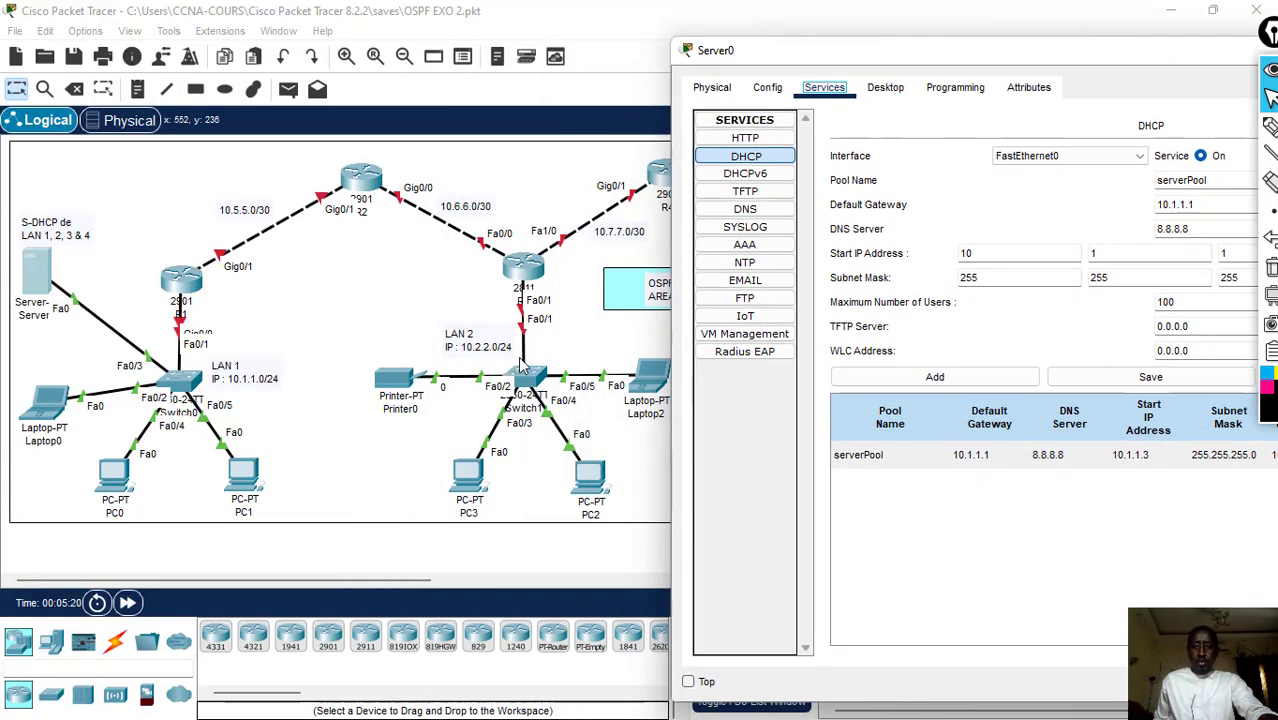
left_click_drag(1110, 60, 985, 45)
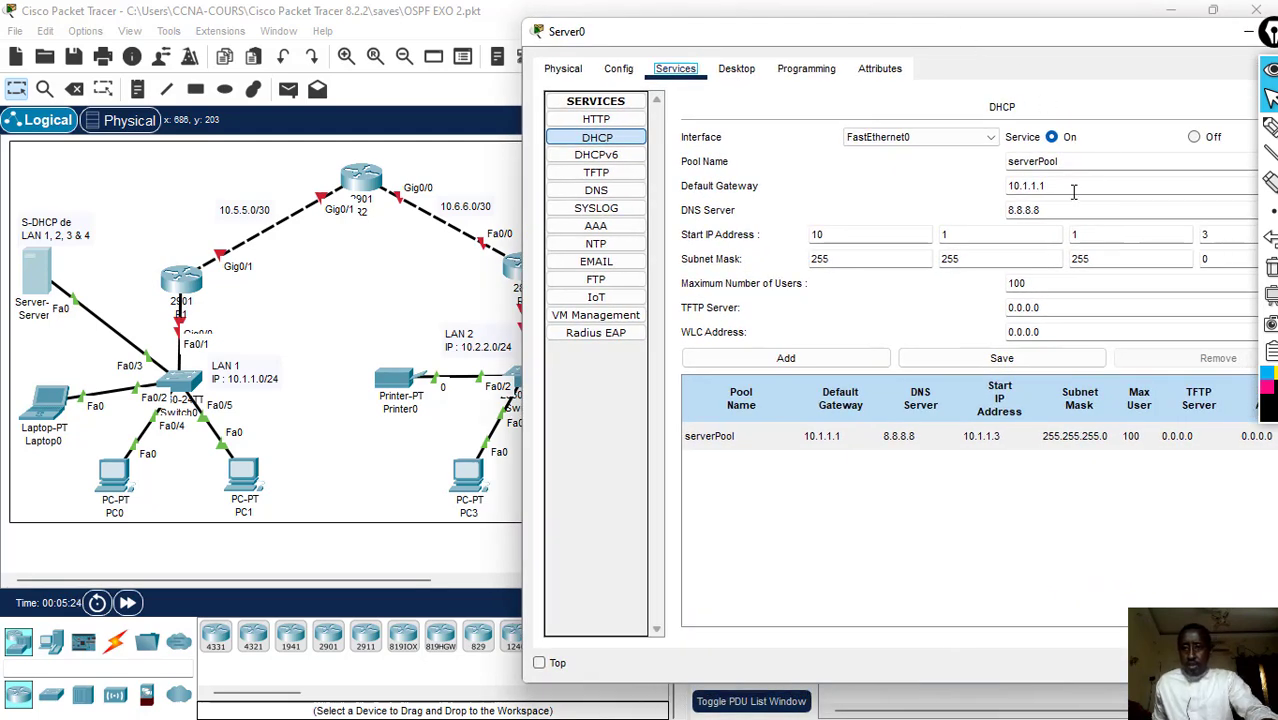
left_click_drag(1063, 190, 1032, 191)
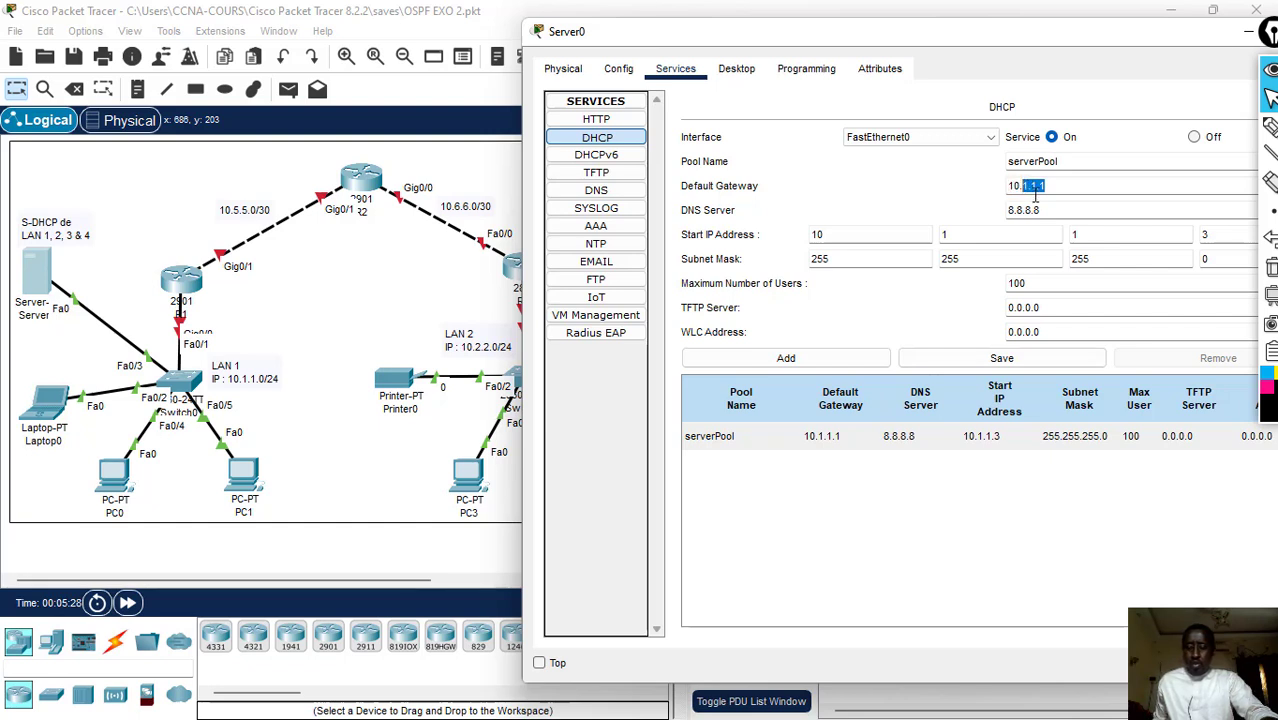
type("2.2")
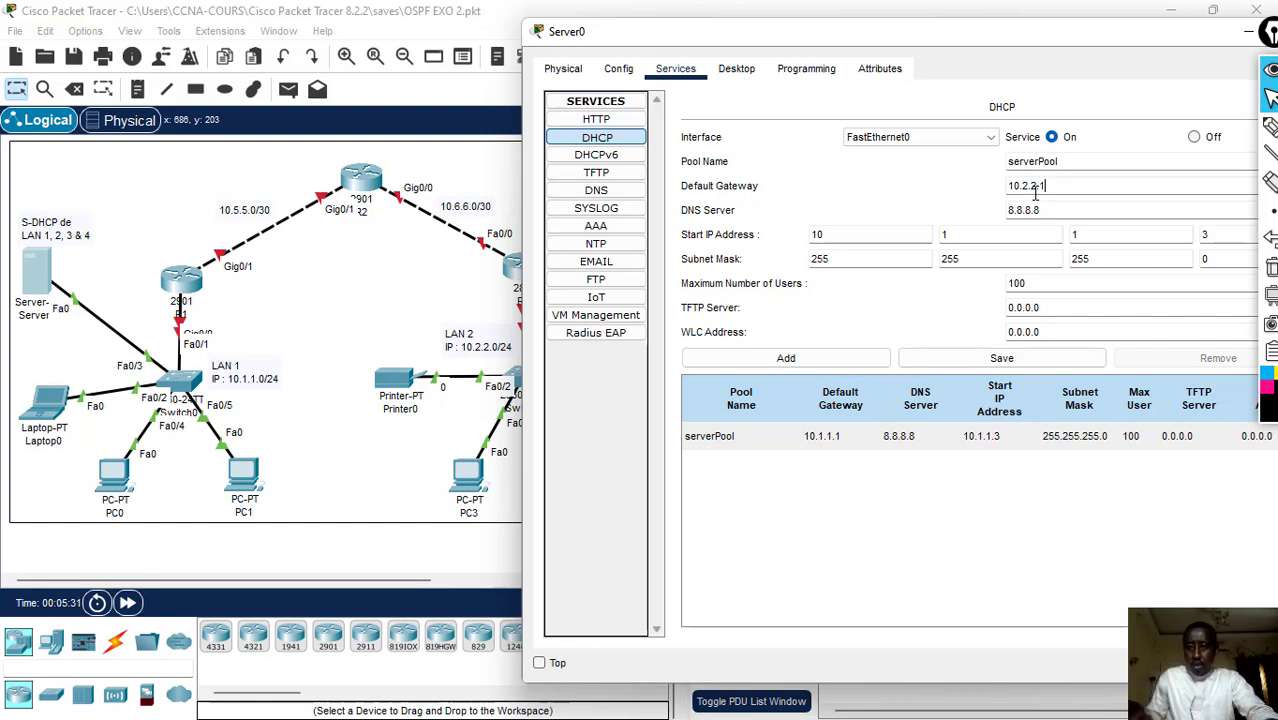
- Set the start IP address in the DHCP pool settings to 10.2.2.2 for LAN 2
left_click(1097, 235)
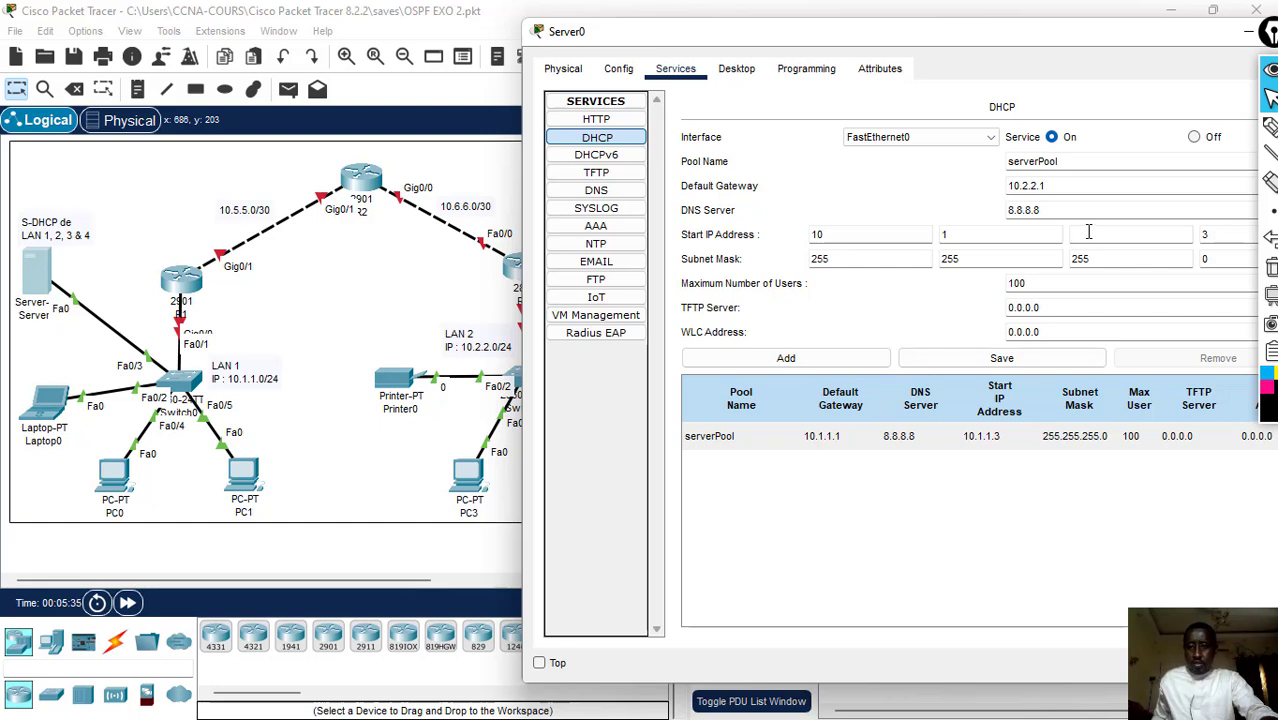
left_click(985, 230)
key("BackSpace")
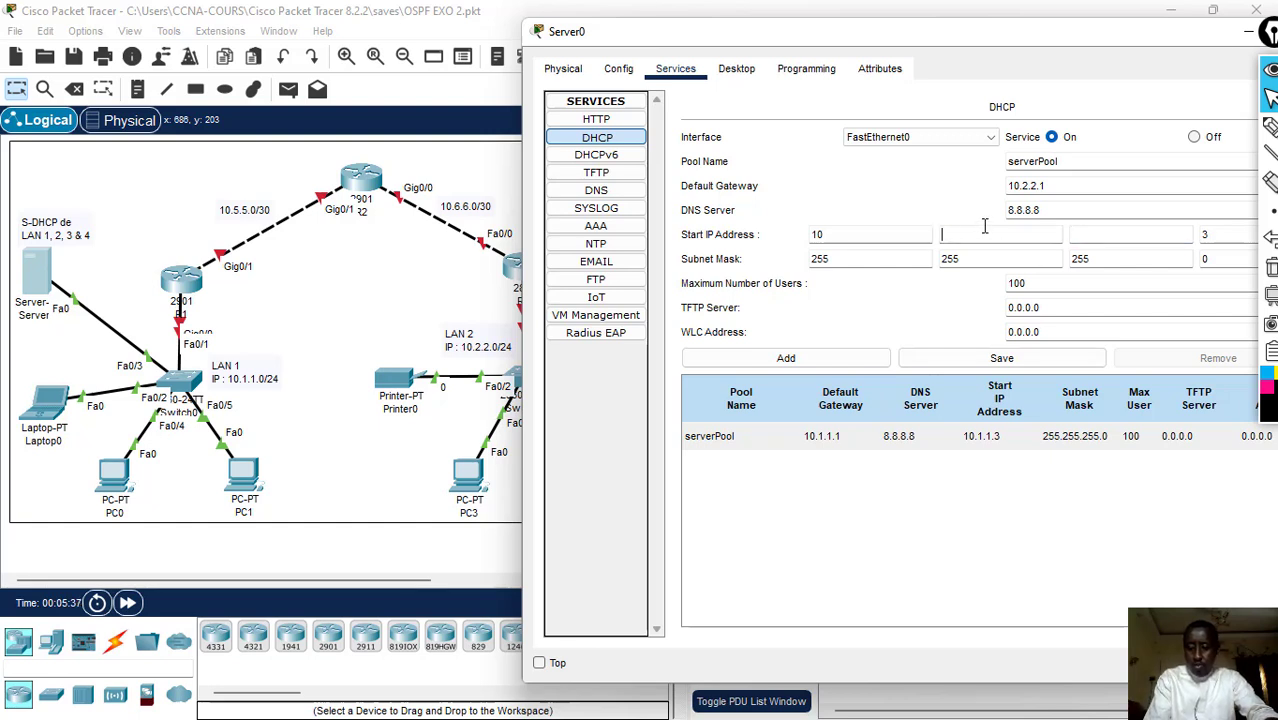
left_click(1095, 235)
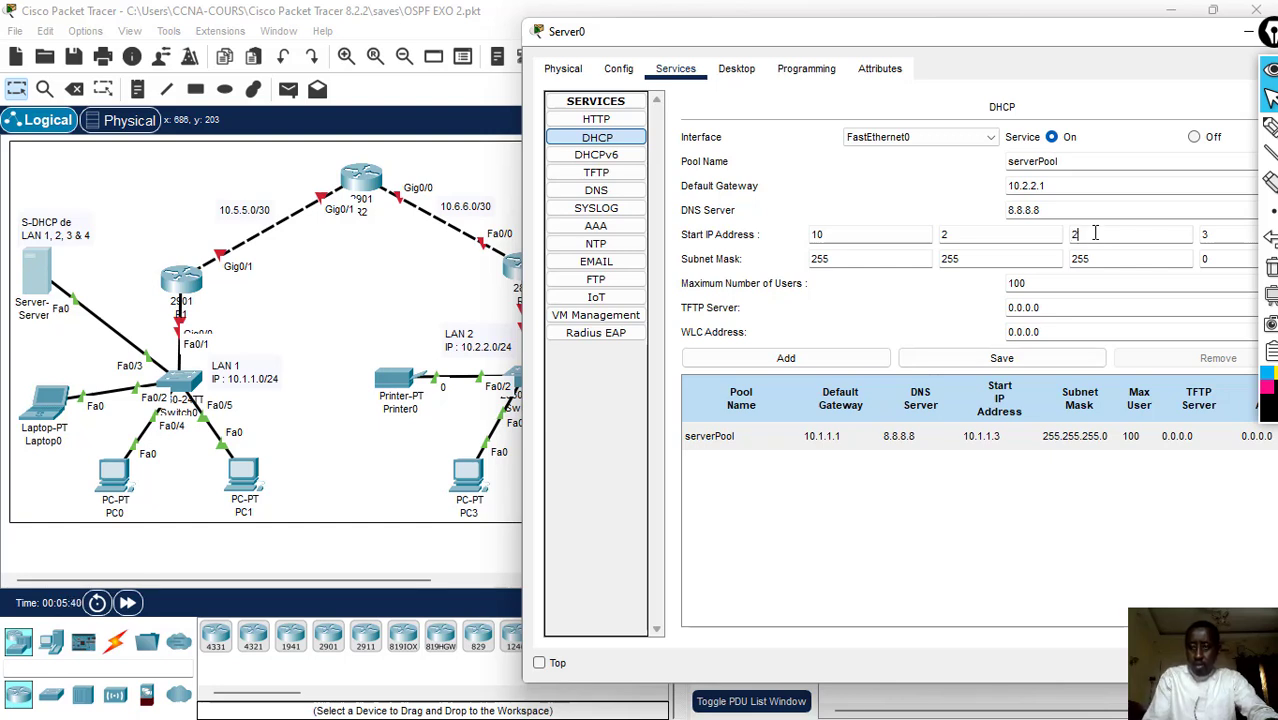
type("2")
left_click(1237, 234)
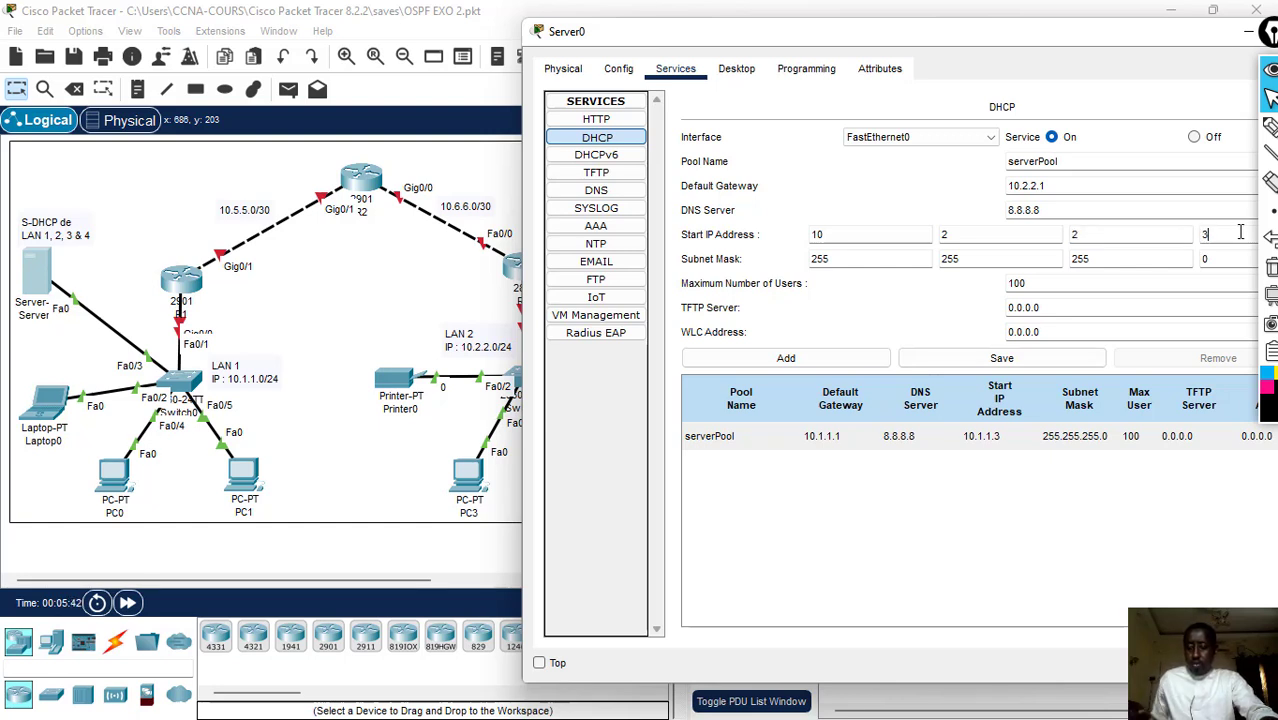
type("2")
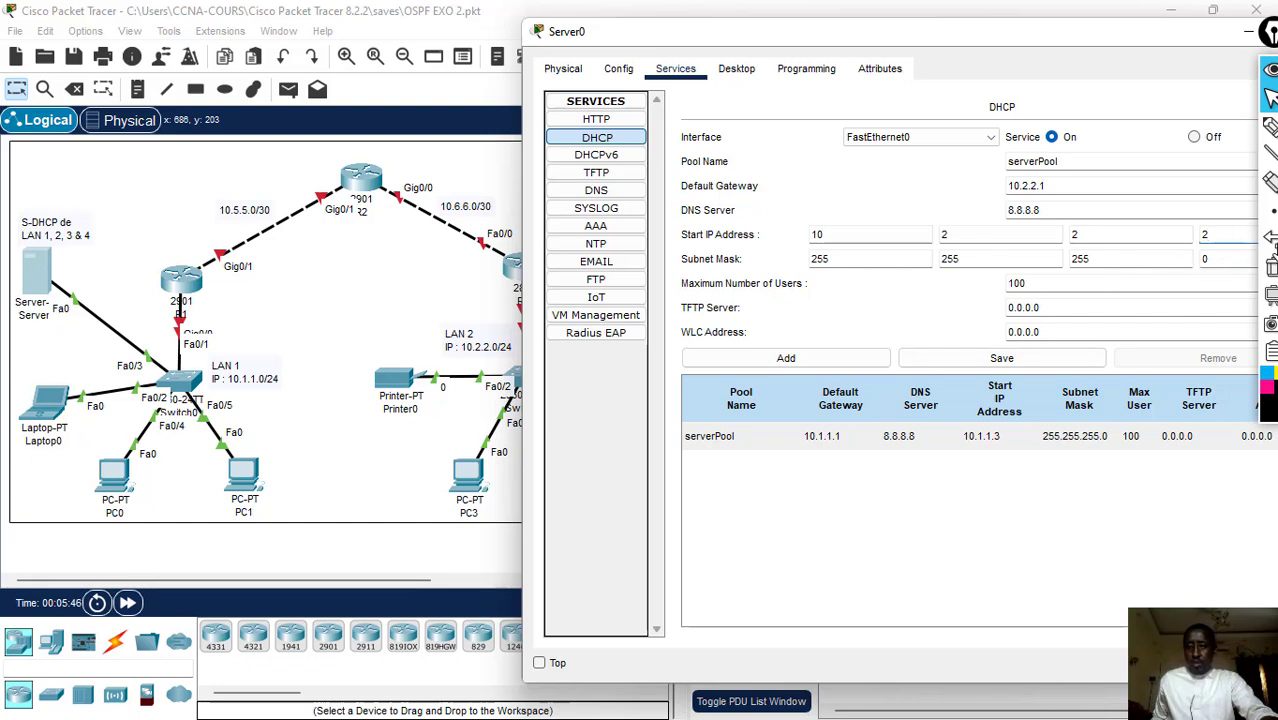
- Set the maximum number of users to 150, name the pool LAN2, and add it as a new DHCP pool
left_click(1039, 283)
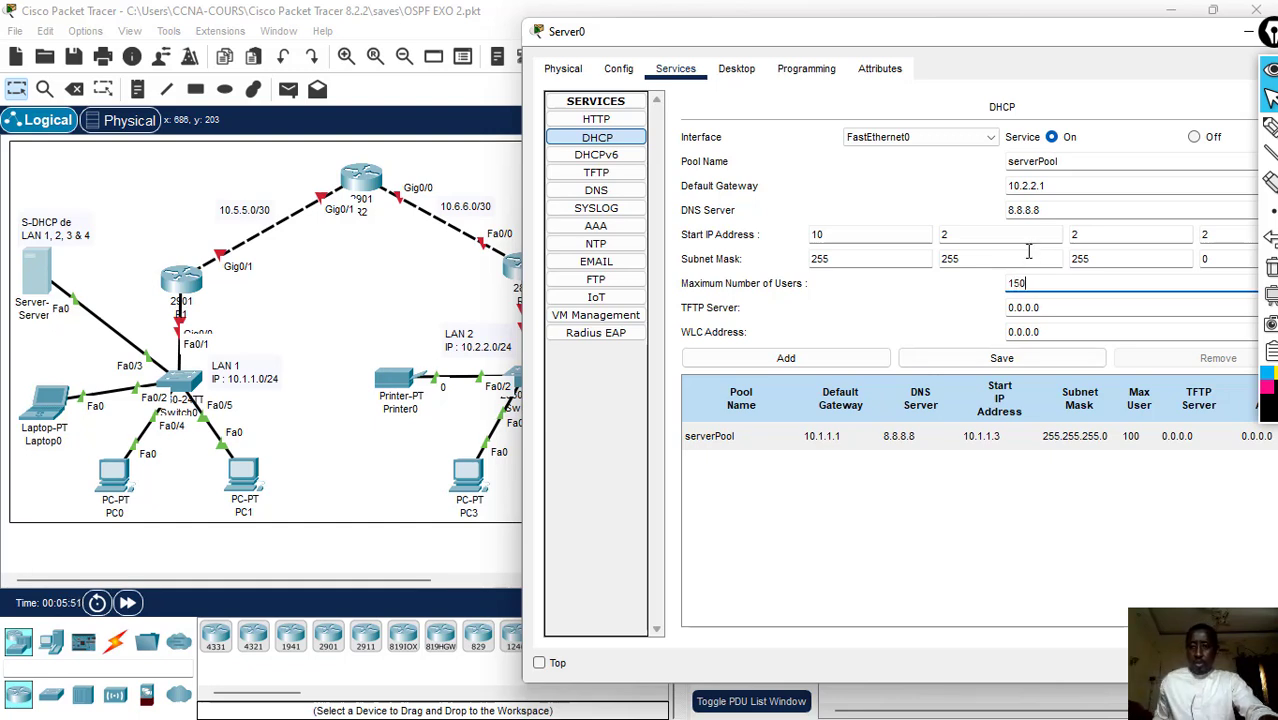
left_click(780, 360)
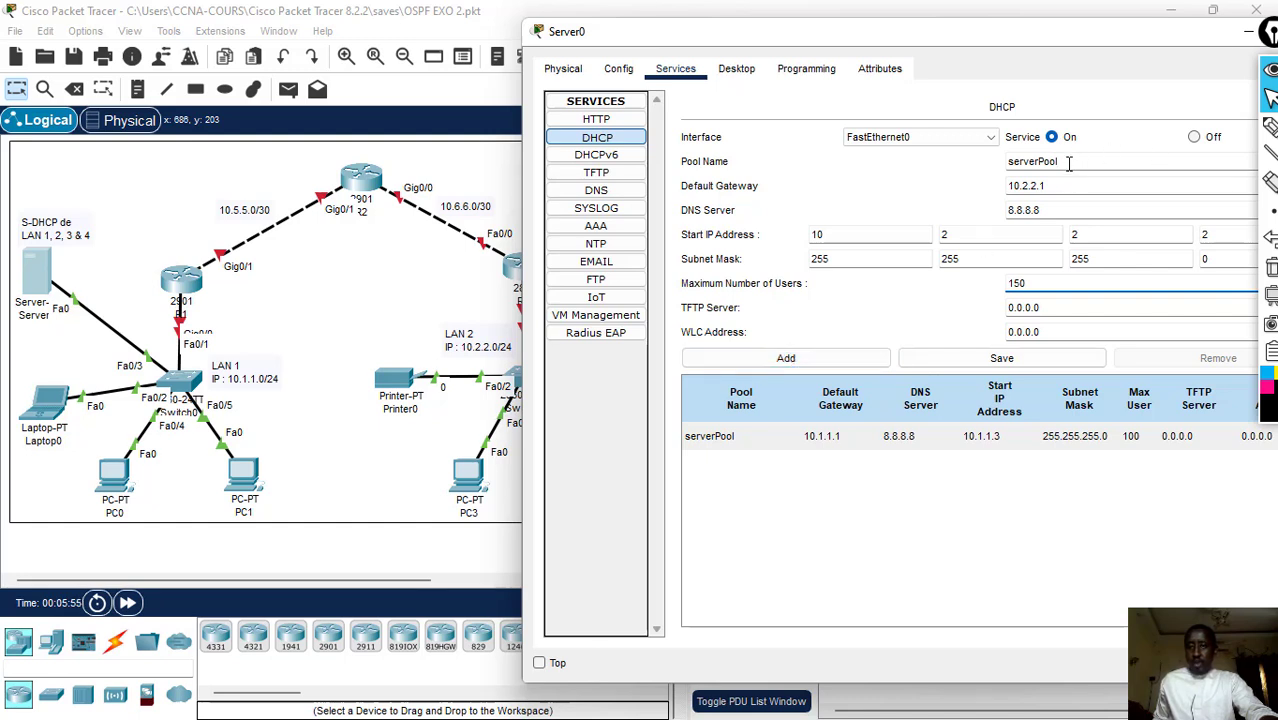
left_click_drag(1068, 163, 951, 161)
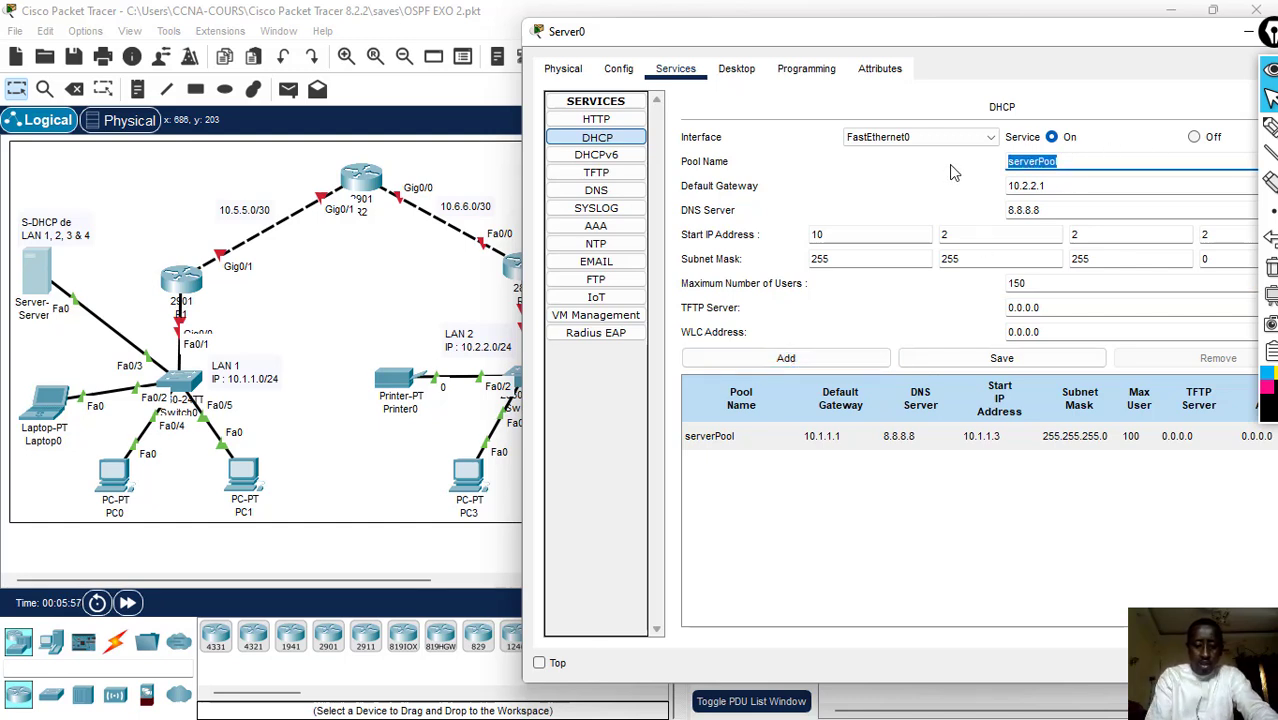
type("LAN")
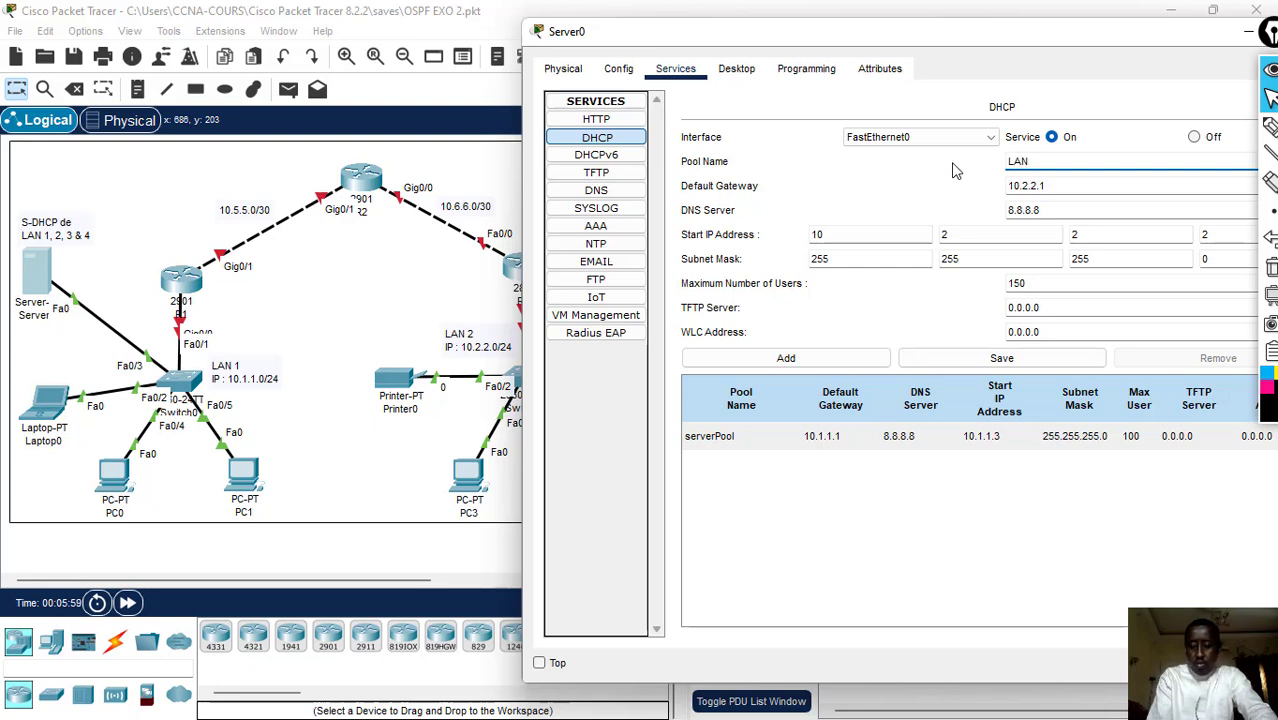
type("2")
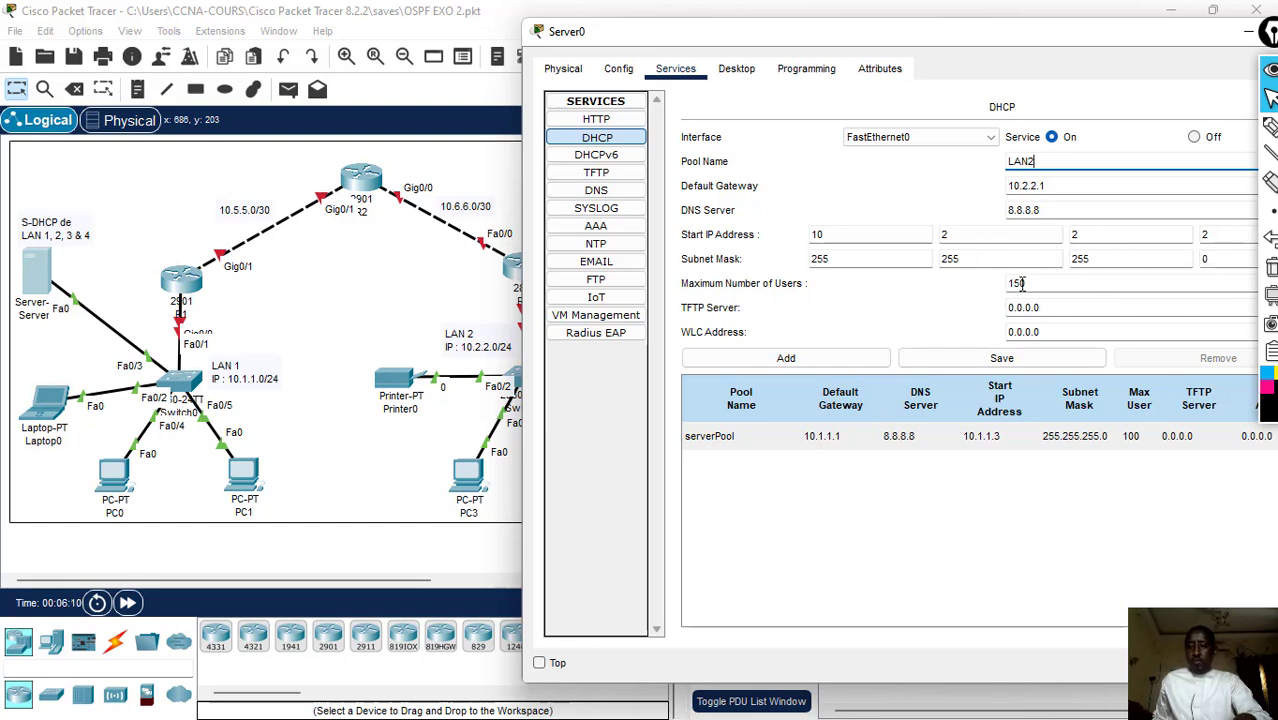
left_click(786, 360)
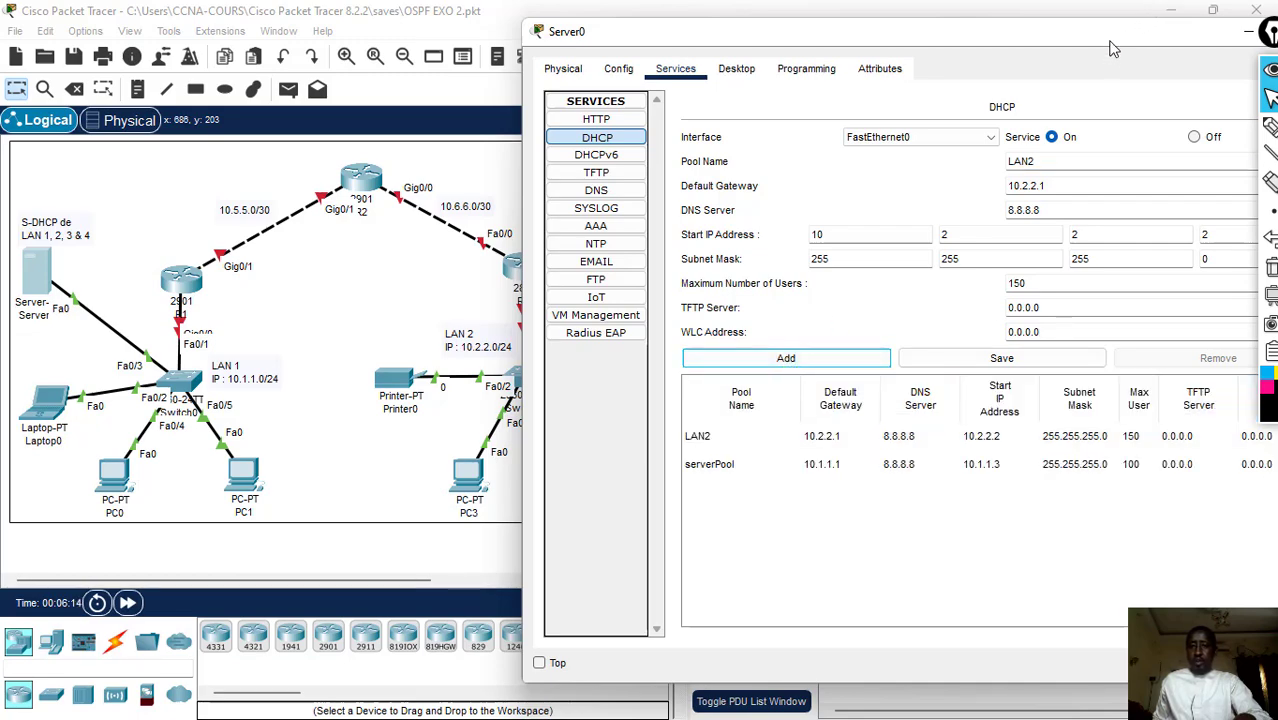
- Enter LAN3 as the pool name in the DHCP settings of Server0
left_click_drag(1070, 57, 758, 444)
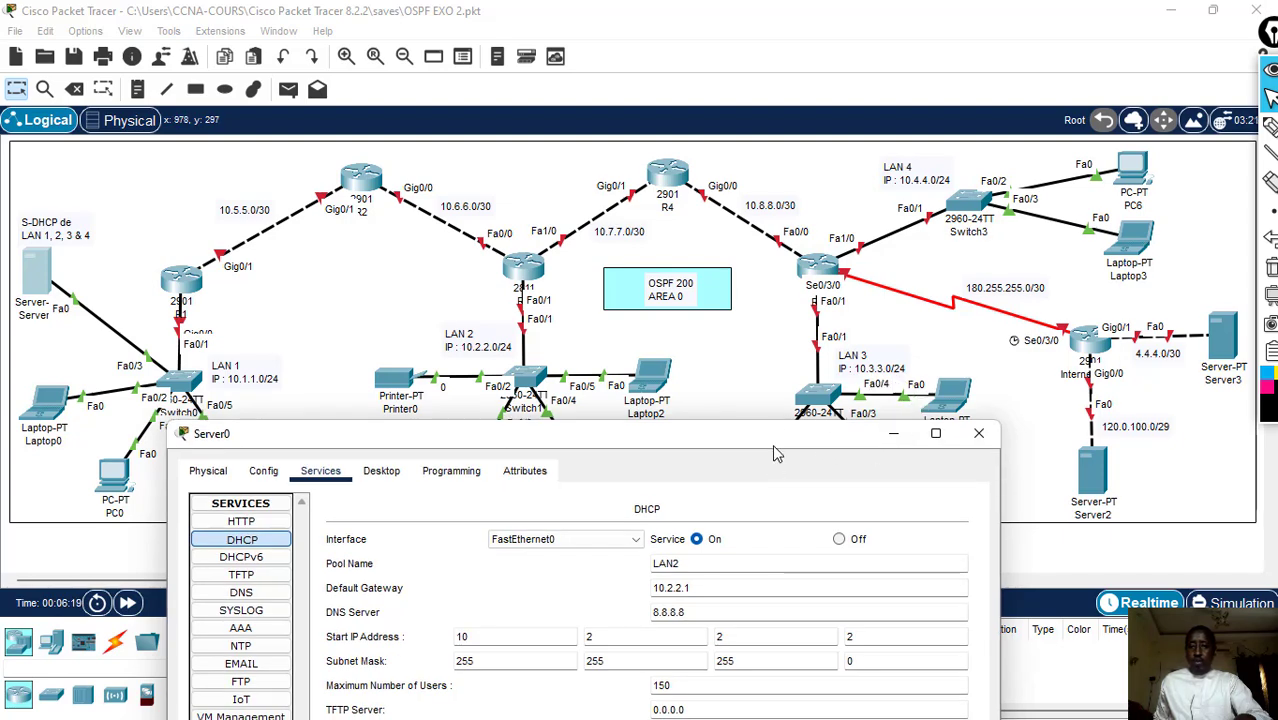
left_click_drag(772, 440, 810, 312)
left_click_drag(840, 245, 858, 108)
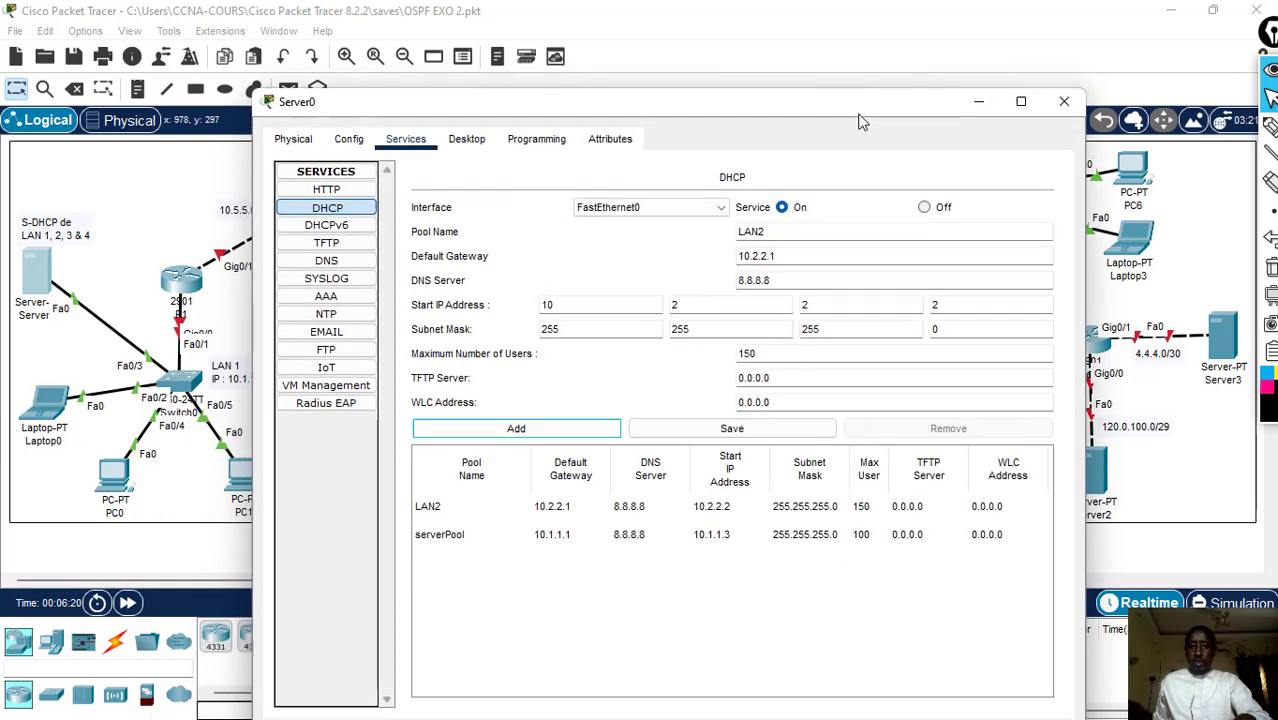
left_click(772, 234)
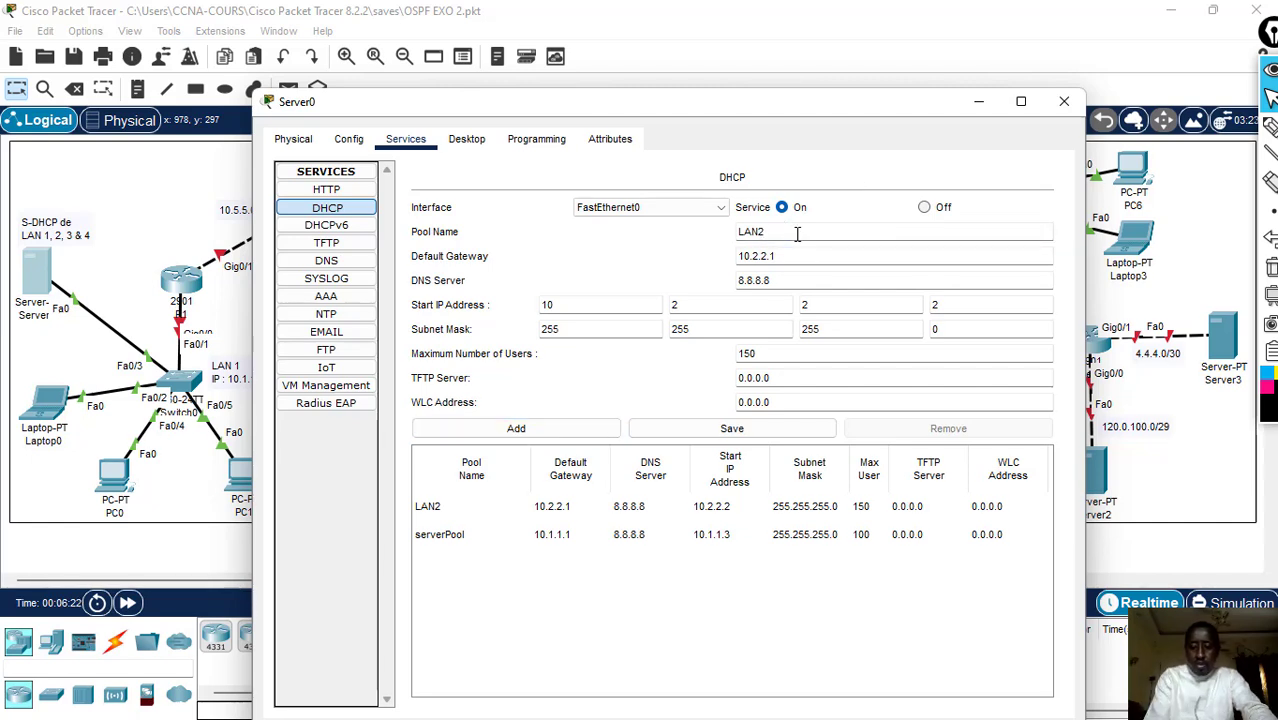
key("BackSpace")
type("3")
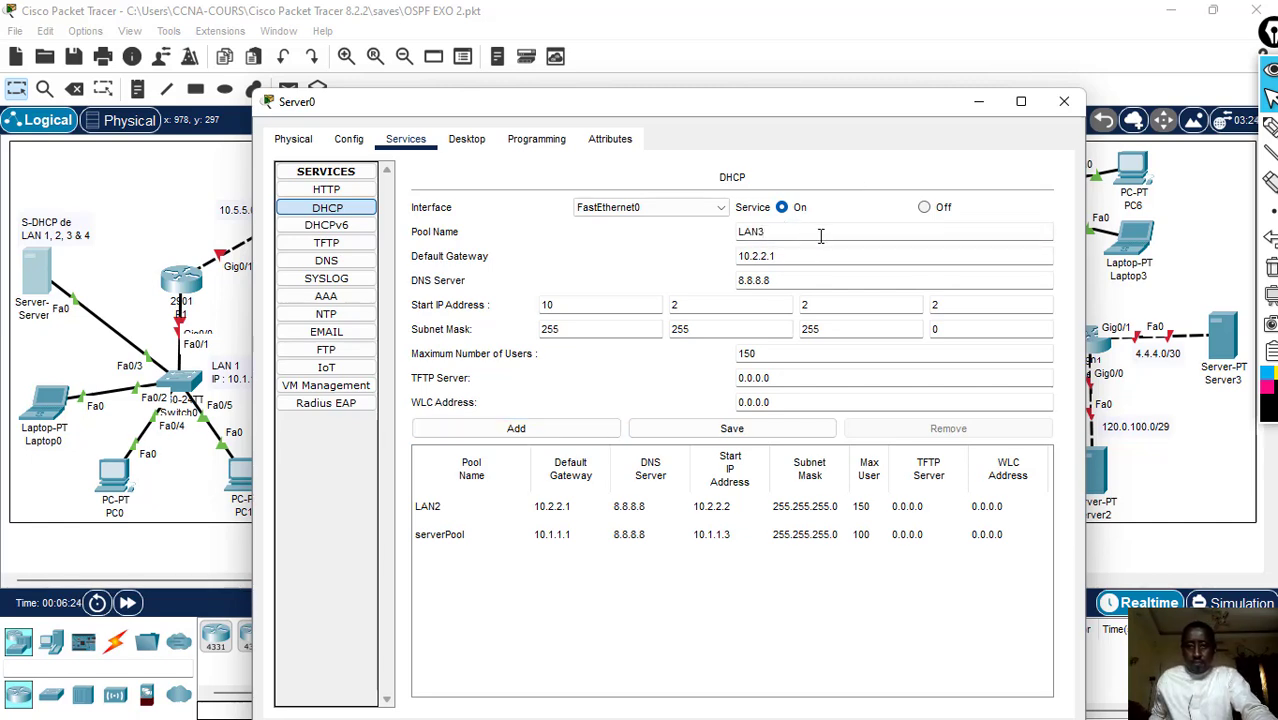
- Set the LAN3 pool's default gateway to 10.3.3.1 and its start IP address to 10.3.3.2
left_click(790, 256)
key("BackSpace")
key("BackSpace")
key("BackSpace")
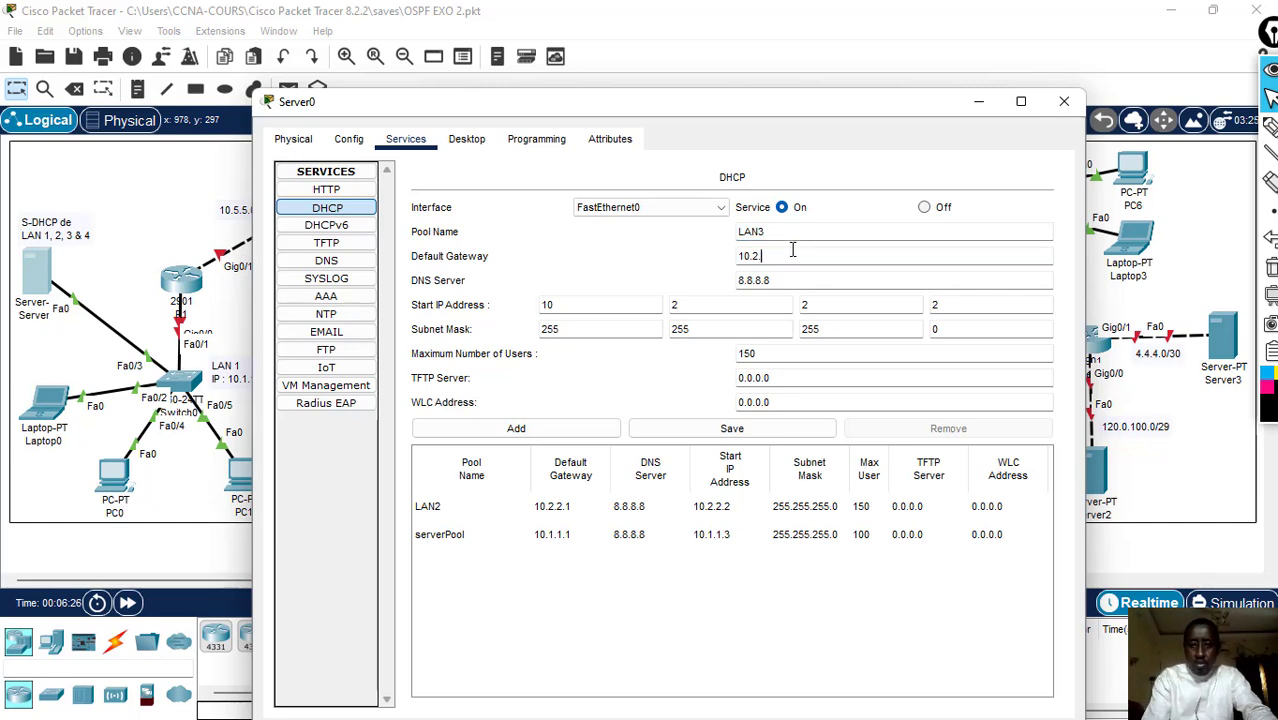
key("BackSpace")
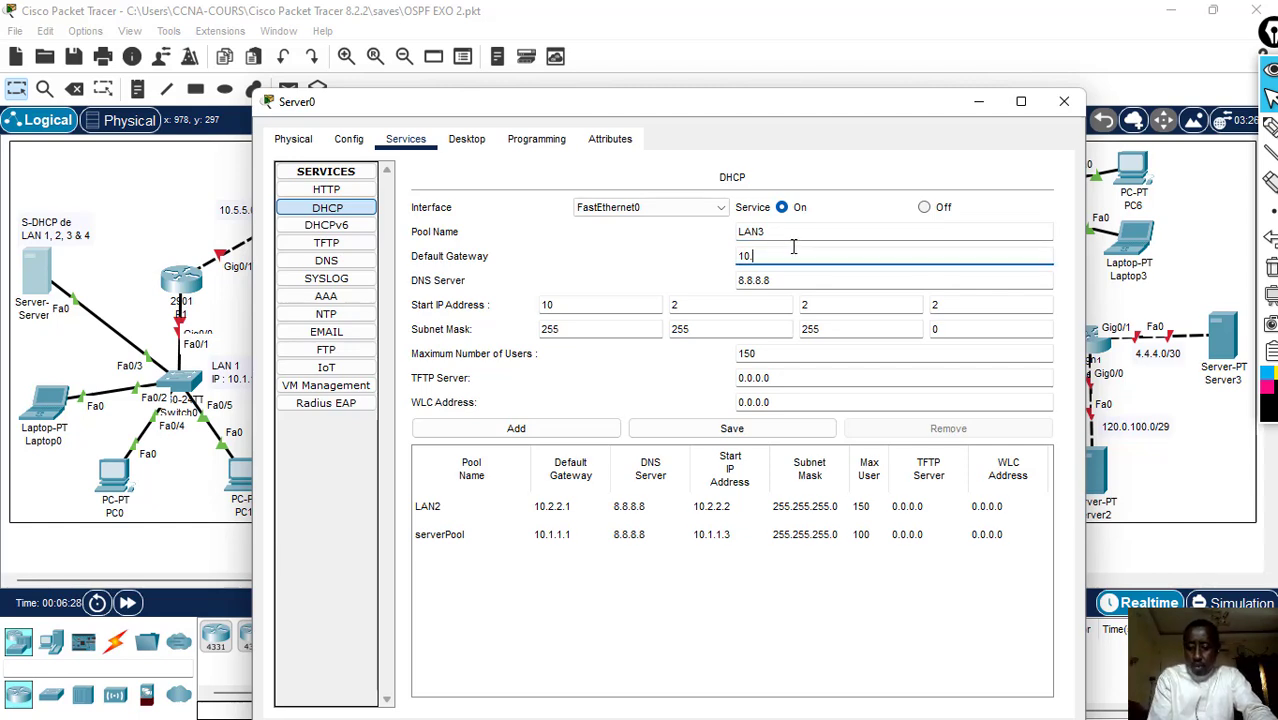
type("3.3.1")
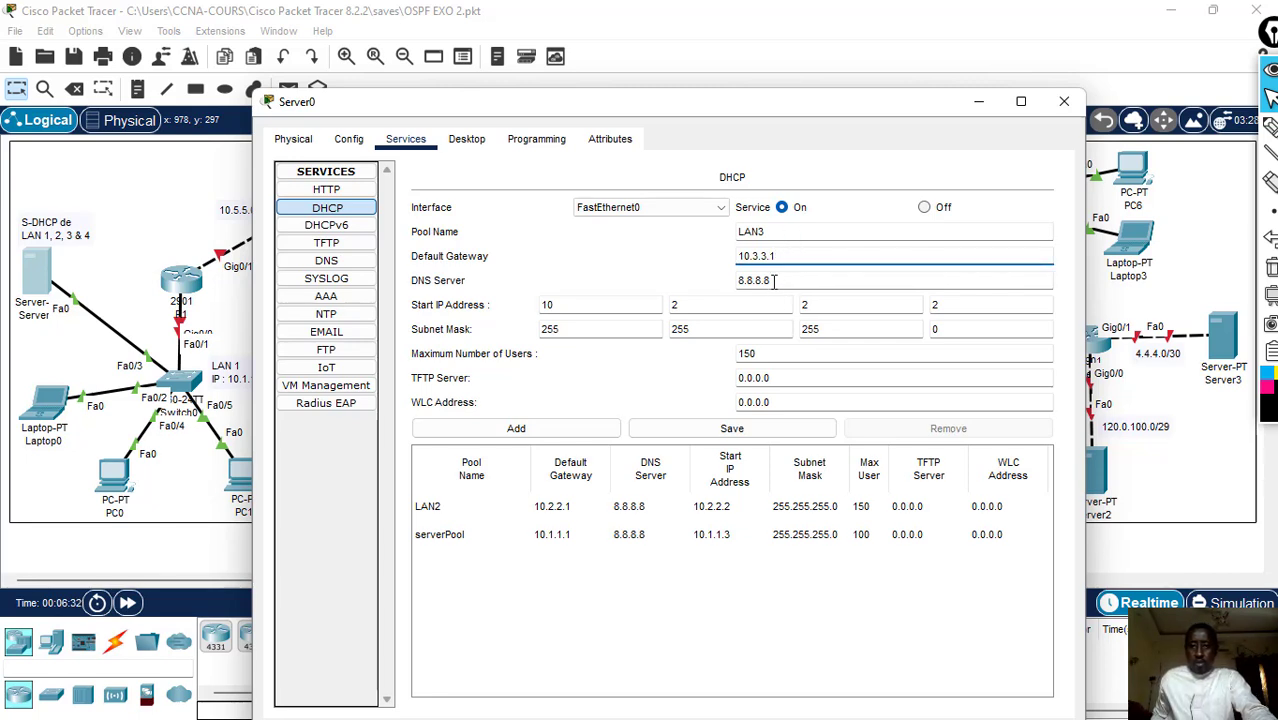
left_click(717, 304)
key("BackSpace")
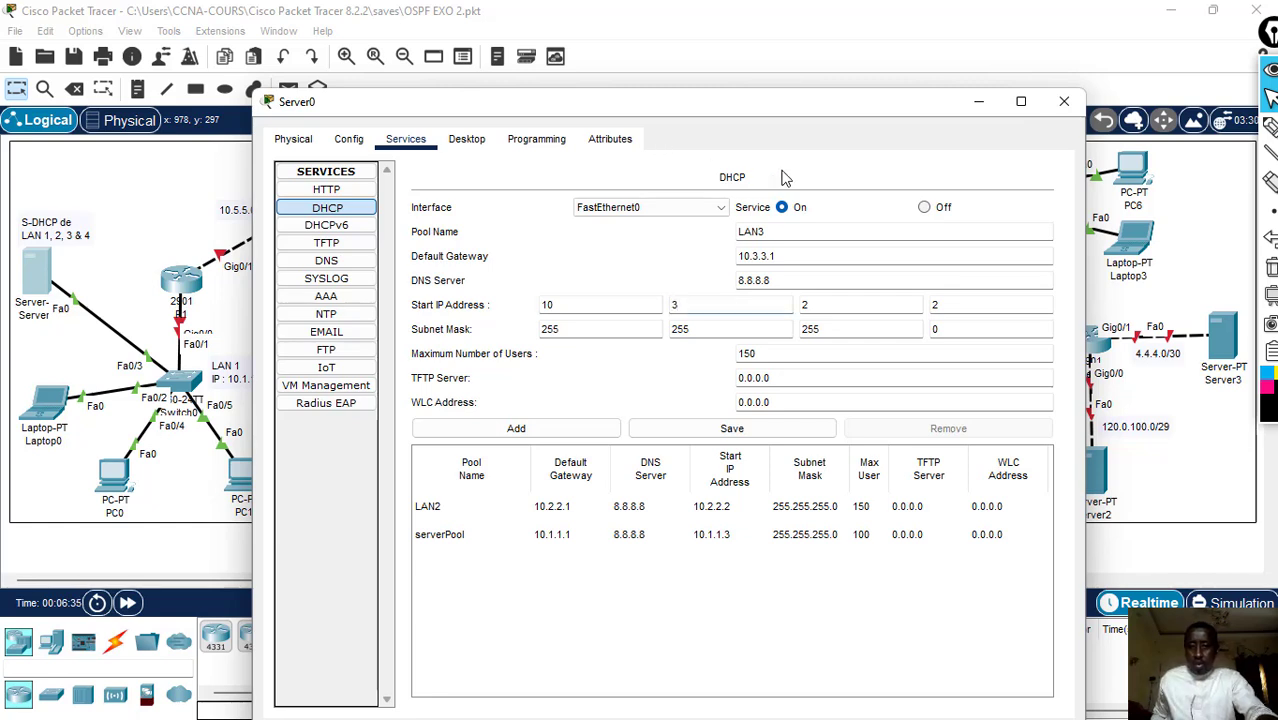
left_click(822, 304)
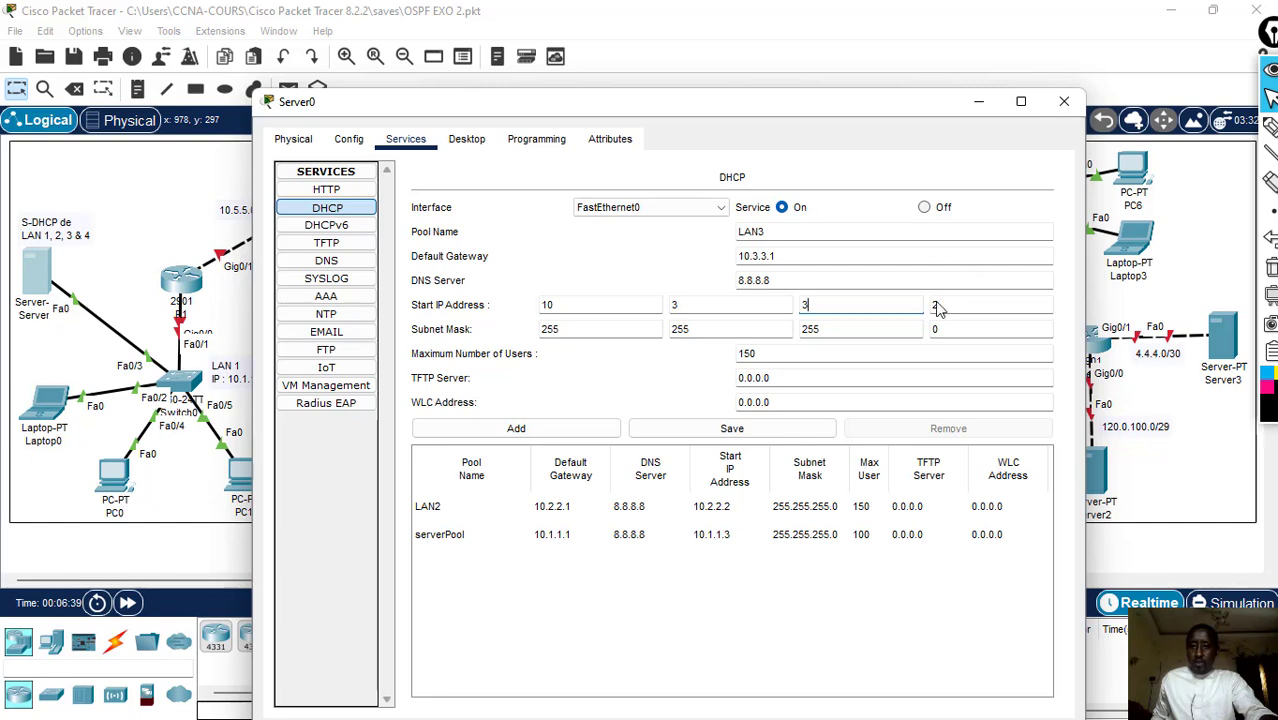
- Set the maximum number of users to 200 and add LAN3 as a new DHCP pool
left_click(771, 352)
key("BackSpace")
key("BackSpace")
key("BackSpace")
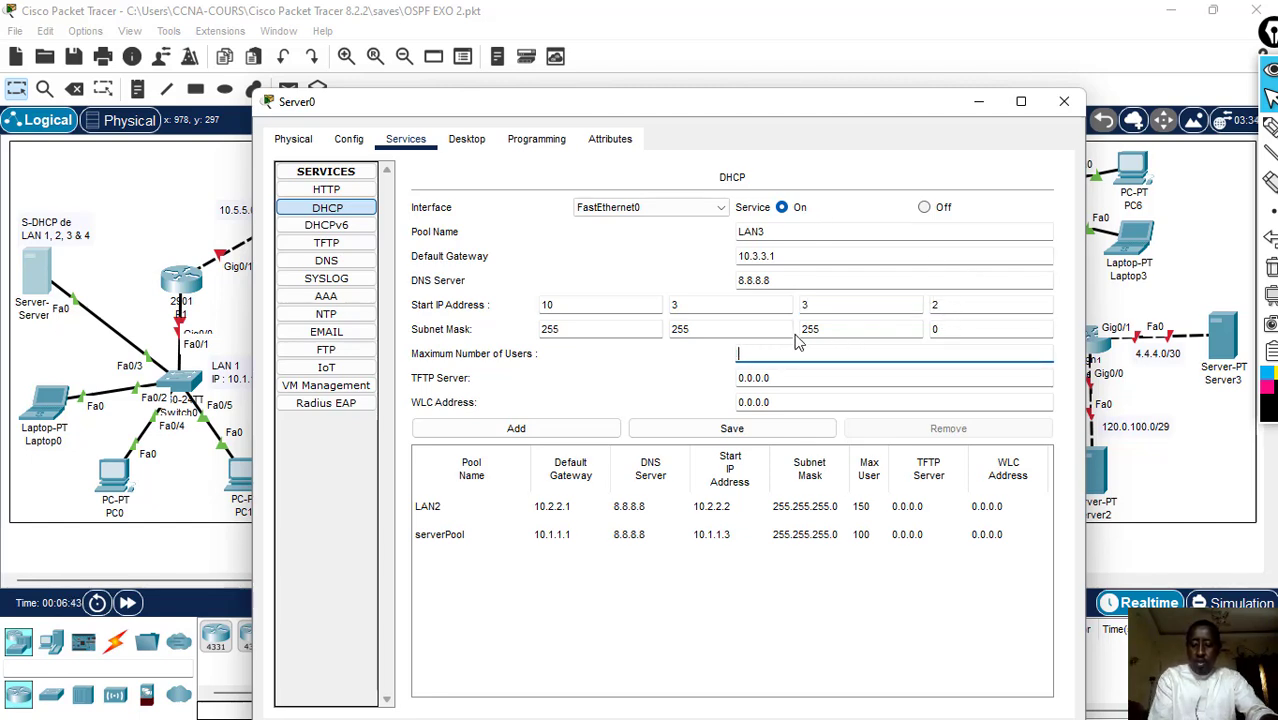
type("200")
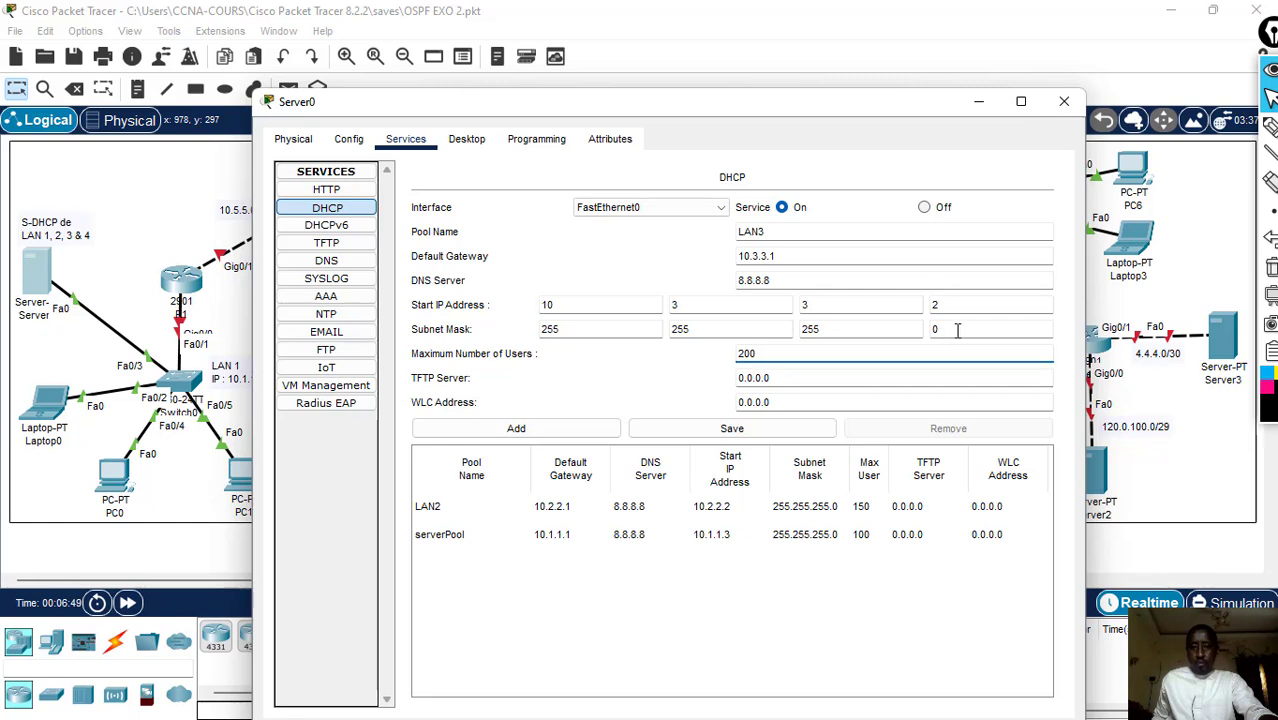
left_click(517, 429)
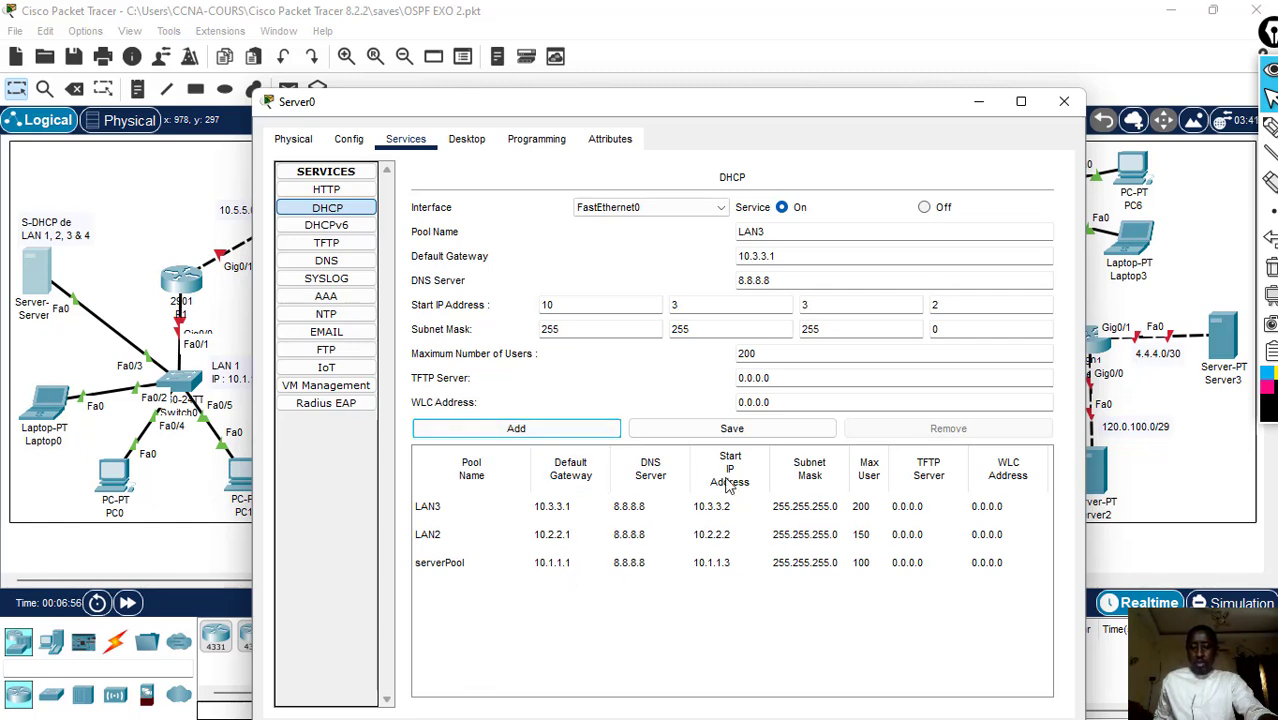
- Enter LAN4 as the pool name and 10.4.4.1 as its default gateway in the DHCP settings
left_click_drag(812, 107, 600, 135)
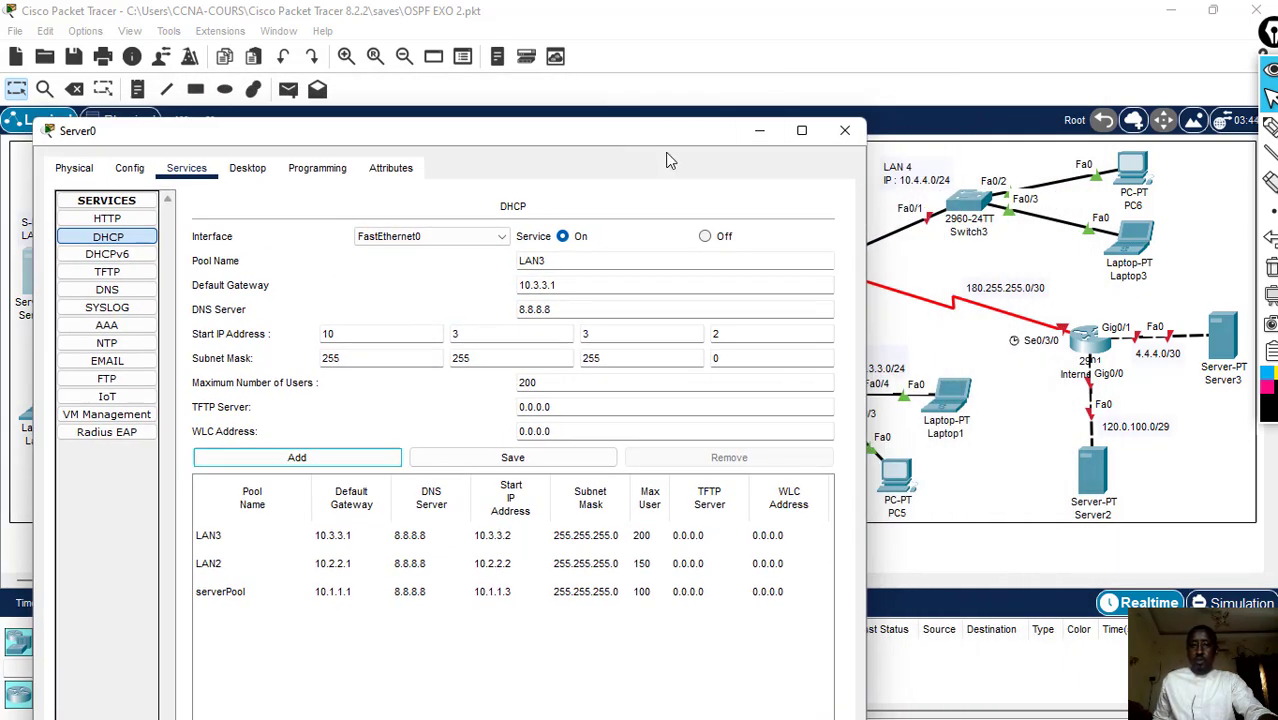
left_click_drag(659, 138, 762, 91)
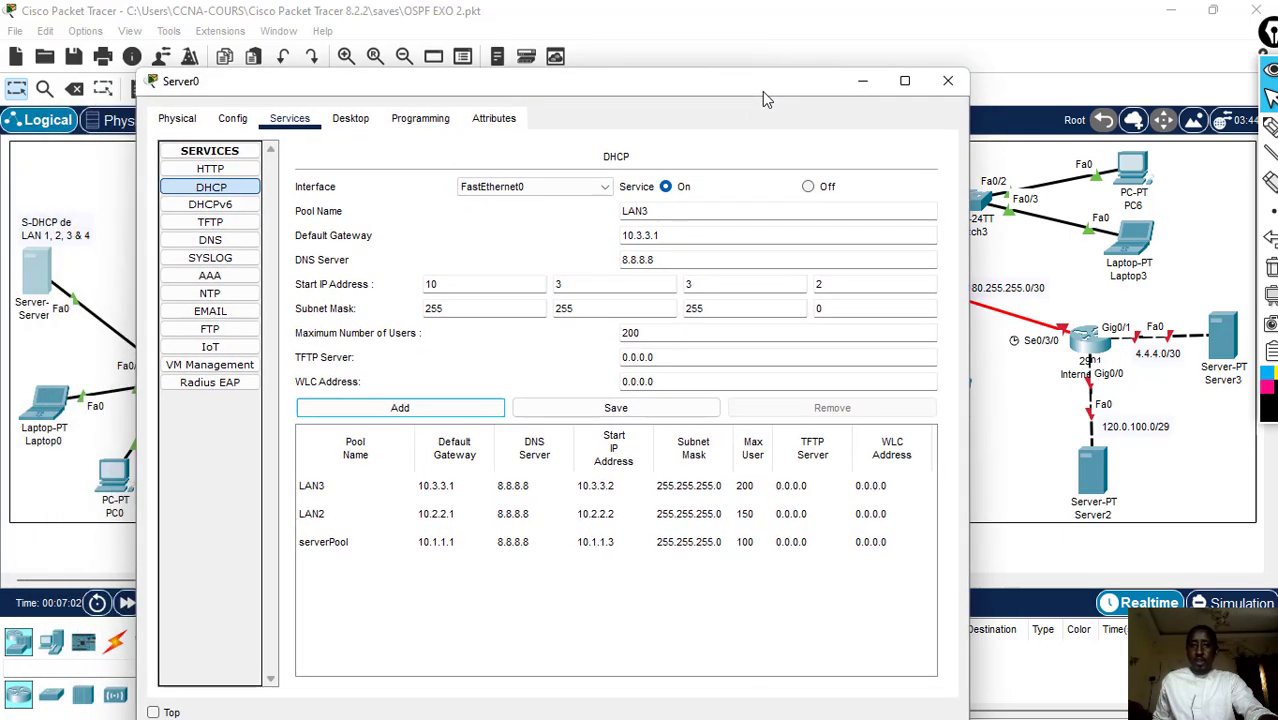
left_click(670, 210)
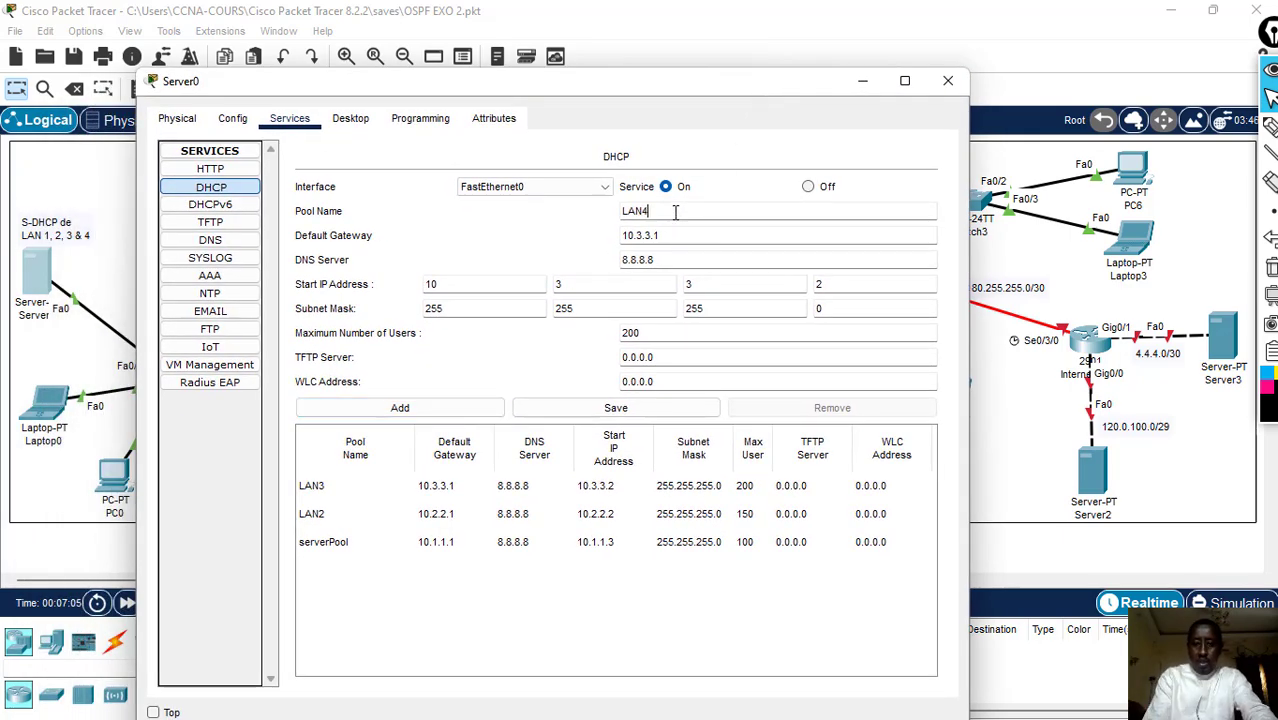
left_click(688, 234)
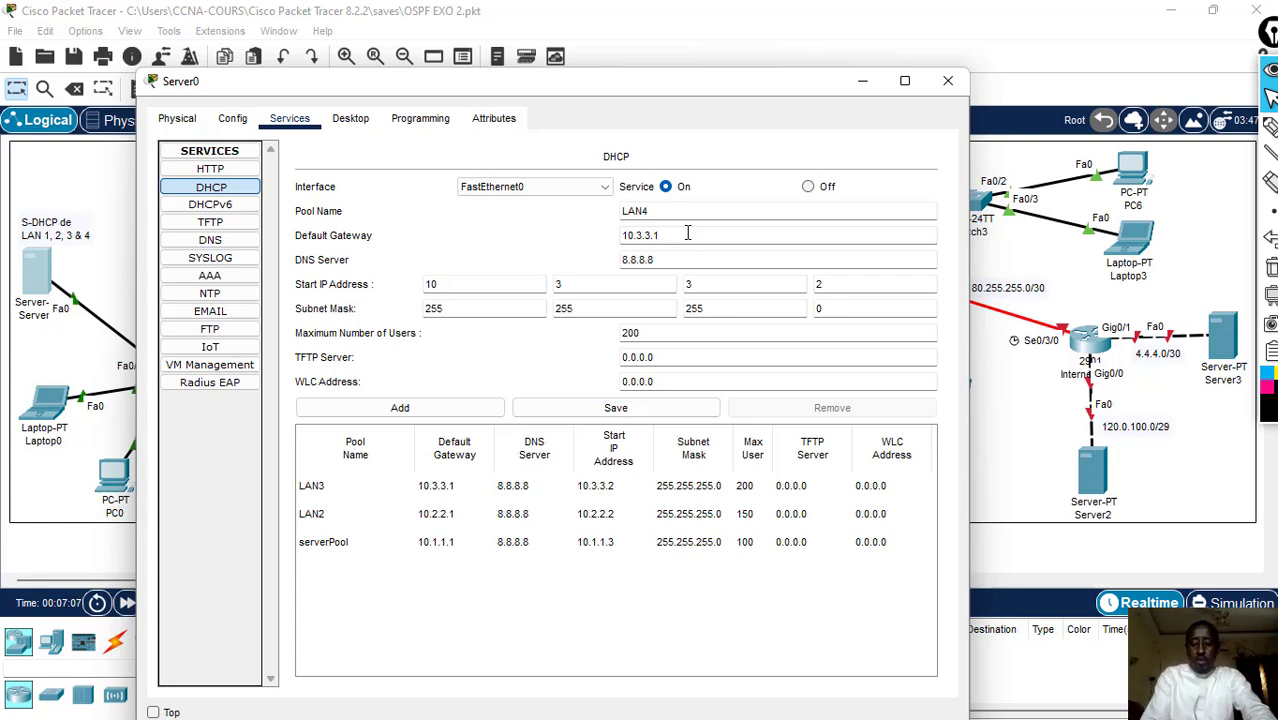
key("BackSpace")
key("BackSpace")
key("BackSpace")
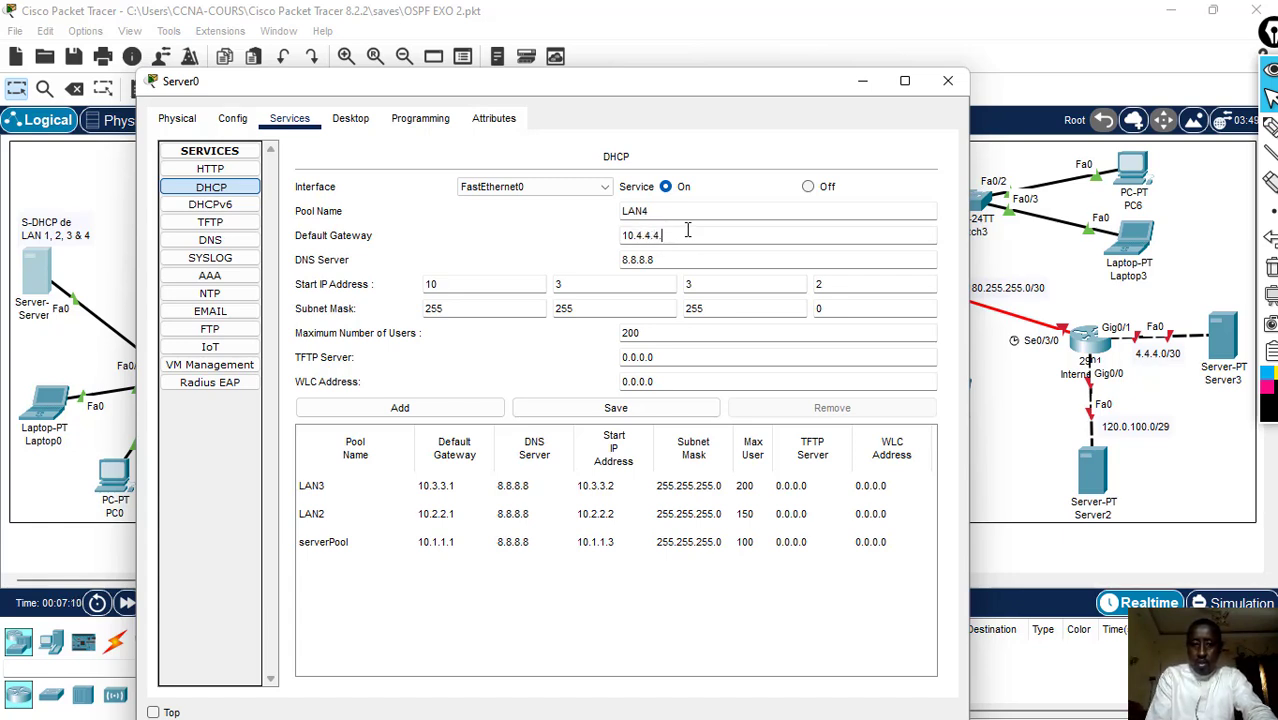
type("4.4.1")
key("BackSpace")
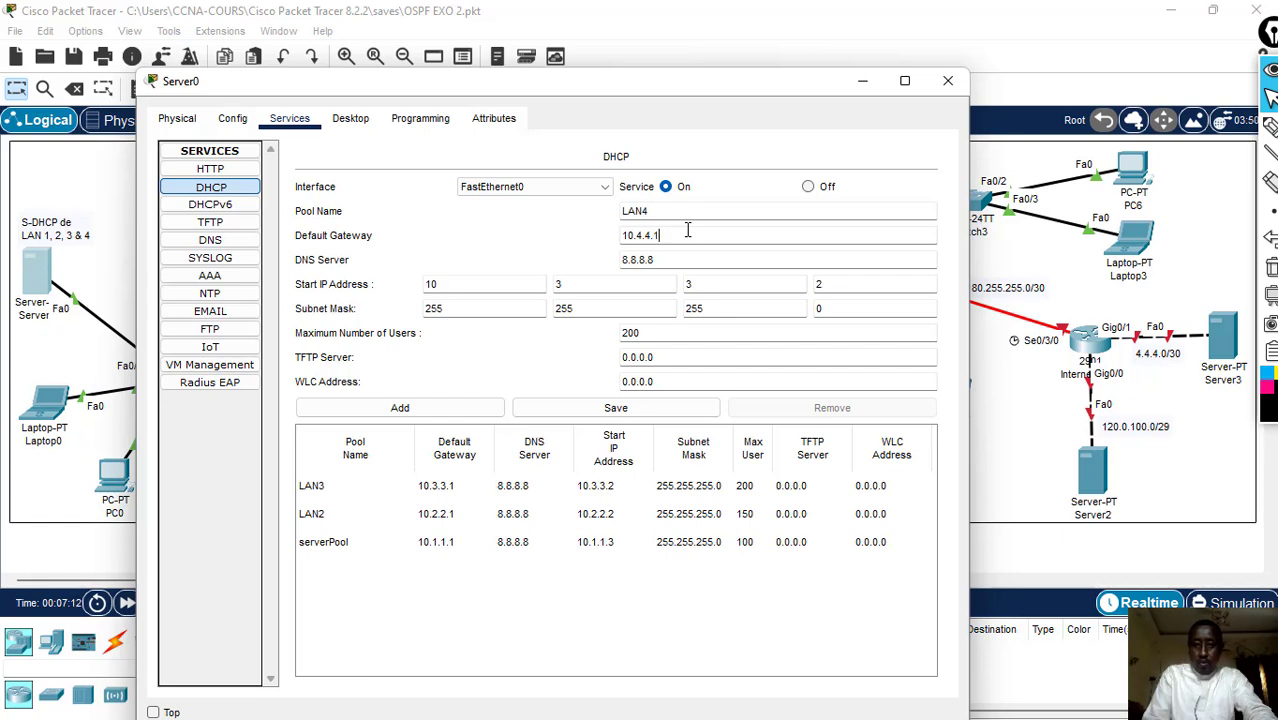
- Set the start IP address of the LAN4 pool to 10.4.4.2
left_click(710, 285)
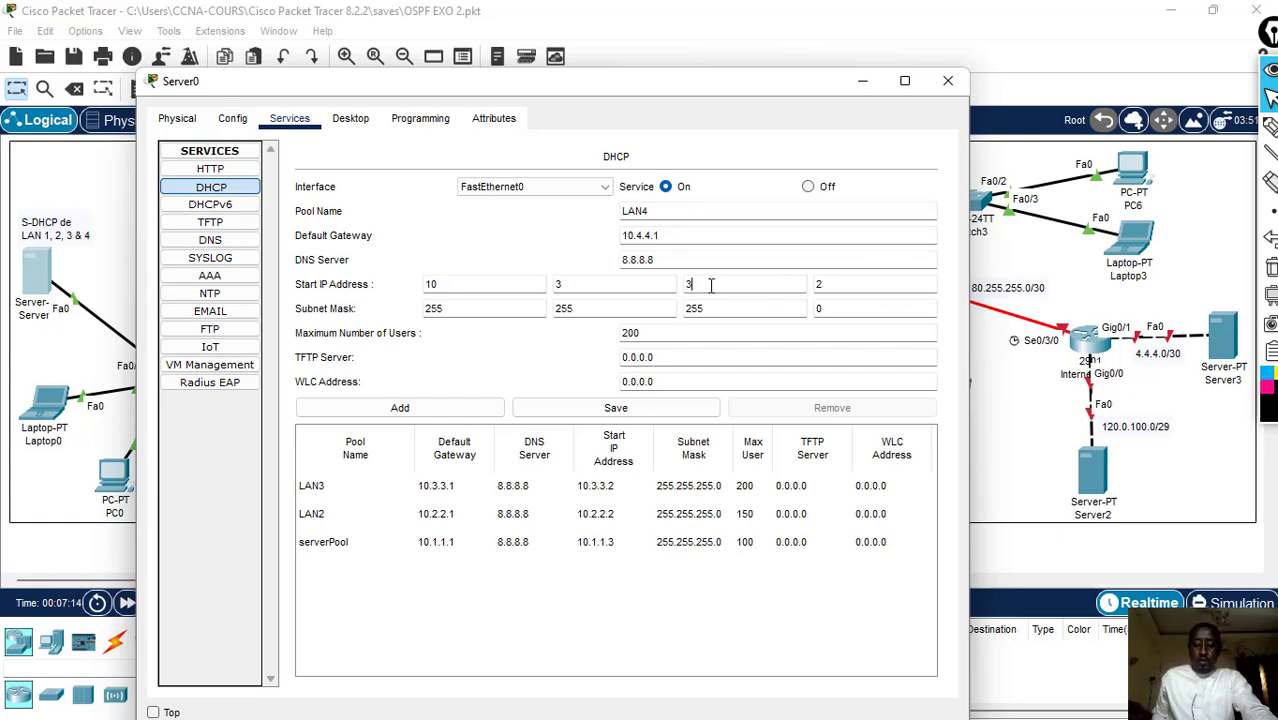
type("4")
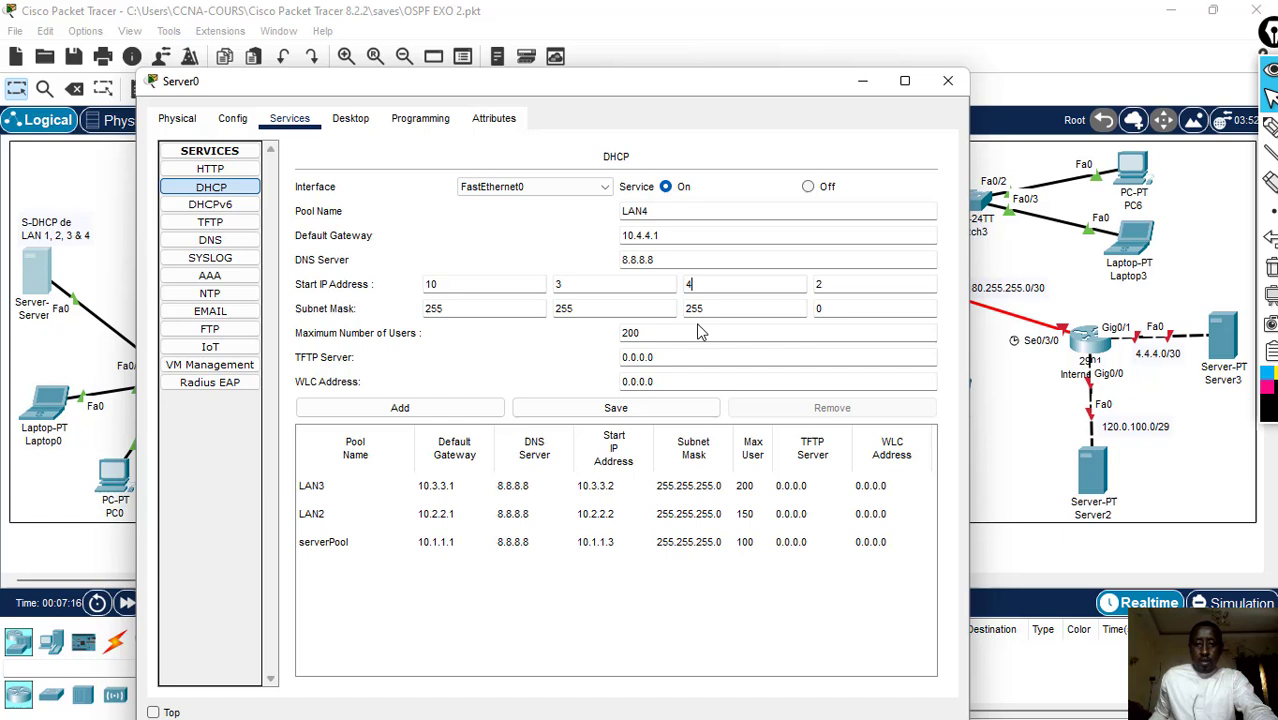
left_click(602, 287)
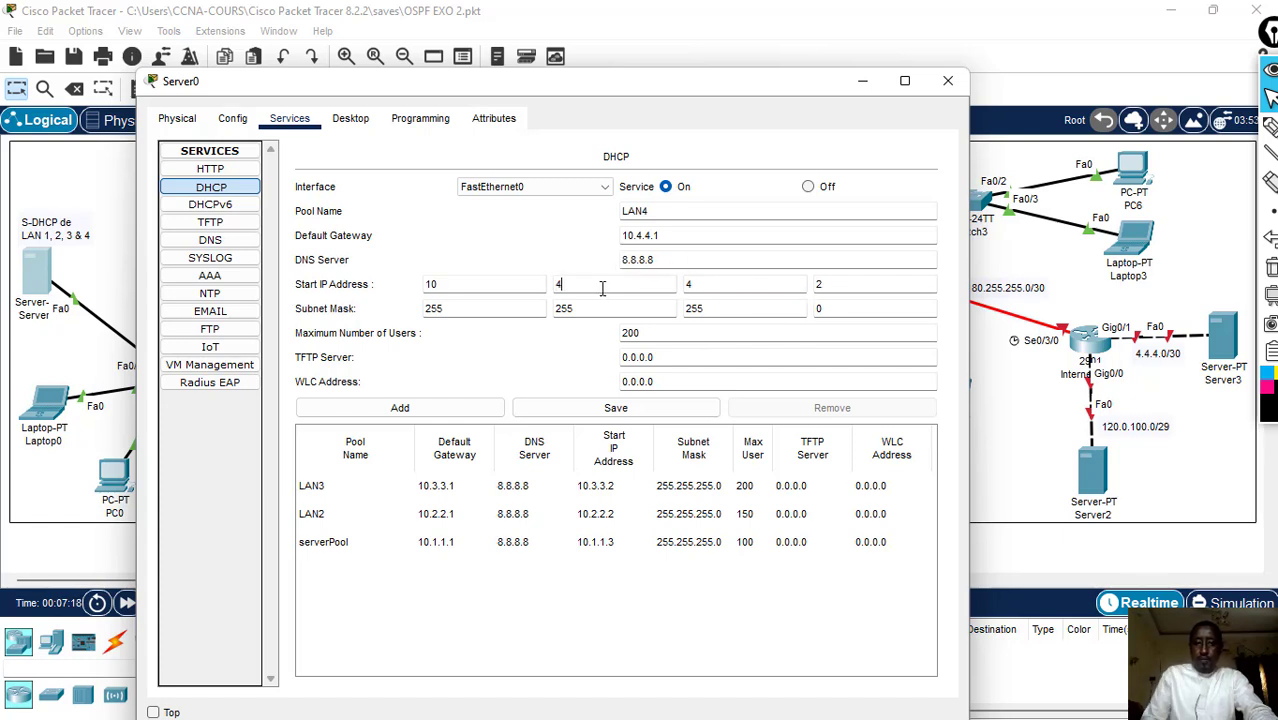
left_click(595, 284)
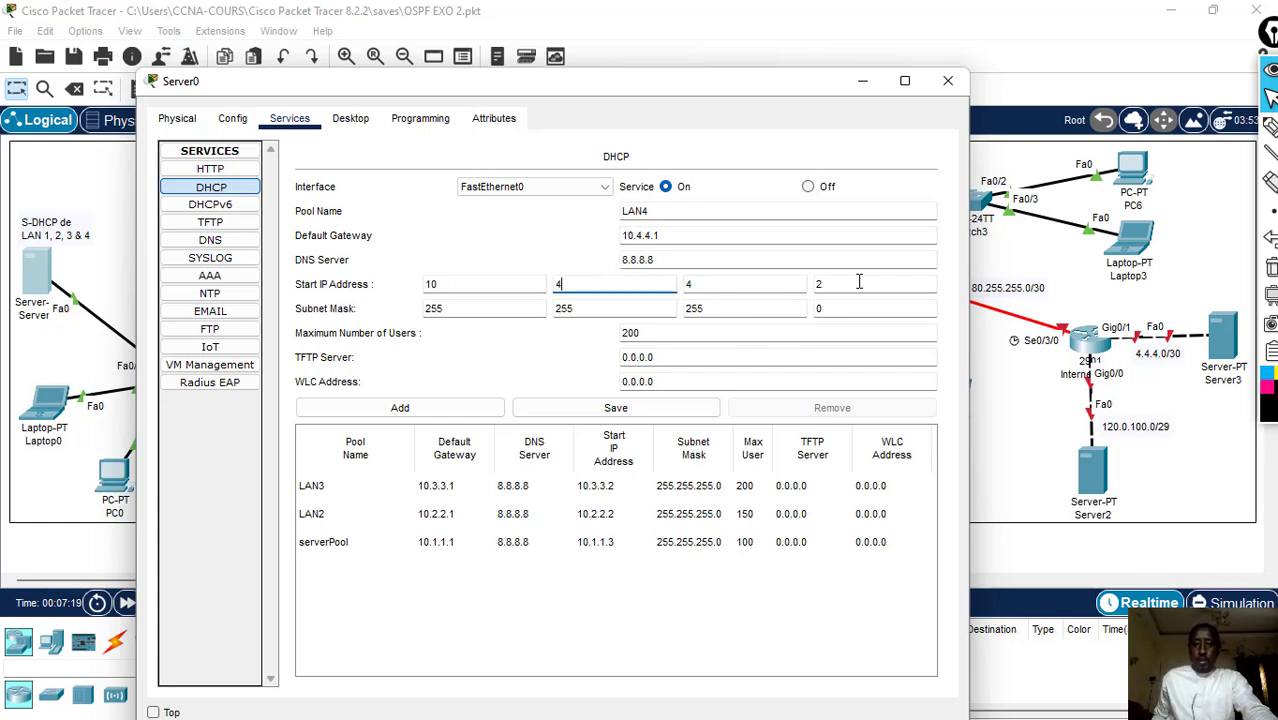
- Set the maximum number of users to 215, add LAN4 as a new DHCP pool, and close the Server0 window
left_click(668, 334)
key("BackSpace")
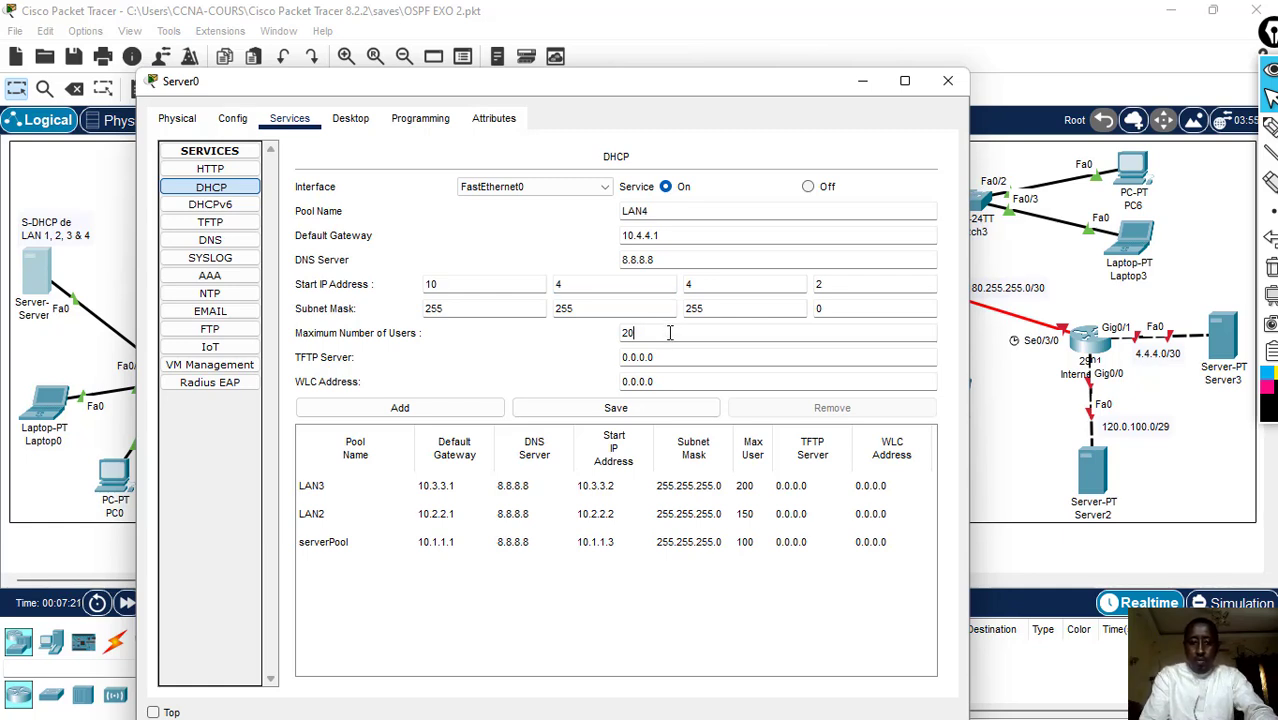
key("BackSpace")
type("1")
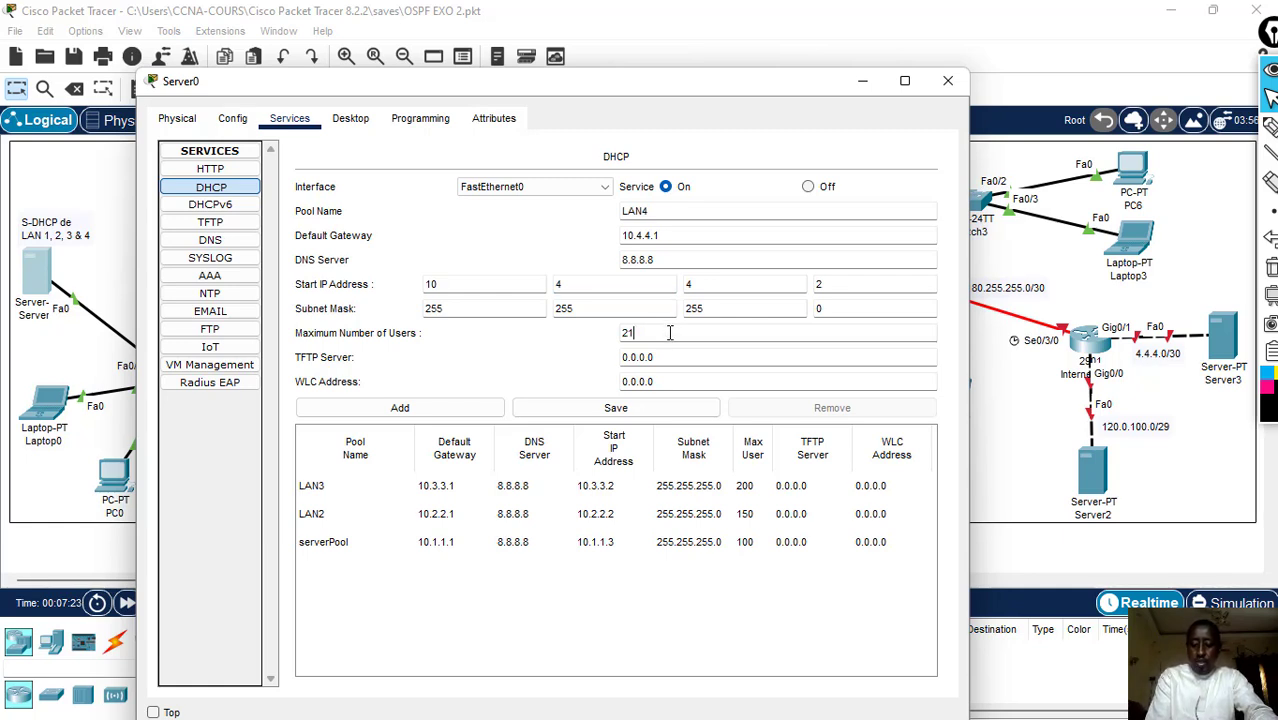
type("5")
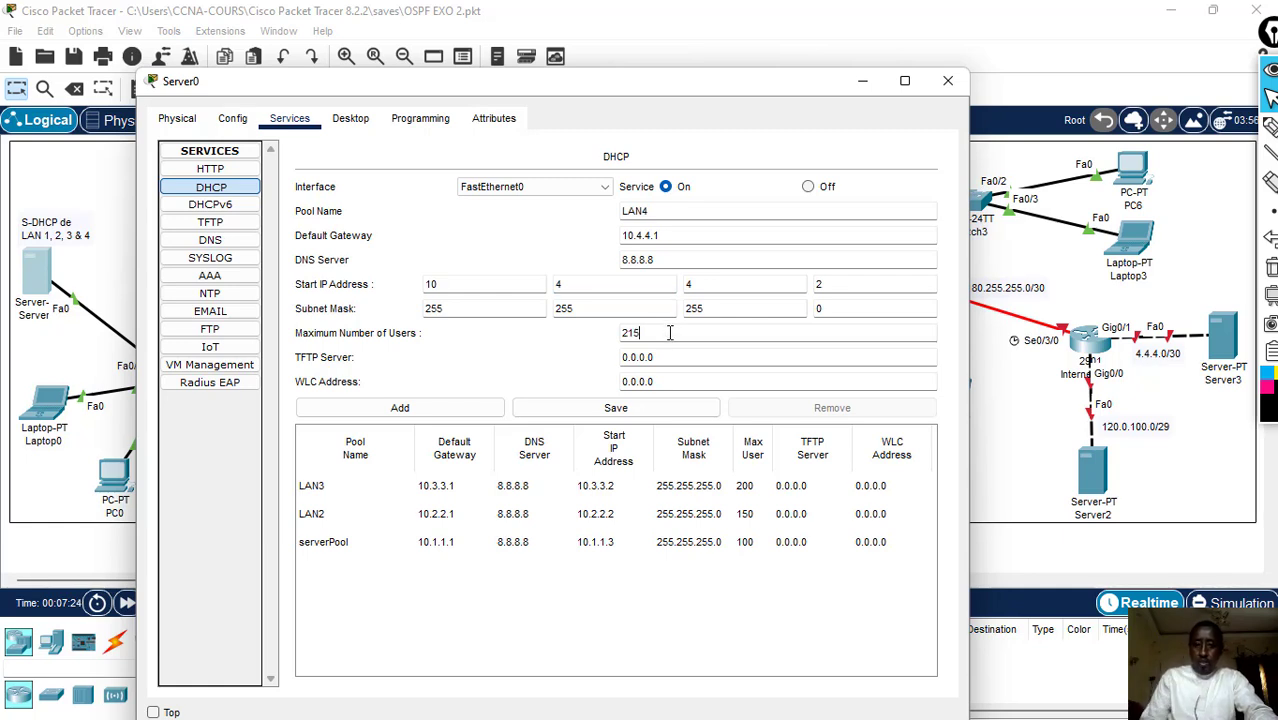
left_click(418, 410)
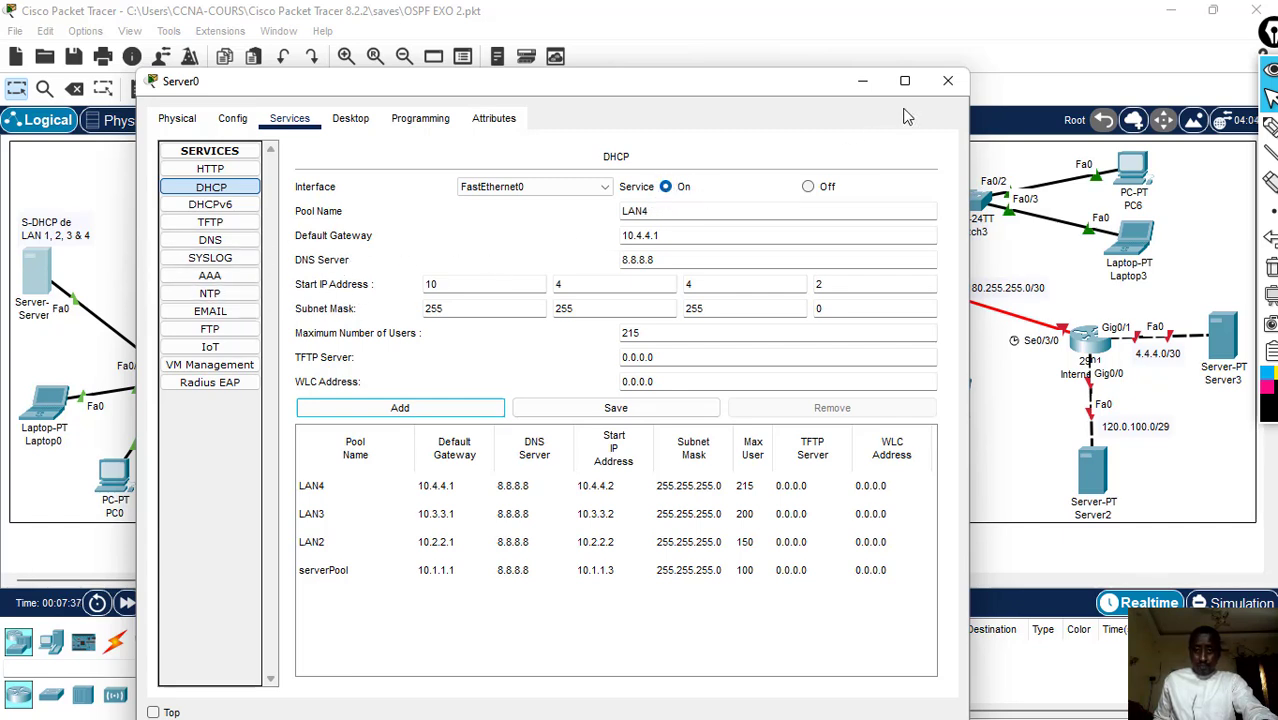
left_click(947, 82)
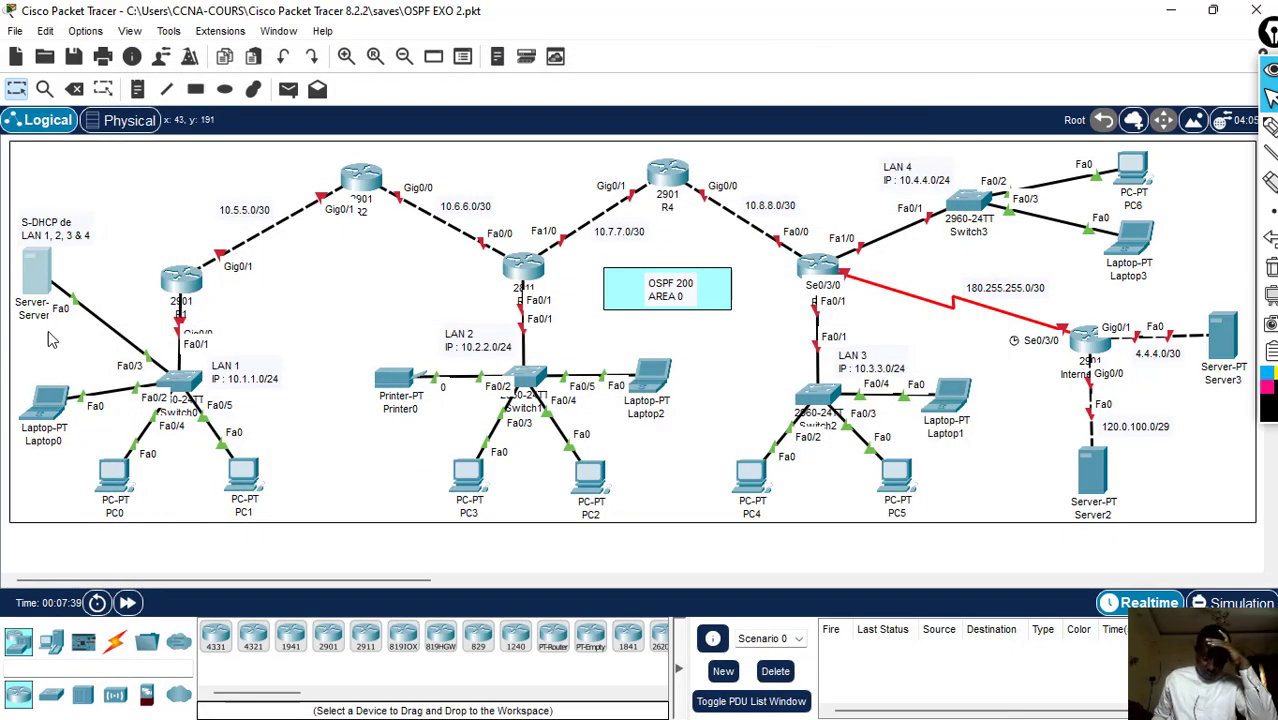
- Switch Laptop0's IPv4 configuration to DHCP and close its window
left_click(57, 418)
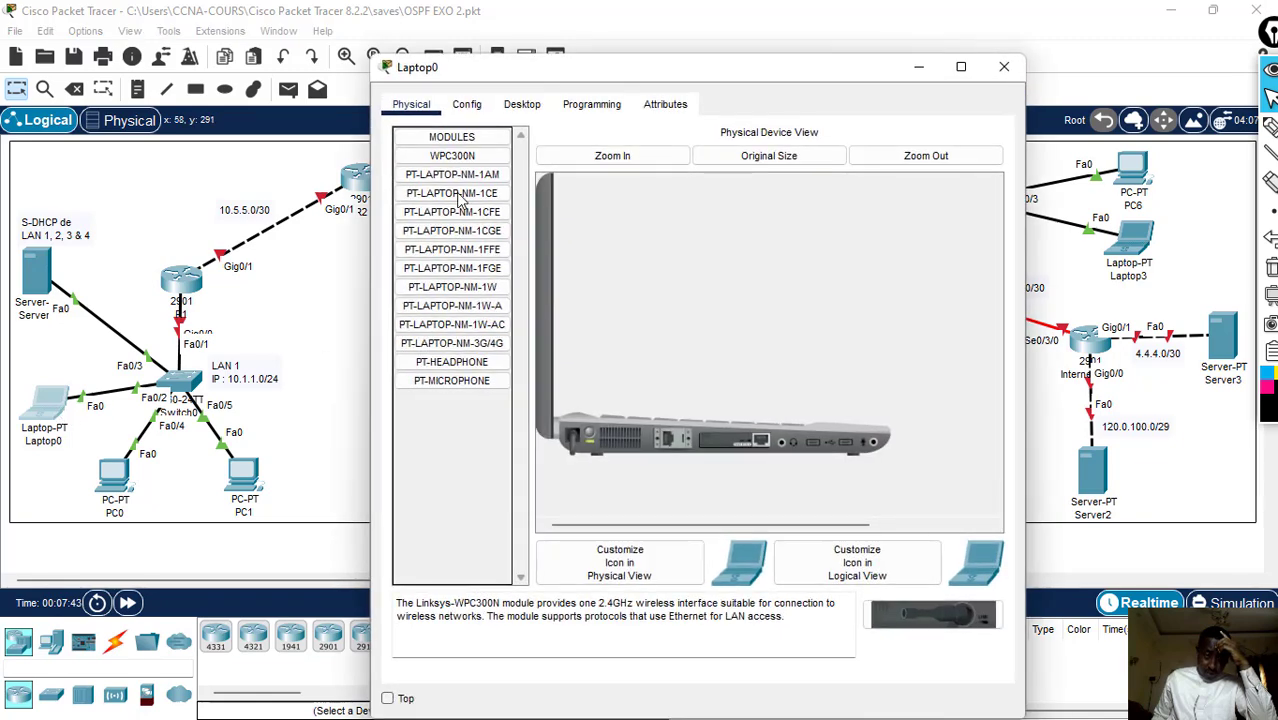
left_click(521, 105)
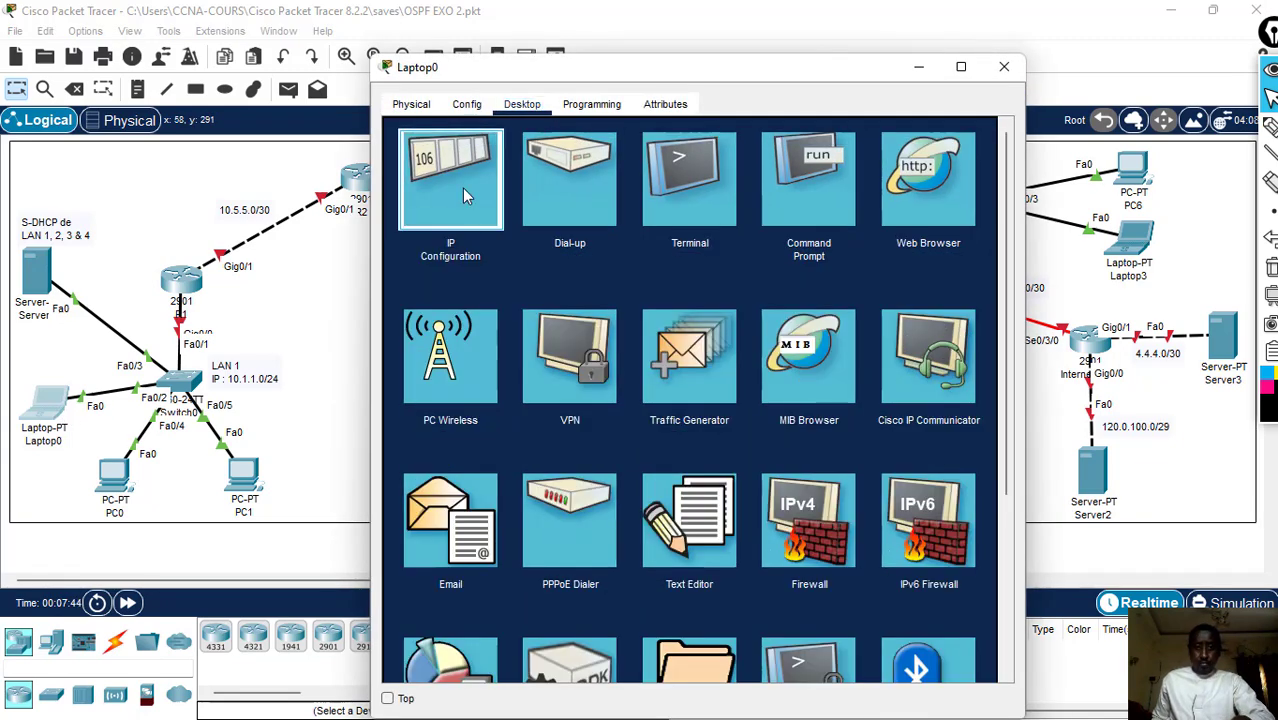
left_click(466, 196)
left_click(416, 209)
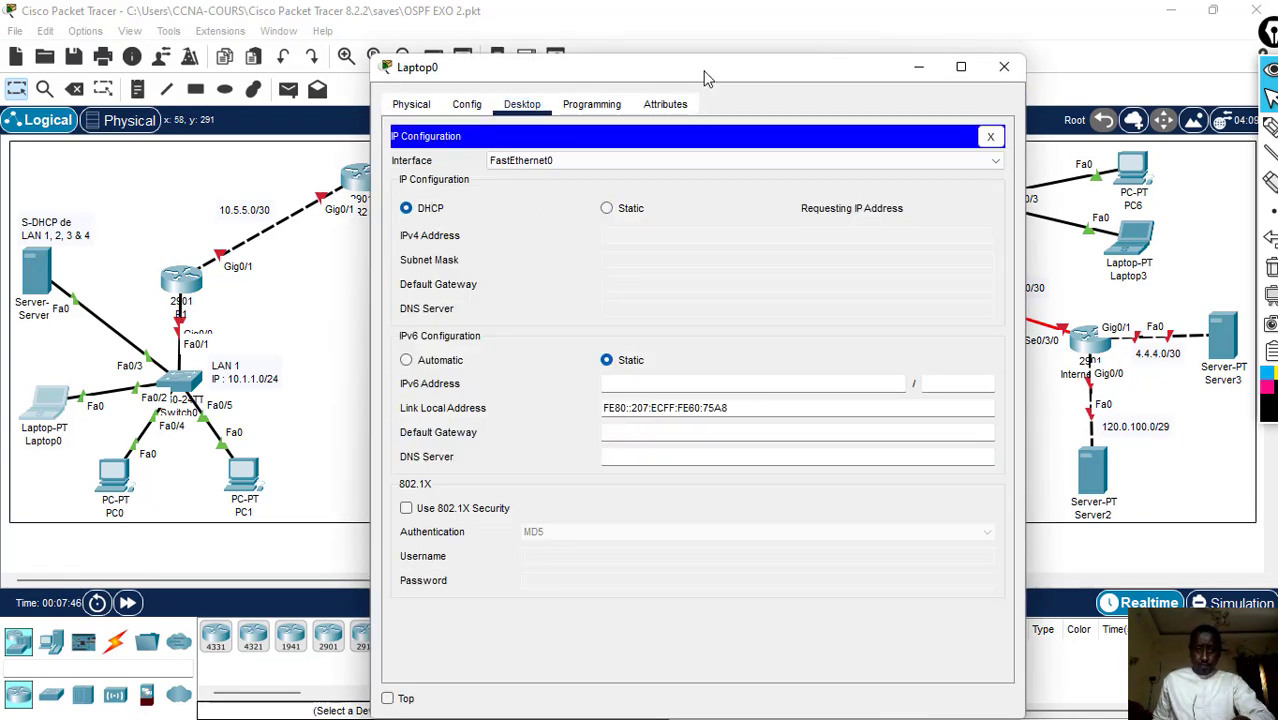
left_click_drag(725, 79, 936, 68)
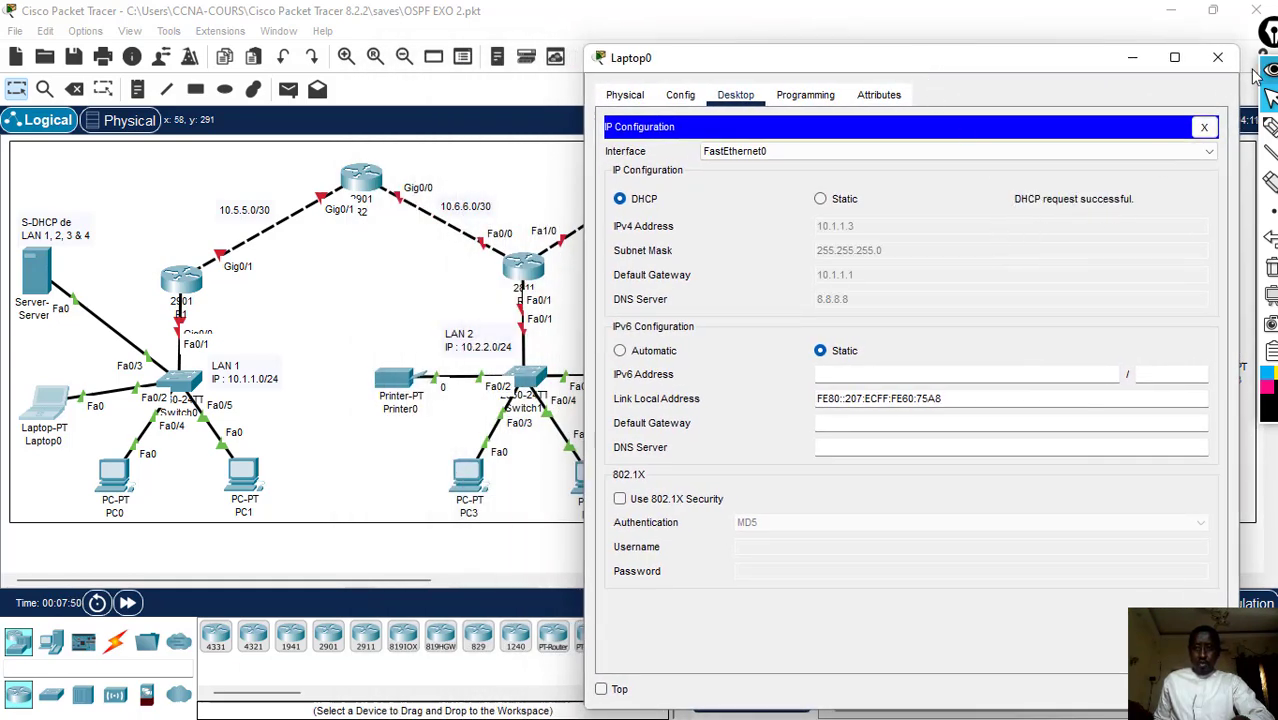
left_click(1217, 57)
- Switch PC0's IPv4 configuration to DHCP and close its window
left_click(124, 474)
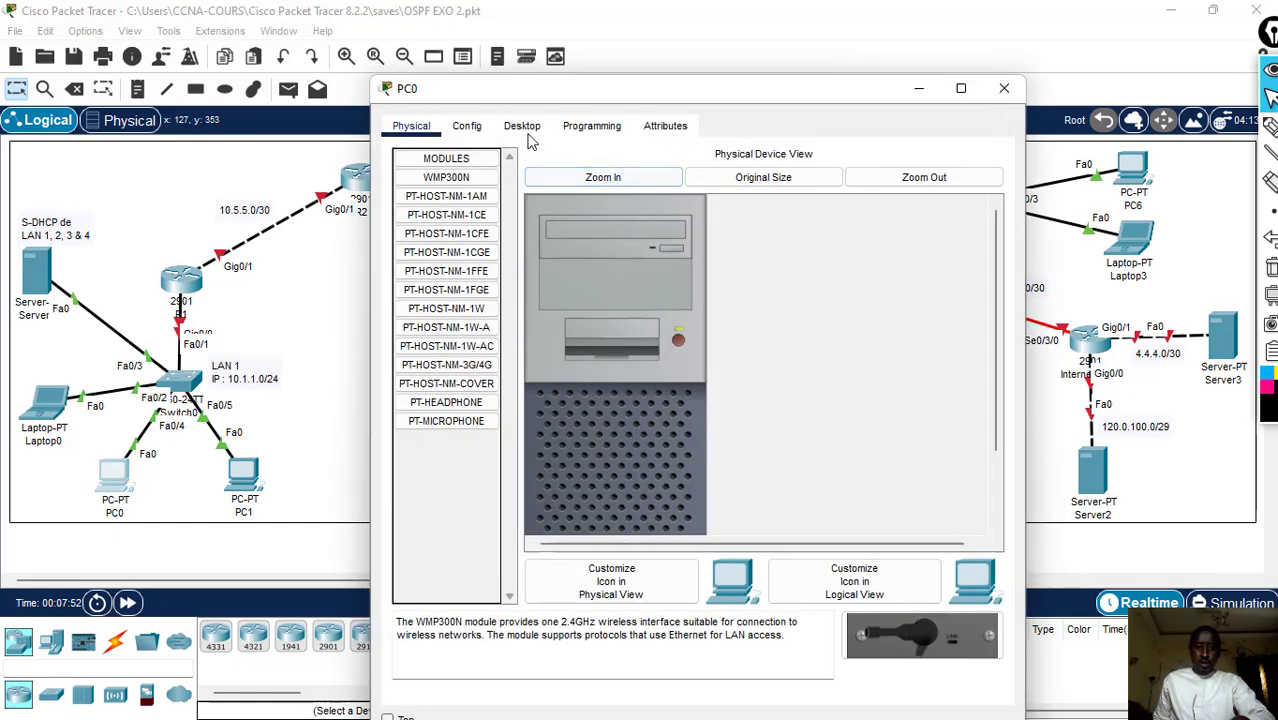
left_click(524, 130)
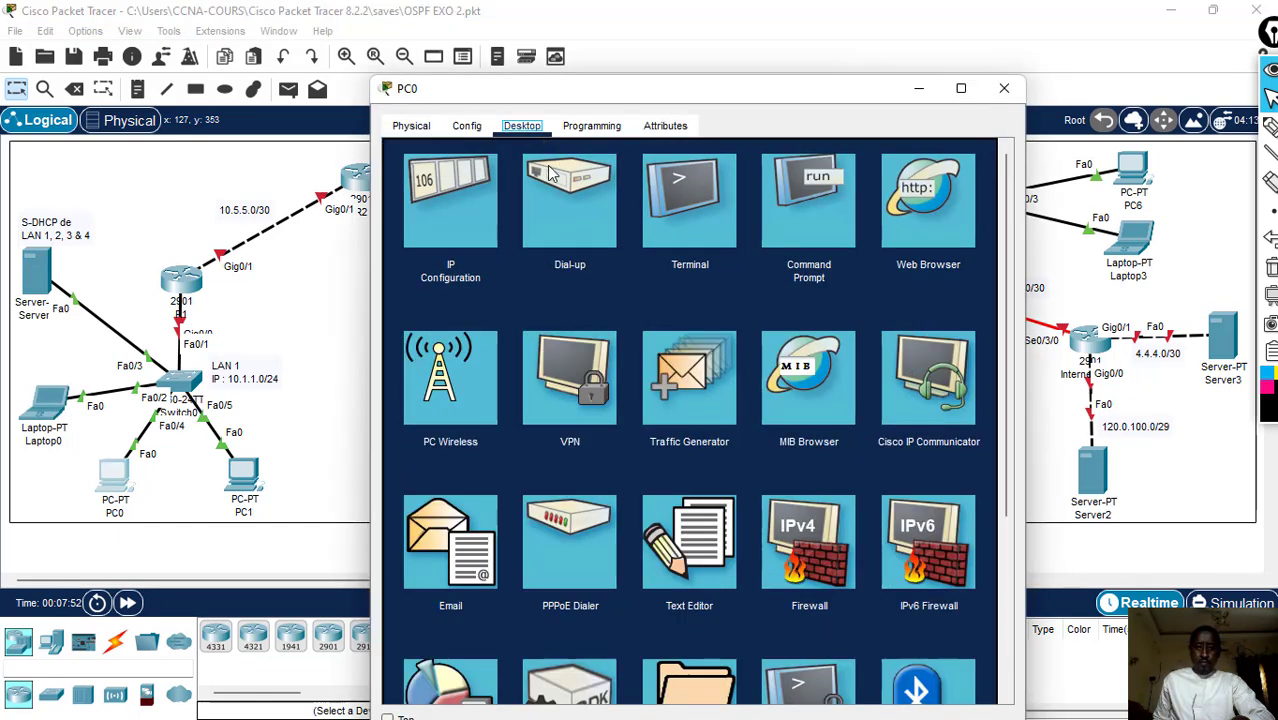
left_click(505, 192)
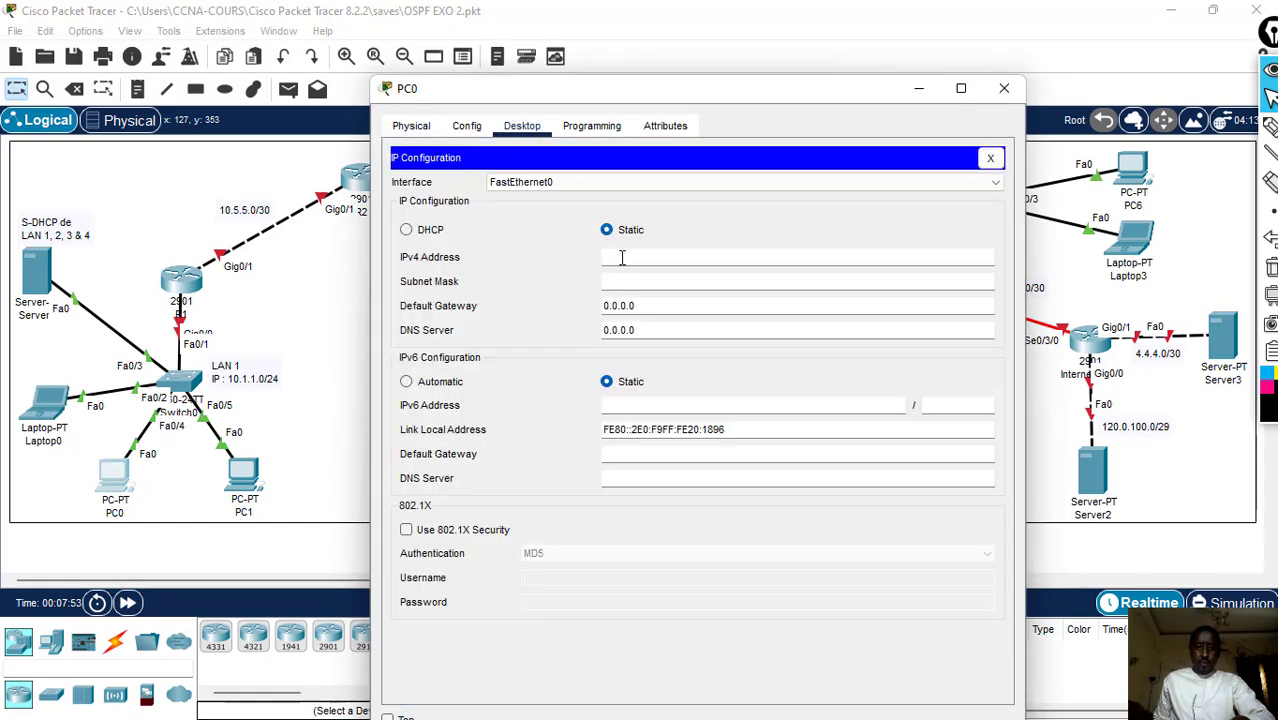
left_click(437, 238)
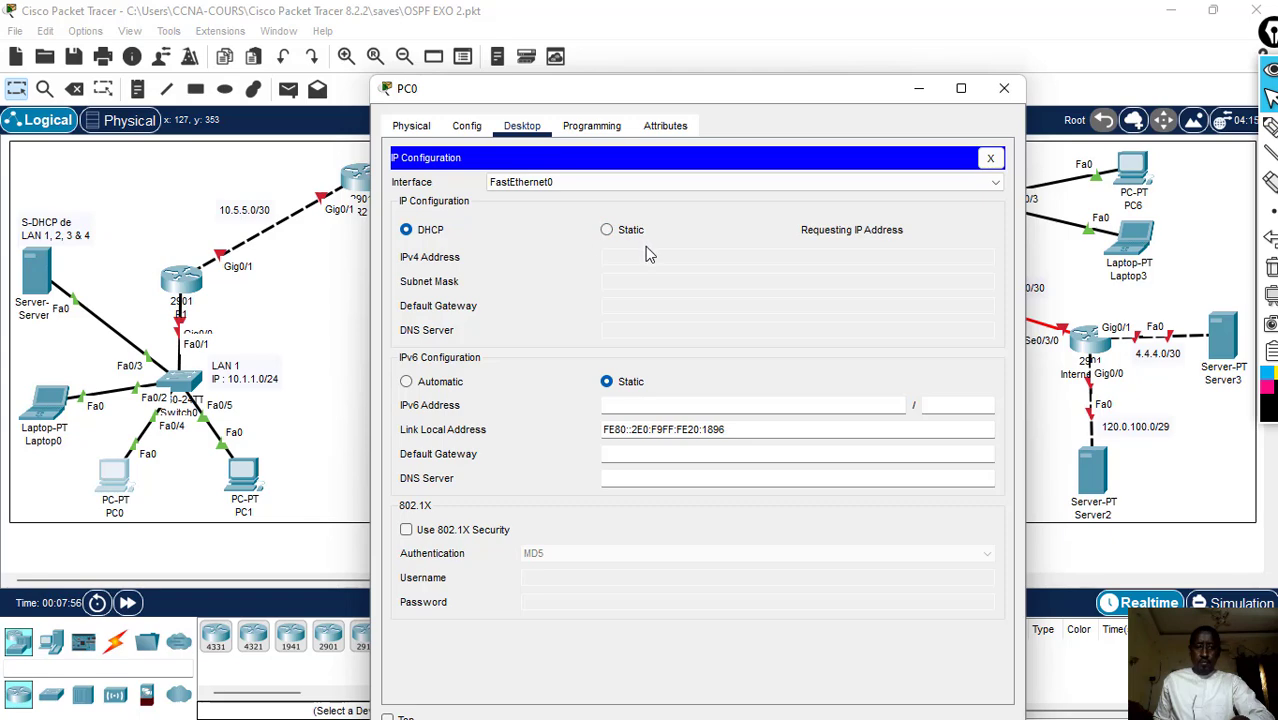
left_click(1004, 88)
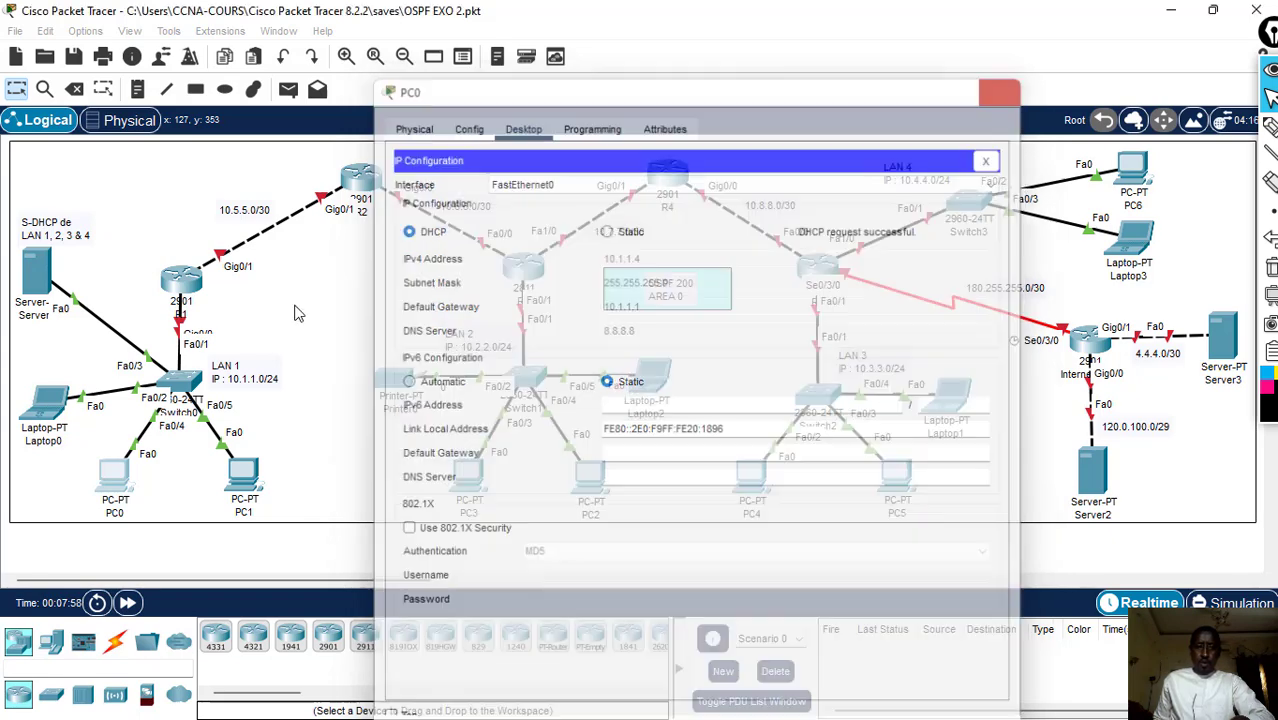
- Switch PC1's IPv4 configuration to DHCP and close its window
left_click(241, 481)
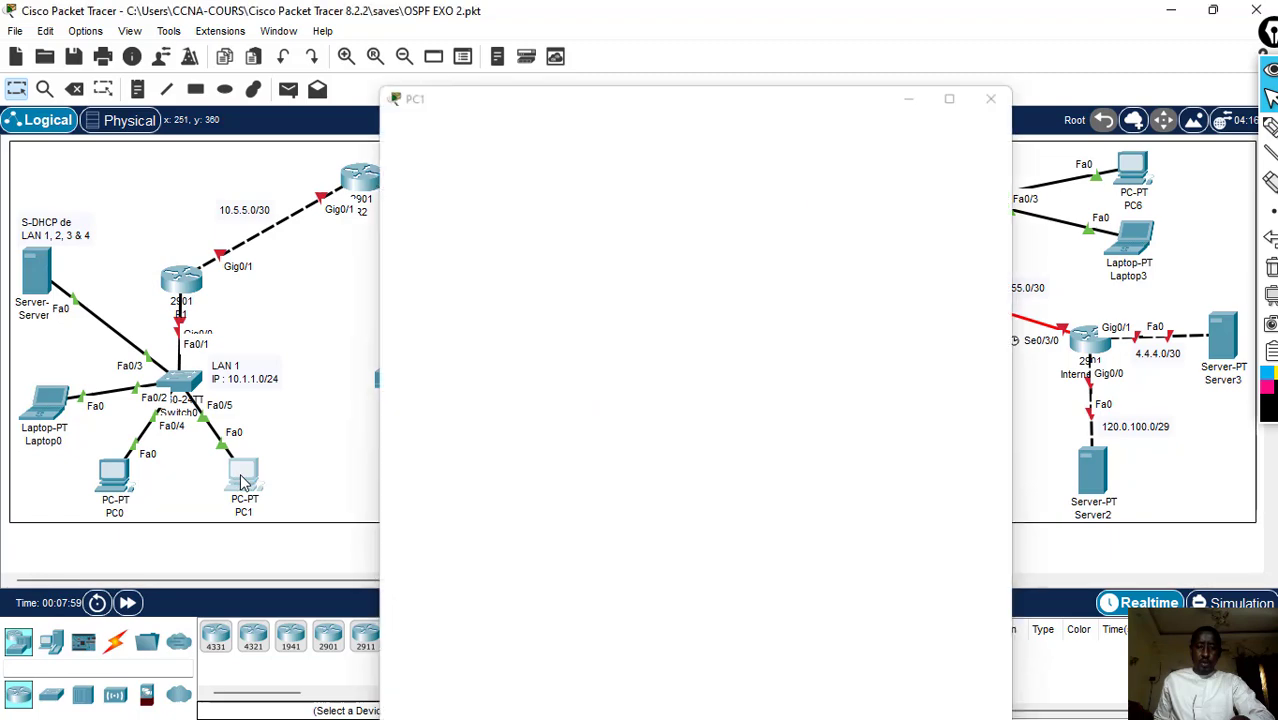
left_click(521, 104)
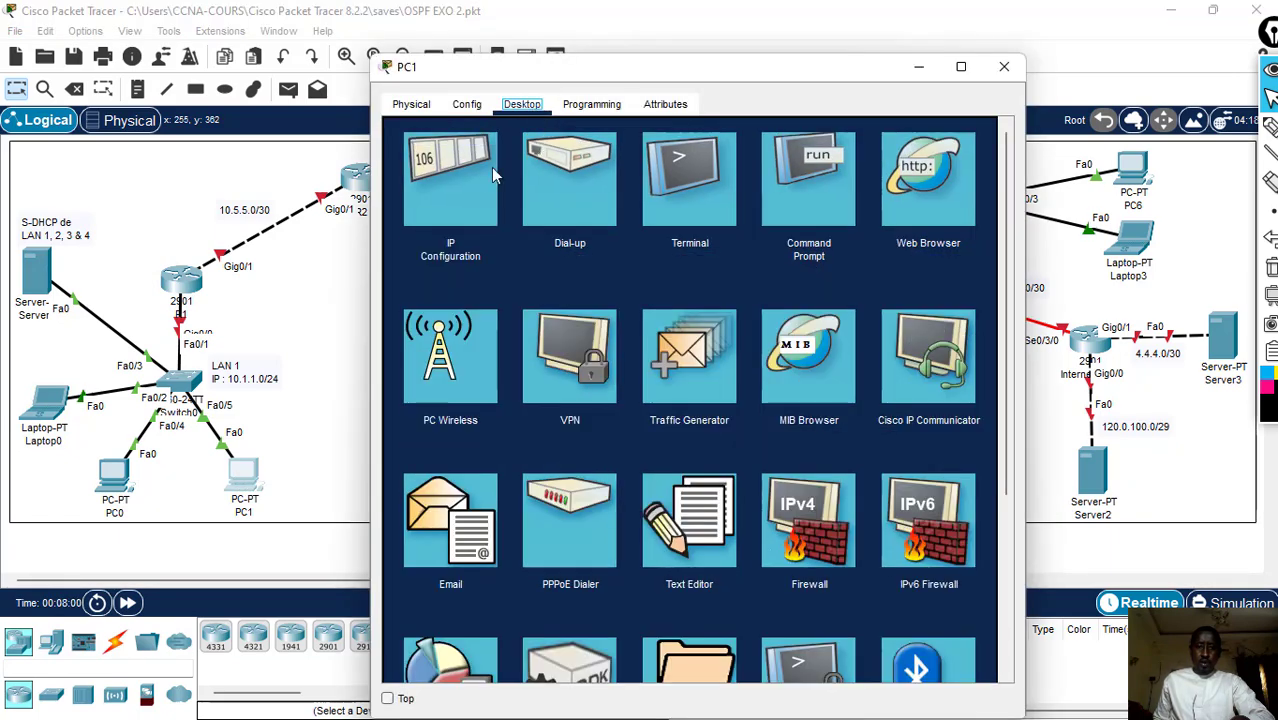
left_click(492, 175)
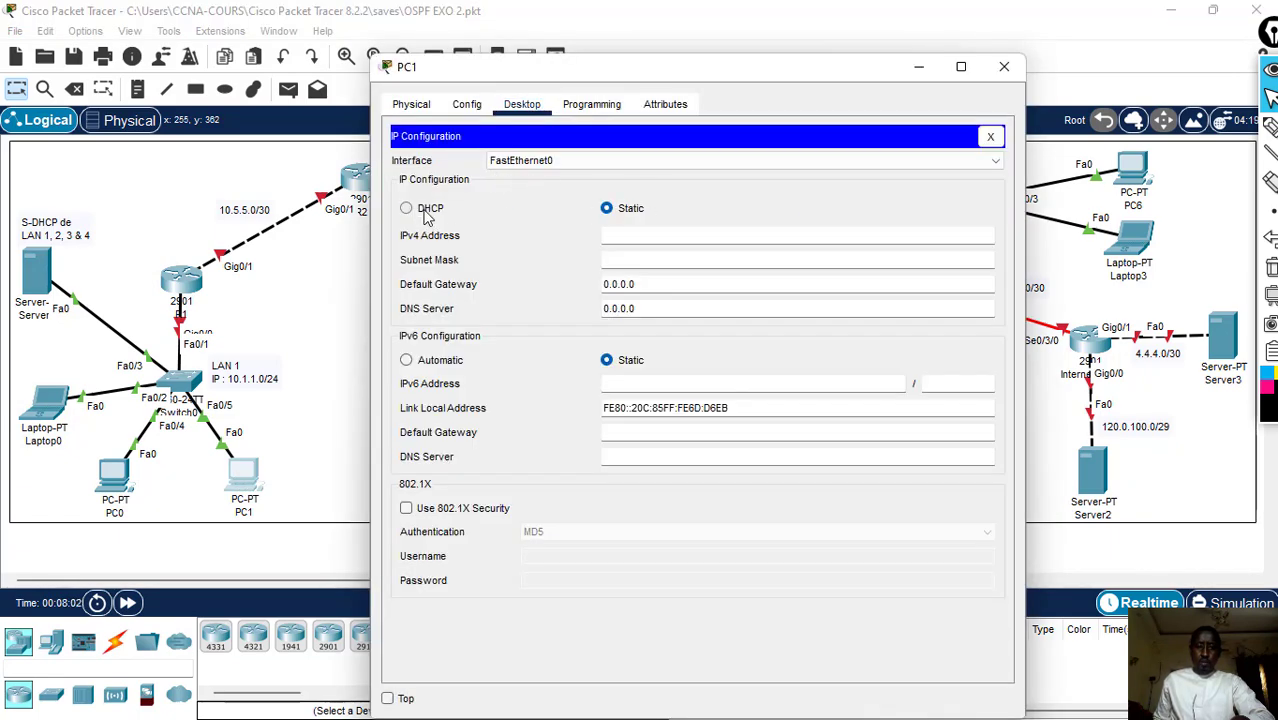
left_click(407, 208)
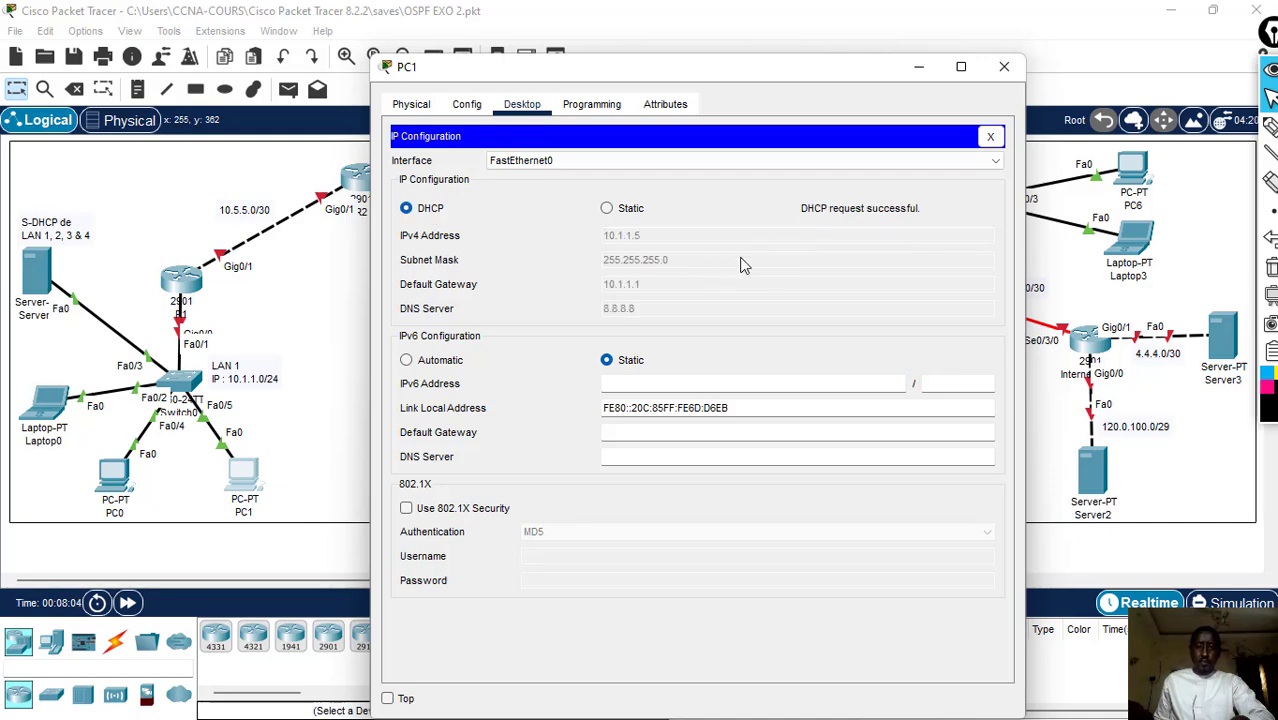
left_click(1004, 66)
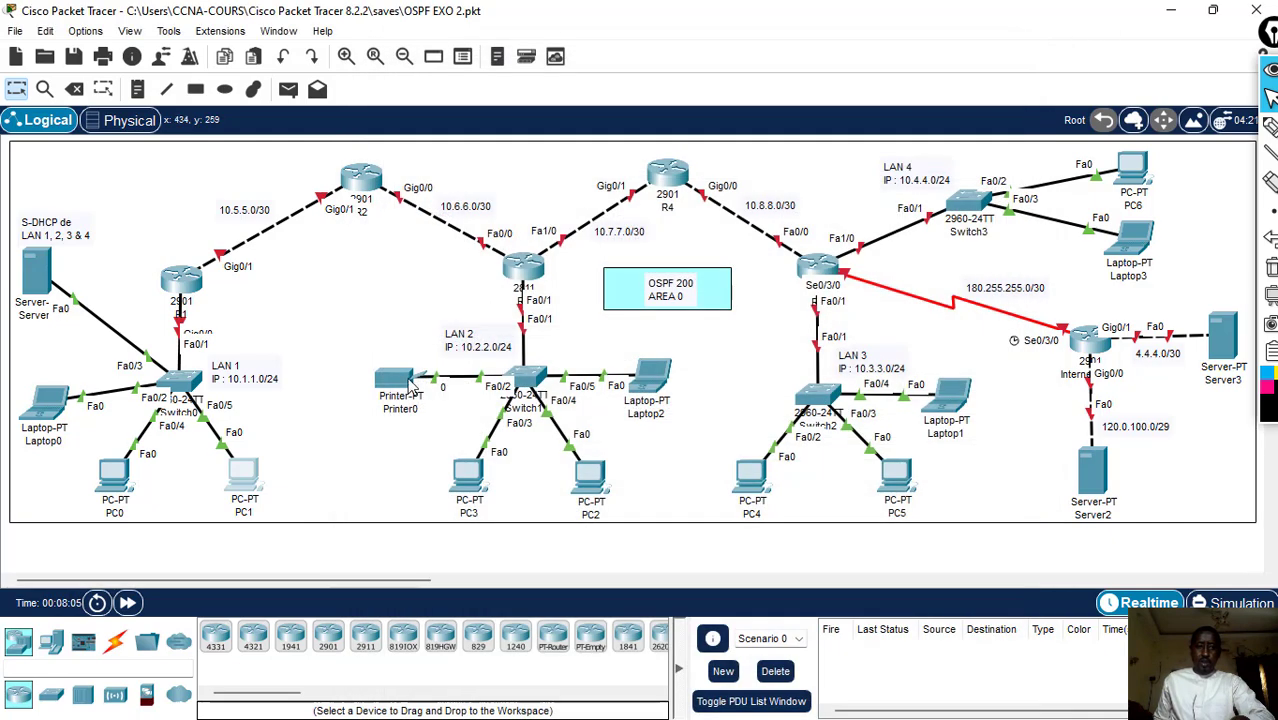
- Open router R1's command line in an enlarged window and enter global configuration mode with EN and conf t
left_click(183, 289)
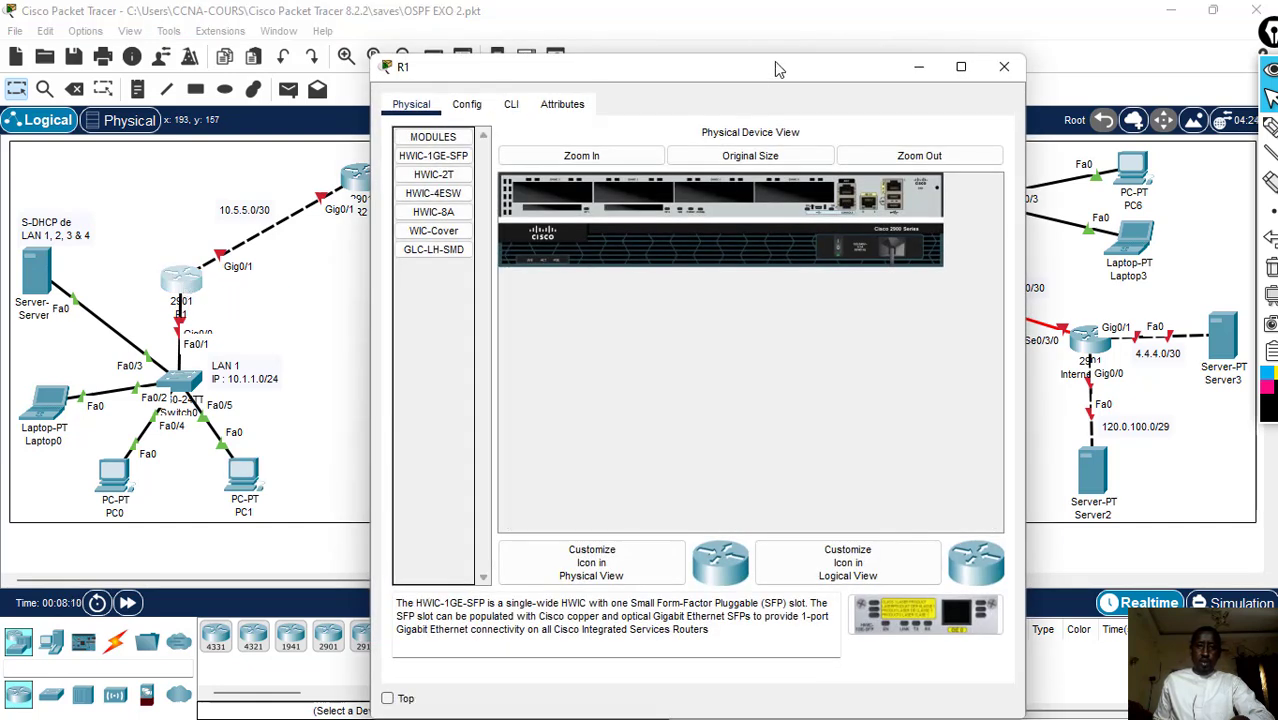
left_click_drag(777, 69, 905, 218)
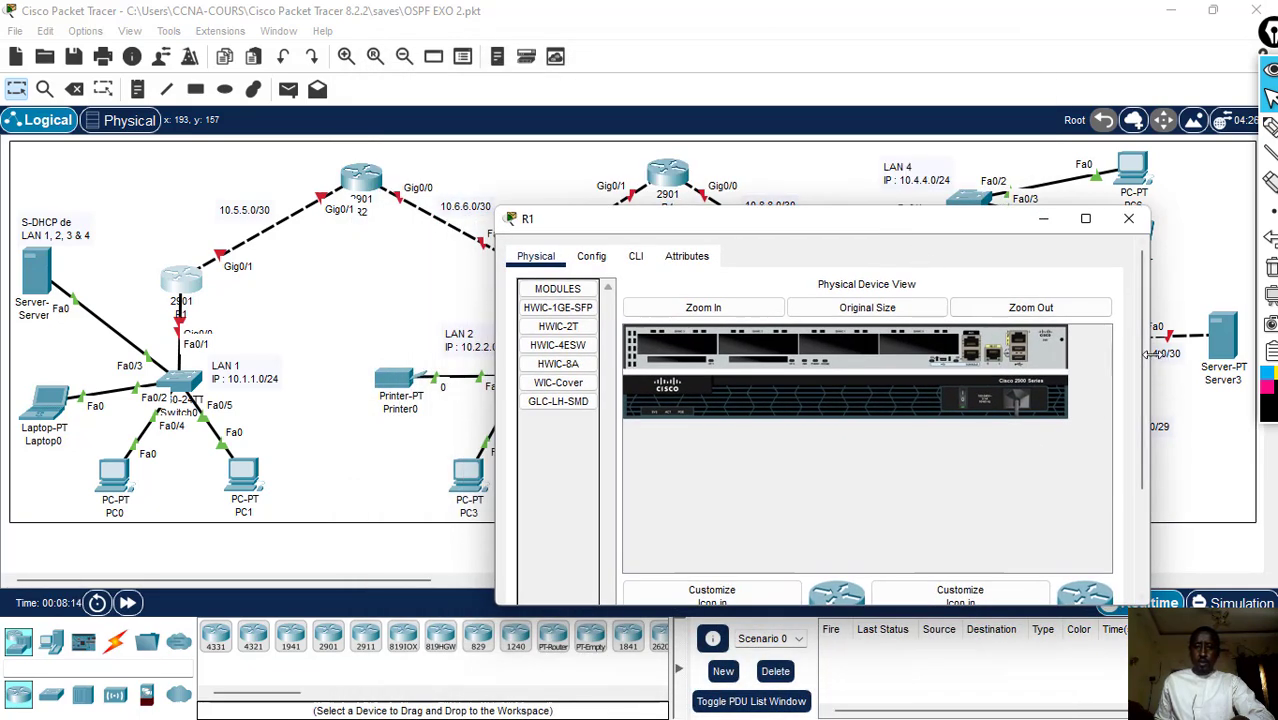
left_click_drag(1148, 353, 1258, 352)
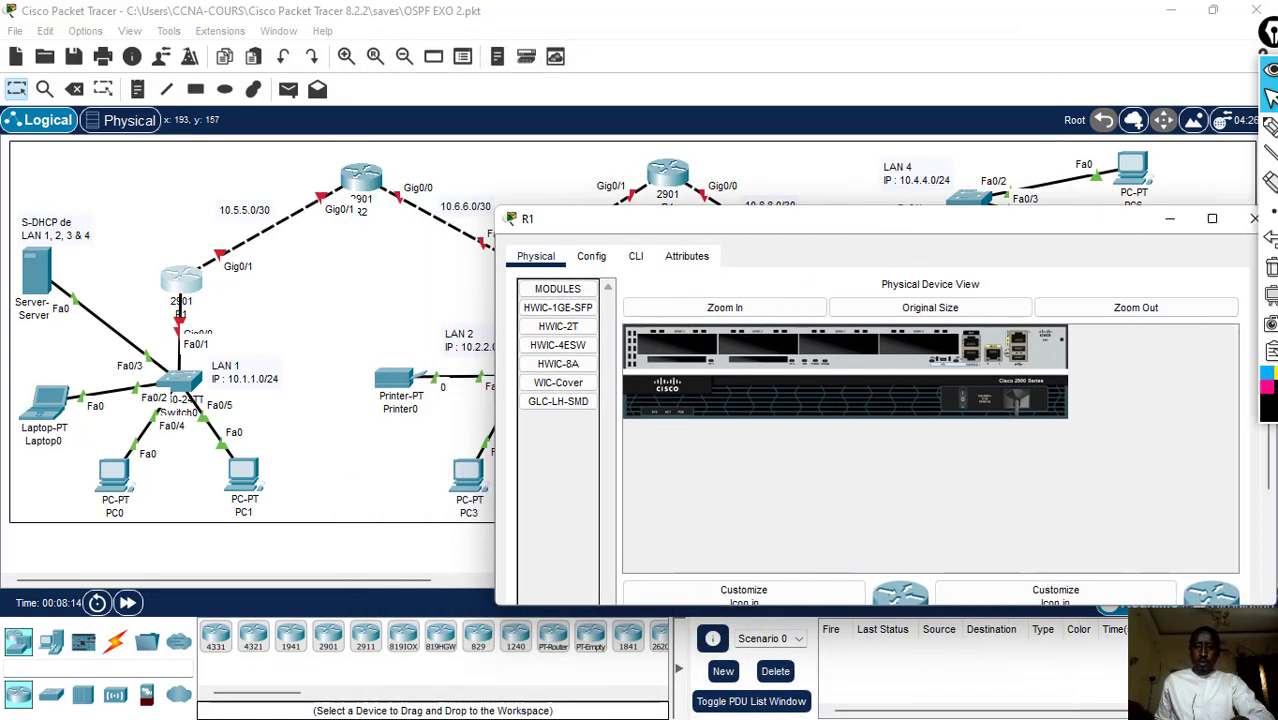
left_click(638, 257)
left_click_drag(1267, 462, 1266, 546)
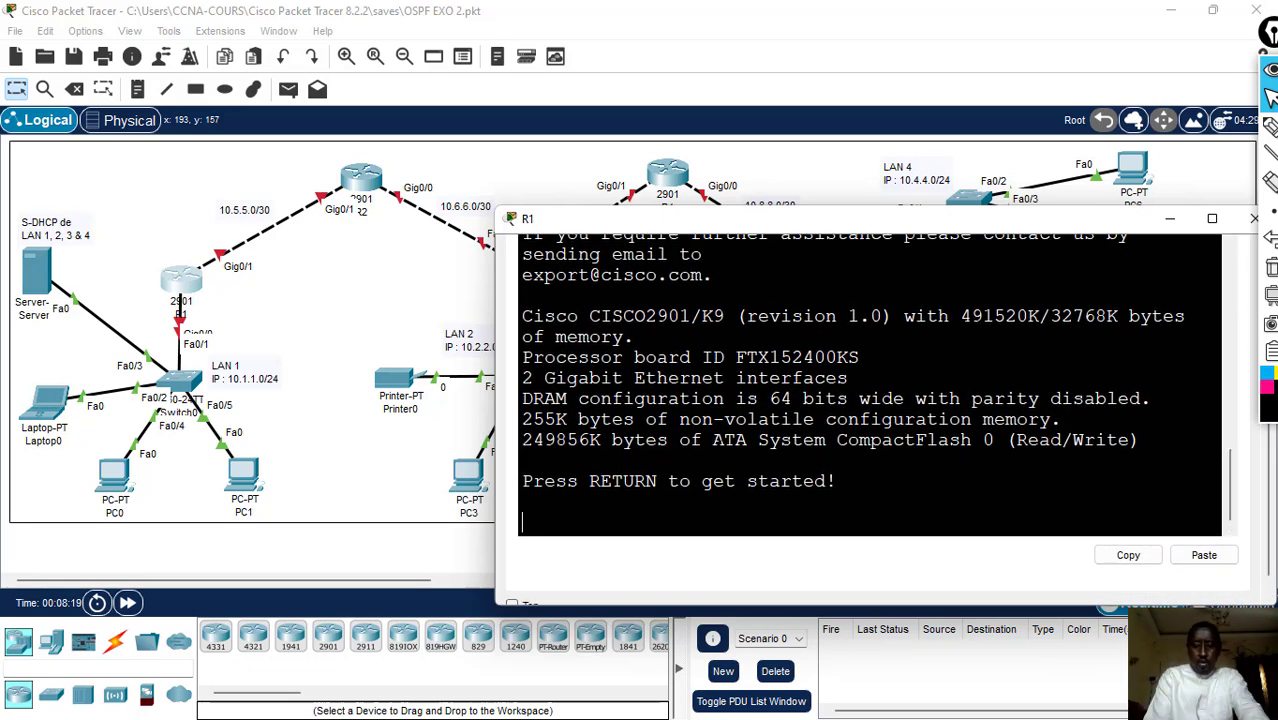
key("Return")
type("EN")
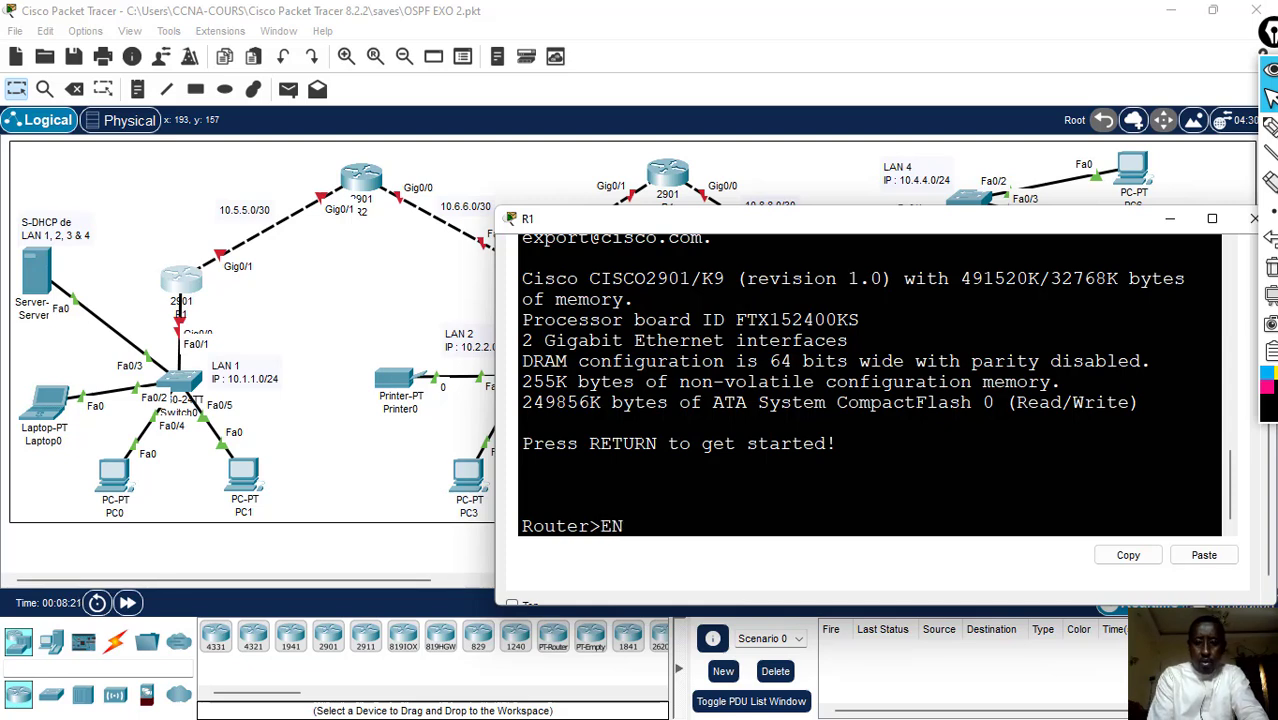
key("Return")
type("co")
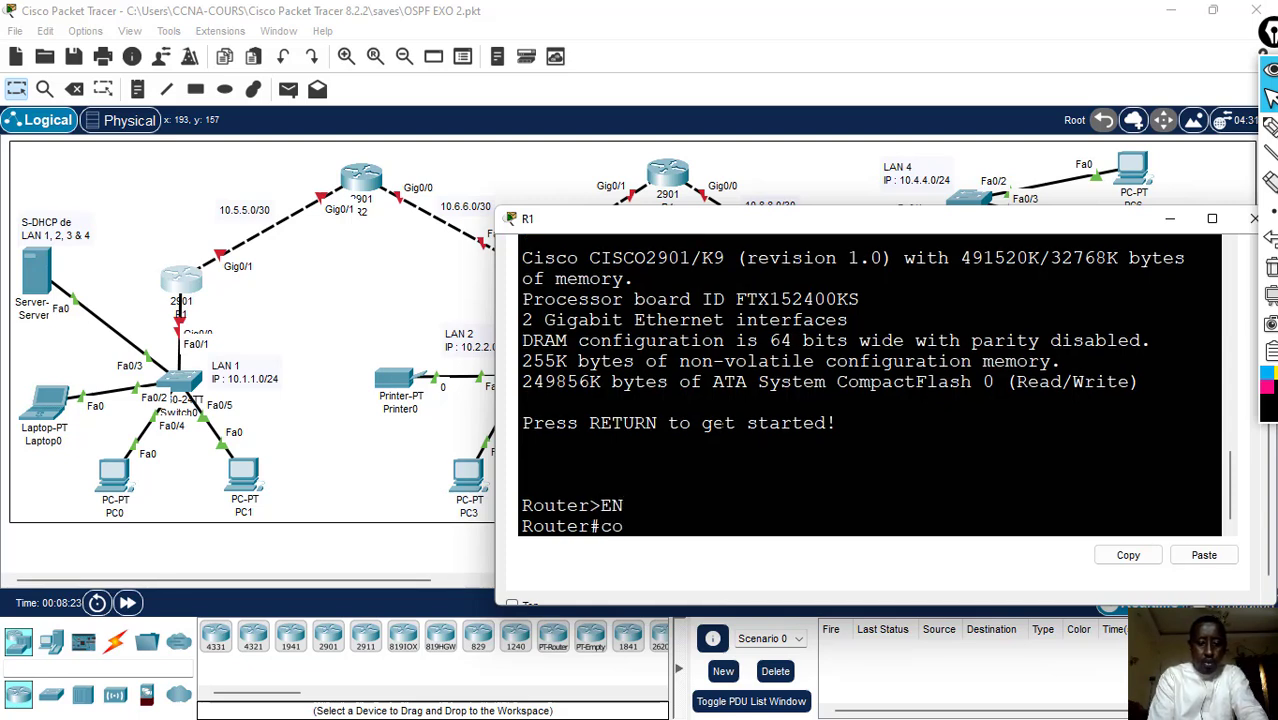
type("nf t")
key("Return")
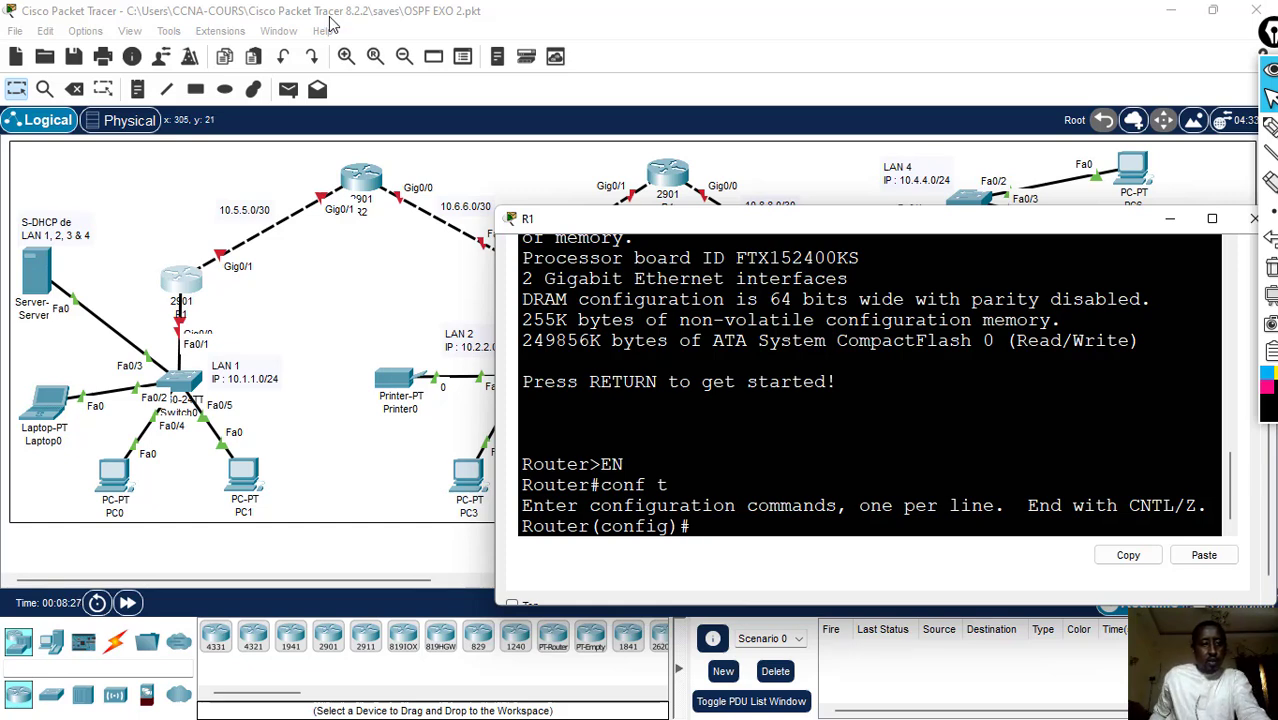
- Select R1's g0/0 interface and assign it IP address 10.1.1.1 with mask 255.255.255.0
left_click(181, 288)
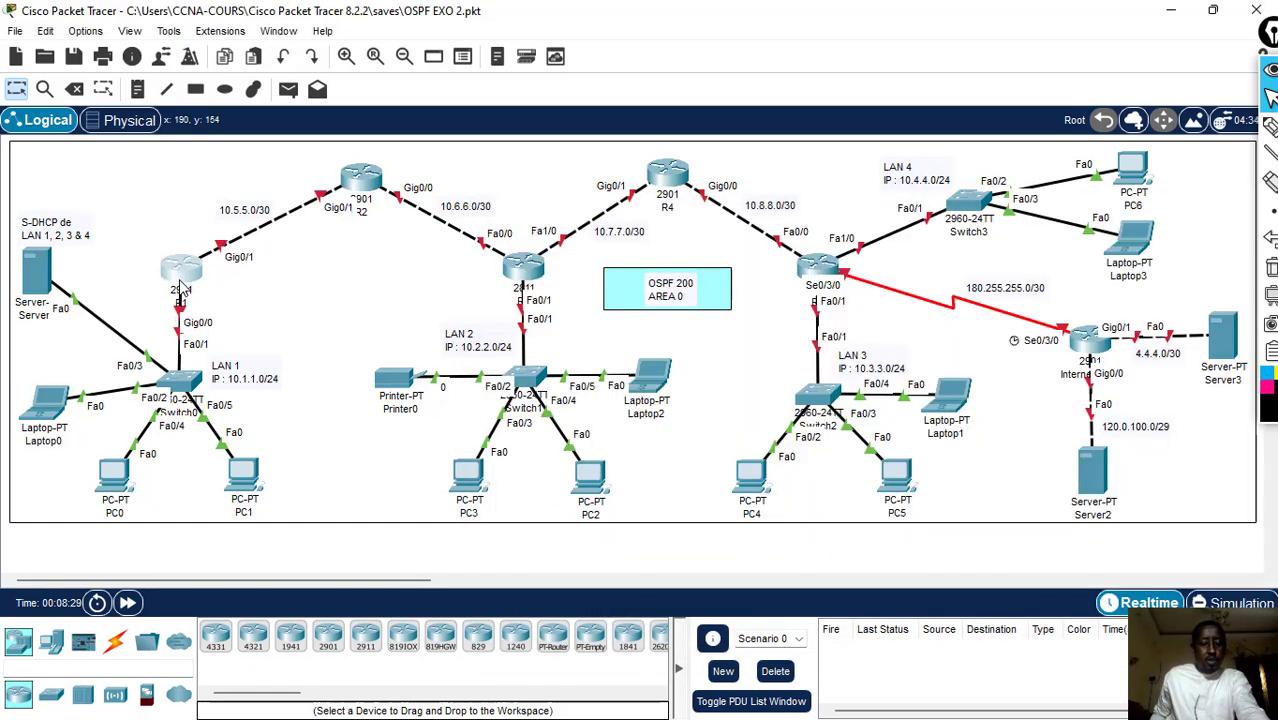
left_click(186, 280)
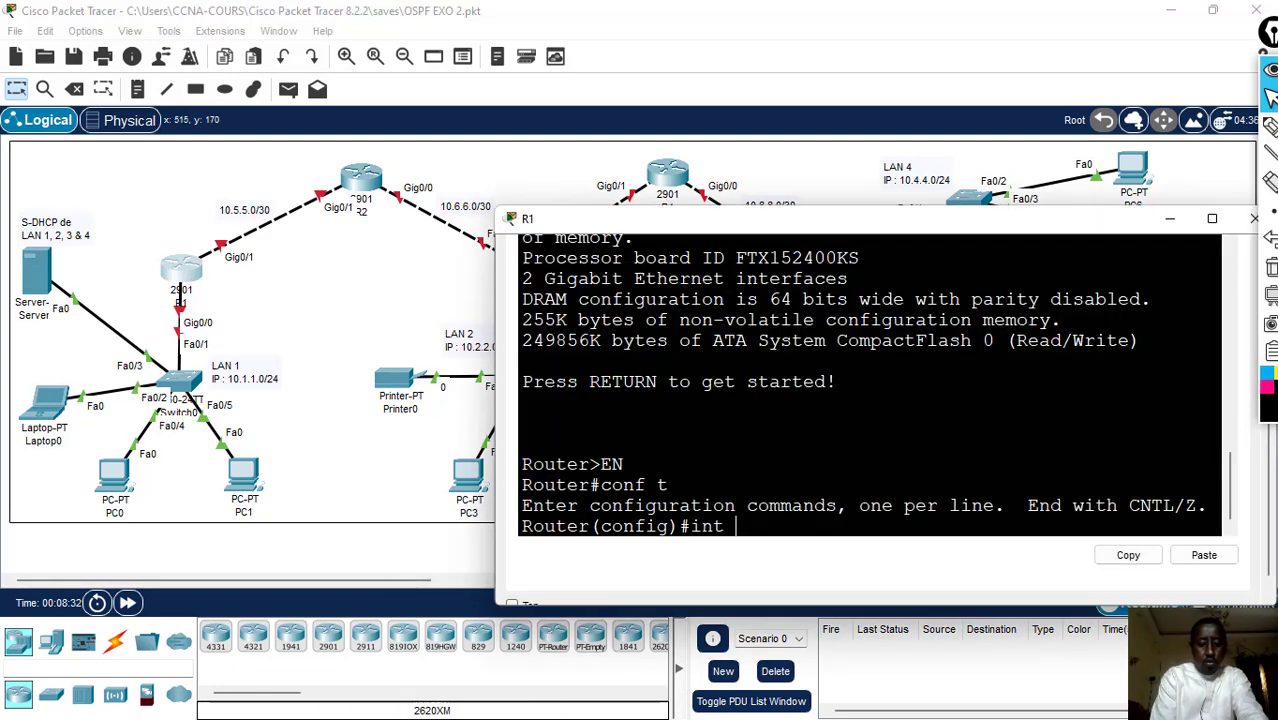
type("int g0/0")
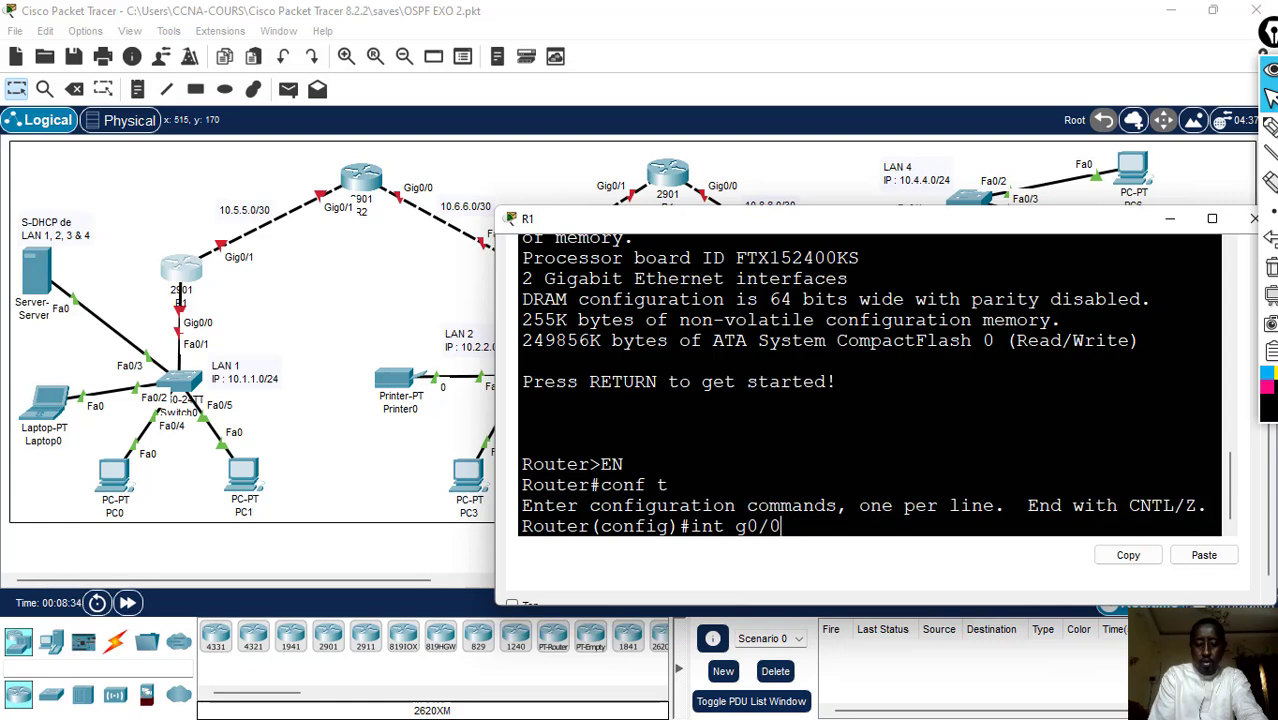
key("Return")
type("ip ")
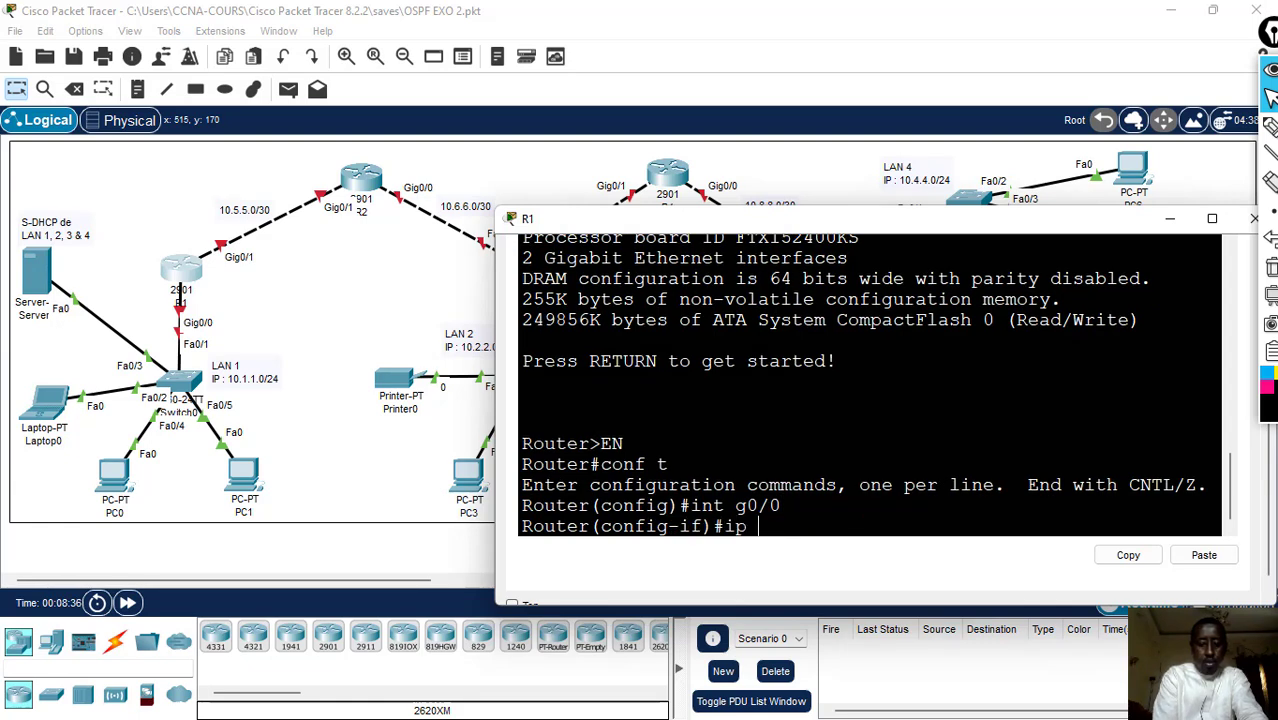
type("add 1")
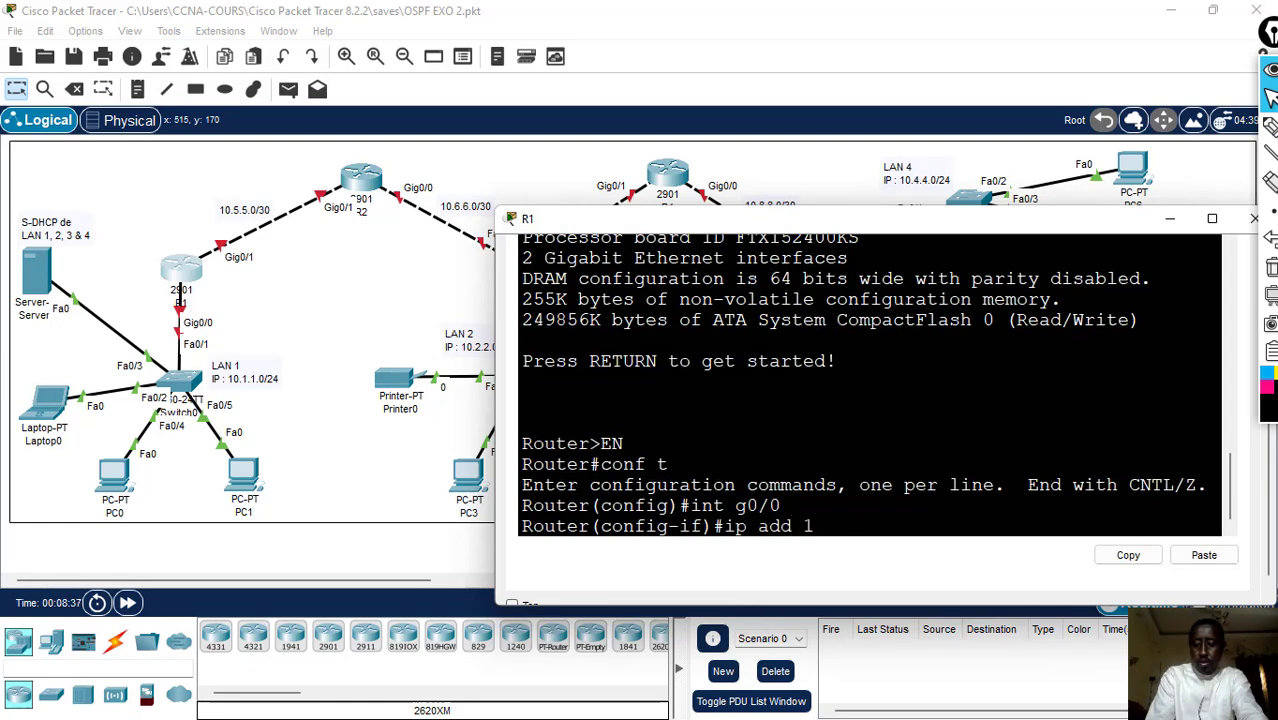
type("0.1.1")
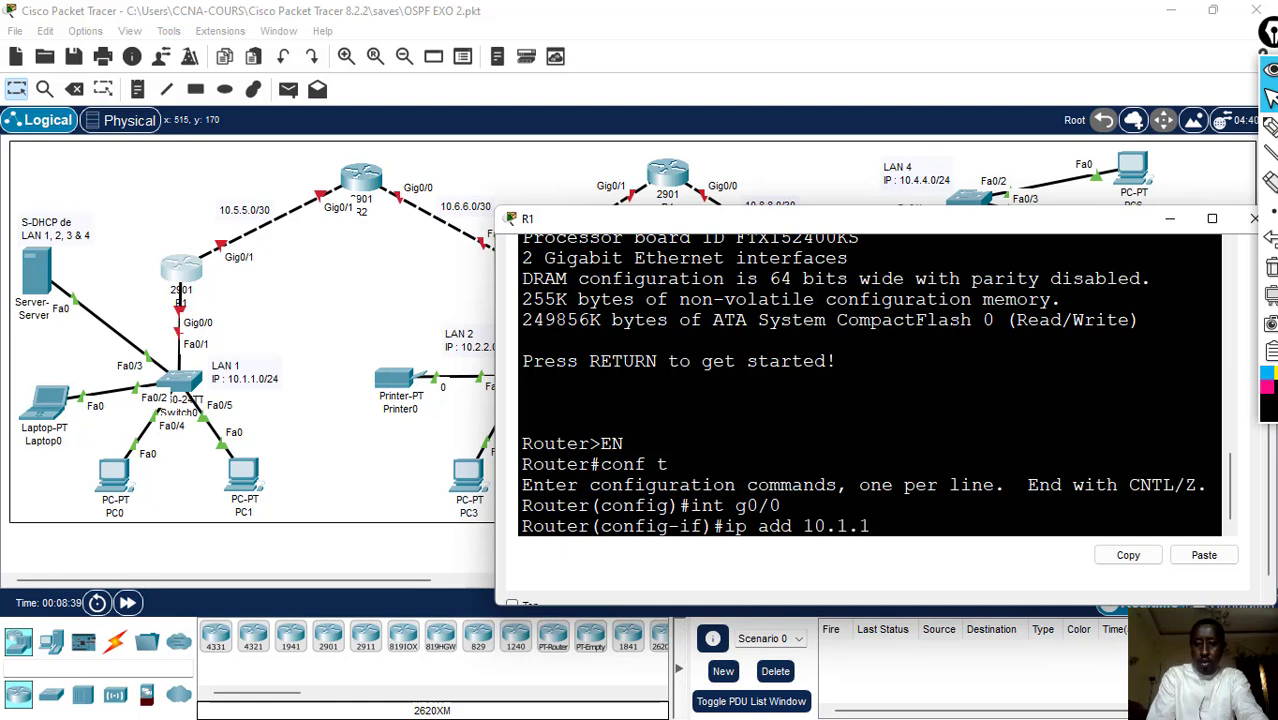
type(".1 ")
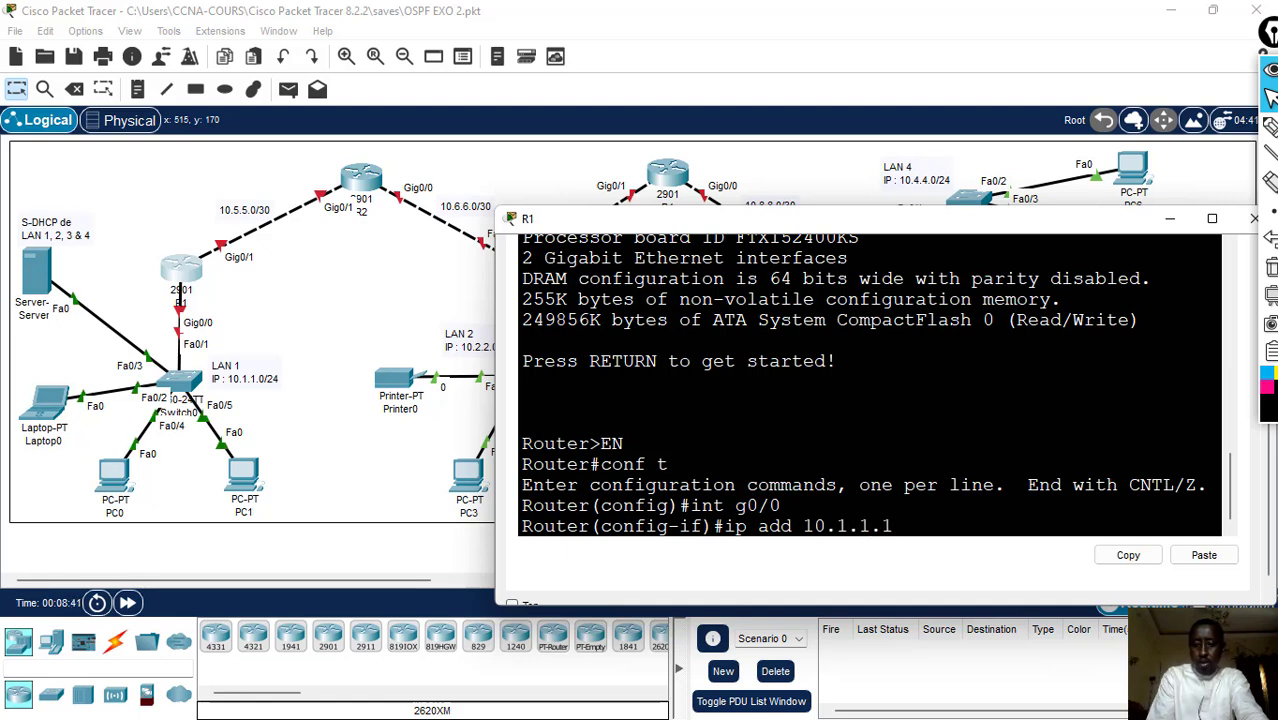
type("255.25")
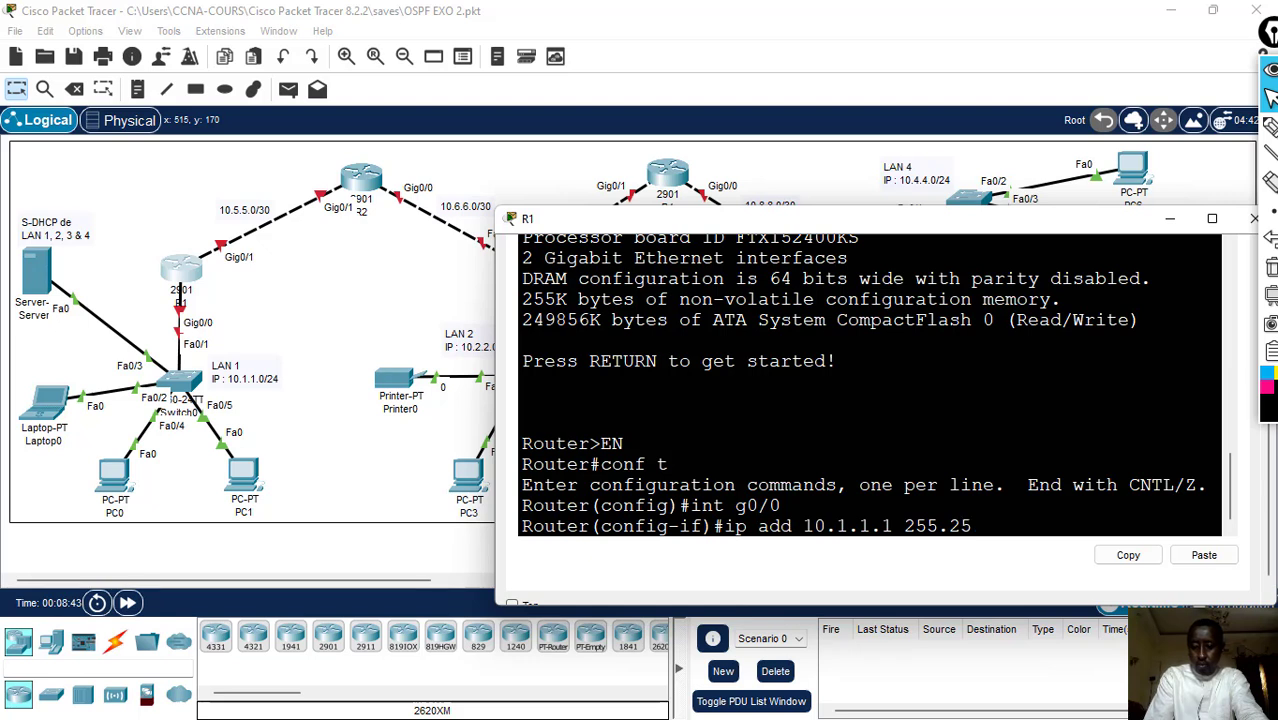
type("5.255.0")
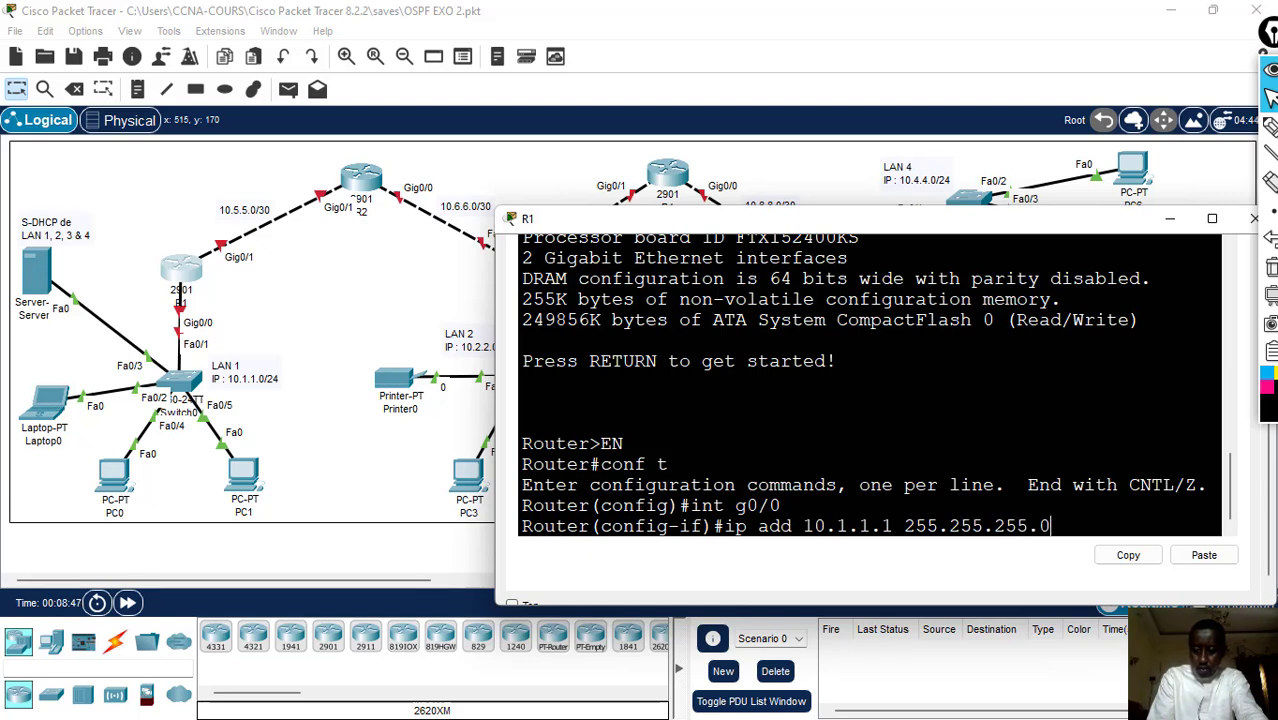
key("Return")
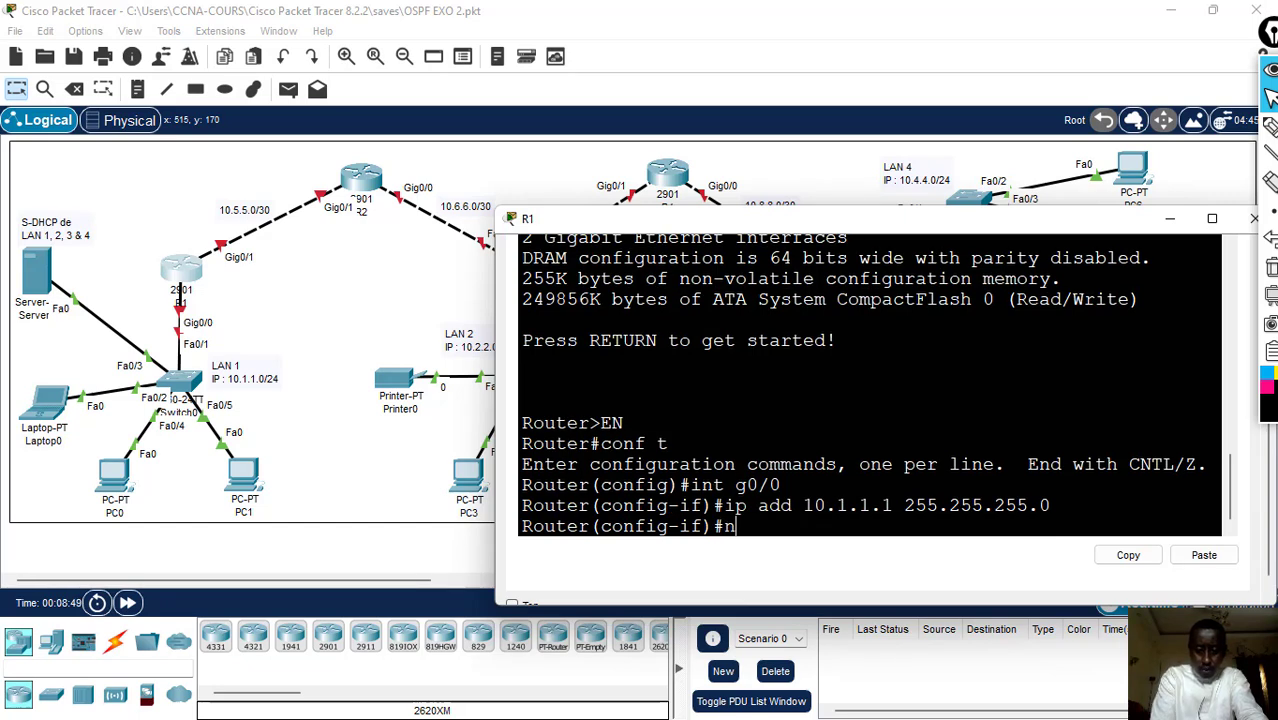
- Enable R1's g0/0 interface with no sh
type("no sh")
key("Return")
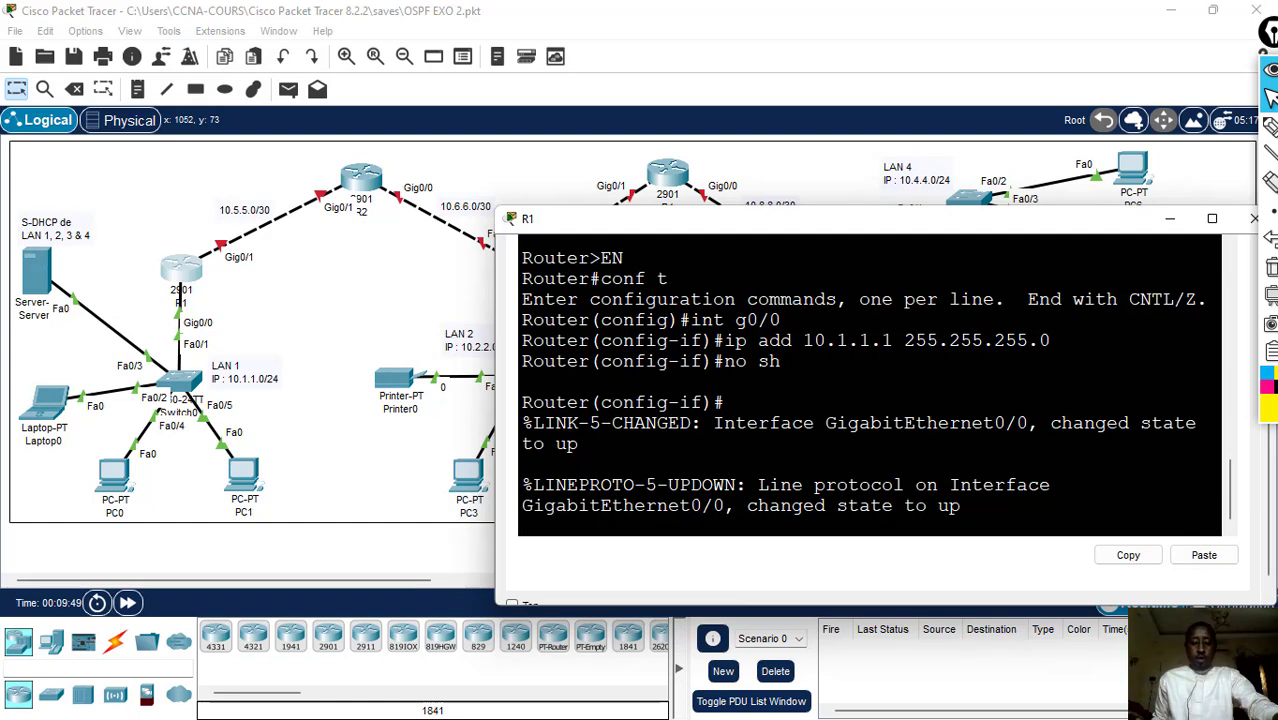
key("Return")
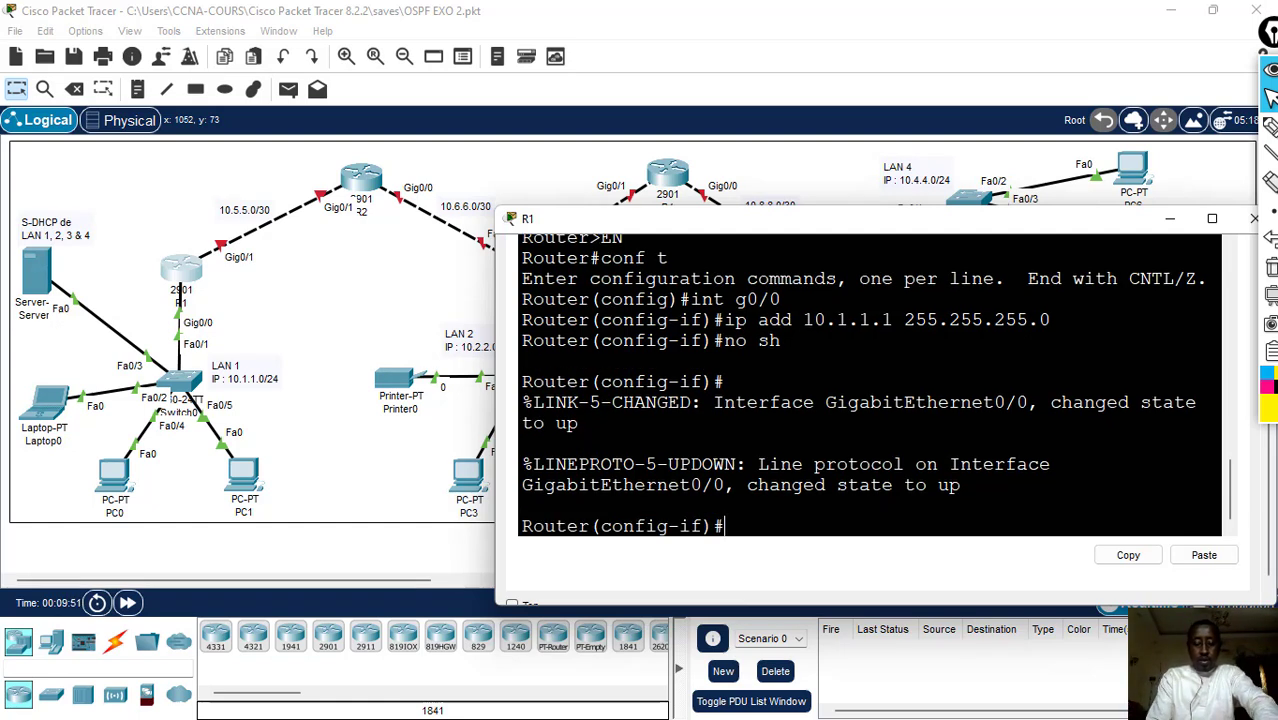
- Select R1's g0/1 interface and assign it IP address 10.5.5.1 with mask 255.255.255.252
type("i")
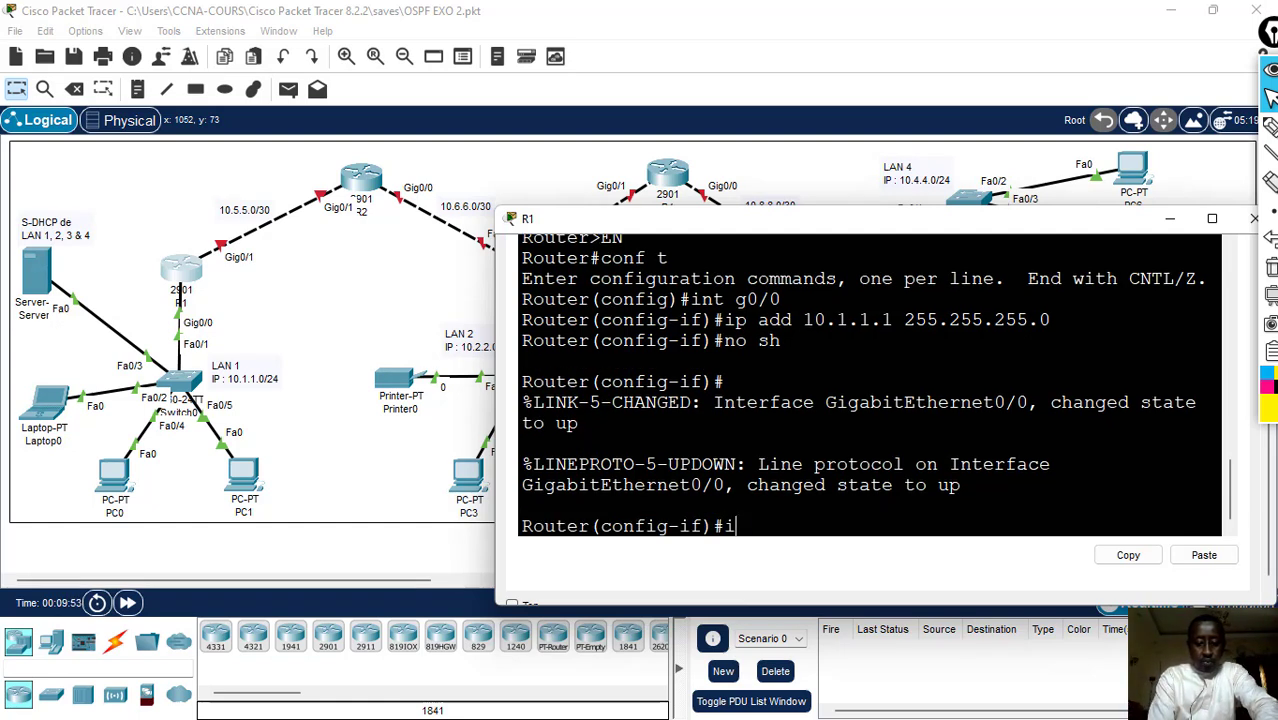
type("nt g0")
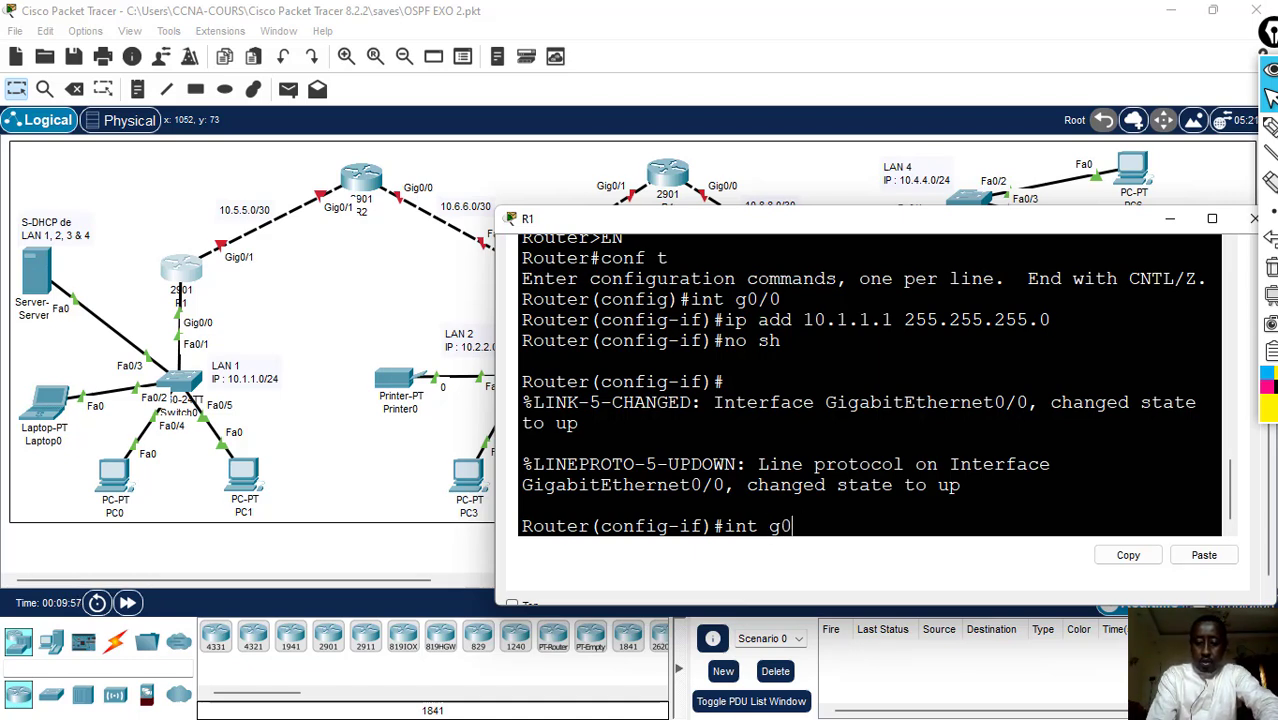
type("/1")
key("Return")
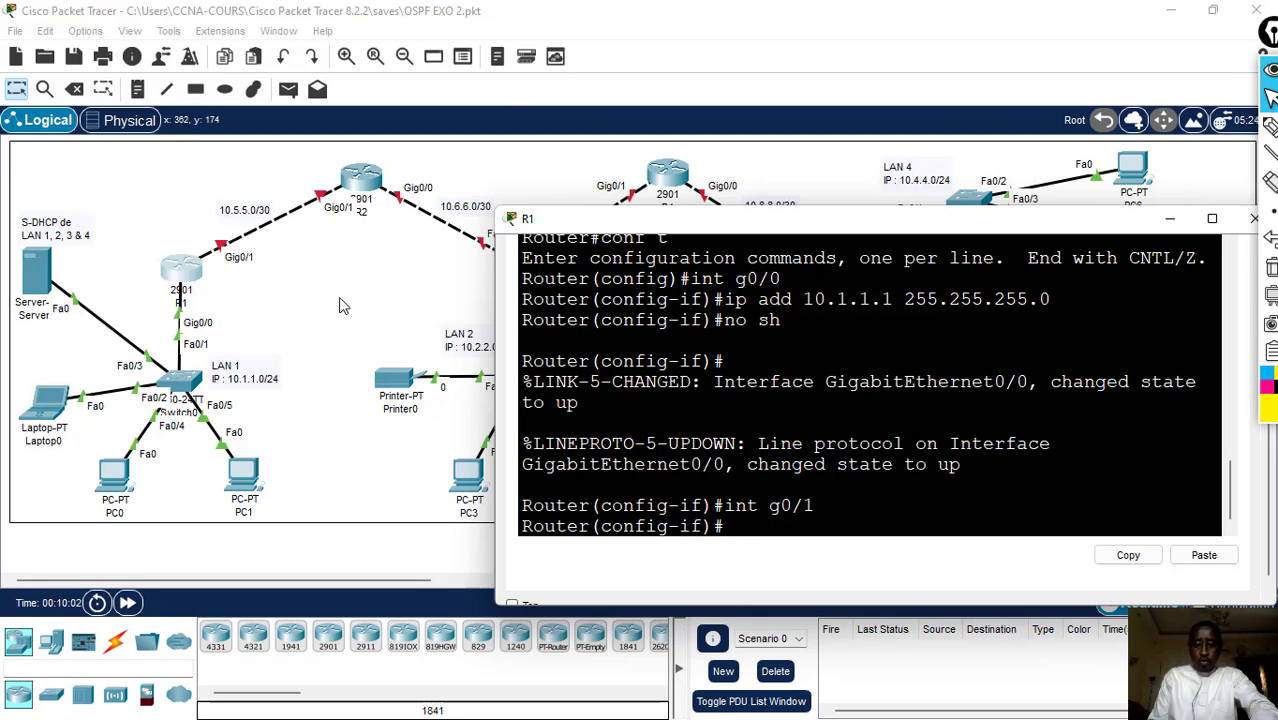
type("ip")
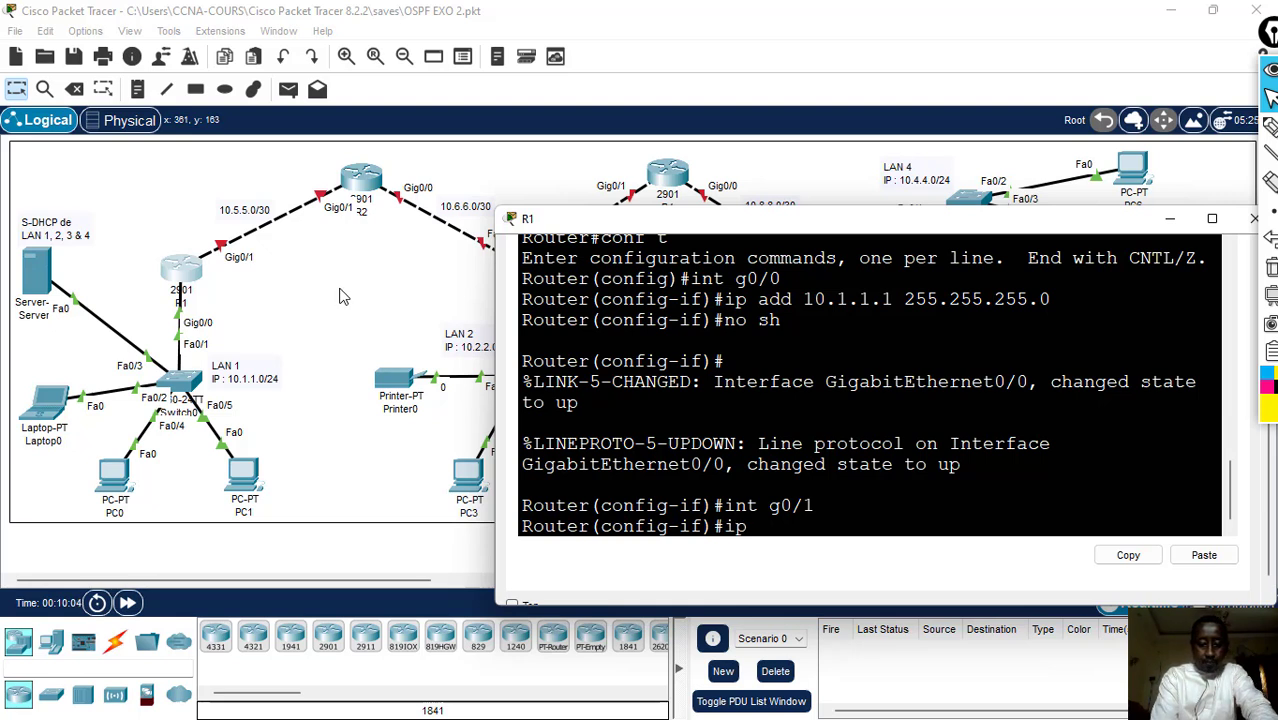
type(" add")
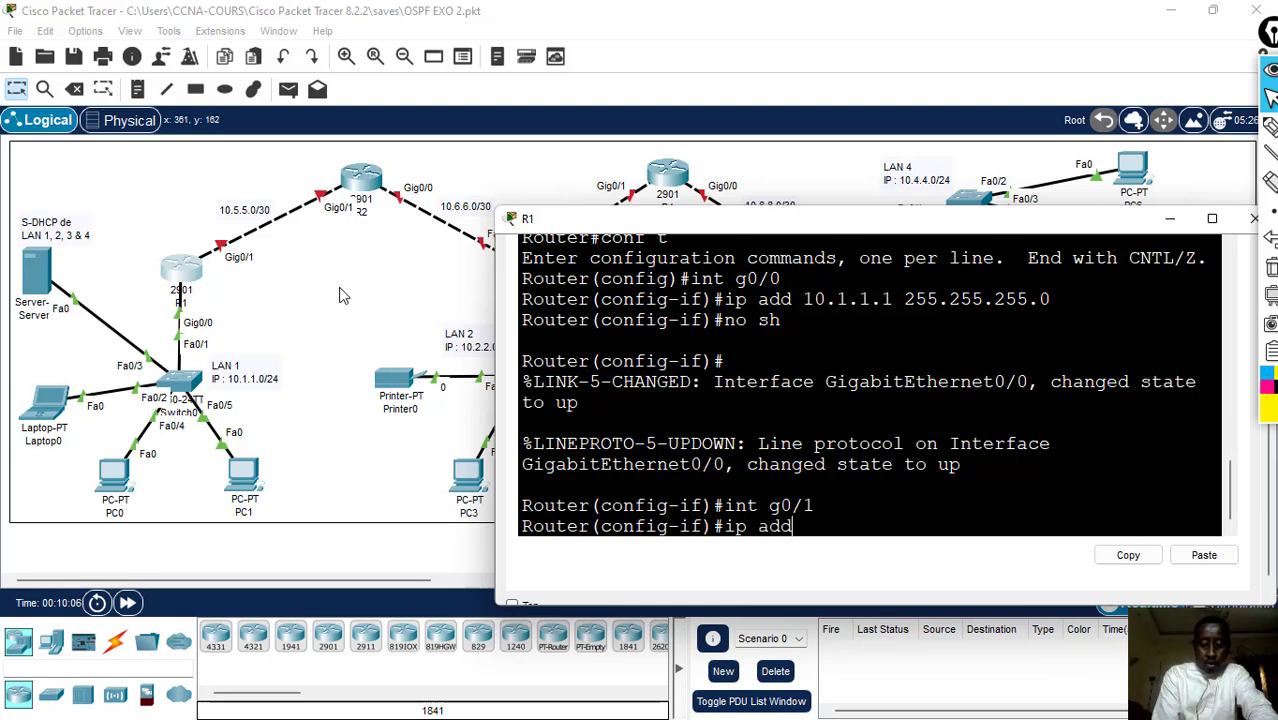
type(" 10.5.5.")
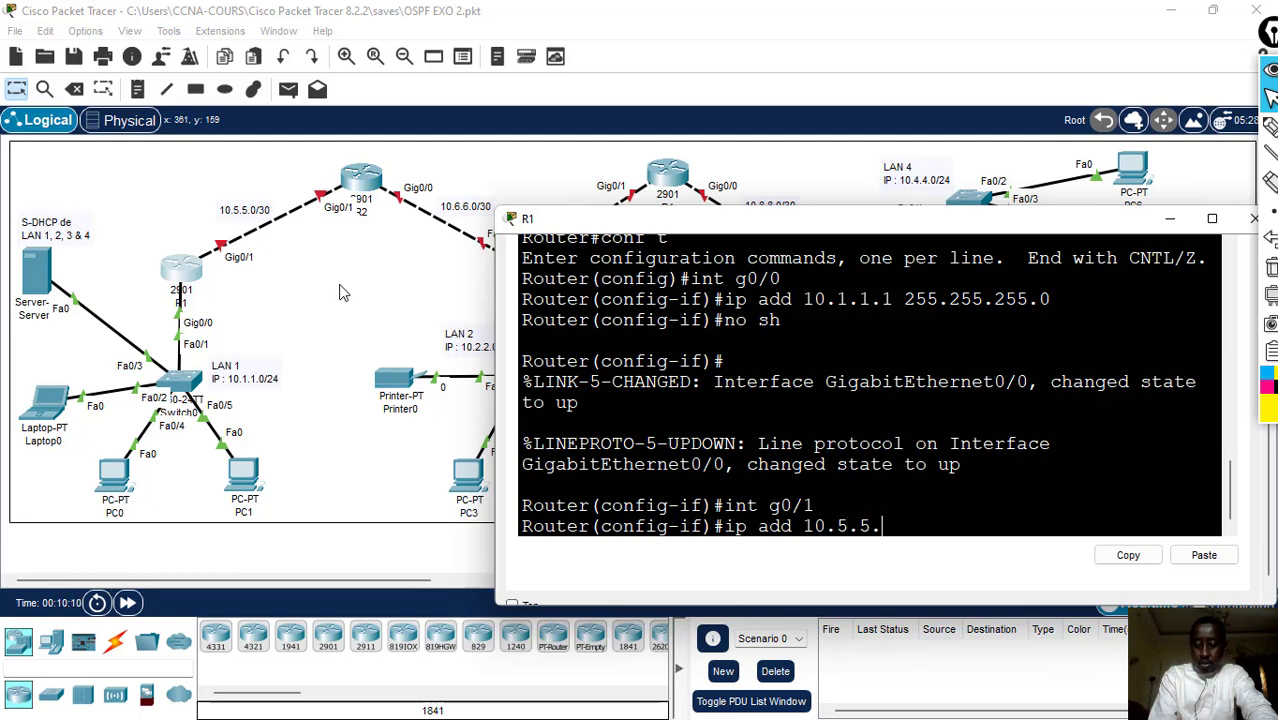
type("1 25")
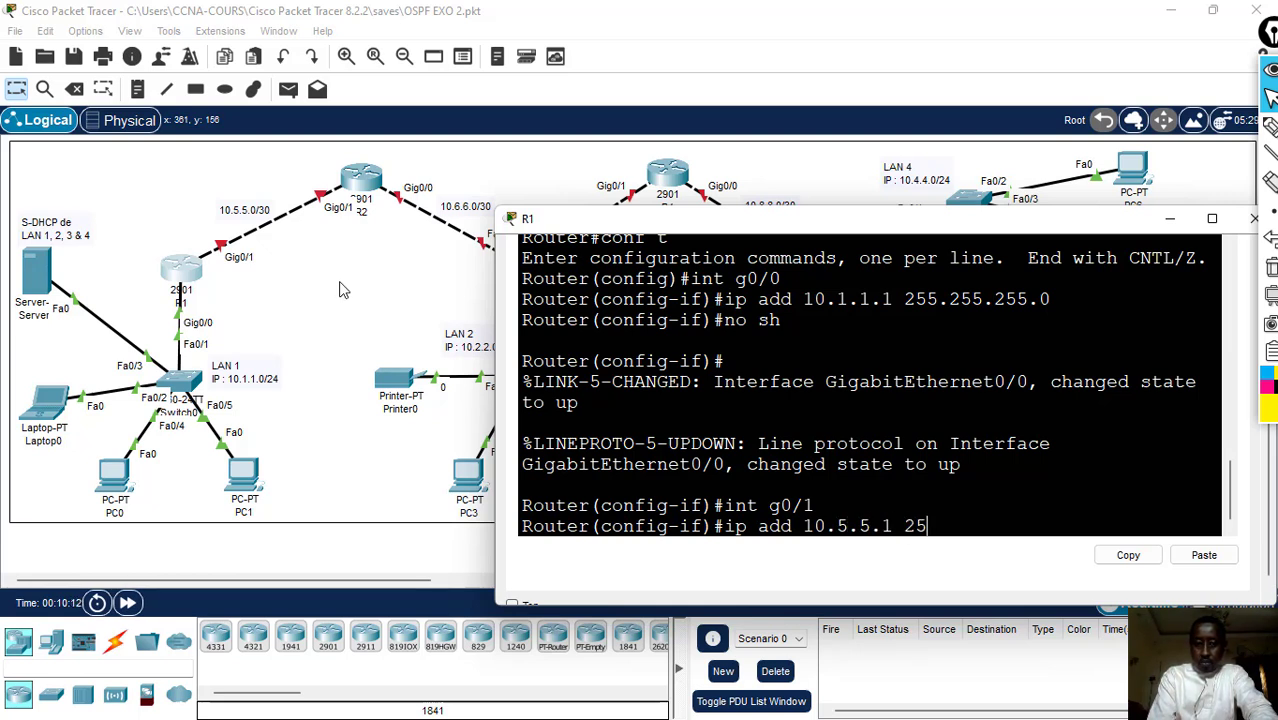
type("5.255.")
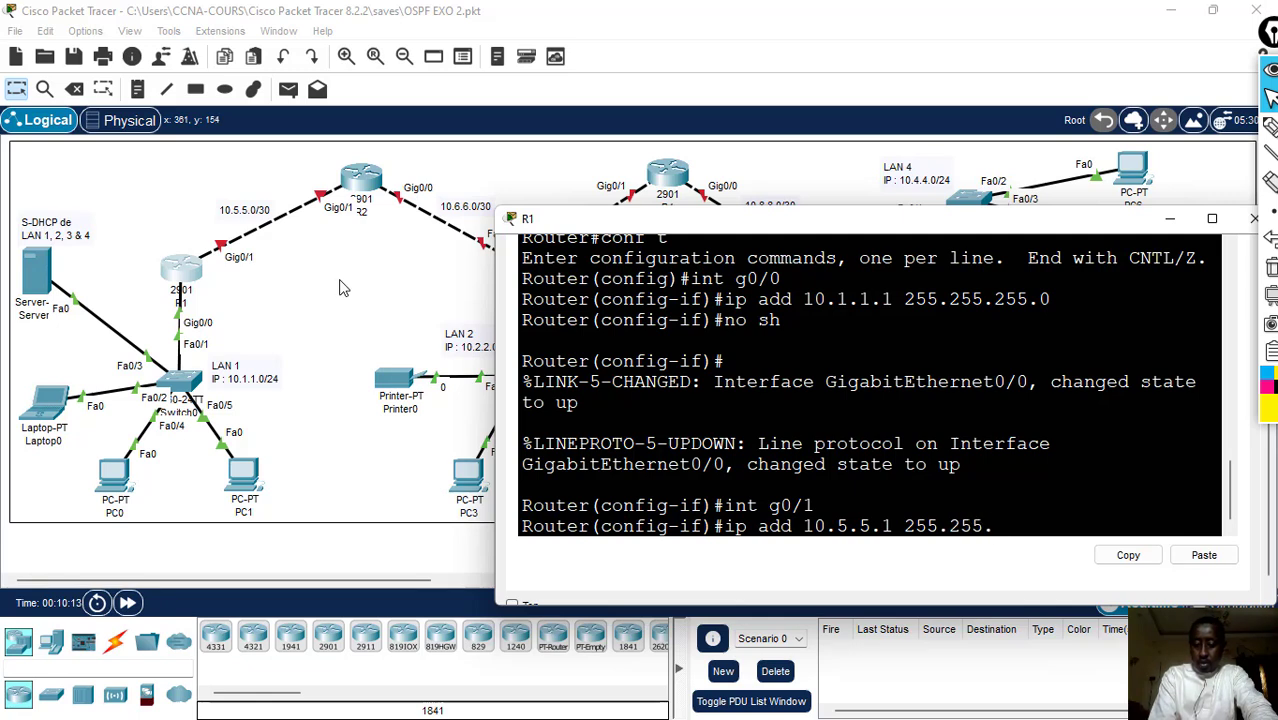
type("255.25")
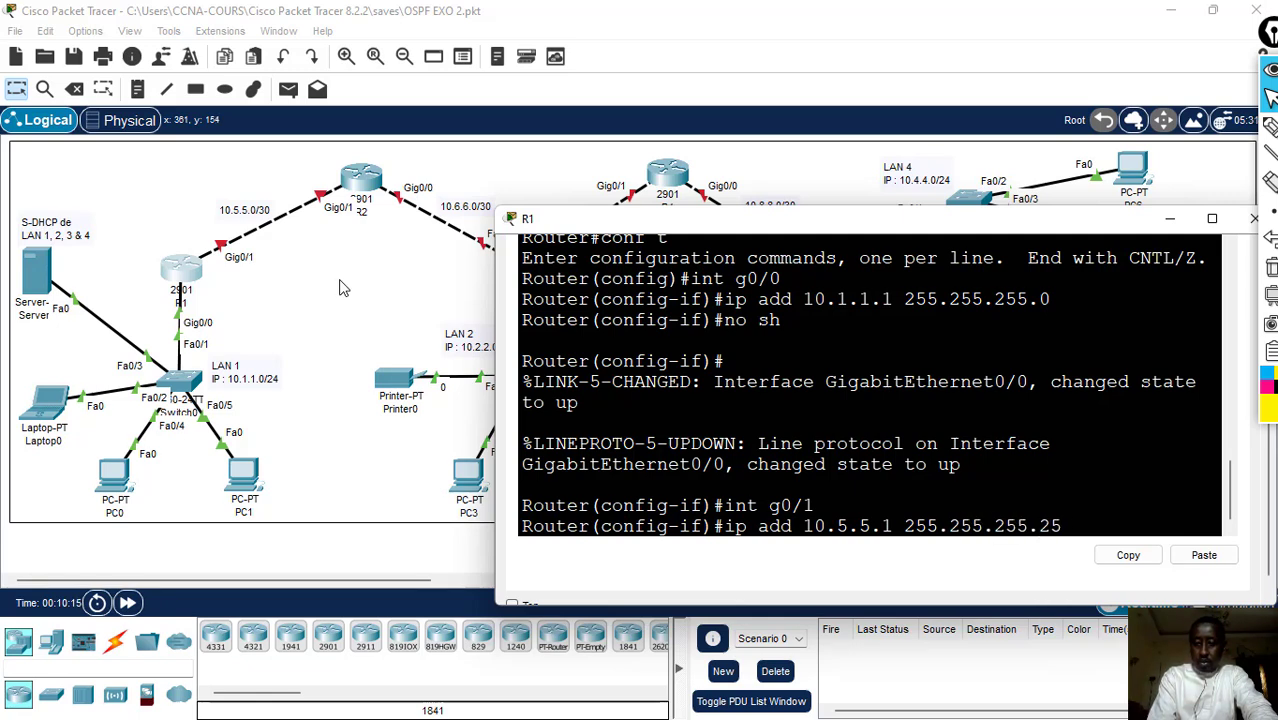
type("2")
key("Return")
- Enable R1's g0/1 interface with no sh
type("nfig-if)#n")
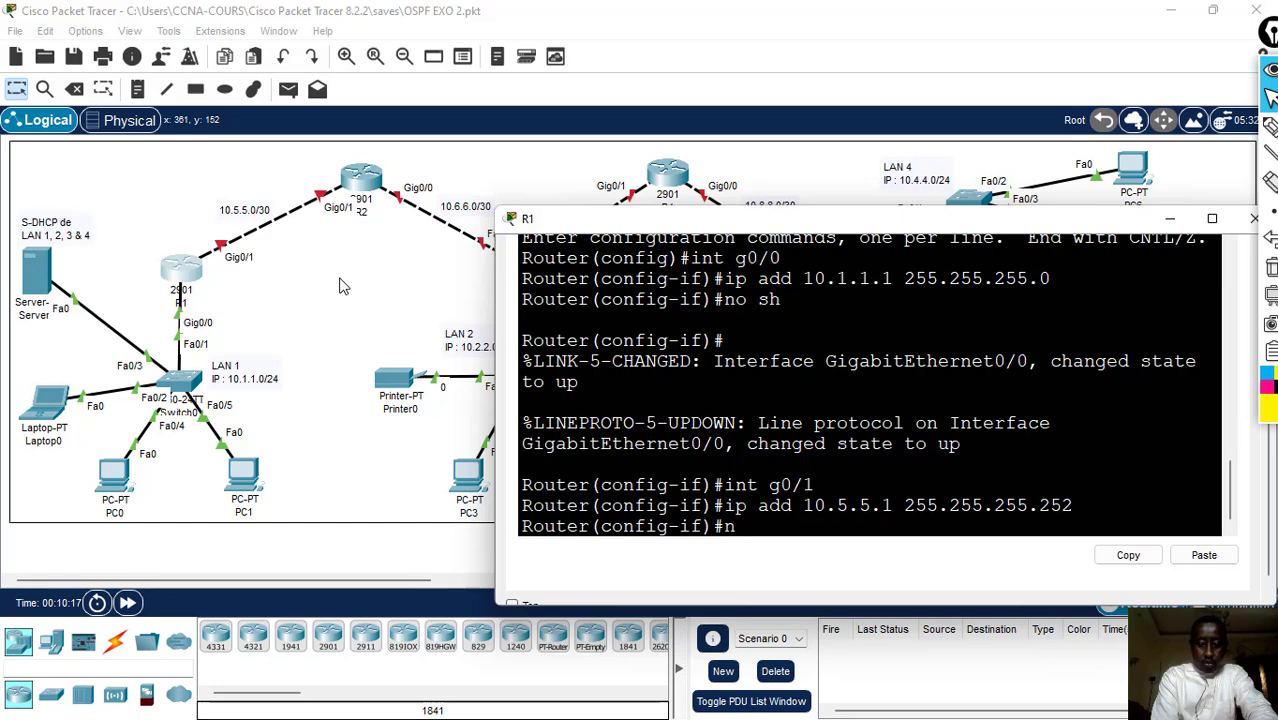
type("o sh")
key("Return")
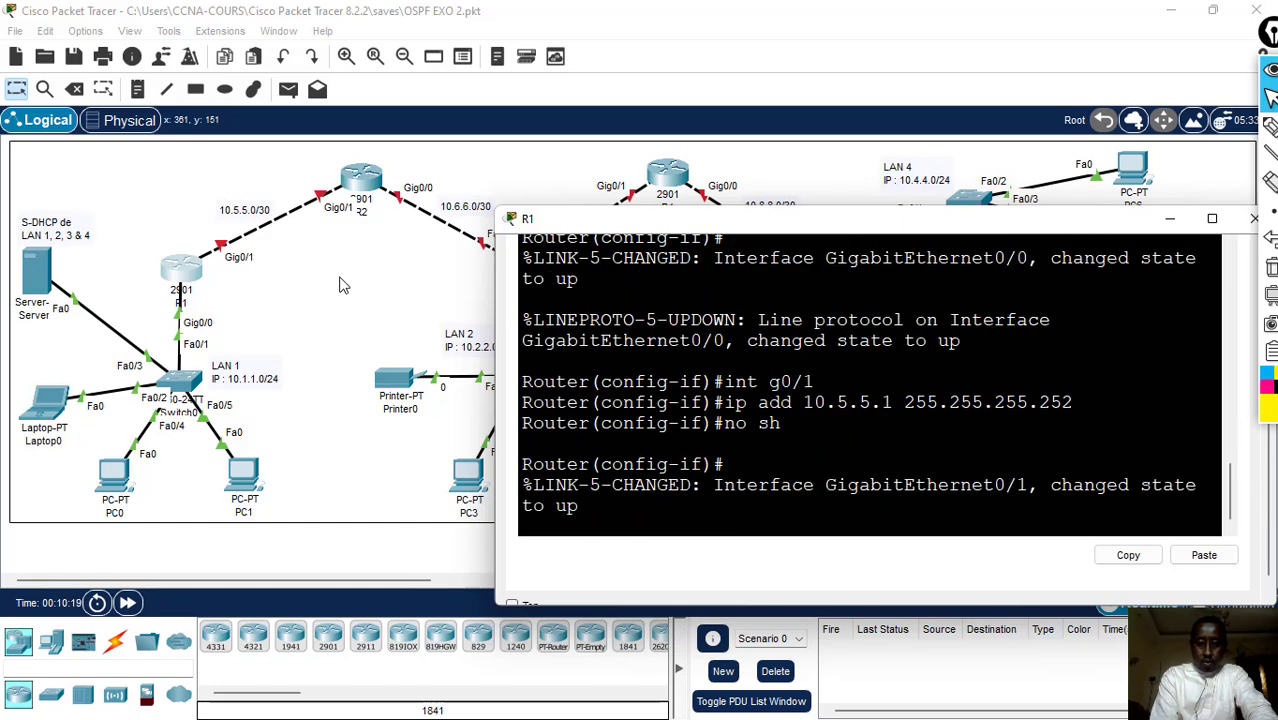
- Exit R1's configuration mode with end, save its configuration with wr and minimize the router's window
type("er(config-if)#e")
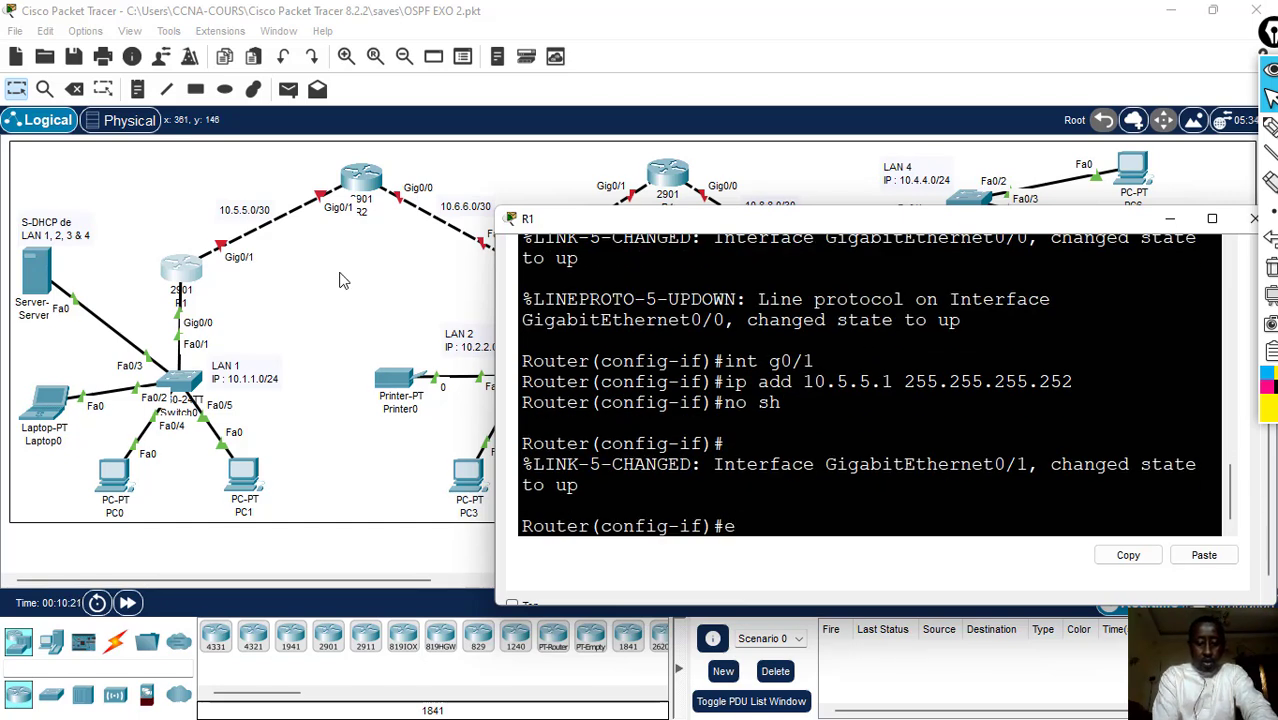
type("nd")
key("Return")
key("Return")
type("w")
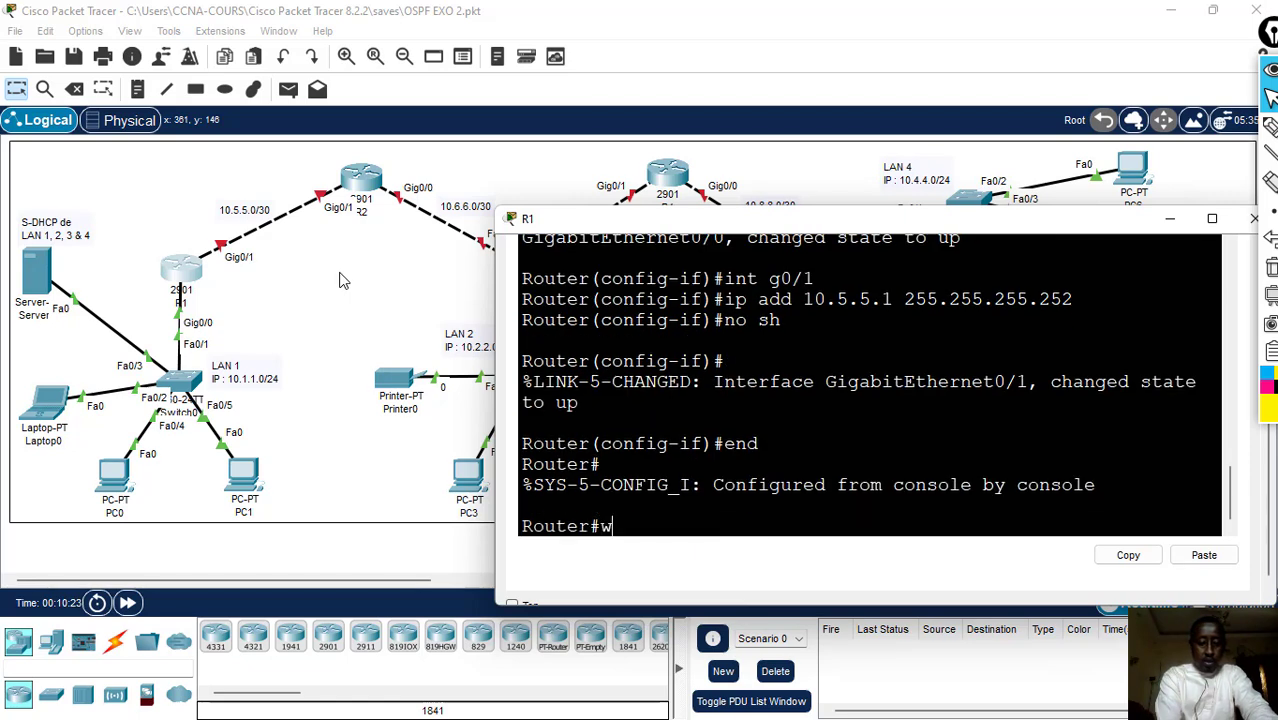
type("r")
key("Return")
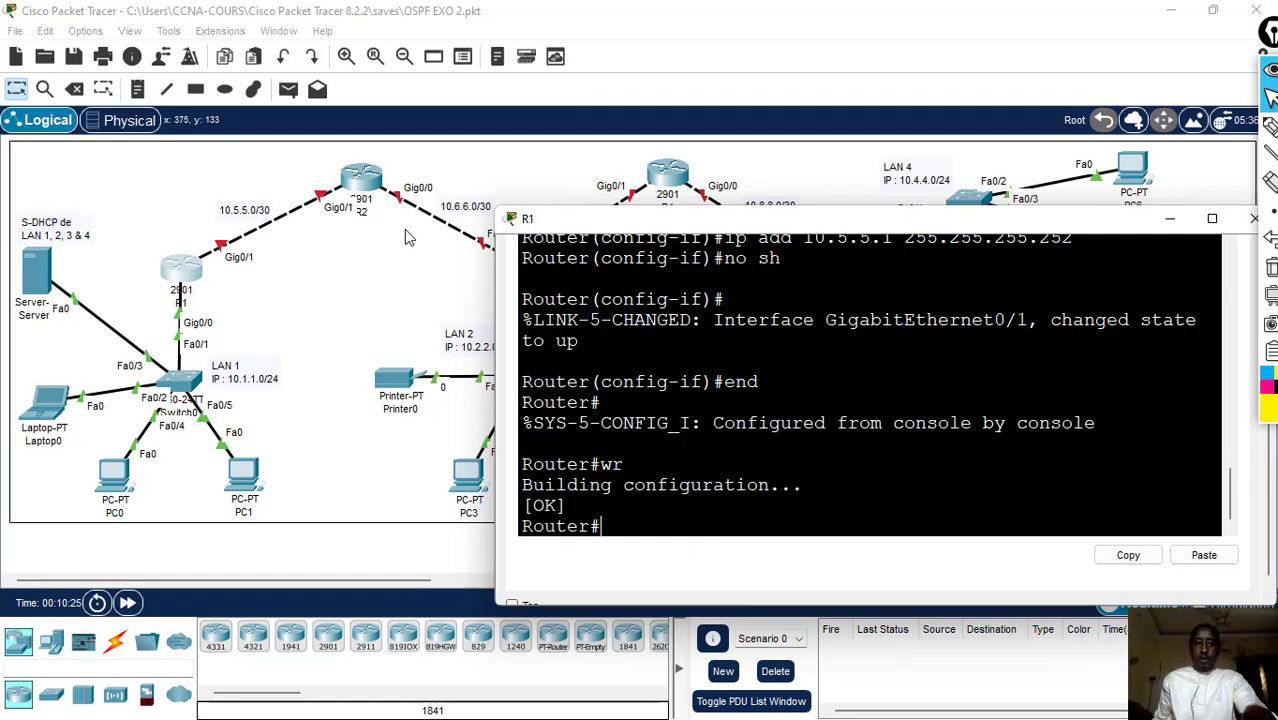
left_click(1170, 220)
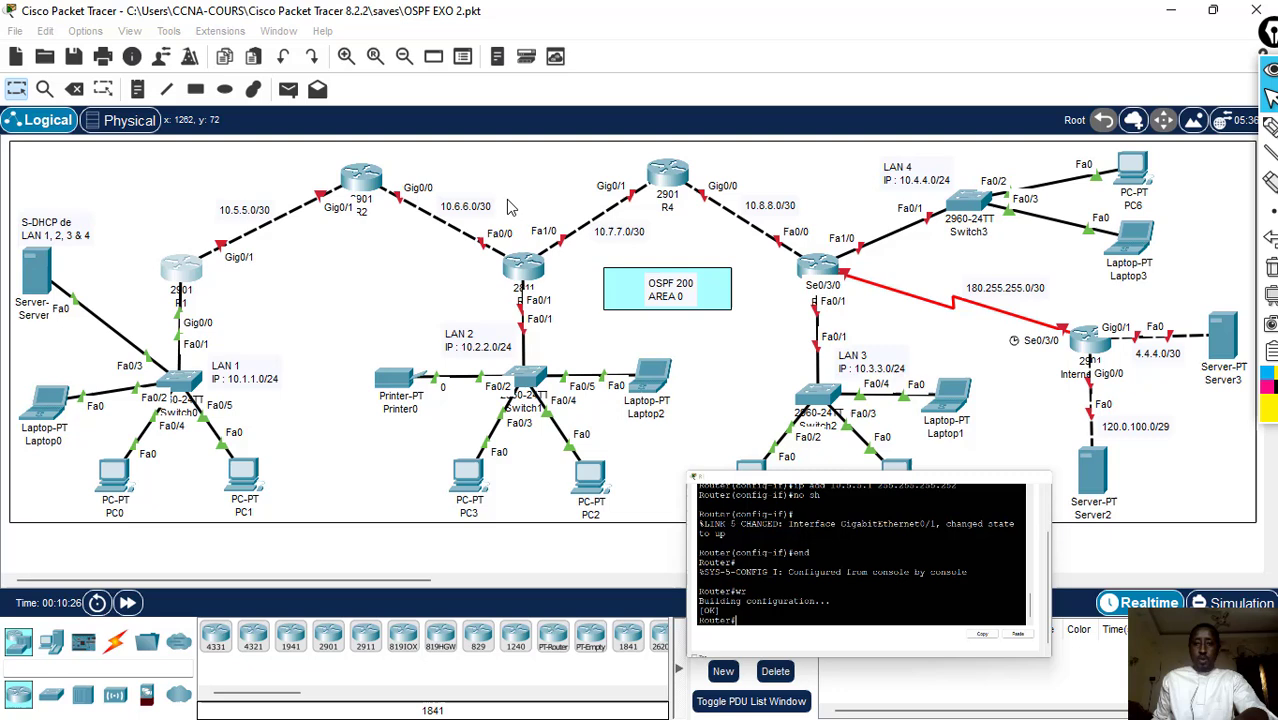
- Open router R2's command line and arrange its widened window below the routers in the topology
left_click(365, 190)
left_click(510, 106)
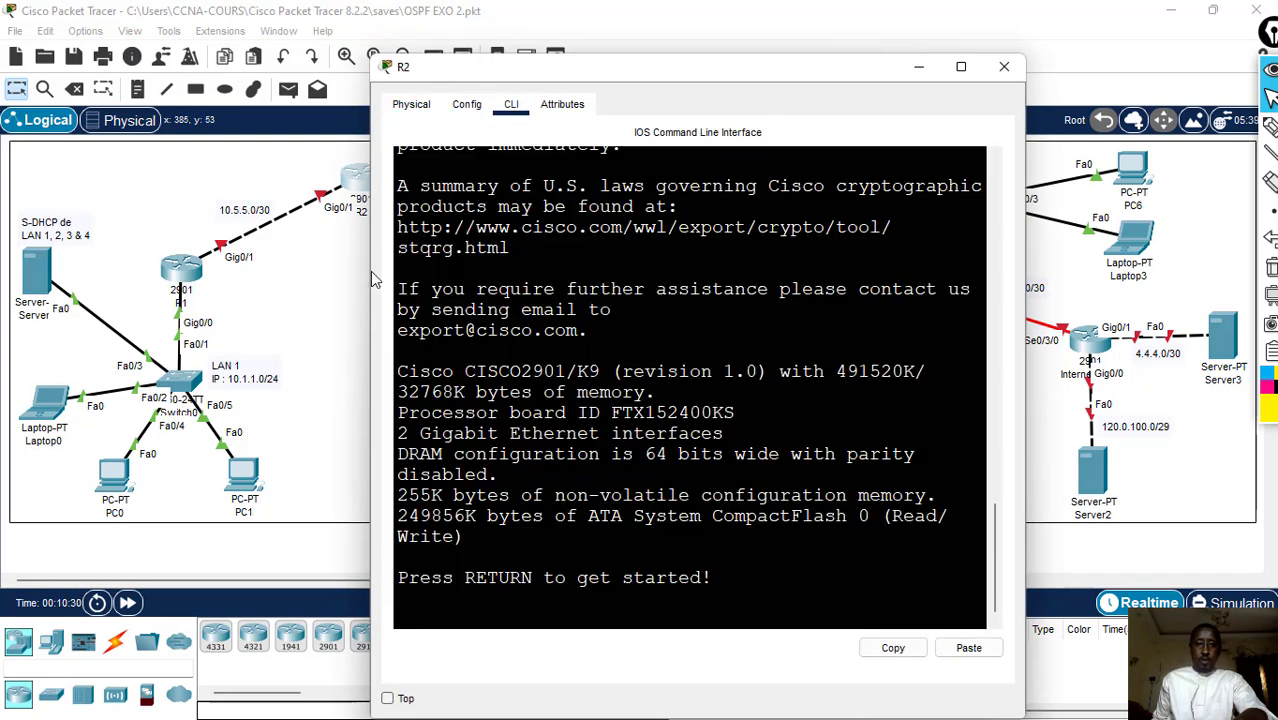
left_click_drag(370, 252, 248, 253)
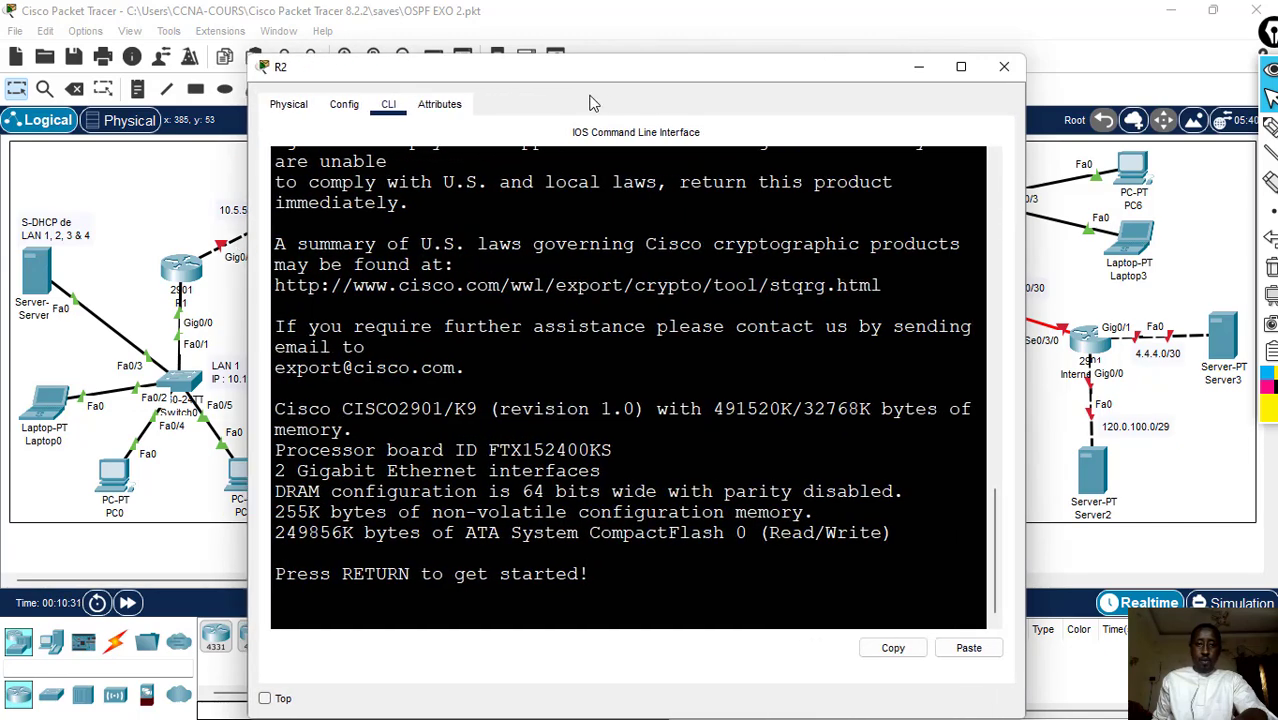
left_click_drag(619, 60, 651, 338)
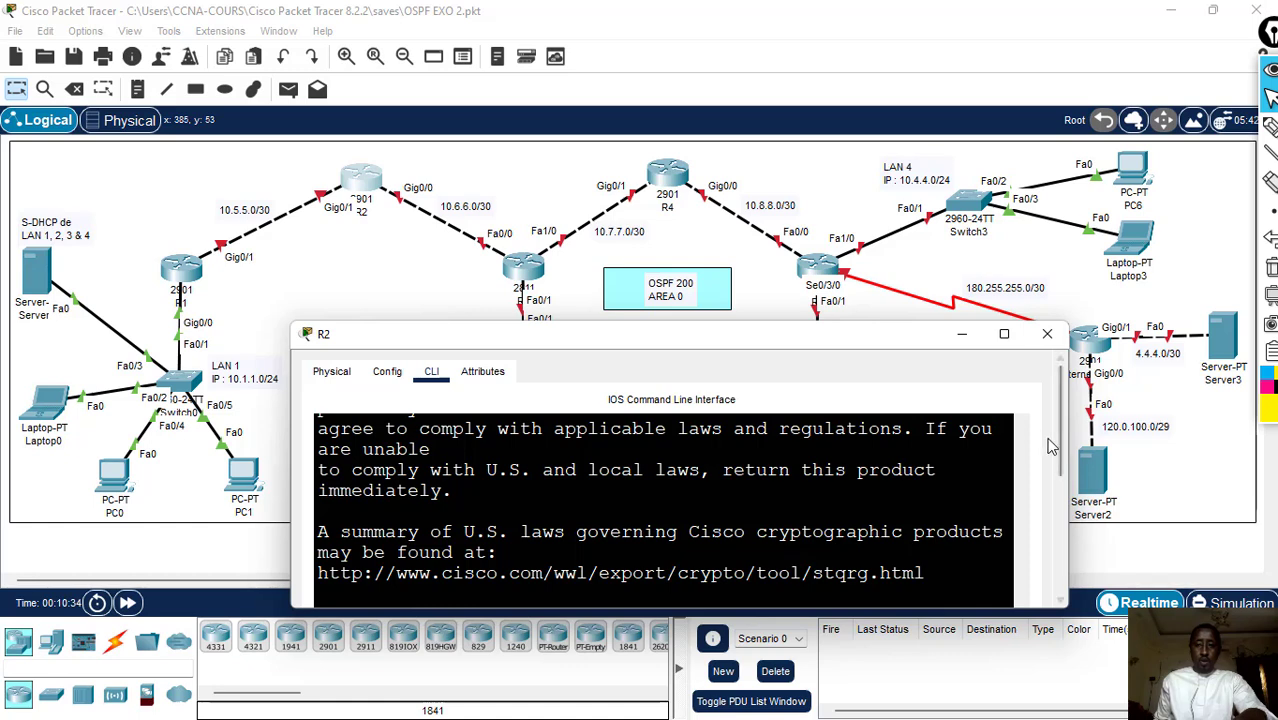
left_click_drag(1060, 430, 1052, 563)
left_click_drag(1024, 461, 1023, 502)
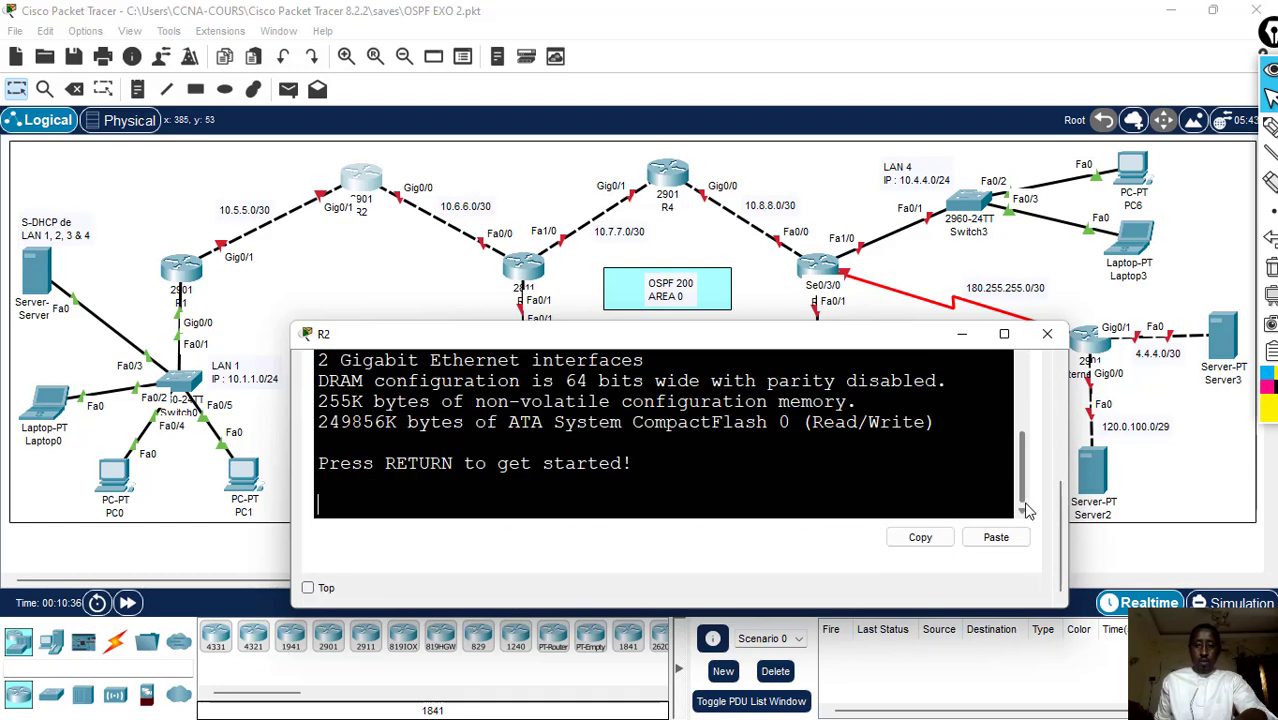
- Start R2's console session and enter global configuration mode with en and conf t
left_click(760, 488)
key("Return")
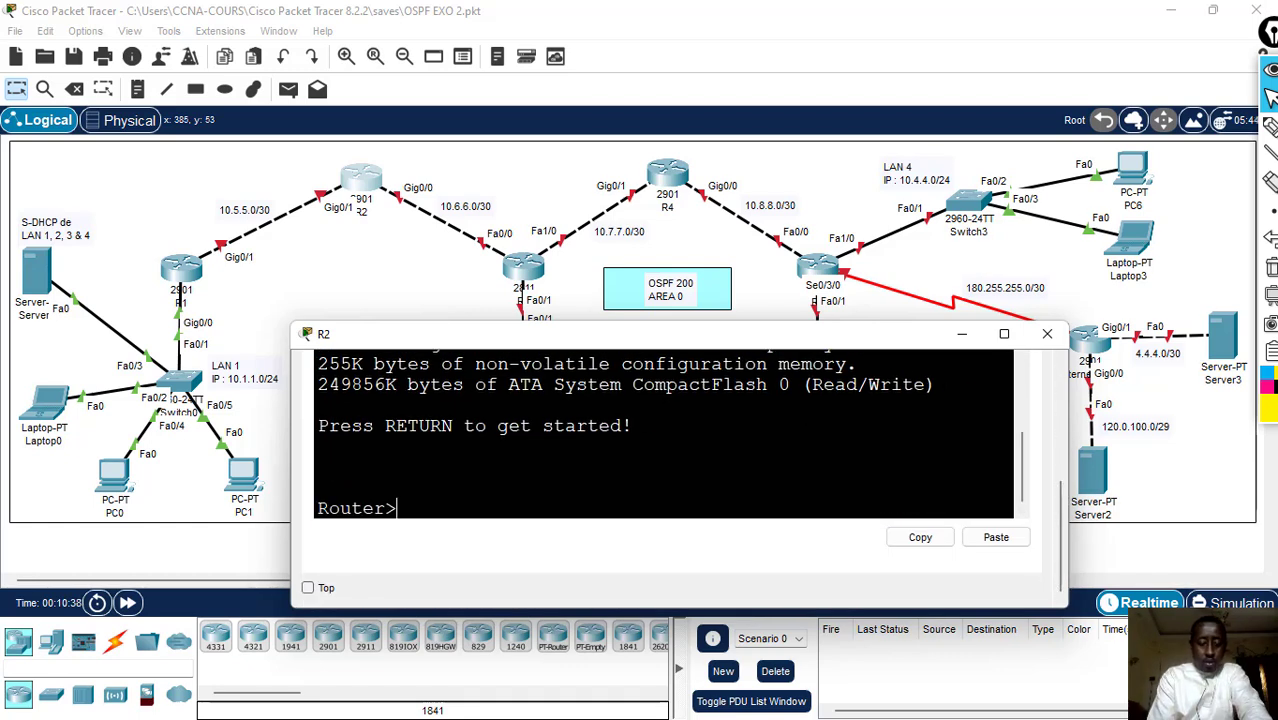
type("en")
key("Return")
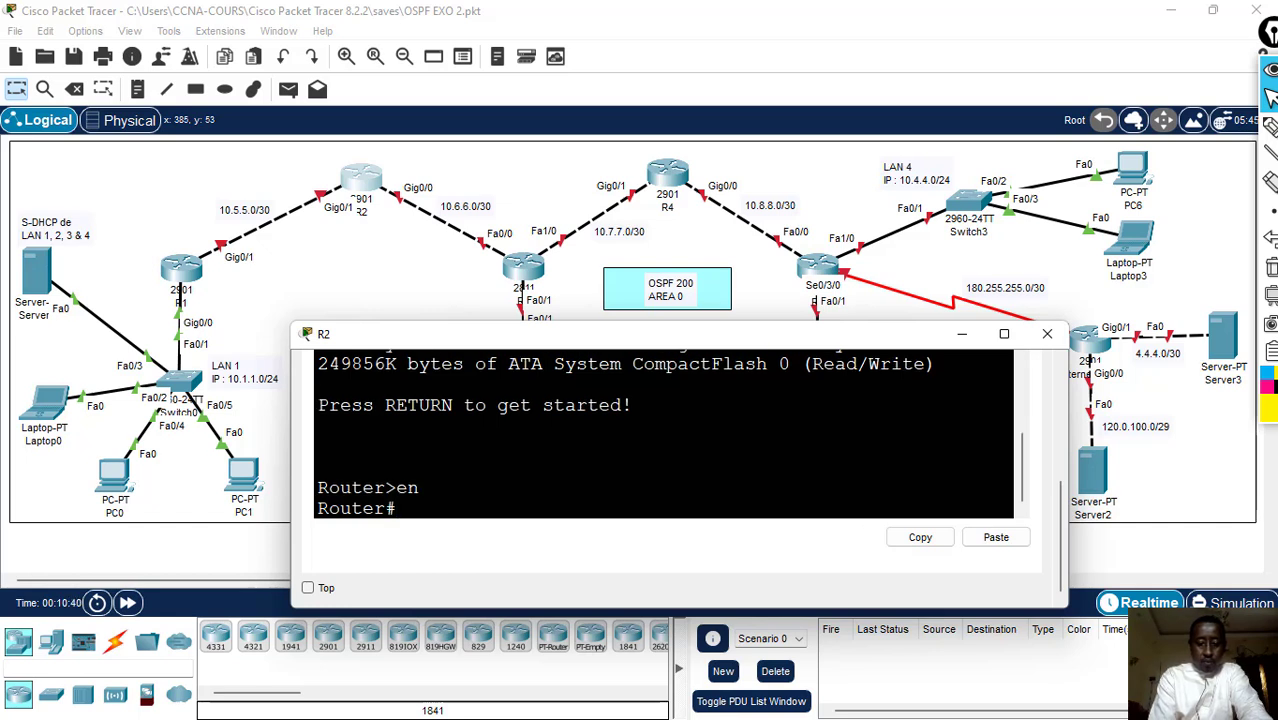
type("conf t")
key("Return")
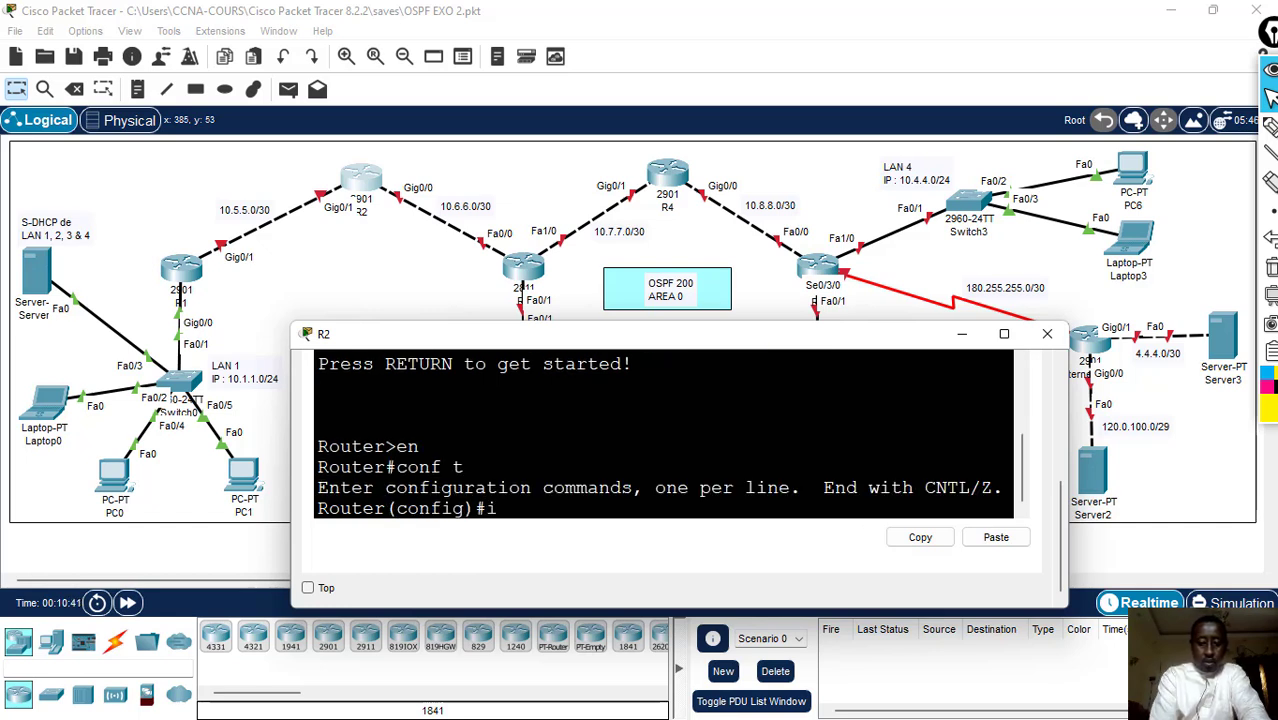
- Assign R2's g0/1 interface the address 10.5.5.2 with mask 255.255.255.252 using int g0/1 and ip add
type("int g")
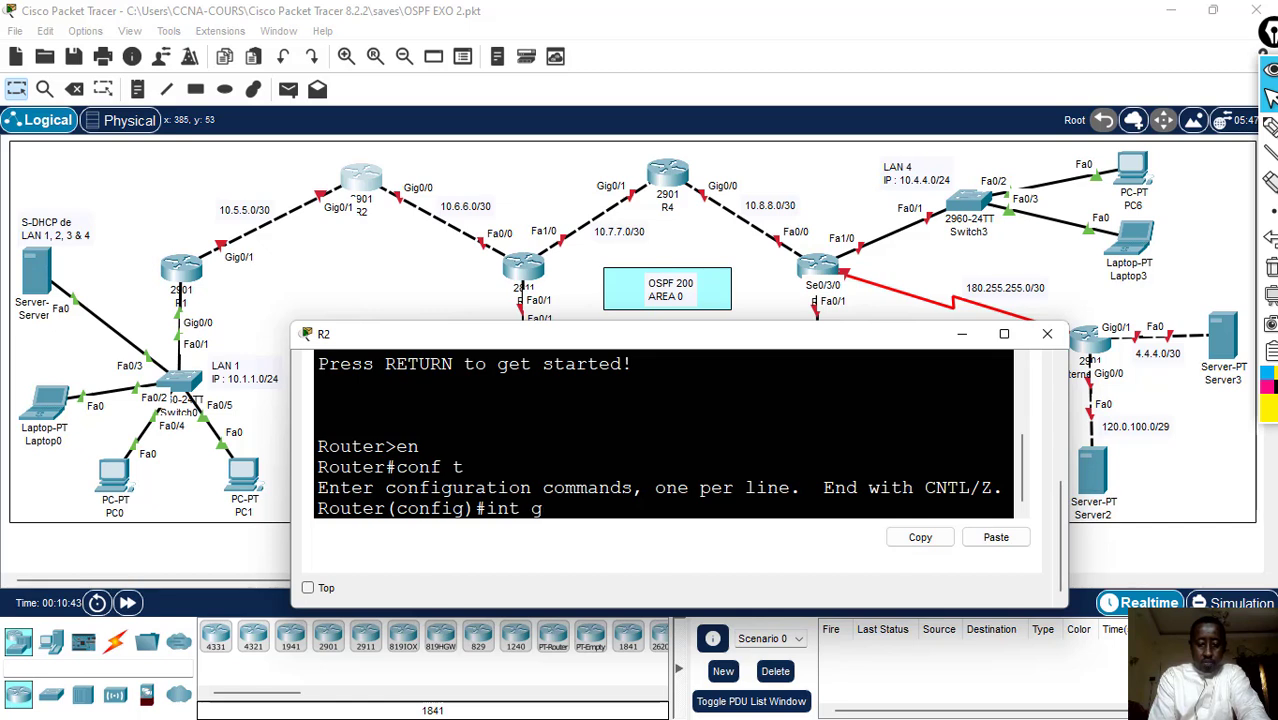
type("0/1")
key("Return")
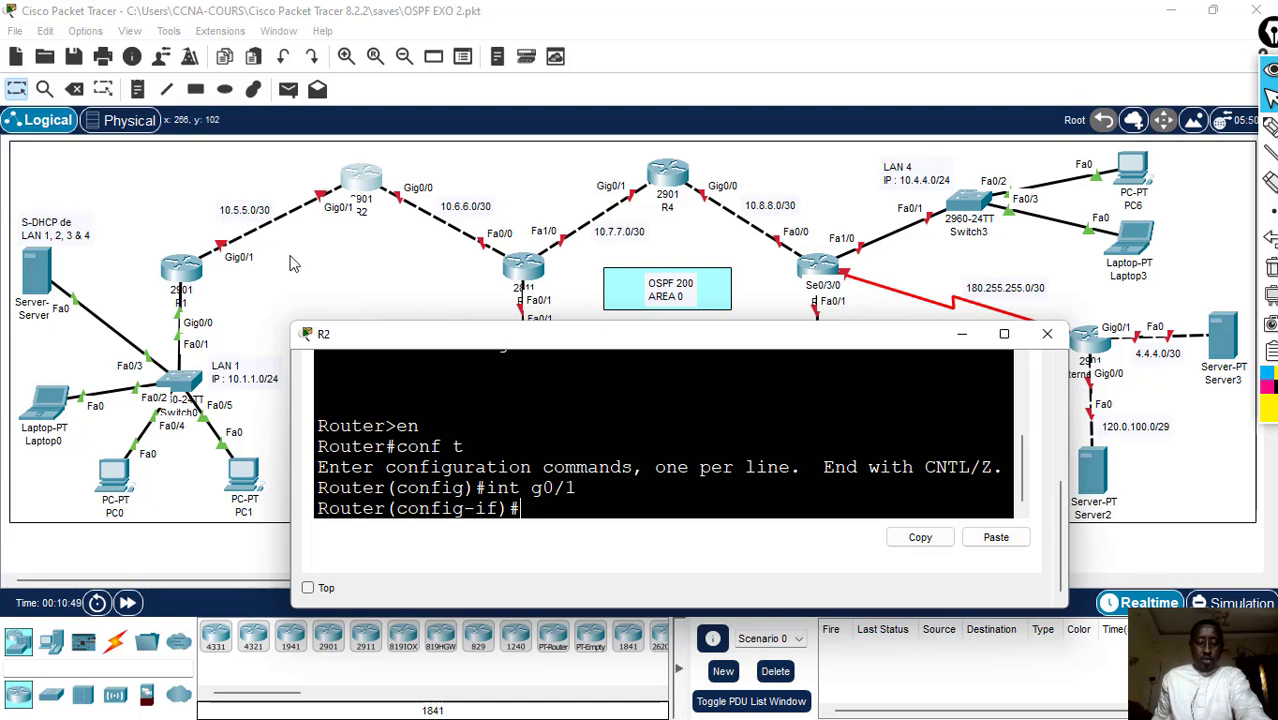
type("ip ")
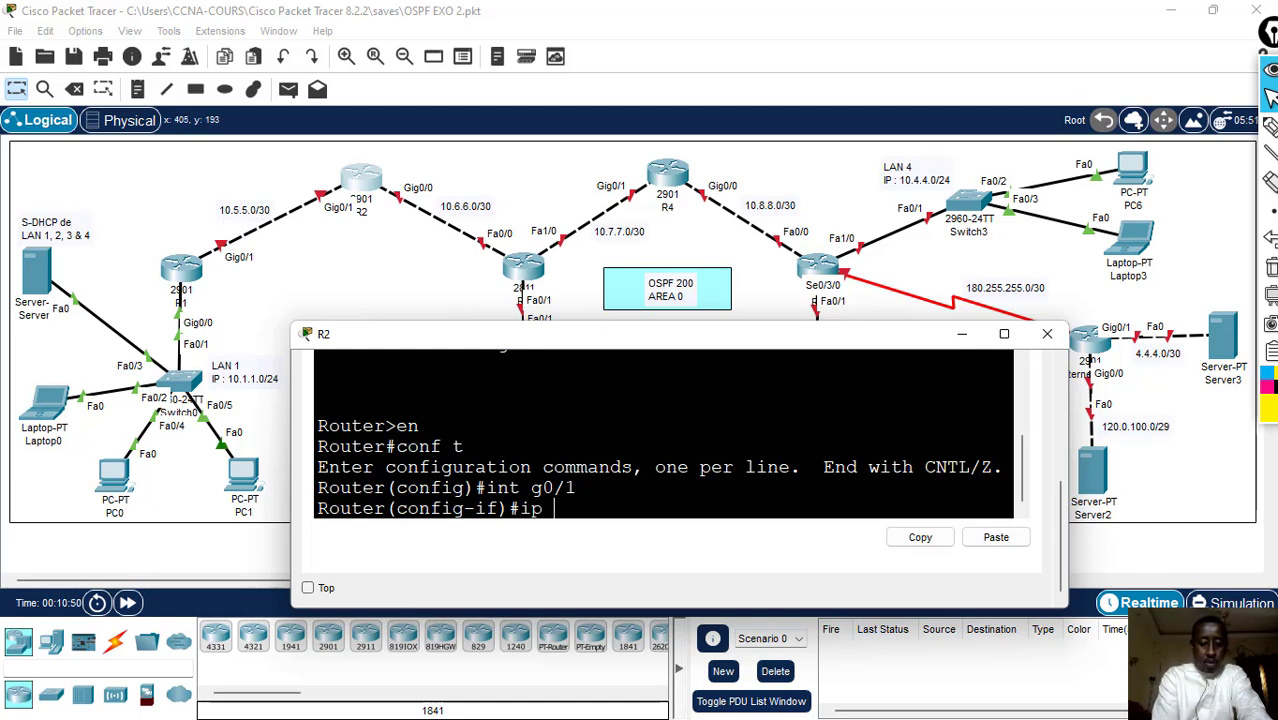
type("add 1")
type("0")
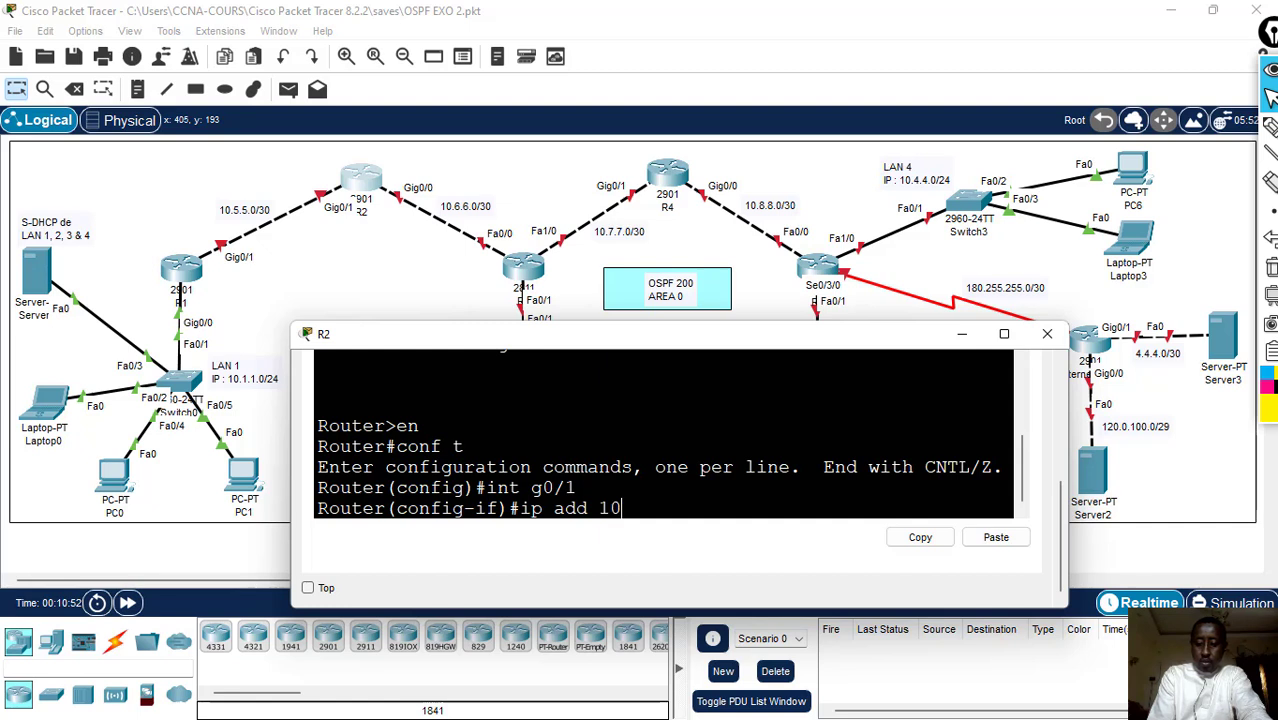
type(".5.5.2")
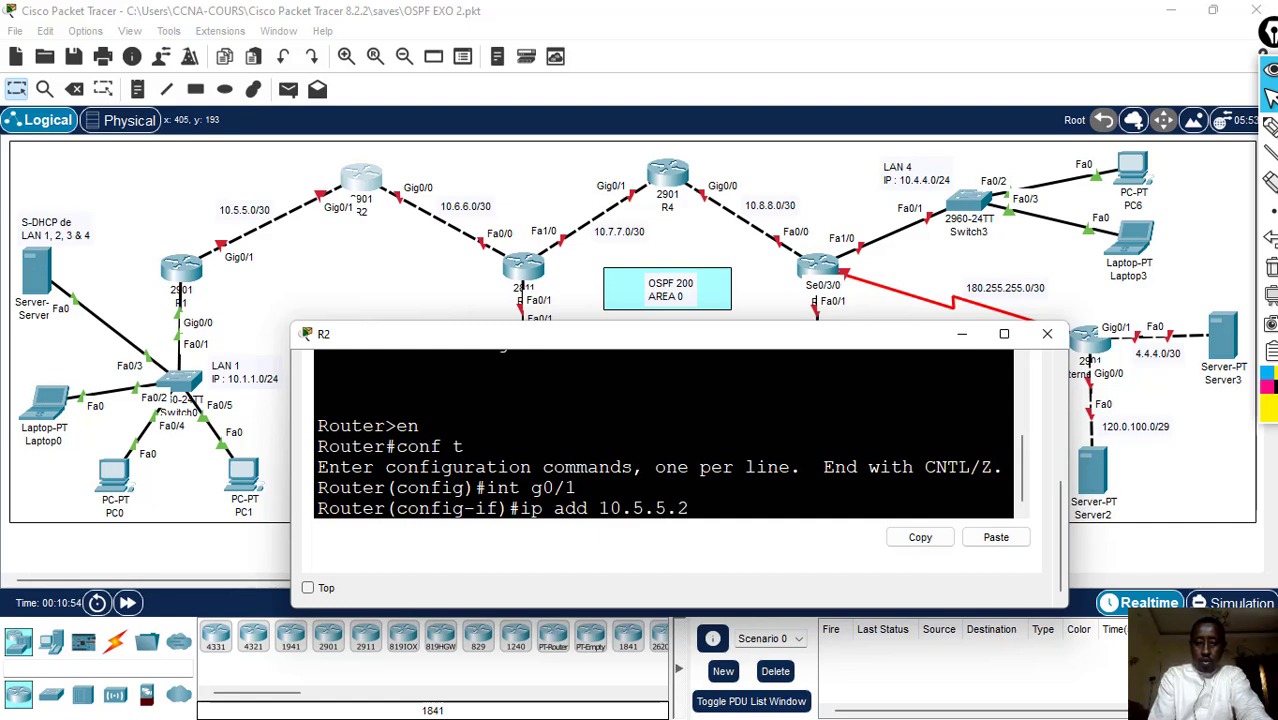
type(" 255.25")
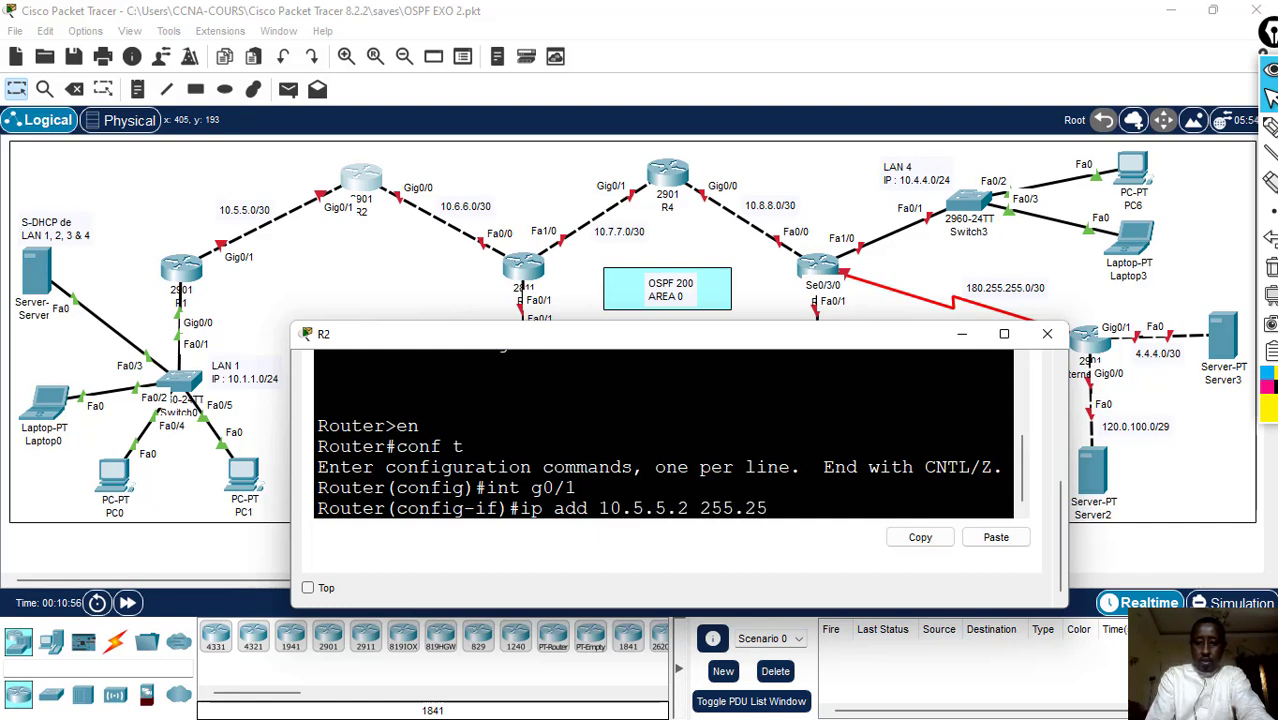
type("5.255.252")
key("Return")
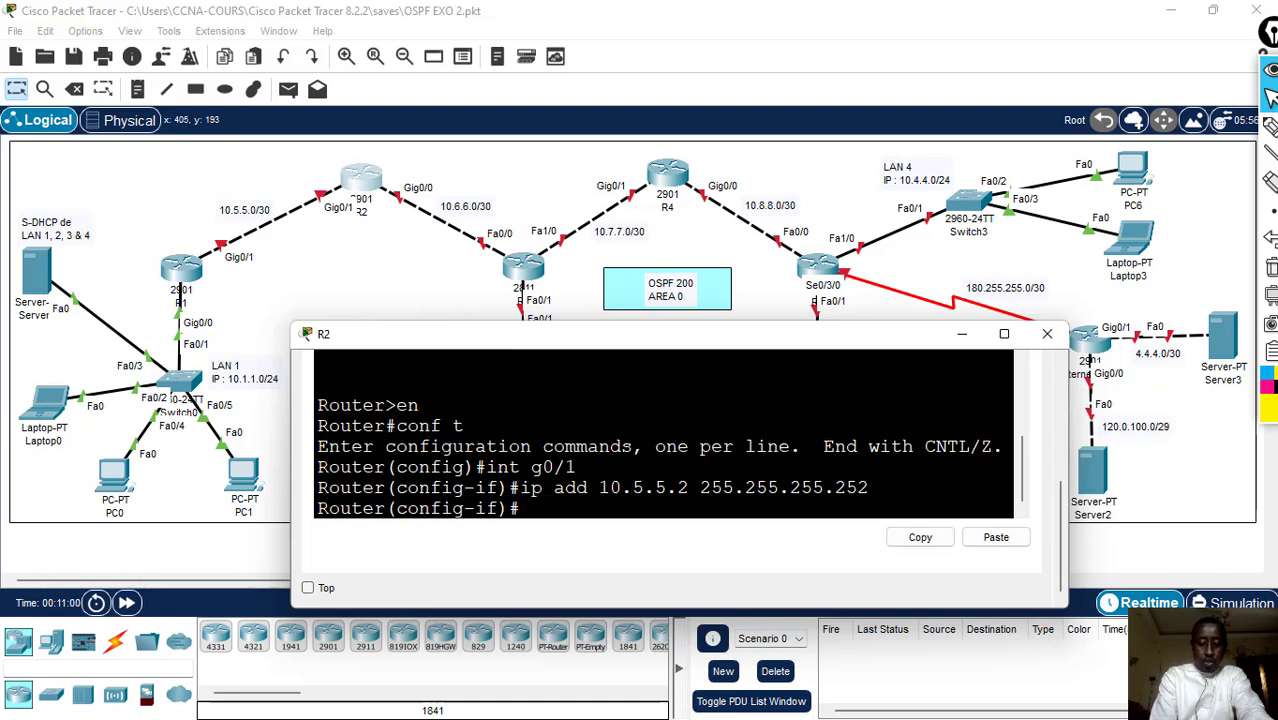
- Enable R2's g0/1 interface with no sh
type("no sh")
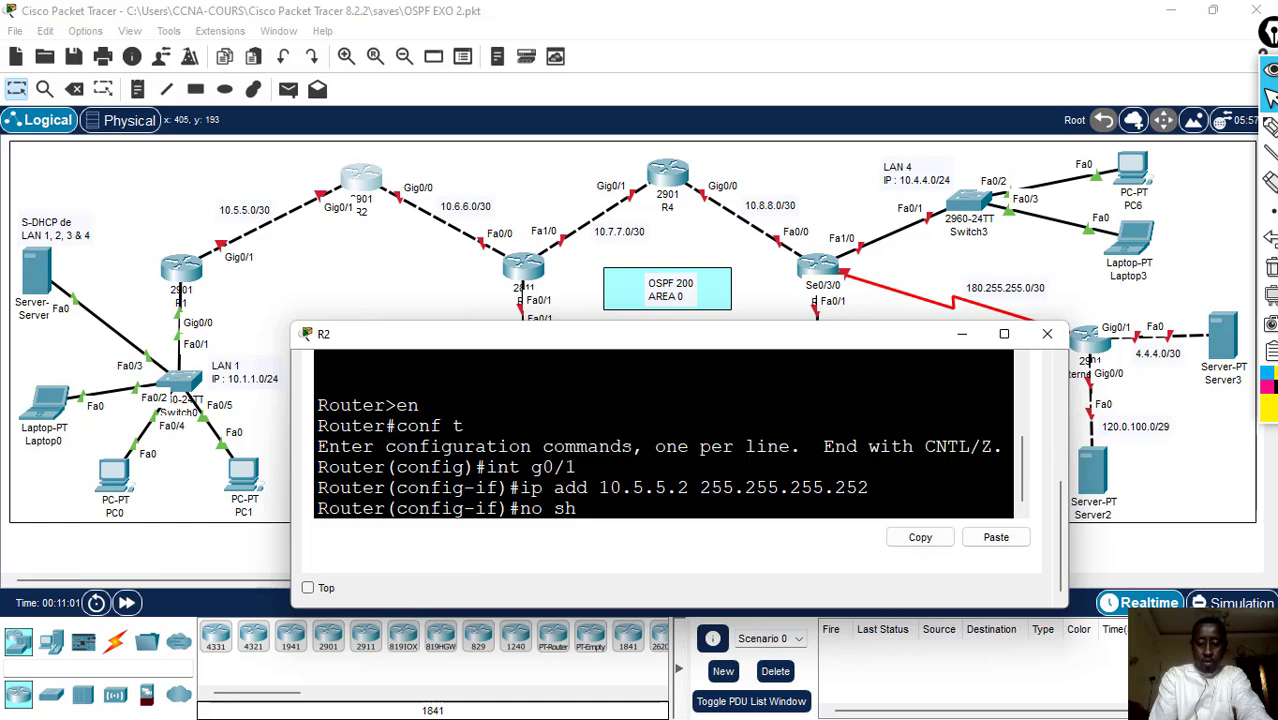
key("Return")
key("Return")
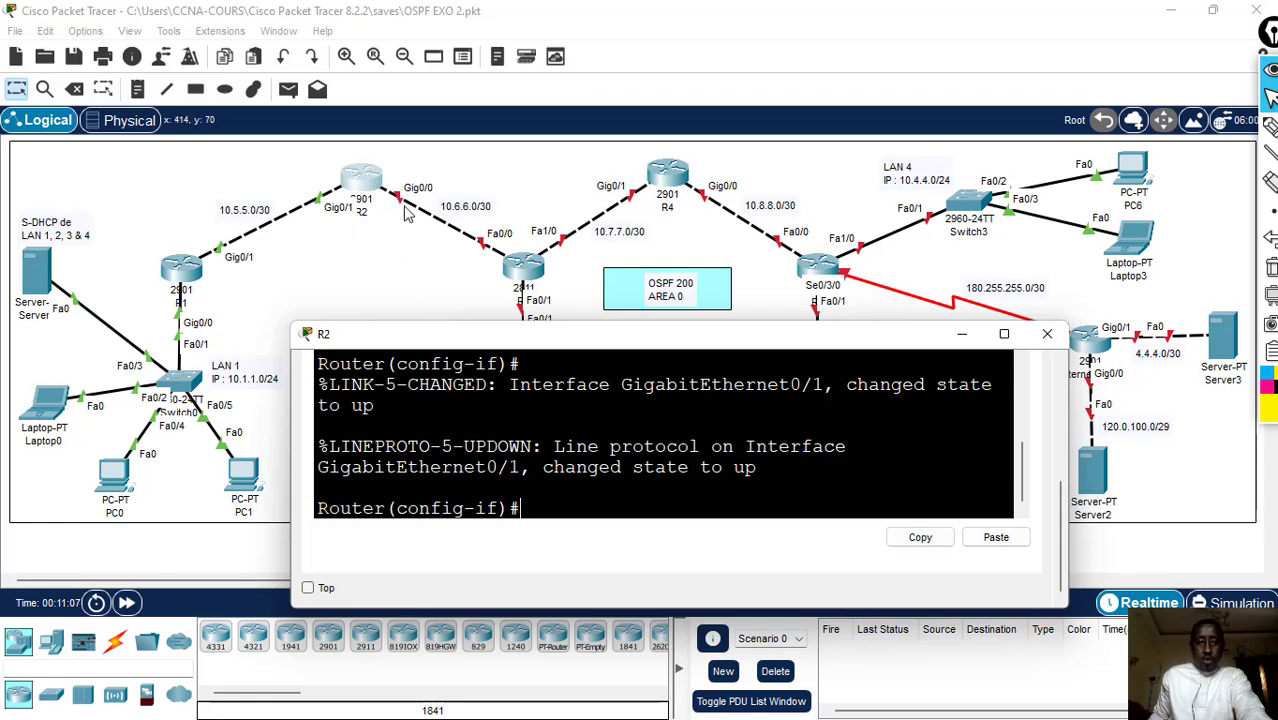
- Assign R2's g0/0 interface the address 10.6.6.1 with mask 255.255.255.252 using int g0/0 and ip add
type("int g")
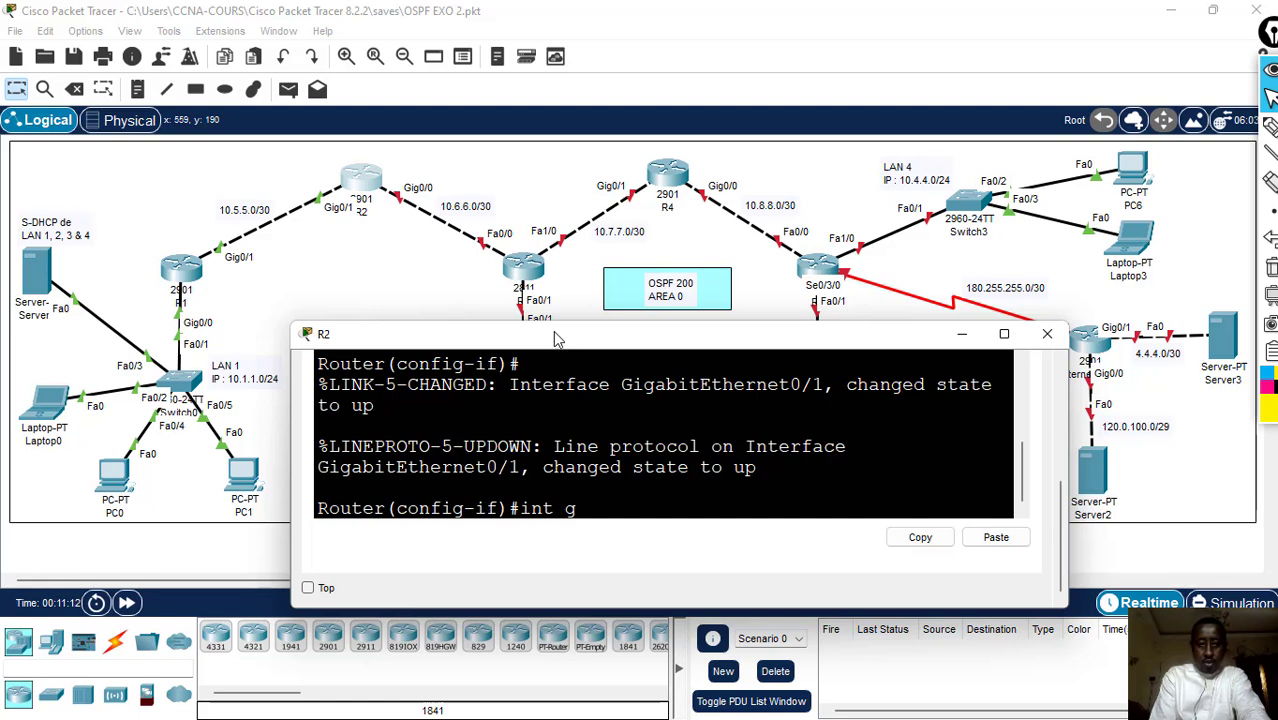
type("0/")
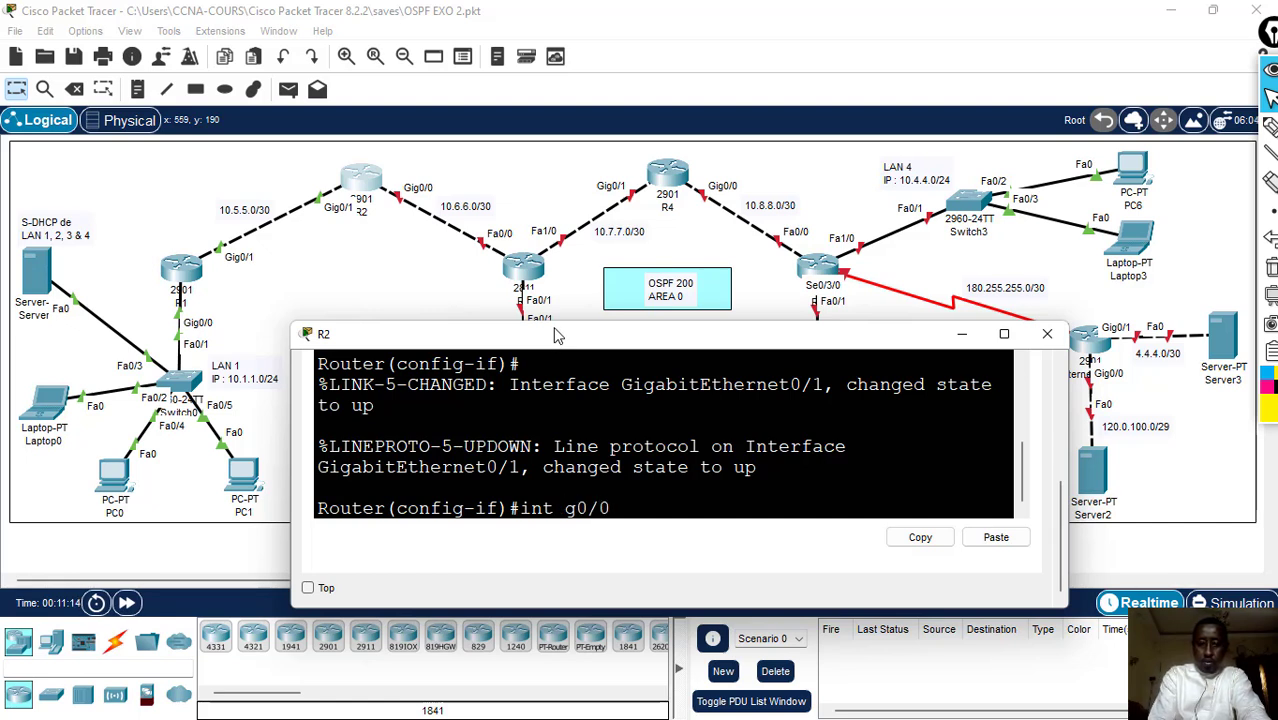
type("0")
key("Return")
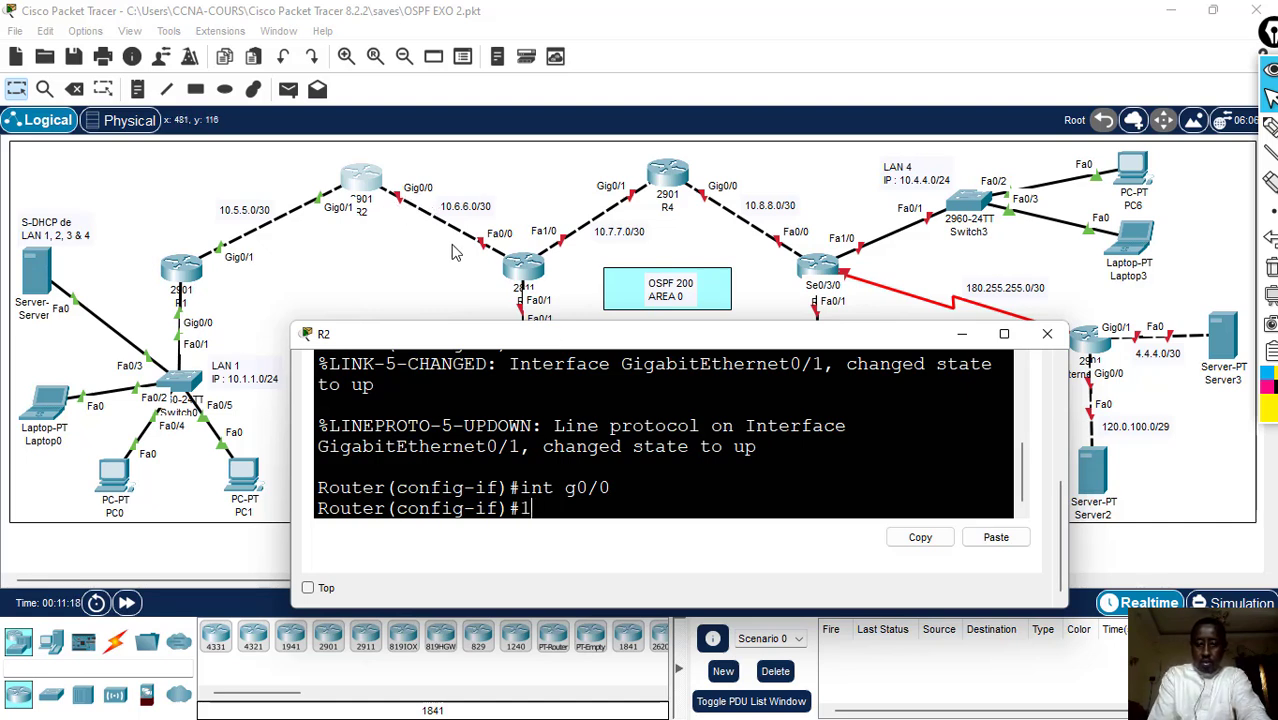
type("10")
key("BackSpace")
key("BackSpace")
type("i")
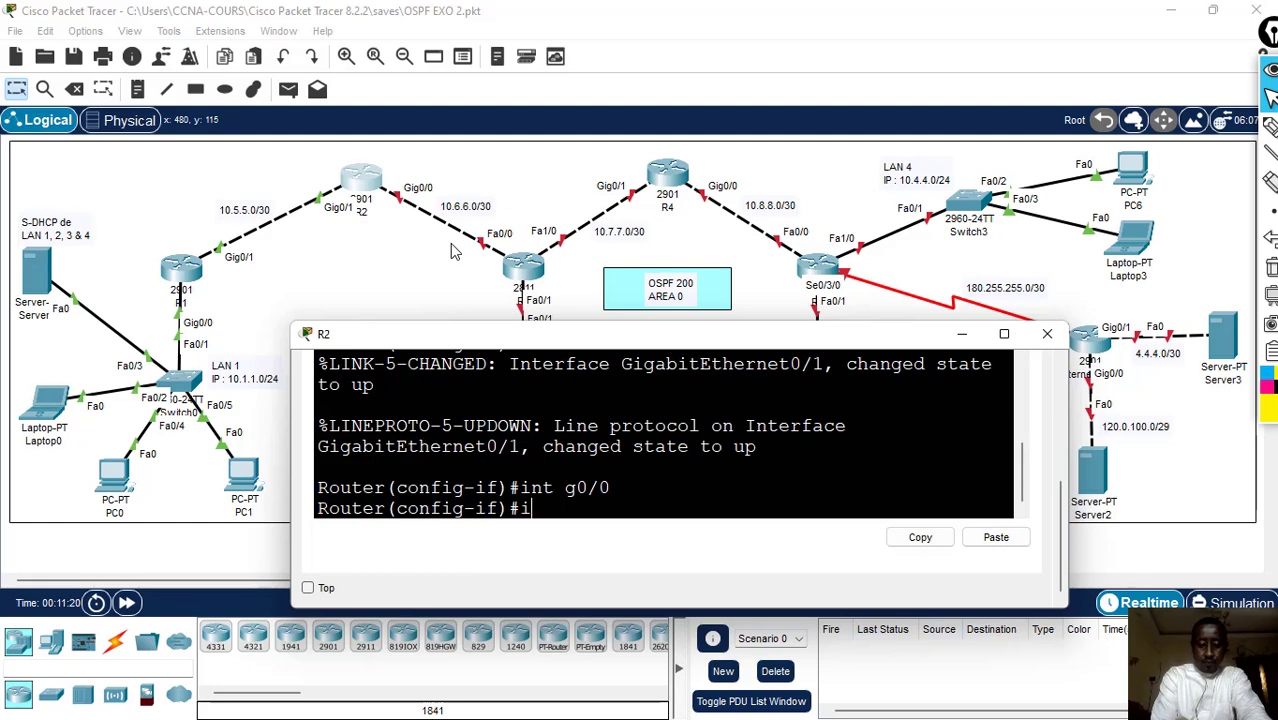
type("p add")
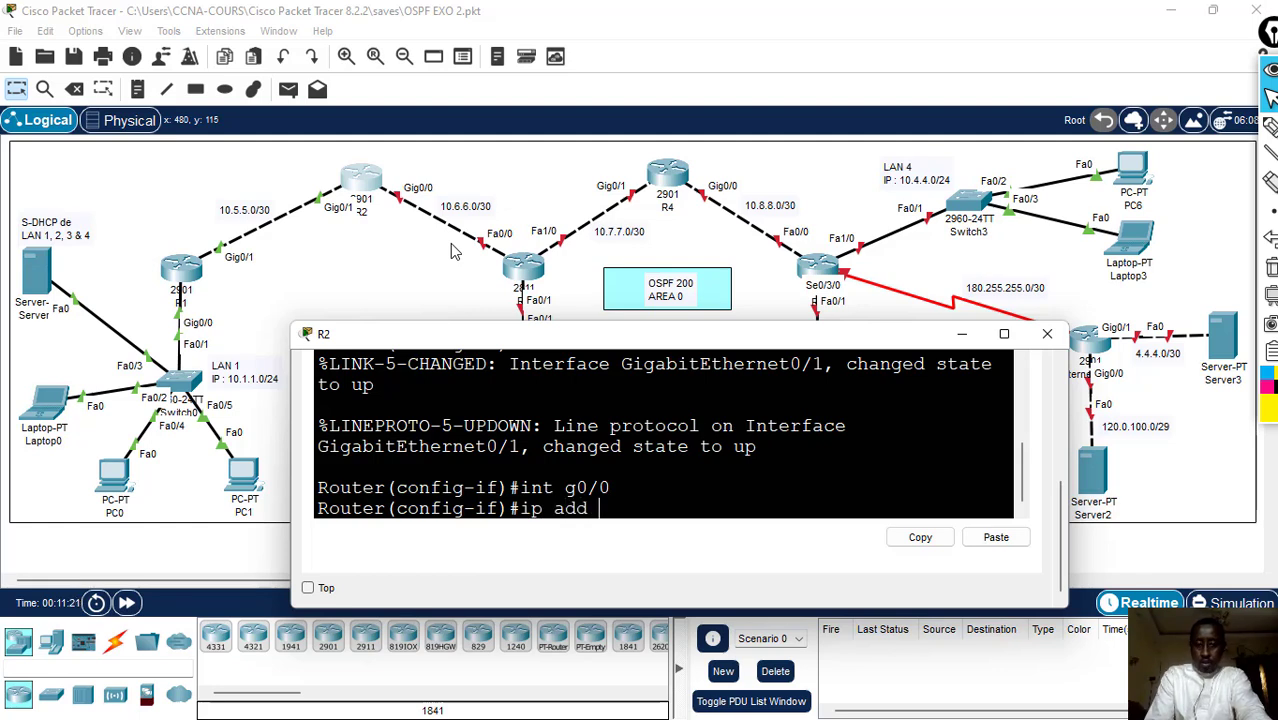
type(" 10.6.6.")
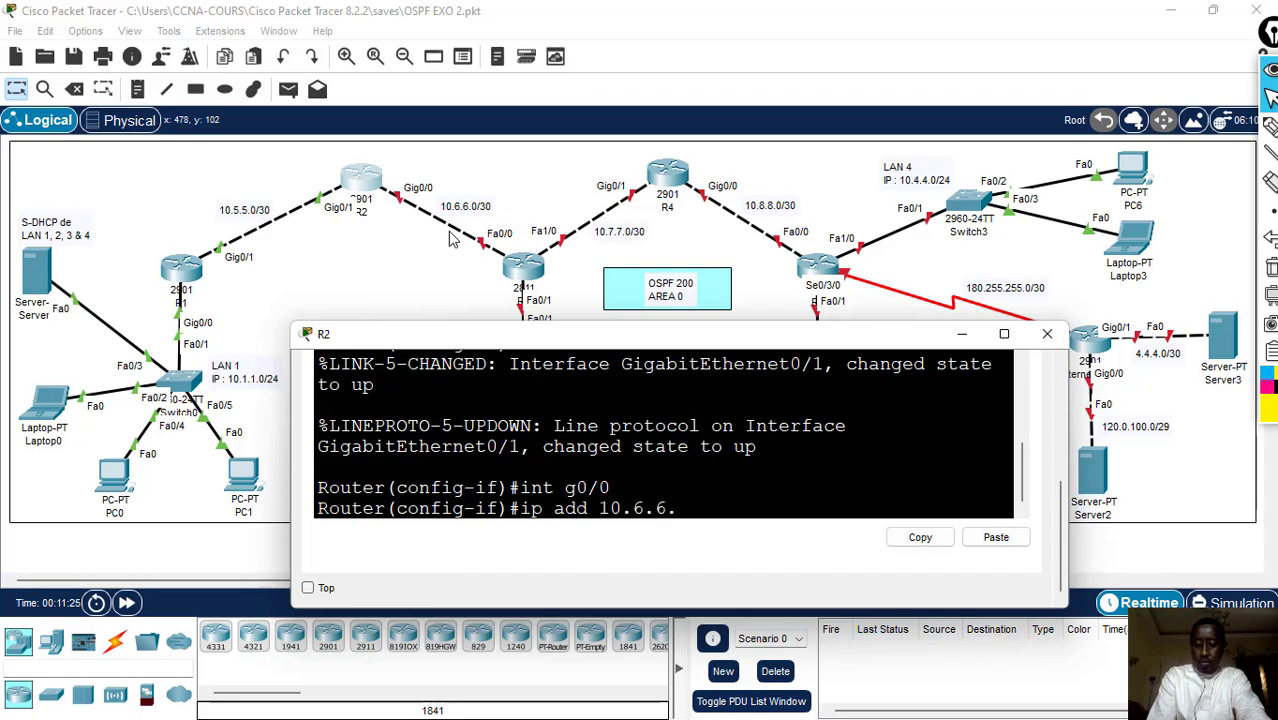
type("1 25")
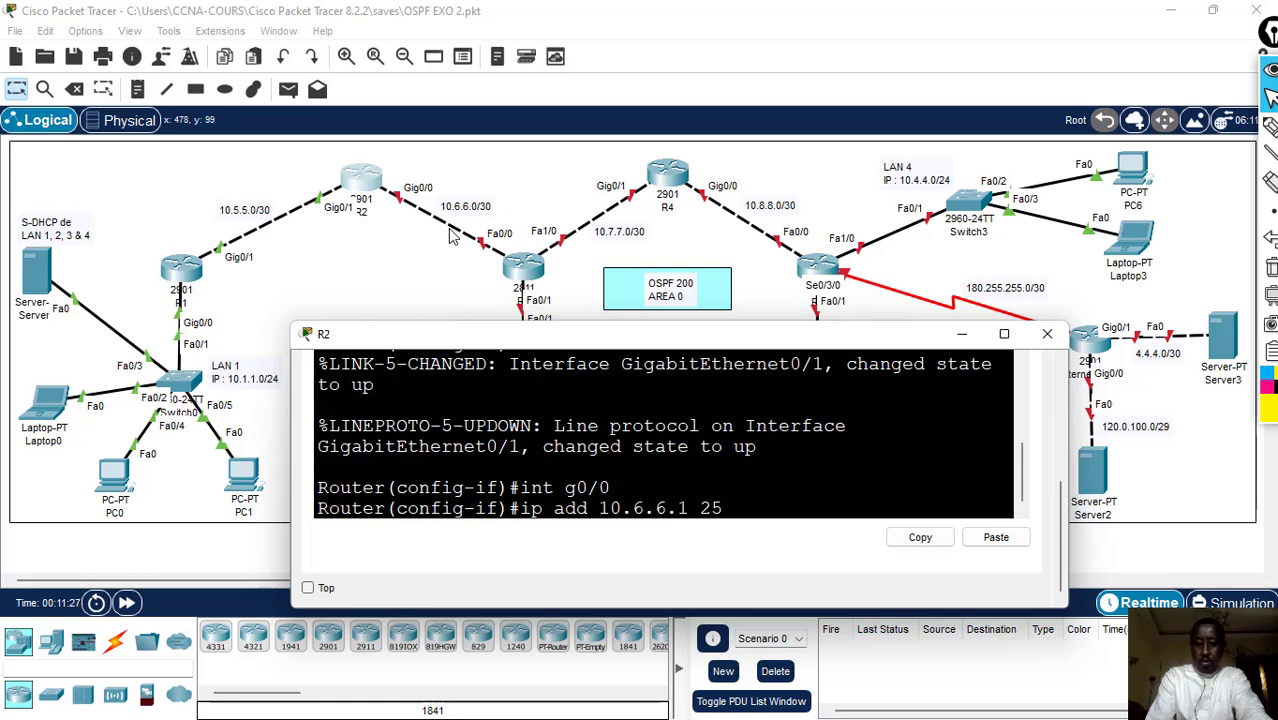
type("5.255.")
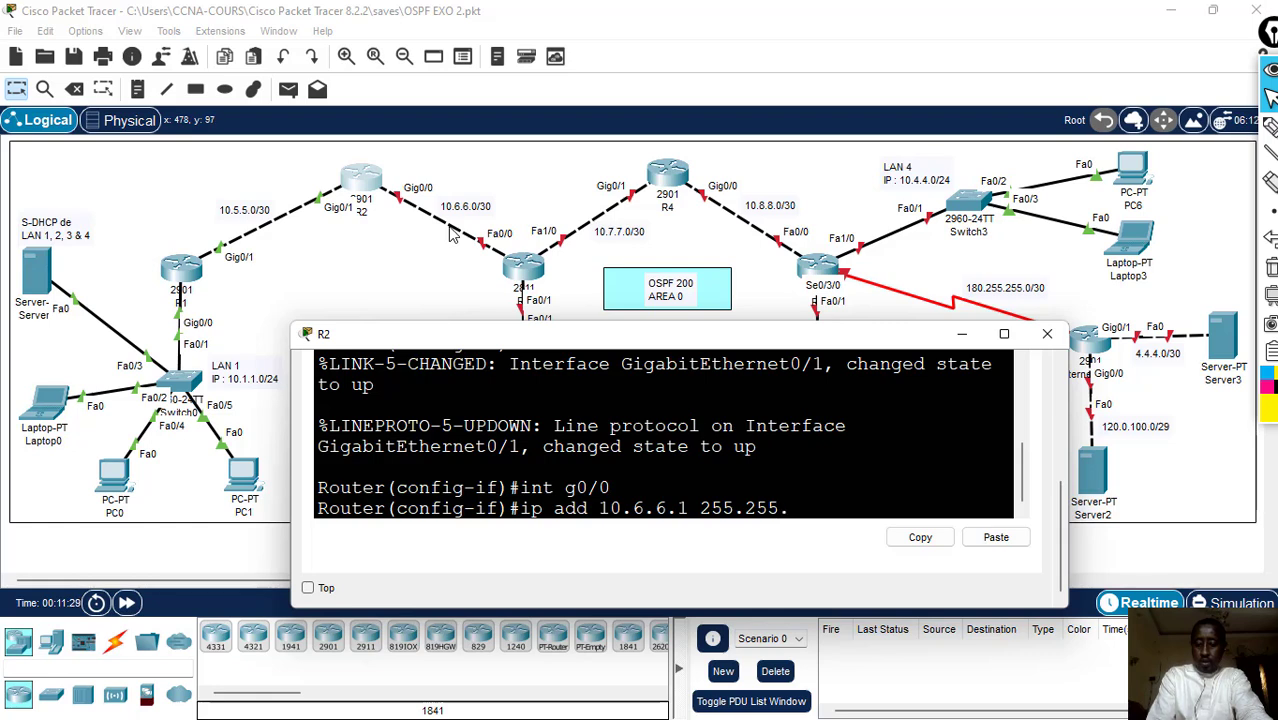
type("255.252")
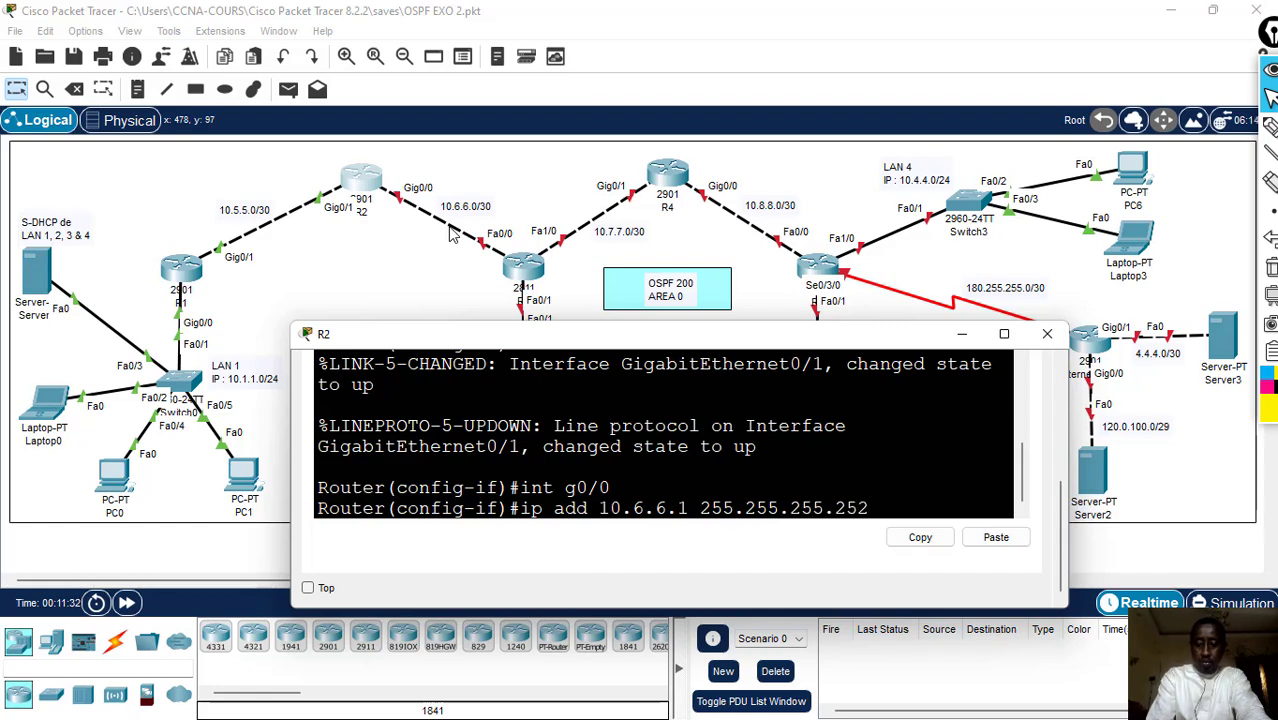
key("Return")
- Enable R2's g0/0 interface with no sh
type("no s")
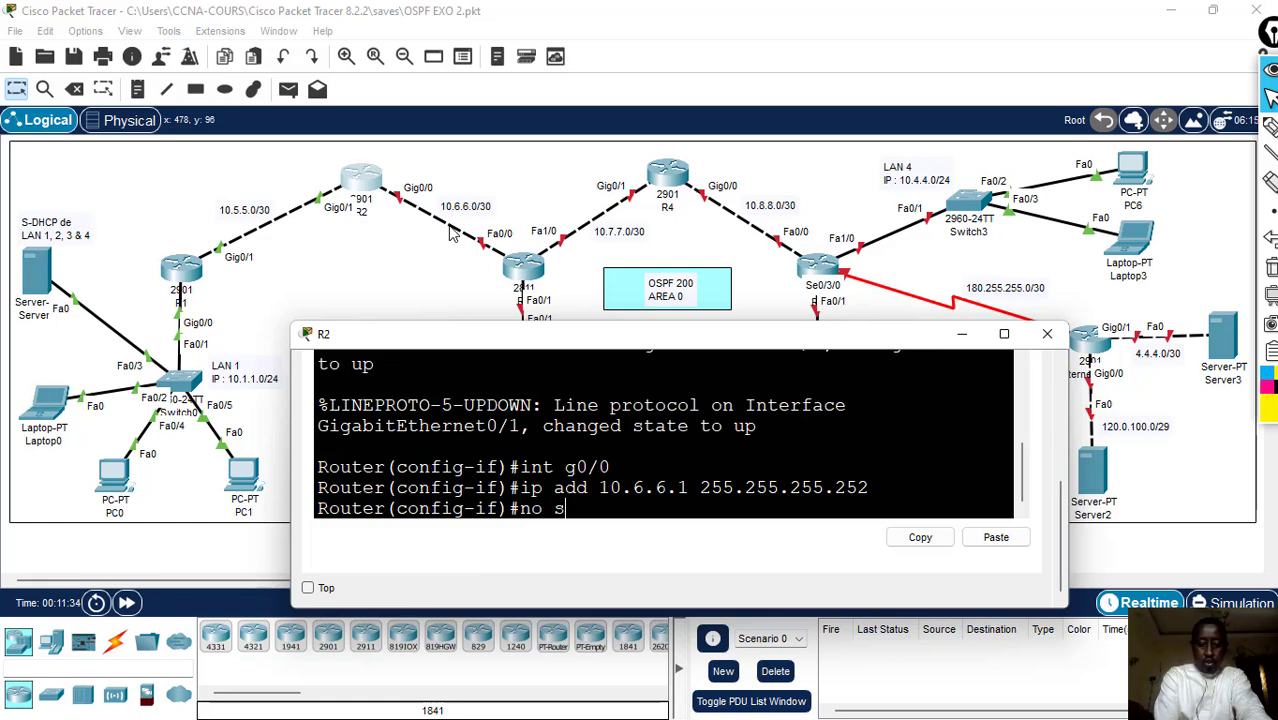
type("h")
key("Return")
key("Return")
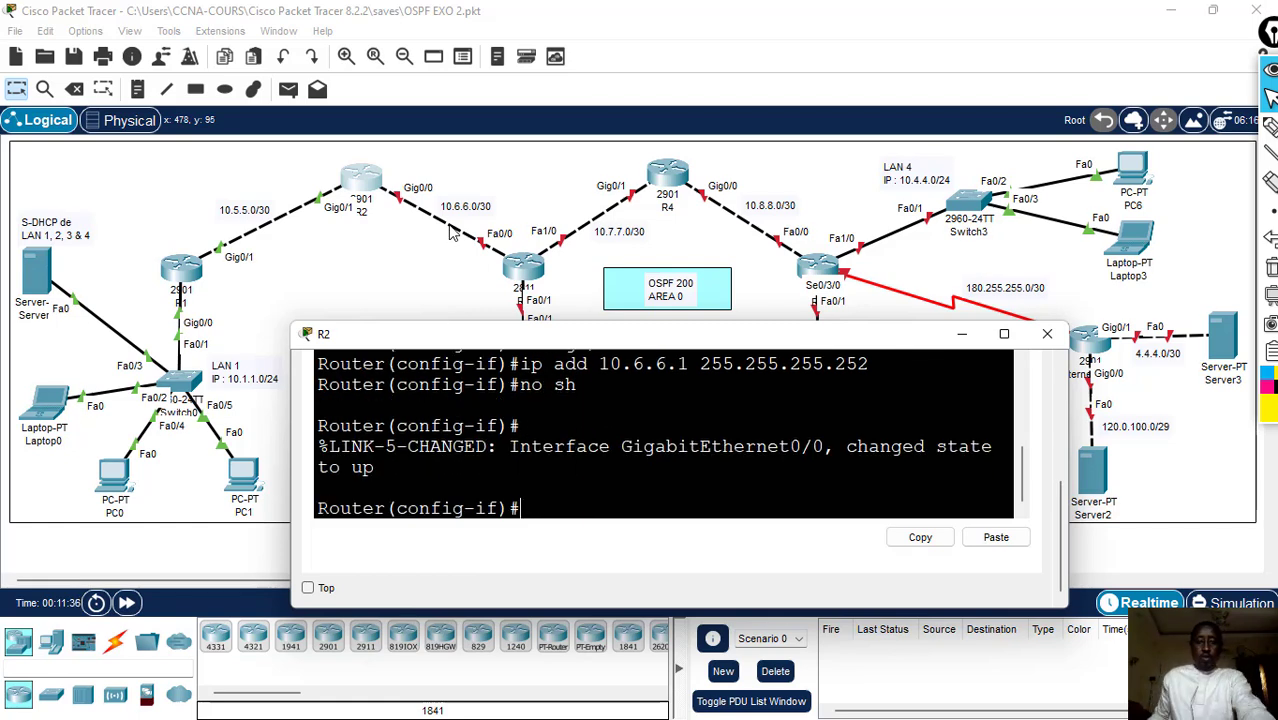
- Add the note "l0 : 10.10.10.10/32" to the topology and position it just above router R2
left_click_drag(847, 340, 837, 446)
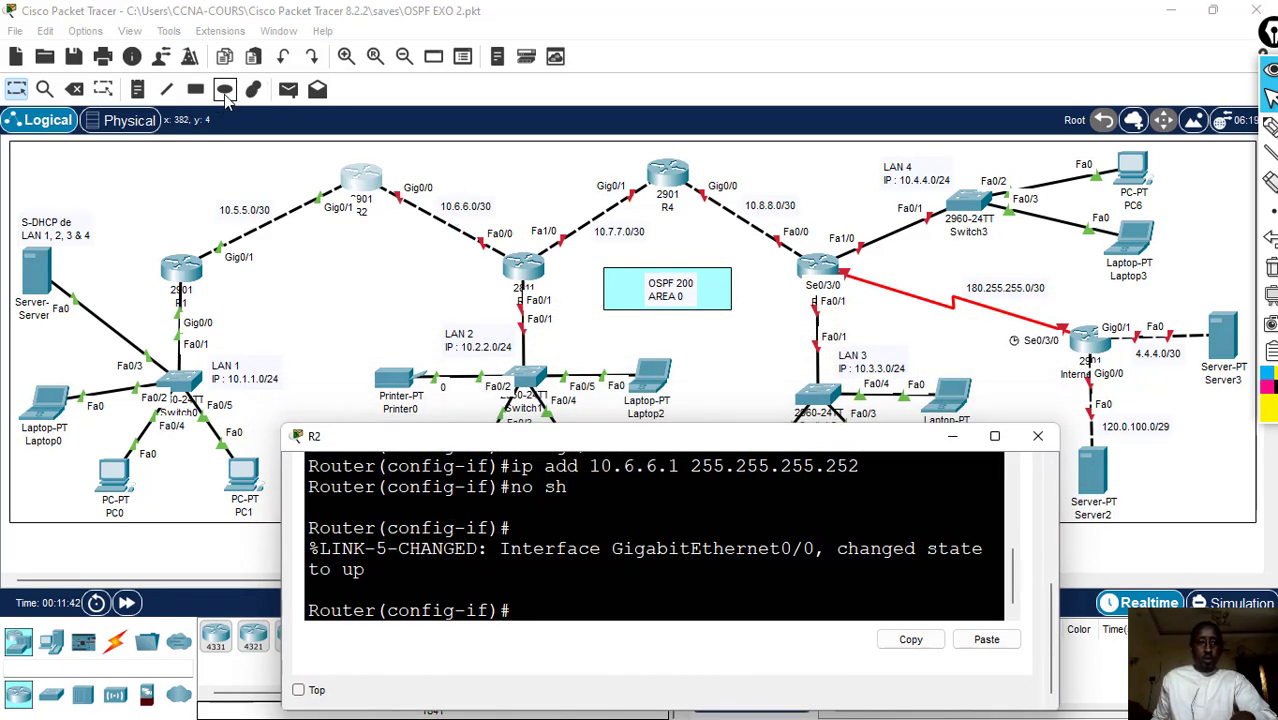
left_click(140, 94)
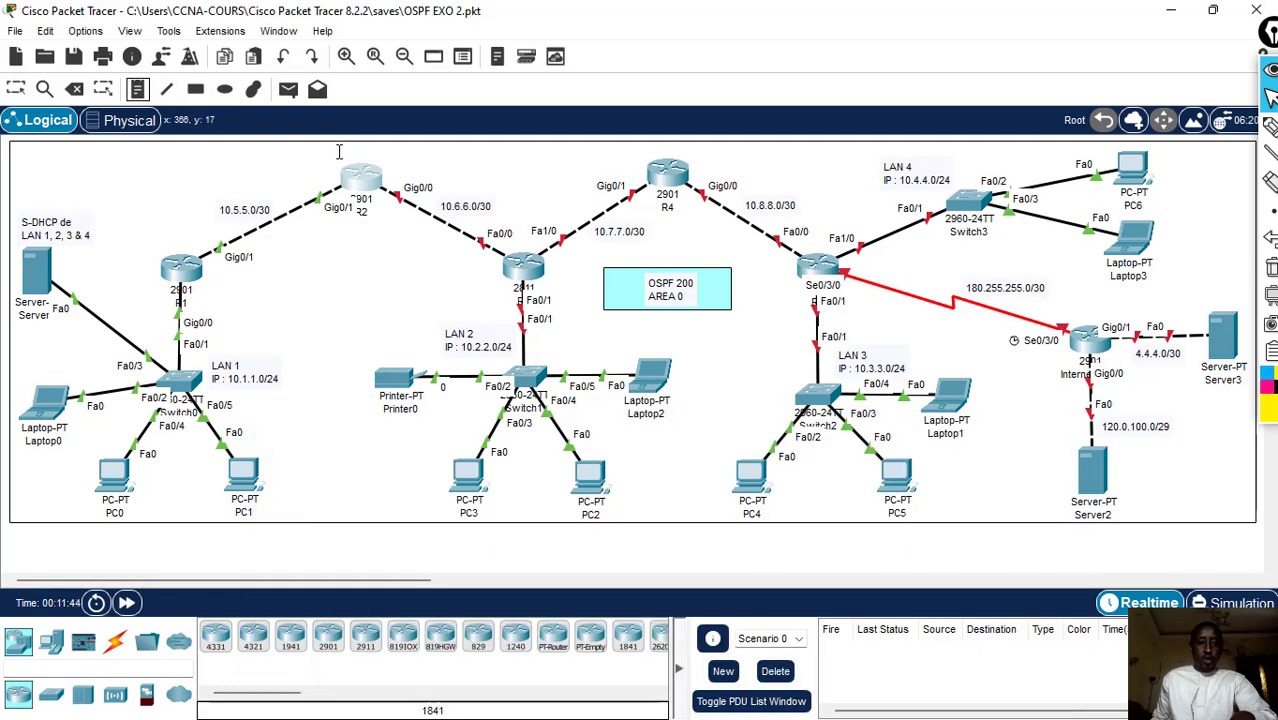
left_click(310, 156)
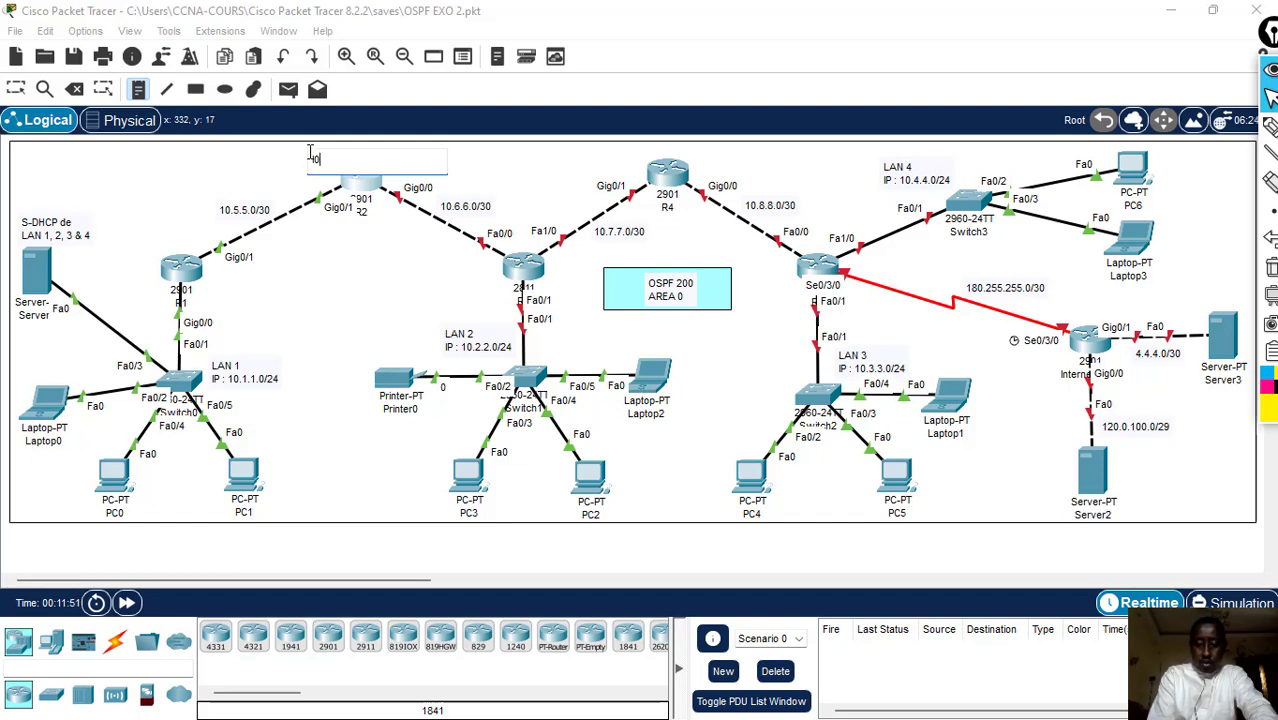
type(":")
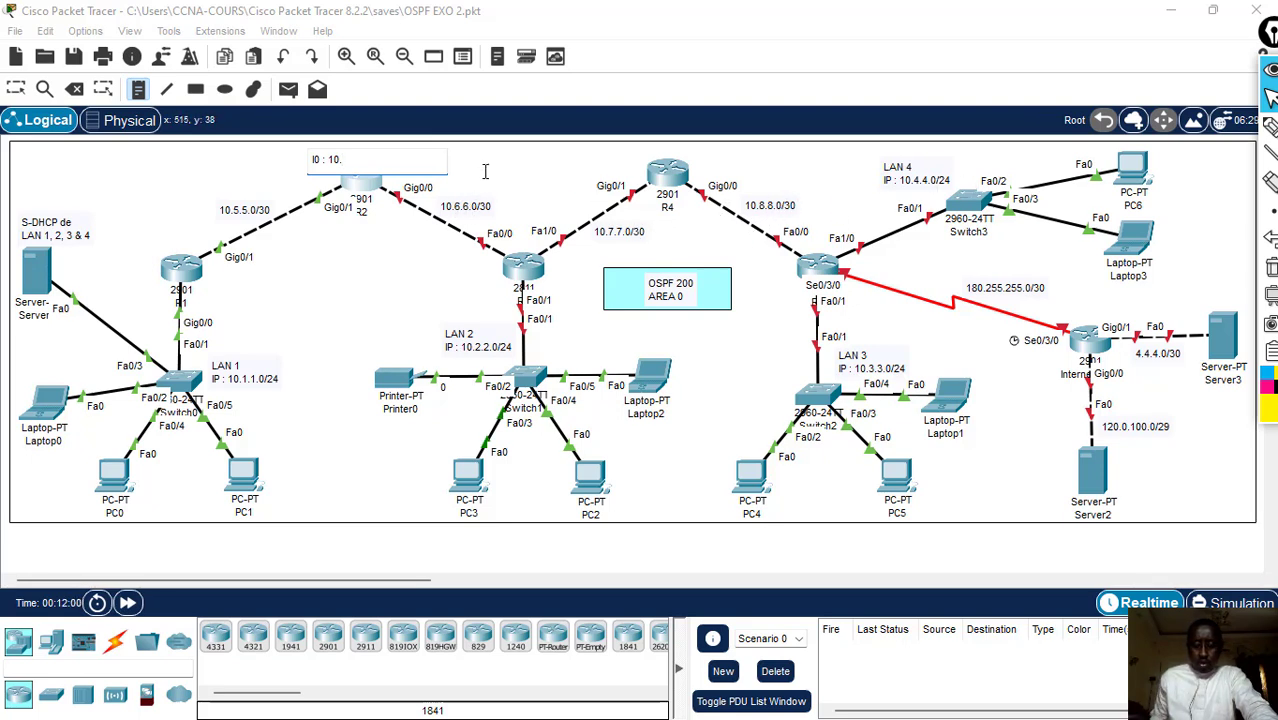
type("10.10.10")
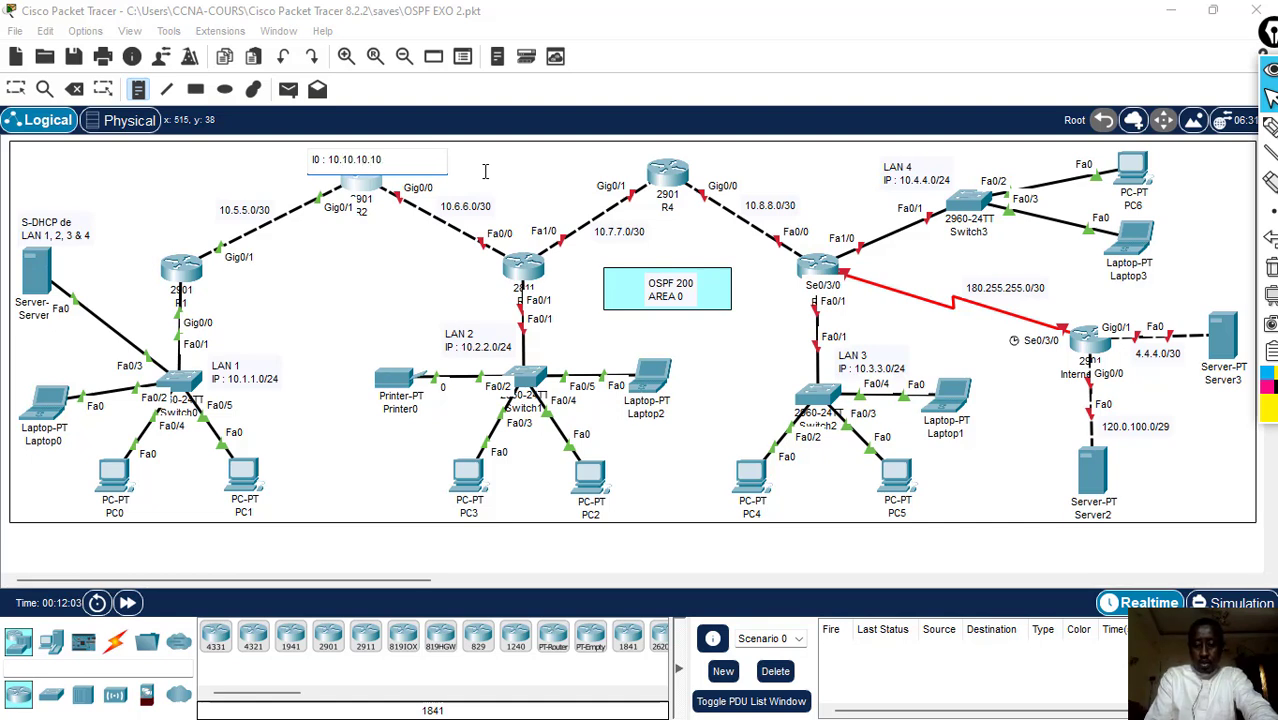
type("/32")
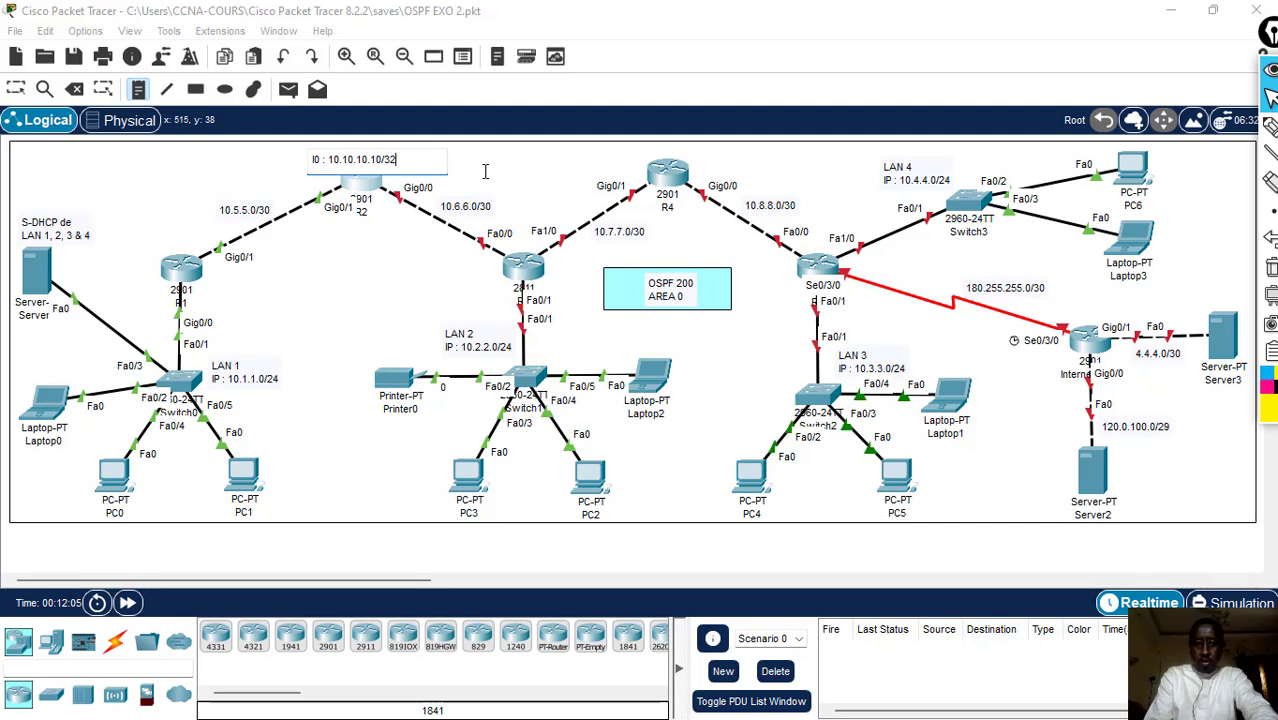
left_click(16, 89)
left_click_drag(370, 166, 374, 158)
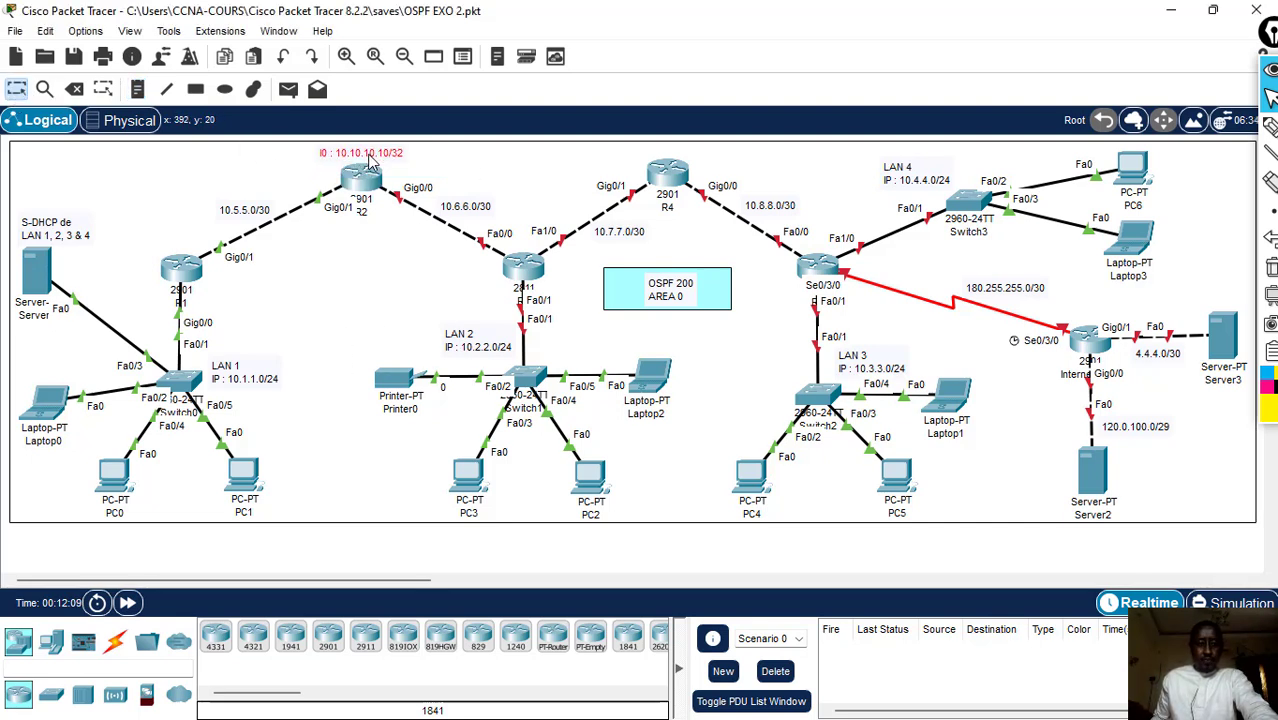
- Return to R2's command line and create its loopback interface with int l0
left_click(362, 190)
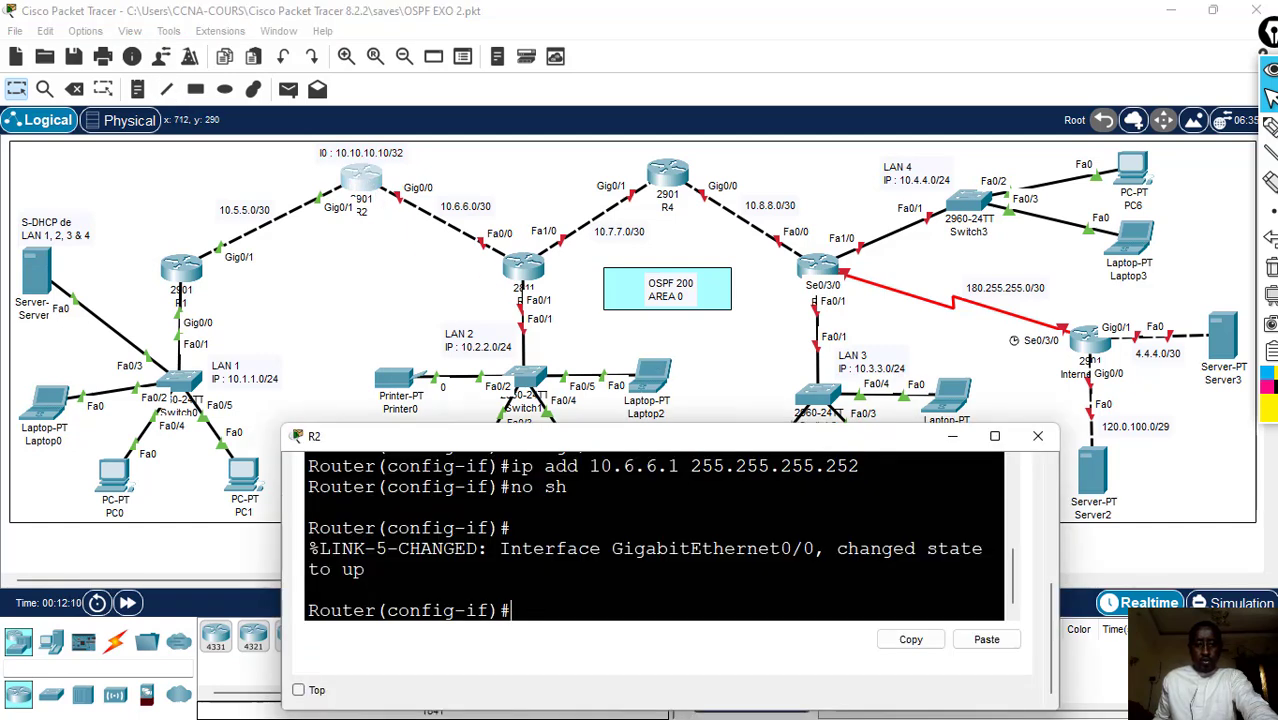
type("i")
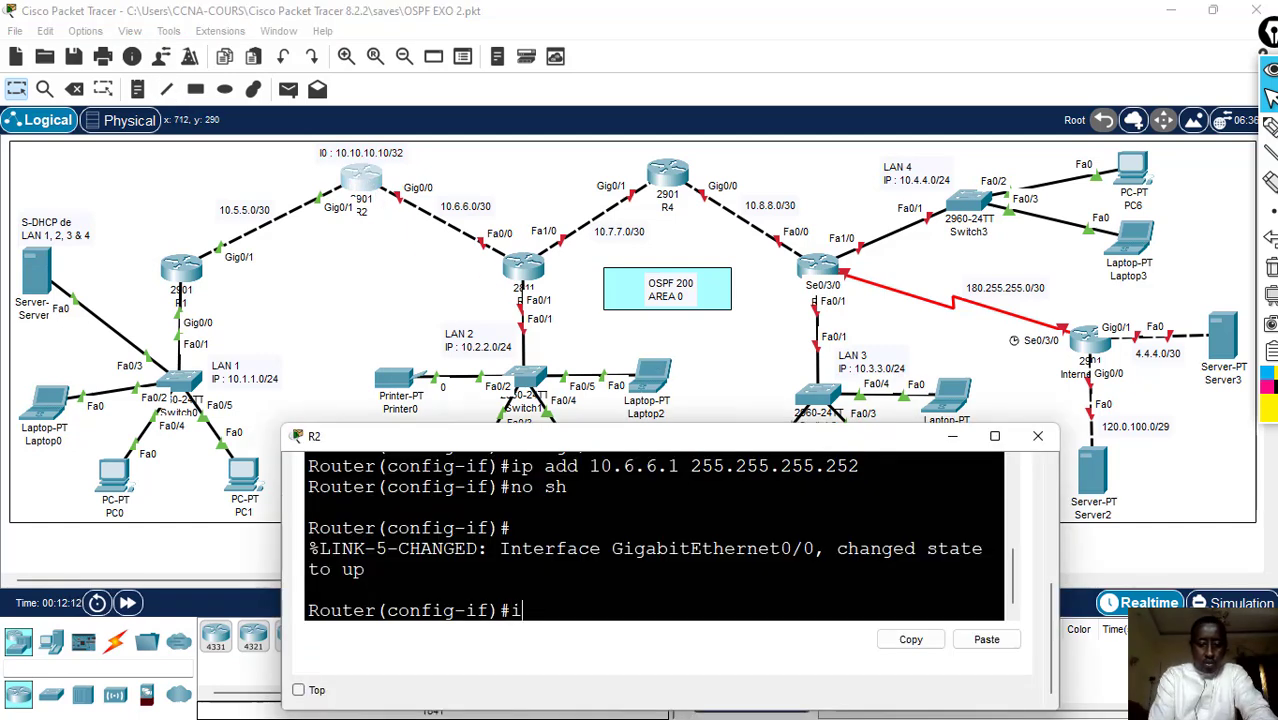
type("nt l0")
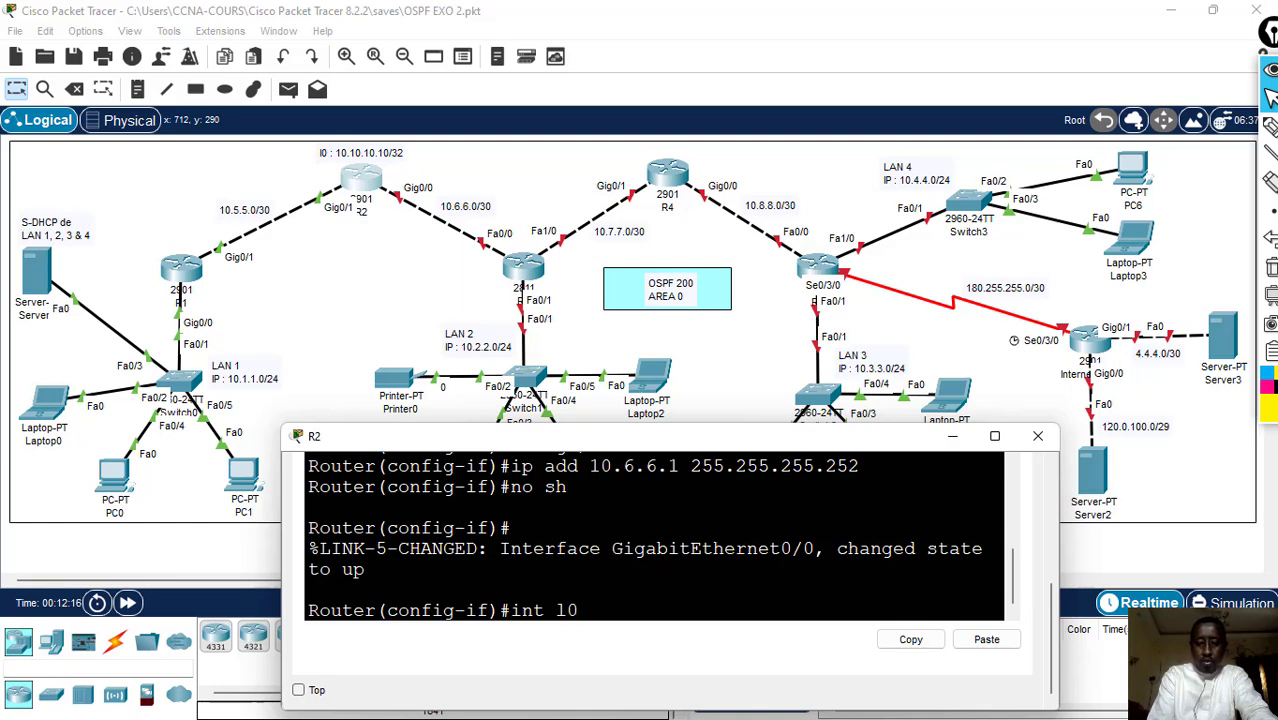
key("Return")
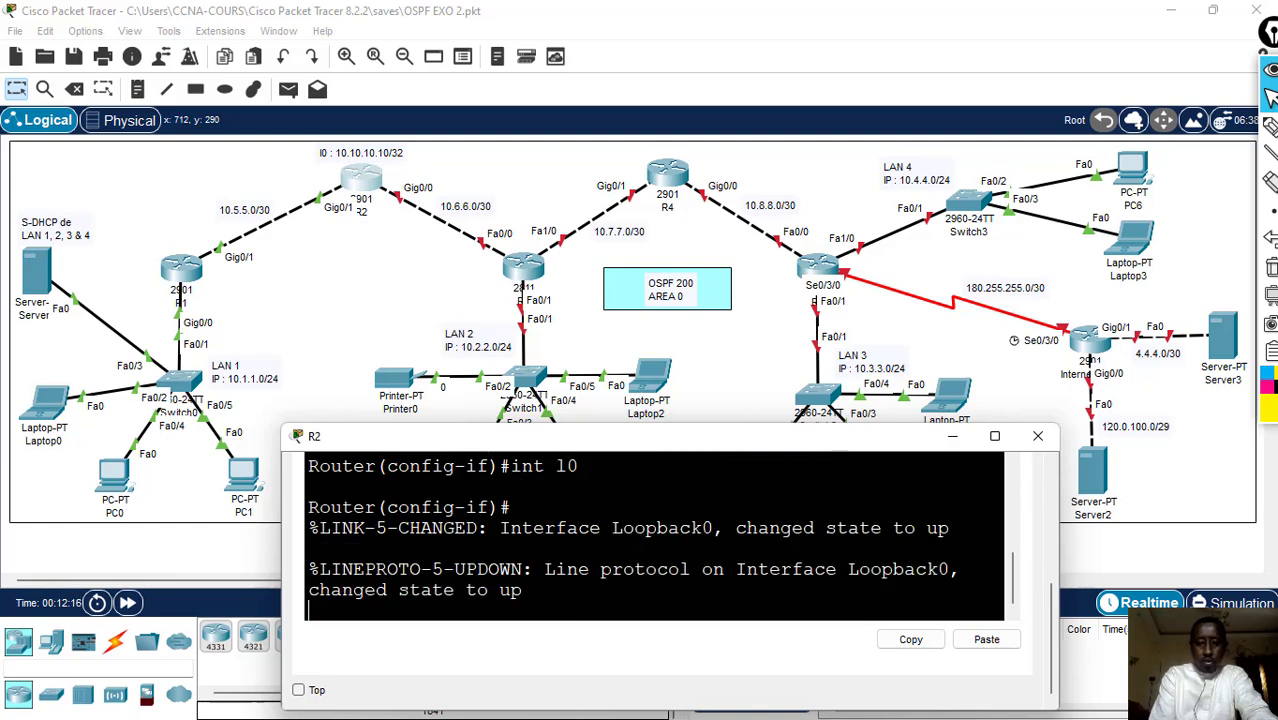
key("Return")
- Assign R2's loopback interface the address 10.10.10.10 with mask 255.255.255.255 using ip add
type("ip add ")
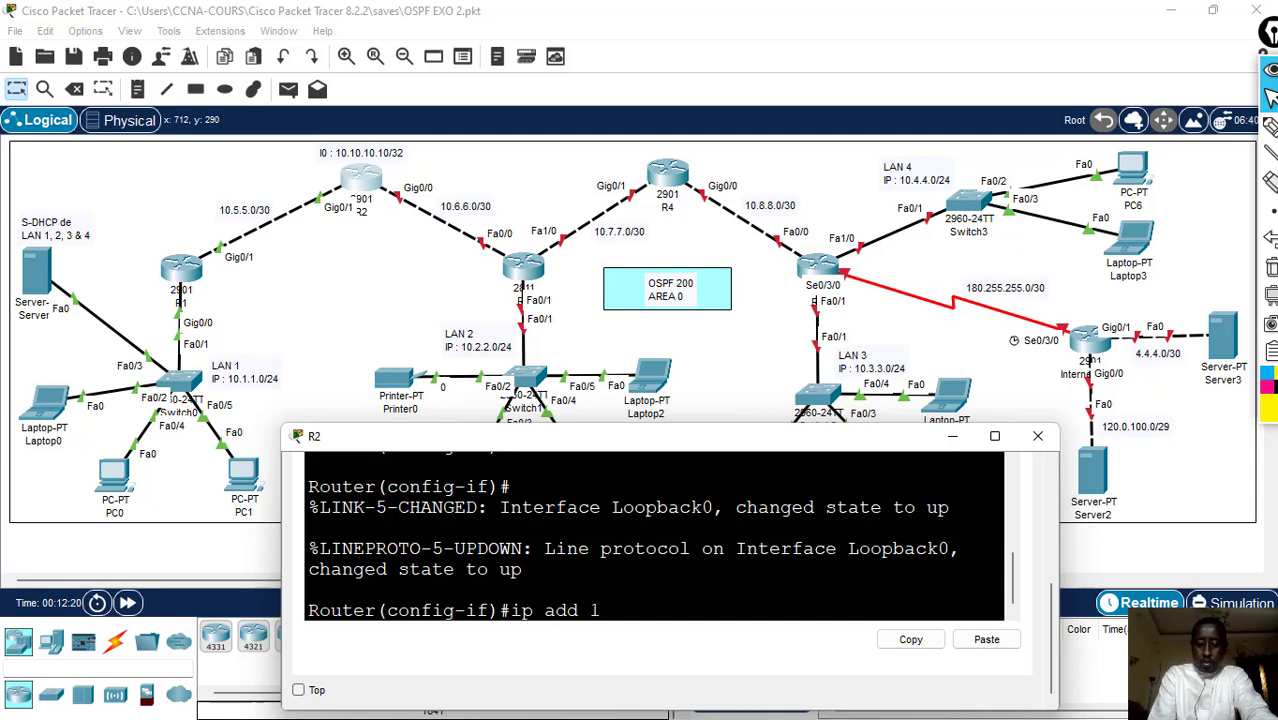
type("10.10.10.10")
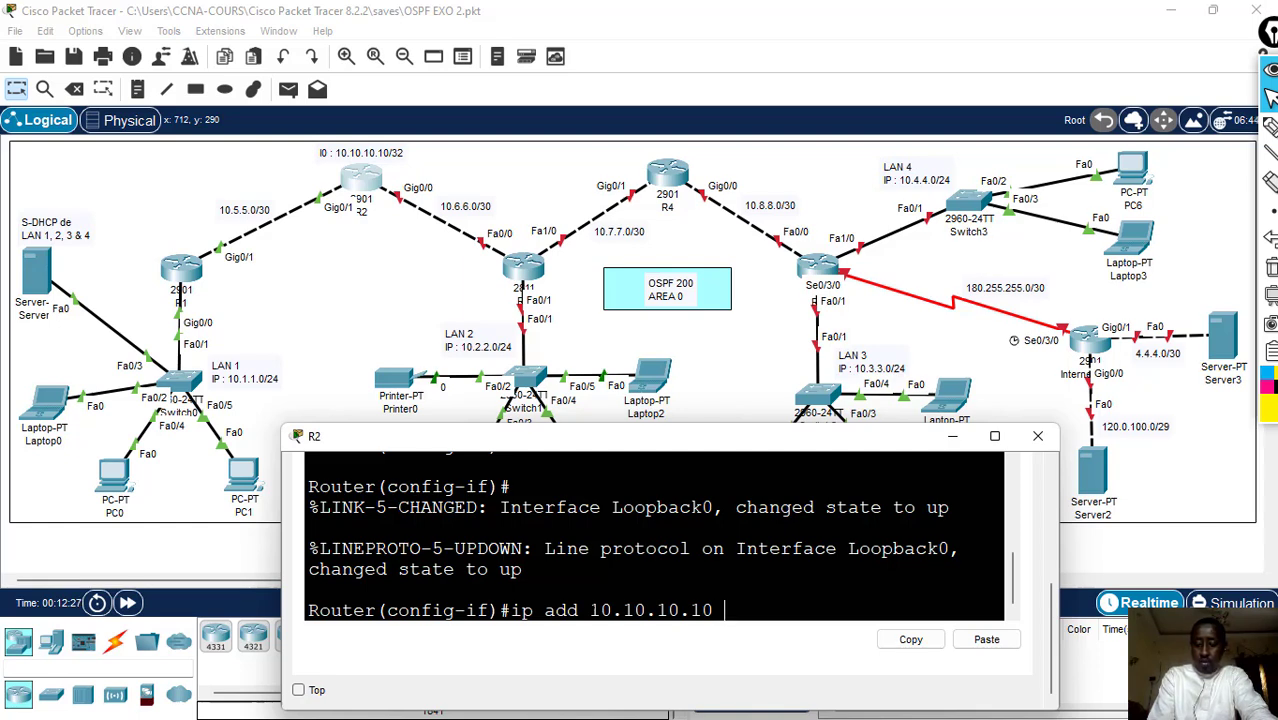
type(" 255.25")
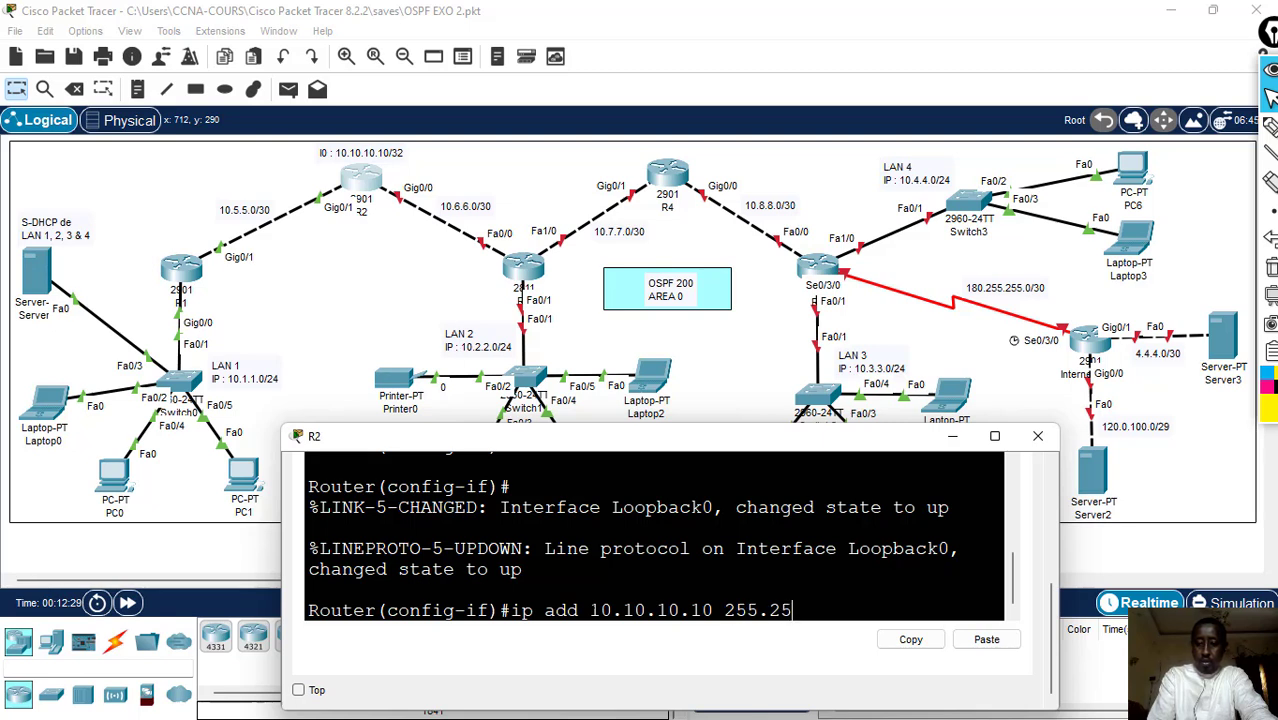
type("5.255.255.2")
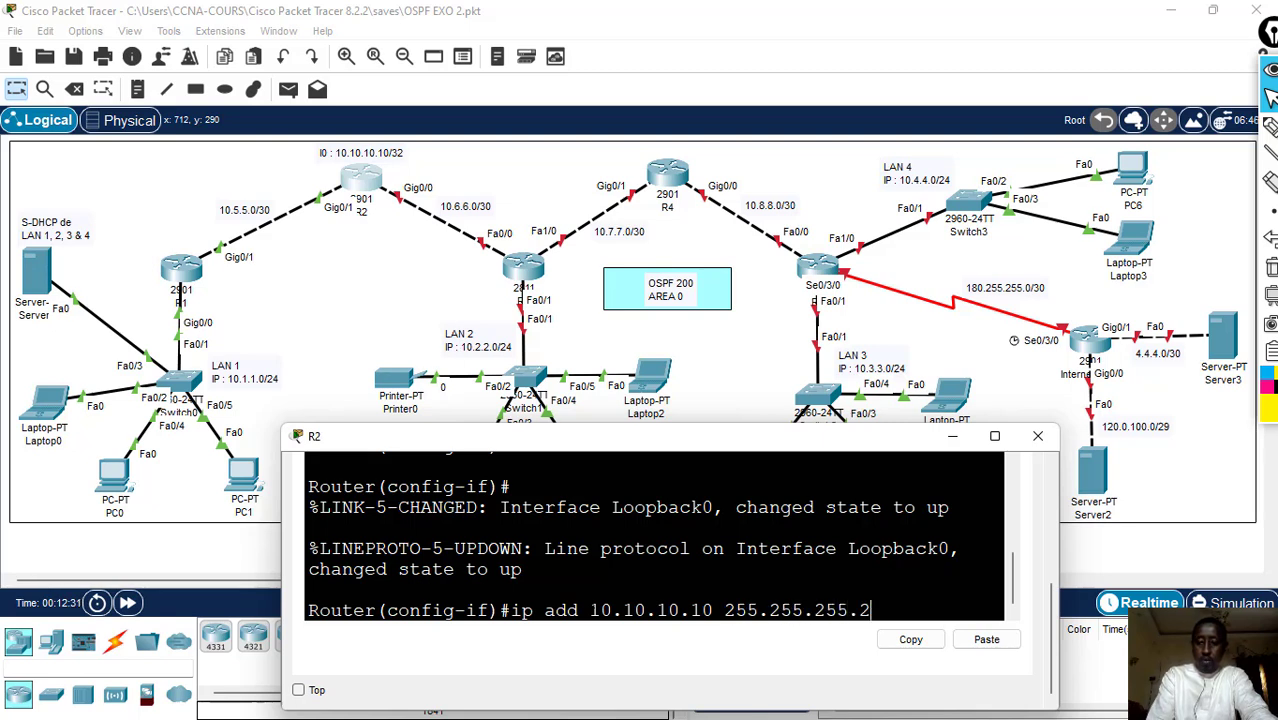
type(".")
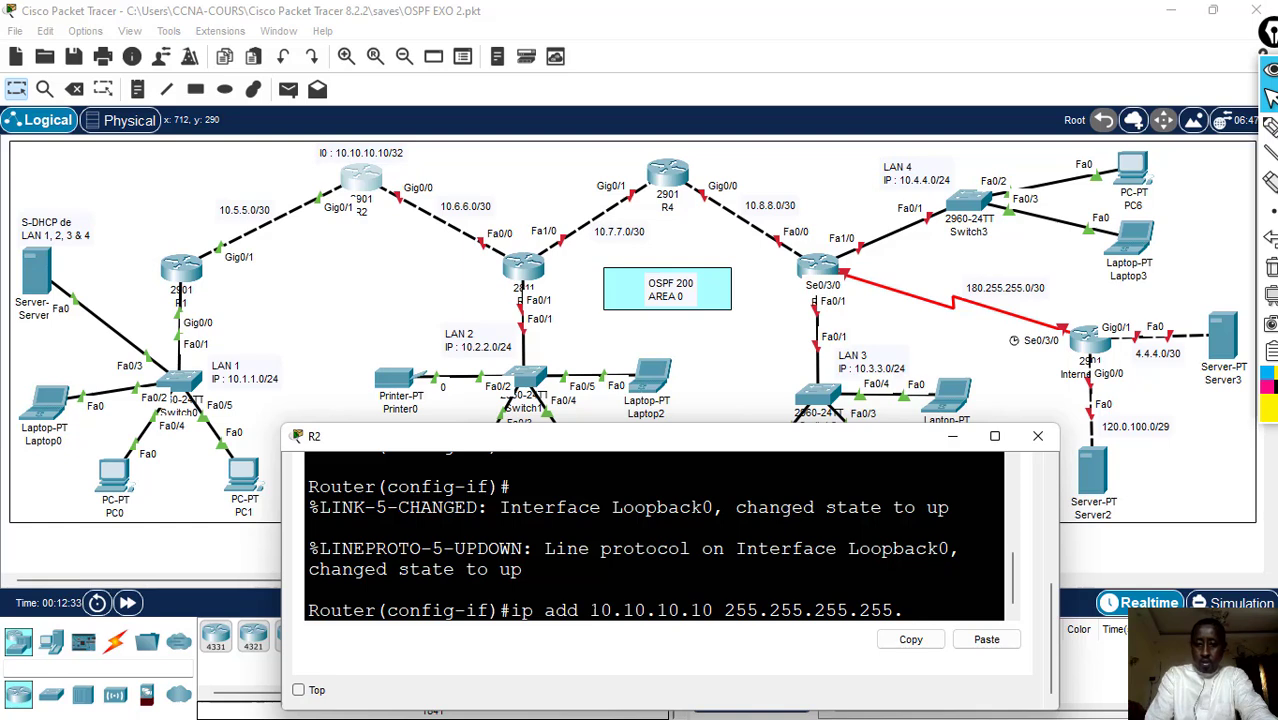
key("BackSpace")
key("Return")
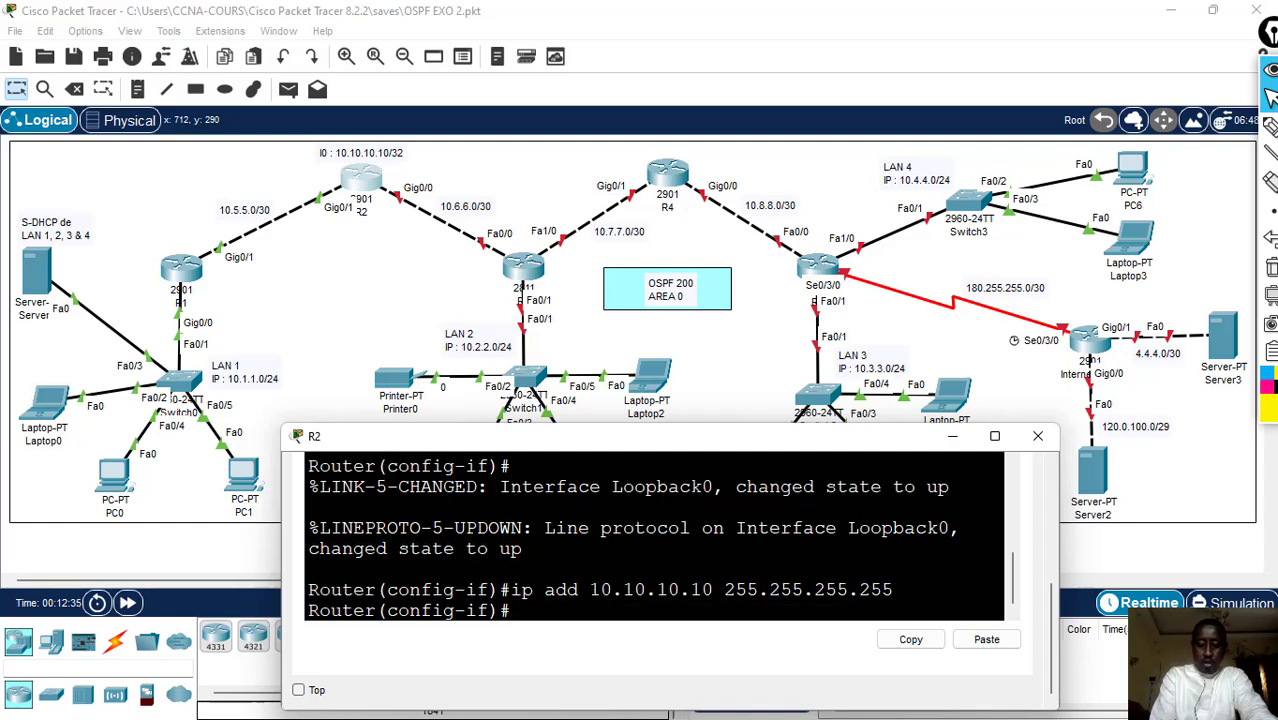
- Leave R2's configuration mode with end and save its configuration with wr
type("end")
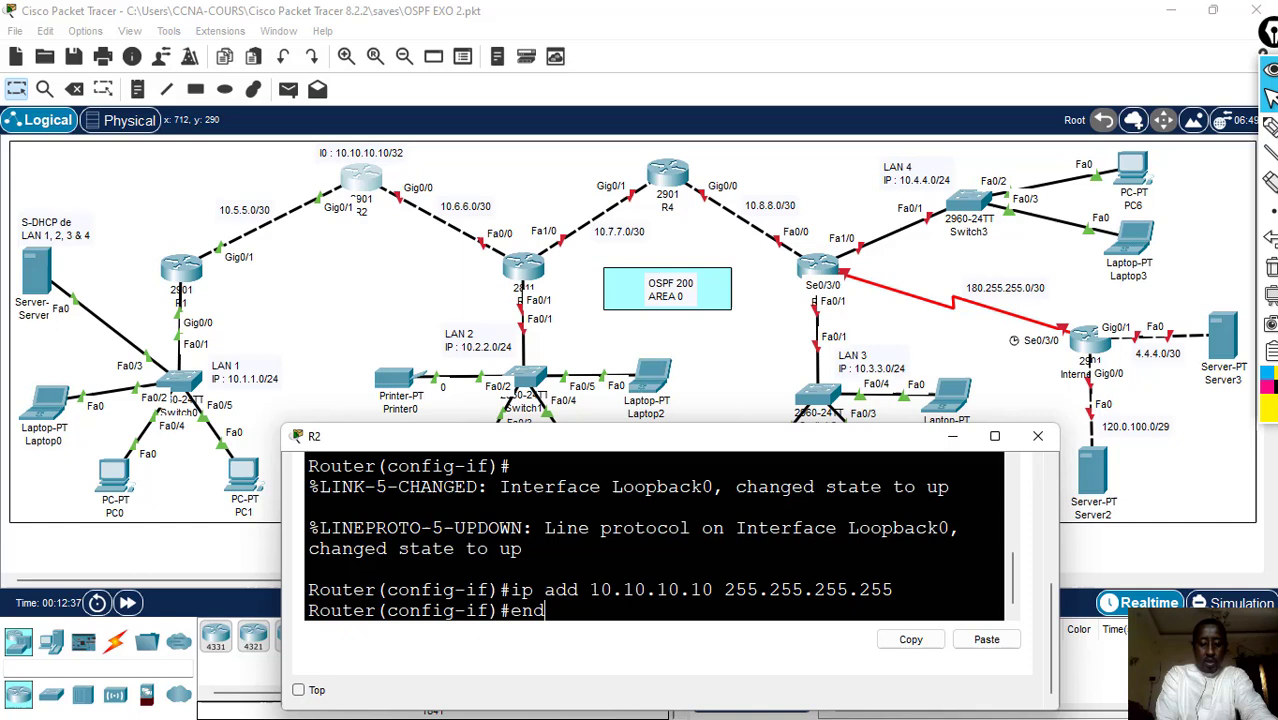
key("Return")
type("wr")
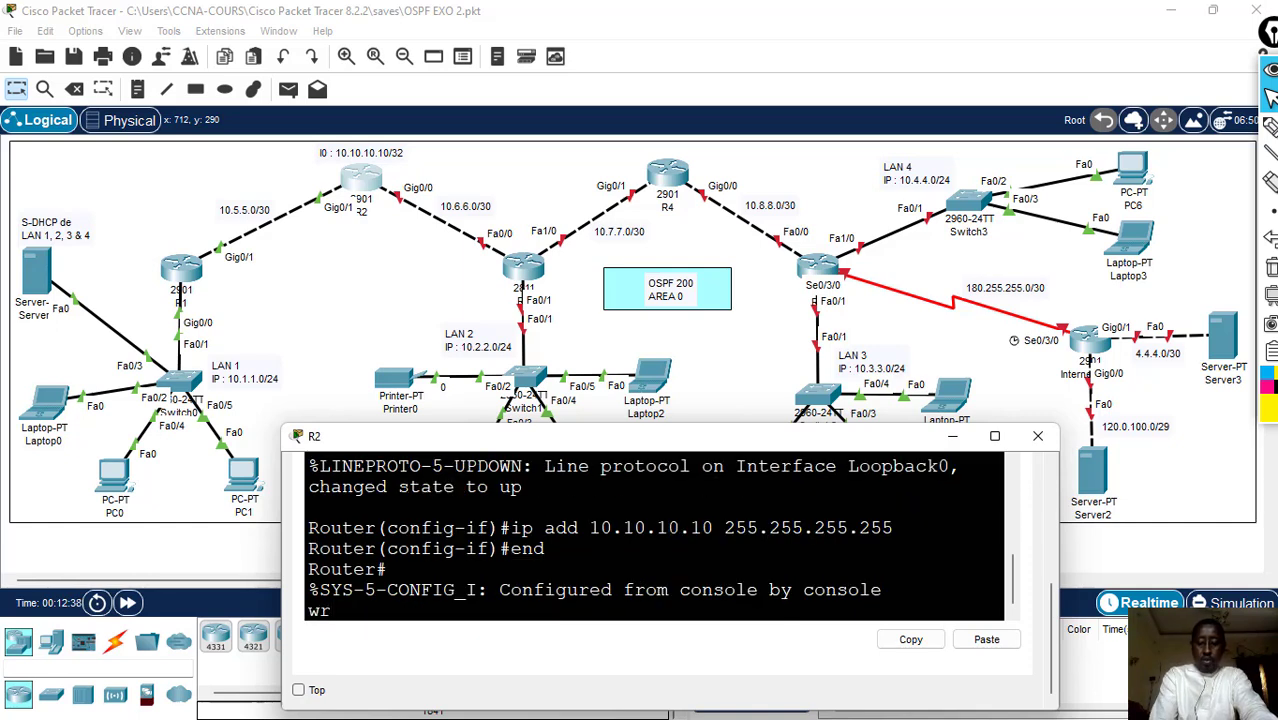
key("Return")
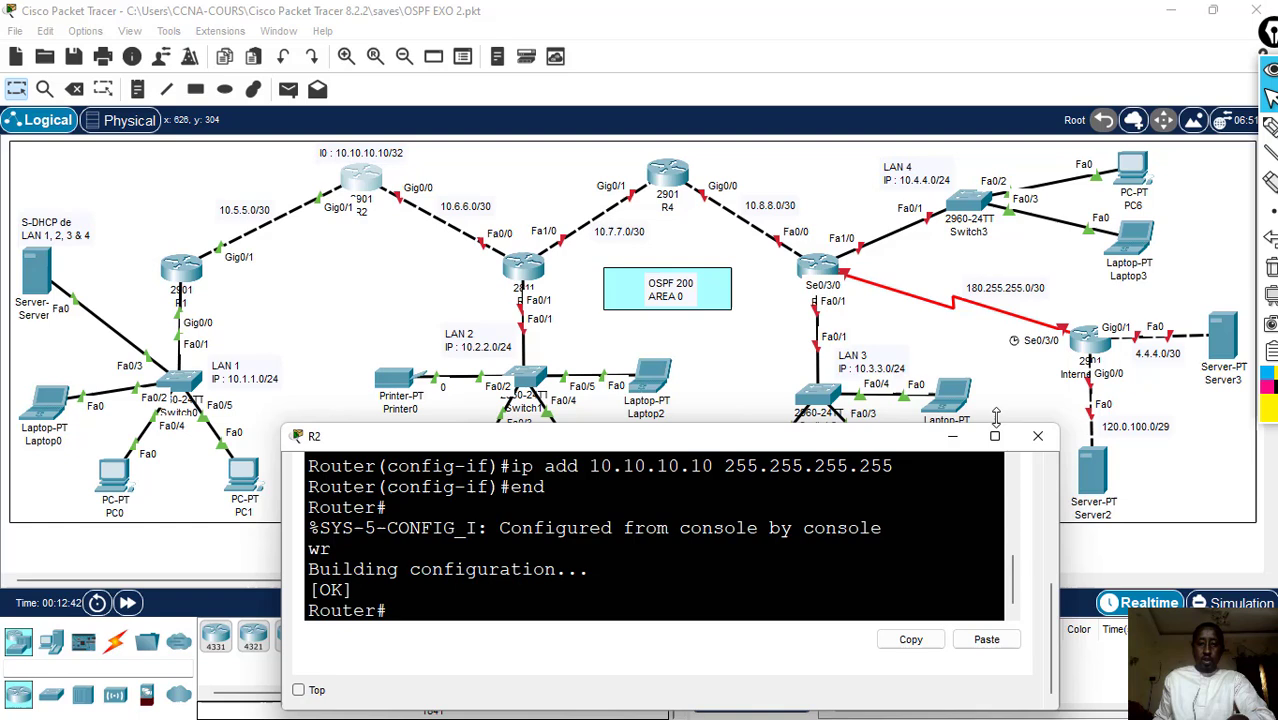
- Open router R3's command line, placing its window below the router so the topology stays readable
left_click(529, 274)
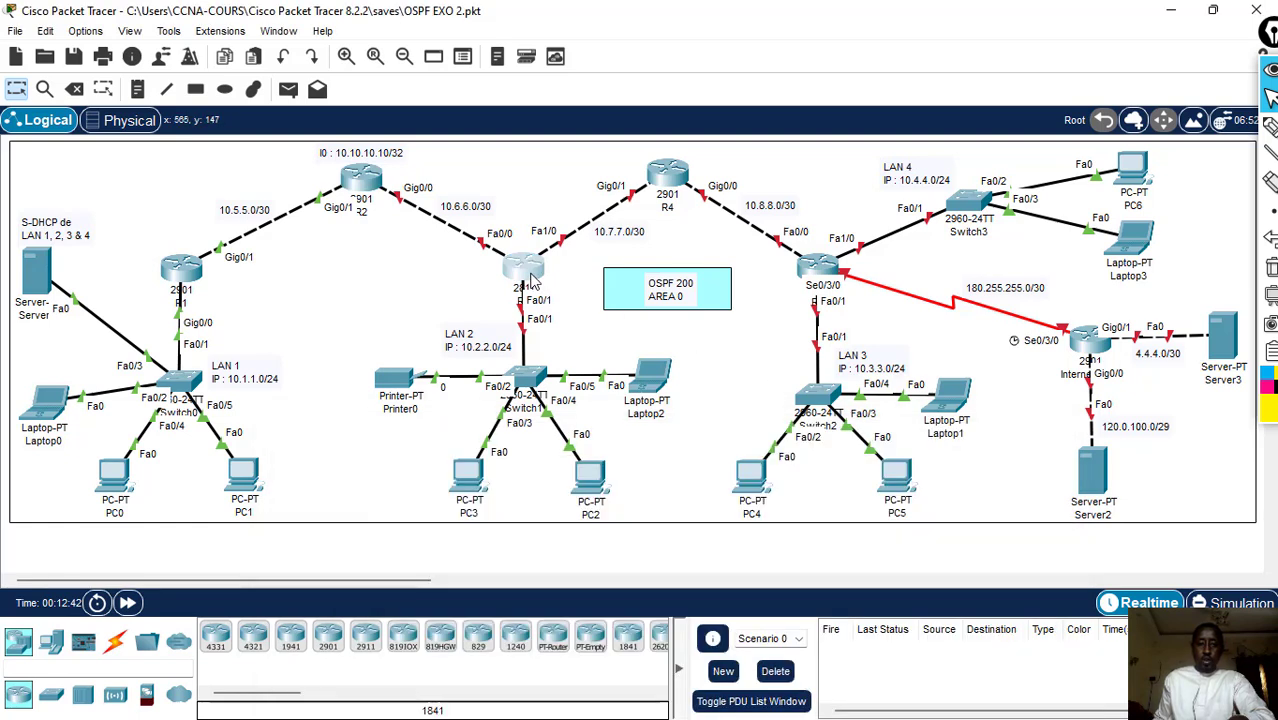
left_click(530, 276)
left_click_drag(603, 56, 603, 405)
left_click_drag(363, 485, 203, 455)
left_click_drag(754, 427, 771, 350)
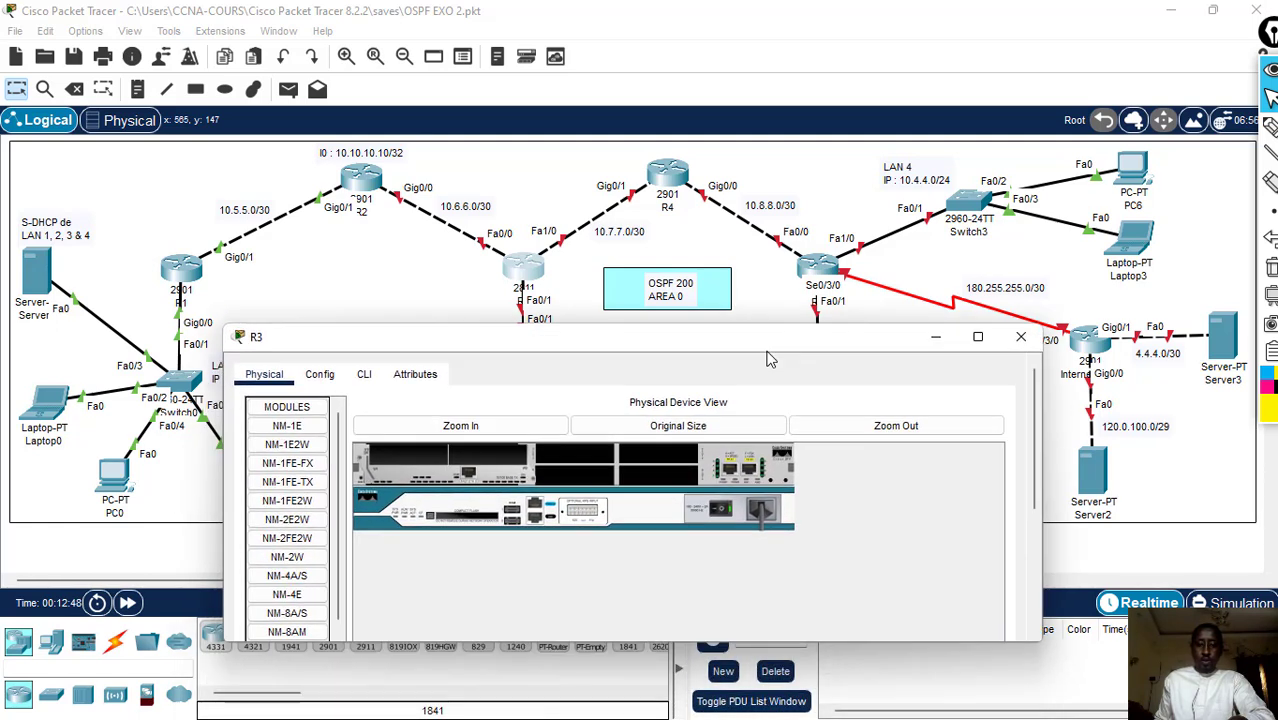
scroll(1031, 480, "down", 5)
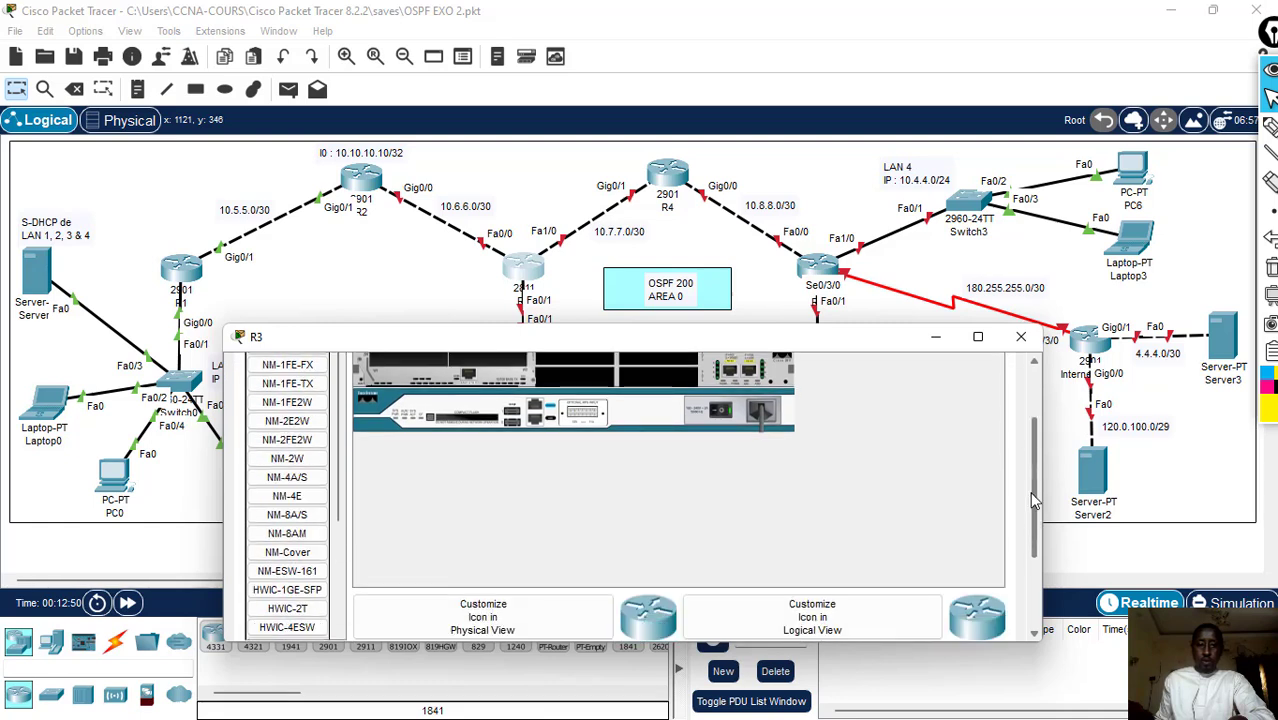
scroll(807, 430, "up", 5)
left_click(364, 374)
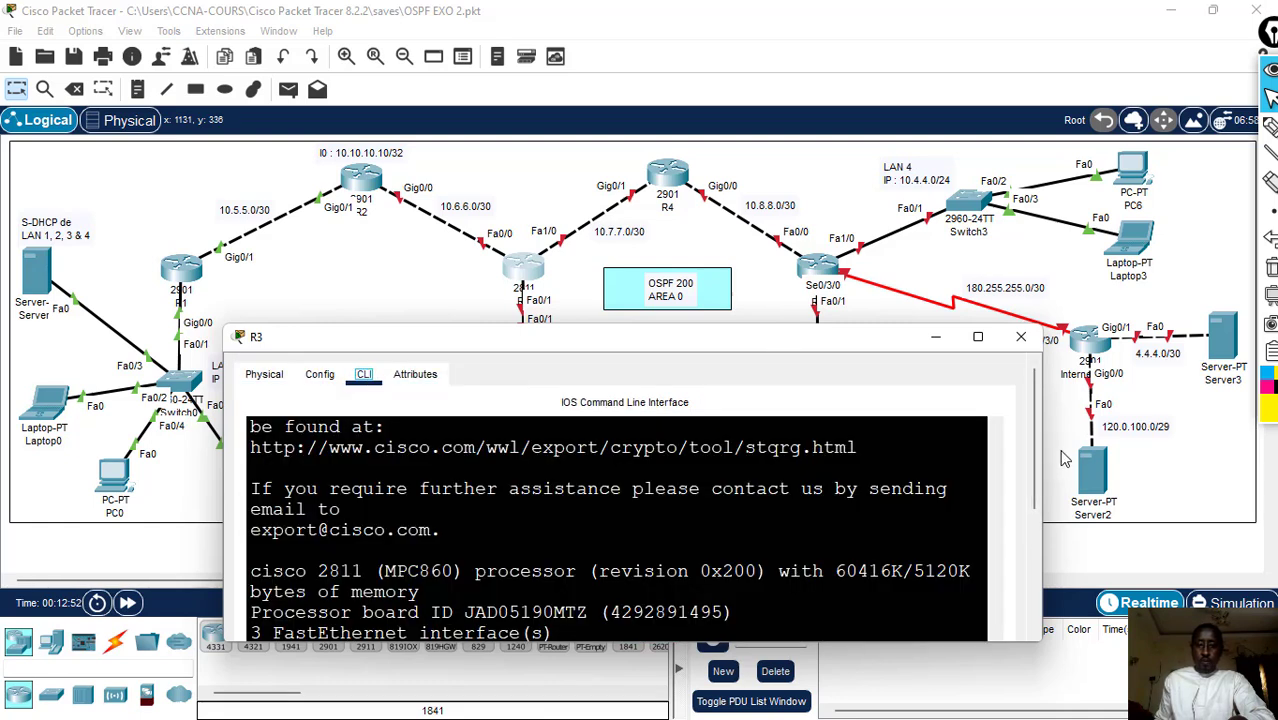
scroll(1034, 445, "down", 5)
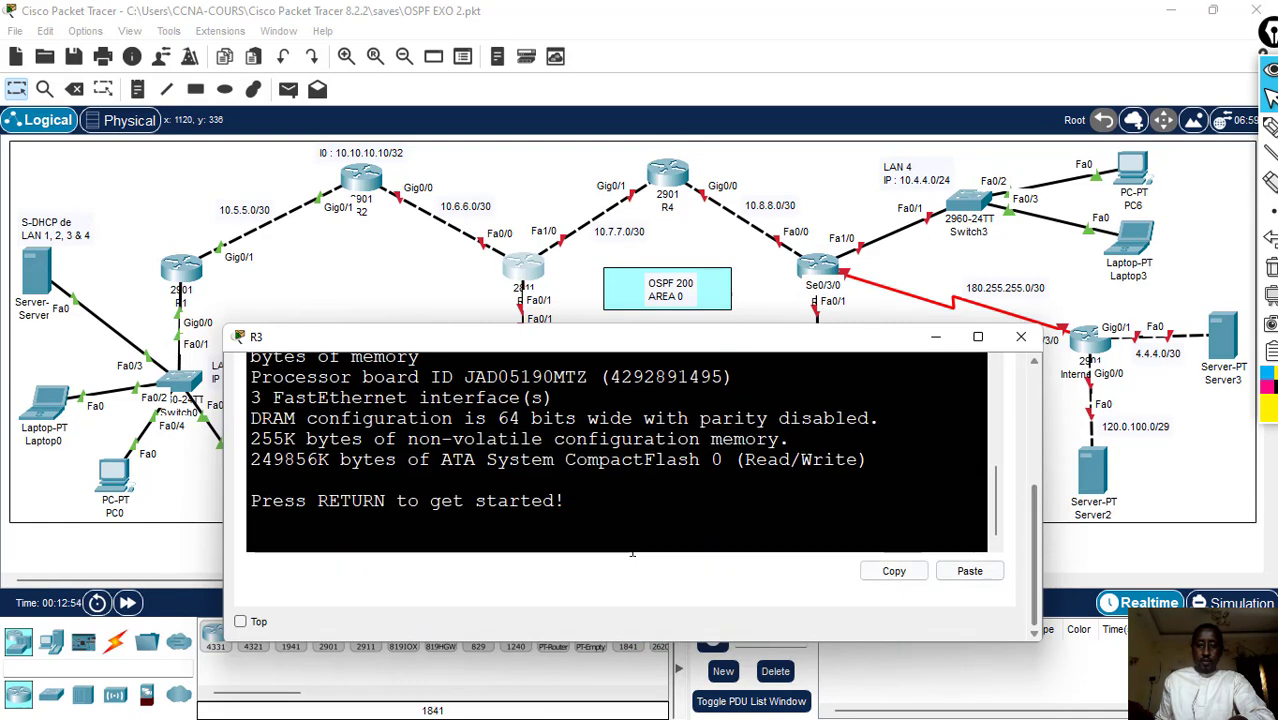
- Start R3's console session and enter global configuration mode with en and conf t
key("Return")
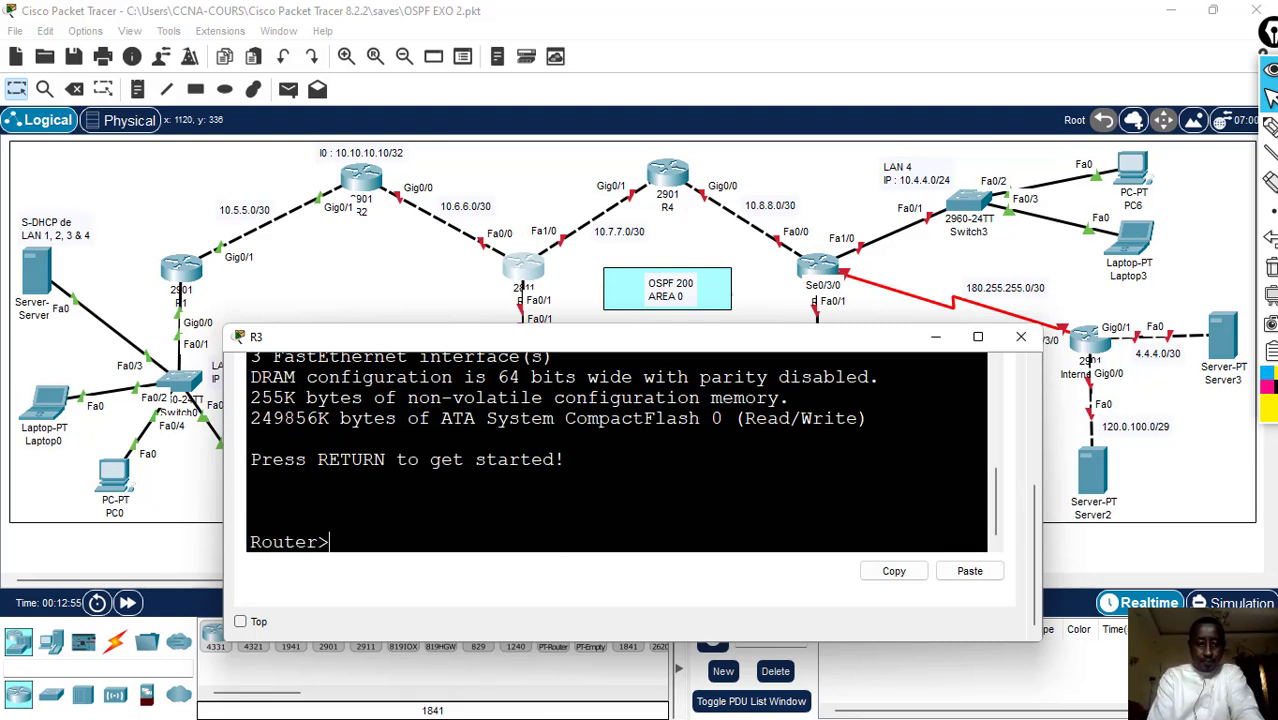
type("en")
key("Return")
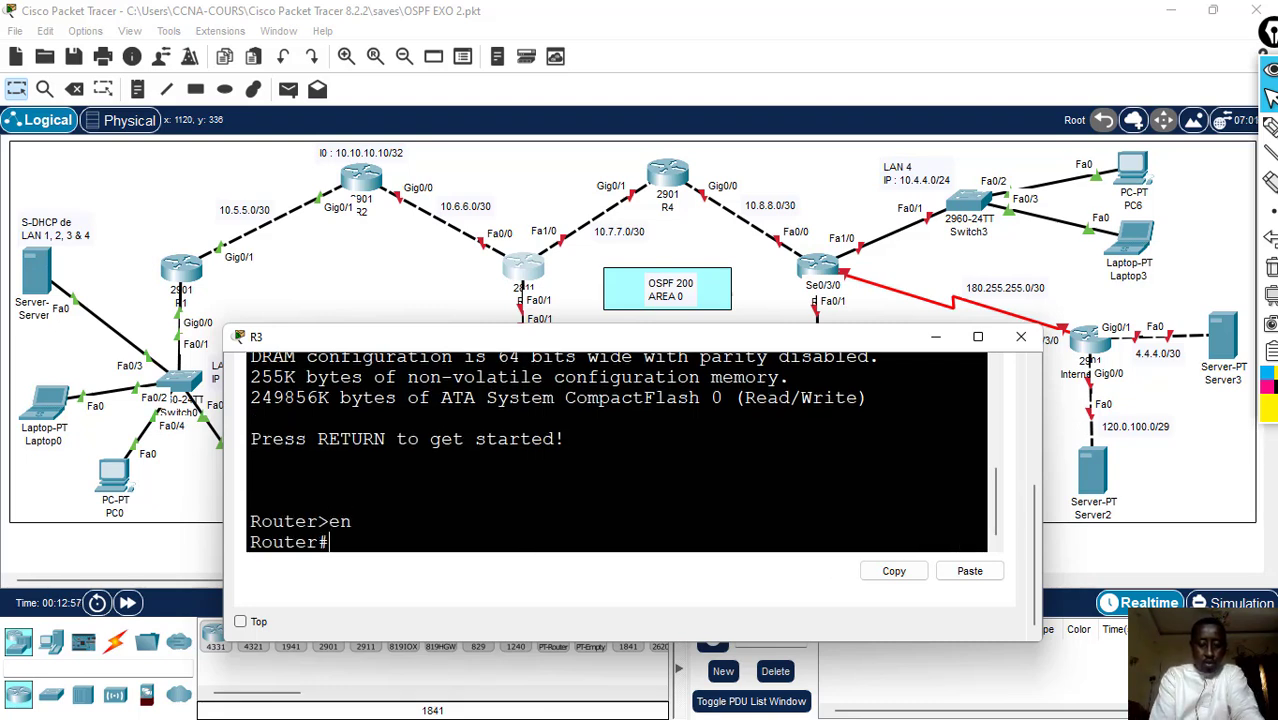
type("conf t")
key("Return")
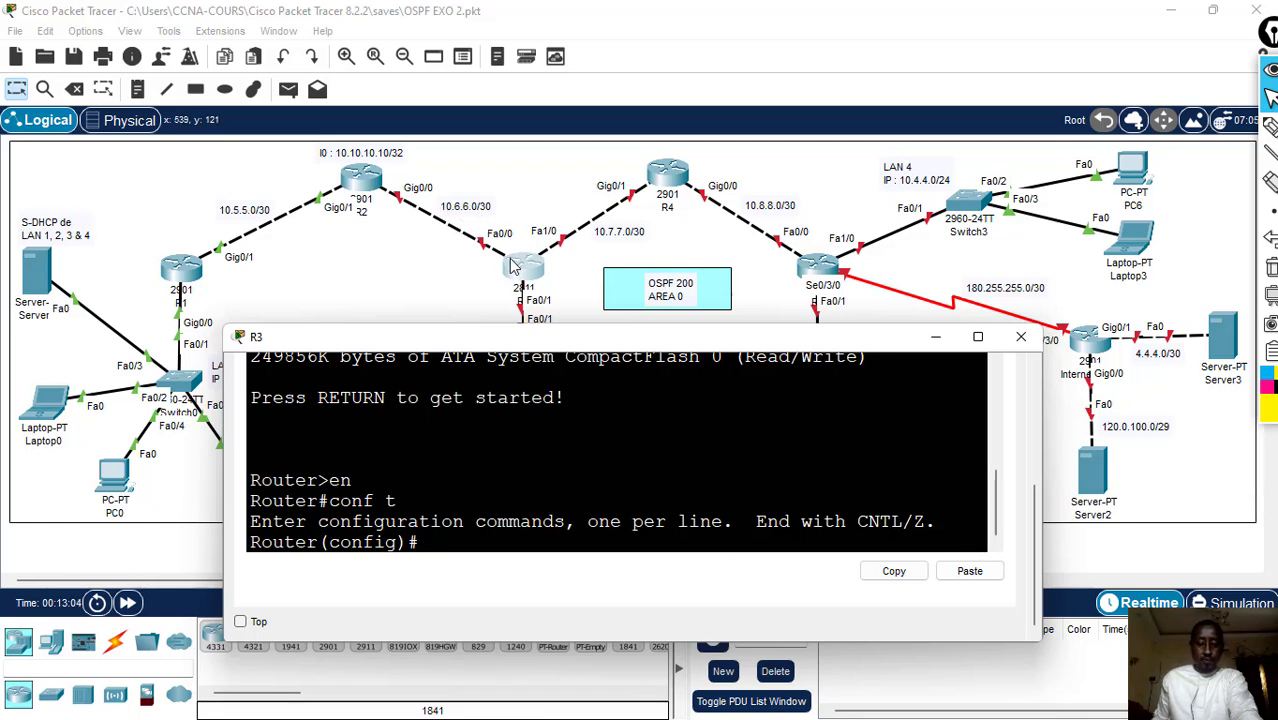
- Assign R3's f0/0 interface the address 10.6.6.2 with mask 255.255.255.252 using int f0/0 and ip add
type("int")
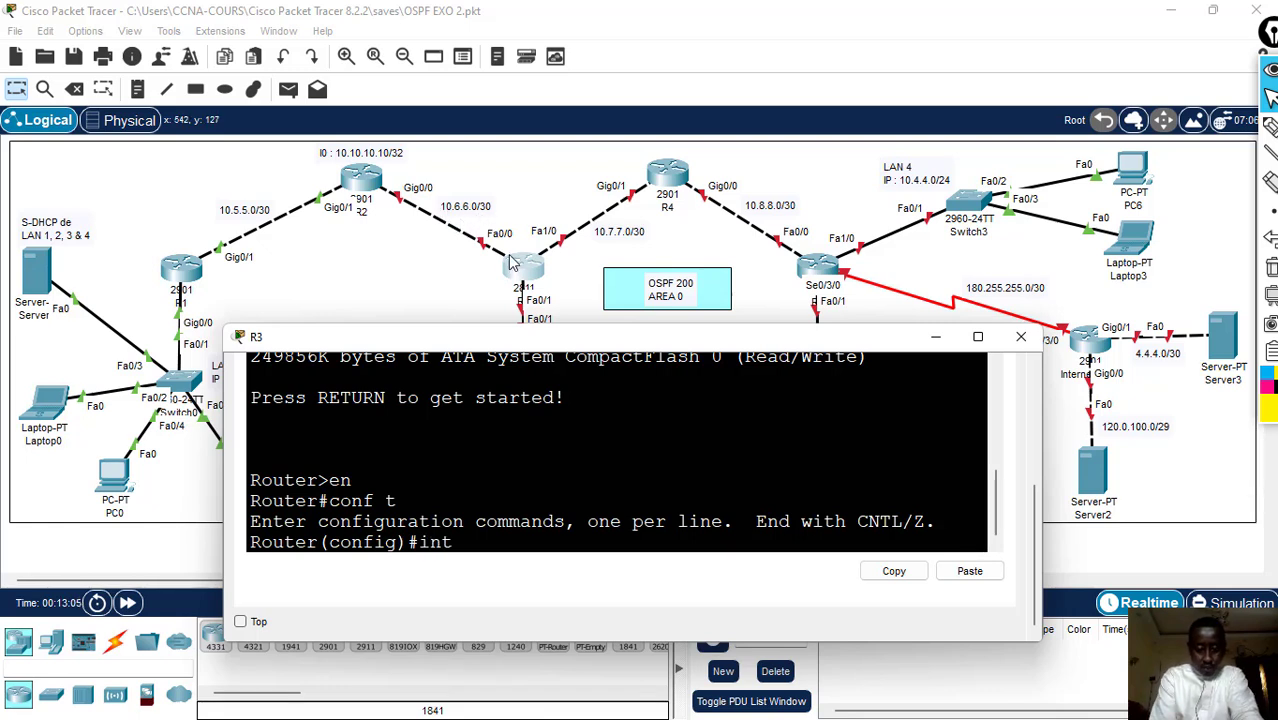
type(" f0/0")
key("Return")
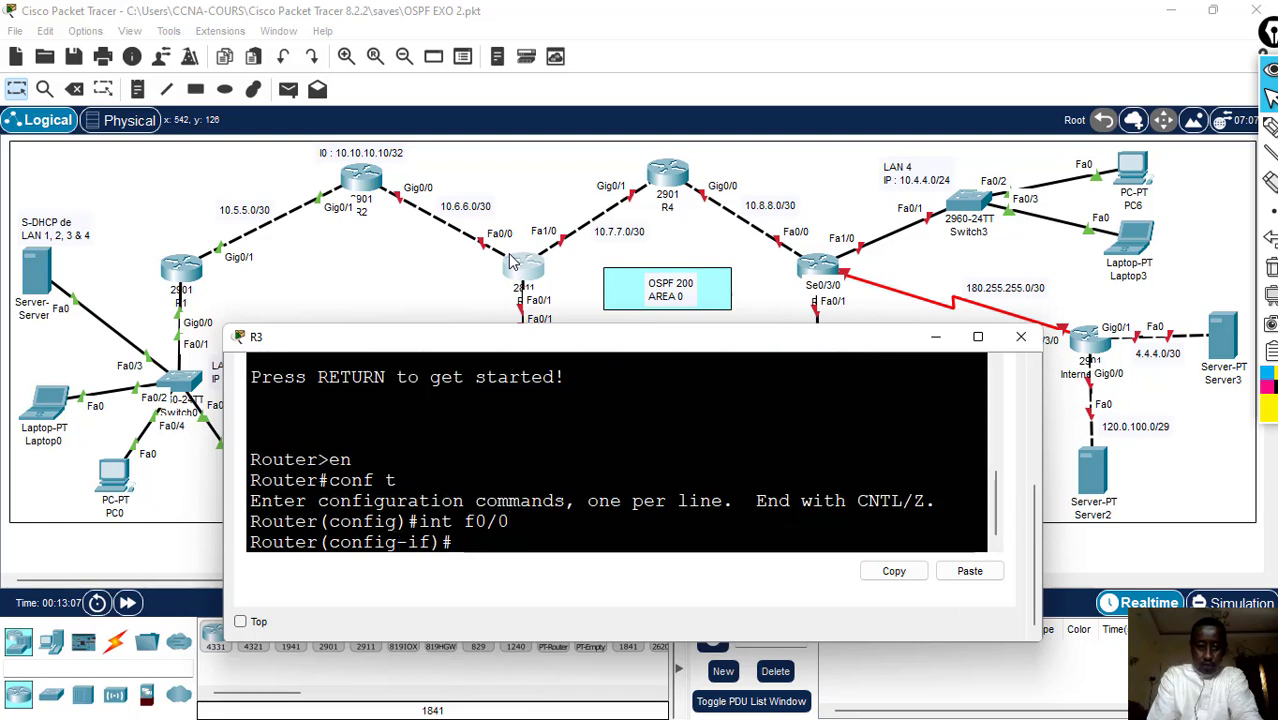
type("ip a")
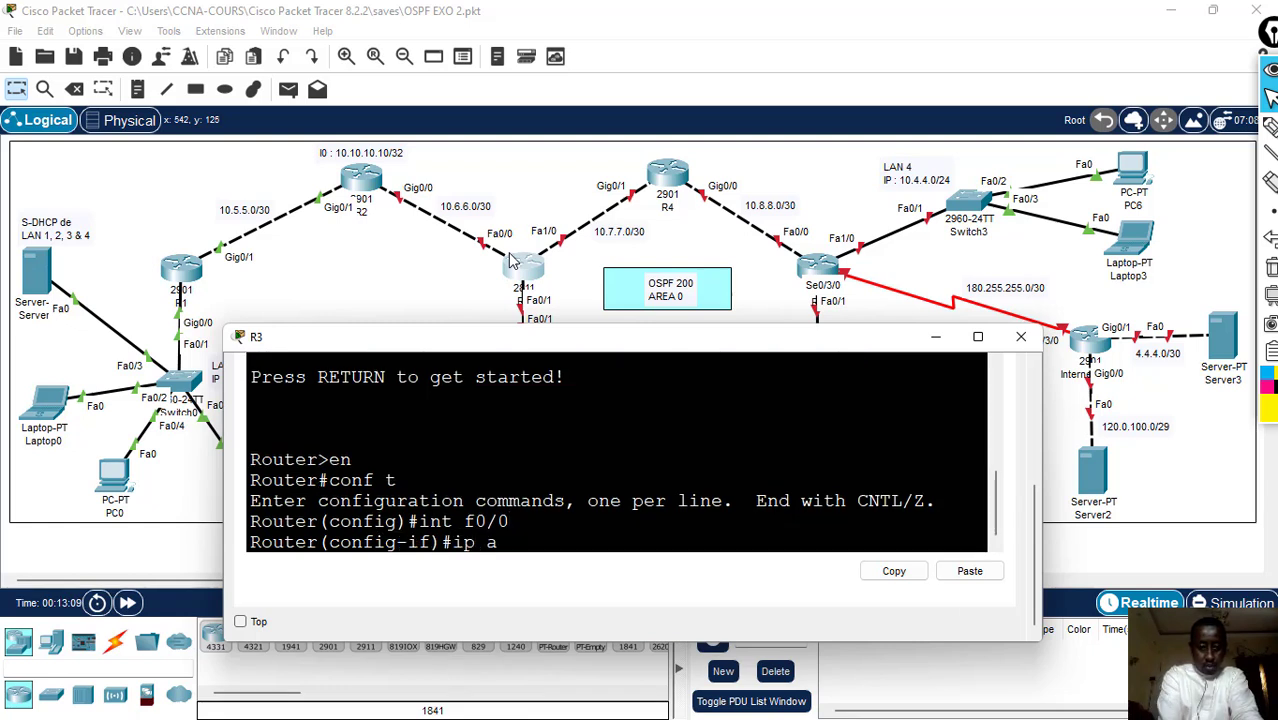
type("dd ")
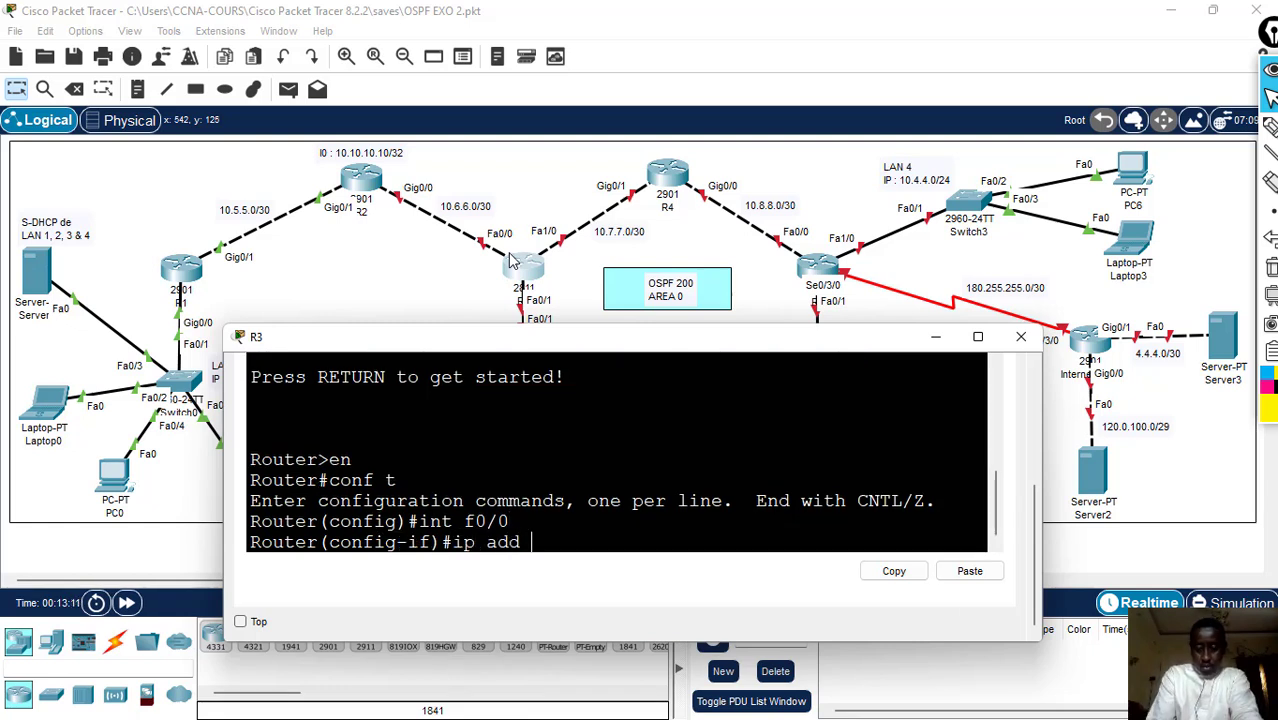
type("10.6.")
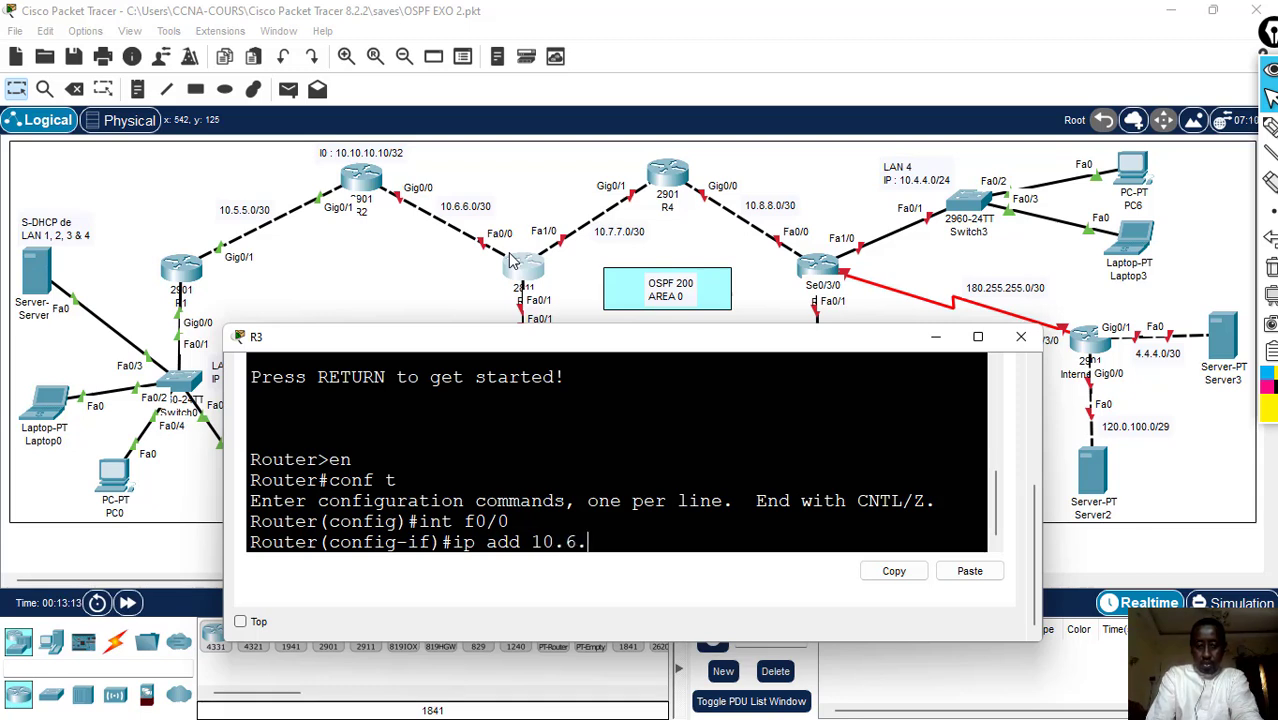
type("6.2")
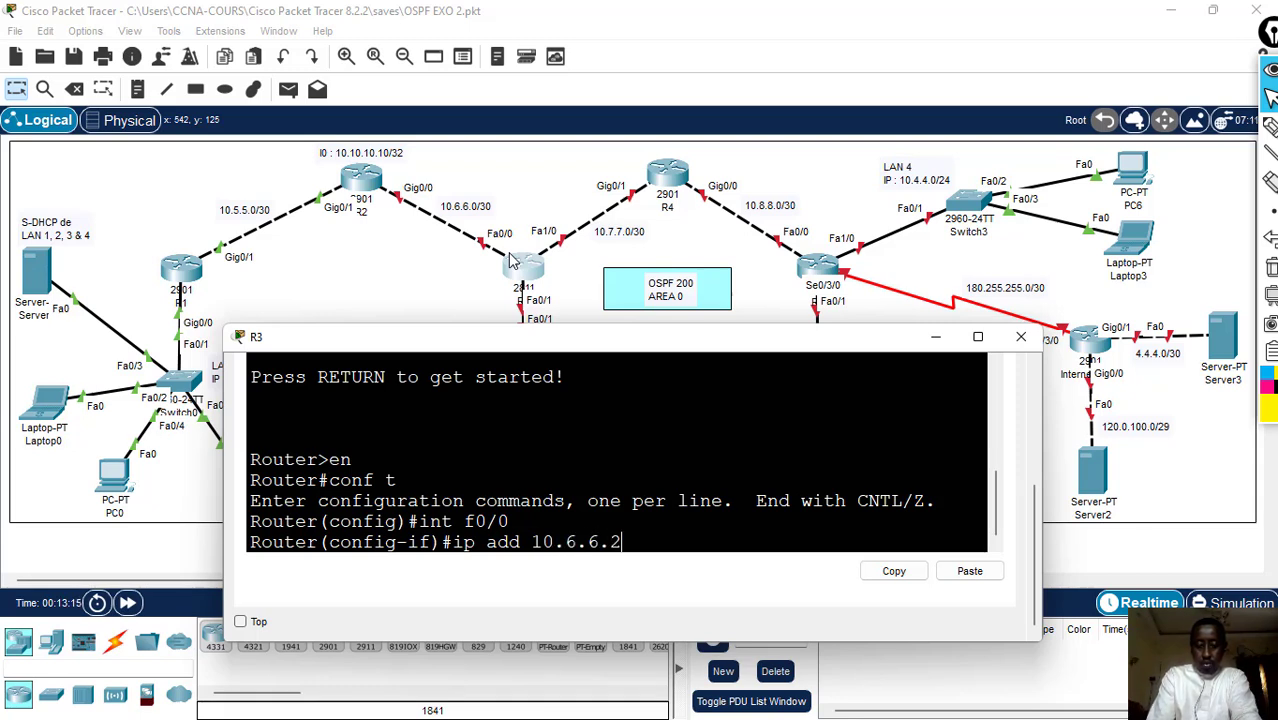
type(" 255.2")
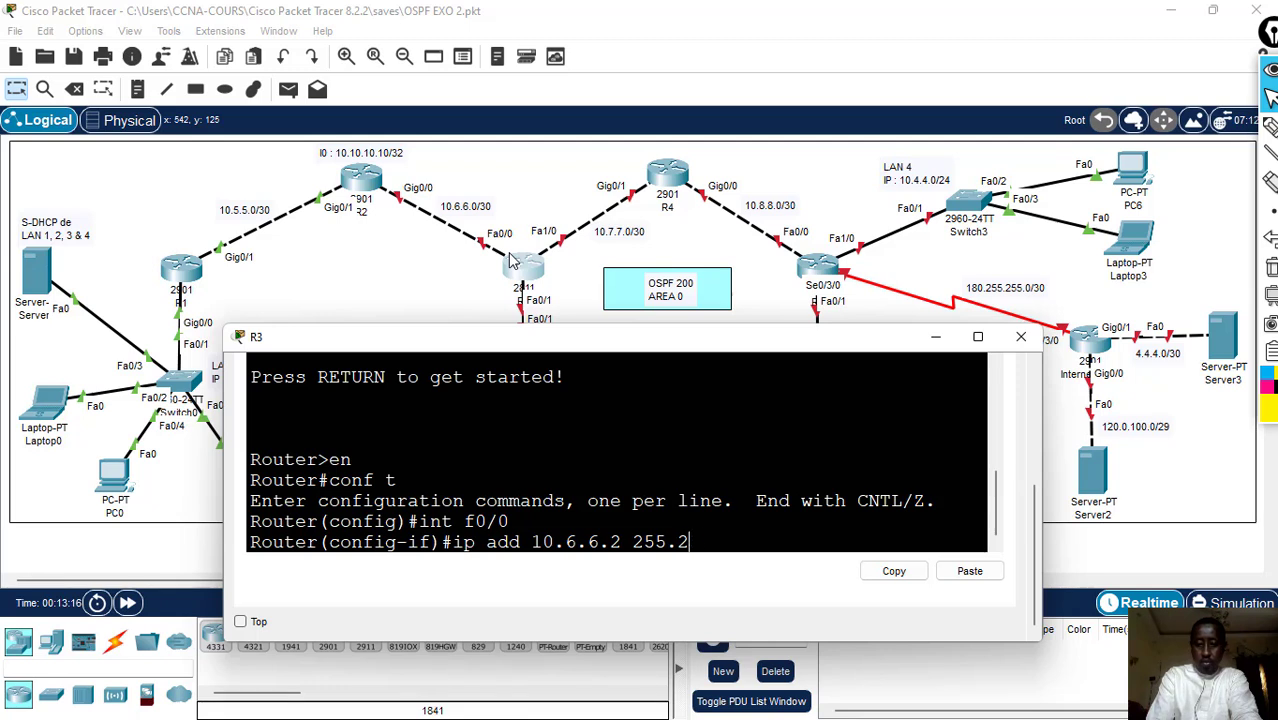
type("55.255.")
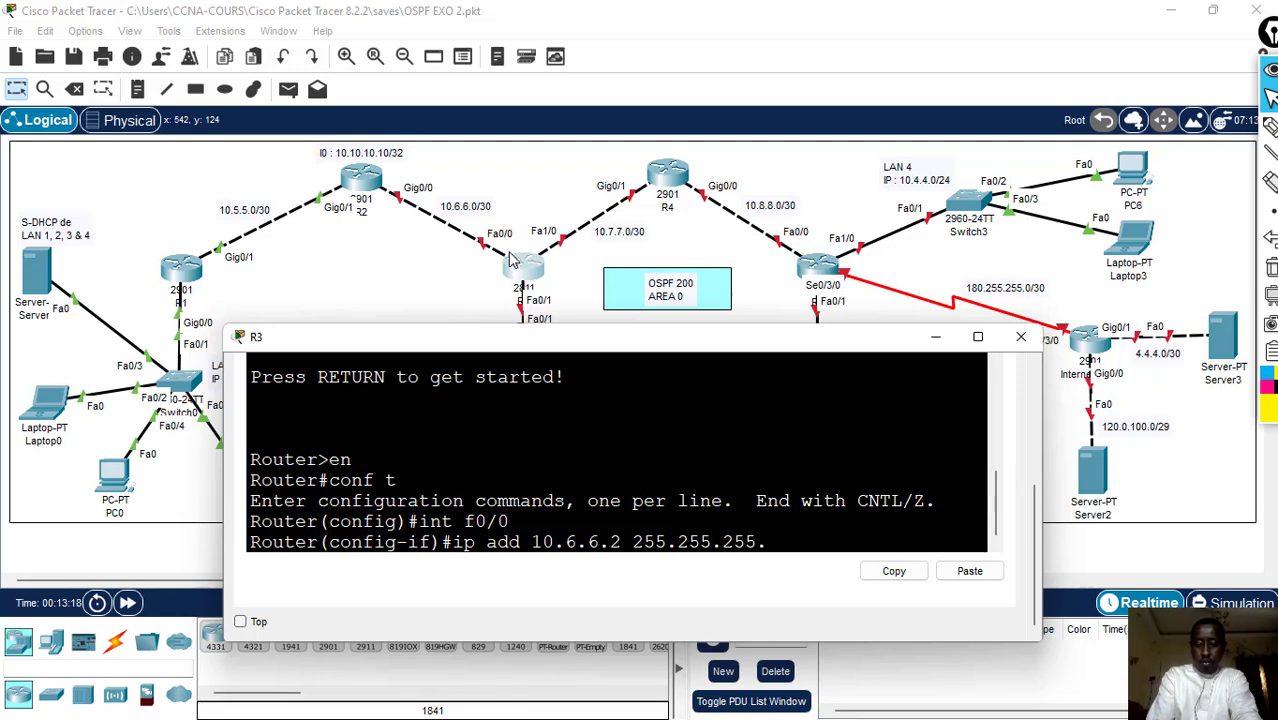
type("252")
key("Return")
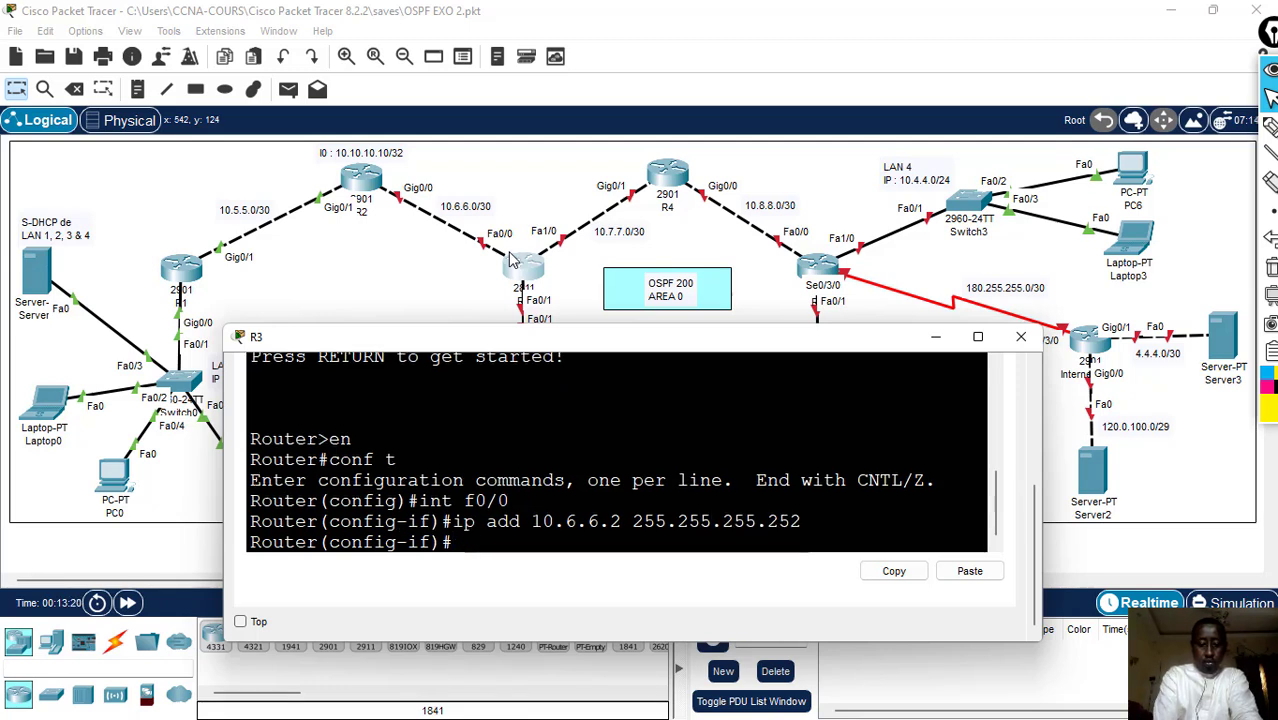
- Enable R3's f0/0 interface with no sh
type("no sh")
key("Return")
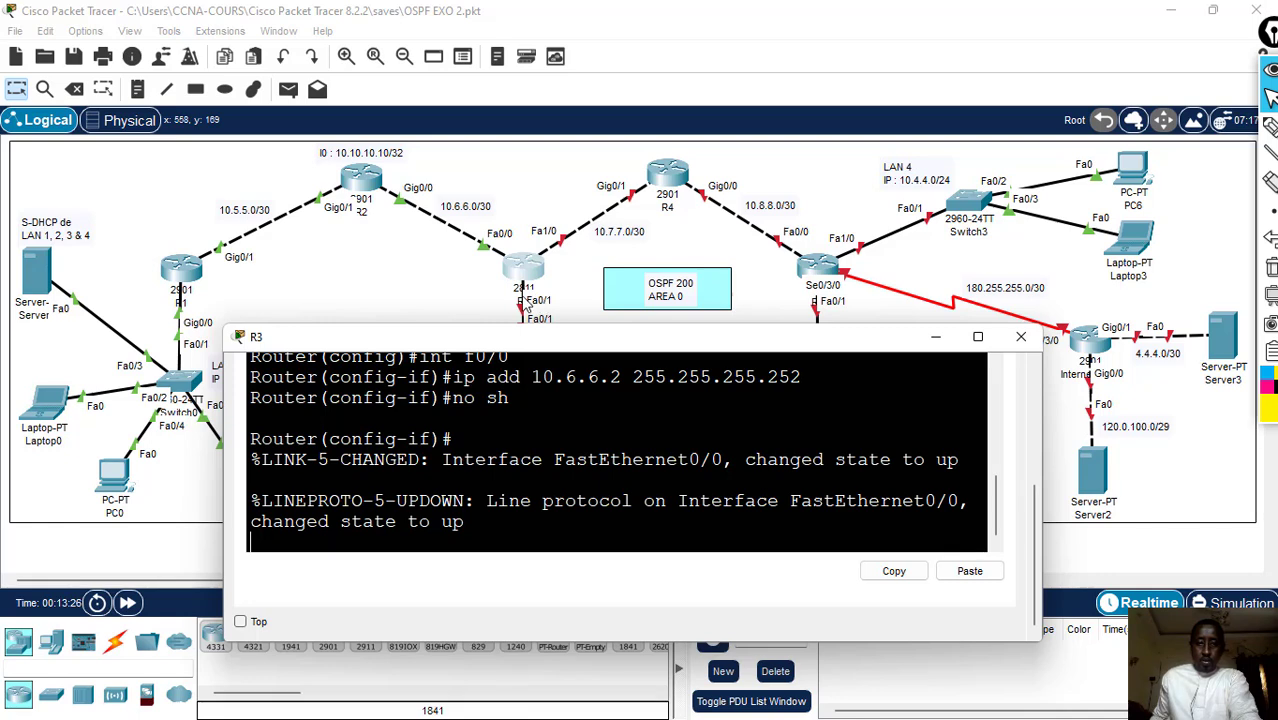
- Assign R3's f0/1 interface the LAN 2 address 10.2.2.1 with mask 255.255.255.0, and enable it with no sh
left_click_drag(562, 340, 564, 400)
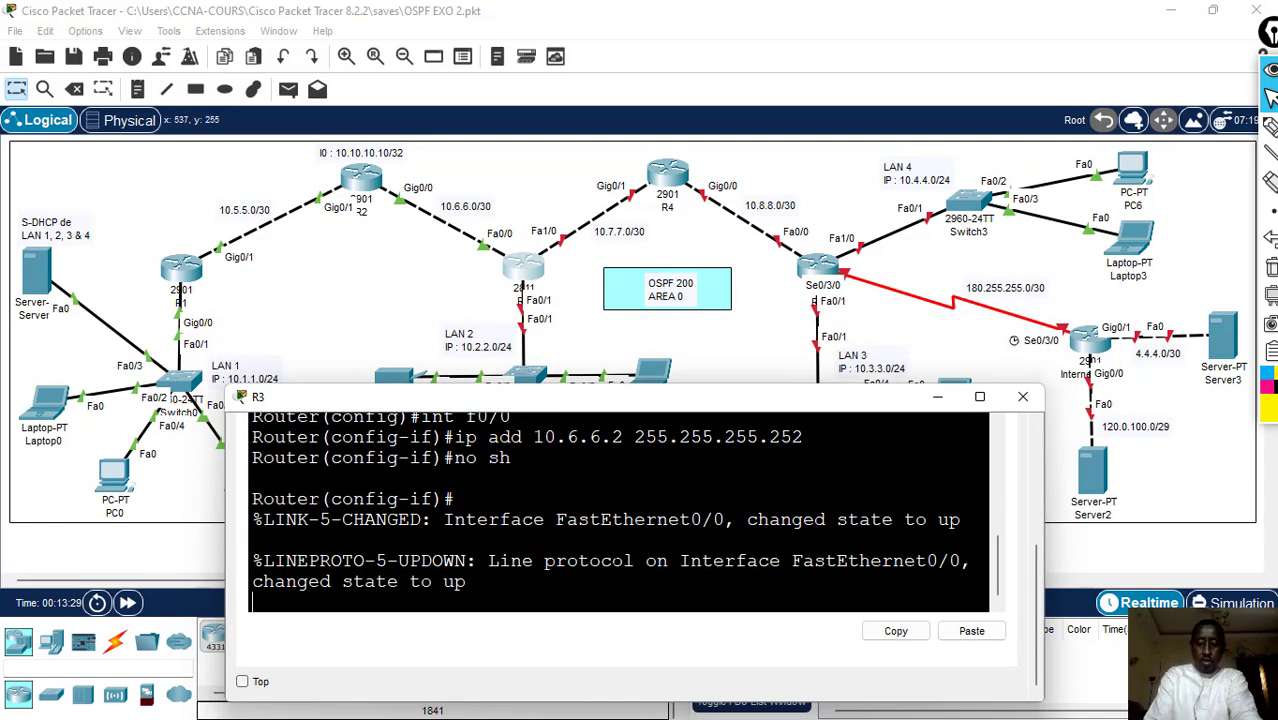
key("Return")
type("int")
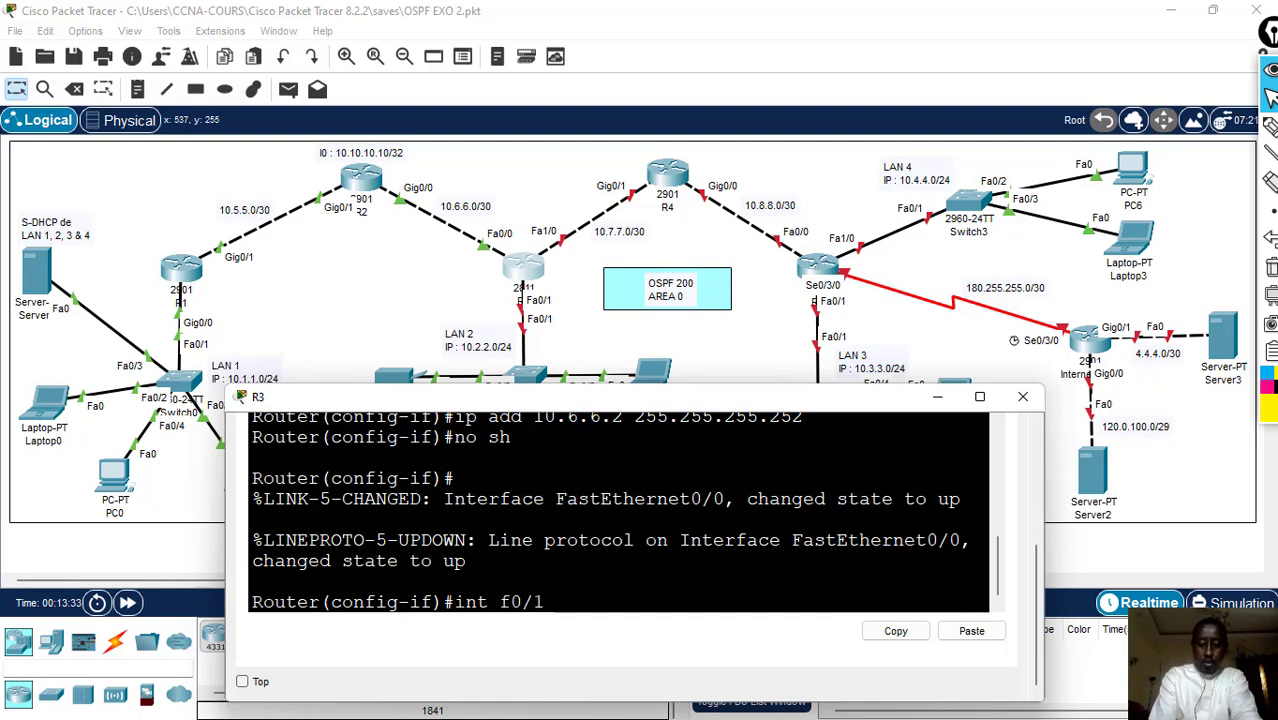
type(" f0/1")
key("Return")
type("ip add")
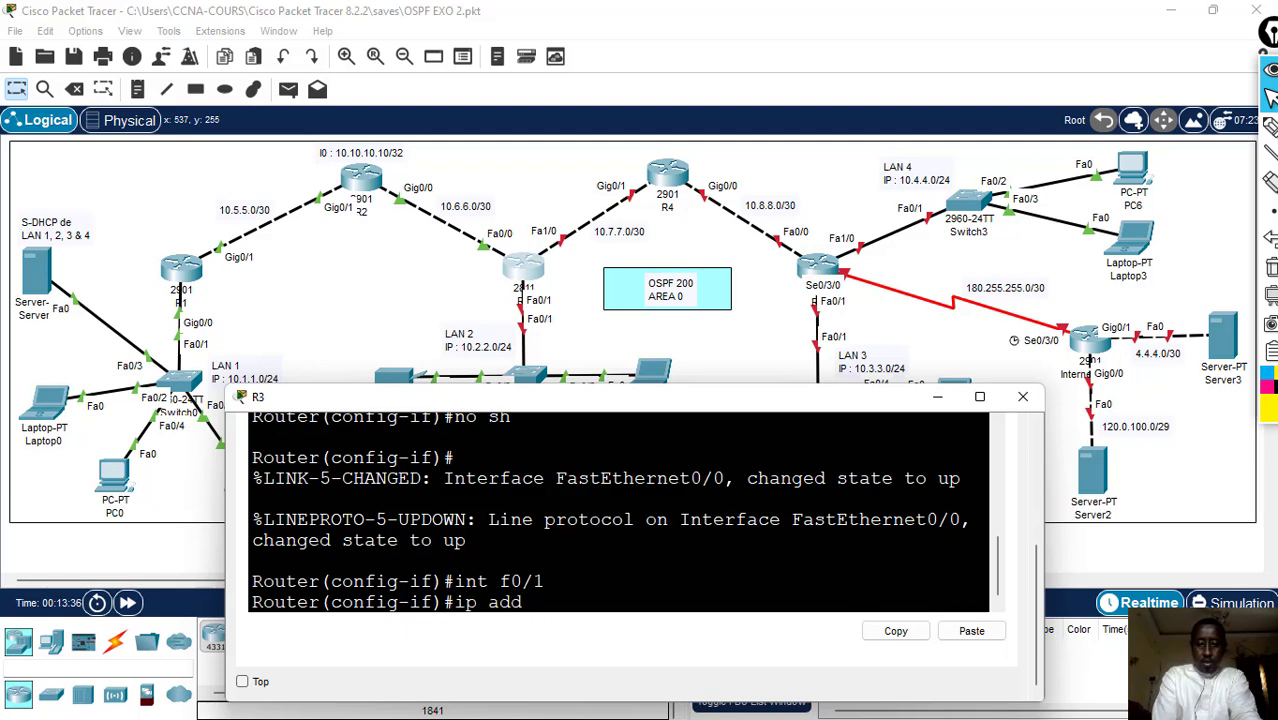
type(" 10")
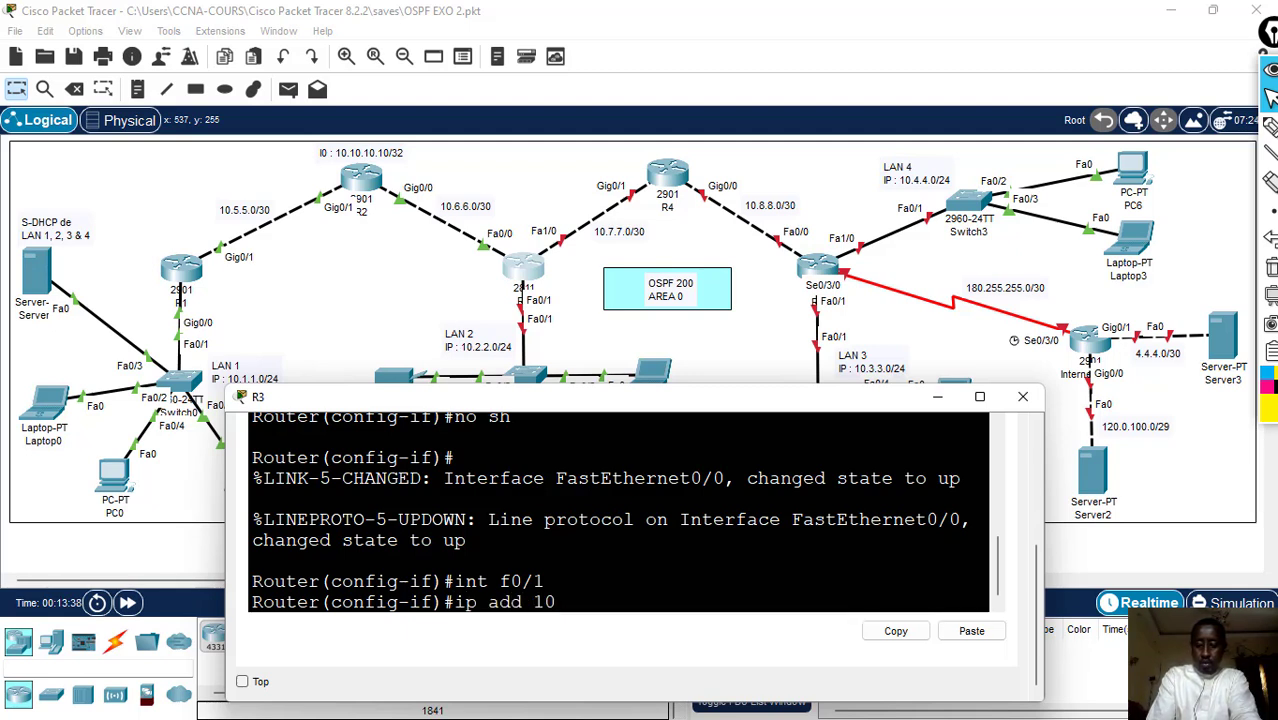
type(".2.2.1 255.255.255.0")
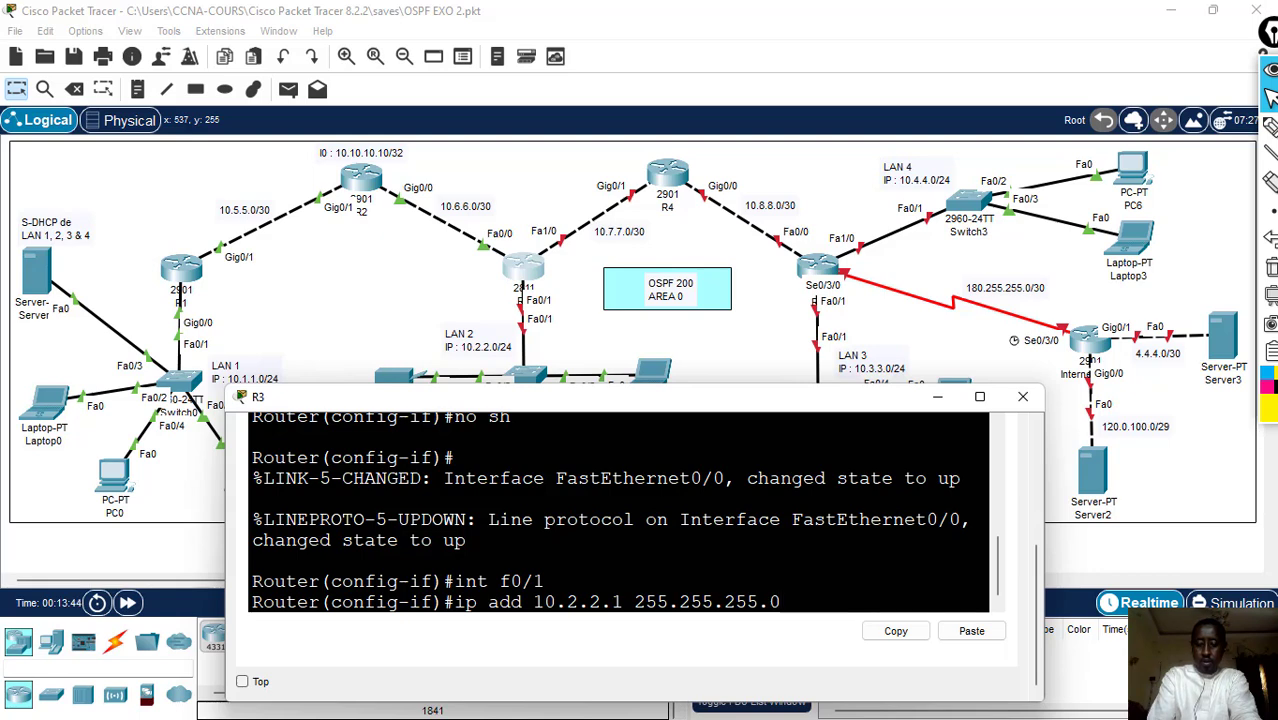
key("Return")
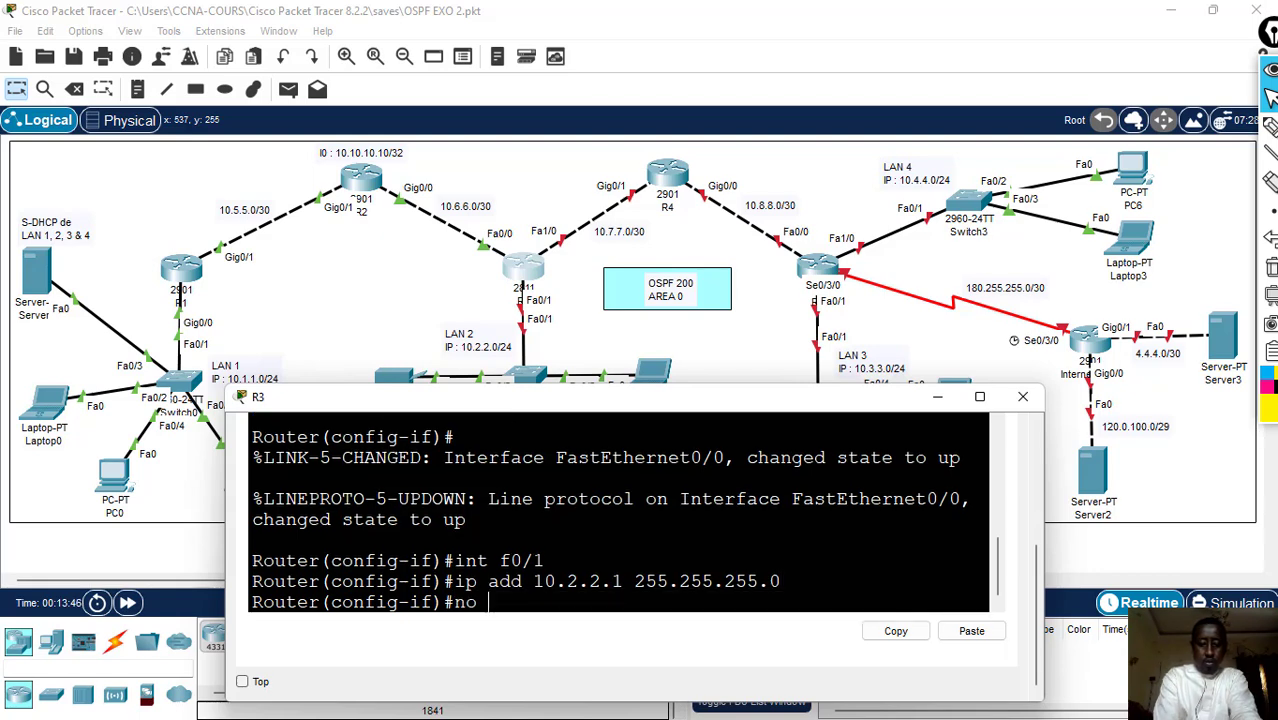
type("no sh")
key("Return")
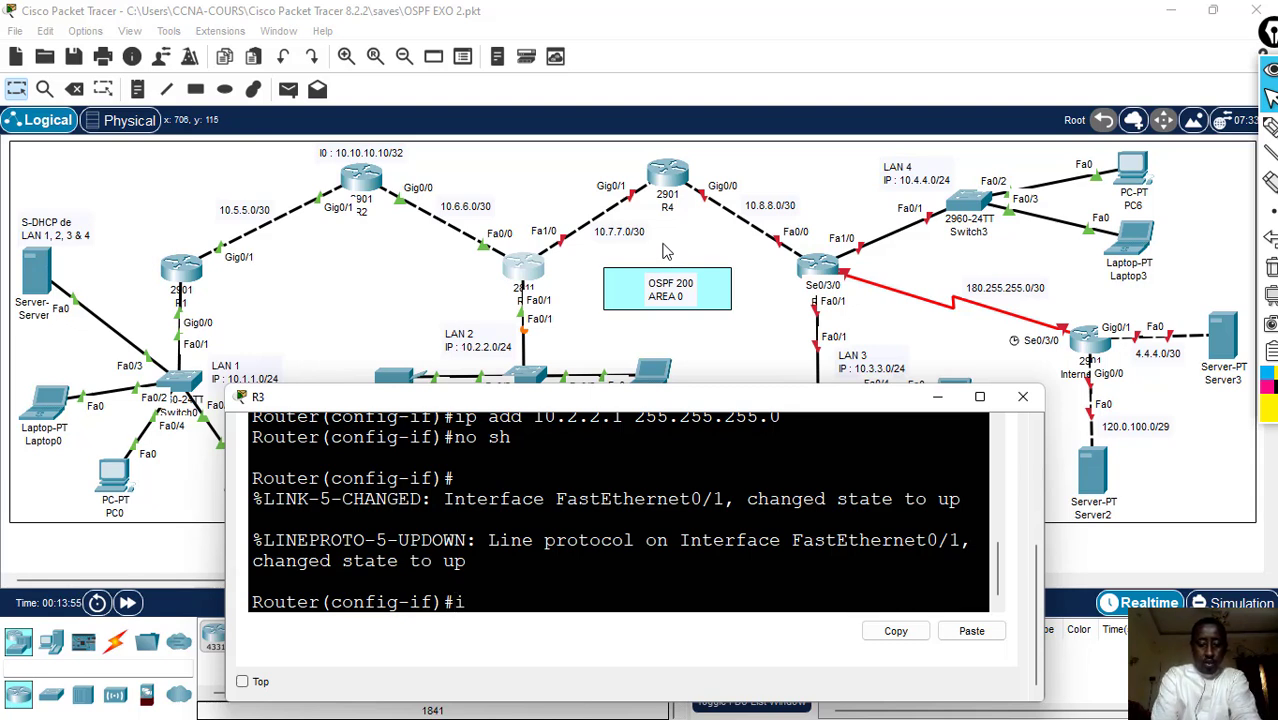
- Assign R3's f1/0 interface the address 10.7.7.1 with mask 255.255.255.252 using int f1/0 and ip add
type("f1/")
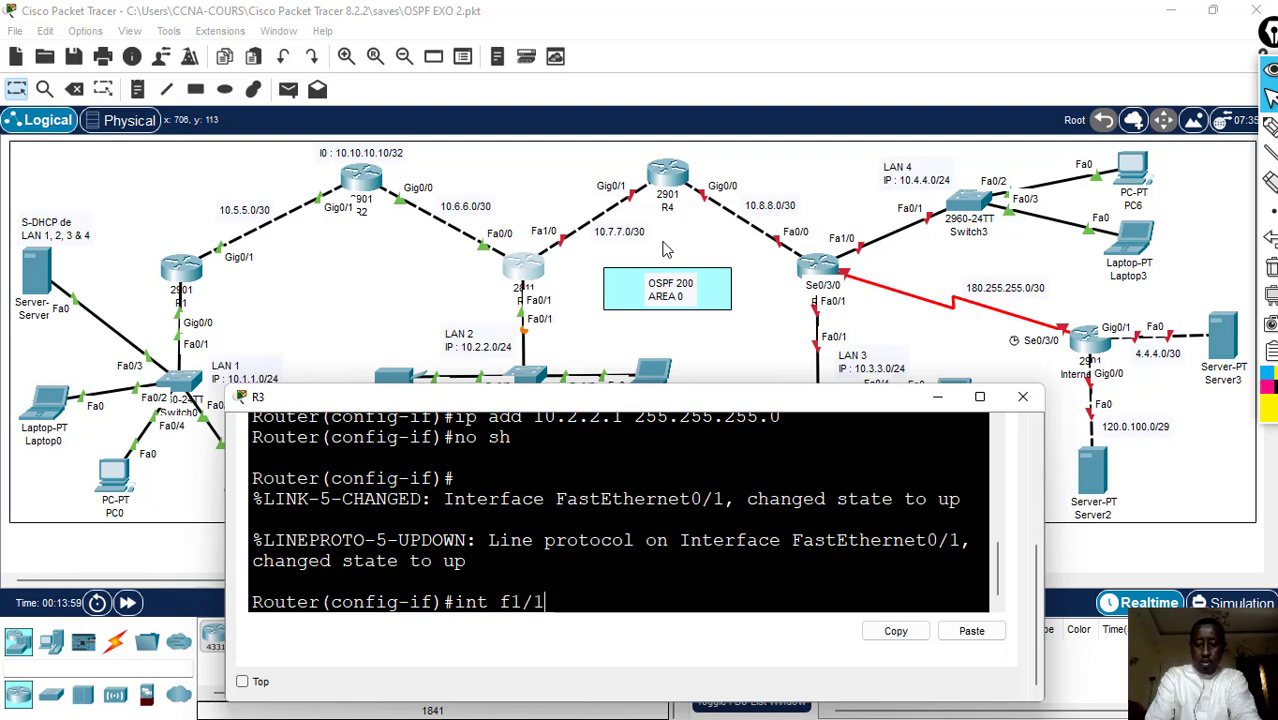
type("0")
key("Return")
type("i")
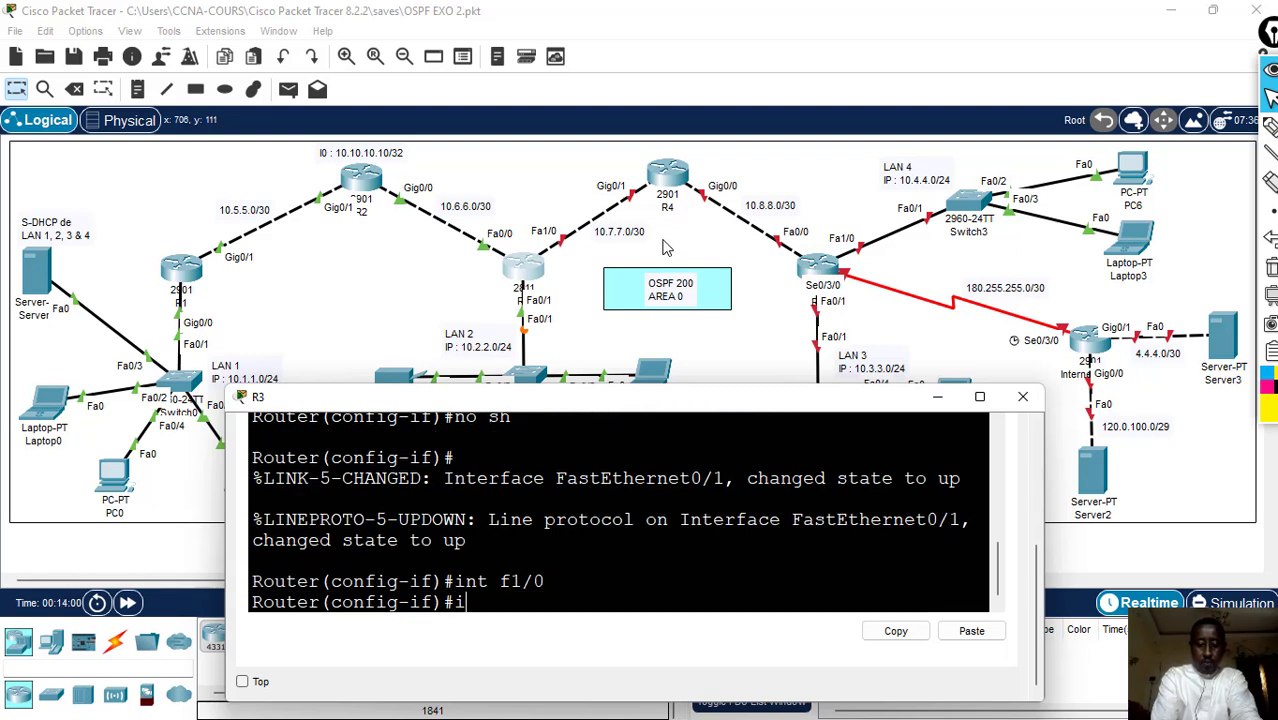
type("p add 10.7.")
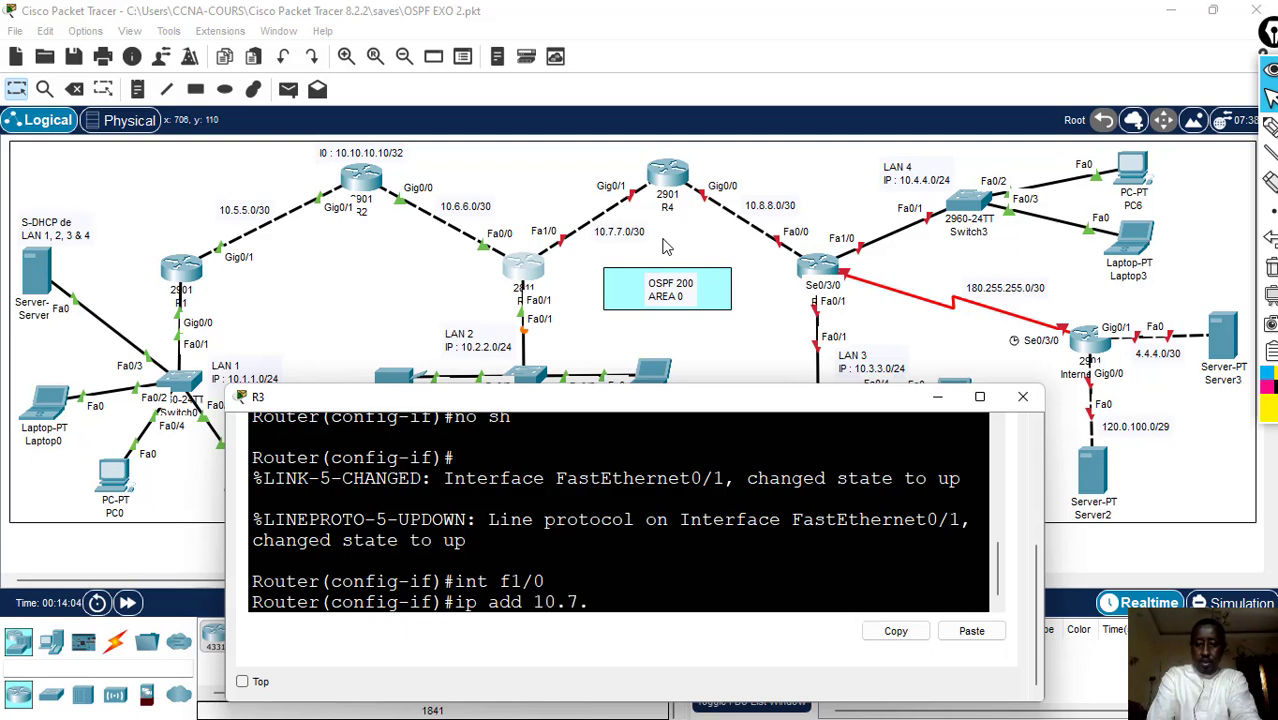
type("7.1")
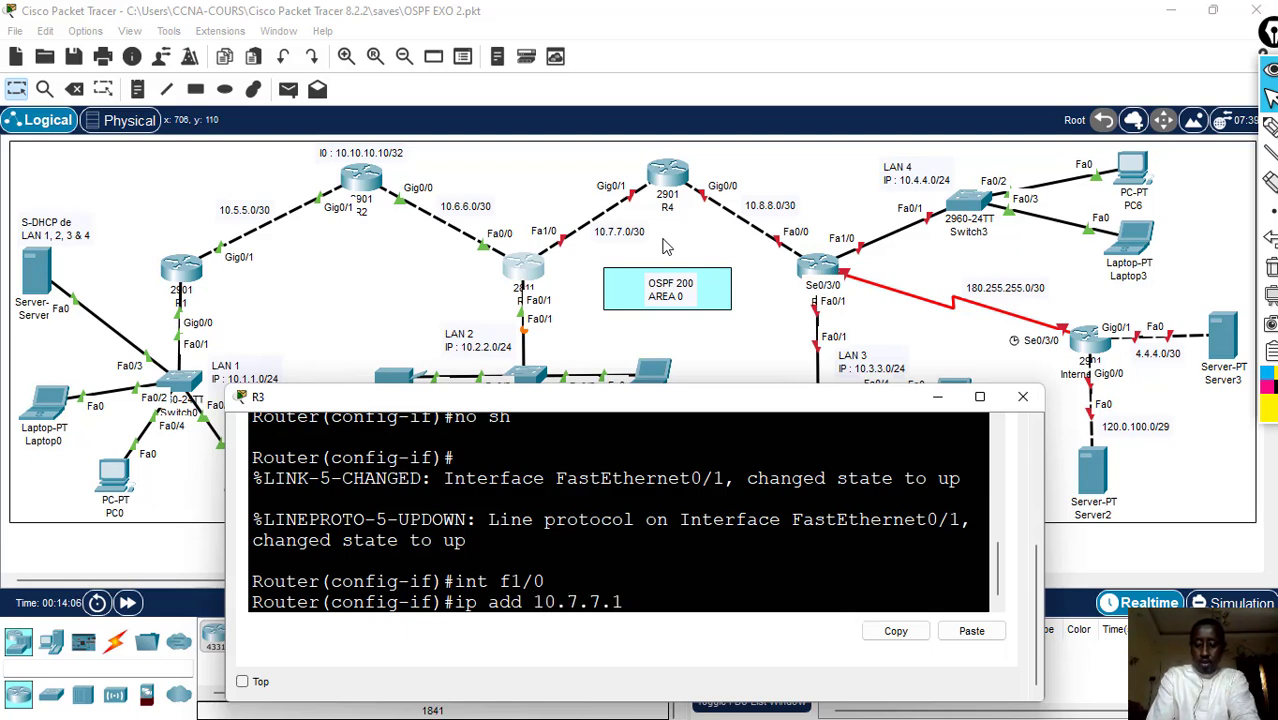
type(" 255.255")
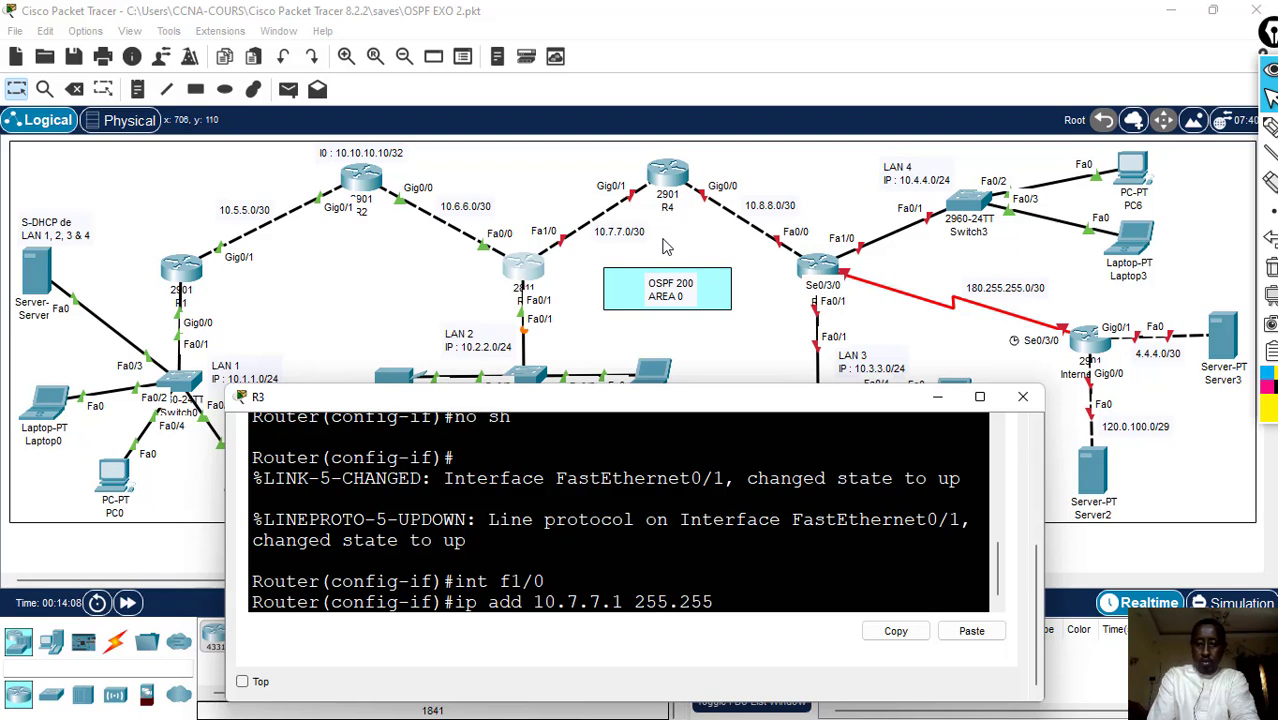
type(".255.2")
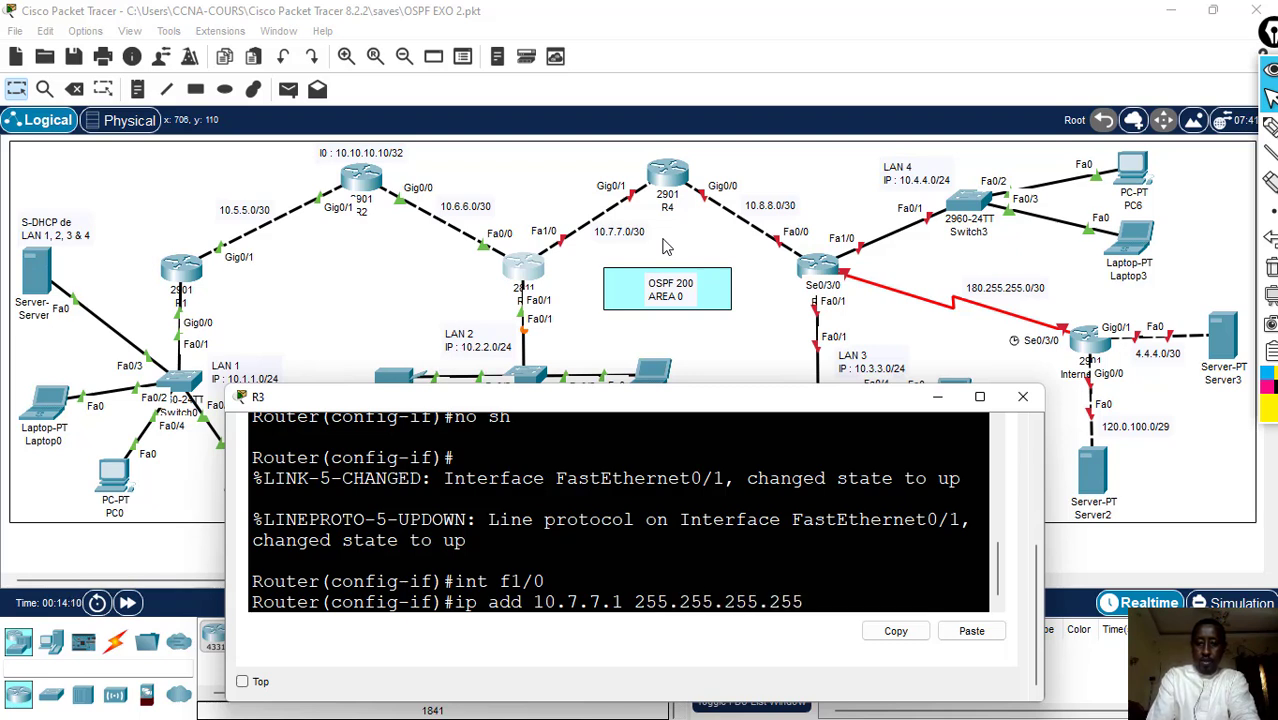
type("55")
key("BackSpace")
type("2")
key("Return")
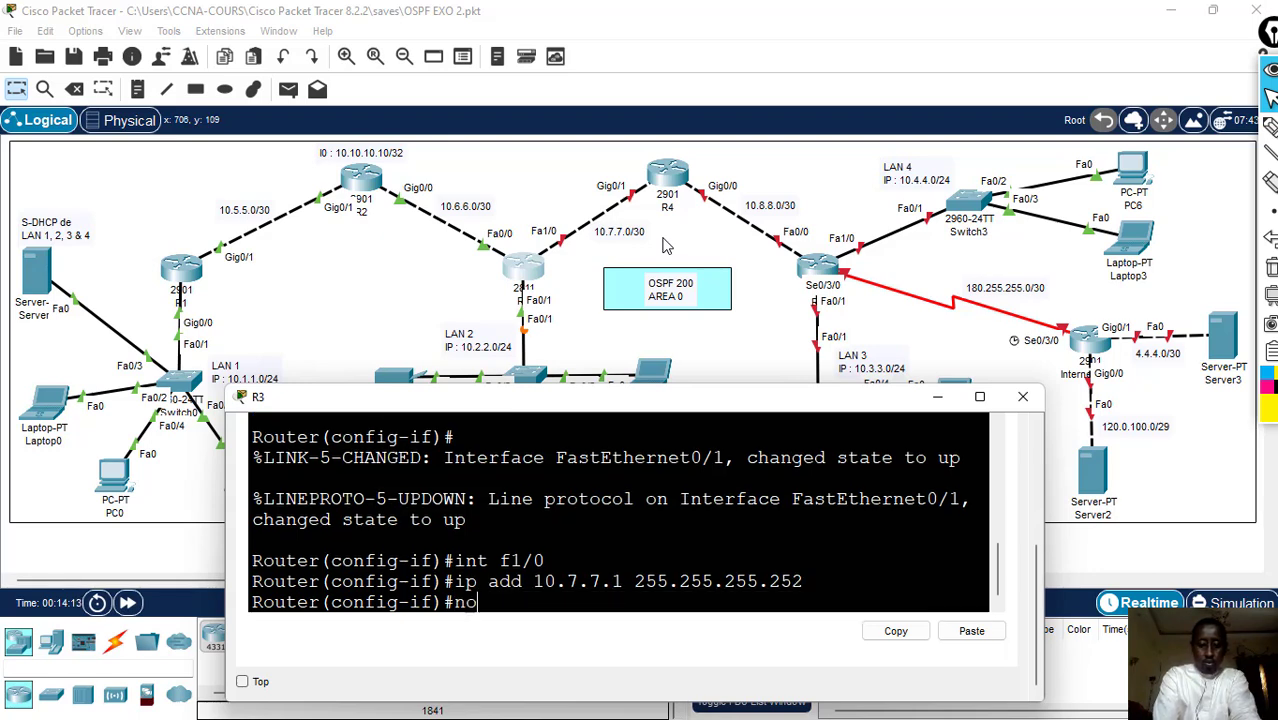
- Enable R3's f1/0 interface with no sh
type("no sh")
key("Return")
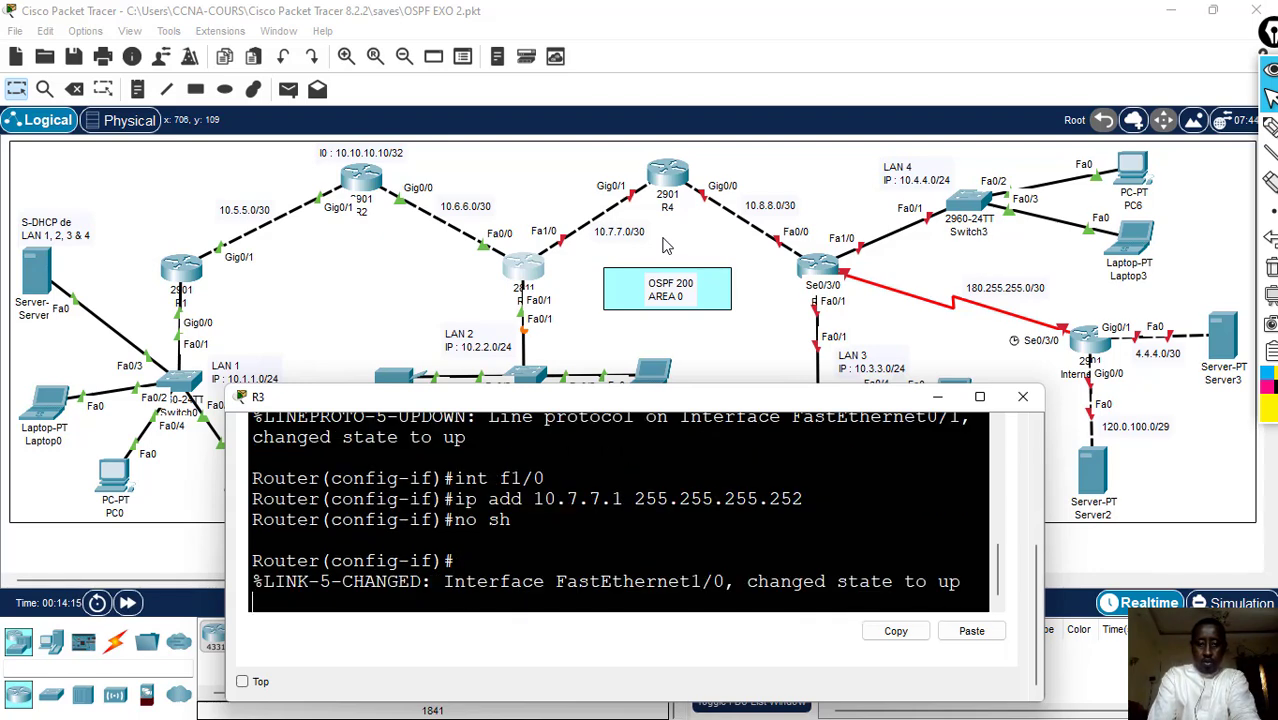
key("Return")
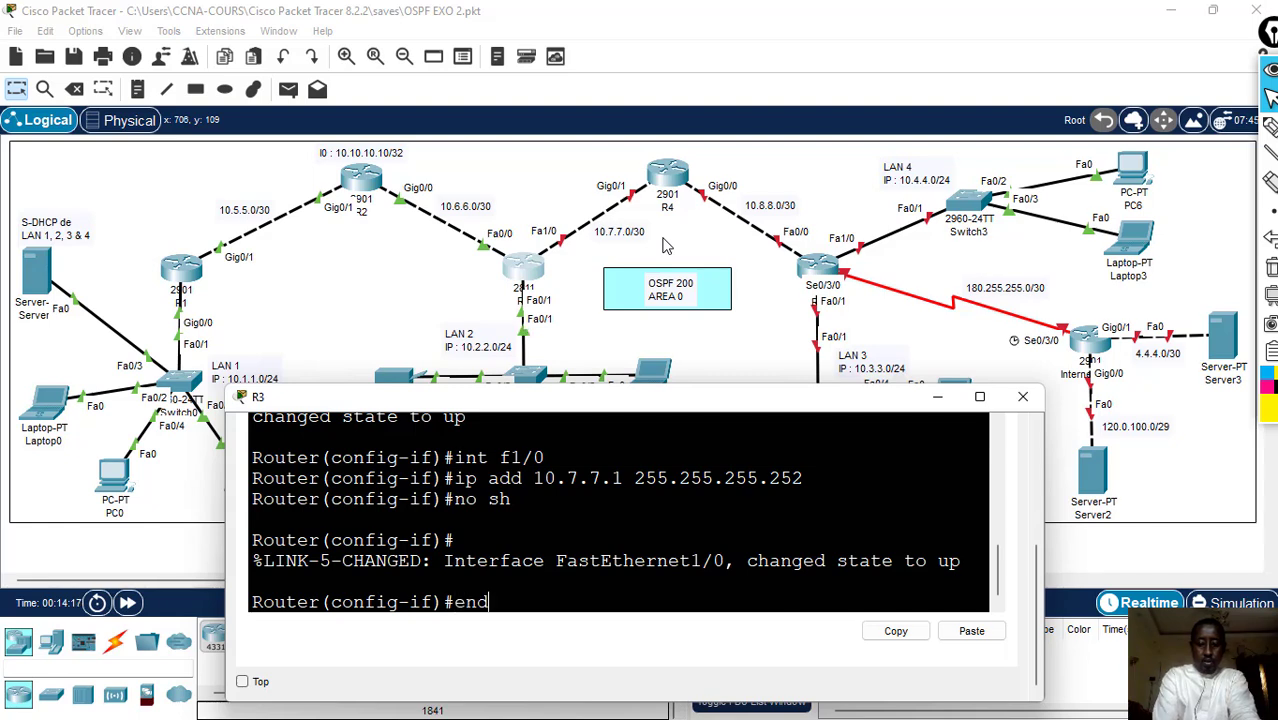
- Leave R3's configuration mode with end and save the configuration with wr
type("end")
key("Return")
key("Return")
type("wr")
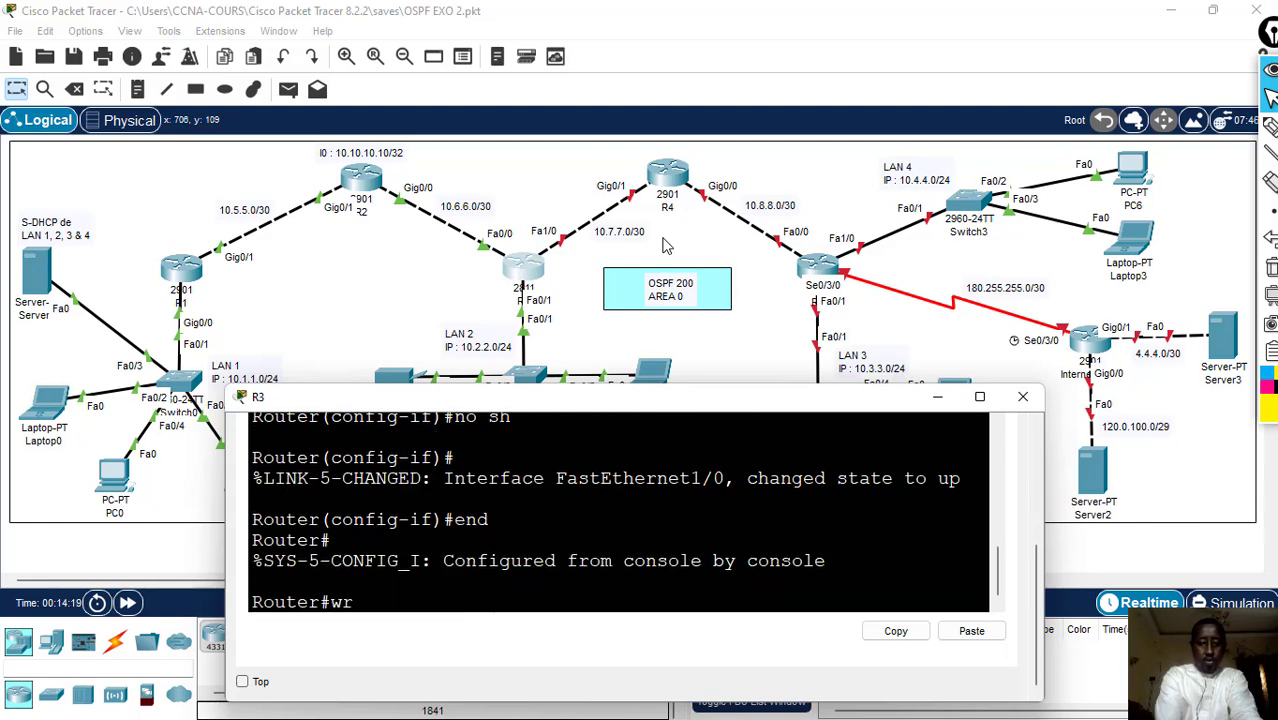
key("Return")
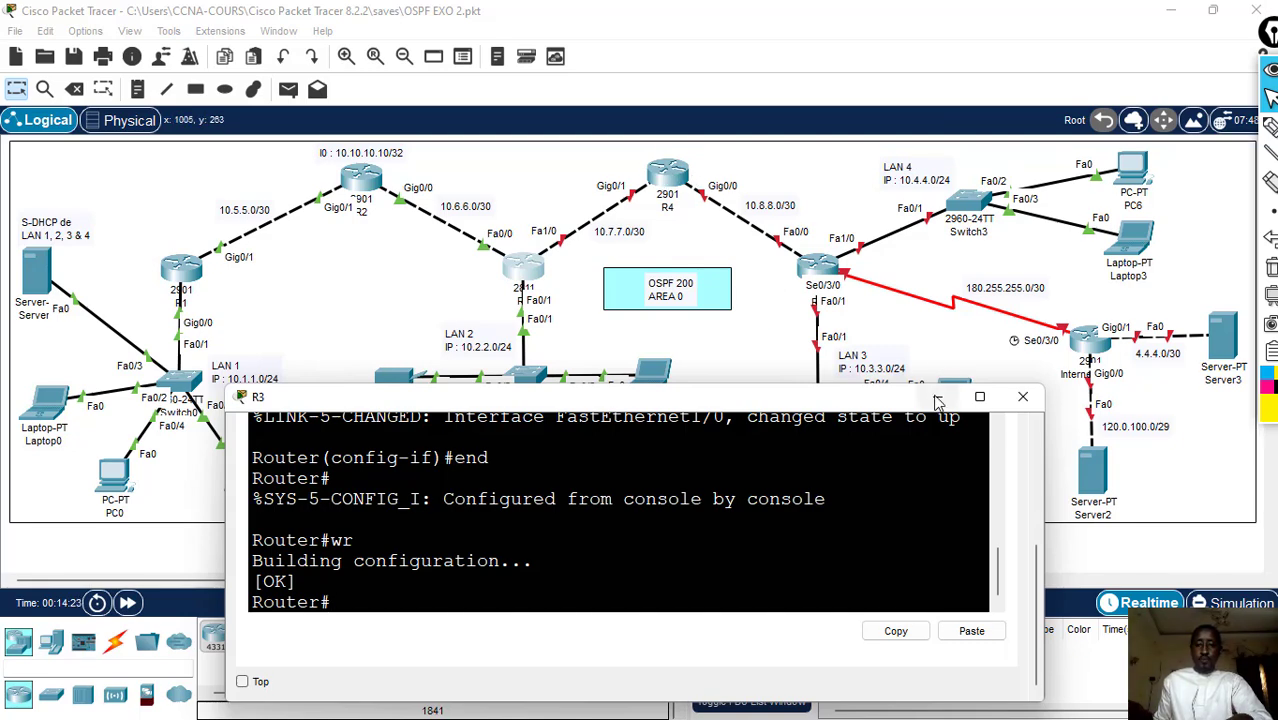
- Open R4's command-line interface and arrange its window so that R4's links in the topology stay in view
left_click(668, 181)
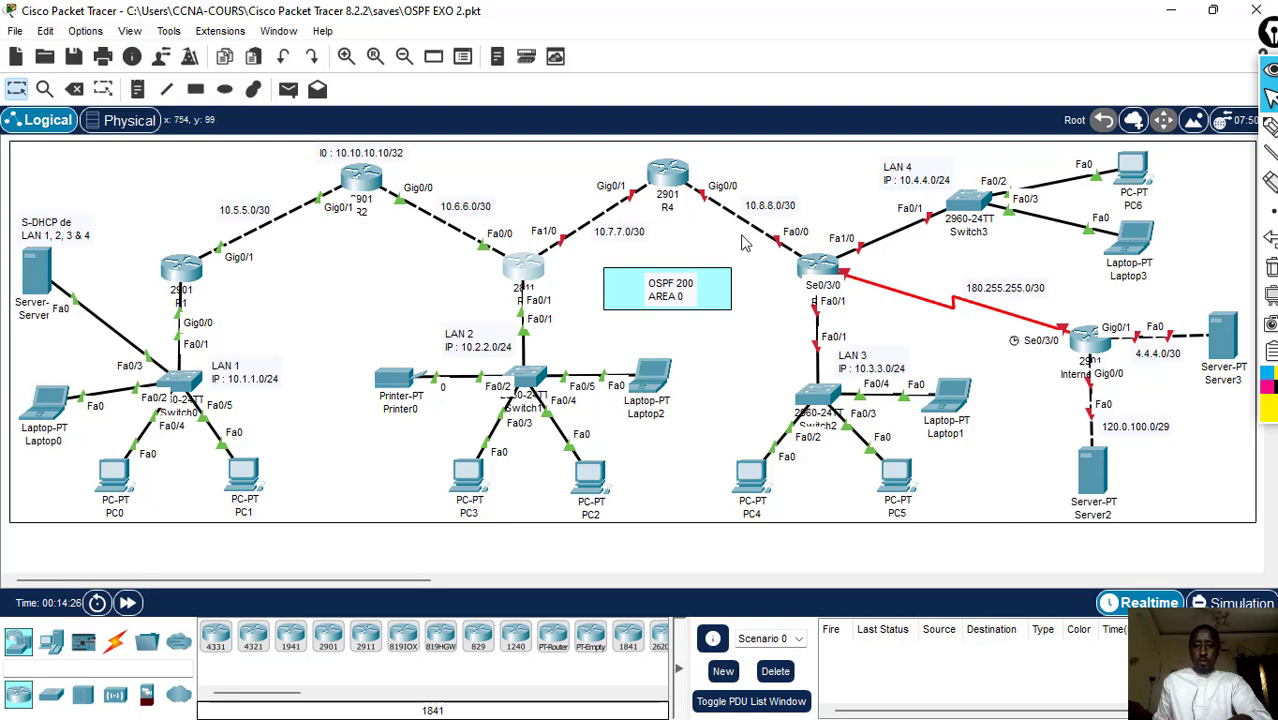
left_click(686, 190)
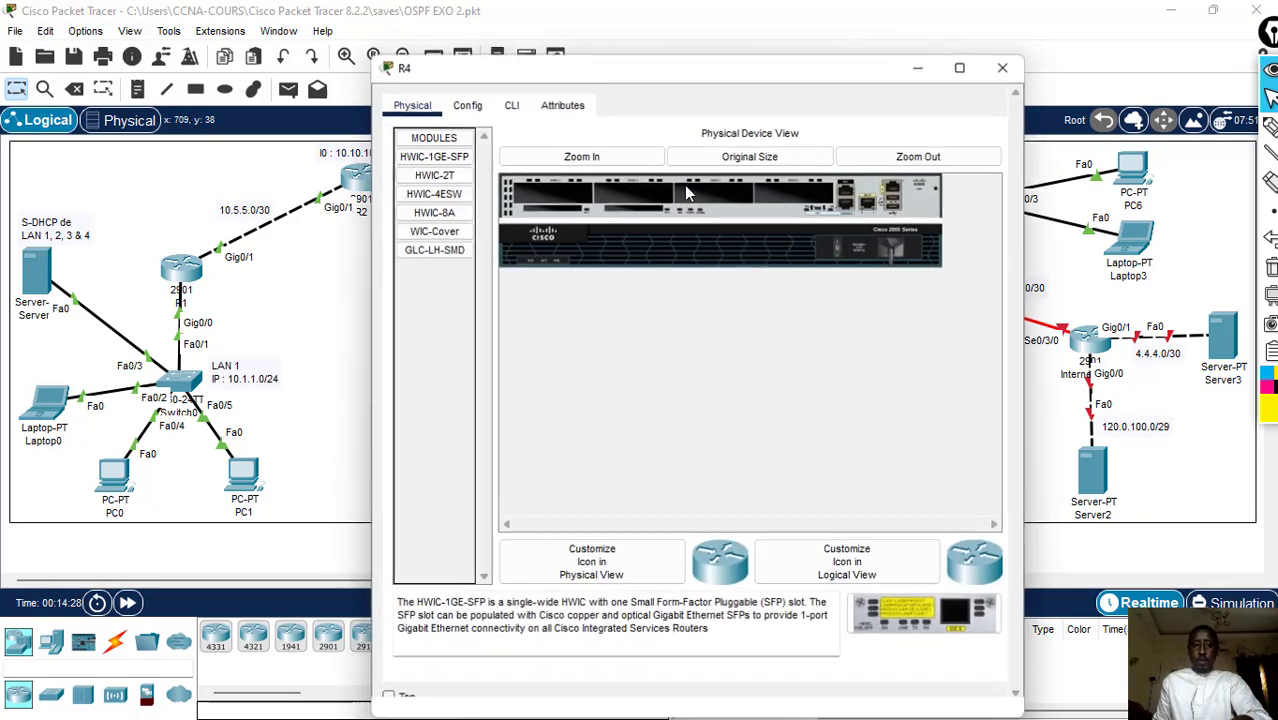
left_click_drag(717, 78, 943, 197)
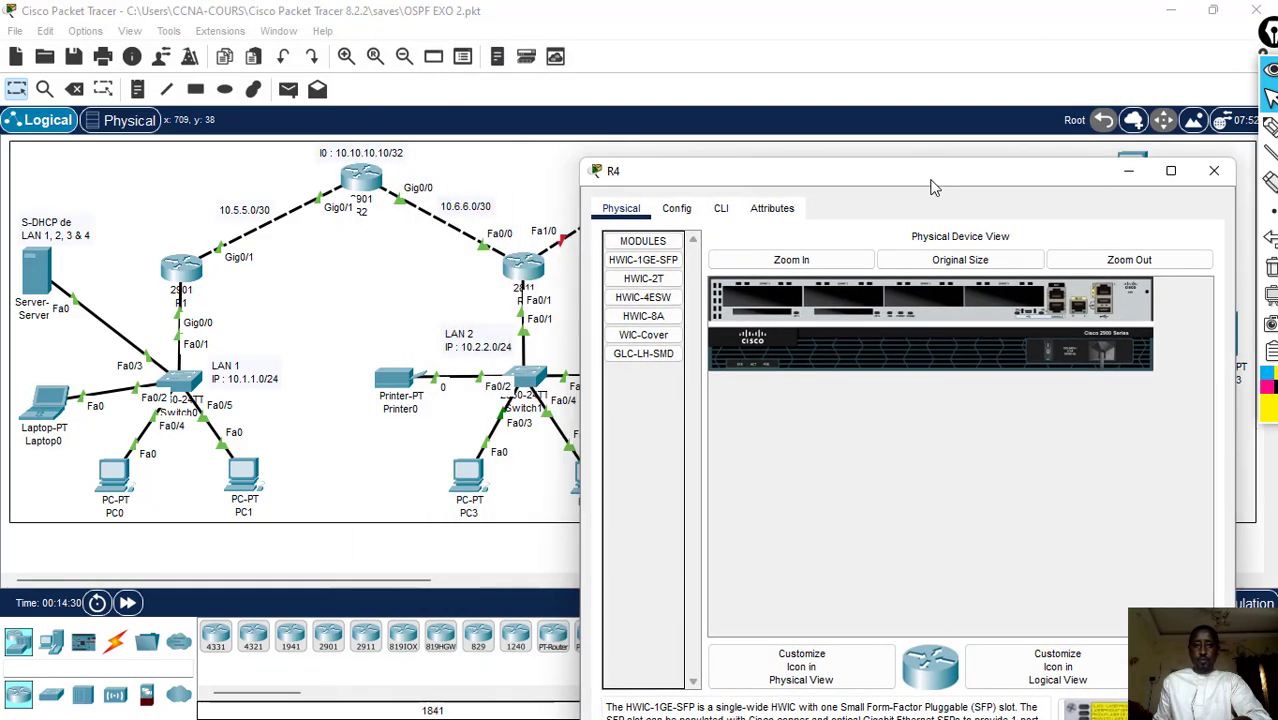
left_click(726, 209)
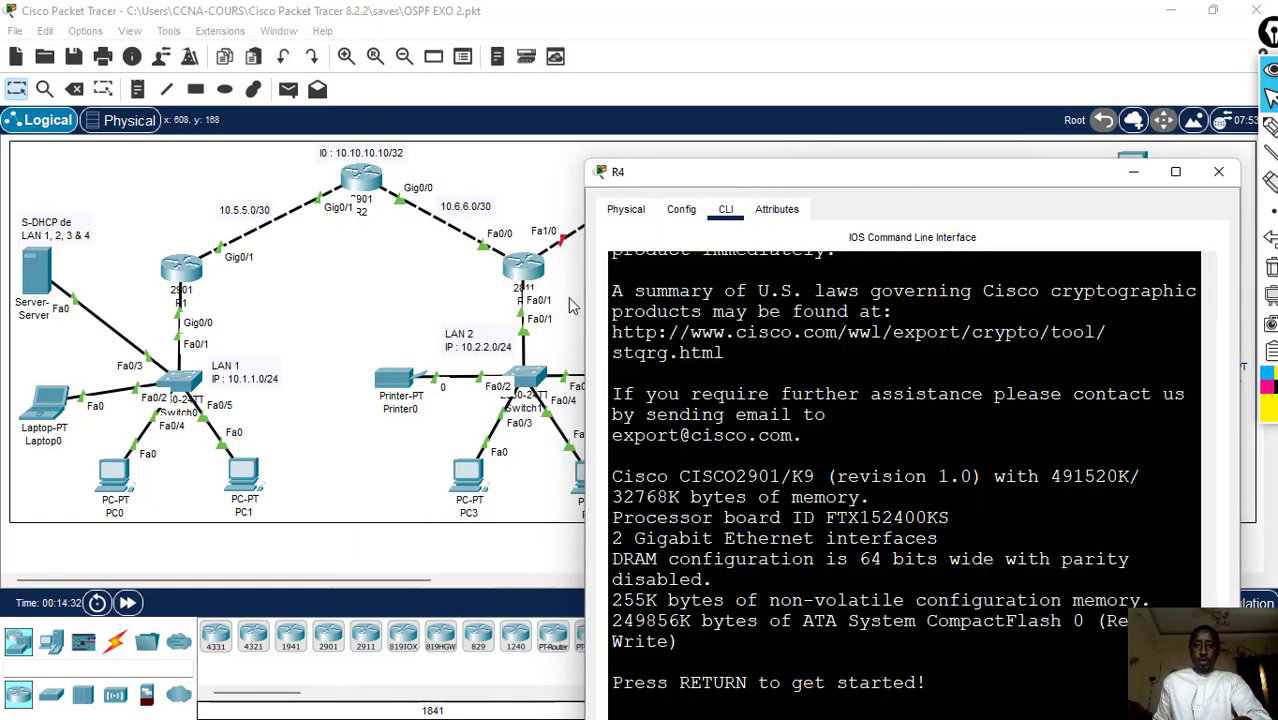
left_click_drag(578, 307, 400, 307)
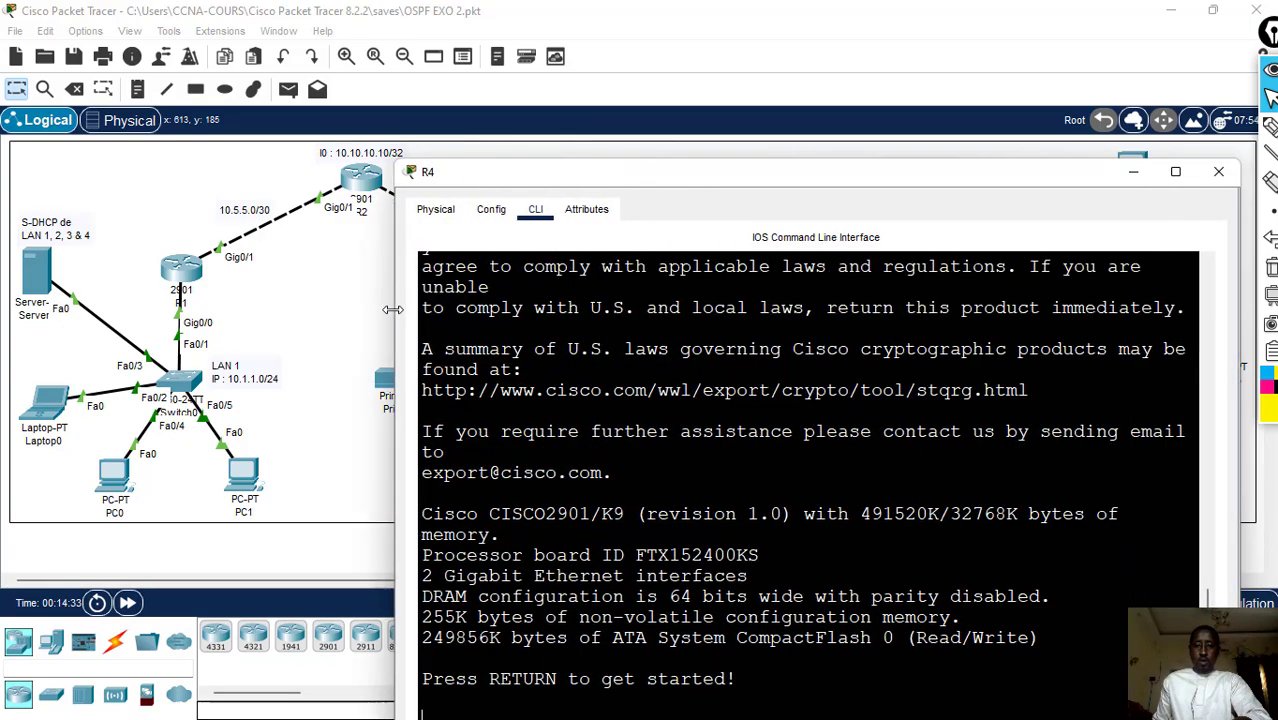
left_click_drag(760, 180, 602, 345)
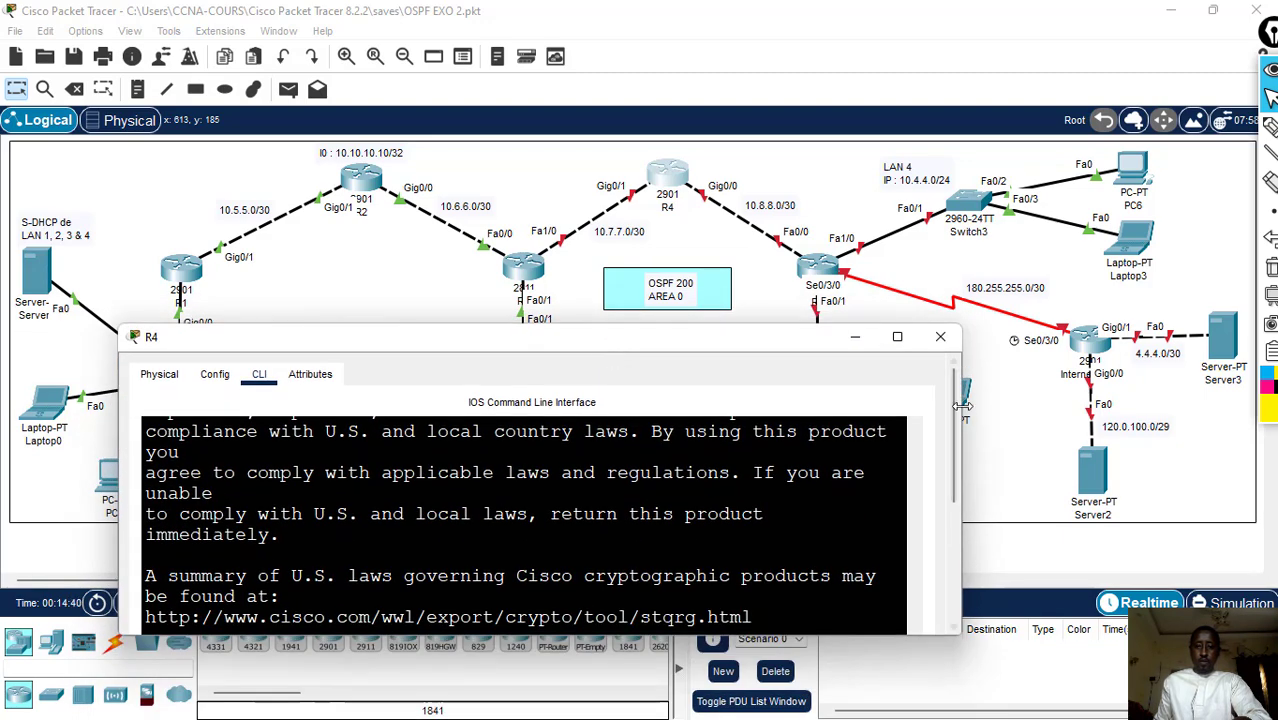
left_click_drag(954, 447, 952, 592)
left_click_drag(914, 456, 915, 521)
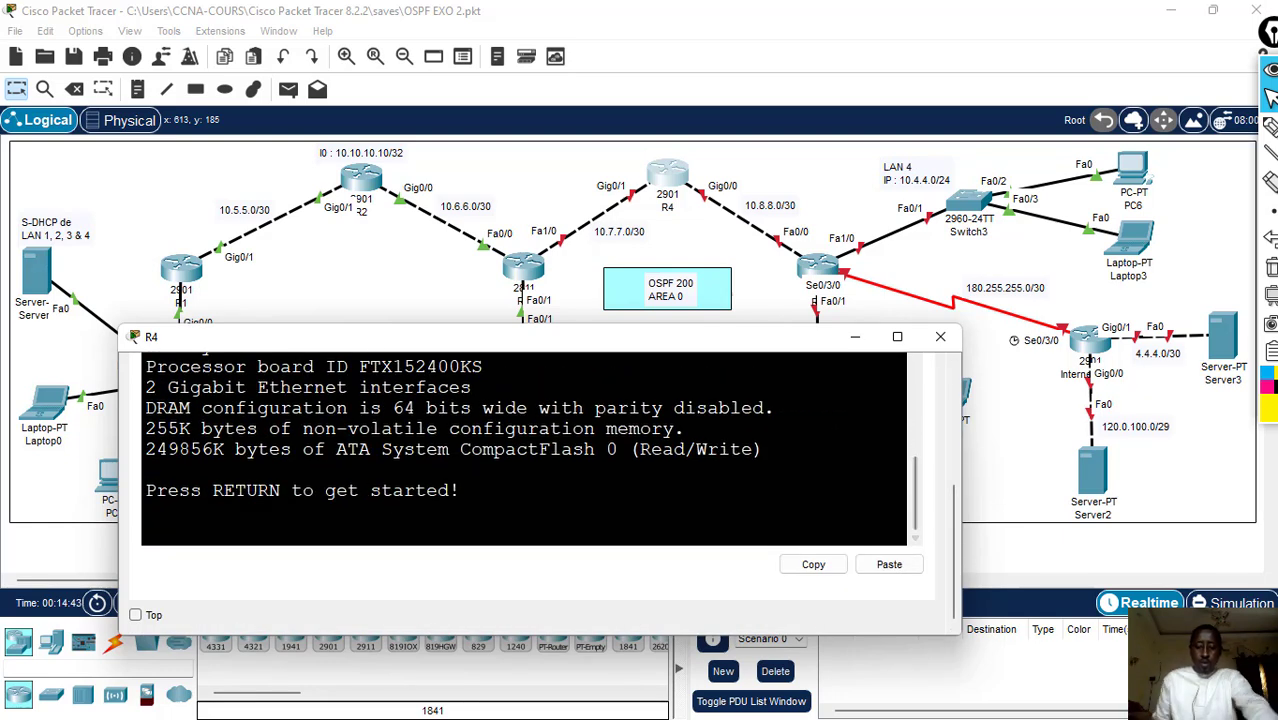
- Start R4's console session and enter global configuration mode with en and conf t
key("Return")
type("en")
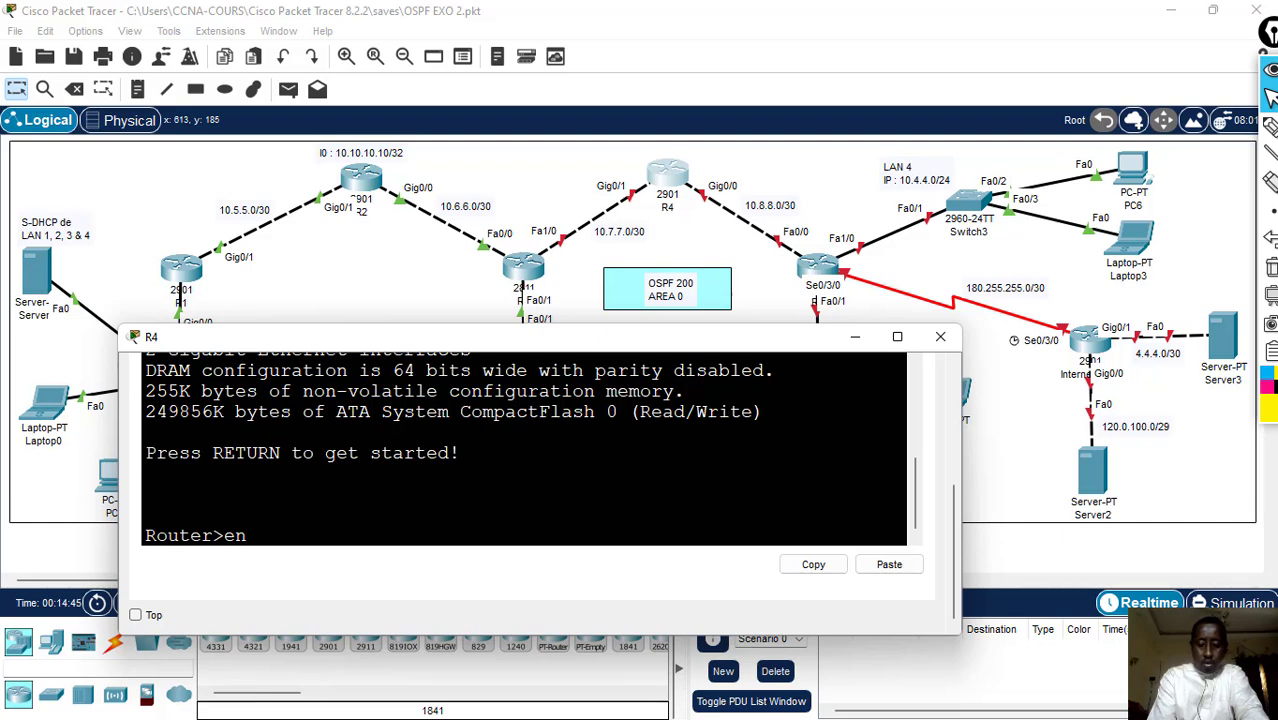
key("Return")
type("conf t")
key("Return")
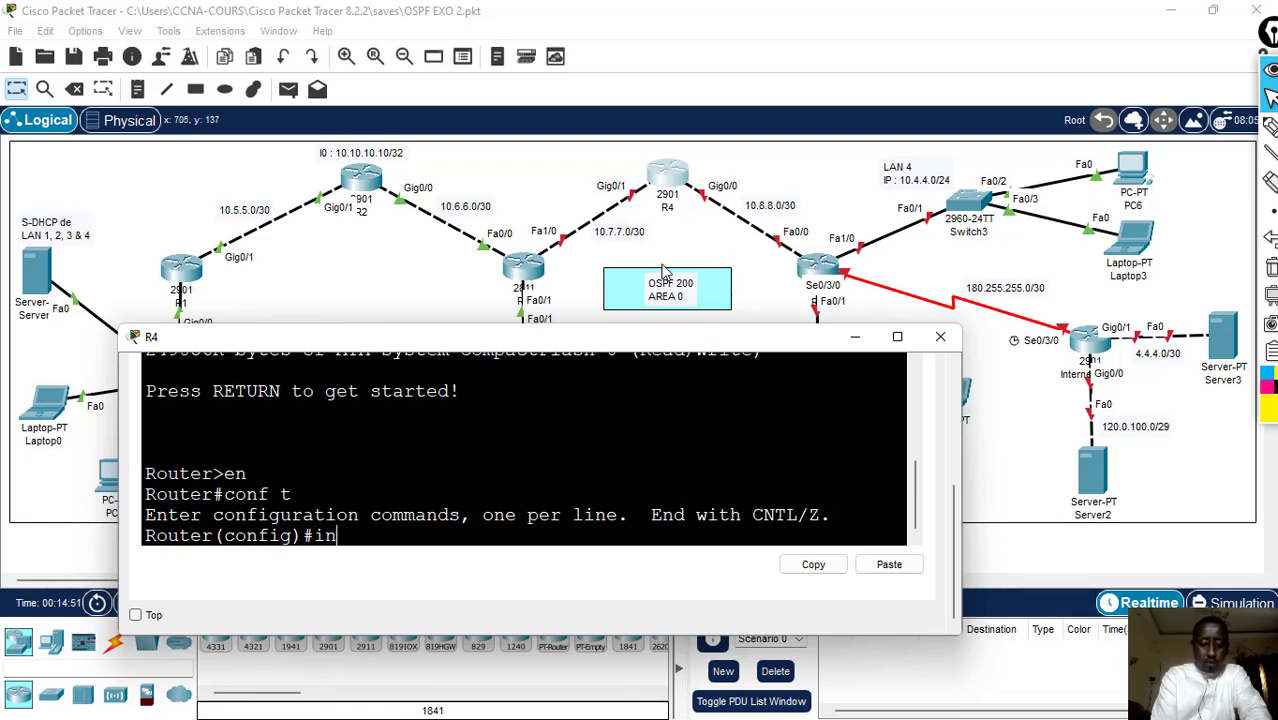
- Assign R4's g0/1 interface the address 10.7.7.2 with mask 255.255.255.252, and enable it with no sh
type("int g0/1")
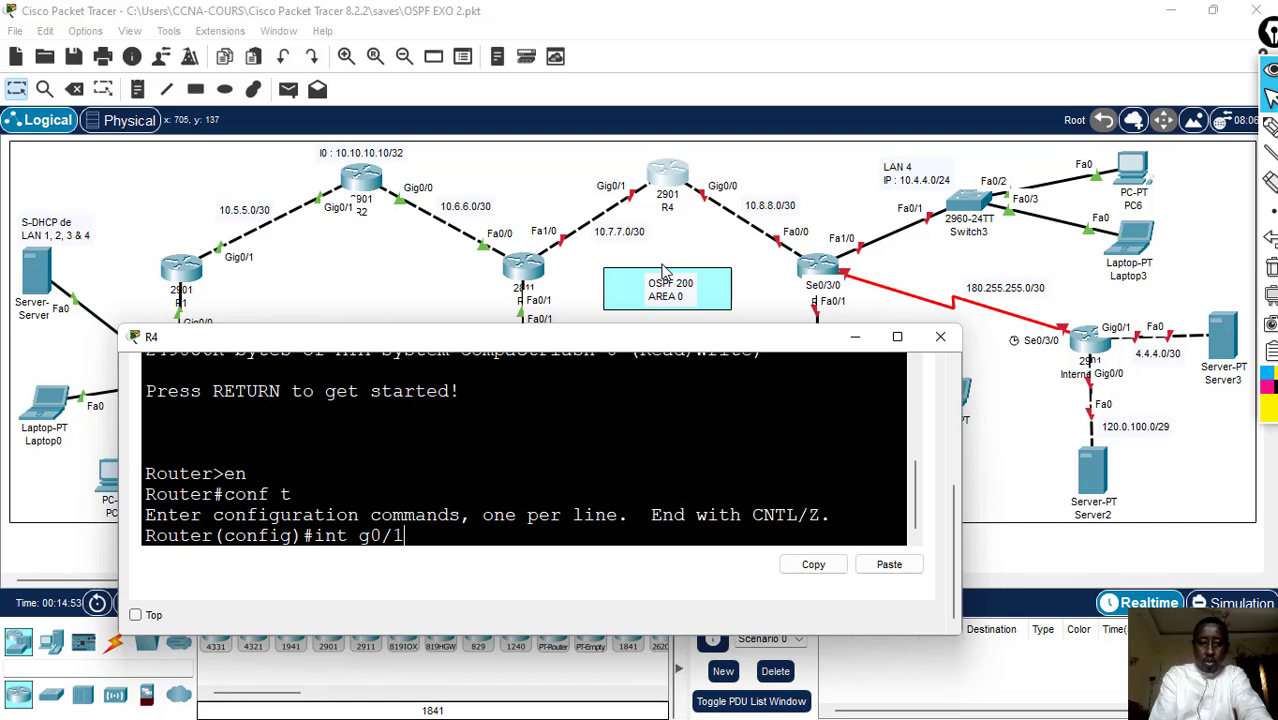
key("Return")
type("ip add")
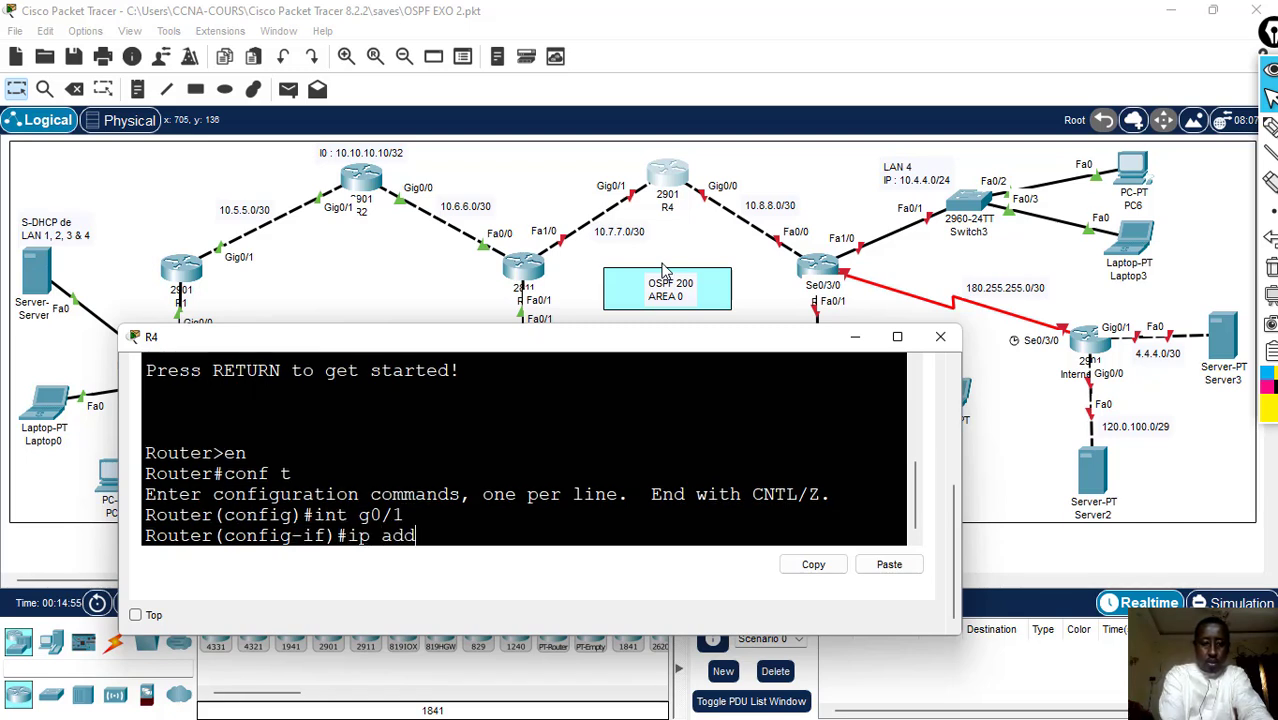
type(" 10.")
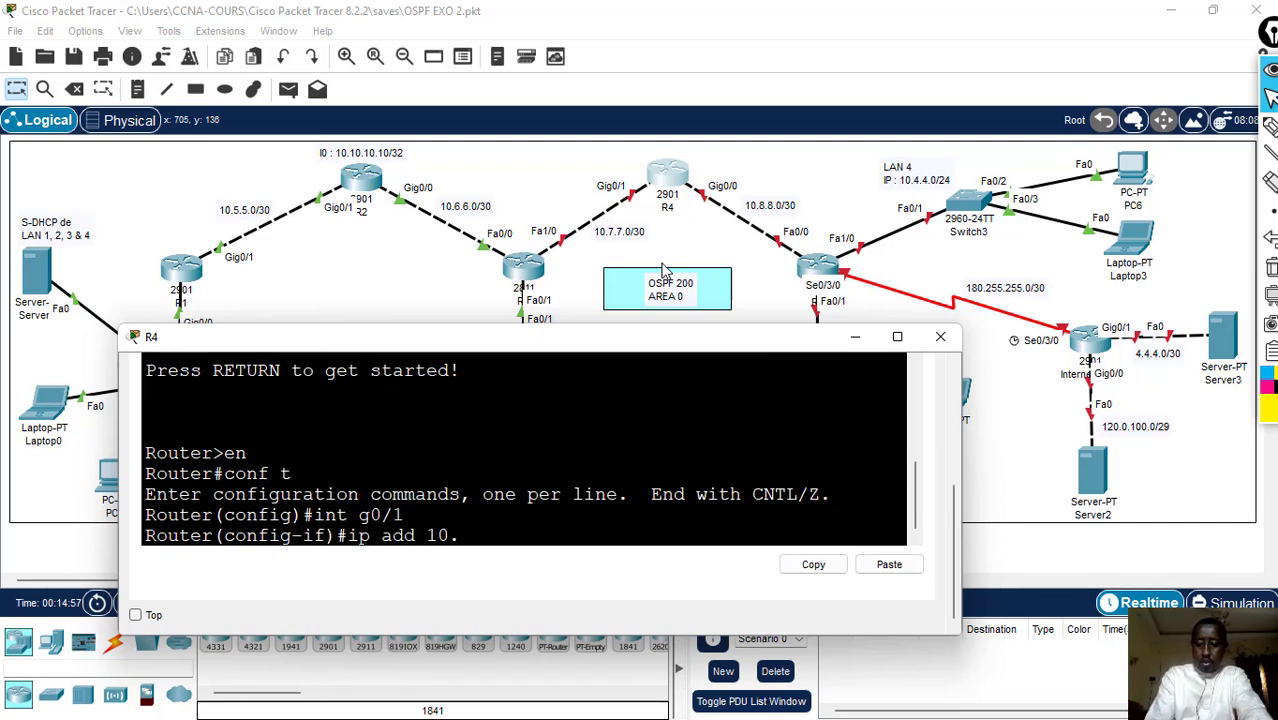
type("7.7.")
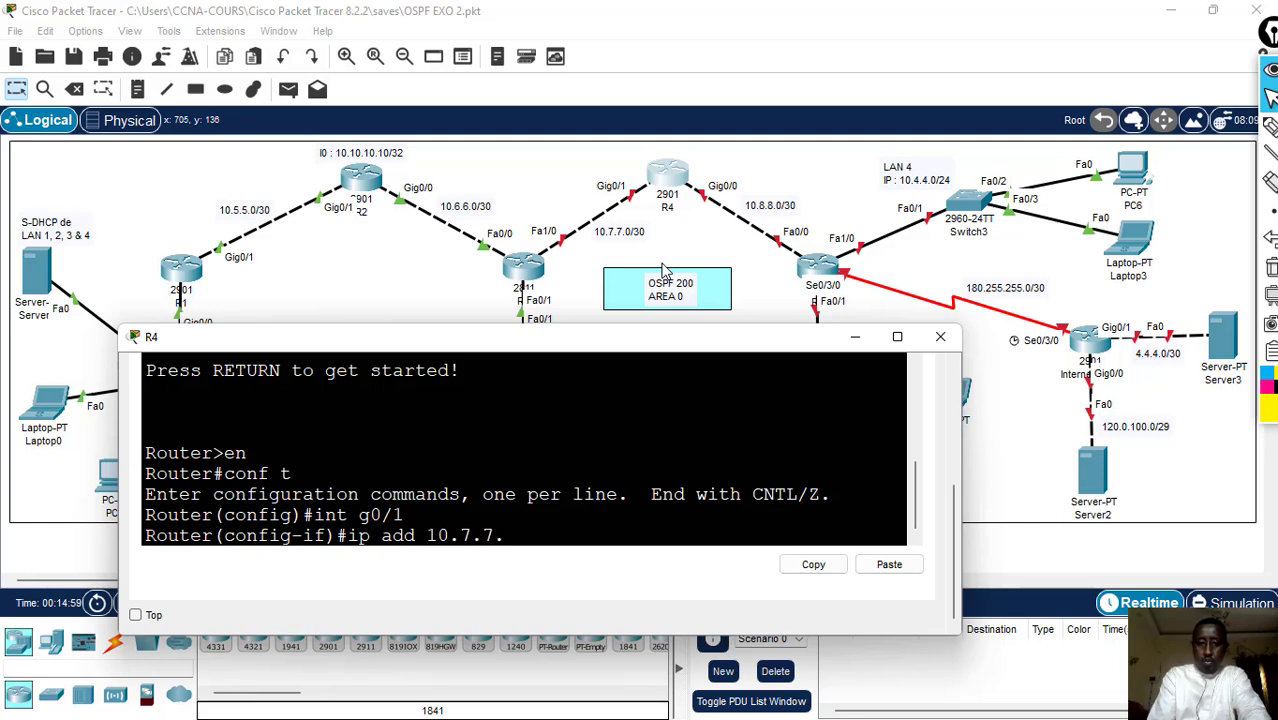
type("2 255")
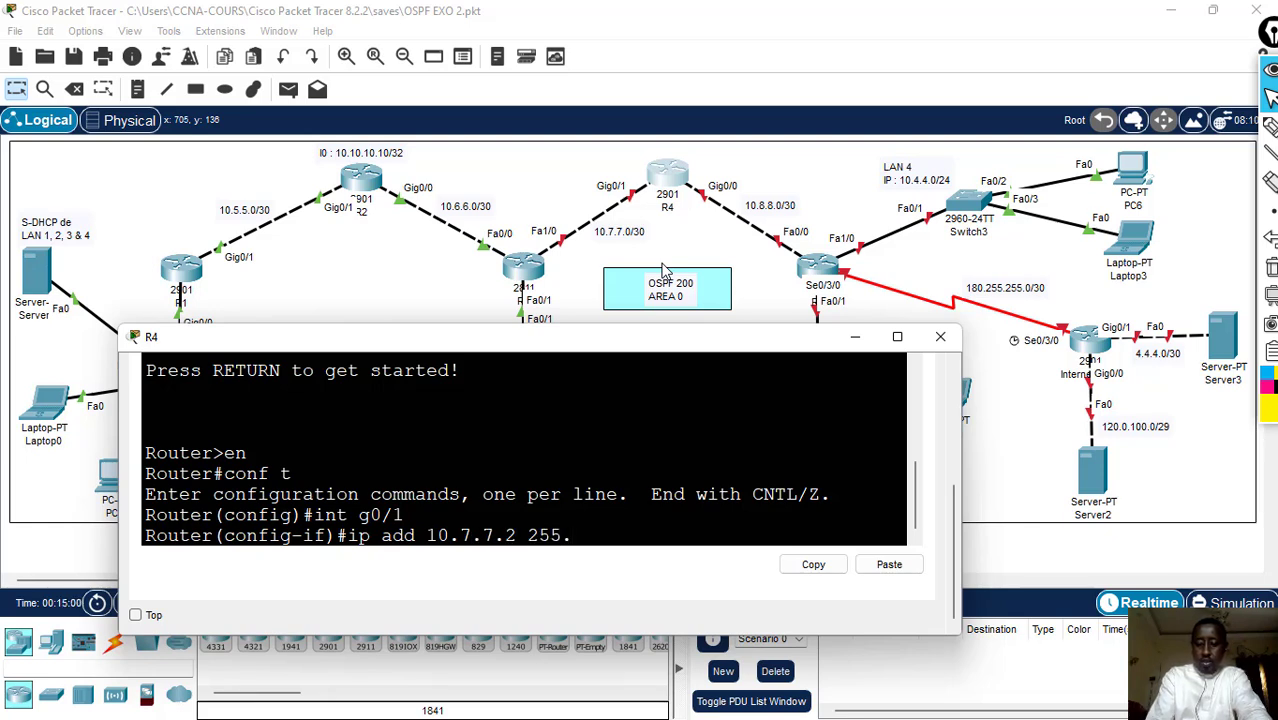
type(".255.255.")
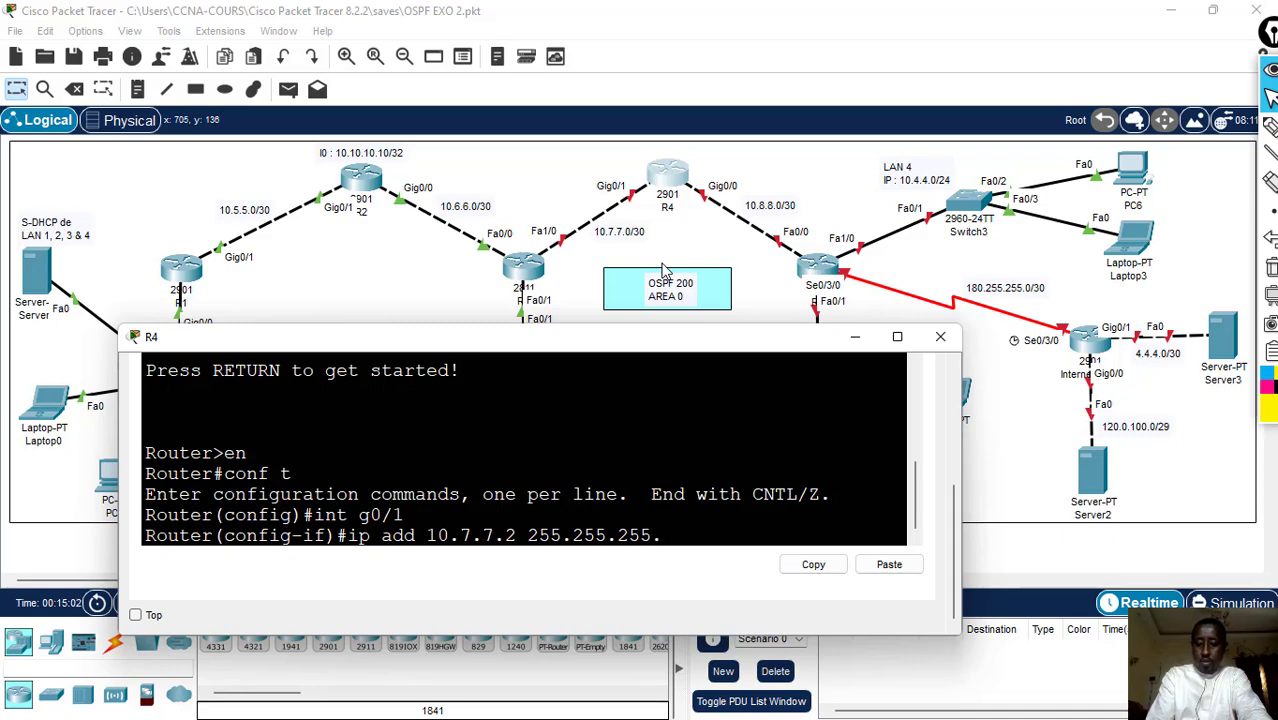
type("252")
key("Return")
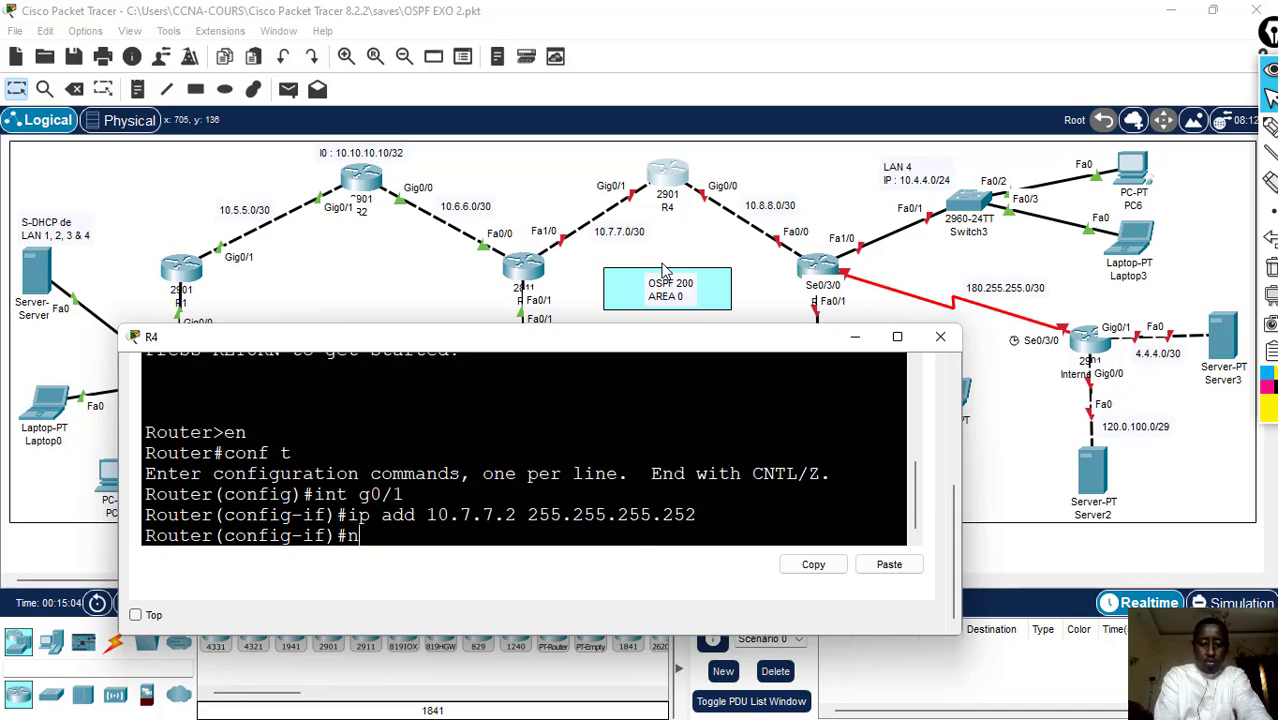
key("Return")
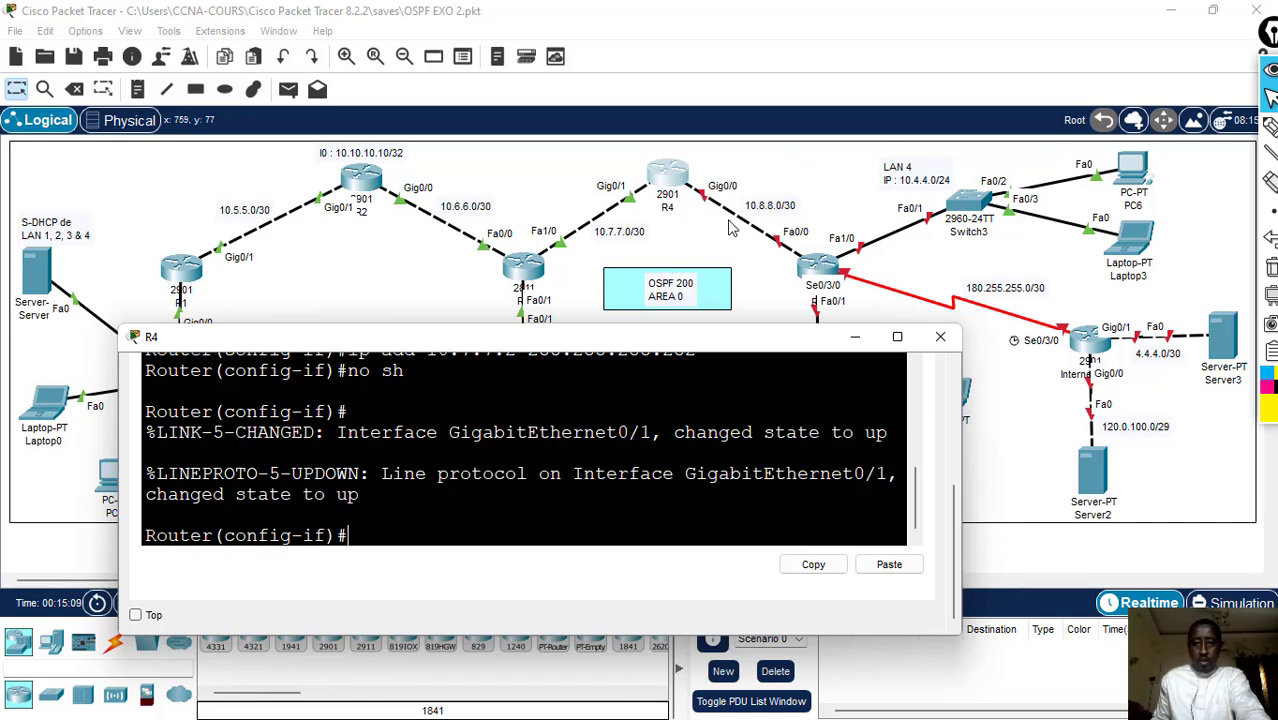
- Assign R4's g0/0 interface the address 10.8.8.1 with mask 255.255.255.252, and enable it with no sh
type("in")
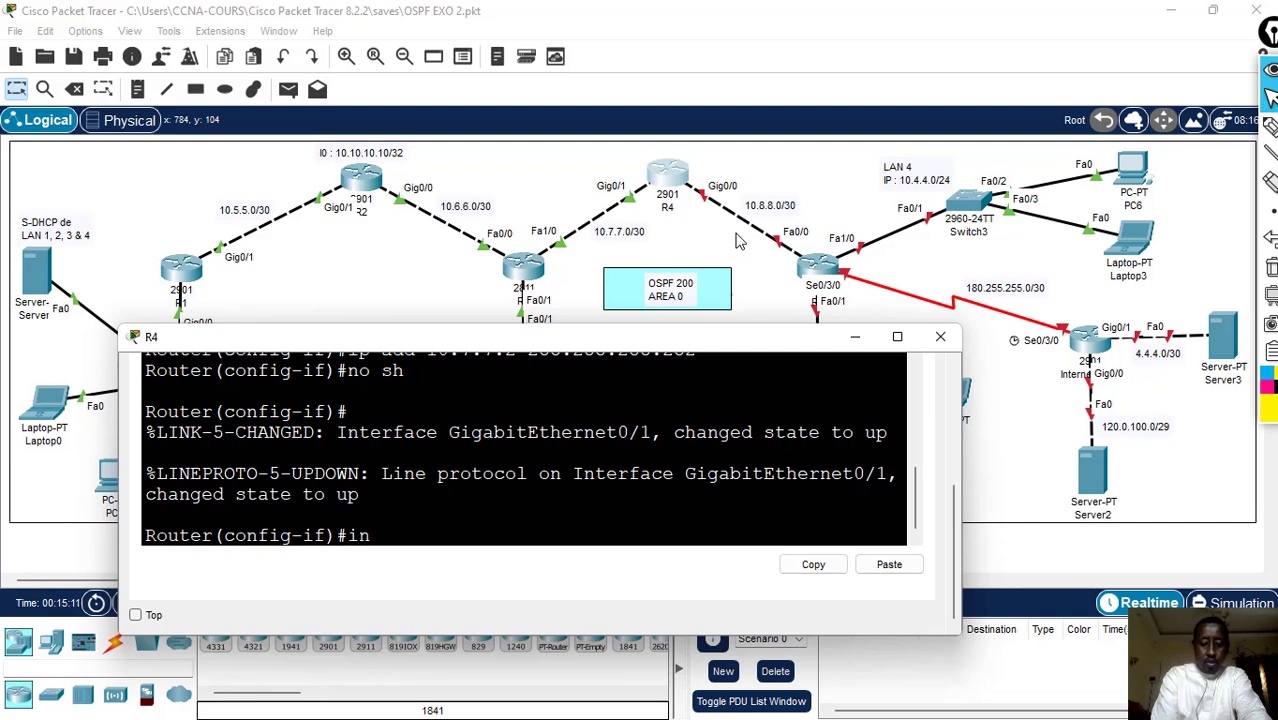
type("t g0/")
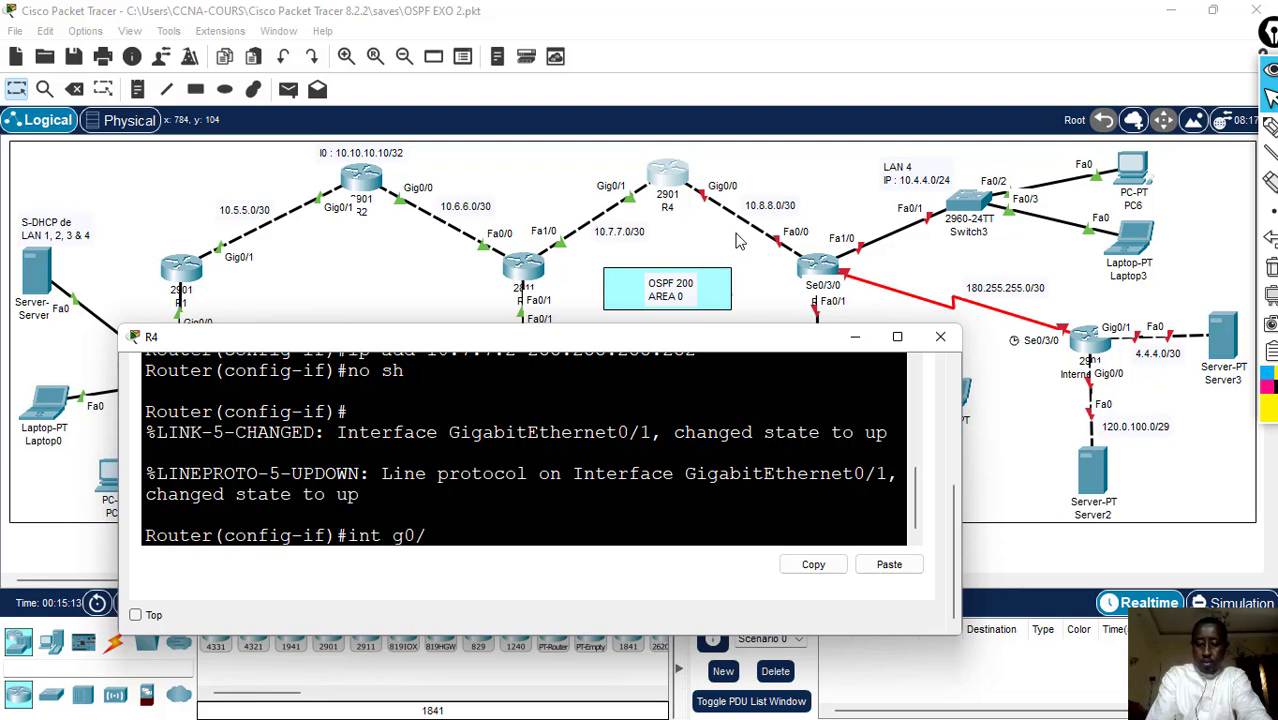
type("0")
key("Return")
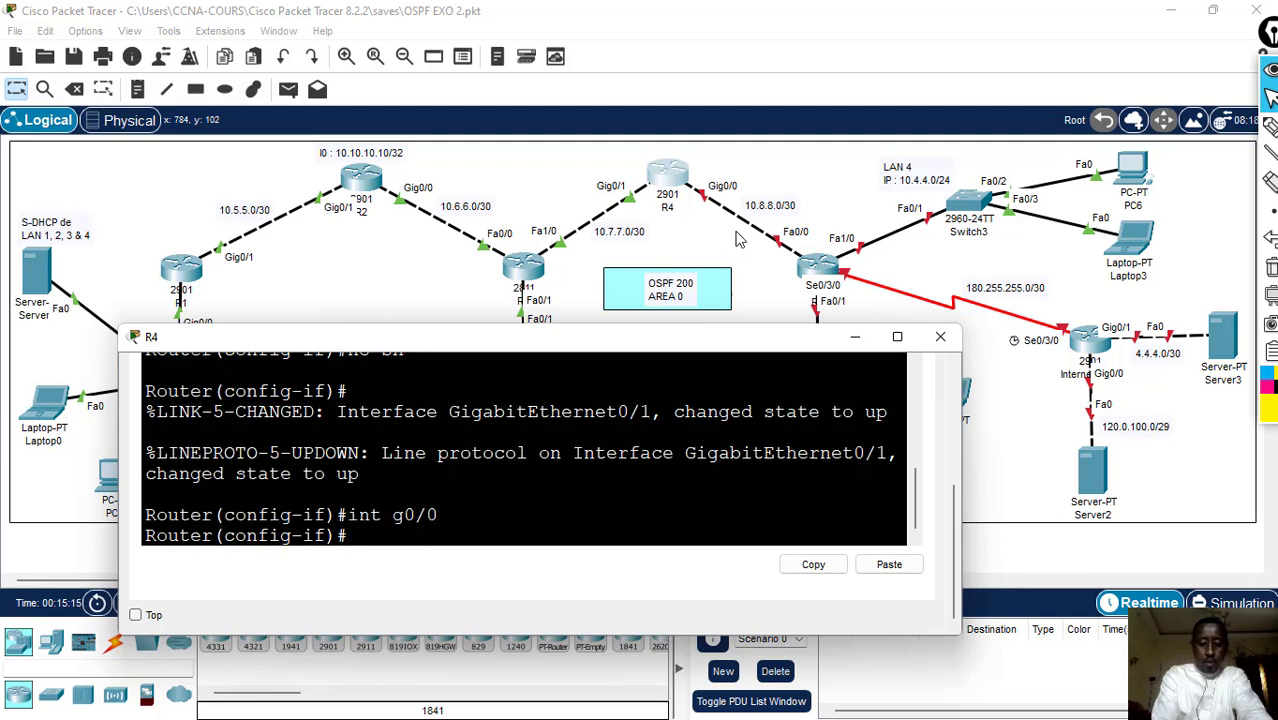
type("ip add")
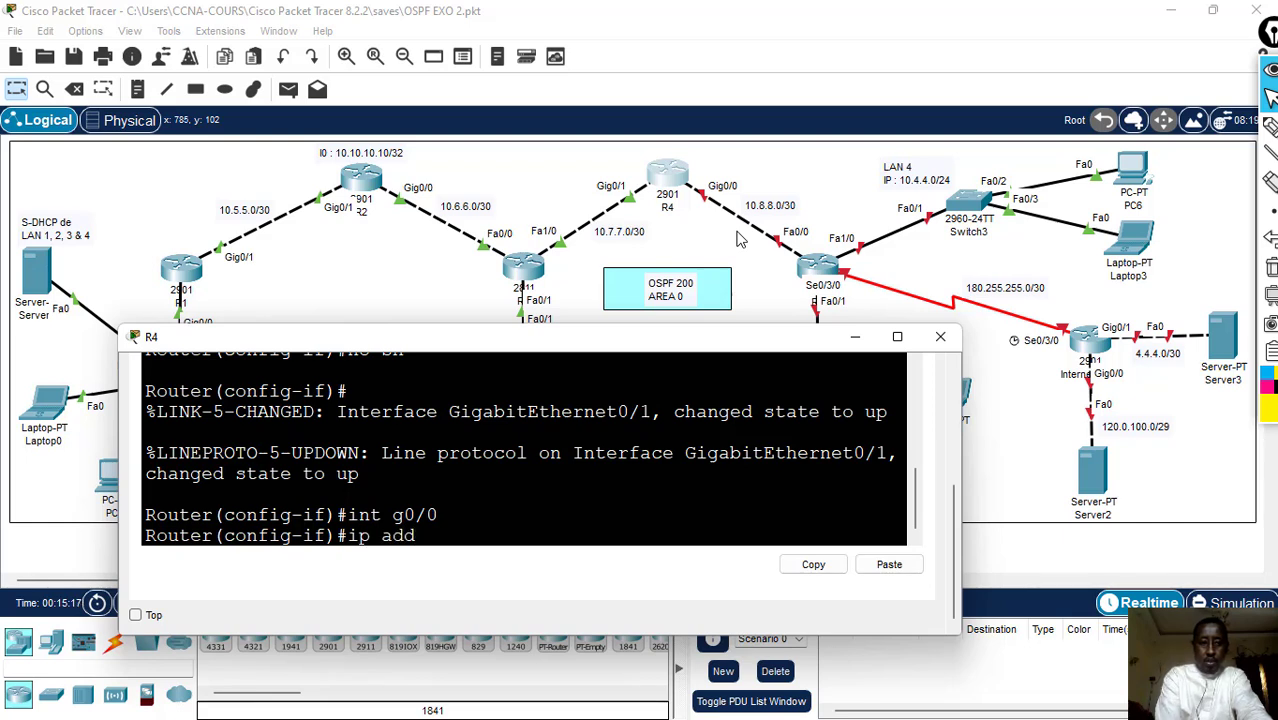
type(" 10")
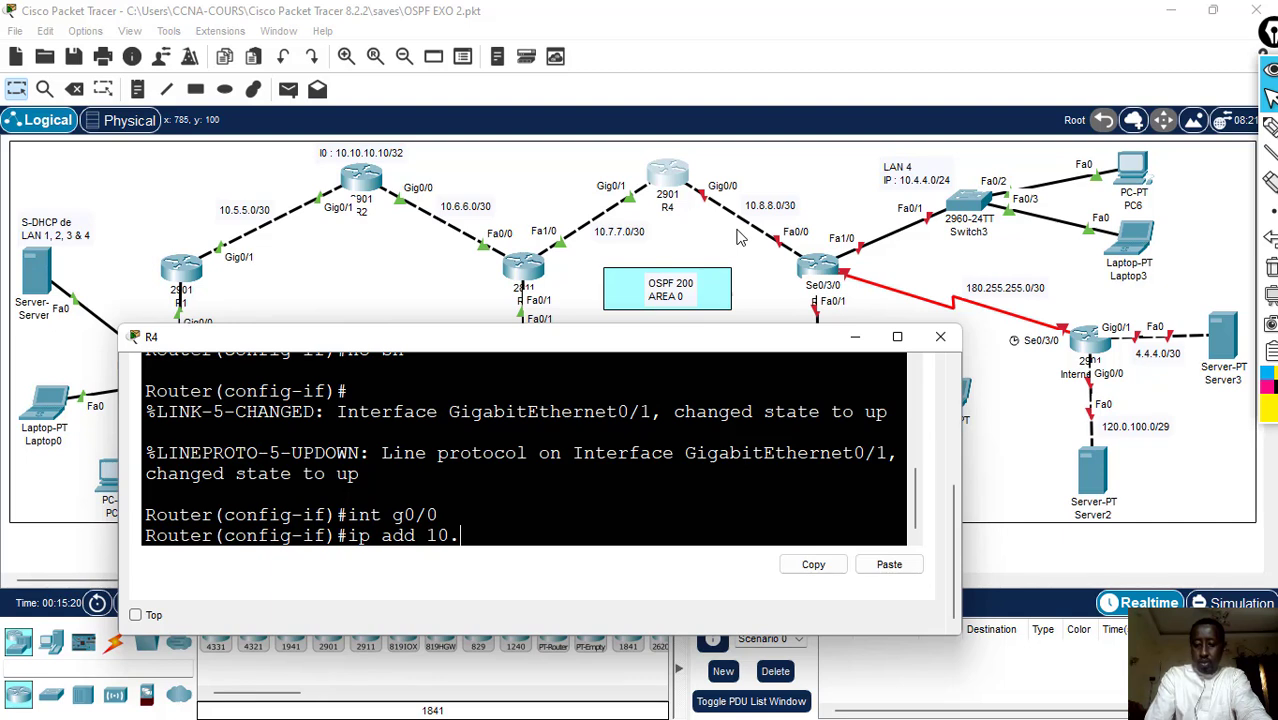
type(".8.8")
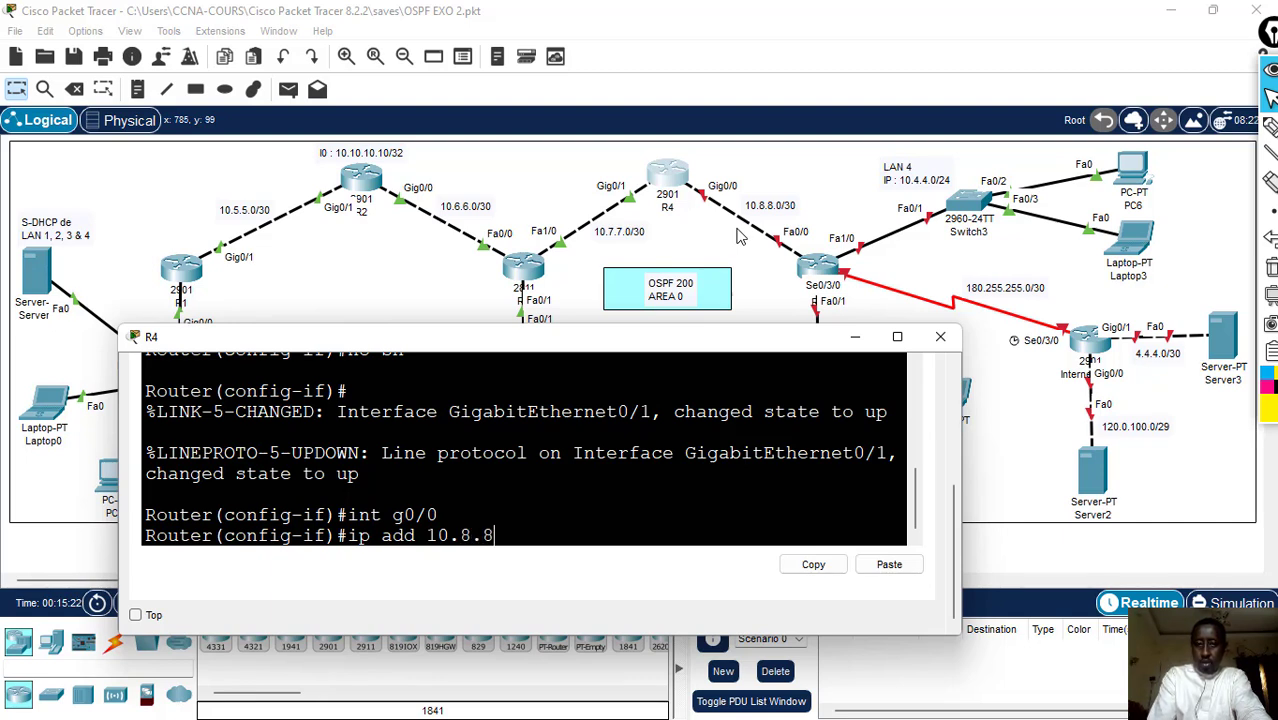
type("1")
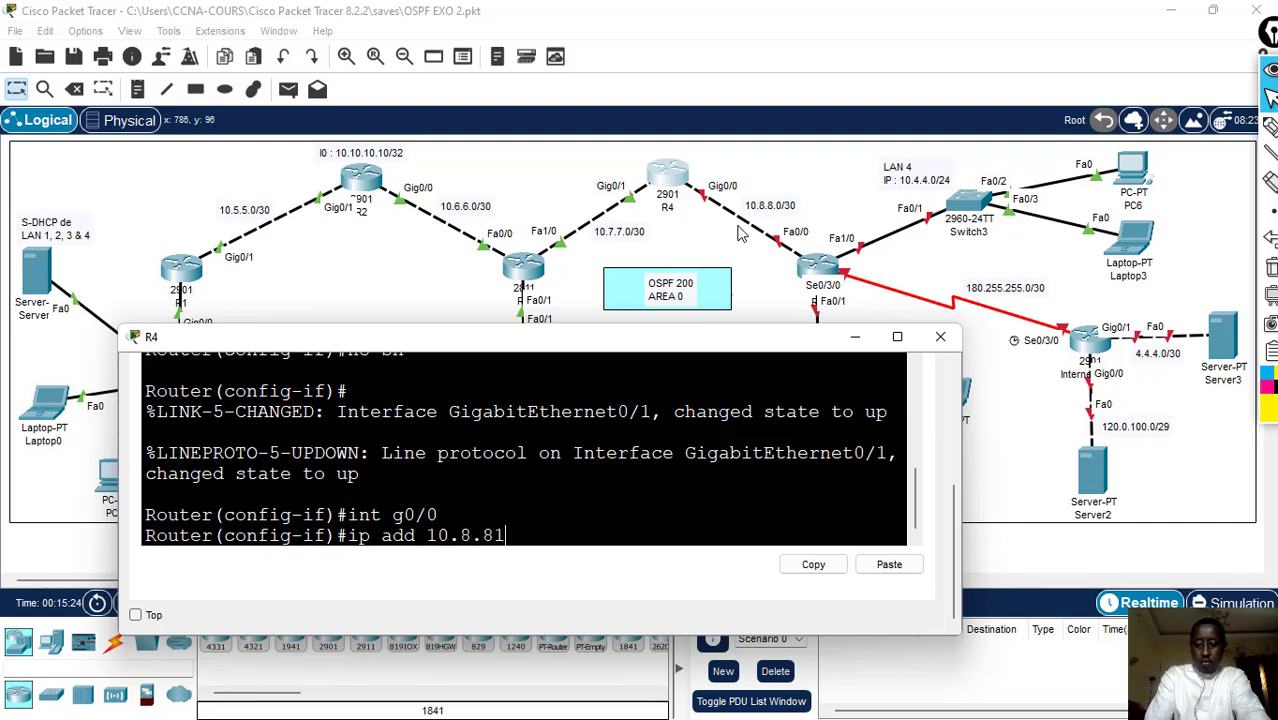
key("BackSpace")
type(".")
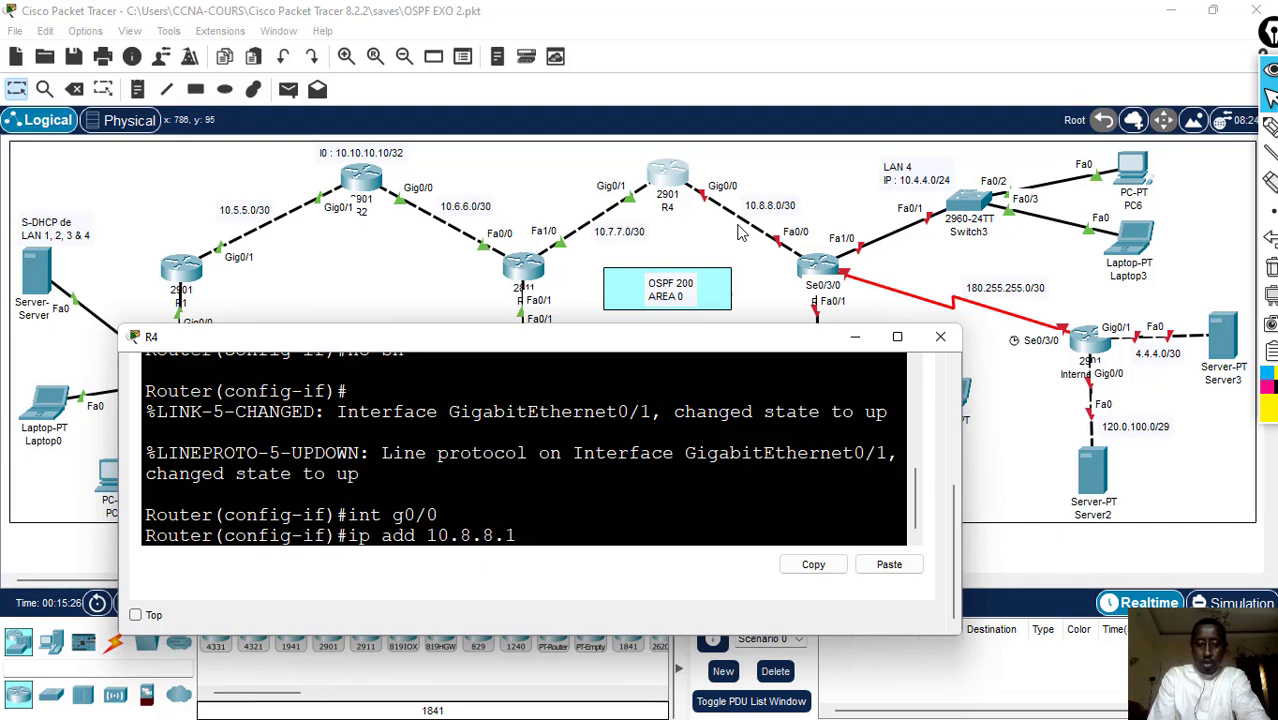
key("Return")
key("Up")
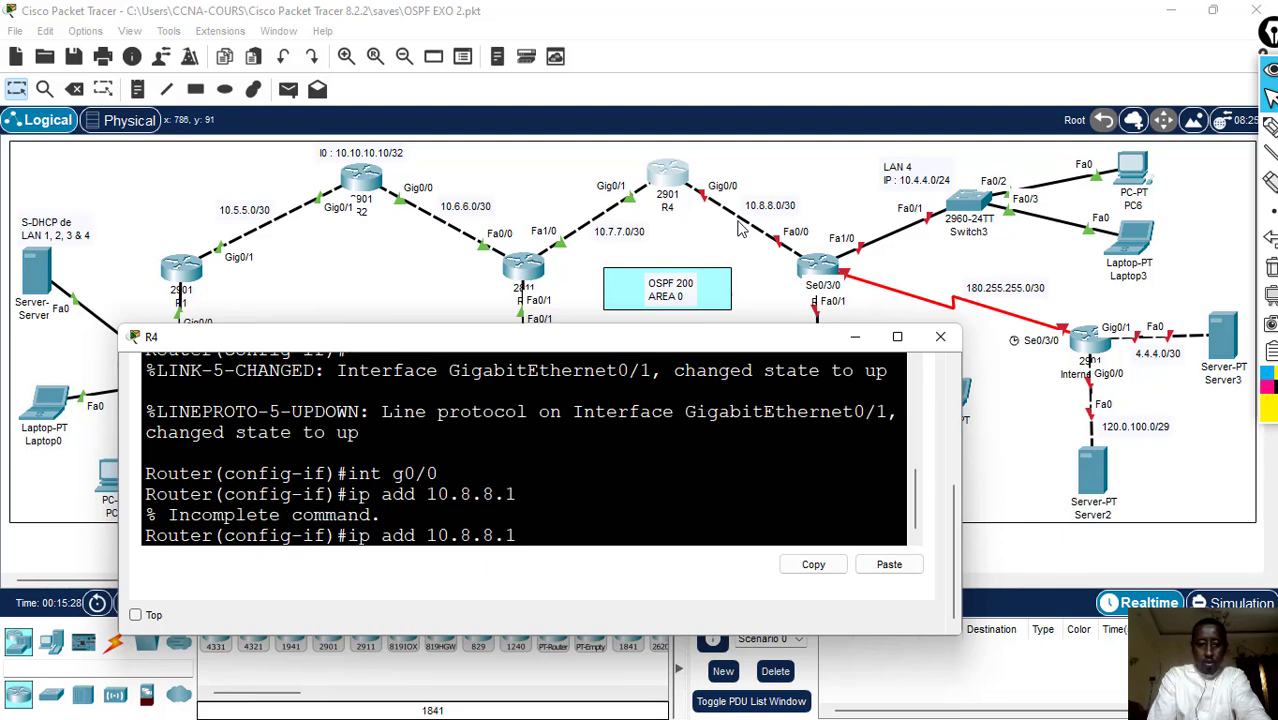
type("25")
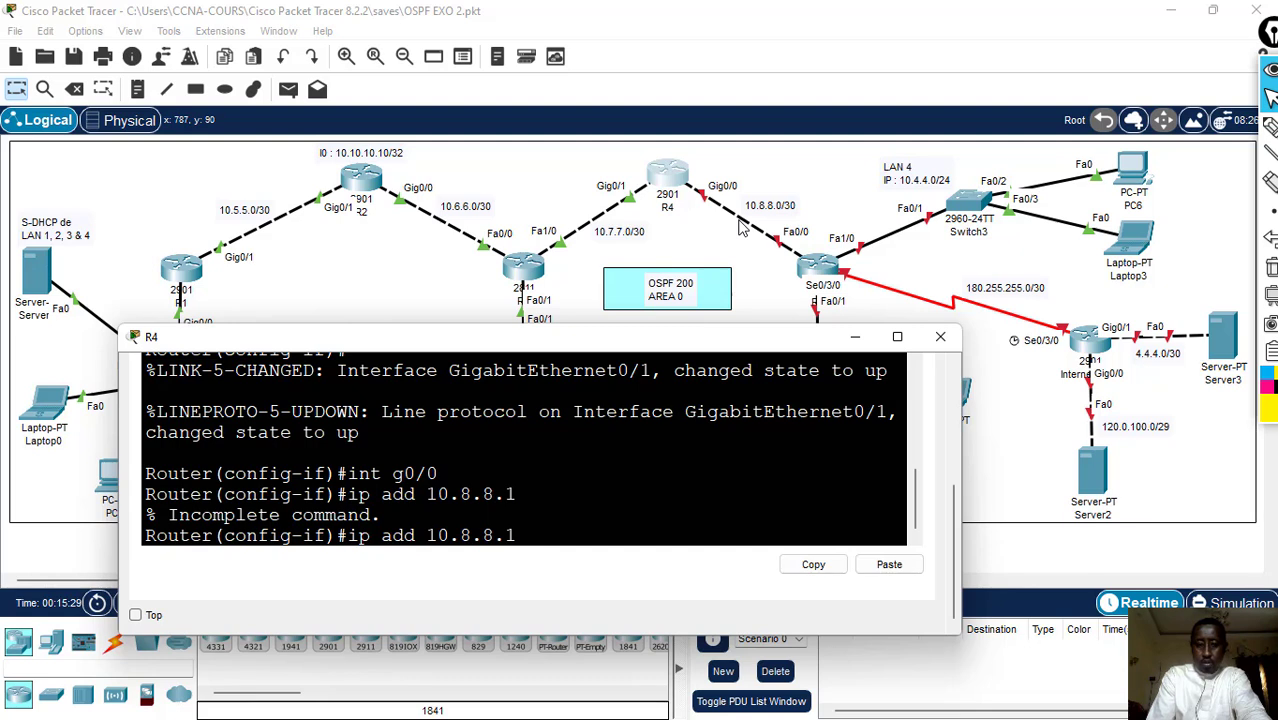
type("5.")
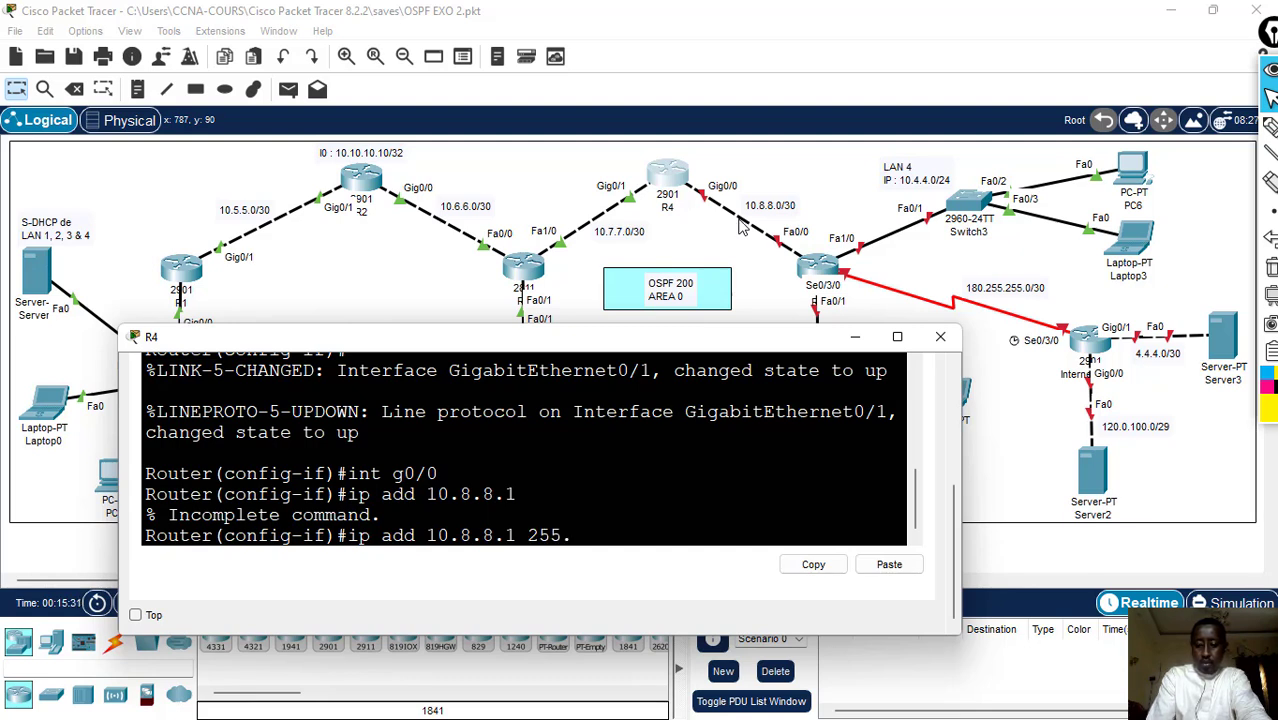
type("255.255.252")
key("Return")
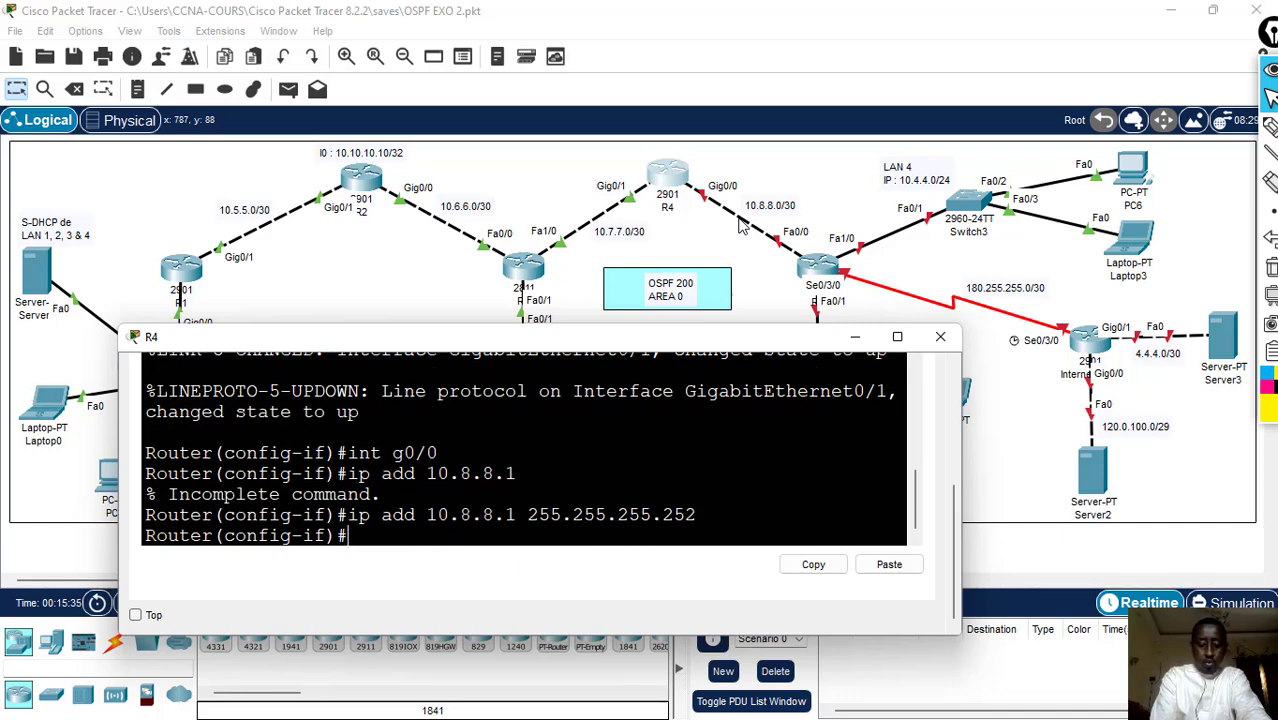
type("no sh")
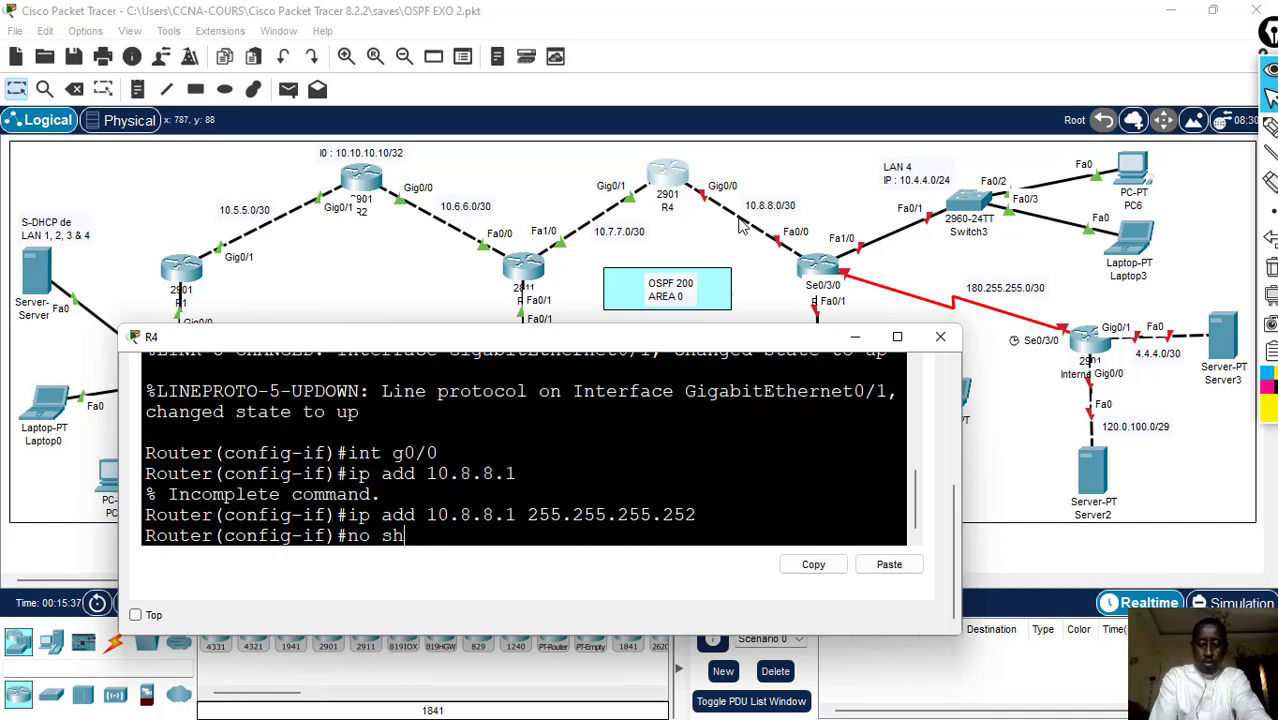
key("Return")
- Leave R4's configuration mode with end, save the configuration with wr, and close R4's window
type("en")
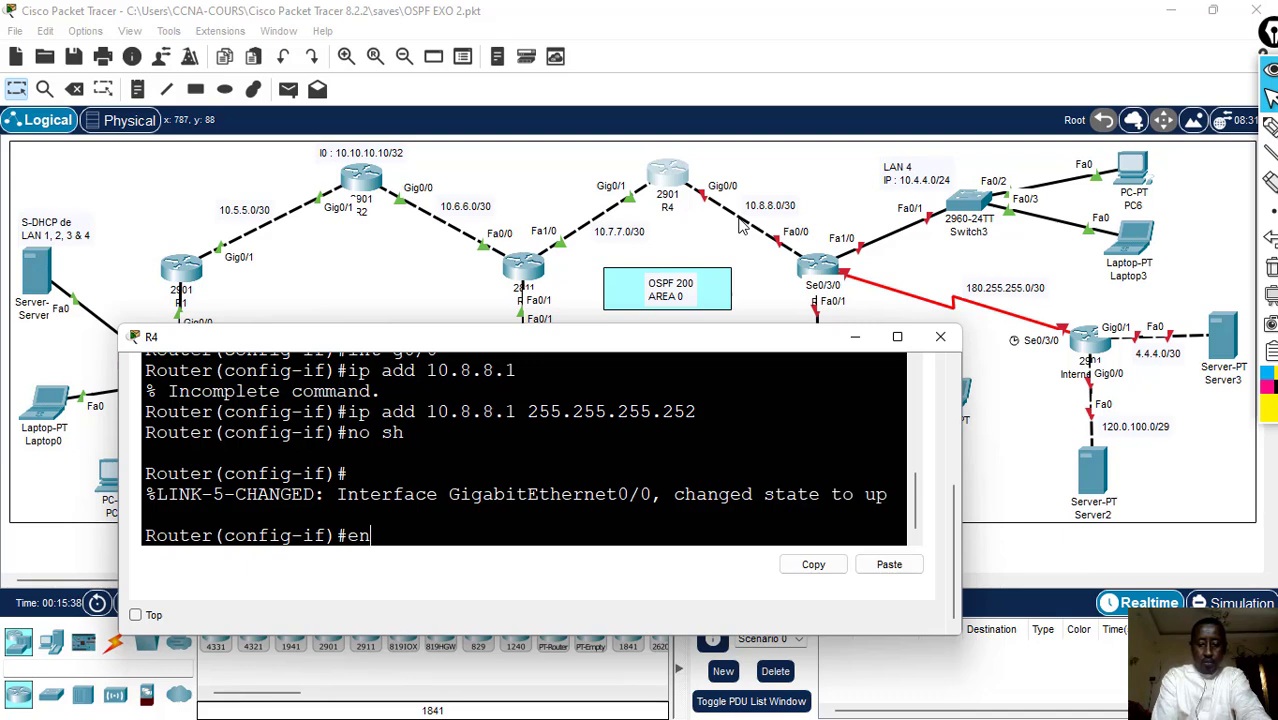
type("d")
key("Return")
type("wr")
key("Return")
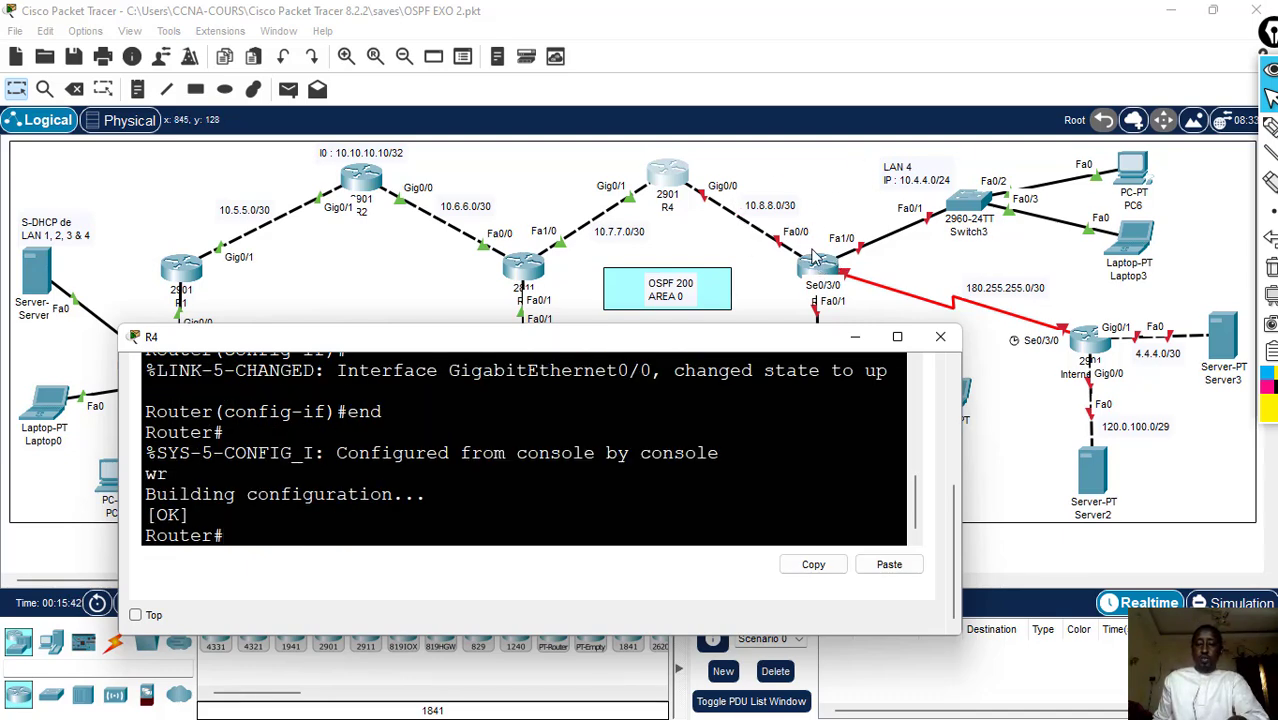
left_click(940, 336)
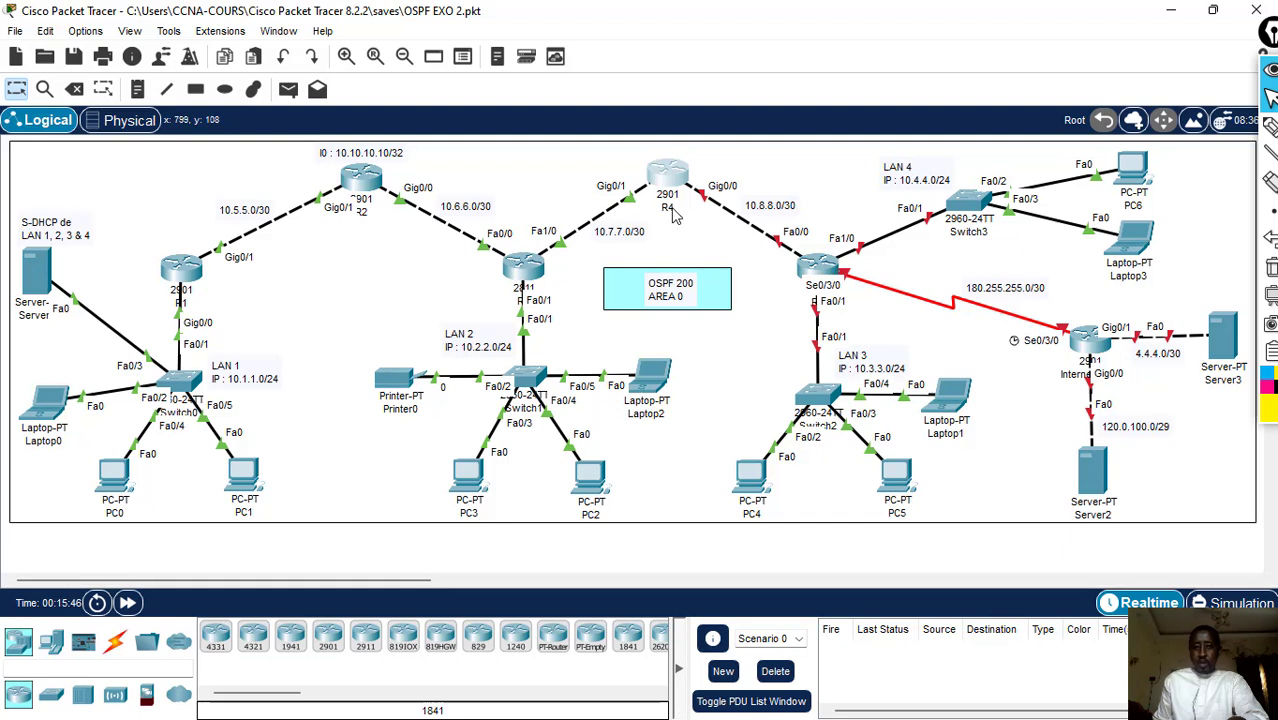
- Add the note "l 0 : 10.20.20.20/32" beside R5 in the topology, positioned just above the red serial link
left_click(138, 89)
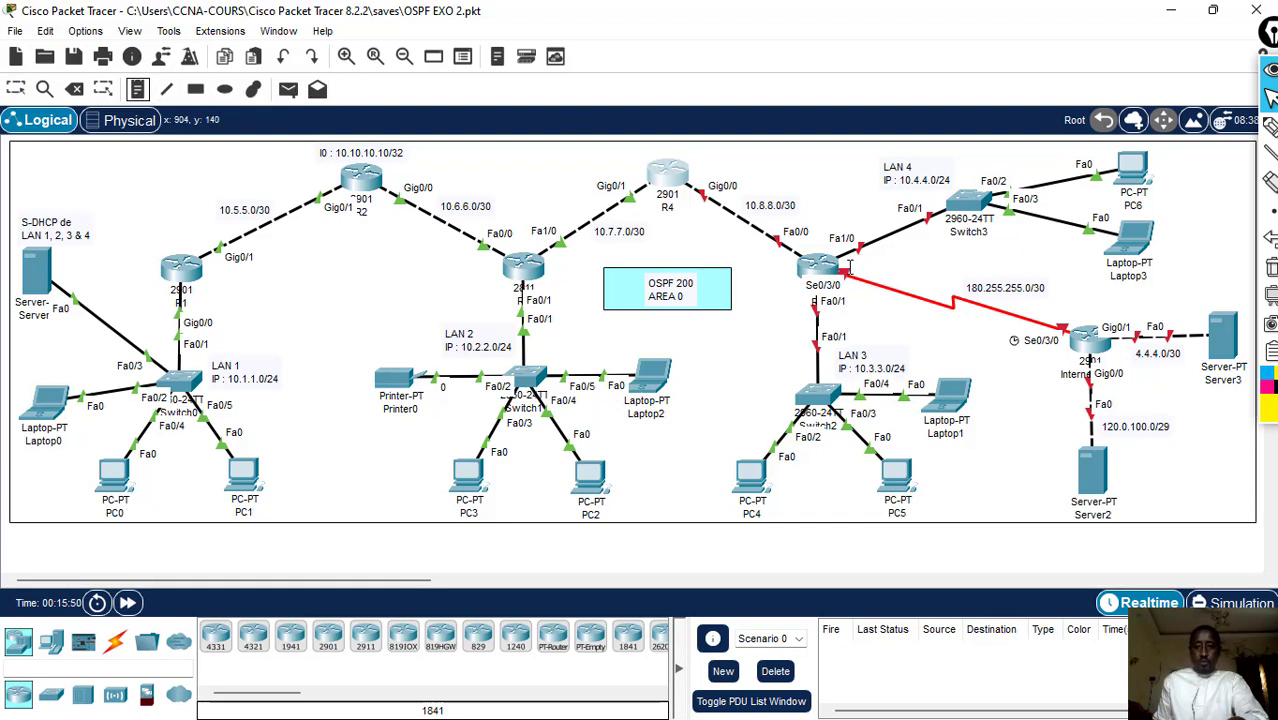
left_click(849, 266)
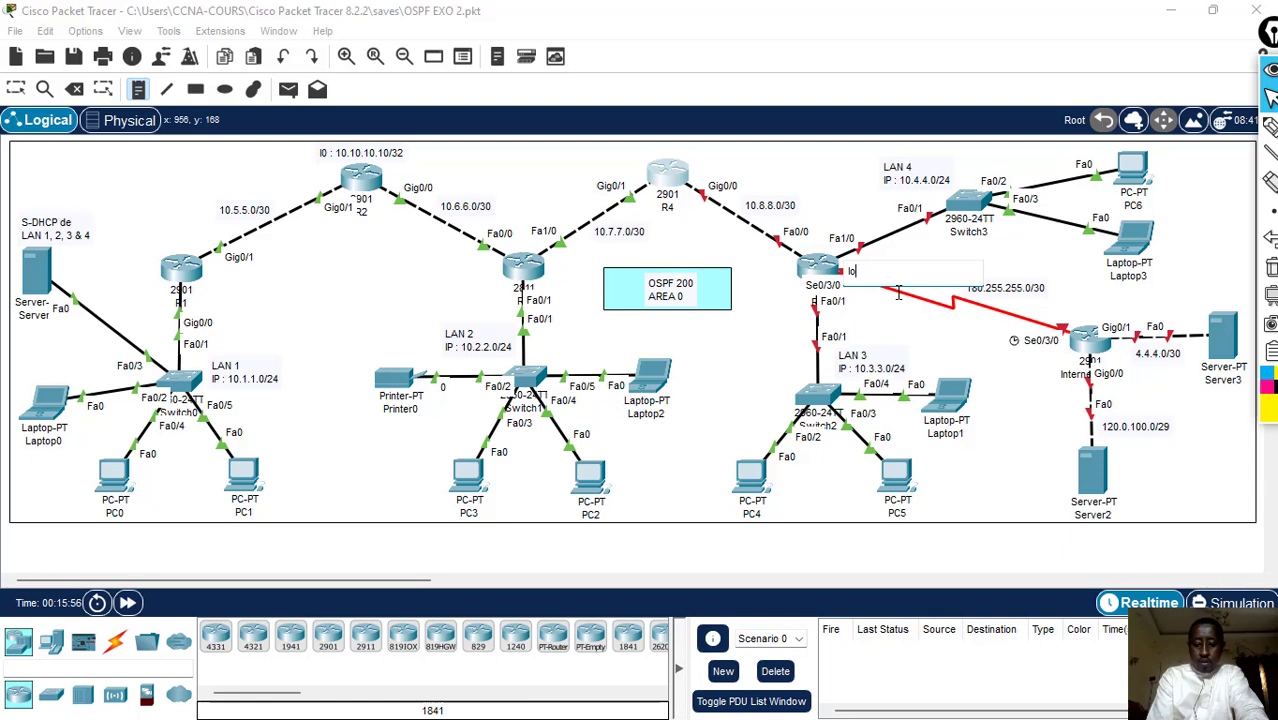
key("BackSpace")
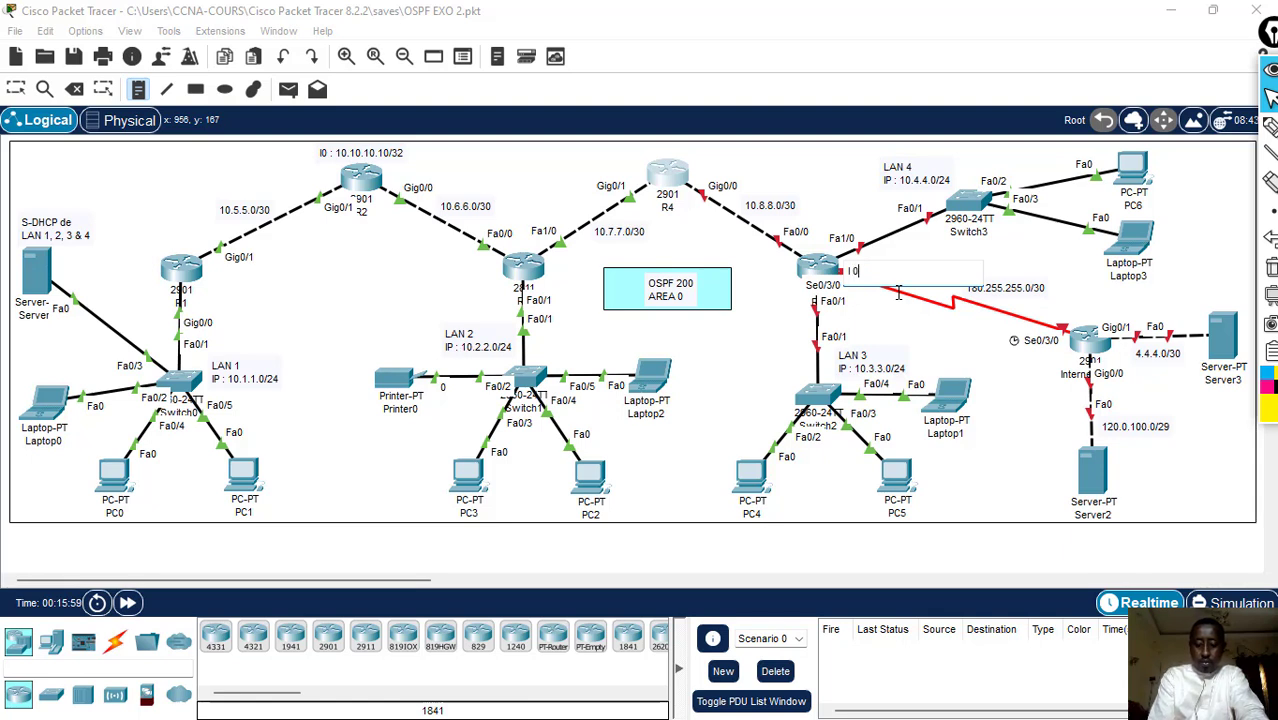
type(":")
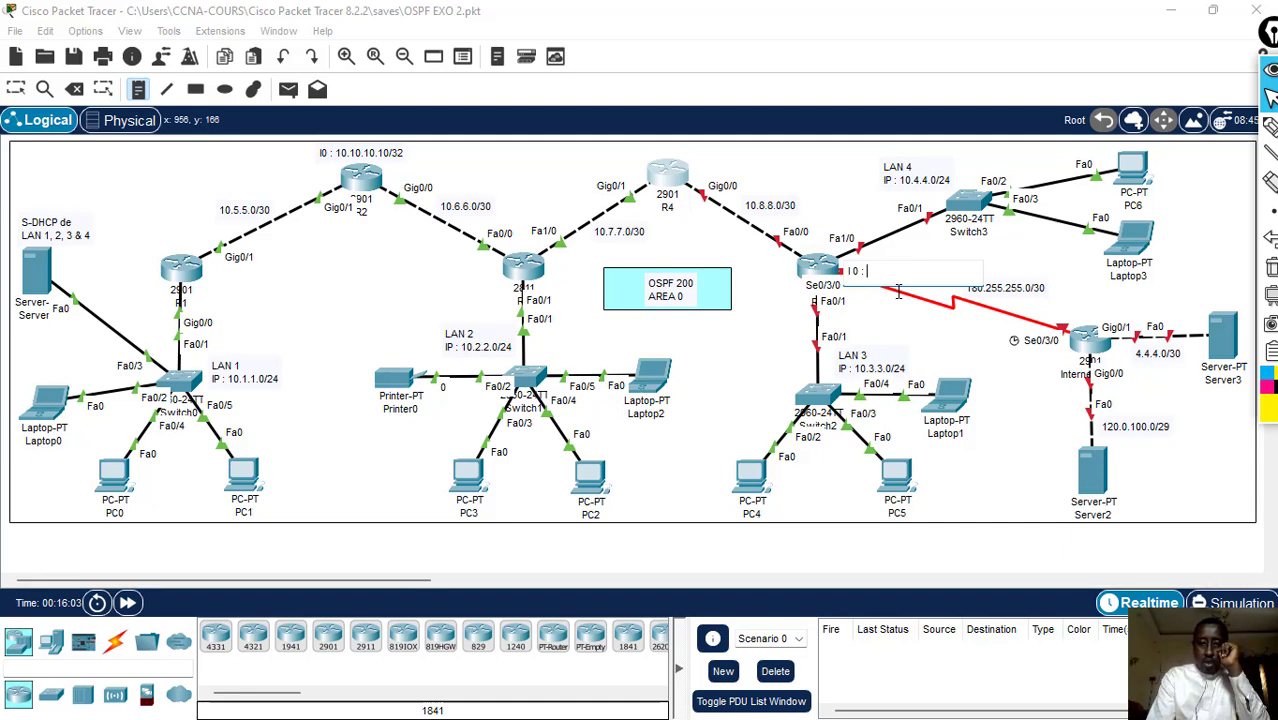
type(" 10.20.20.0")
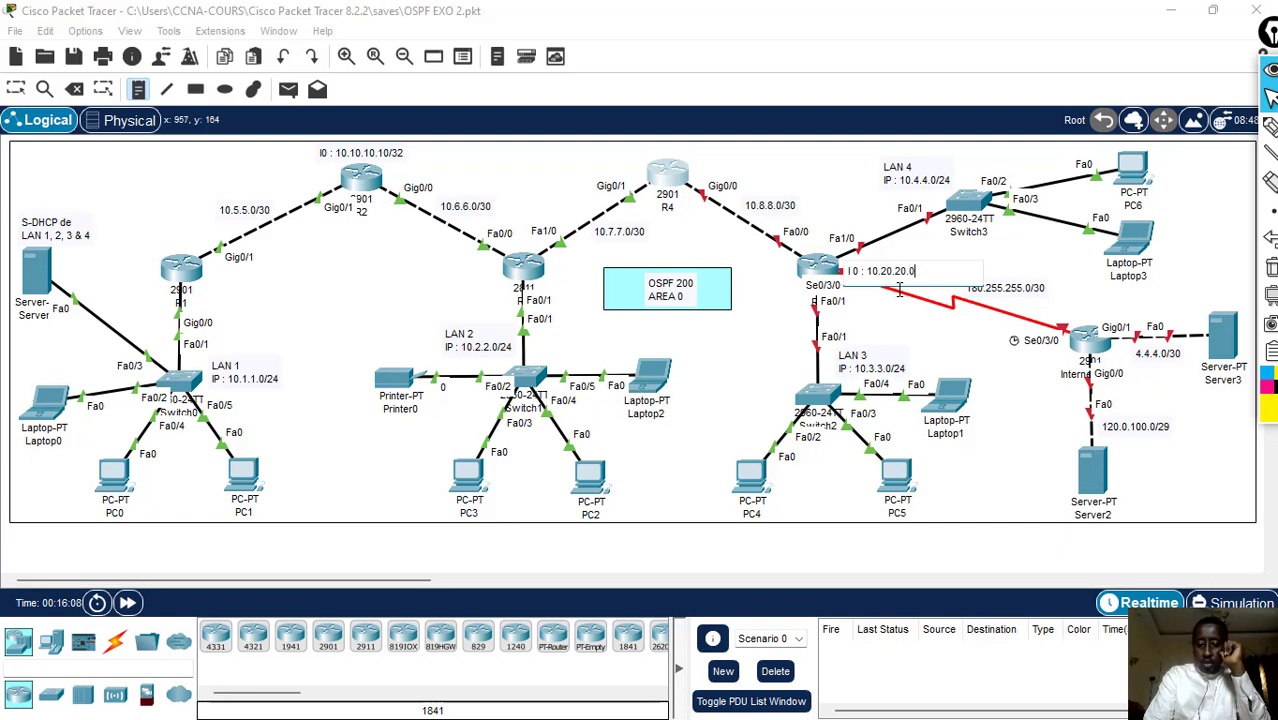
key("BackSpace")
type("20")
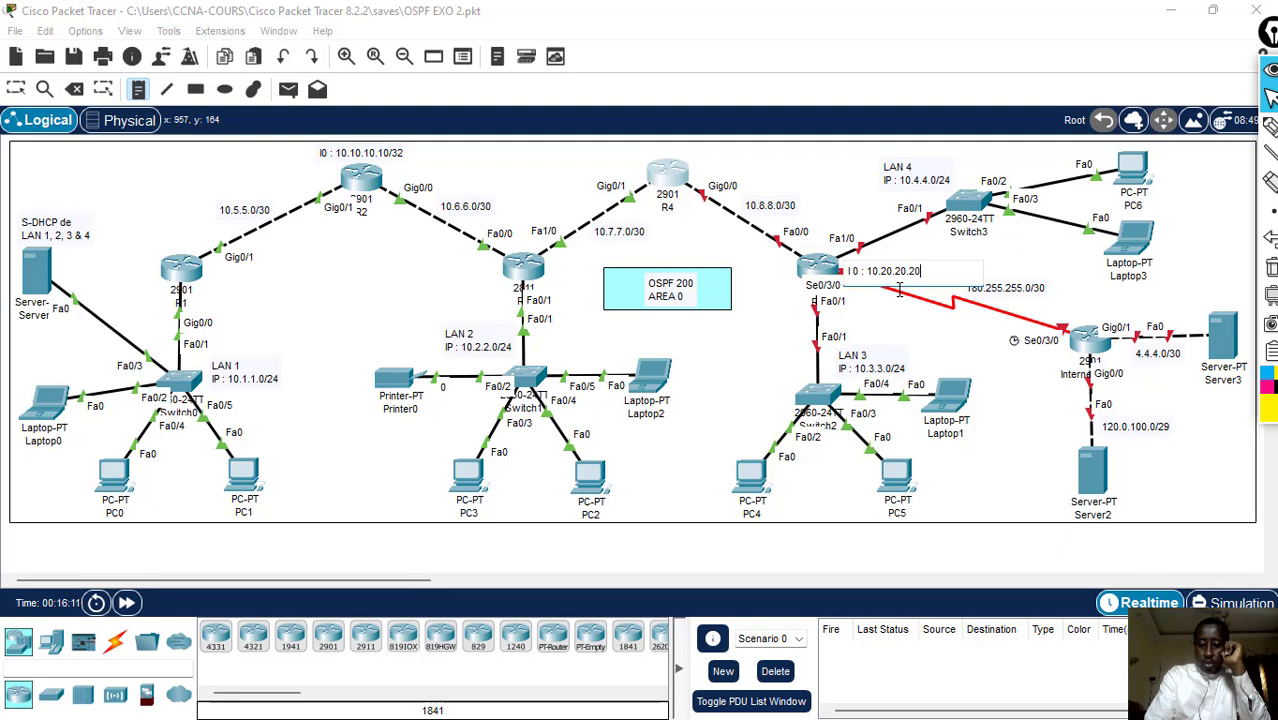
type("/")
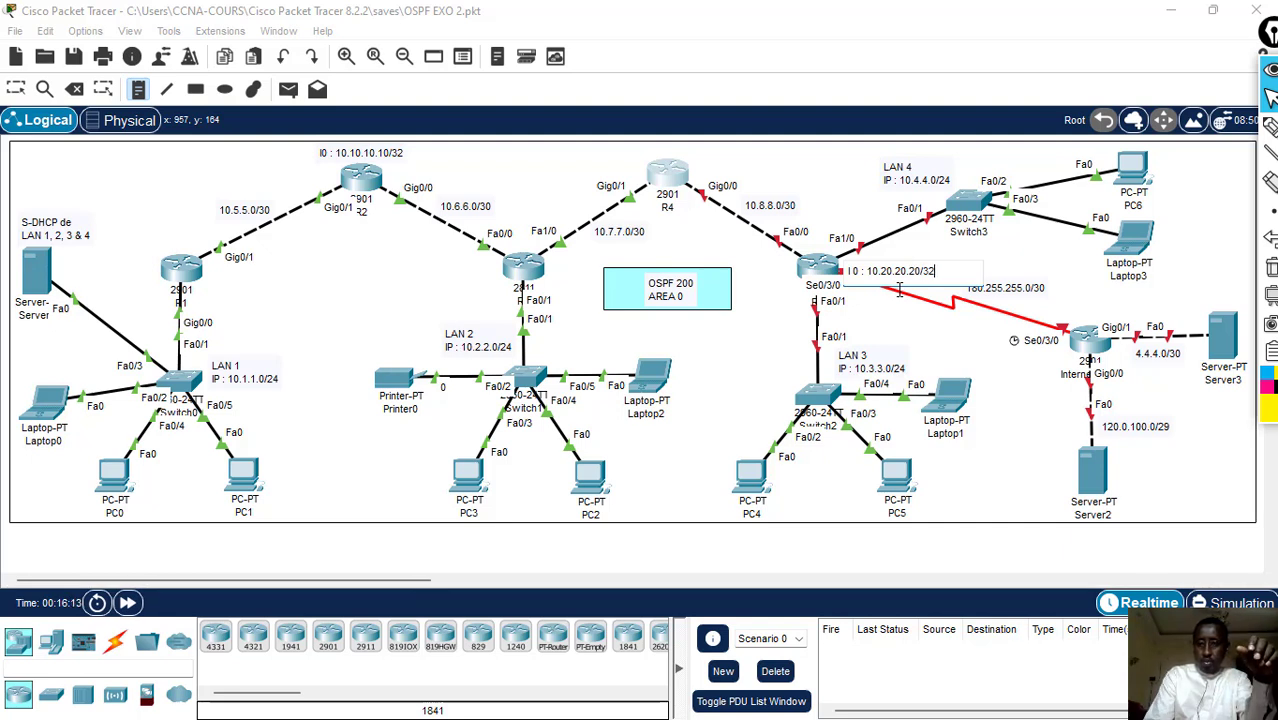
type("32")
left_click(978, 286)
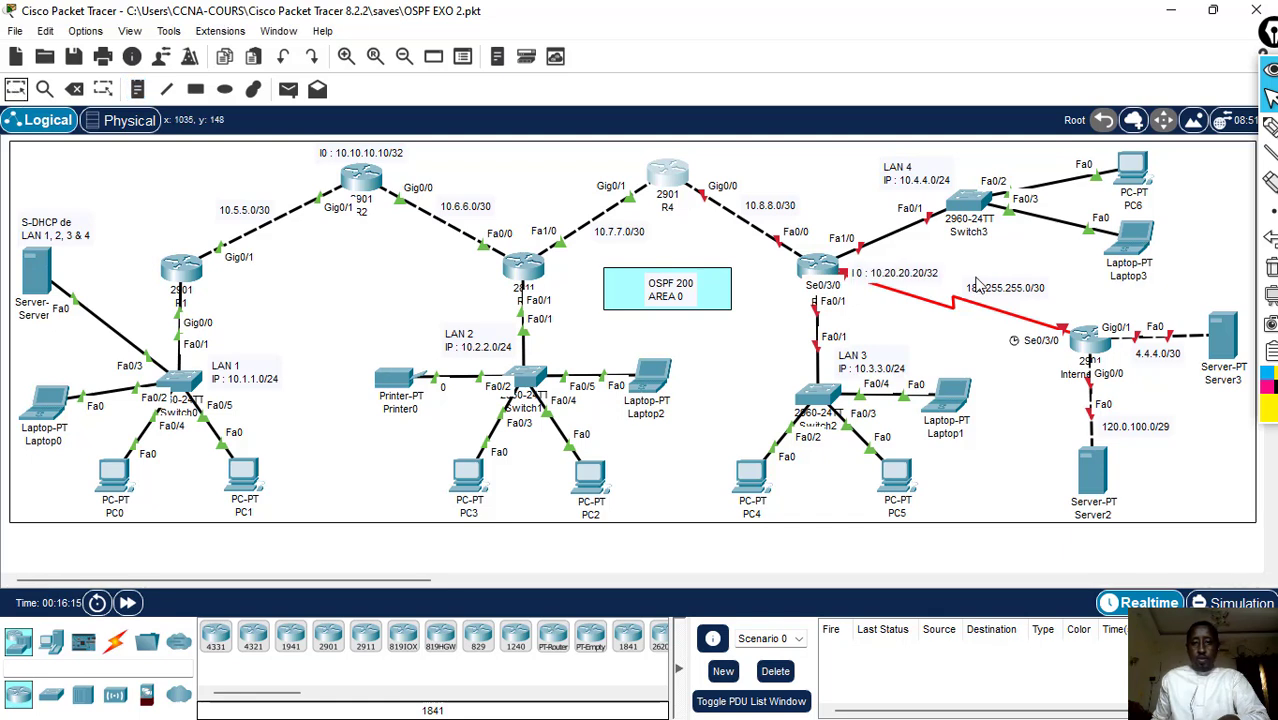
mouse_move(930, 277)
left_mouse_down()
mouse_move(933, 266)
mouse_move(775, 275)
mouse_move(795, 278)
mouse_move(870, 215)
mouse_move(878, 268)
mouse_move(922, 277)
mouse_move(470, 240)
mouse_move(172, 240)
mouse_move(360, 242)
mouse_move(480, 262)
mouse_move(487, 283)
mouse_move(508, 270)
mouse_move(1085, 290)
mouse_move(936, 266)
left_mouse_up()
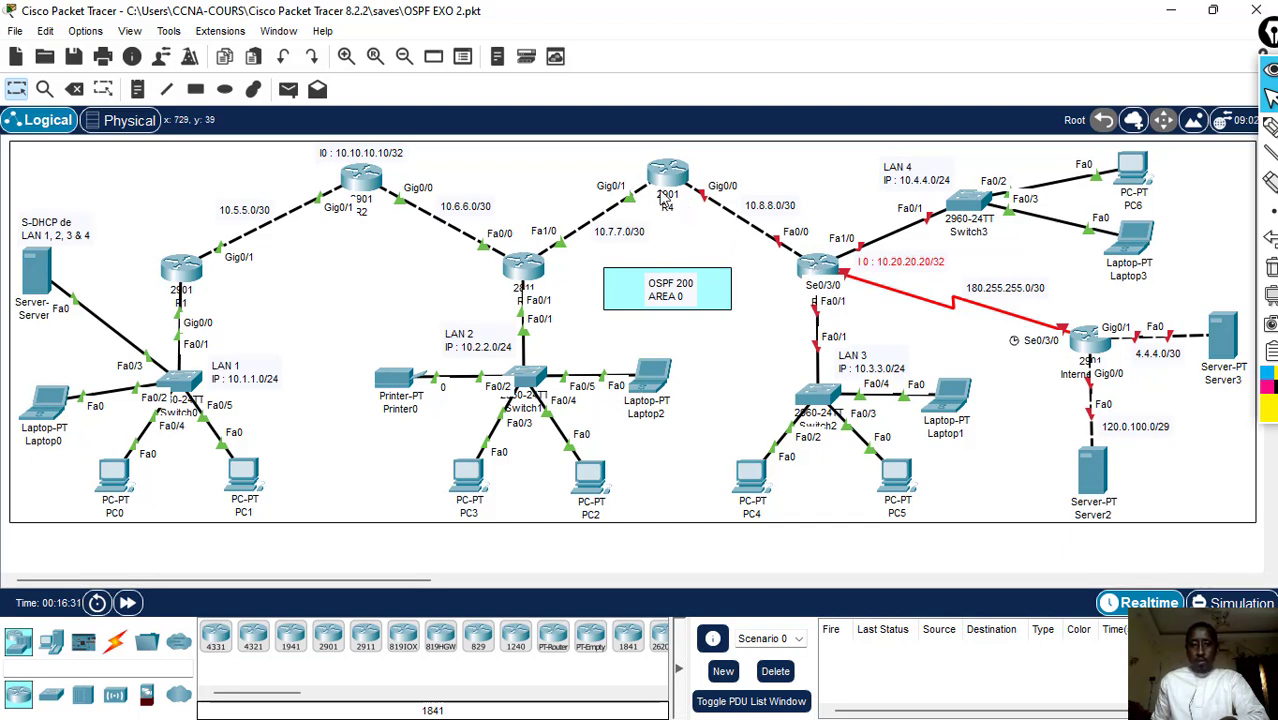
- Open R5's command-line interface and arrange its window so that R5's links in the topology stay in view
left_click(811, 278)
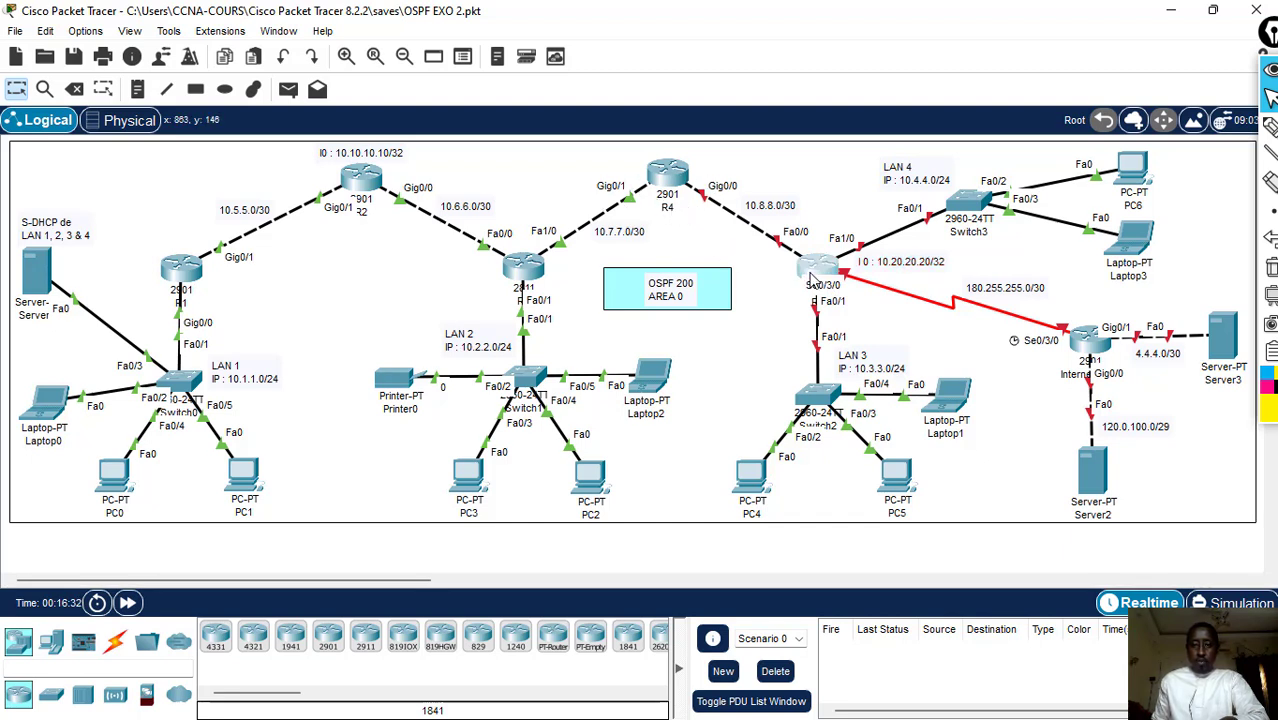
left_click(811, 278)
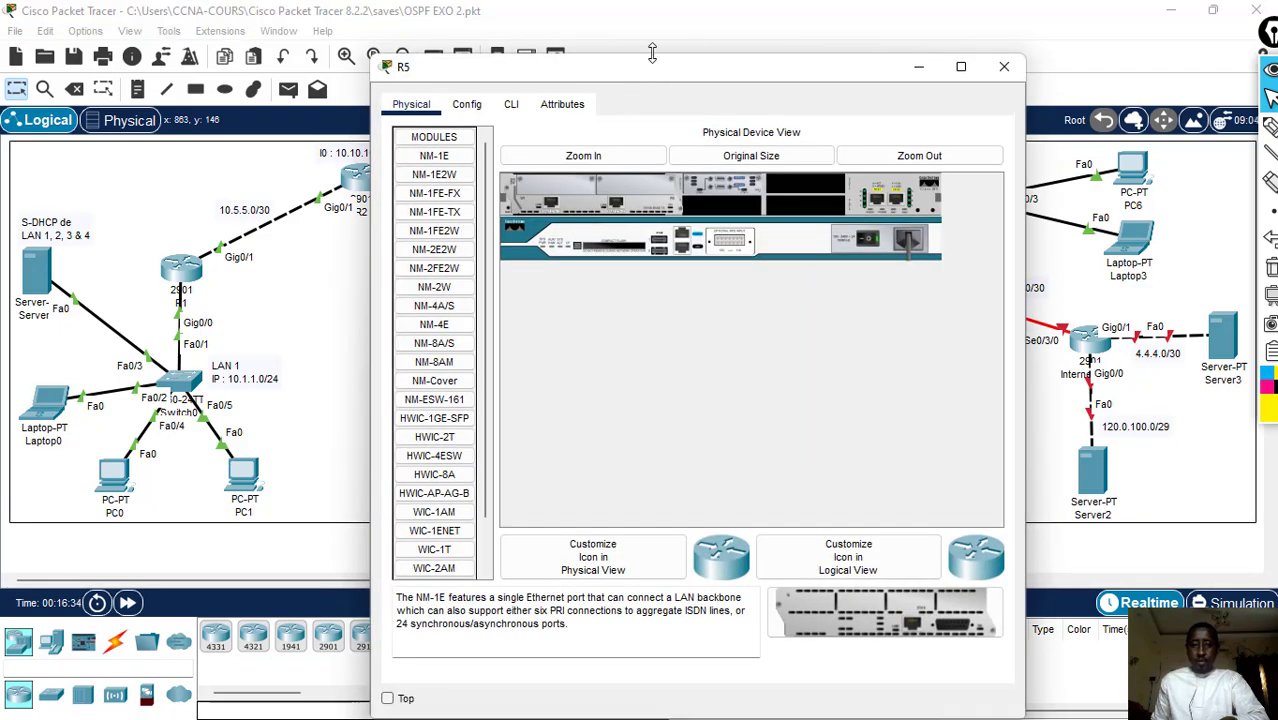
left_click_drag(648, 66, 301, 169)
left_click(512, 293)
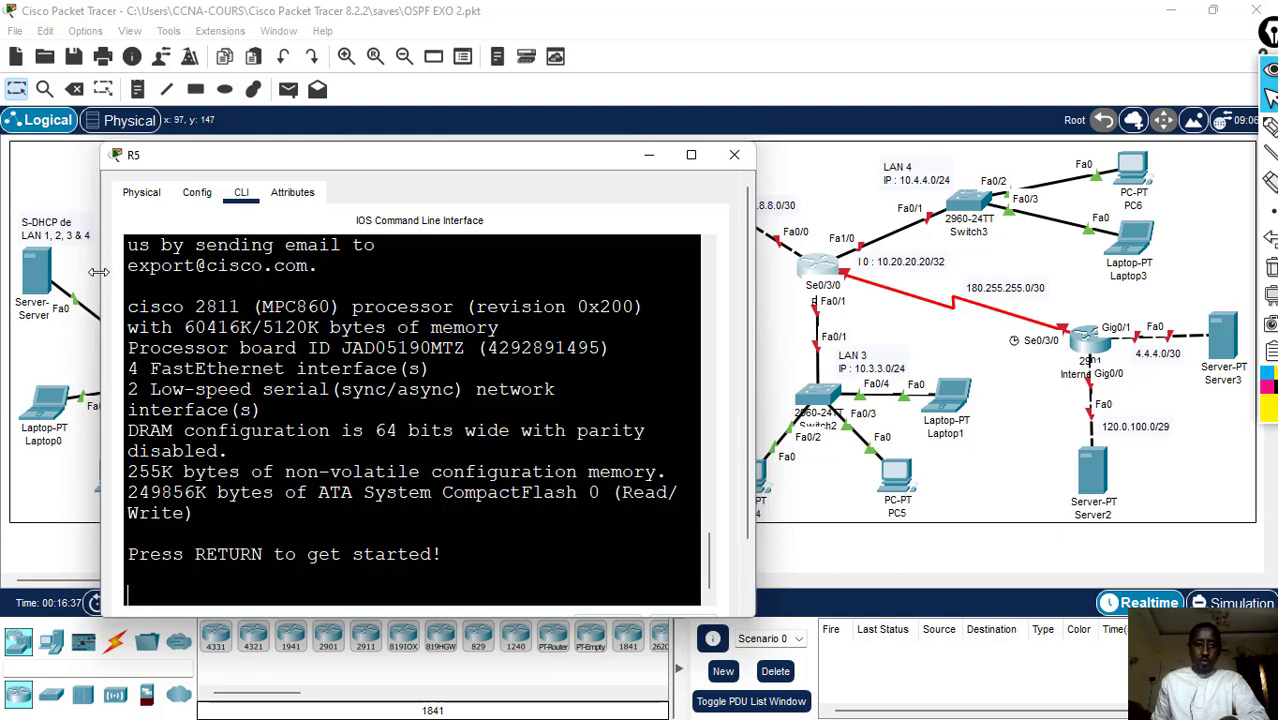
left_click_drag(98, 271, 12, 271)
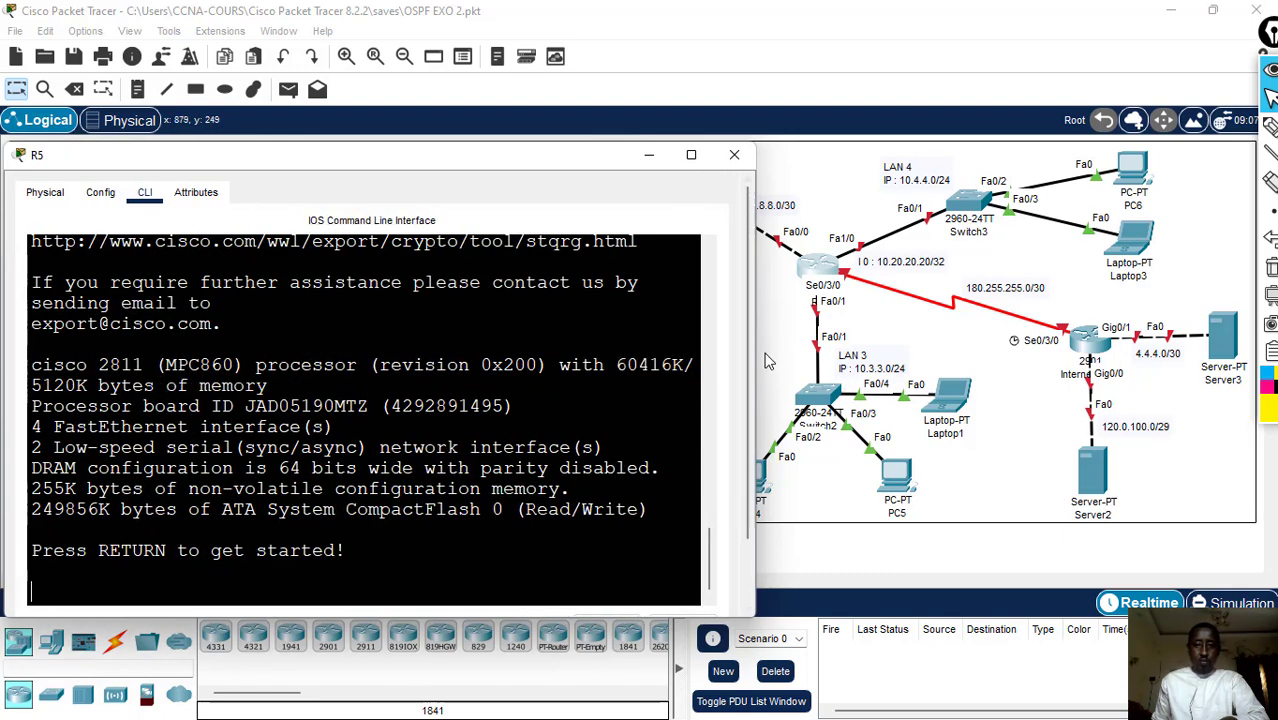
left_click_drag(522, 150, 514, 180)
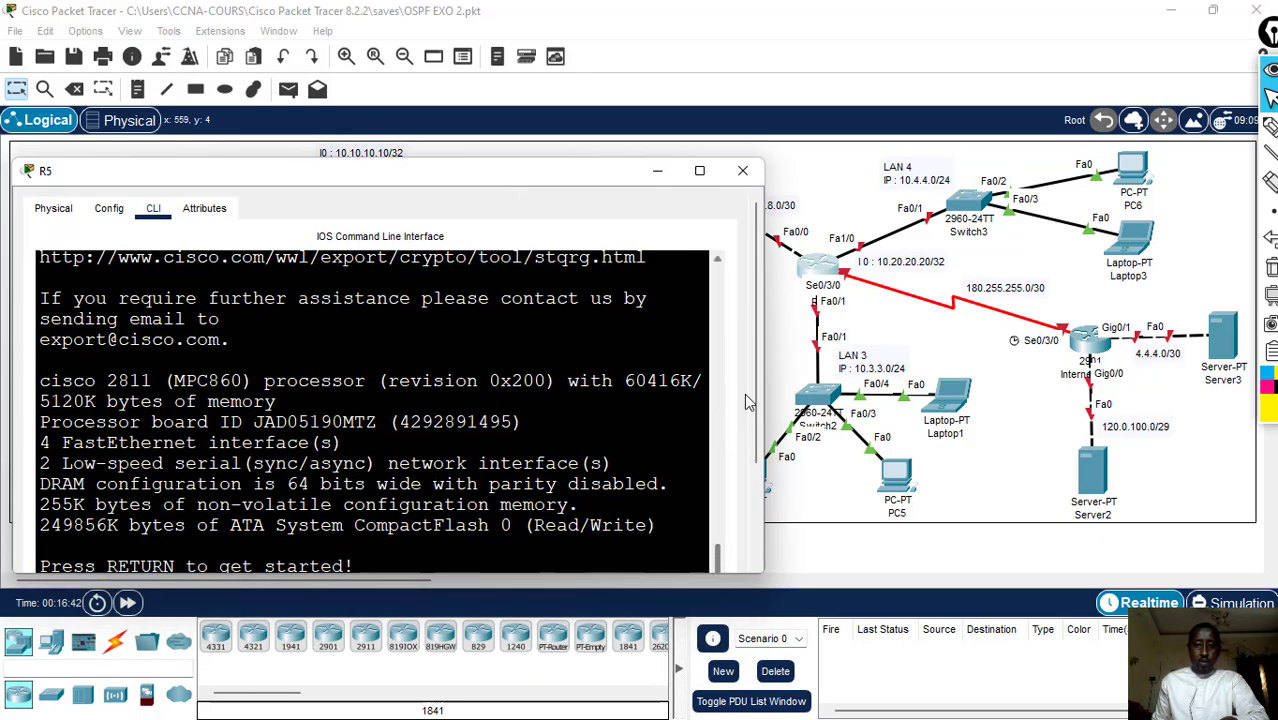
scroll(744, 393, "down", 3)
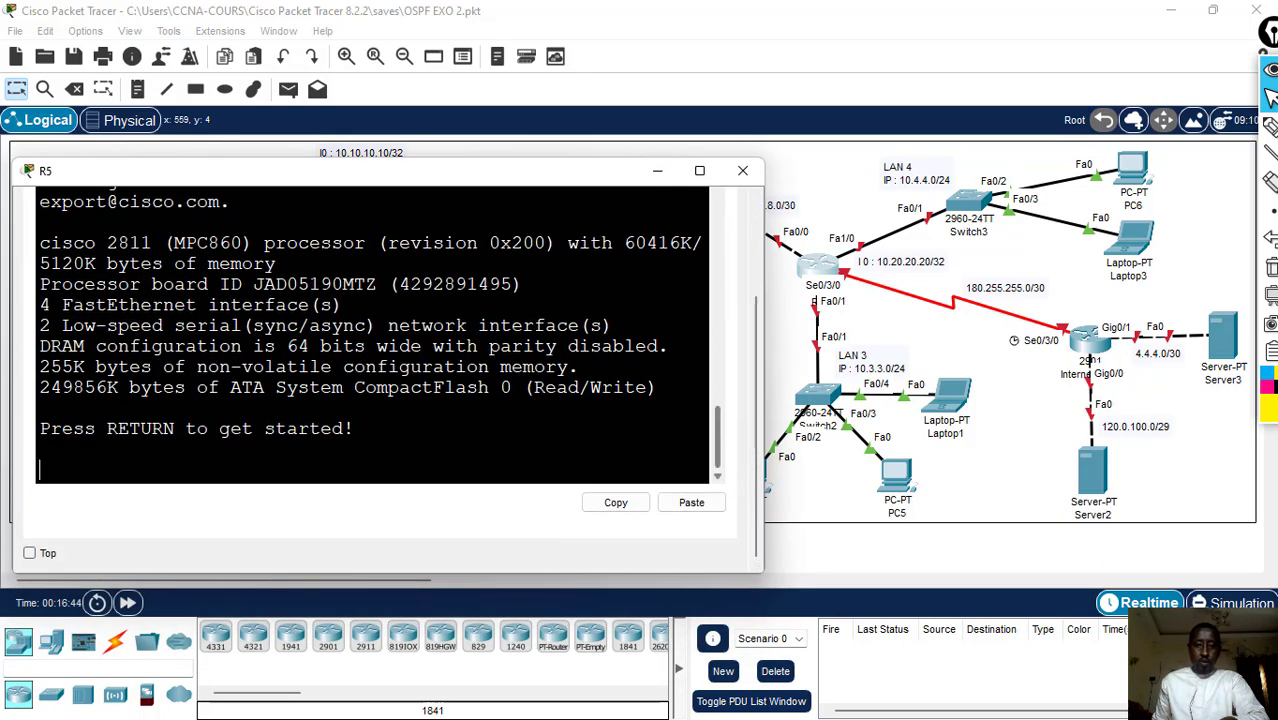
- Start R5's console session and enter global configuration mode with en and conf t
left_click(40, 449)
type("en")
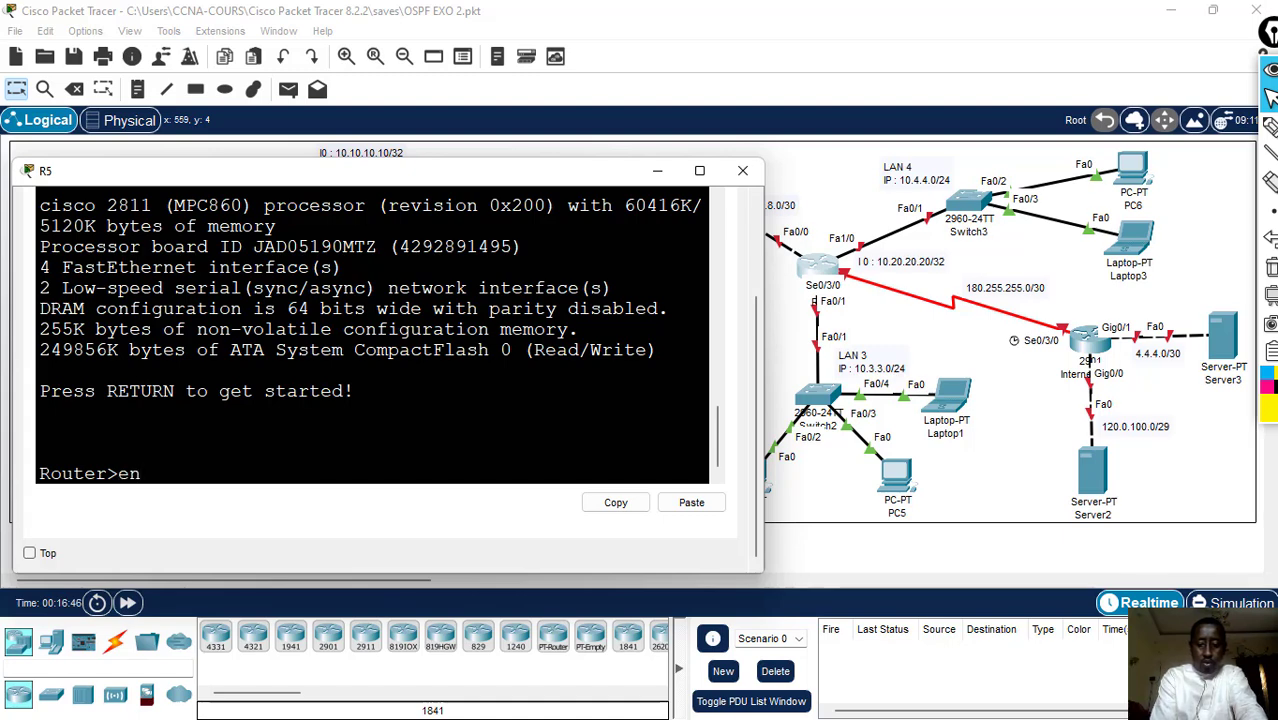
key("Return")
type("conf t")
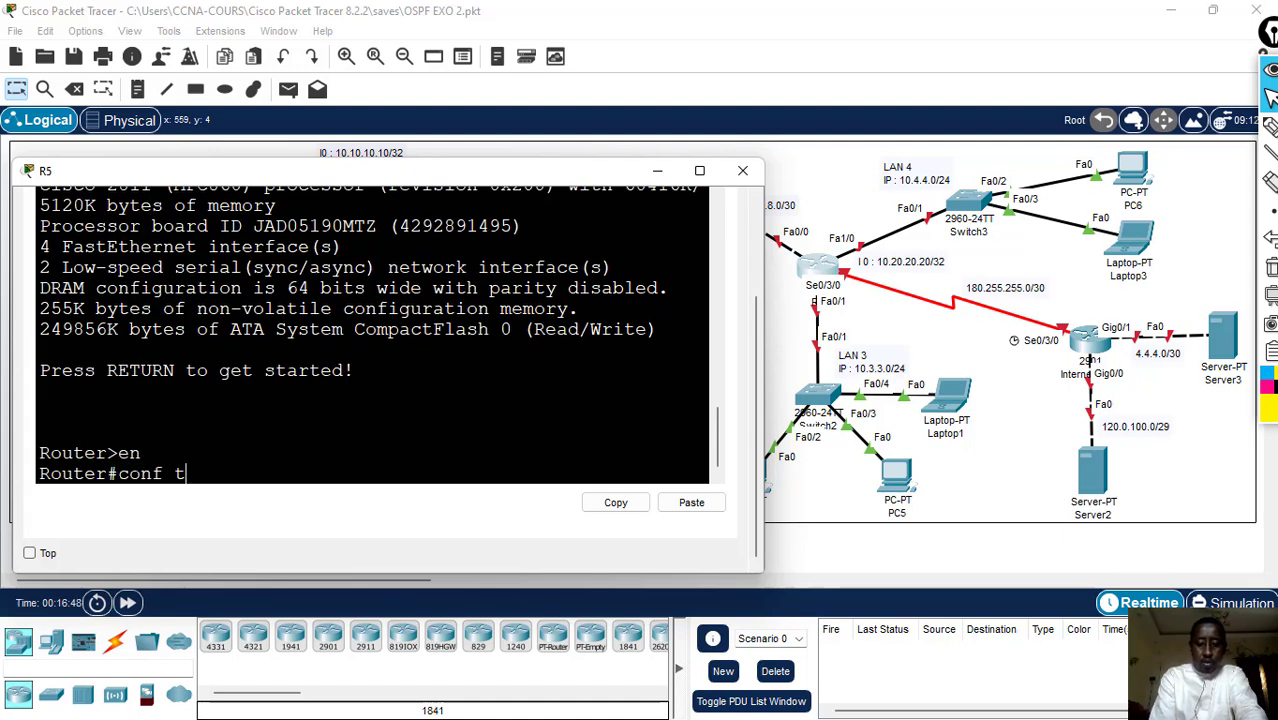
key("Return")
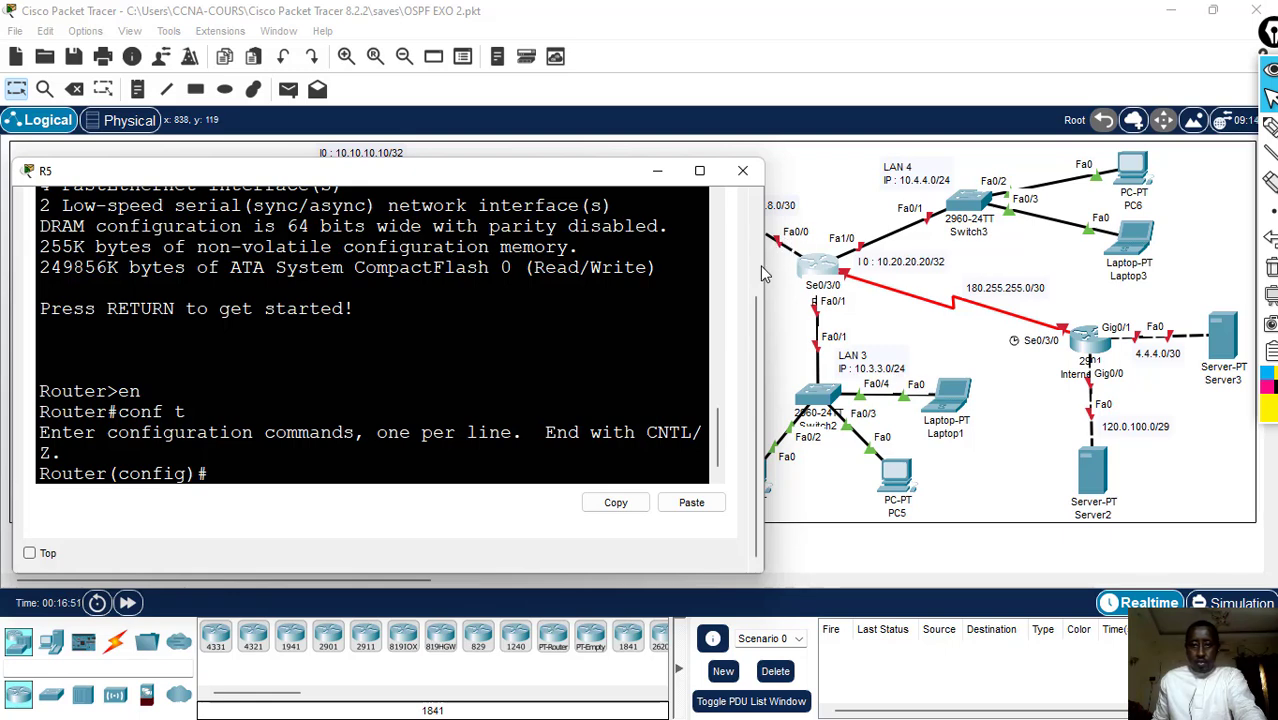
- Assign IP address 10.8.8.2 with mask 255.255.255.252 to R5's interface f0/0, keeping the 10.8.8.0/30 link label in view
type("int")
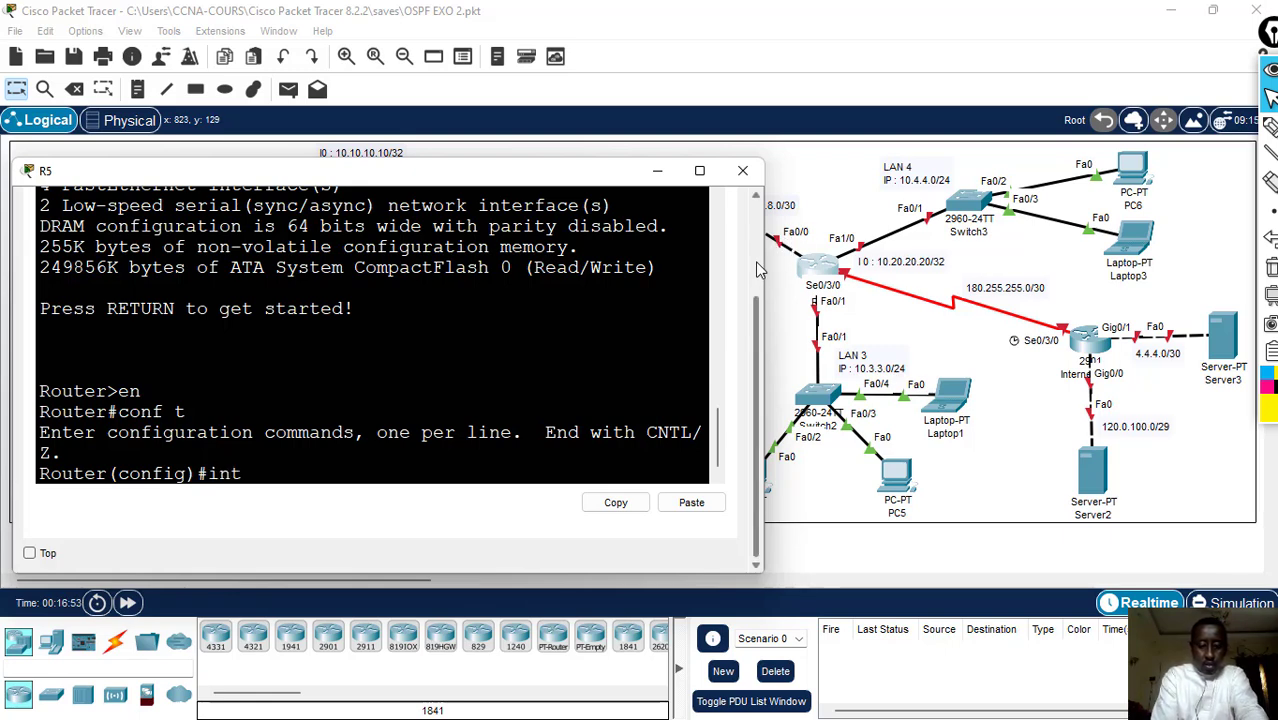
type(" f0/0")
key("Return")
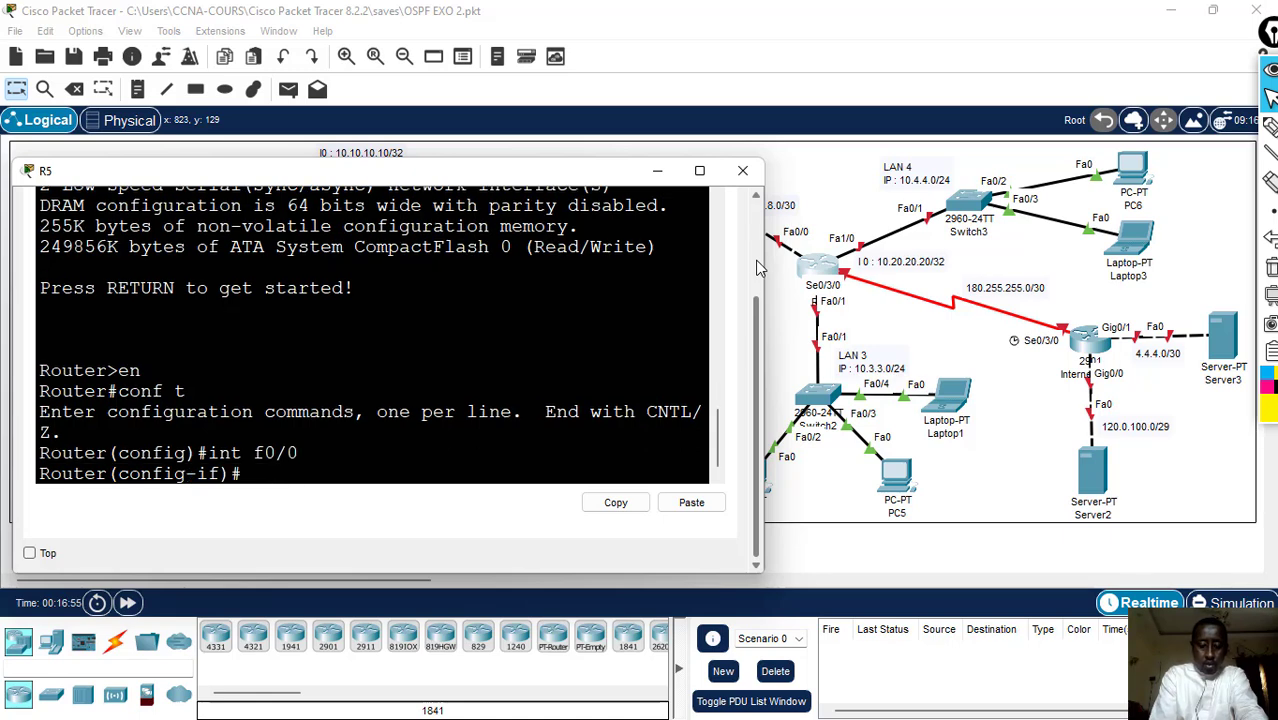
type("ip add")
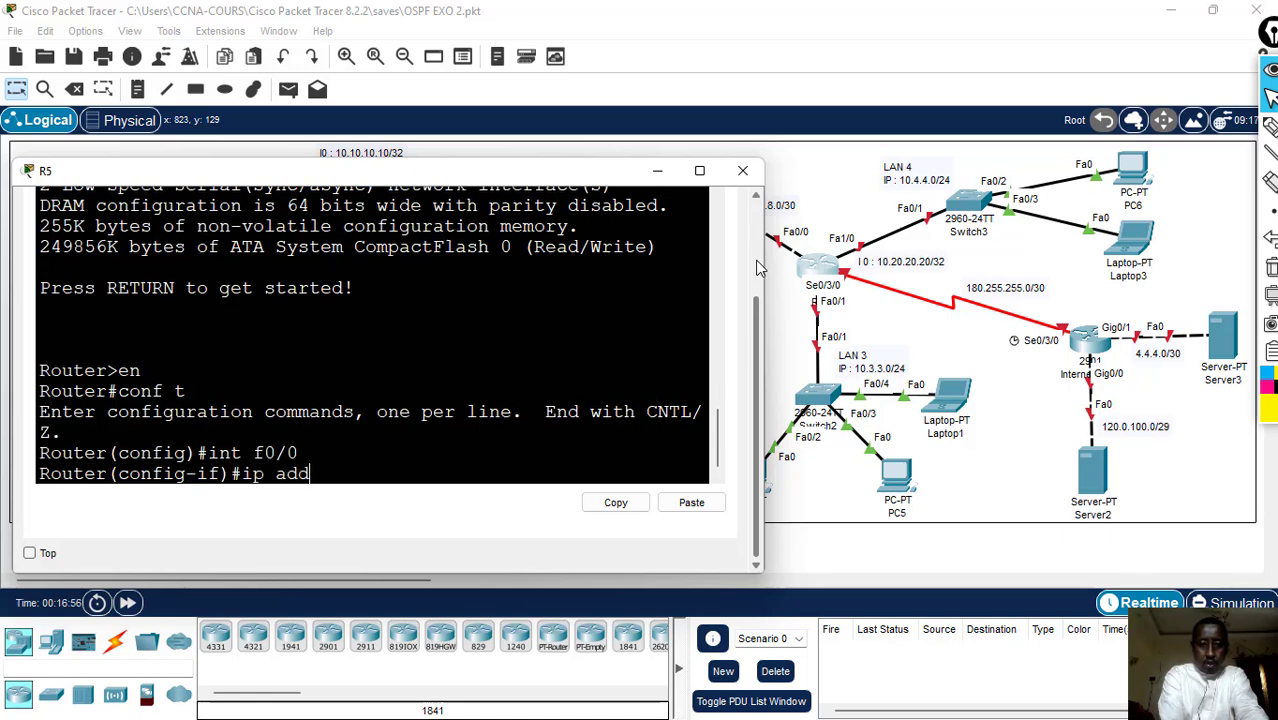
type(" 1")
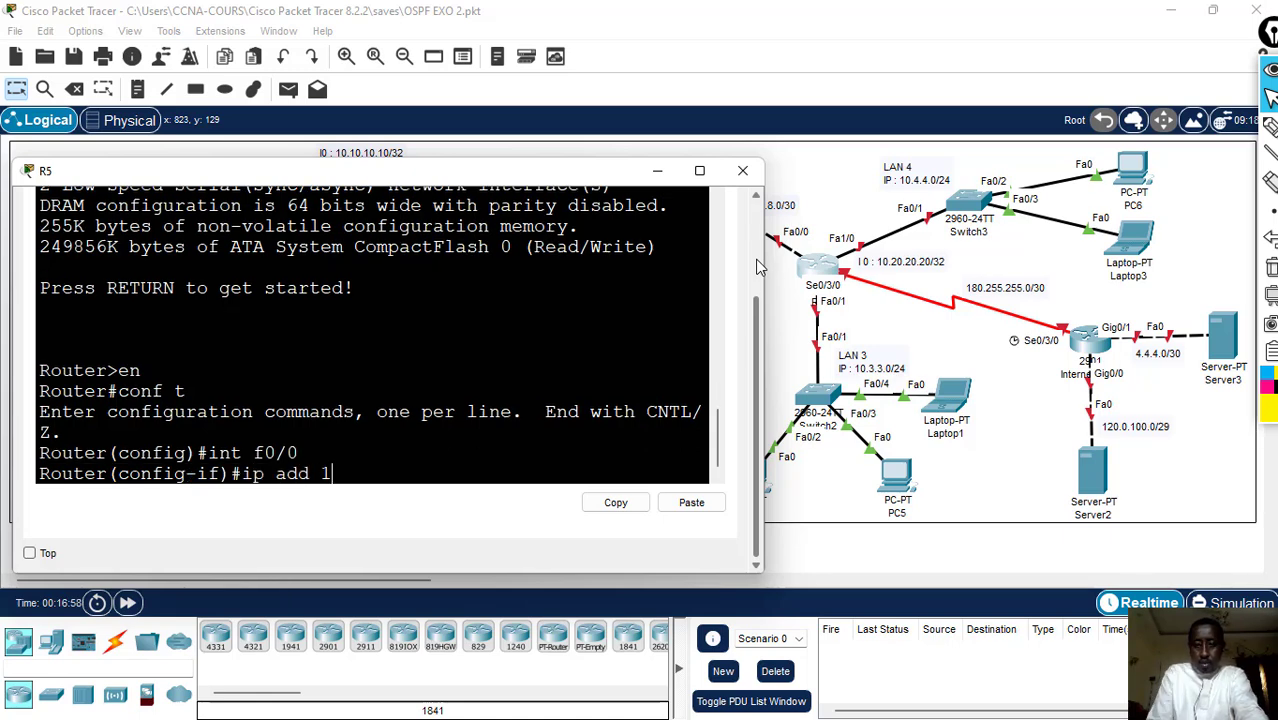
left_click_drag(573, 172, 551, 200)
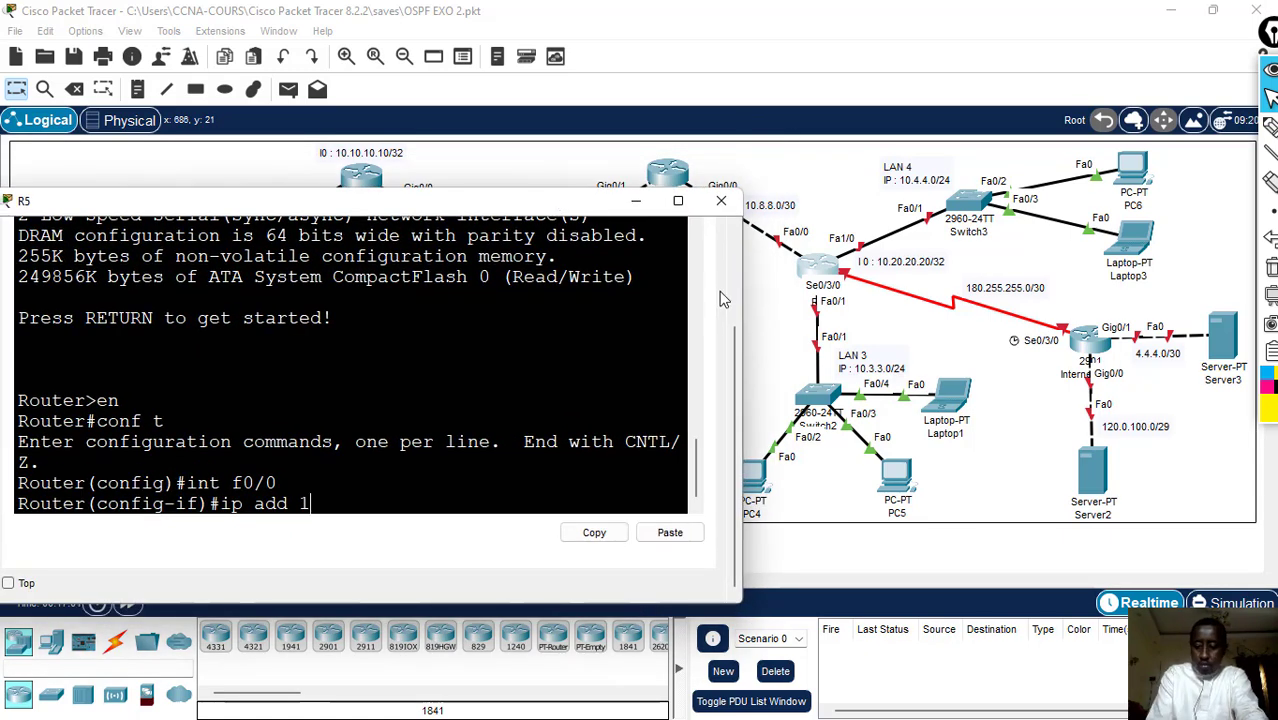
type("0.8.8")
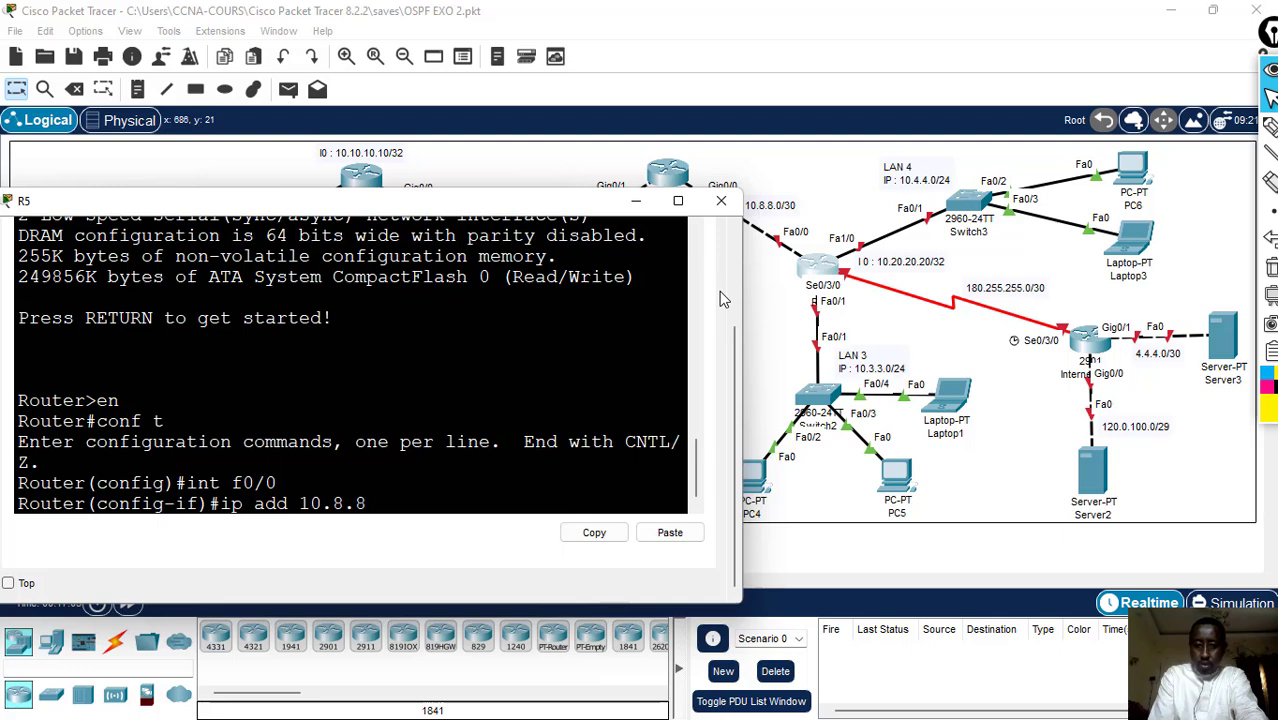
type(".2")
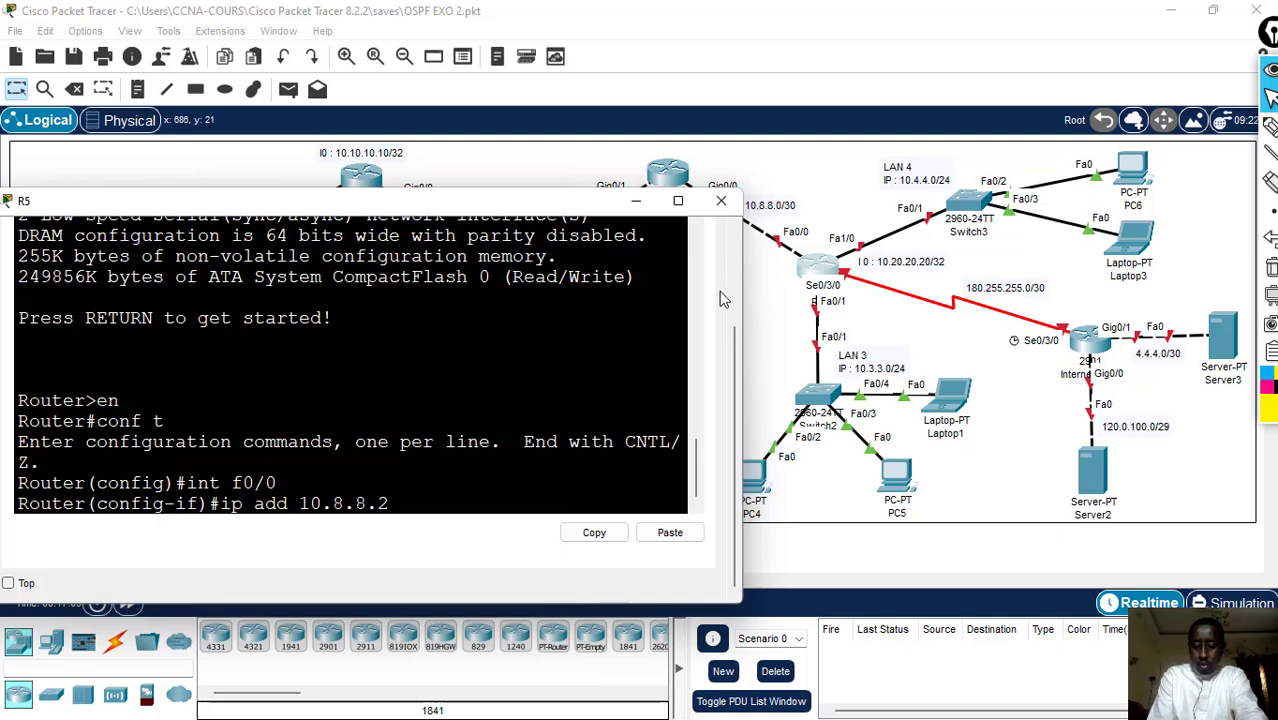
type(" 255.255")
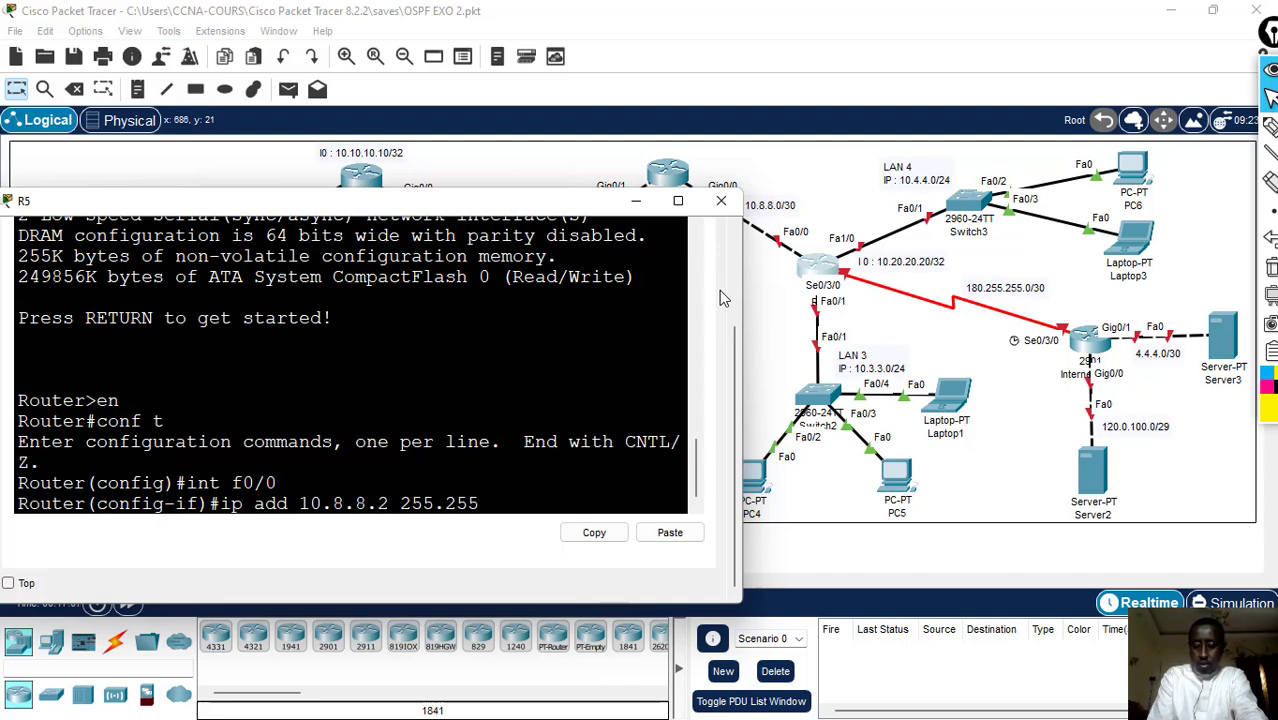
type(".255.252")
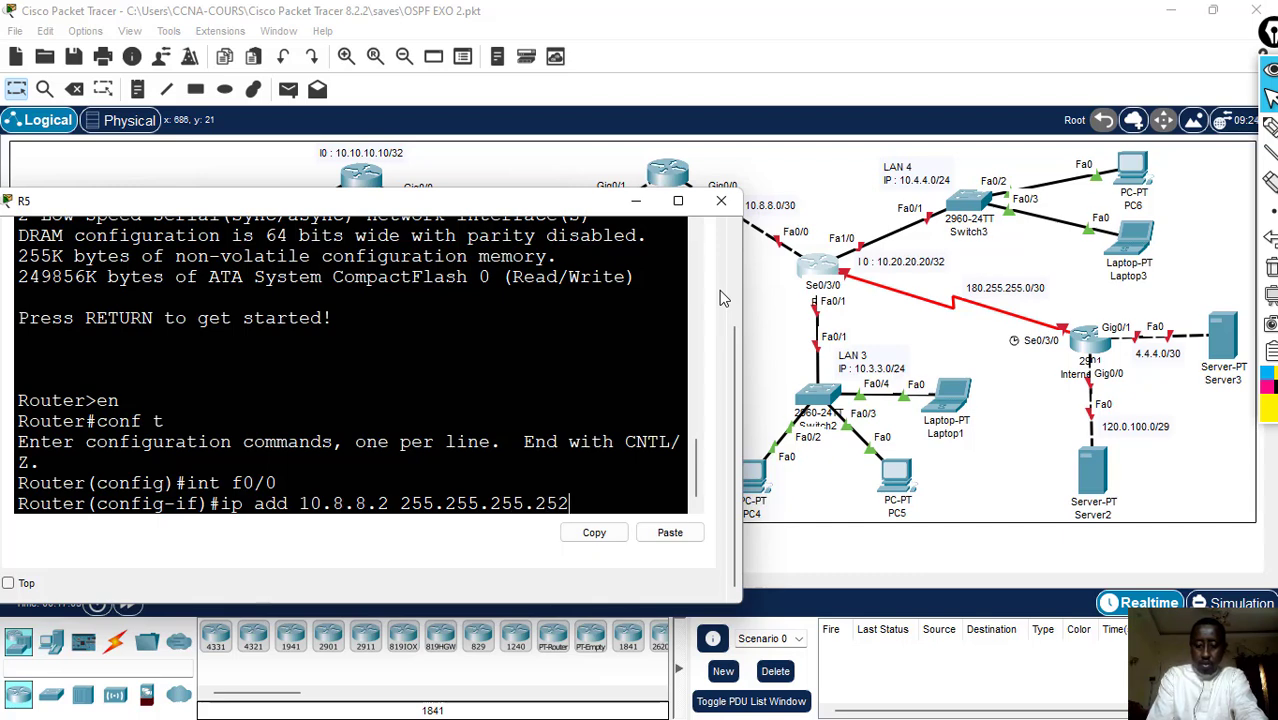
key("Return")
- Enable R5's interface f0/0 with no sh and return to the interface configuration prompt
type("nfig-if)#n")
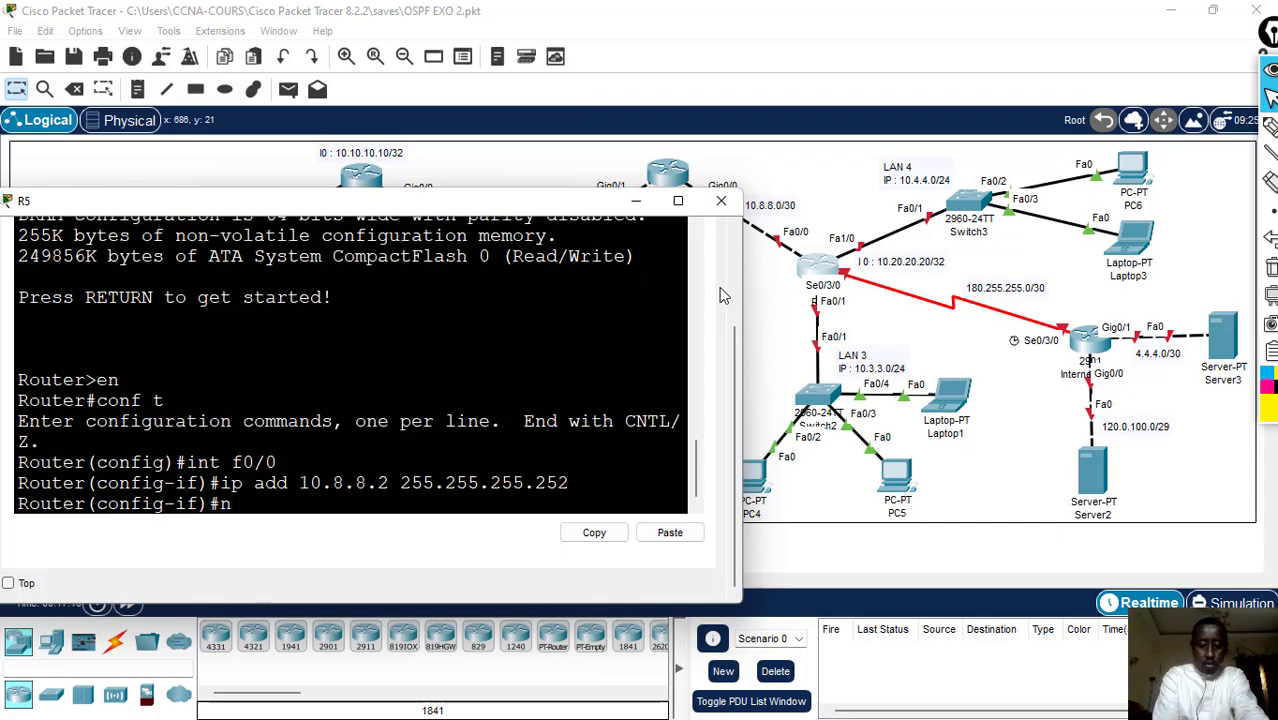
type("o sh")
key("Return")
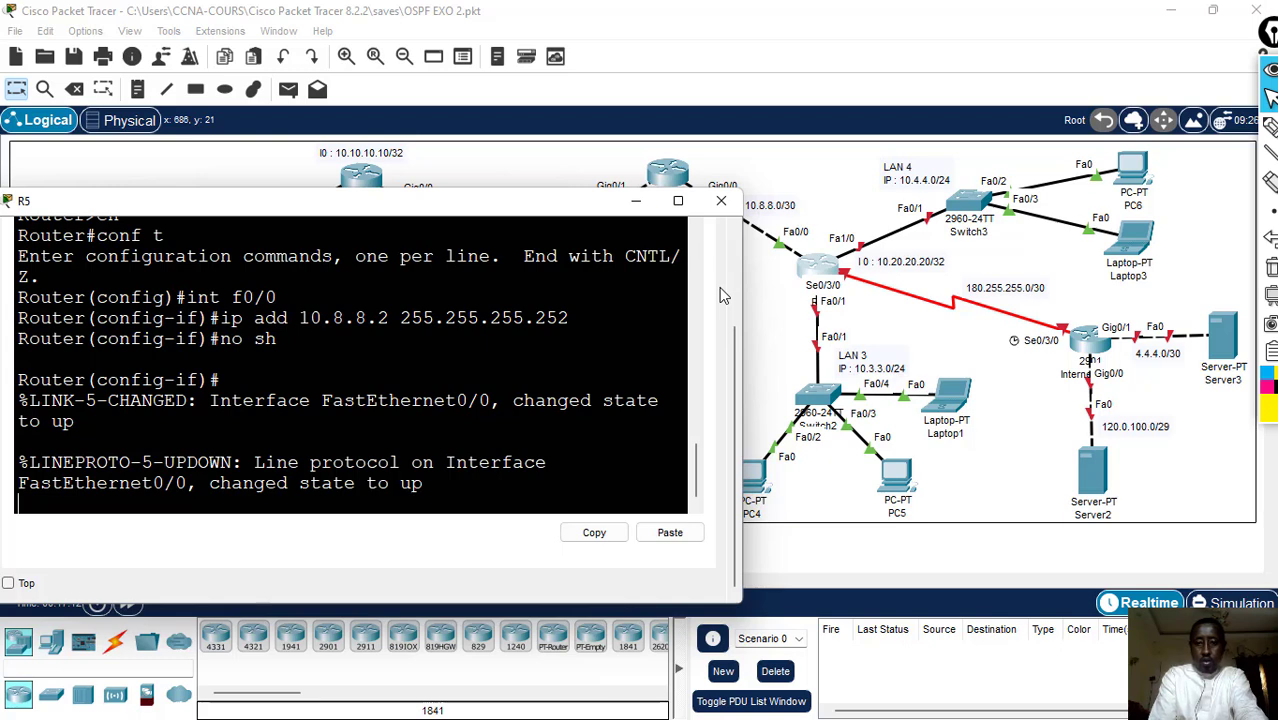
key("Return")
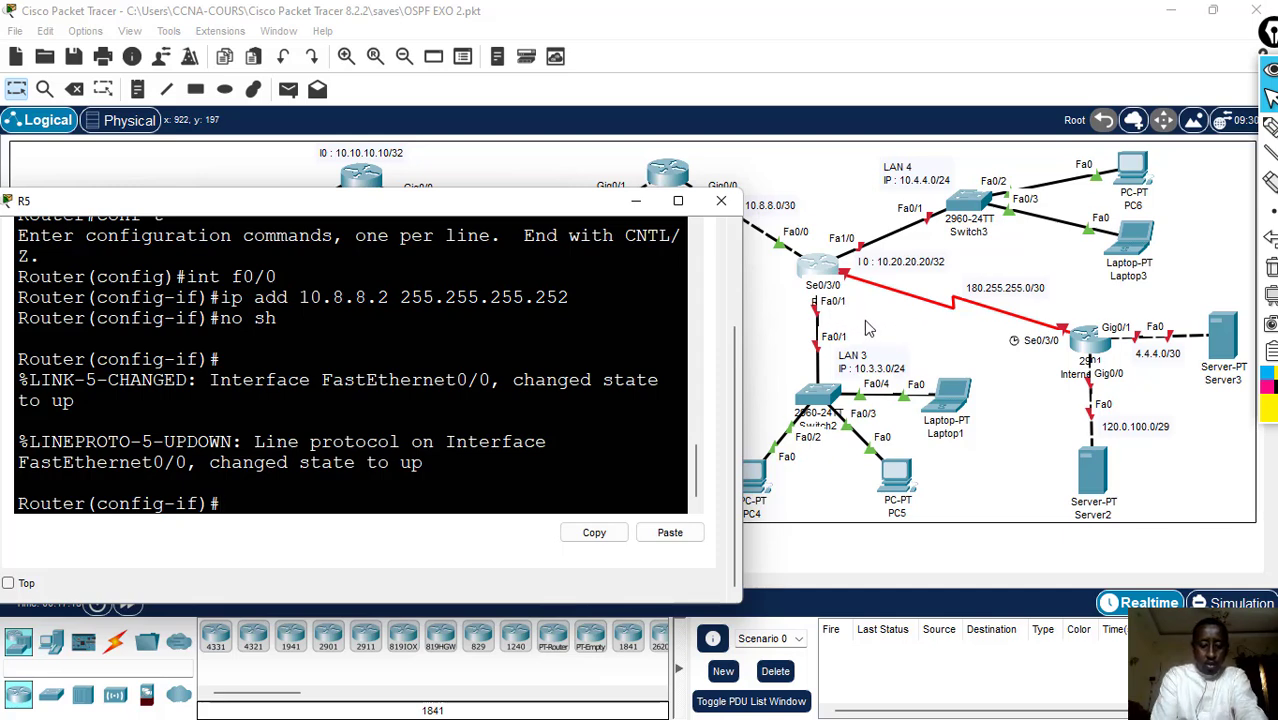
- Assign IP address 10.3.3.1 with mask 255.255.255.0 to R5's interface f0/1 facing LAN 3
type("f0/1")
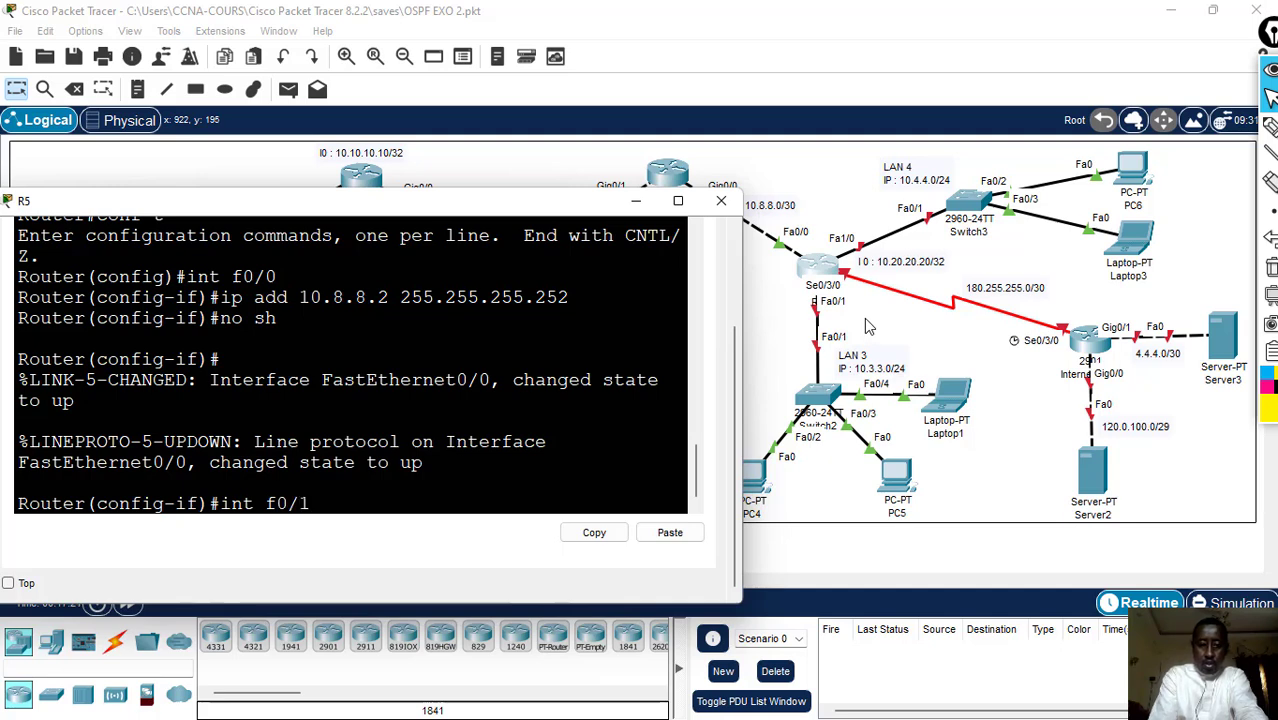
key("Return")
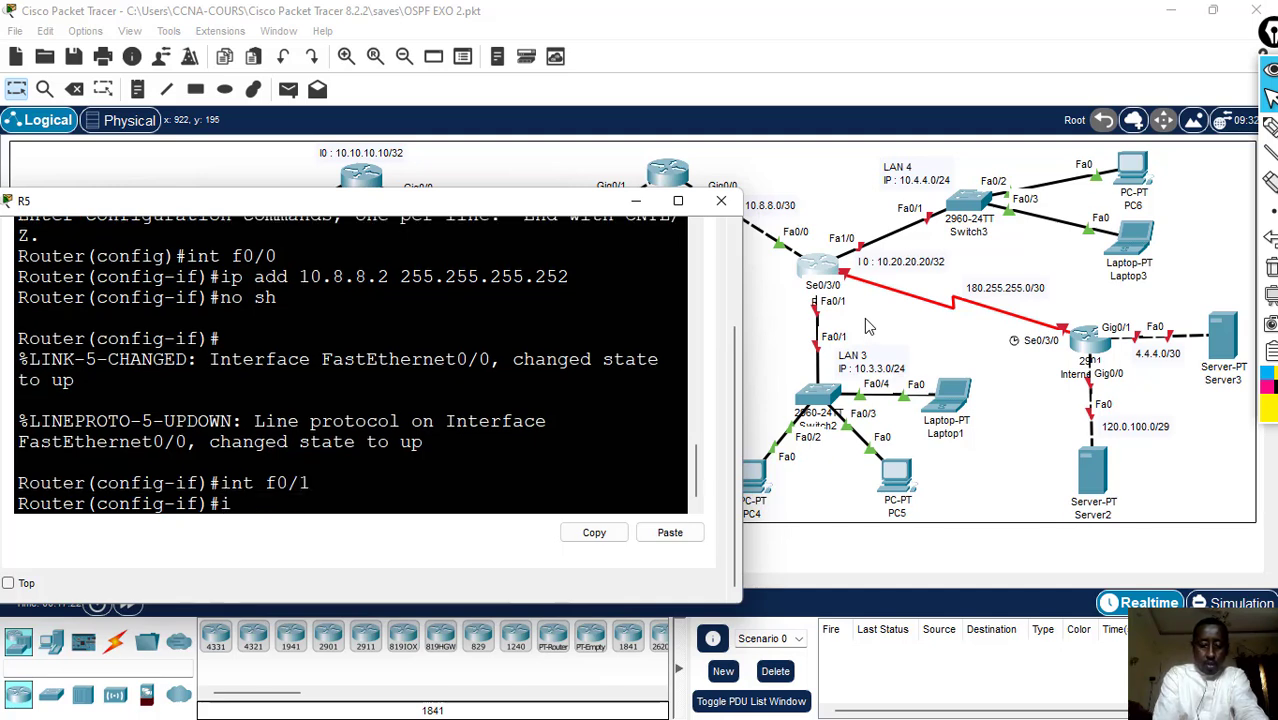
type("ip add 1")
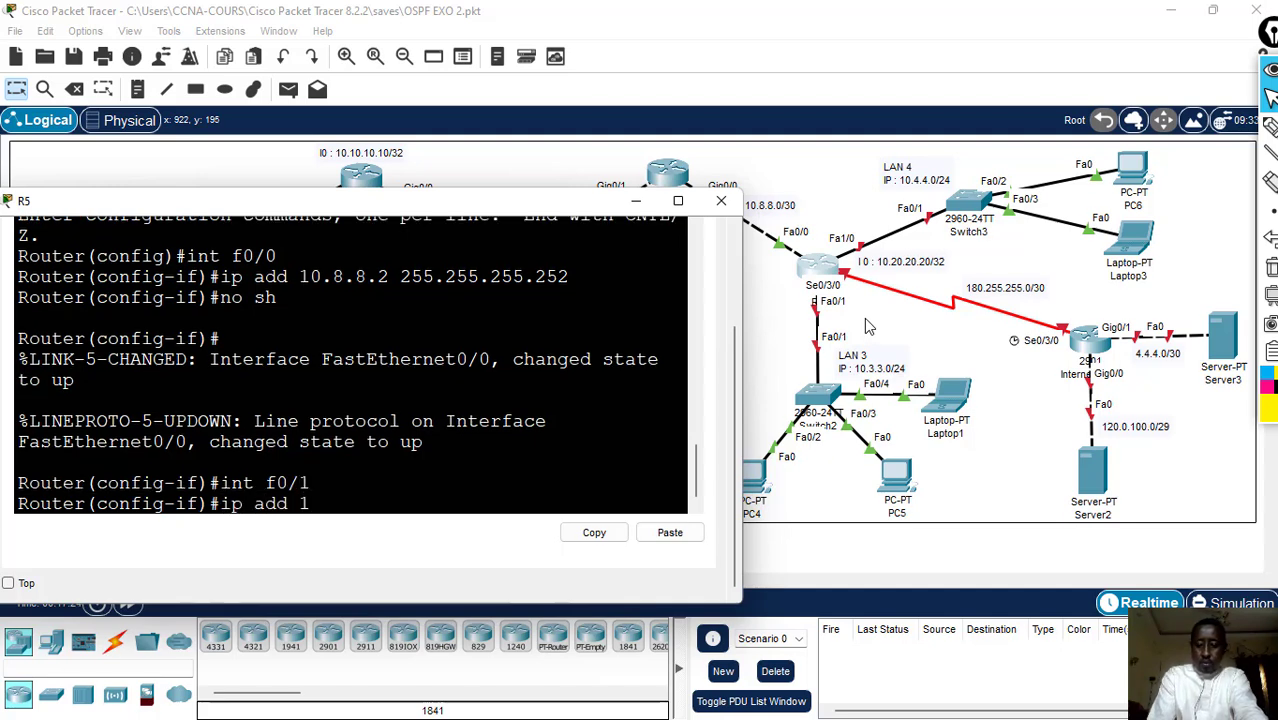
type("0.")
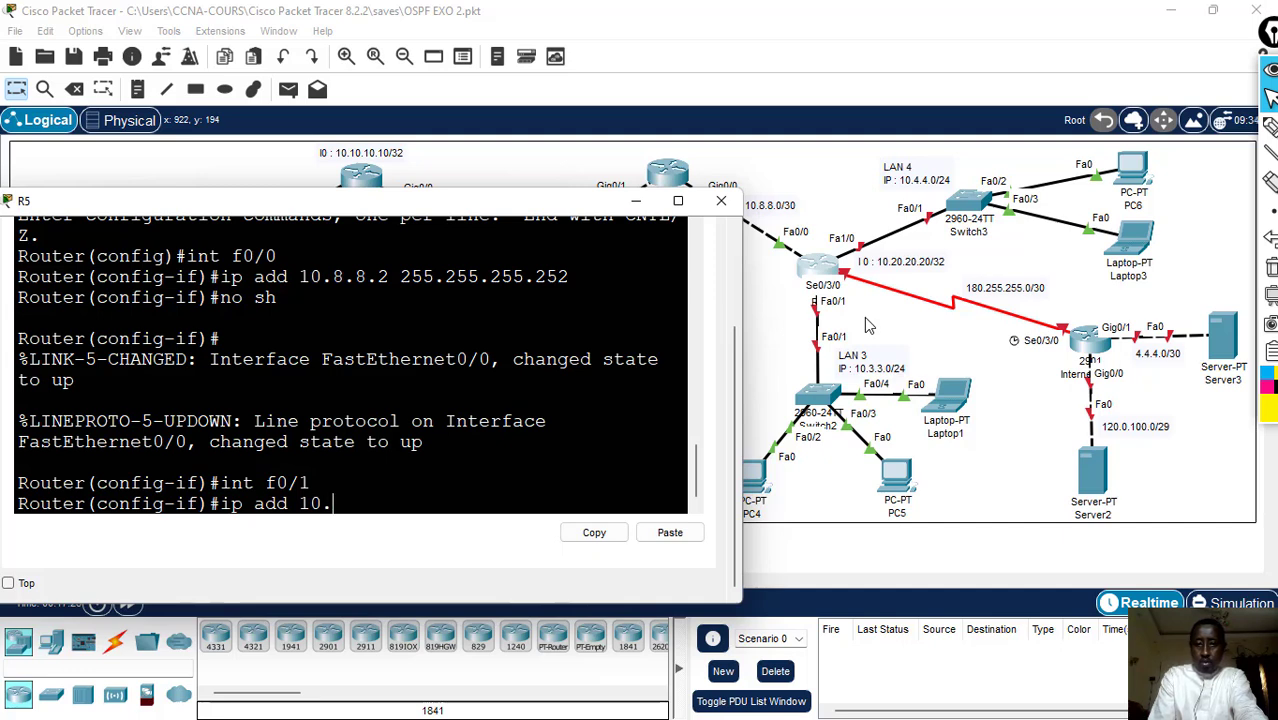
type("3.3.1 25")
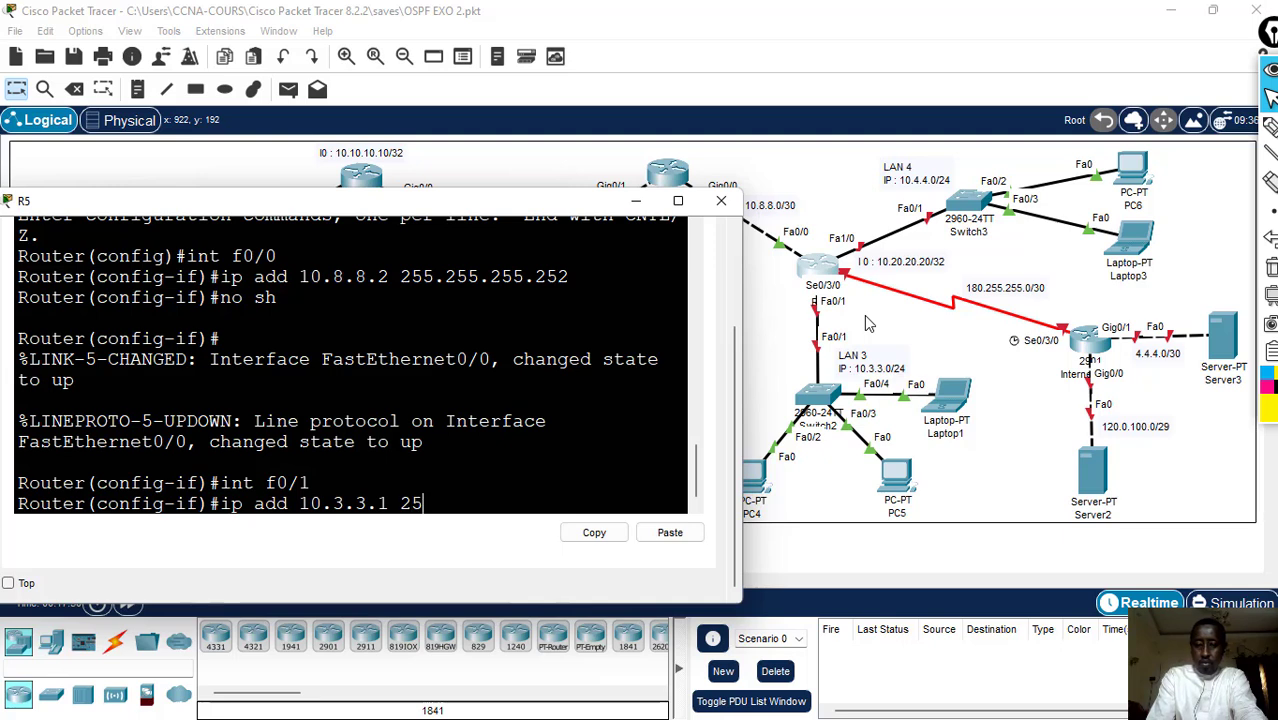
type("5255")
key("BackSpace")
key("BackSpace")
key("BackSpace")
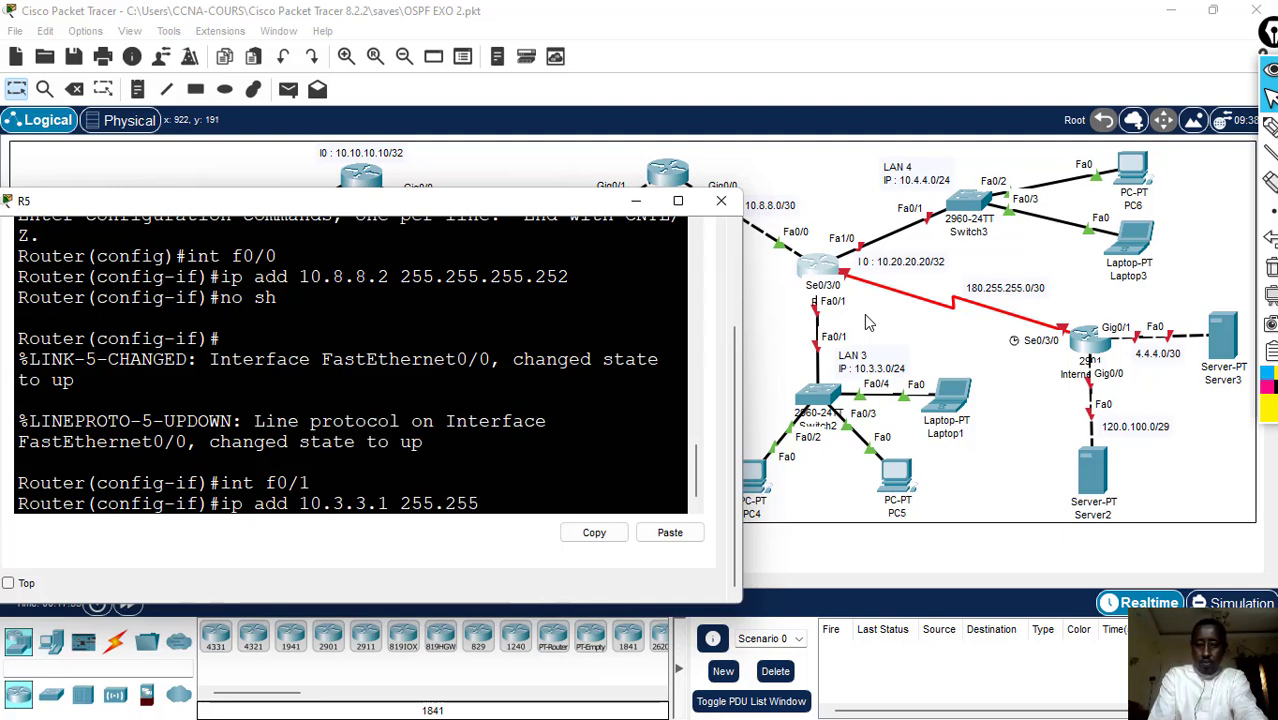
type(".255.255.0")
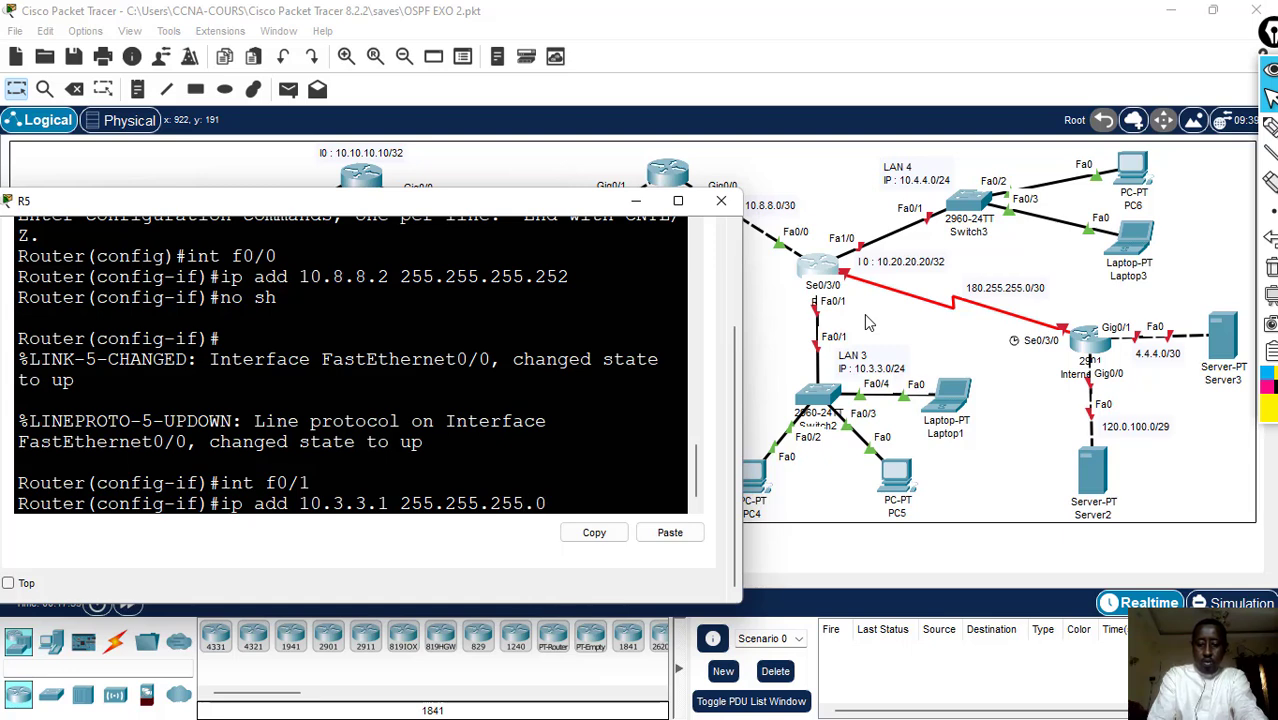
key("Return")
- Enable R5's interface f0/1 with no sh and return to the interface configuration prompt
type("no sh")
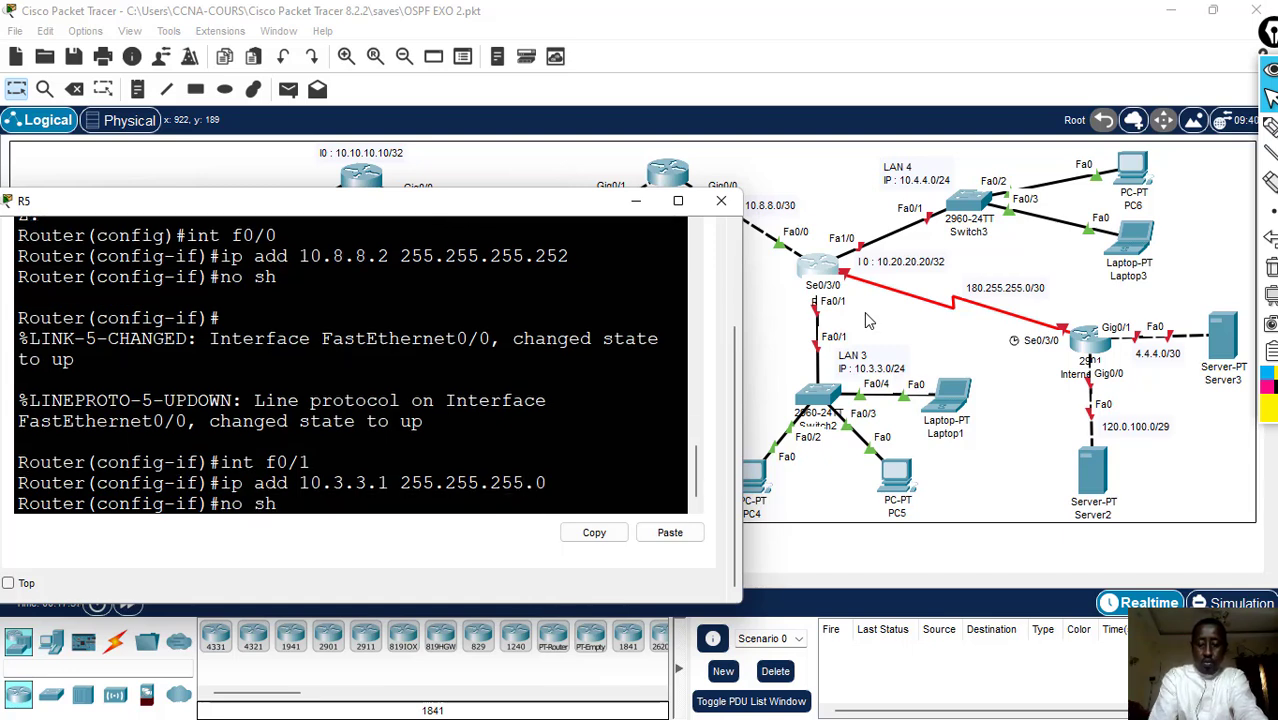
key("Return")
key("Return")
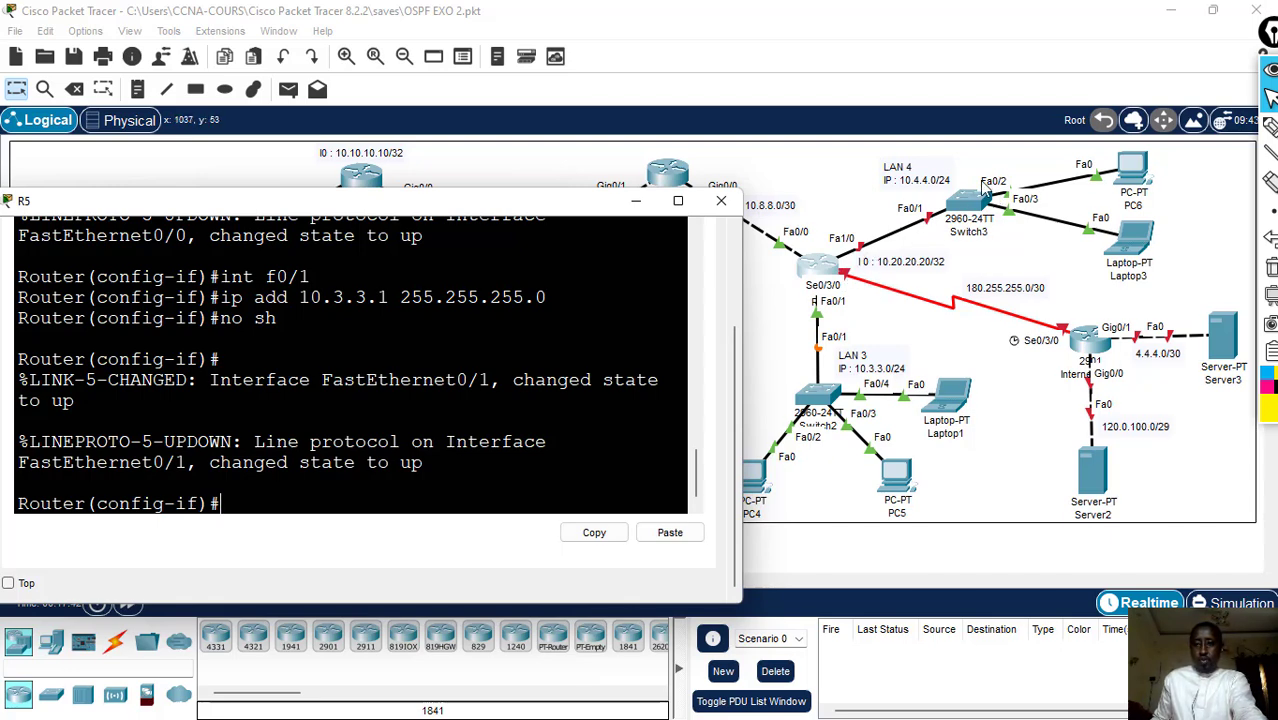
- Assign IP address 10.4.4.1 with mask 255.255.255.0 to R5's interface f1/0 facing LAN 4
type("i")
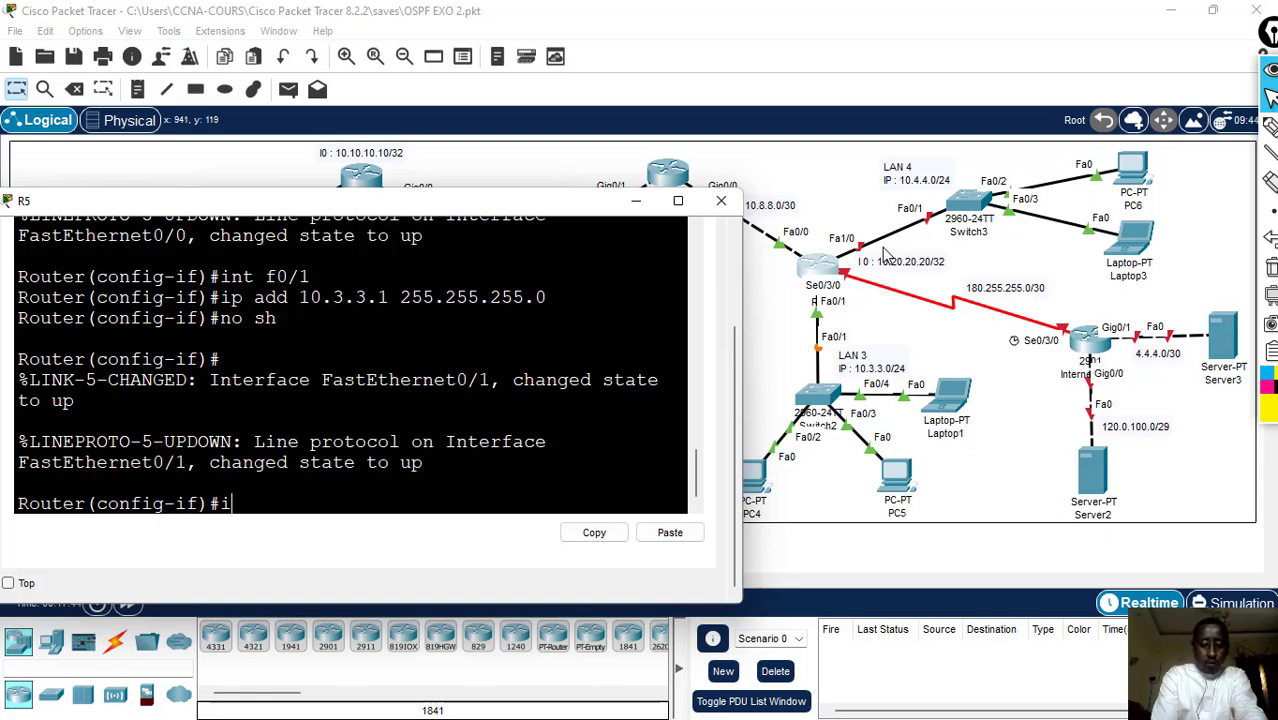
type("nt f")
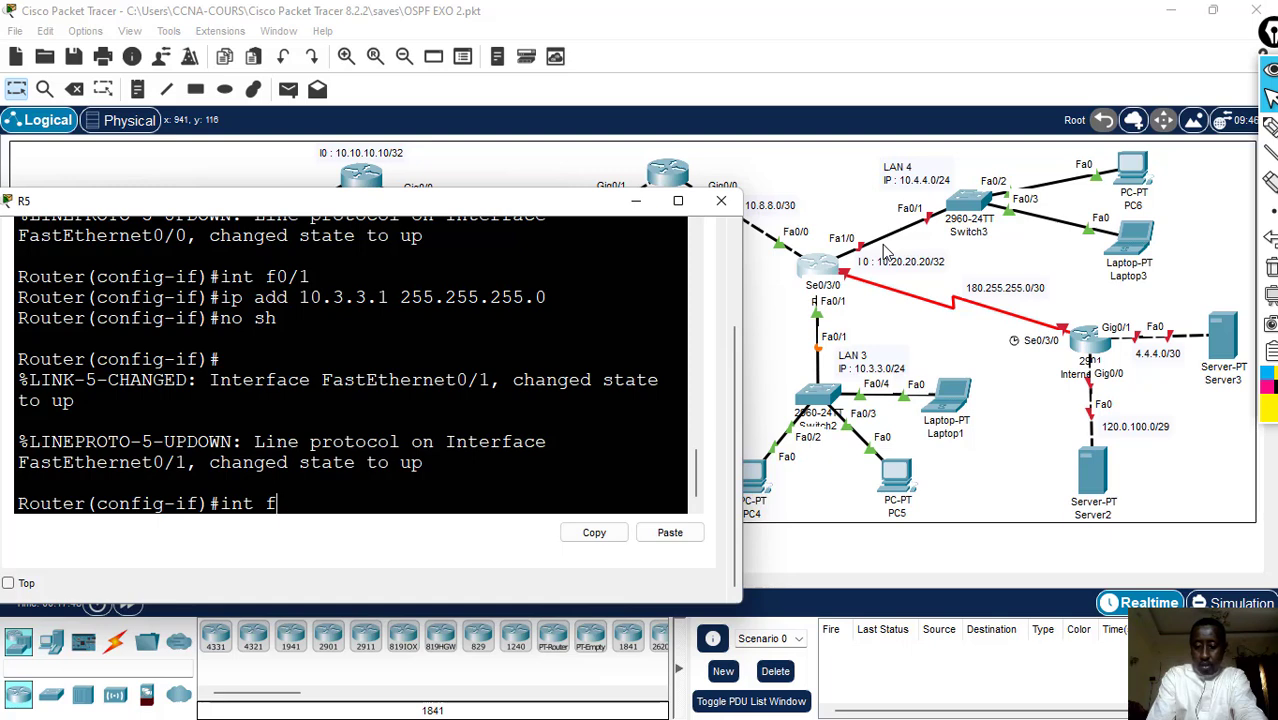
type("01/0")
key("Return")
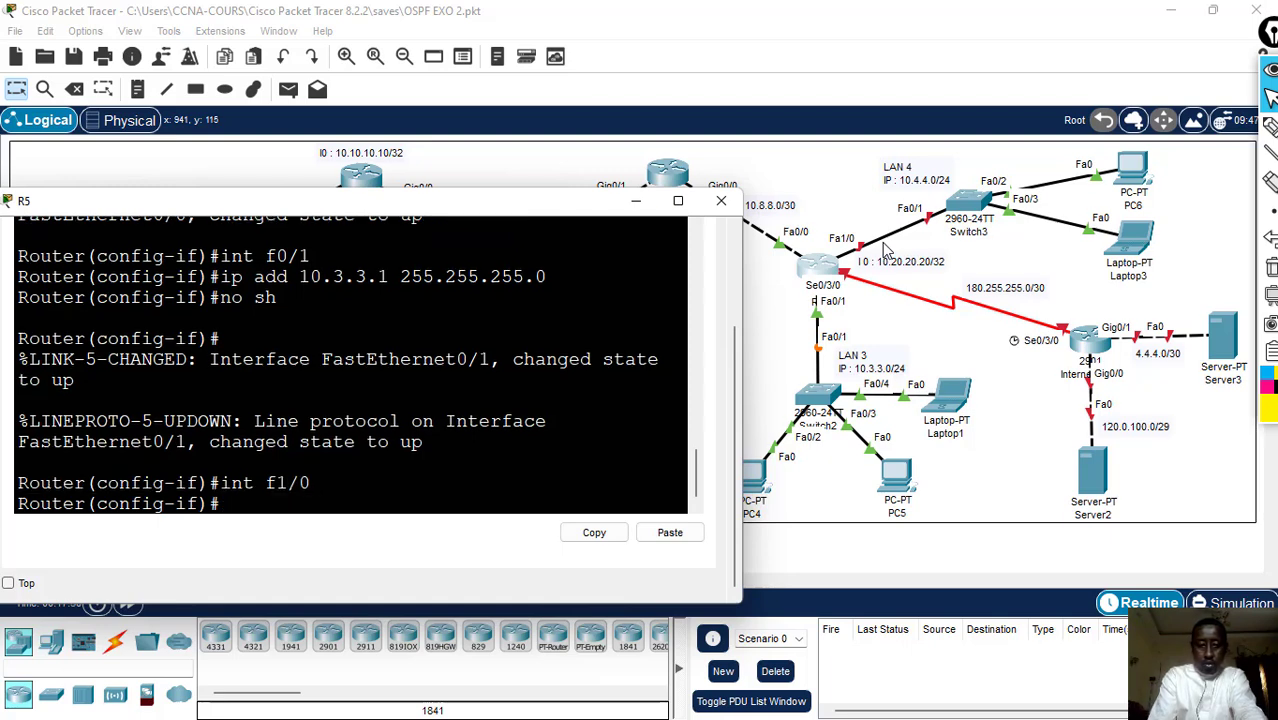
type("ip ad")
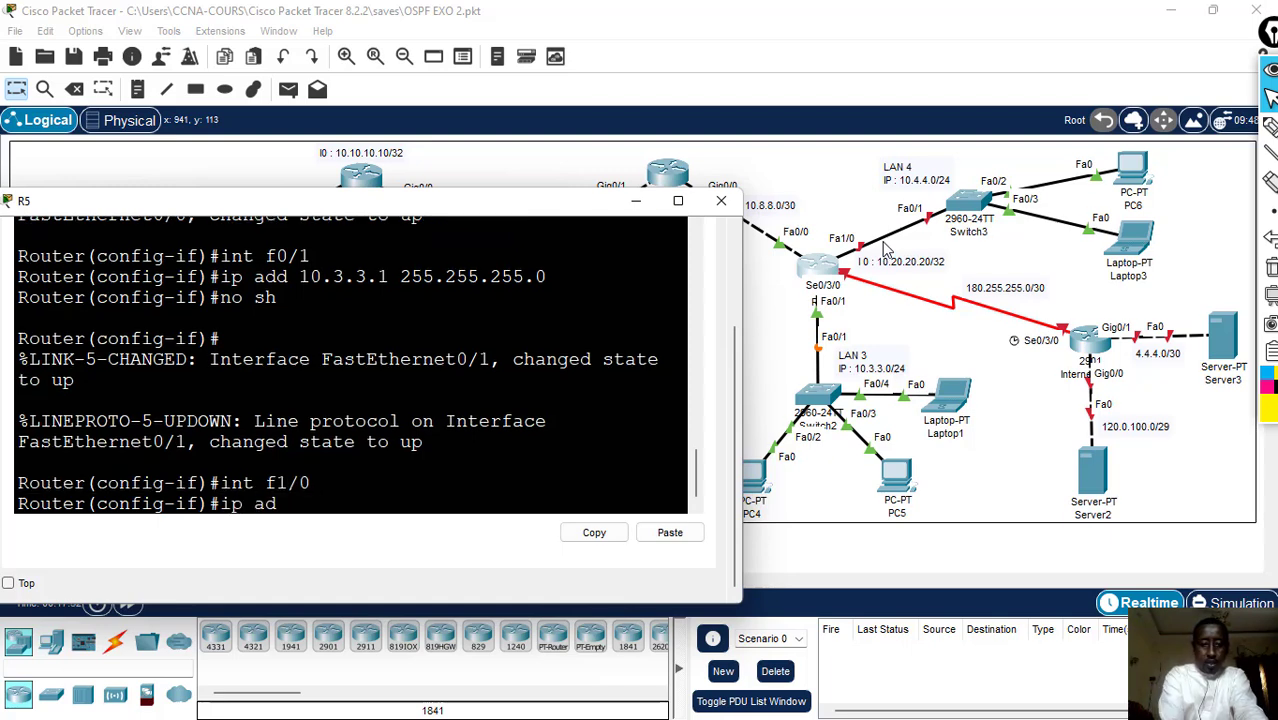
type("d 10.")
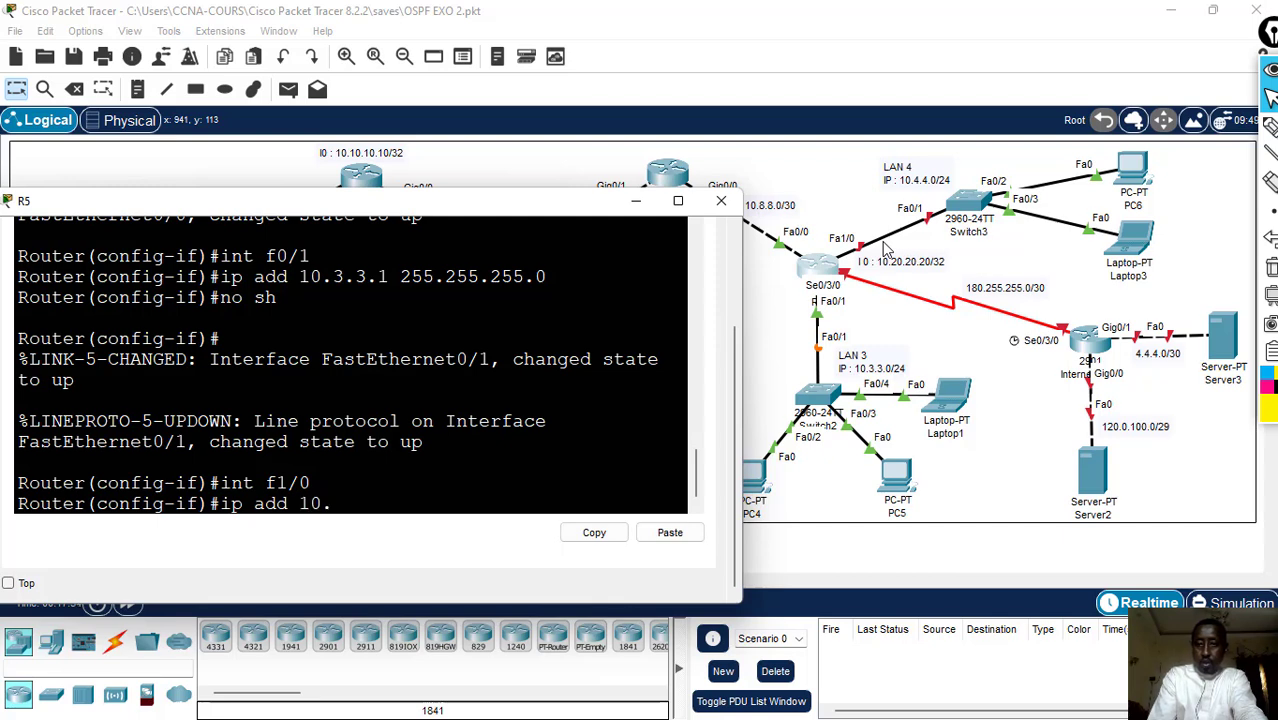
type("4.4")
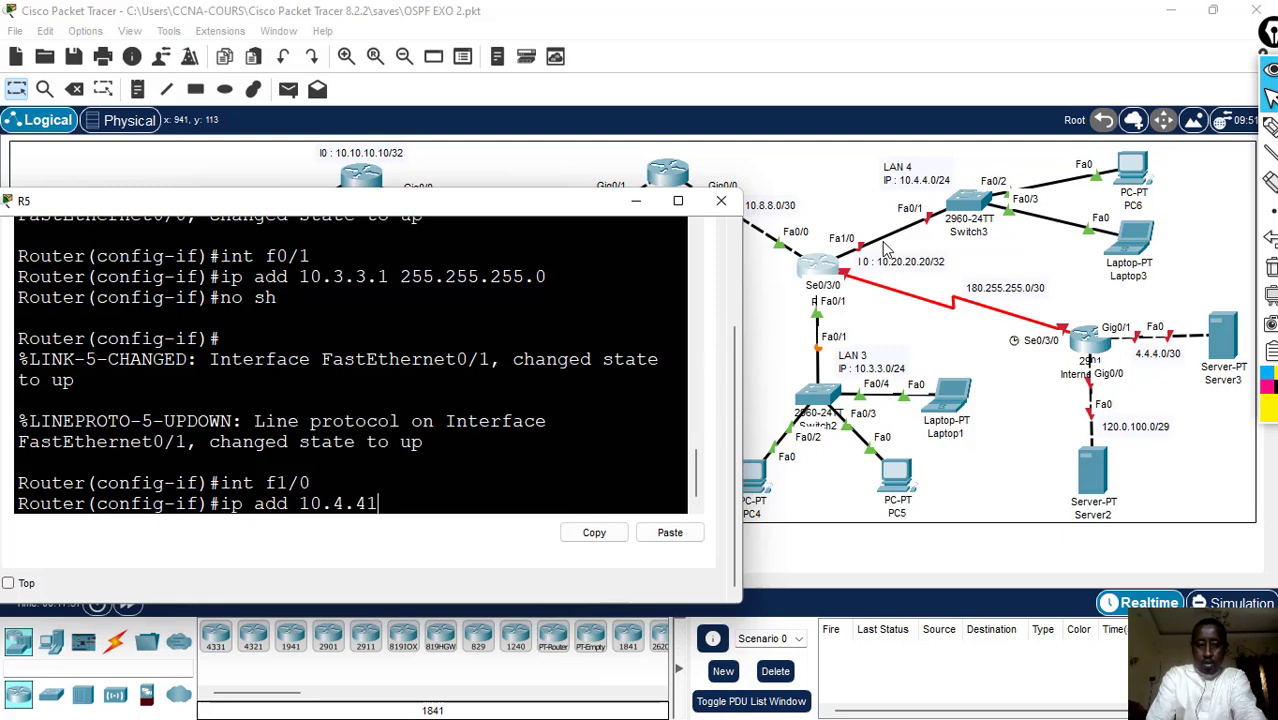
type(".1")
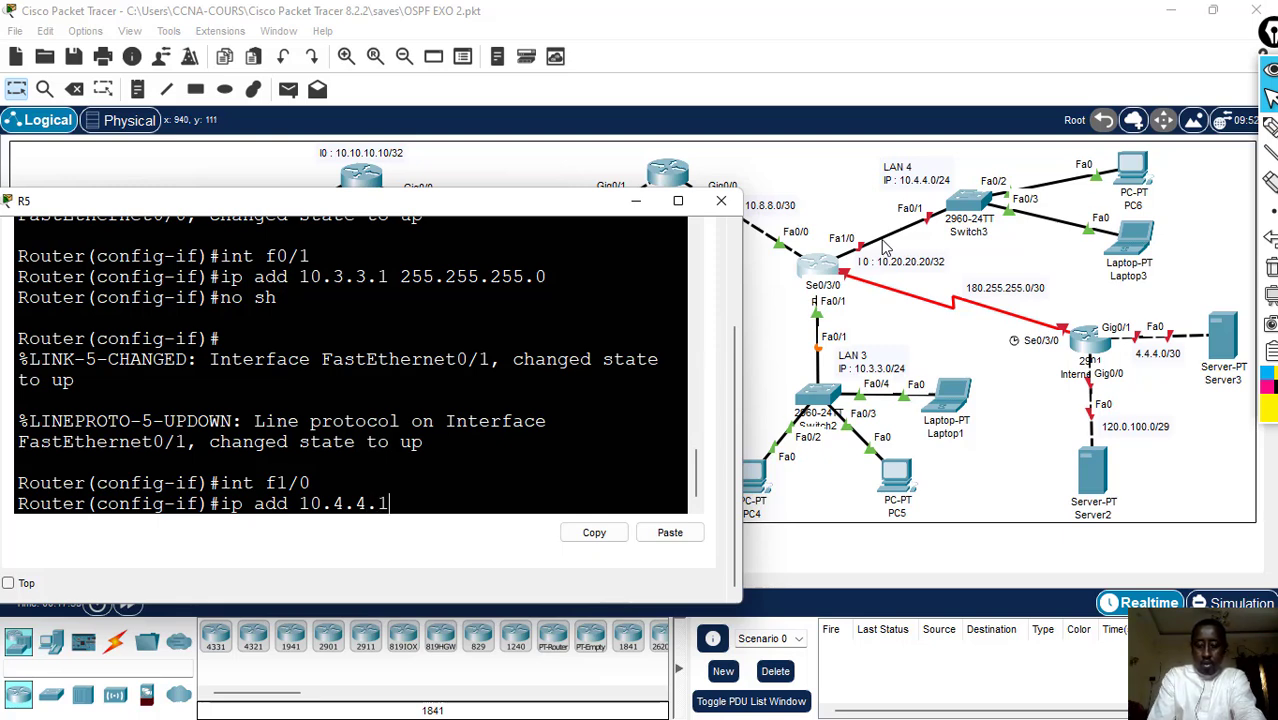
type(" 255.255")
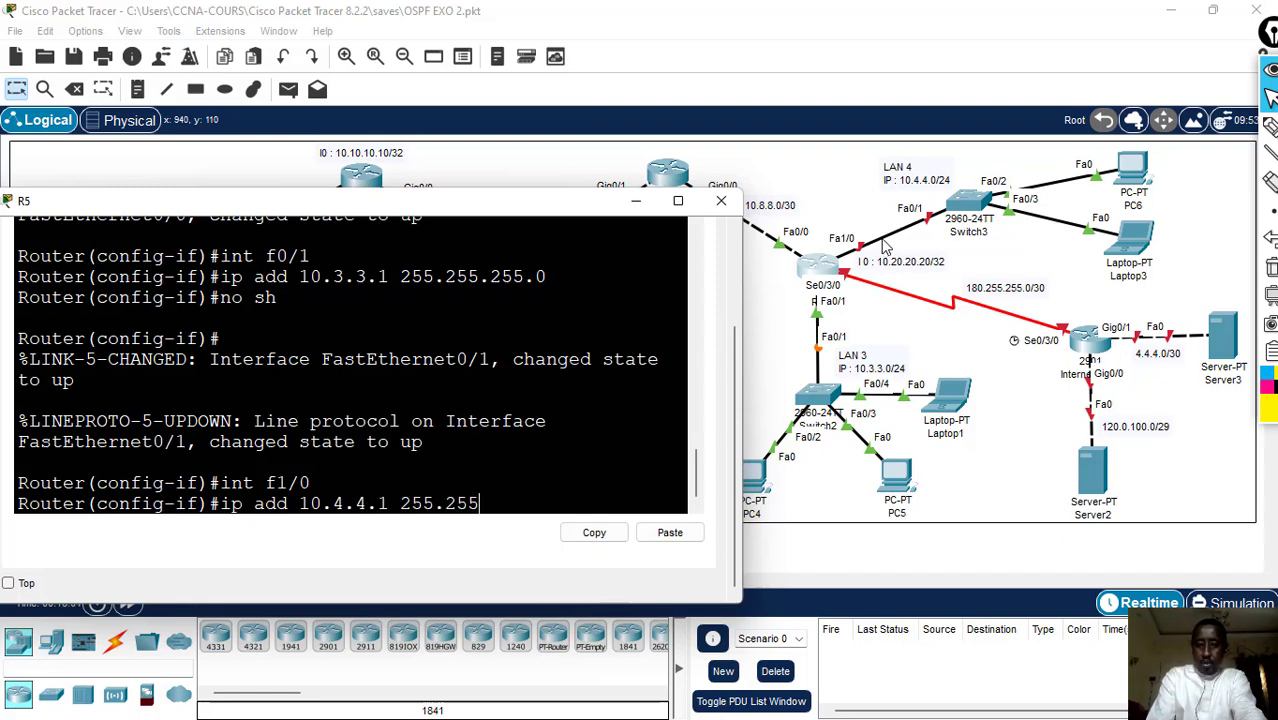
type(".255.0")
key("Return")
- Enable R5's interface f1/0 with no sh and return to the interface configuration prompt
type("no sh")
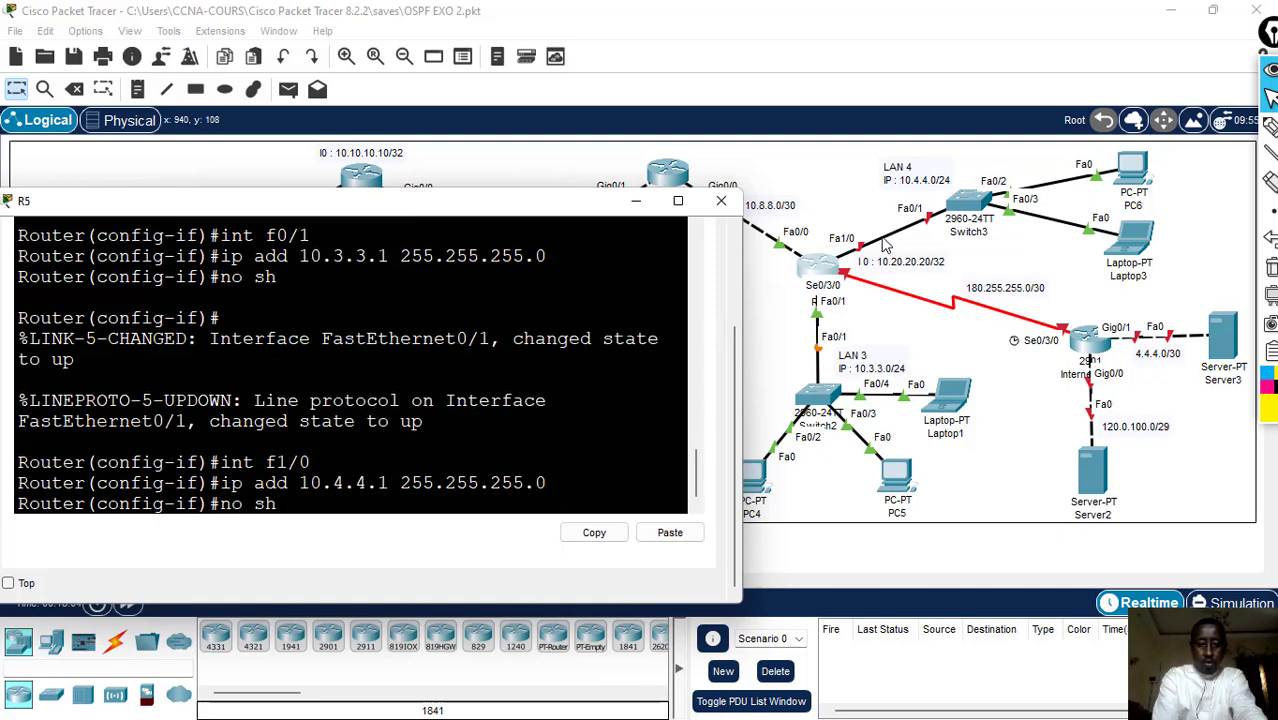
key("Return")
key("Return")
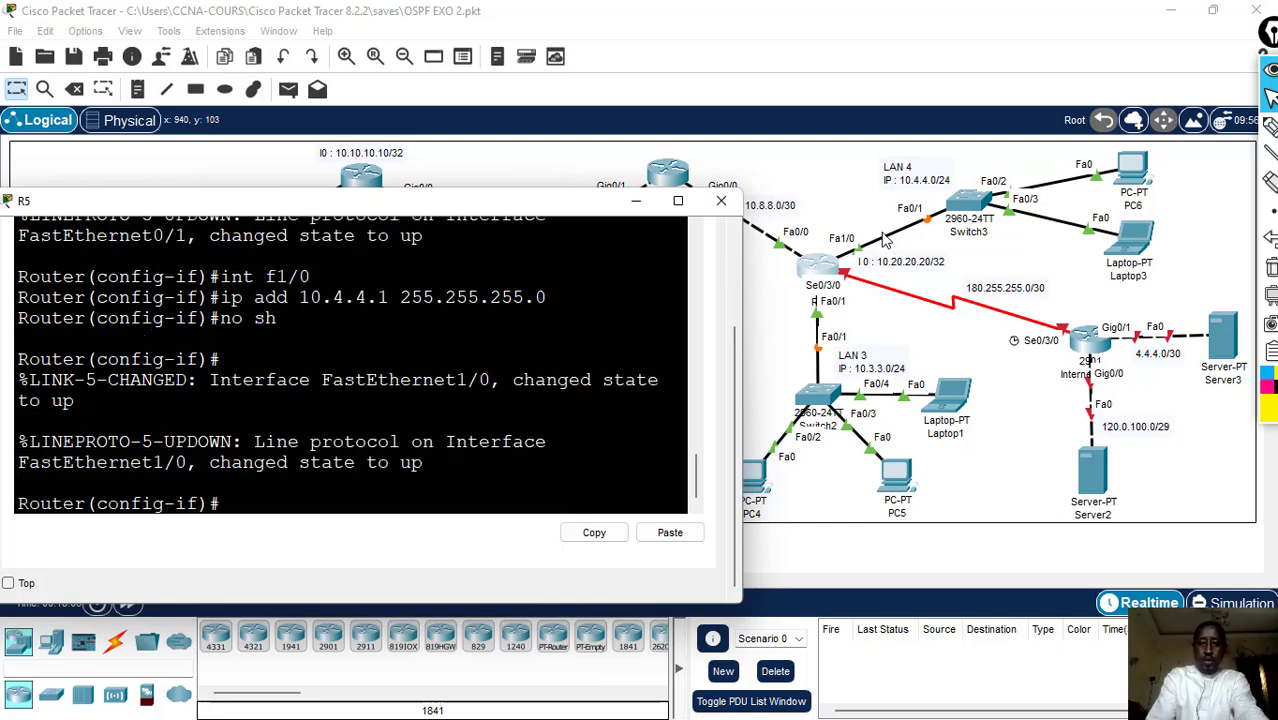
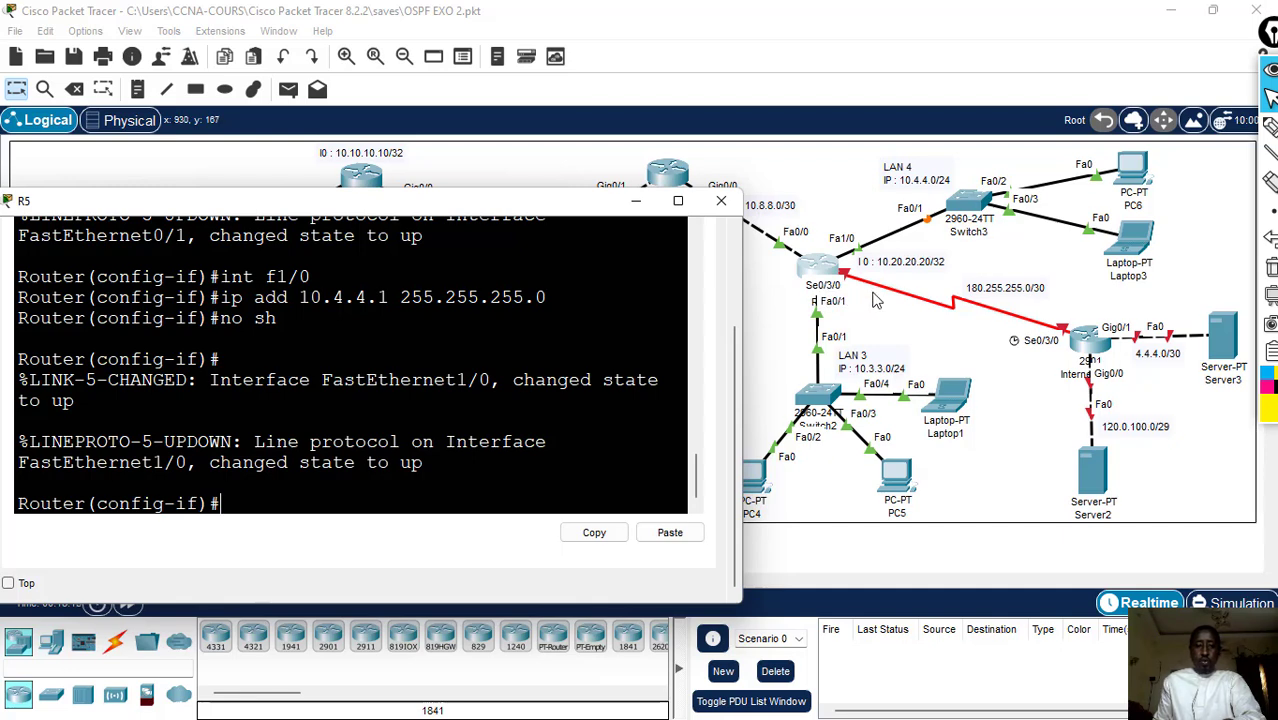
- Assign IP address 180.255.255.2 with mask 255.255.255.252 to R5's serial interface s0/3/0 facing the Internet (ISP) router
type("in")
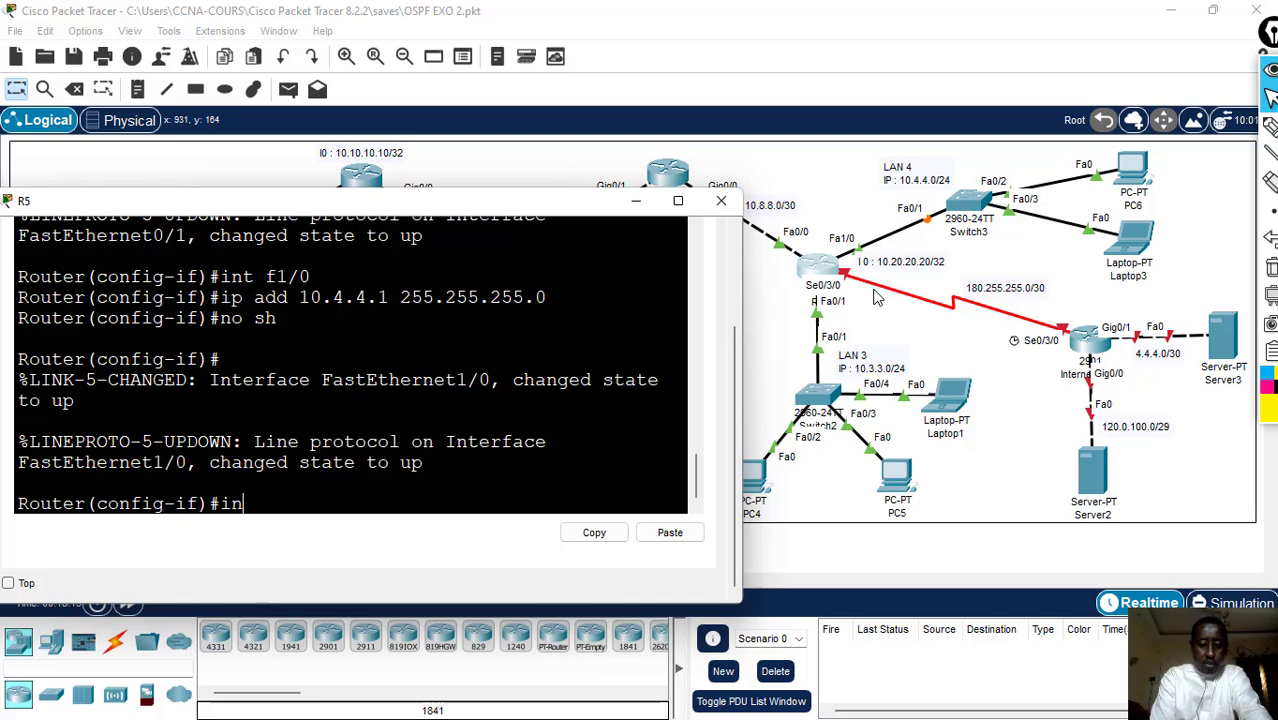
type("t s0")
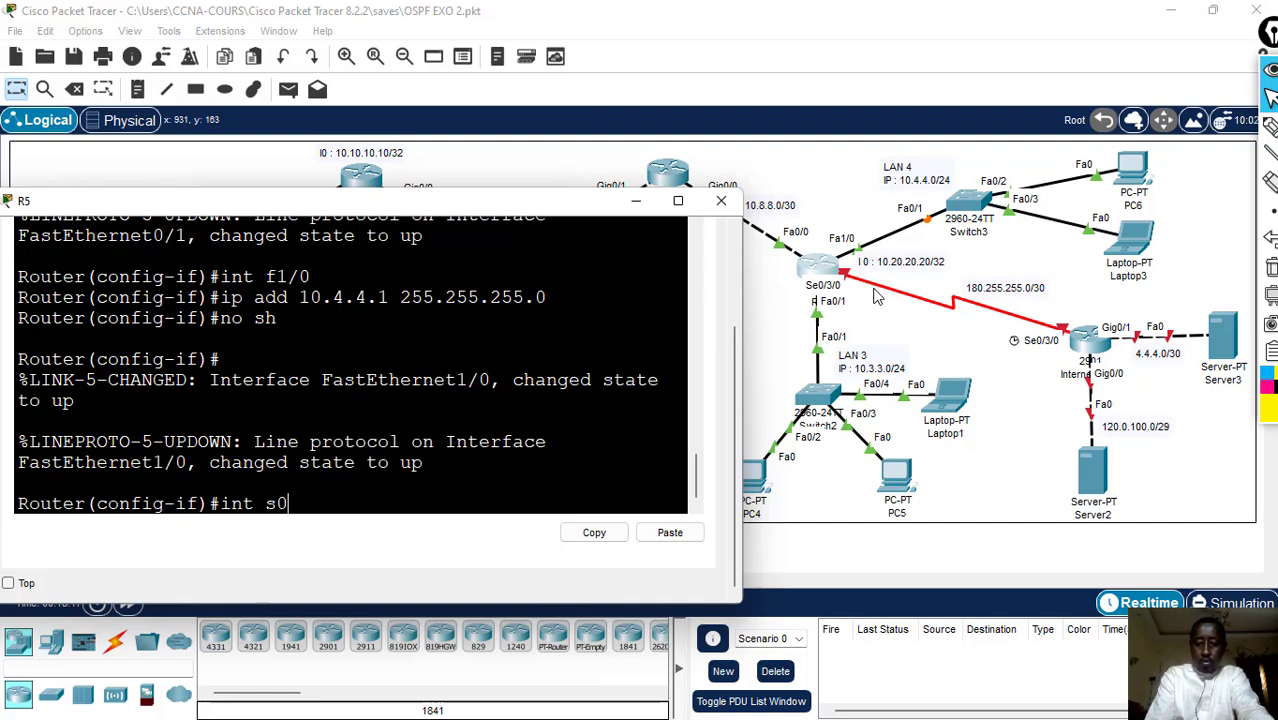
type("/3/0")
key("Return")
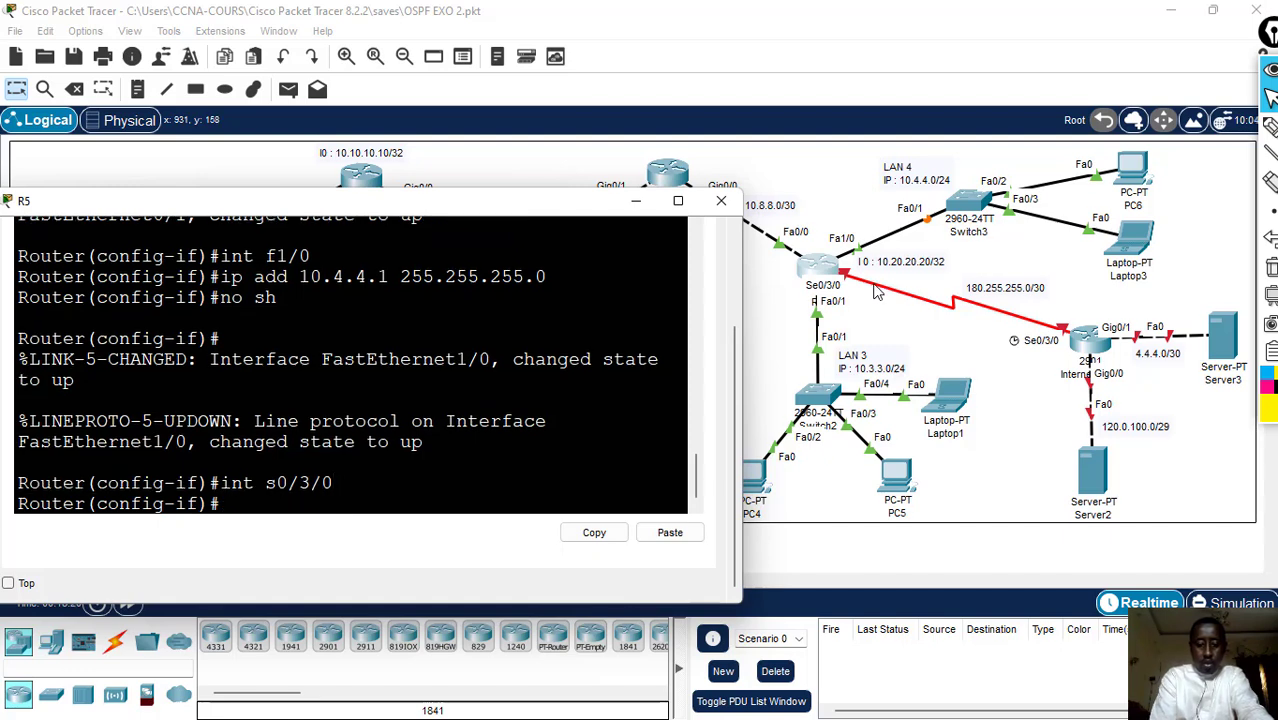
type("ip add")
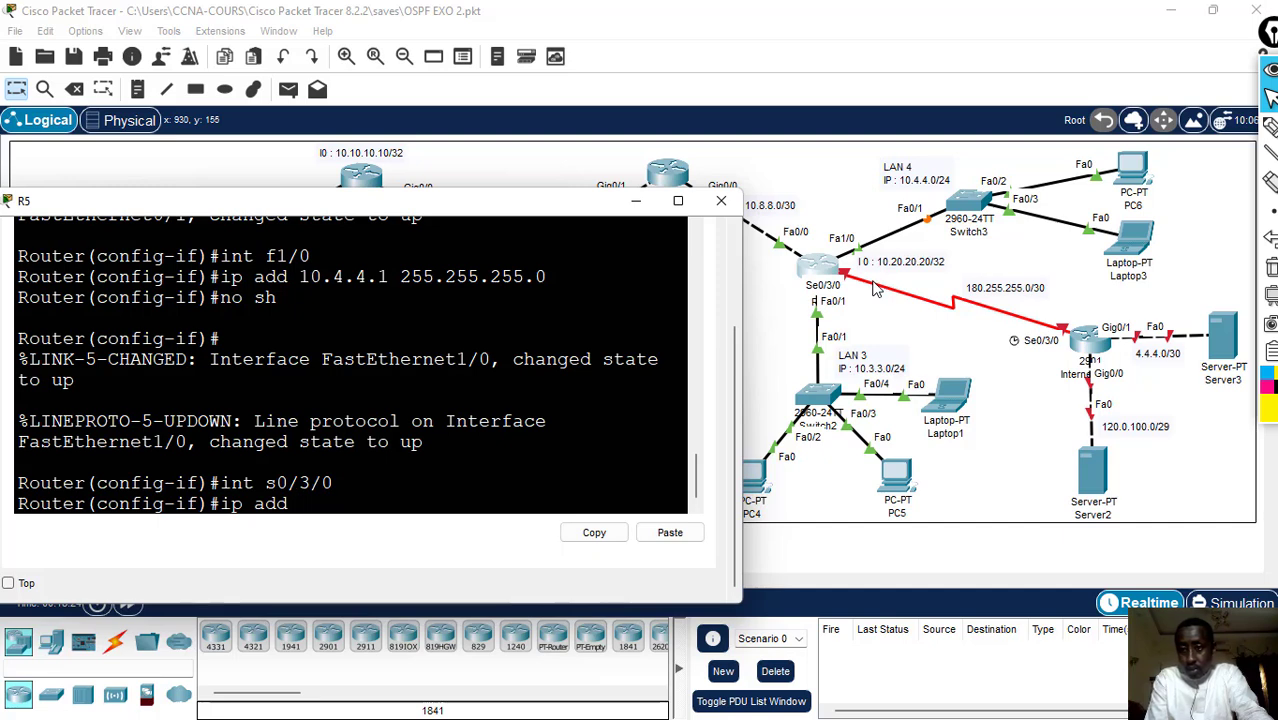
type(" 18")
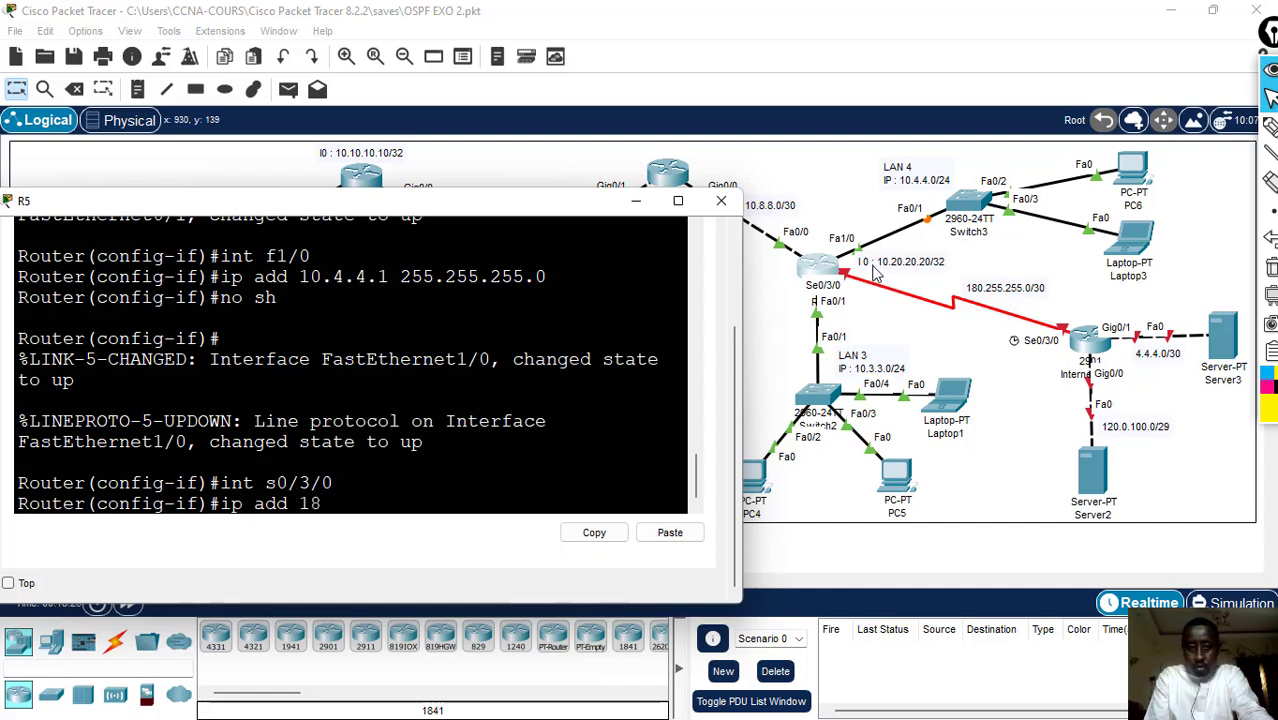
type("0.")
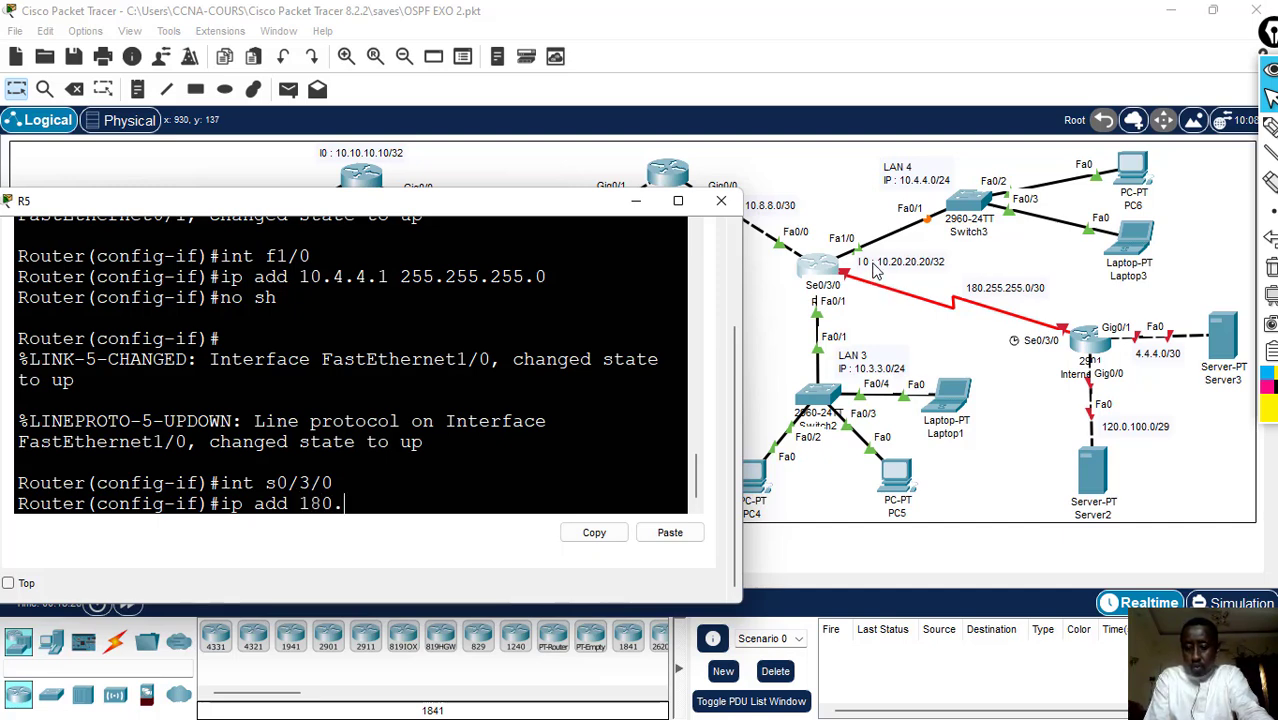
type("255.255")
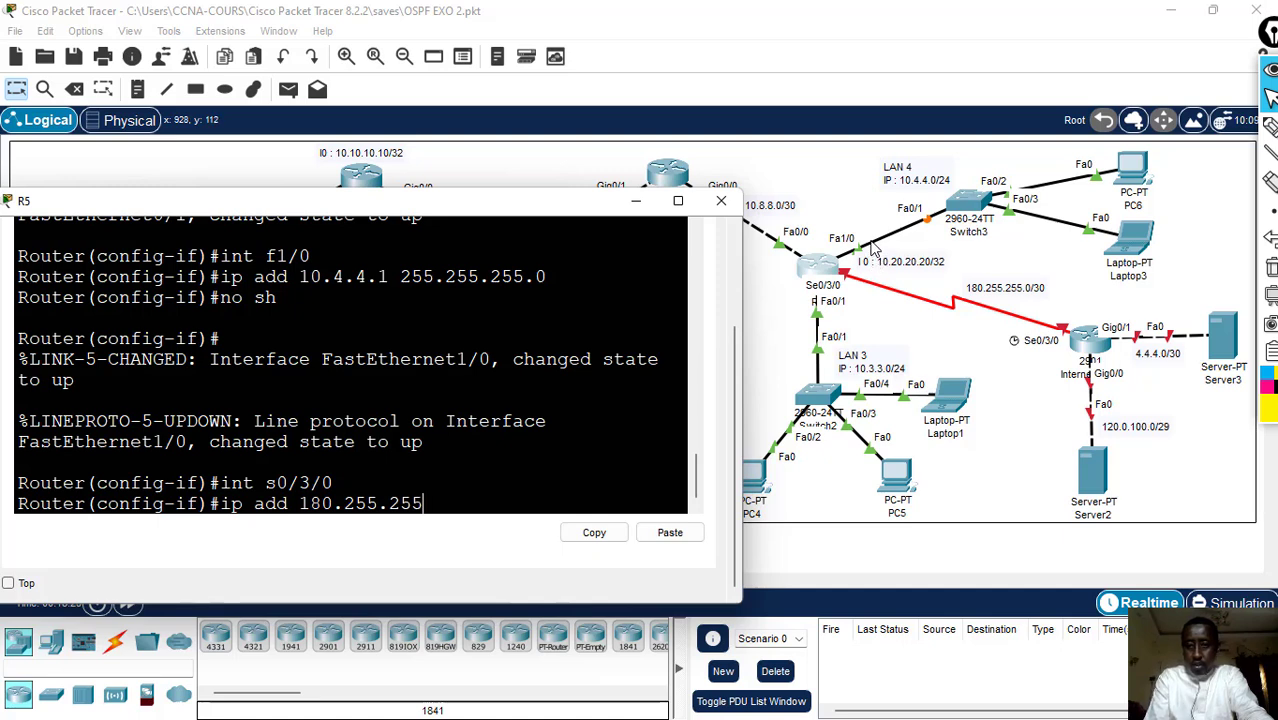
type(".2")
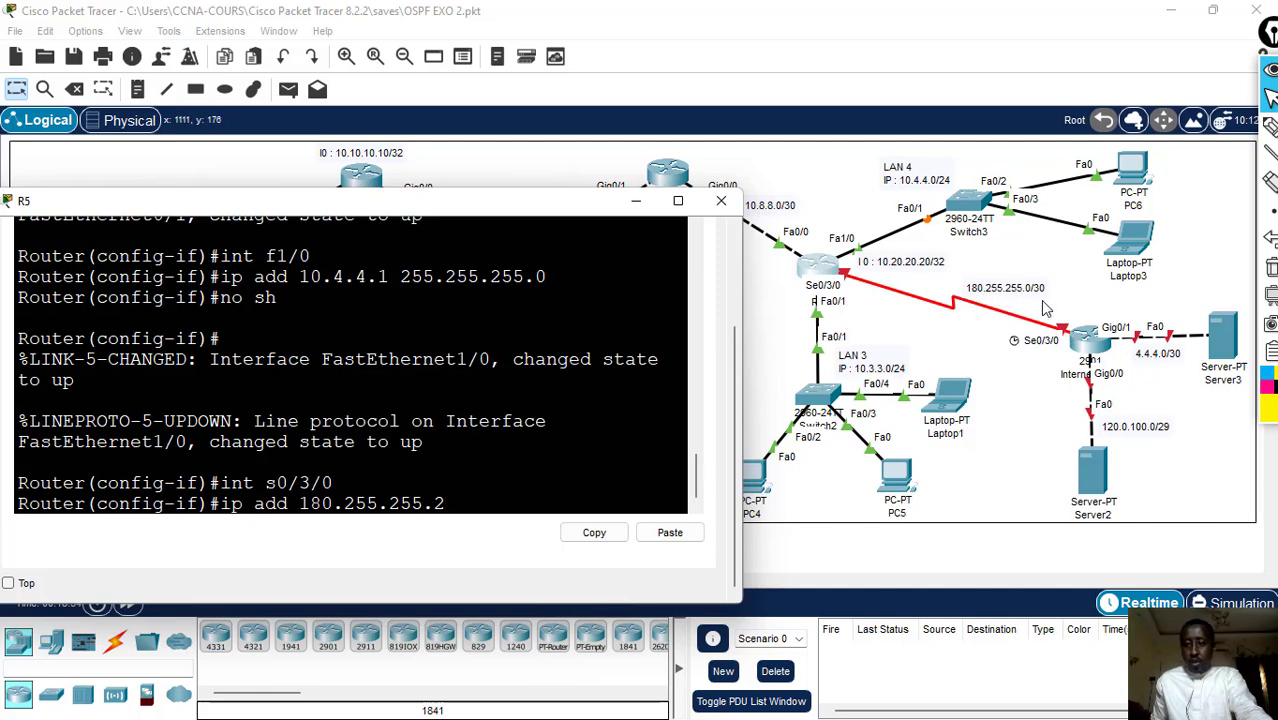
type(" 255")
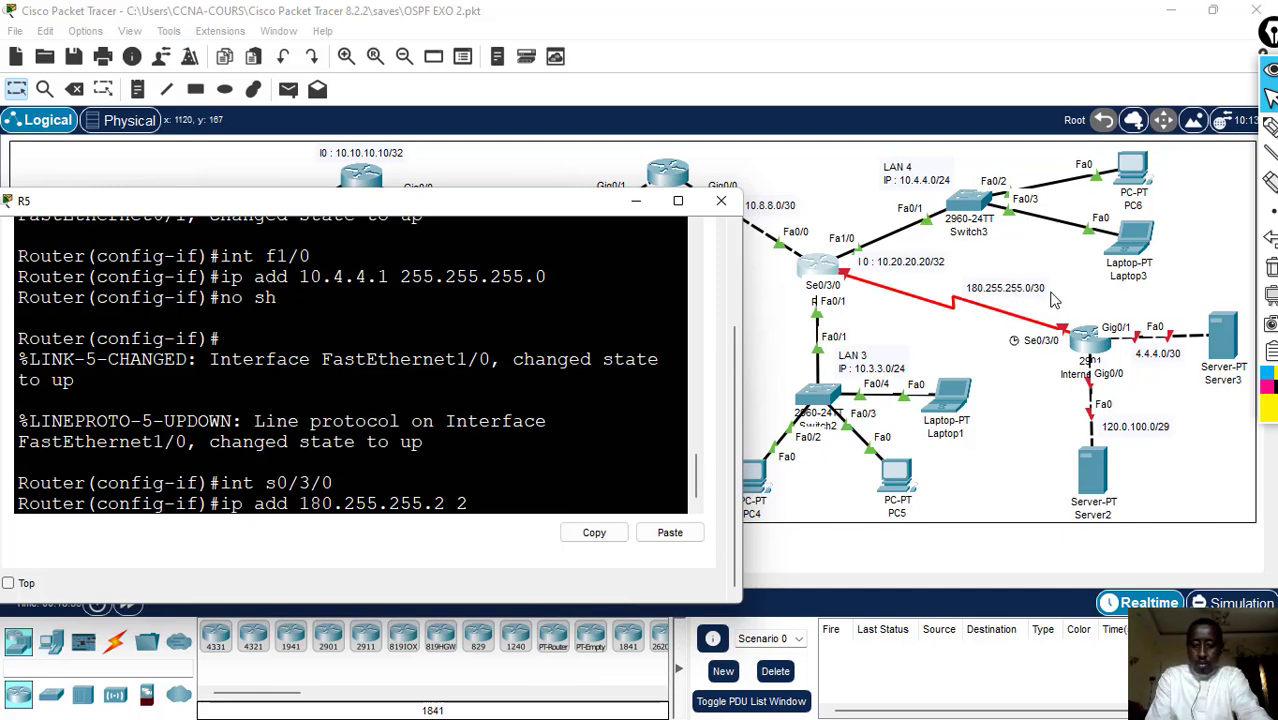
type(".255.2")
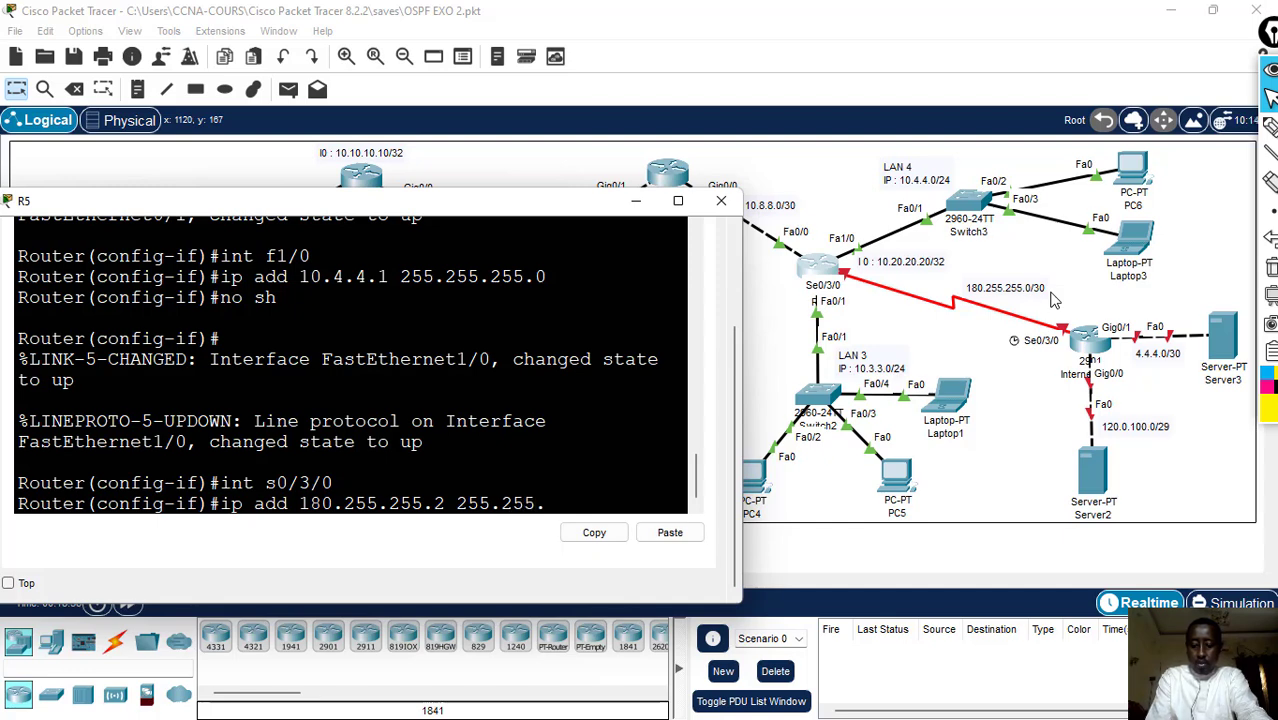
type("55.")
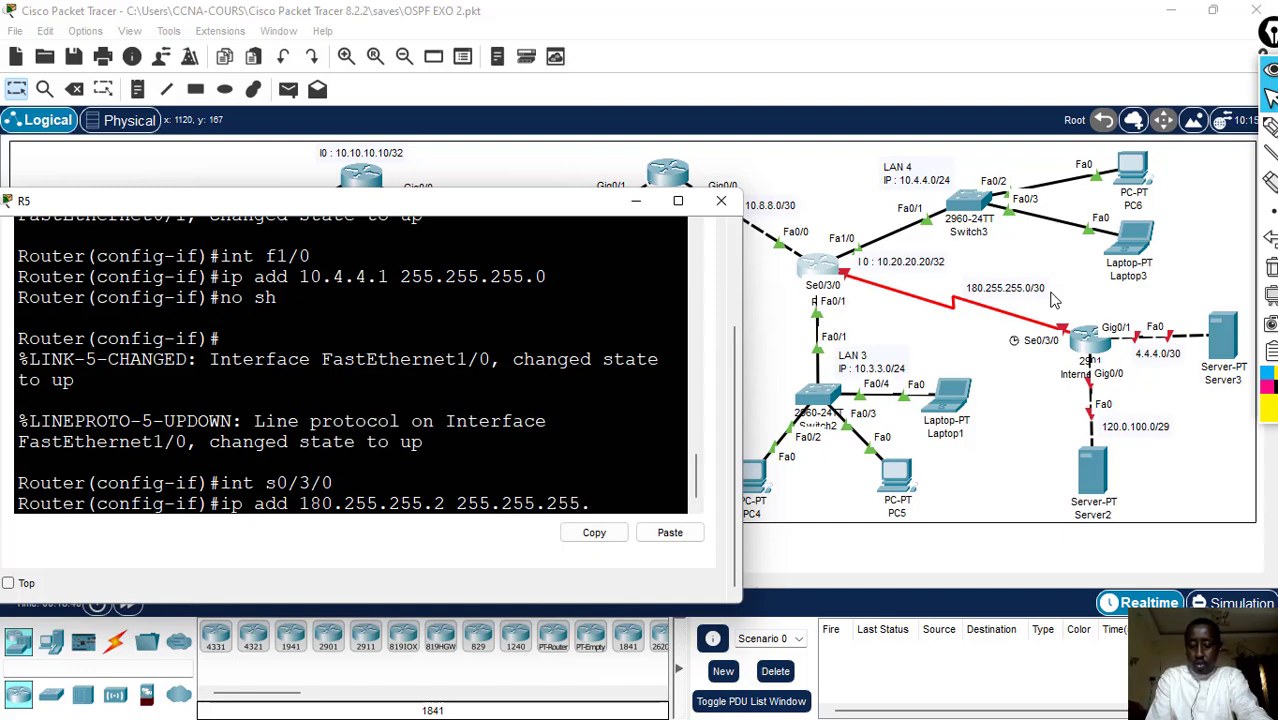
type("252")
key("Return")
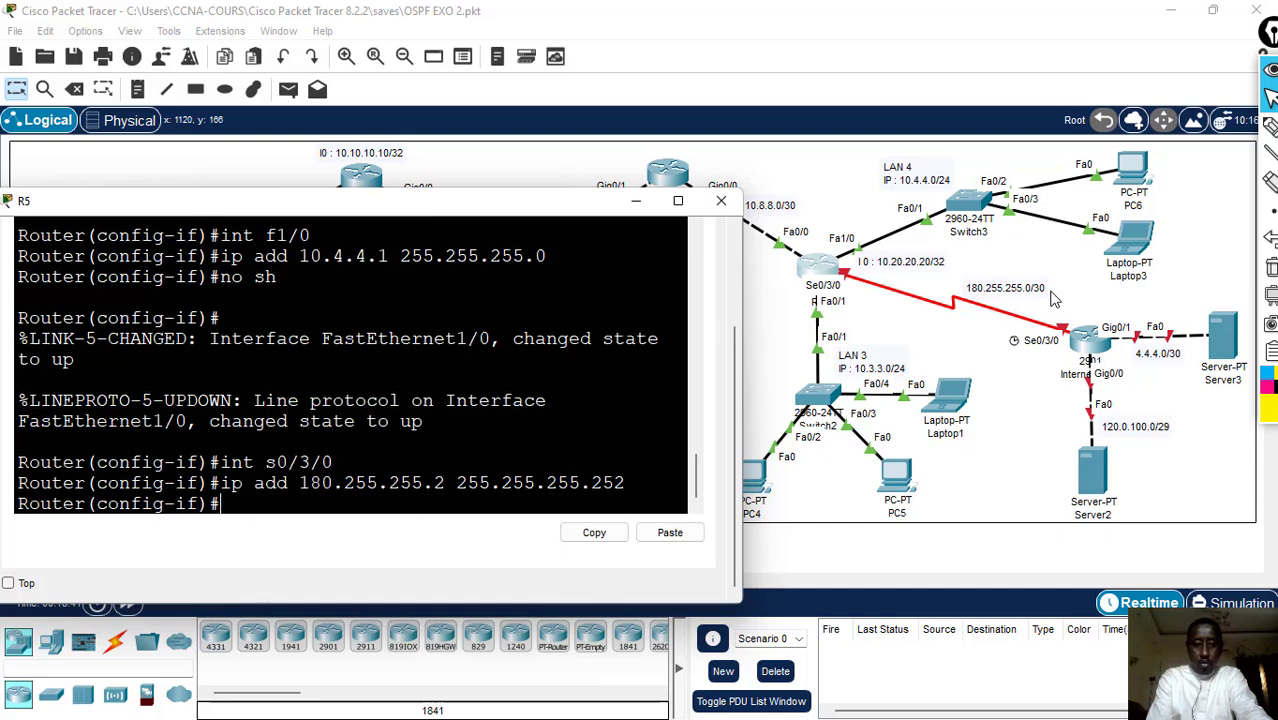
- Enable R5's interface s0/3/0 with no sh and return to the interface configuration prompt
type("no sh")
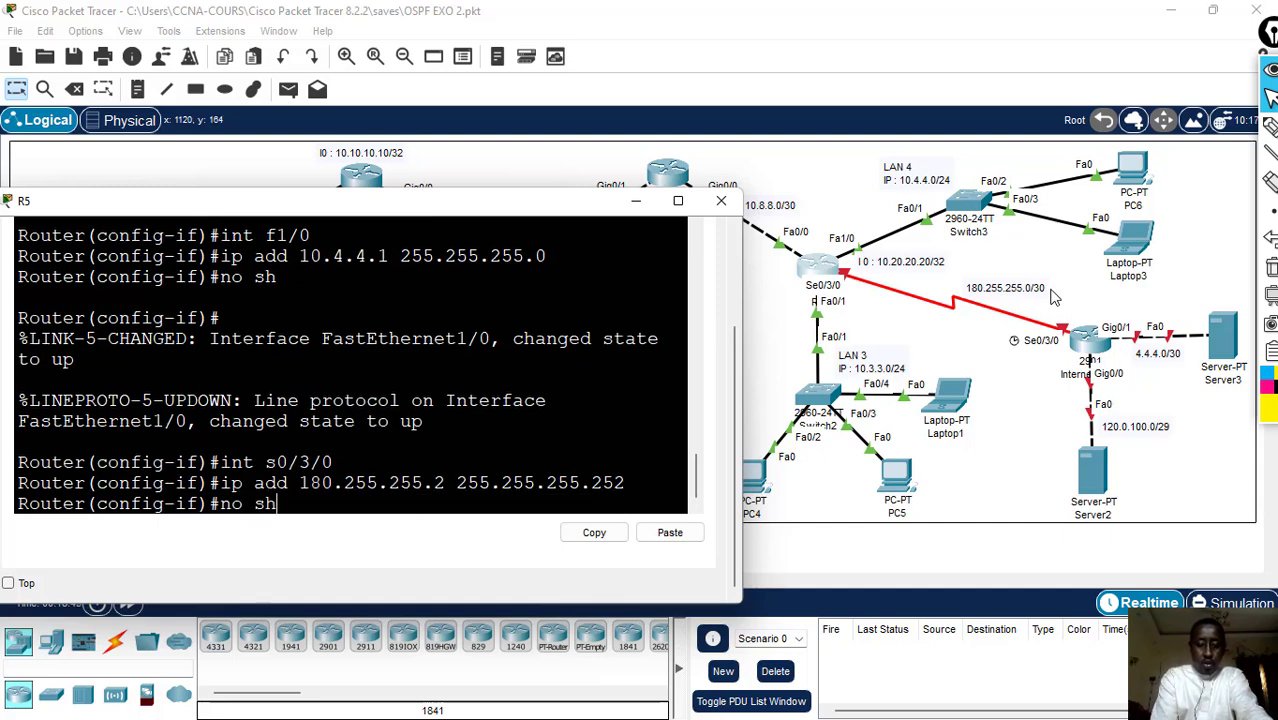
key("Return")
key("Return")
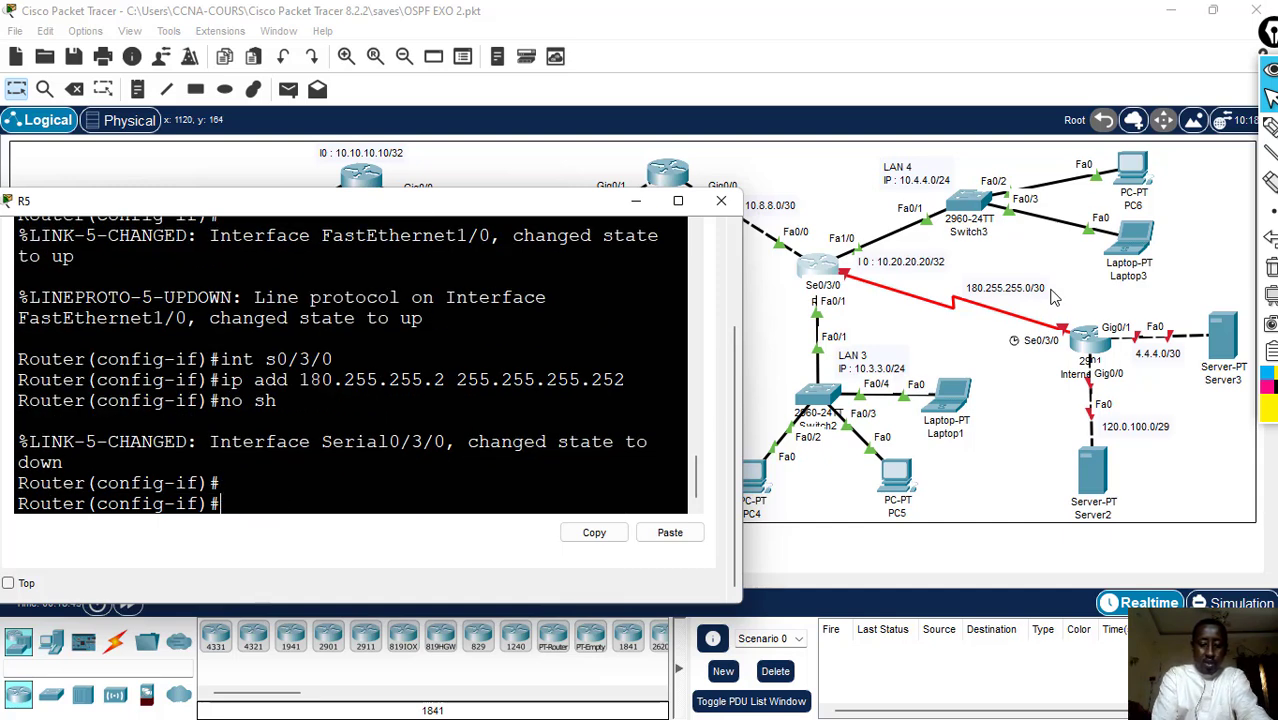
- Create loopback interface l0 on R5 and assign it IP address 10.20.20.20 with mask 255.255.255.255
type("int")
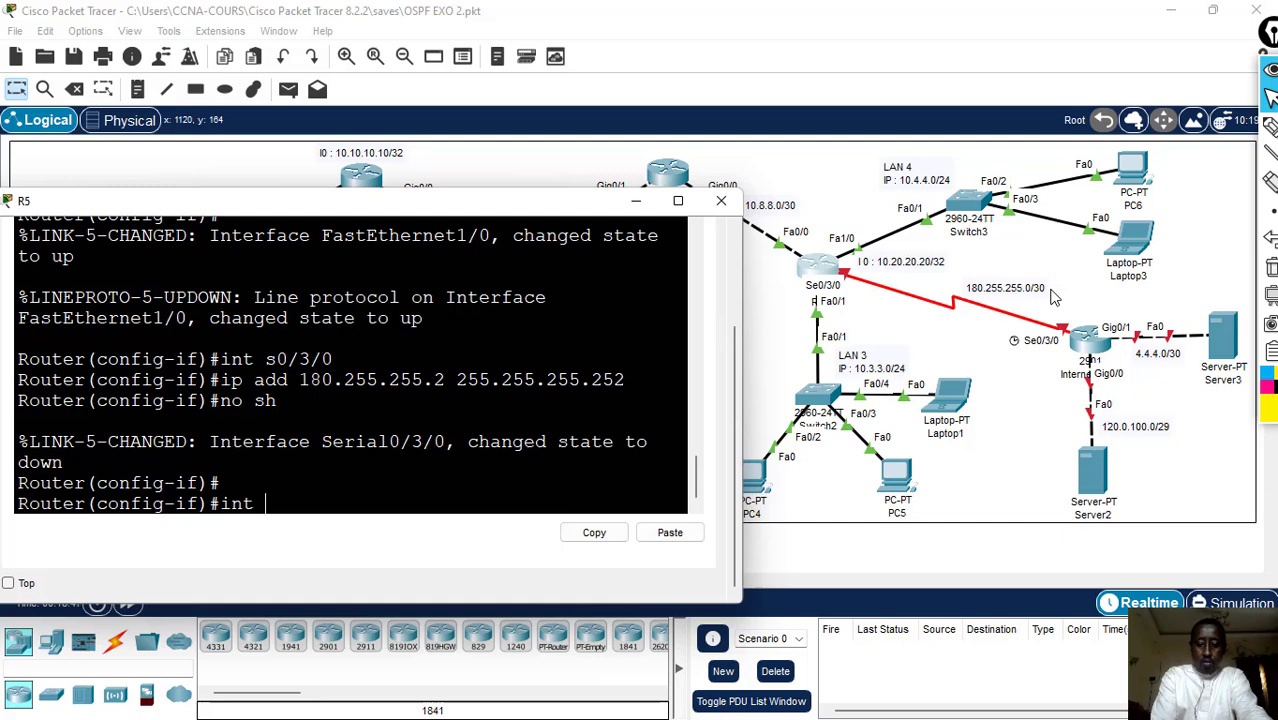
type(" l0")
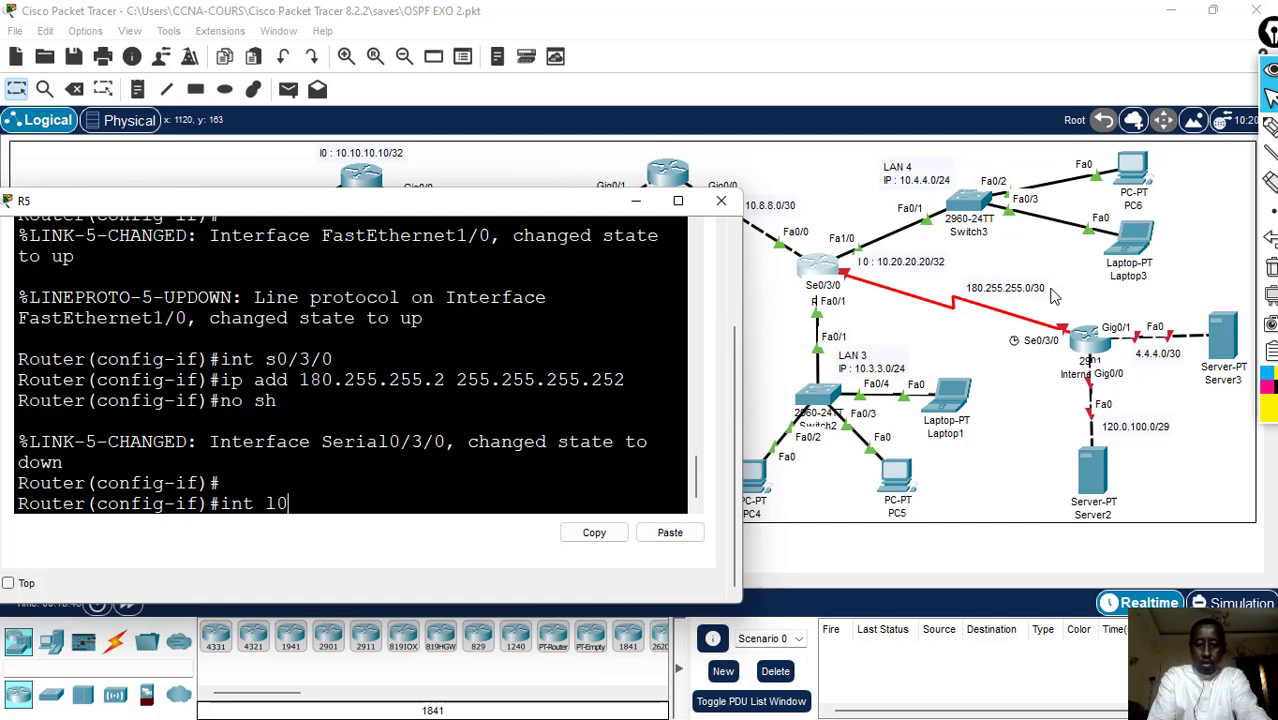
key("Return")
key("Return")
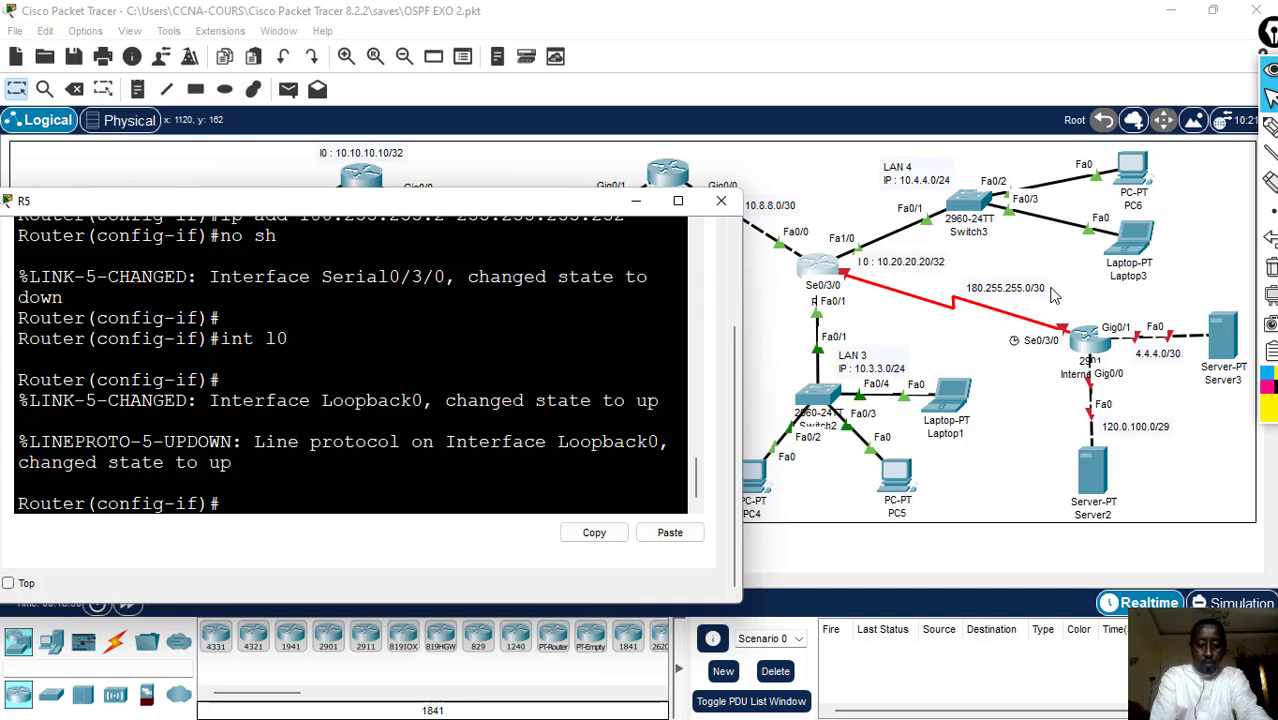
type("ip add")
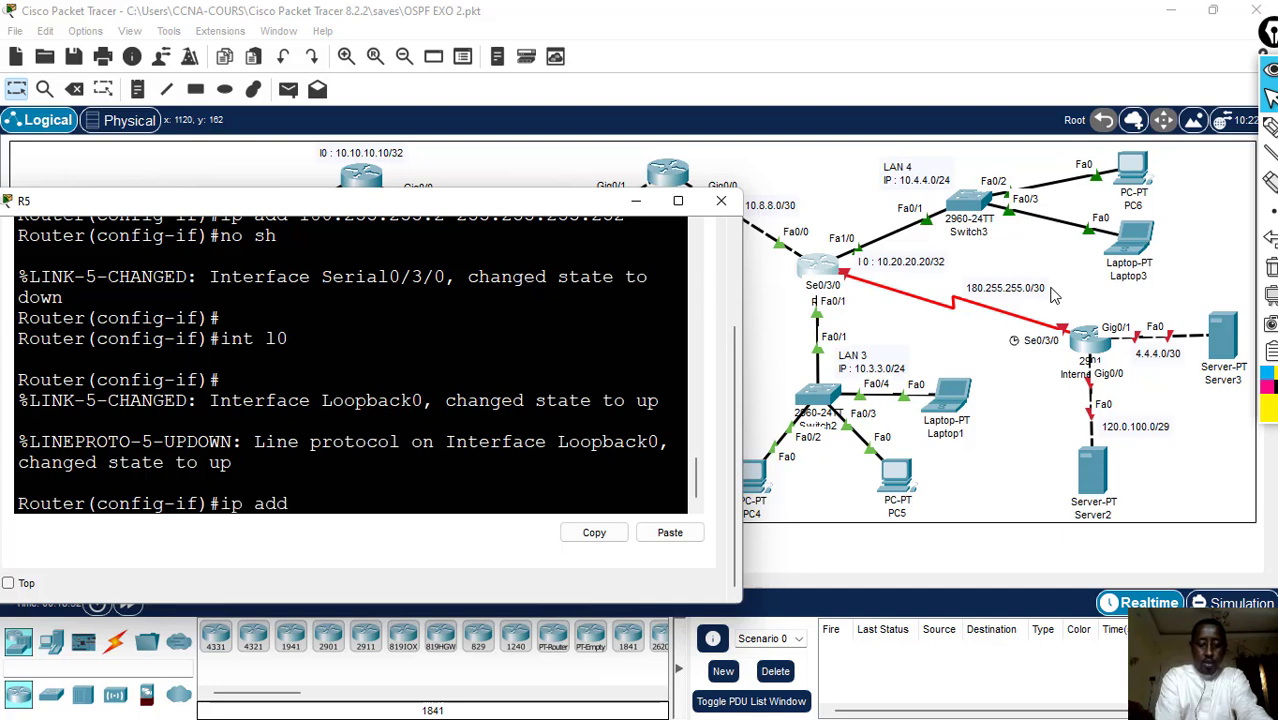
type(" 10.20")
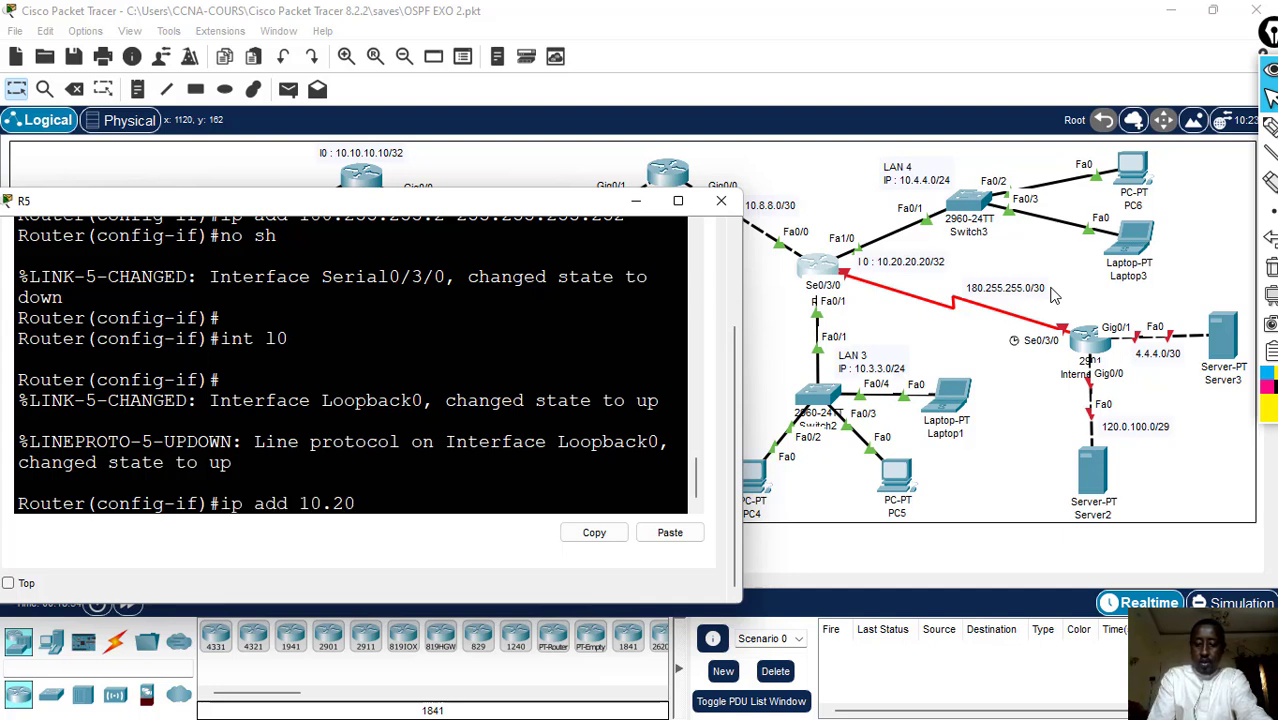
type(".20.20")
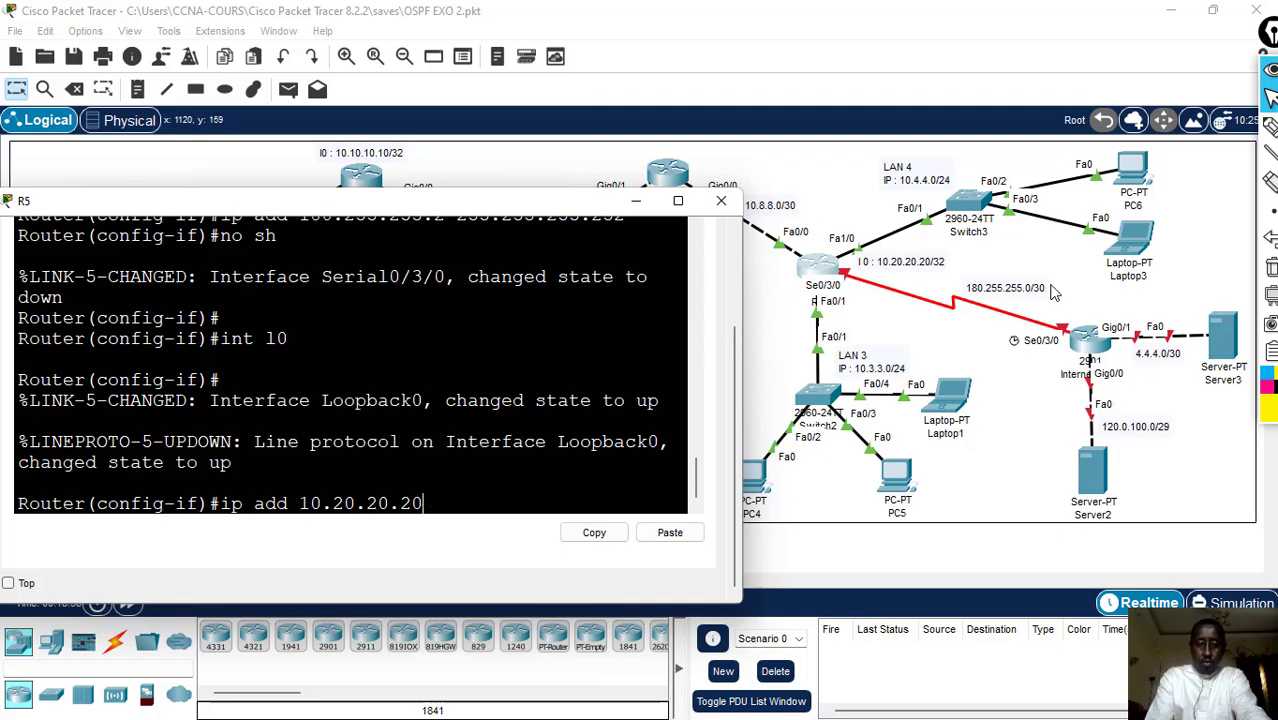
type("c  25")
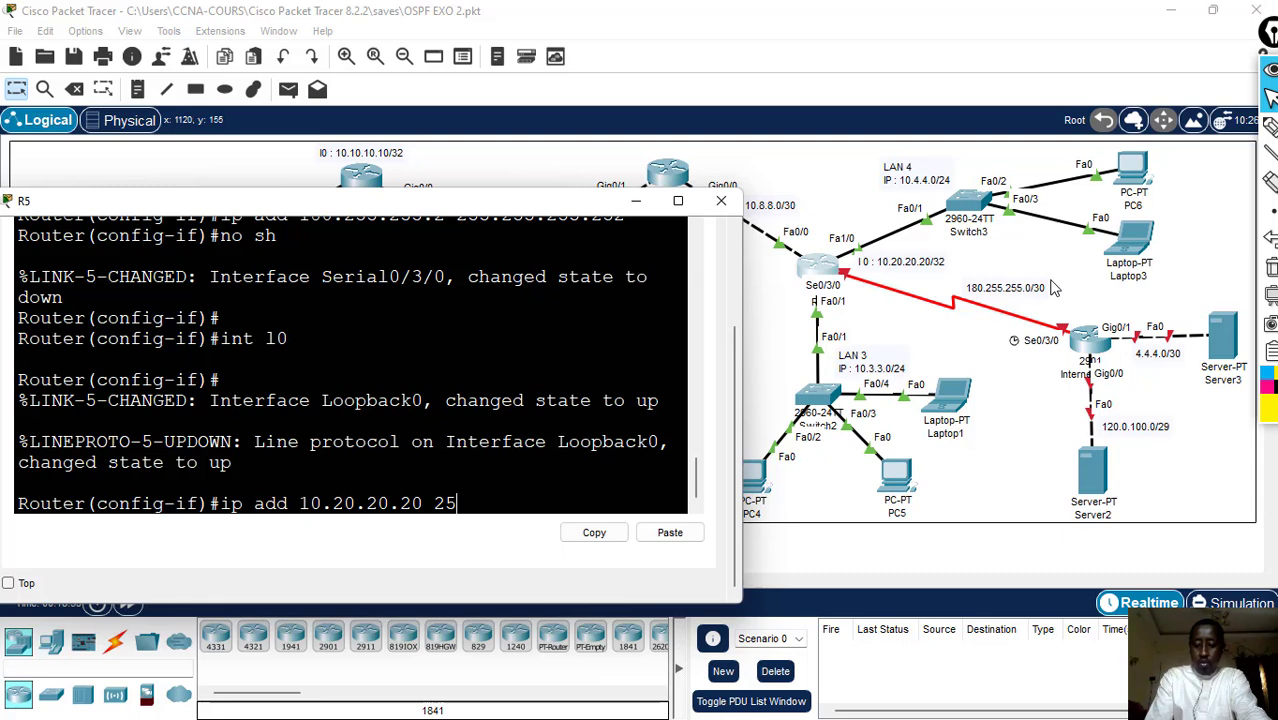
type("5.255")
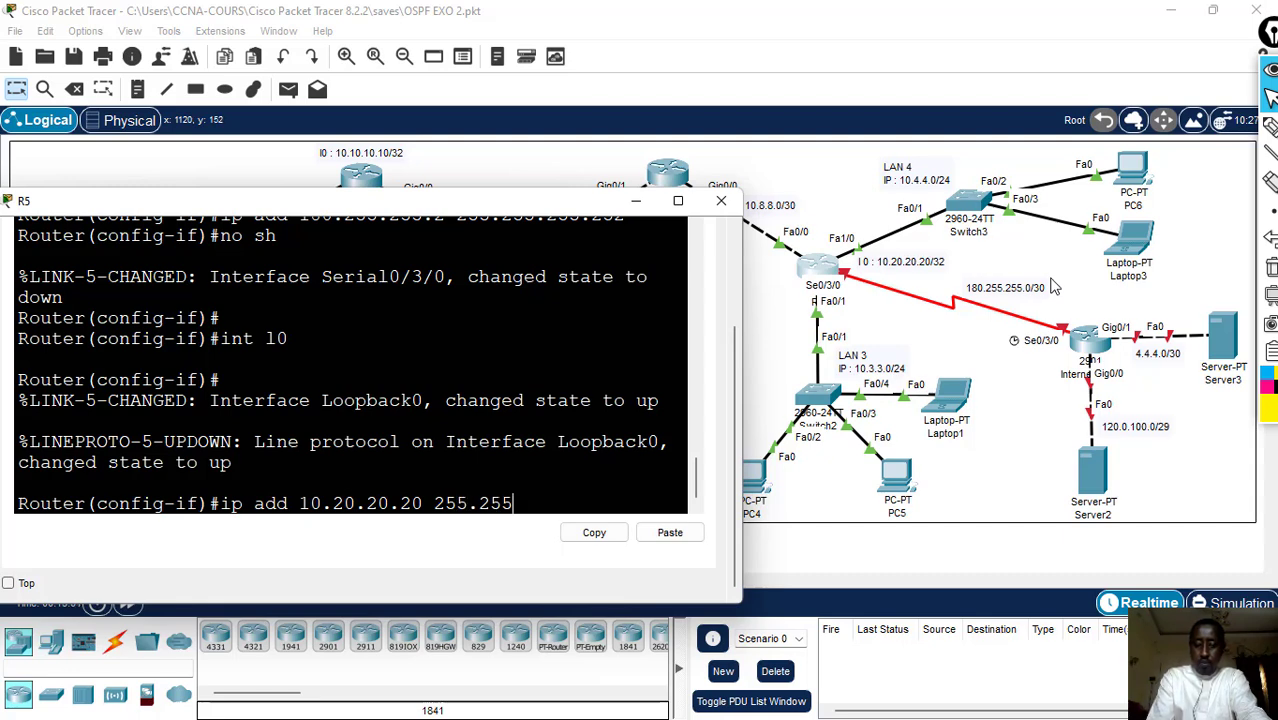
type(".255.255")
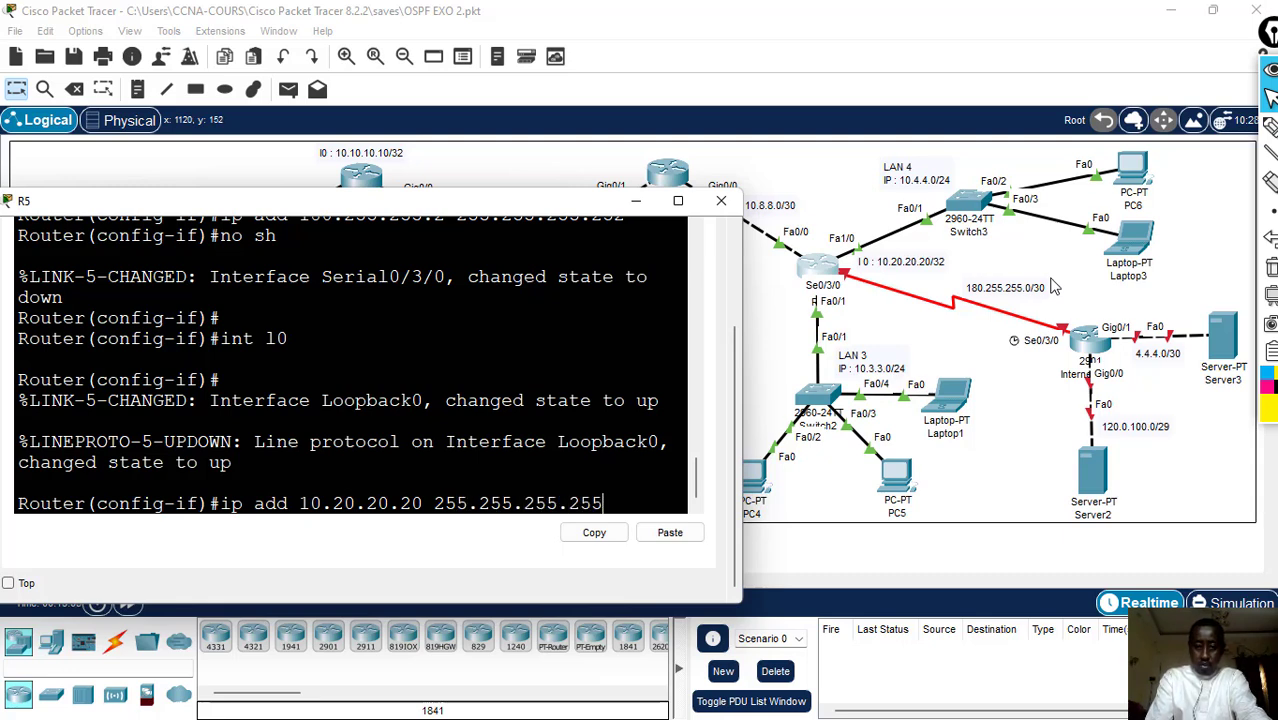
key("Return")
- Leave R5's configuration mode with end, save the configuration with wr, and close R5's window
type("end")
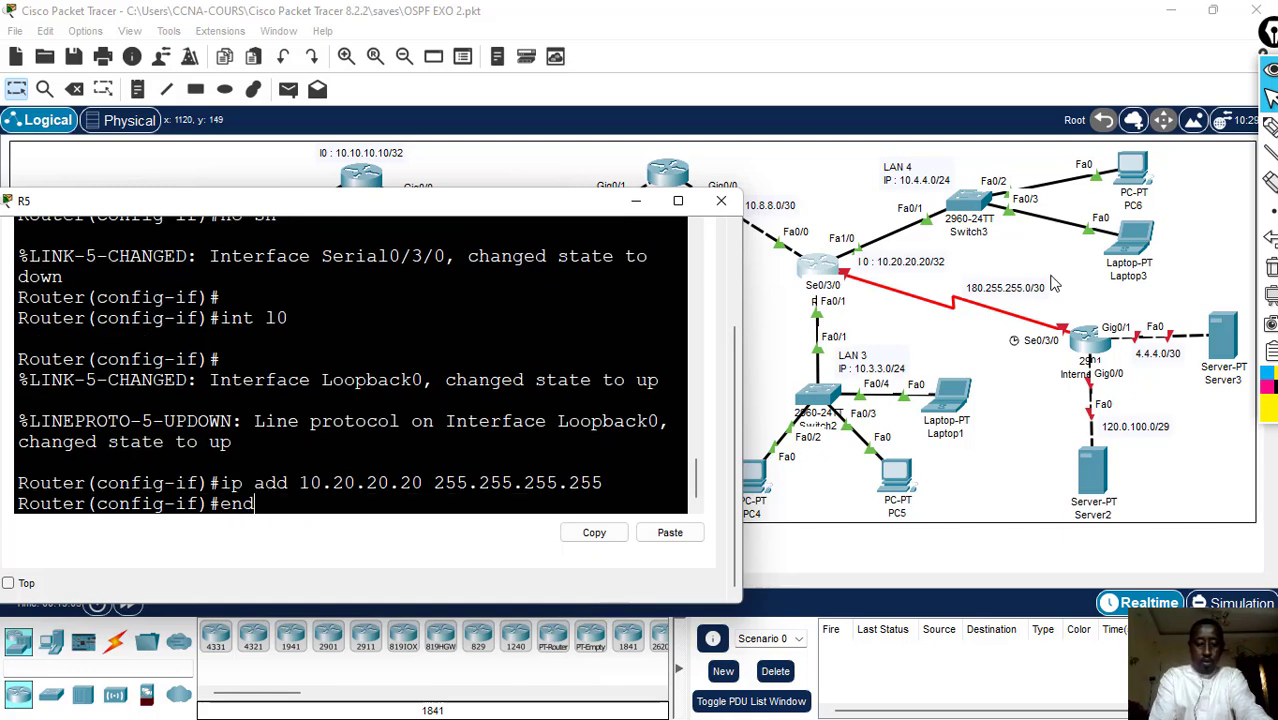
key("Return")
type("wr")
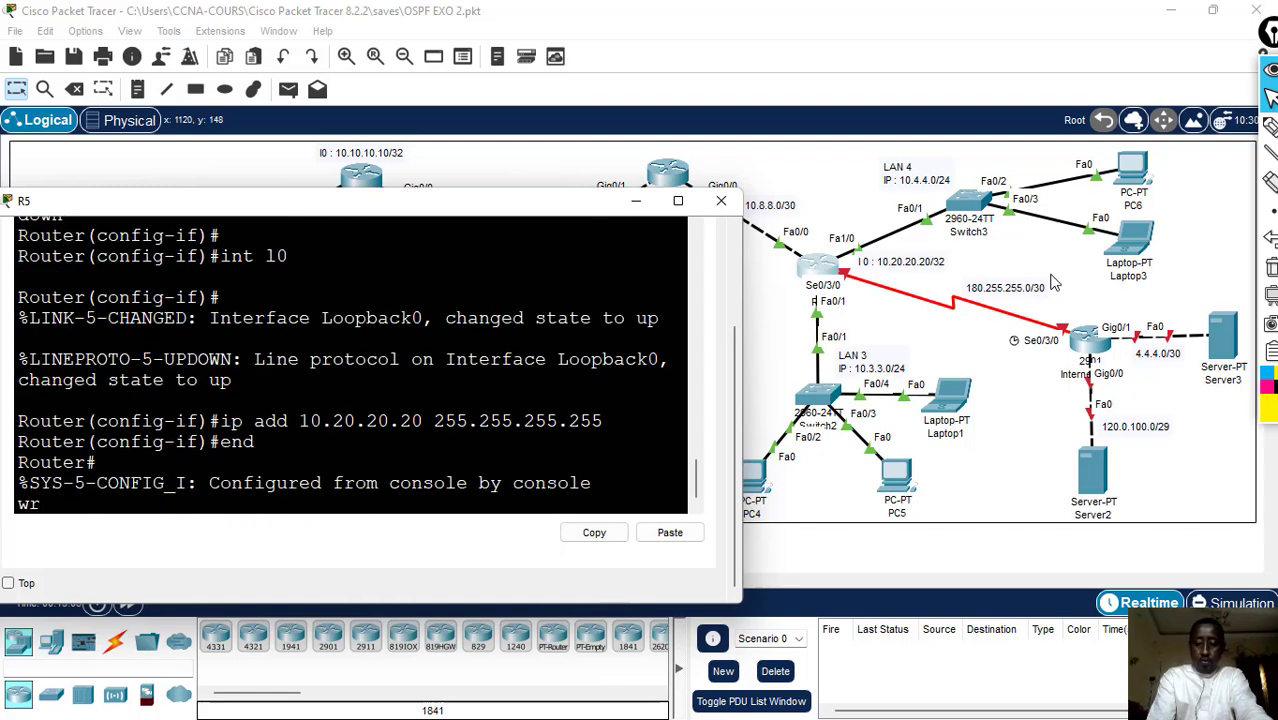
key("Return")
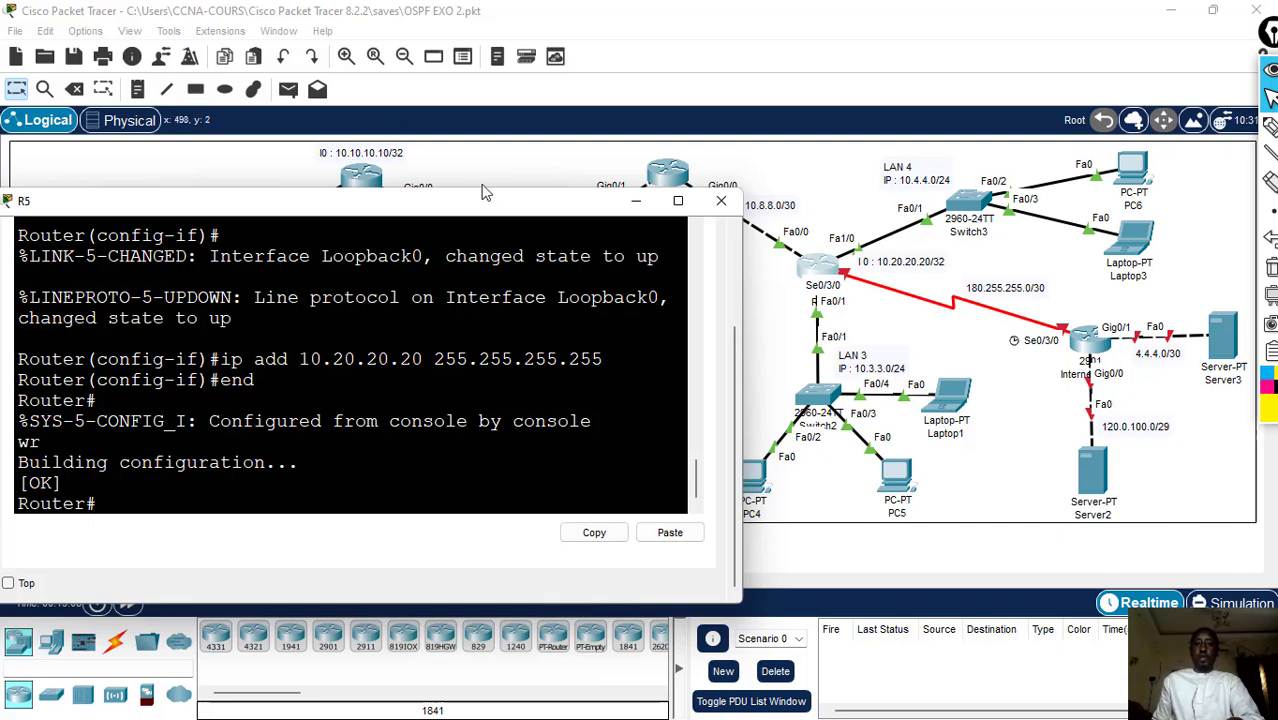
left_click(714, 212)
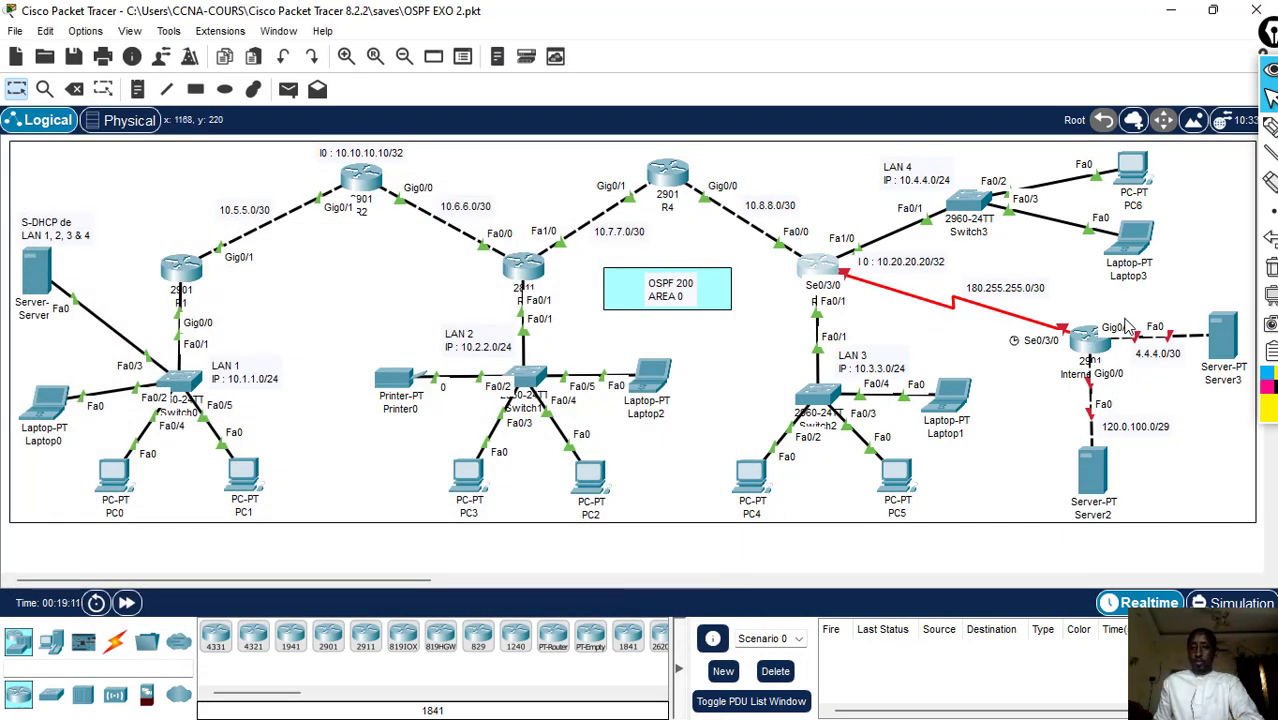
- Power on the Internet (ISP) router and open its command line interface
left_click(1098, 345)
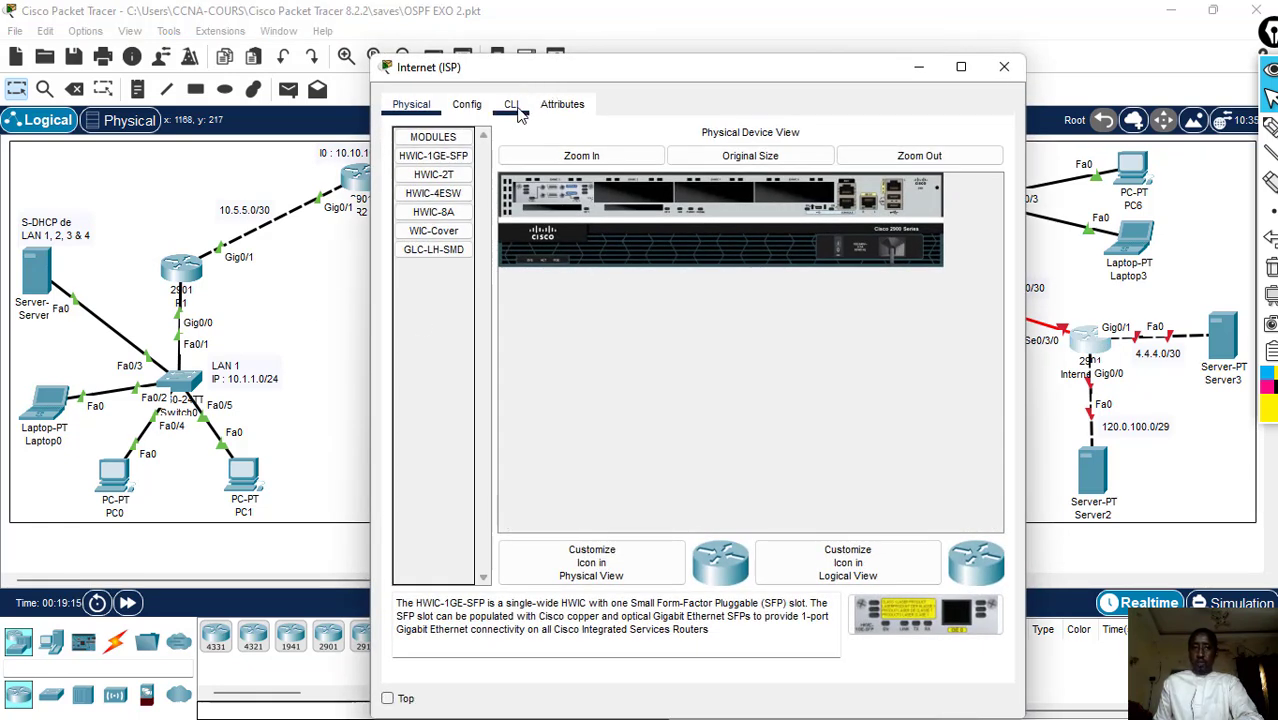
left_click(511, 105)
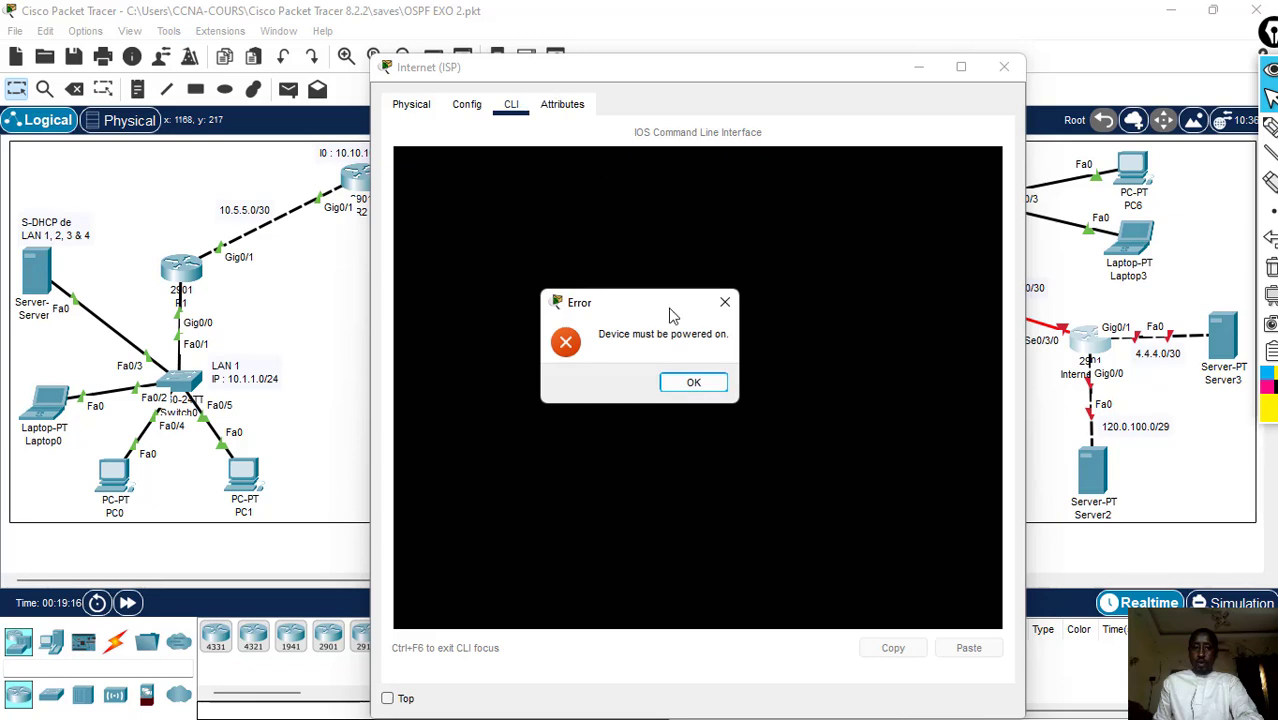
left_click(688, 386)
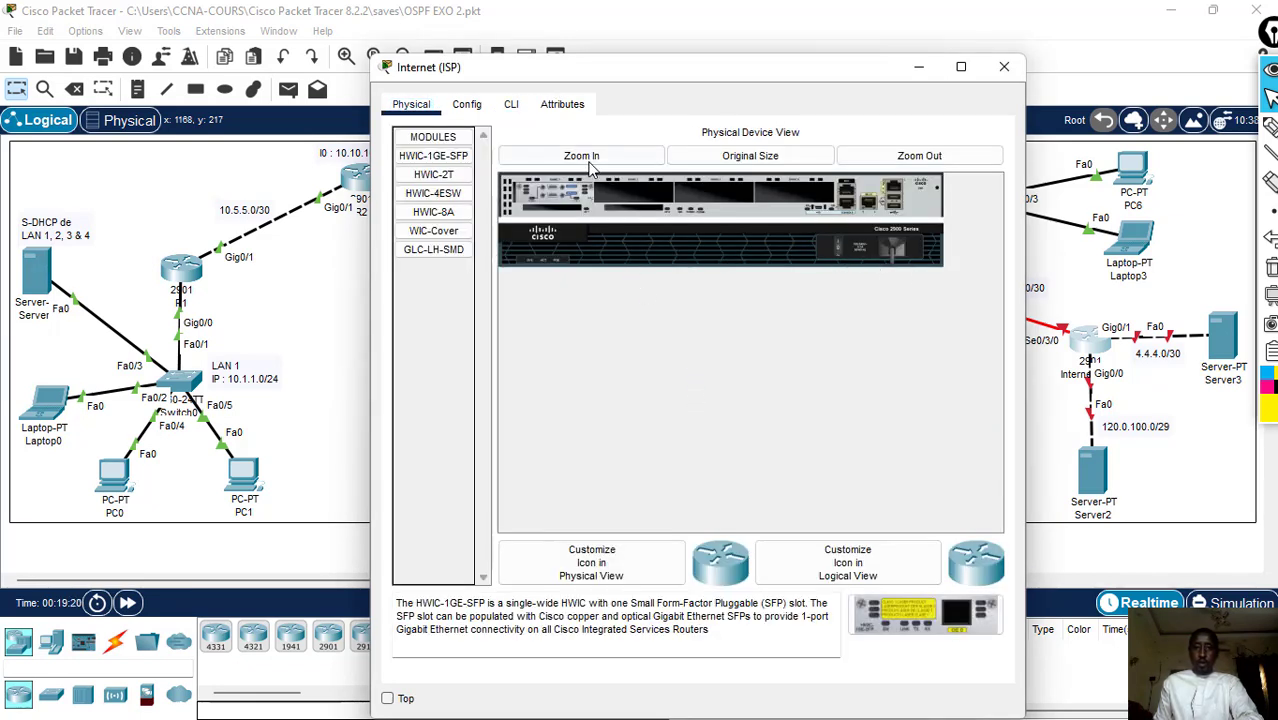
left_click(513, 106)
- Move and resize the Internet (ISP) router's window so its topology links stay uncovered and its console prompt shows
left_click_drag(670, 73, 445, 62)
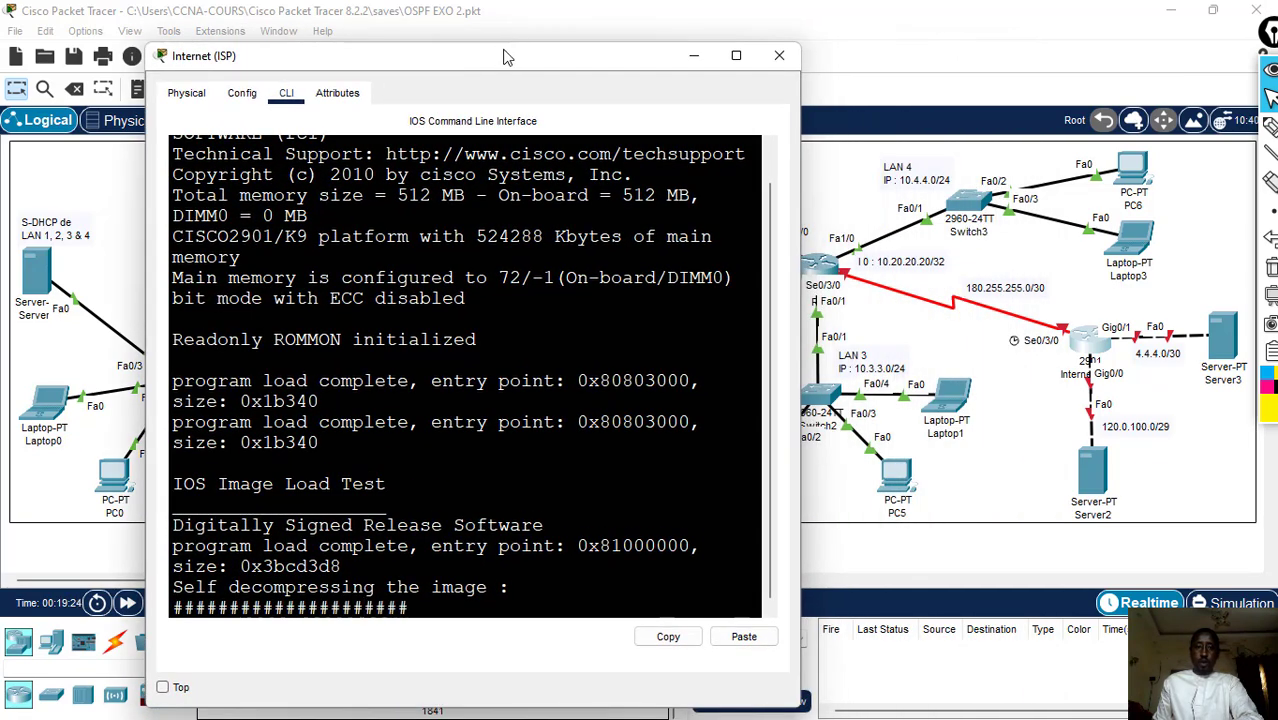
left_click_drag(146, 164, 73, 164)
left_click_drag(455, 47, 428, 237)
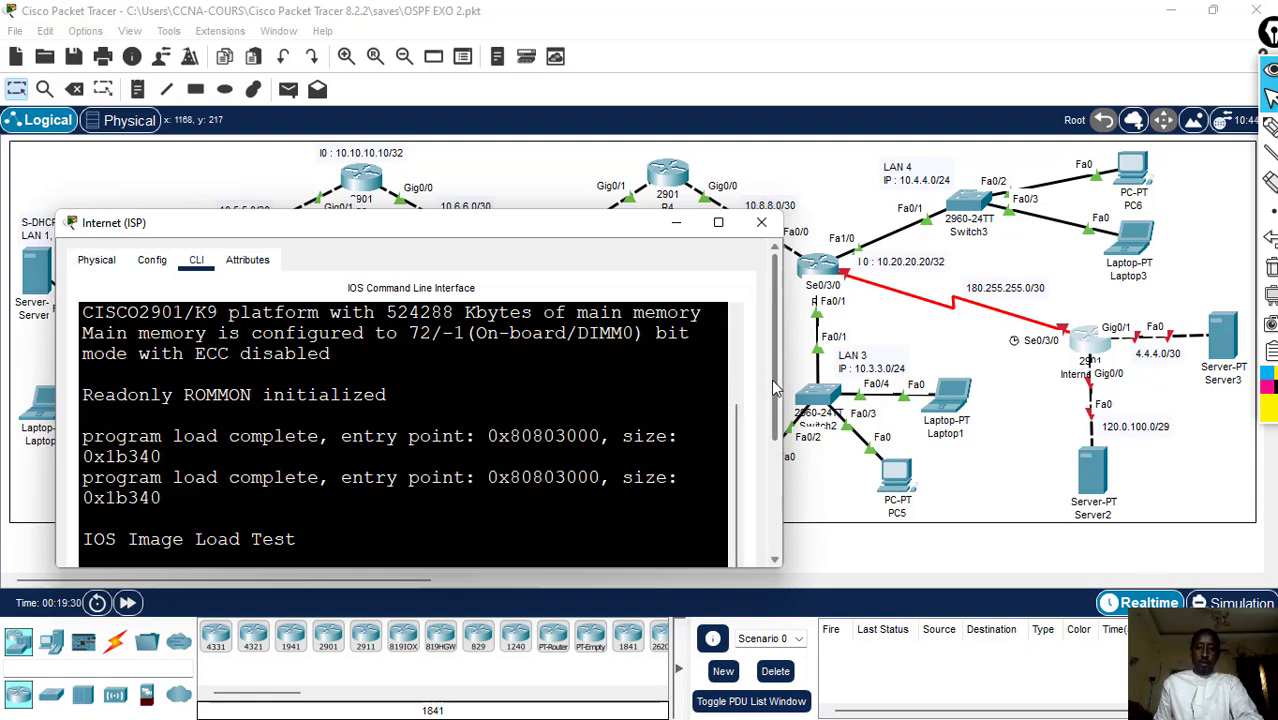
left_click_drag(773, 383, 774, 510)
- Decline the Internet router's initial configuration dialog and enter global configuration mode from the terminal
left_click(195, 468)
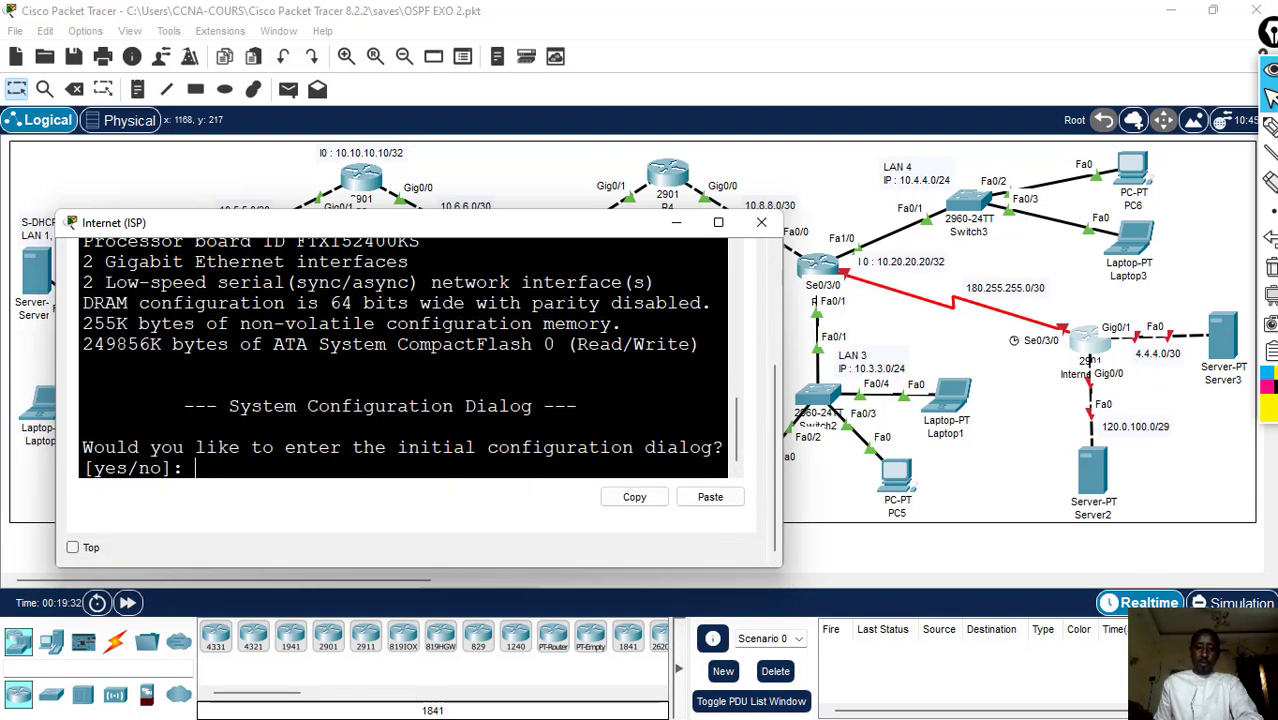
type("no")
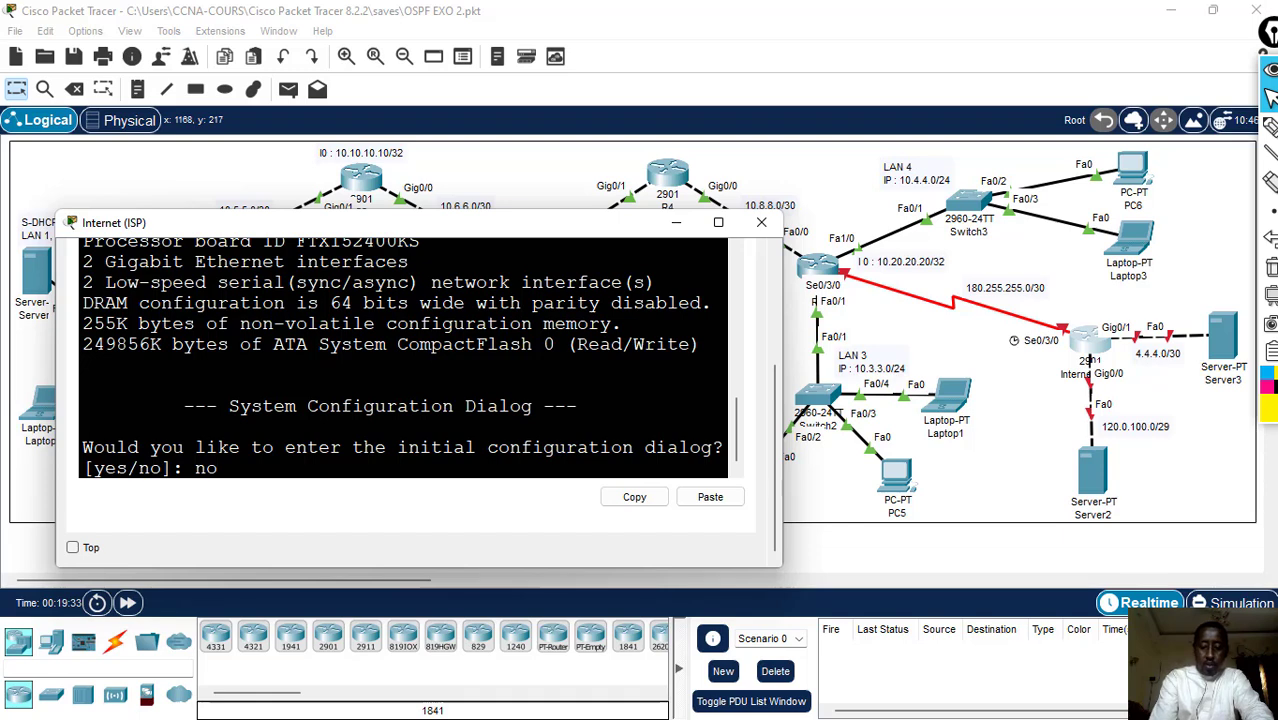
key("Return")
key("Return")
type("en")
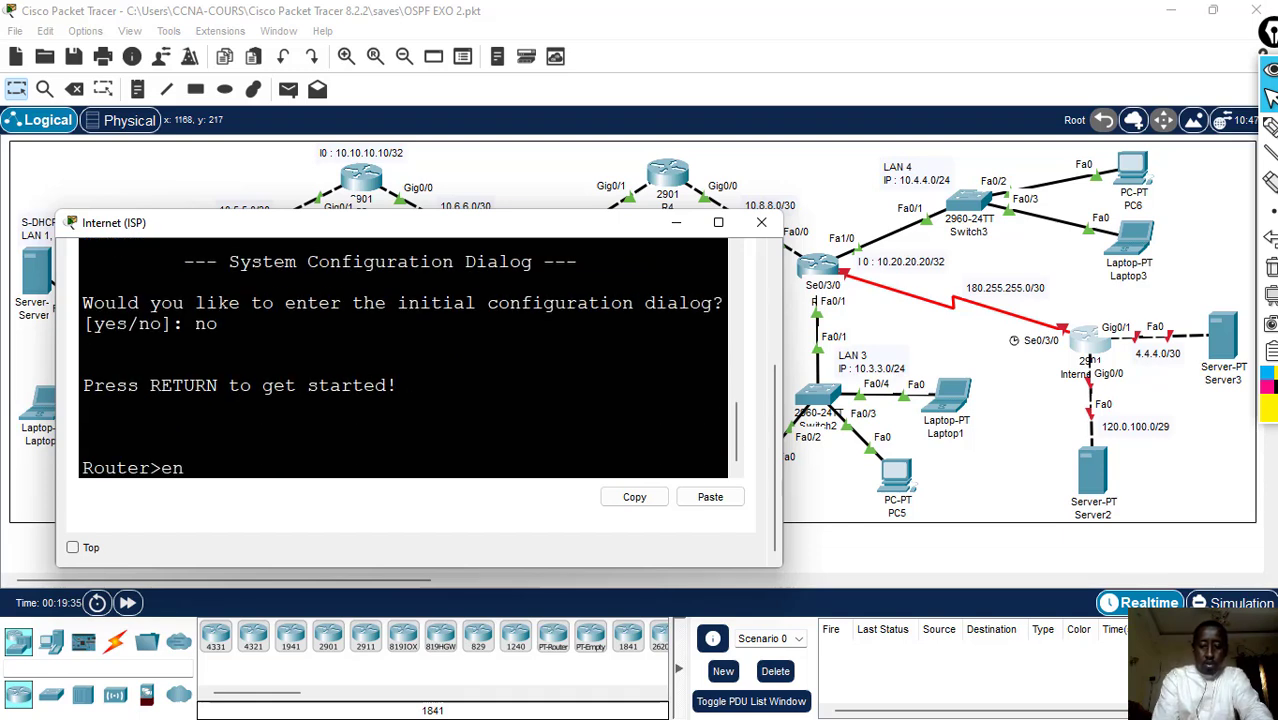
key("Return")
type("conf")
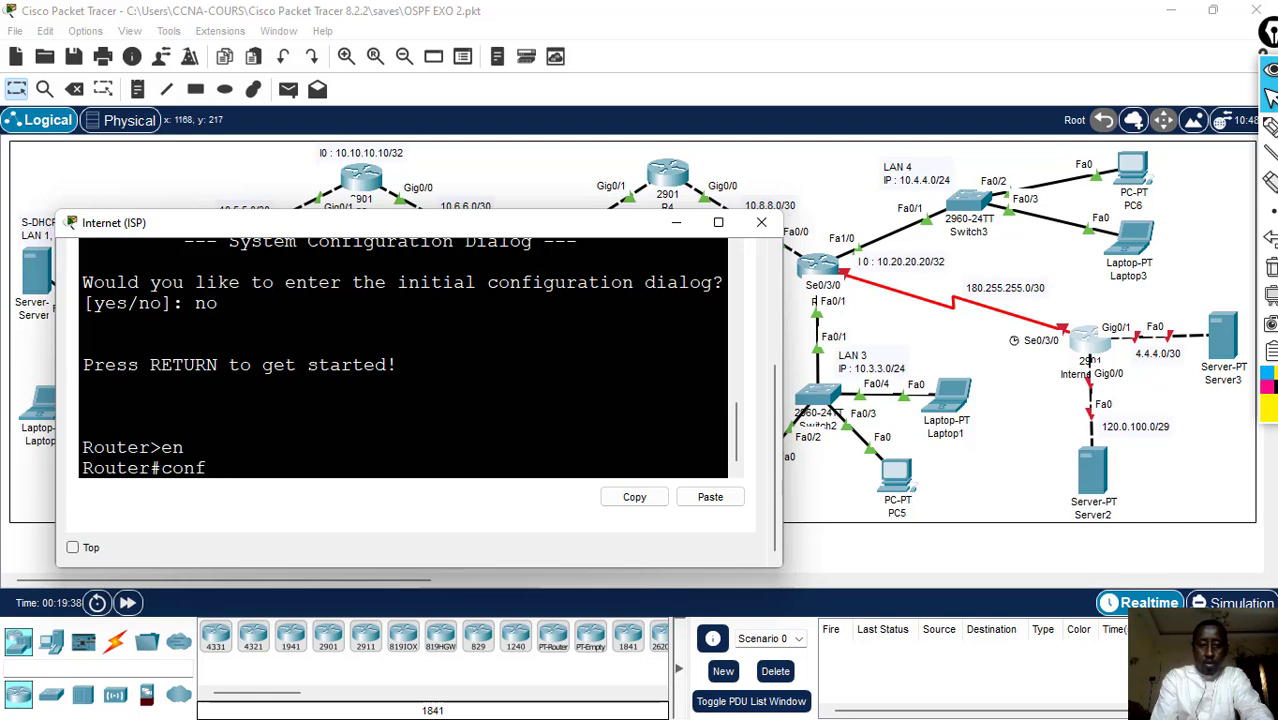
key("Return")
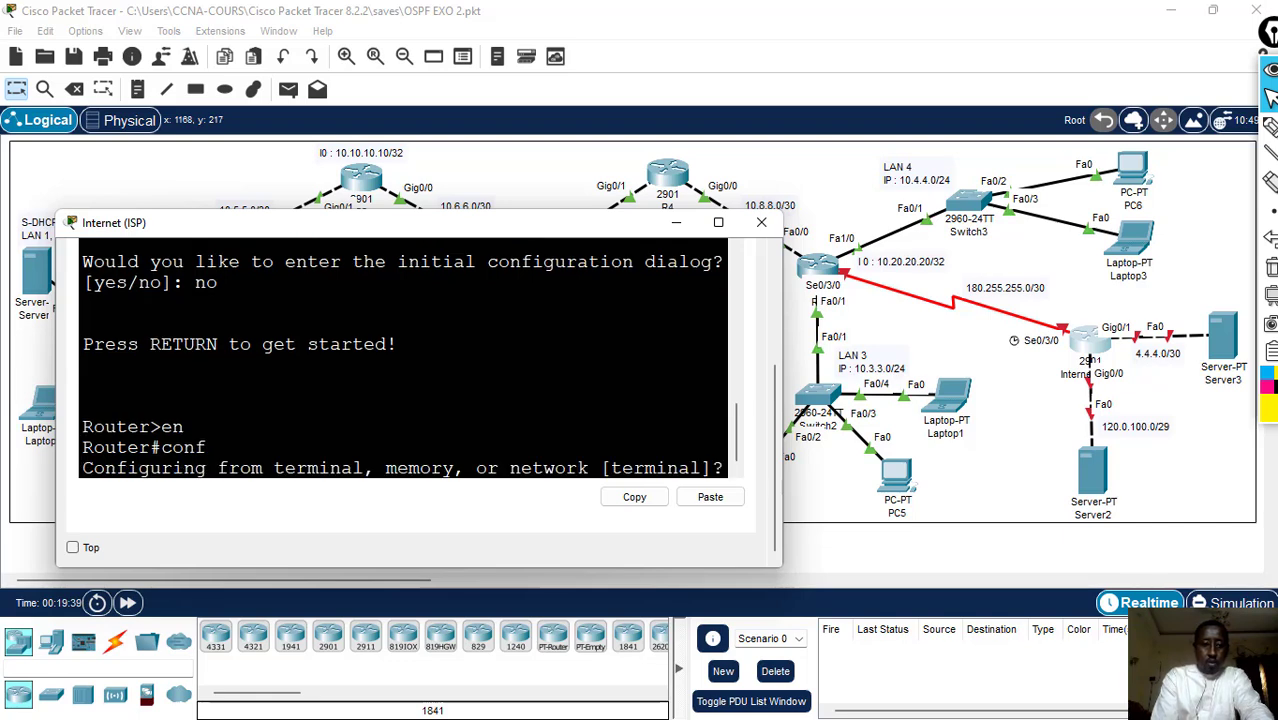
type("t")
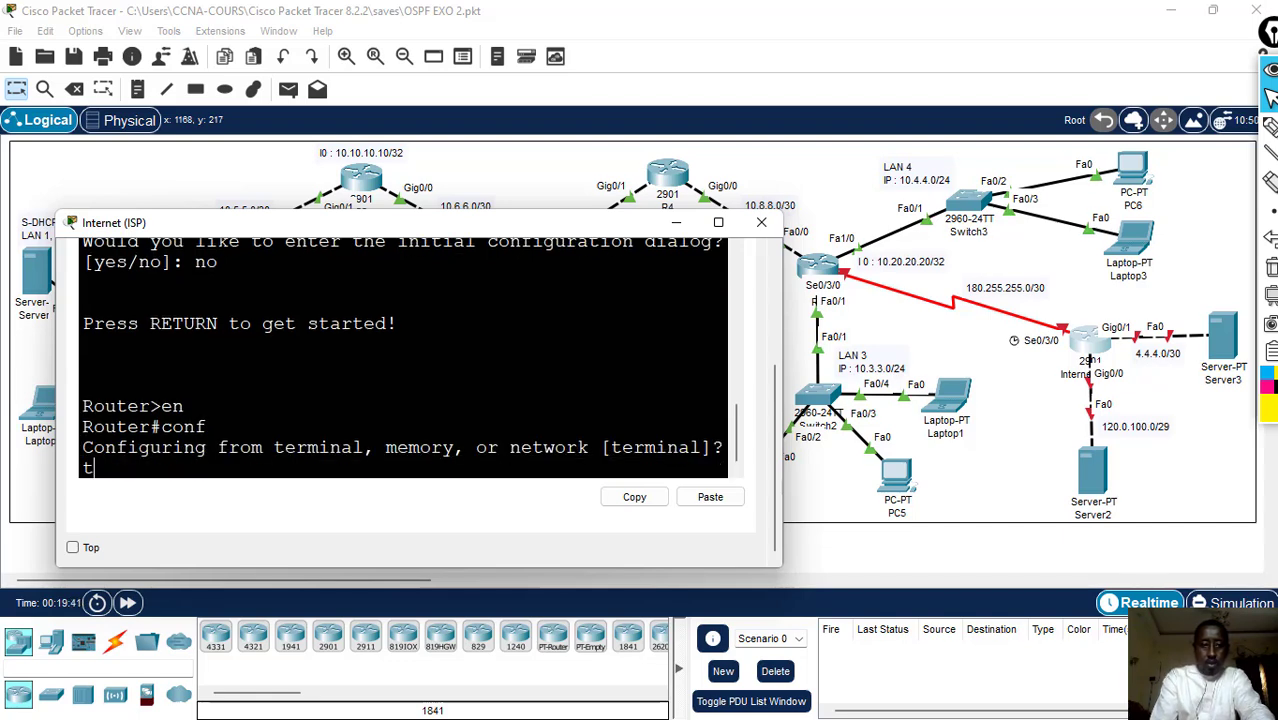
key("Return")
- Assign IP address 180.255.255.1 with mask 255.255.255.252 to the Internet router's serial interface s0/3/0 and enable it with no sh
type("int")
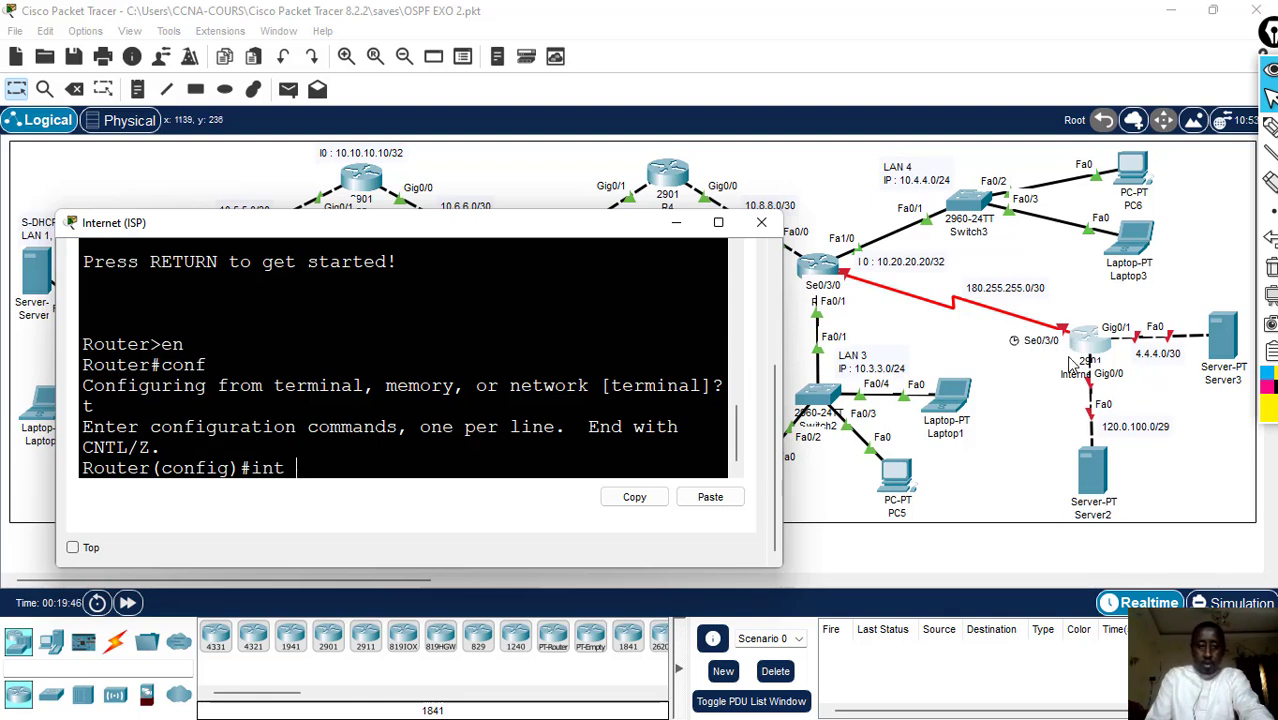
type(" s0/3/")
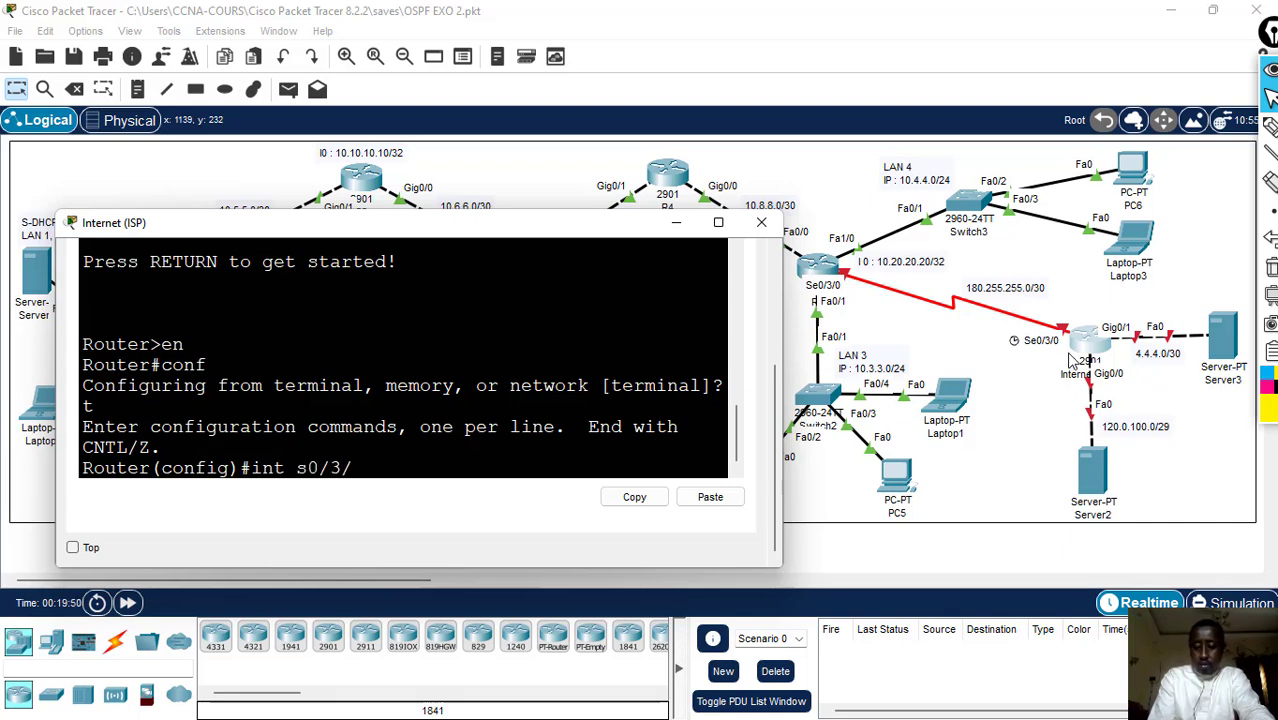
type("0")
key("Return")
type("ip")
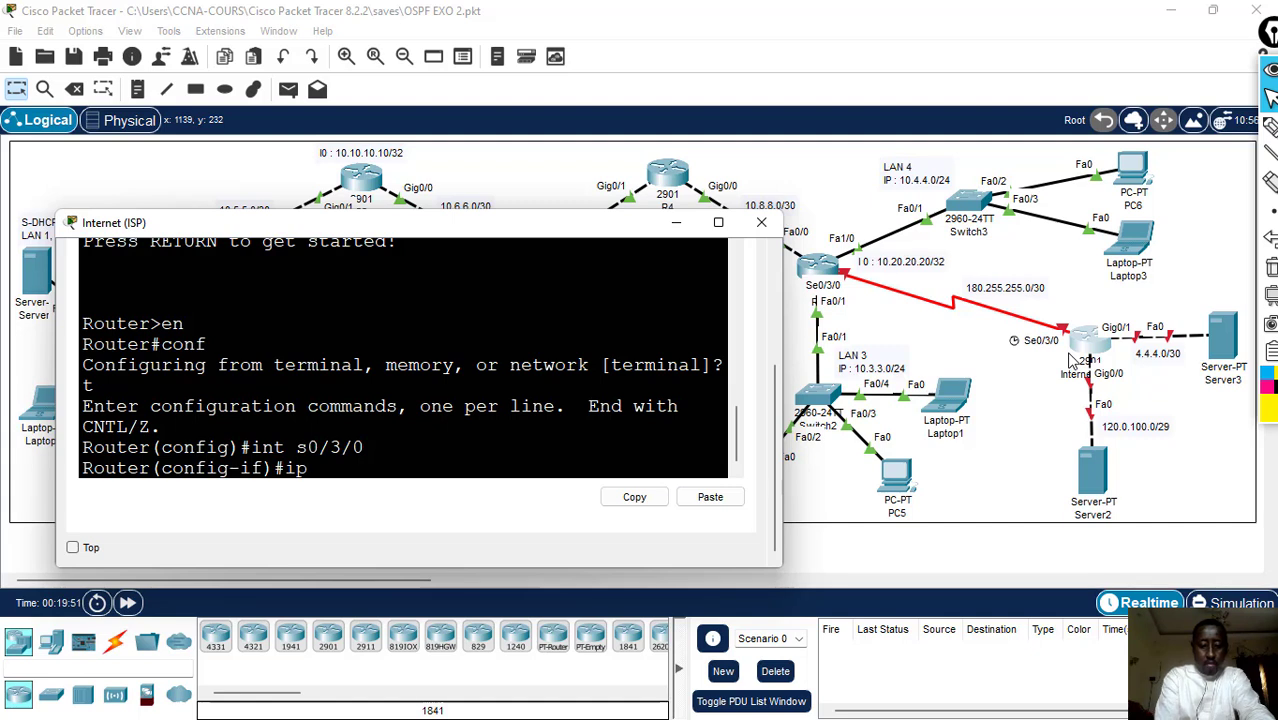
type(" add")
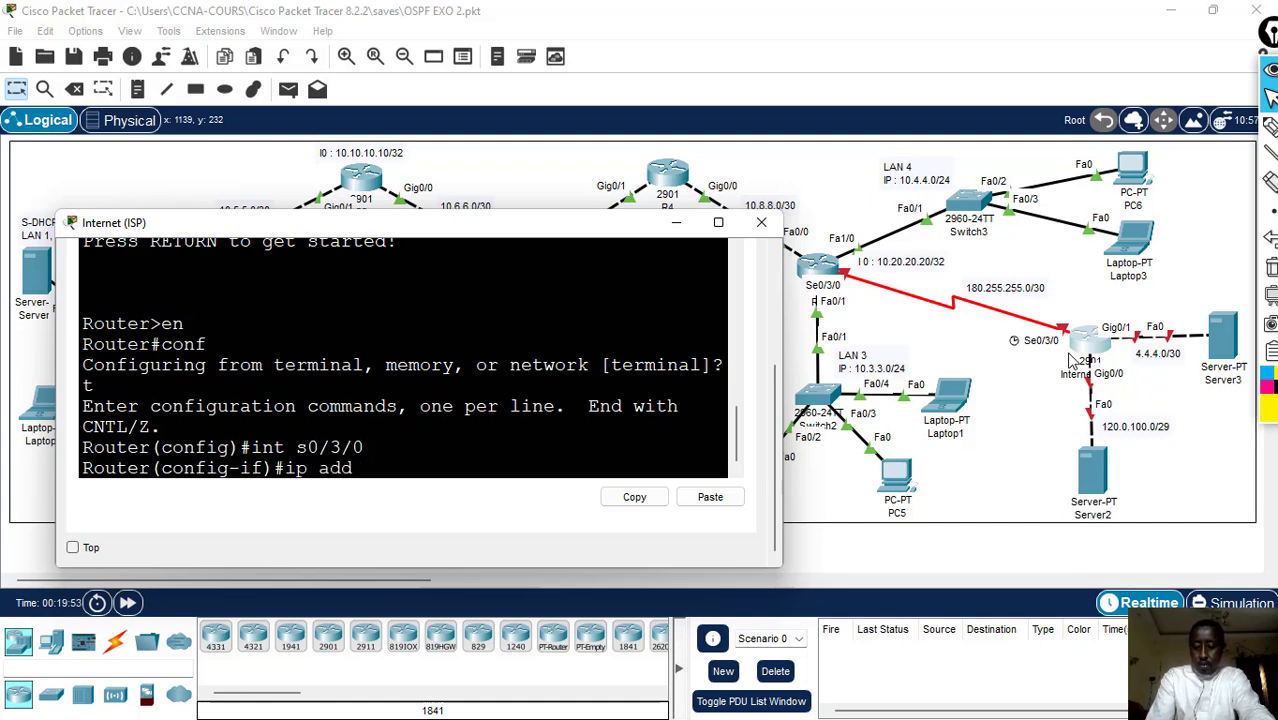
type(" 180.")
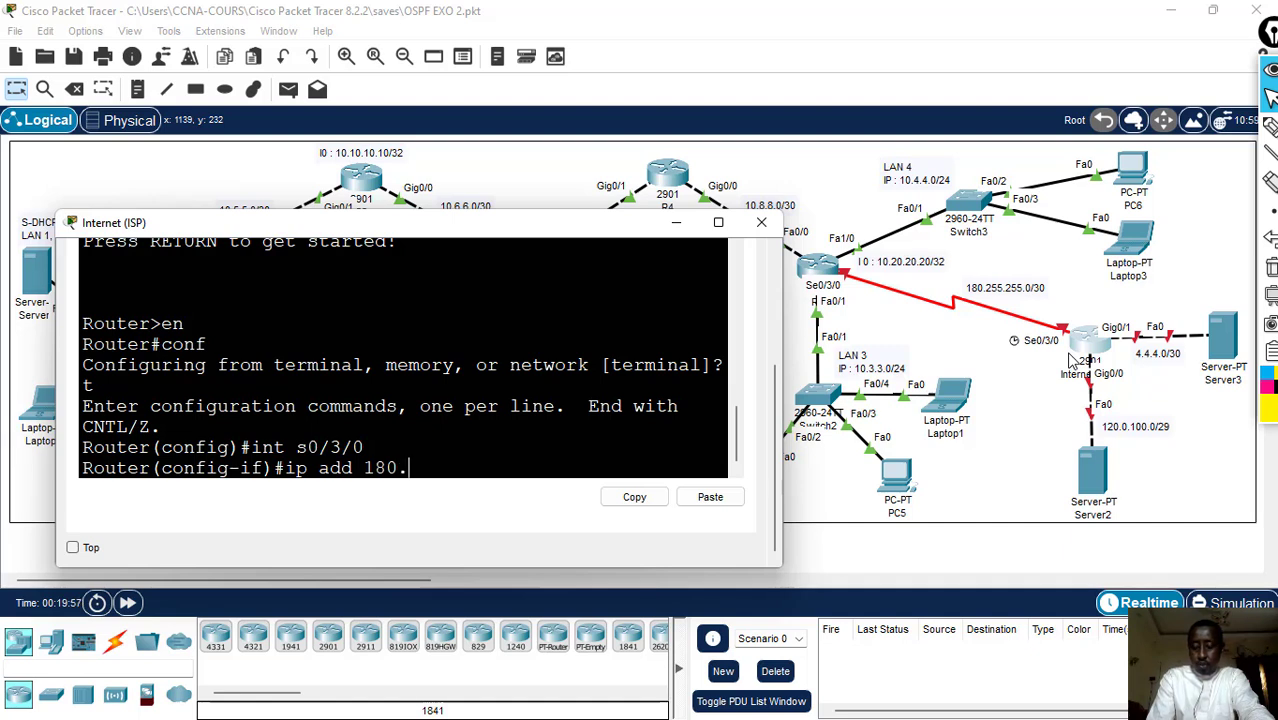
type("255.2")
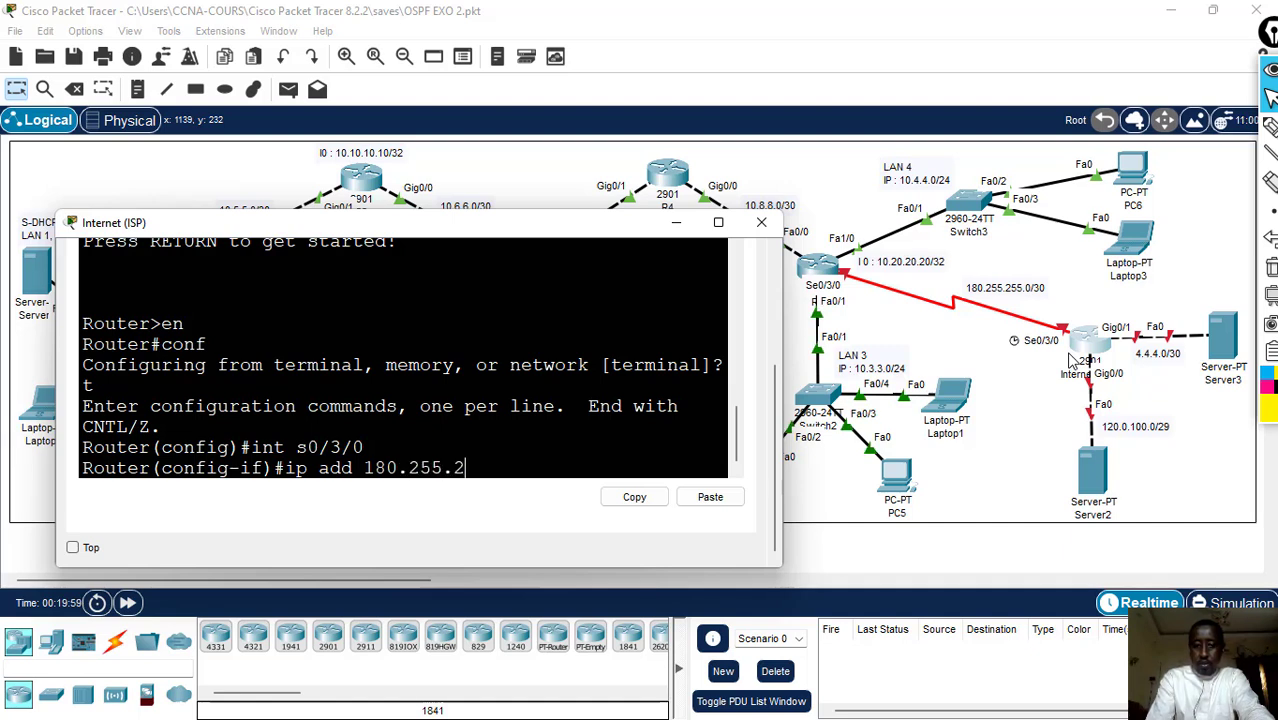
type("55.1")
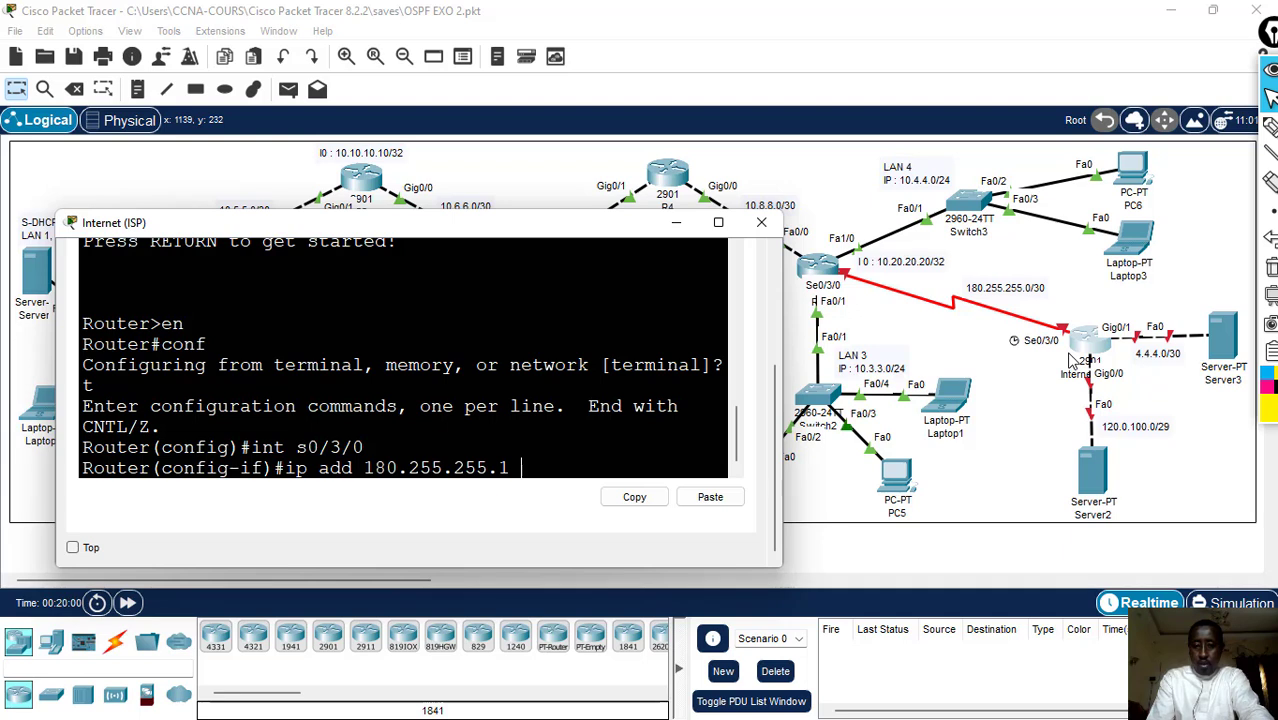
type(" 255.")
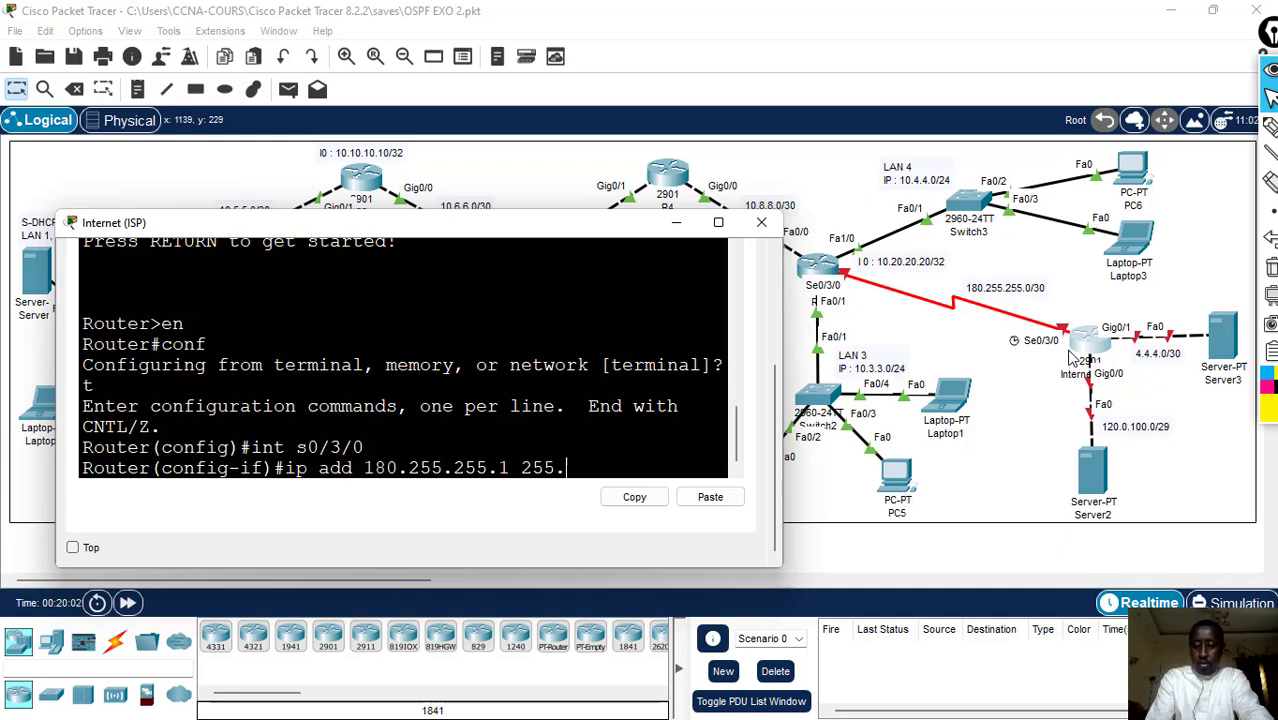
type("255255")
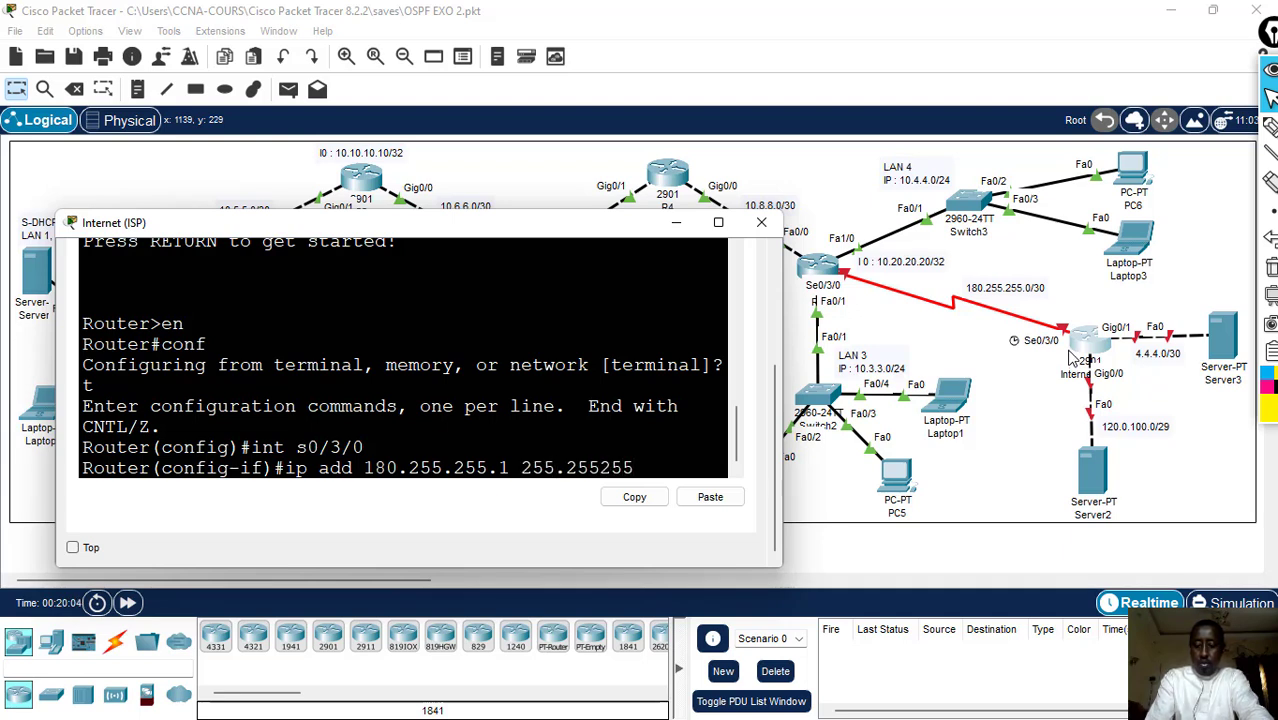
key("BackSpace")
key("BackSpace")
key("BackSpace")
type(".2555")
key("Return")
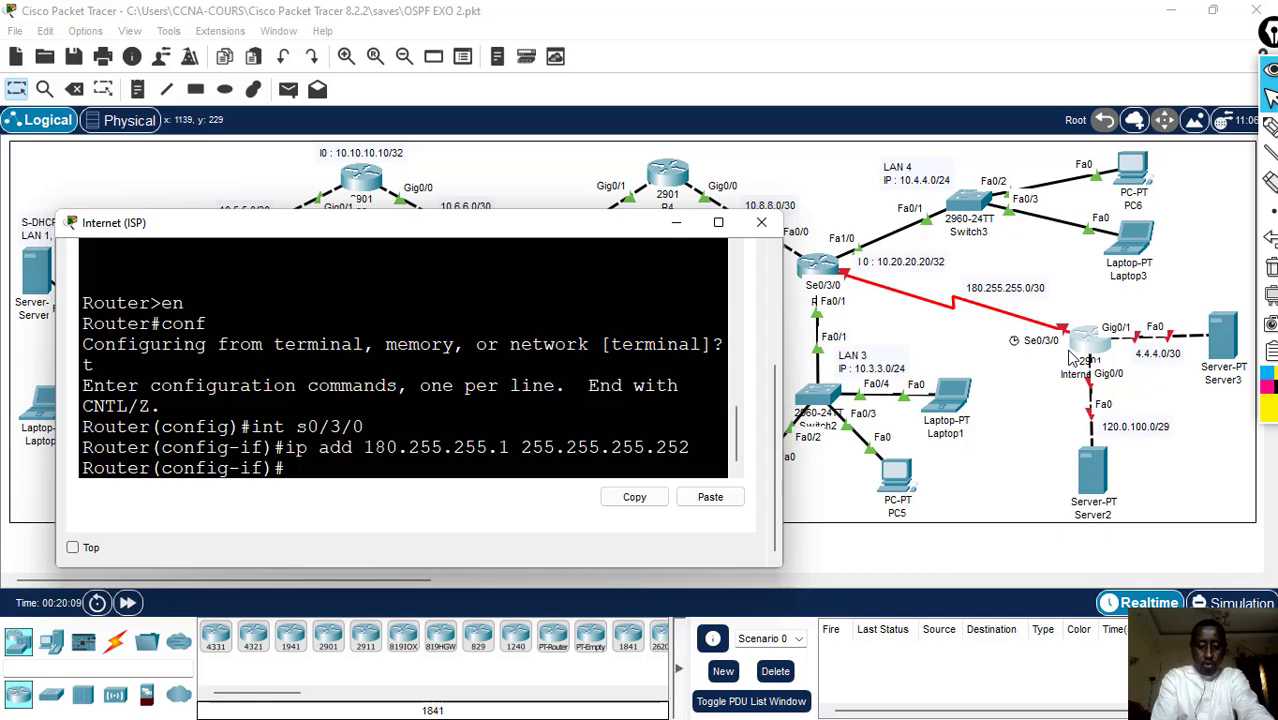
type("no sh")
key("Return")
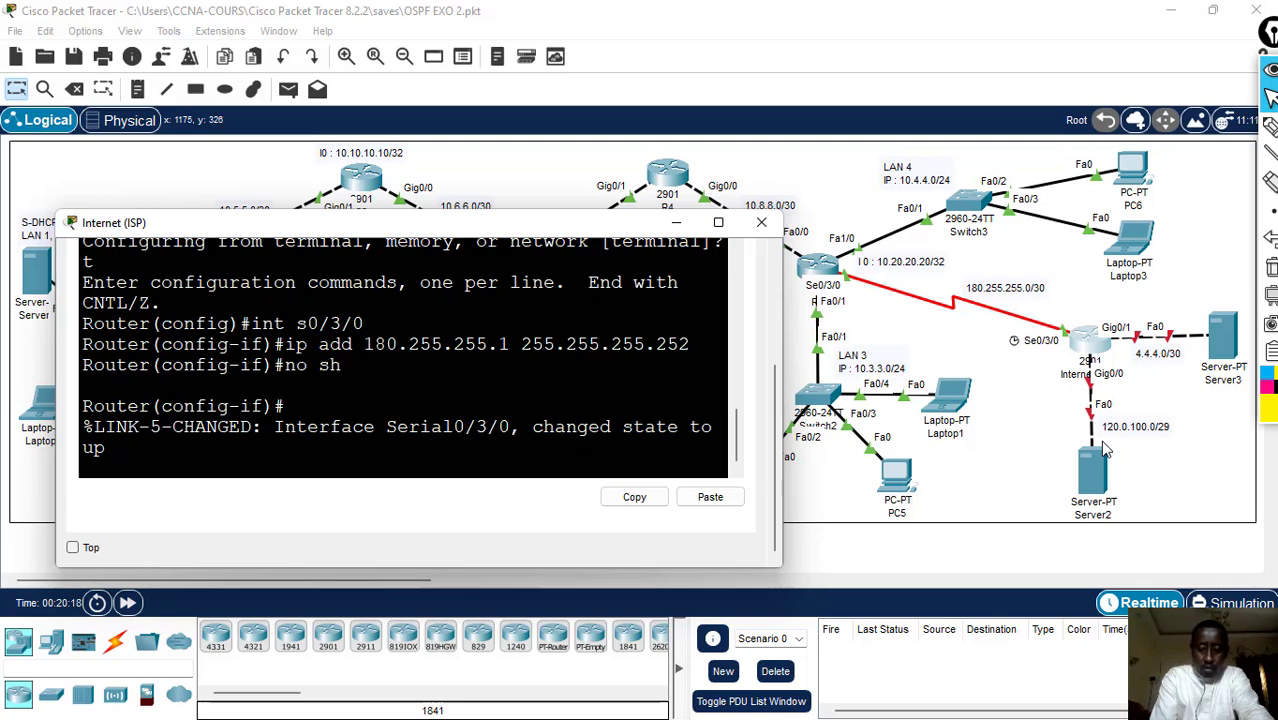
key("Return")
- Assign IP address 120.0.100.1 with mask 255.255.255.248 to the Internet router's interface g0/0 and enable it with no sh
type("int g0/")
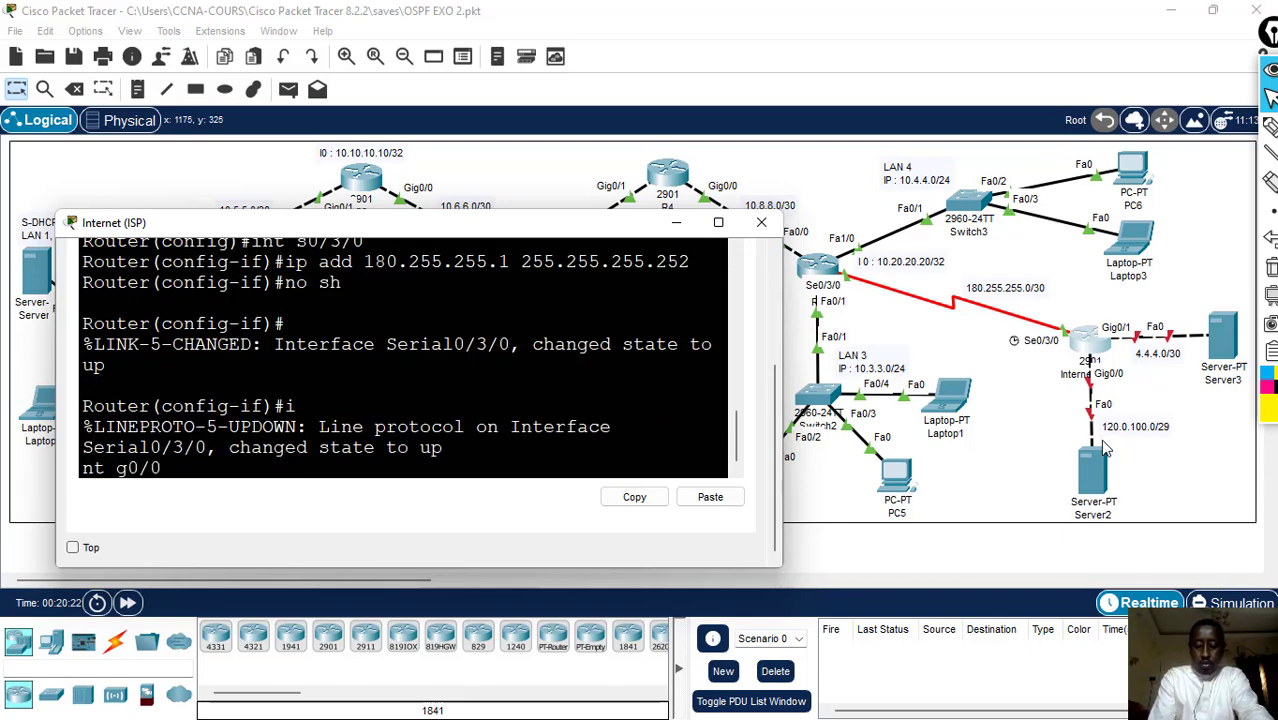
type("0")
key("Return")
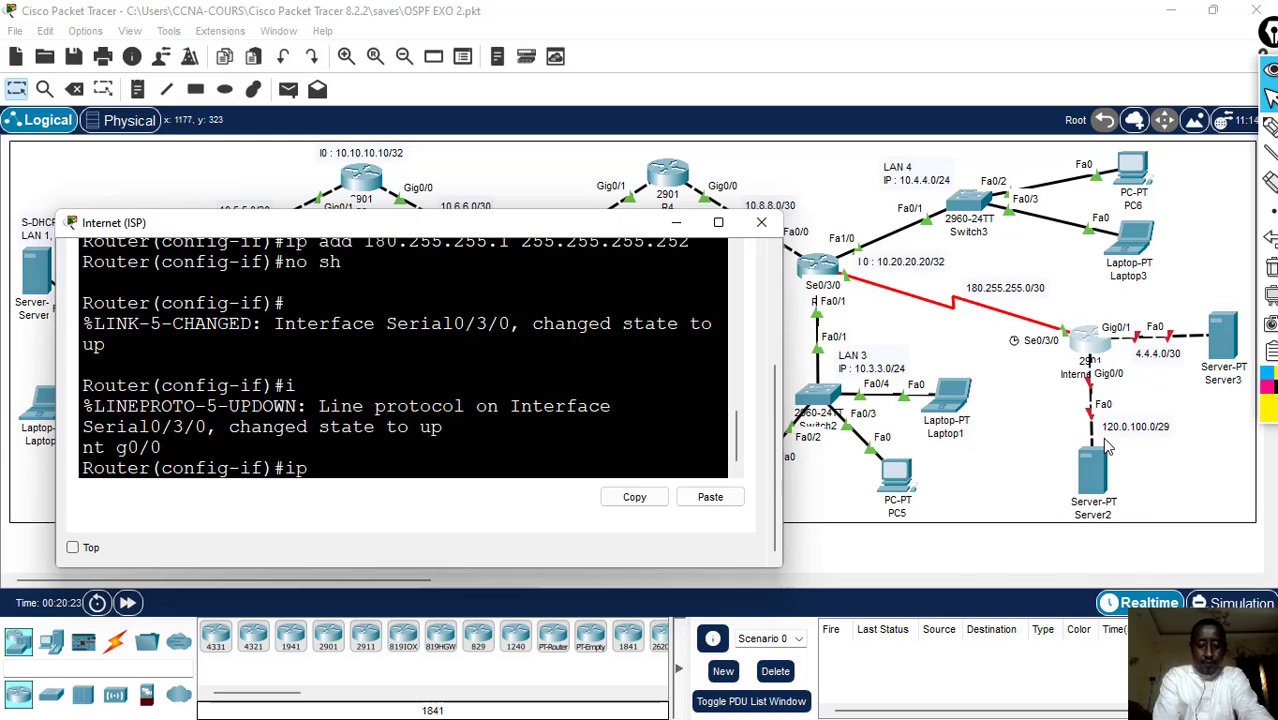
type("ip add ")
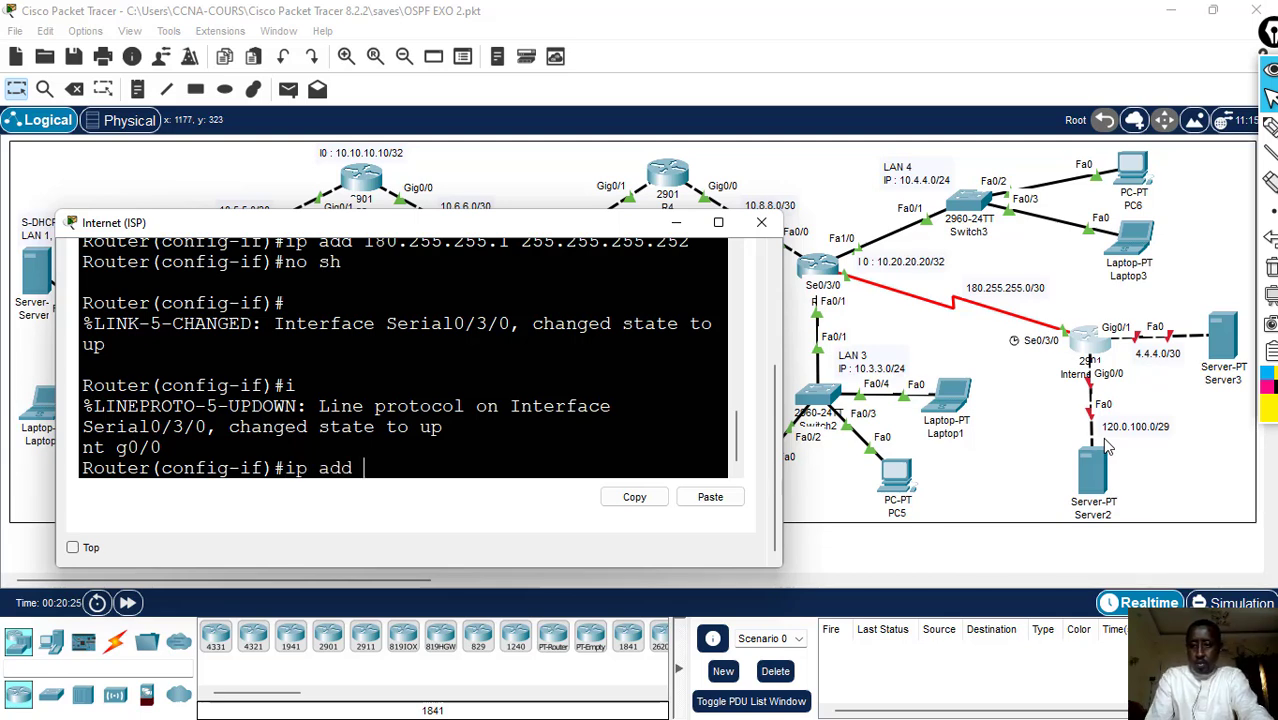
type("120")
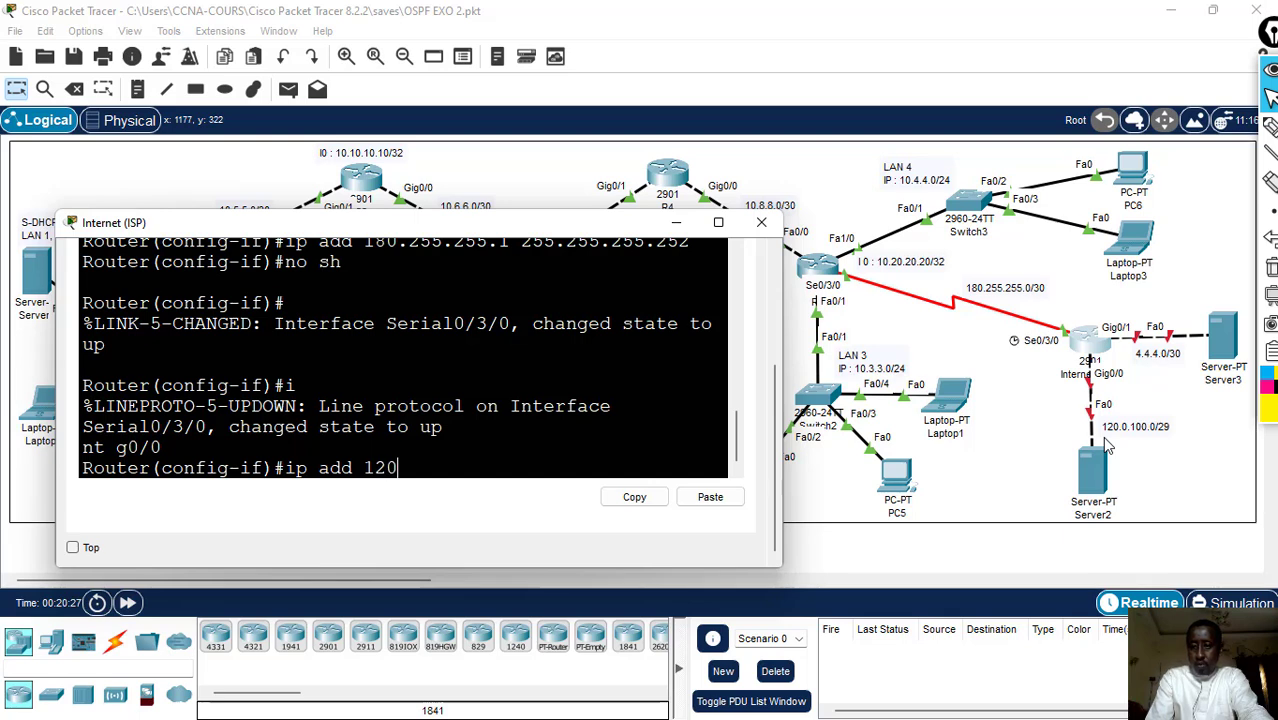
type(".0.")
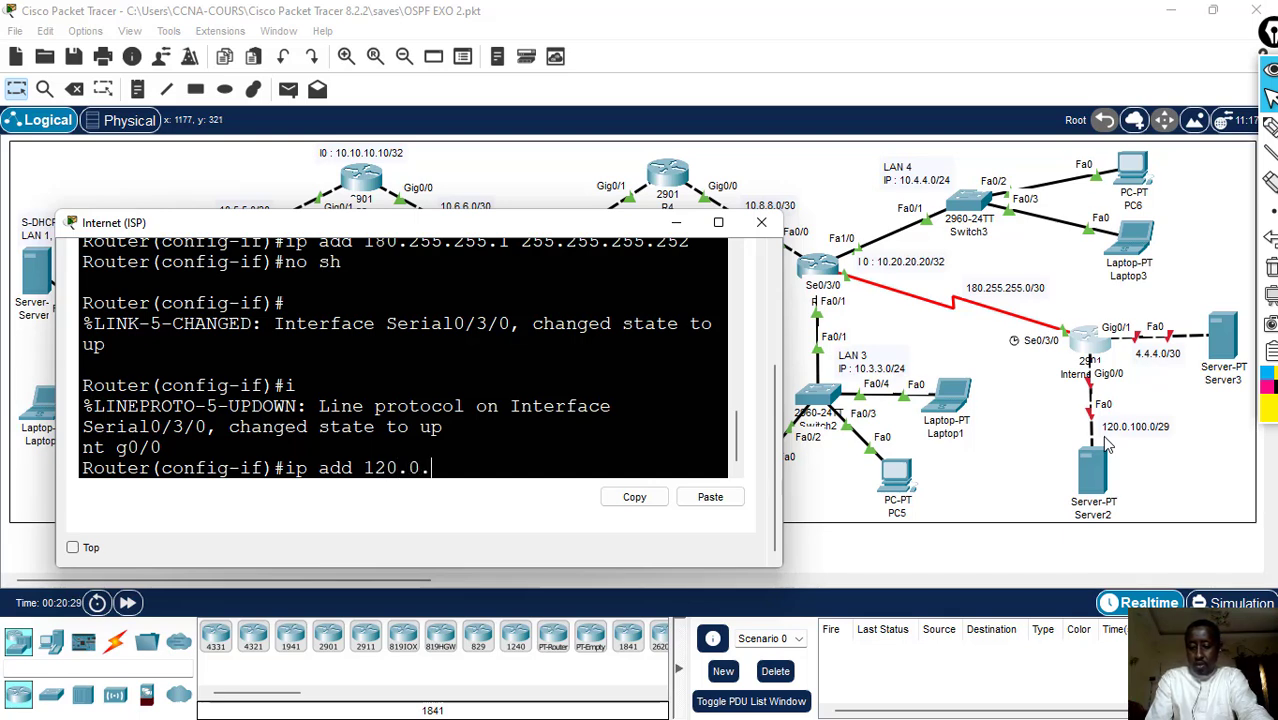
type("100.")
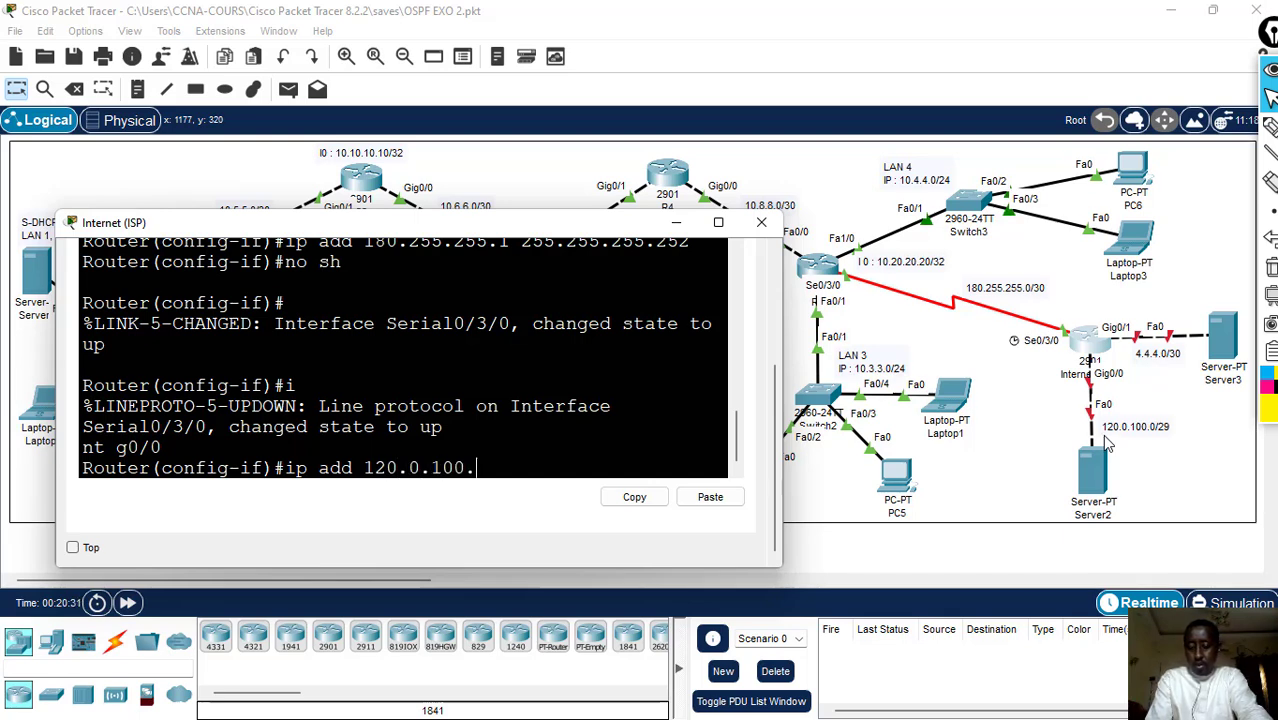
type("1")
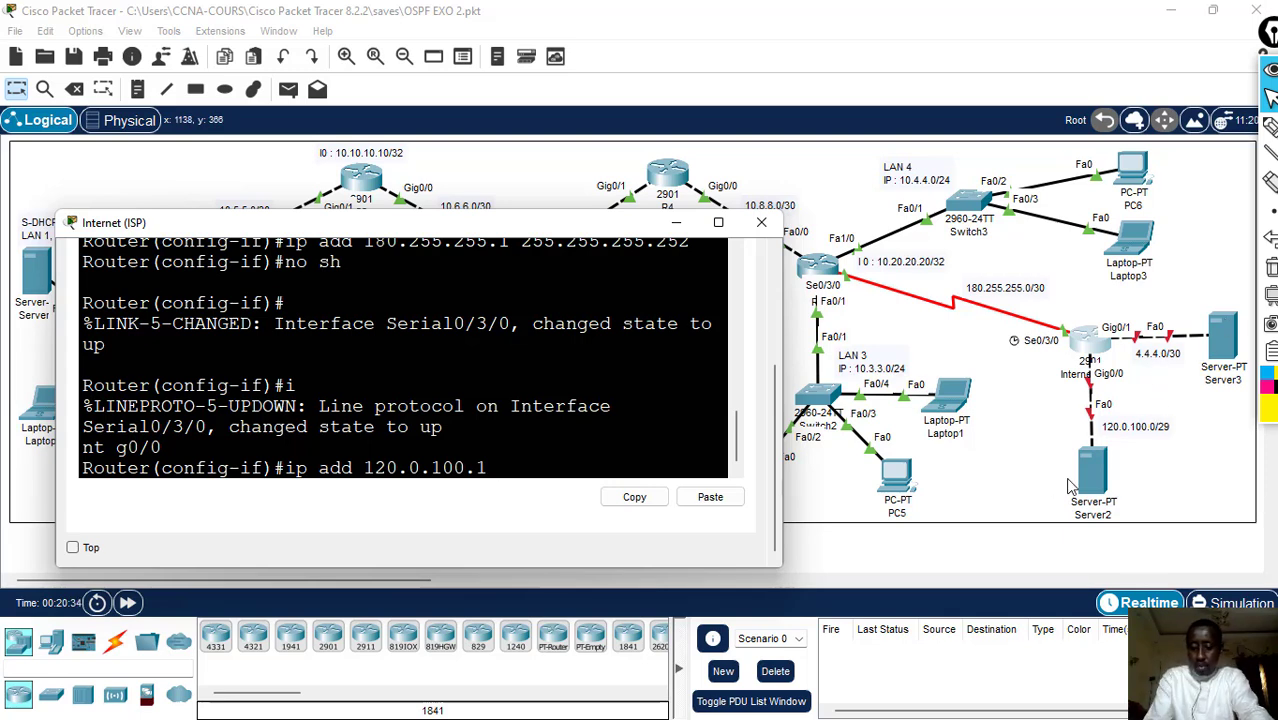
type(" 255.255.255")
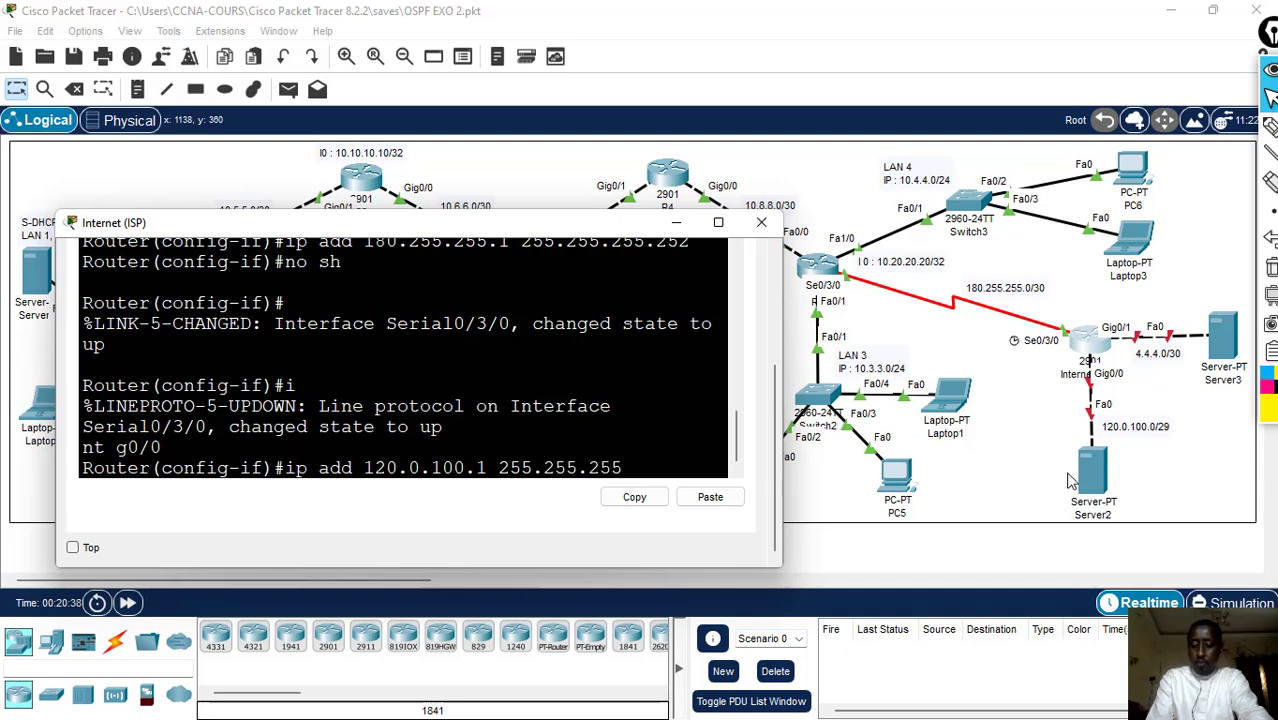
type(".248")
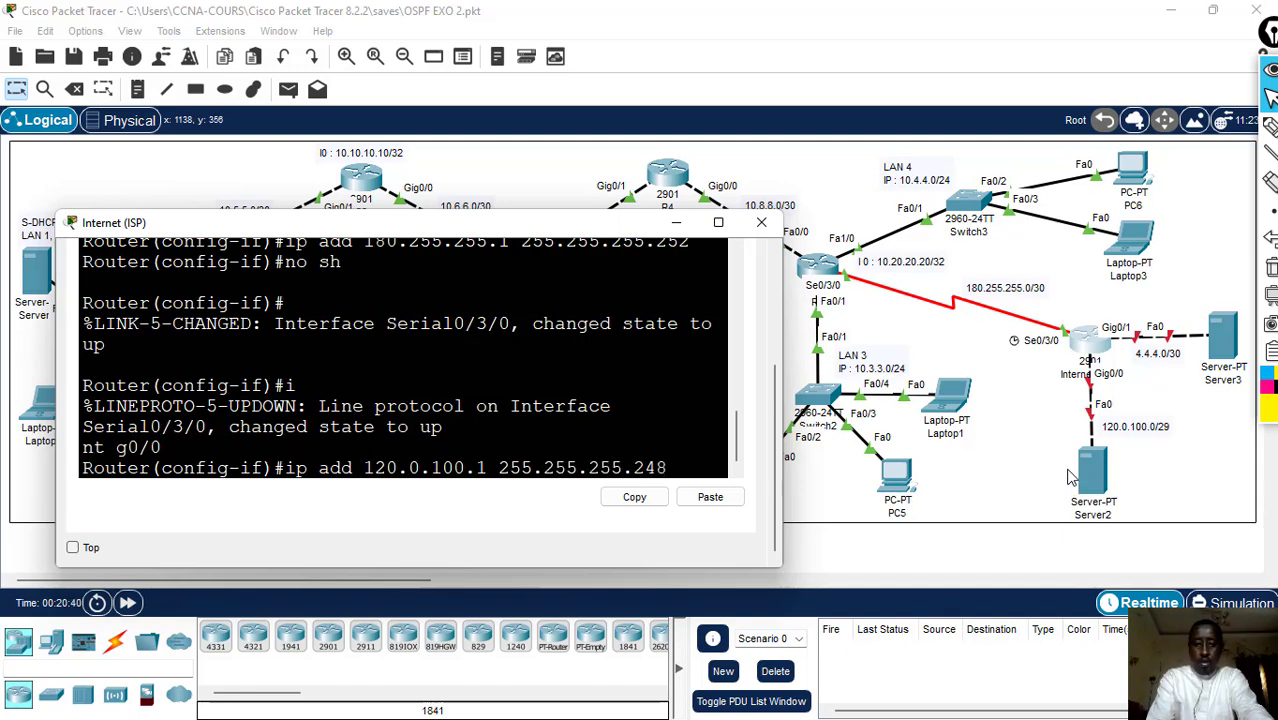
key("Return")
type("no sh")
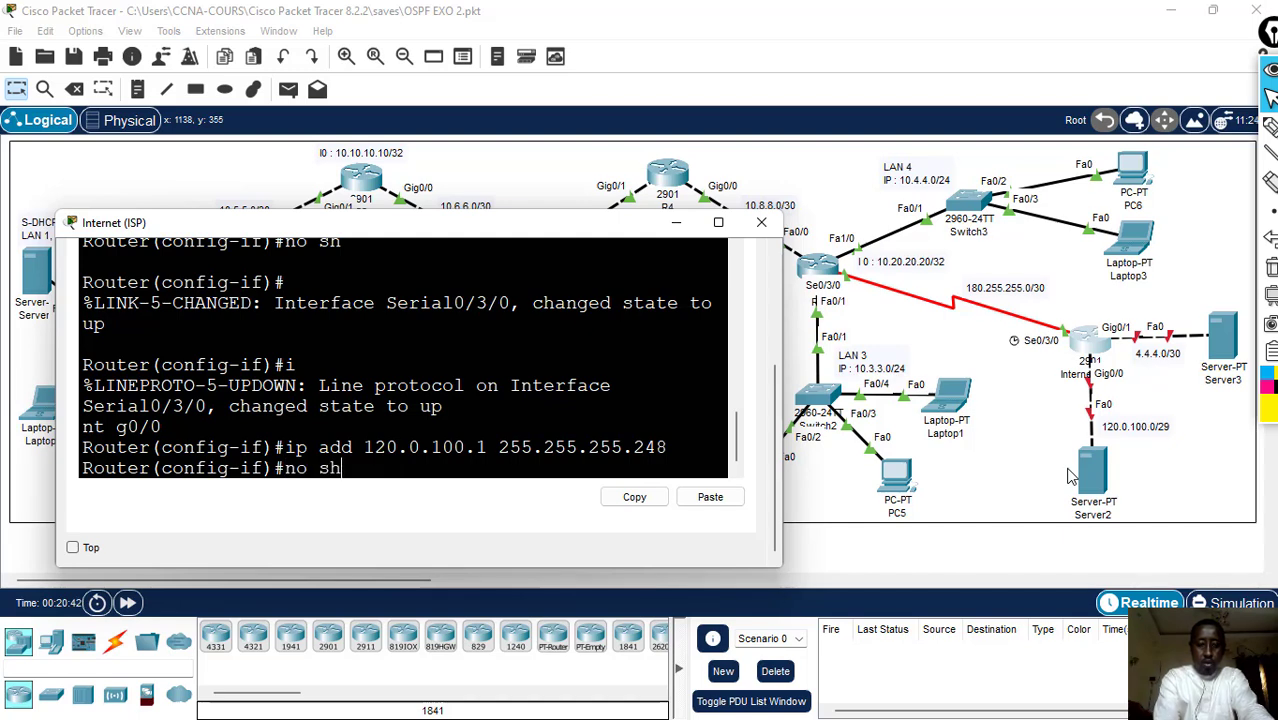
key("Return")
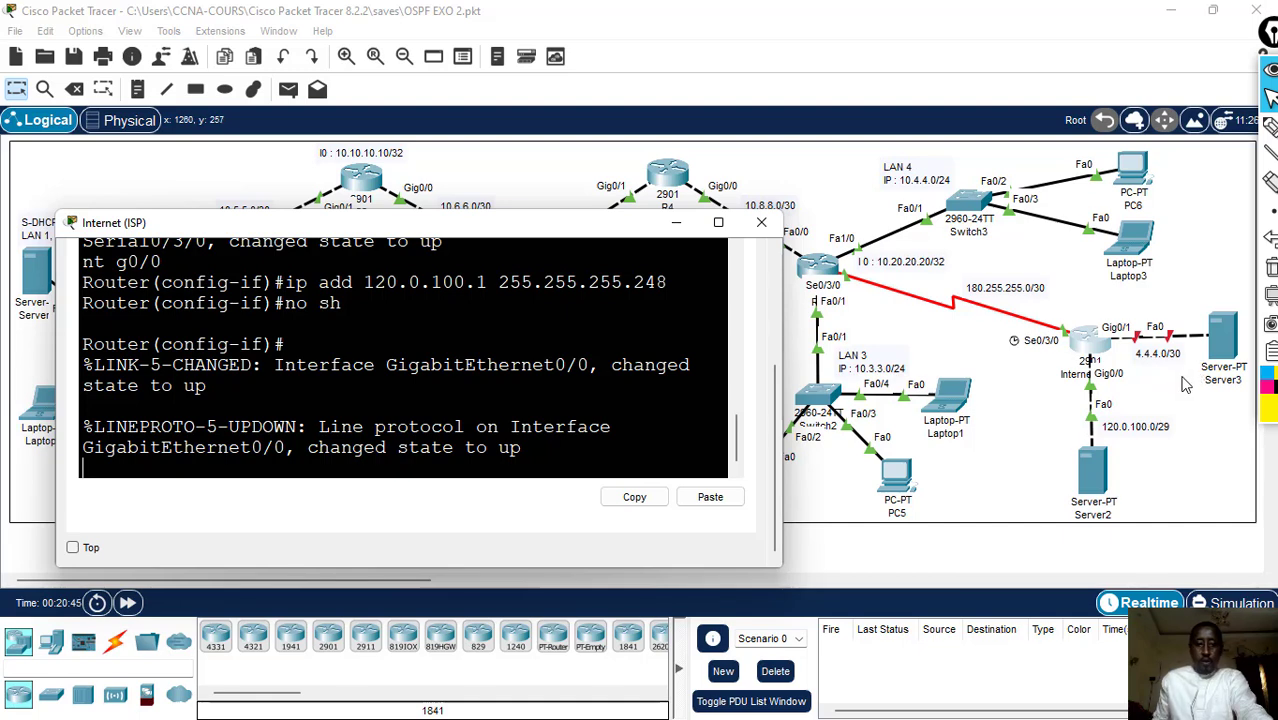
key("Return")
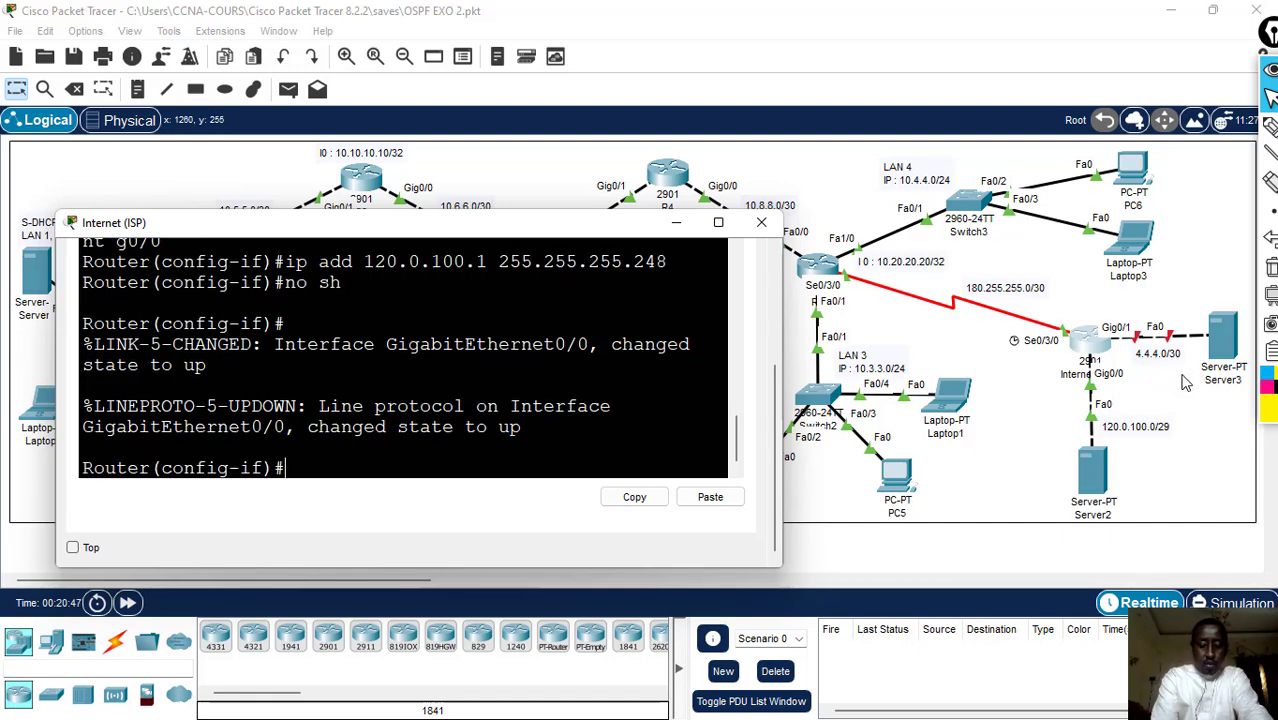
- Assign IP address 4.4.4.1 with mask 255.255.255.252 to the Internet router's interface g0/1 and enable it with no sh
type("int g0/")
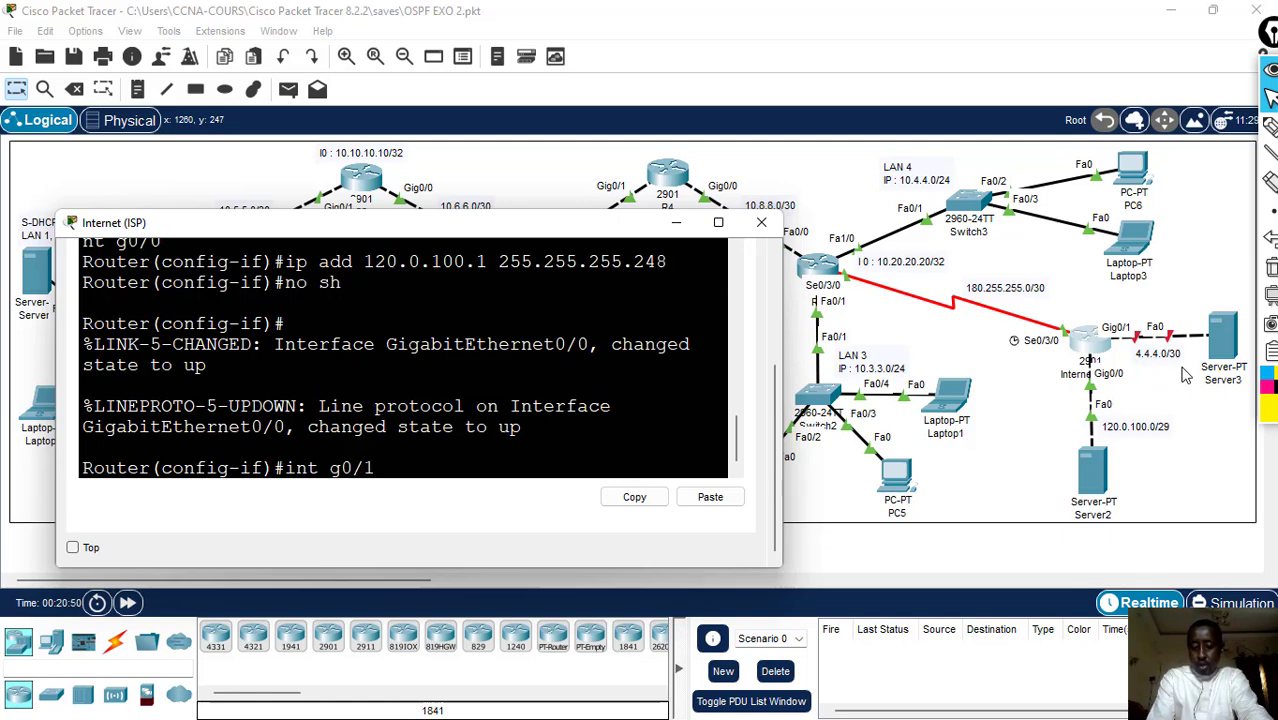
type("1")
key("Return")
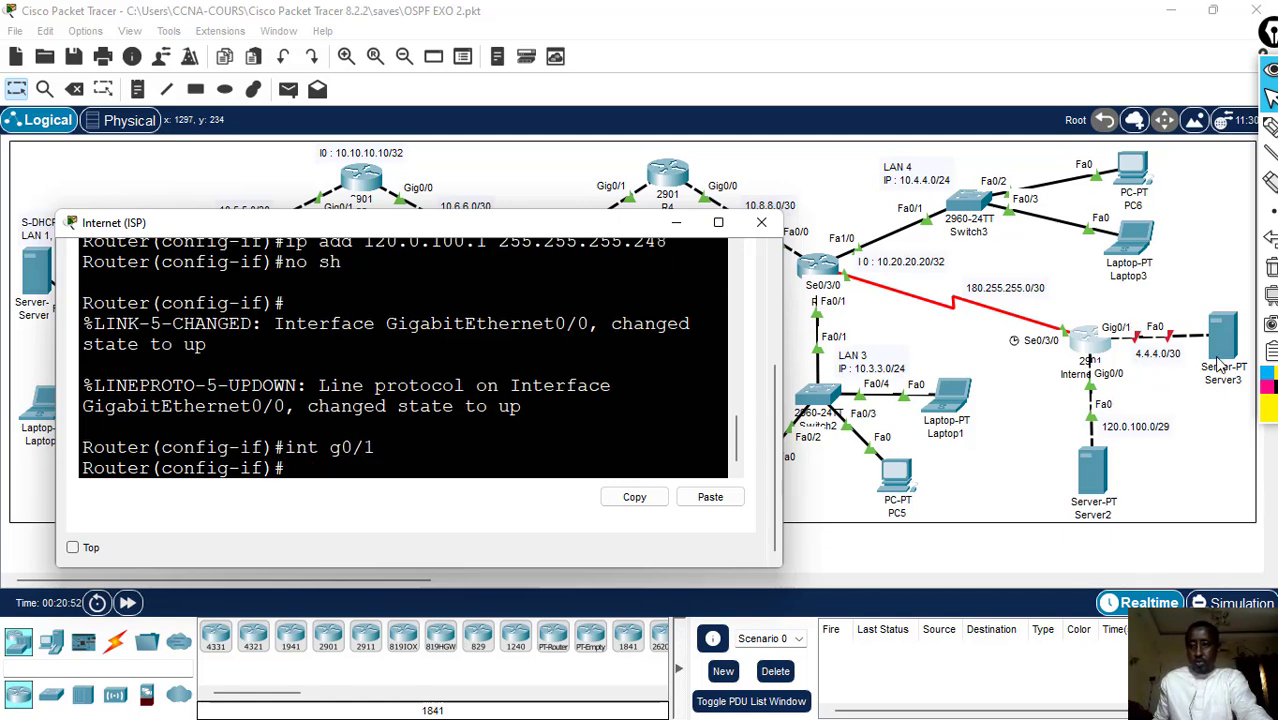
type("ip")
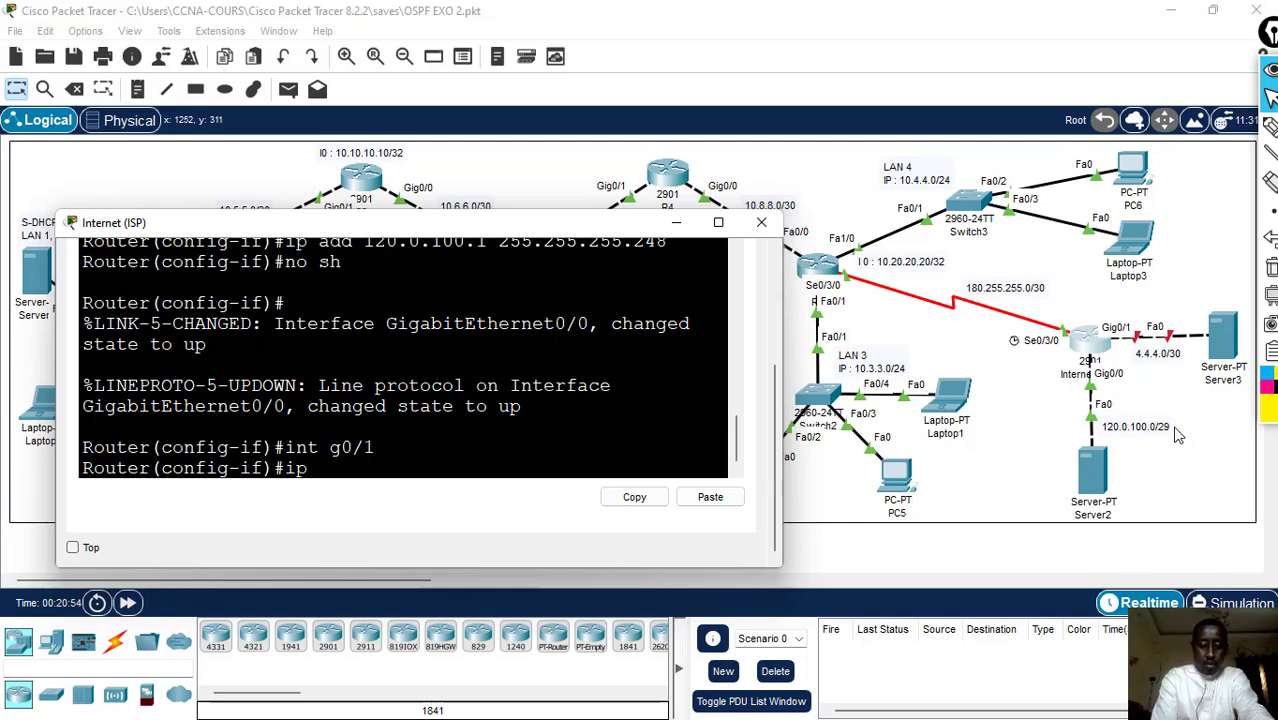
type(" add")
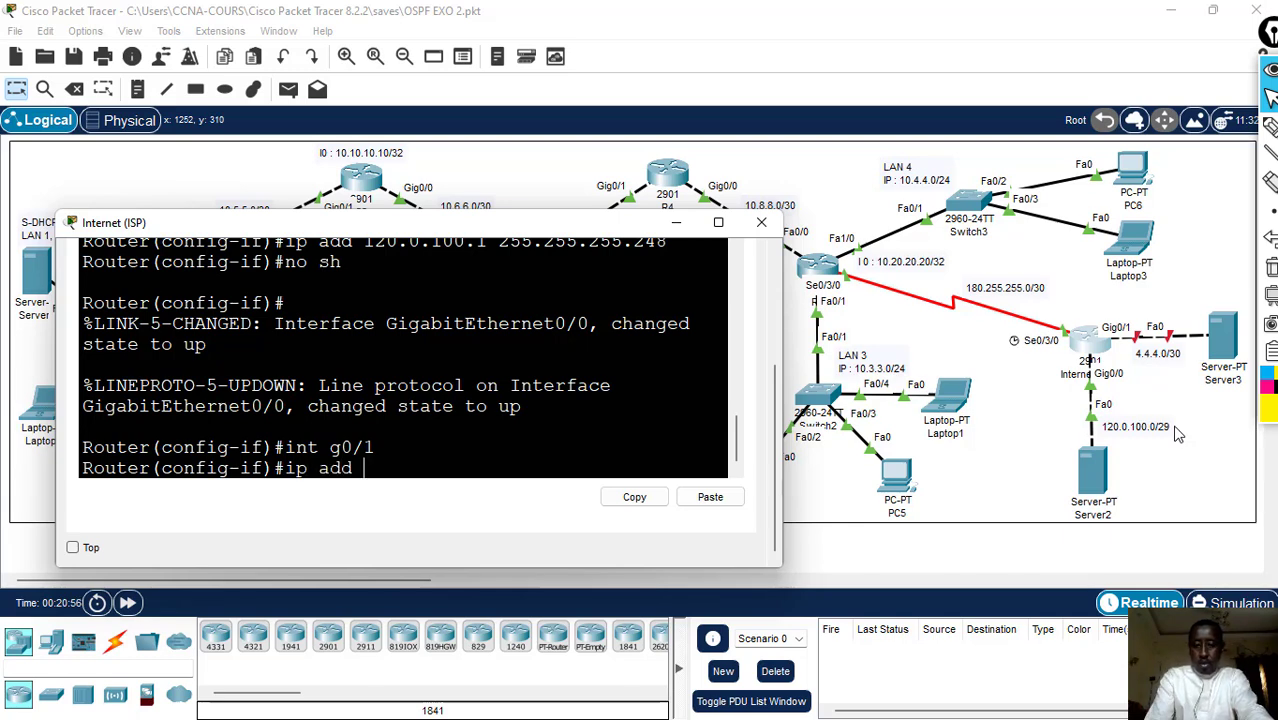
type(" 4.4.4")
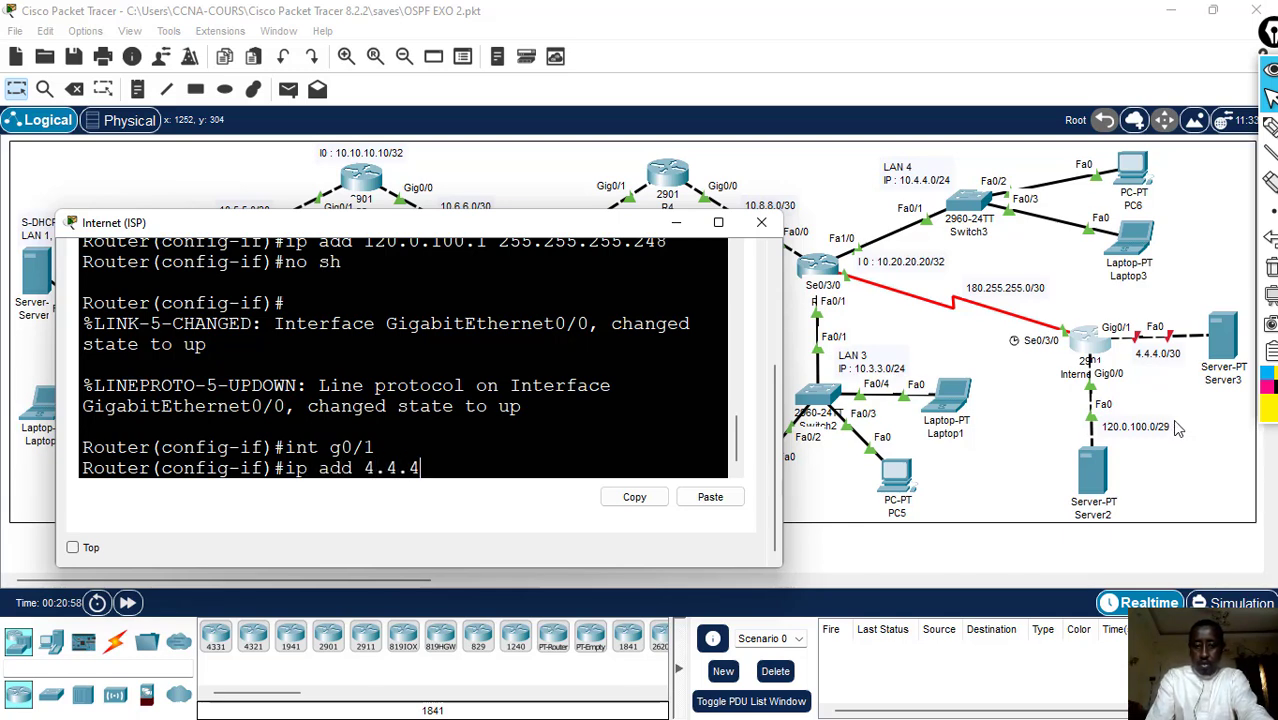
type(".1 ")
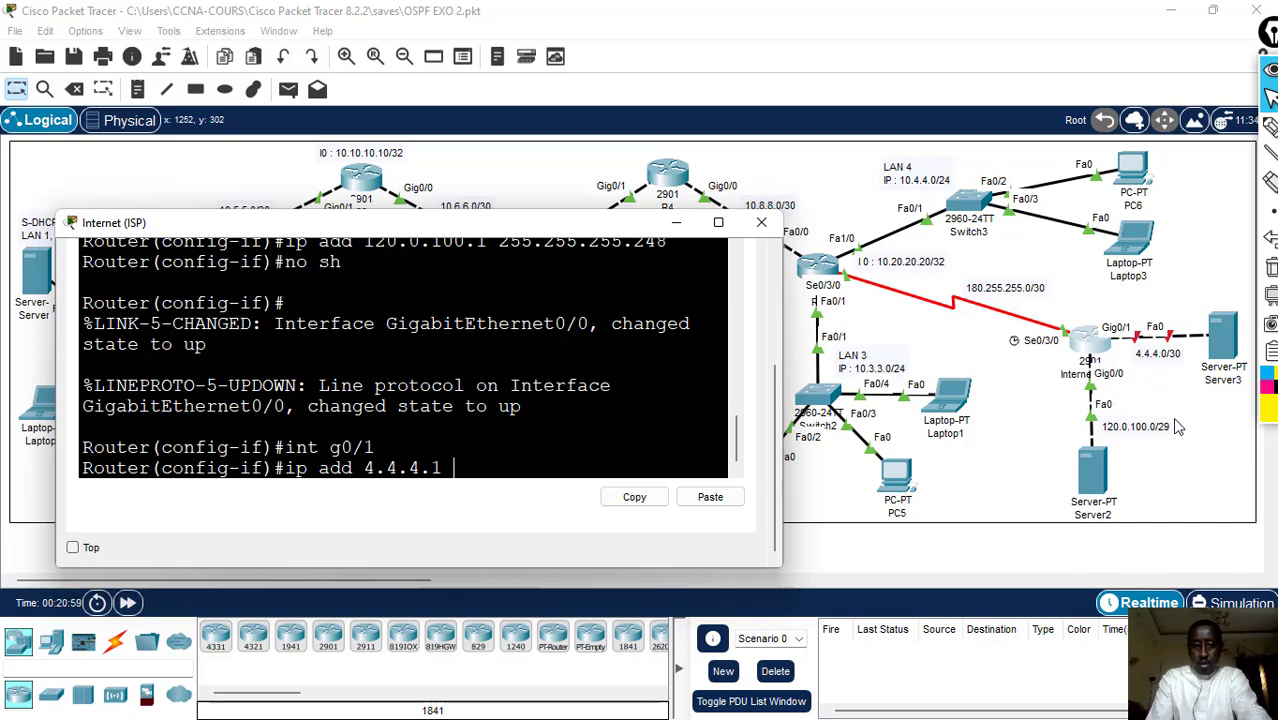
type("255.")
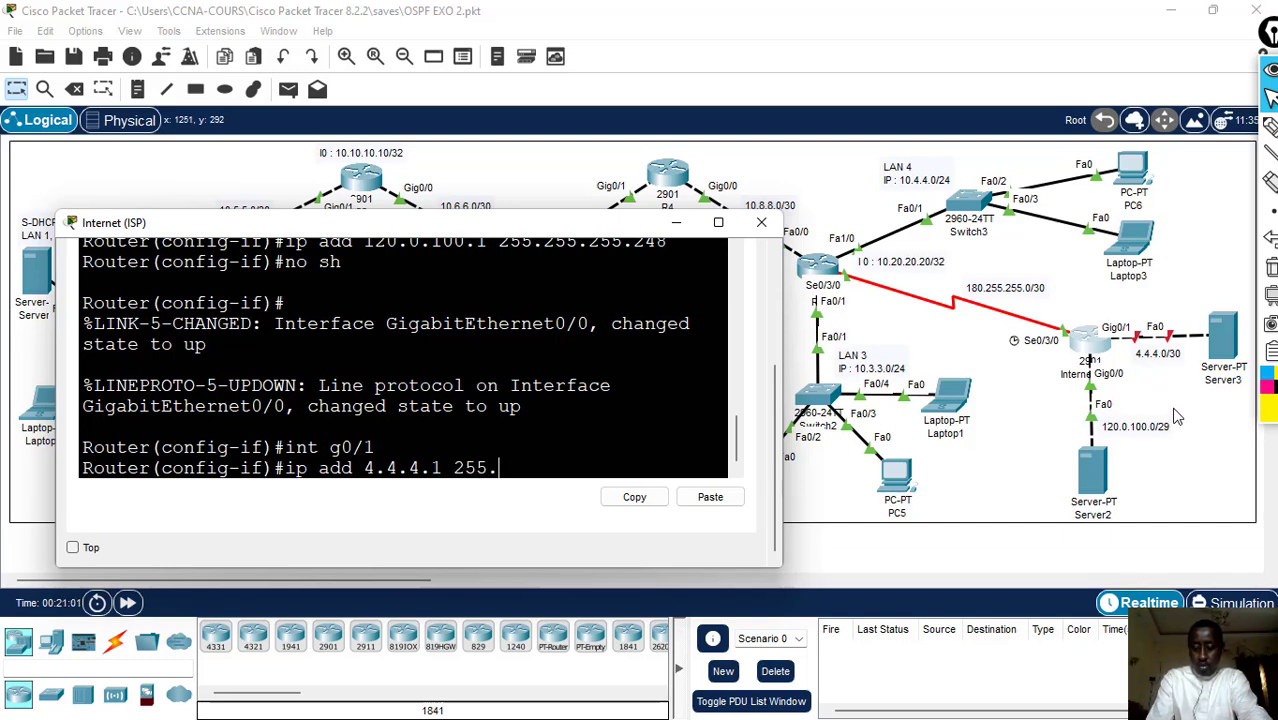
type("255.255")
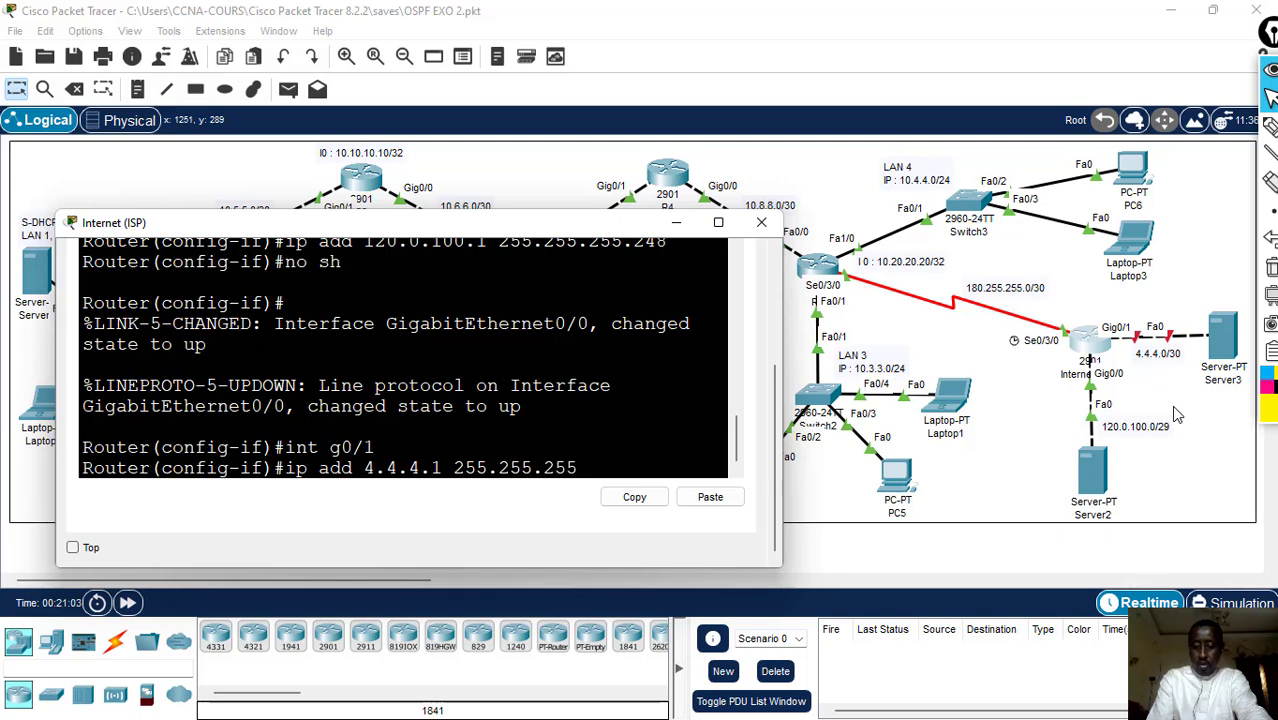
type(".252")
key("Return")
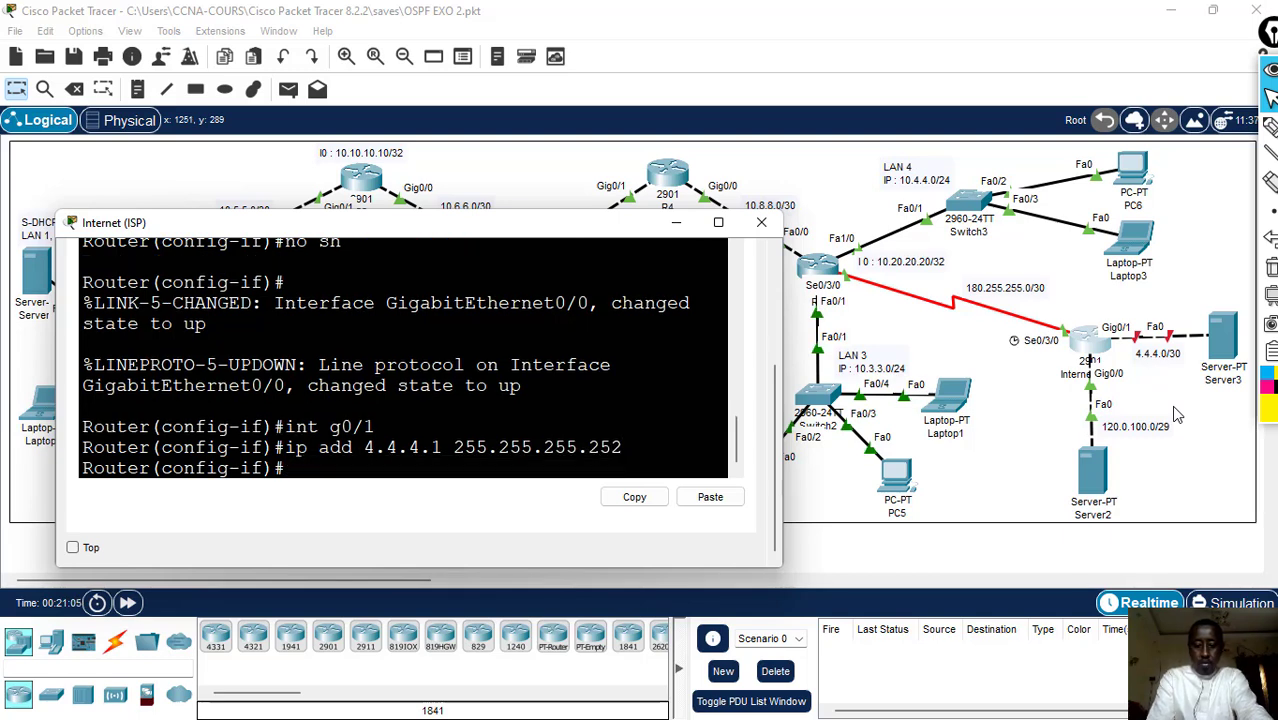
type("no sh")
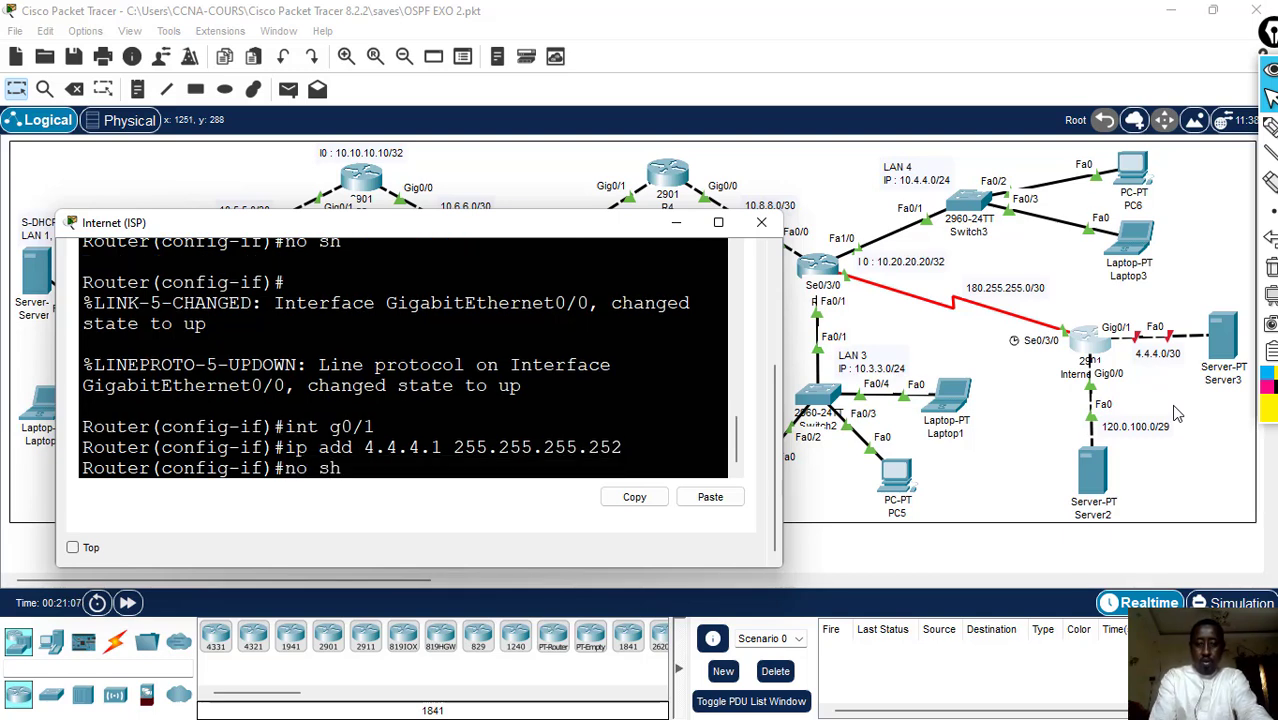
key("Return")
- Exit configuration mode on the Internet router, save its configuration with wr, and close its window
type("er(config-if)#e")
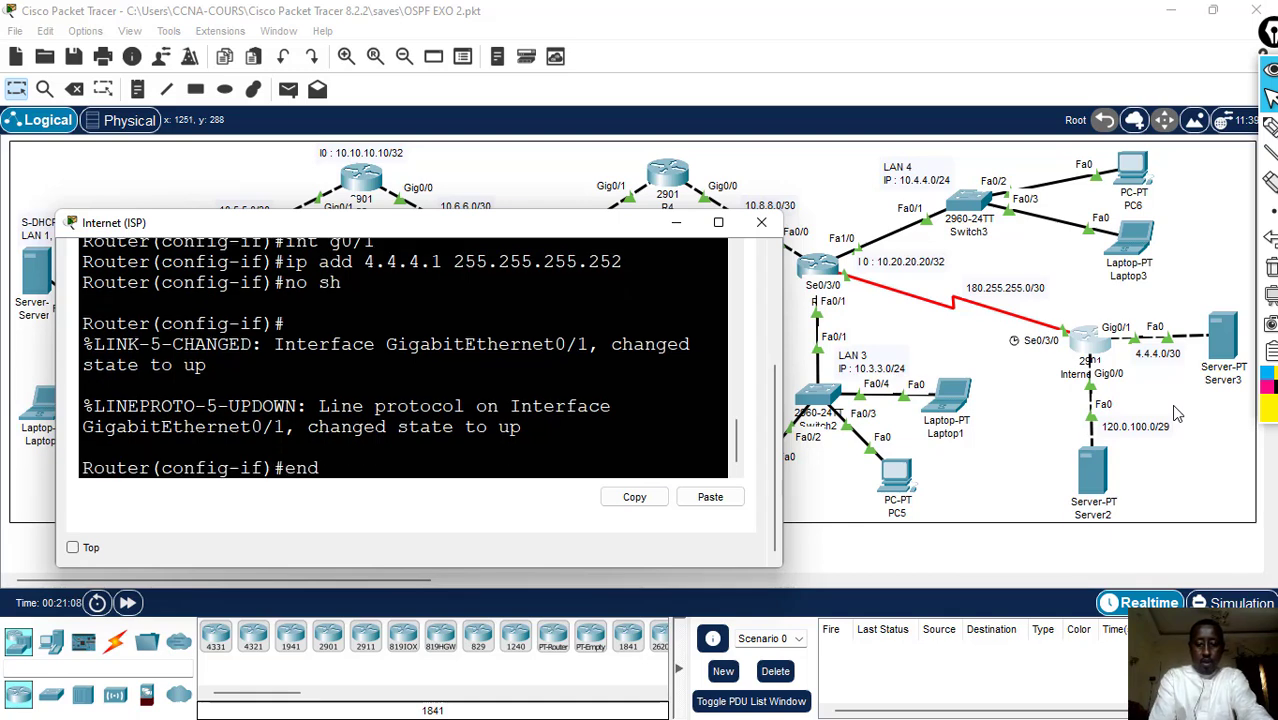
type("nd")
key("Return")
type("wr")
key("Return")
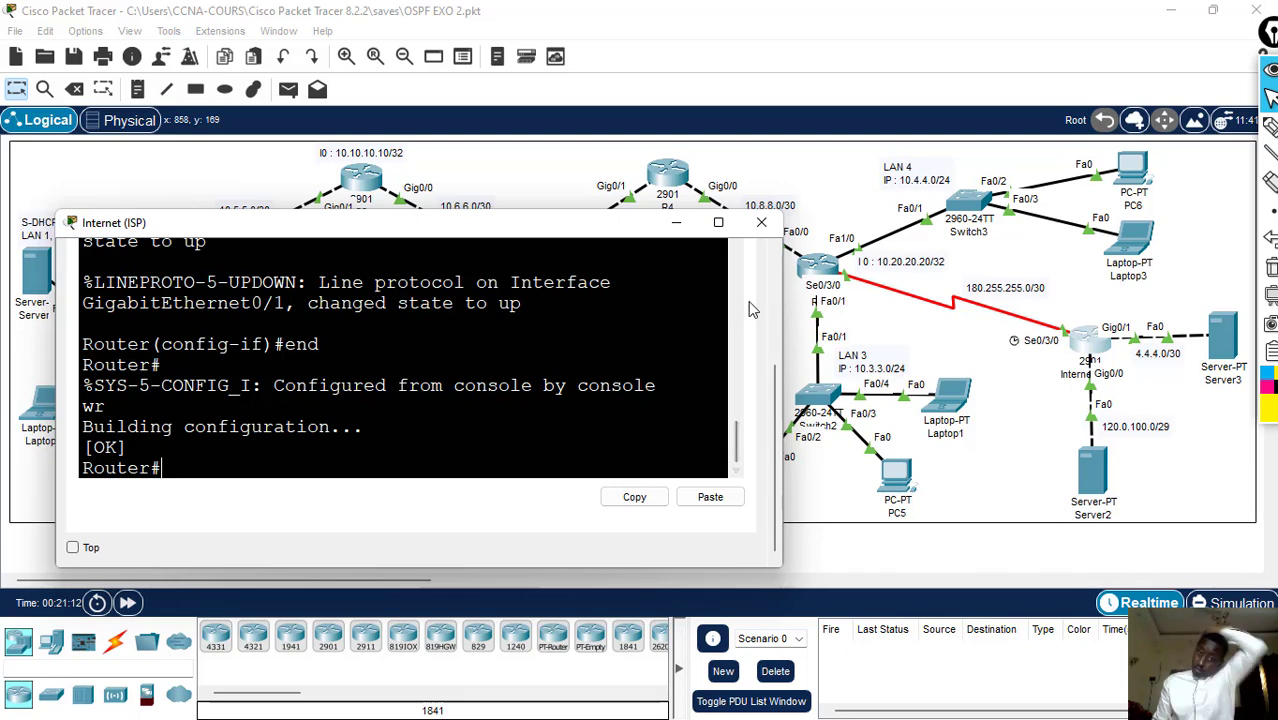
left_click(762, 225)
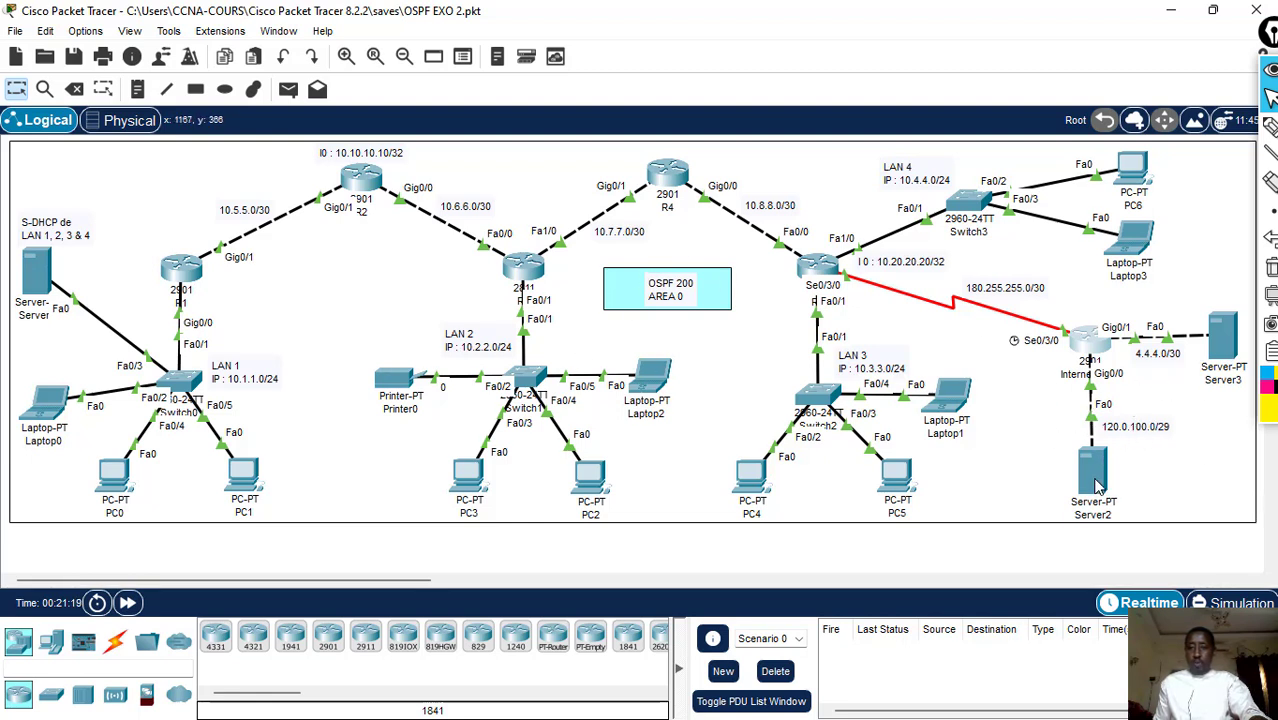
- Open Server2's IP configuration and set its static IPv4 address to 120.0.100.2
left_click(1093, 475)
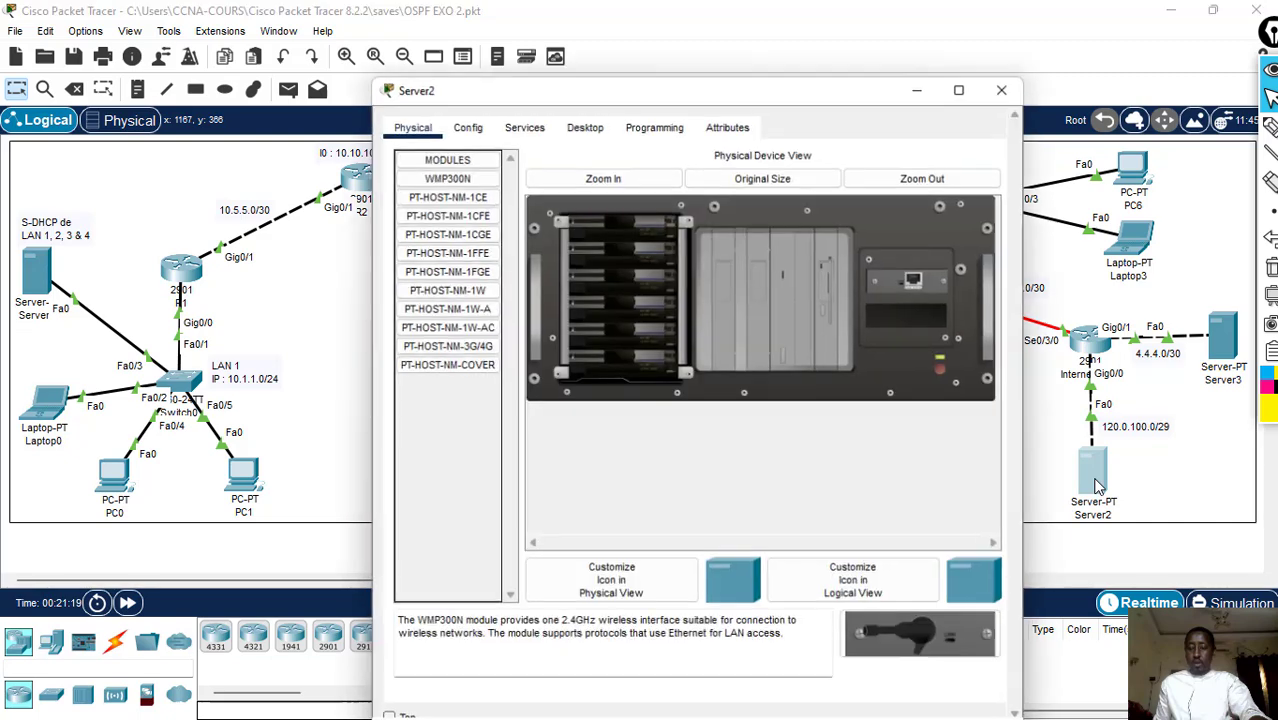
left_click_drag(628, 86, 481, 82)
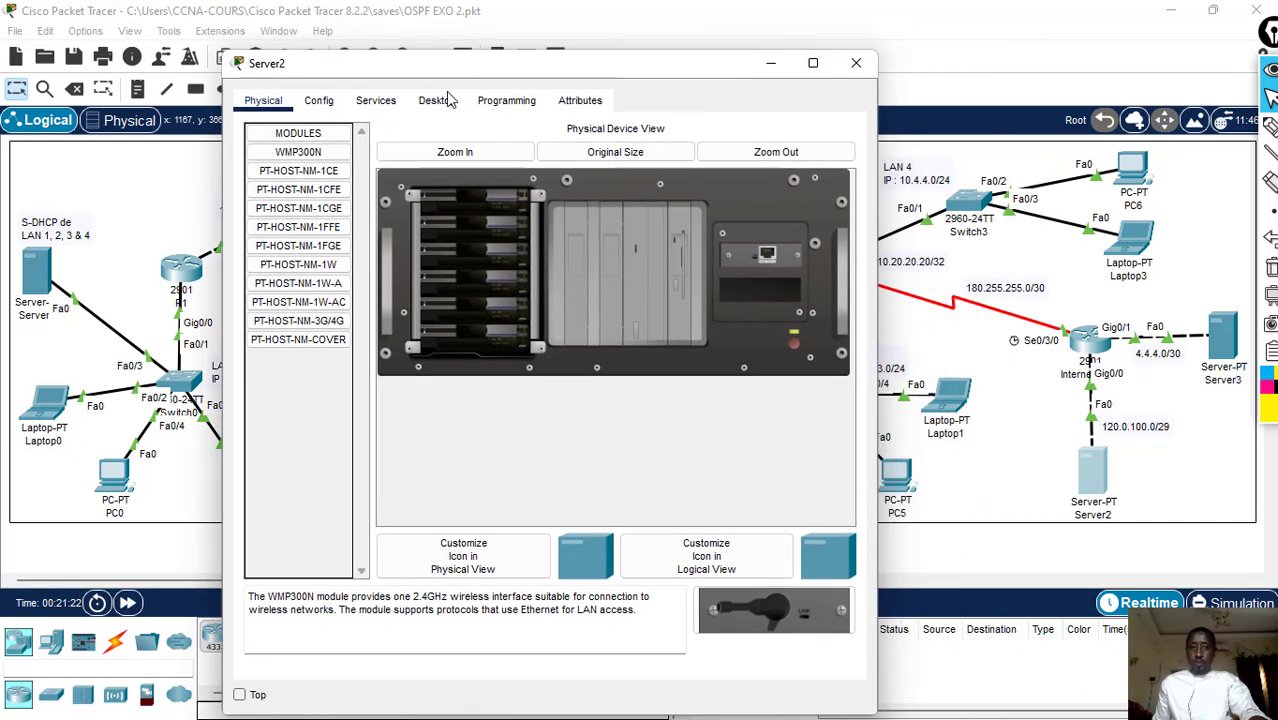
left_click(437, 104)
left_click(321, 164)
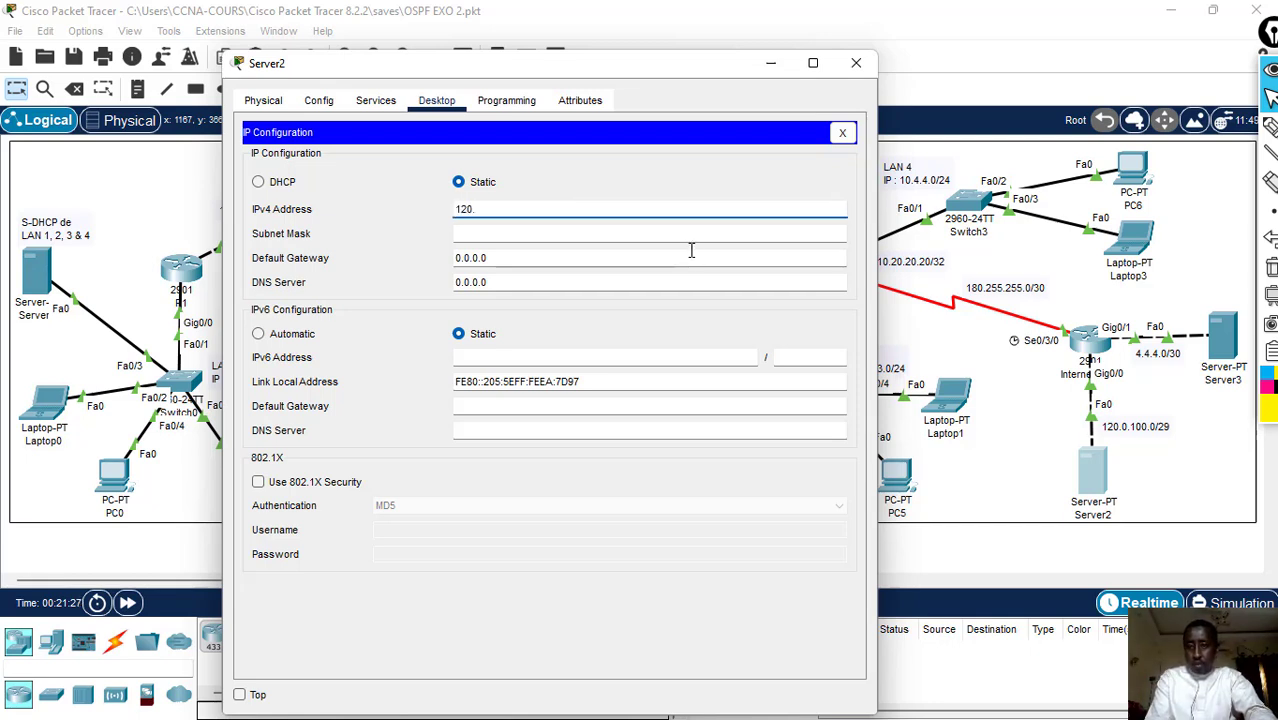
type("120.0.100.")
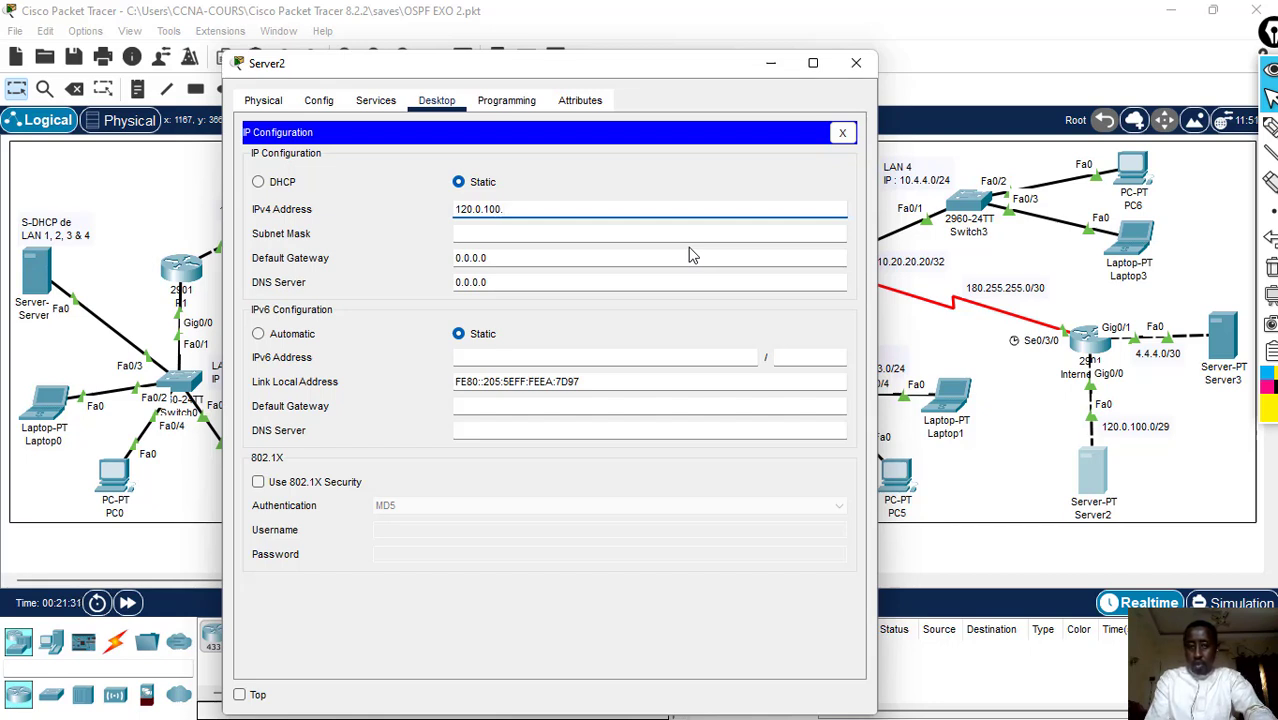
type("2")
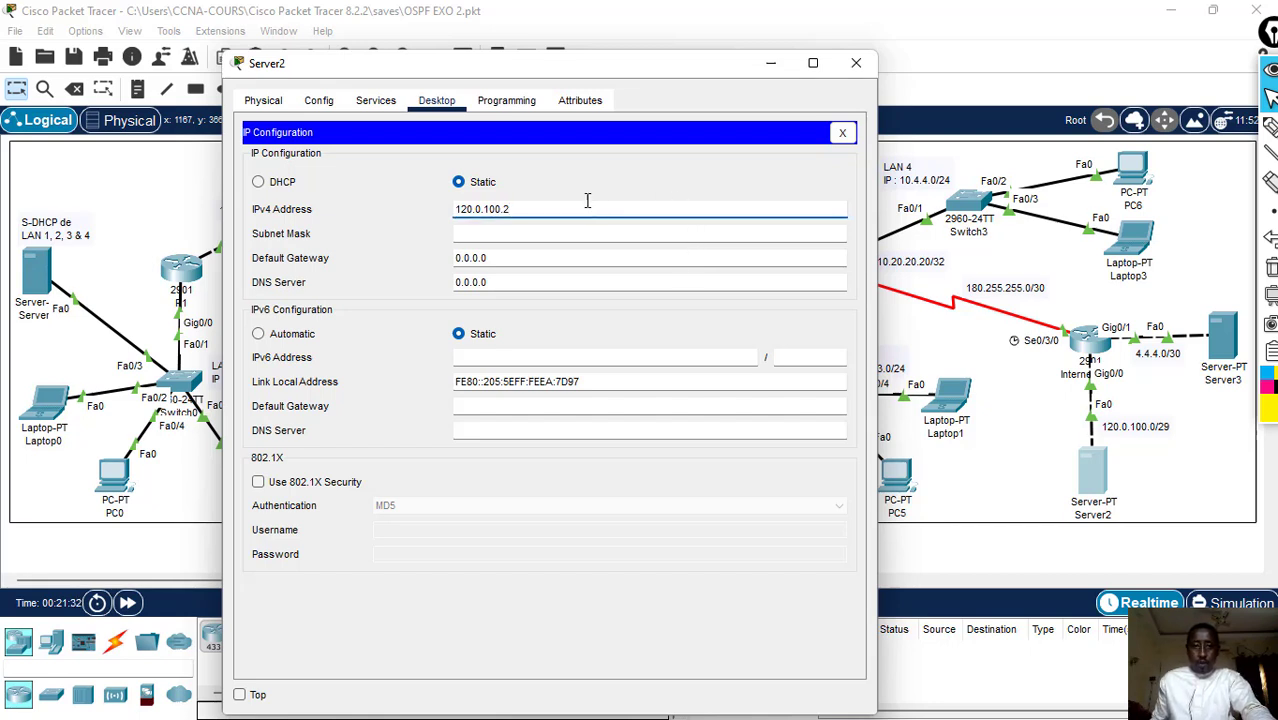
left_click_drag(587, 203, 268, 161)
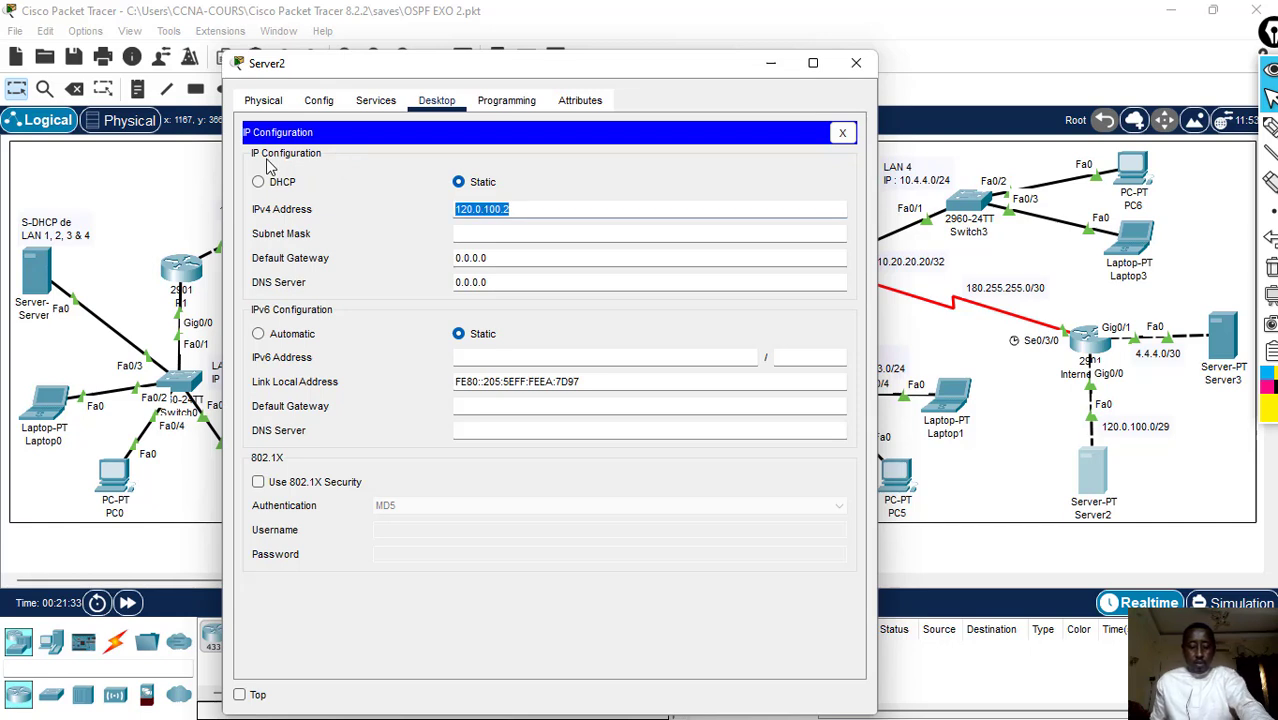
- Set Server2's subnet mask to 255.255.255.248 and its default gateway to 120.0.100.1
left_click(505, 237)
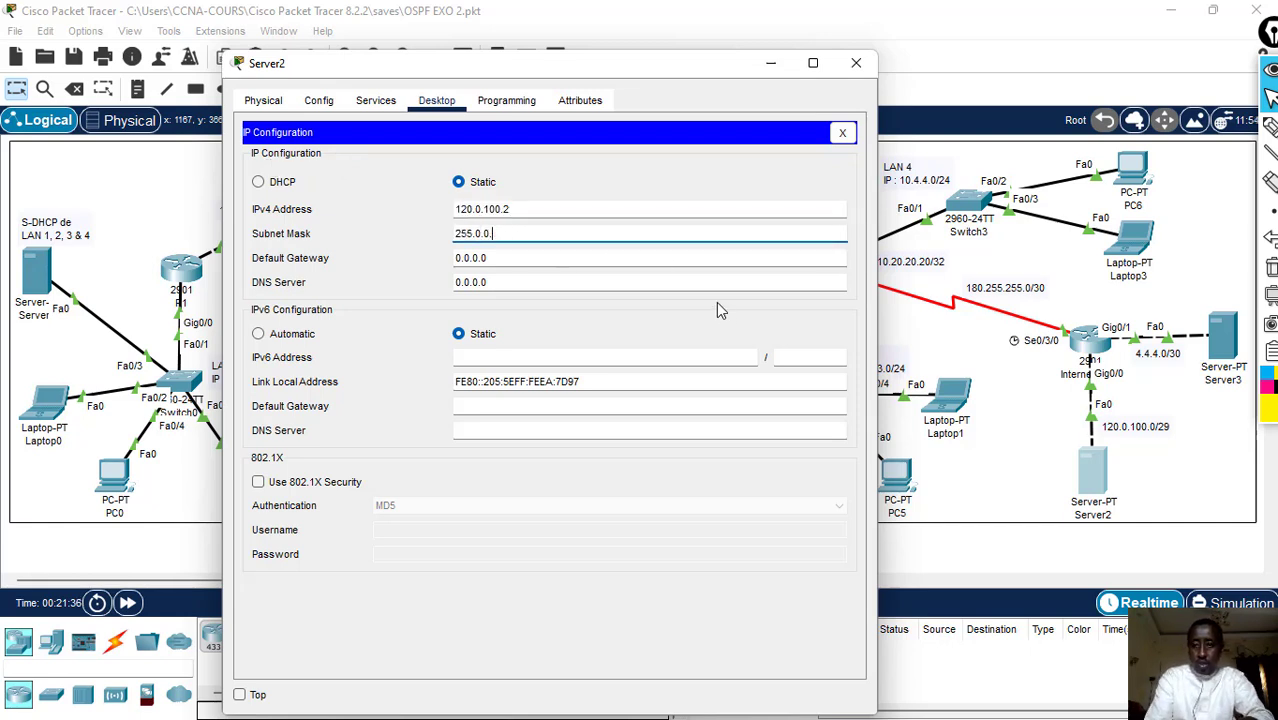
type("2")
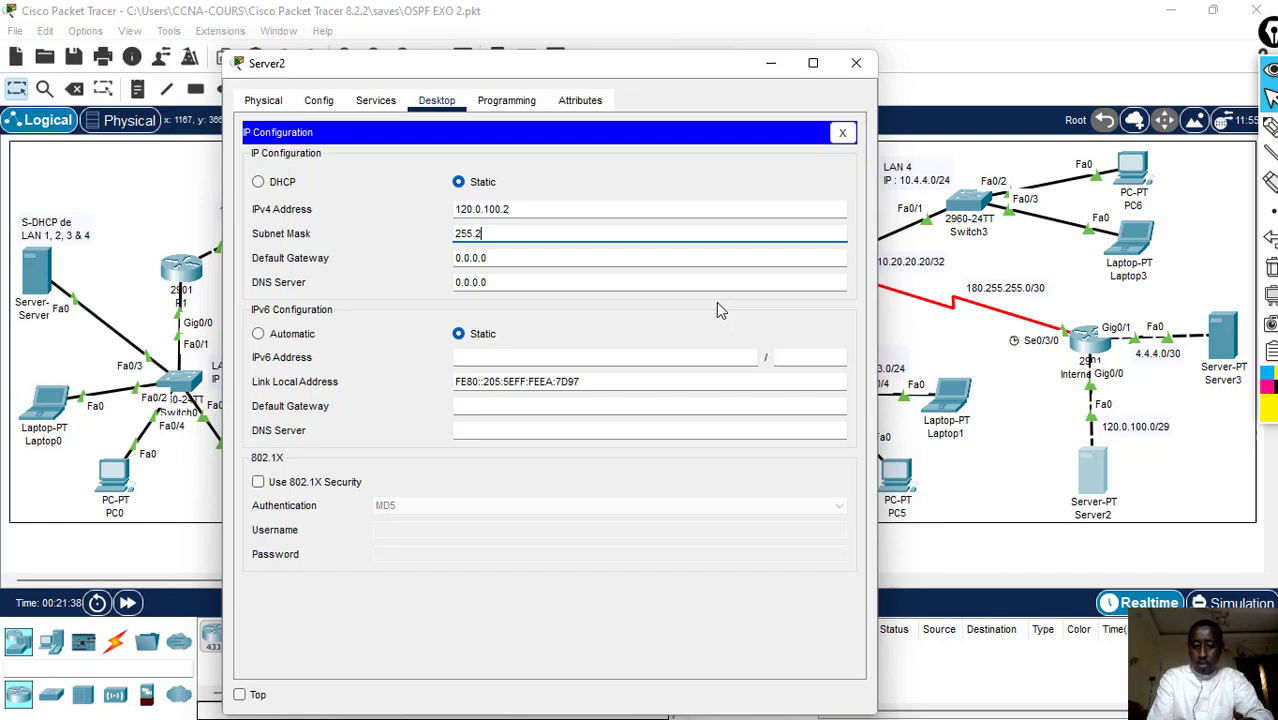
type("55.255")
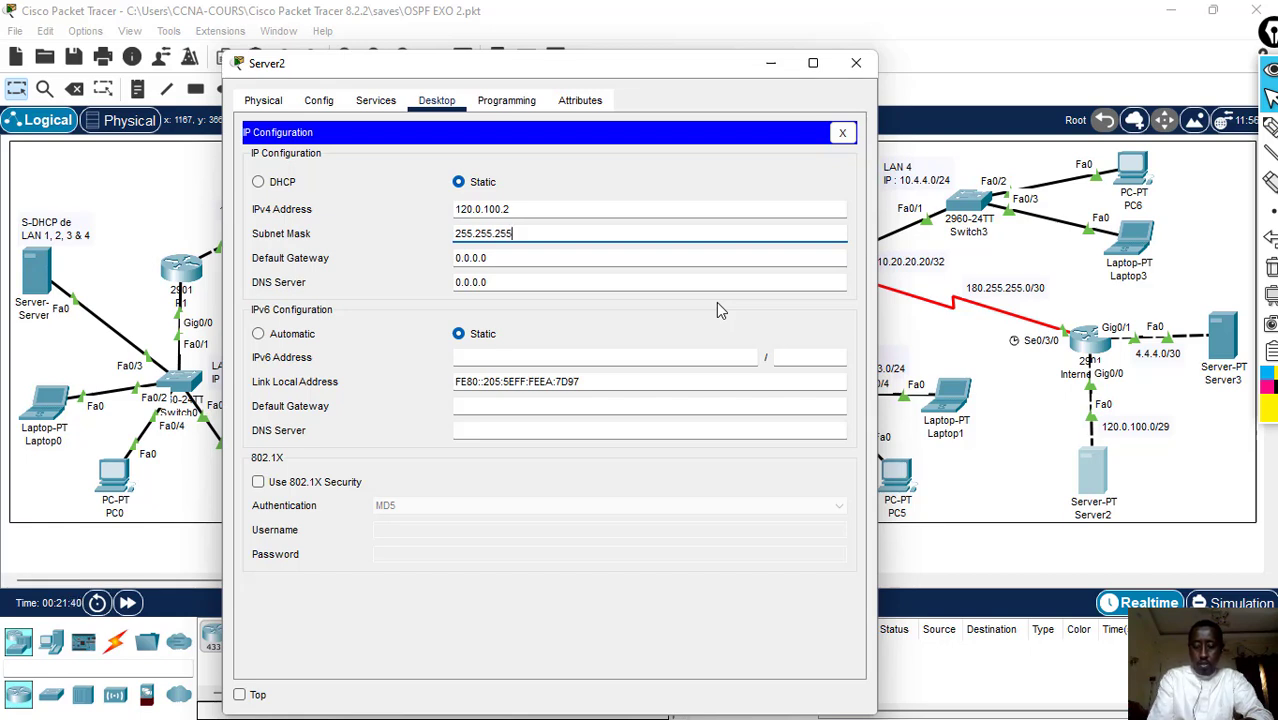
type(".248")
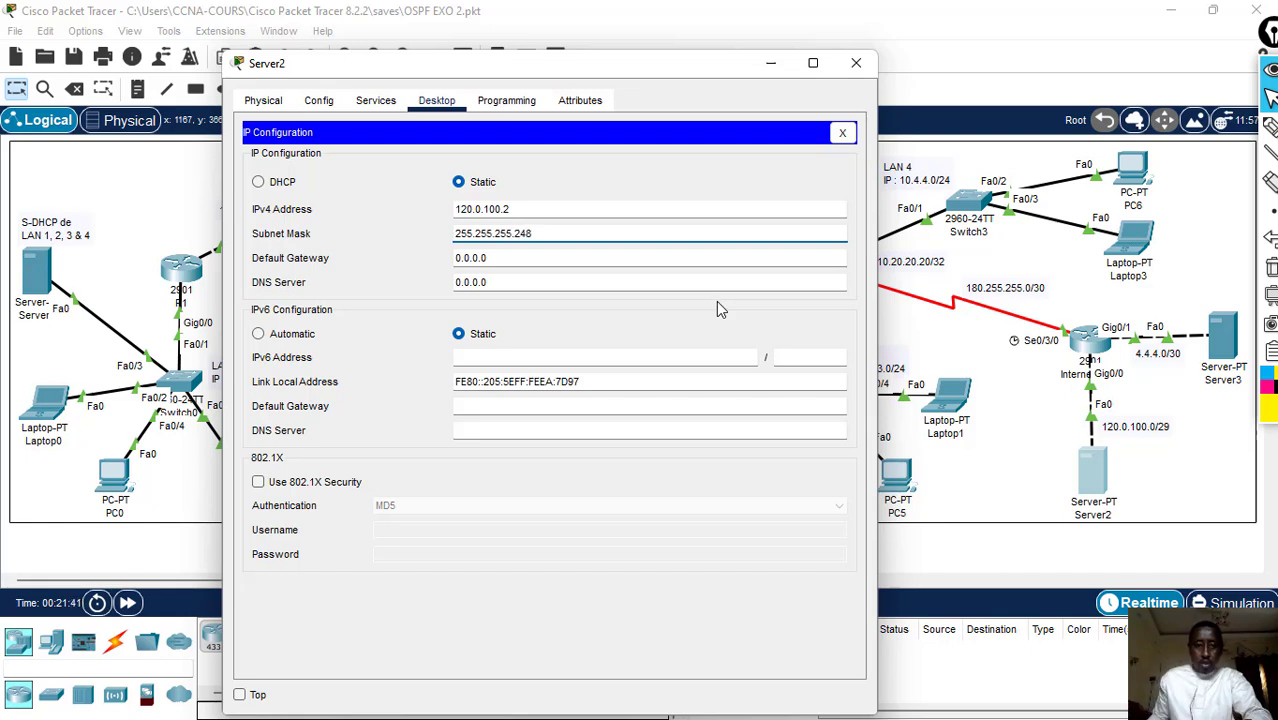
key("Tab")
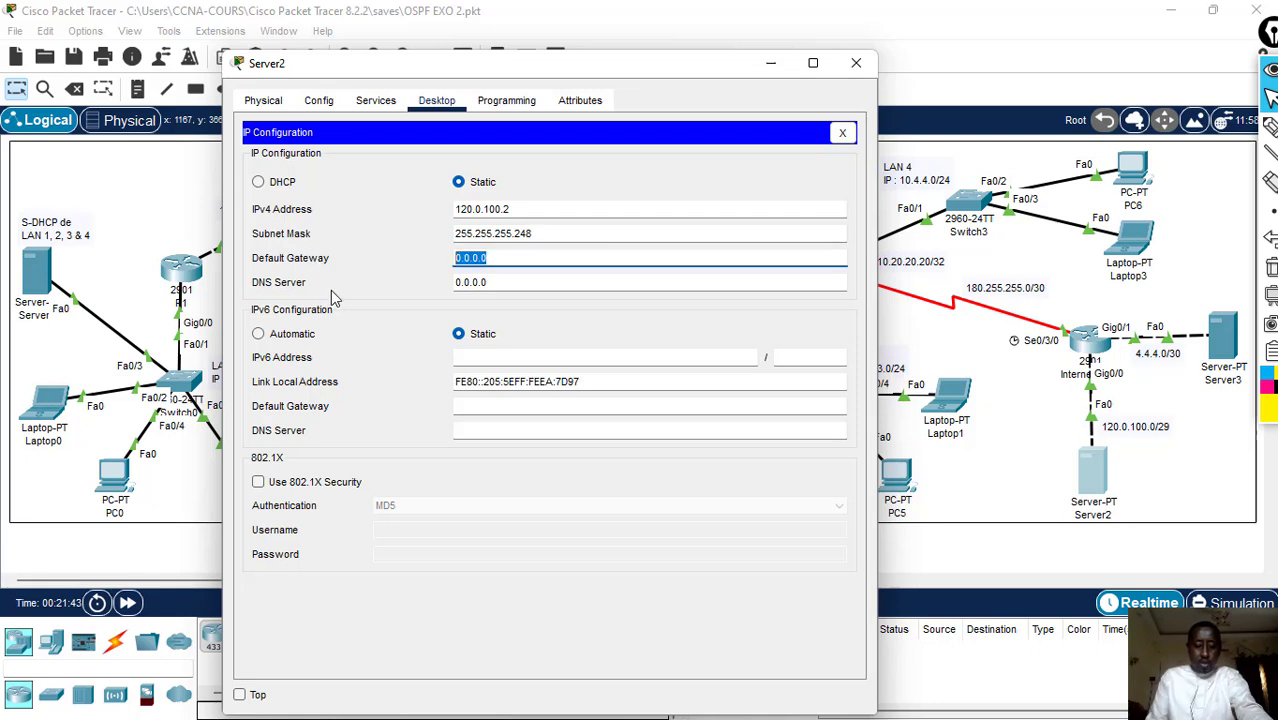
type("120.0.100.1")
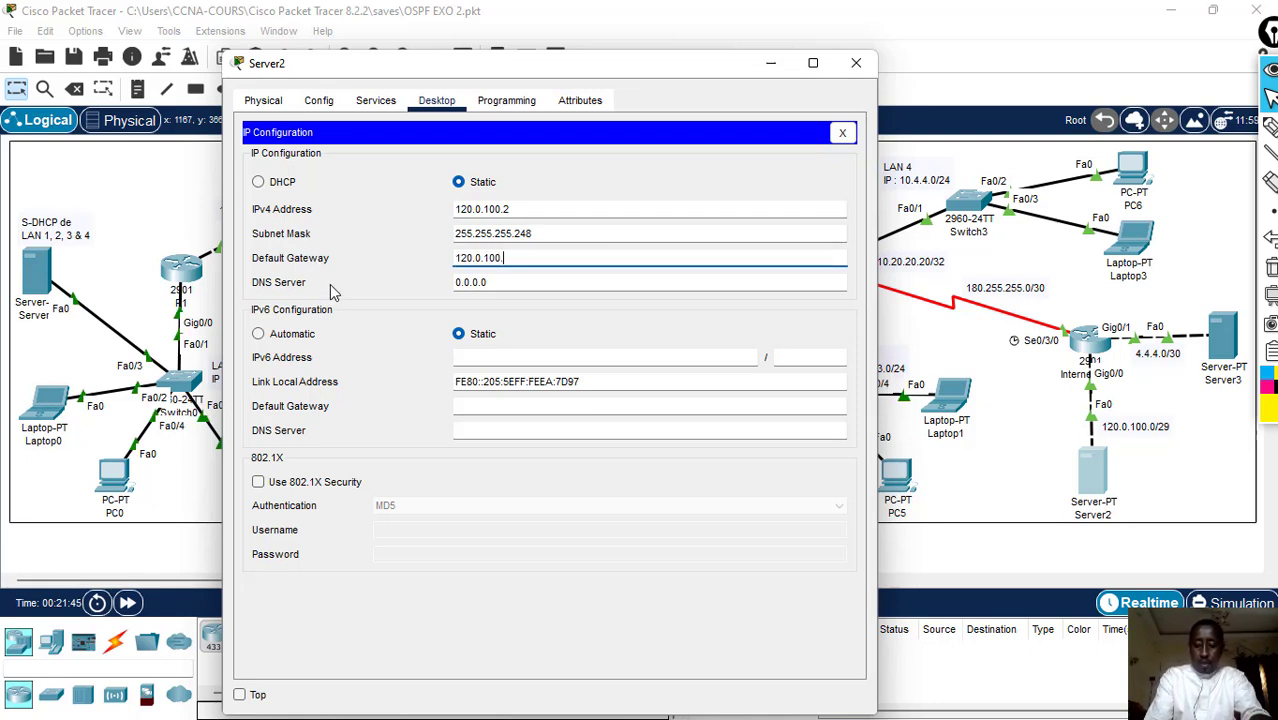
- Set Server2's IPv4 DNS server to 8.8.8.8 and close the server's window
left_click(502, 284)
key("ctrl+a")
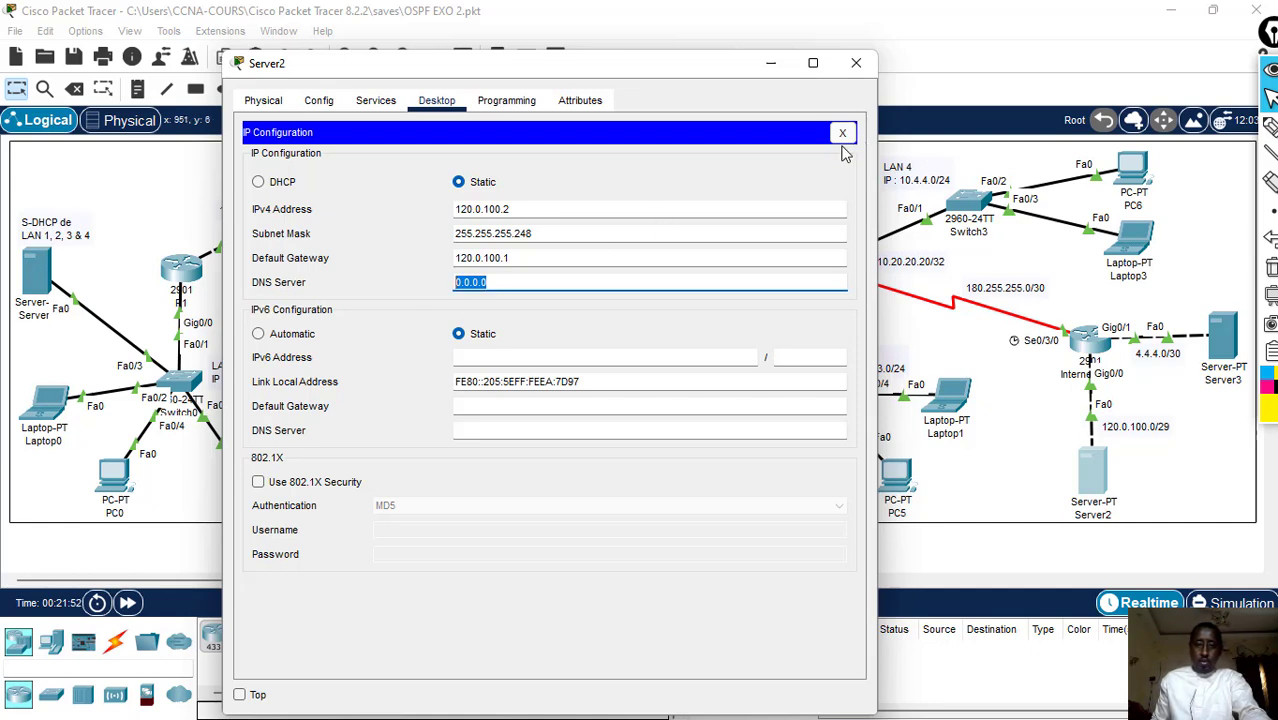
left_click(587, 340)
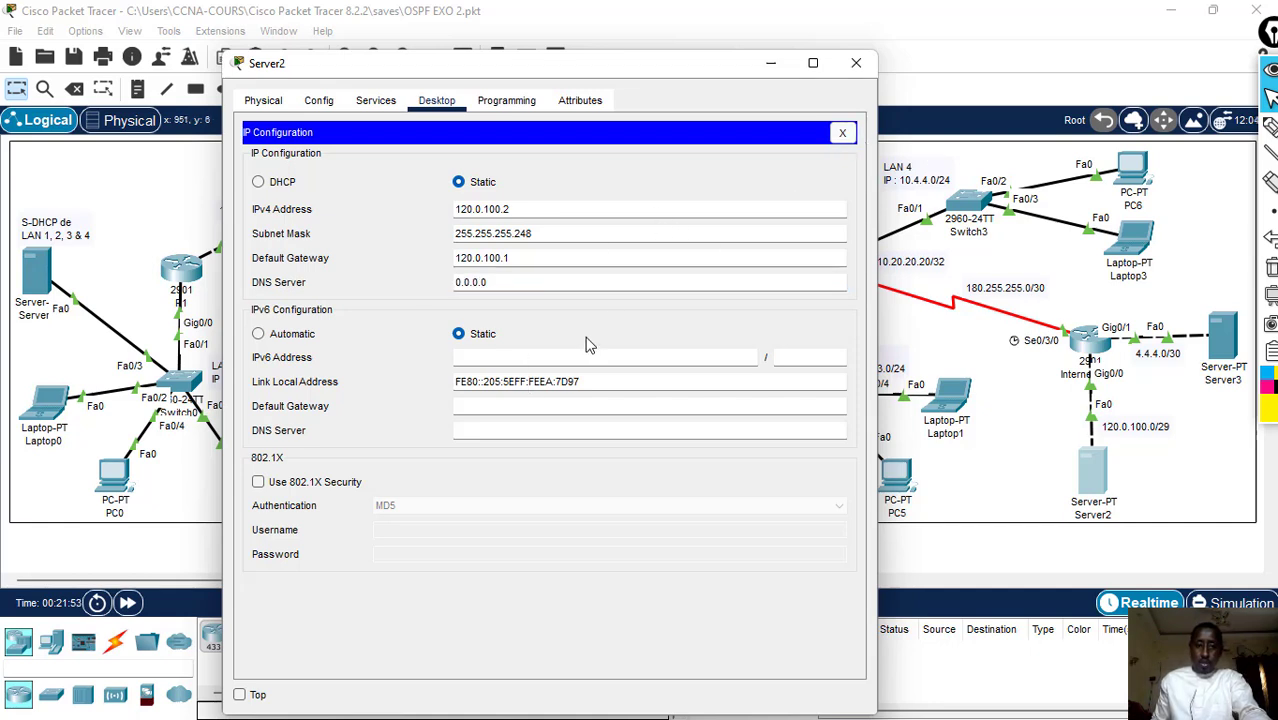
left_click(520, 282)
type("8.")
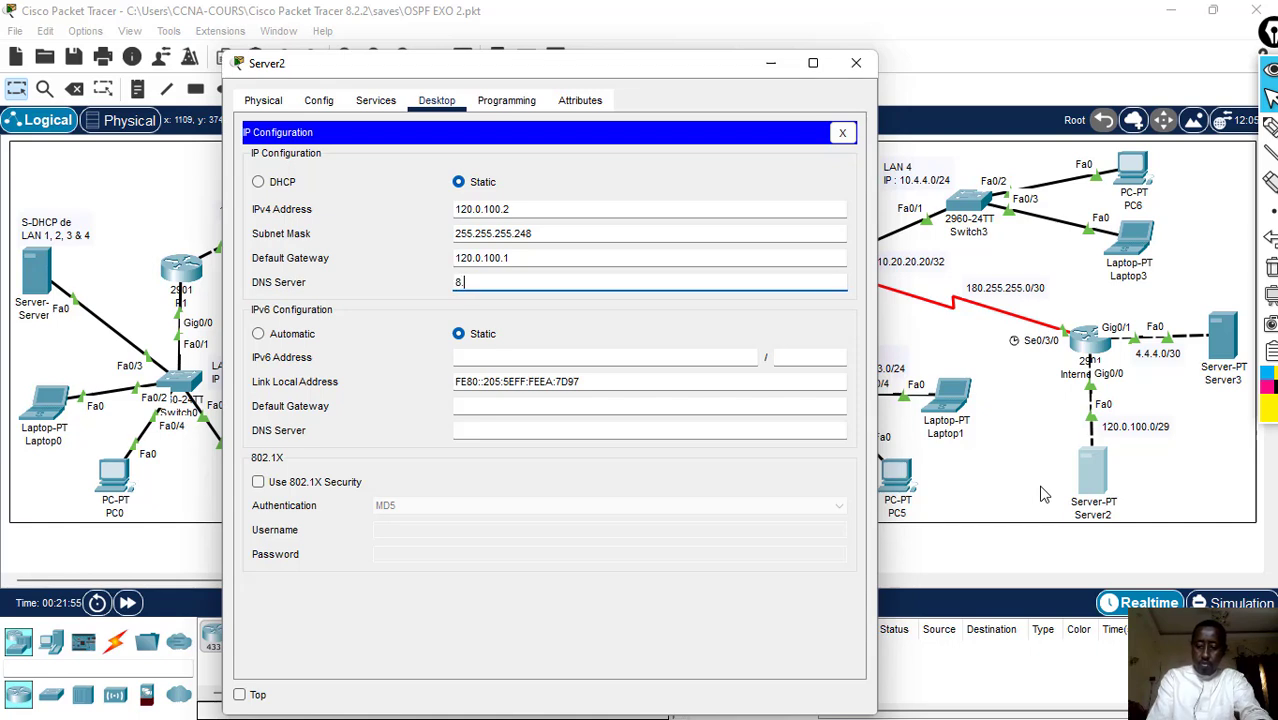
type("8.8.8")
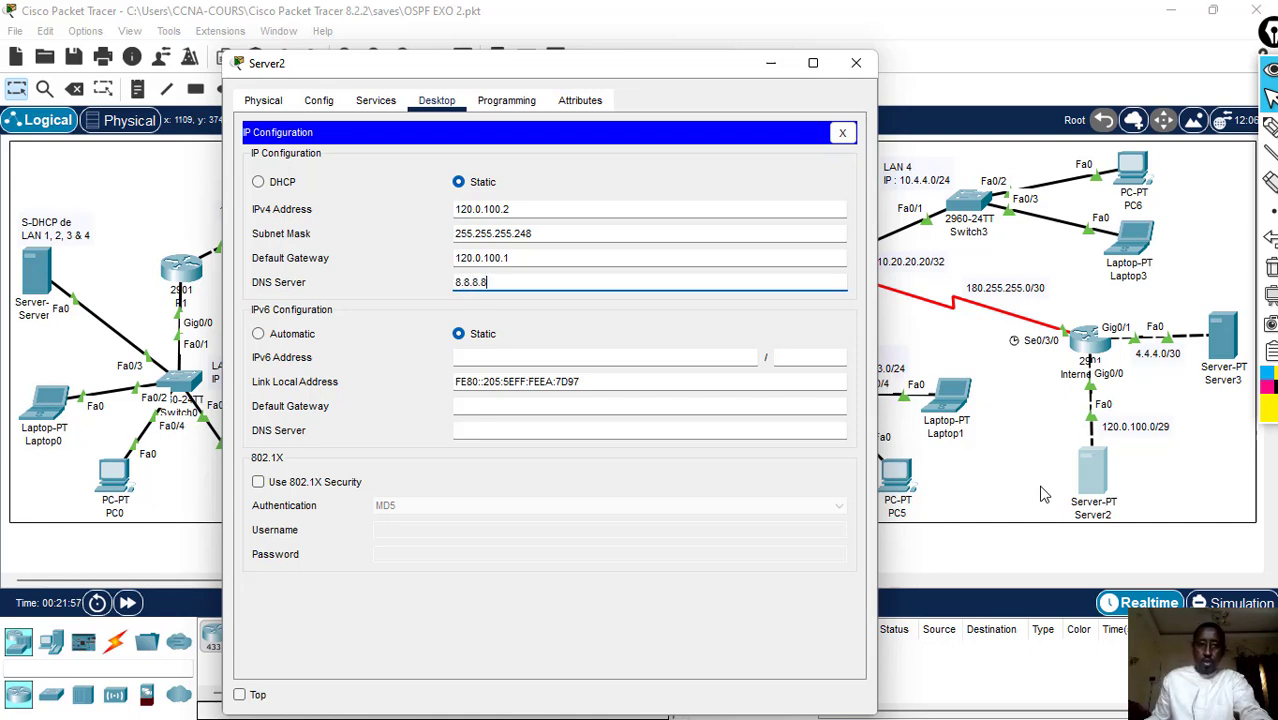
left_click(856, 64)
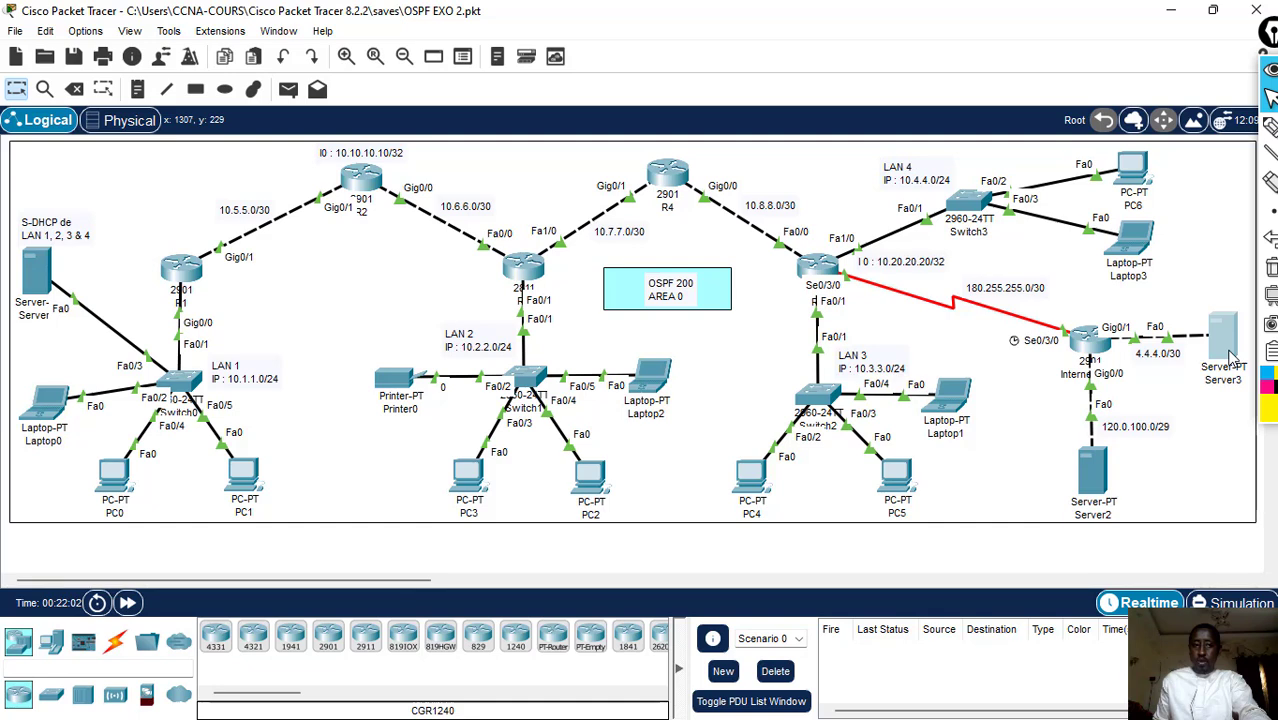
- Open Server3's IP configuration and set its static IPv4 address to 4.4.4.2
left_click(1229, 352)
left_click(577, 134)
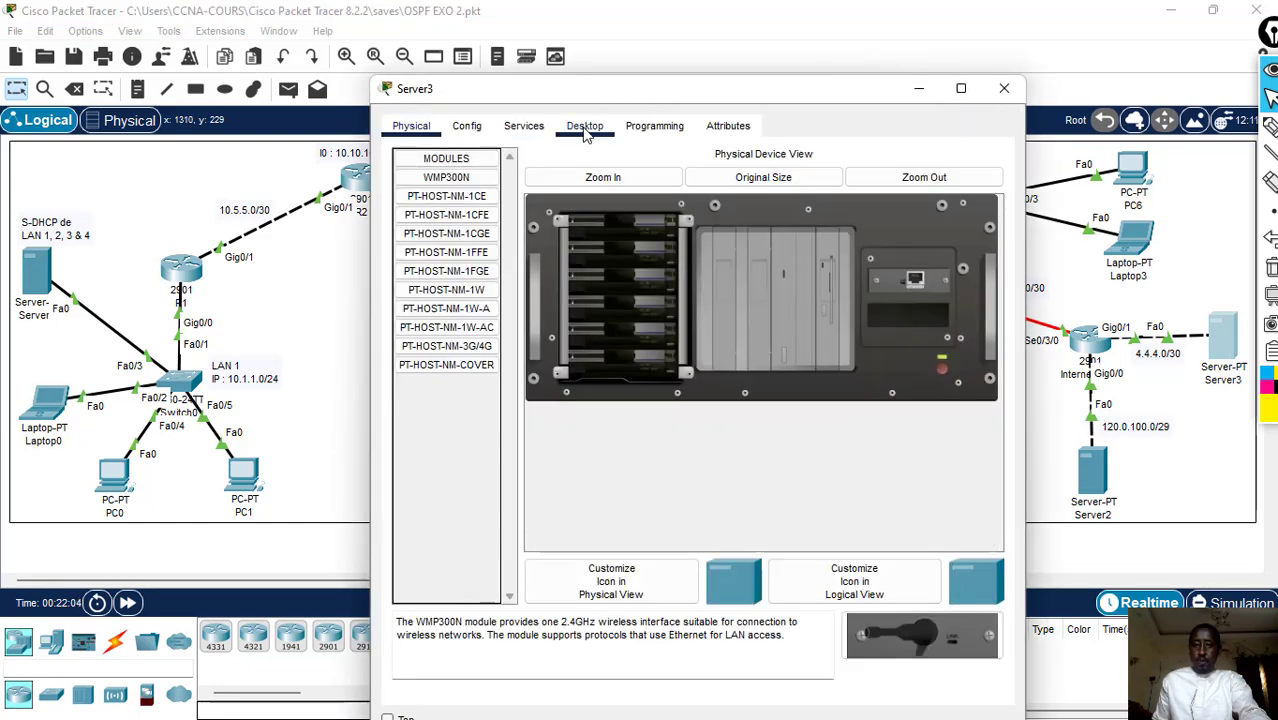
left_click(470, 200)
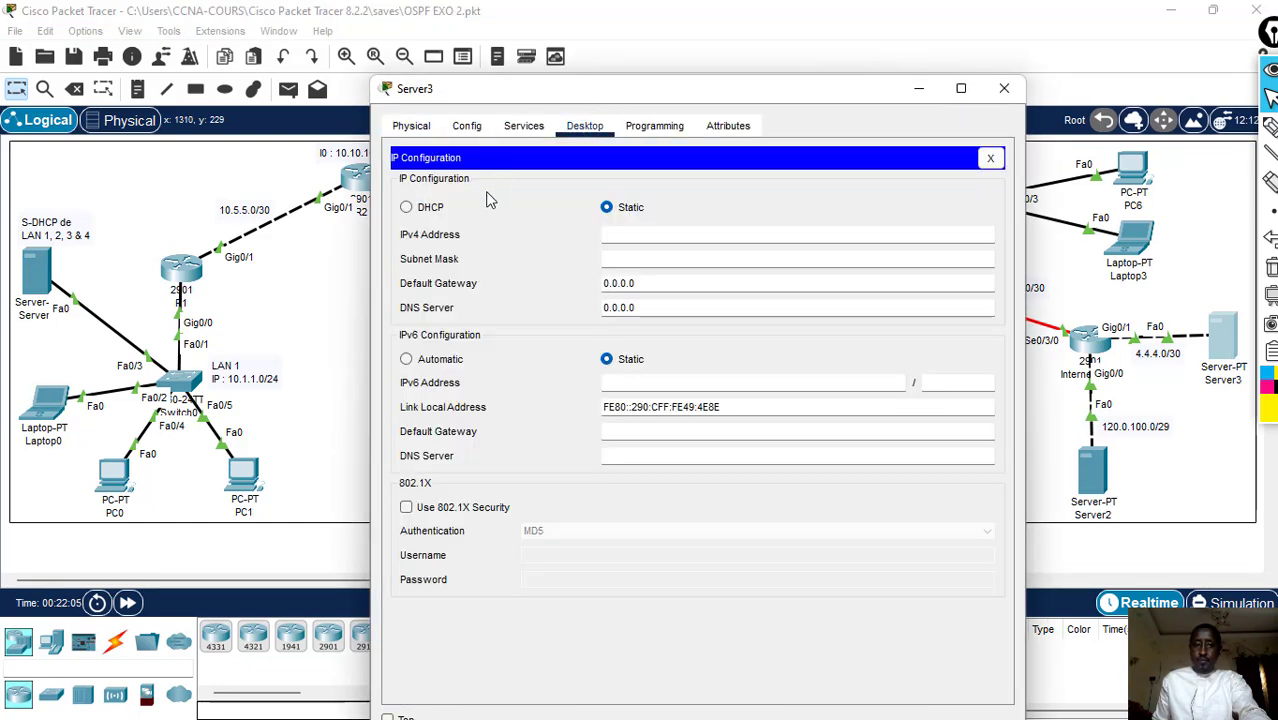
left_click(638, 233)
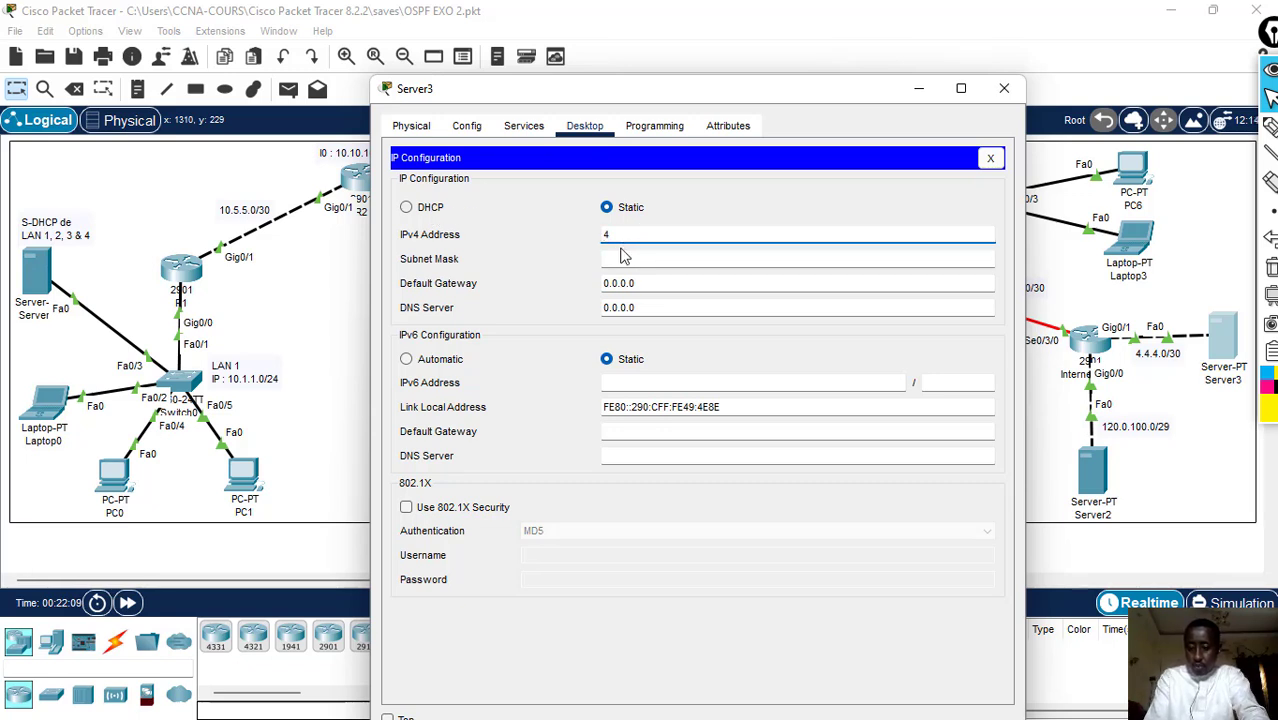
type("4.4.4.2")
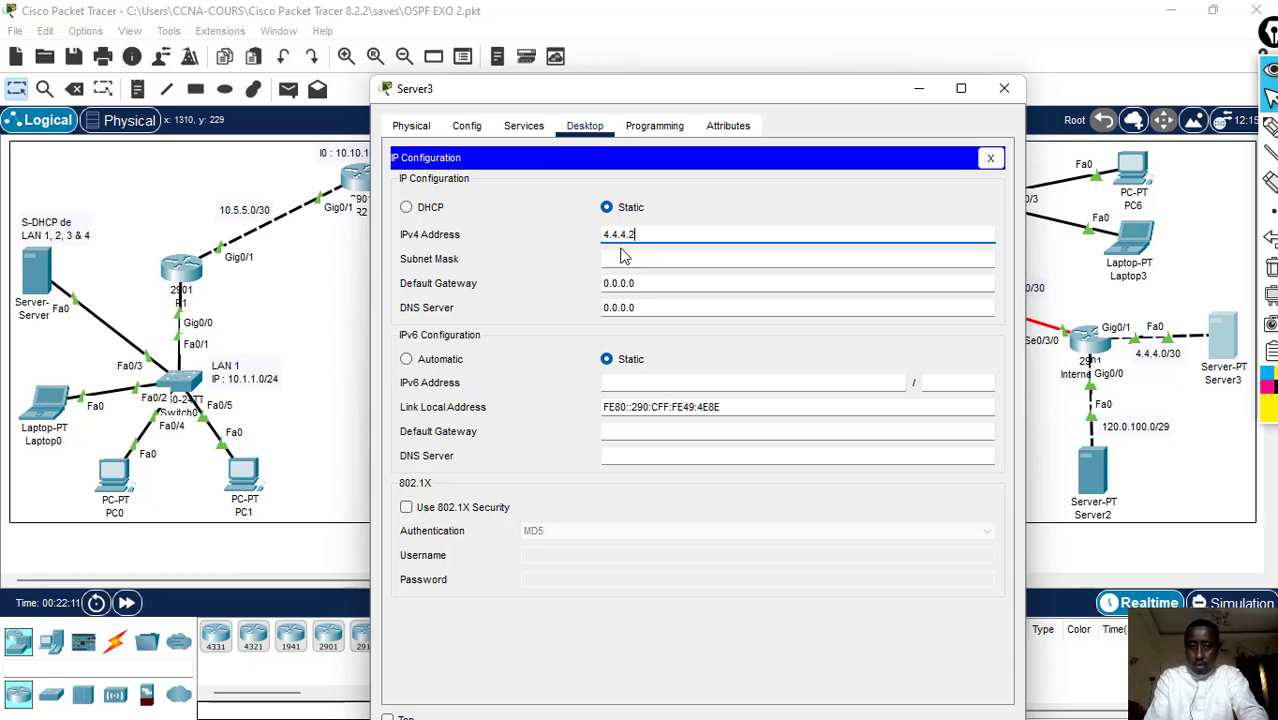
left_click_drag(645, 237, 494, 237)
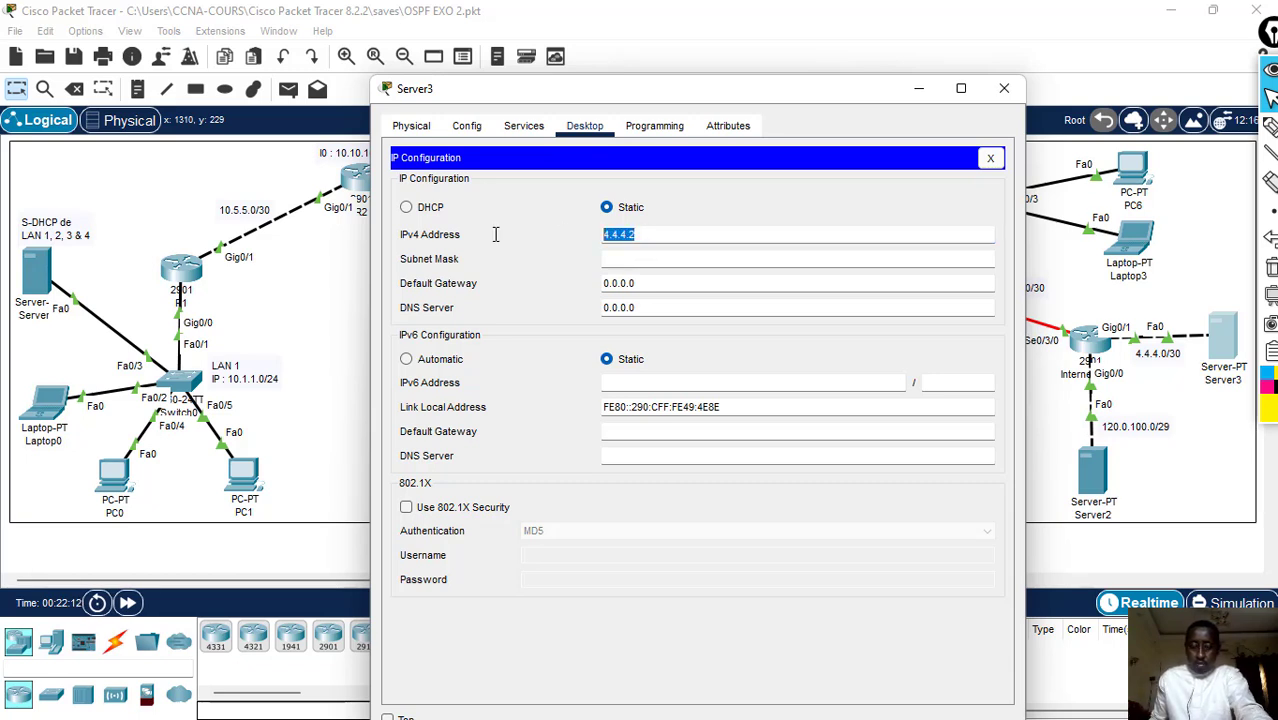
- Set Server3's subnet mask to 255.255.255.252 and its default gateway to 4.4.4.1
left_click(621, 258)
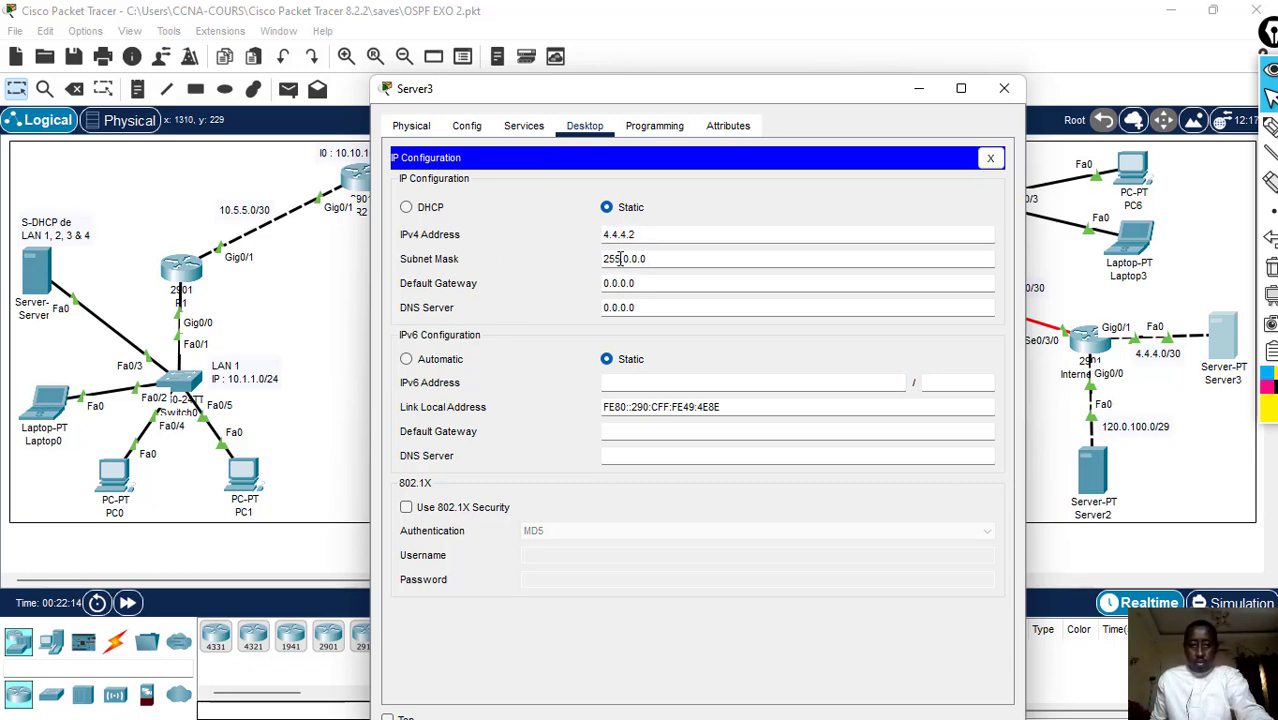
key("shift+Left")
left_click_drag(621, 258, 628, 260)
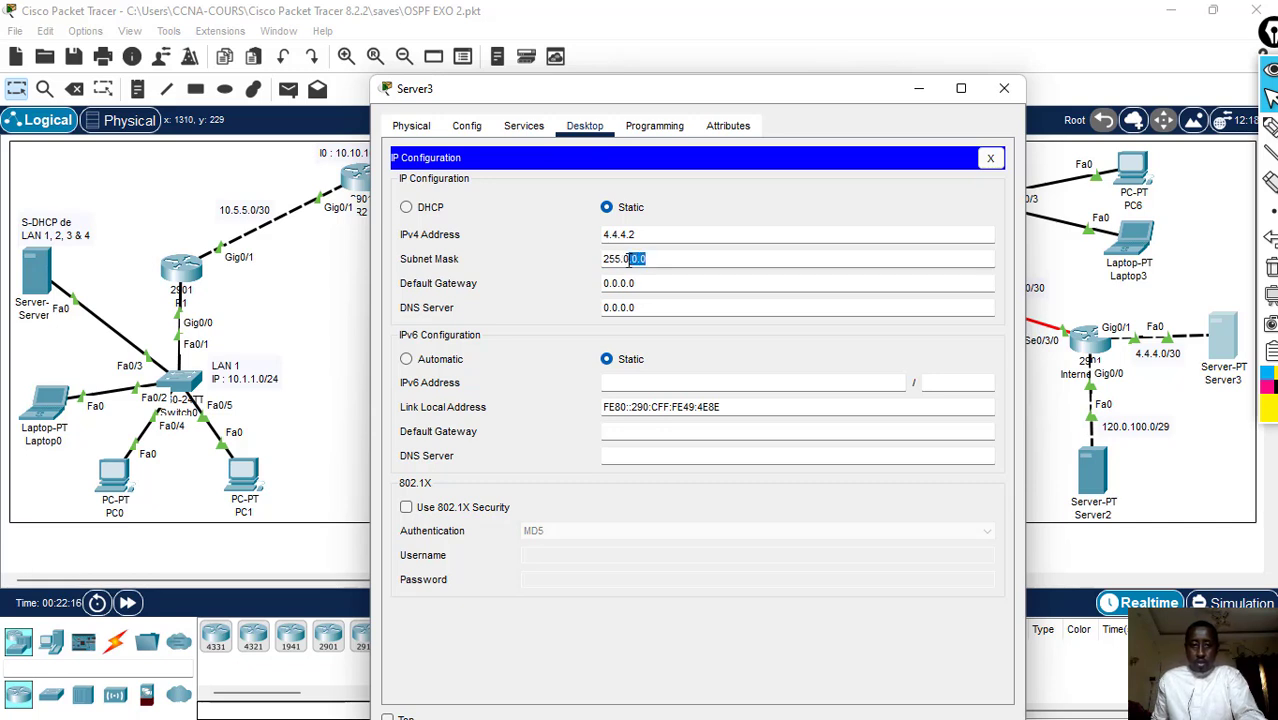
type("255.25")
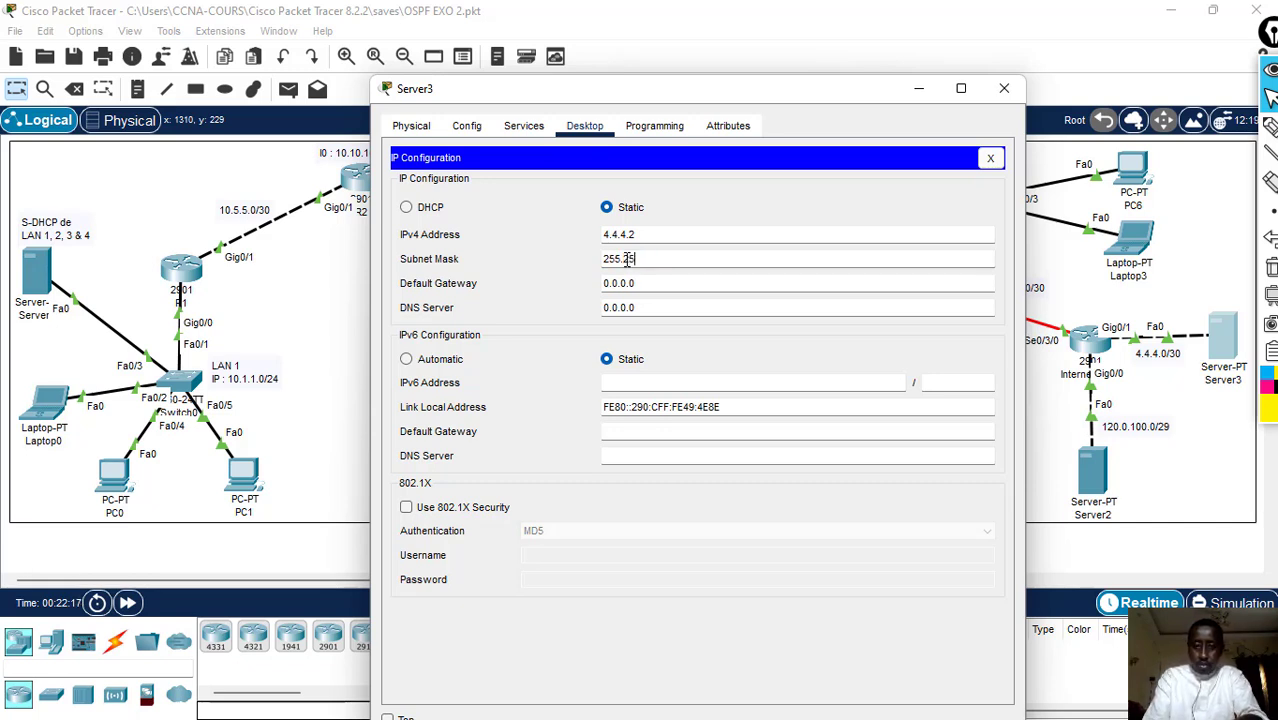
type("5.252")
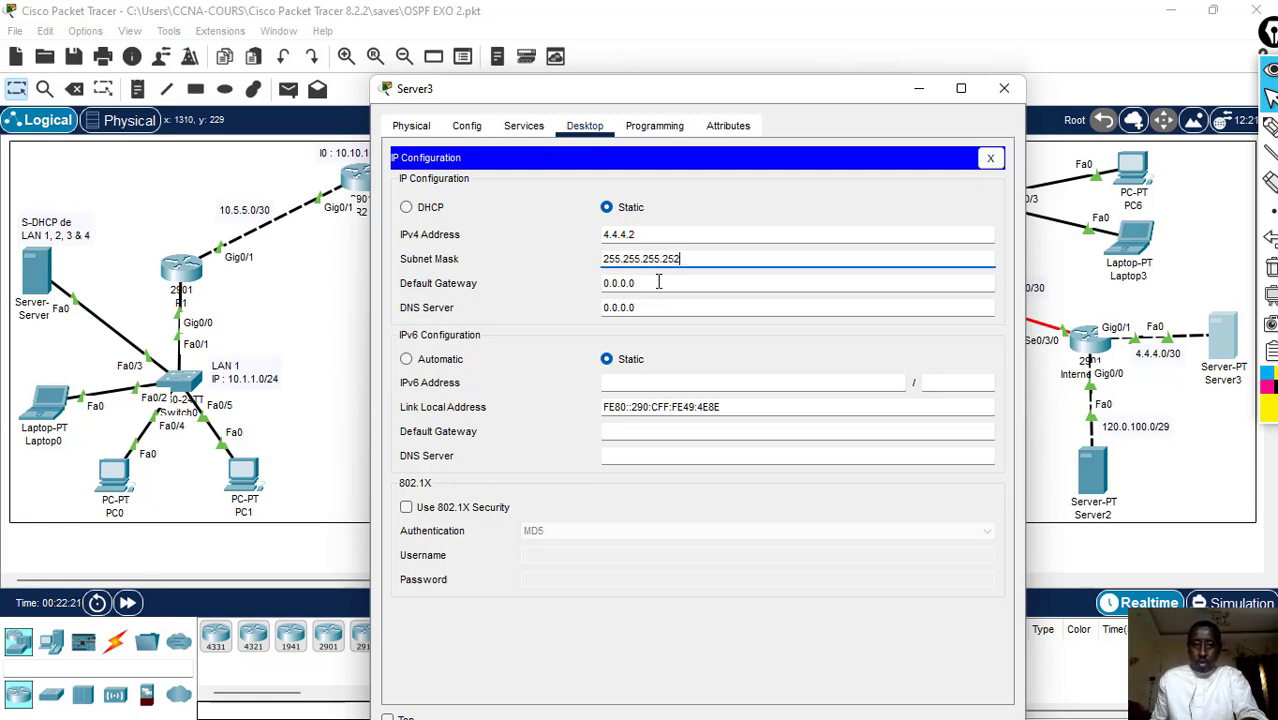
key("Tab")
type("4.4.4.")
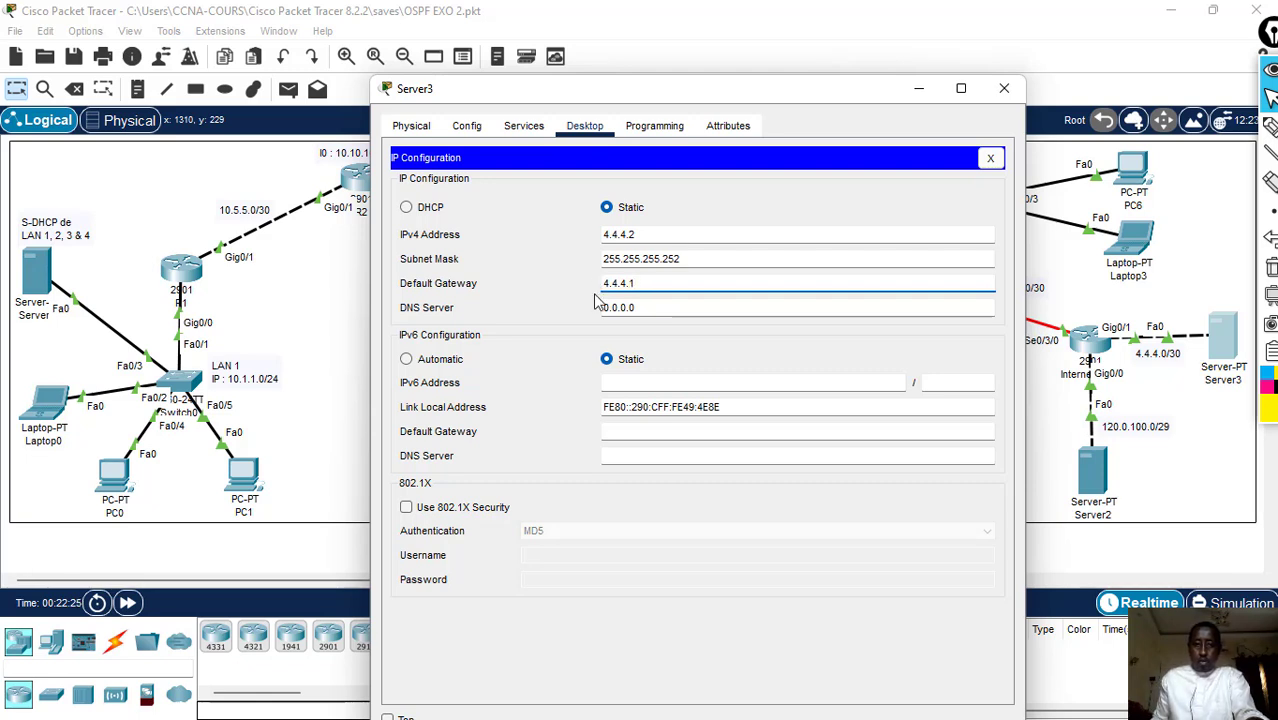
- Set Server3's IPv4 DNS server to 8.8.8.8 and close the server's window
left_click(694, 311)
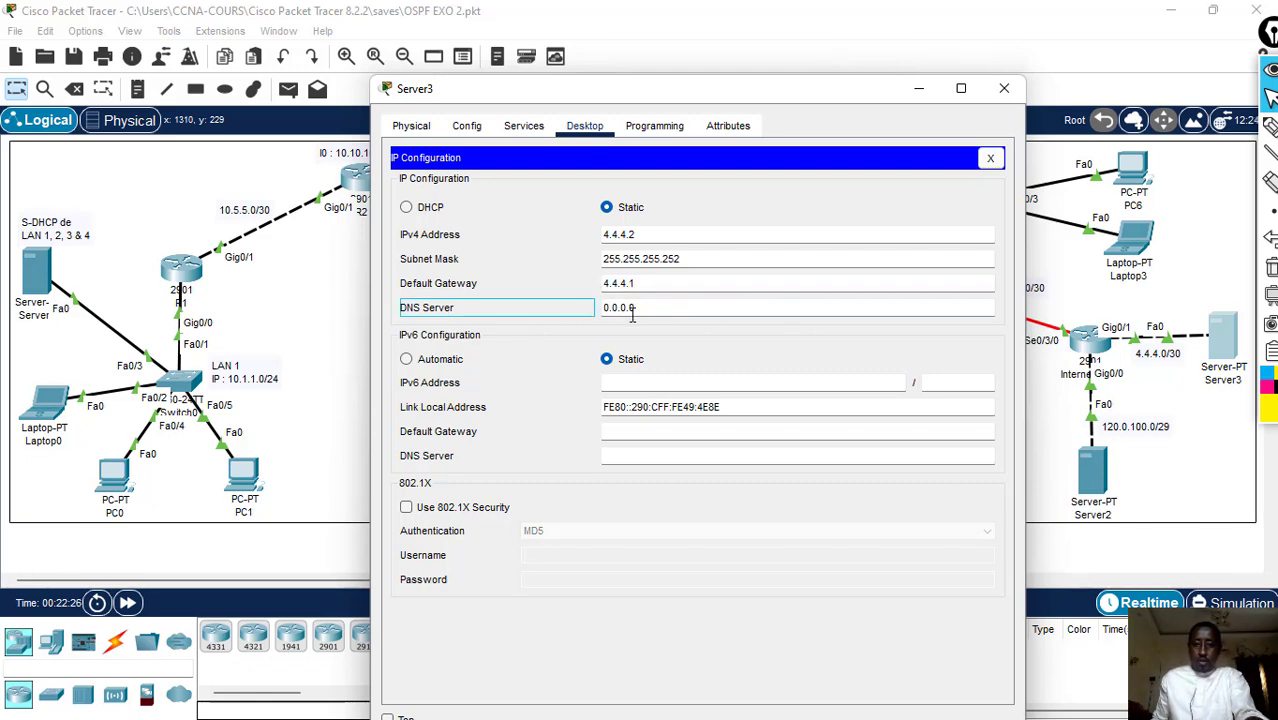
left_click_drag(652, 310, 572, 312)
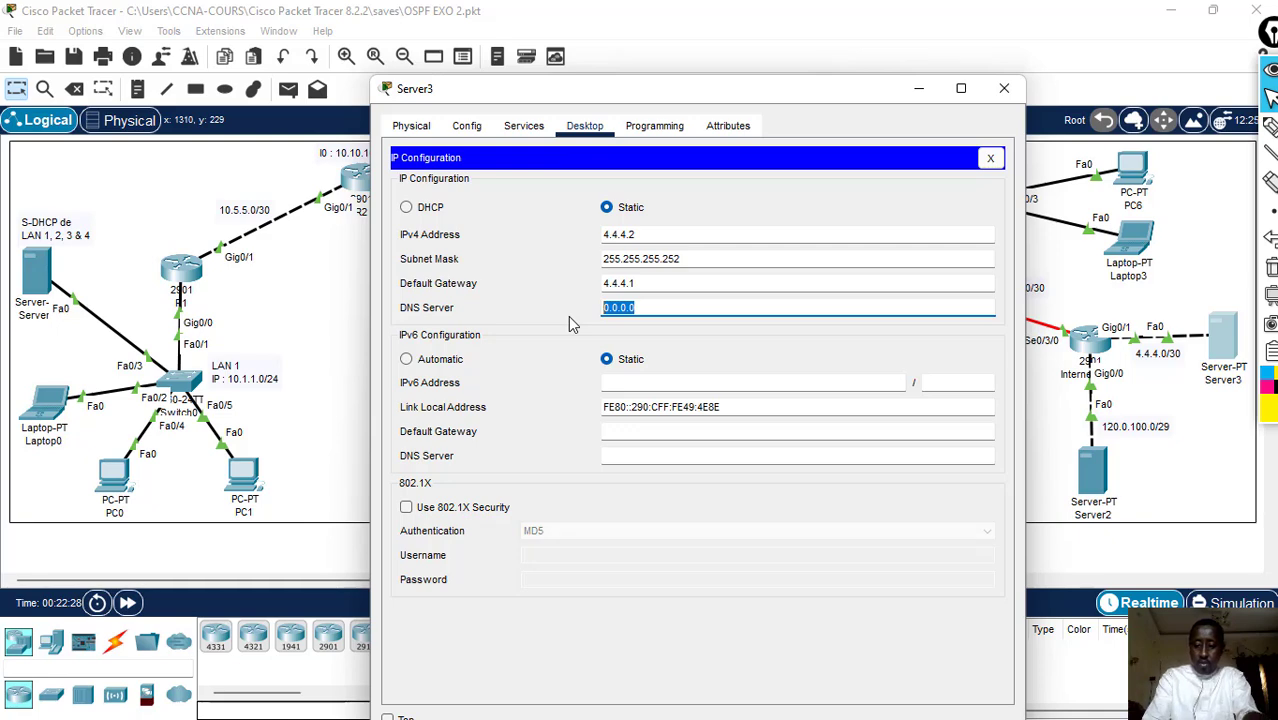
type("8.8.")
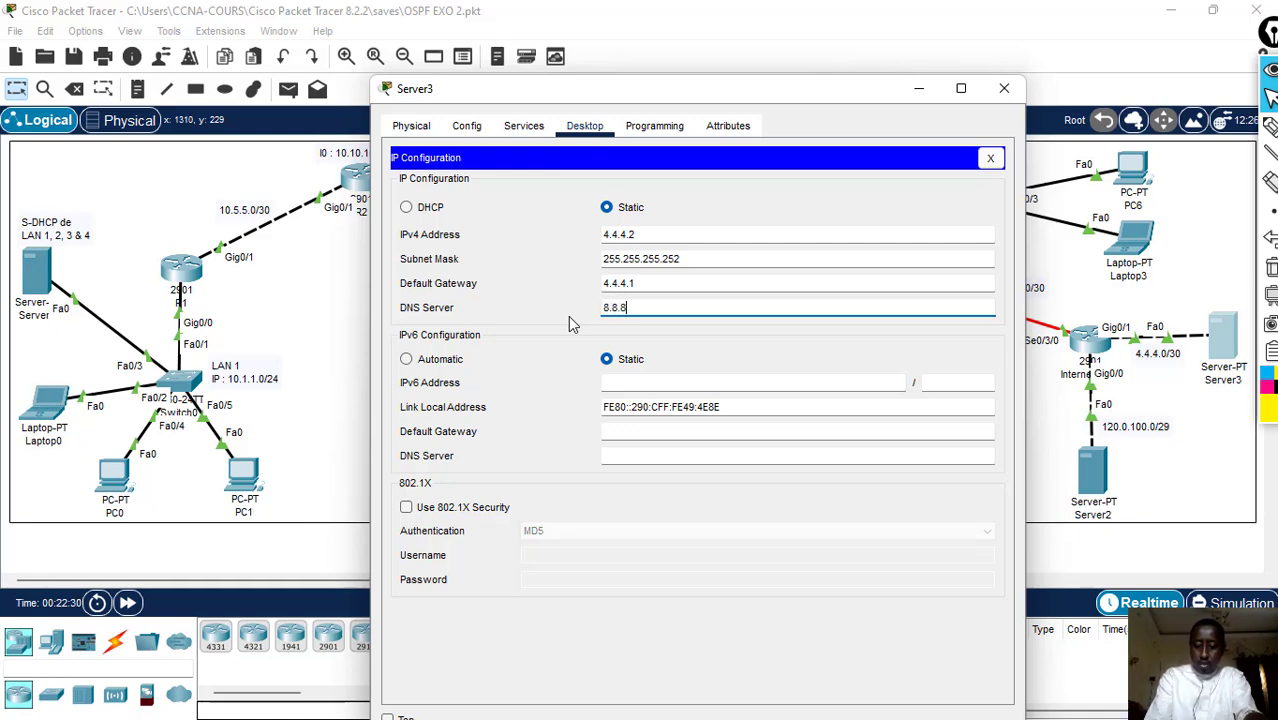
type("8")
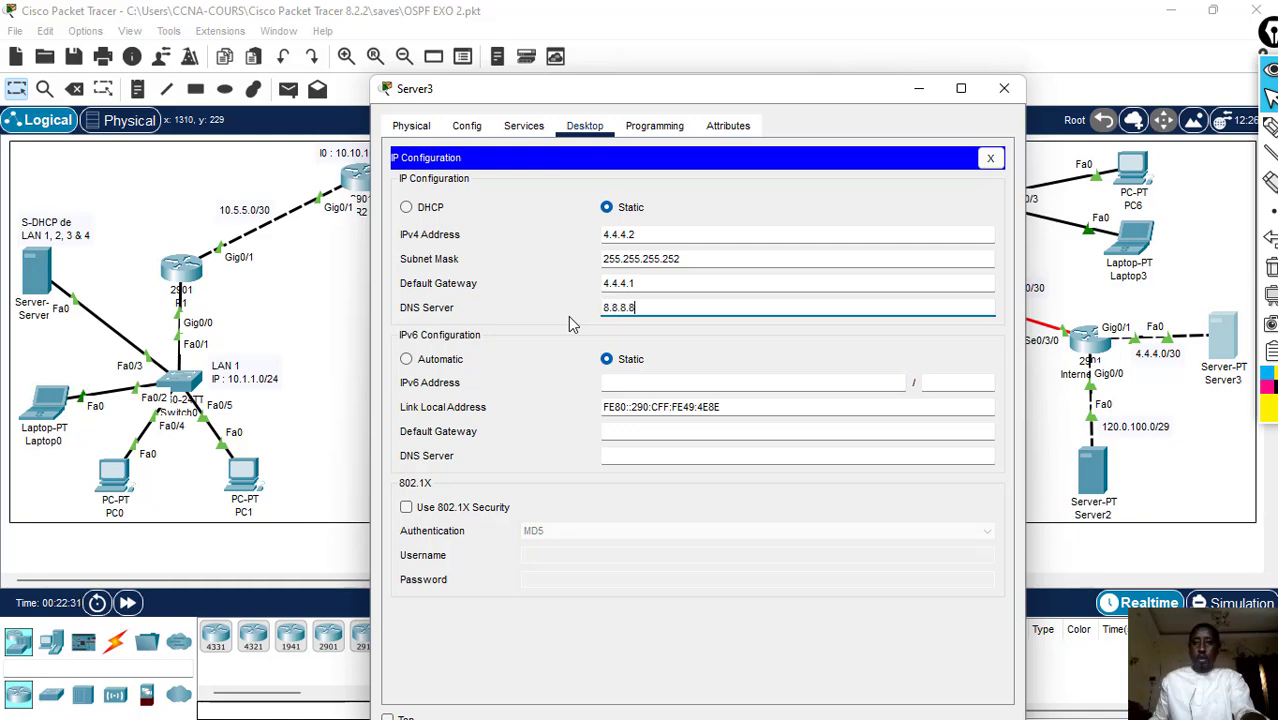
left_click(1004, 88)
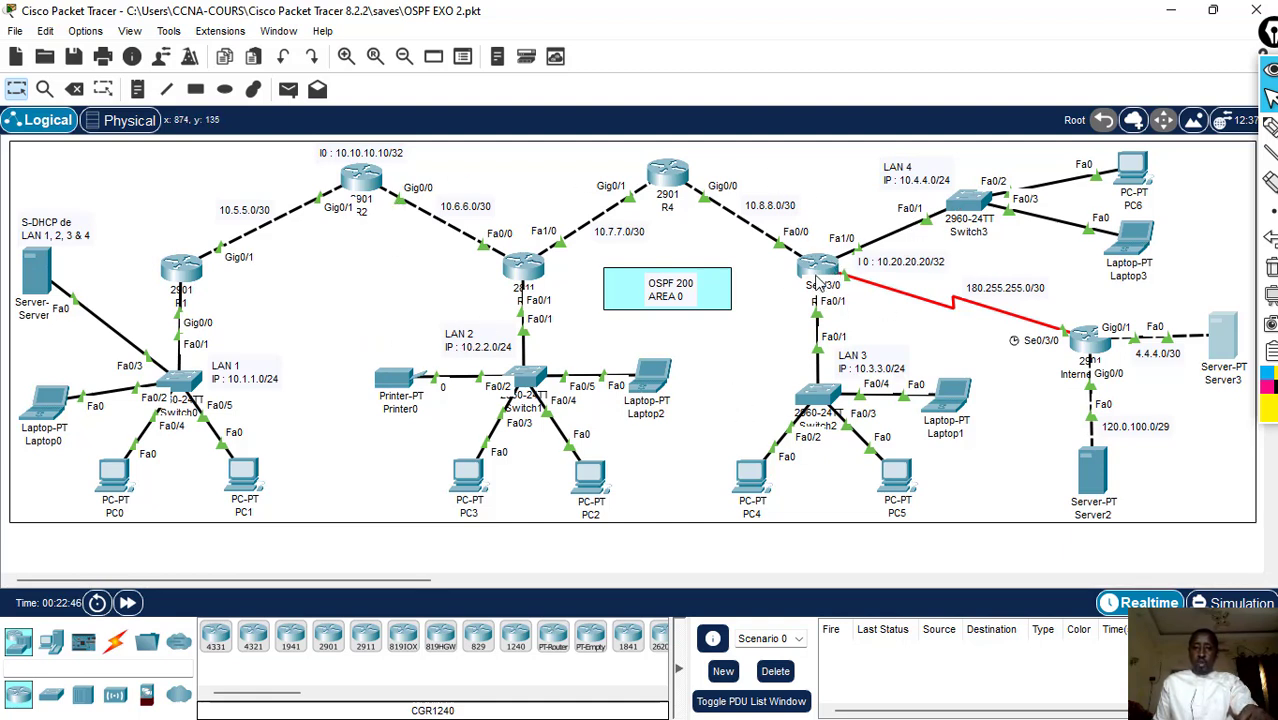
- Open R1's command line and enter global configuration mode with en and conf t
left_click(196, 284)
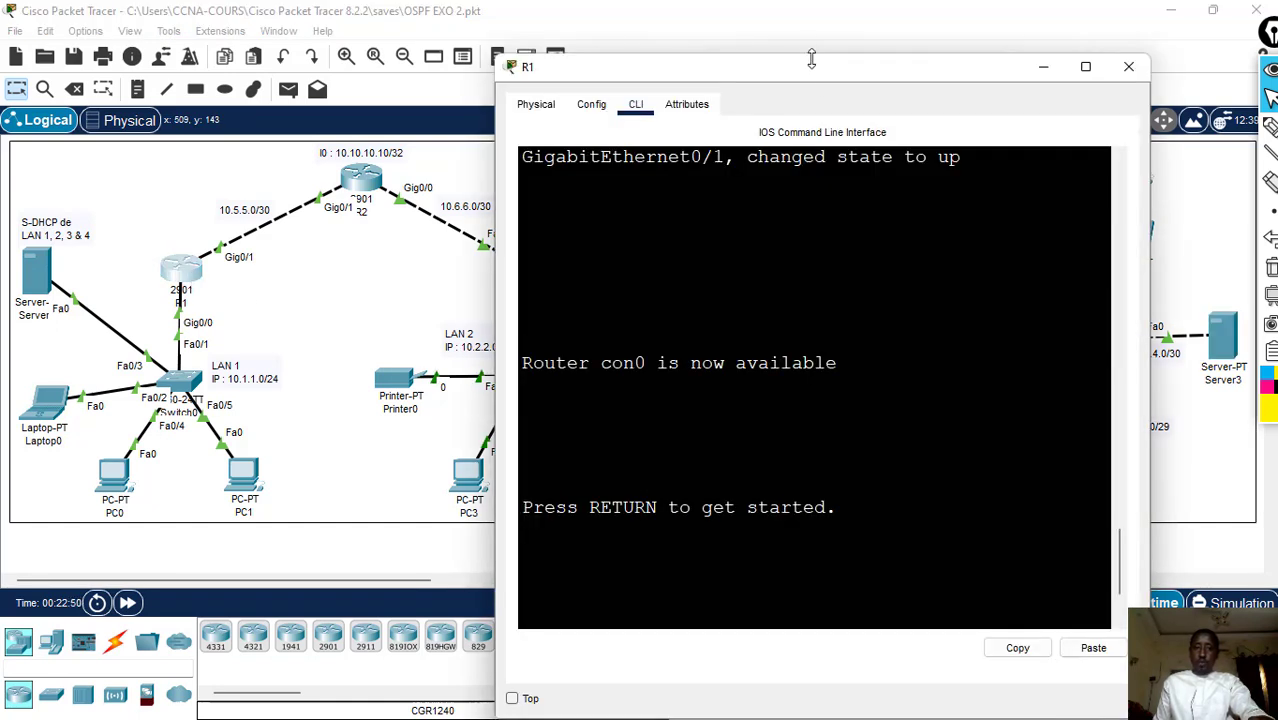
left_click_drag(811, 56, 829, 197)
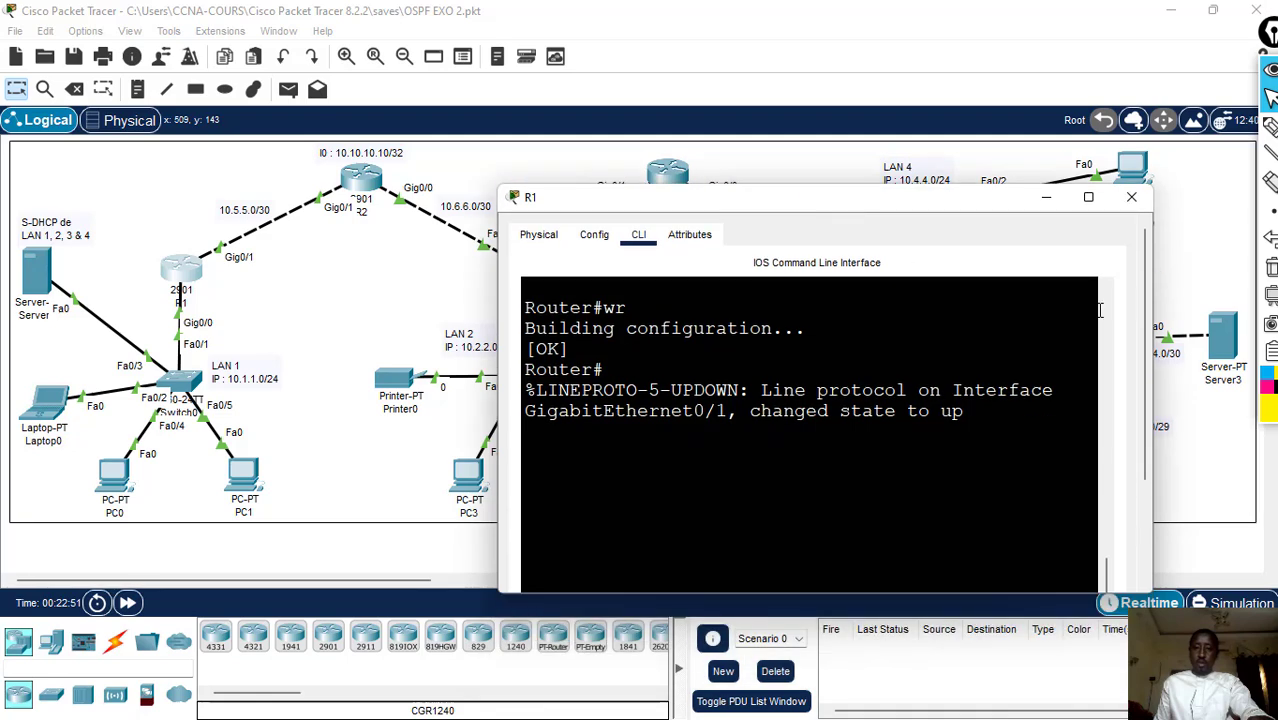
left_click_drag(1152, 338, 1200, 498)
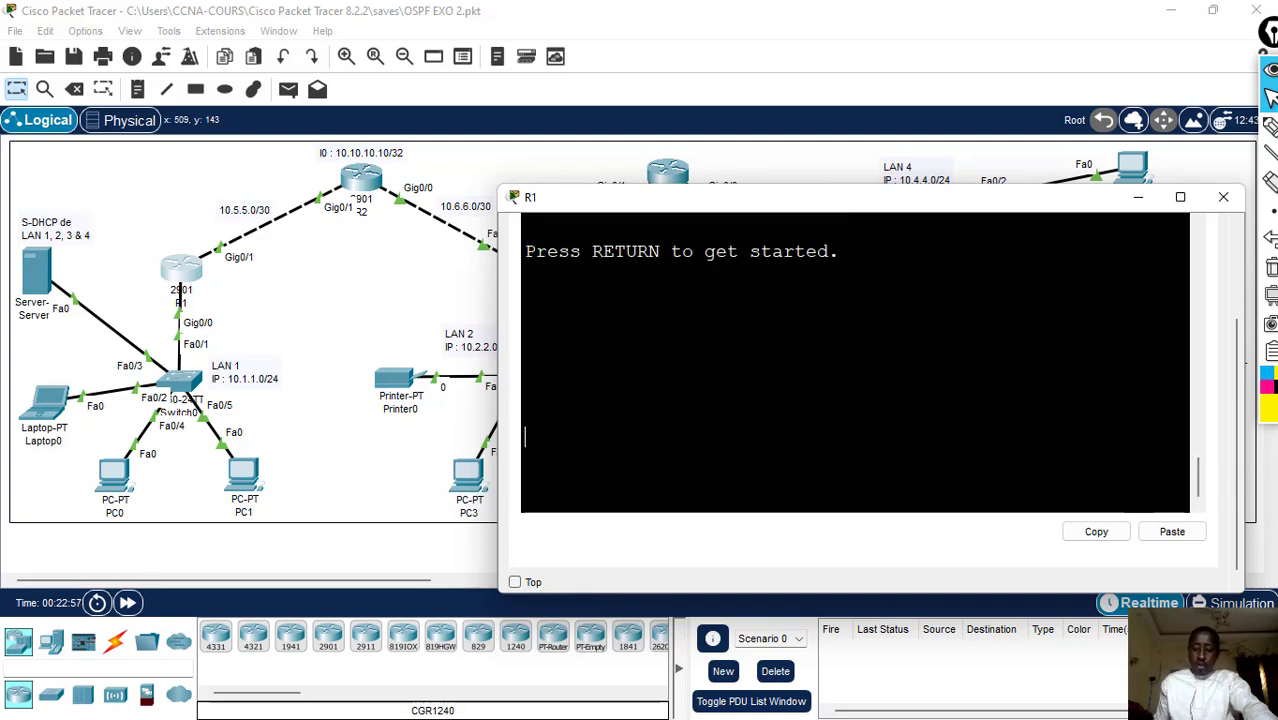
key("Return")
type("en")
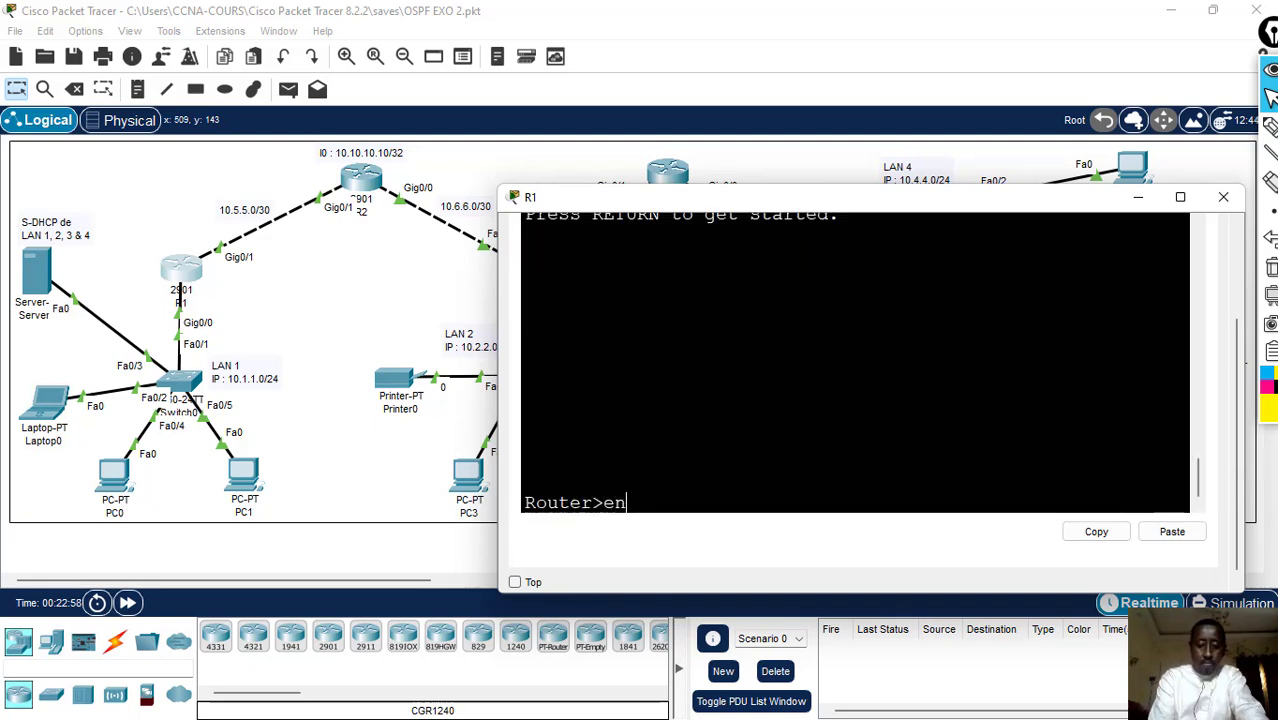
key("Return")
type("conf t")
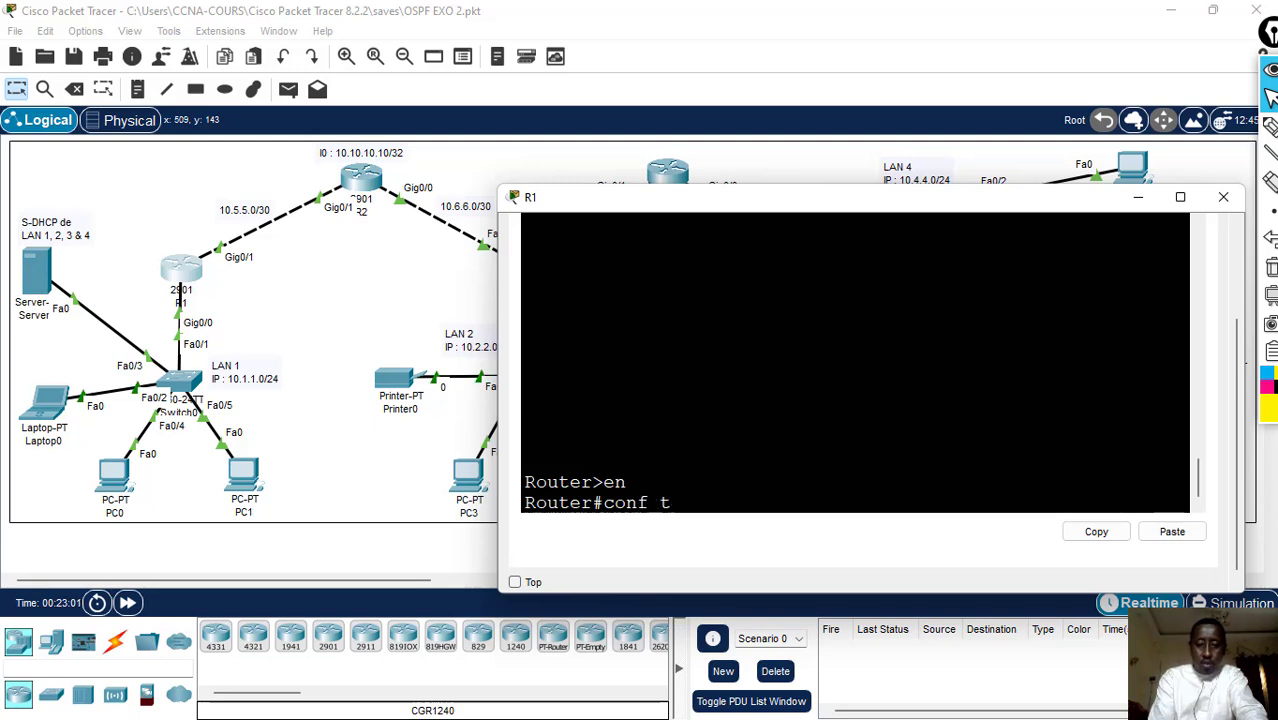
key("Return")
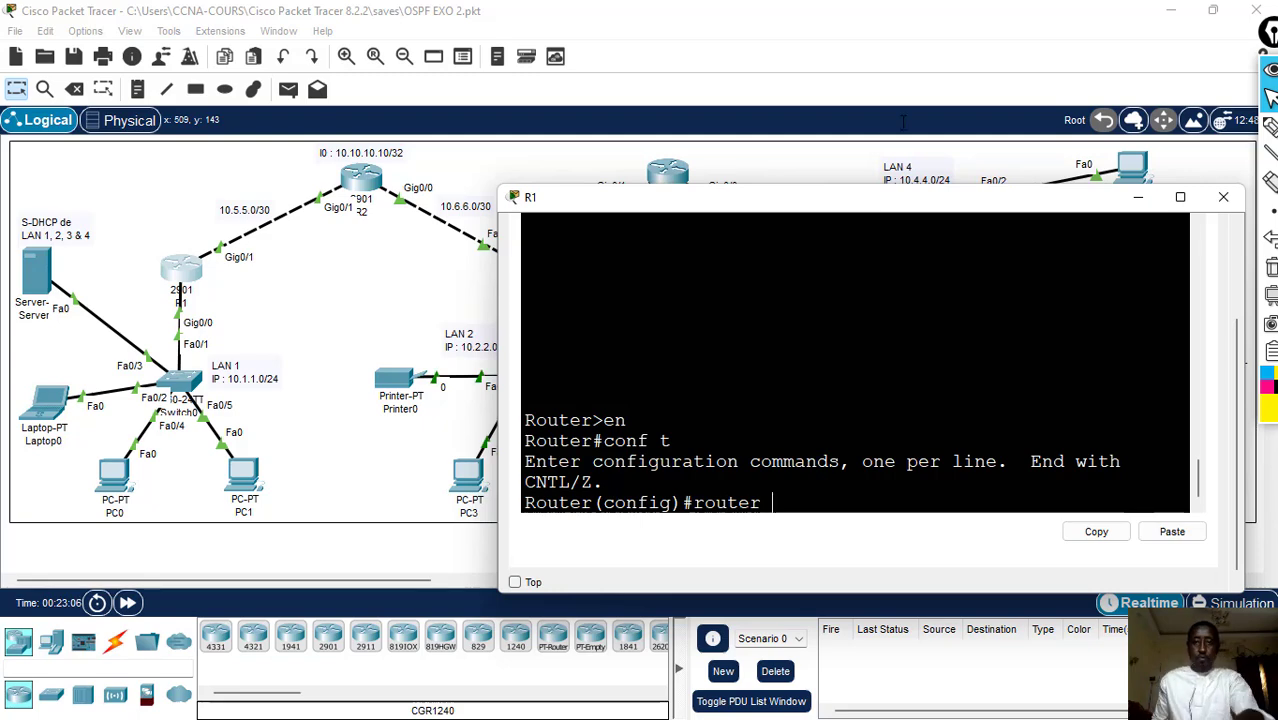
- Start OSPF process 200 on R1 with router ospf 200
left_click_drag(877, 196, 732, 313)
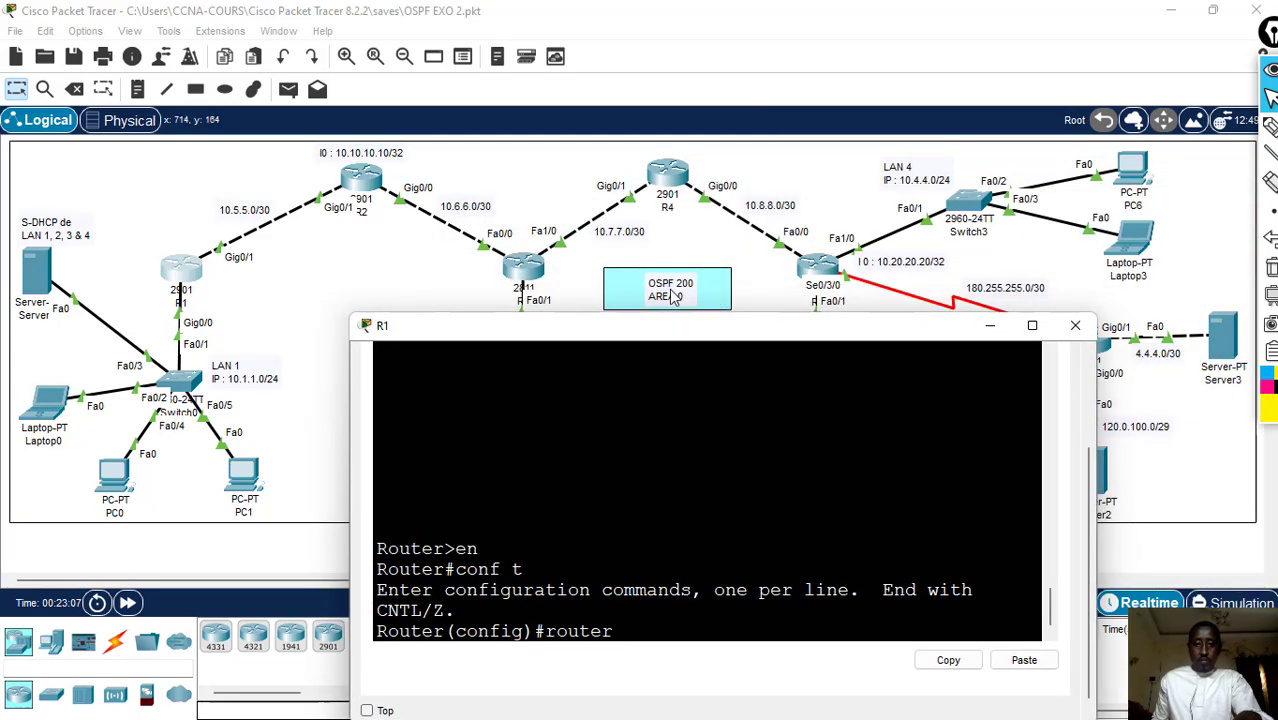
left_click_drag(816, 339, 841, 182)
type("o")
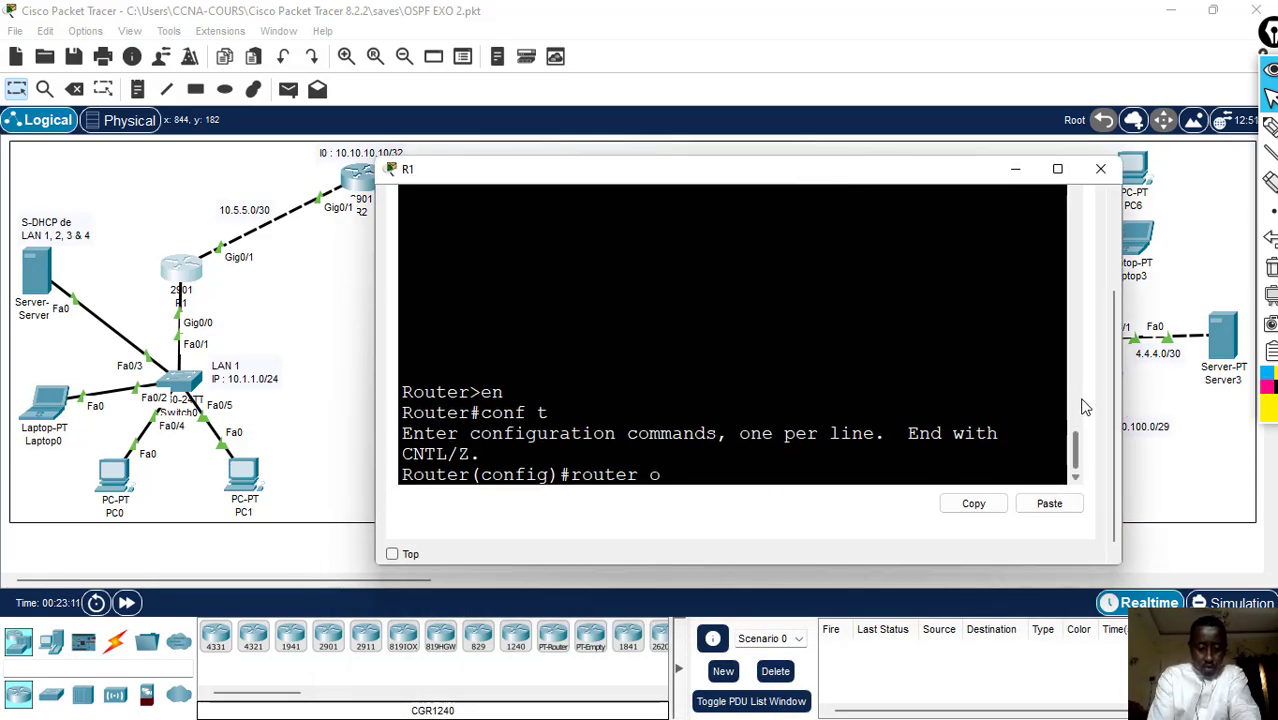
type("spf 200")
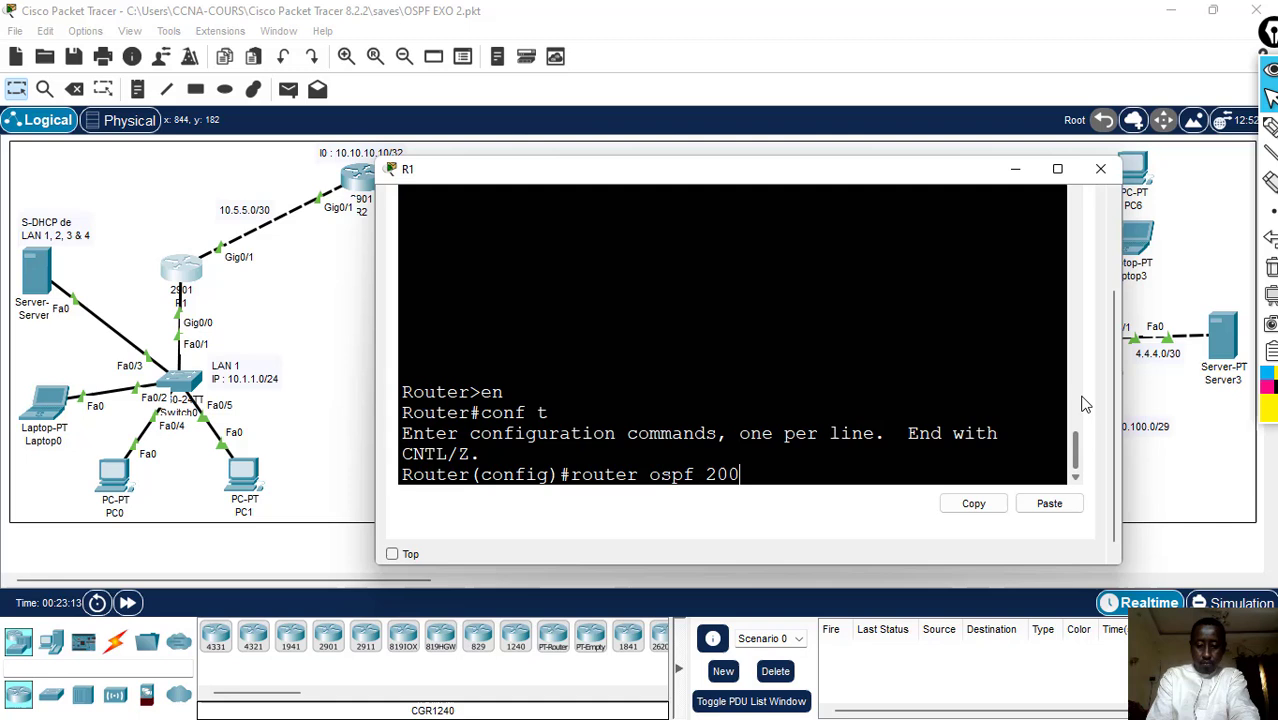
key("Return")
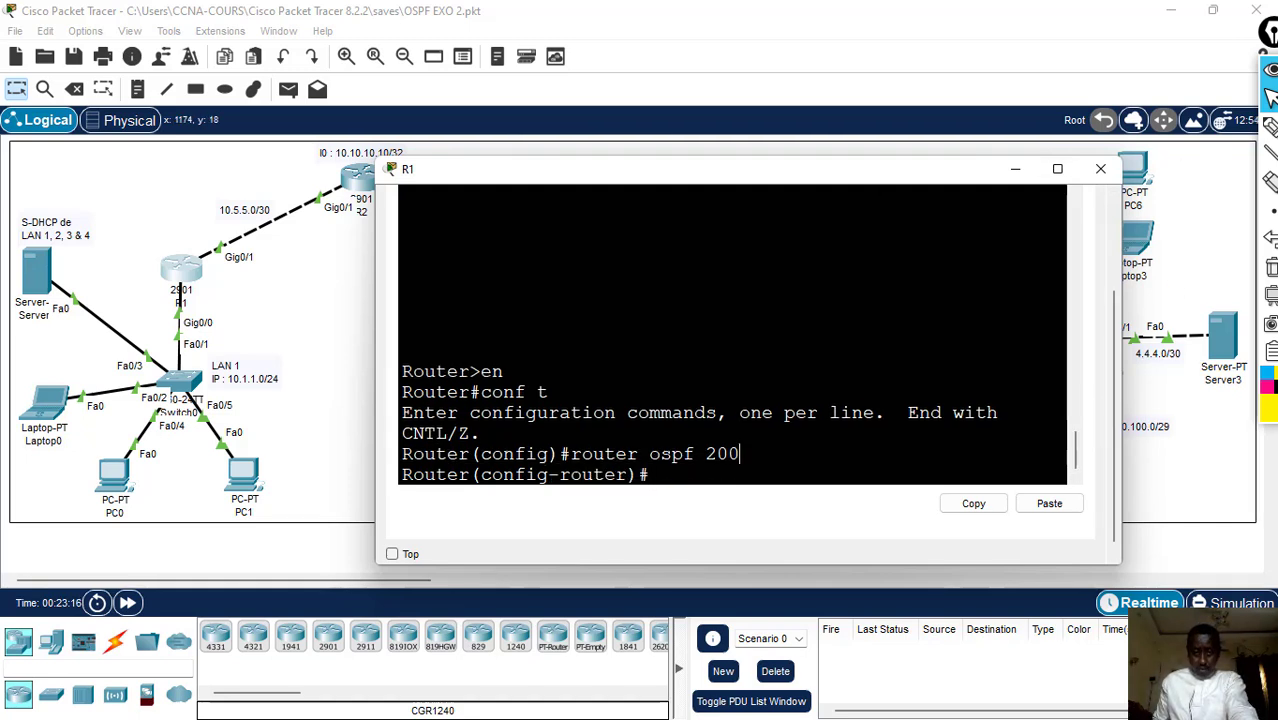
left_click_drag(740, 453, 716, 453)
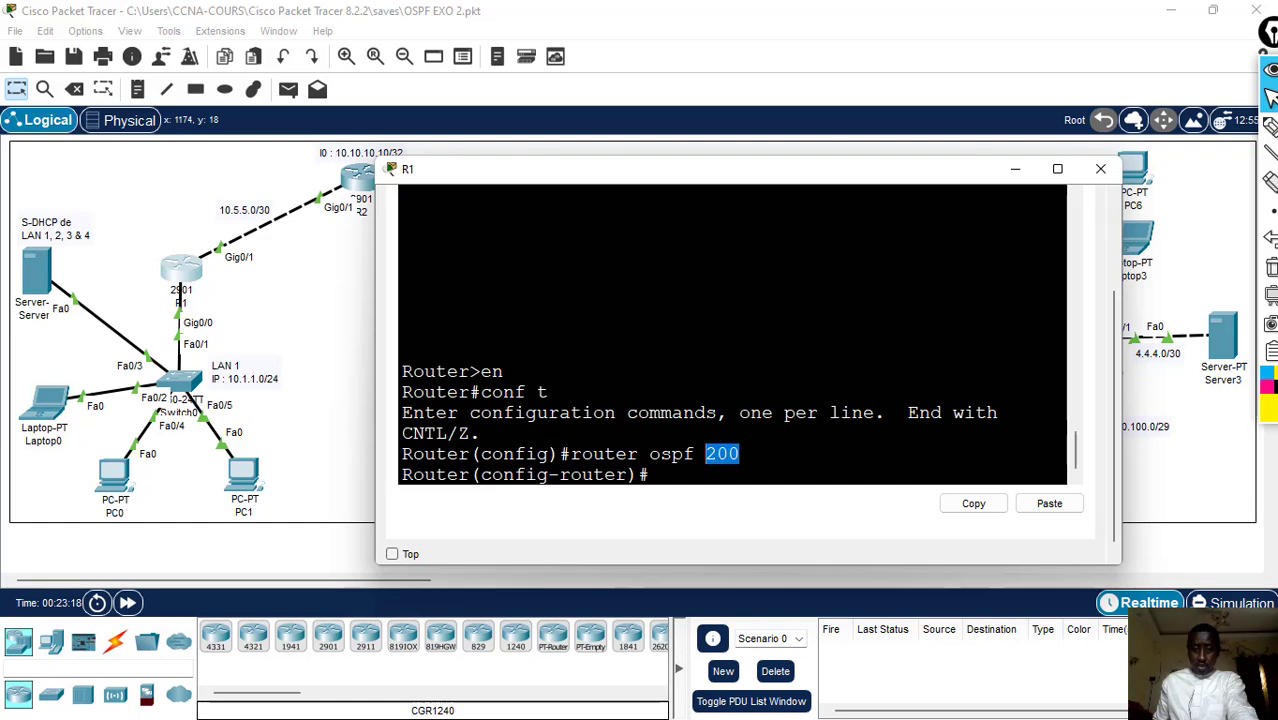
left_click(707, 453)
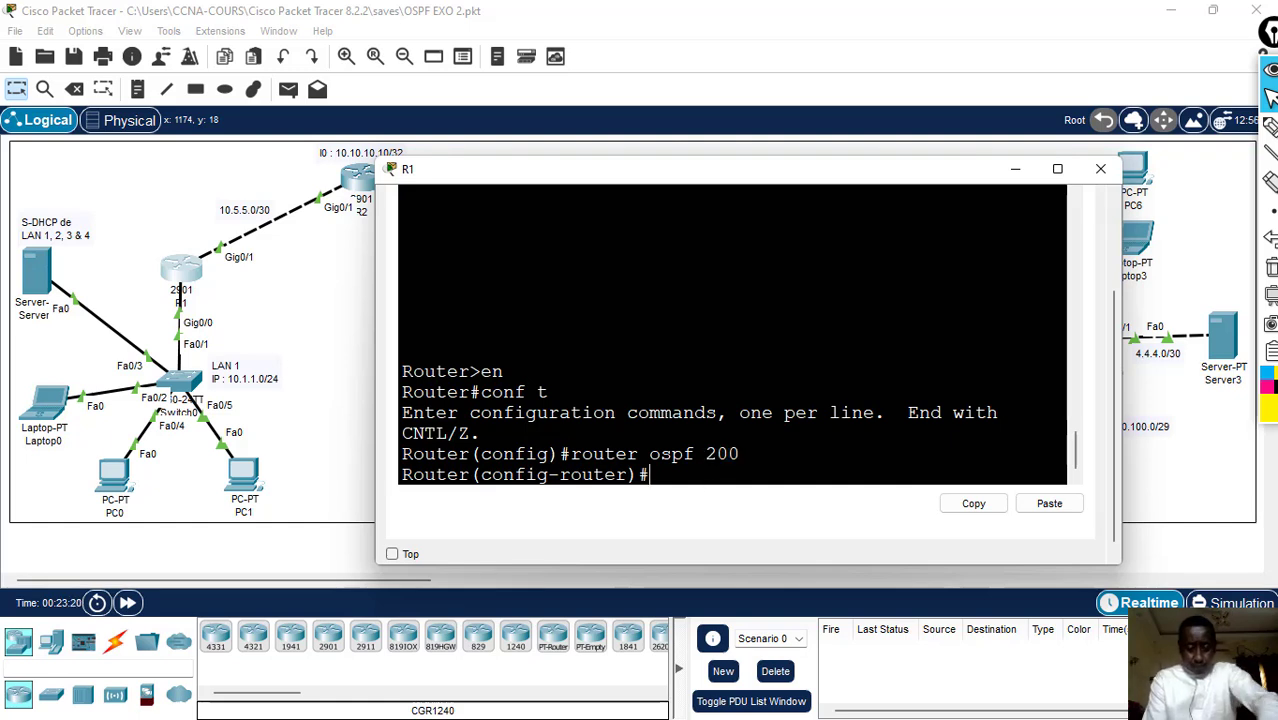
- Enter an OSPF network statement on R1 for LAN 1 with network 10.1.1.0 and wildcard mask 0.0.0.255
type("etw")
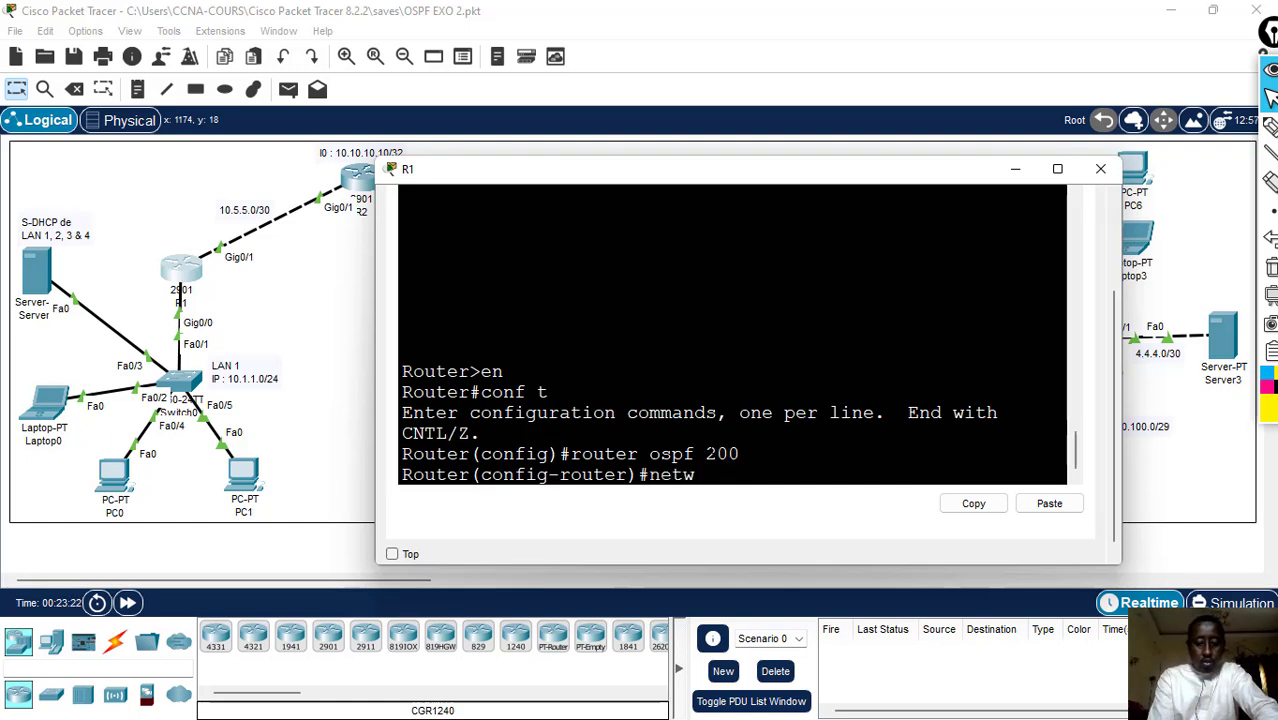
type("ork")
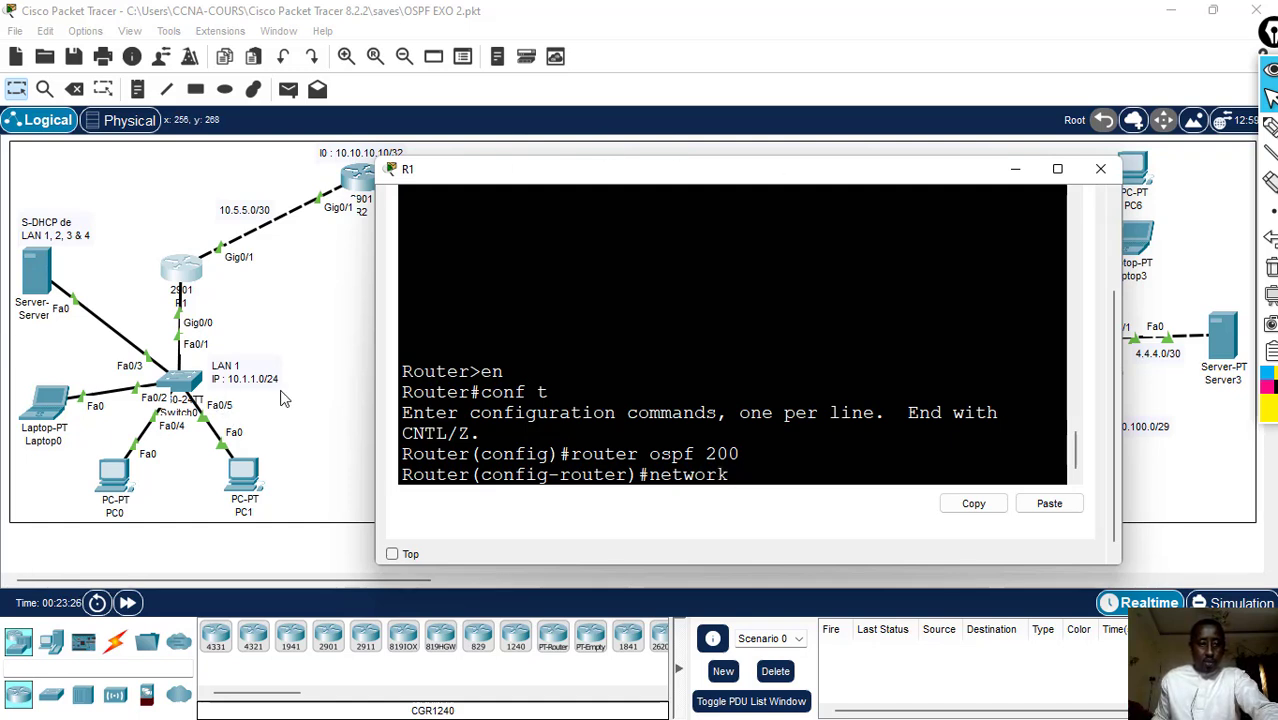
type(" 10.1")
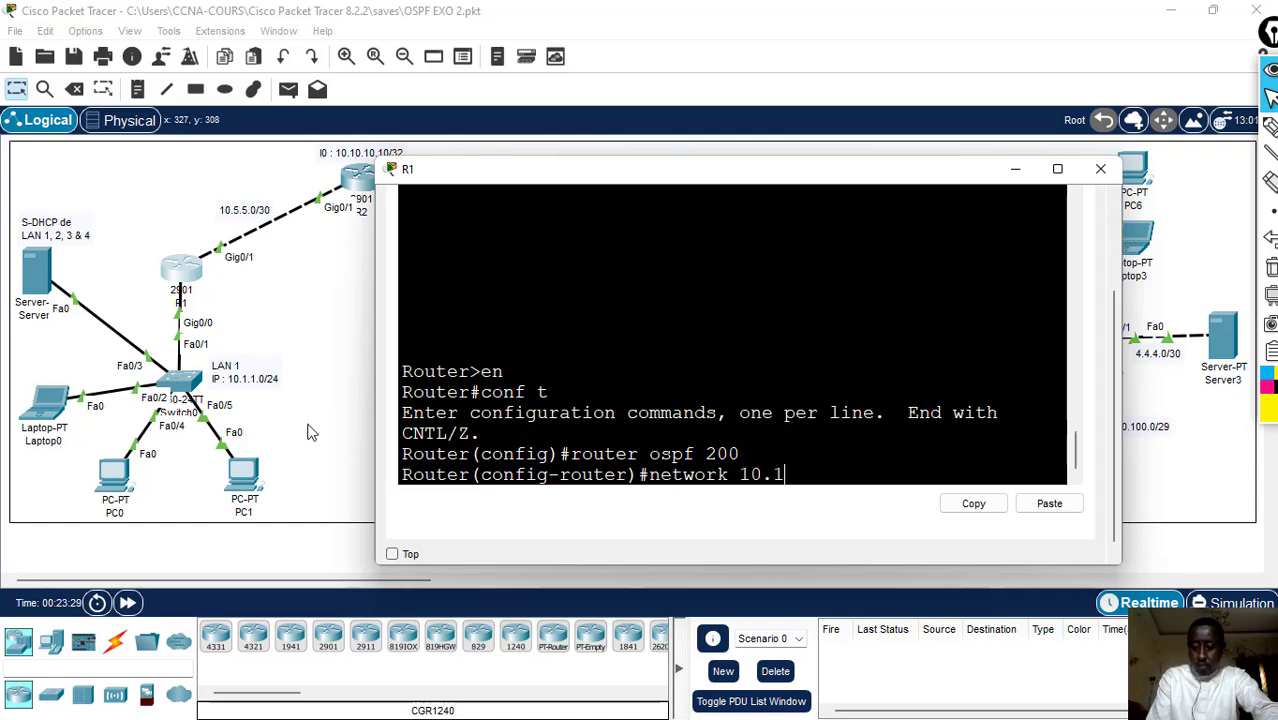
type(".1.0")
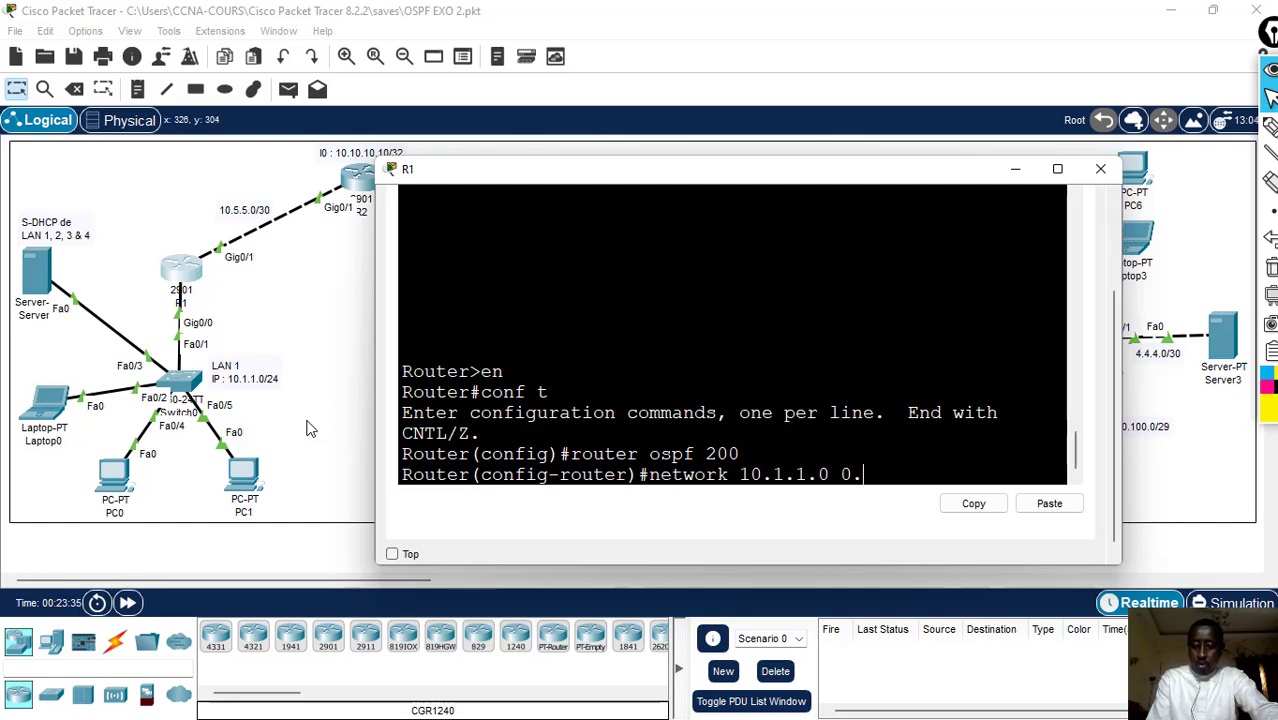
type("0.0.255")
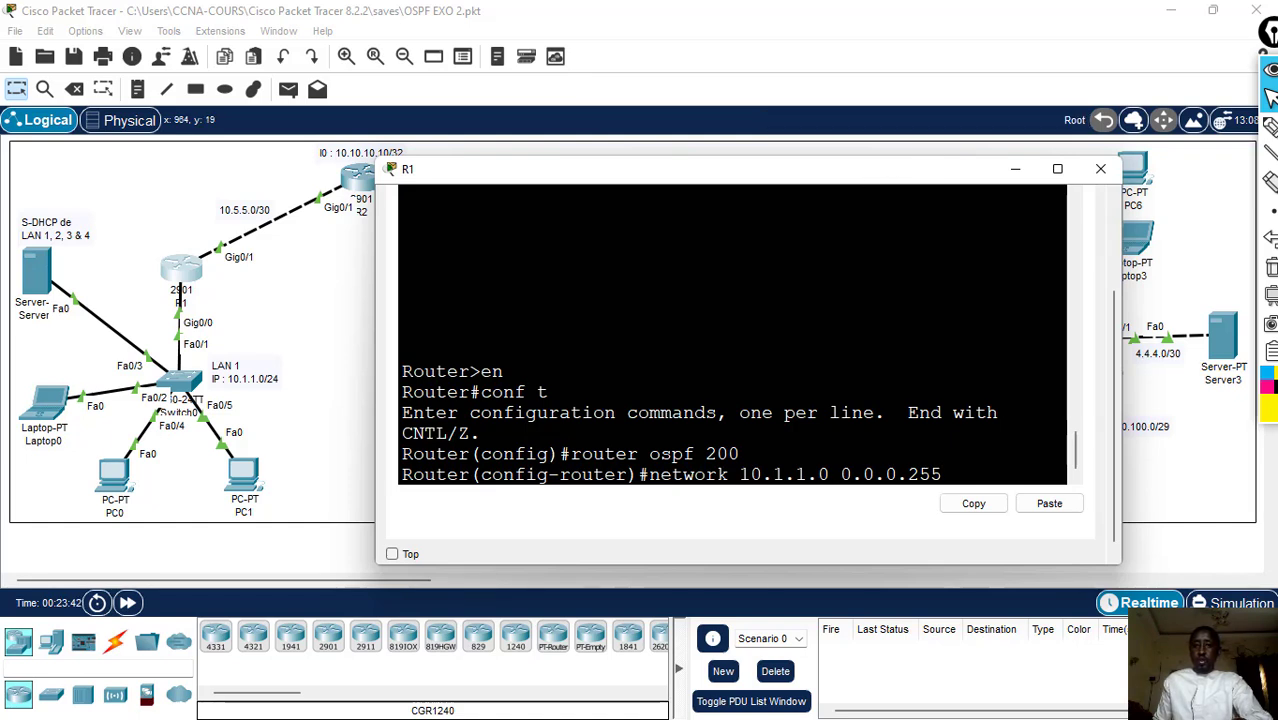
- Handwrite the wildcard mask subtraction of 255.255.255.0 from 255.255.255.255 over R1's command line, and clear the annotations
left_click(1270, 127)
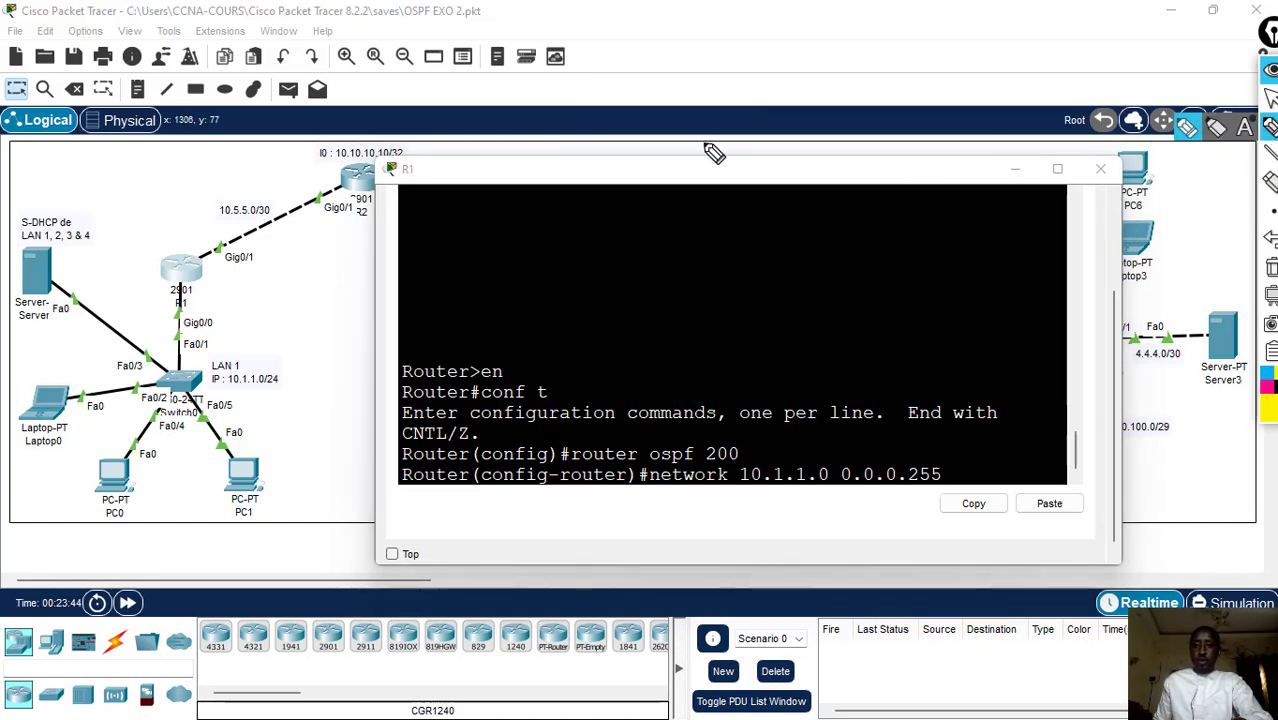
mouse_move(636, 210)
left_mouse_down()
mouse_move(670, 228)
mouse_move(693, 207)
mouse_move(731, 220)
mouse_move(733, 203)
mouse_move(776, 234)
mouse_move(813, 208)
mouse_move(826, 228)
mouse_move(879, 236)
mouse_move(918, 212)
mouse_move(907, 242)
mouse_move(928, 214)
mouse_move(932, 240)
mouse_move(993, 220)
mouse_move(988, 242)
mouse_move(1048, 203)
left_mouse_up()
left_click(737, 214)
left_click(838, 220)
left_click(945, 231)
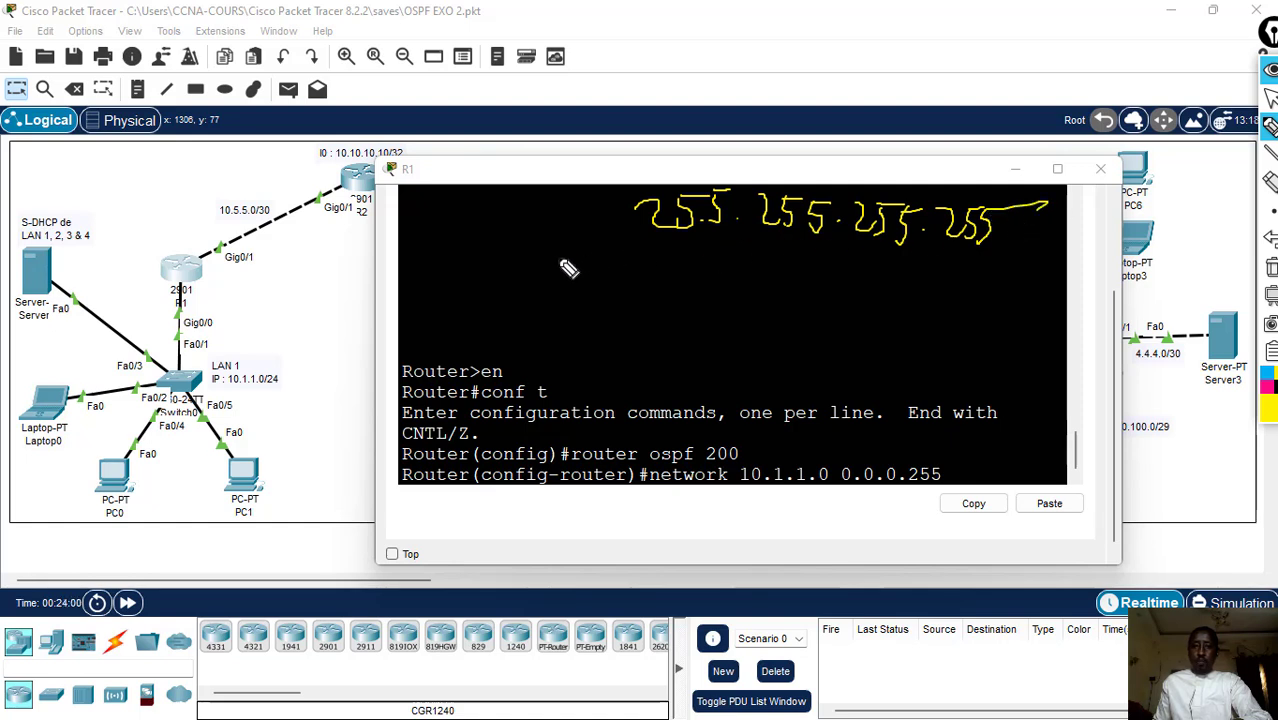
left_click_drag(558, 257, 600, 257)
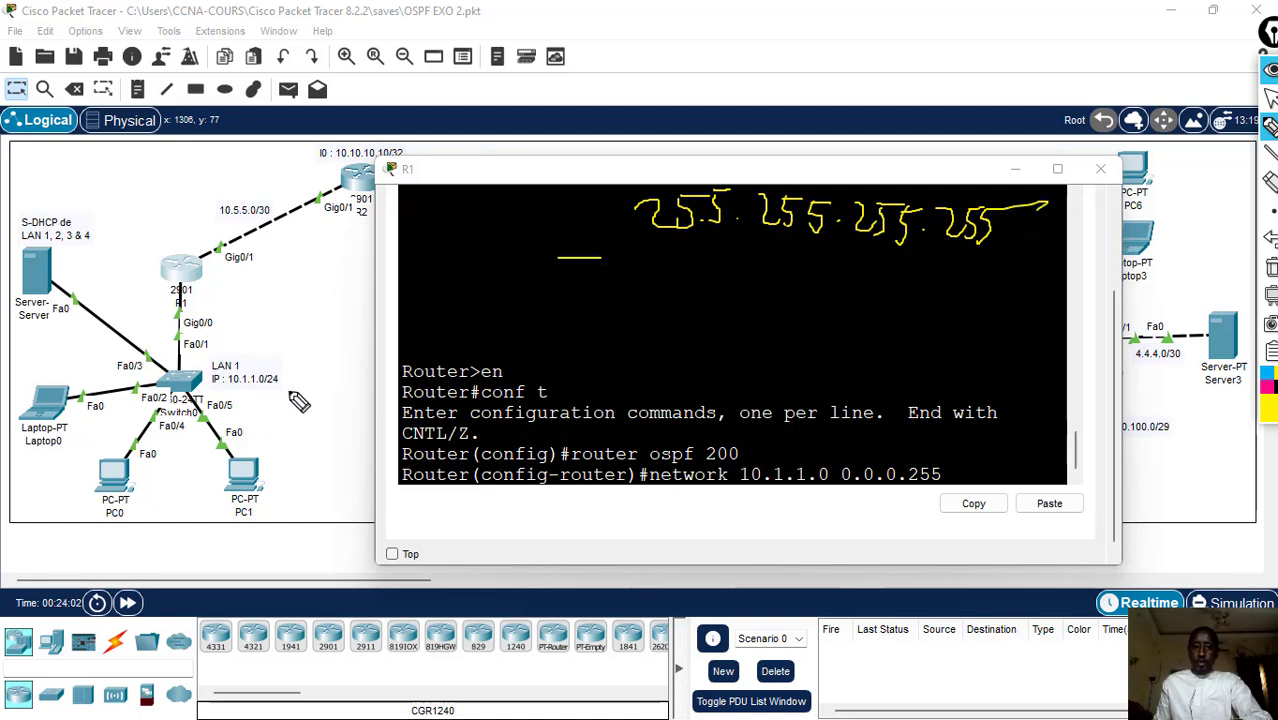
mouse_move(670, 262)
left_mouse_down()
mouse_move(700, 290)
mouse_move(713, 251)
mouse_move(743, 293)
mouse_move(783, 260)
mouse_move(779, 283)
mouse_move(812, 284)
mouse_move(815, 297)
mouse_move(840, 257)
mouse_move(830, 299)
mouse_move(848, 264)
mouse_move(903, 275)
mouse_move(908, 295)
mouse_move(933, 262)
mouse_move(918, 296)
mouse_move(948, 263)
mouse_move(975, 282)
mouse_move(1012, 276)
mouse_move(975, 268)
left_mouse_up()
left_click(735, 276)
left_click(852, 284)
left_click(950, 280)
left_click_drag(632, 314, 1128, 324)
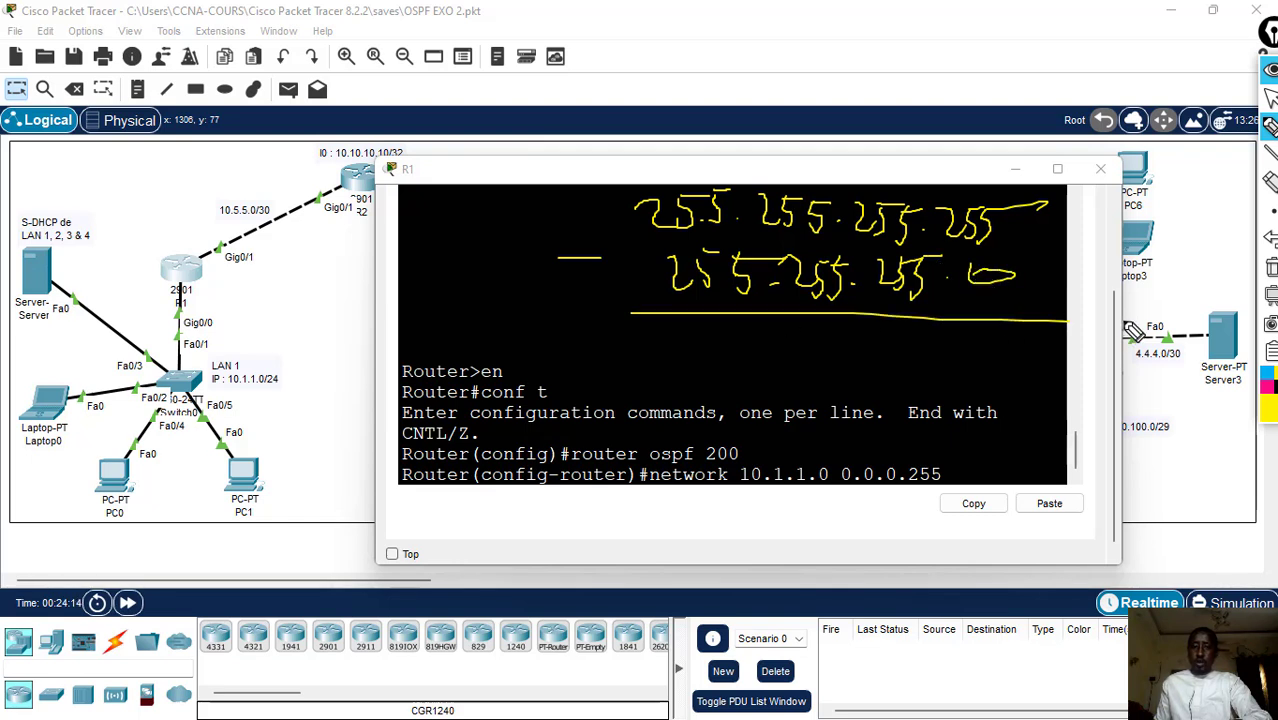
left_click_drag(706, 323, 700, 326)
mouse_move(838, 322)
left_mouse_down()
mouse_move(868, 342)
mouse_move(840, 322)
mouse_move(945, 330)
left_mouse_up()
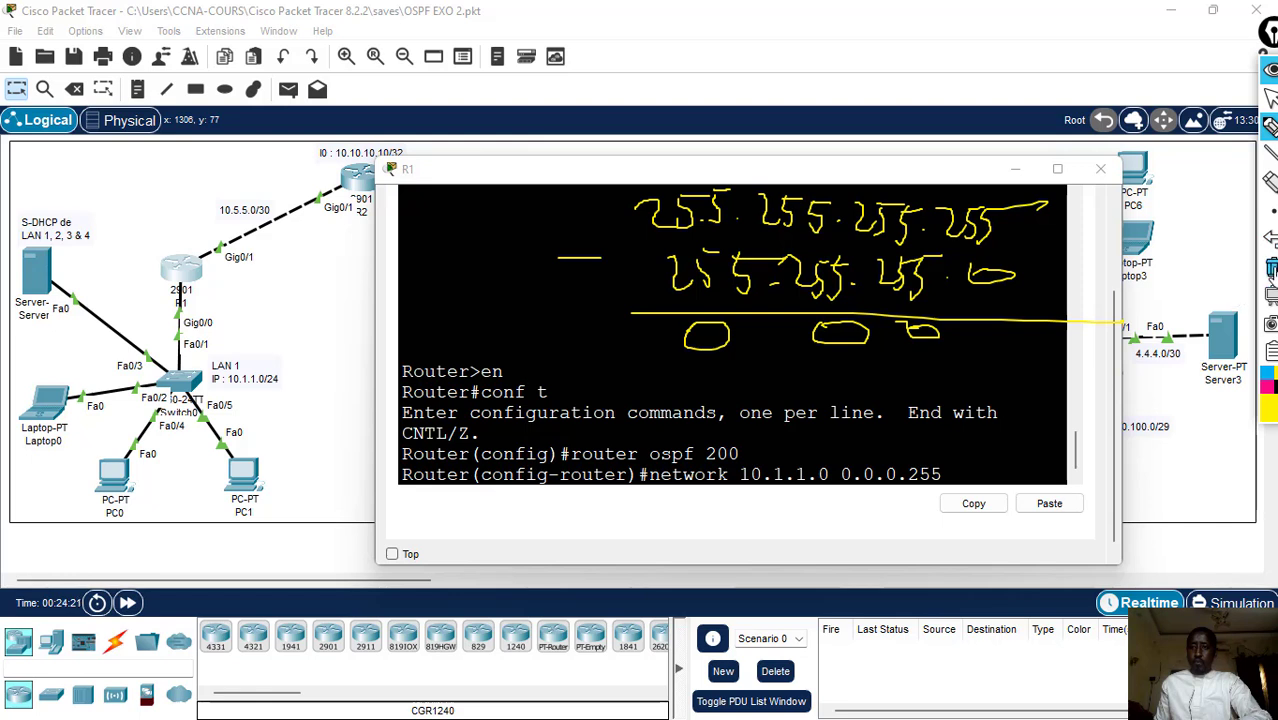
left_click(1271, 268)
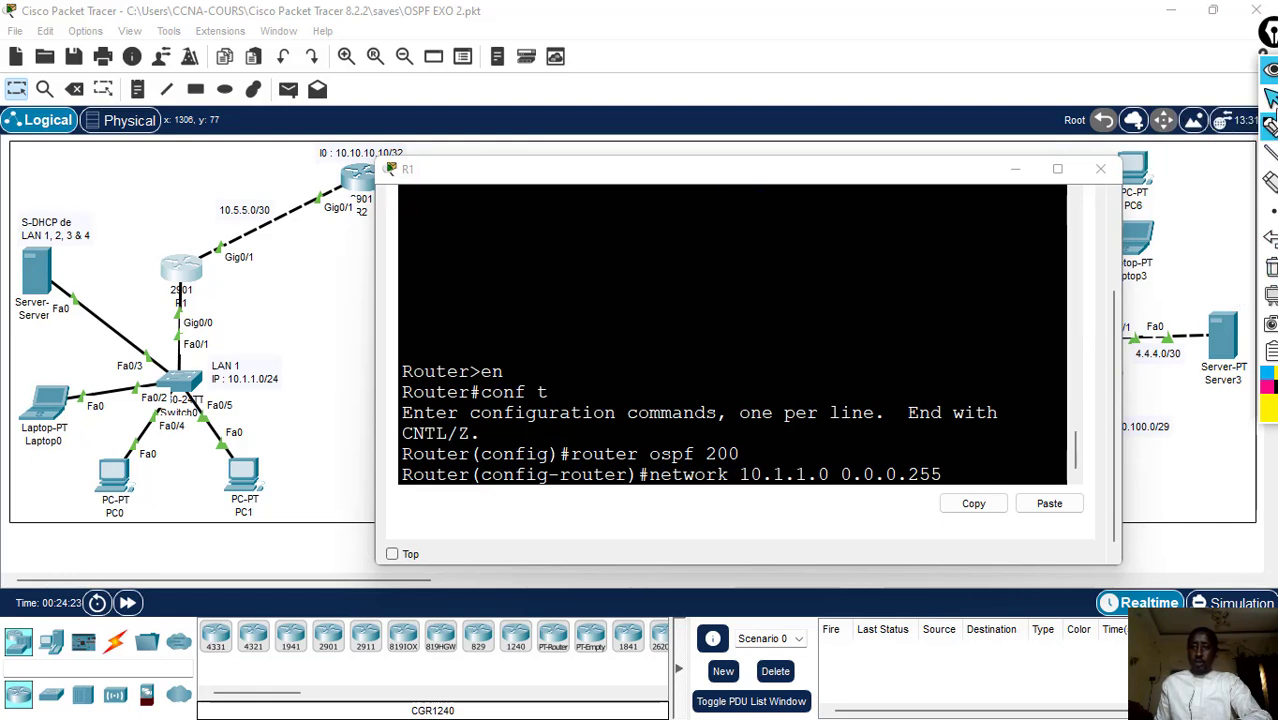
left_click(1270, 97)
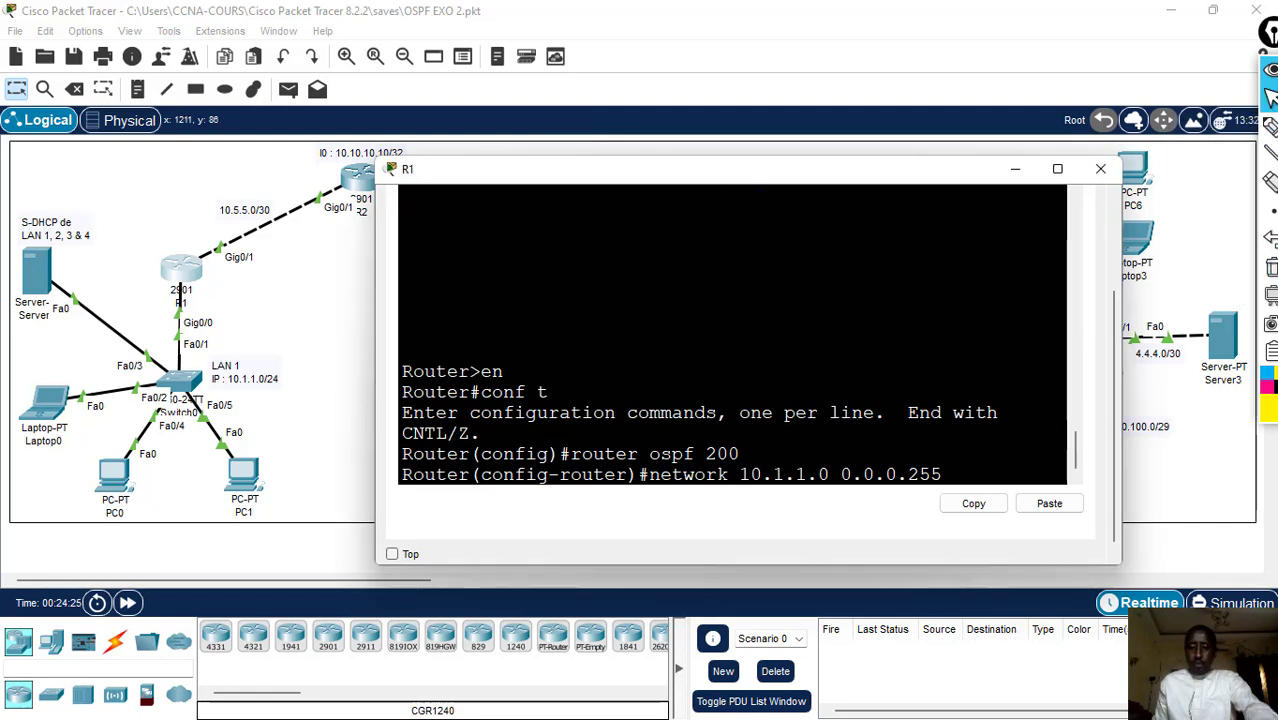
- Complete R1's OSPF network statement for LAN 1 (10.1.1.0 0.0.0.255) with area 0
type("are")
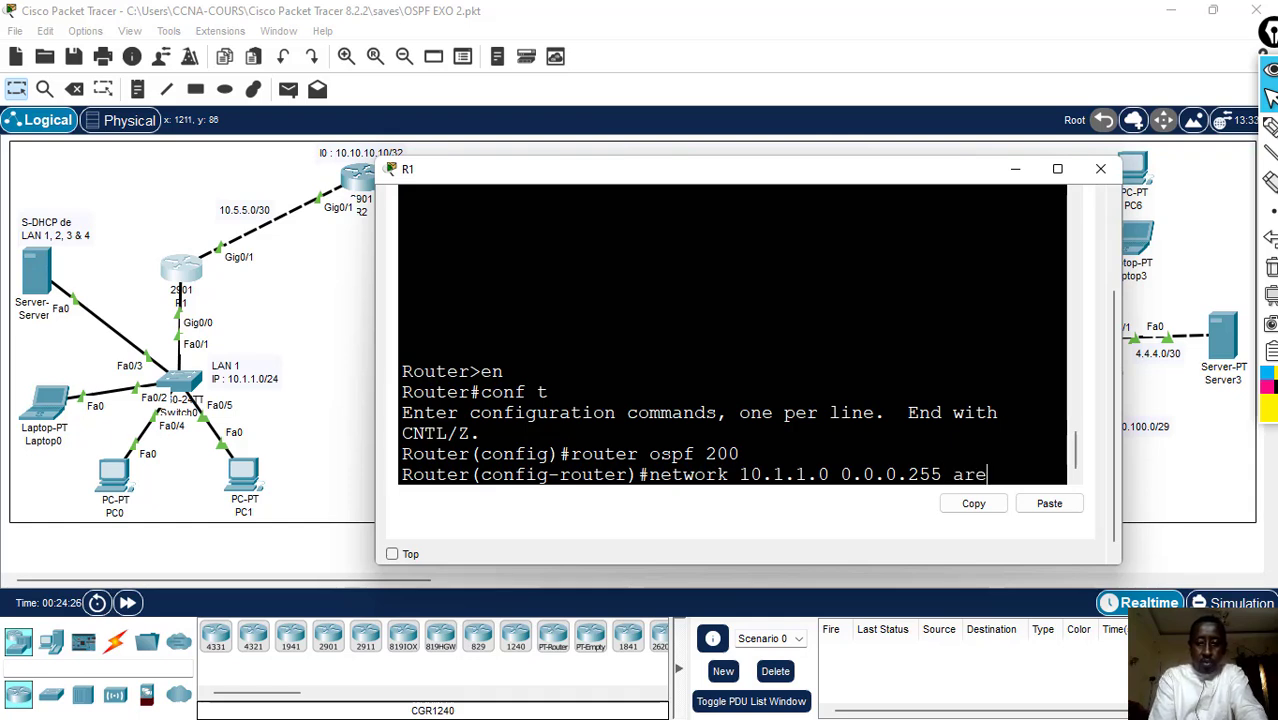
type("a ")
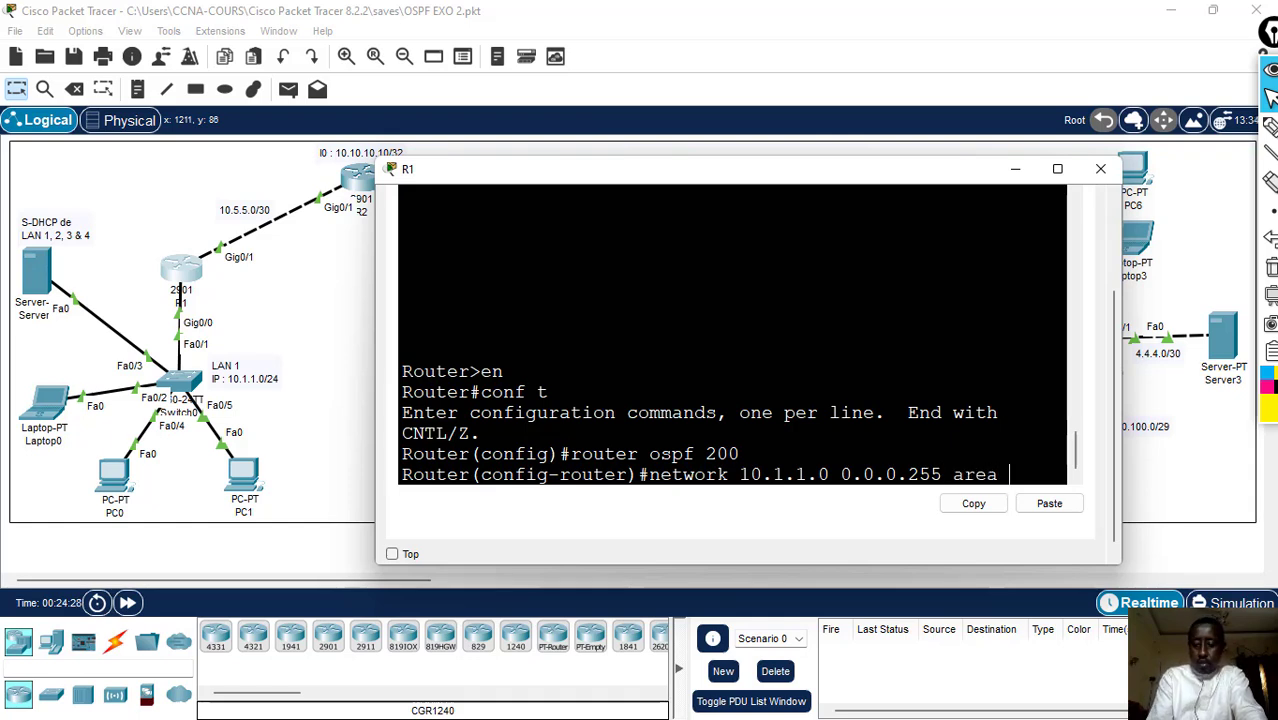
type("0")
key("Return")
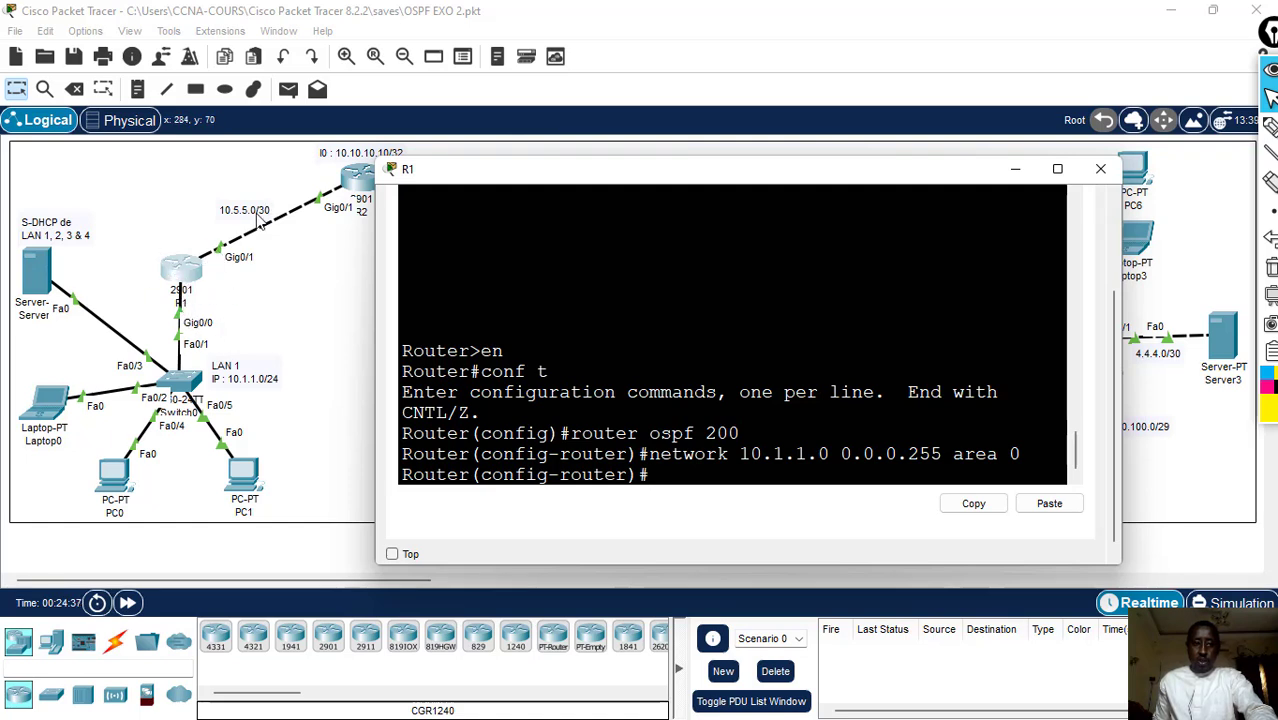
- Advertise the R1–R2 link in OSPF on R1 with network 10.5.5.0 0.0.0.3 area 0
type("network")
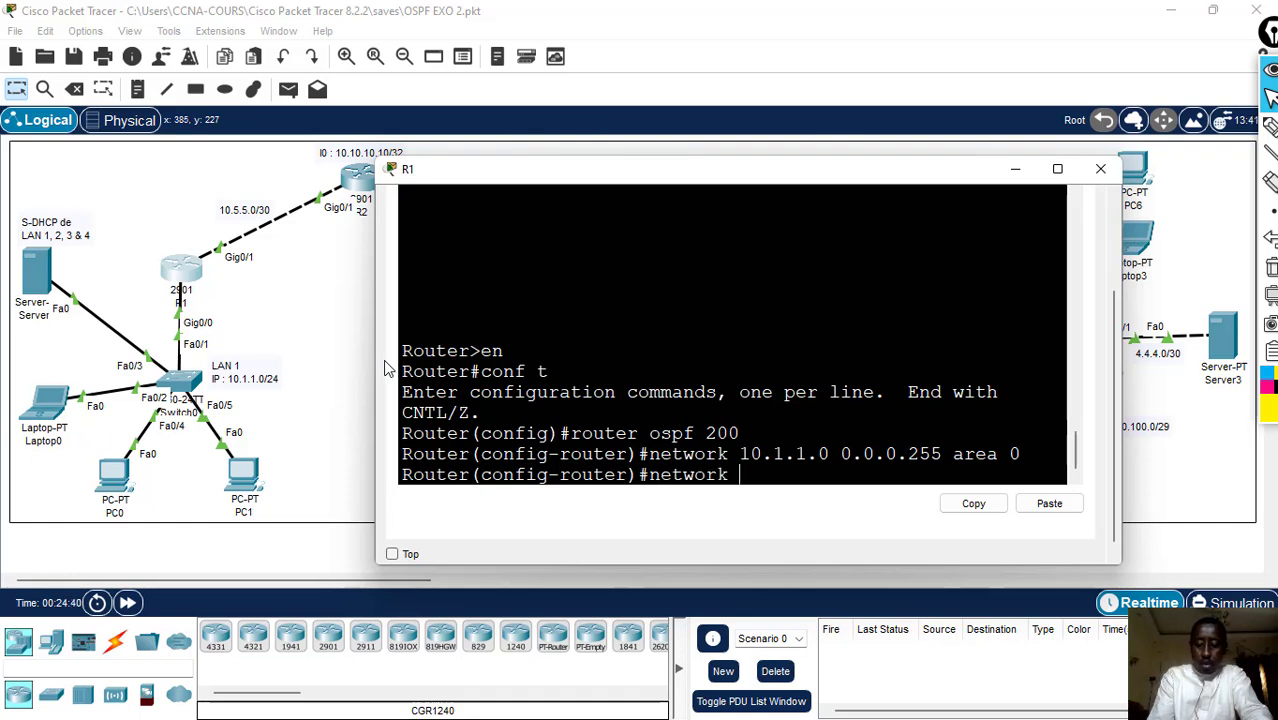
type(" 10.")
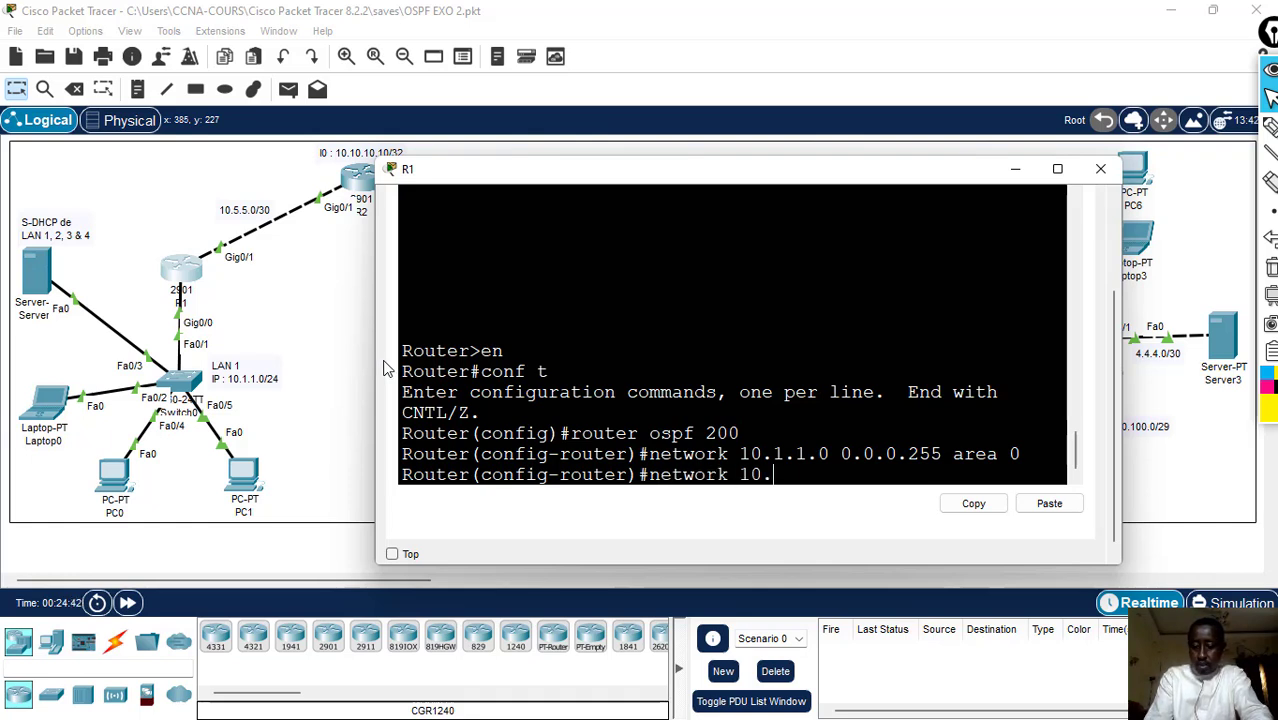
type("5.5.0")
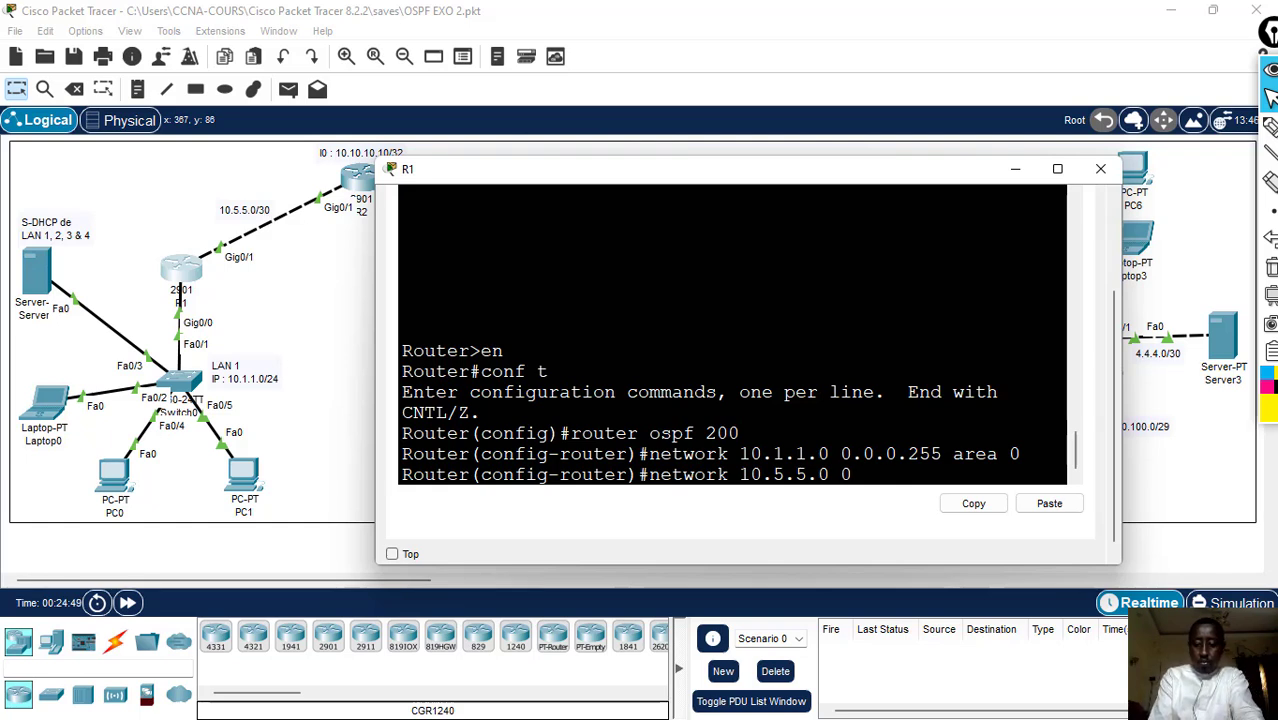
type("0.0")
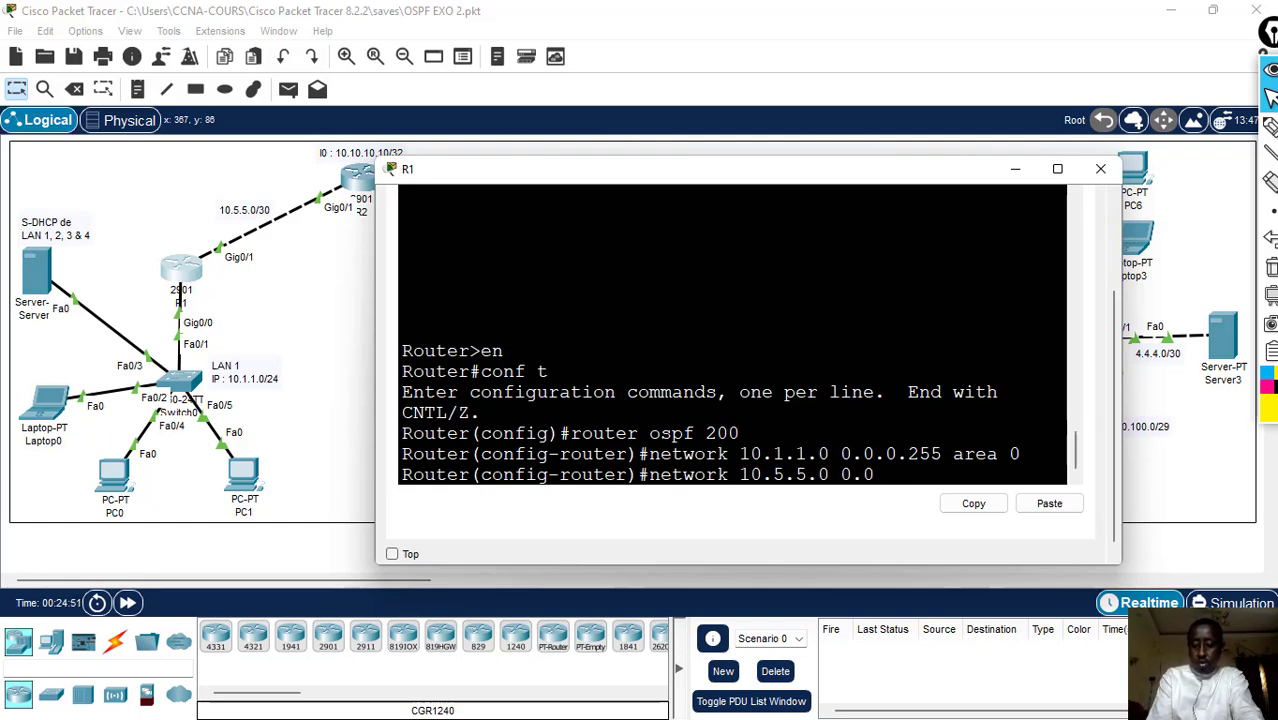
type(".0.3 are")
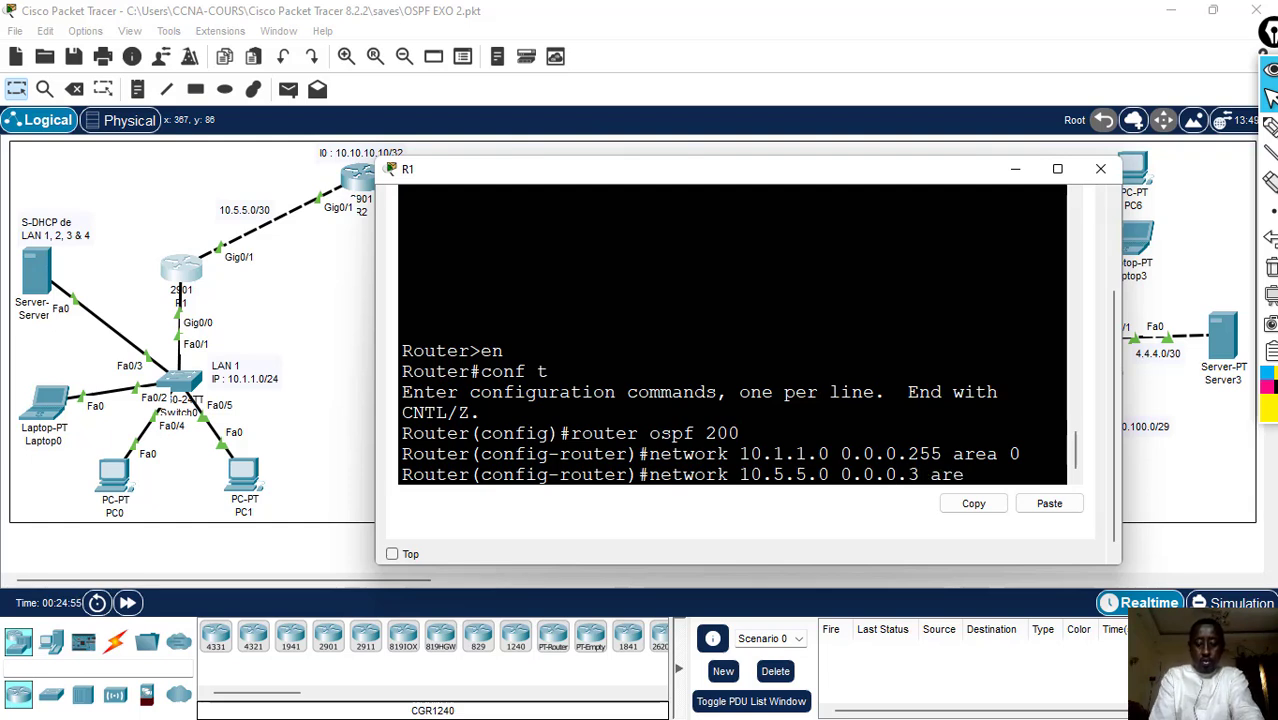
type("a 0")
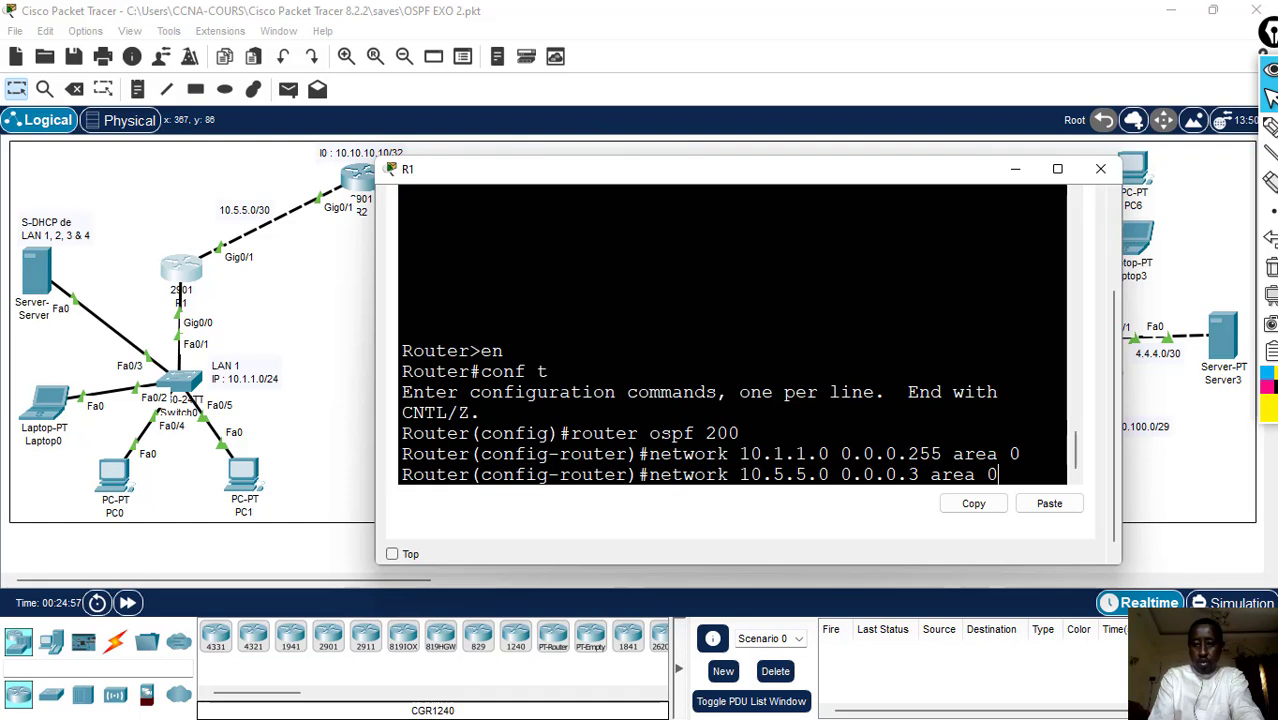
key("Return")
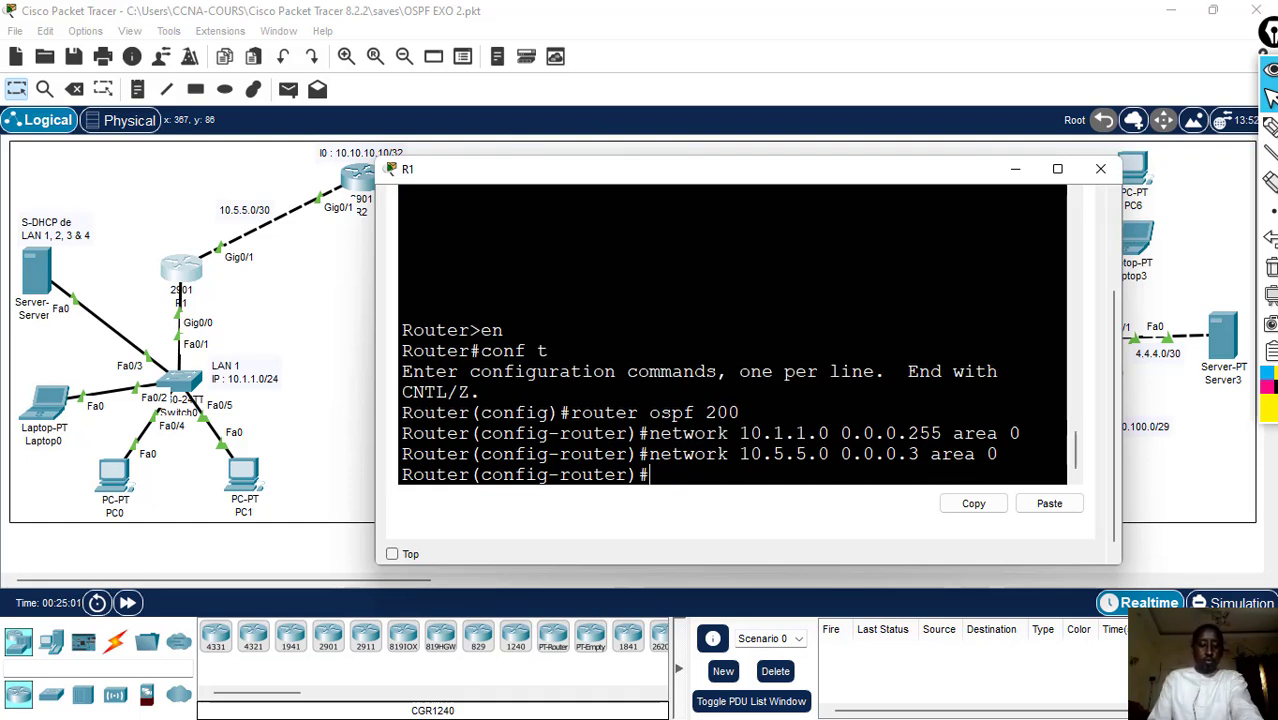
- Leave configuration mode on R1 with end, save the configuration with wr, and close R1's window
type("end")
key("Return")
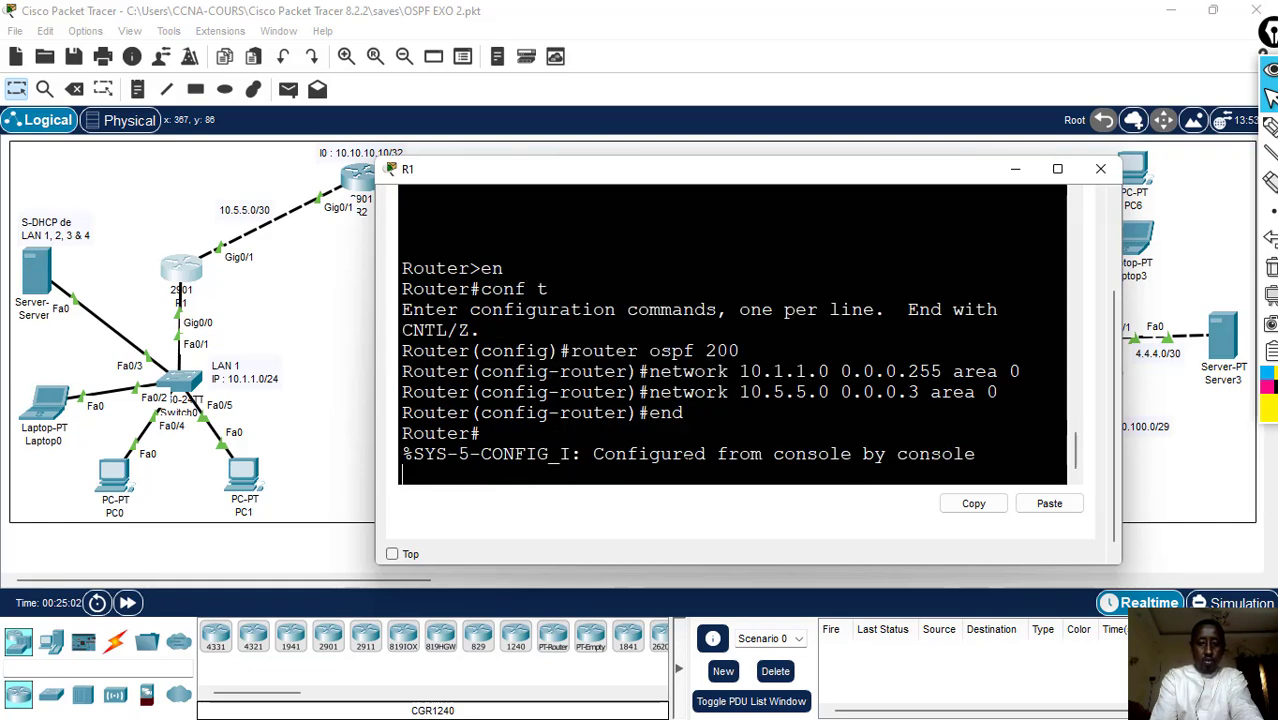
type("wr")
key("Return")
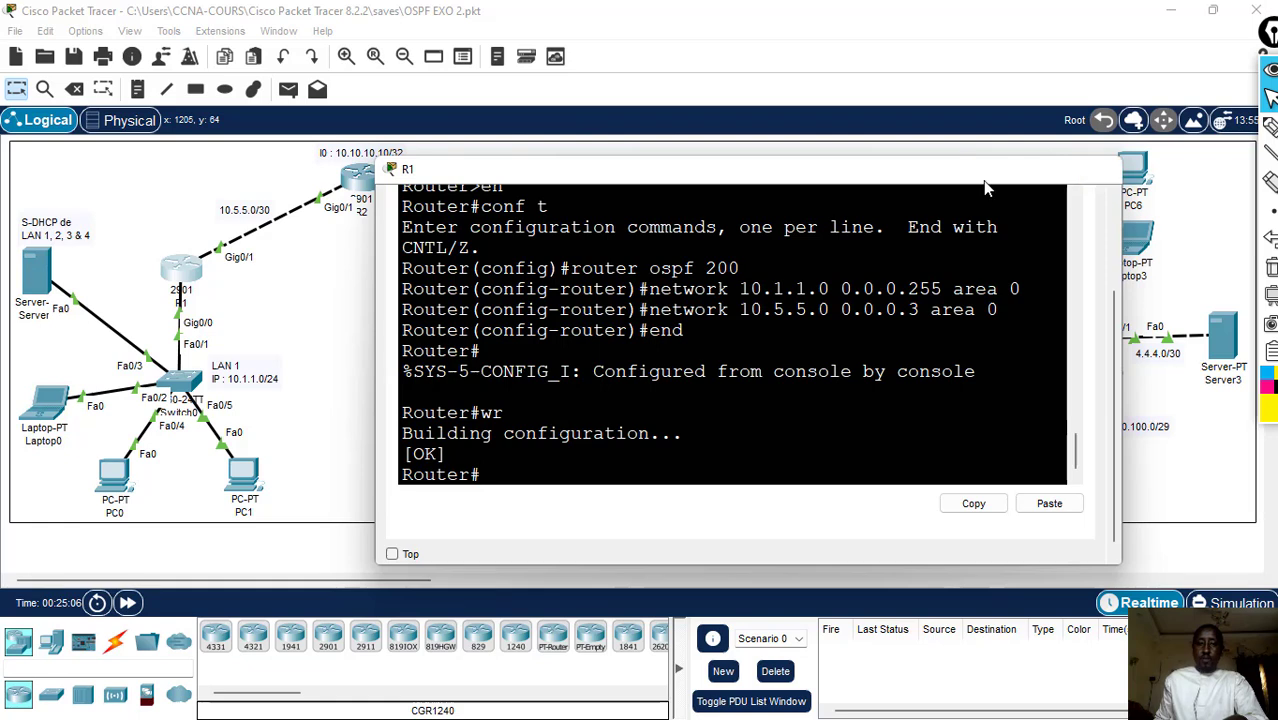
left_click(1100, 168)
- Open R2's command line and enter global configuration mode with en and conf t
left_click(363, 188)
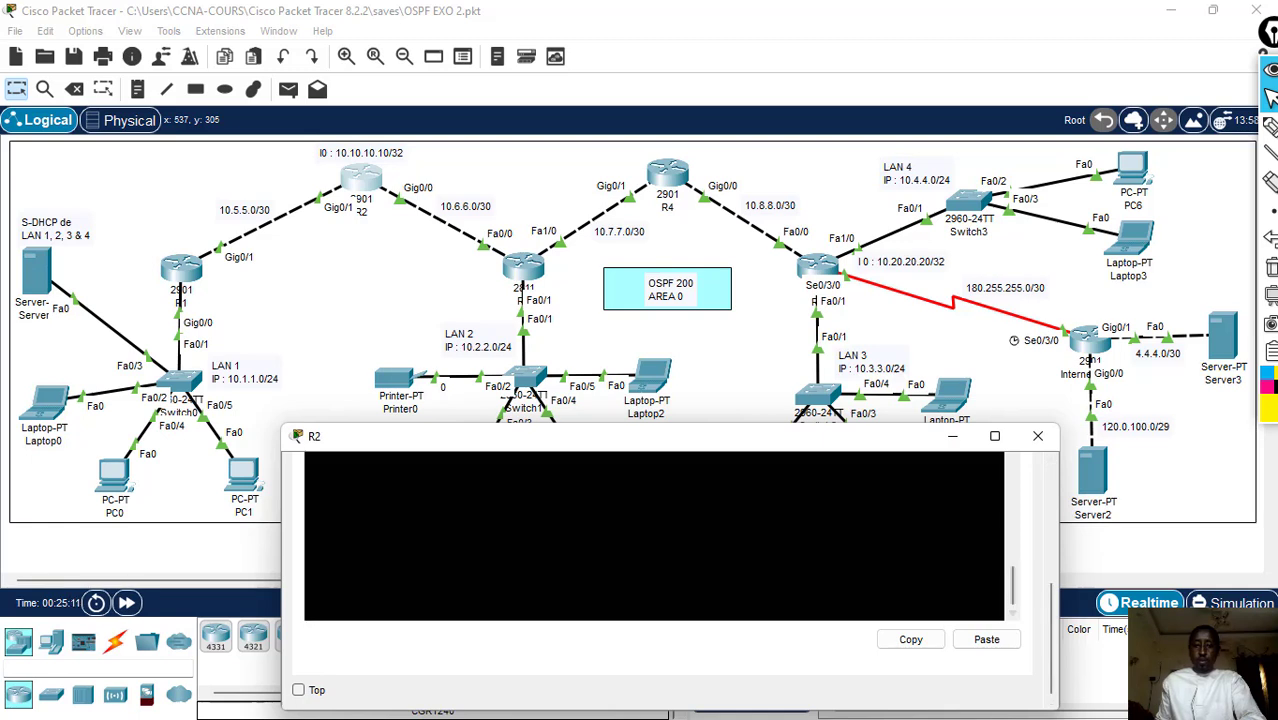
key("Return")
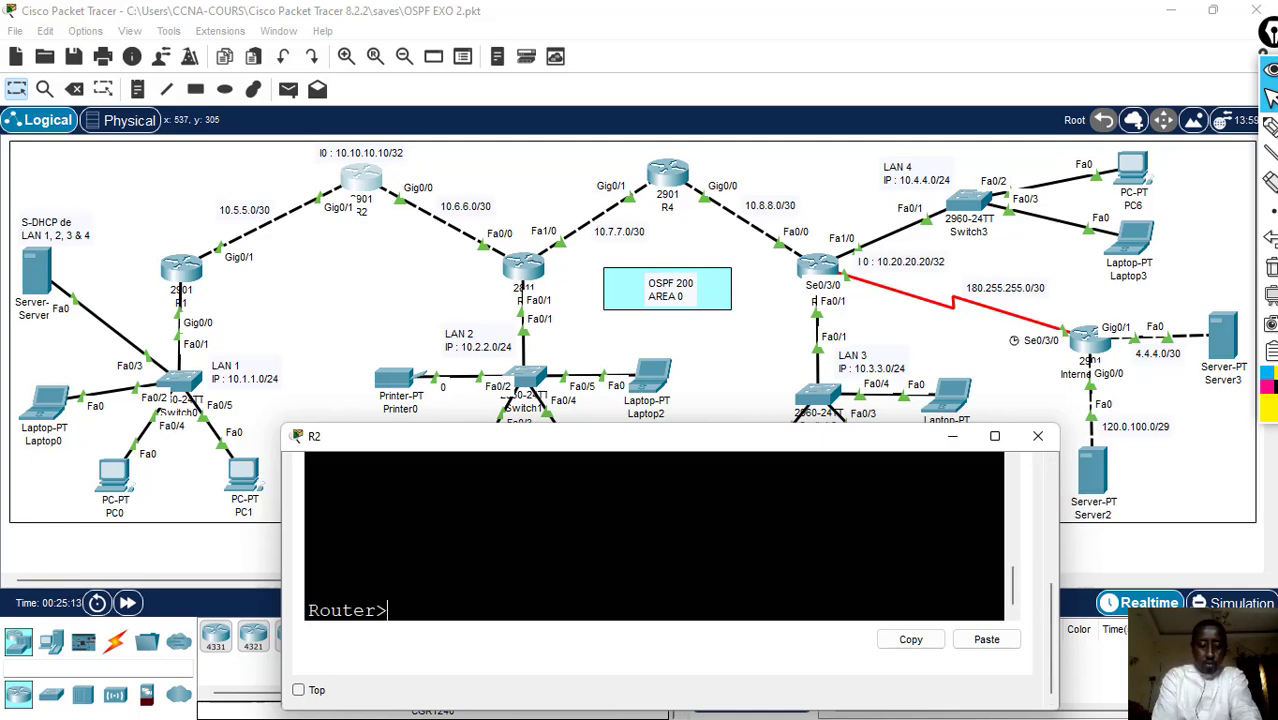
type("en")
key("Return")
type("conf t")
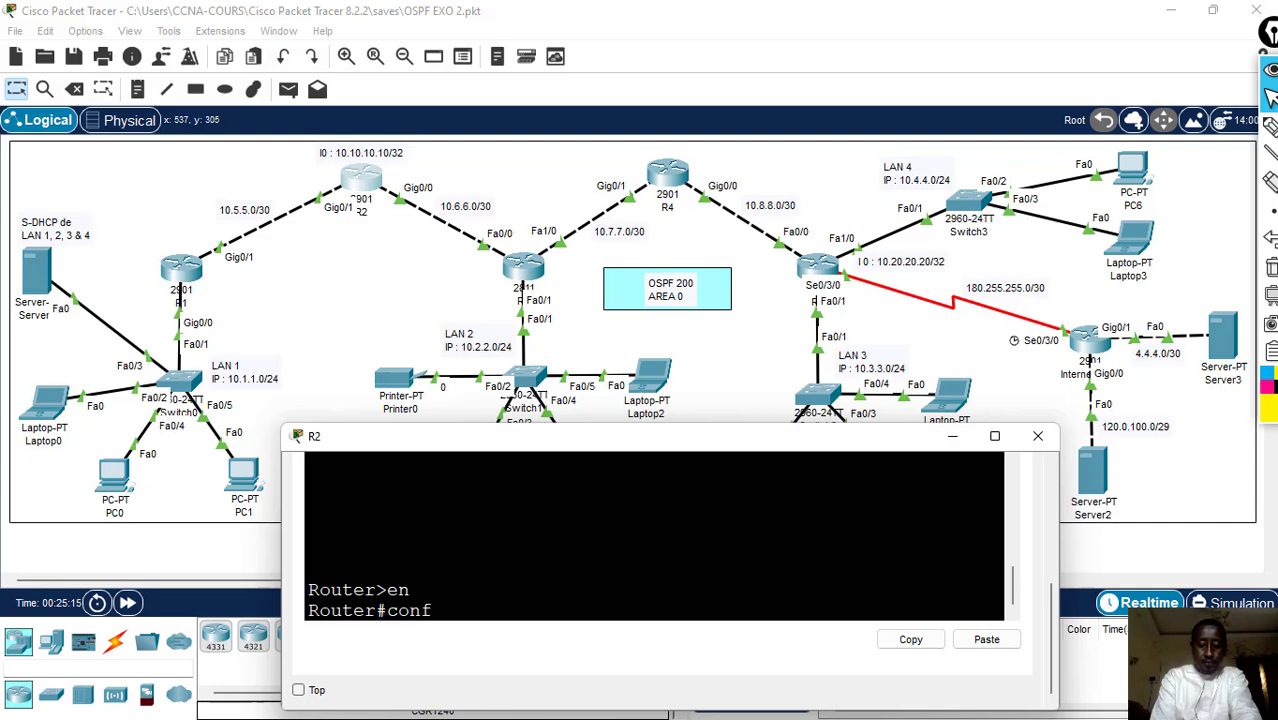
key("Return")
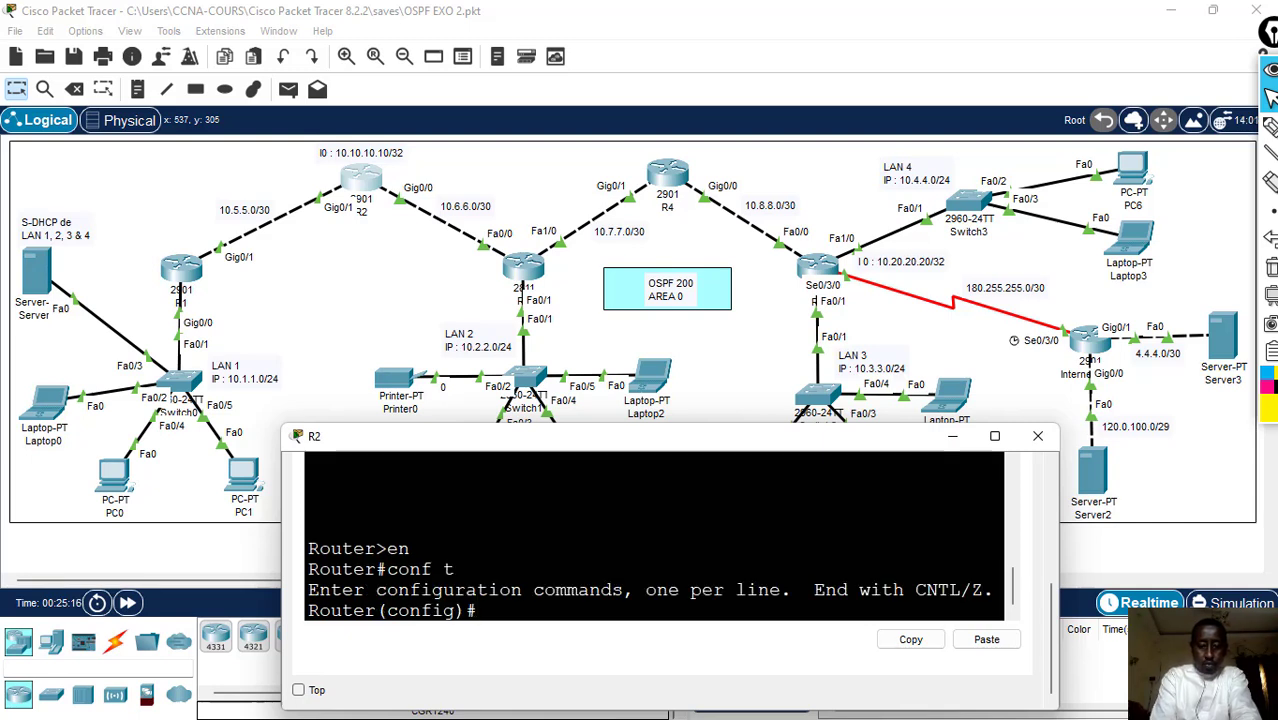
- Start OSPF process 200 on R2 with router ospf 200
type("router")
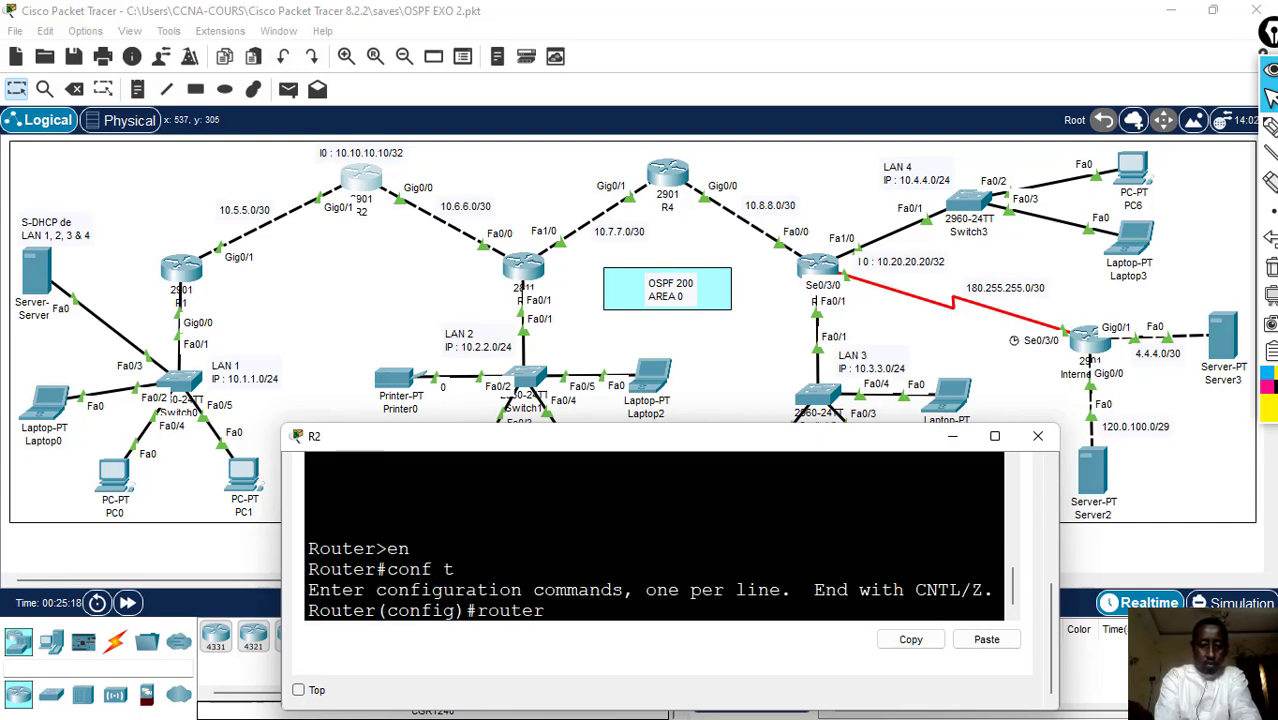
type(" os")
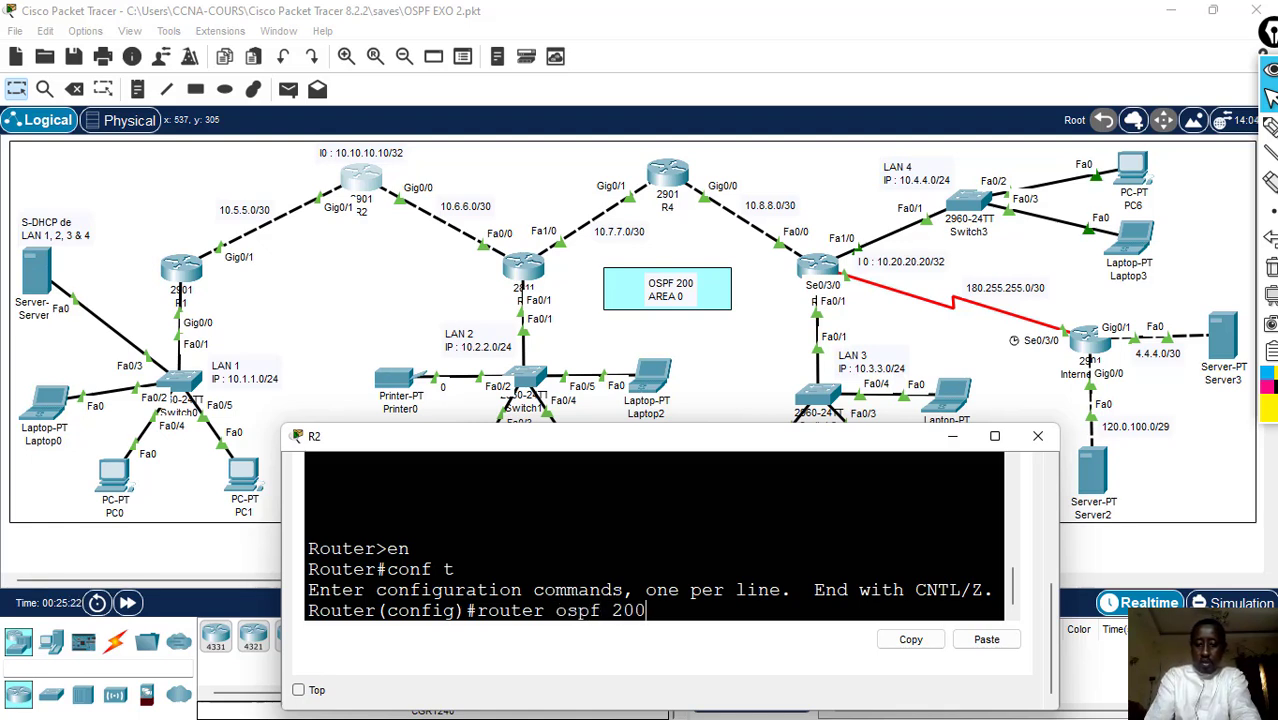
type("pf 200")
key("Return")
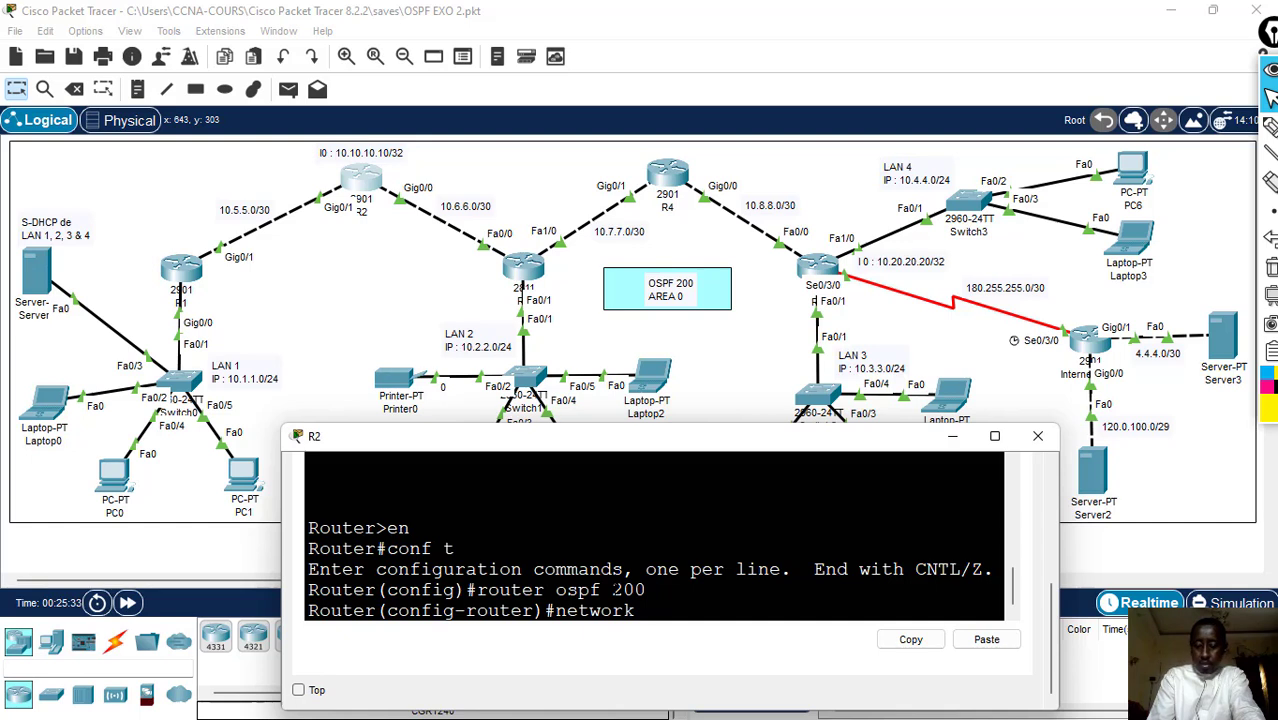
- Advertise the R1–R2 link in OSPF on R2 with network 10.5.5.0 0.0.0.3 a 0
type("10.5.")
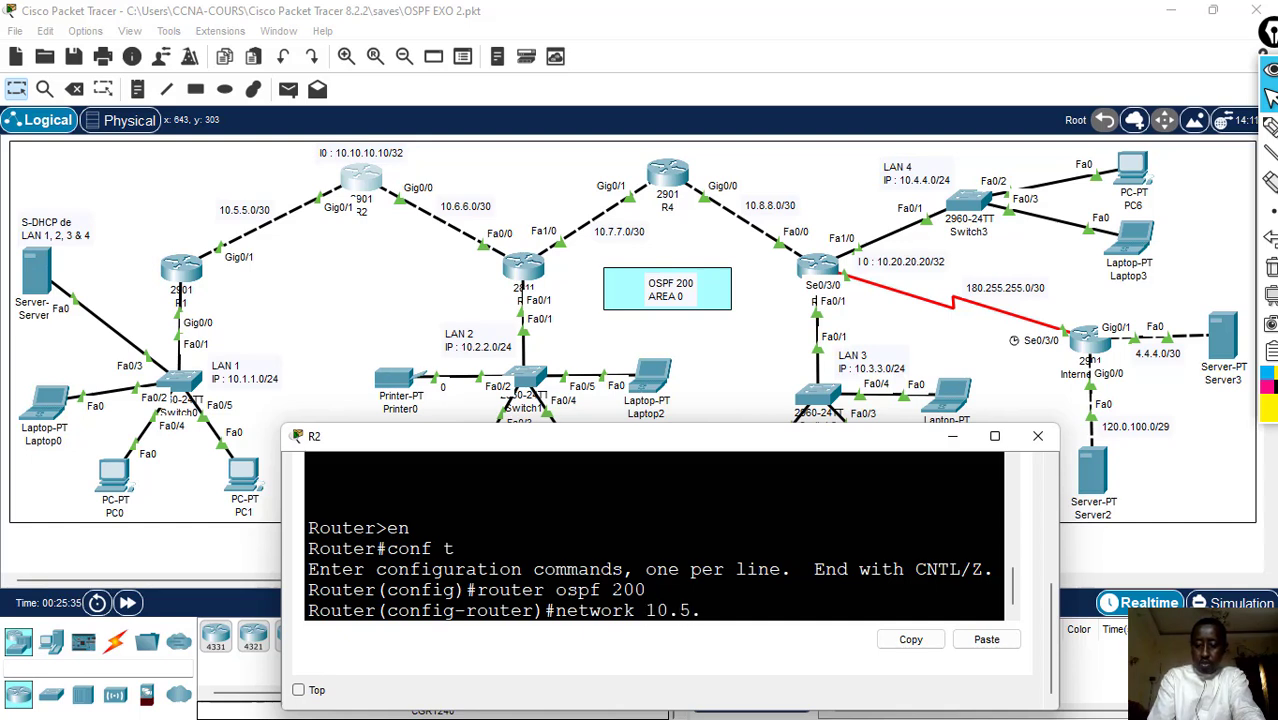
type("5.0 ")
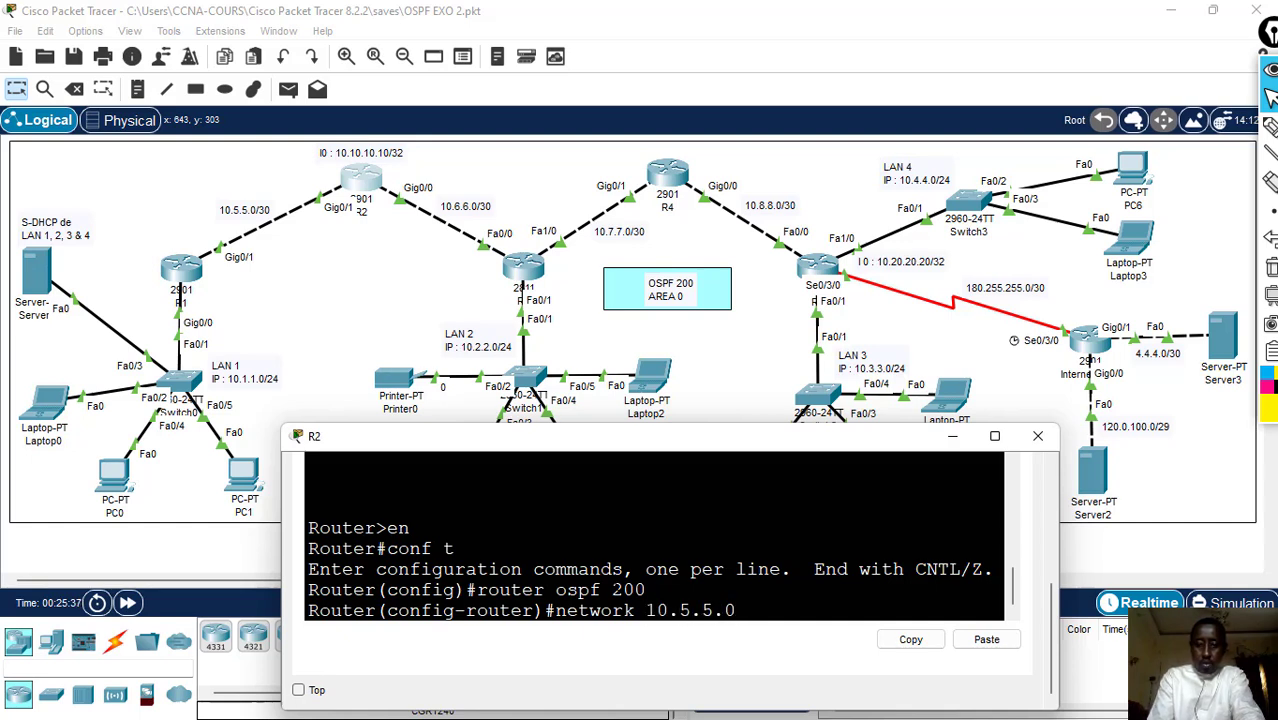
type("0.0")
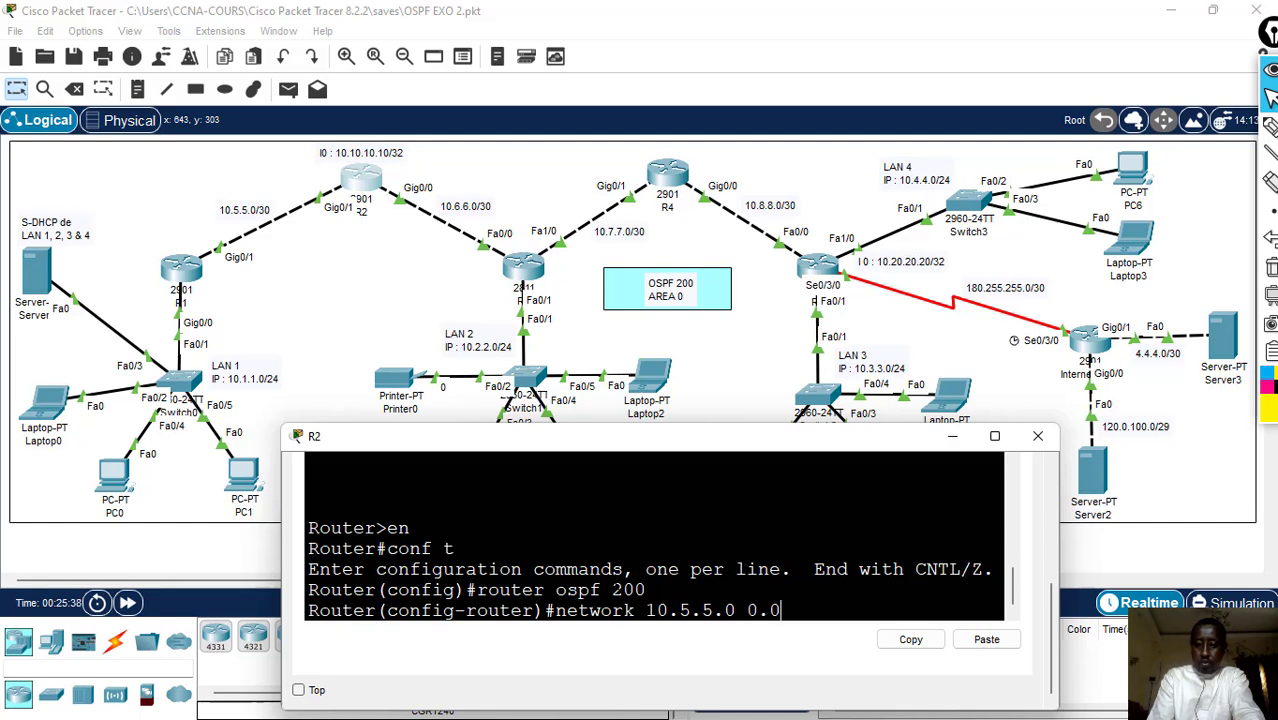
type(".0.3")
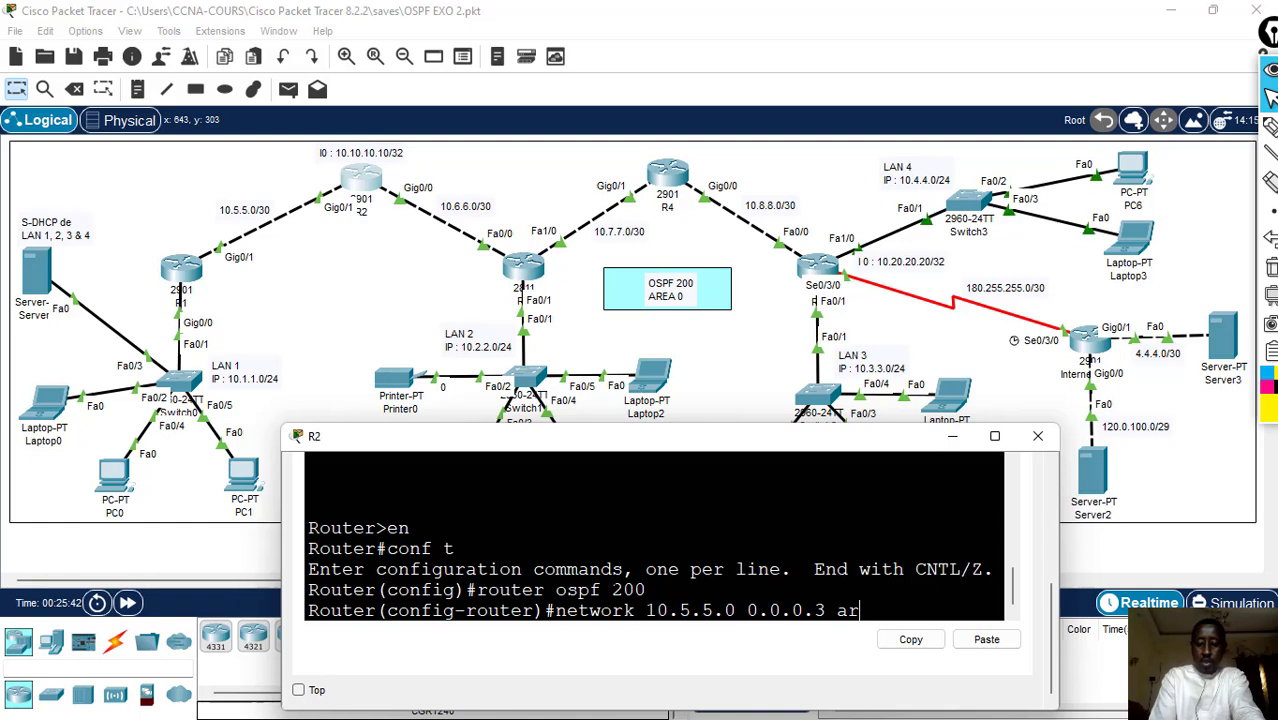
type(" a 0")
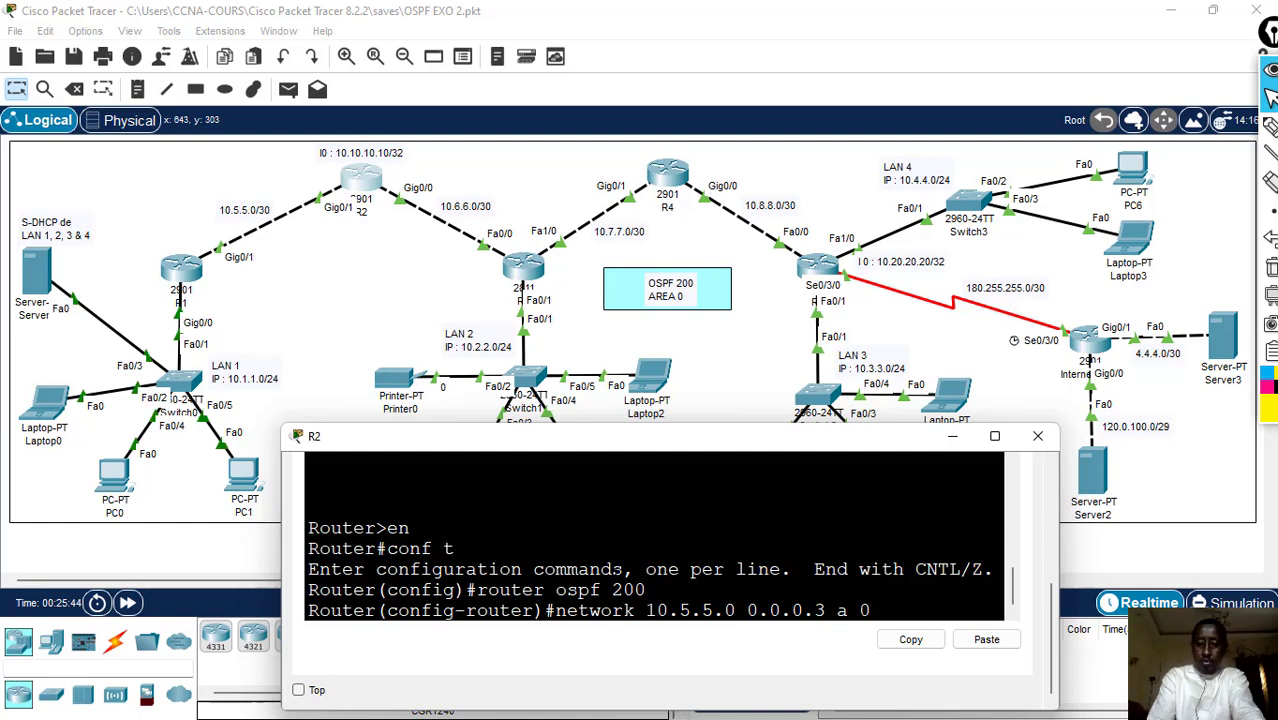
key("Return")
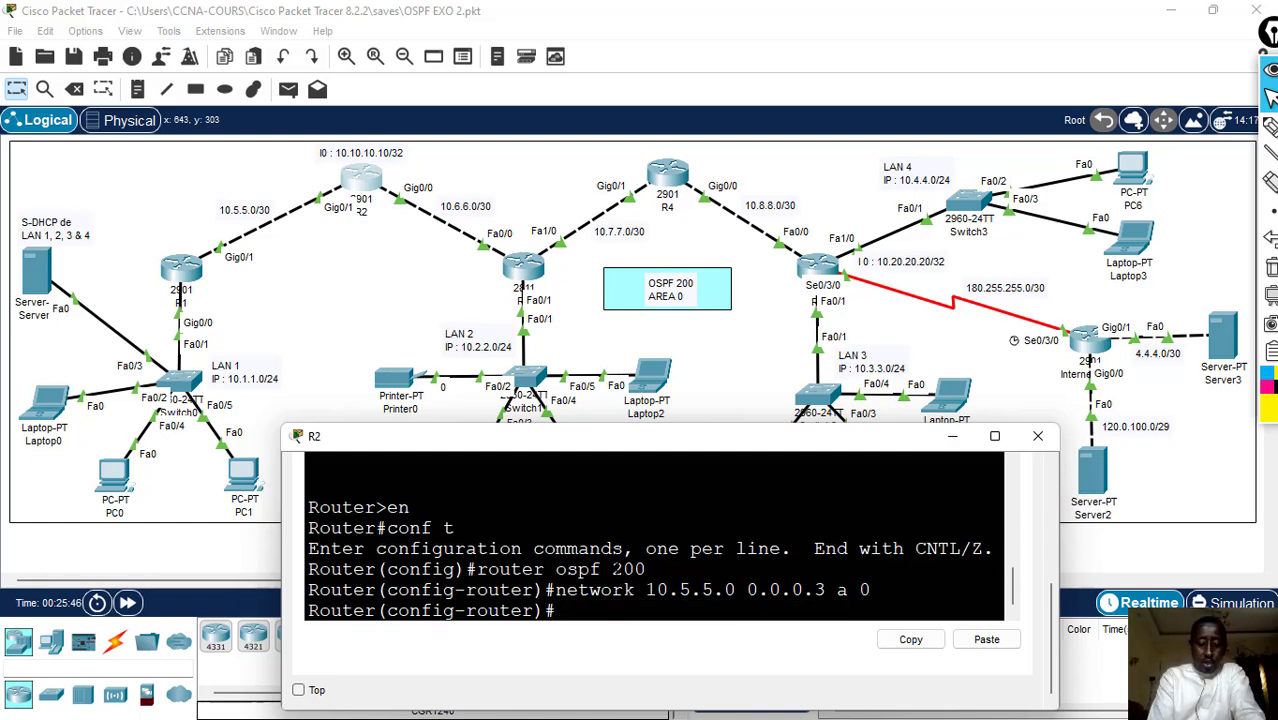
- Advertise the R2–R3 link in OSPF on R2 with network 10.6.6.0 0.0.0.3 area 0
type("netwo")
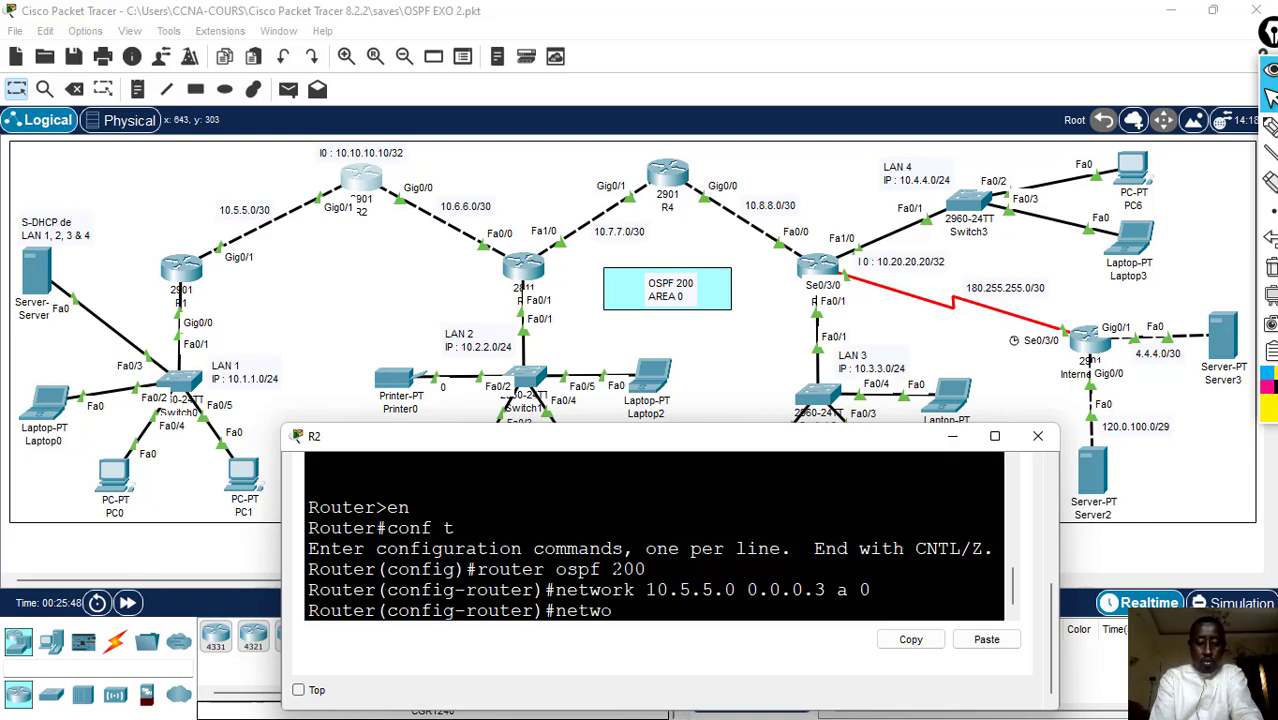
type("rk")
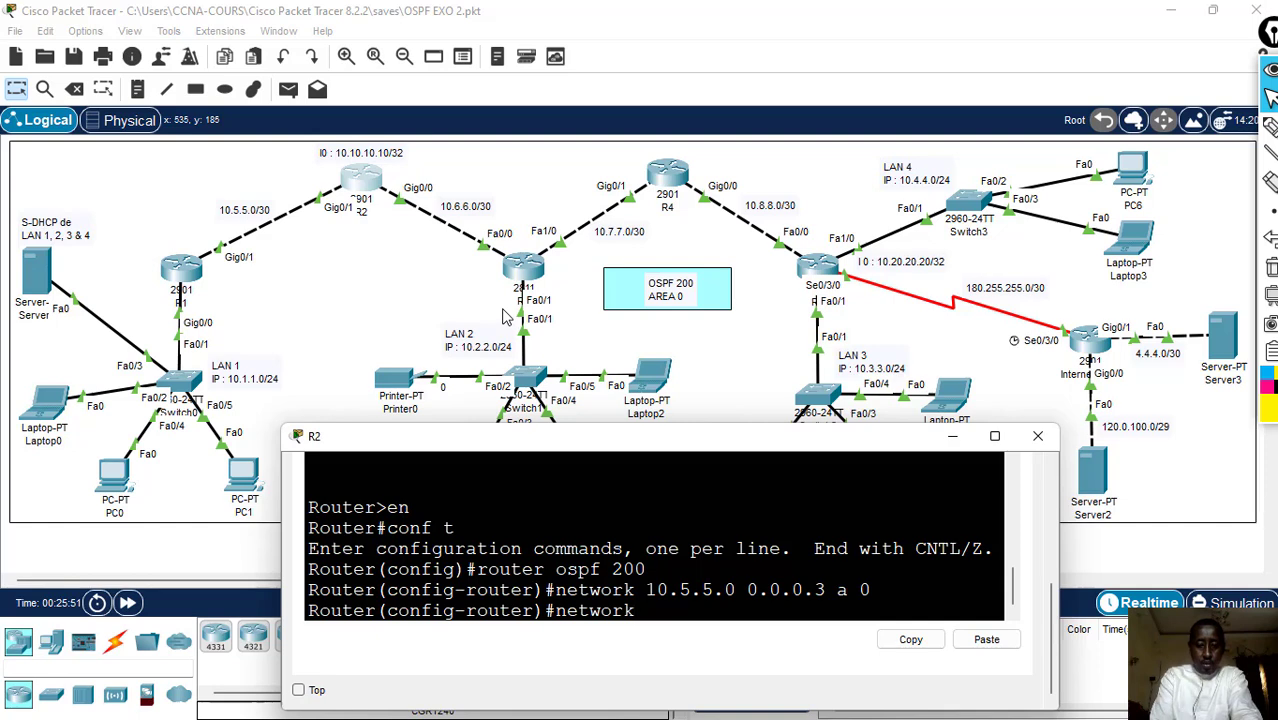
type(" 1")
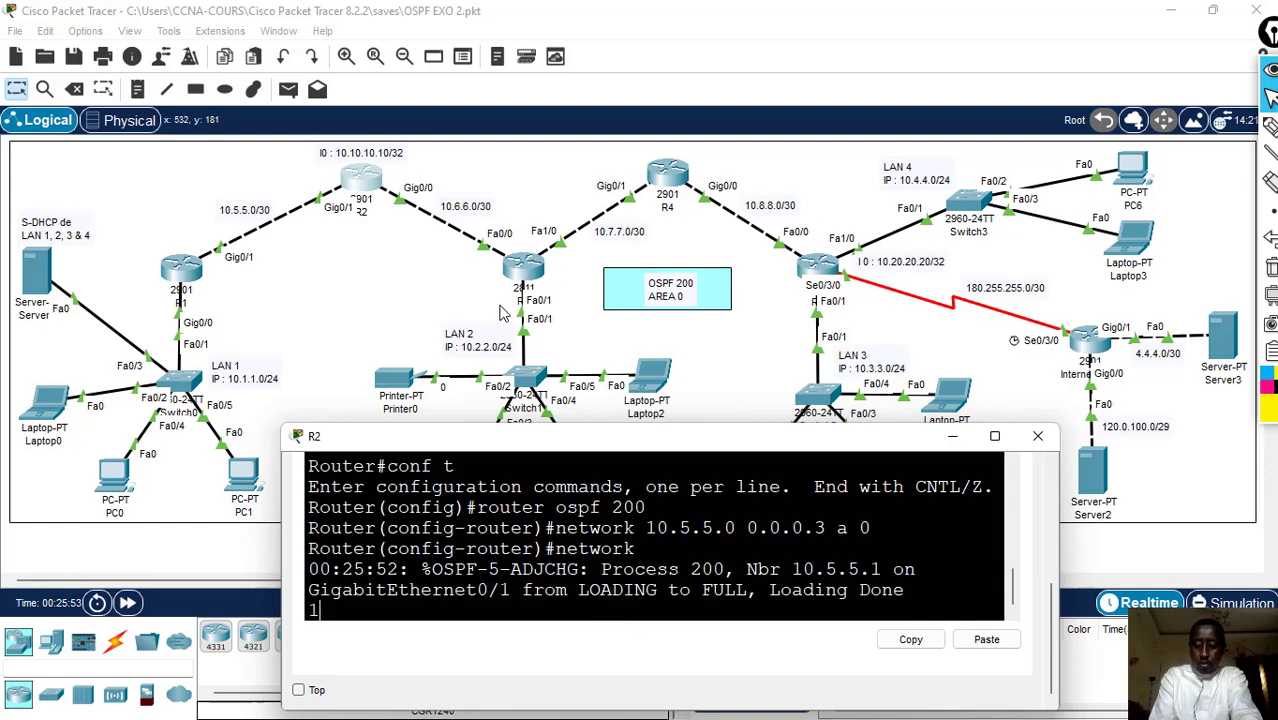
type("0.")
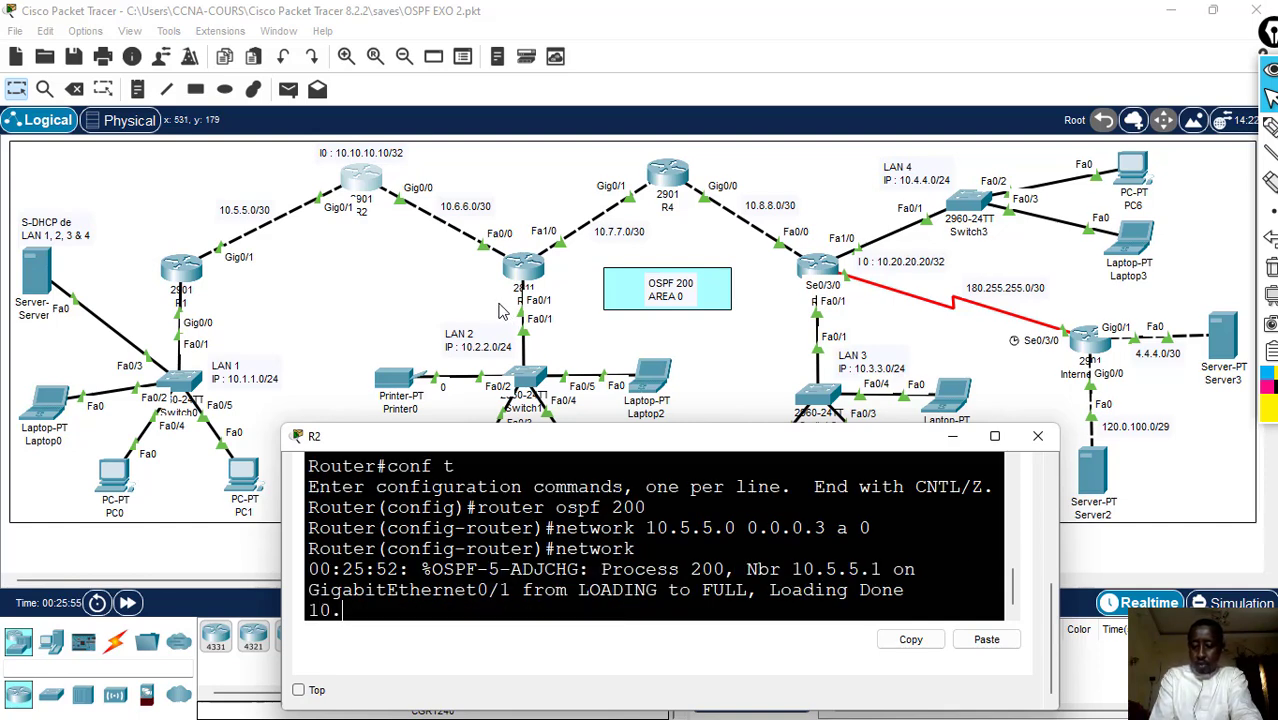
type("6.6")
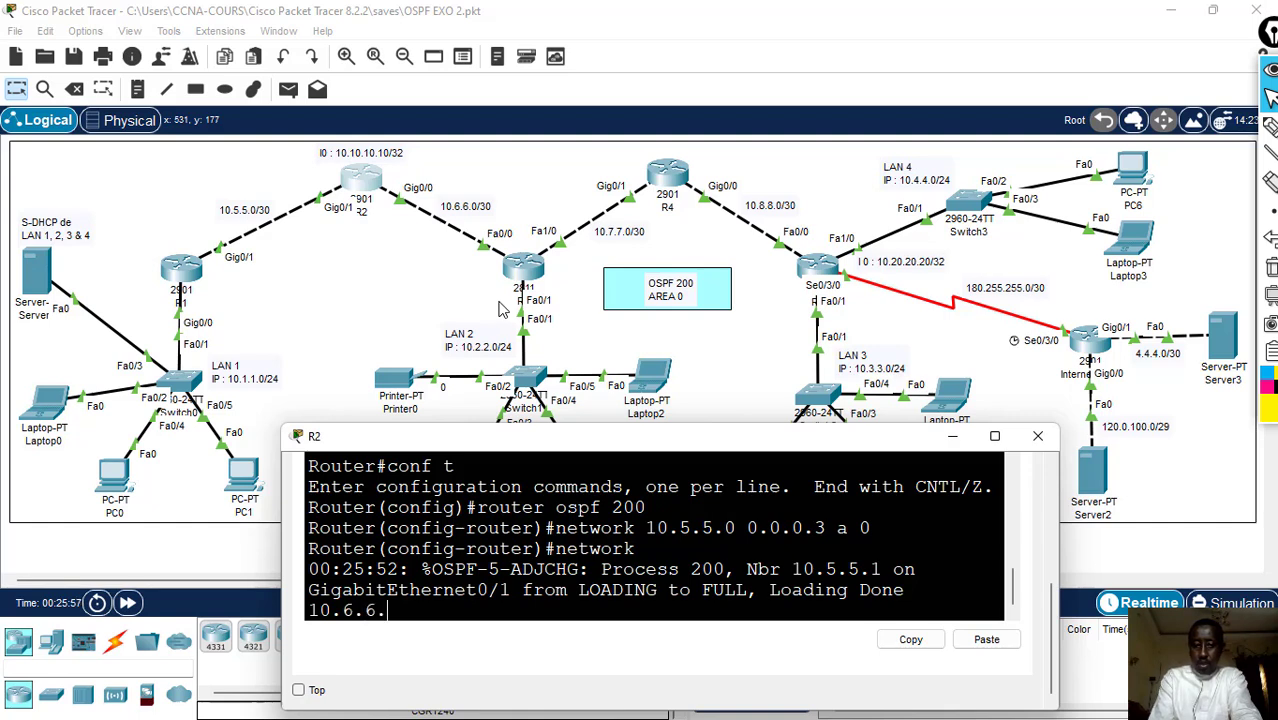
type(".0")
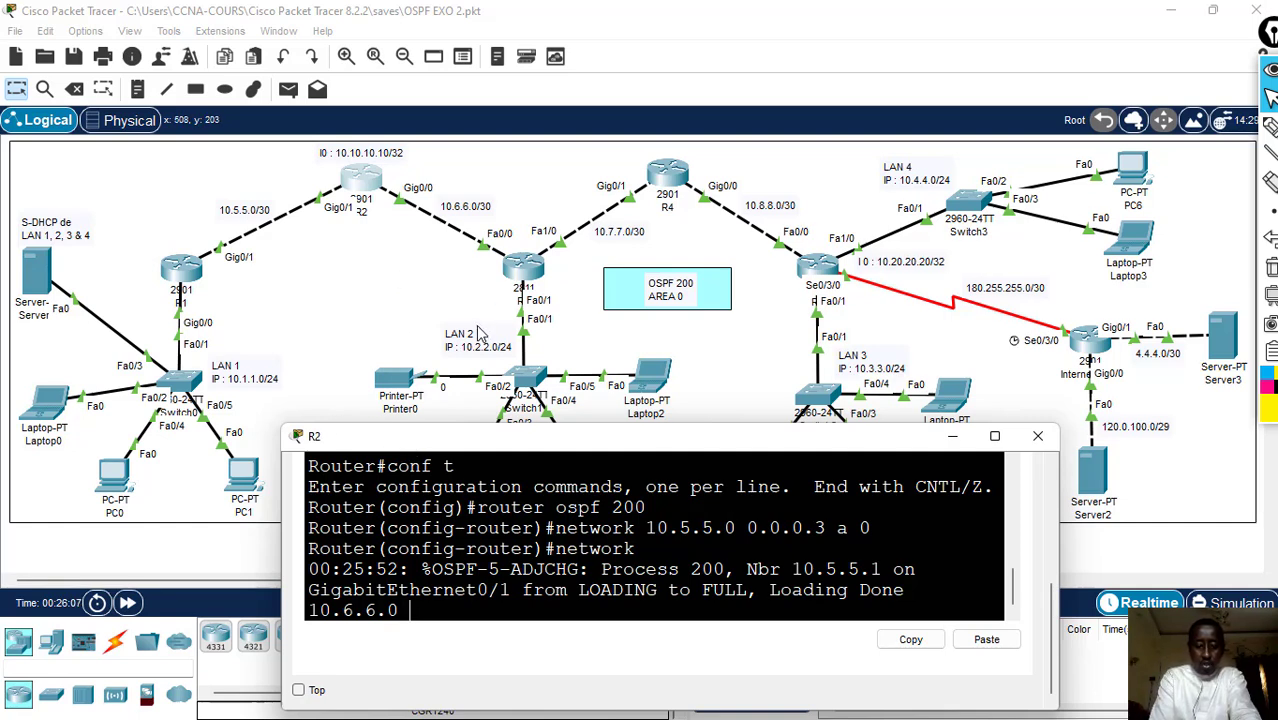
type("0.6.6.0 0.")
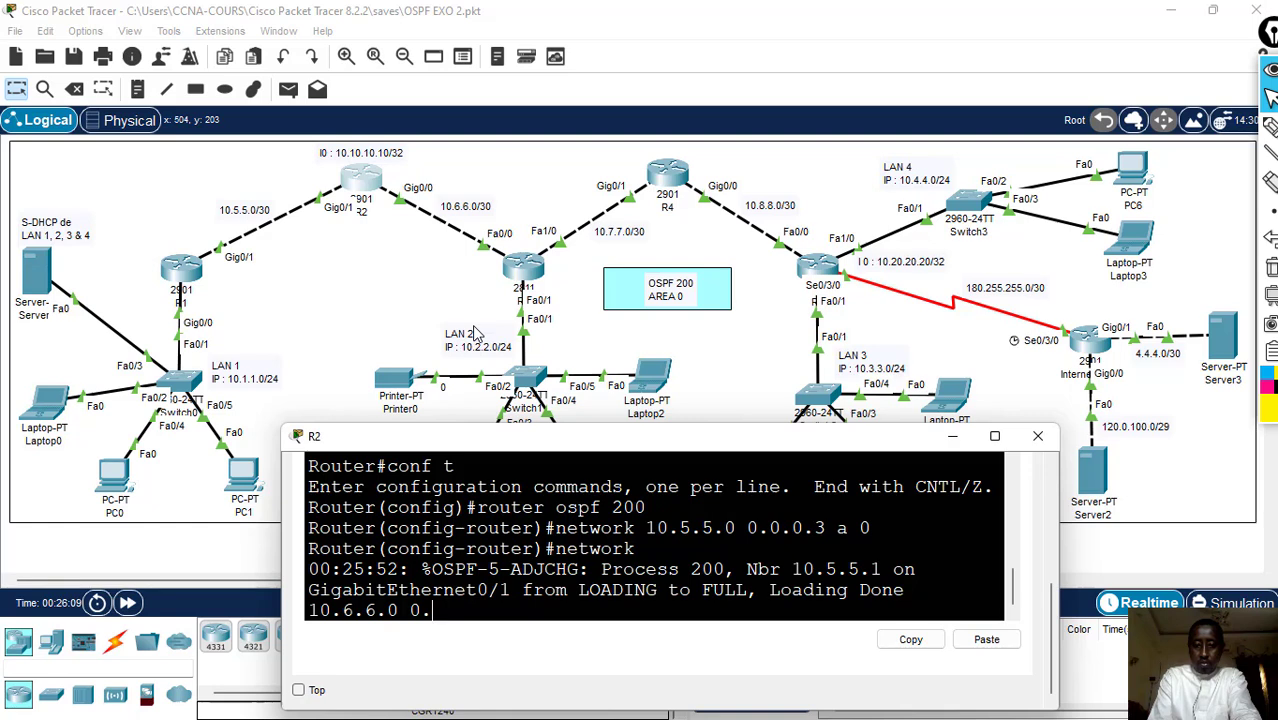
type("0.0.0")
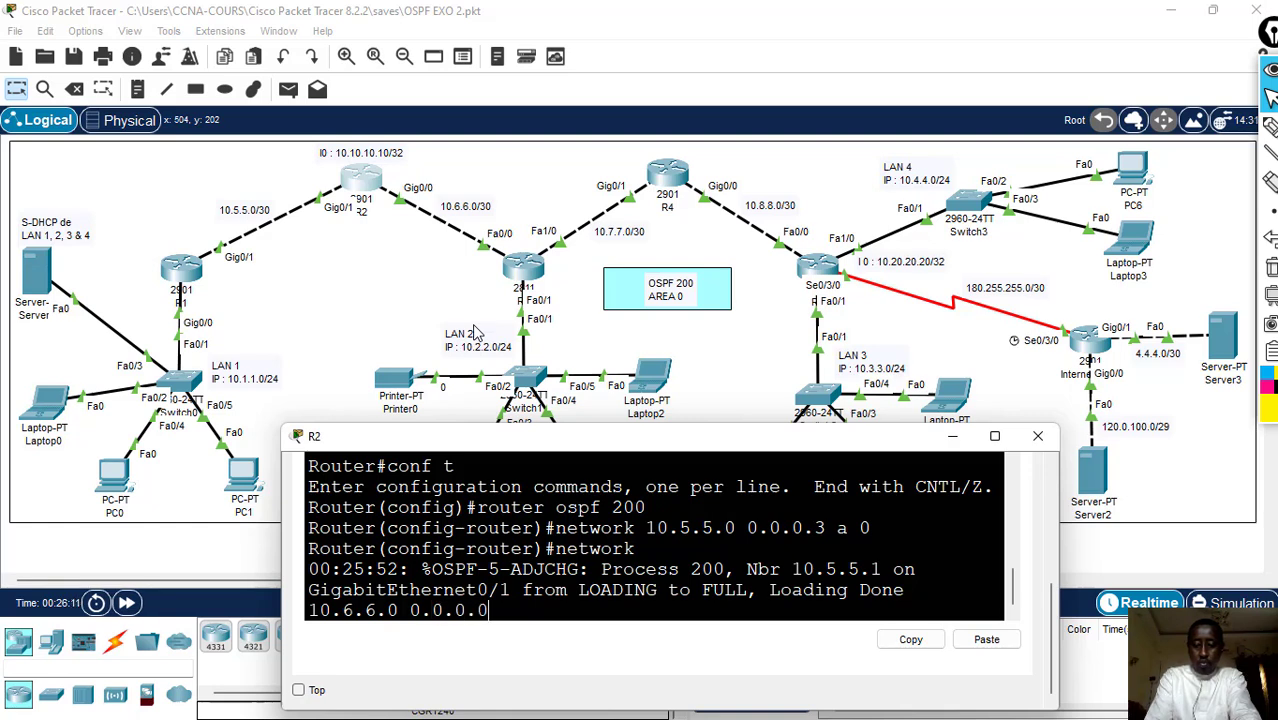
key("BackSpace")
type("3 ar")
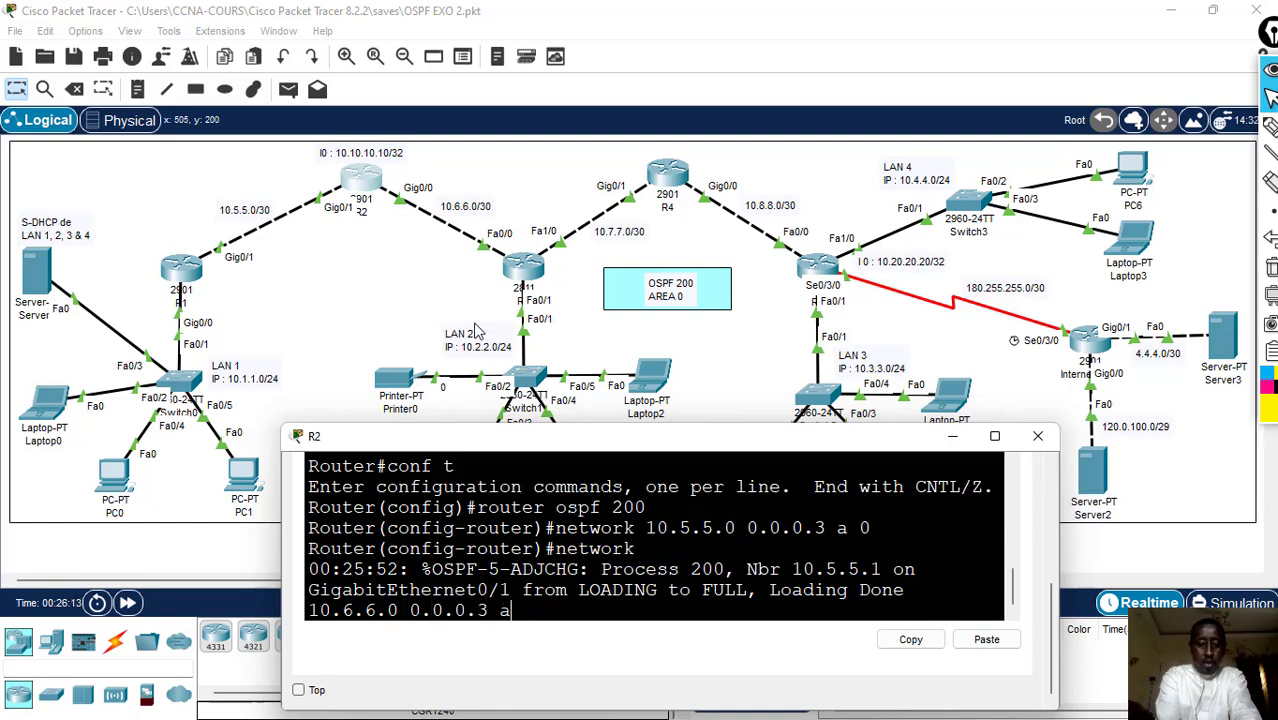
key("Tab")
type("0")
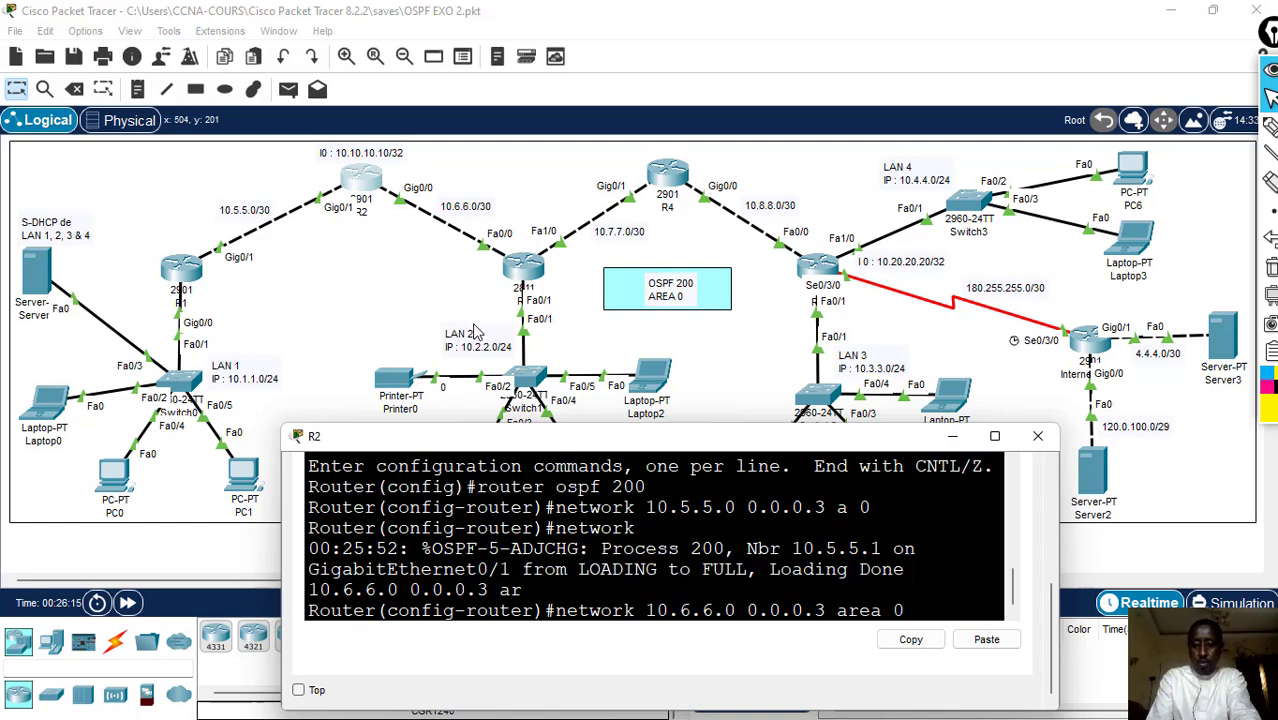
key("Return")
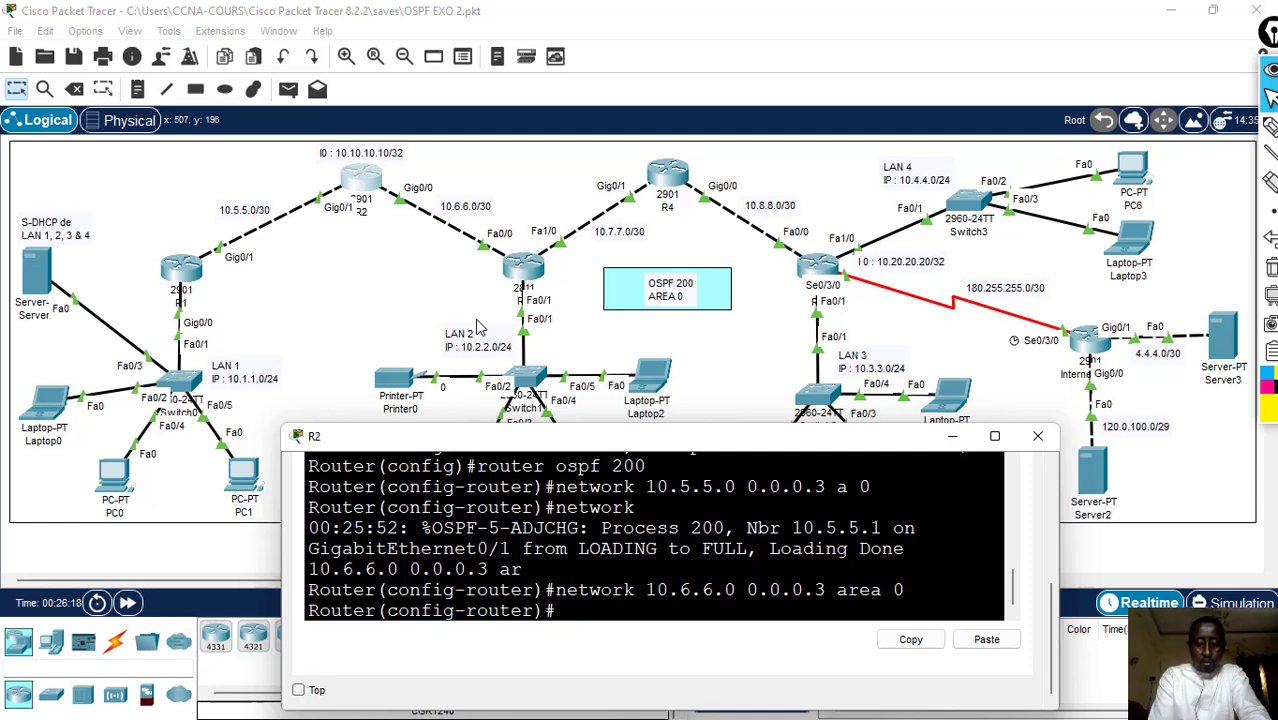
- Advertise R2's loopback address in OSPF with network 10.10.10.10 0.0.0.0 ar 0
type("netw")
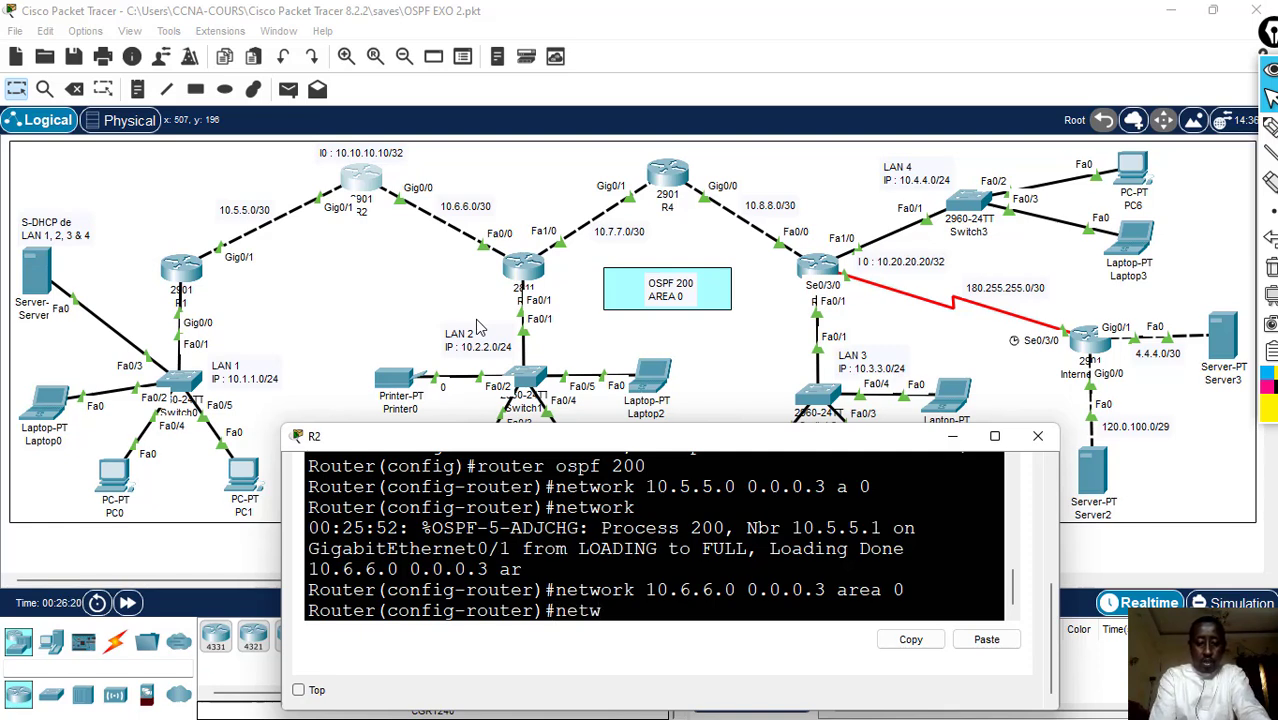
type("ork ")
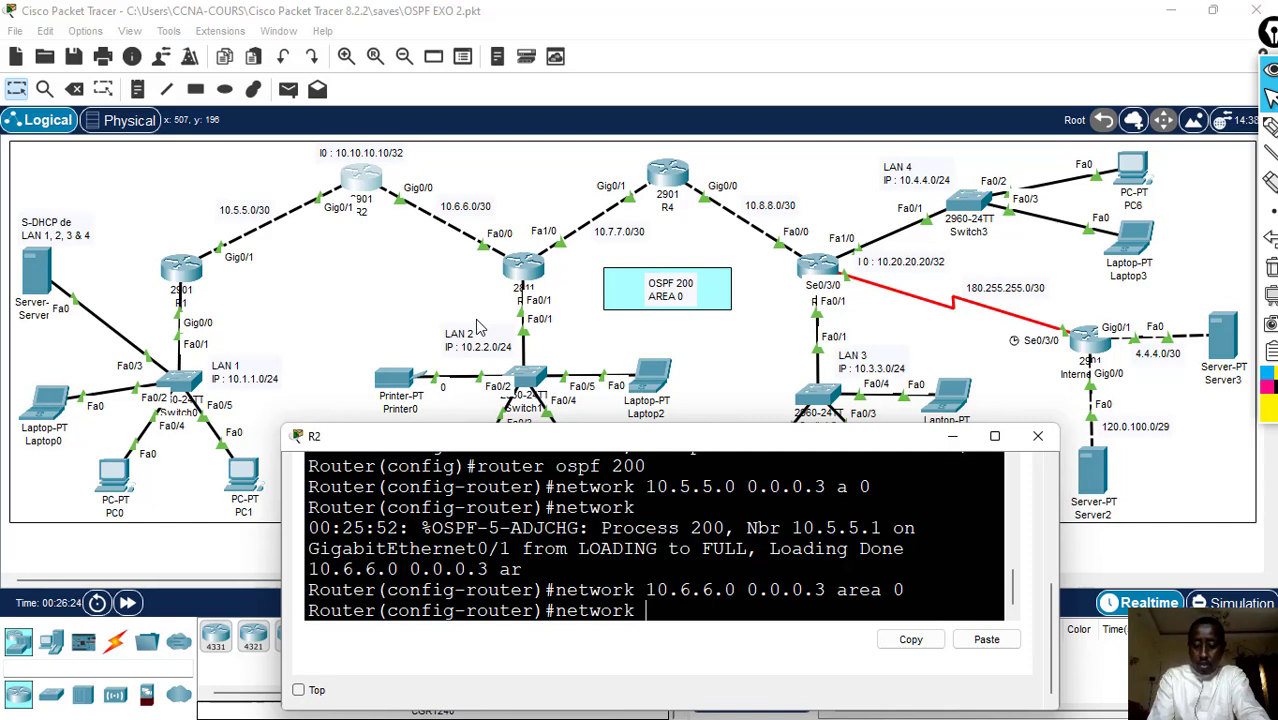
type("10.")
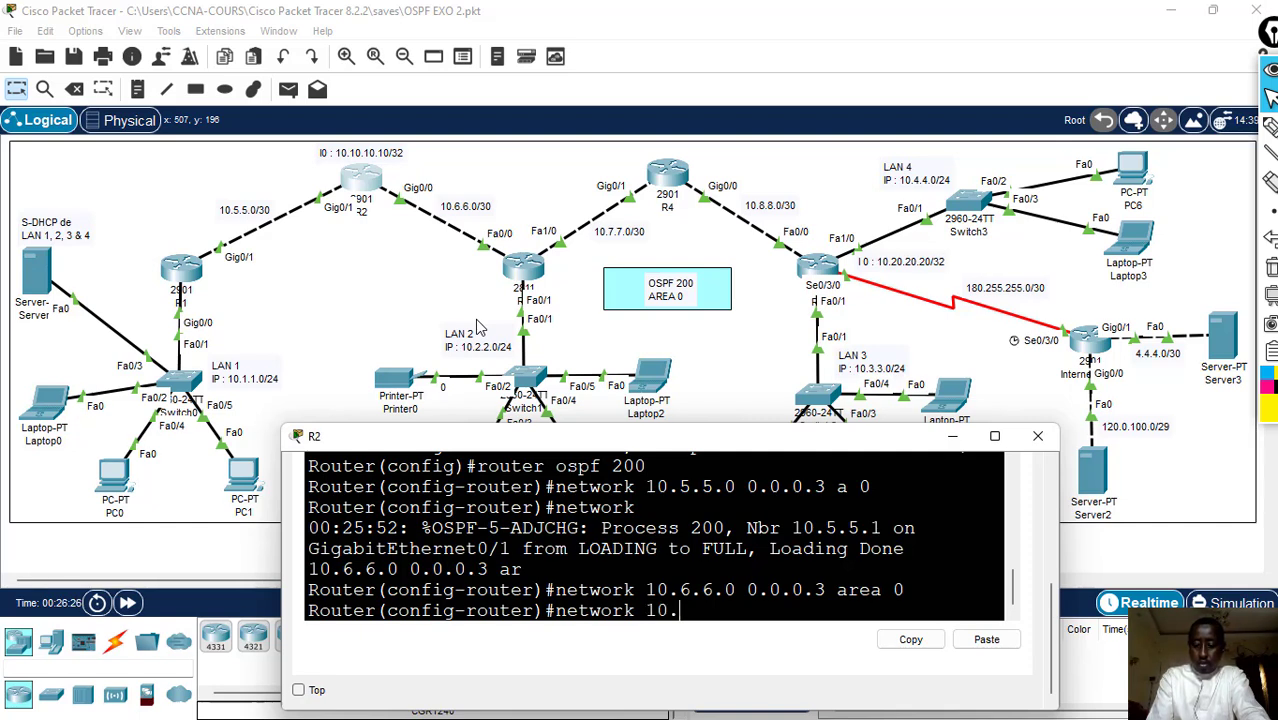
type("10.10.10")
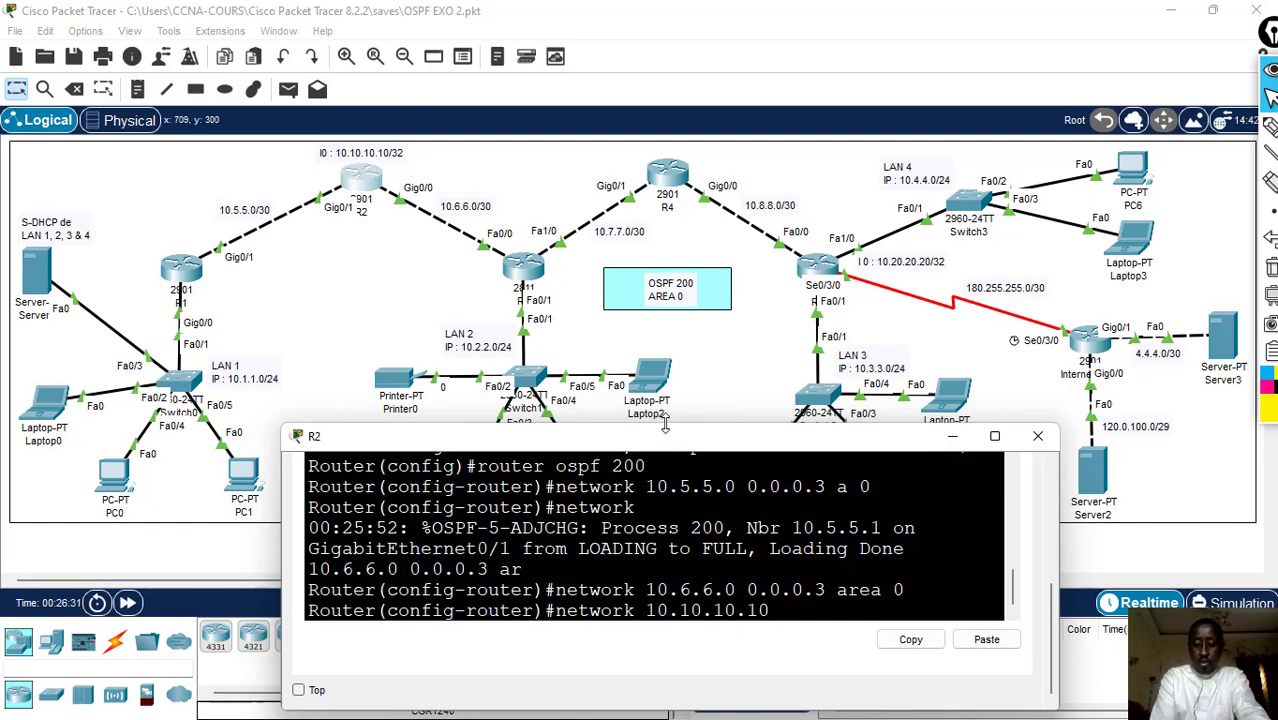
type(" 0.0.0.")
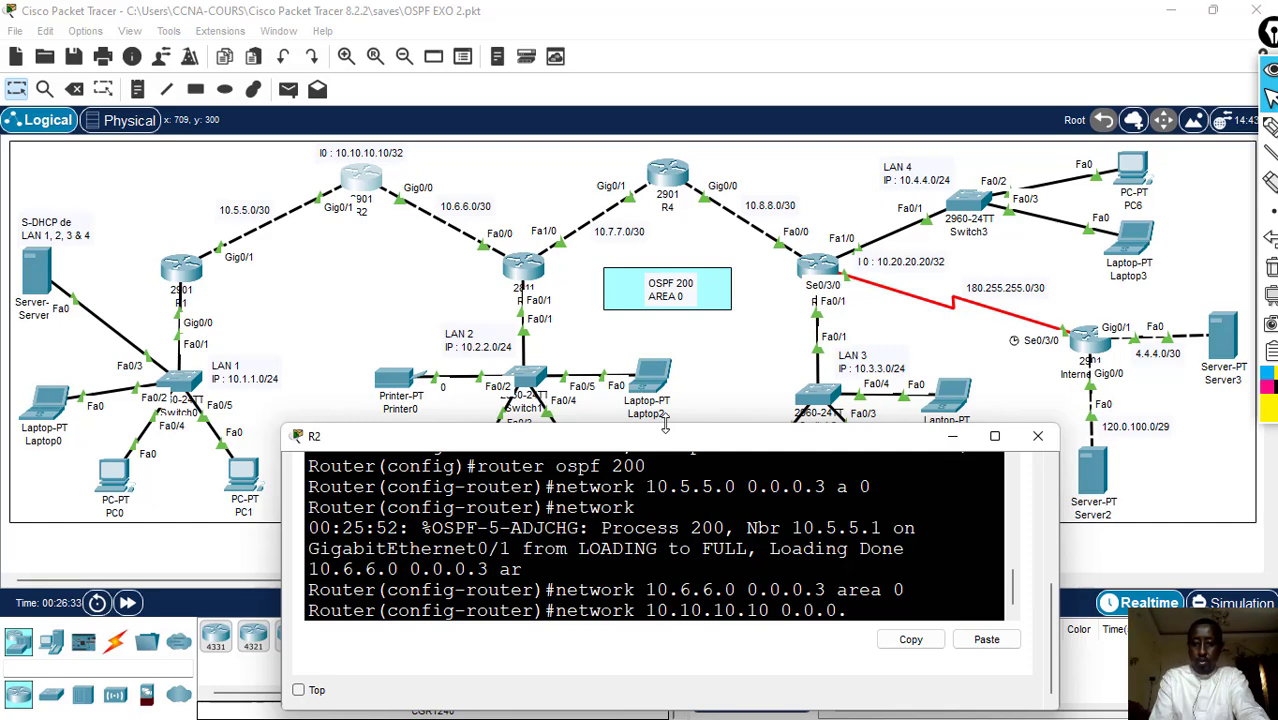
type("0")
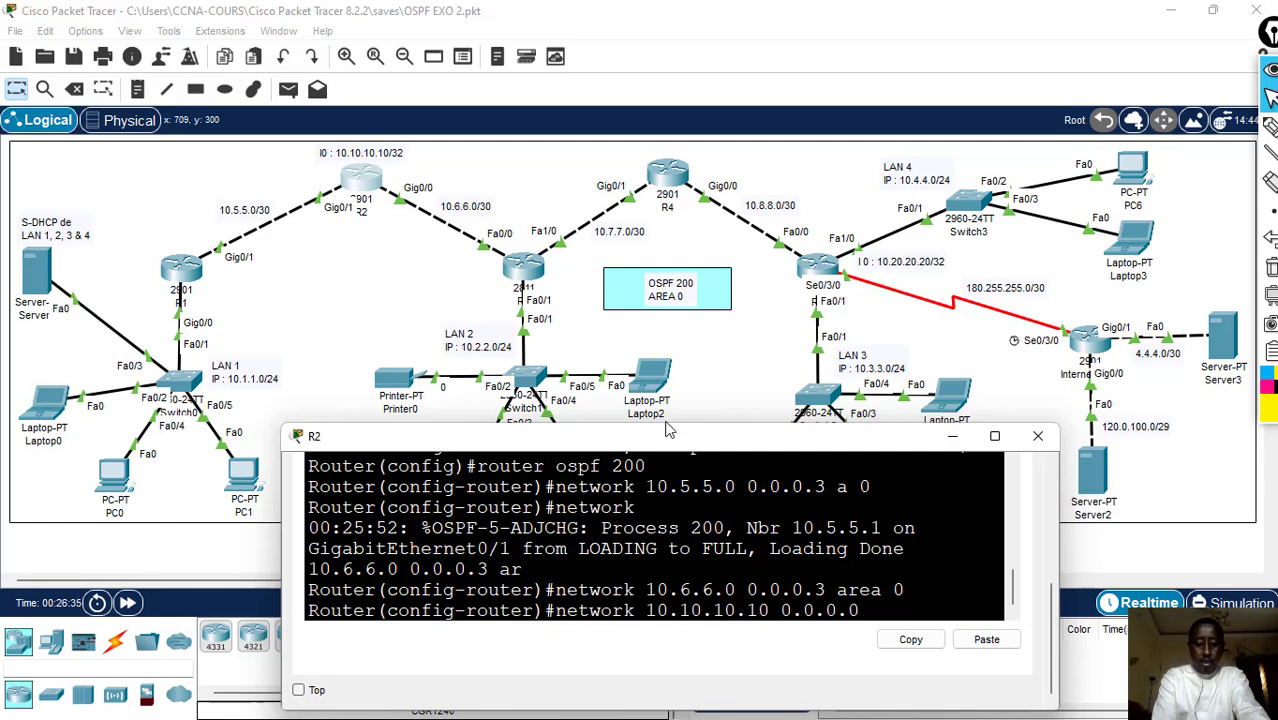
type(" ar")
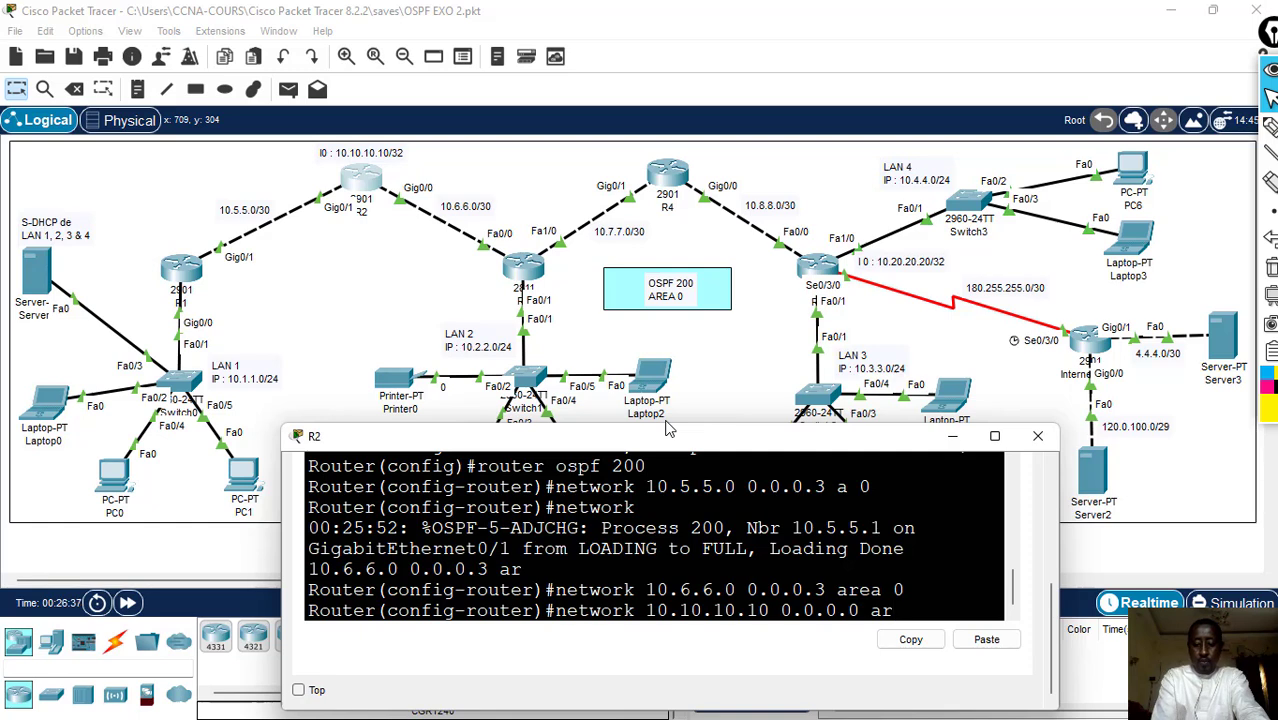
type(" 0")
key("Return")
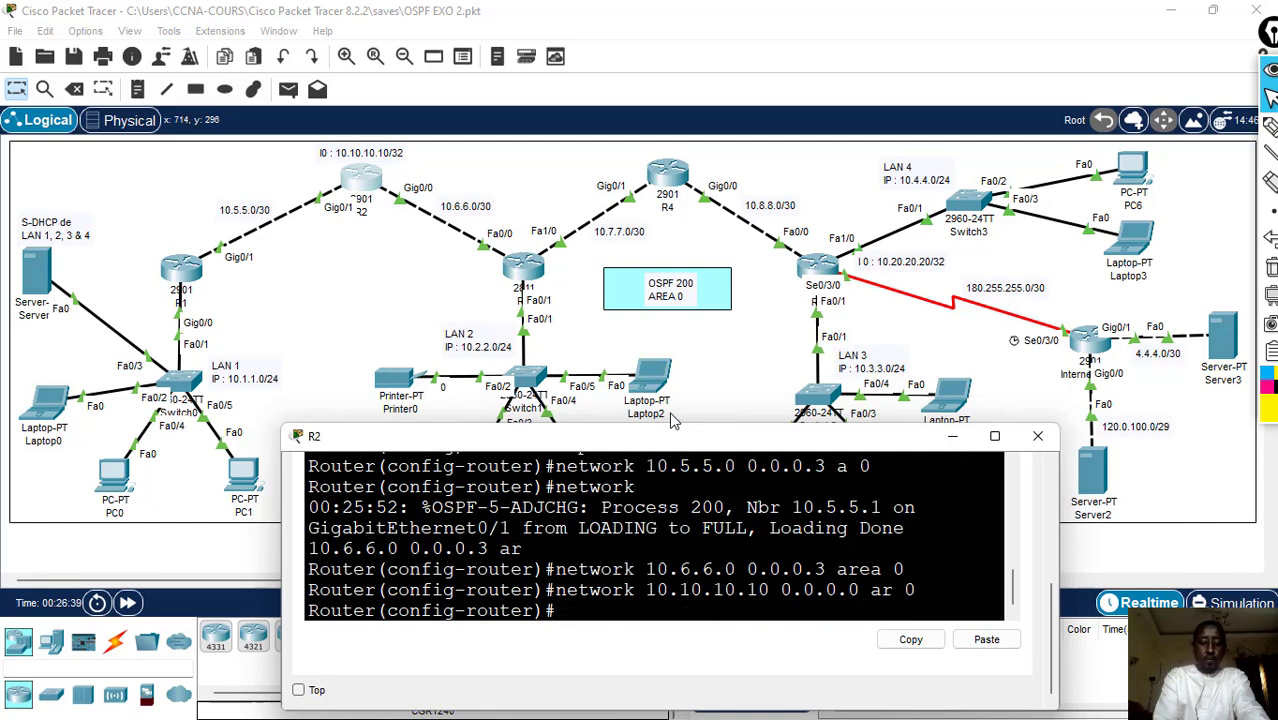
- Leave configuration mode on R2 with end and save the configuration with wr
type("end")
key("Return")
type("wr")
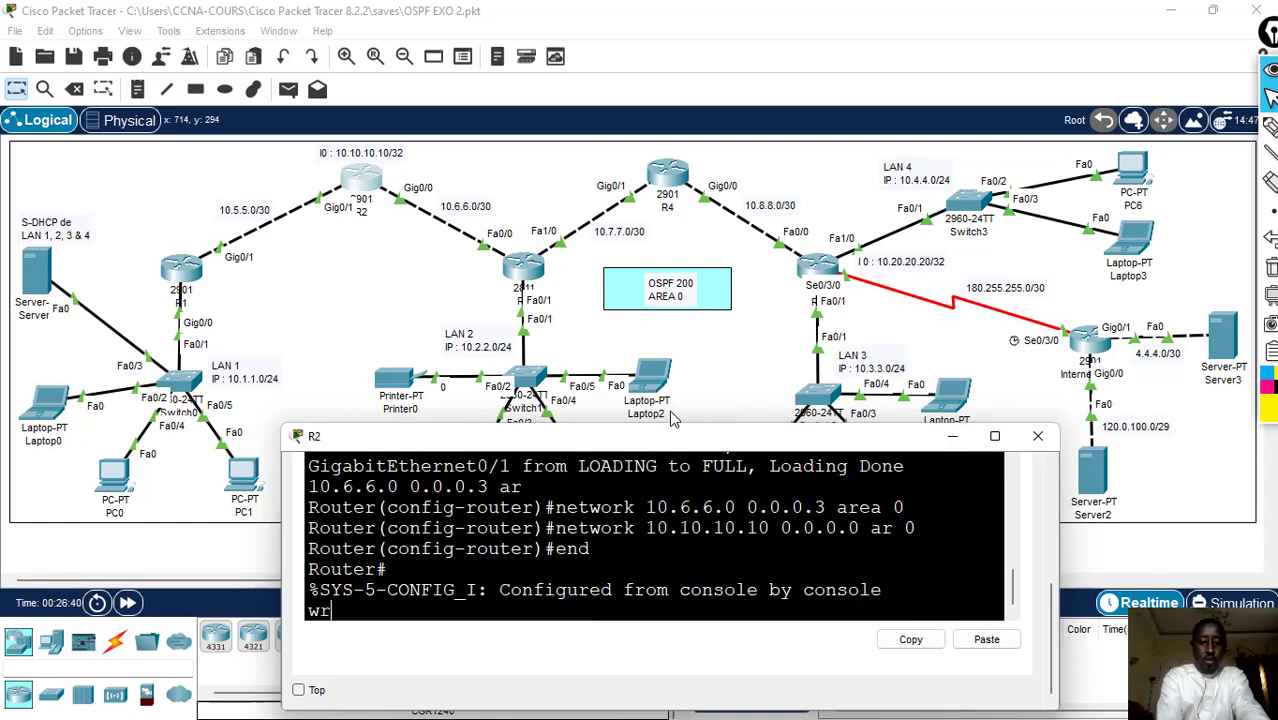
key("Return")
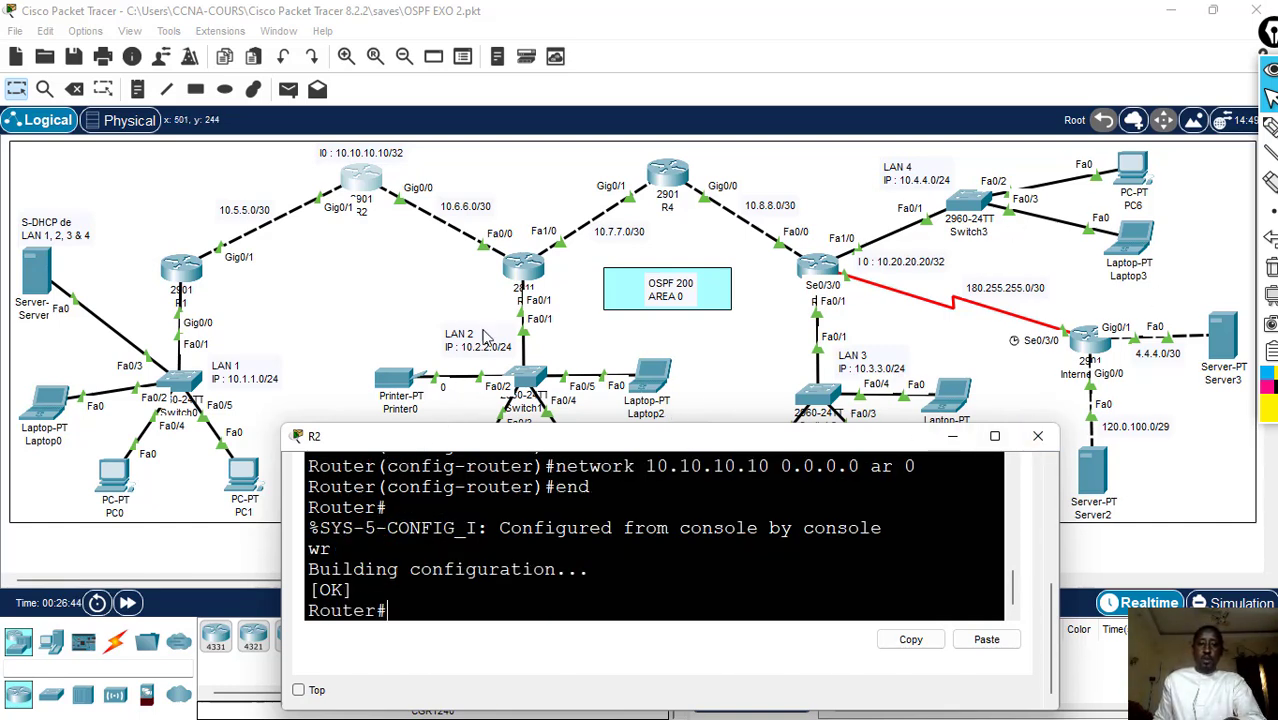
- Open R3's command line at the user prompt and arrange its window so the routers' link labels stay readable
left_click(517, 280)
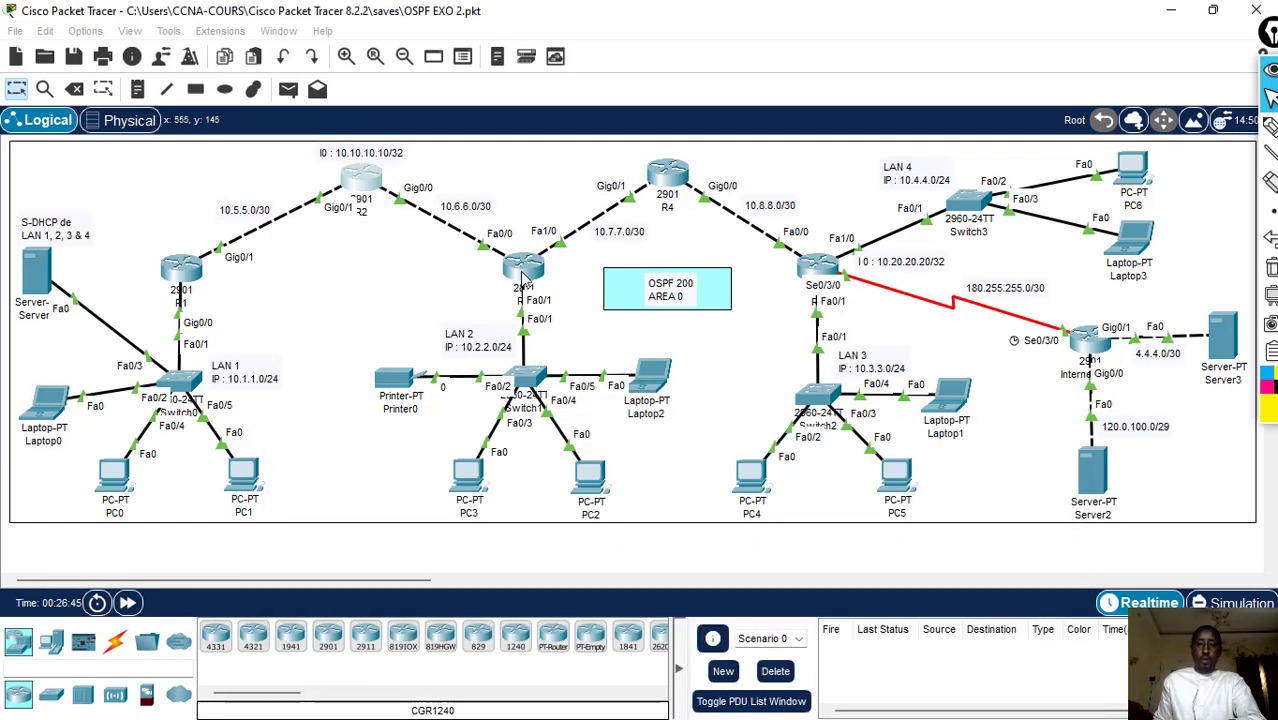
left_click_drag(636, 72, 795, 220)
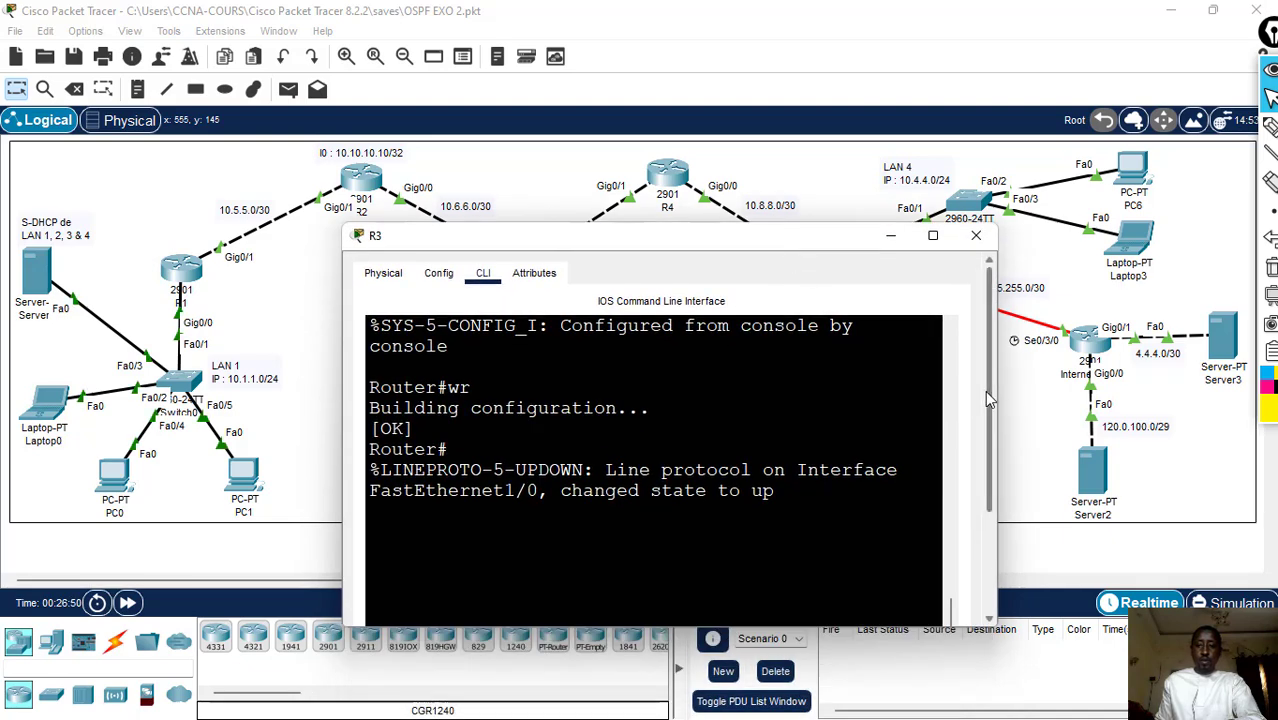
left_click_drag(1057, 399, 1173, 399)
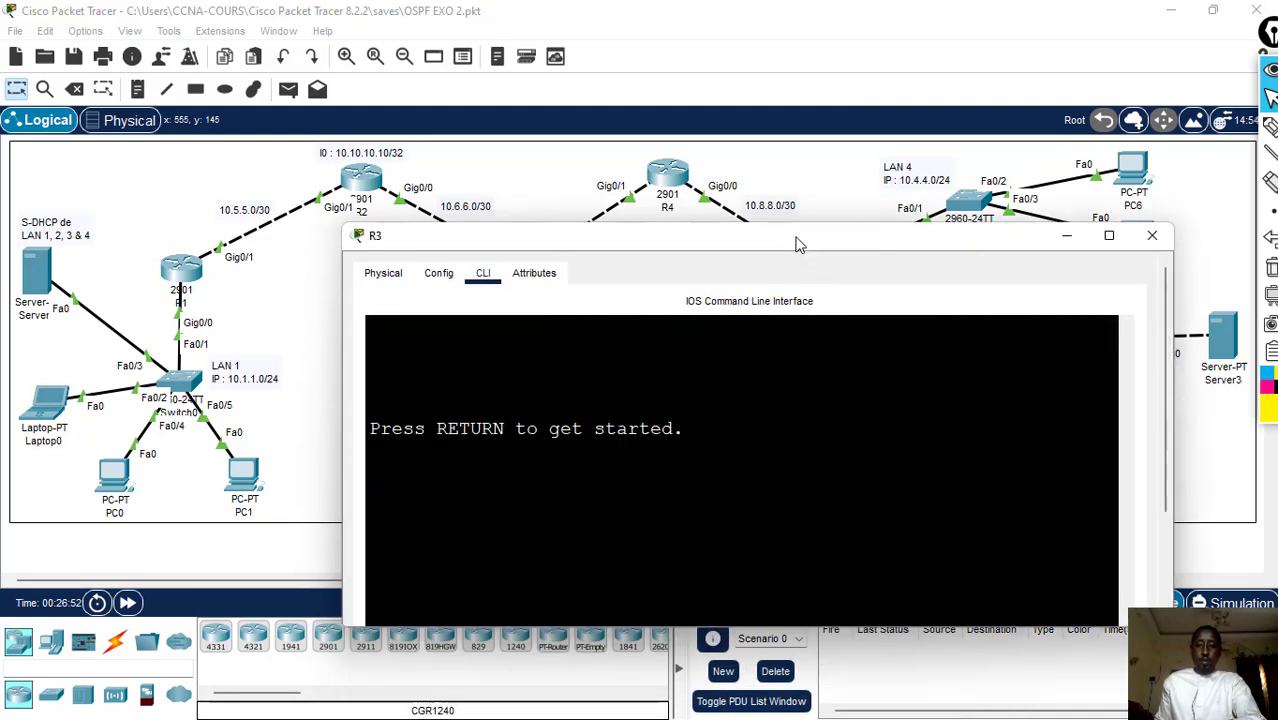
left_click_drag(797, 245, 799, 340)
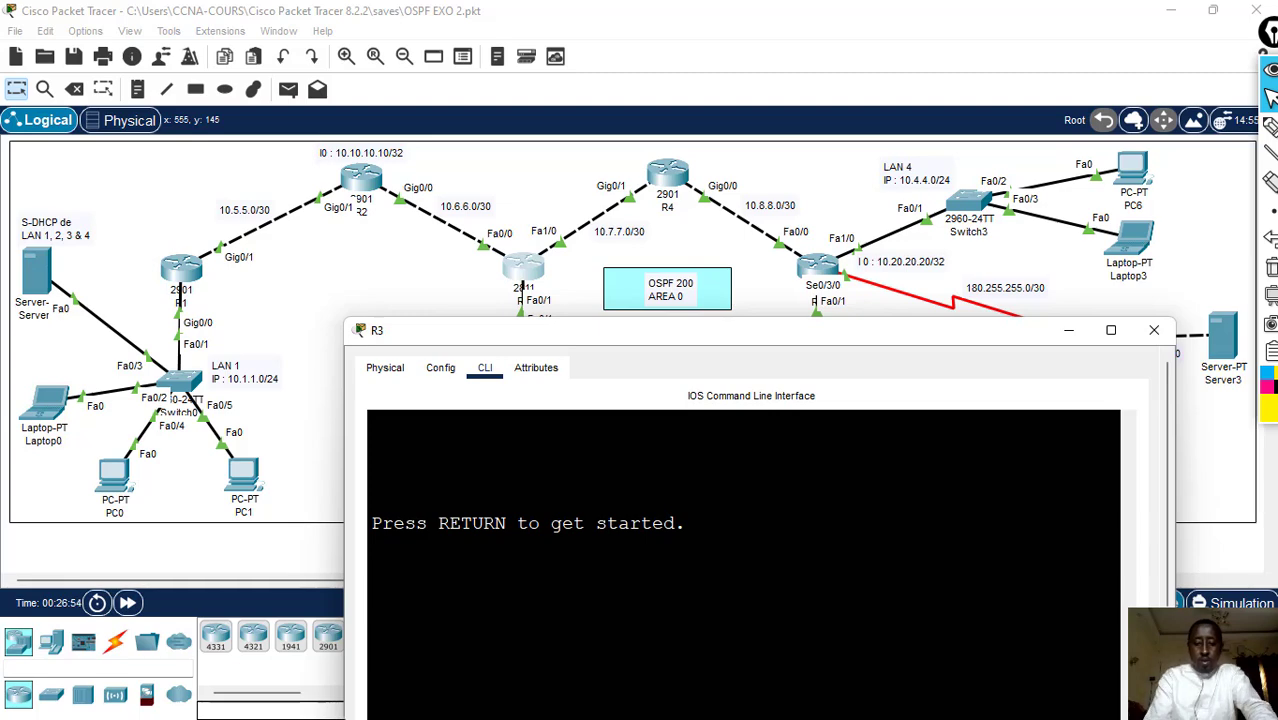
key("Return")
key("Return")
key("Return")
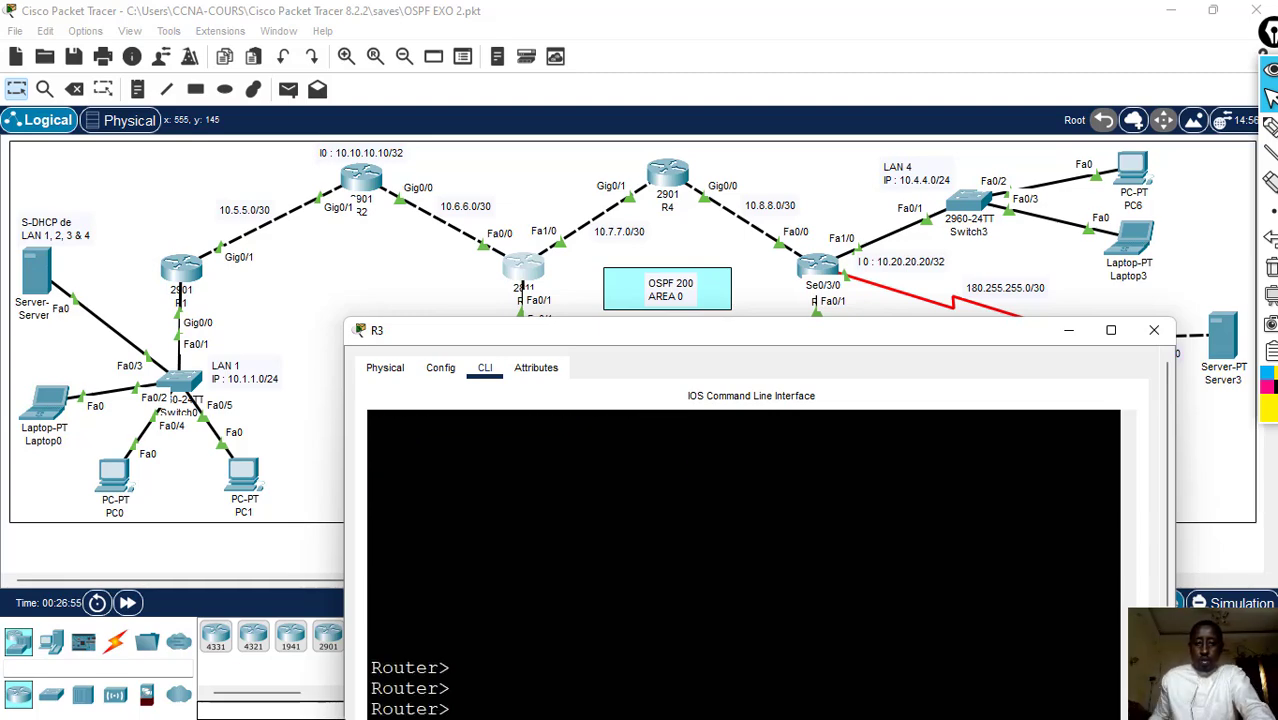
left_click_drag(710, 333, 695, 362)
scroll(1155, 514, "down", 1)
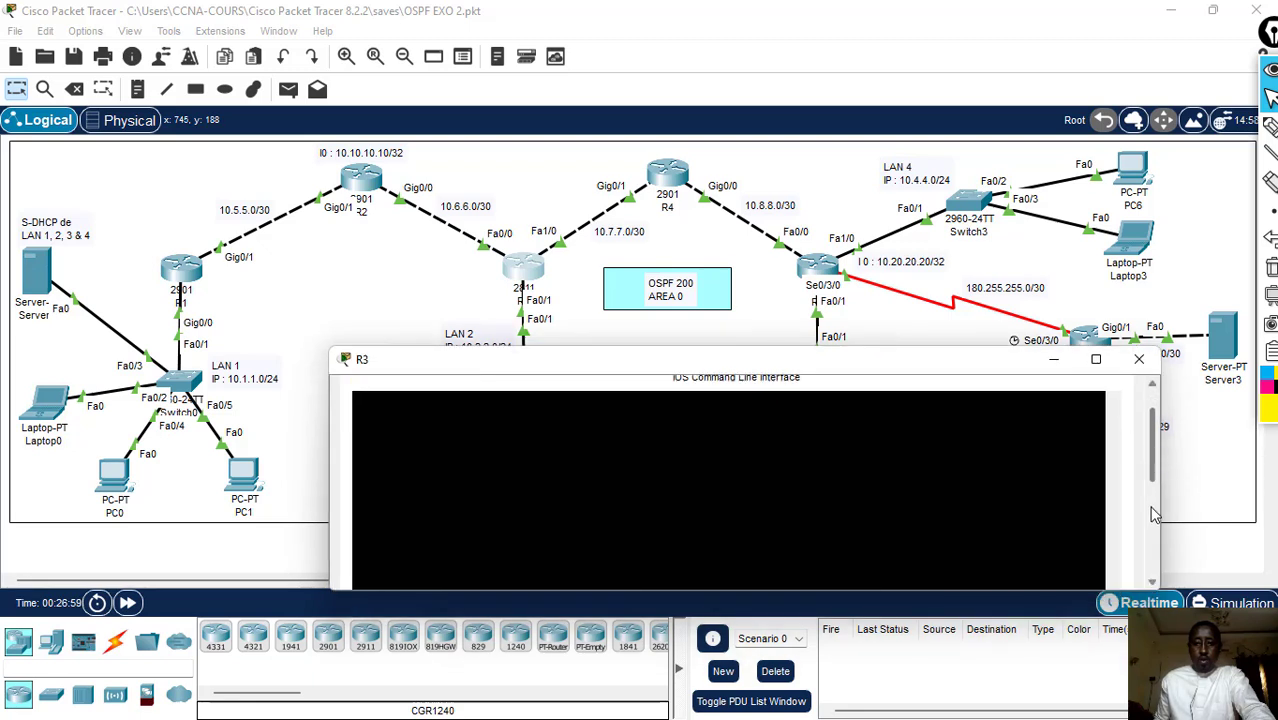
scroll(1155, 514, "down", 2)
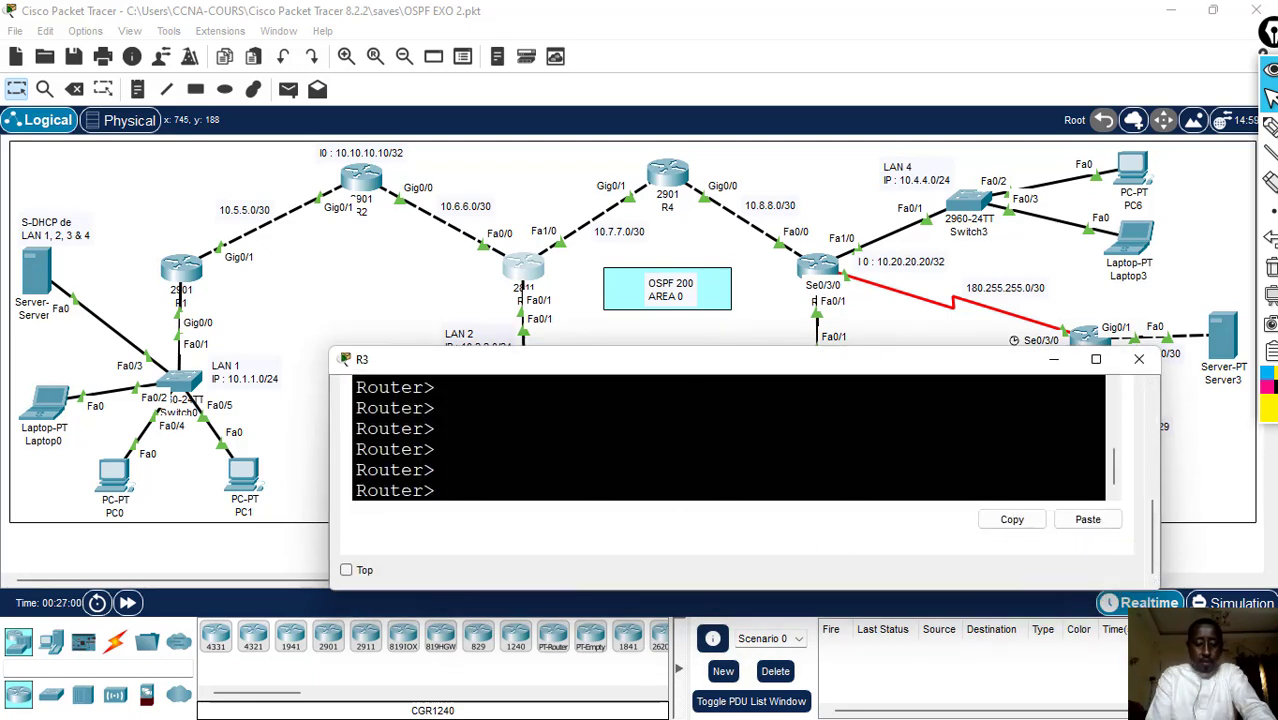
- Enter global configuration mode on R3 with en and conf t
type("e")
key("BackSpace")
type("en")
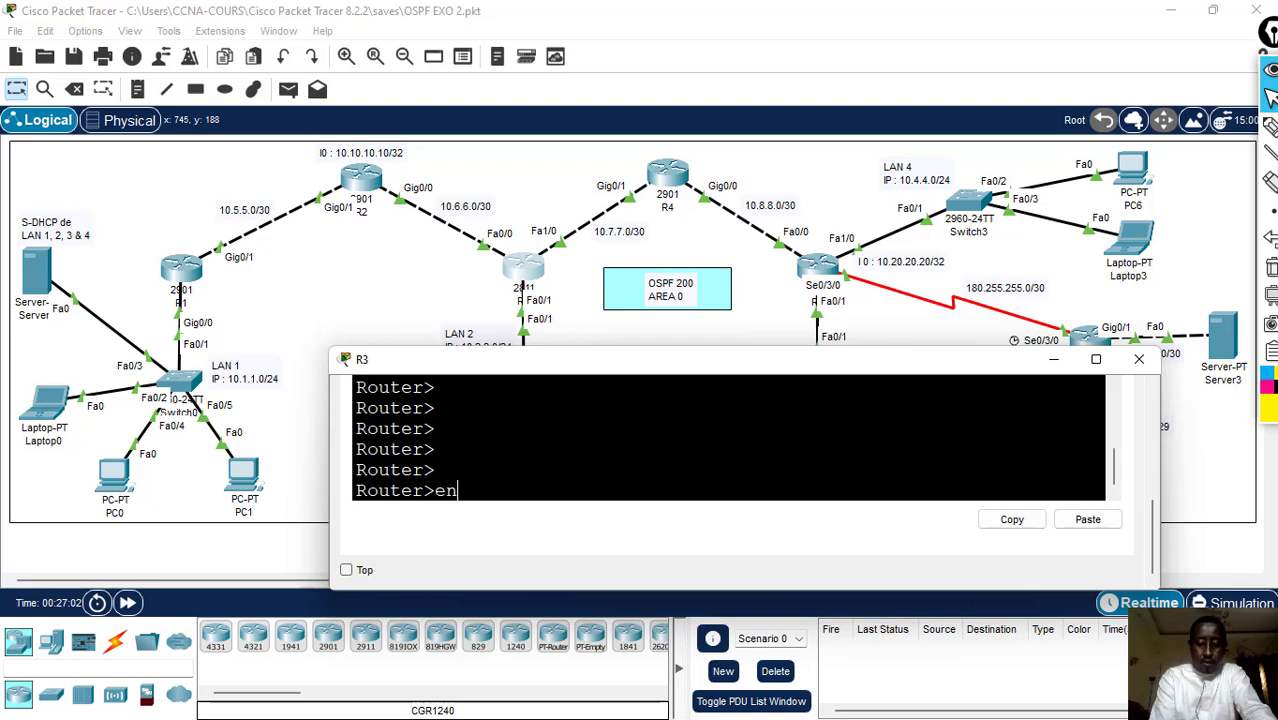
key("Return")
type("conf t")
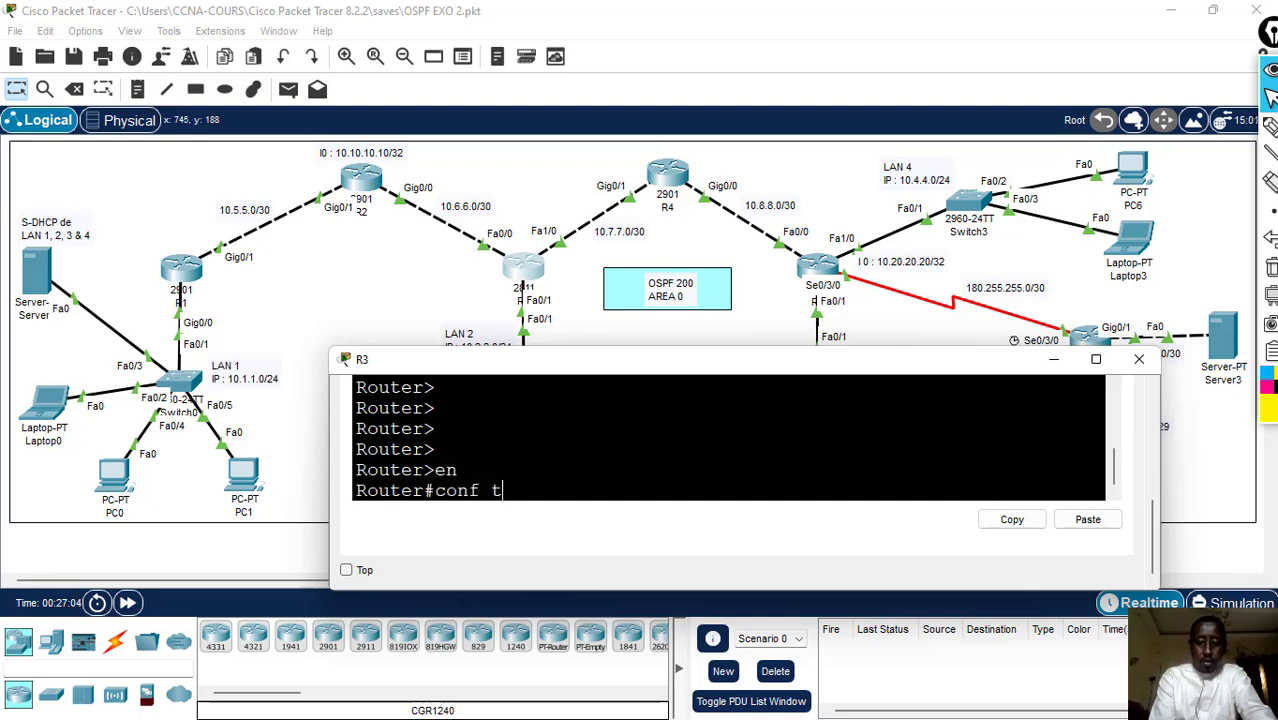
key("Return")
- Start OSPF process 200 on R3 with router ospf 200
type("r(config)#r")
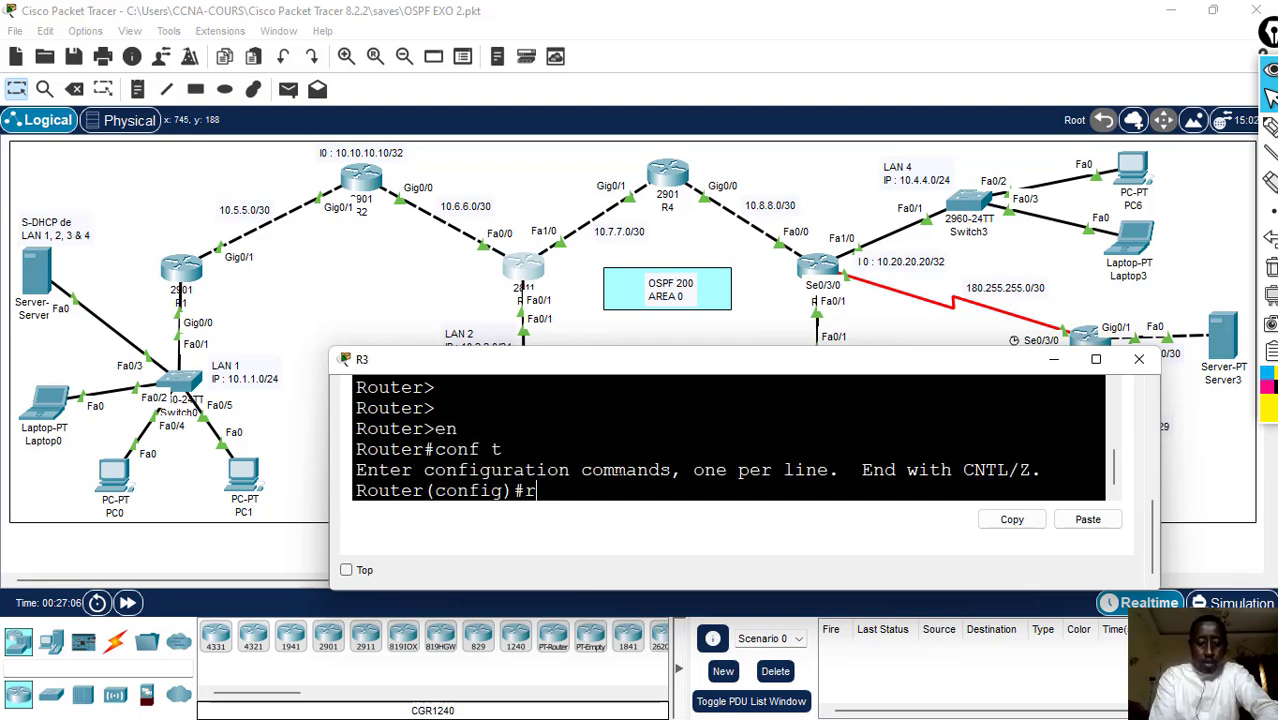
type("outer ")
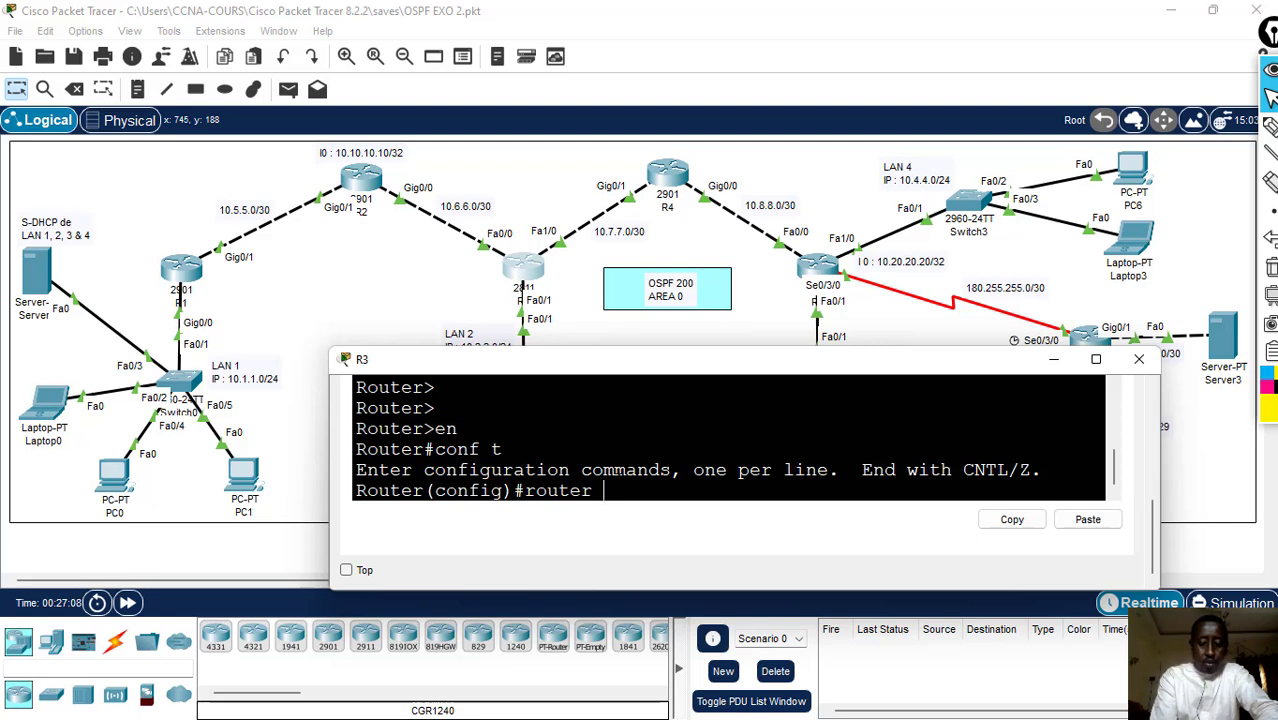
type("ospf")
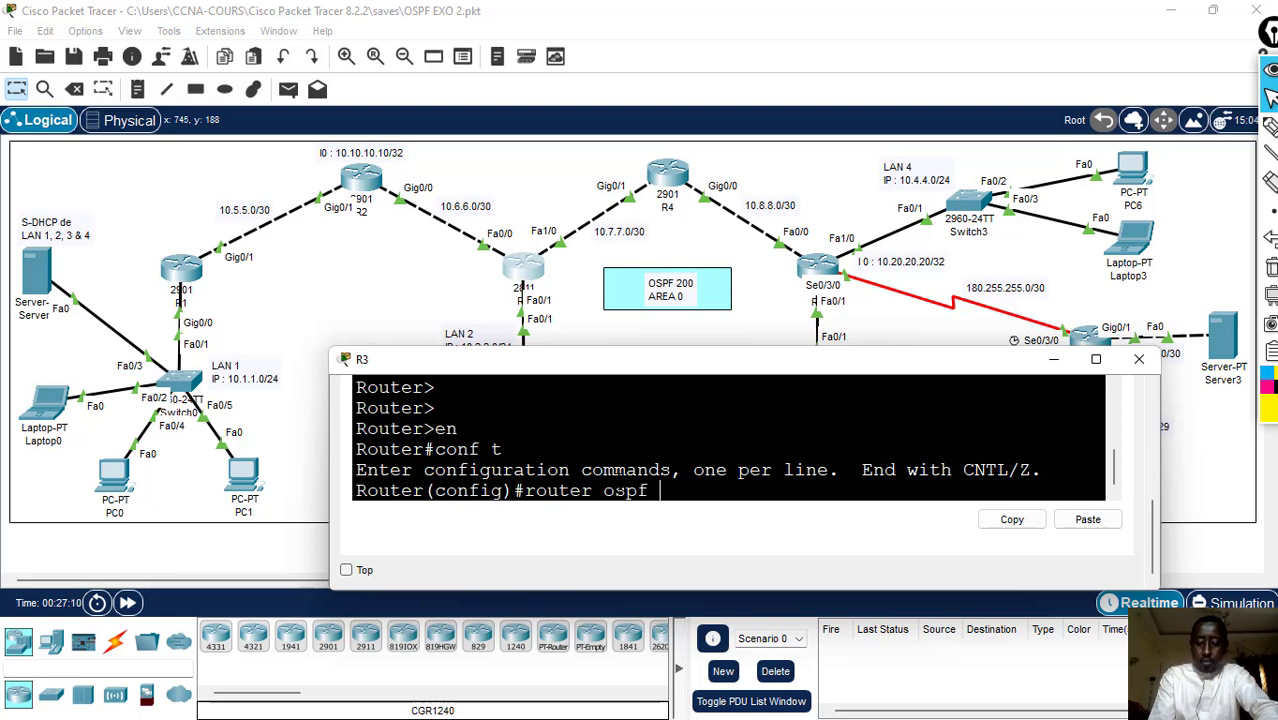
type(" 200")
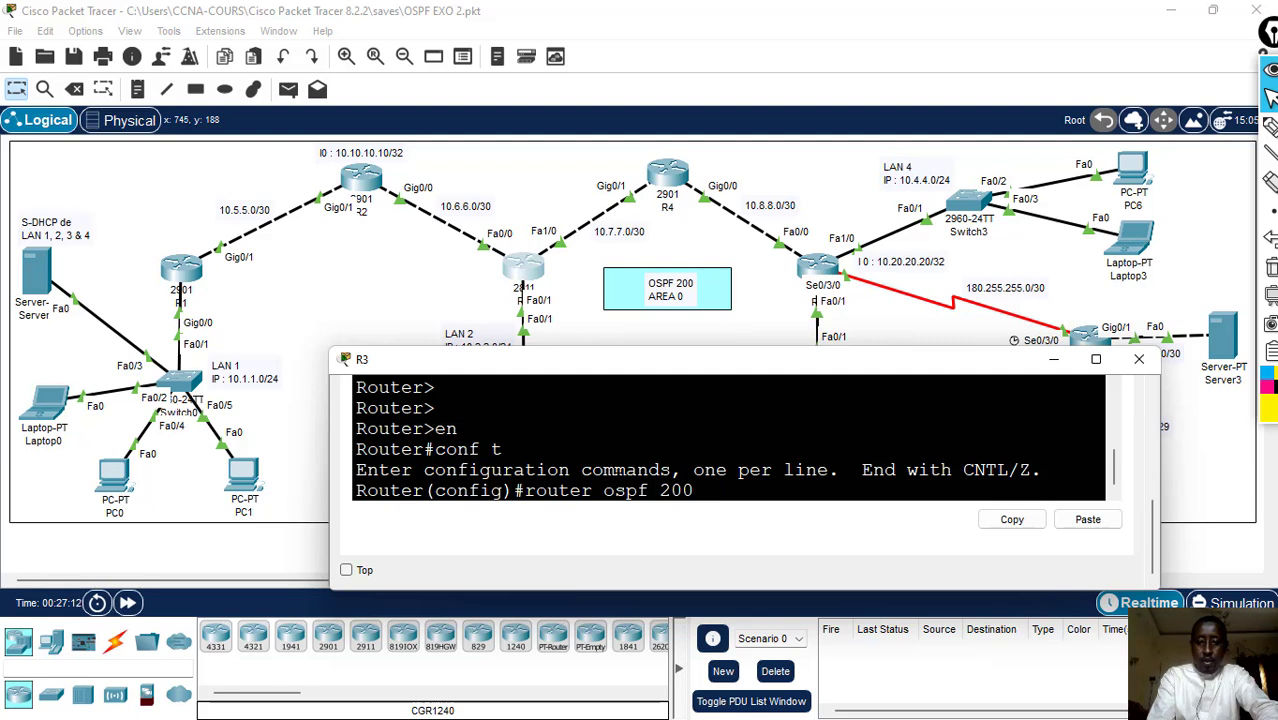
key("Return")
- Advertise the R2–R3 link on R3 with network 10.6.6.0 0.0.0.3 ar 0
type("netw")
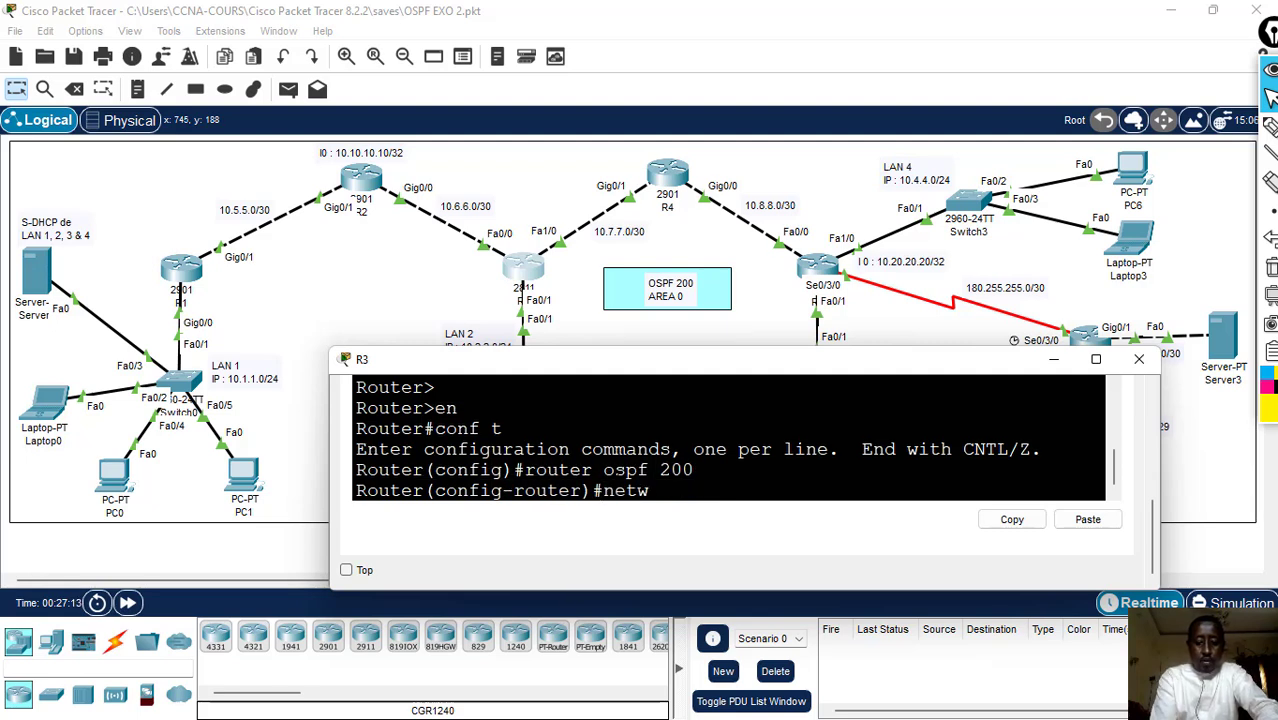
type("ork")
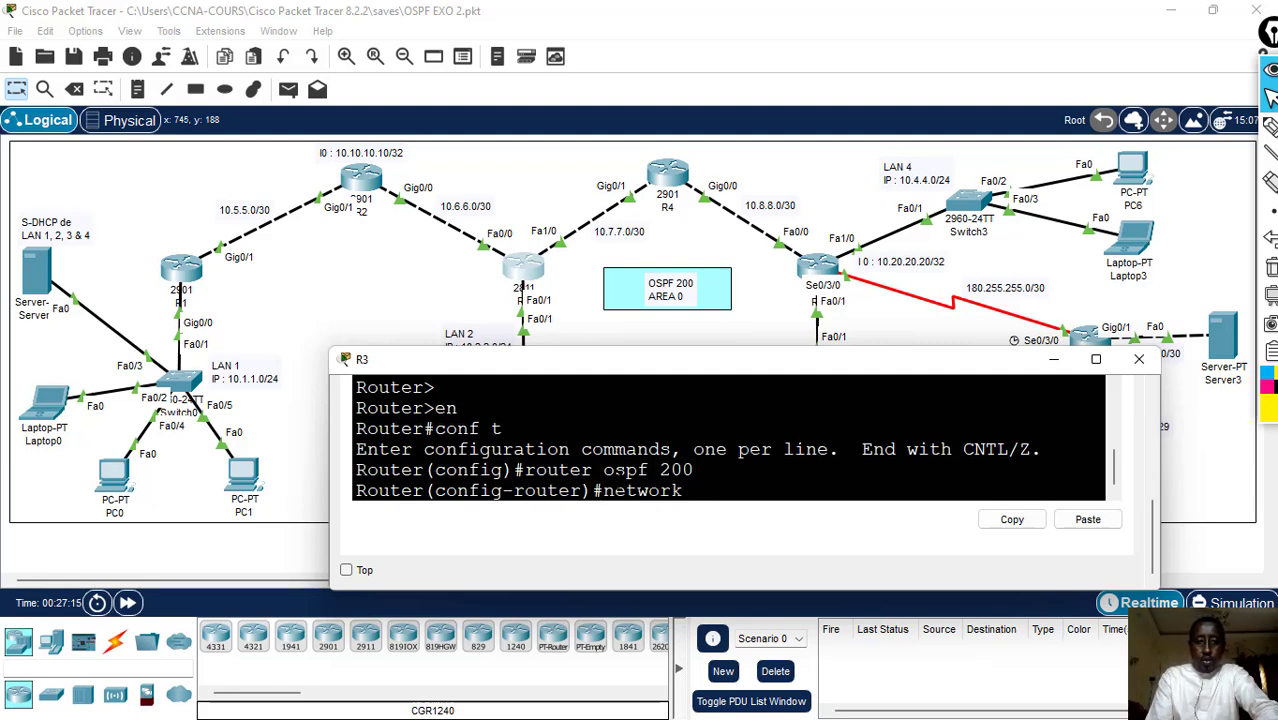
type(" 10")
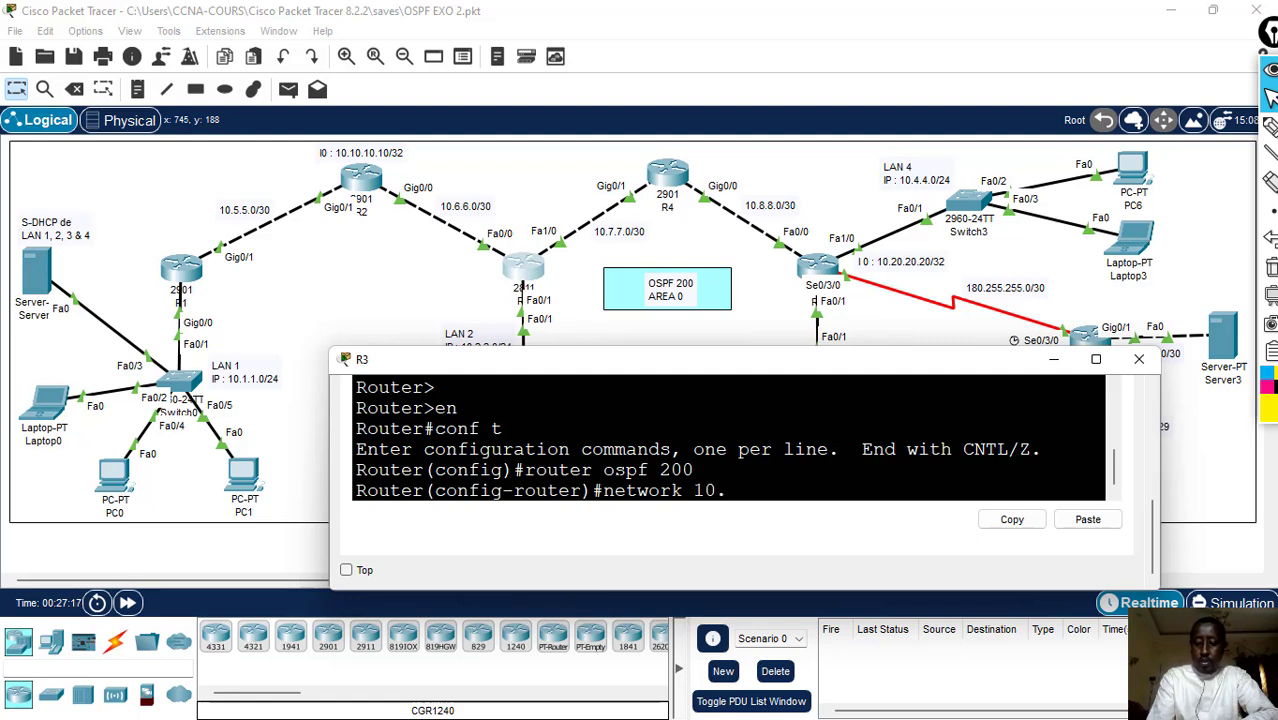
type(".6.6")
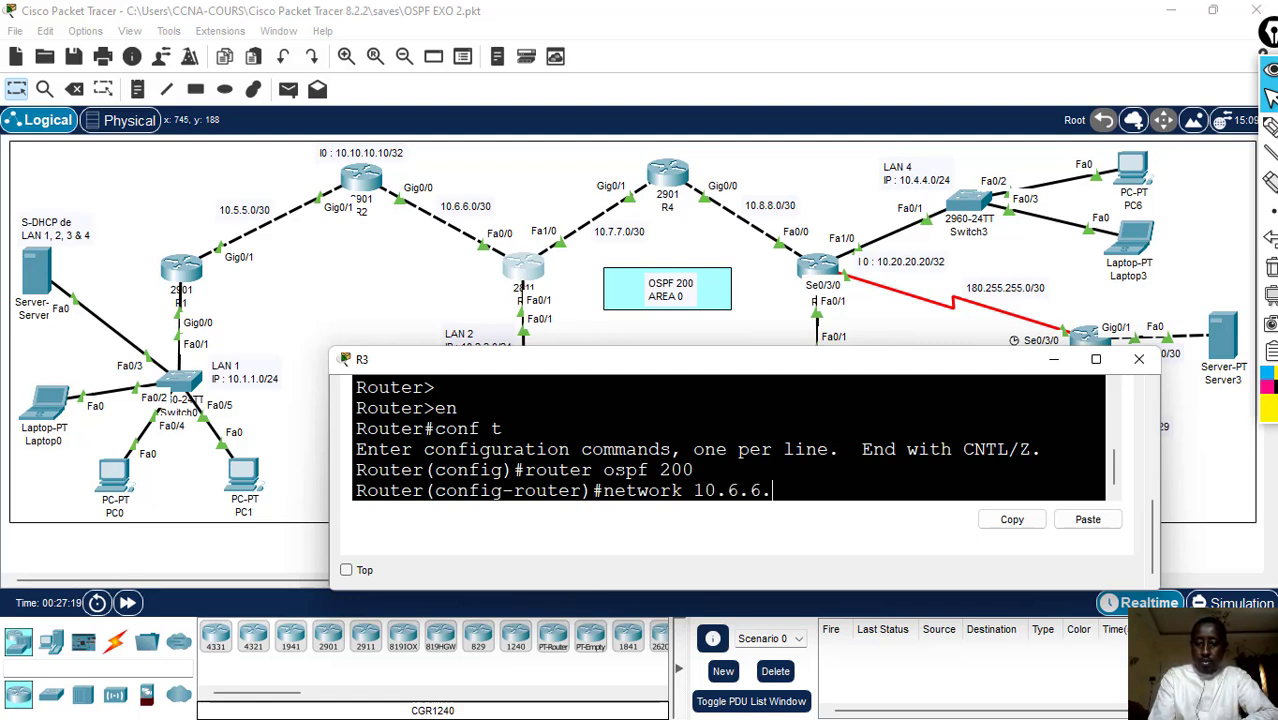
type(".0 0.0.0.3")
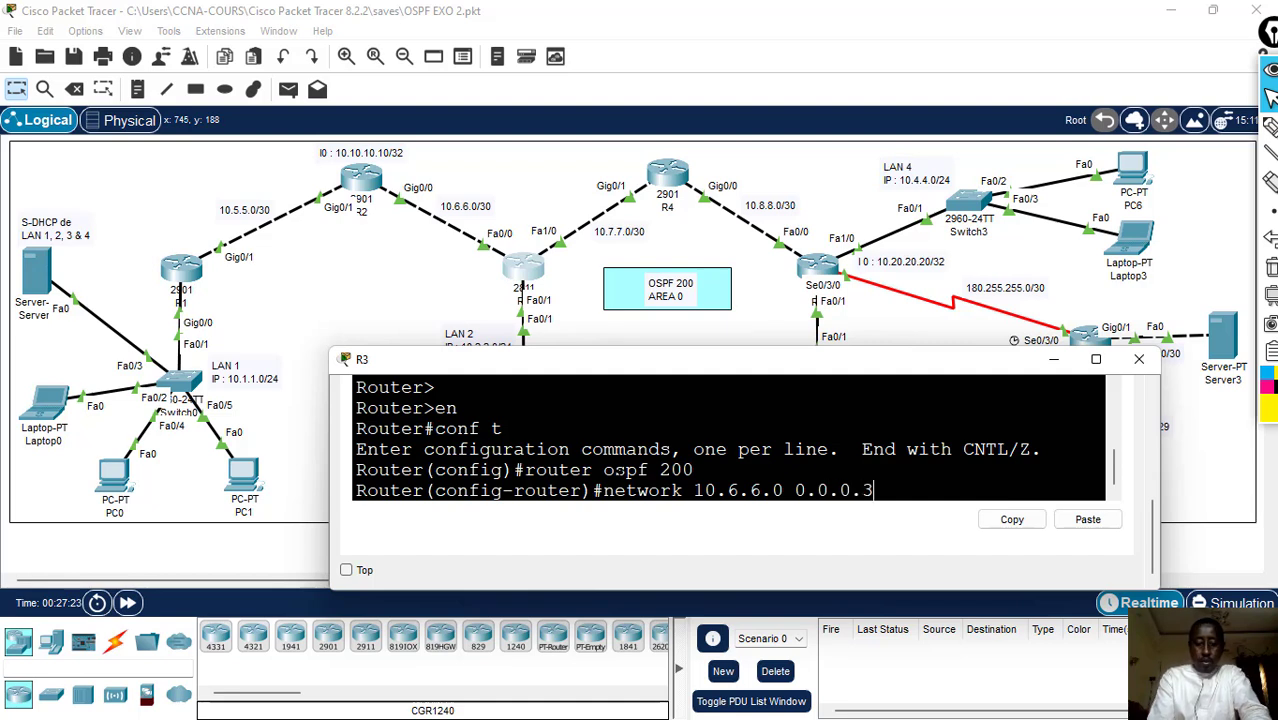
type(" ar 0")
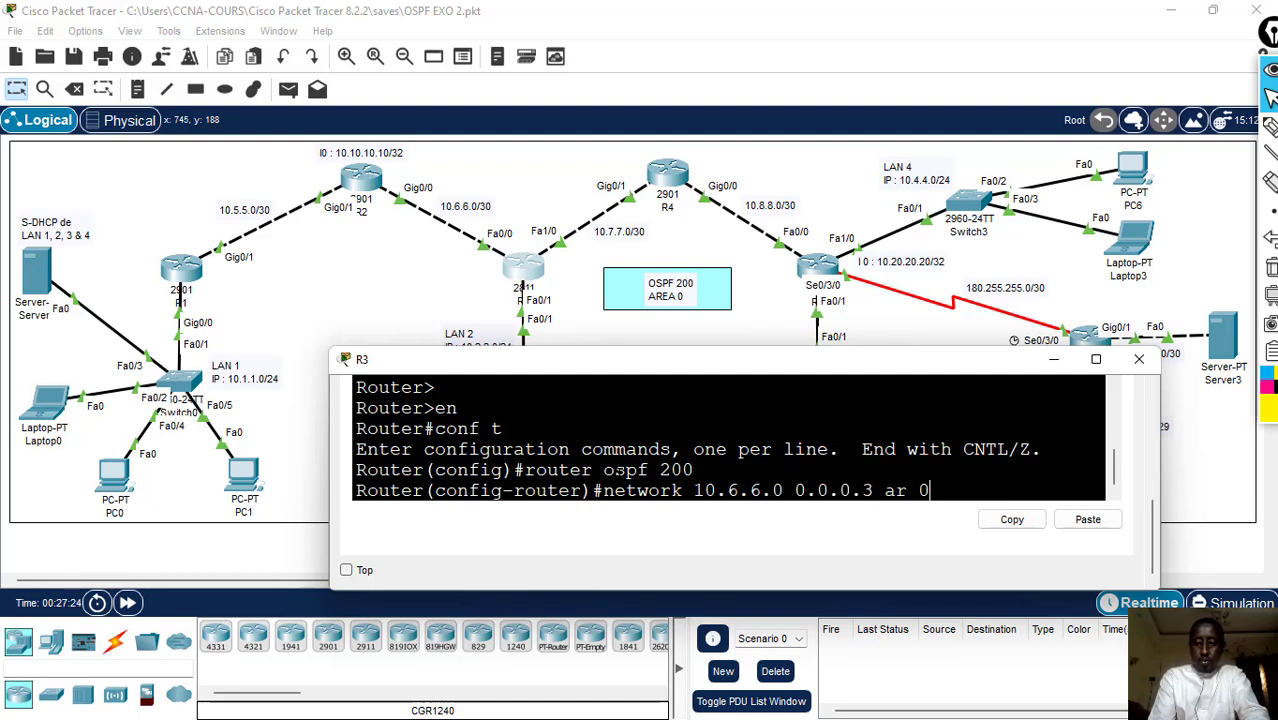
key("Return")
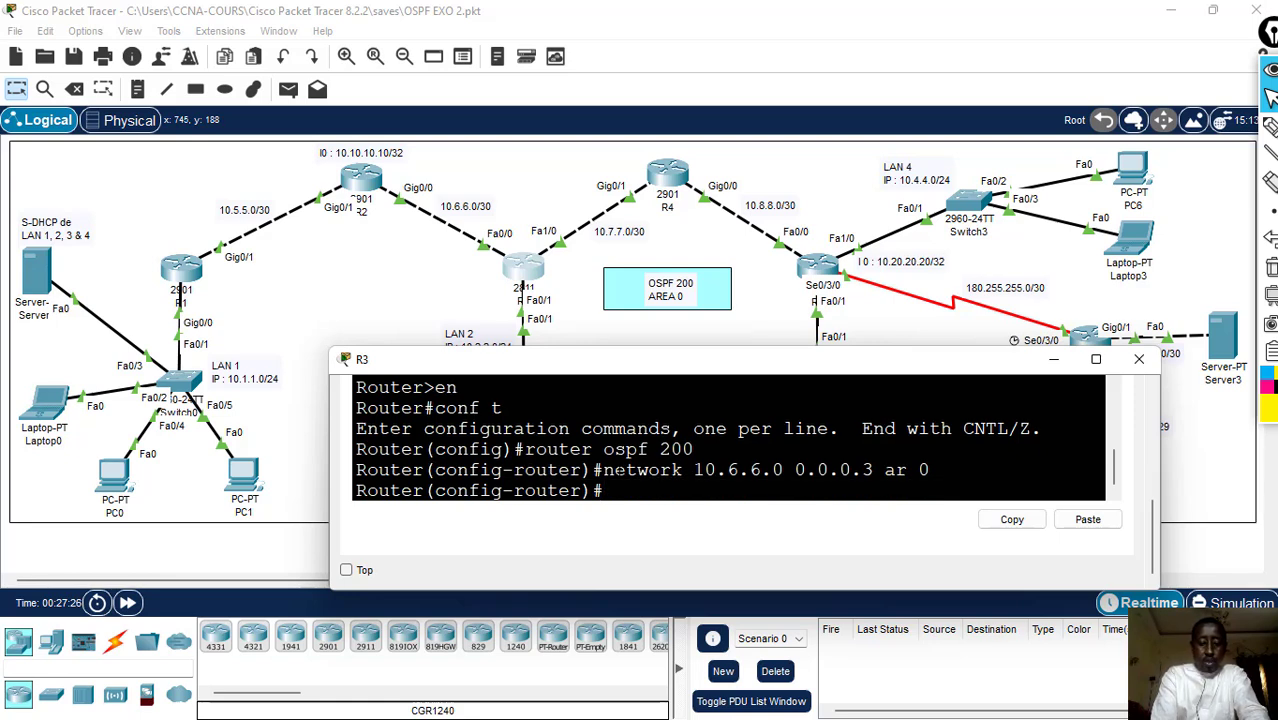
type("network")
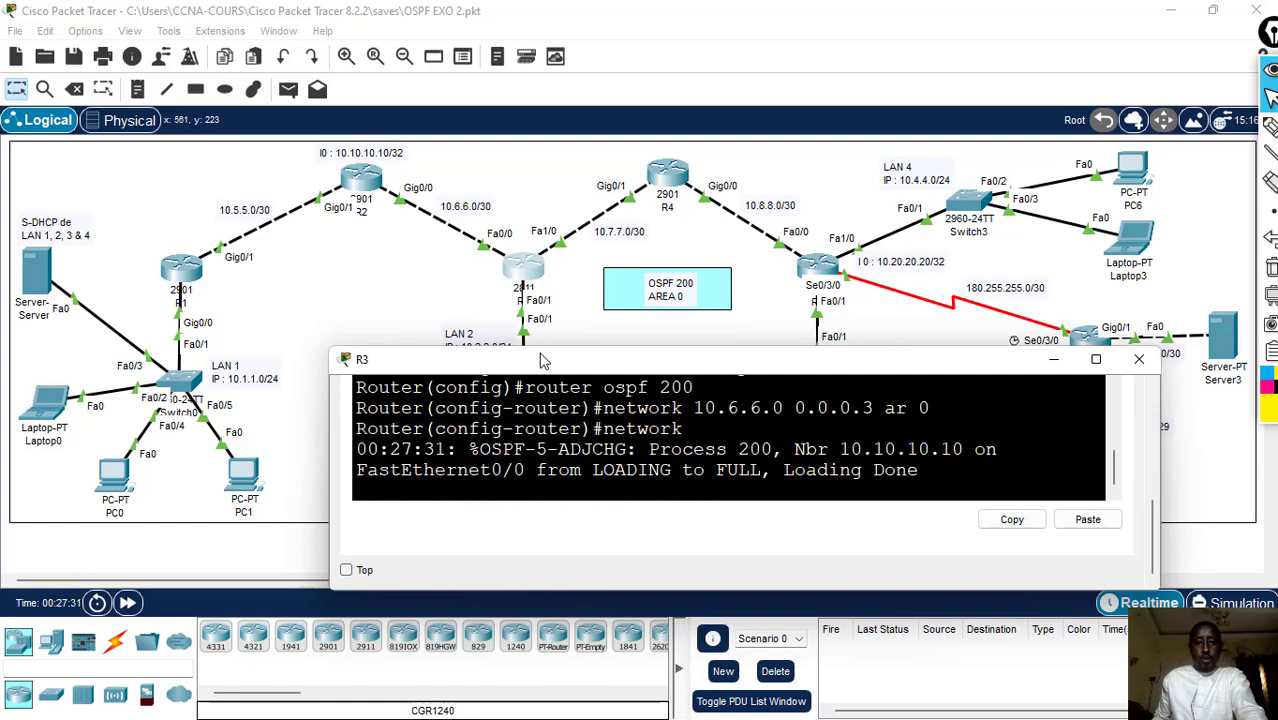
left_click_drag(545, 366, 542, 392)
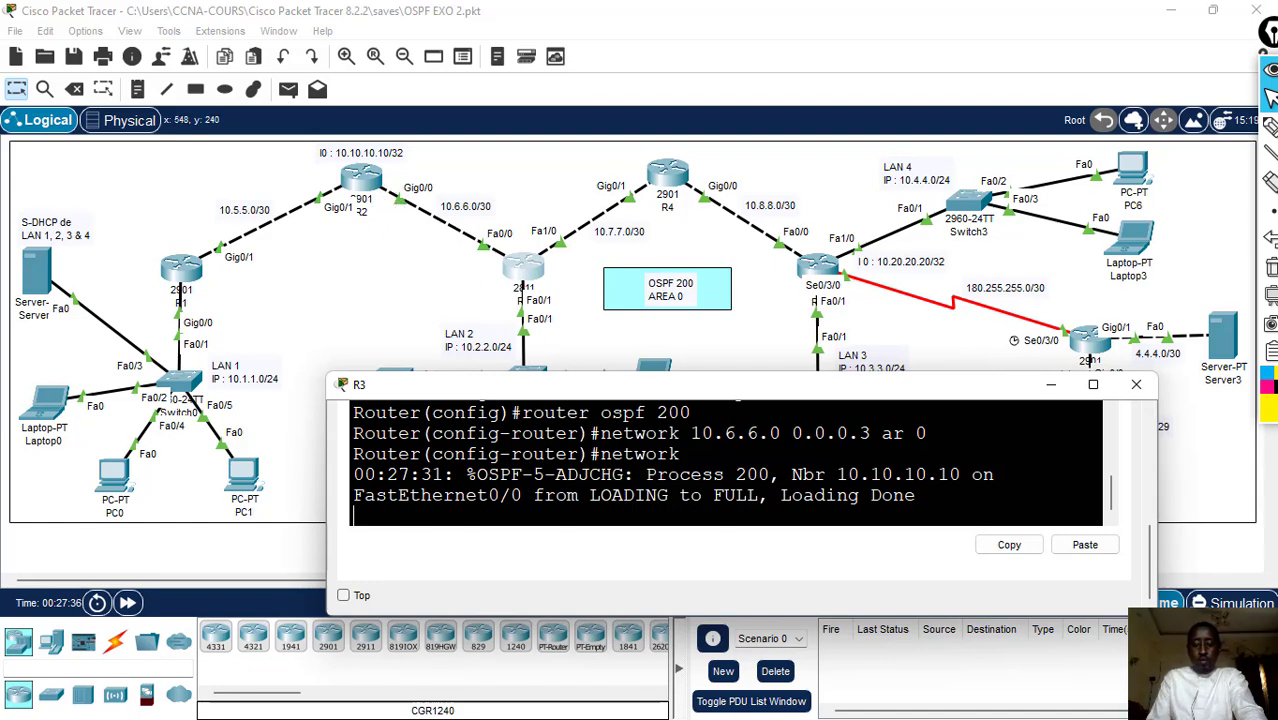
type("1")
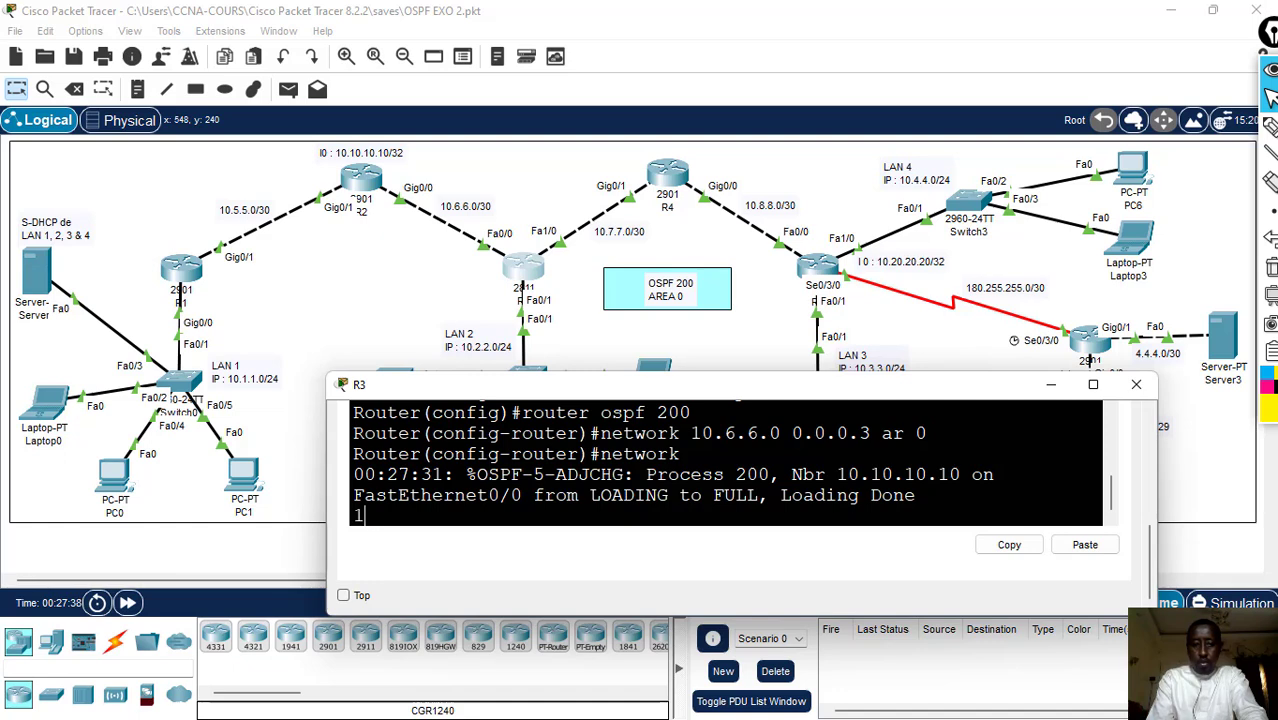
type("0.2")
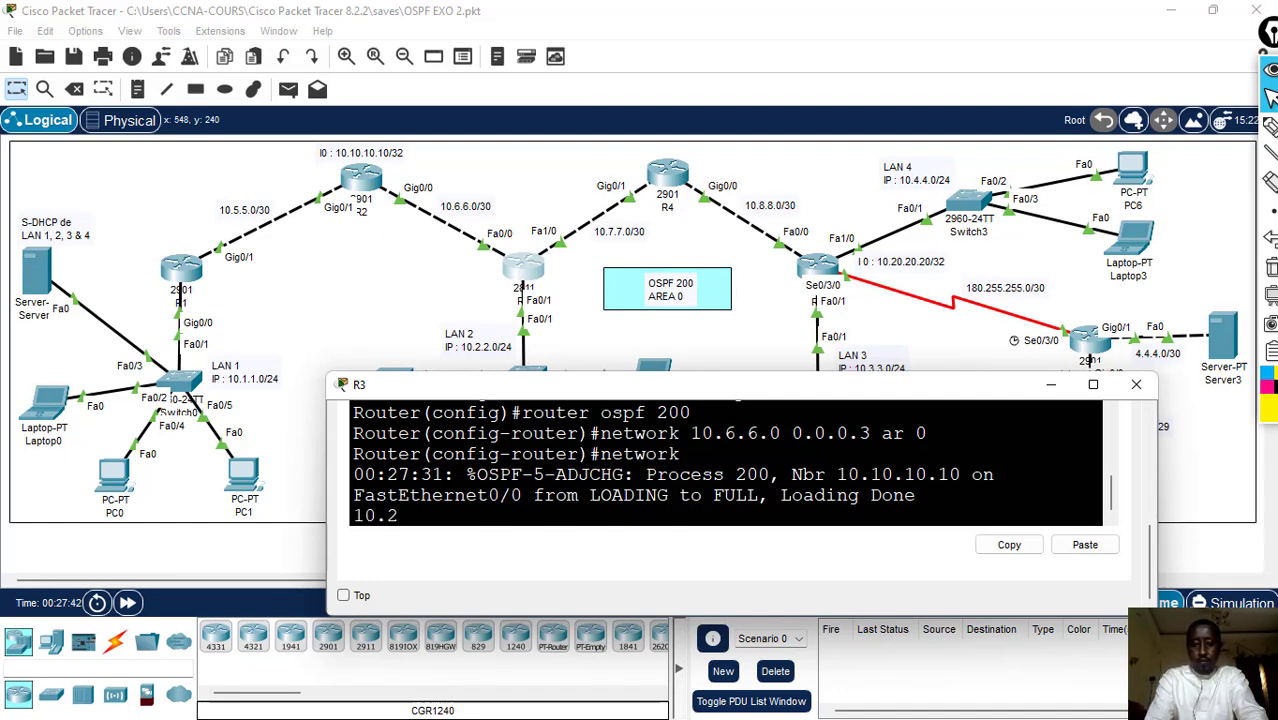
key("BackSpace")
key("BackSpace")
key("BackSpace")
key("Return")
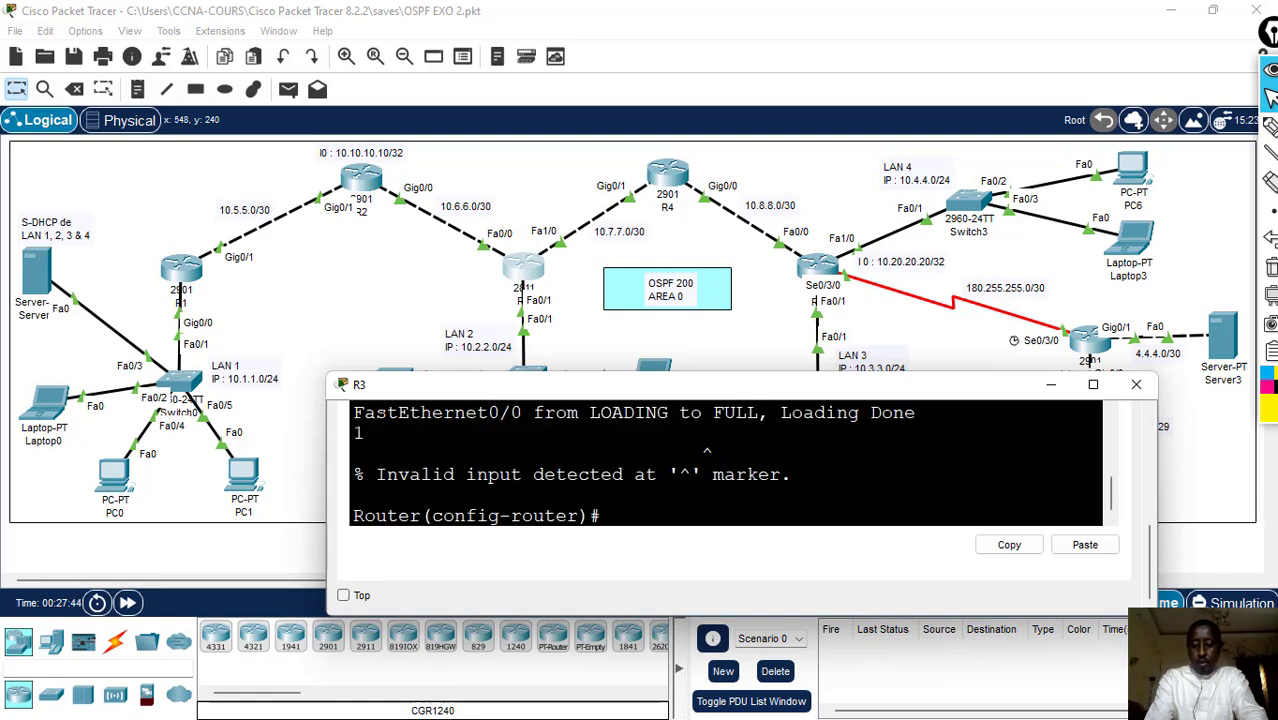
- Advertise LAN 2 in OSPF on R3 with network 10.2.2.0 0.0.0.255 ar 0
type("network  10")
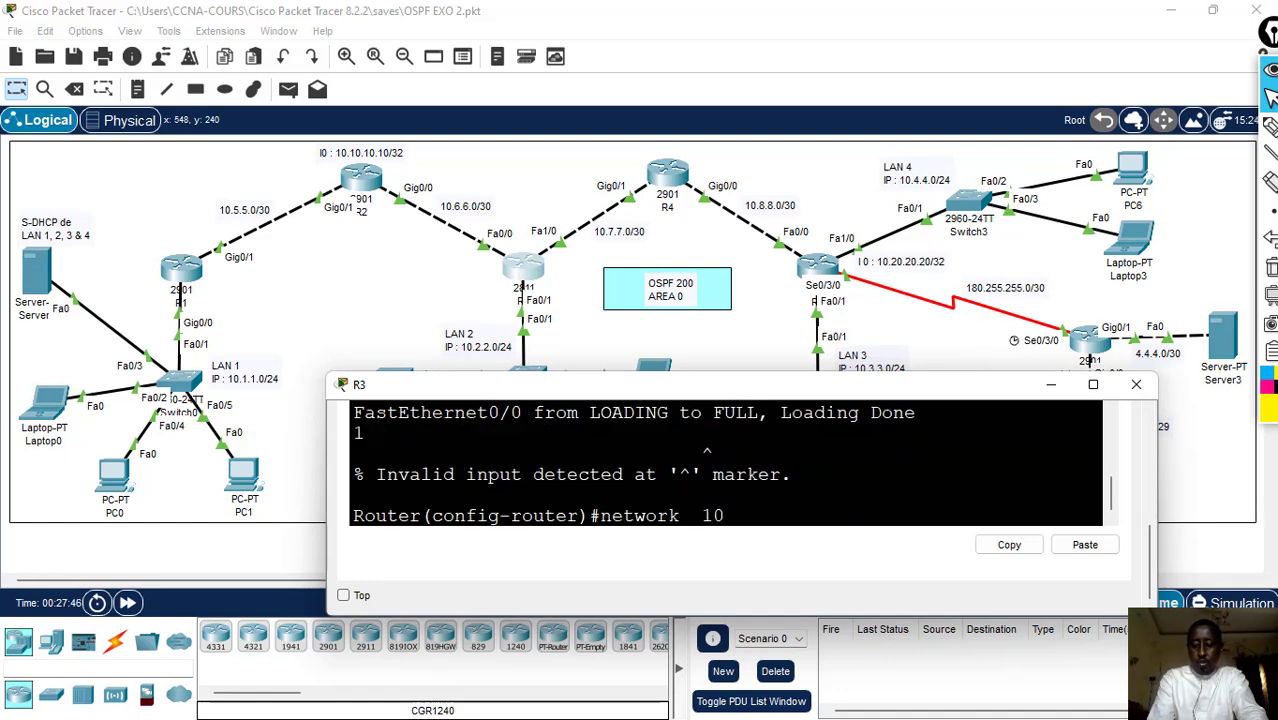
type(".2.2.")
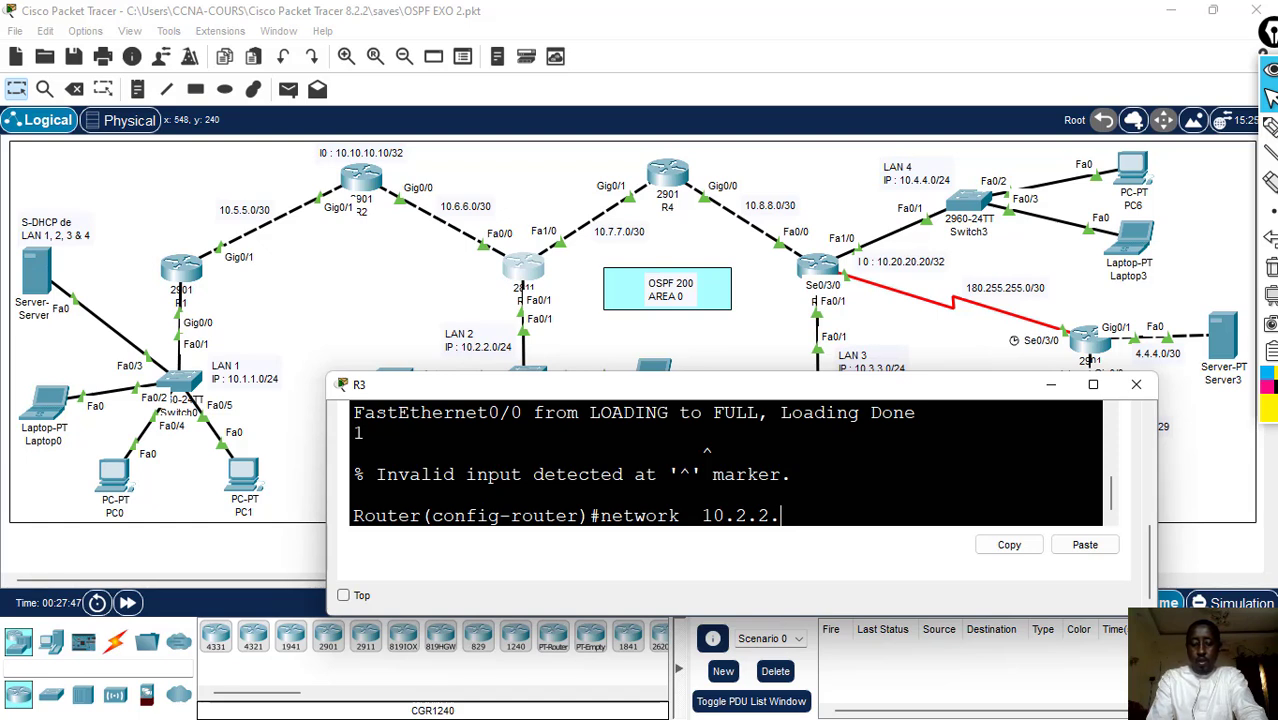
type("0 0.0.0.")
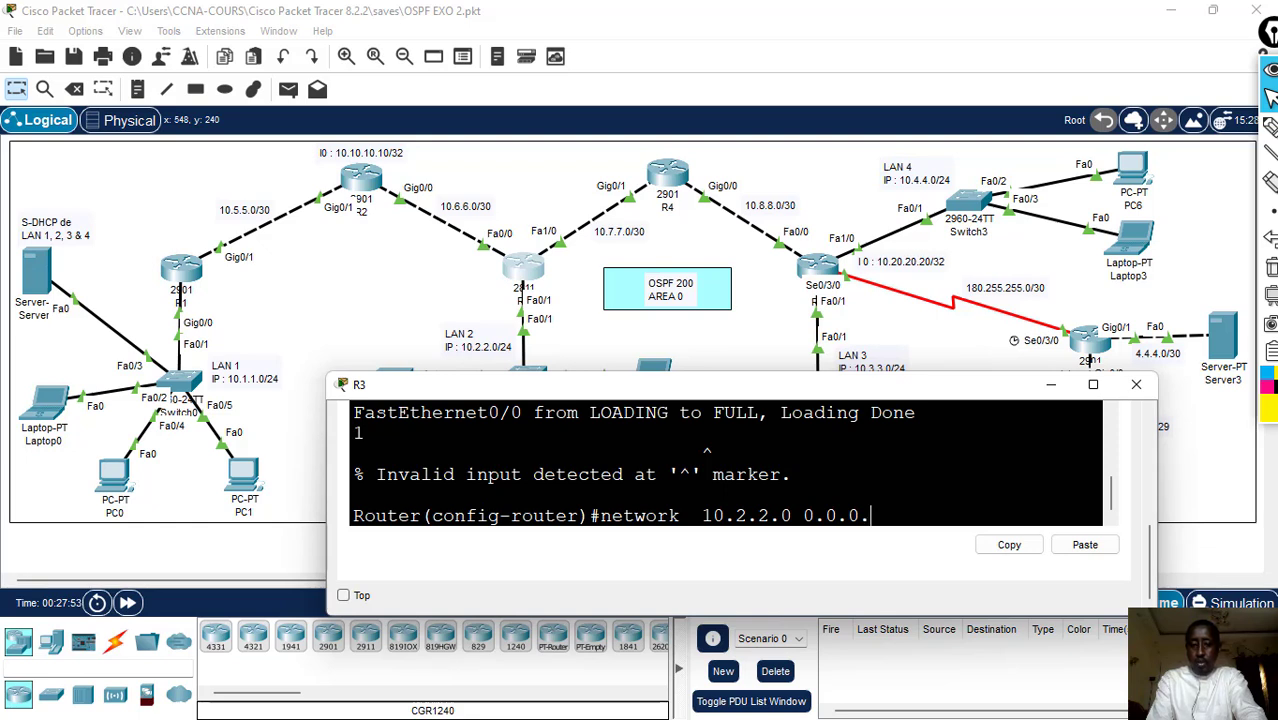
type("255 ar")
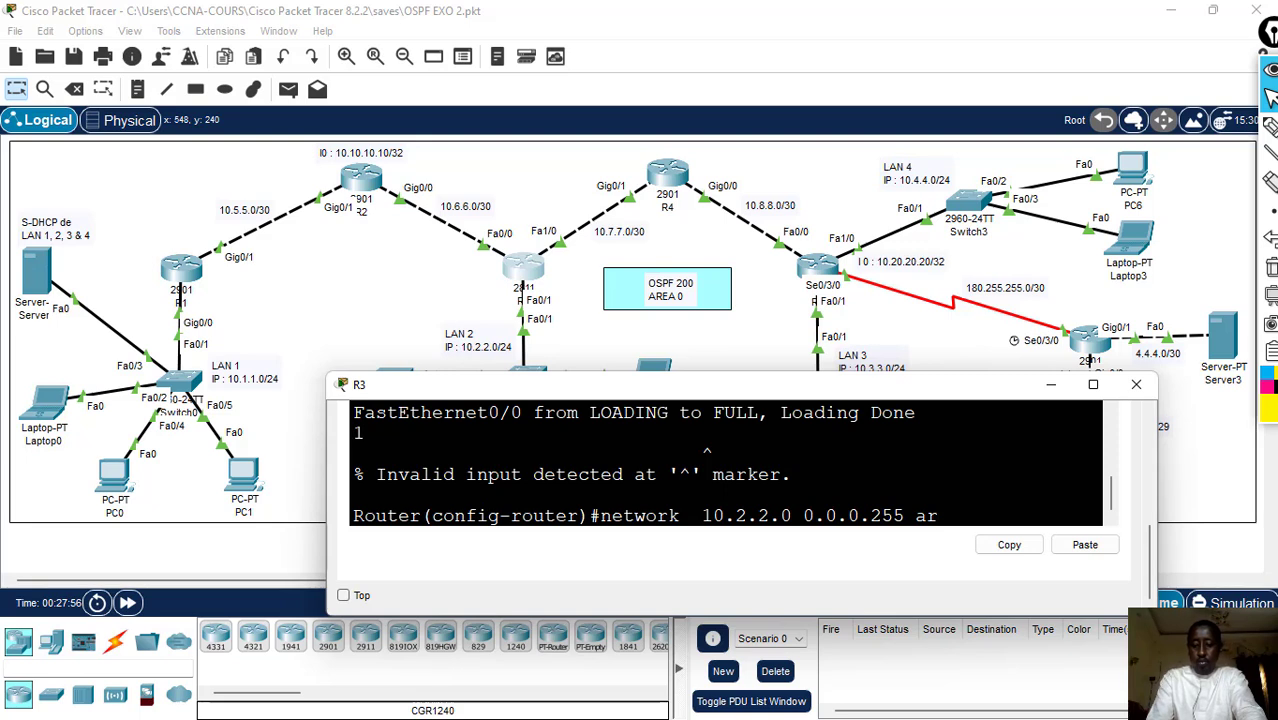
type(" 0")
key("Return")
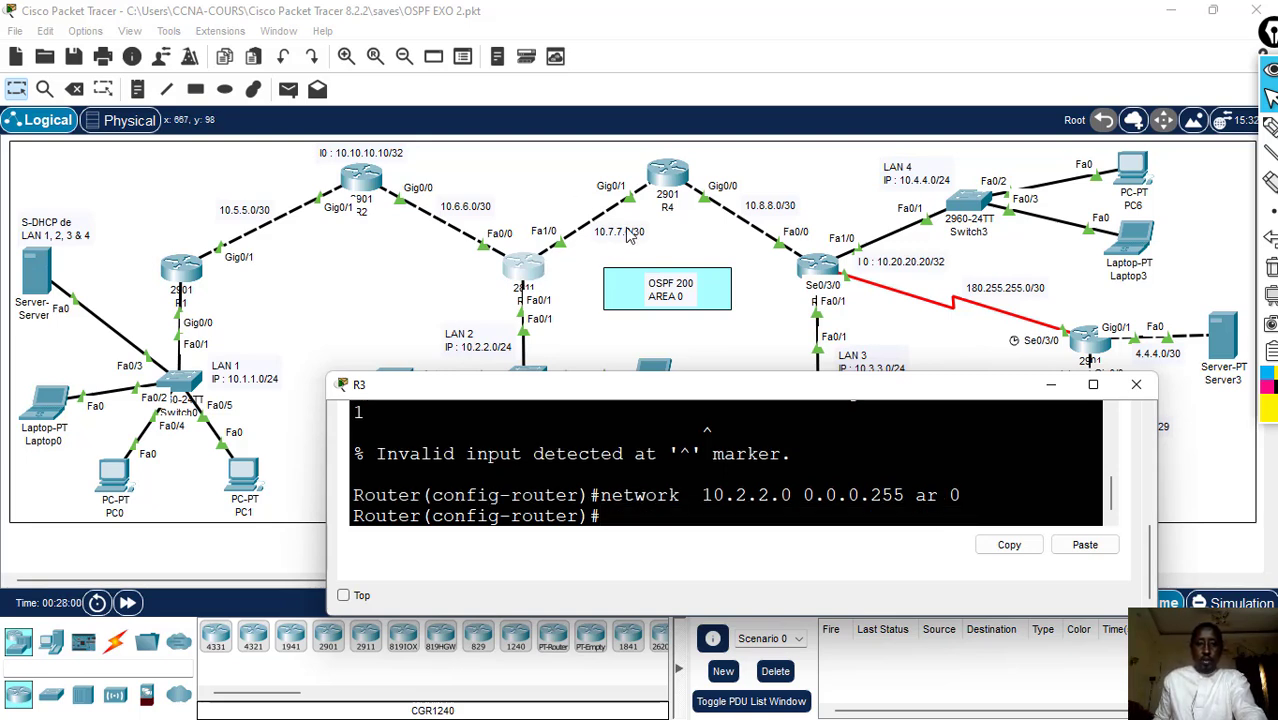
- Advertise the R3–R4 link on R3 with network 10.7.7.0 0.0.0.3 ar 0
type("n")
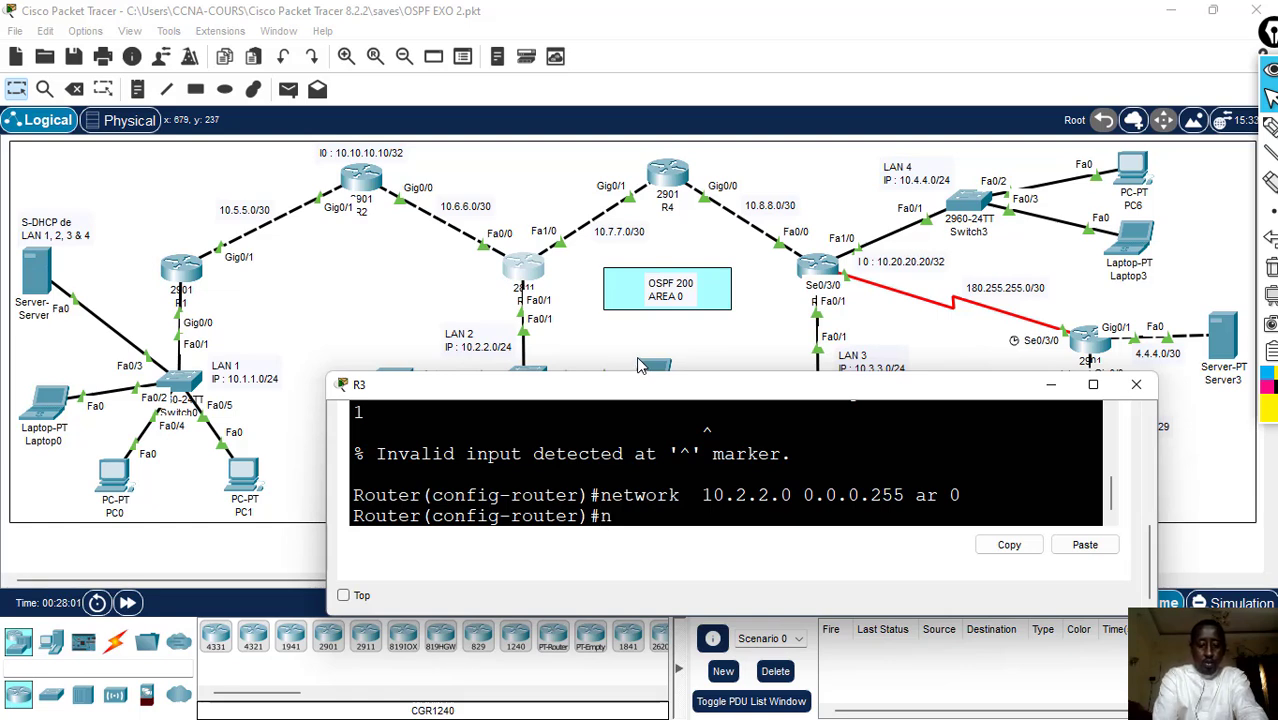
type("etwork")
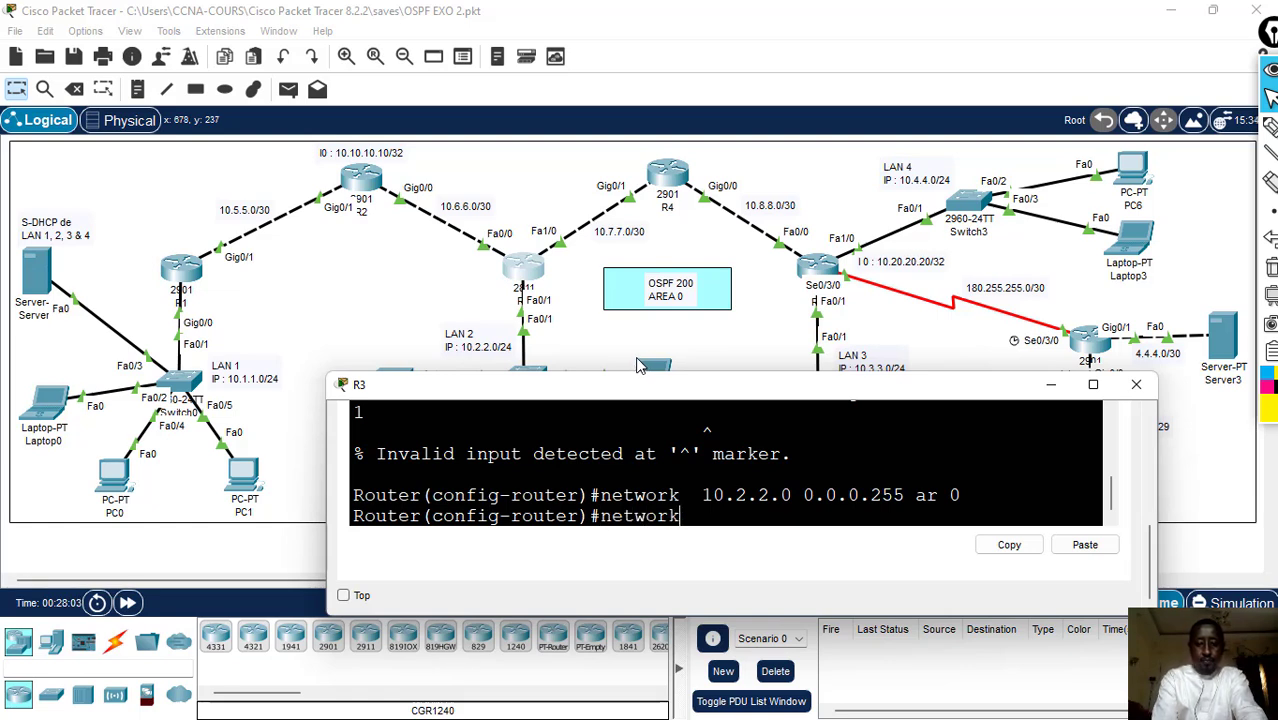
type(" 10.7")
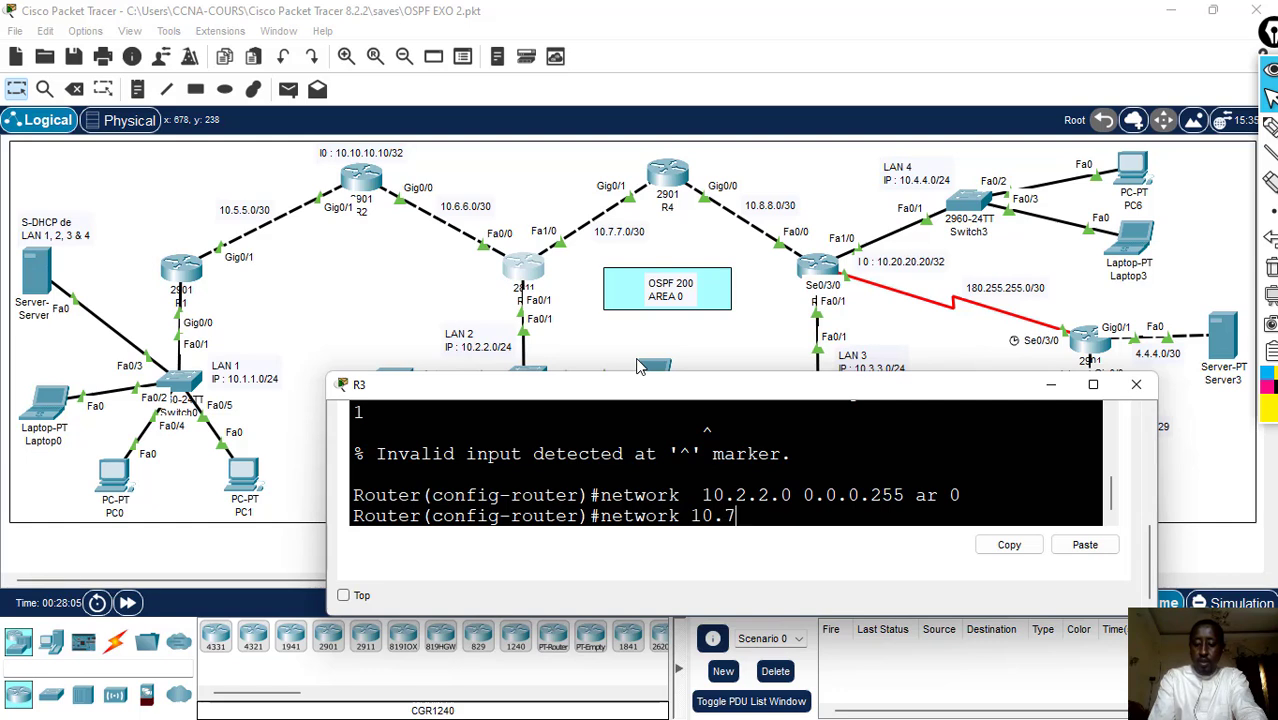
type(".7.0")
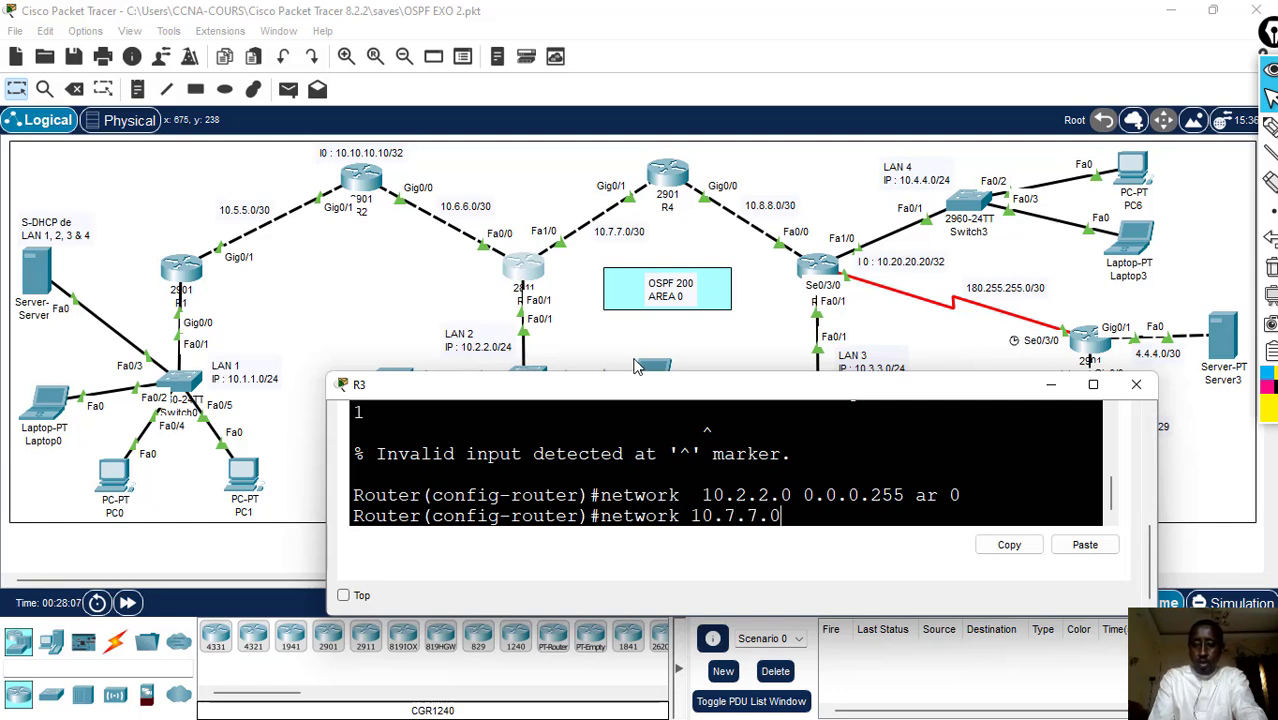
type(" 0.0.0.3")
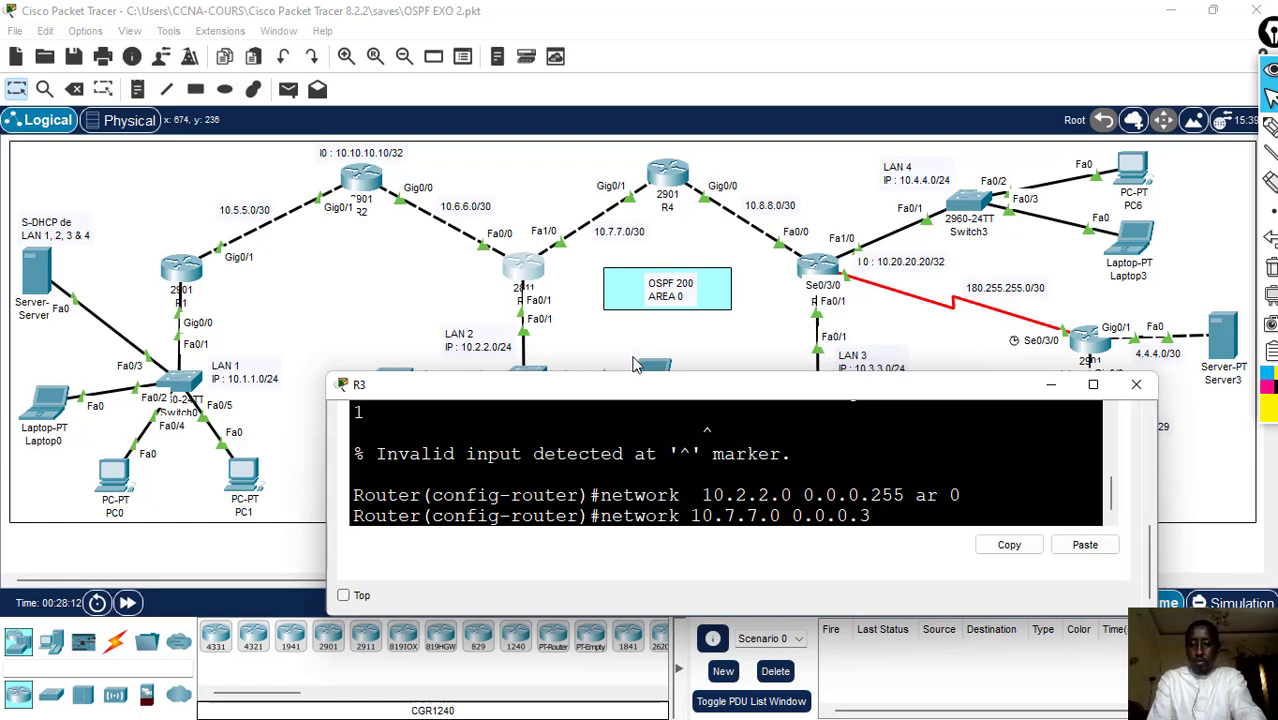
type("ar 0")
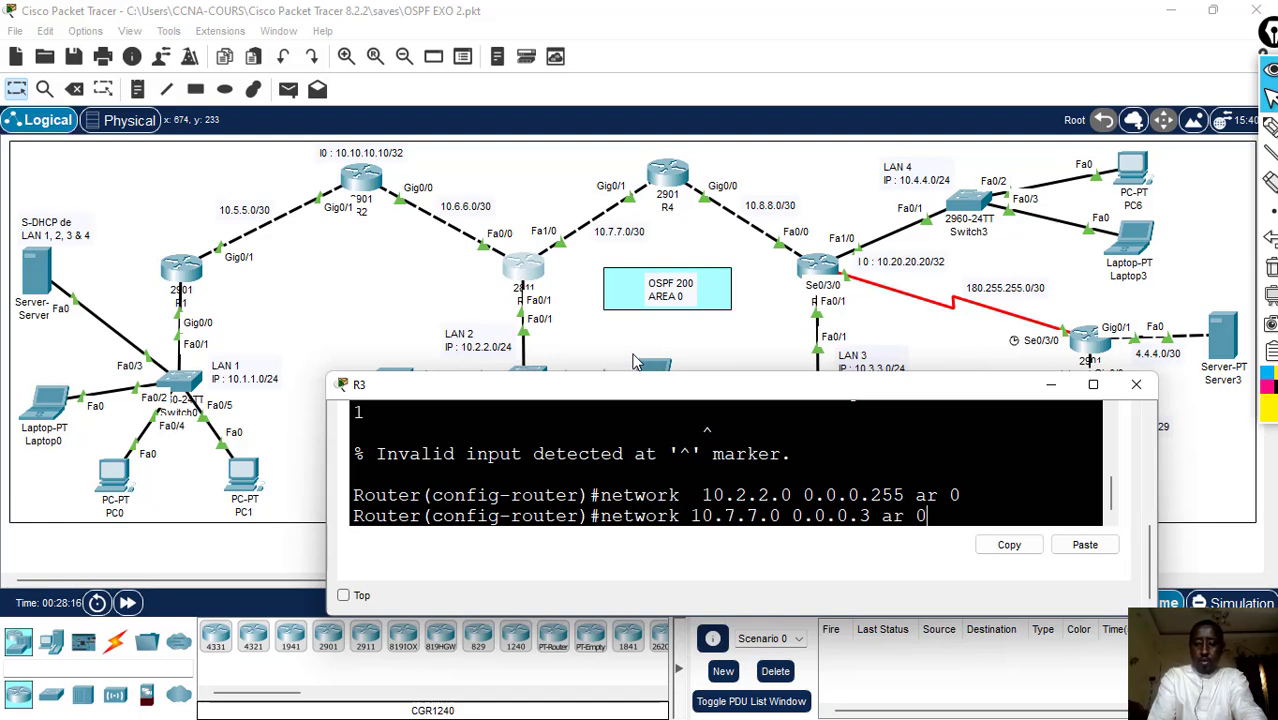
key("Return")
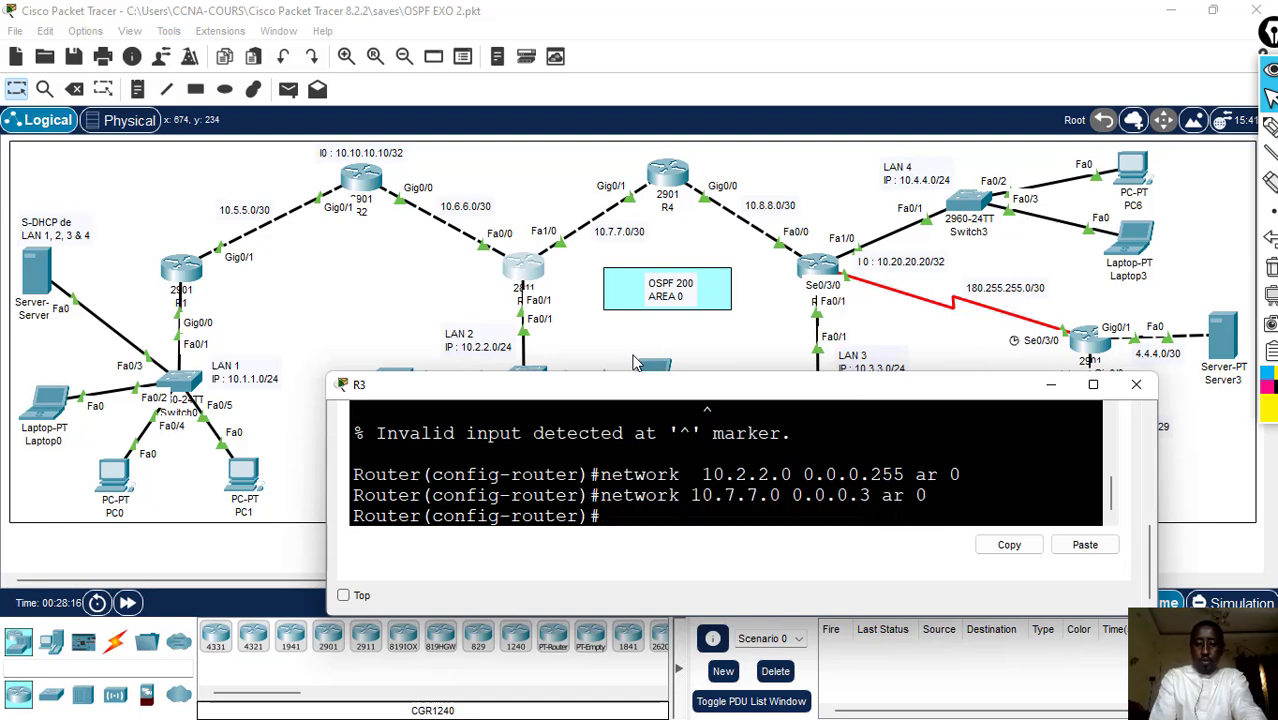
- Leave configuration mode on R3 with end and save the configuration with wr
type("end")
key("Return")
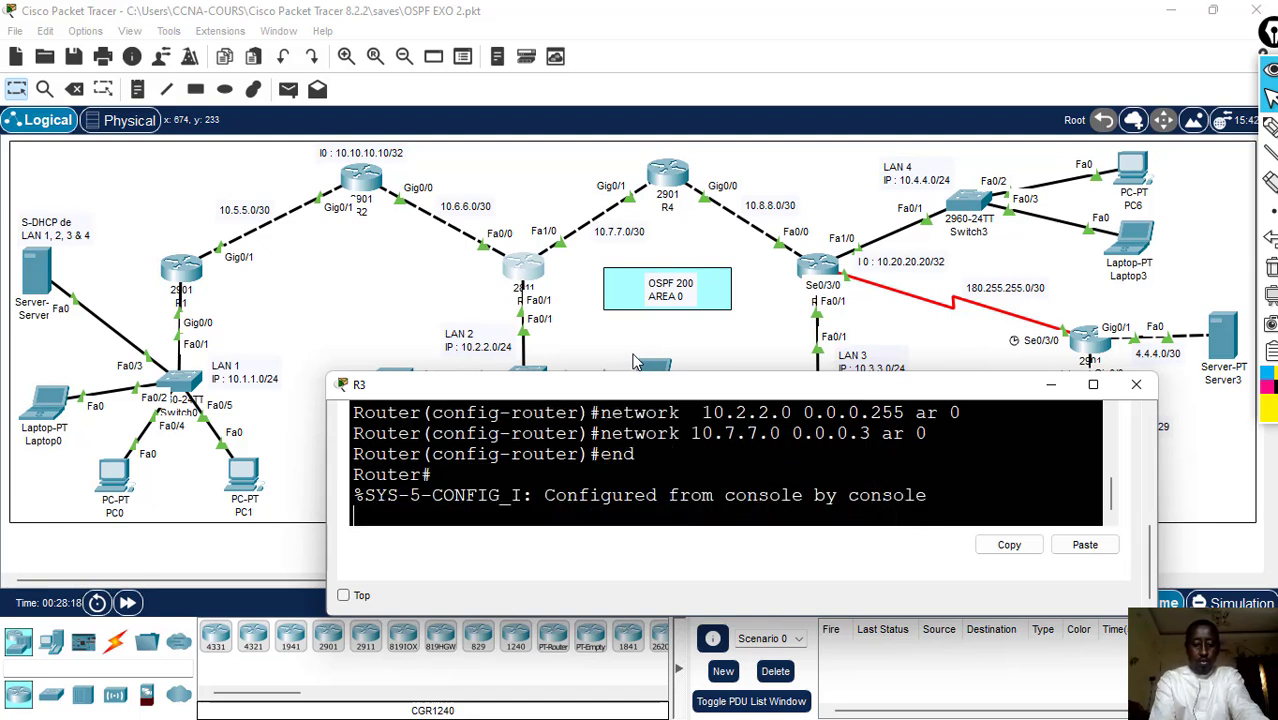
type("wr")
key("Return")
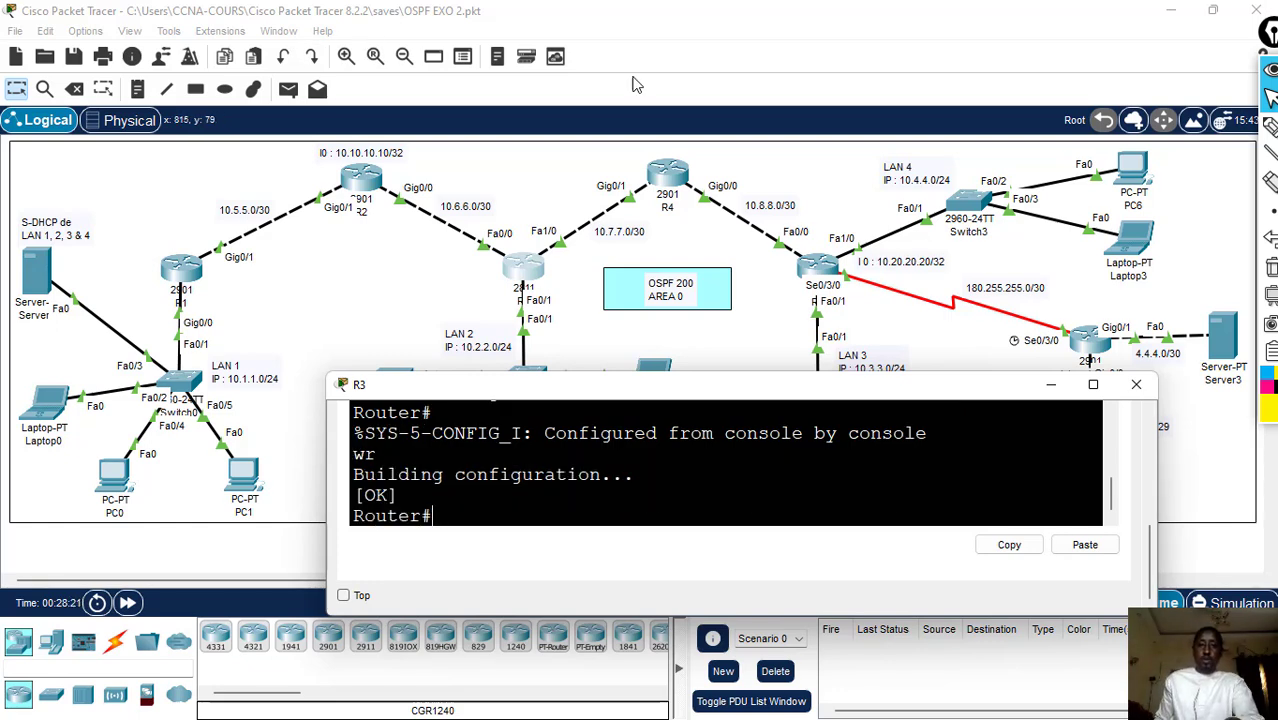
- Open R4's command line at the user prompt, placing and widening its window below the routers' link labels
left_click(669, 180)
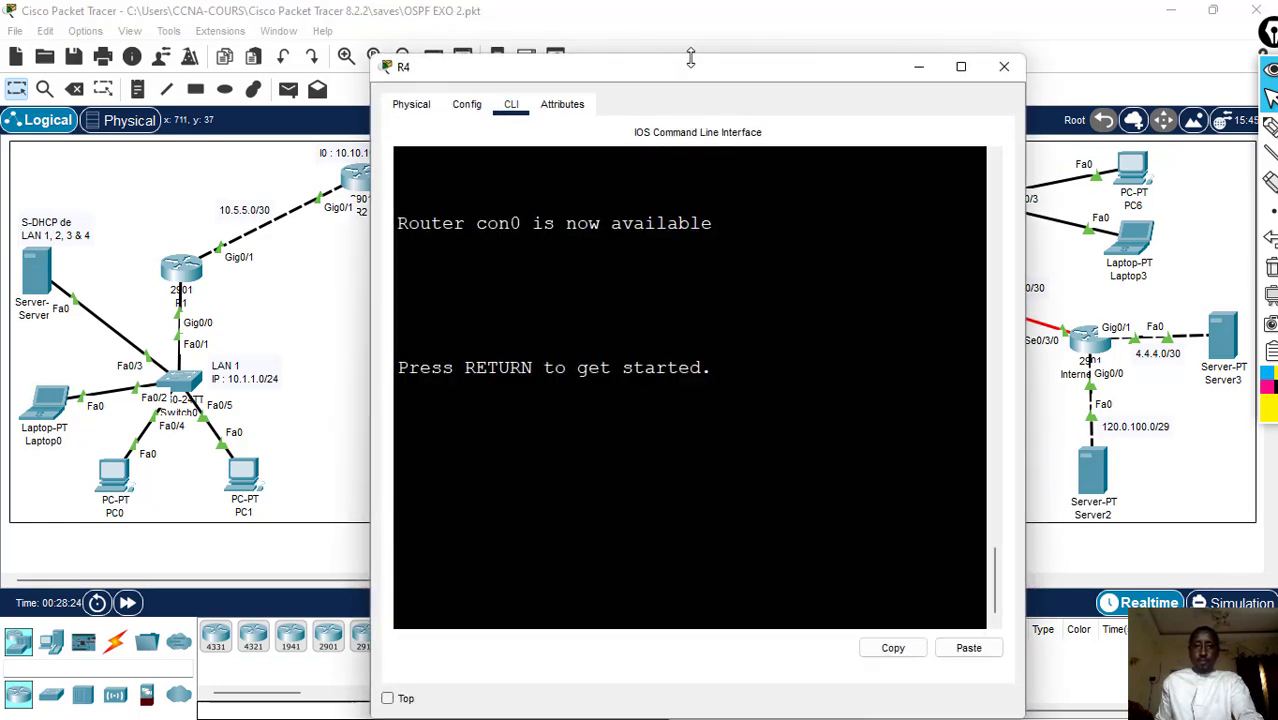
left_click_drag(690, 66, 580, 366)
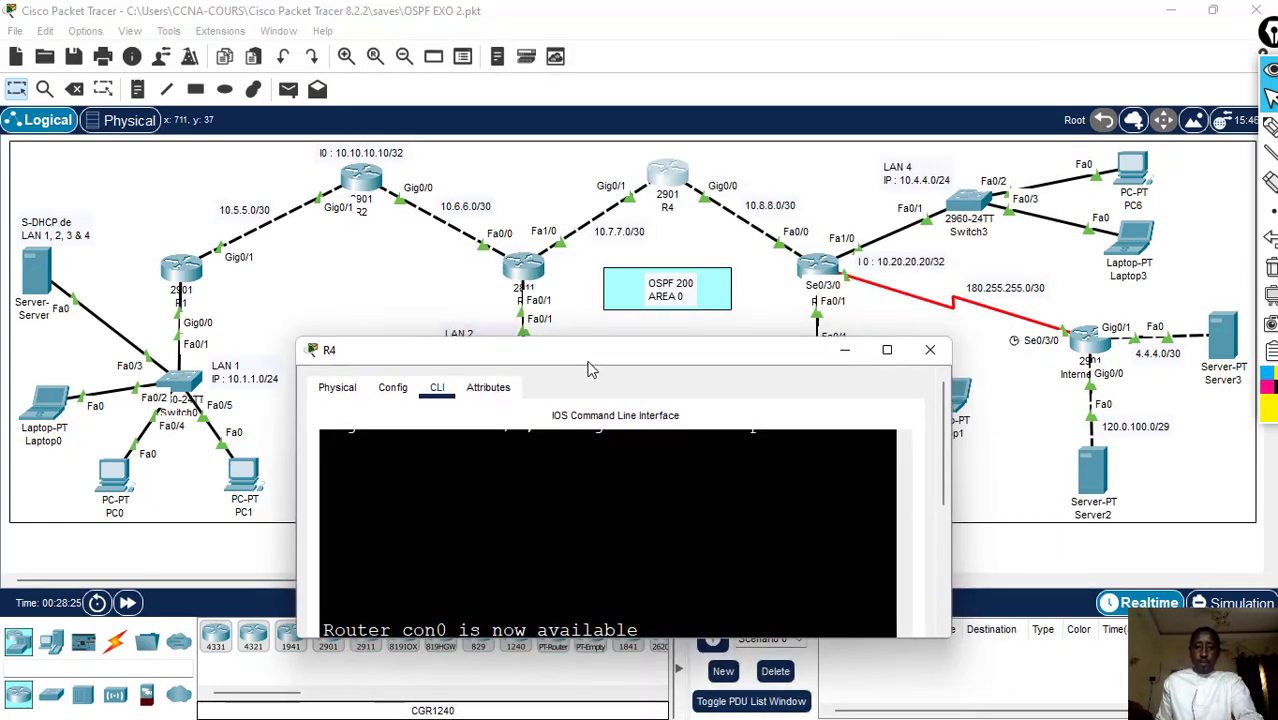
left_click_drag(950, 462, 1177, 558)
key("Return")
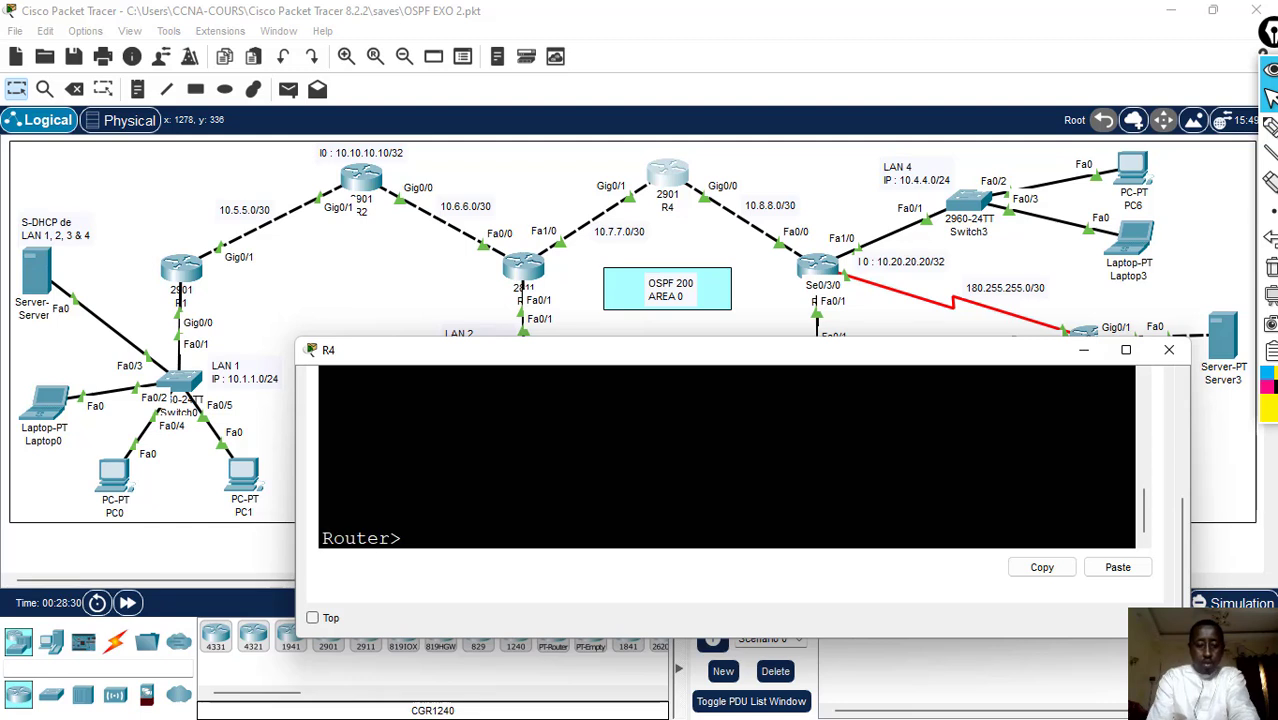
- Enter global configuration mode on R4 with en and conf t
type("en")
key("Return")
type("co")
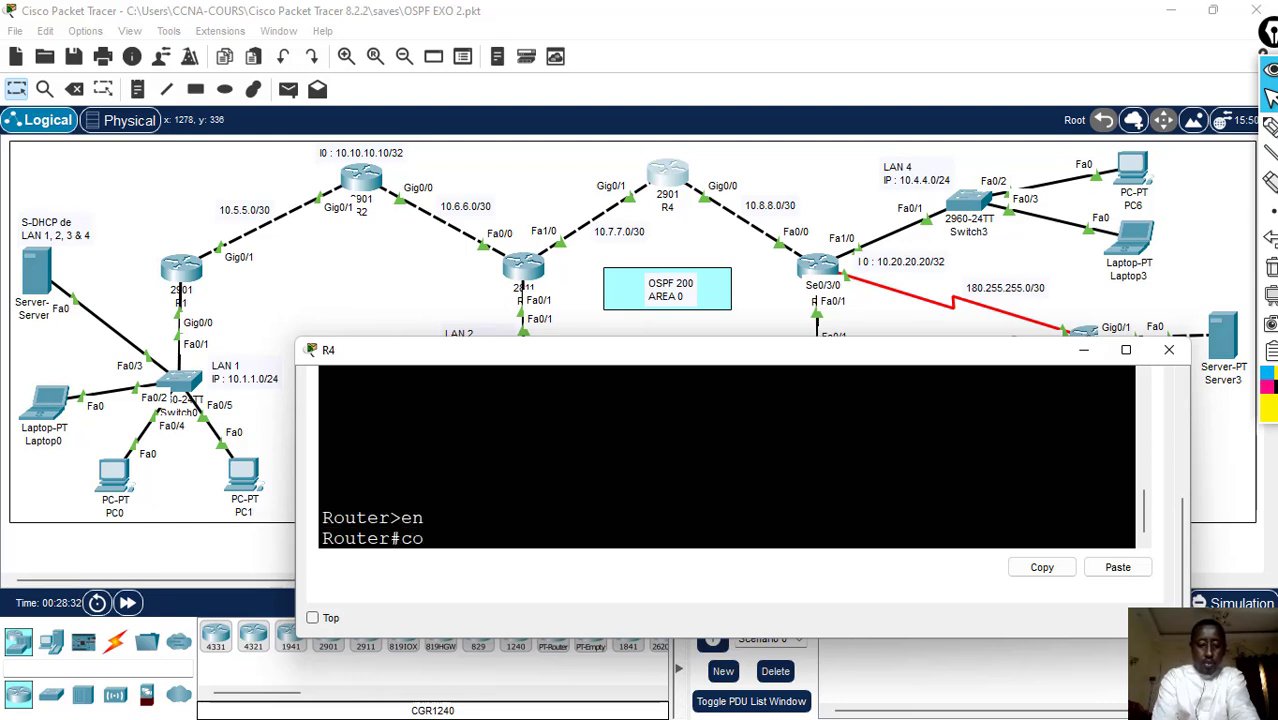
type("nf t")
key("Return")
- Start OSPF process 200 on R4 with router ospf 200
type("router")
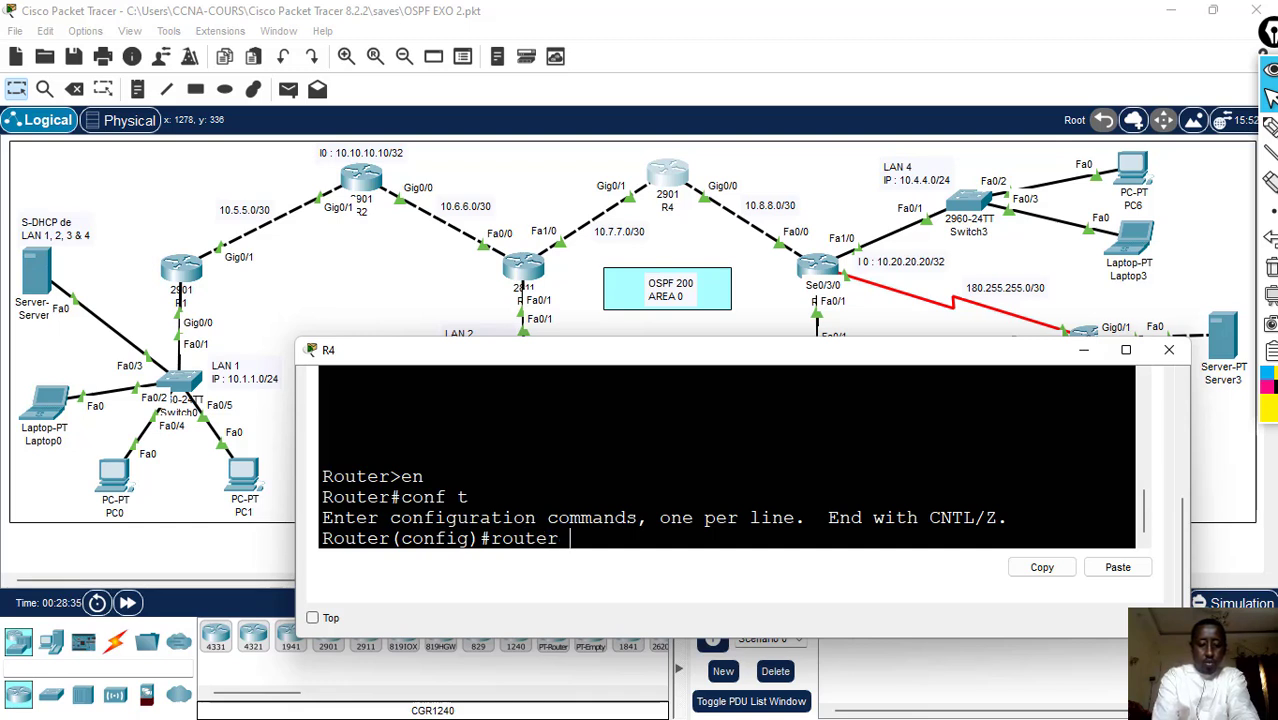
type(" ospf ")
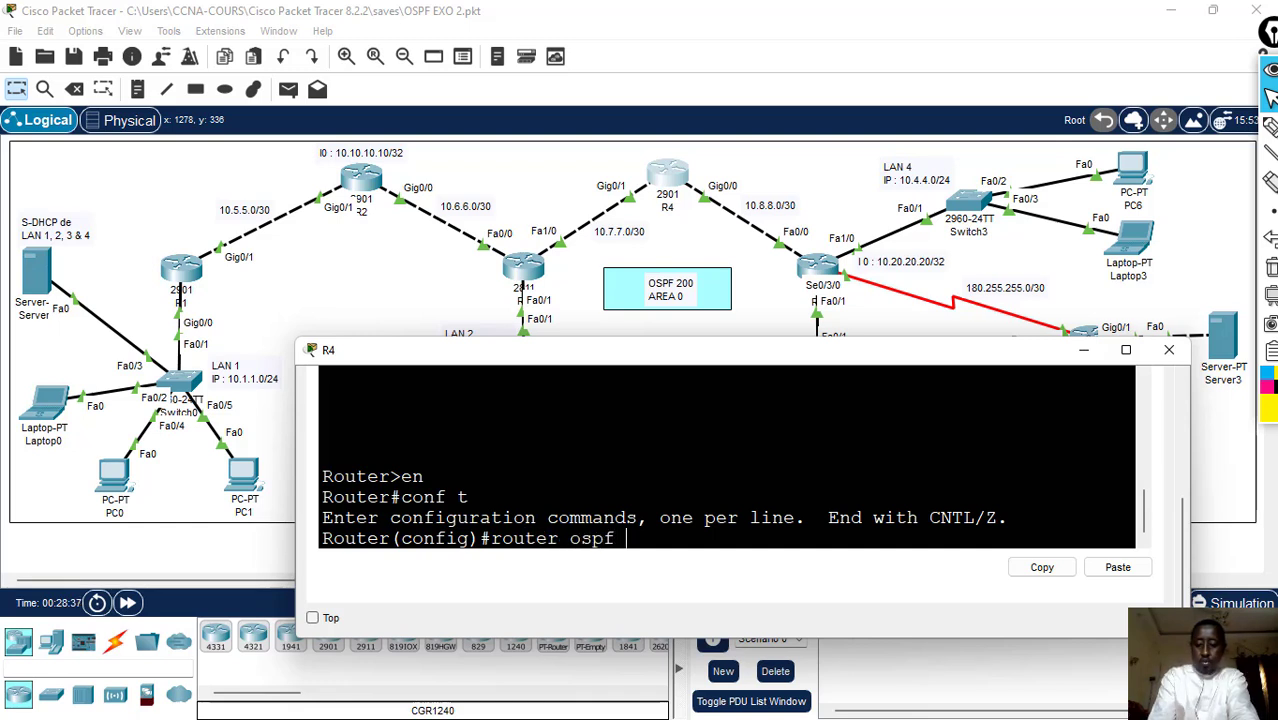
type("200")
key("Return")
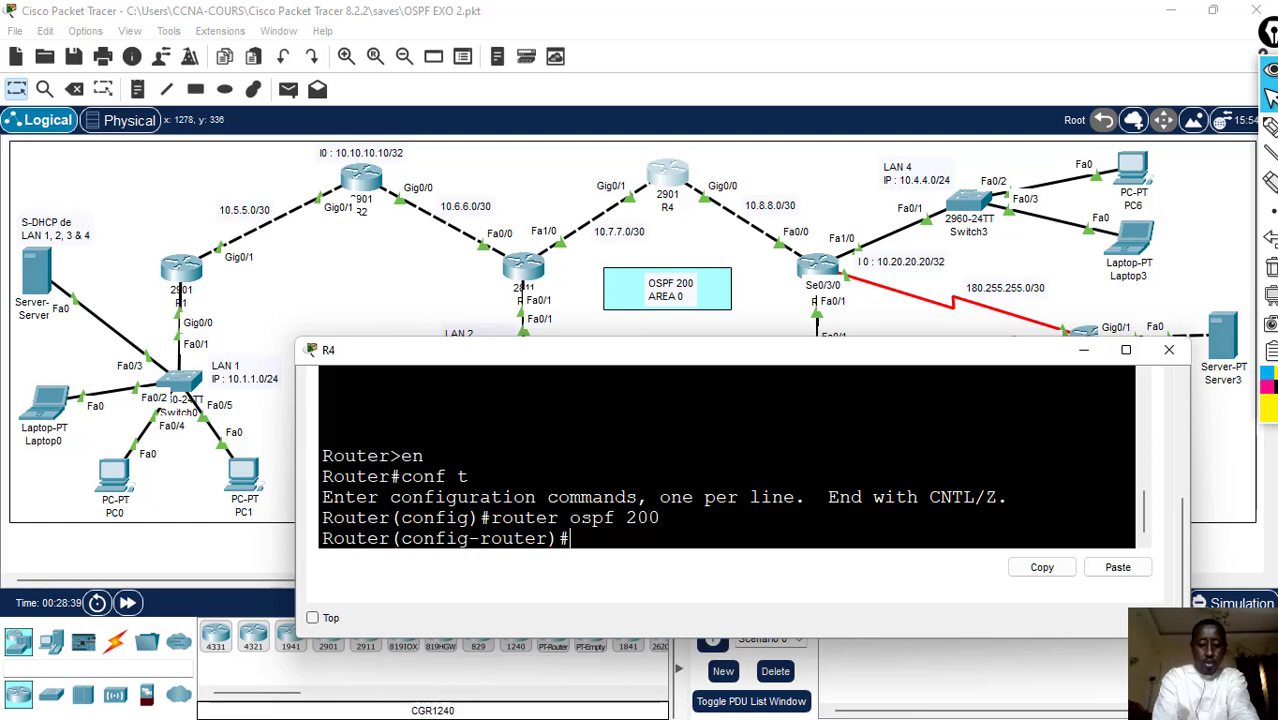
- Advertise network 10.7.7.0 with wildcard mask 0.0.0.3 in OSPF area 0 on R4
type("network")
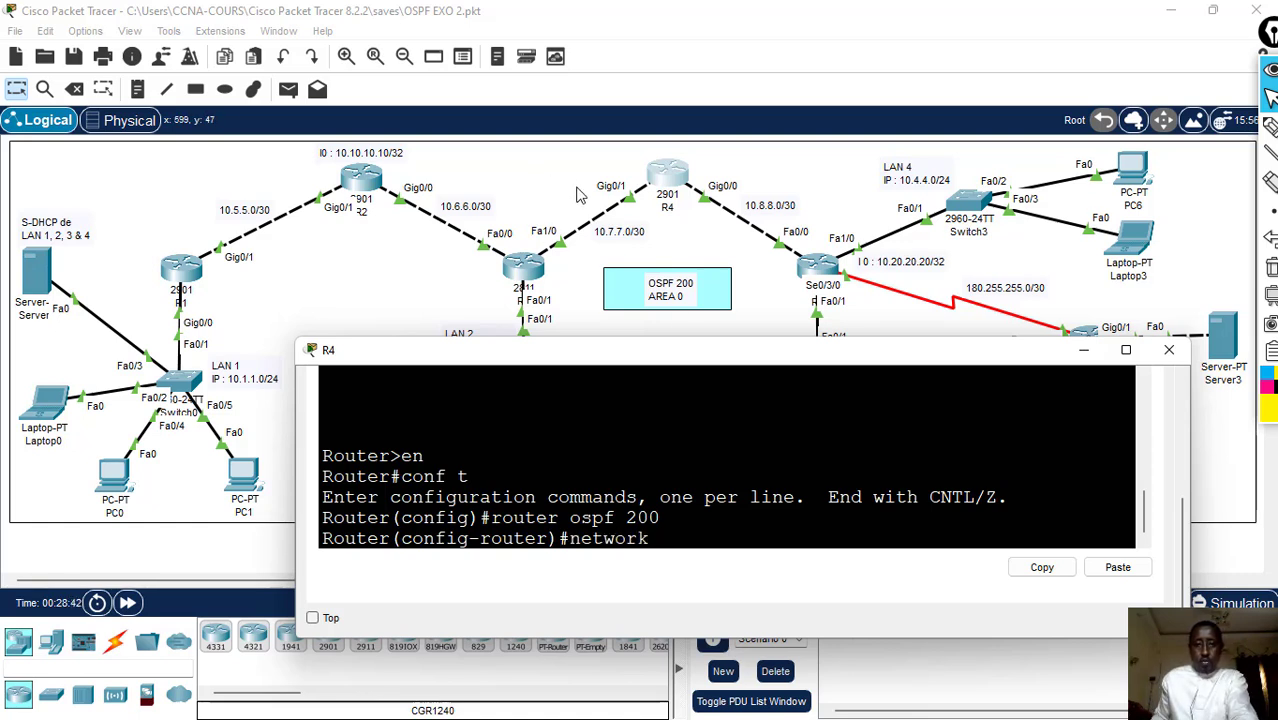
type(" 1")
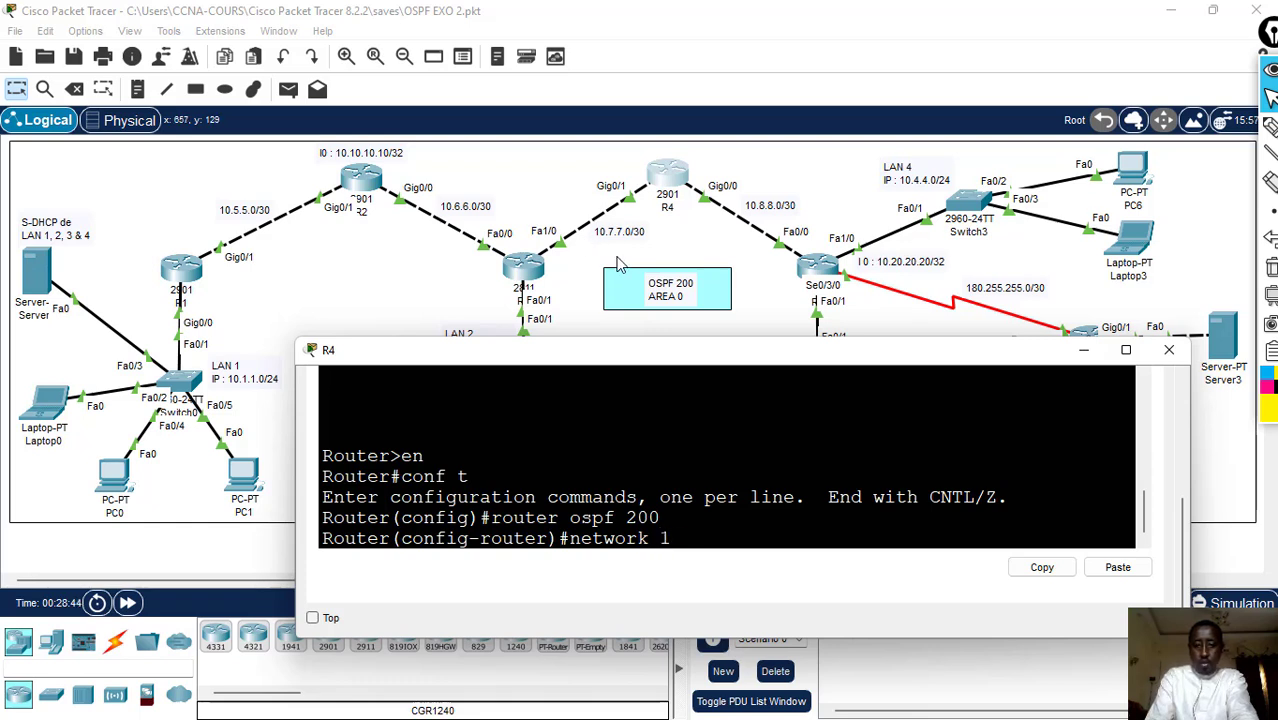
type("0.7.7.0 0.0.0")
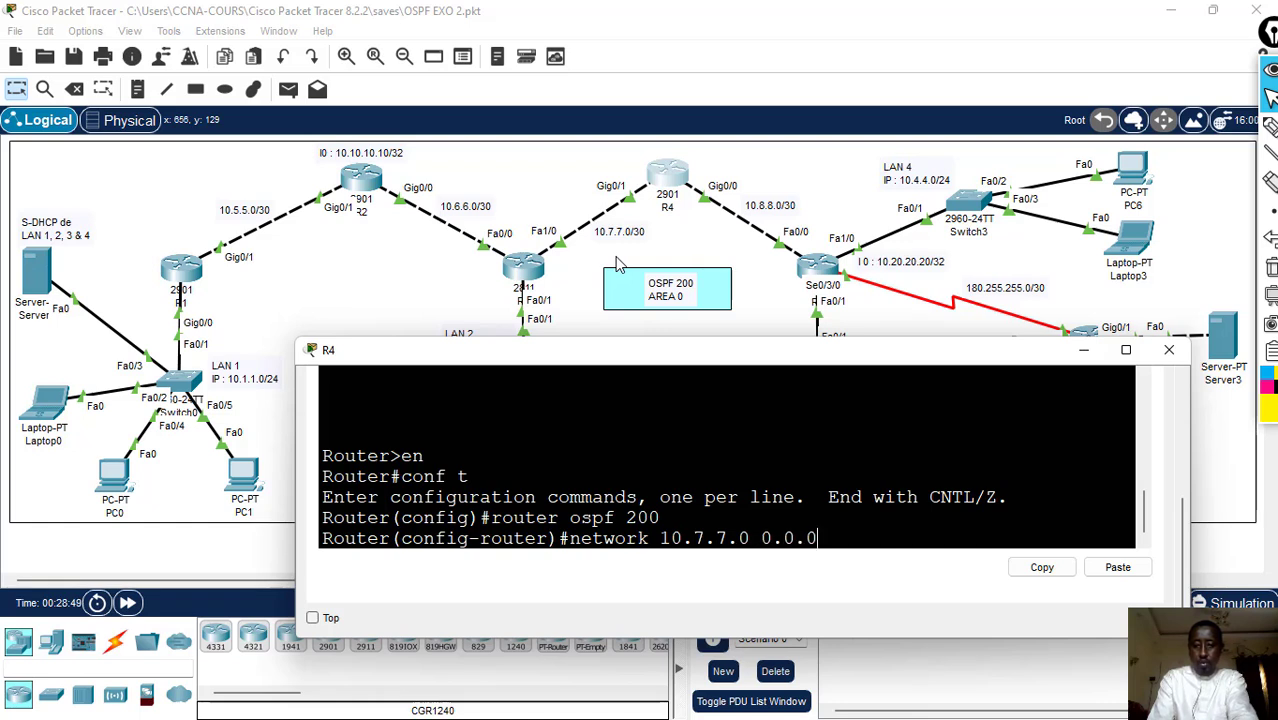
type(".3 a .")
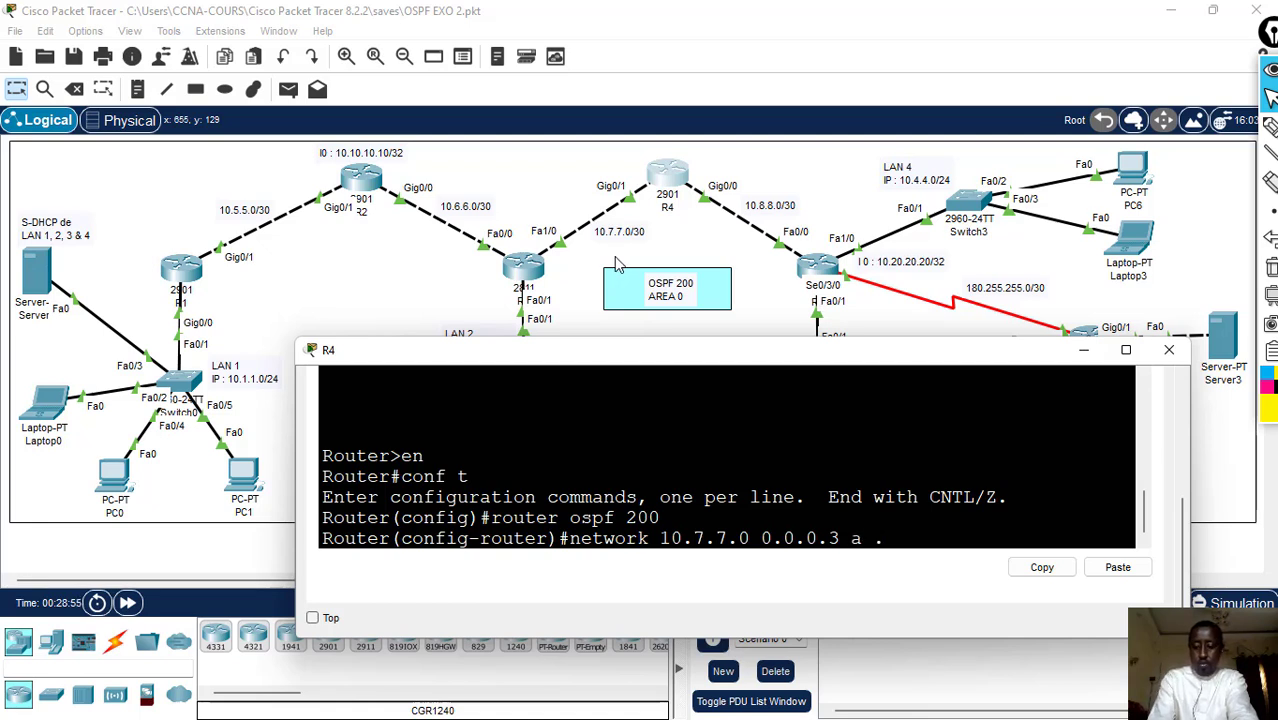
type("3 zr .")
key("BackSpace")
type("0")
key("Return")
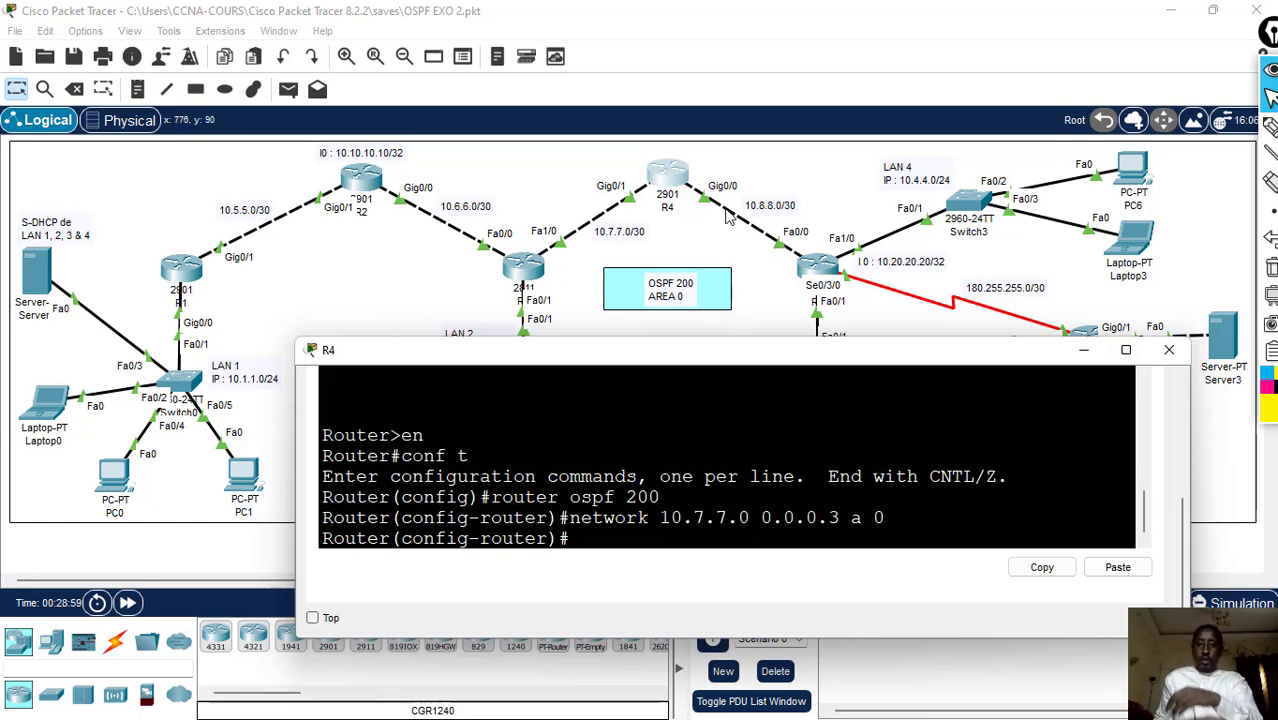
- Try to advertise network 10.8.8.0 in OSPF area 0 on R4 with the mask written as 0.0.0.0.3
type("n")
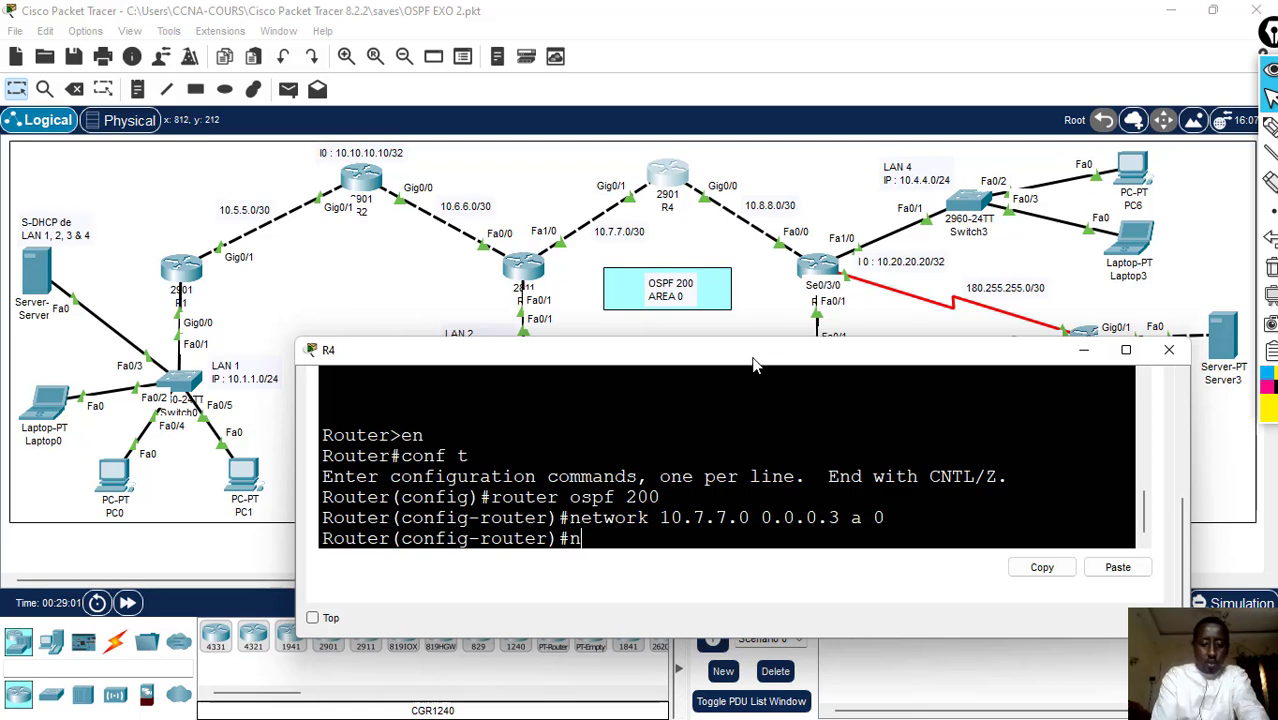
type("etwor")
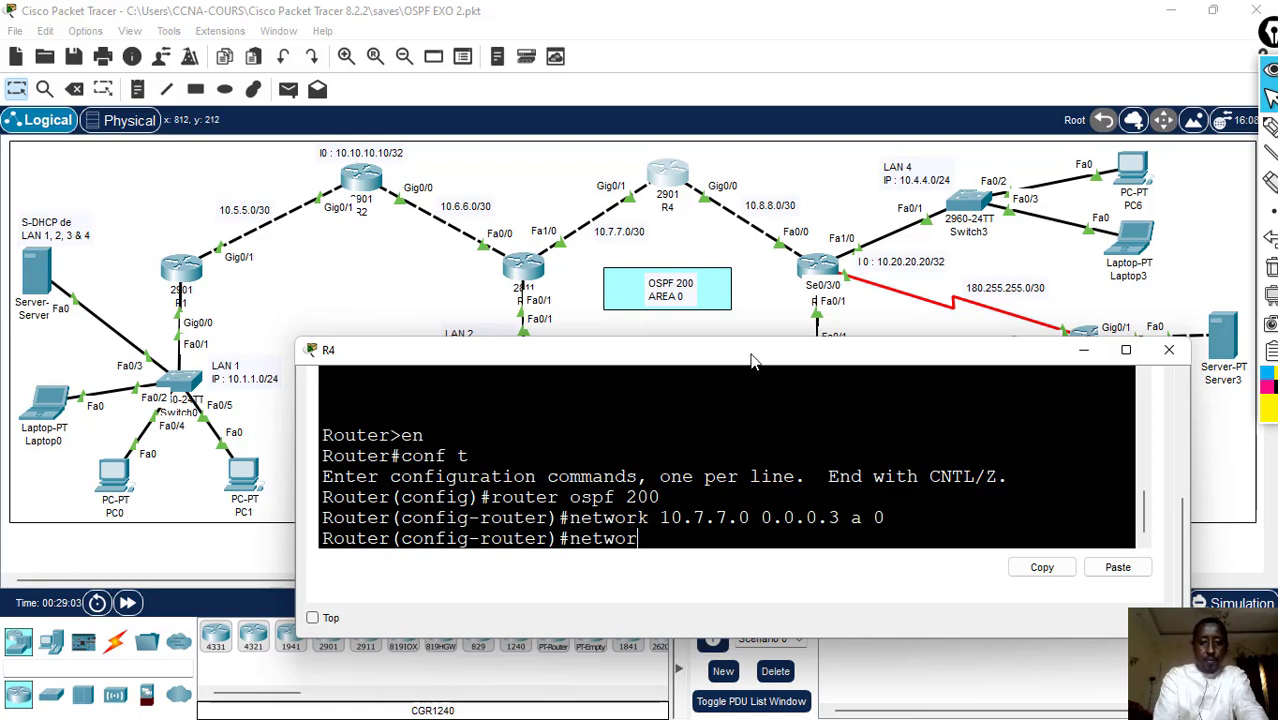
type("k 10")
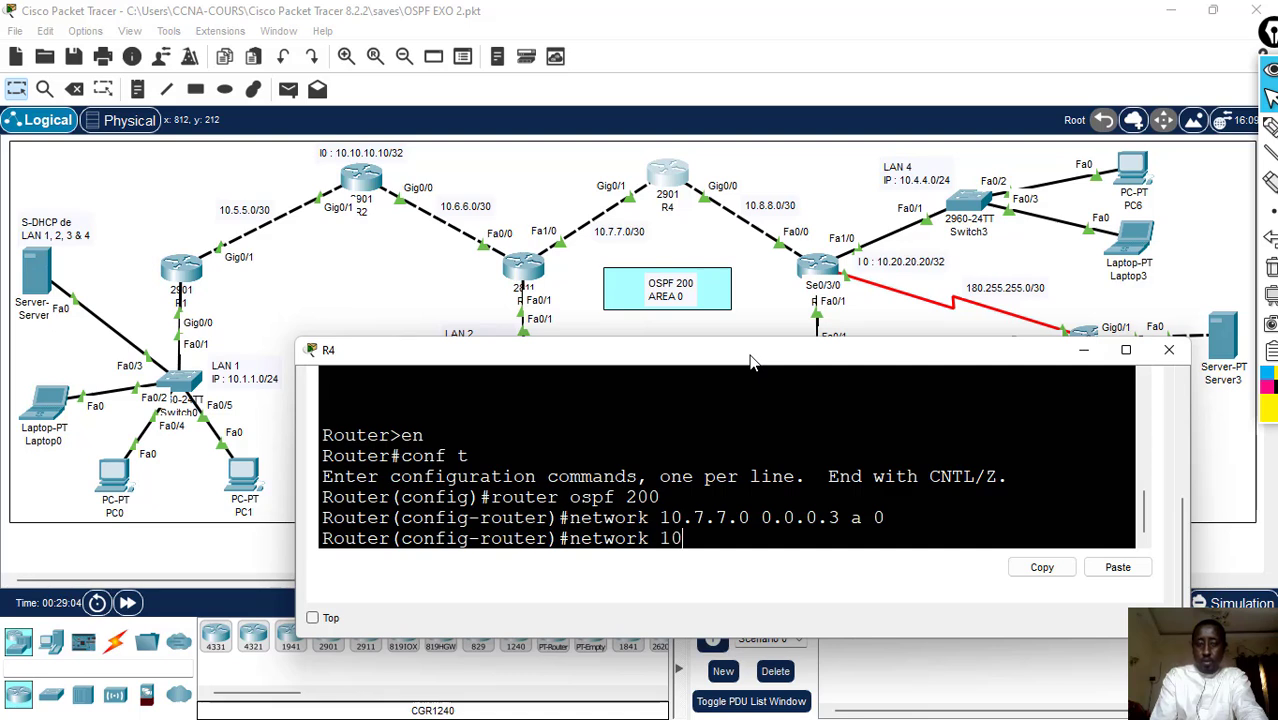
type(".8")
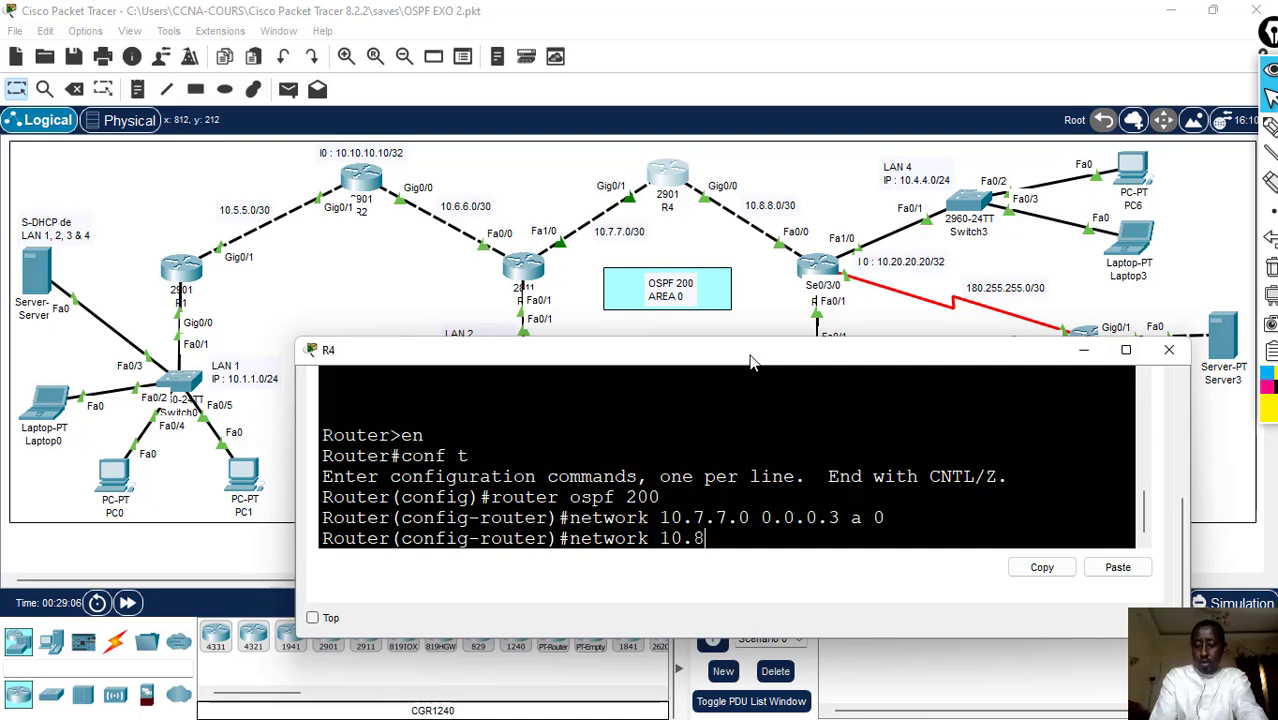
type(".8.")
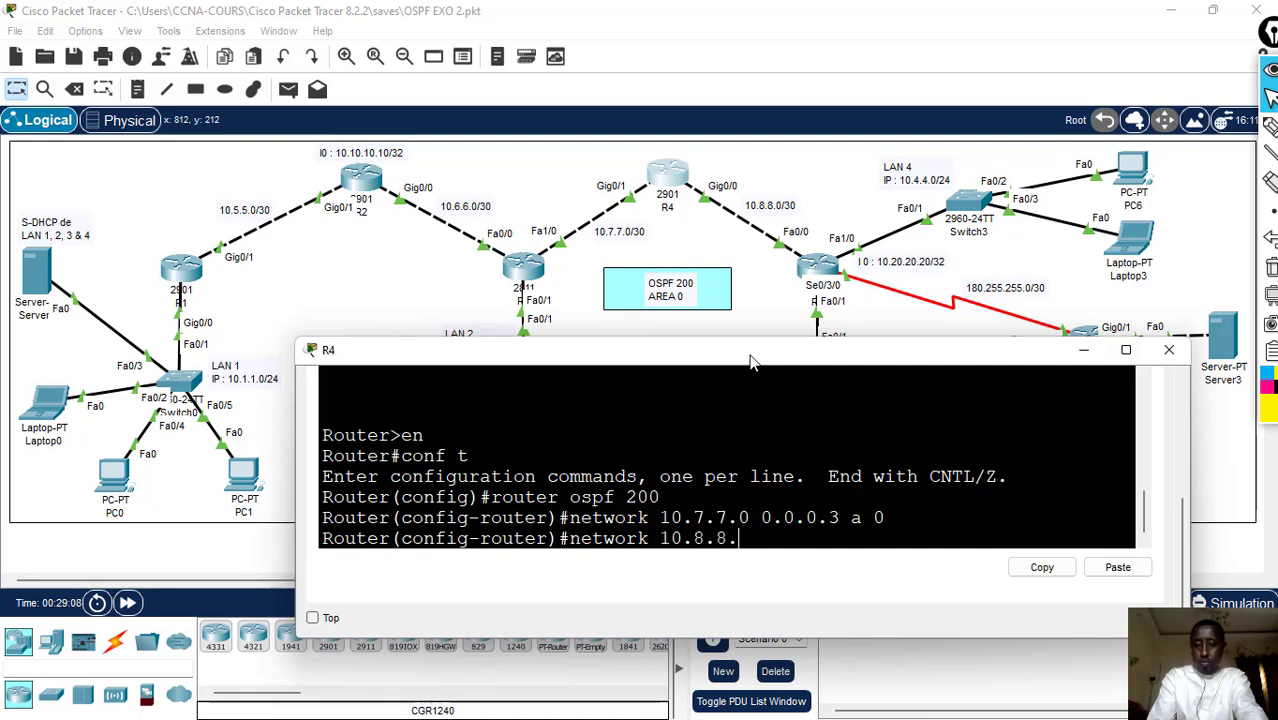
type("0")
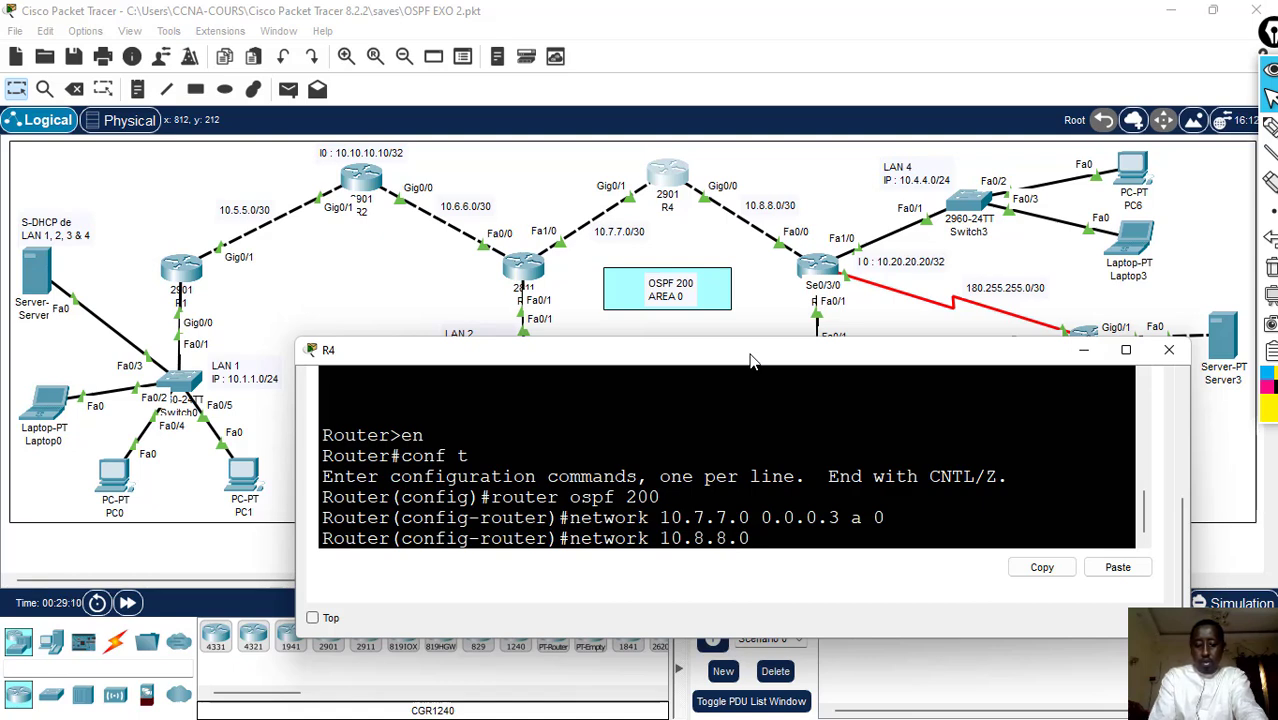
type(" 0.")
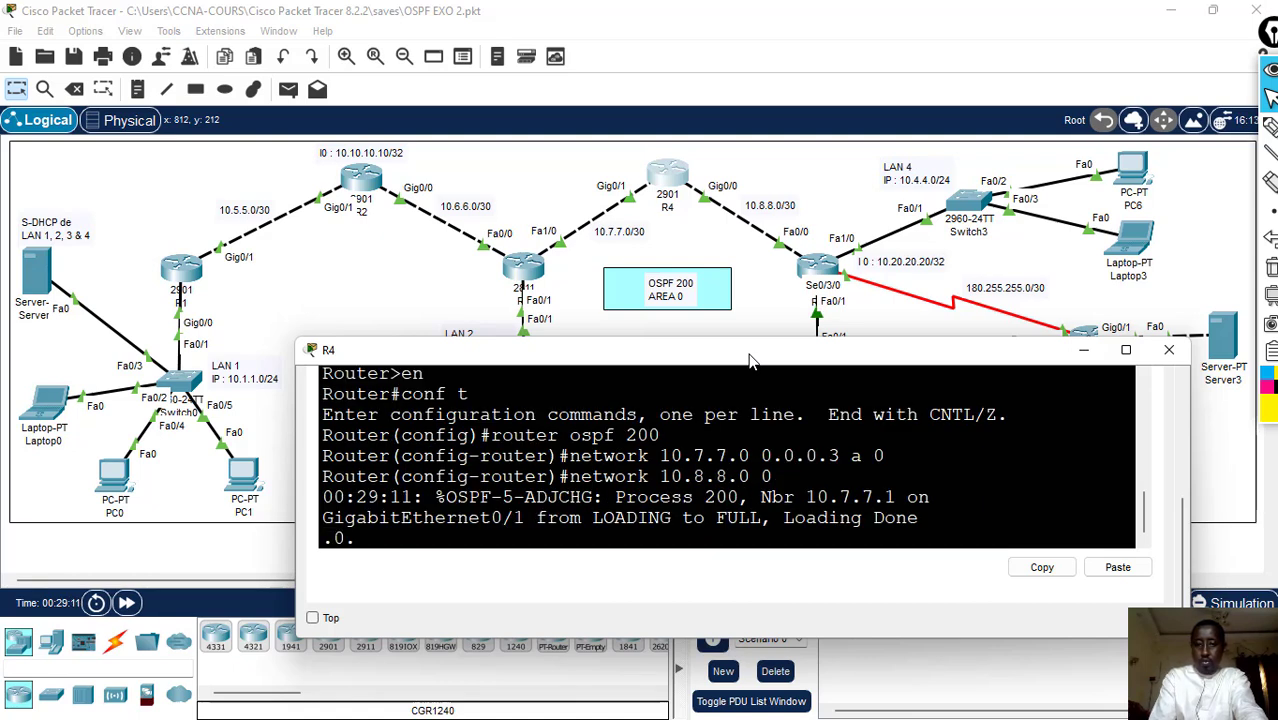
type("0.0.")
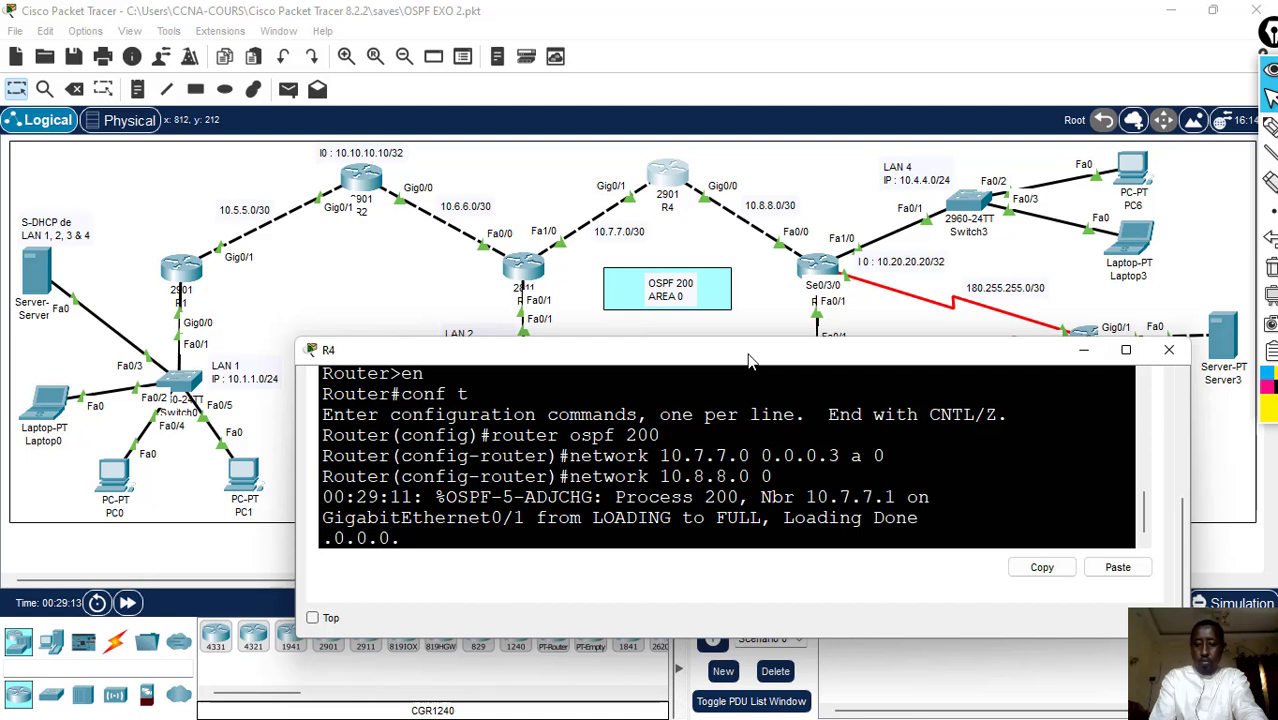
type(".3 are")
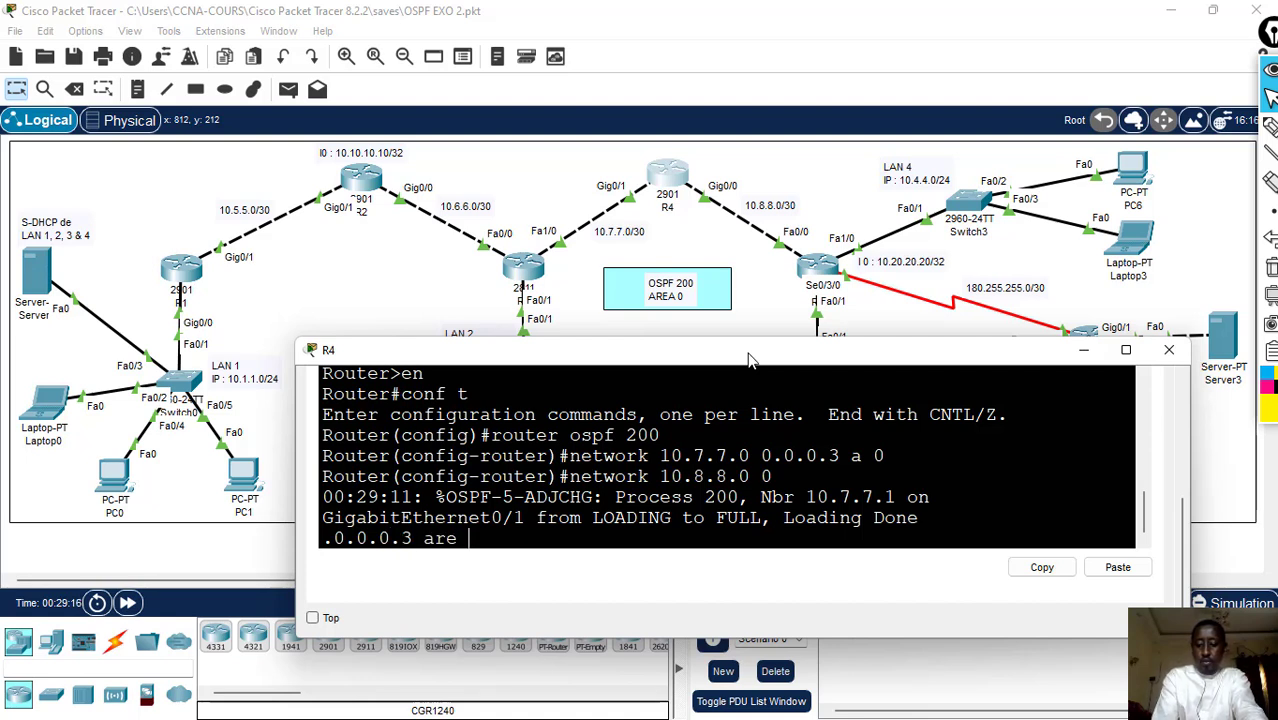
type(" 0")
key("Return")
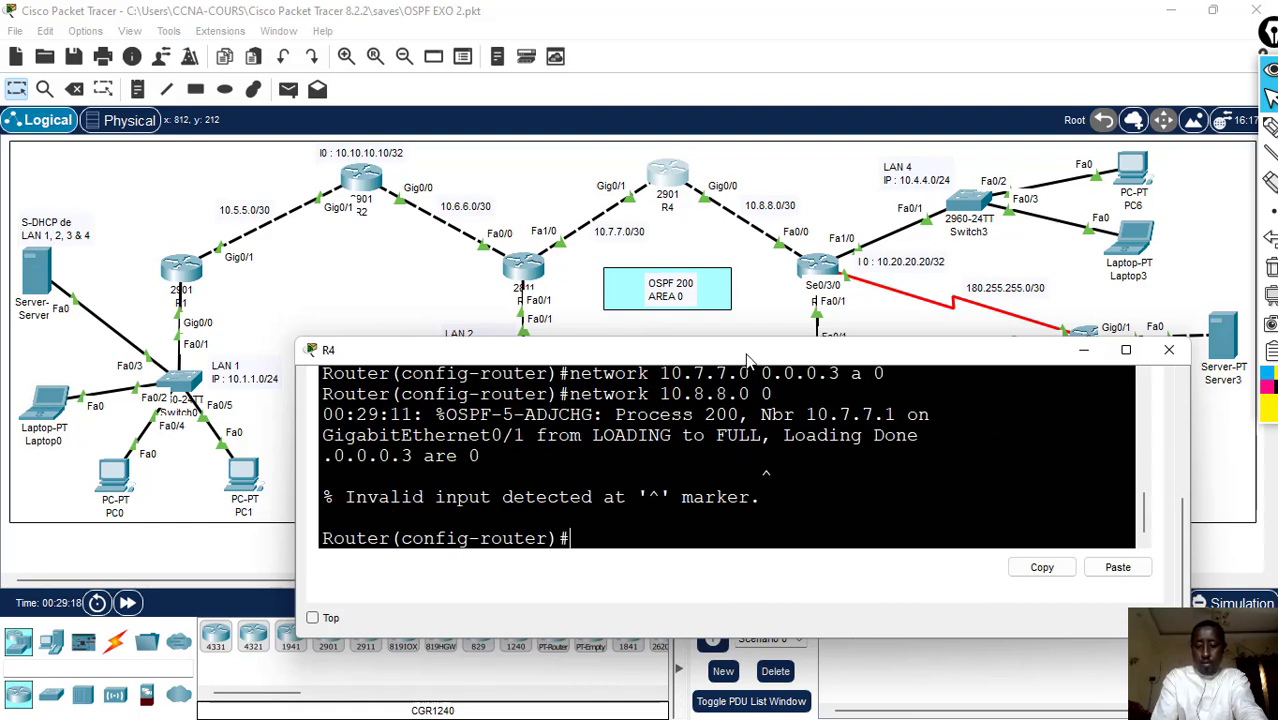
- Recall the 10.8.8.0 network command on R4, correct its wildcard mask to 0.0.0.3 and run it again for area 0
key("Up")
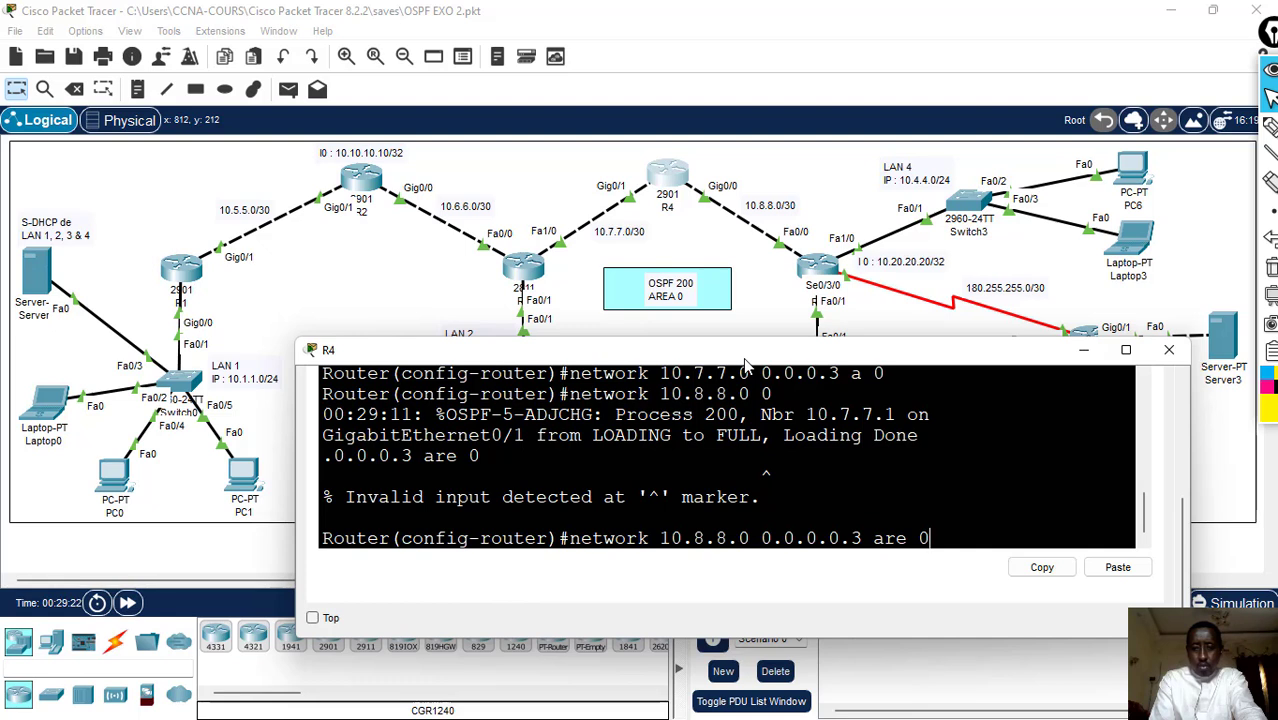
key("Left")
key("Left")
key("Left")
key("Left")
key("Left")
key("Left")
key("Left")
key("BackSpace")
key("BackSpace")
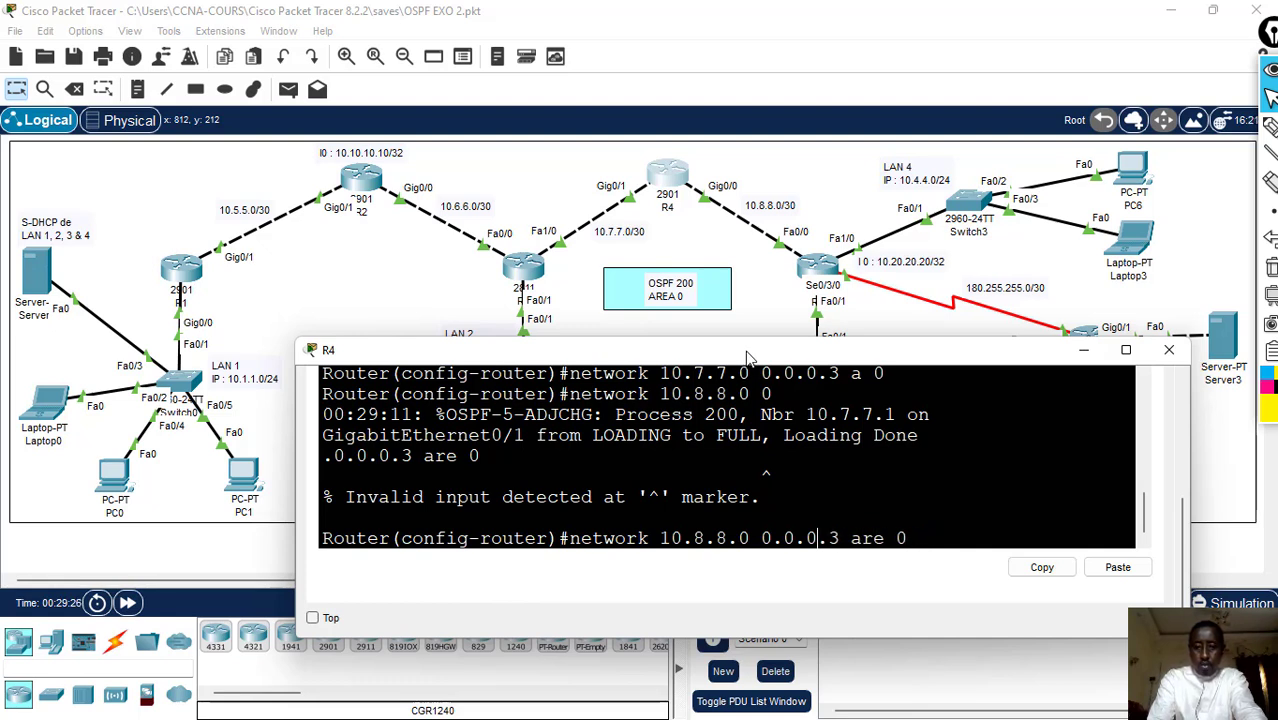
key("Return")
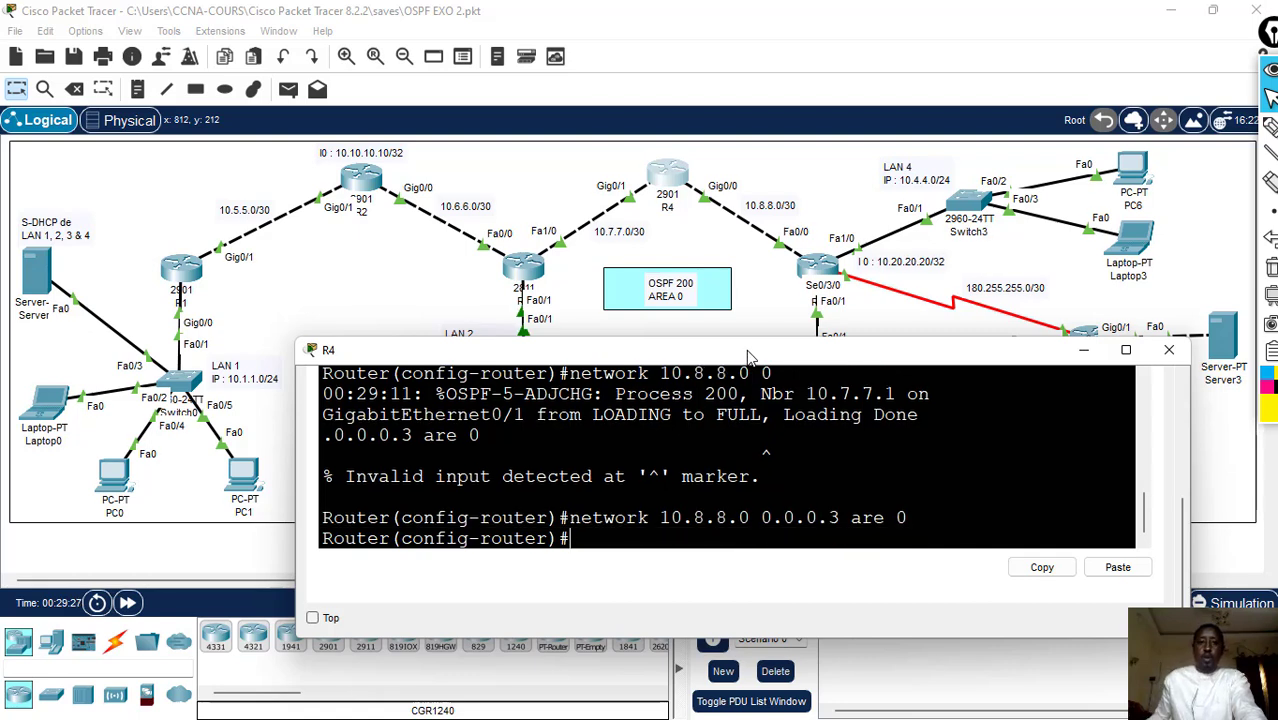
- Leave configuration mode on R4 with end, save the configuration with wr and close R4's window
type("end")
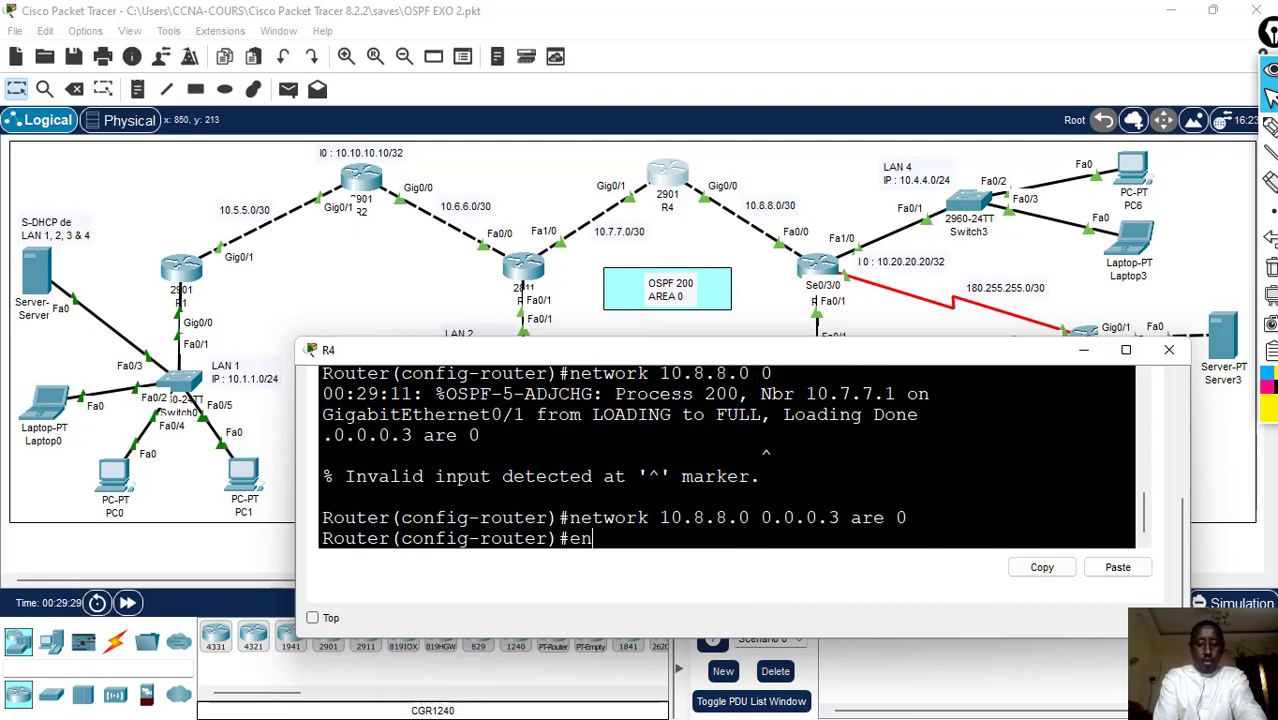
key("Return")
type("wr")
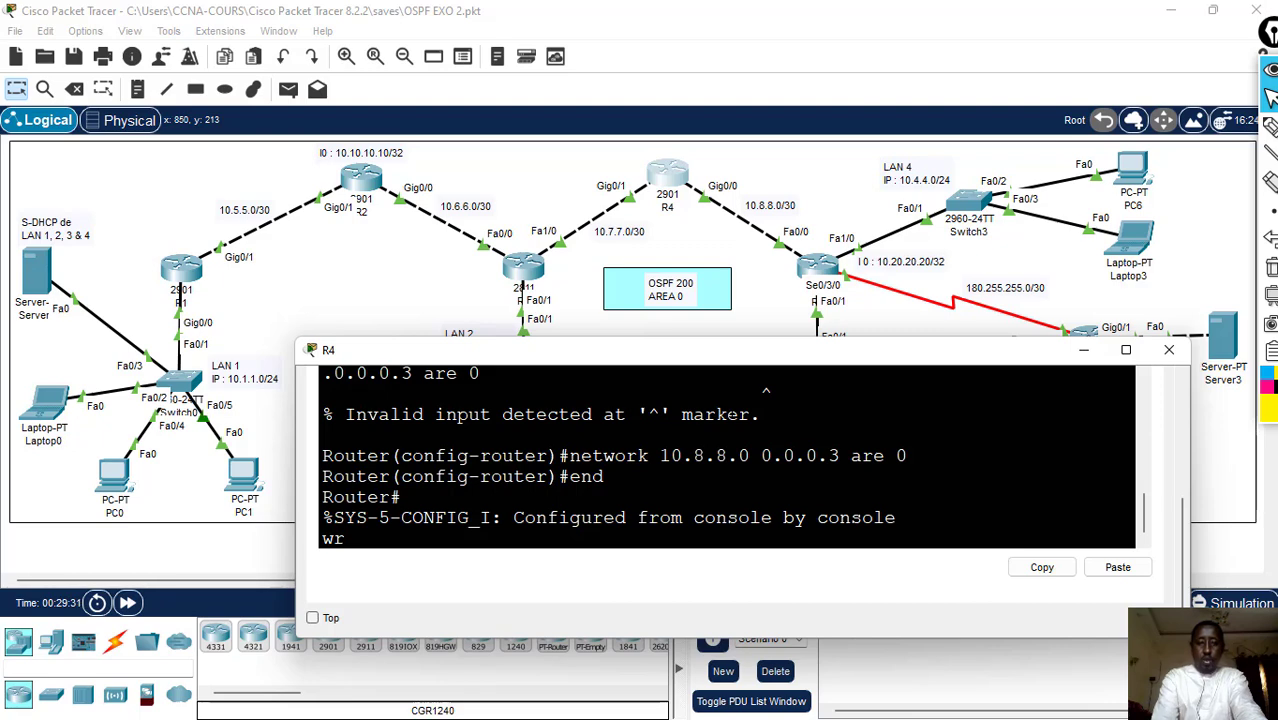
key("Return")
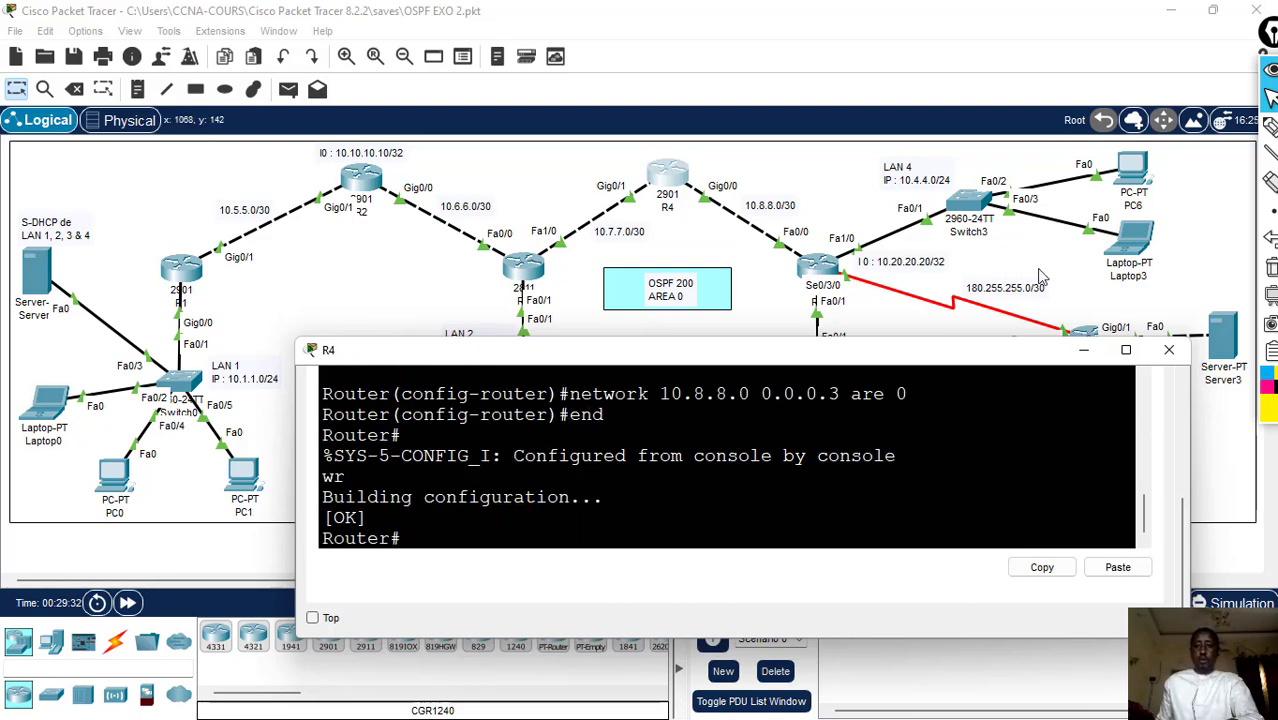
left_click(1169, 349)
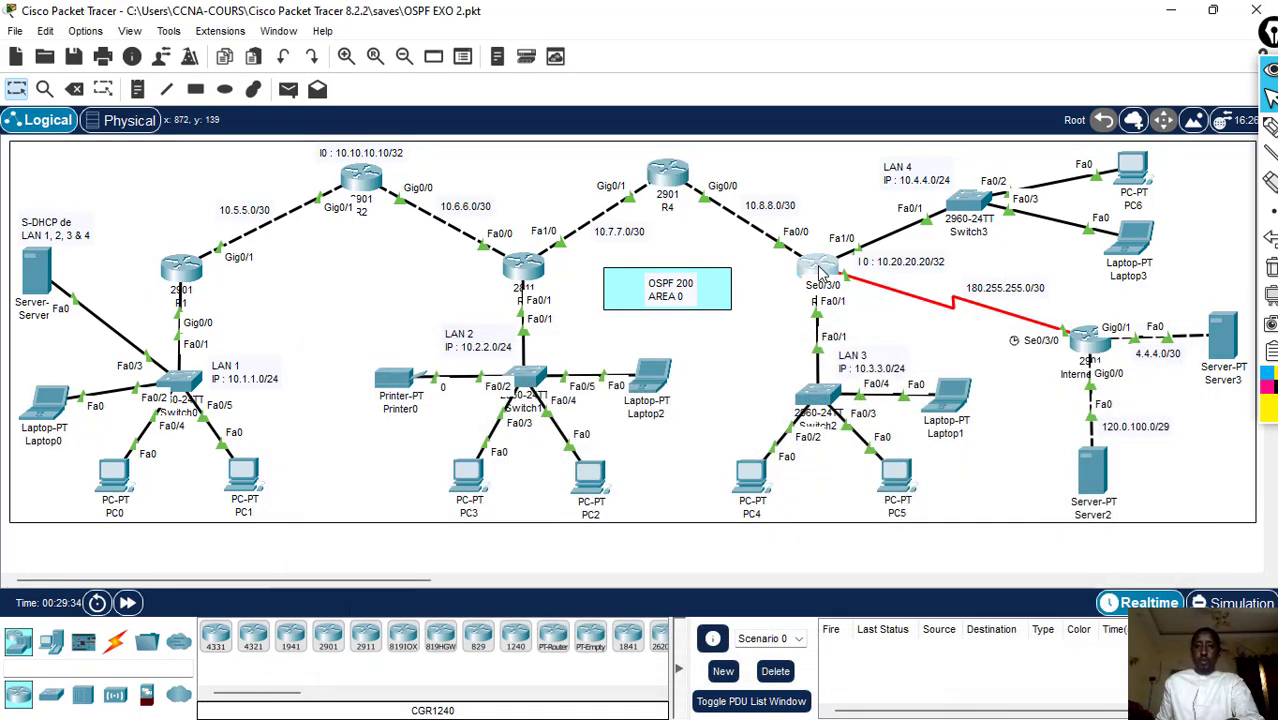
- Open R5's command line at the user prompt, widening its window and placing it below the routers' link labels
left_click(820, 272)
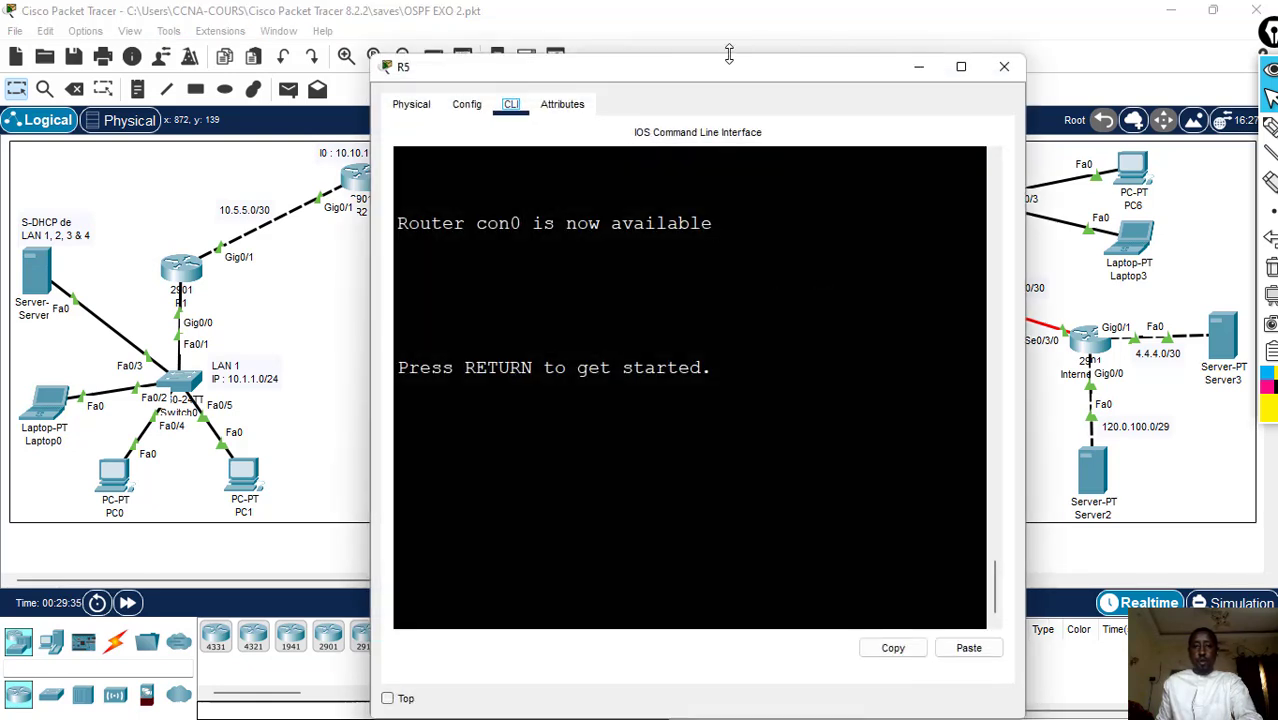
left_click_drag(729, 54, 630, 274)
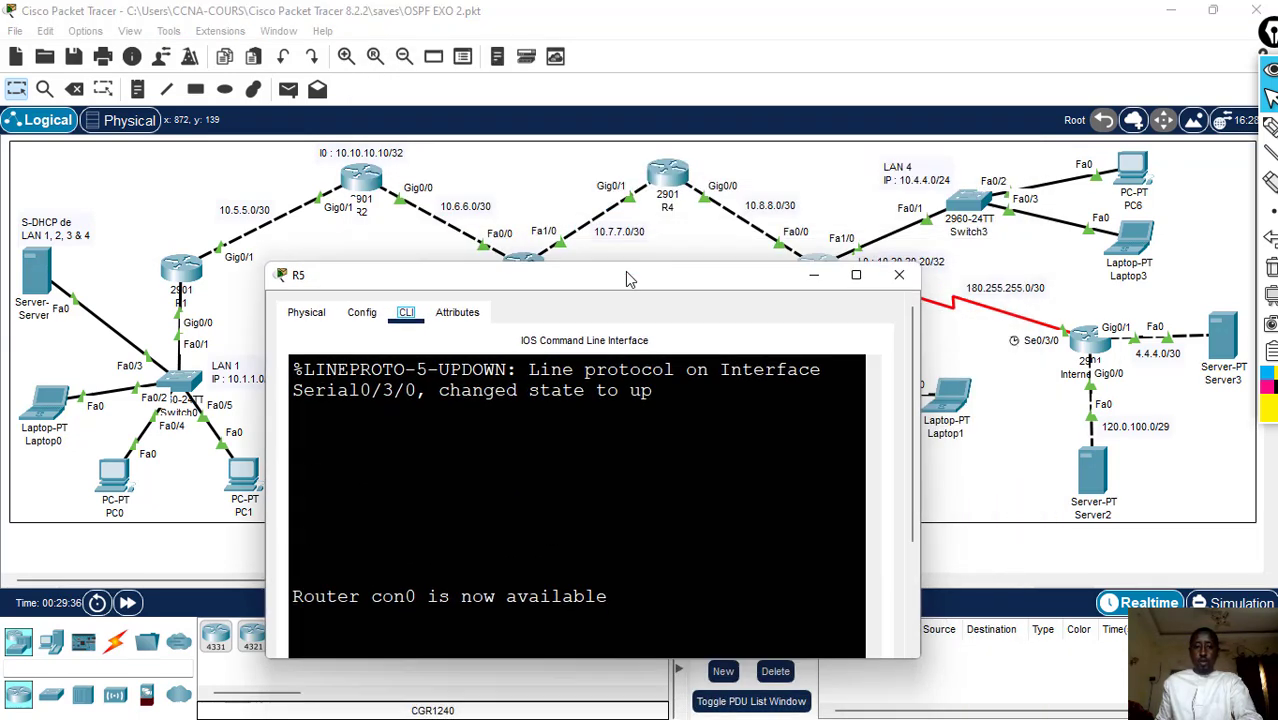
left_click_drag(919, 380, 1008, 388)
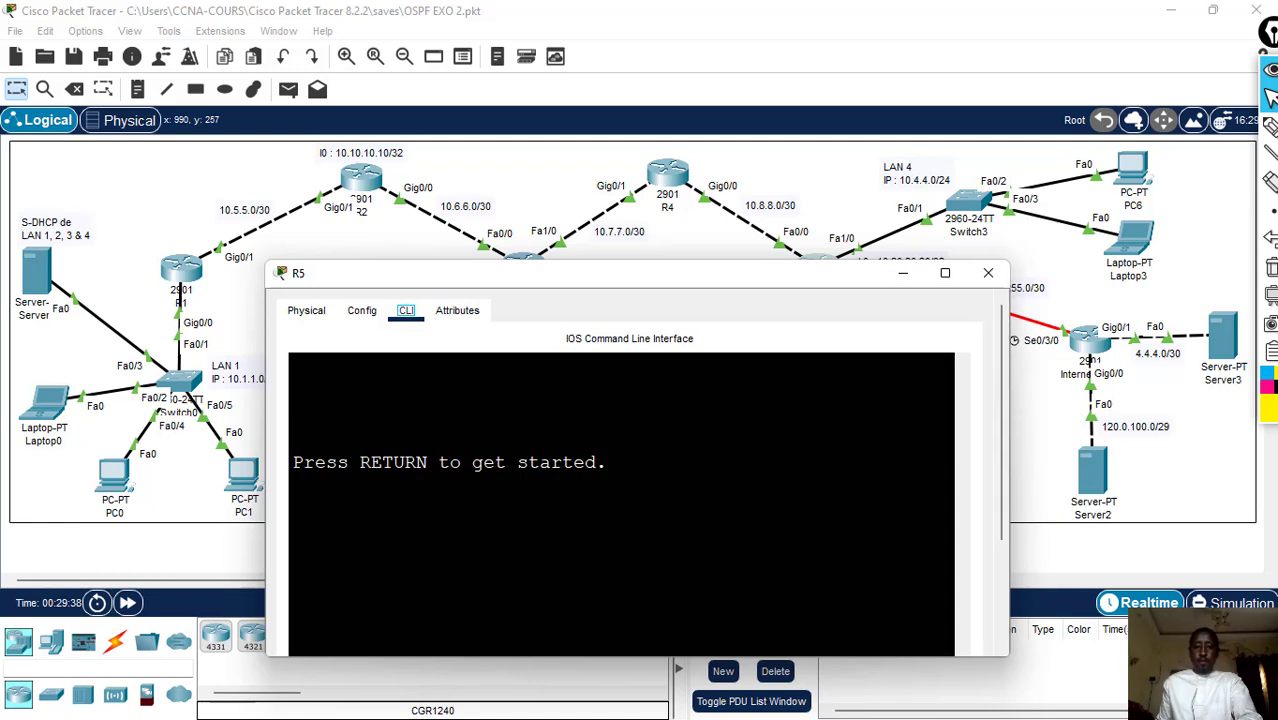
key("Return")
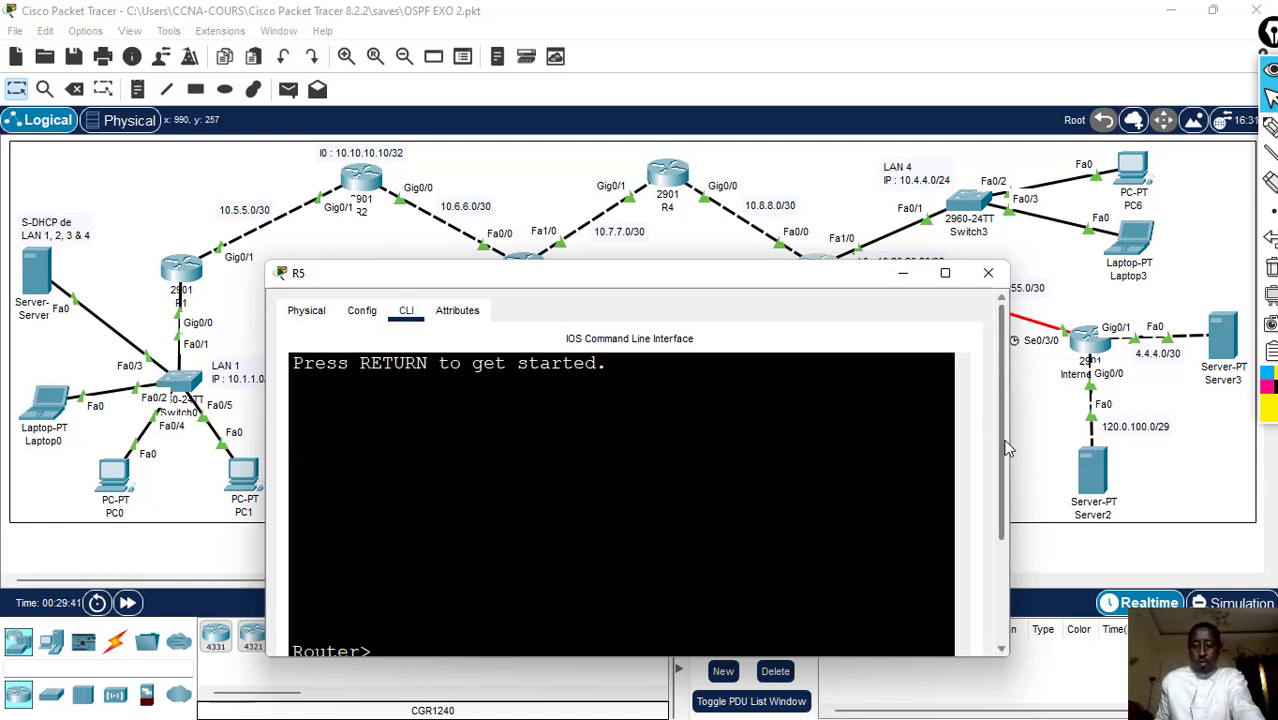
left_click_drag(1002, 439, 1008, 538)
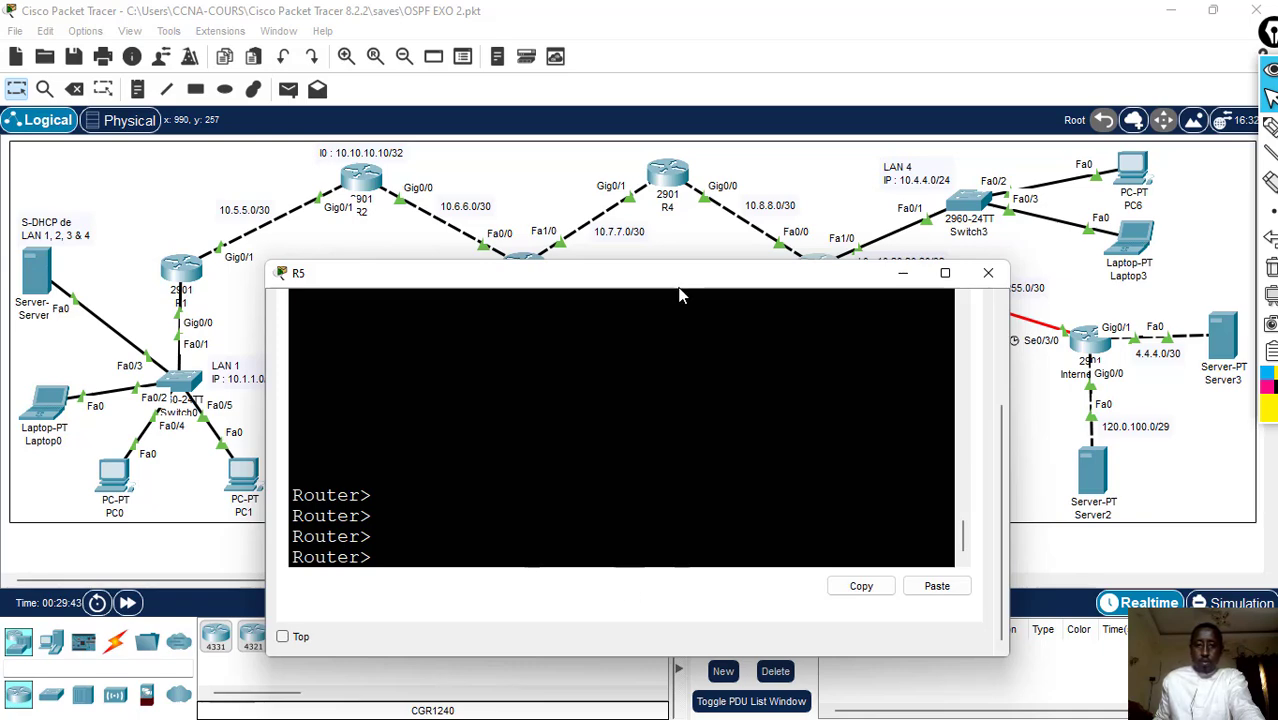
left_click_drag(680, 283, 598, 343)
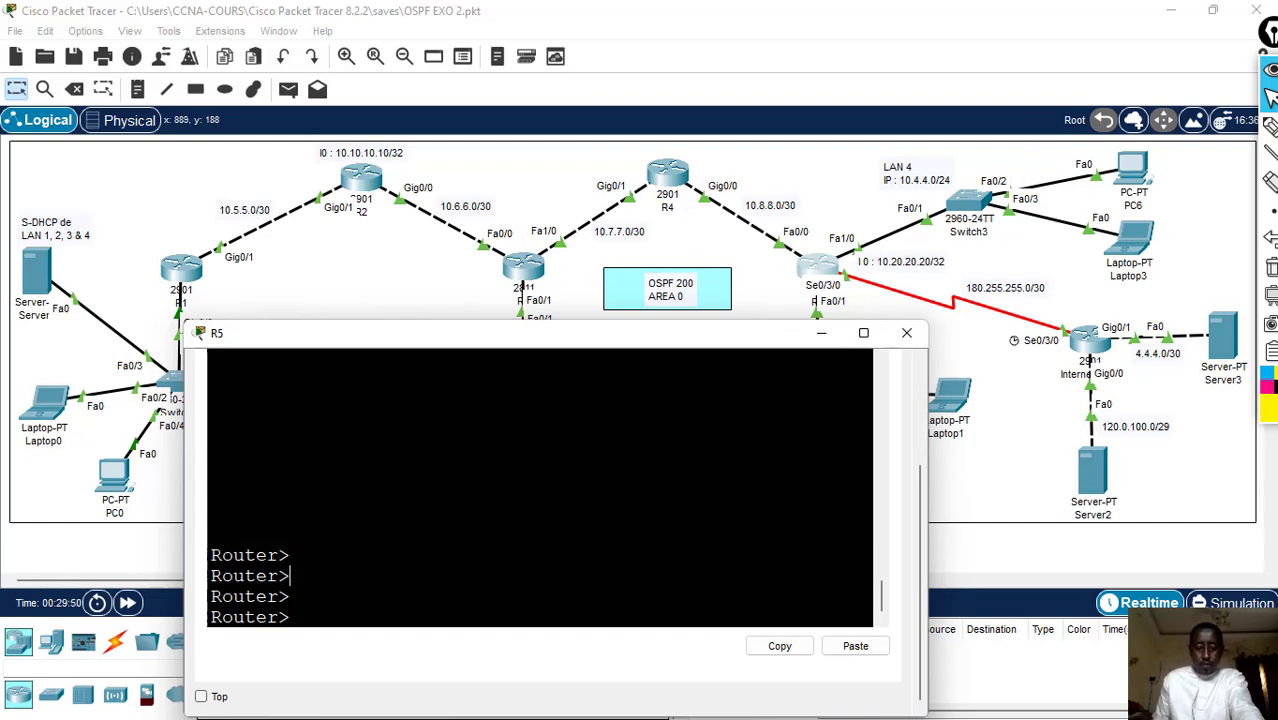
- Enter global configuration mode on R5 with en and conf t
type("en")
key("Return")
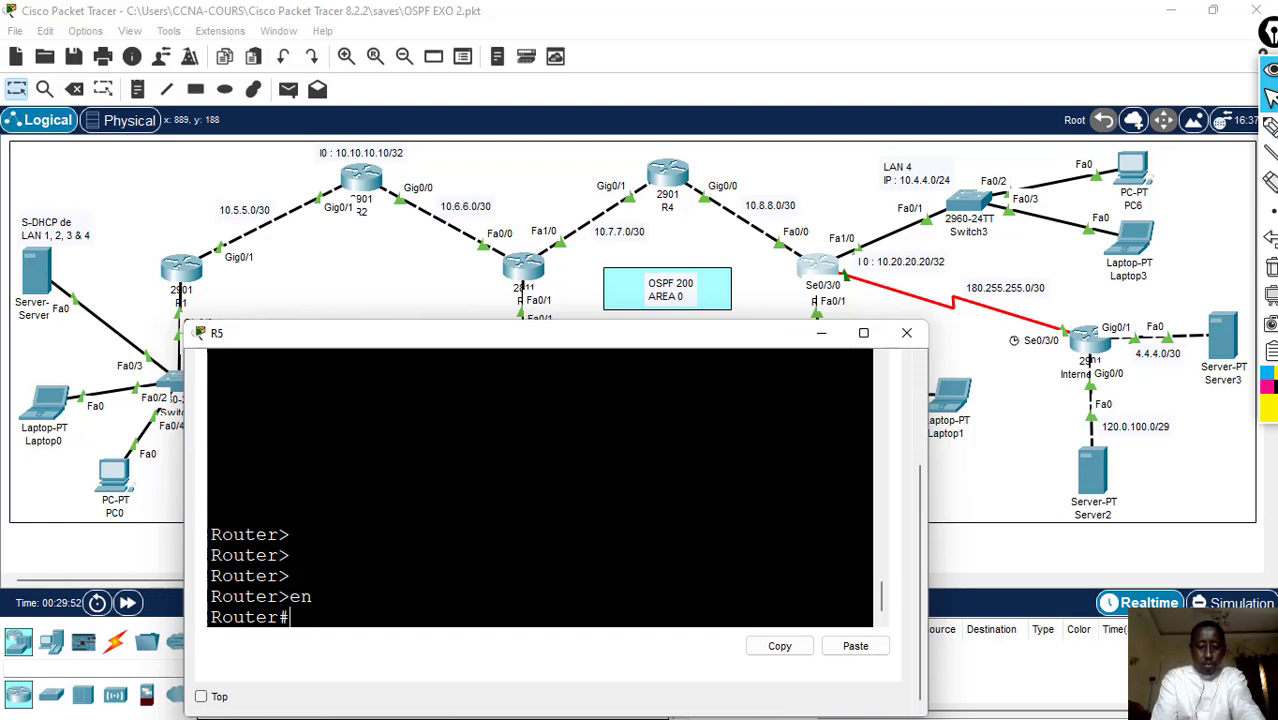
type("conf t")
key("Return")
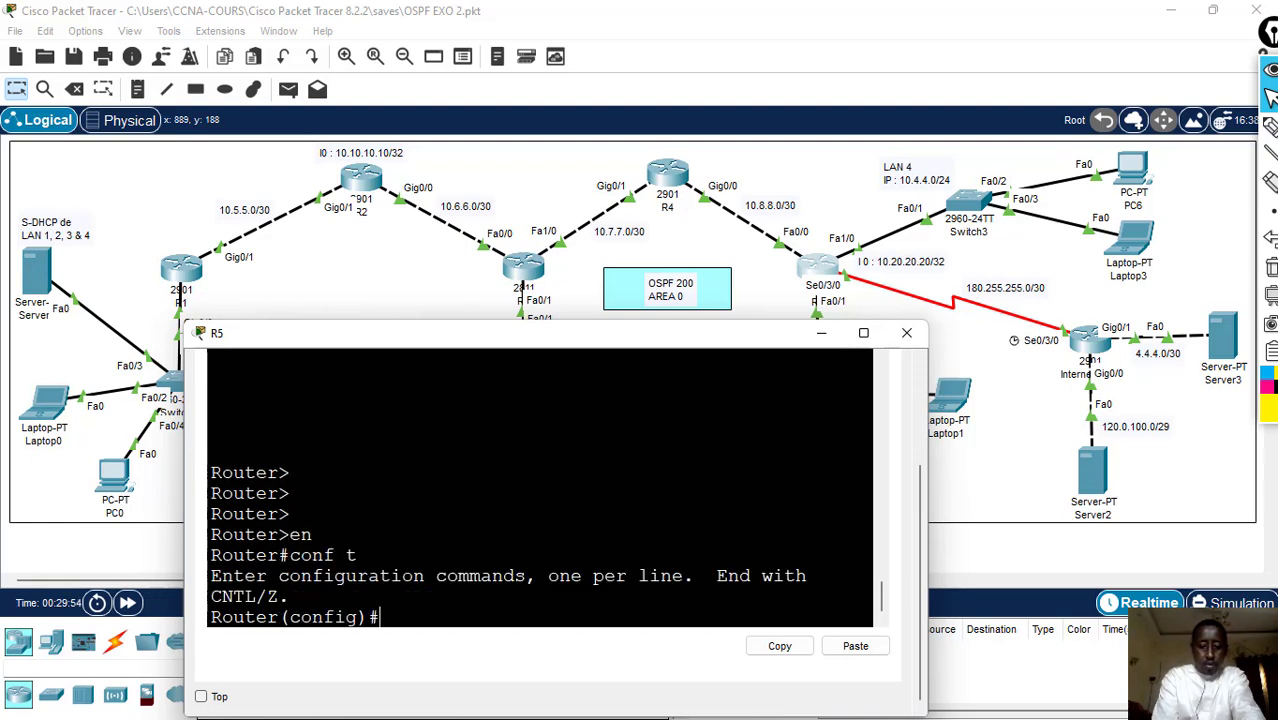
- Start OSPF process 200 on R5 with router ospf 200
type("router")
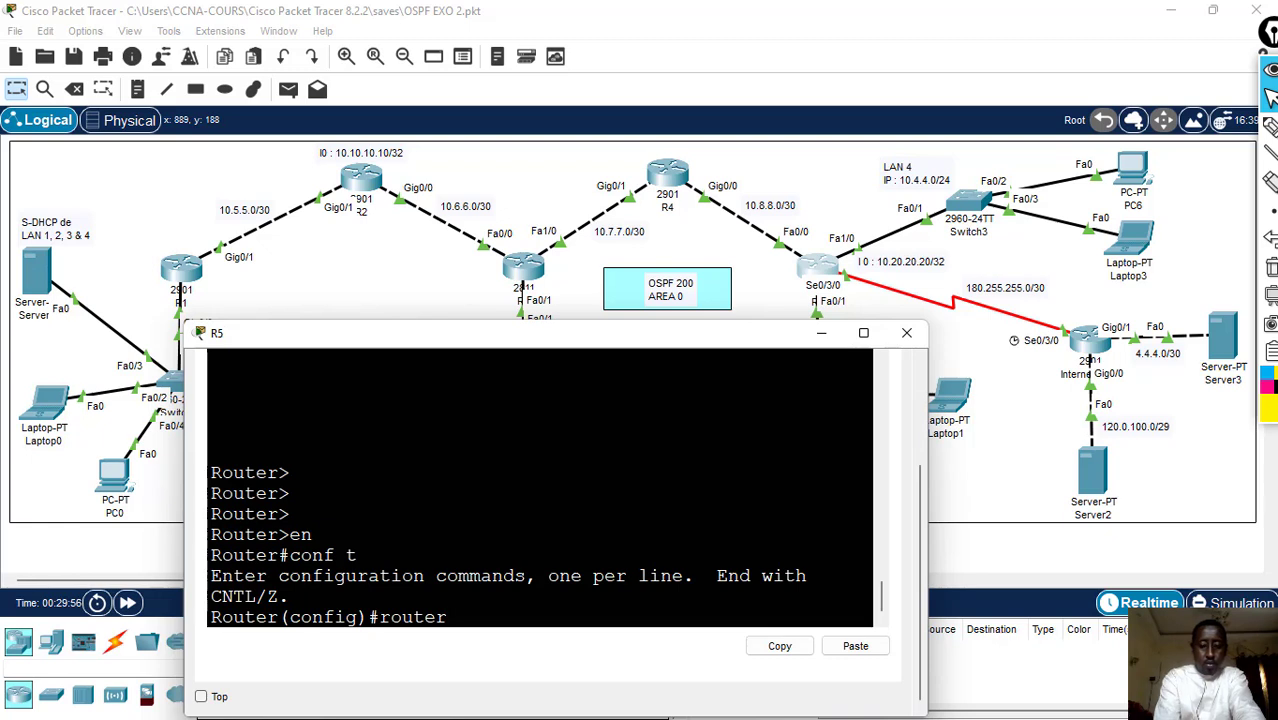
type(" ospf 2")
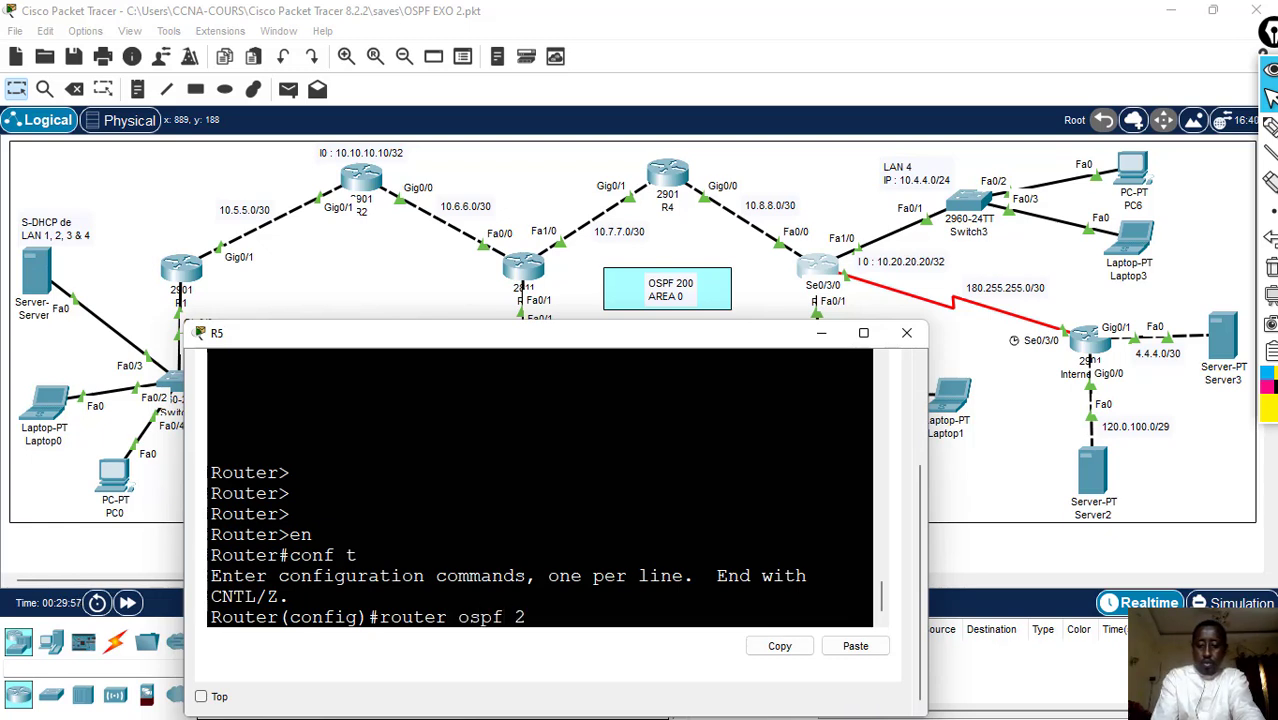
type("00")
key("Return")
- Advertise the R4–R5 link network 10.8.8.0 with wildcard 0.0.0.3 in area 0 under R5's OSPF process
type("nfig-router)#n")
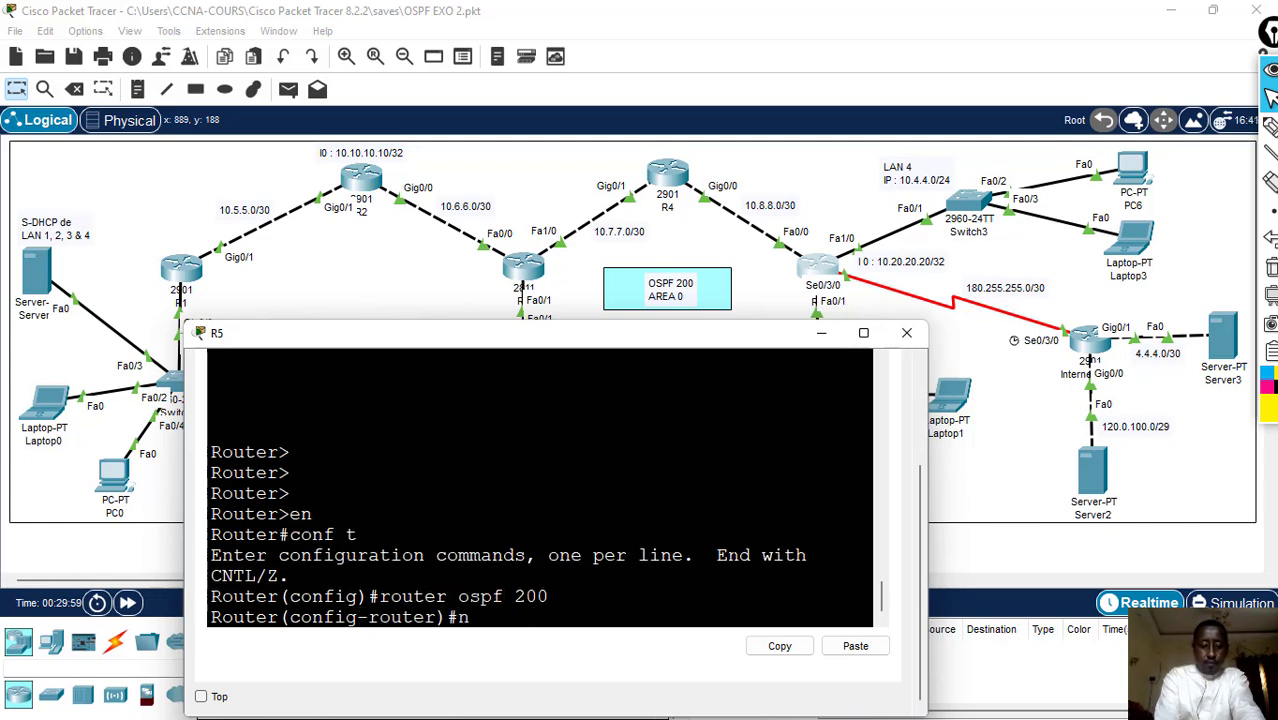
type("etwork")
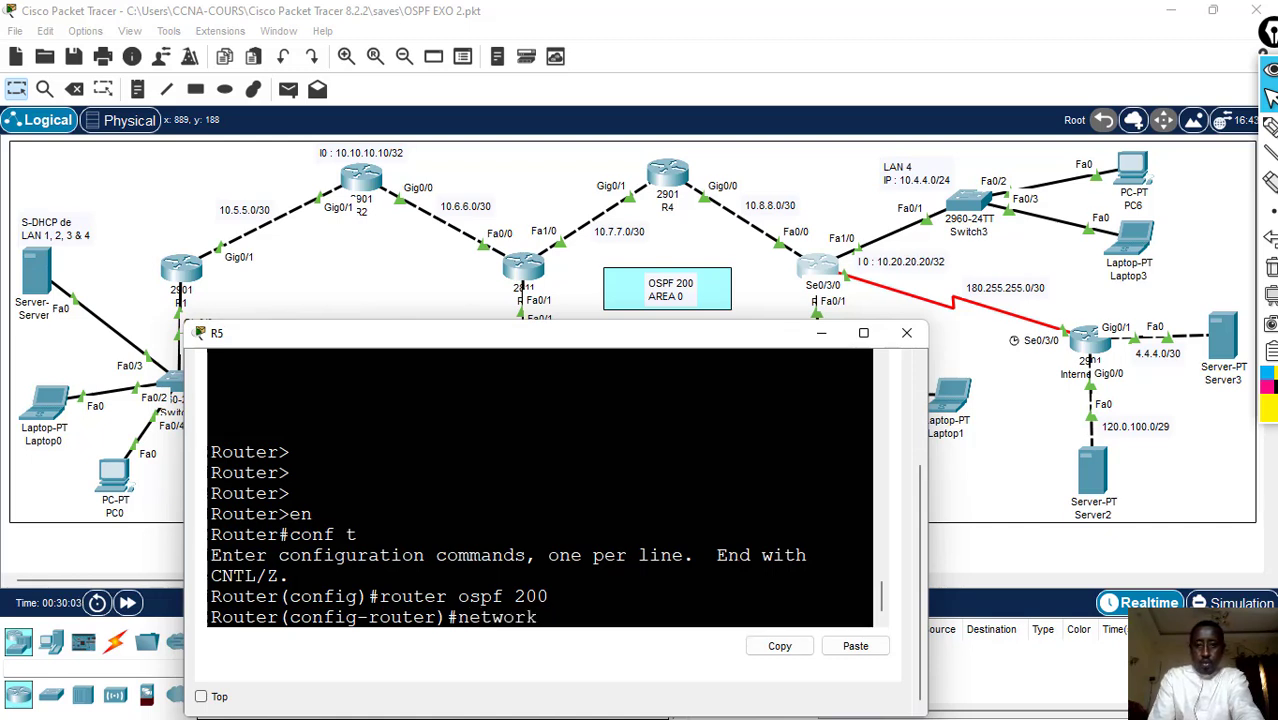
type(" 10.8")
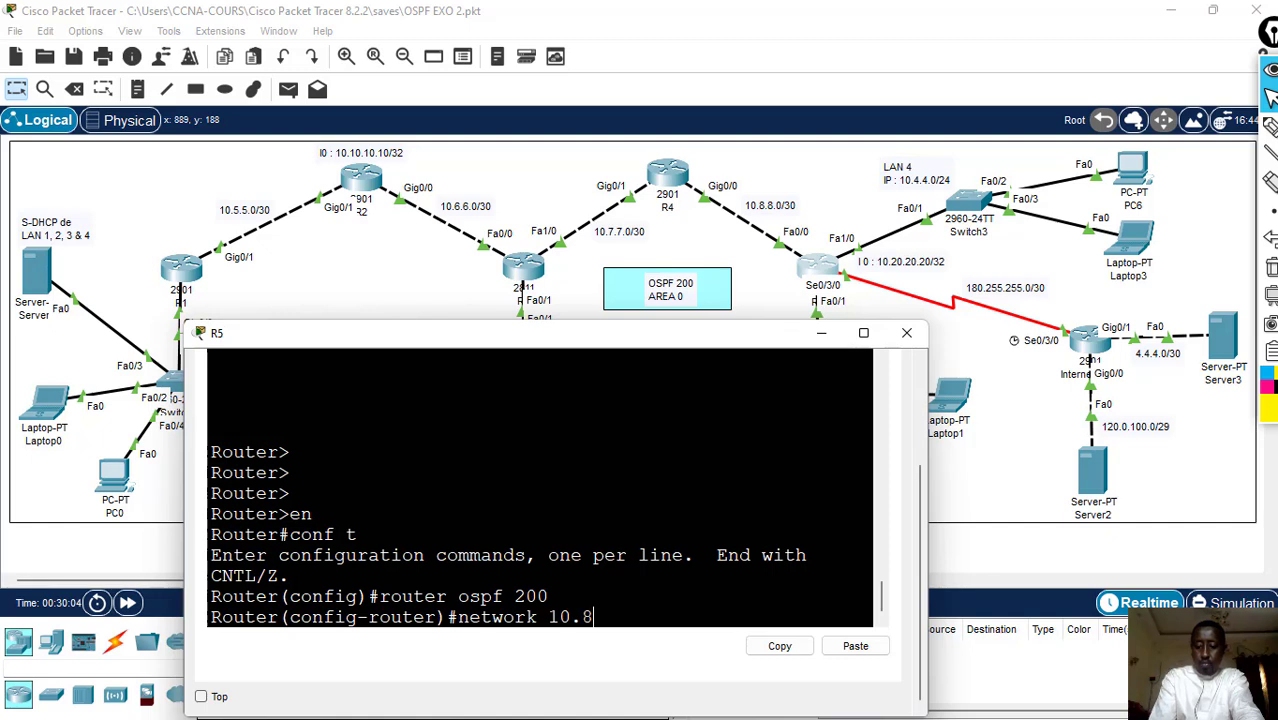
type(".8.")
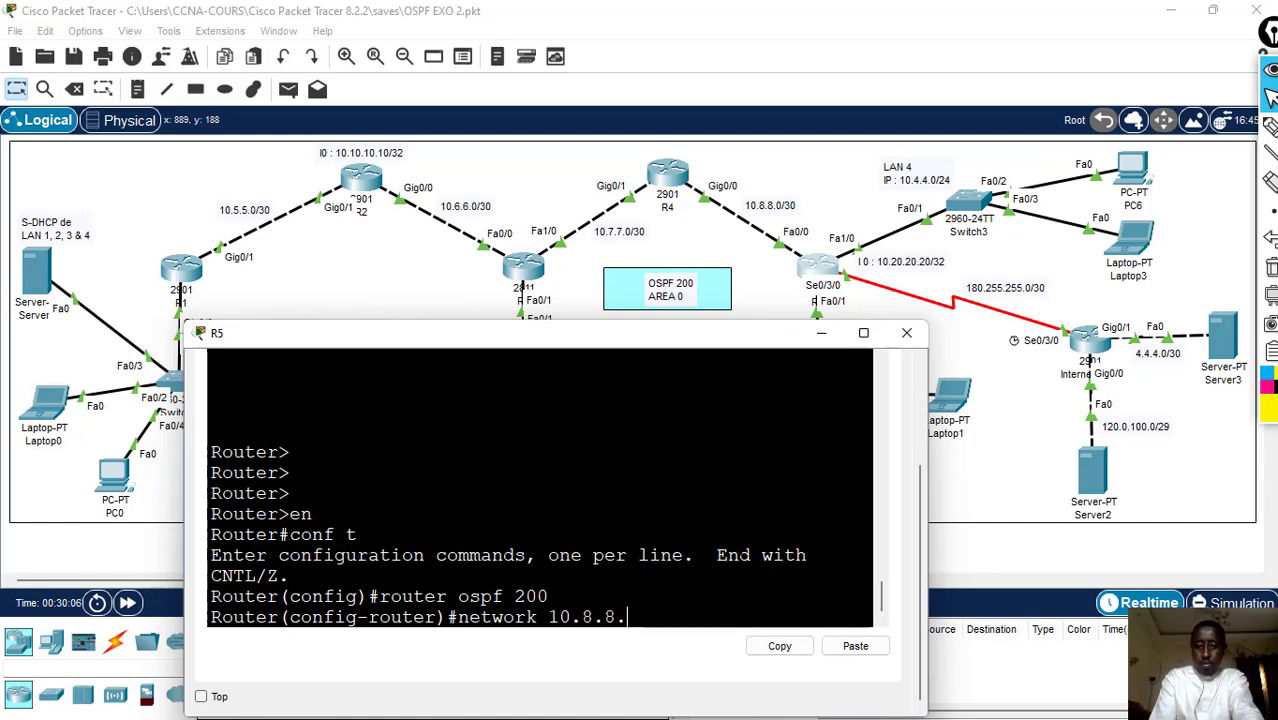
type("0 0")
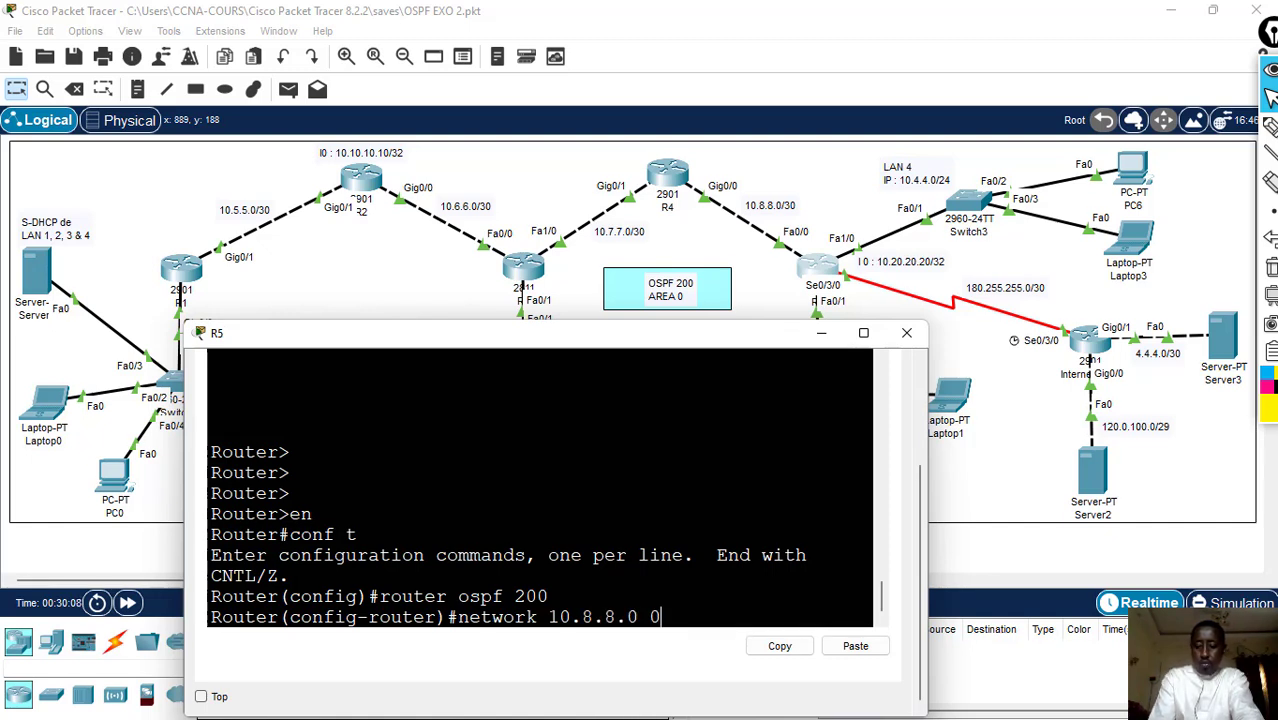
type(".0.0.")
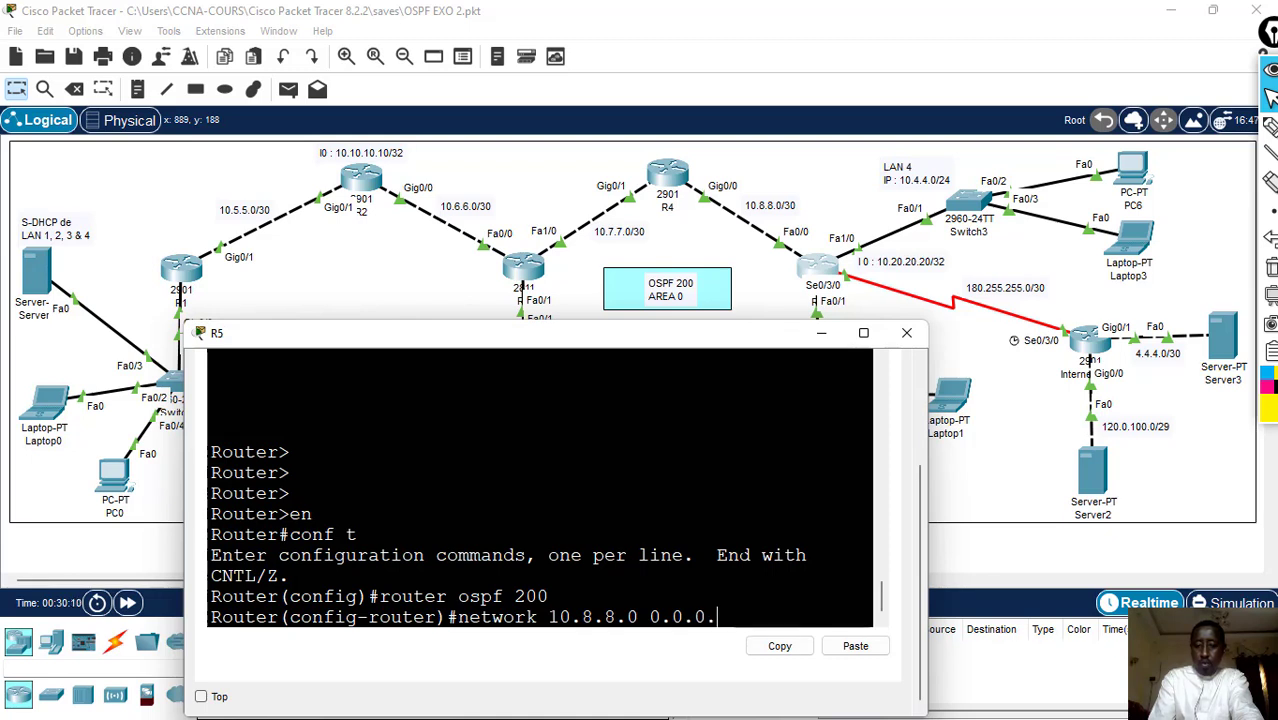
type("3 ar")
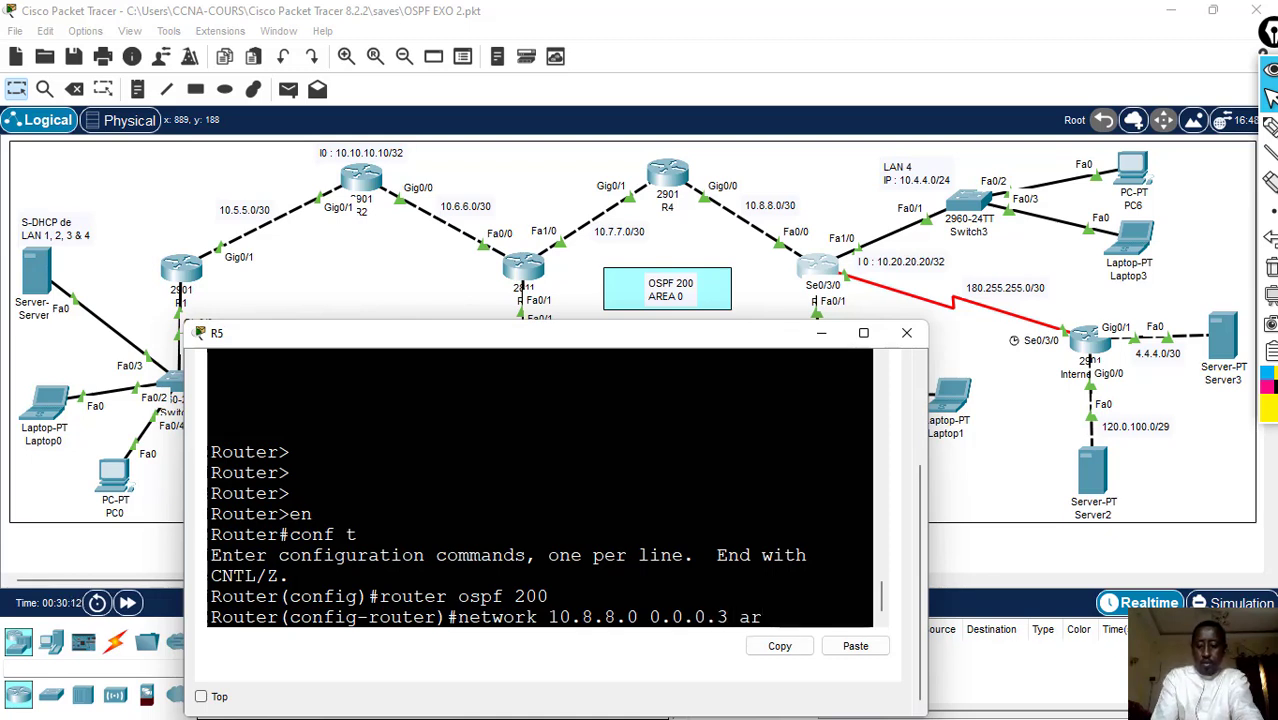
type(" 0")
key("Return")
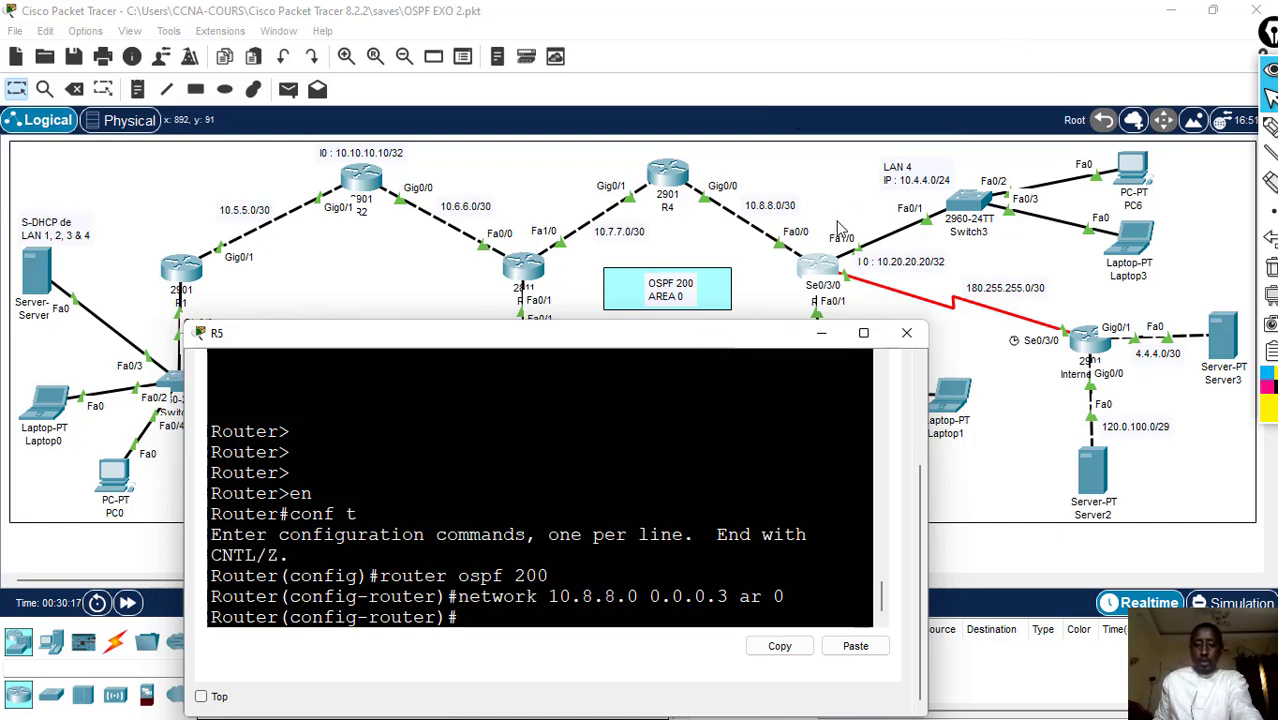
- Advertise the LAN 4 network 10.4.4.0 with wildcard 0.0.0.255 in area 0 under R5's OSPF process
type("netw")
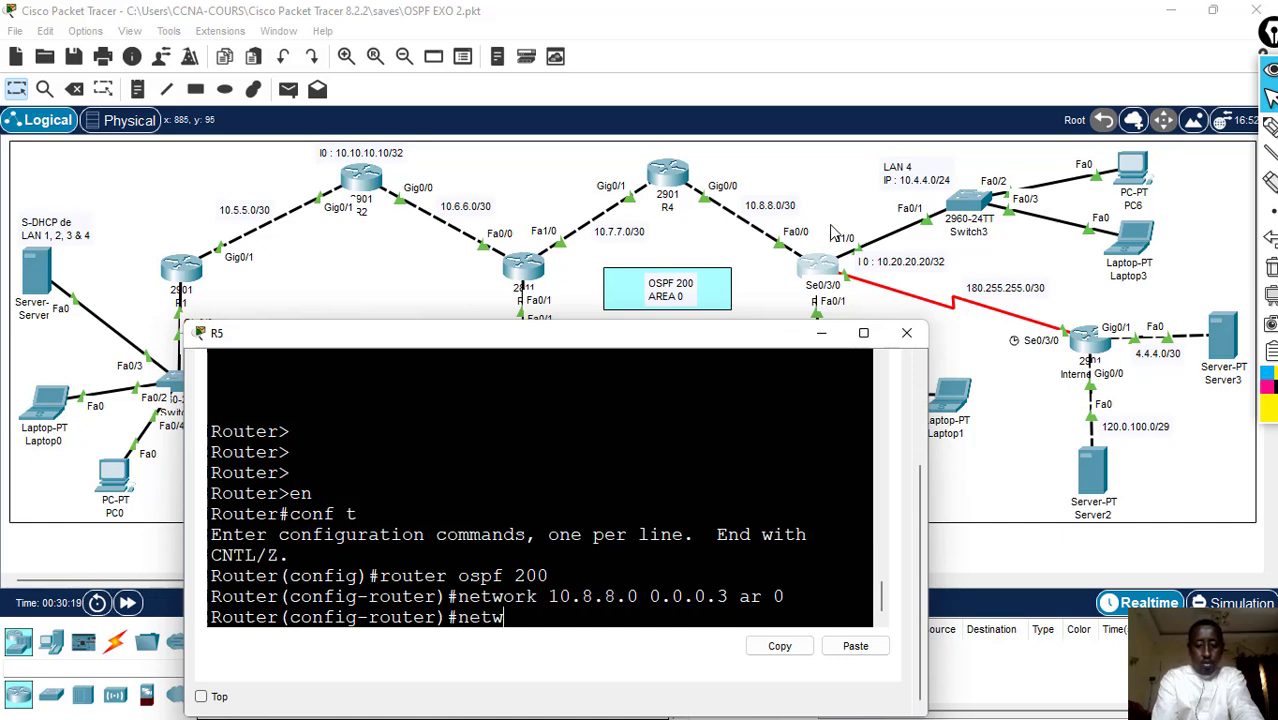
type("ork 1")
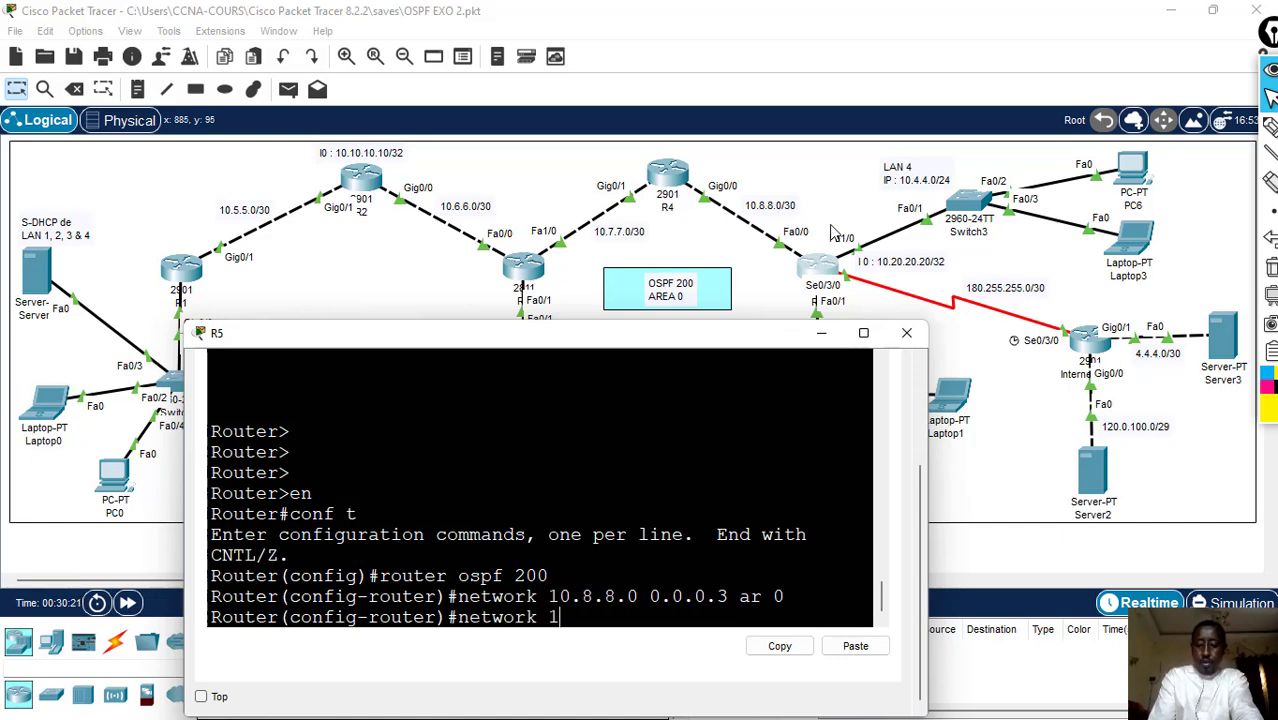
type("0.")
type("4.4")
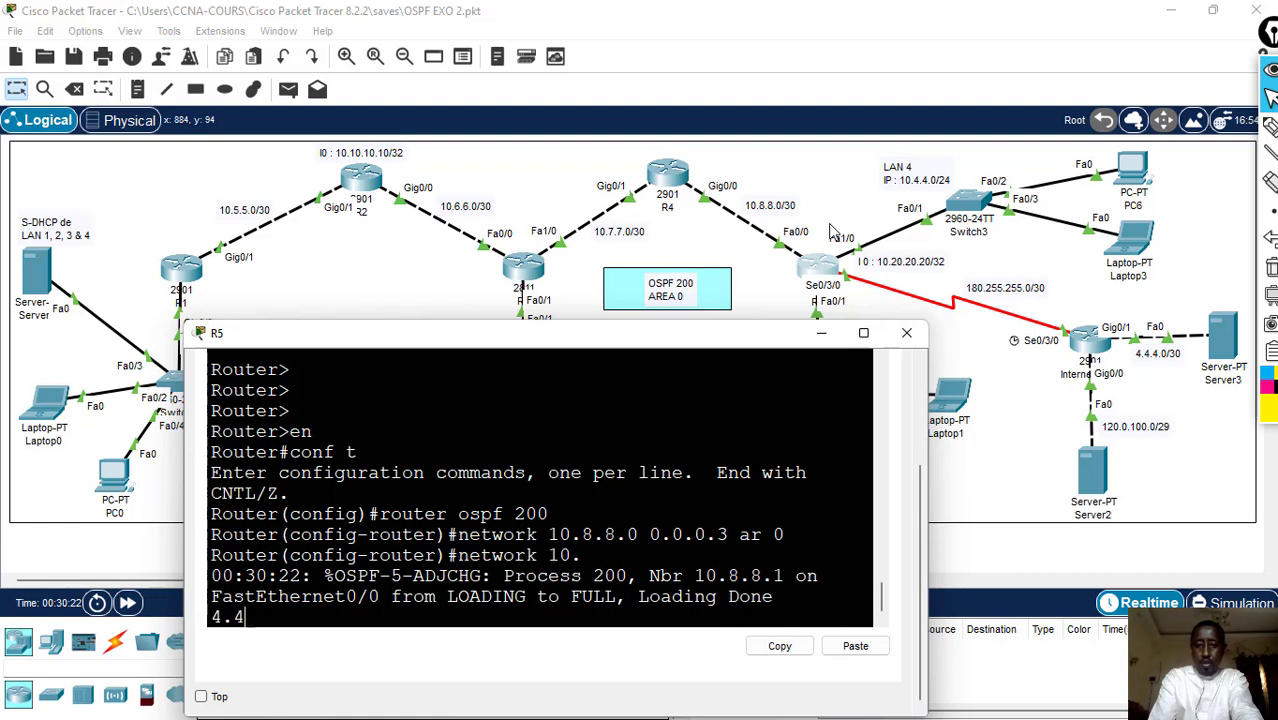
type(".")
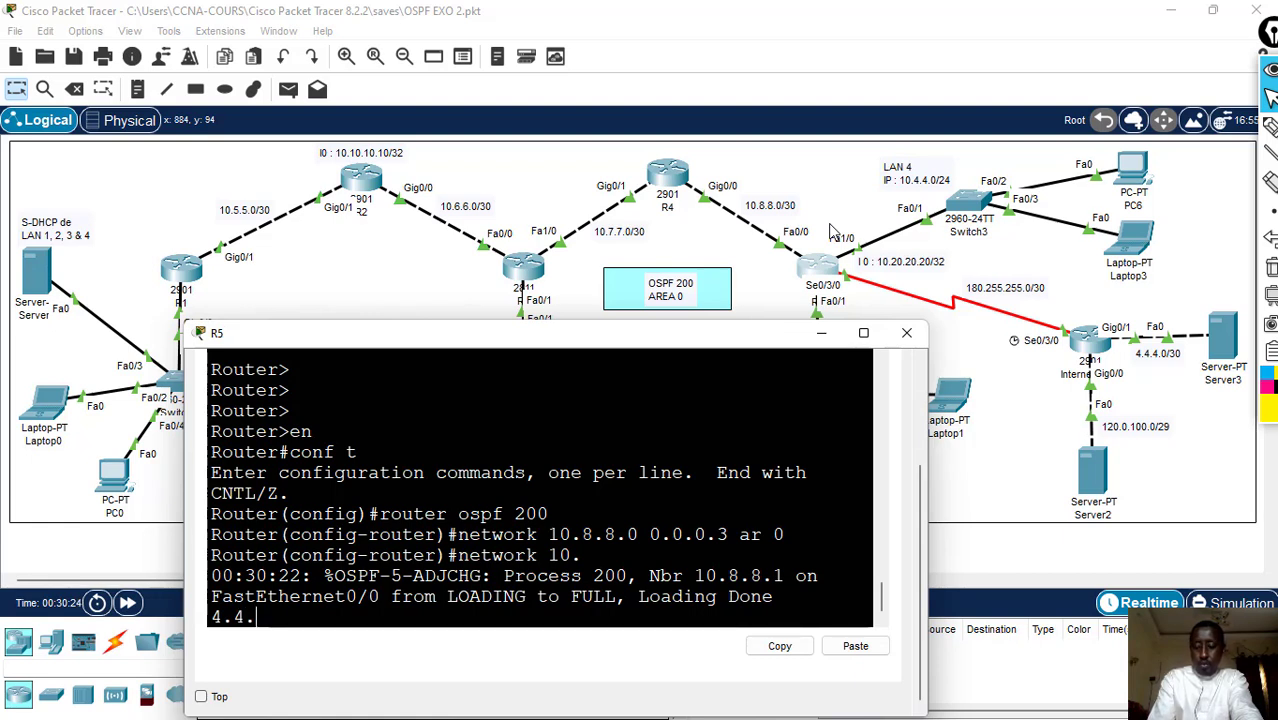
type("0")
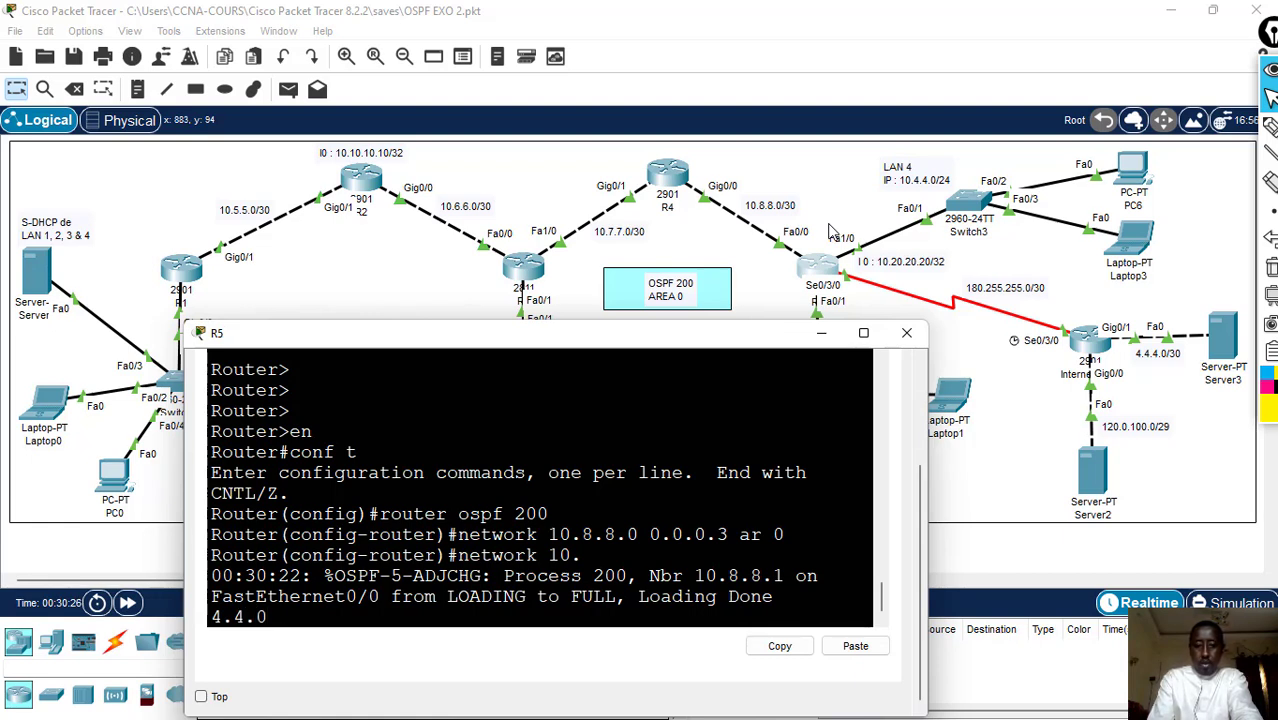
type(" 0.0.")
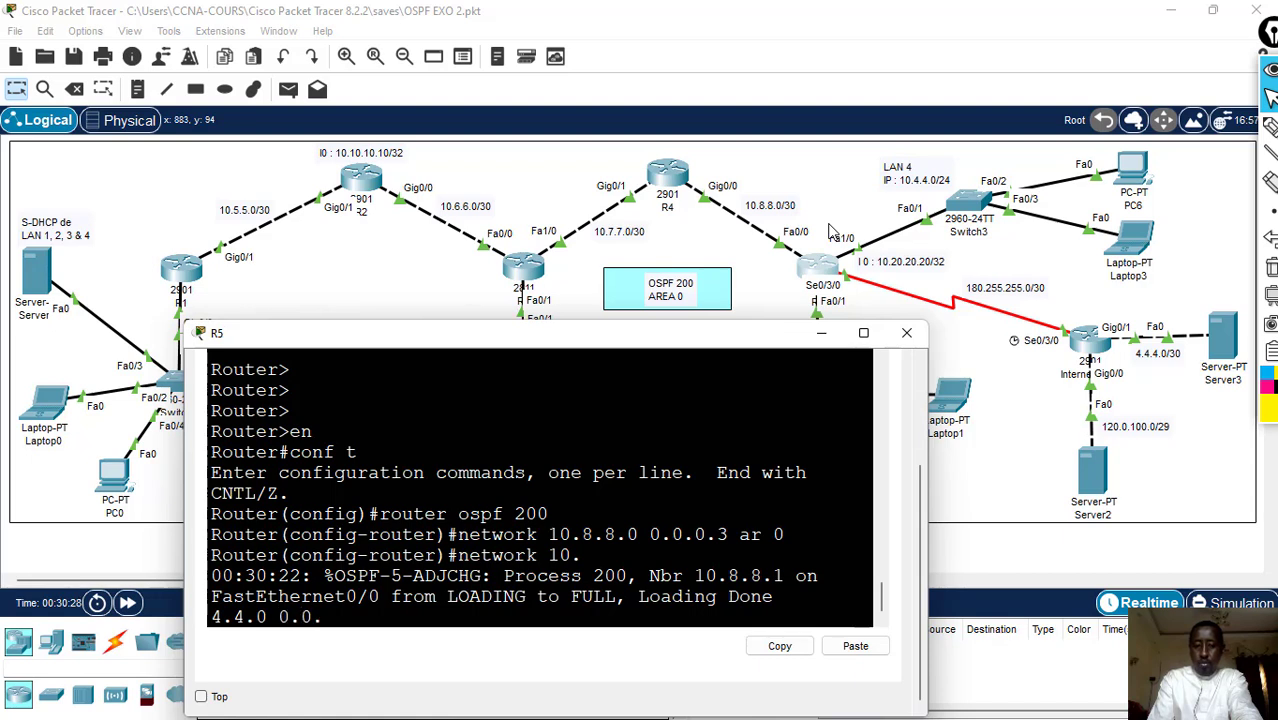
type("0.255")
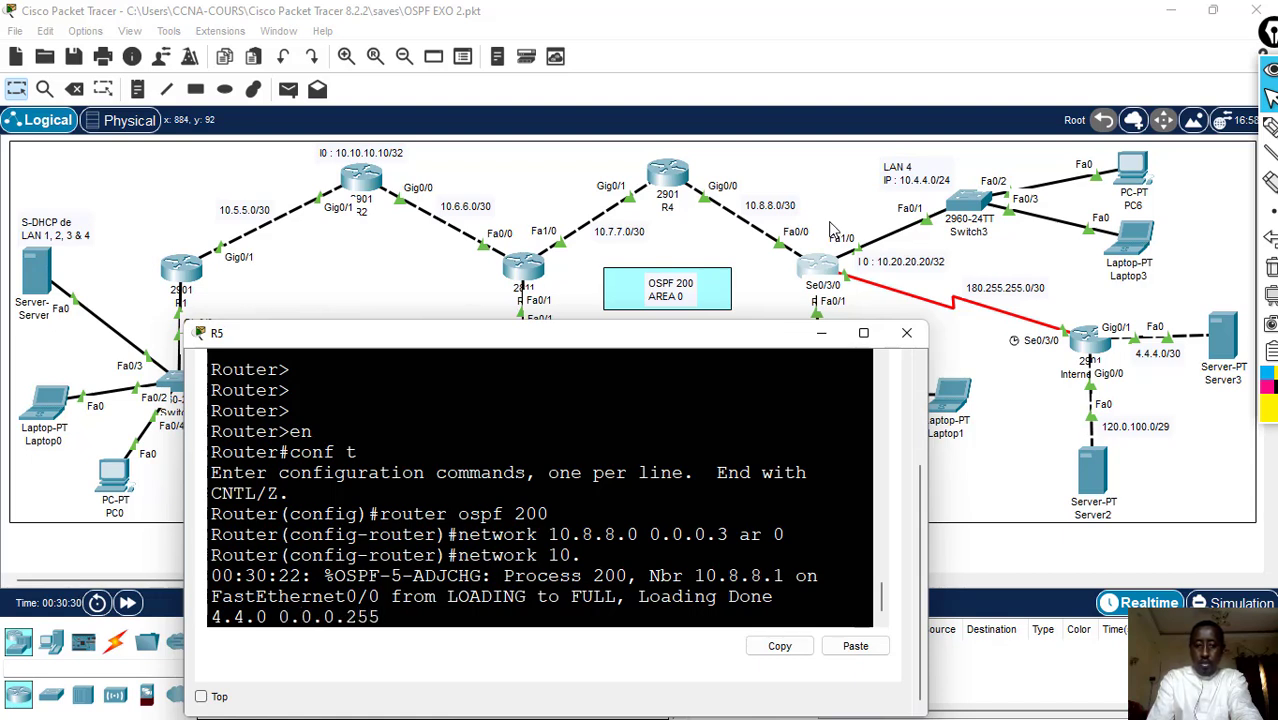
type(" are 0")
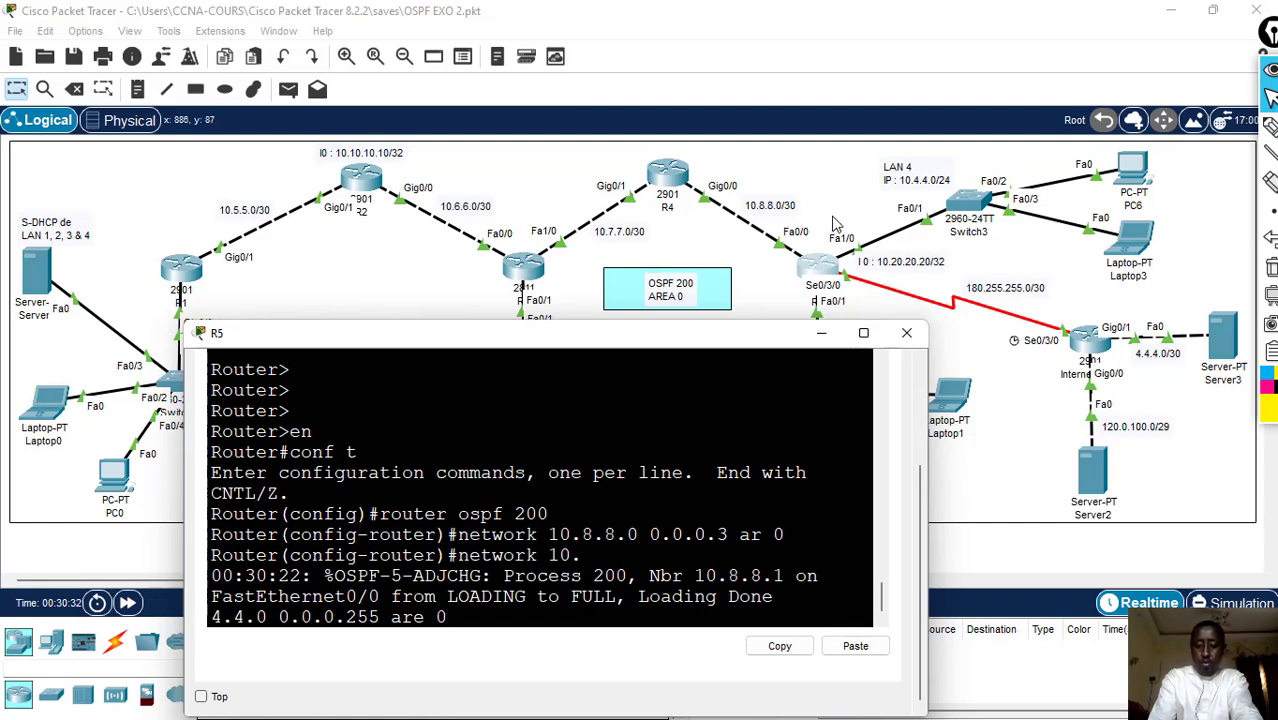
key("Return")
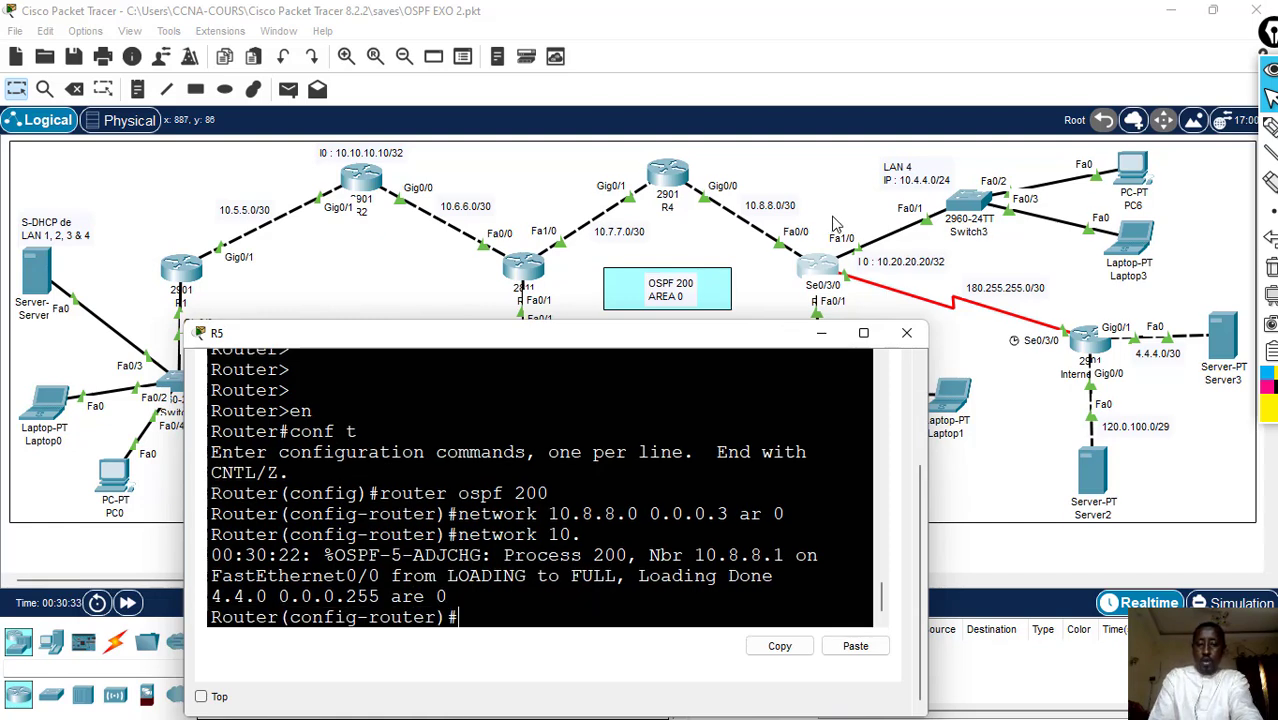
- Advertise the LAN 3 network 10.3.3.0 with wildcard 0.0.0.255 in area 0 on R5, moving its window off the LAN 3 label
type("net")
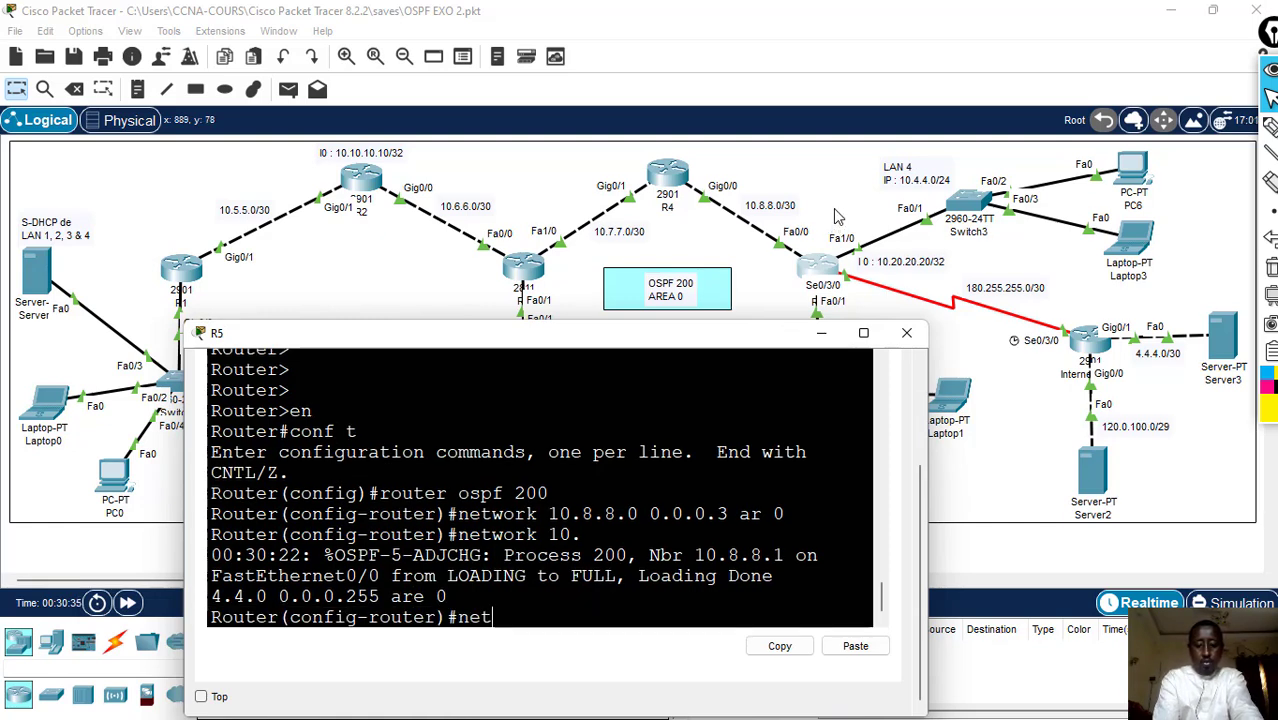
type("work")
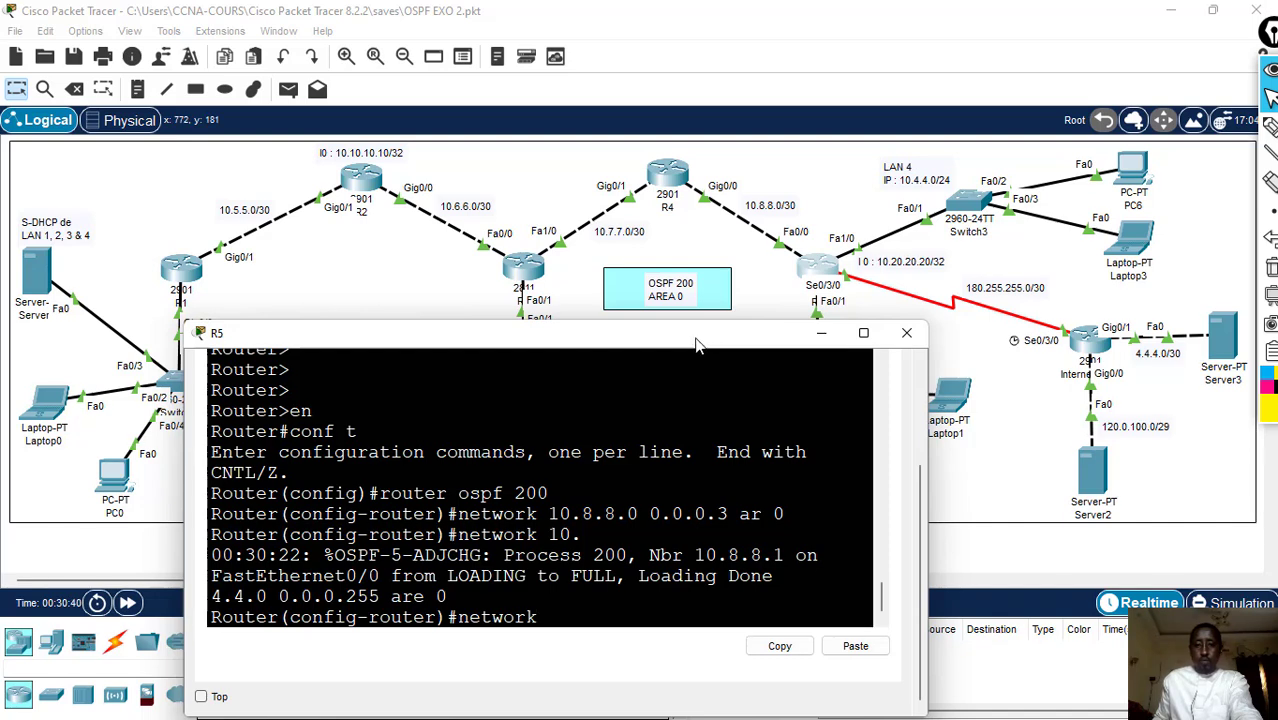
left_click_drag(707, 342, 592, 300)
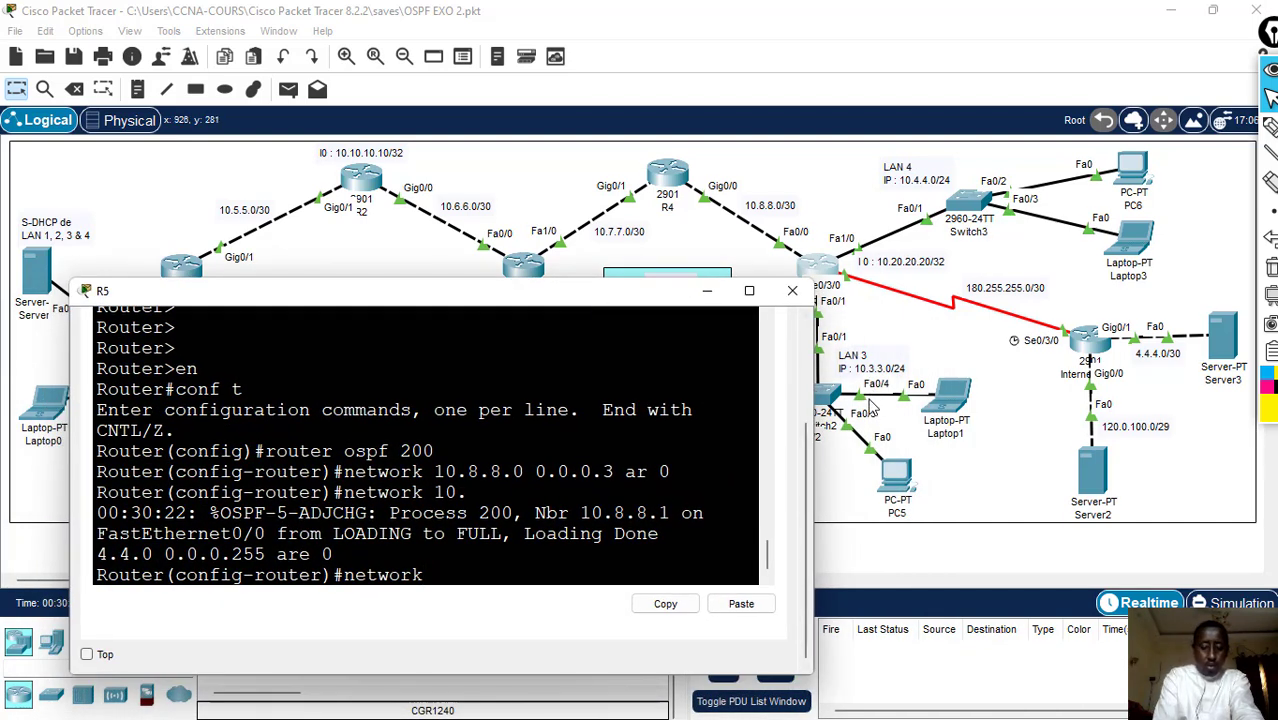
type("10.3.")
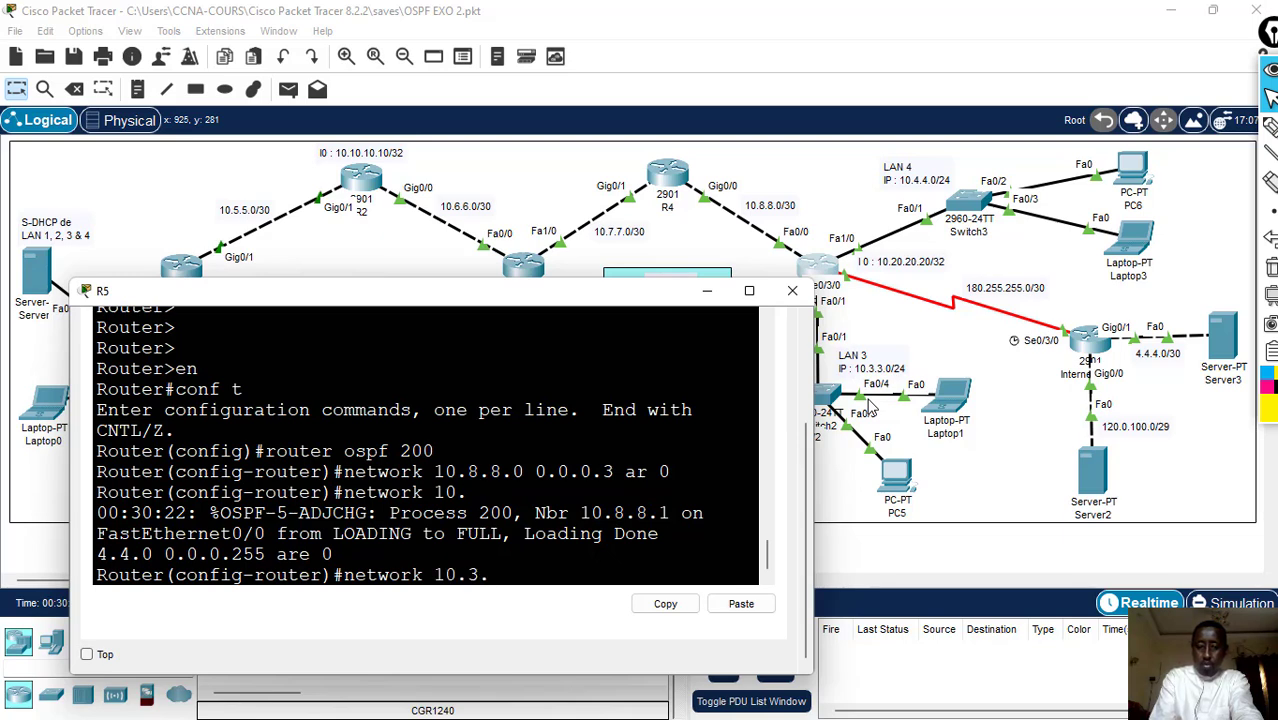
type("3.0 0.0.0")
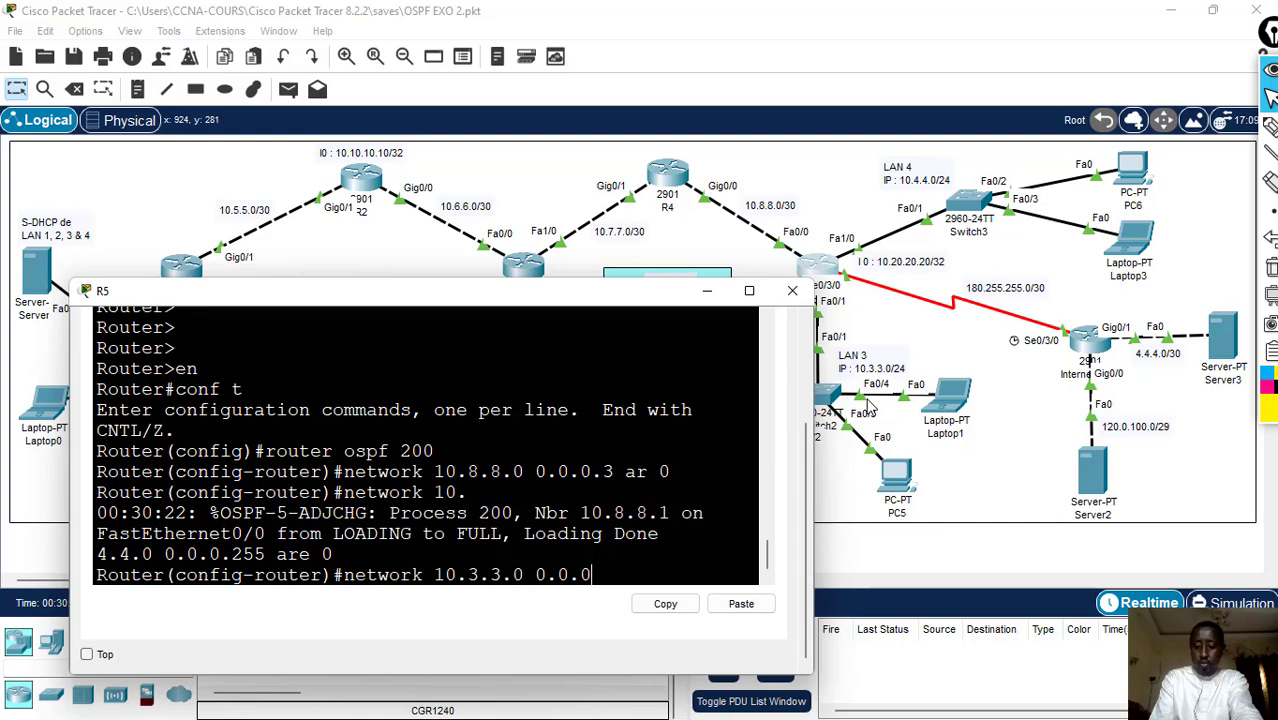
type(".25")
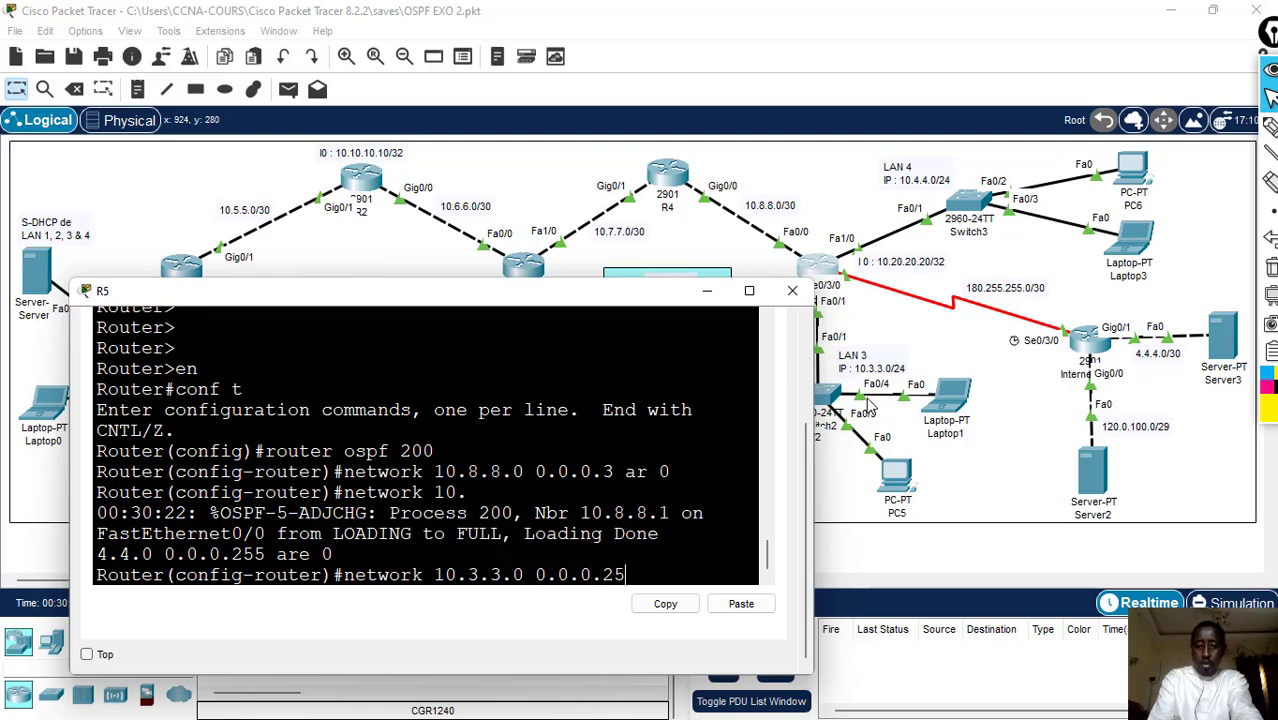
type("5 are 0")
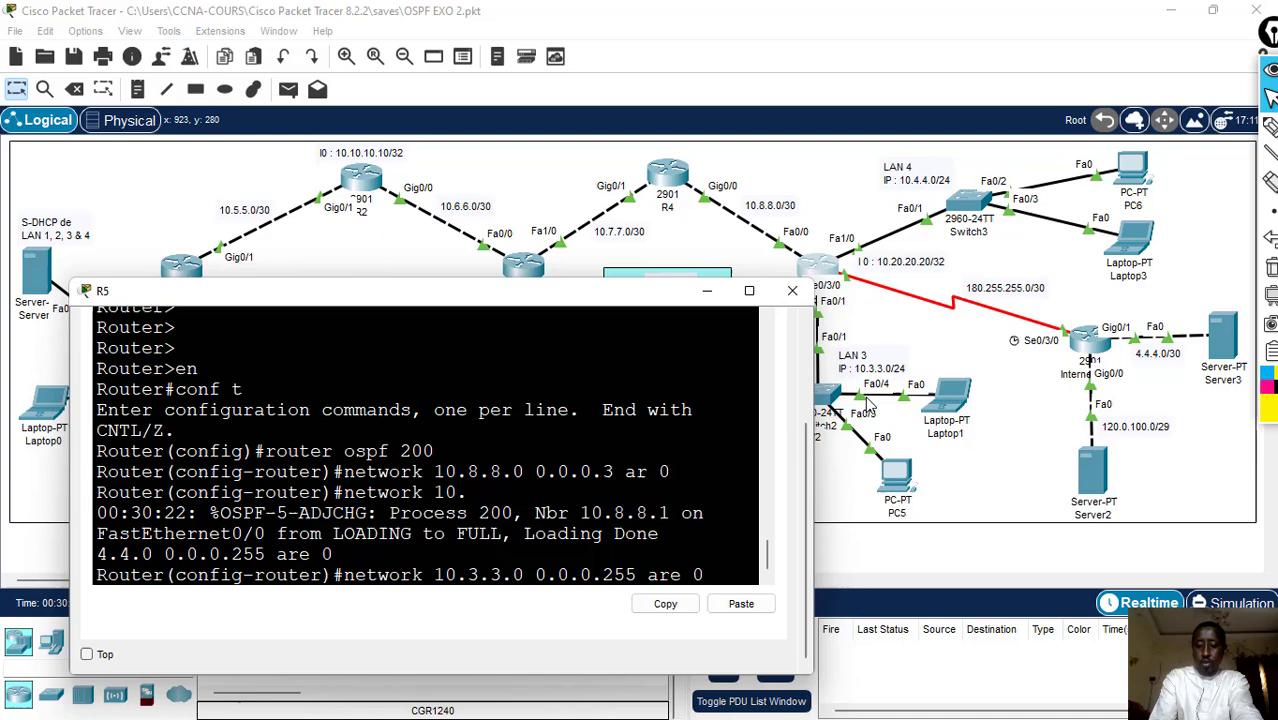
key("Return")
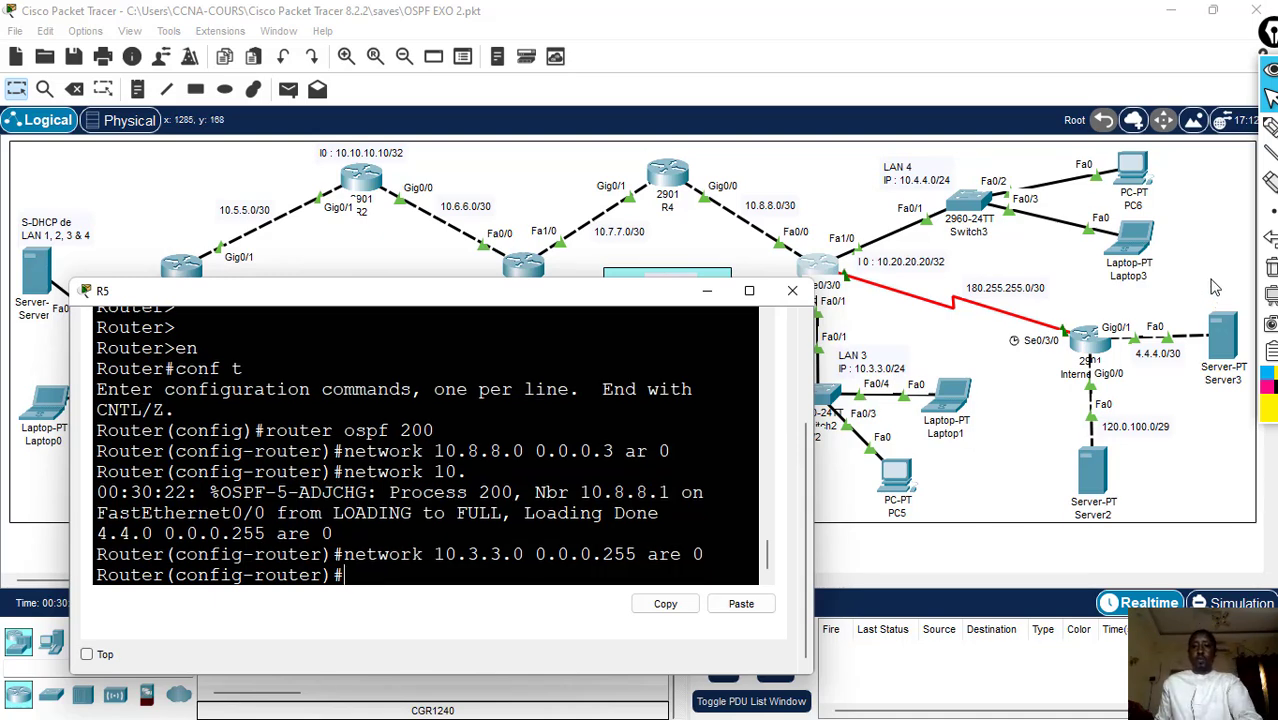
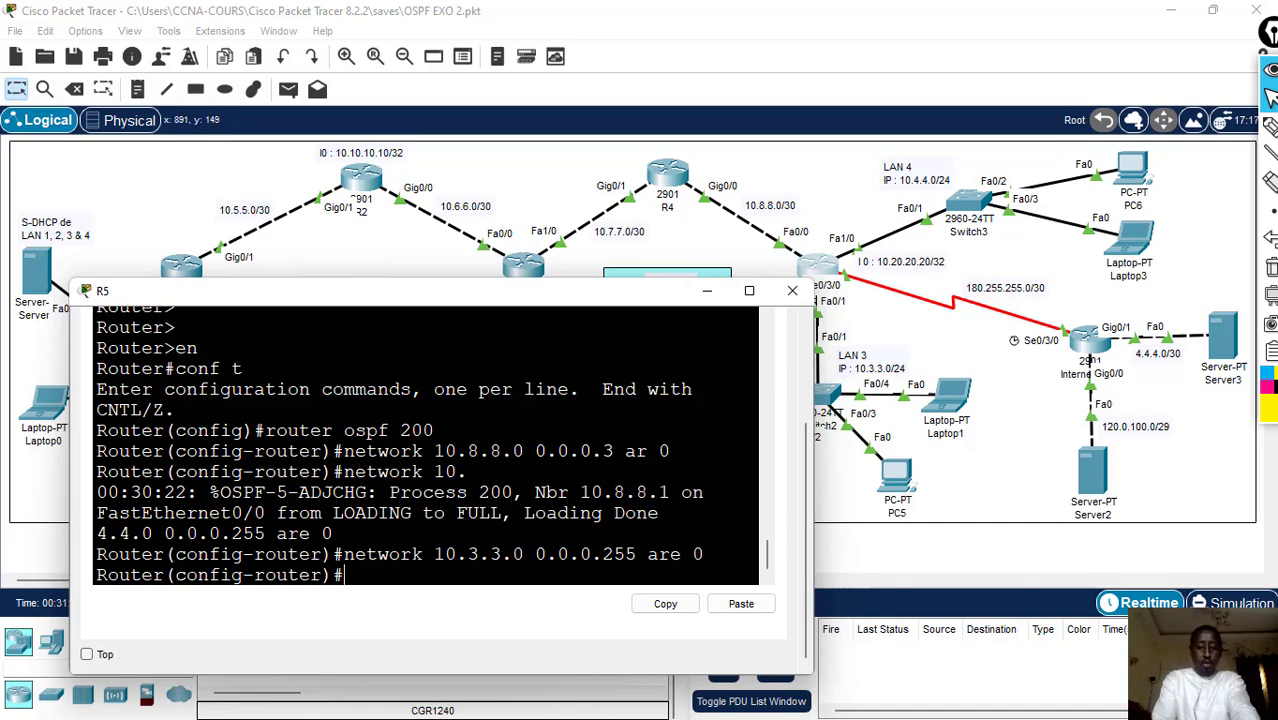
- Leave R5's OSPF configuration and save the running configuration with wr
type("nd")
key("Return")
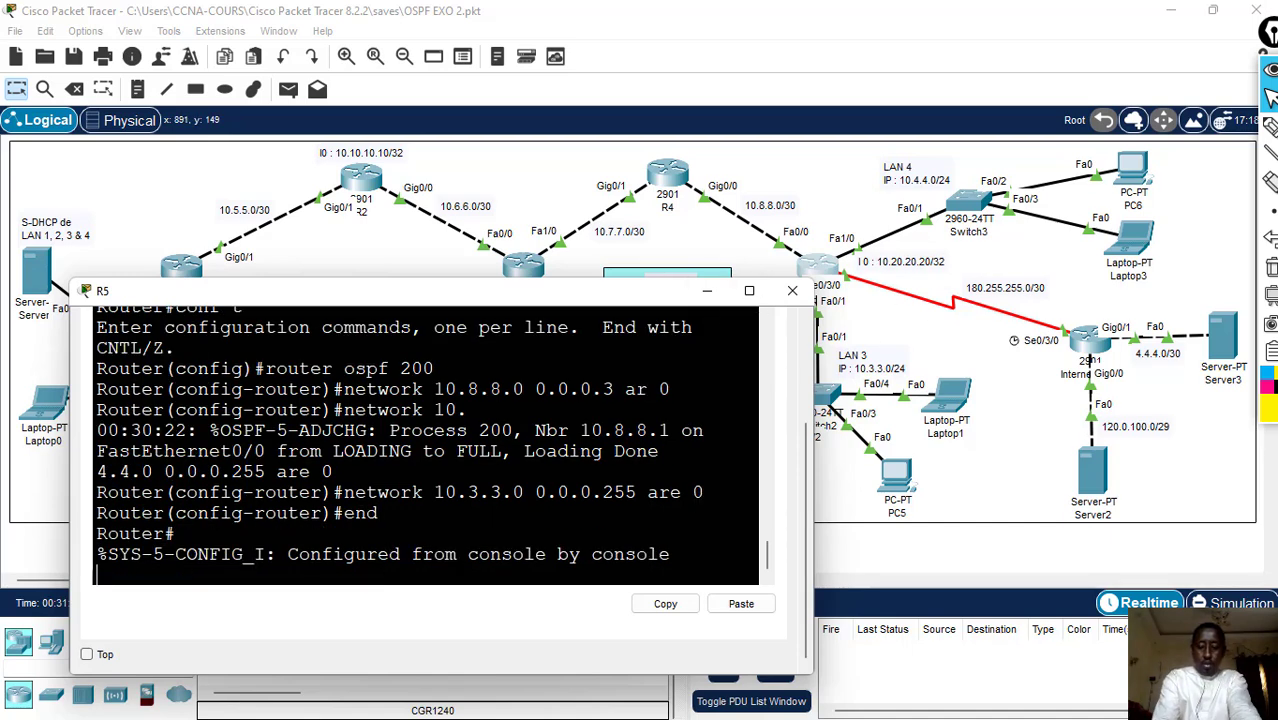
key("Return")
type("wr")
key("Return")
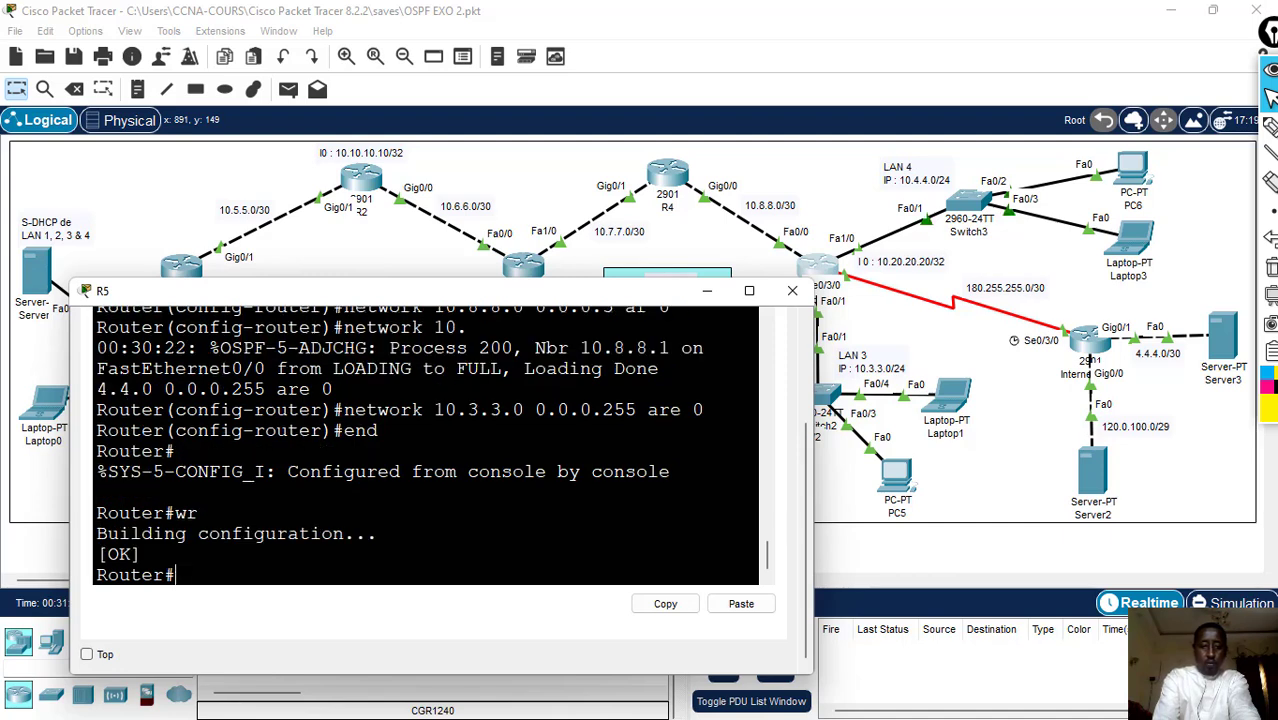
- In R5's global configuration, add a static default route 0.0.0.0 0.0.0.0 with next hop 180.255.255.1
type("conf")
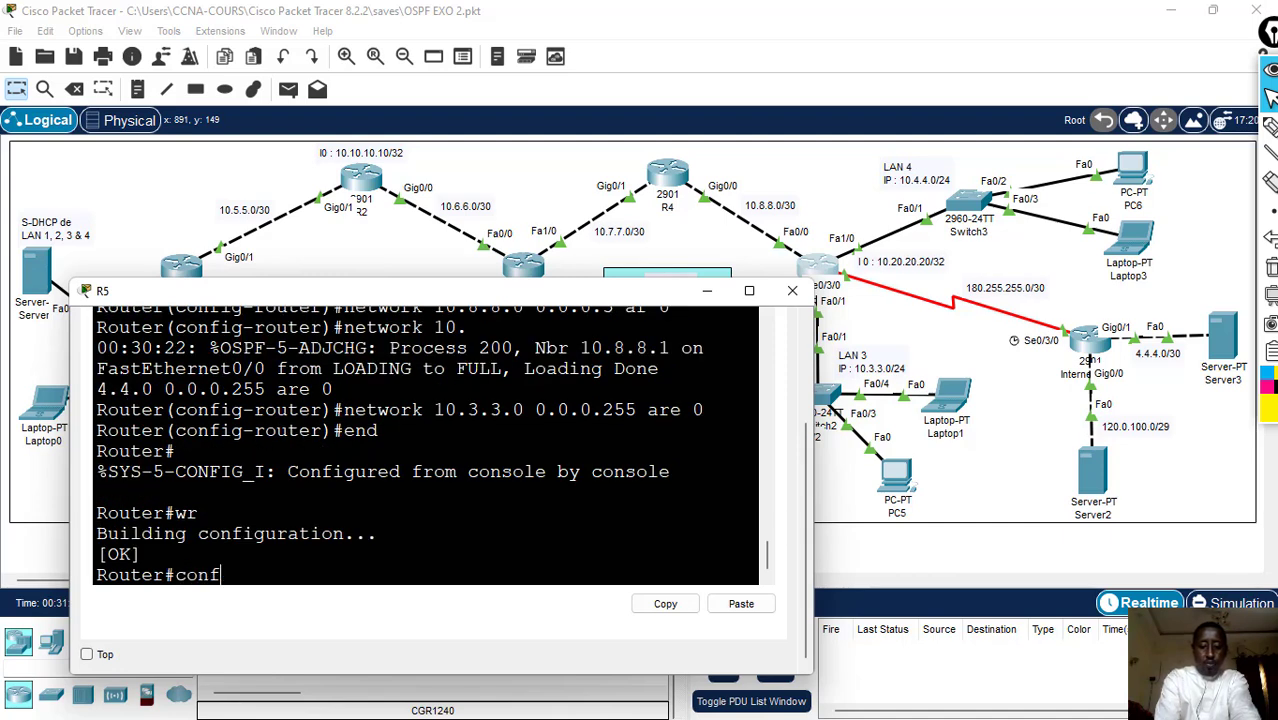
type(" t")
key("Return")
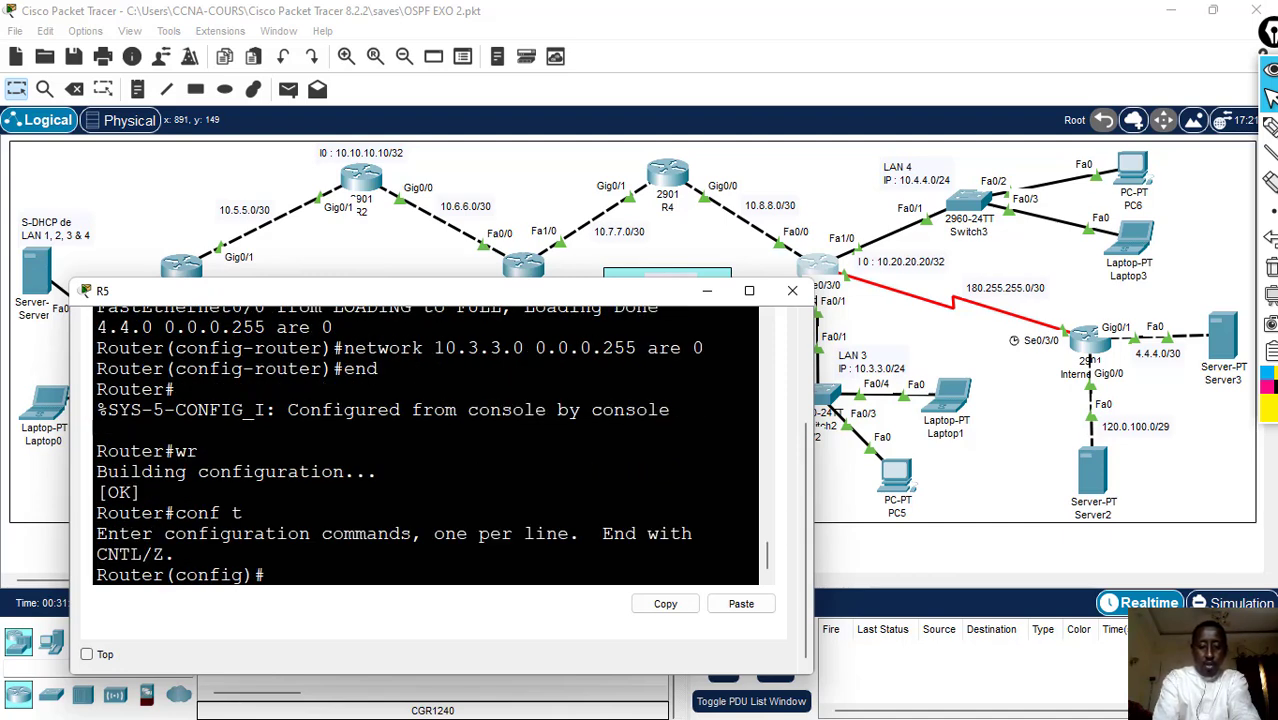
type("ip rou")
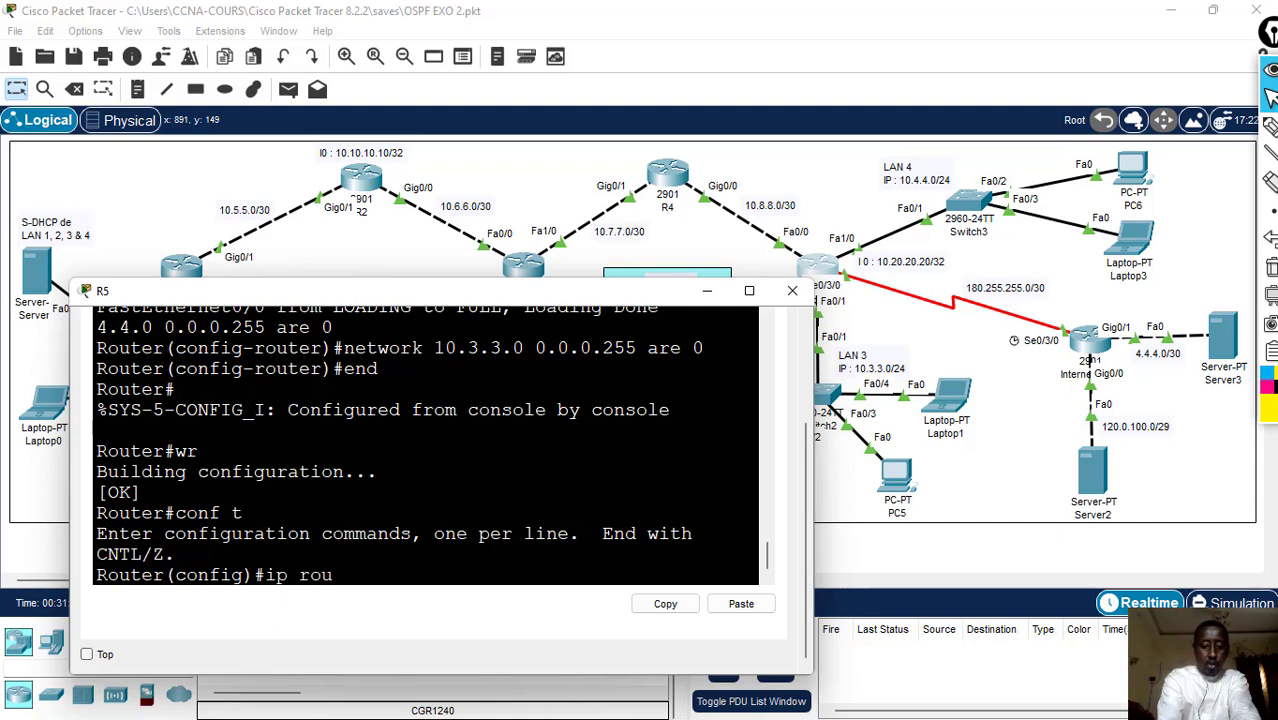
type("te")
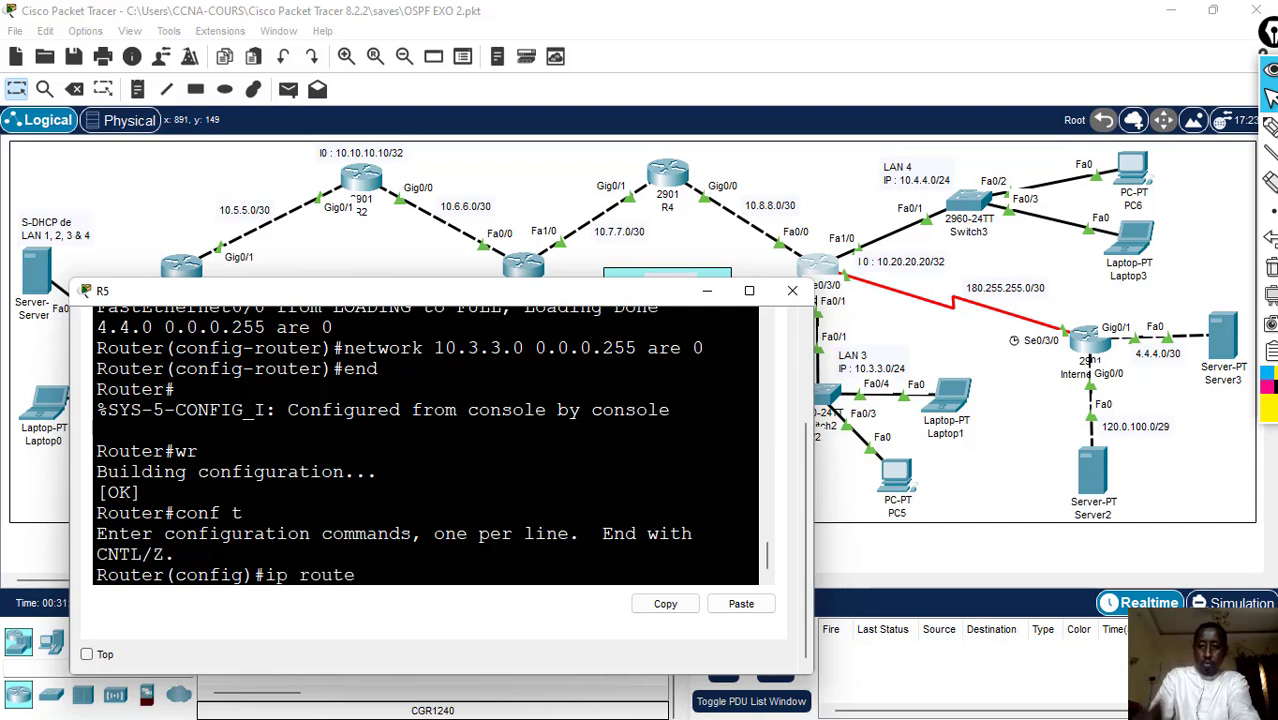
type(" 1")
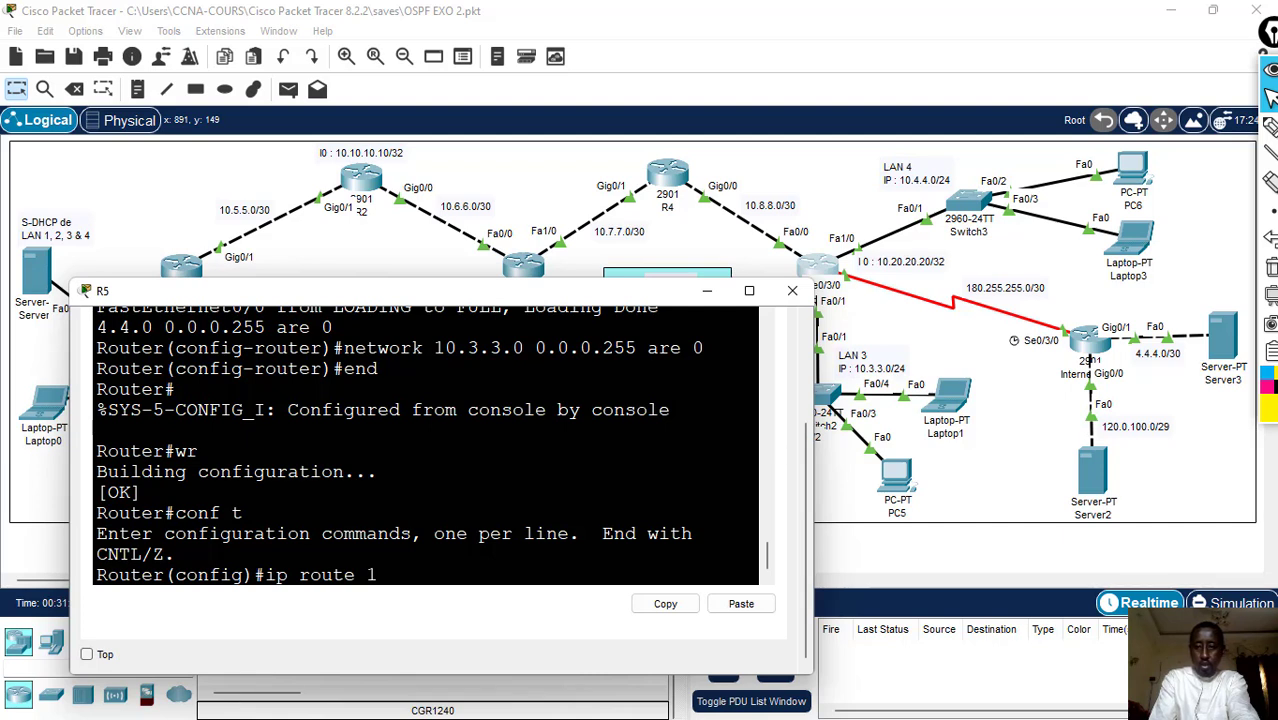
key("BackSpace")
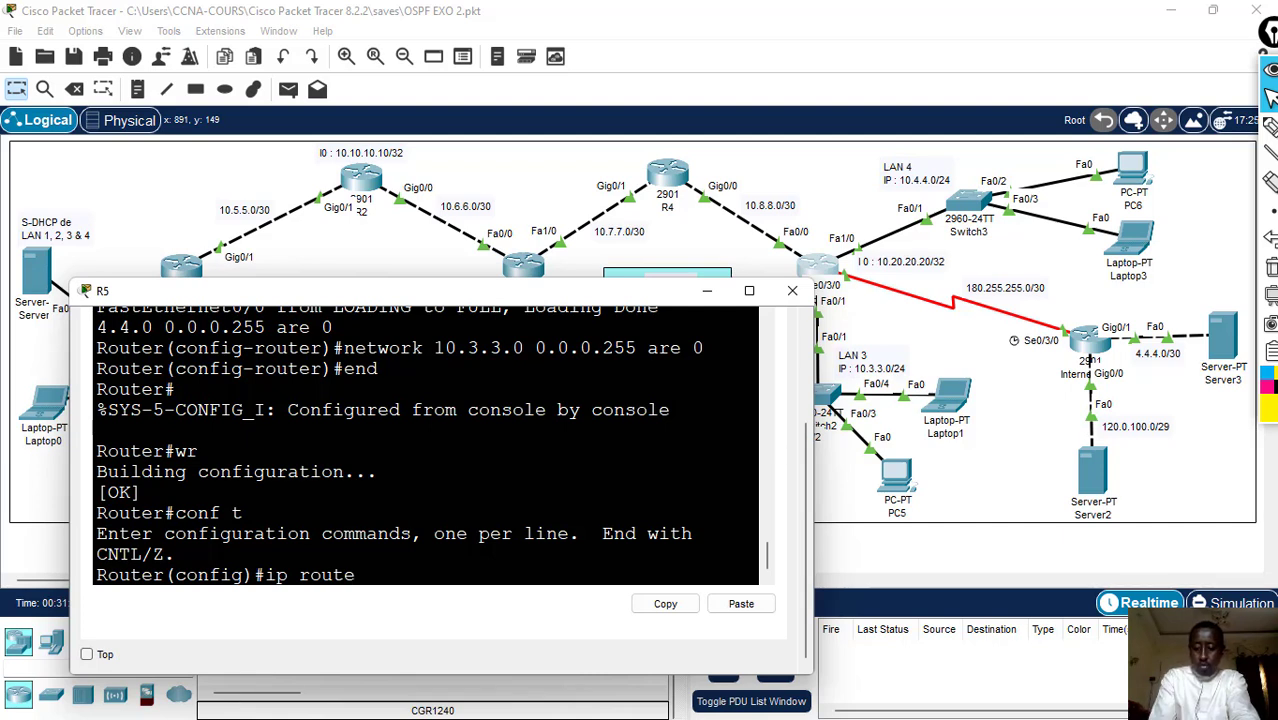
type("0.0.0.0")
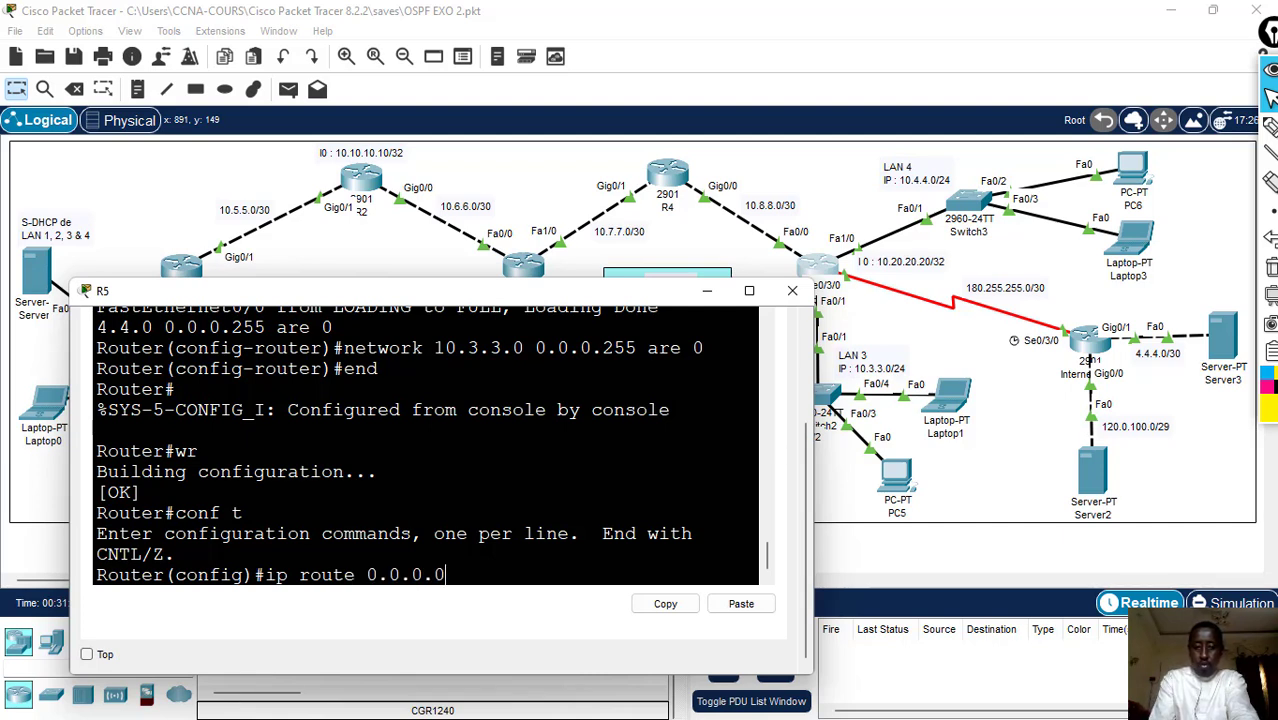
type(" 0.0.0.")
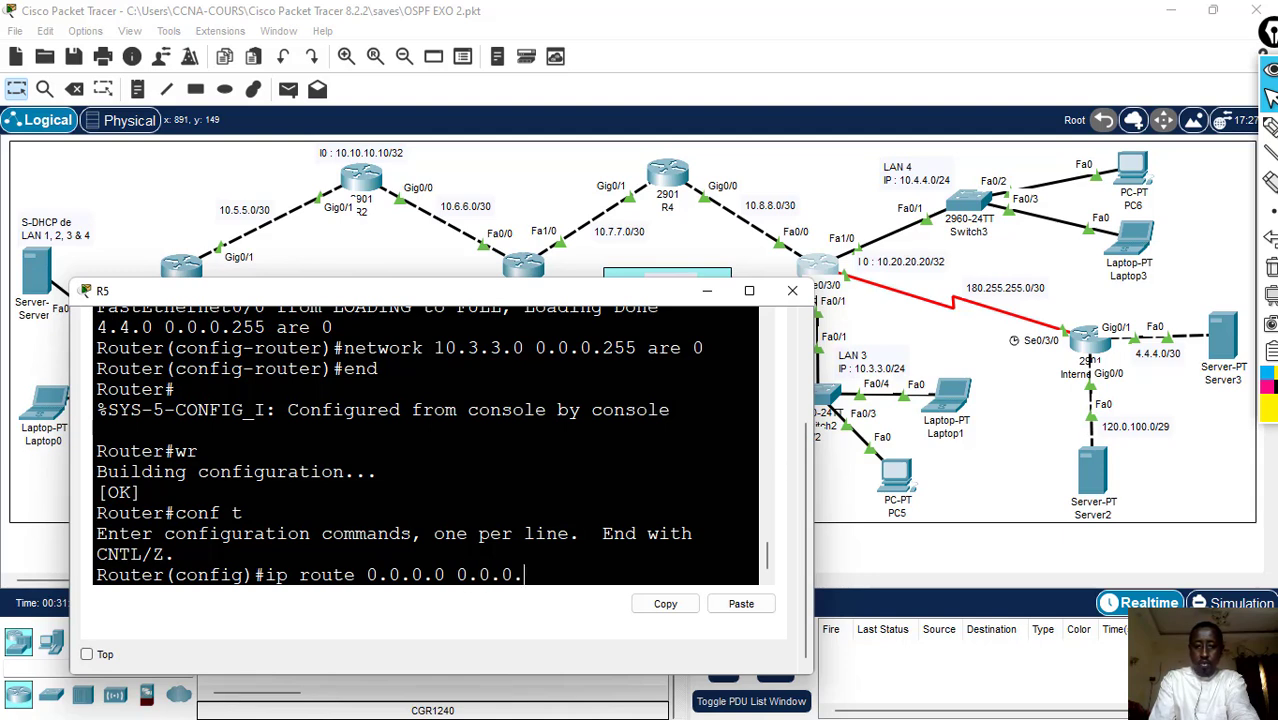
type("0 1")
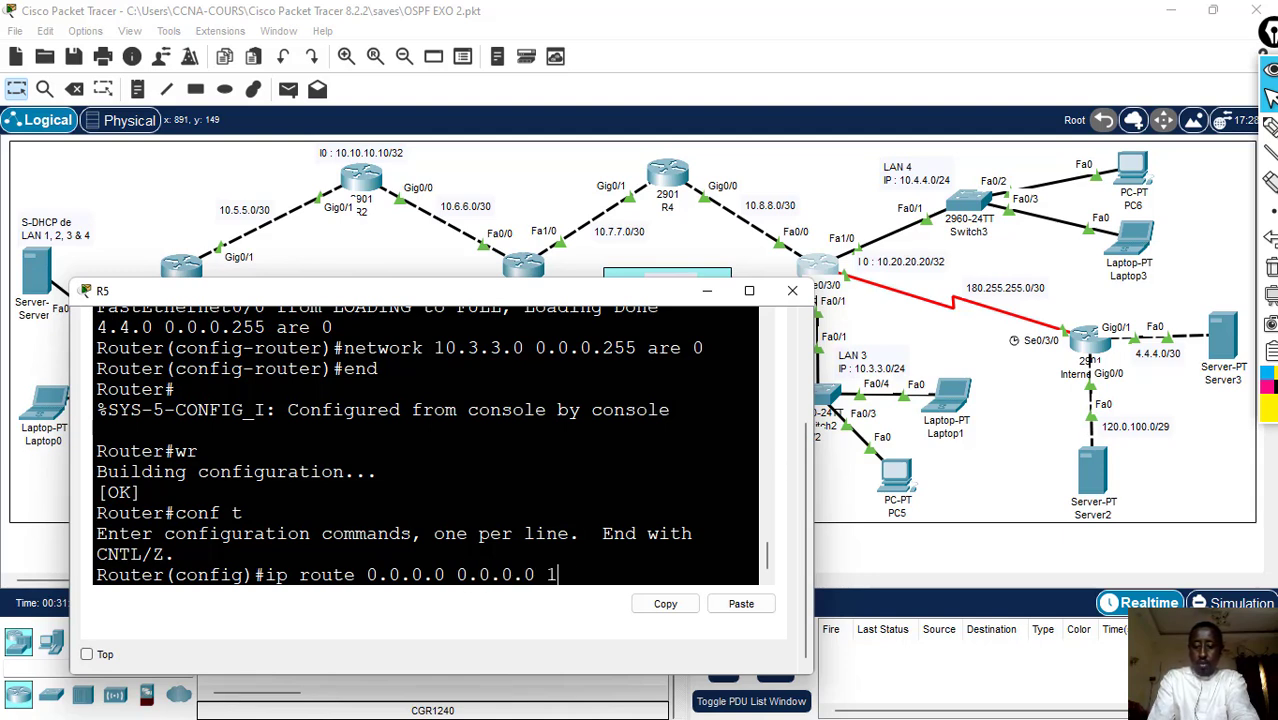
type("20")
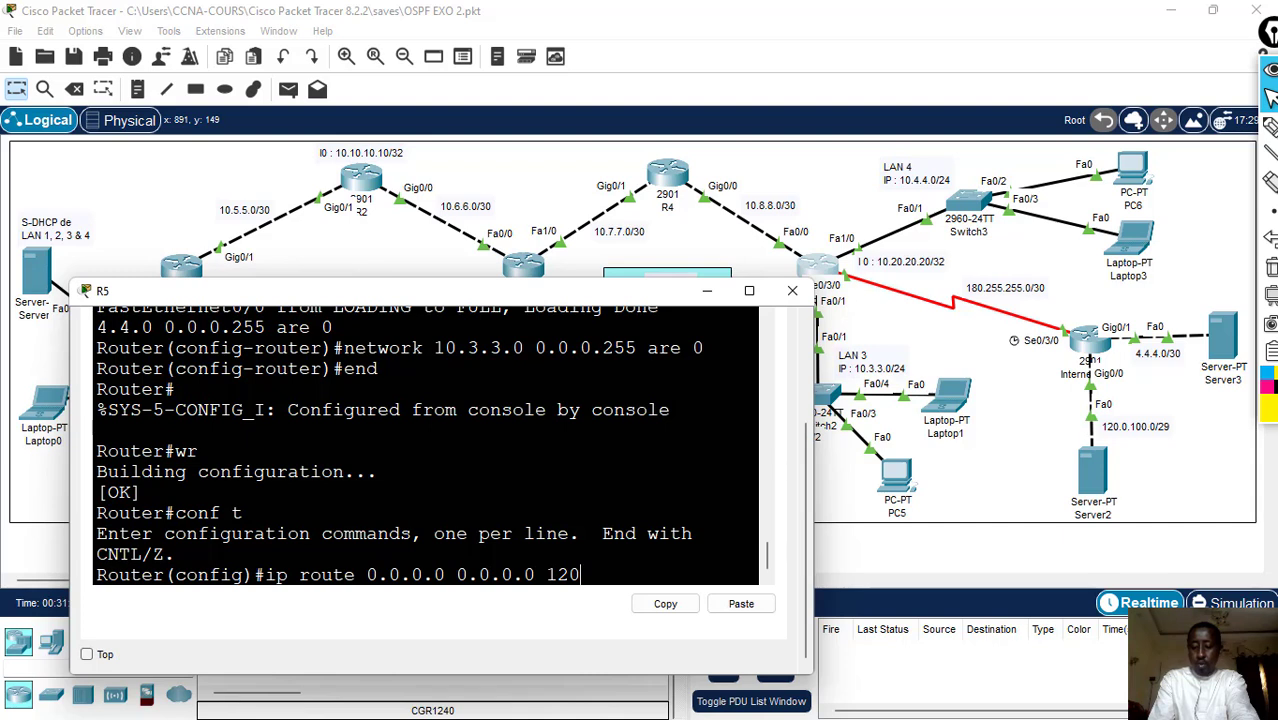
type(".0.10")
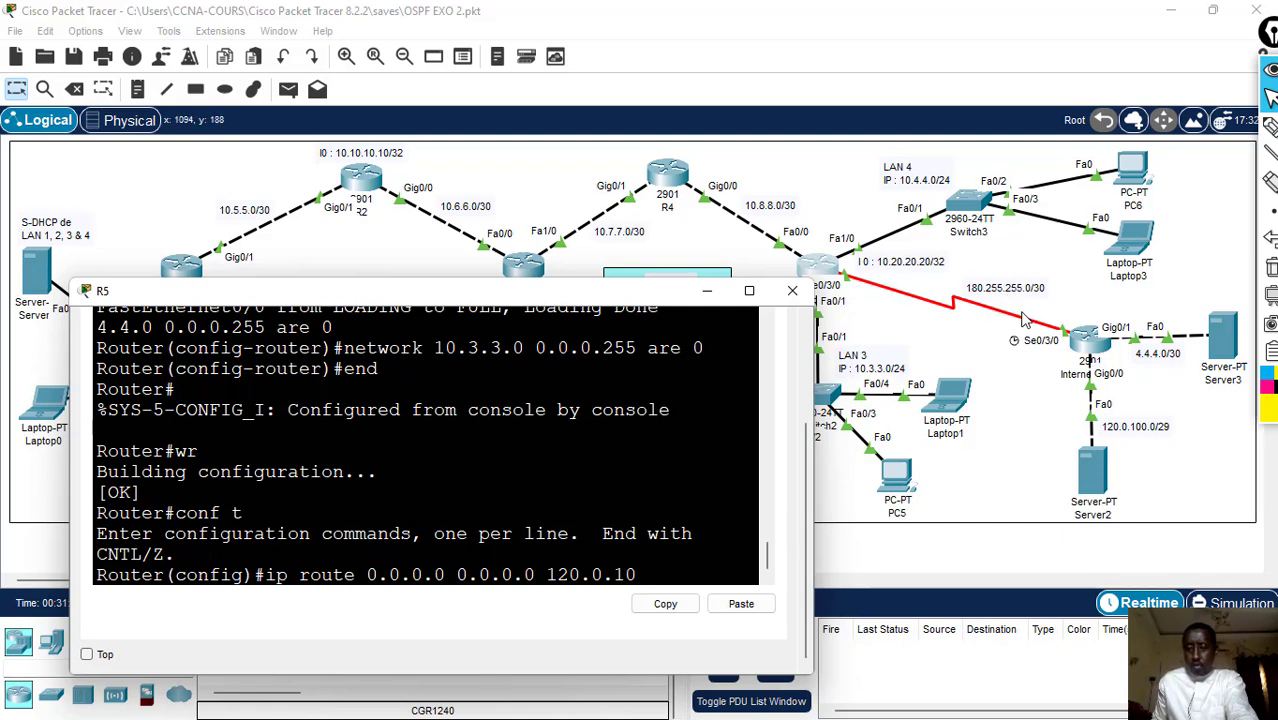
key("BackSpace")
key("BackSpace")
key("BackSpace")
key("BackSpace")
key("BackSpace")
key("BackSpace")
key("BackSpace")
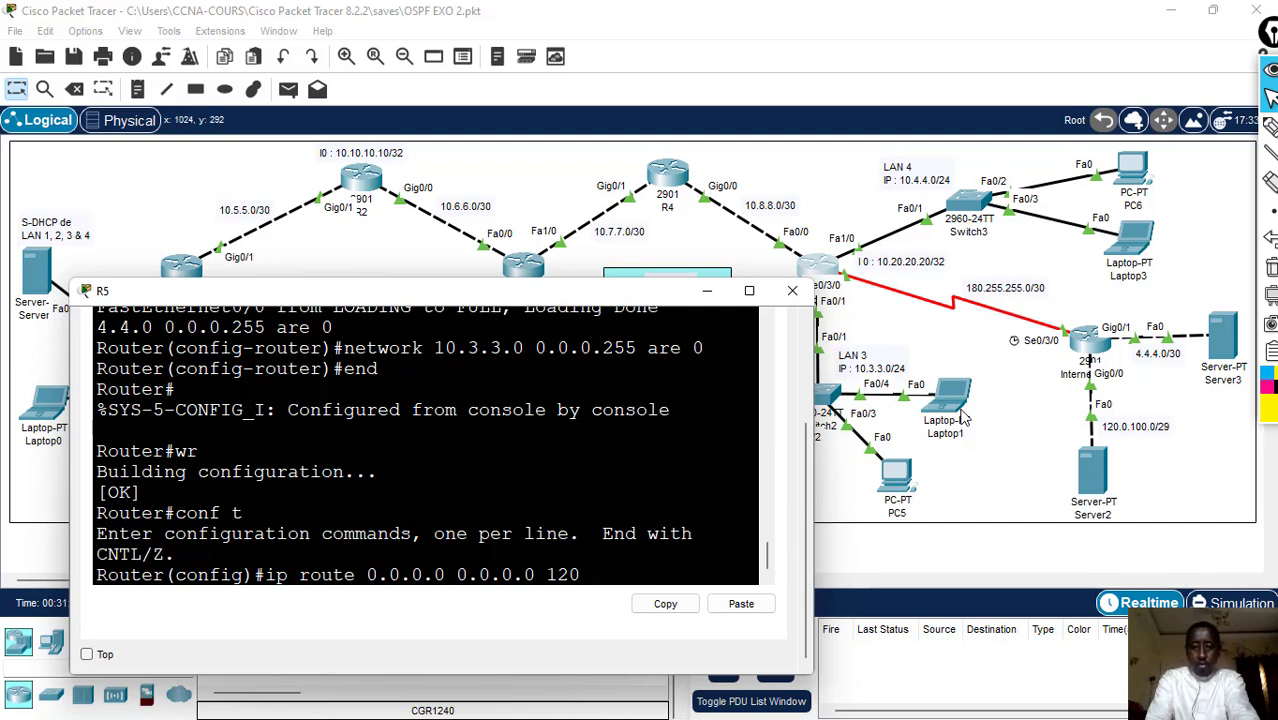
type("80.")
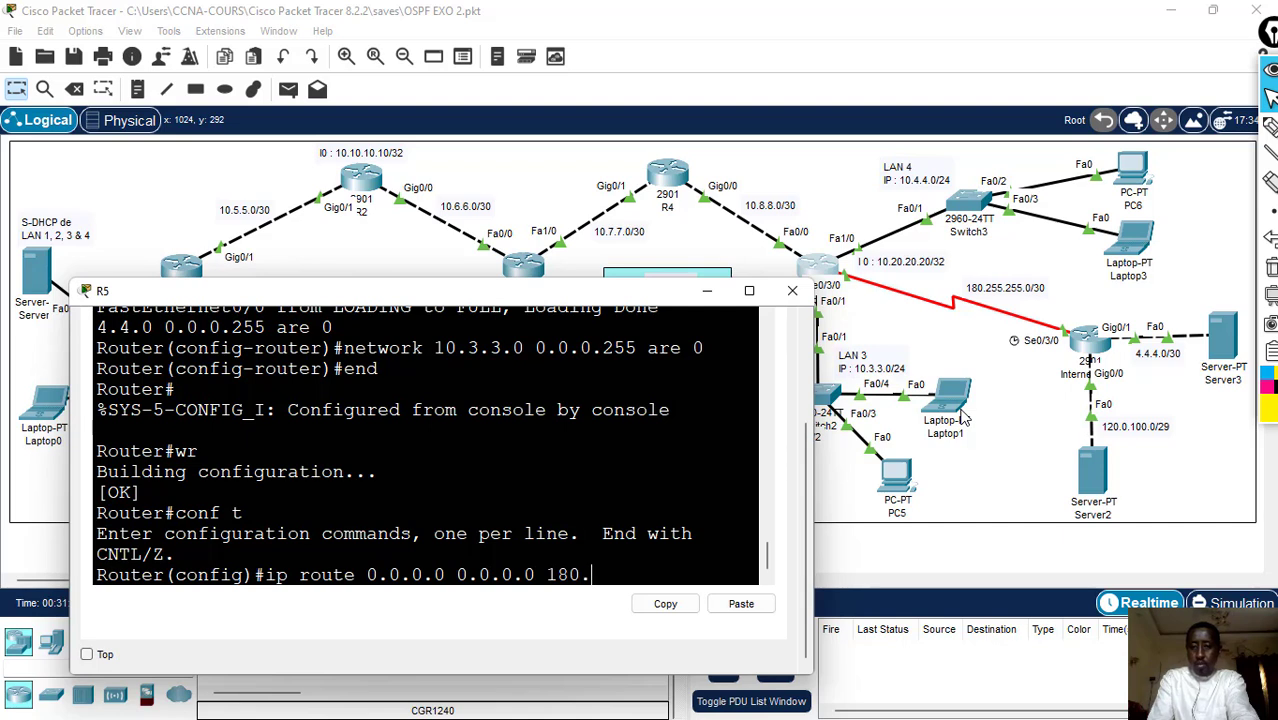
type("25")
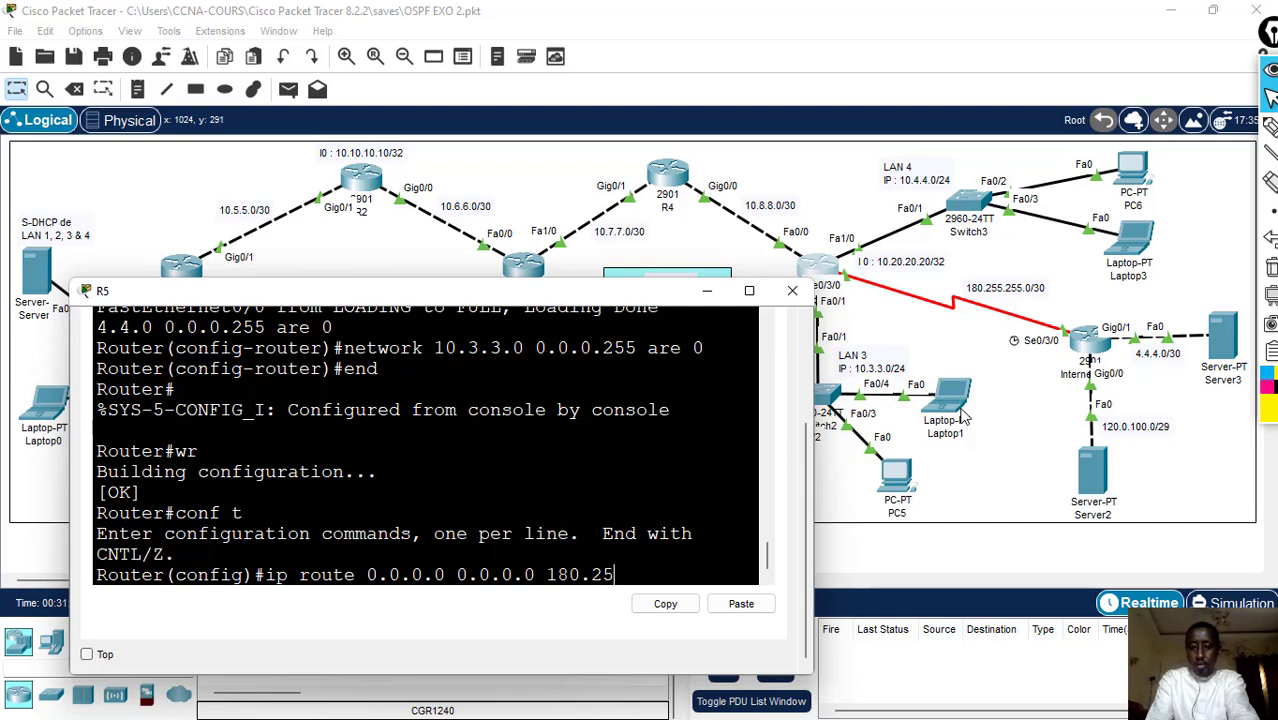
type("5.255")
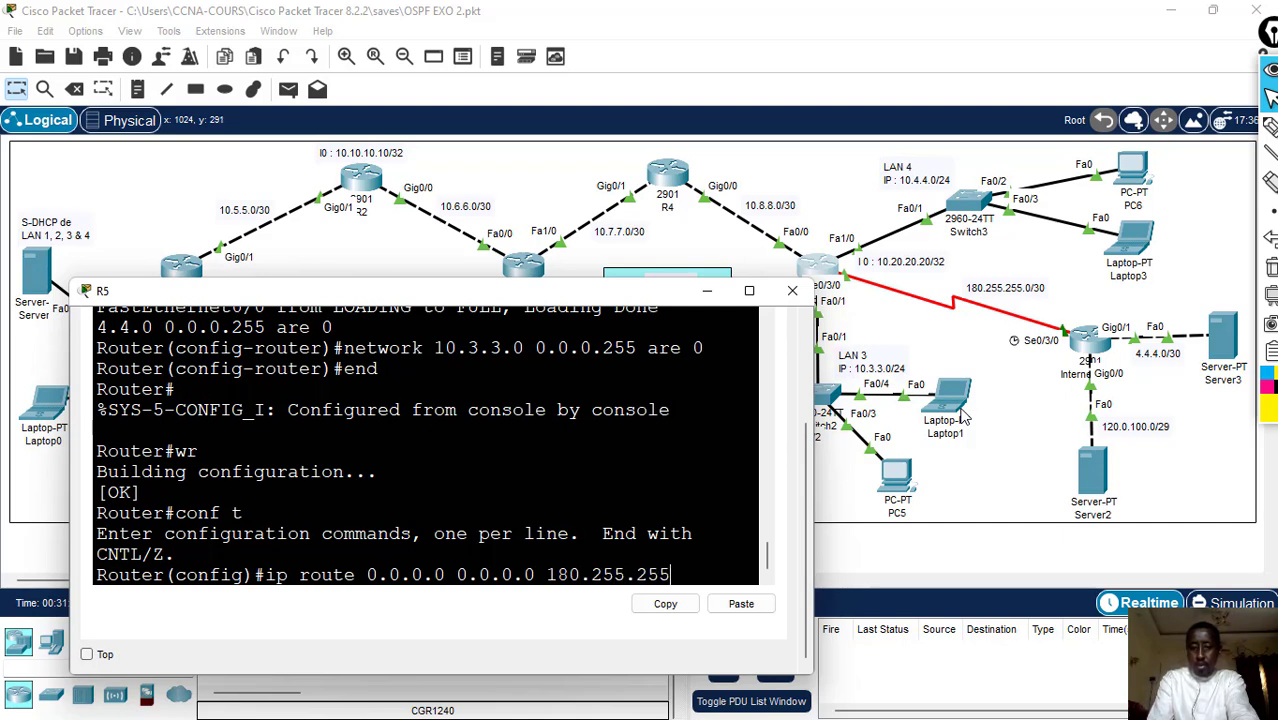
type(".1")
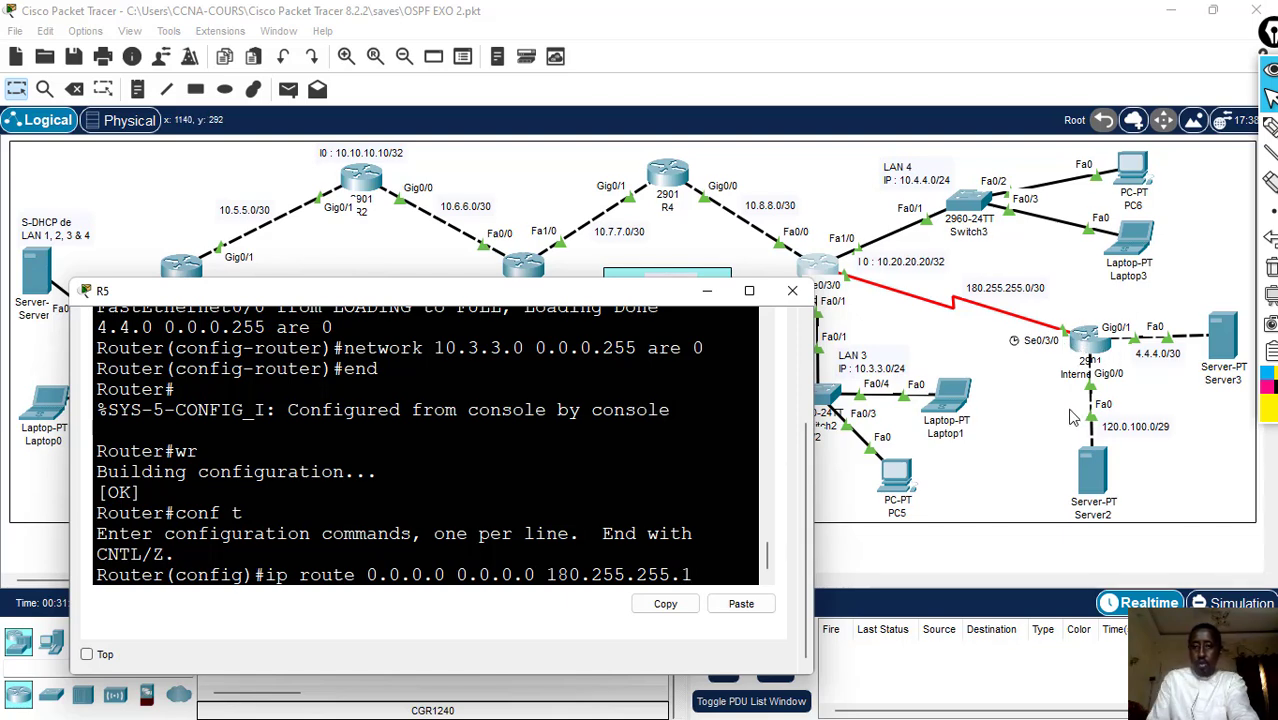
key("Return")
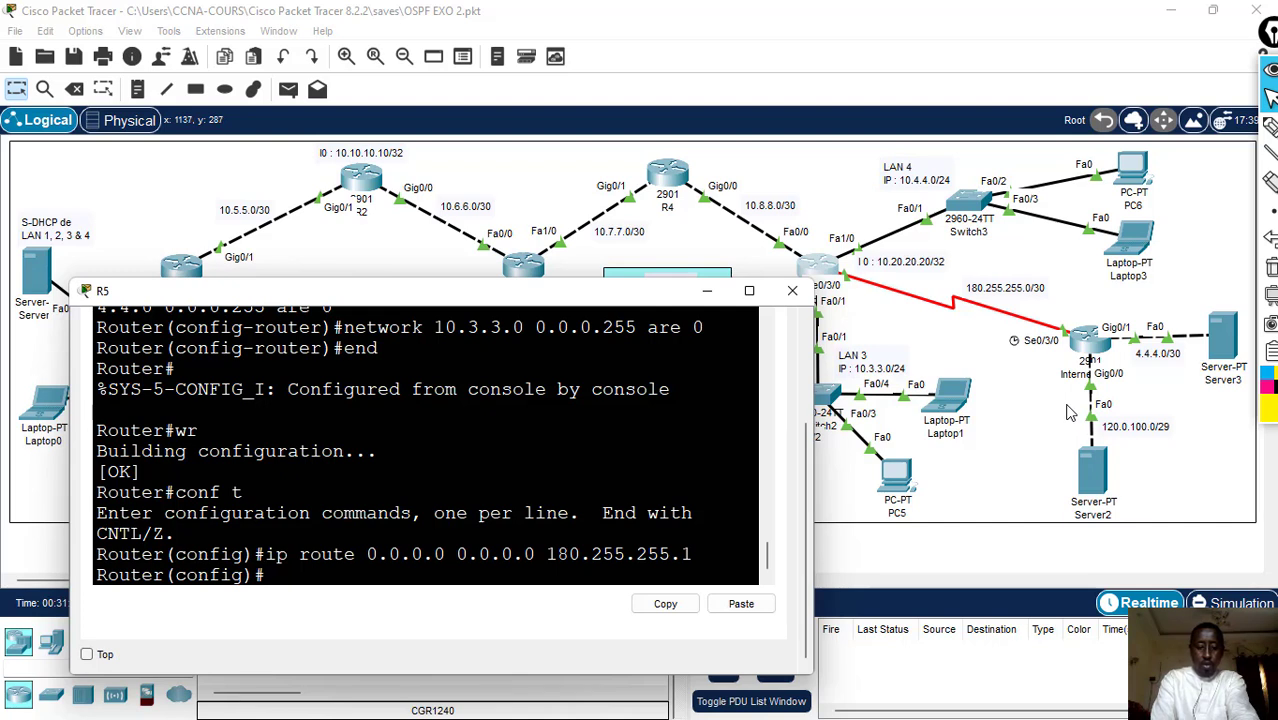
- Enter the configuration of OSPF process 200 on R5 again with router ospf 200
type("r")
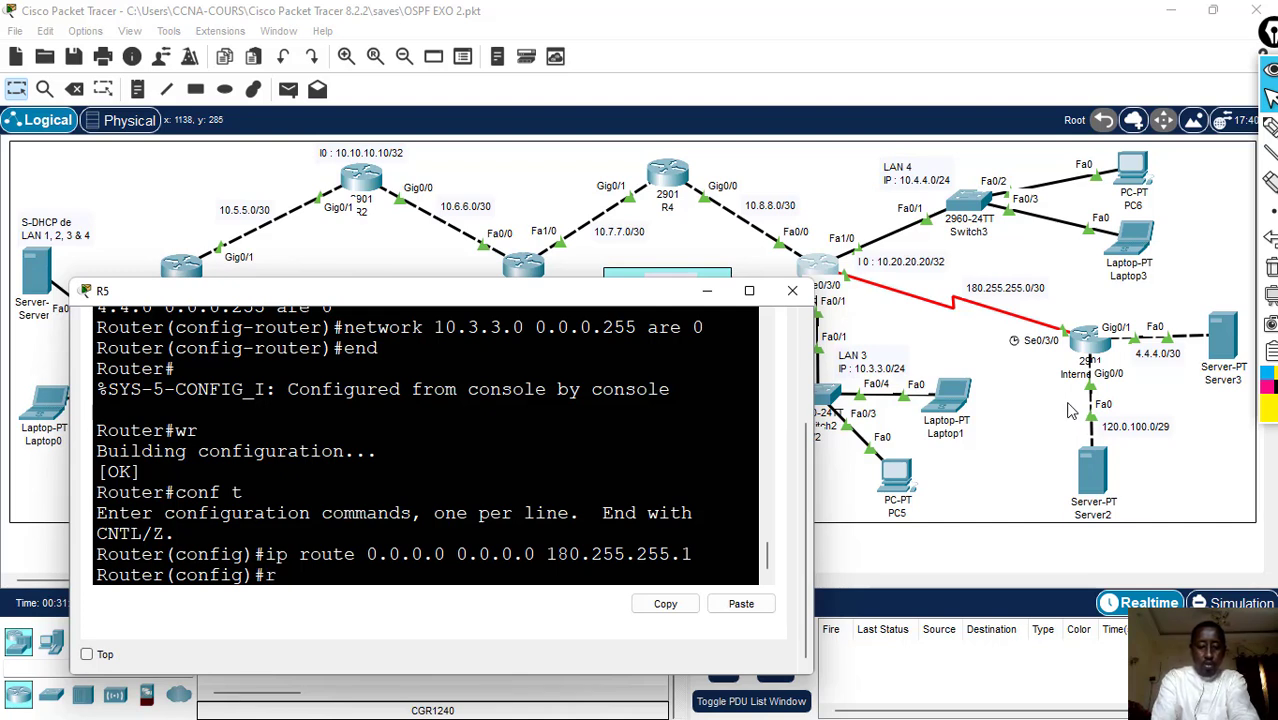
type("outer")
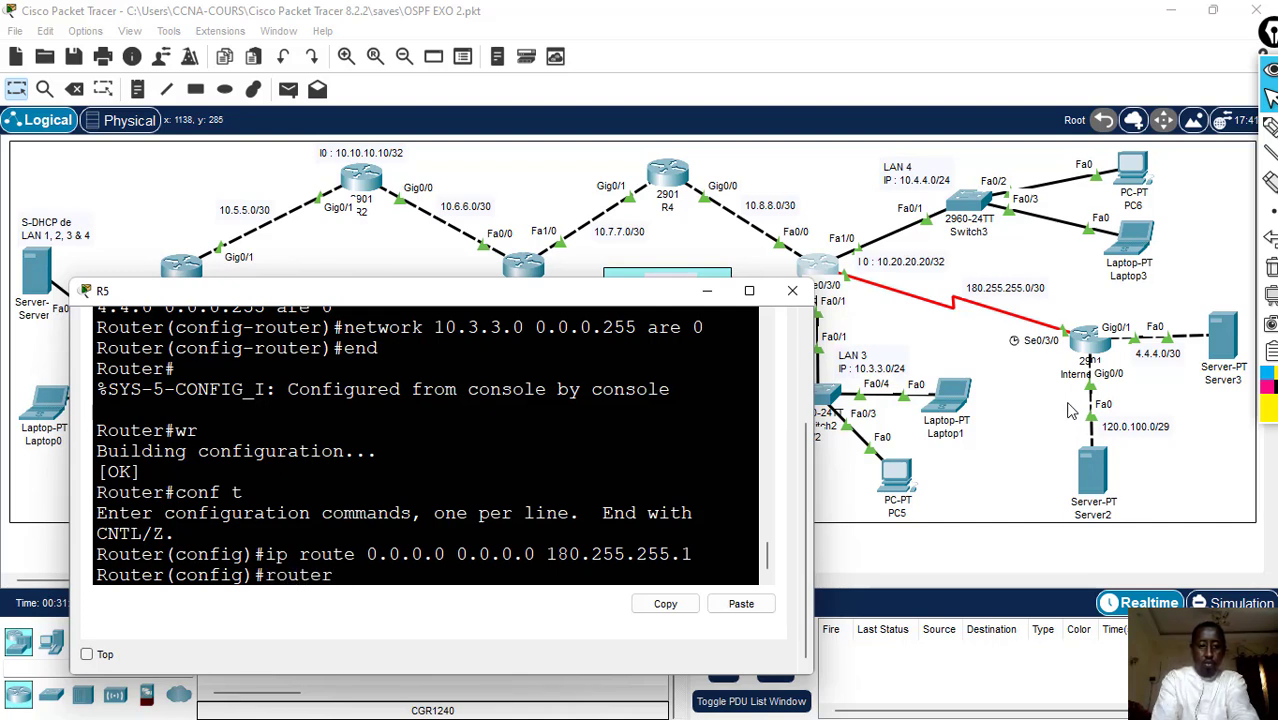
type(" osp")
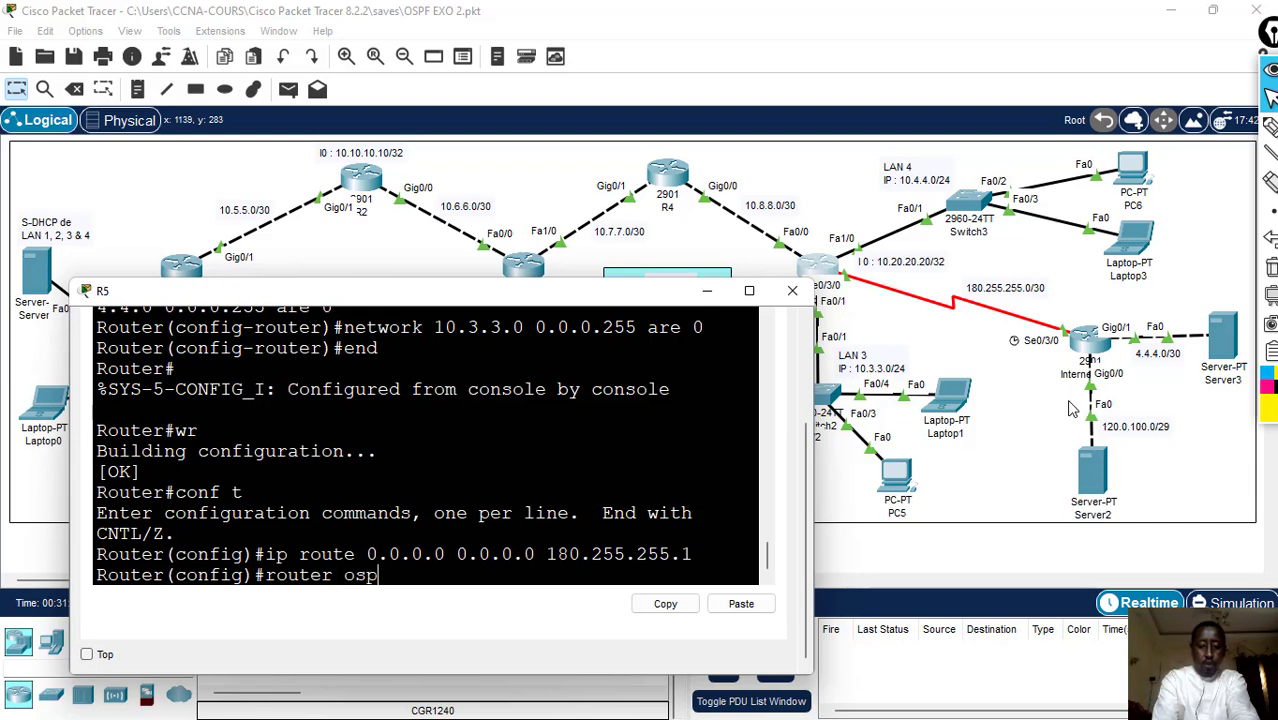
type("f 1")
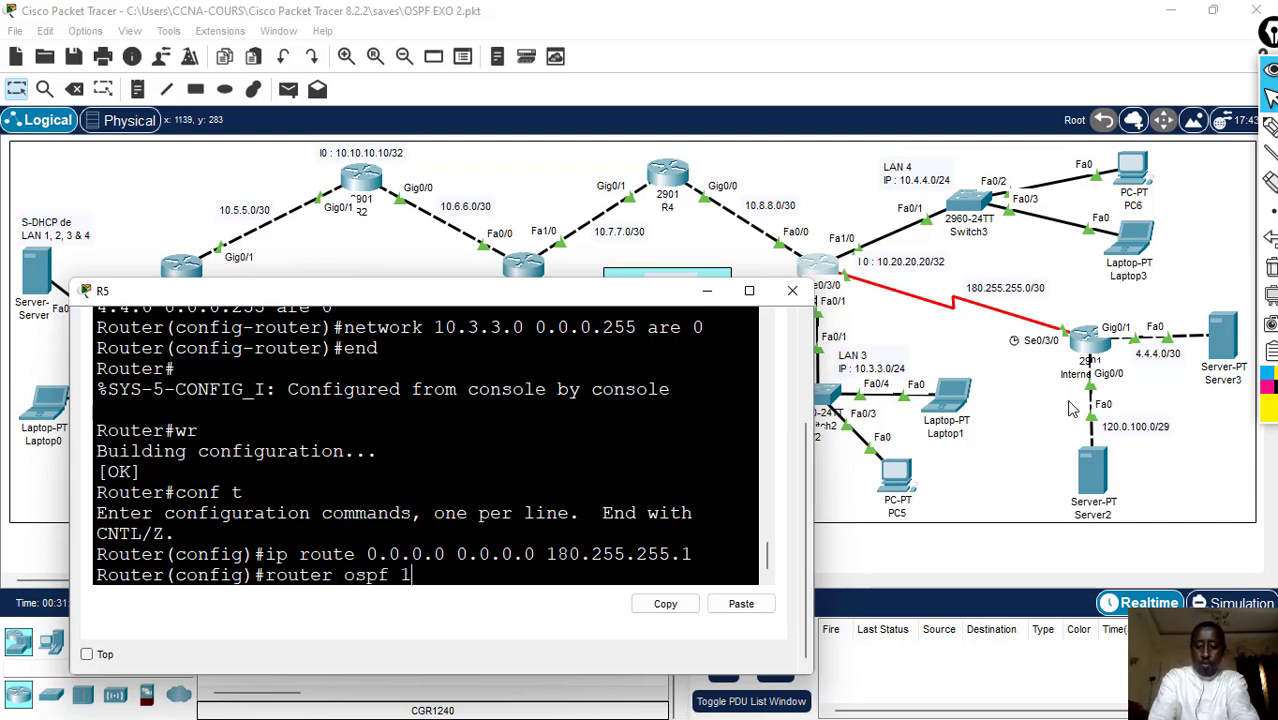
key("BackSpace")
type("200")
key("Return")
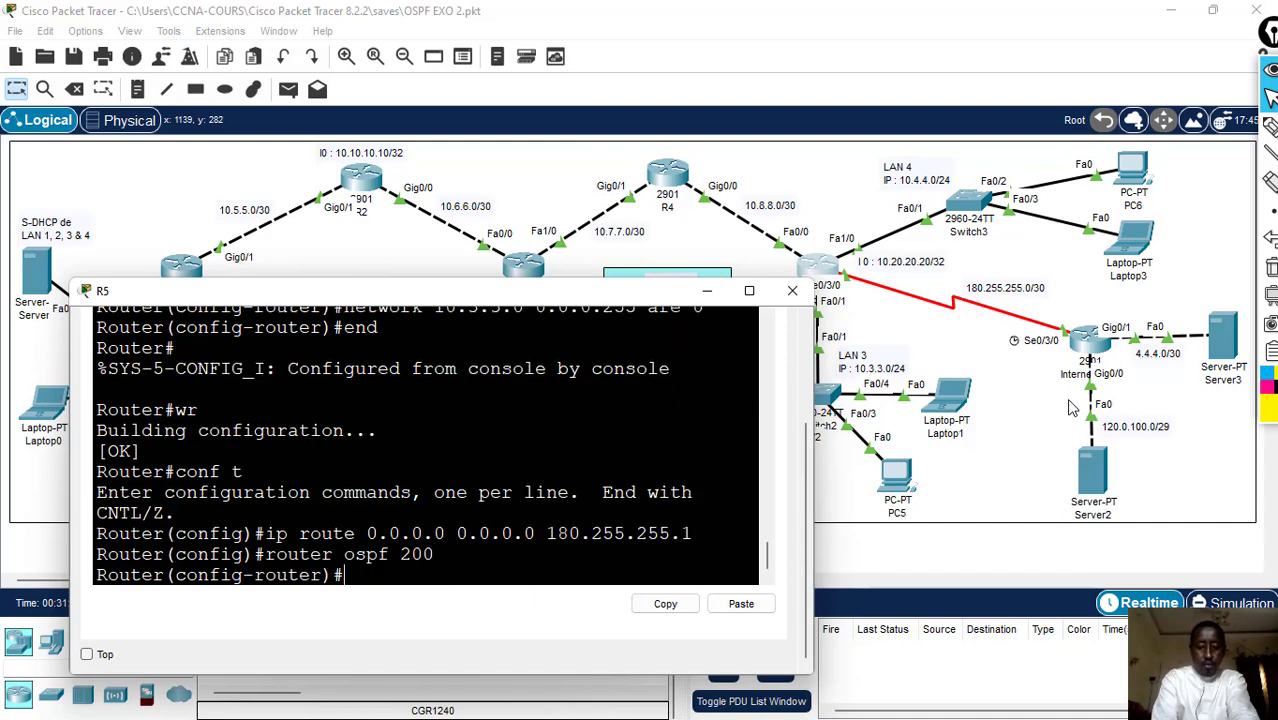
- Try to advertise the default route under R5's OSPF process with default-information originate always
type("defau")
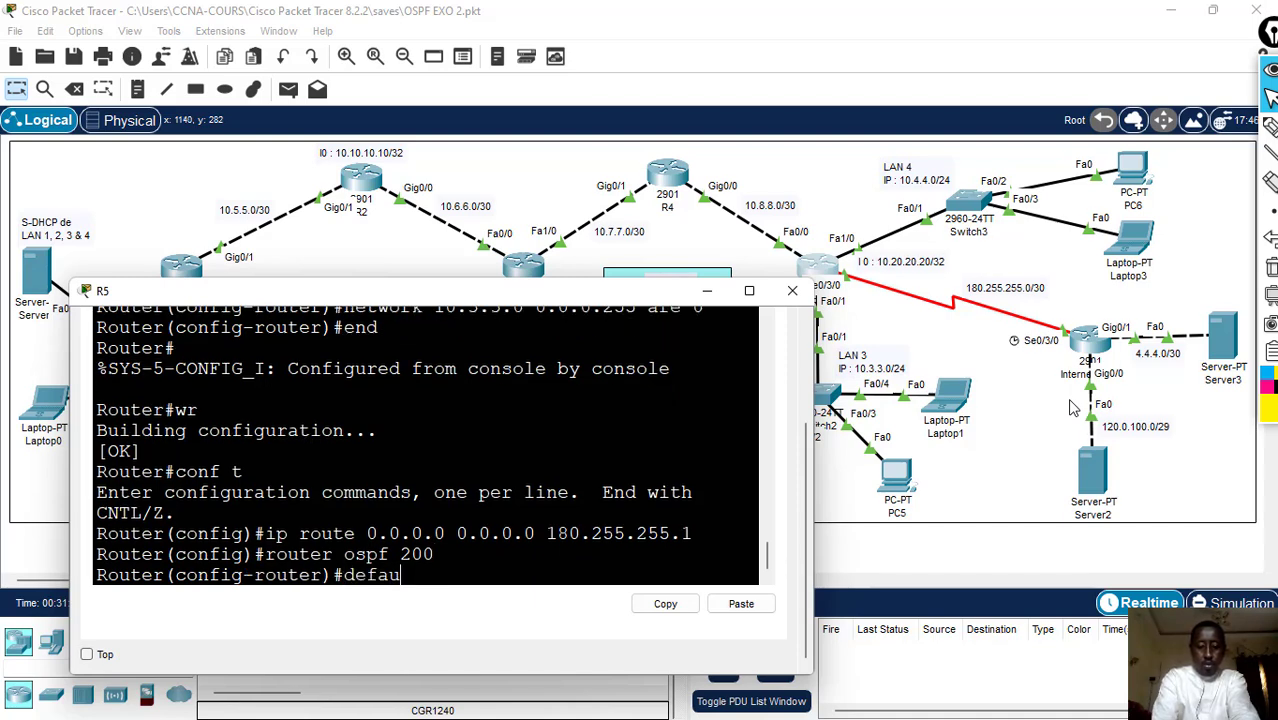
type("l")
key("Tab")
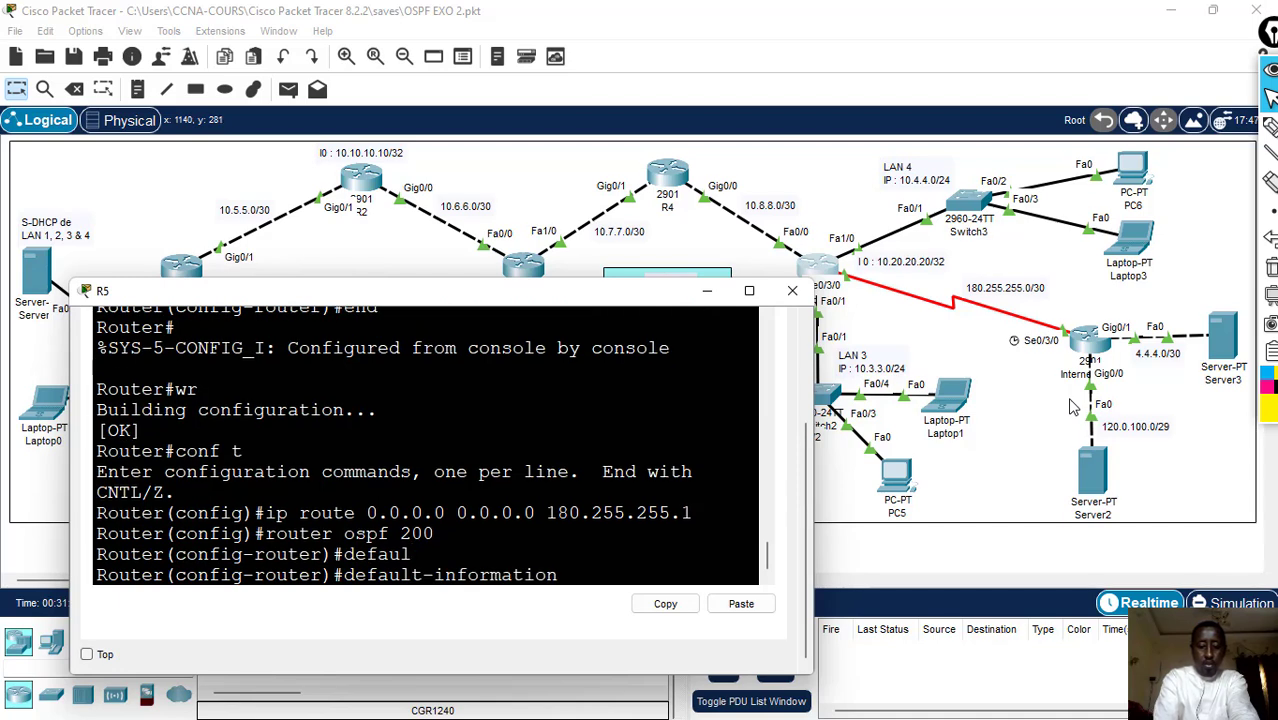
type("or")
key("Tab")
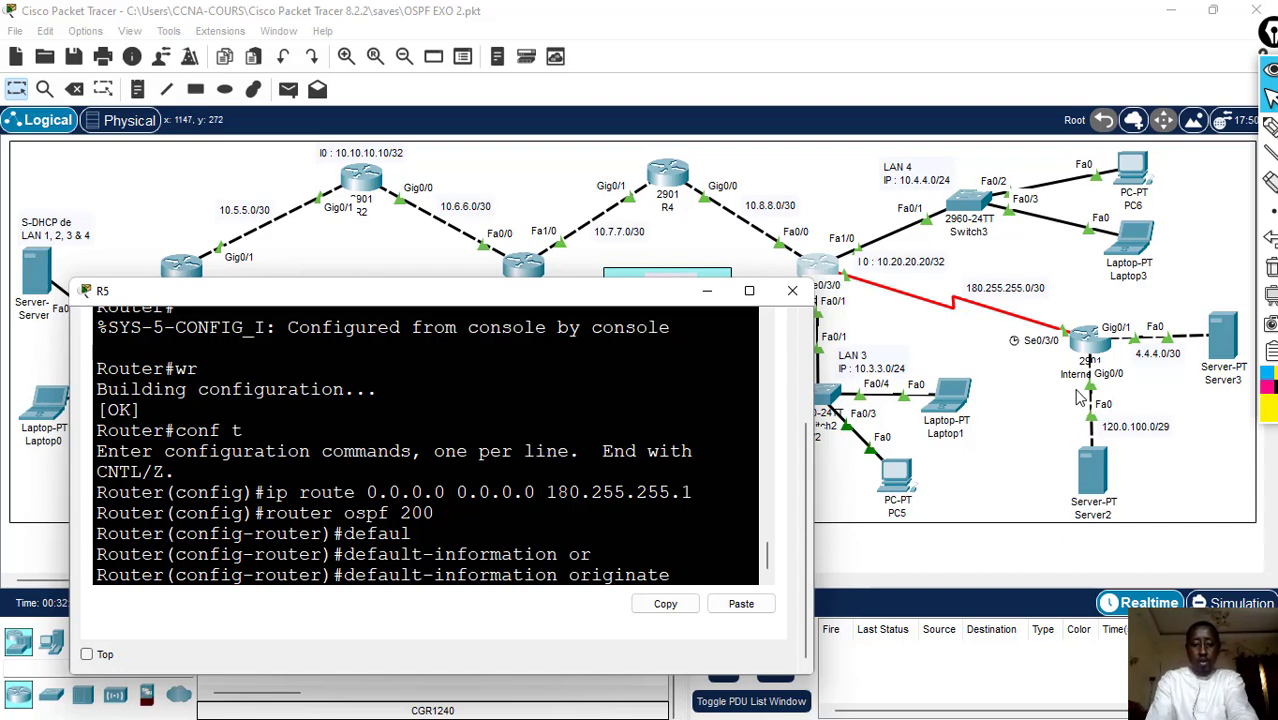
type("alw")
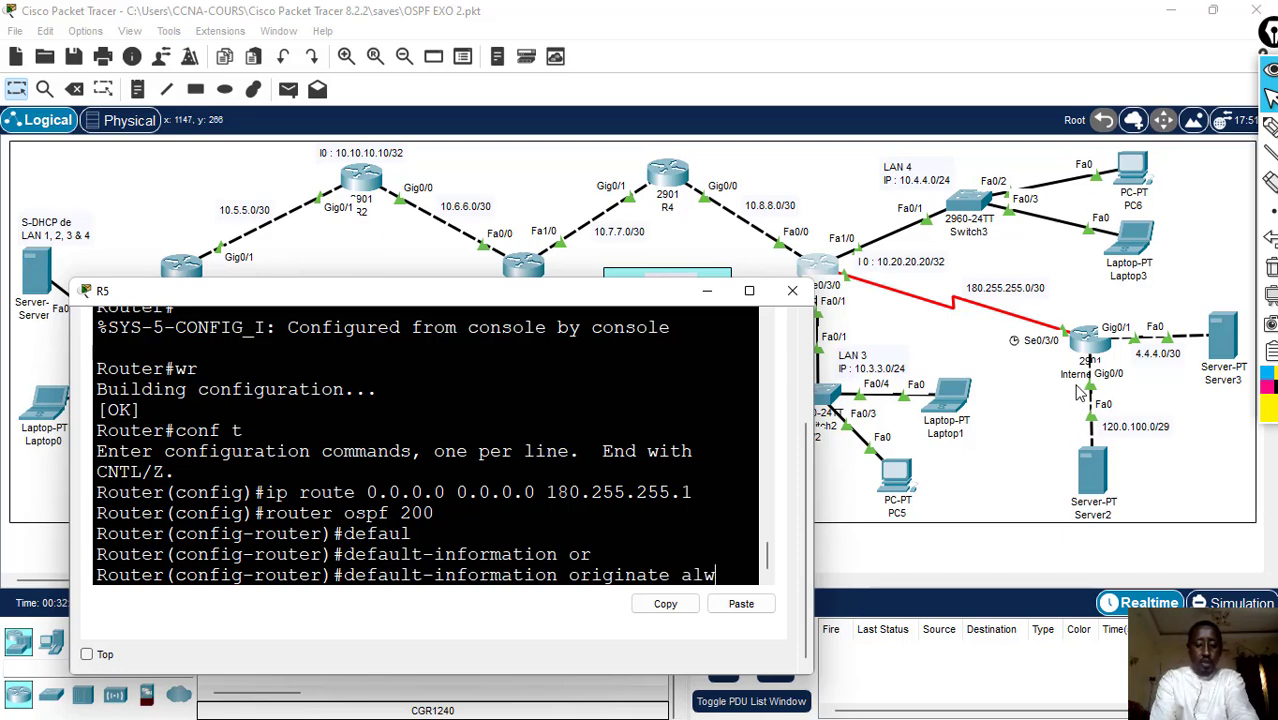
type("ays")
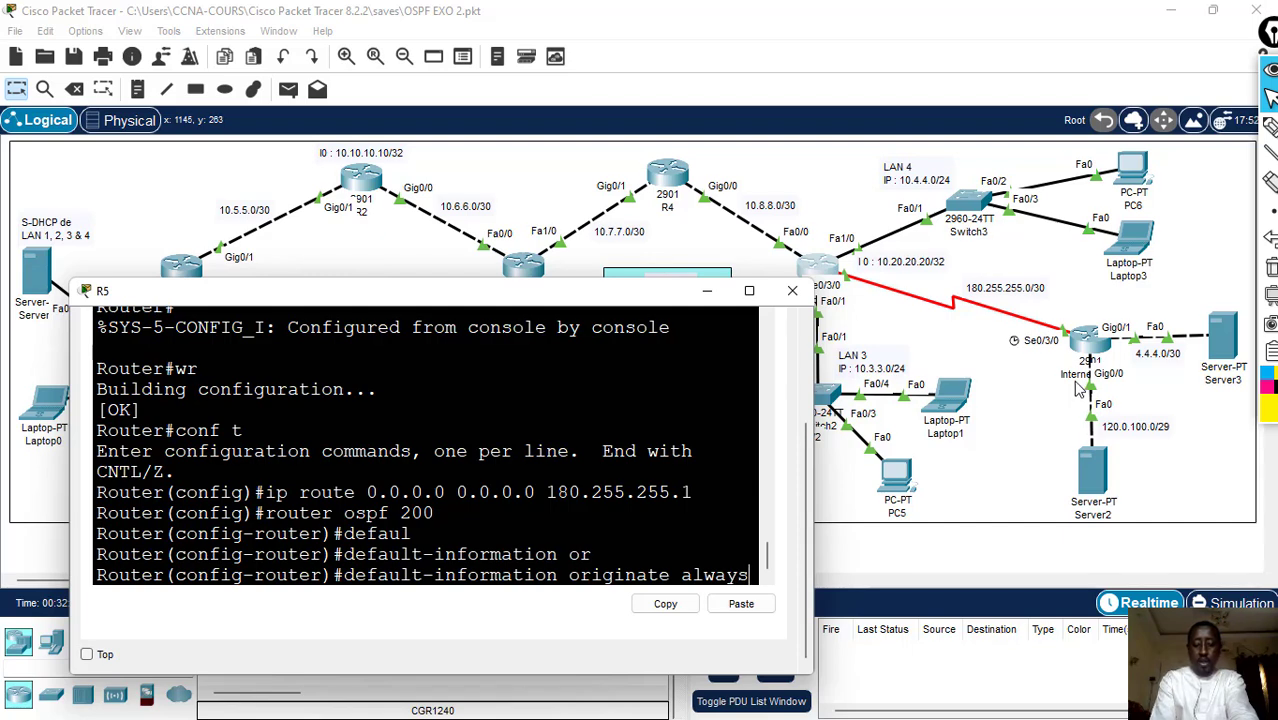
key("Return")
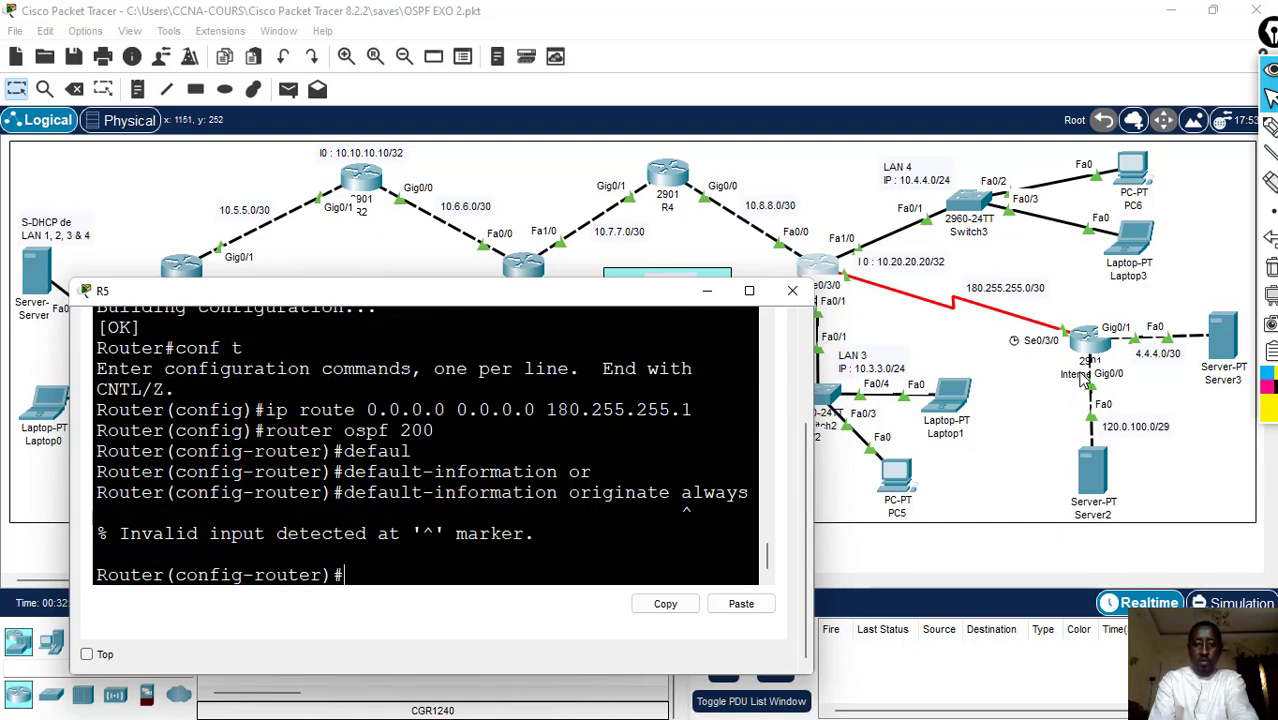
- Propagate R5's default route into OSPF 200 with default-information originate, without the always option
key("Up")
key("BackSpace")
key("BackSpace")
key("BackSpace")
key("BackSpace")
key("BackSpace")
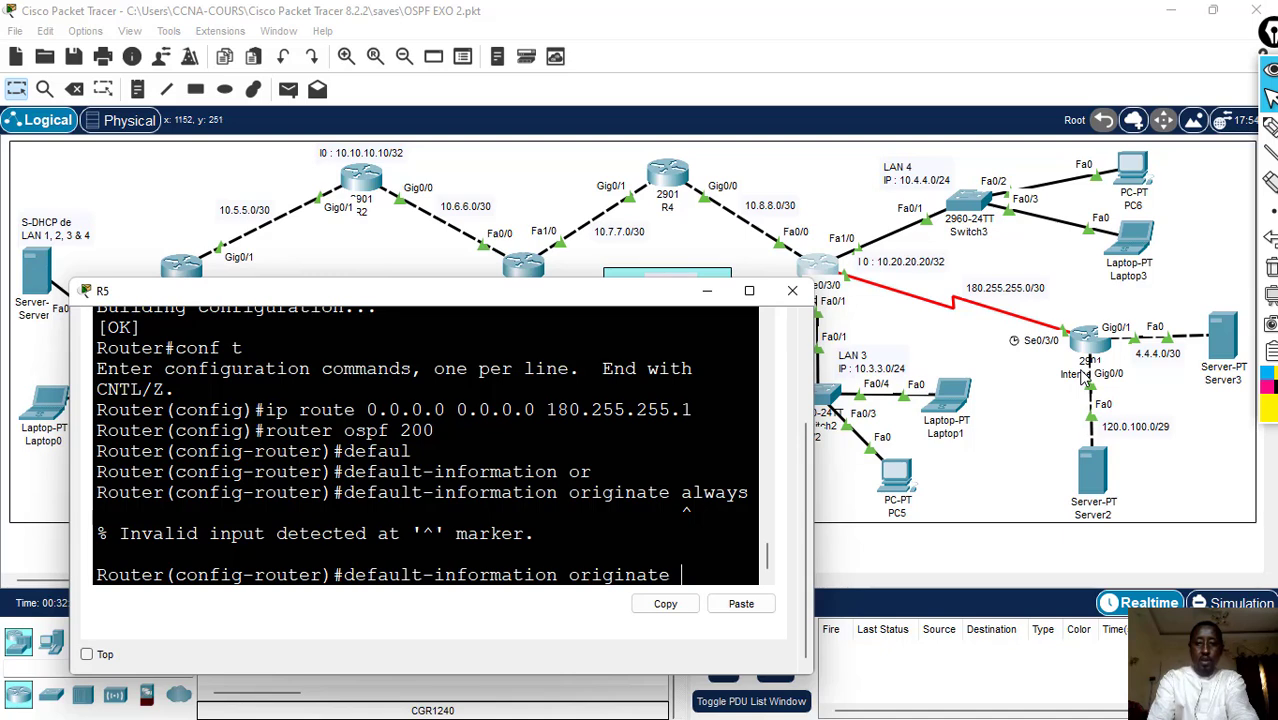
key("Return")
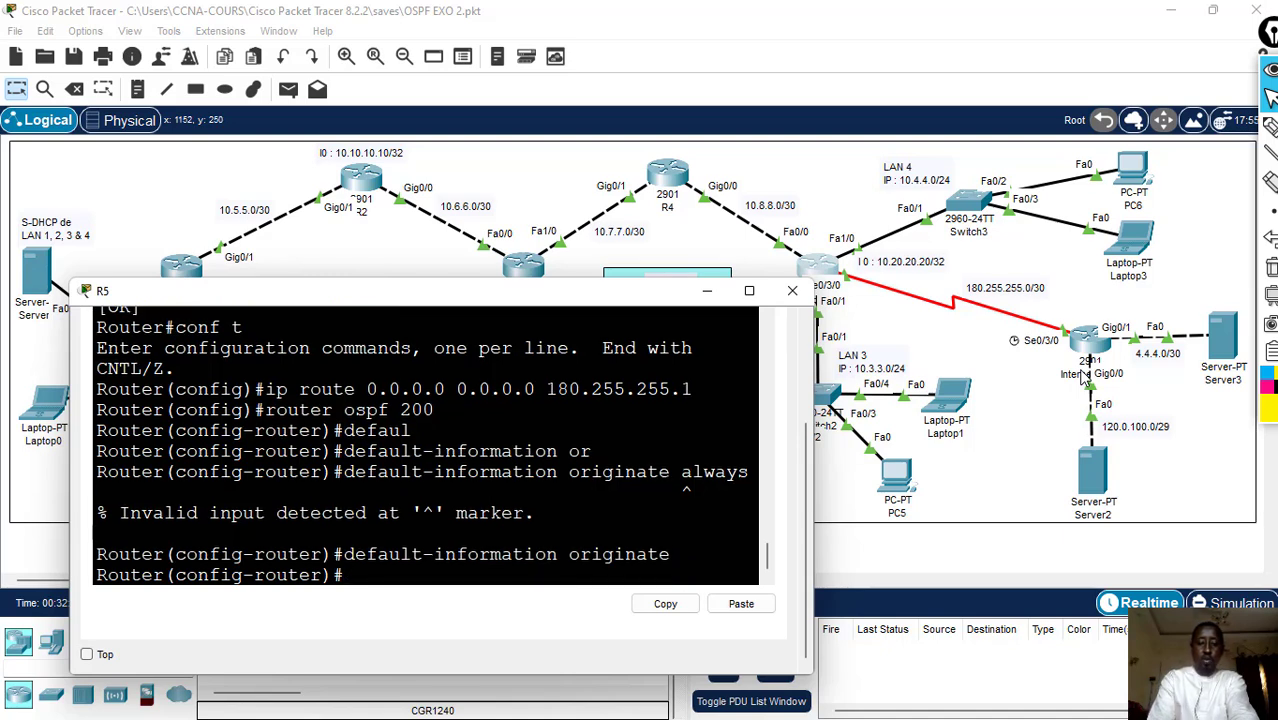
- End the configuration session on R5 and save the default-route and redistribution settings with wr
type("end")
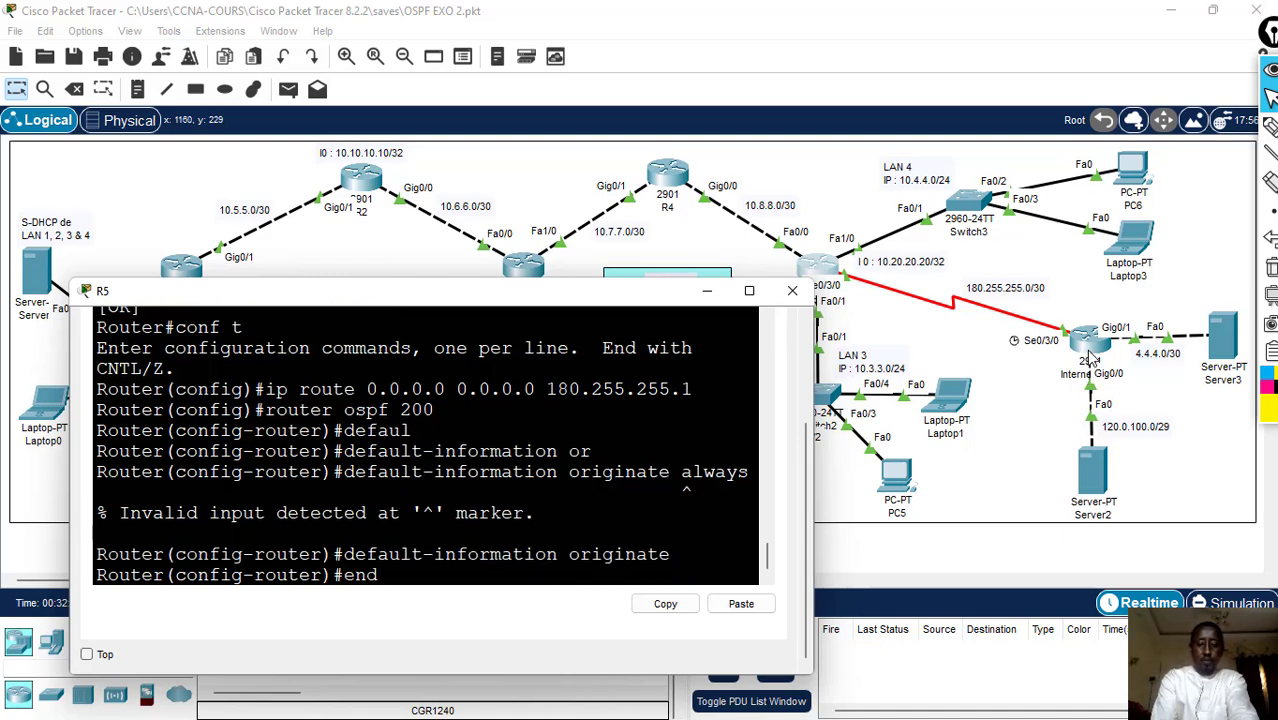
key("Return")
key("Return")
type("wr")
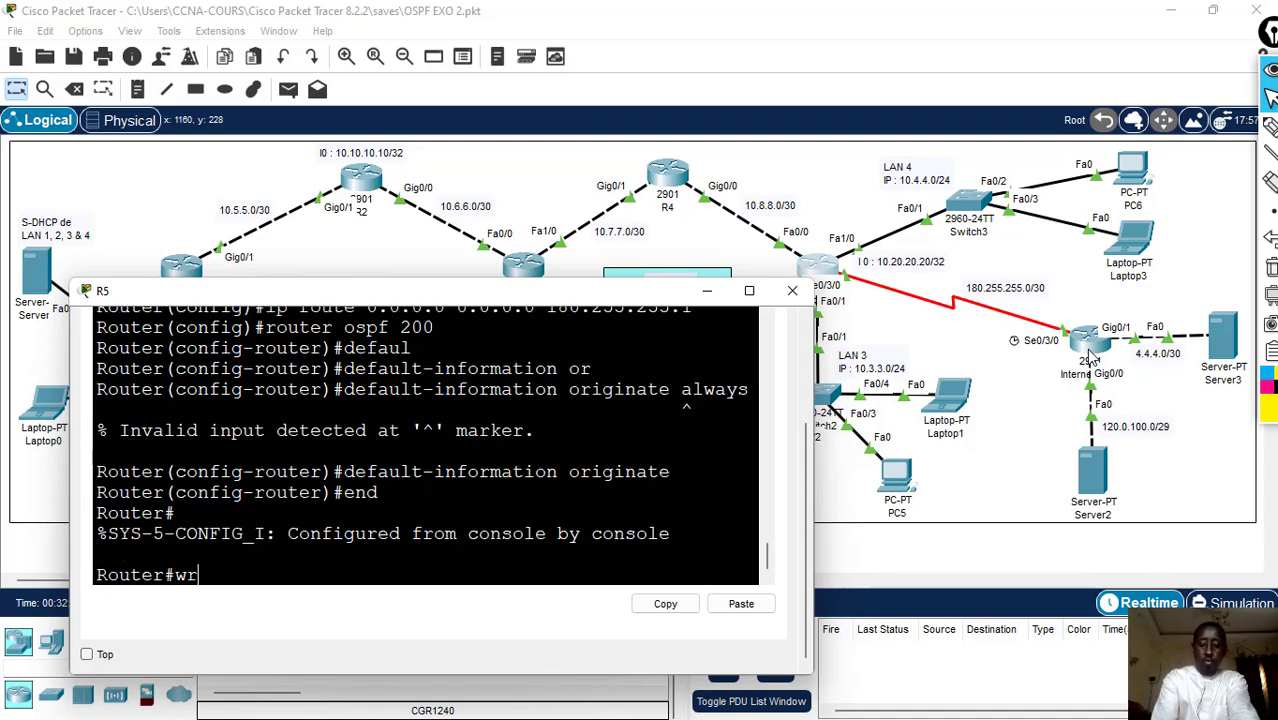
key("Return")
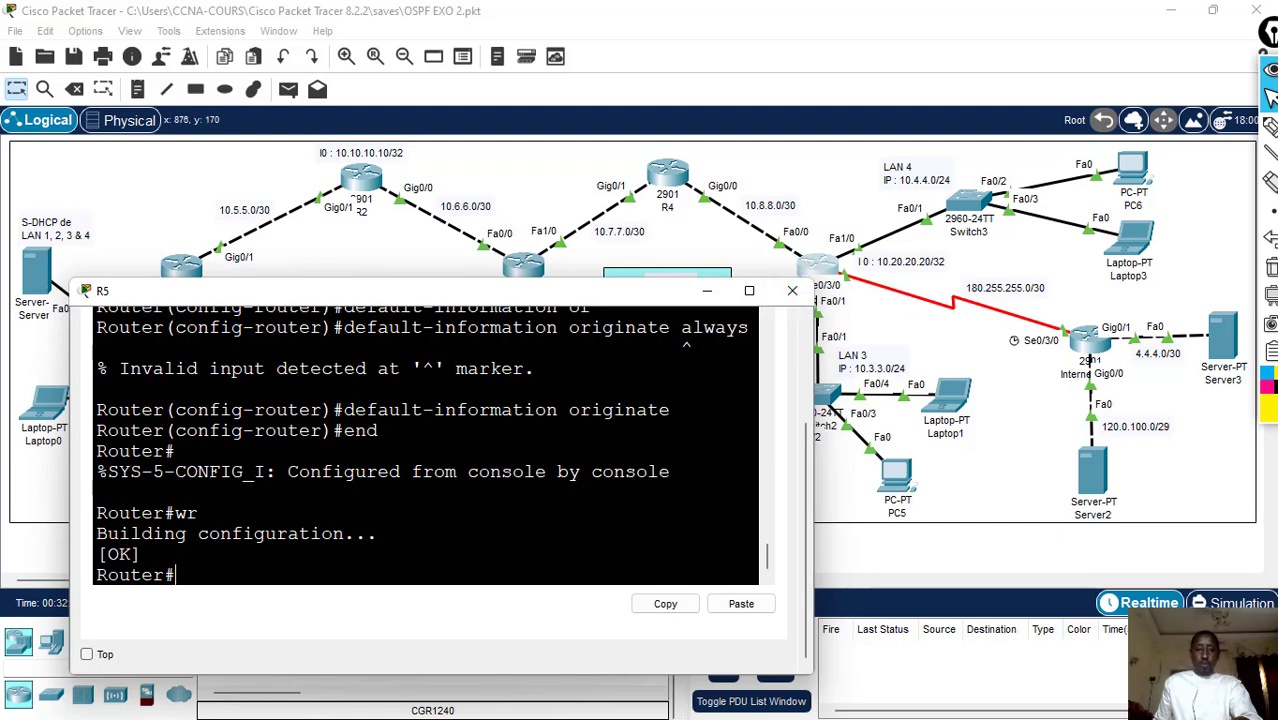
- Review the default-information originate commands in R5's console, comparing the line with always to the one without it, and close the console
left_click_drag(343, 410, 670, 410)
left_click(681, 327)
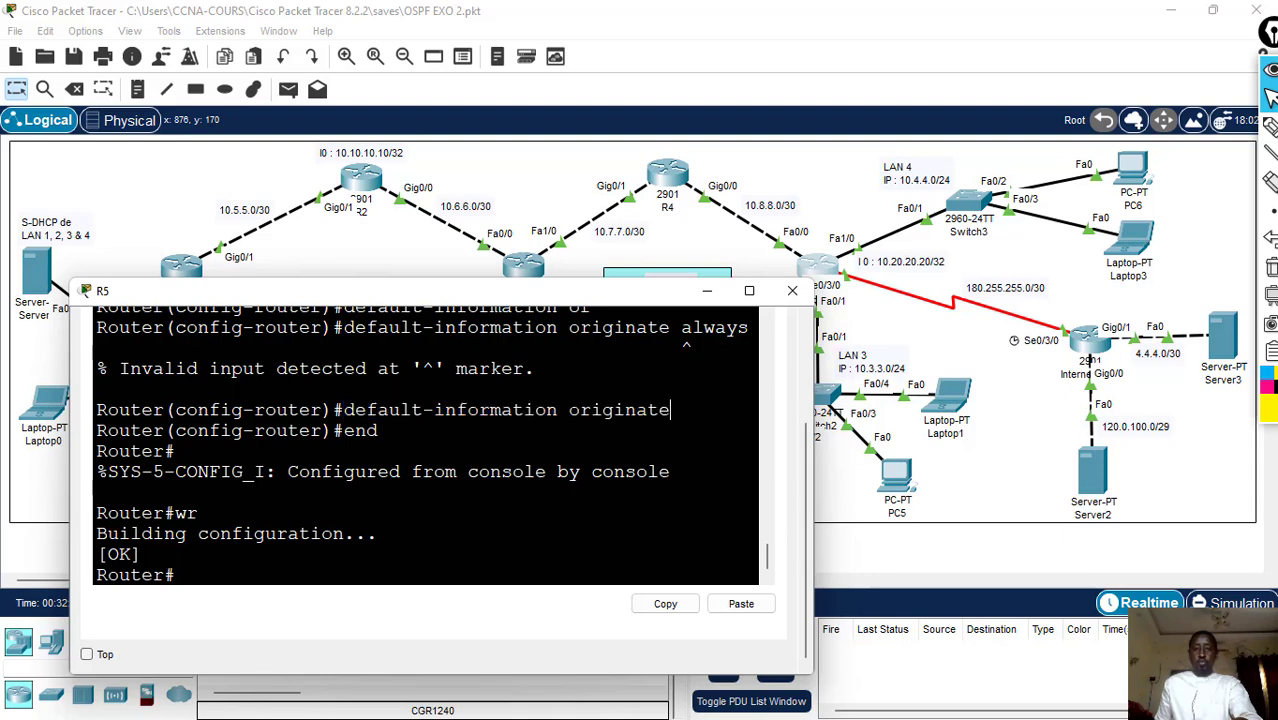
left_click_drag(681, 327, 748, 327)
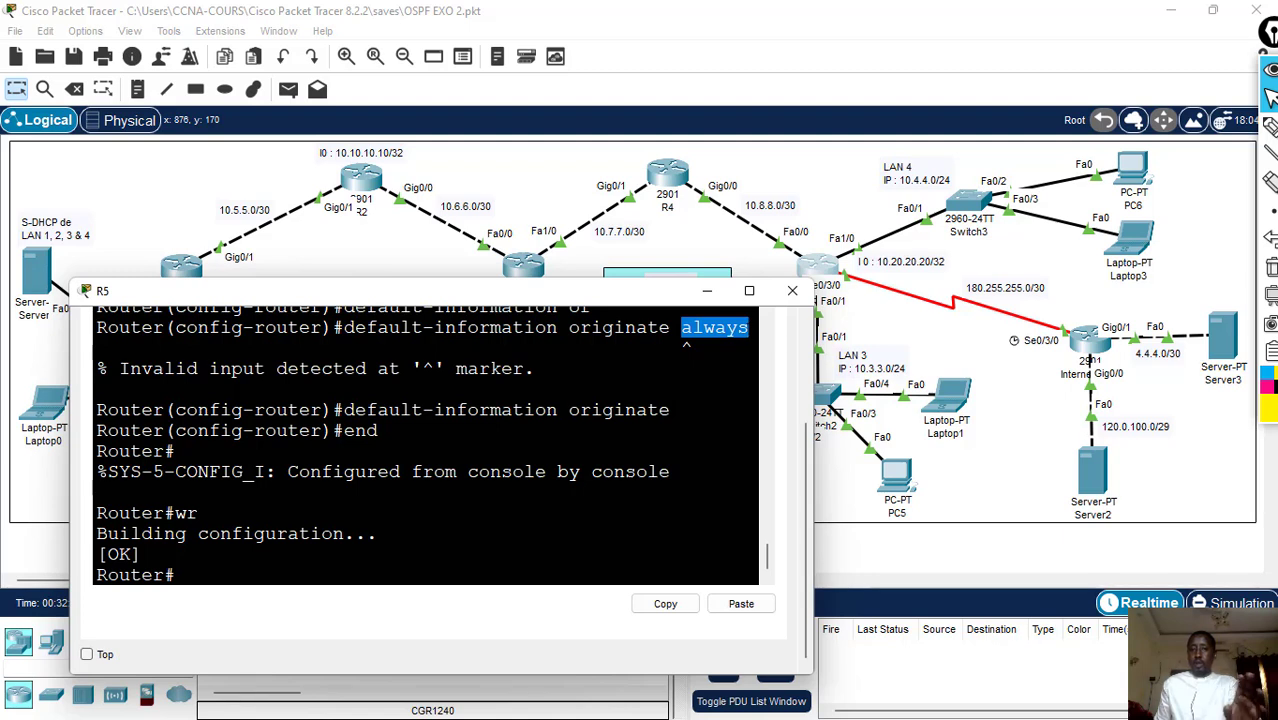
left_click(749, 327)
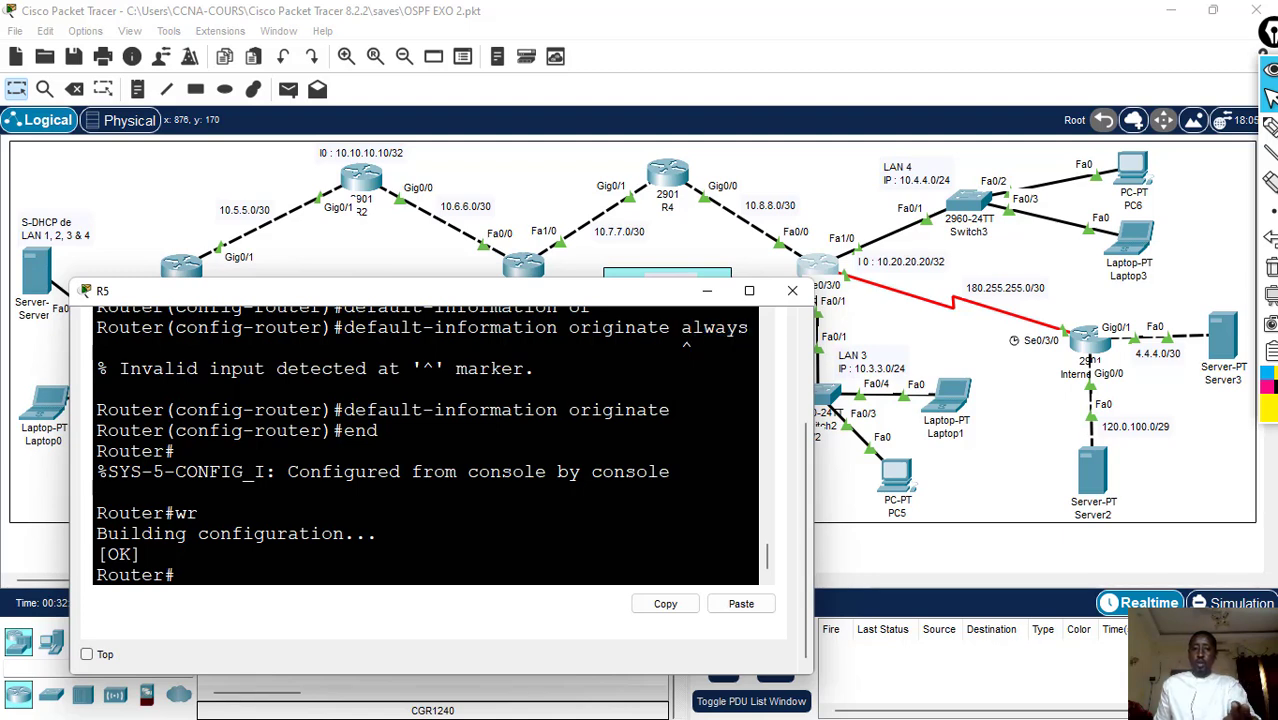
left_click_drag(669, 327, 749, 327)
left_click(749, 327)
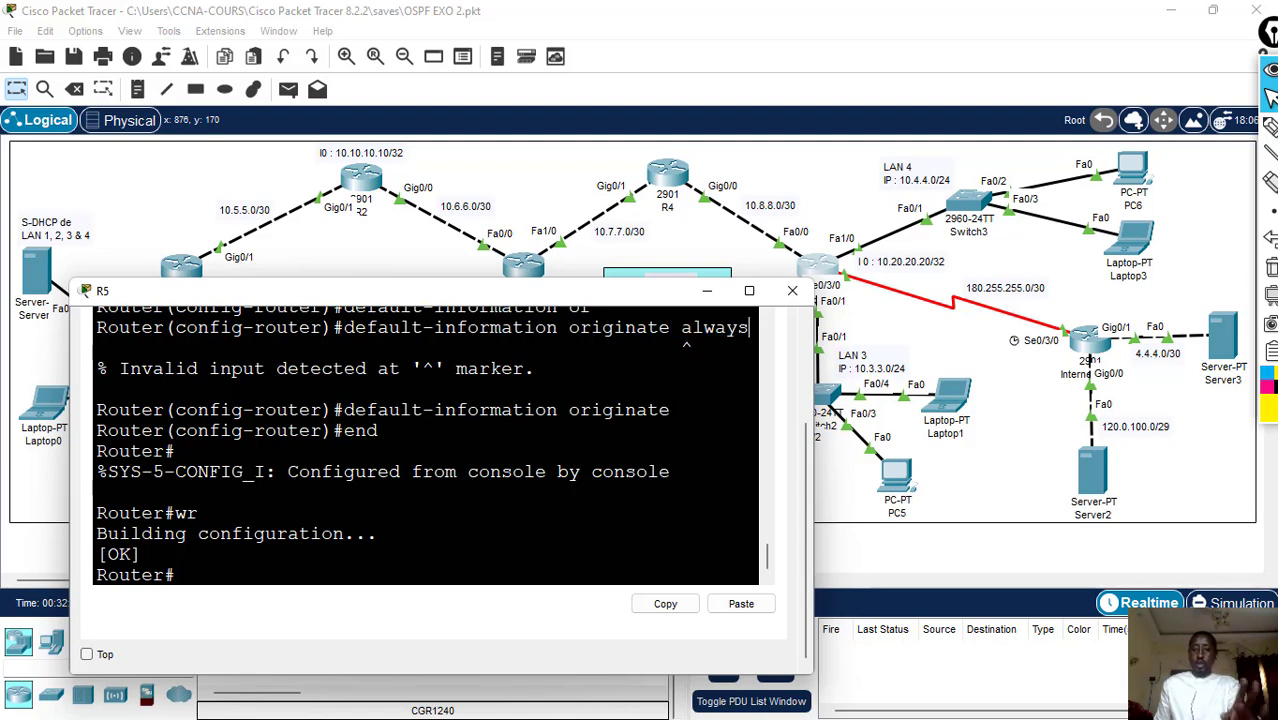
left_click(792, 292)
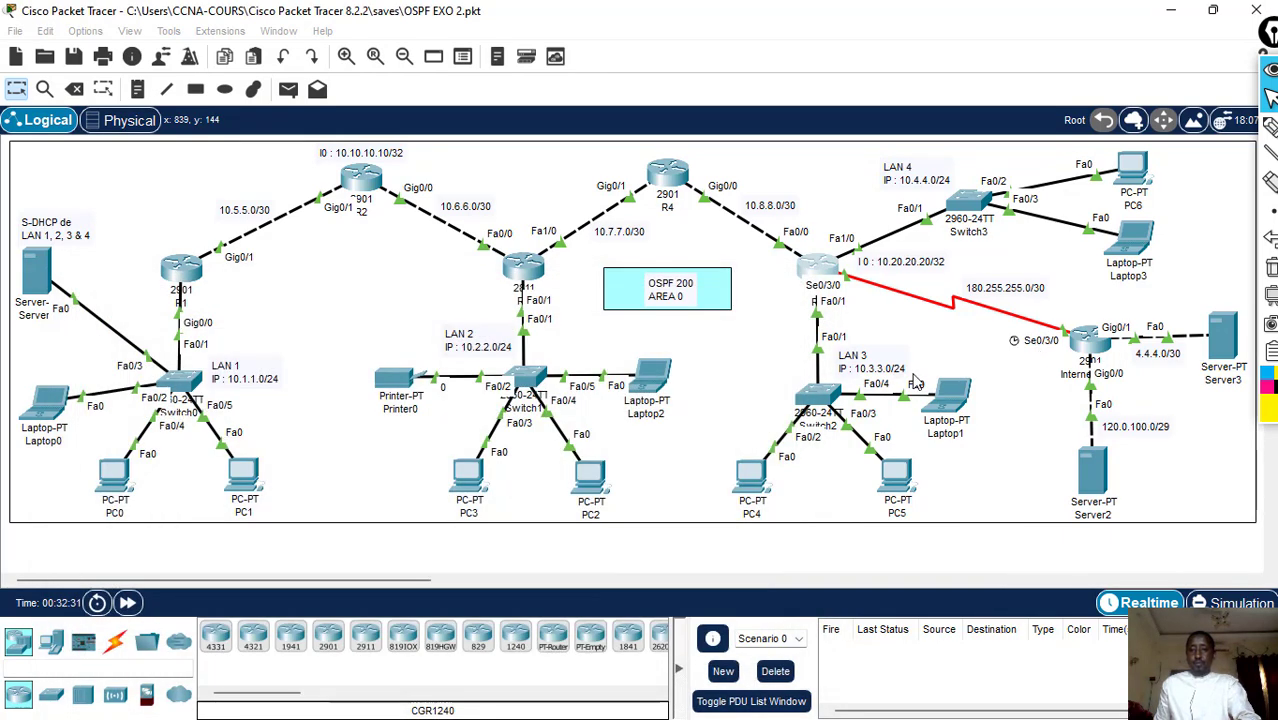
- Open the Internet (ISP) router's command line and enter global configuration mode with en and conf t
left_click(1092, 346)
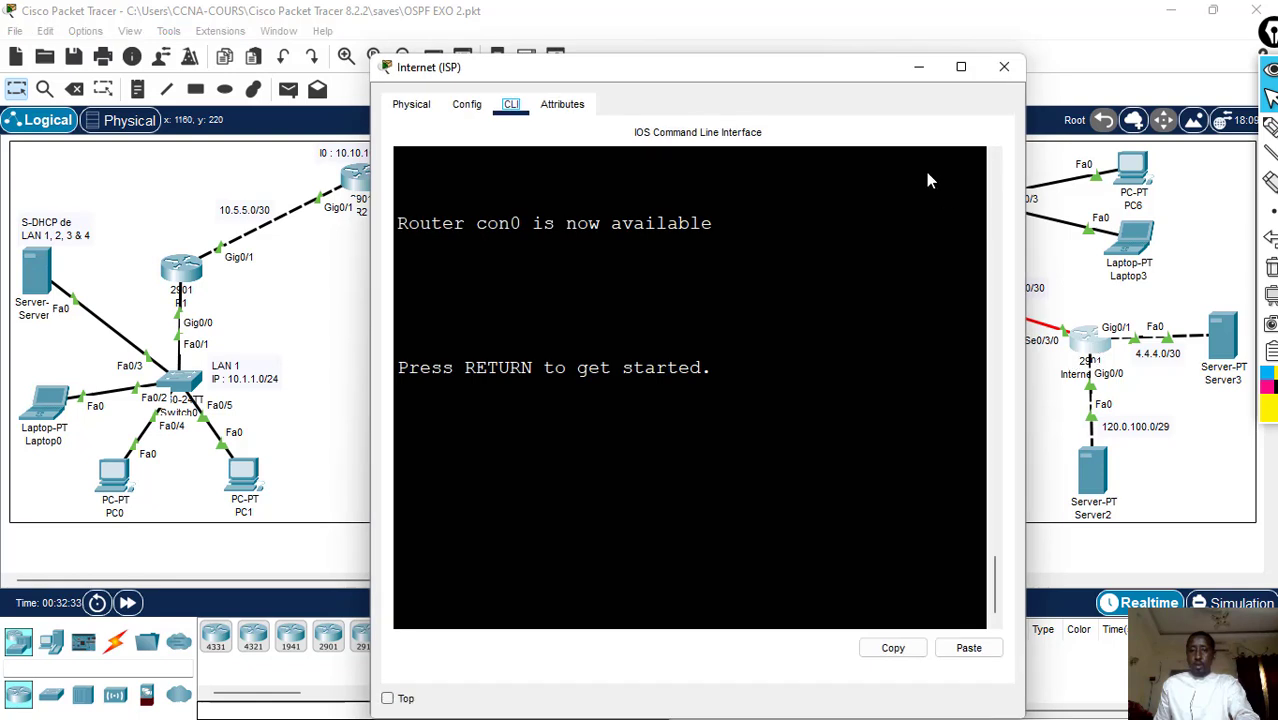
left_click_drag(786, 81, 698, 87)
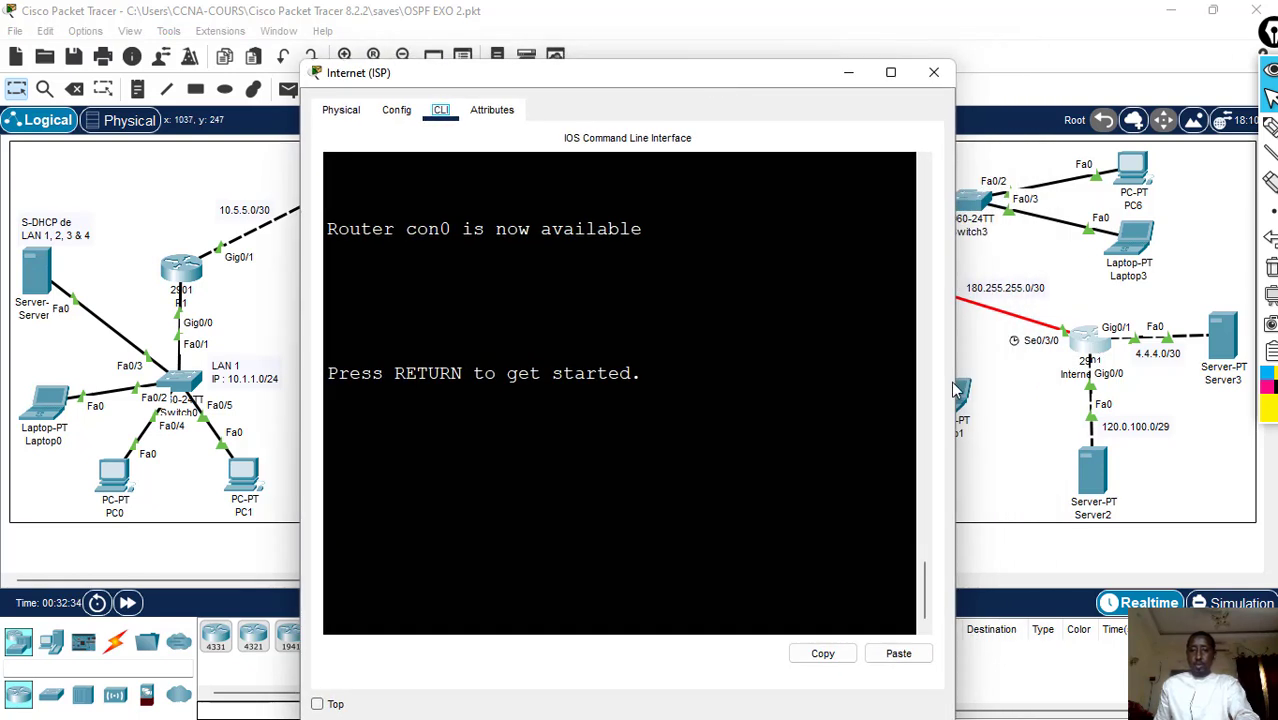
key("Return")
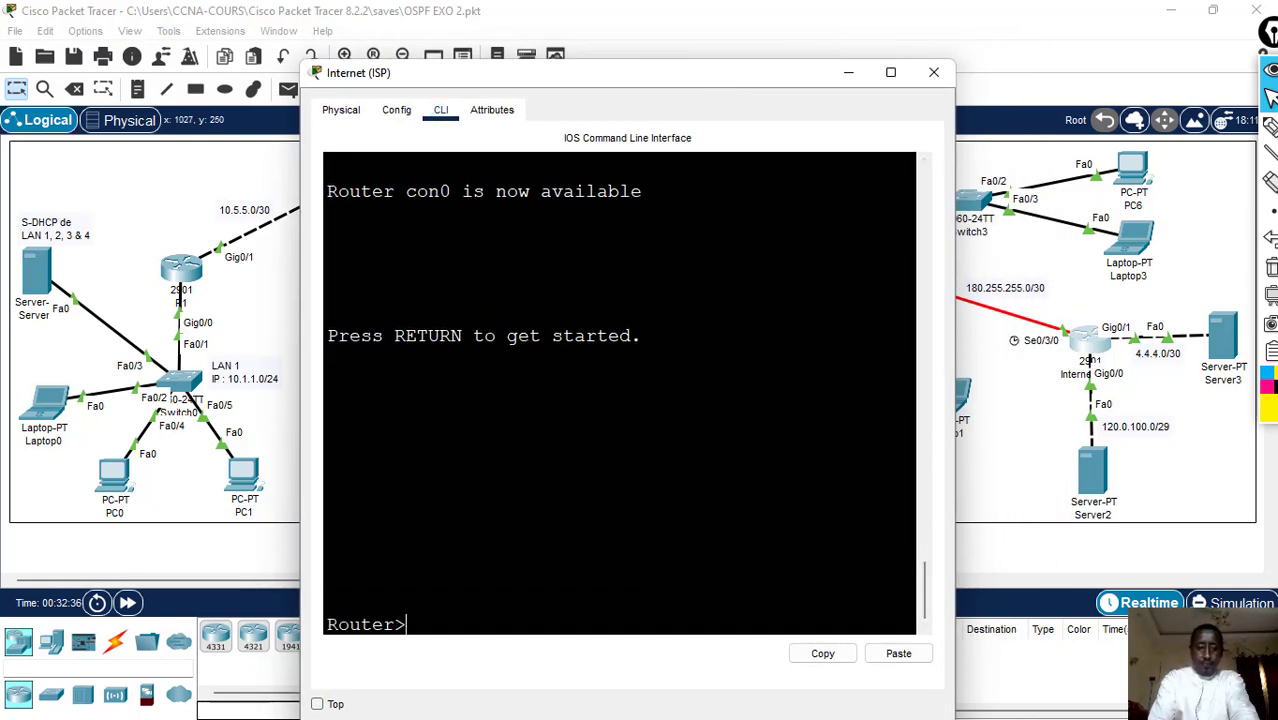
type("en")
key("Return")
type("c")
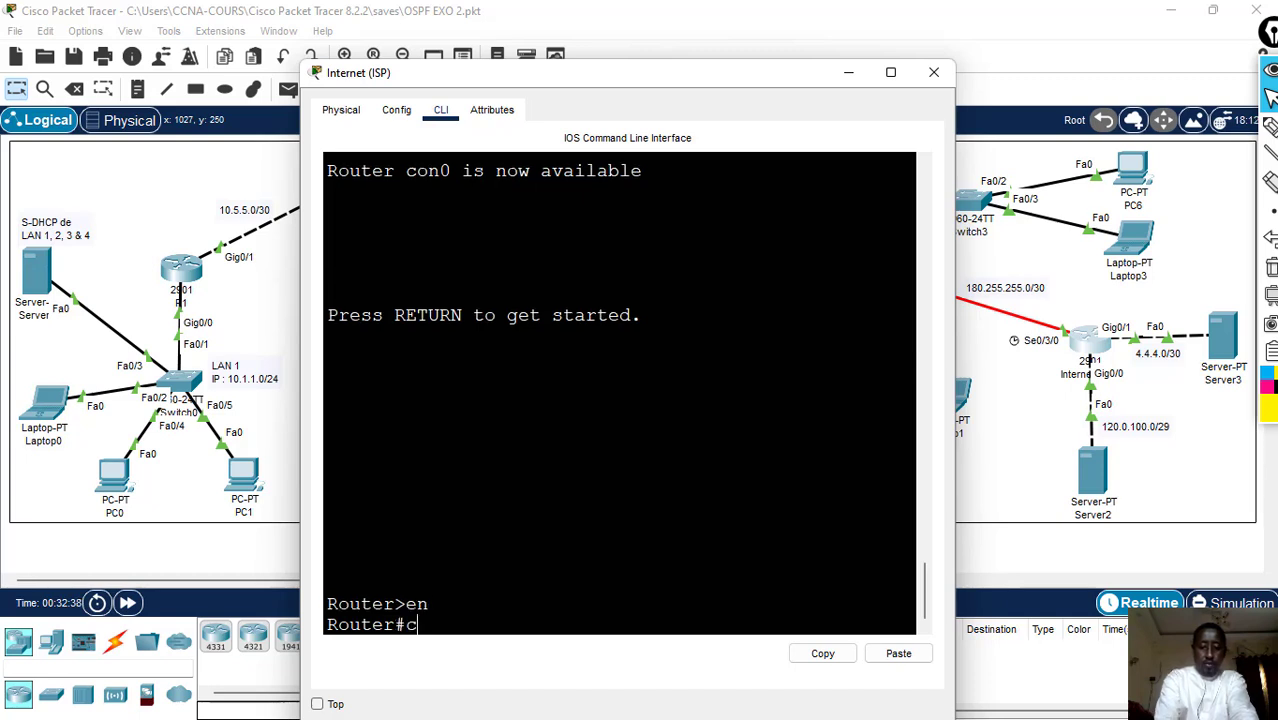
type("onf t")
key("Return")
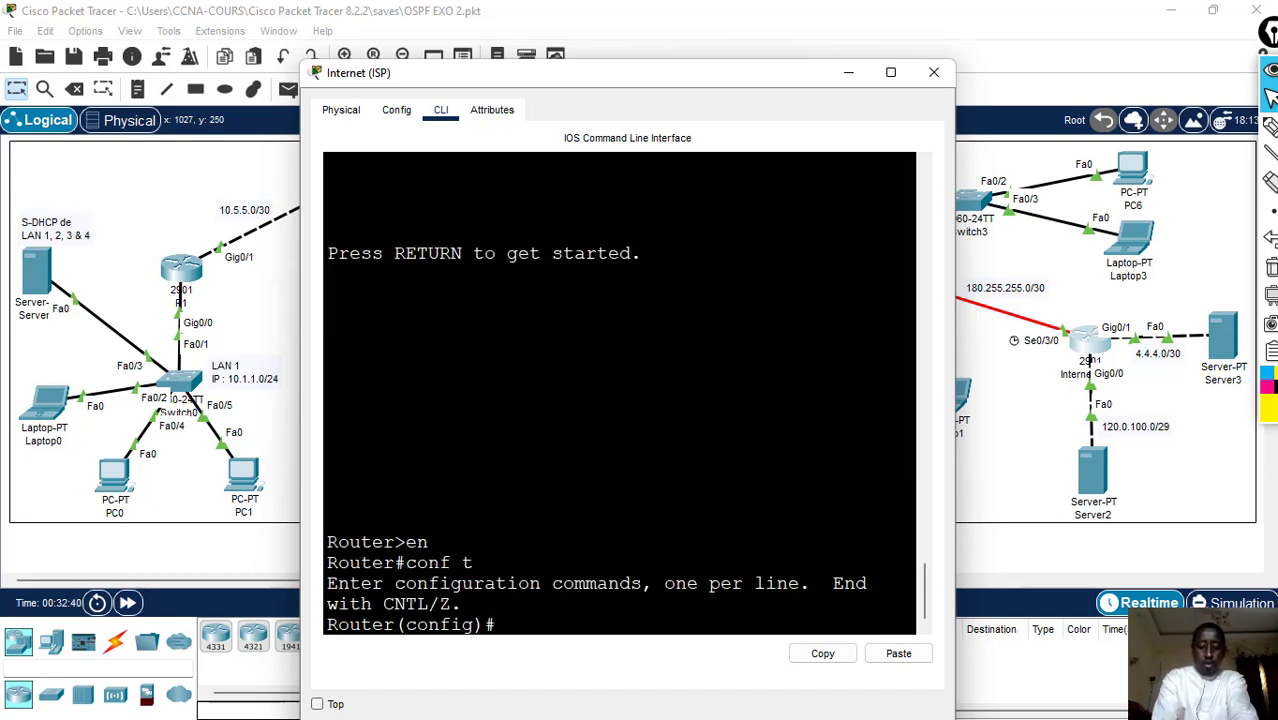
- Add a static default route on the Internet router with ip route 0.0.0.0 0.0.0.0 180.255.255.2
type("ip ro")
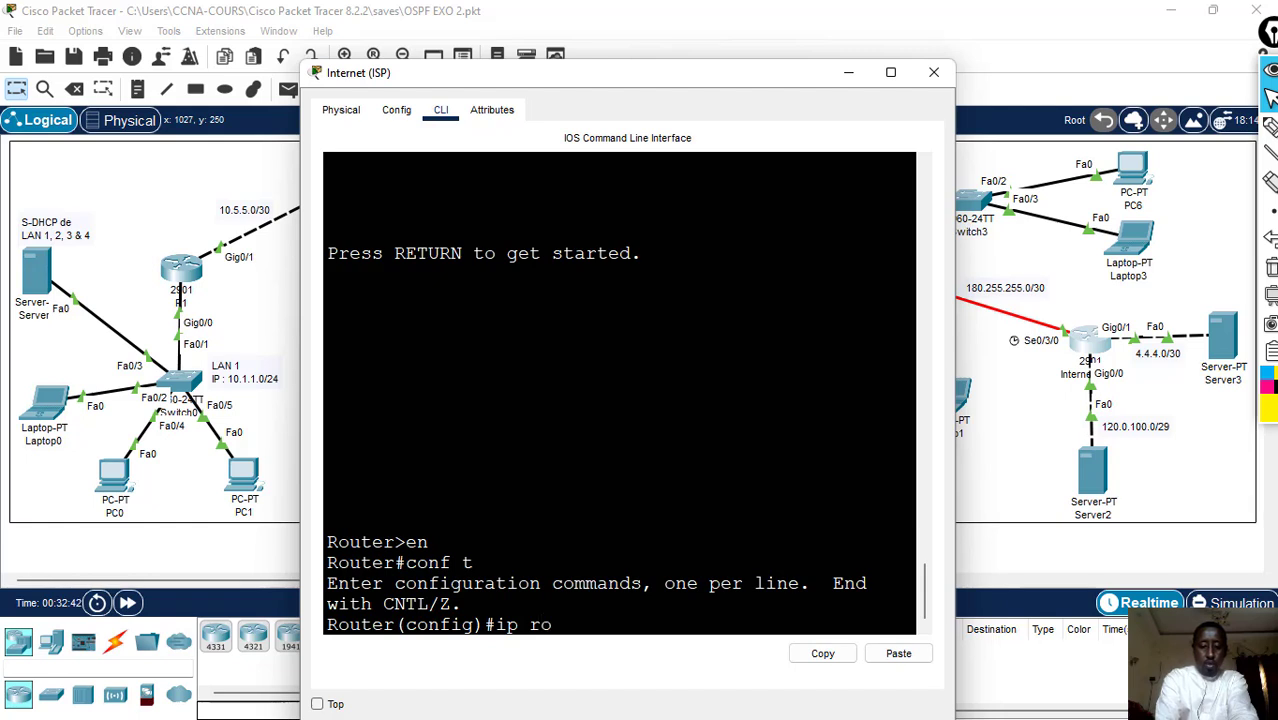
type("ute 0.")
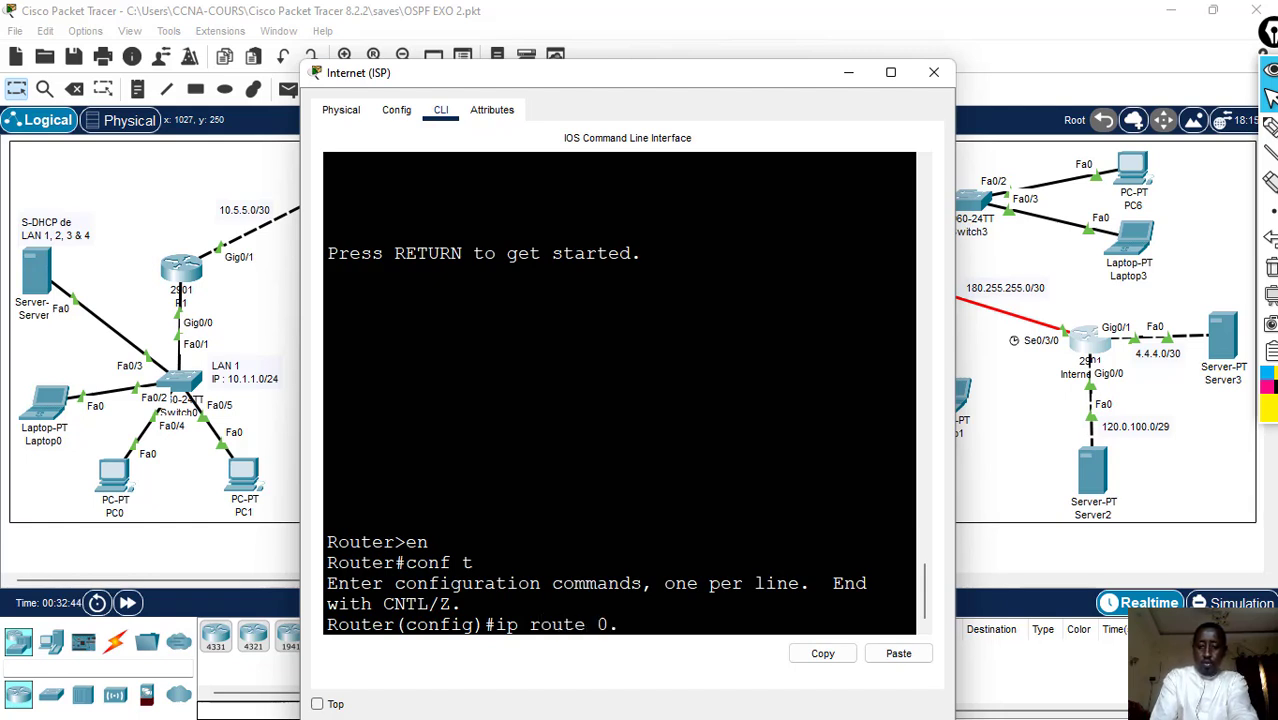
type("0.0.0")
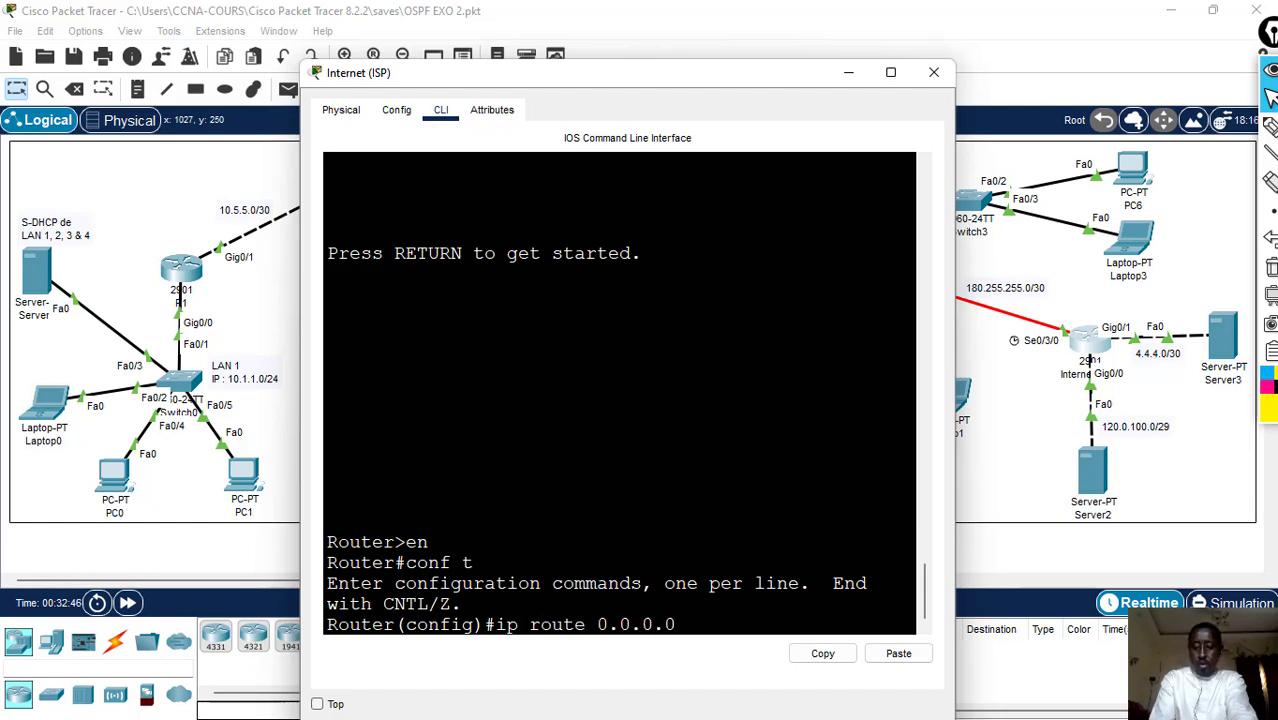
type(" 0.0.0.0")
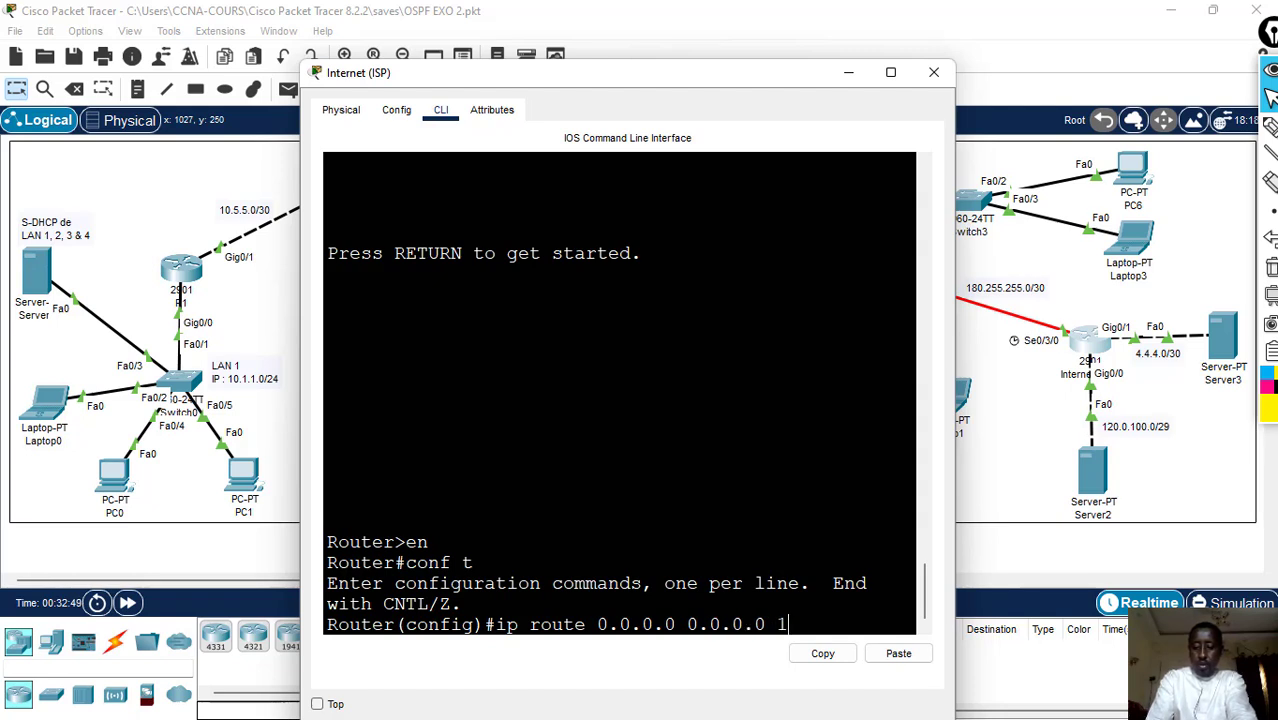
type(" 180.255.255")
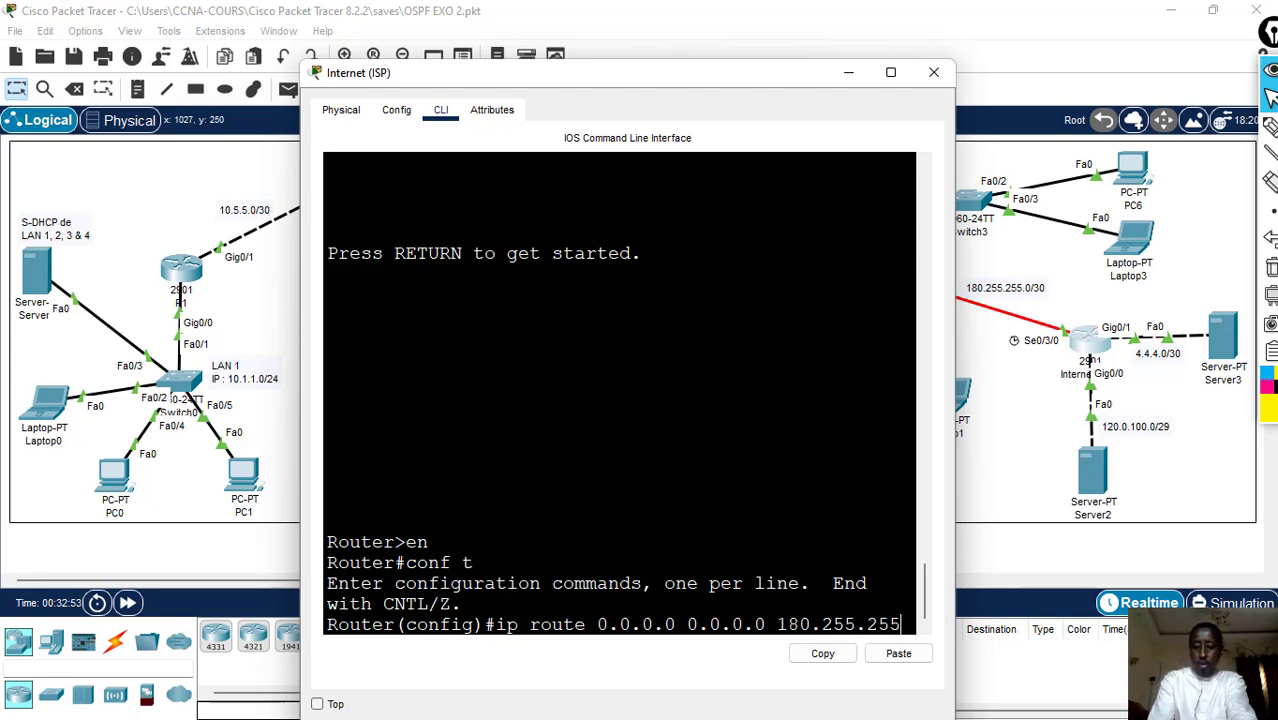
type("2")
key("BackSpace")
type(".2")
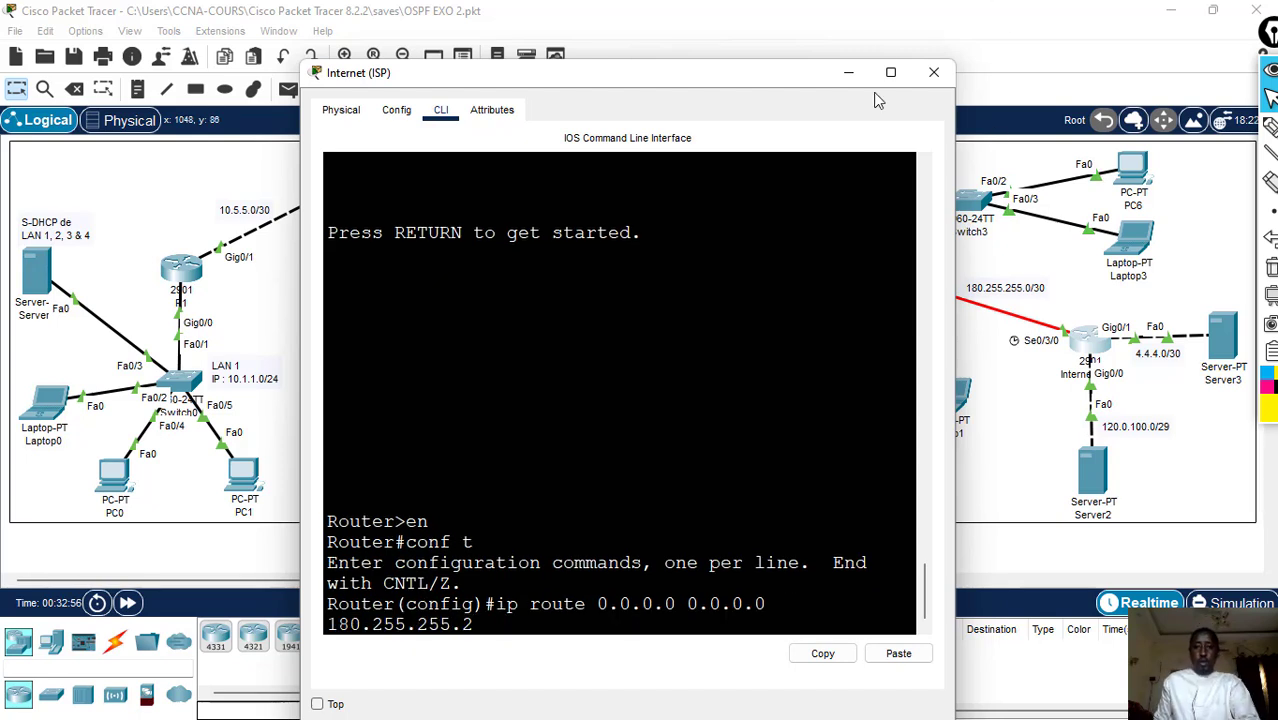
left_click_drag(960, 312, 1088, 310)
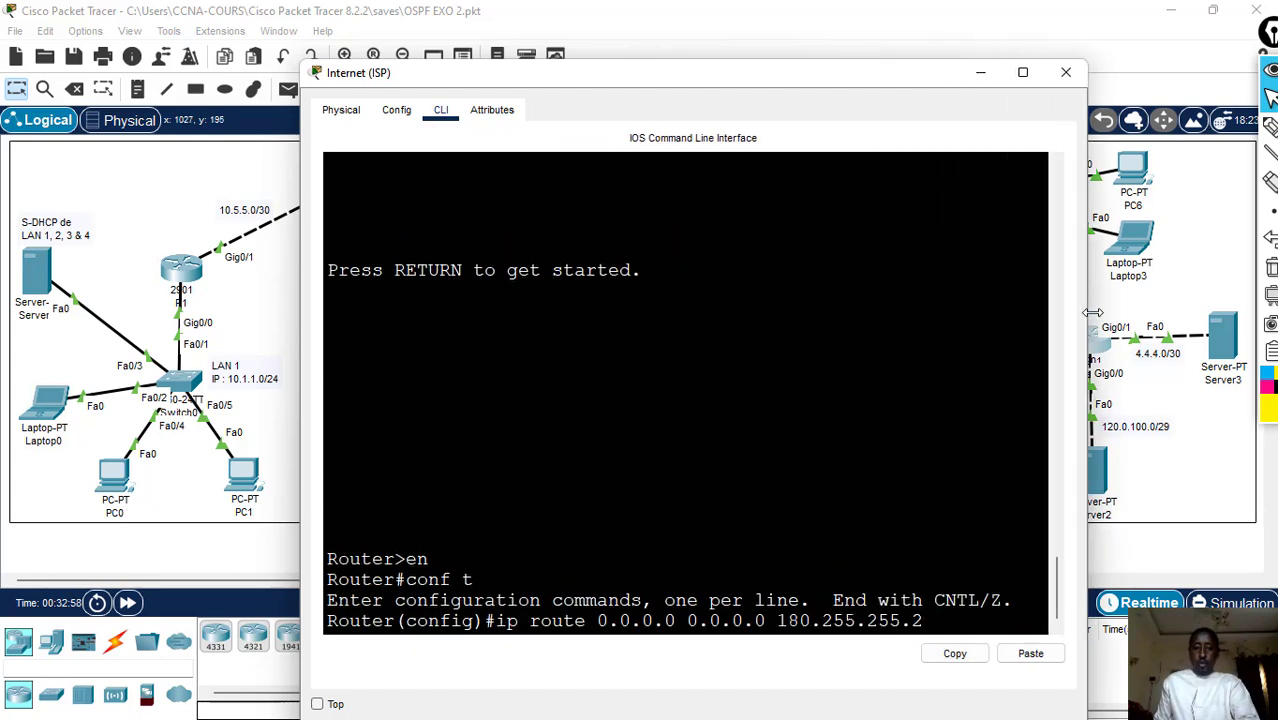
key("Return")
- End the configuration session on the Internet router and save its configuration with wr
type("er(config)#e")
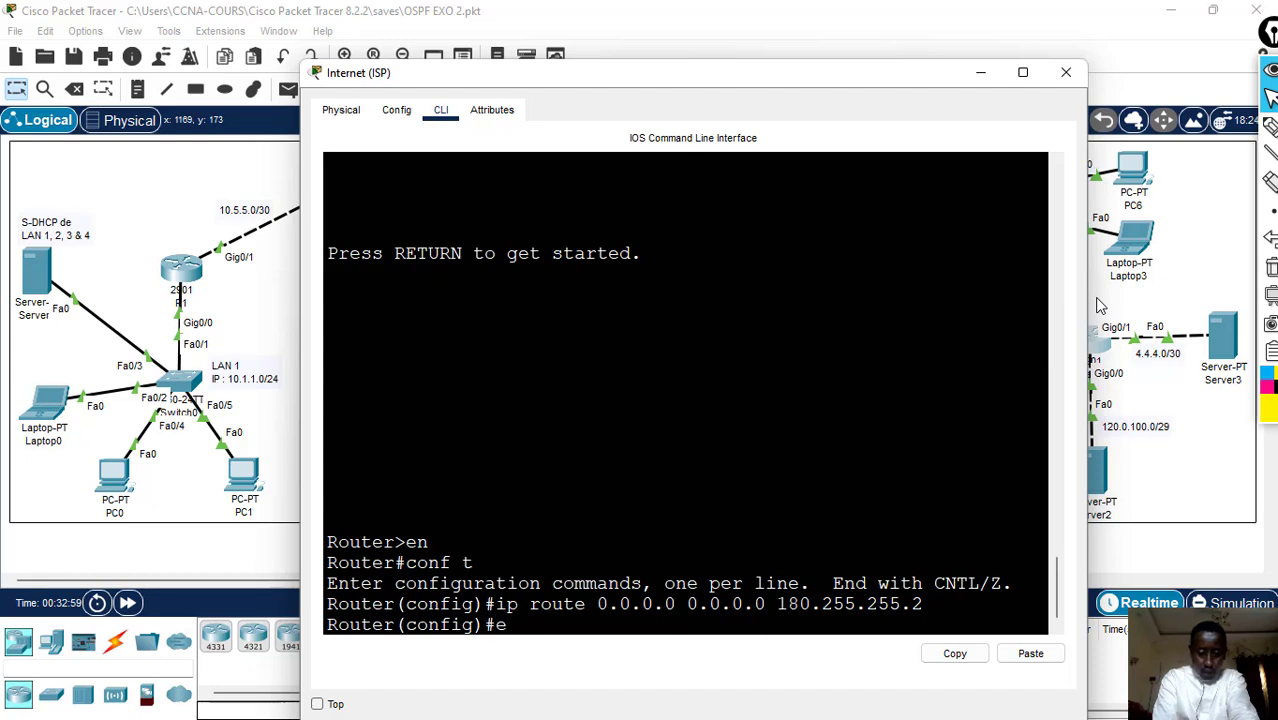
type("nd")
key("Return")
key("Return")
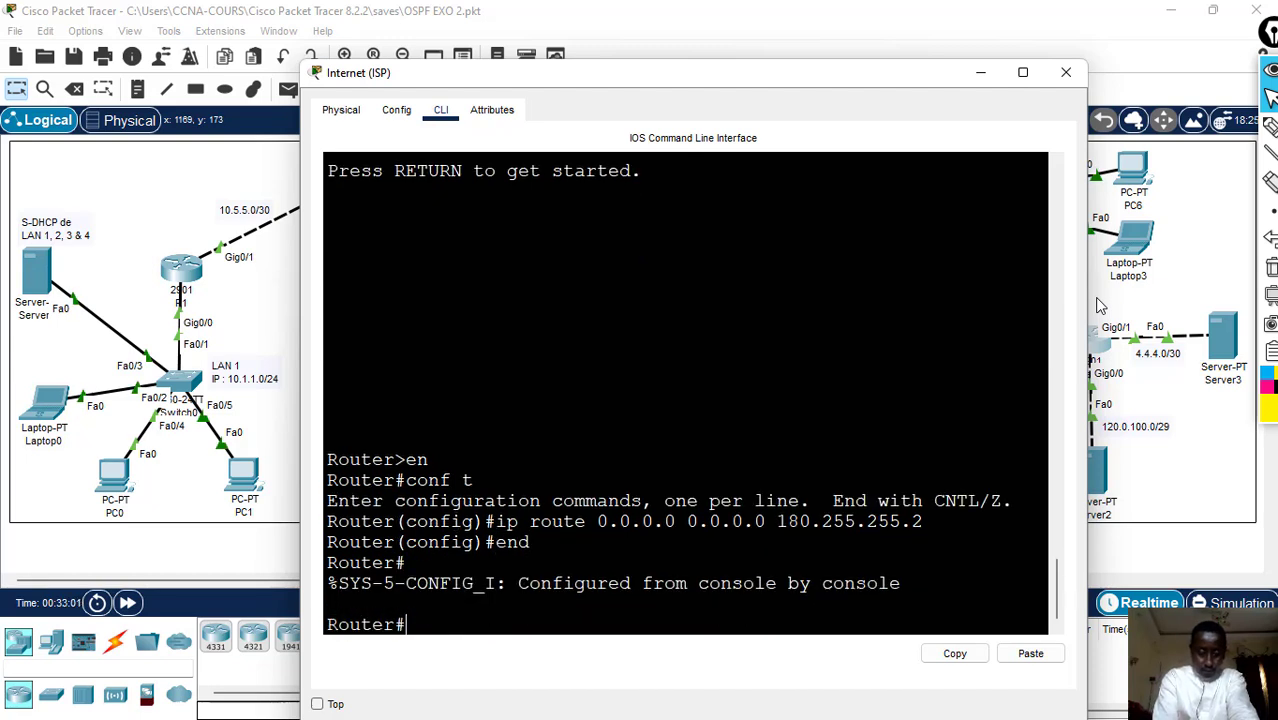
type("wr")
key("Return")
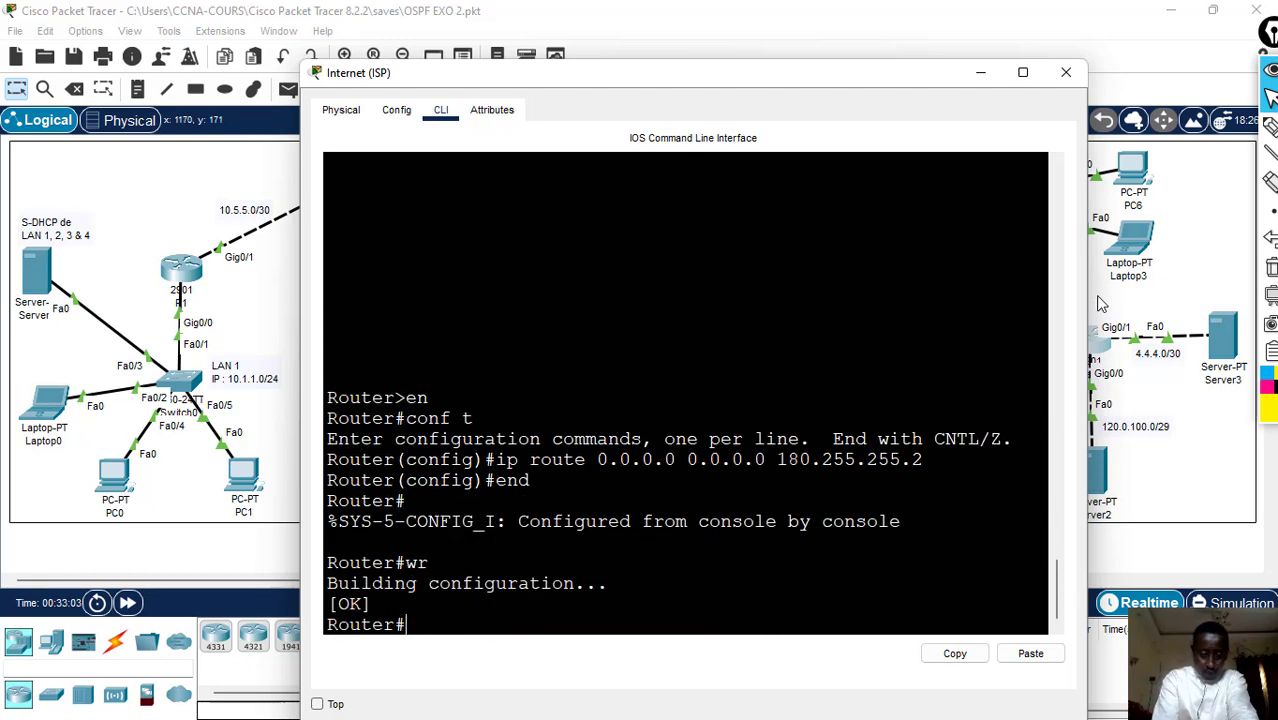
- Check the static default route in the Internet router's routing table with show ip route, and close the console
type("show")
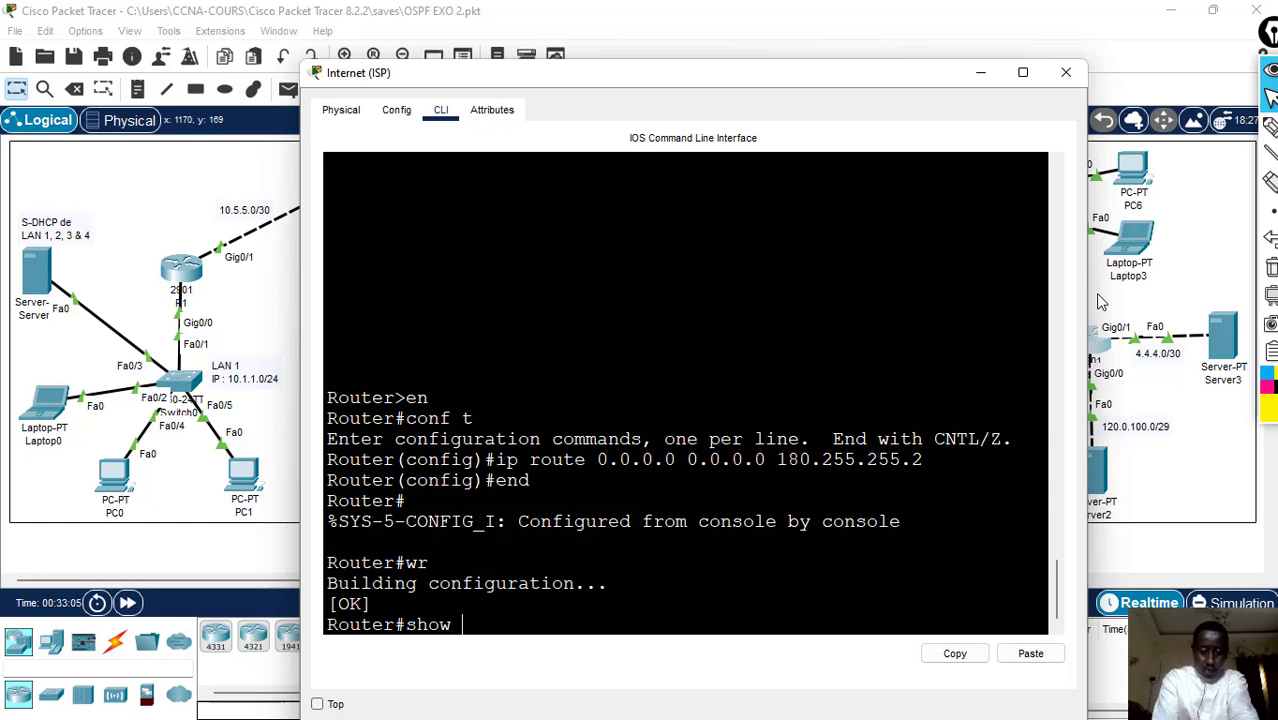
type(" ip route")
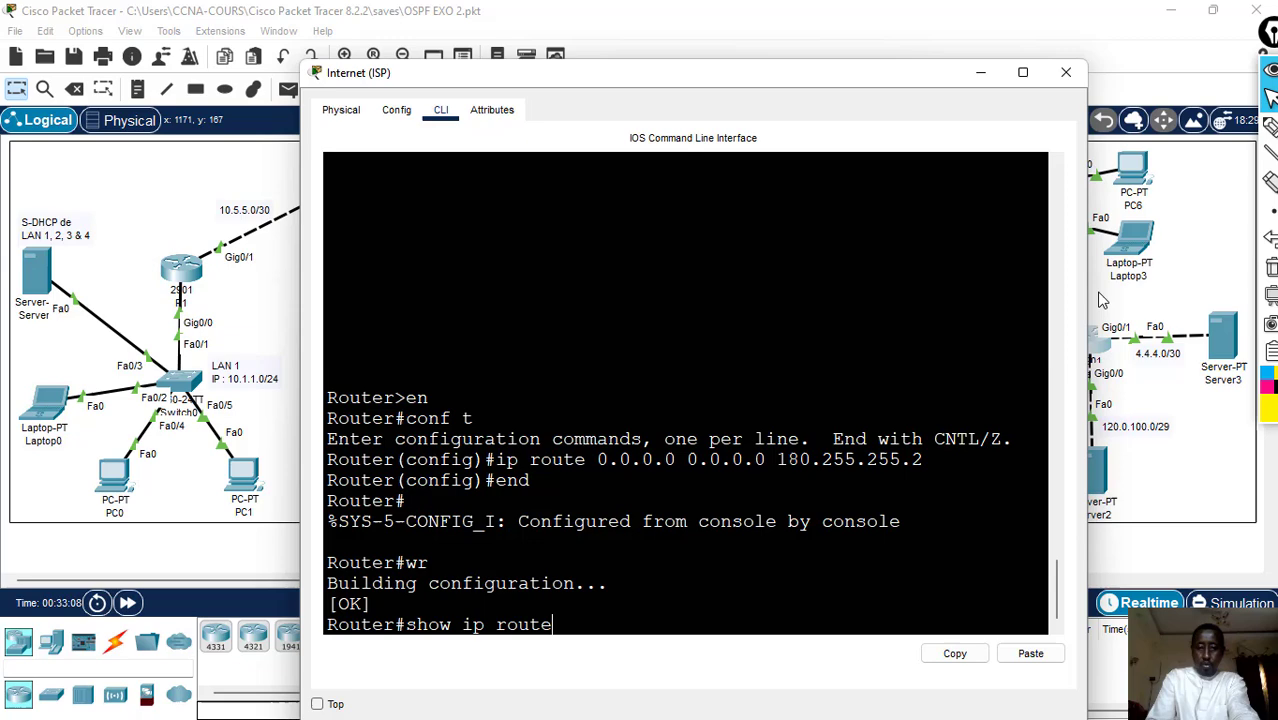
key("Return")
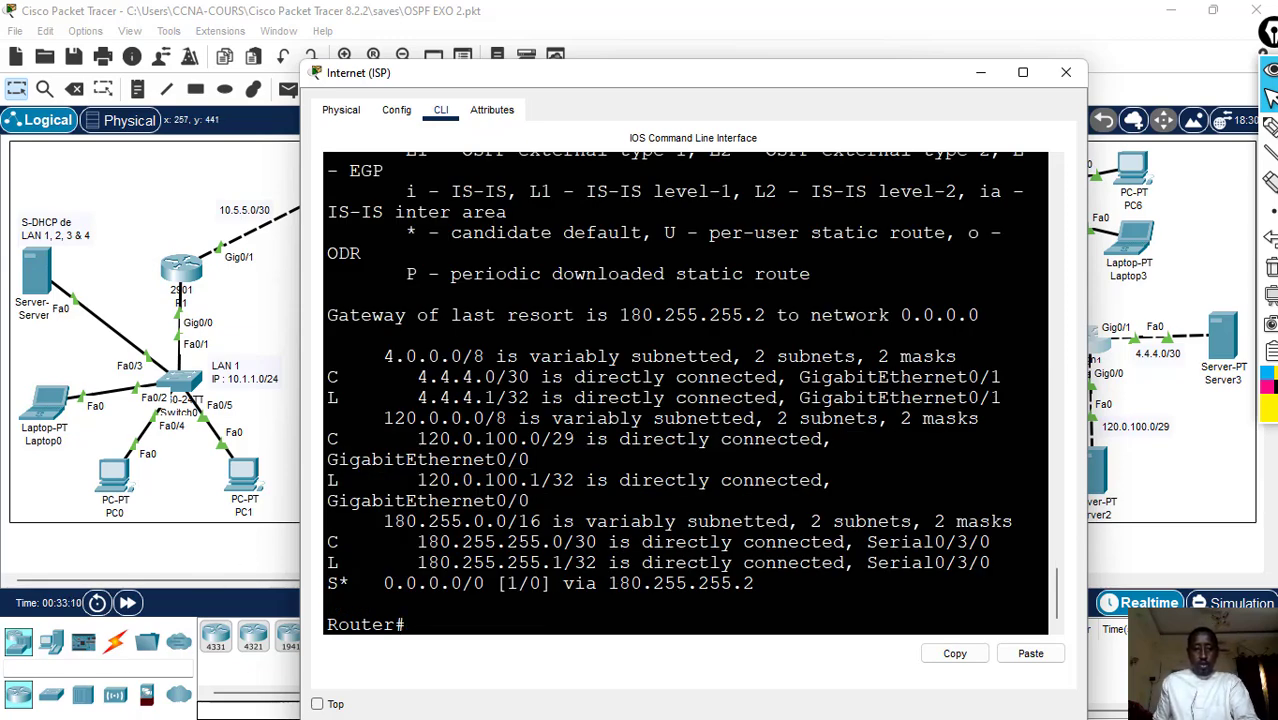
left_click_drag(328, 583, 755, 583)
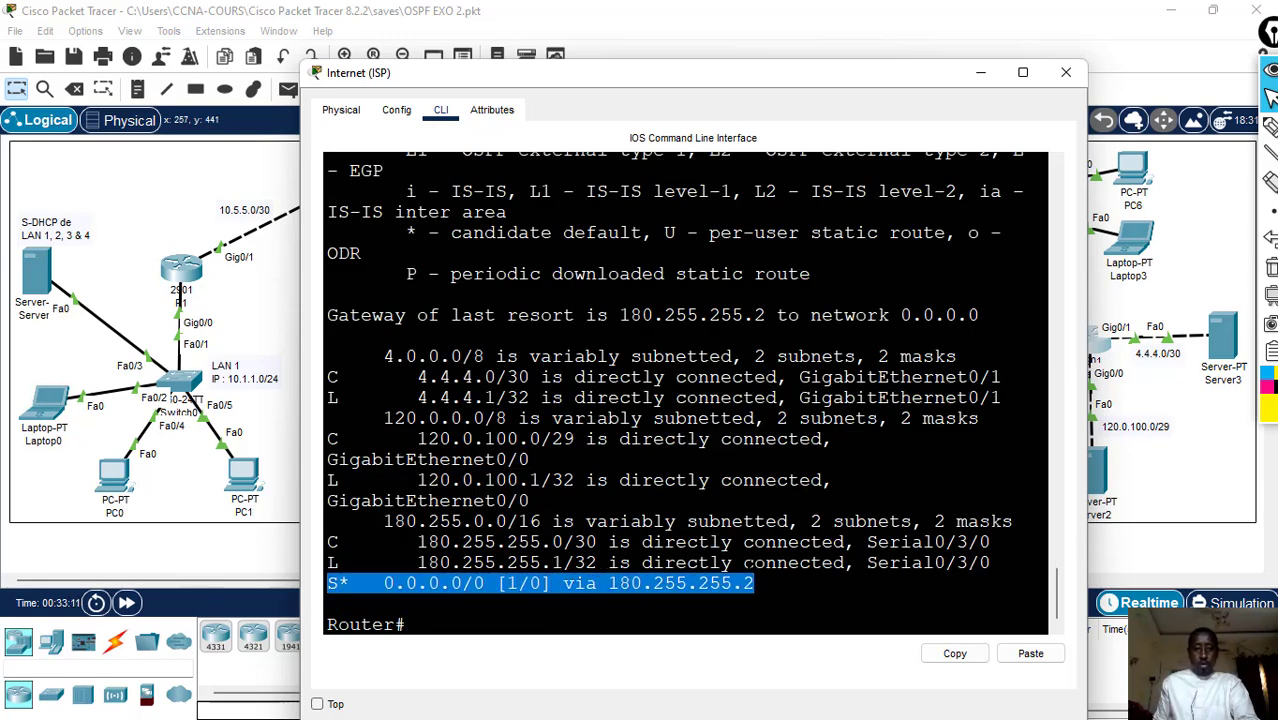
left_click(1063, 73)
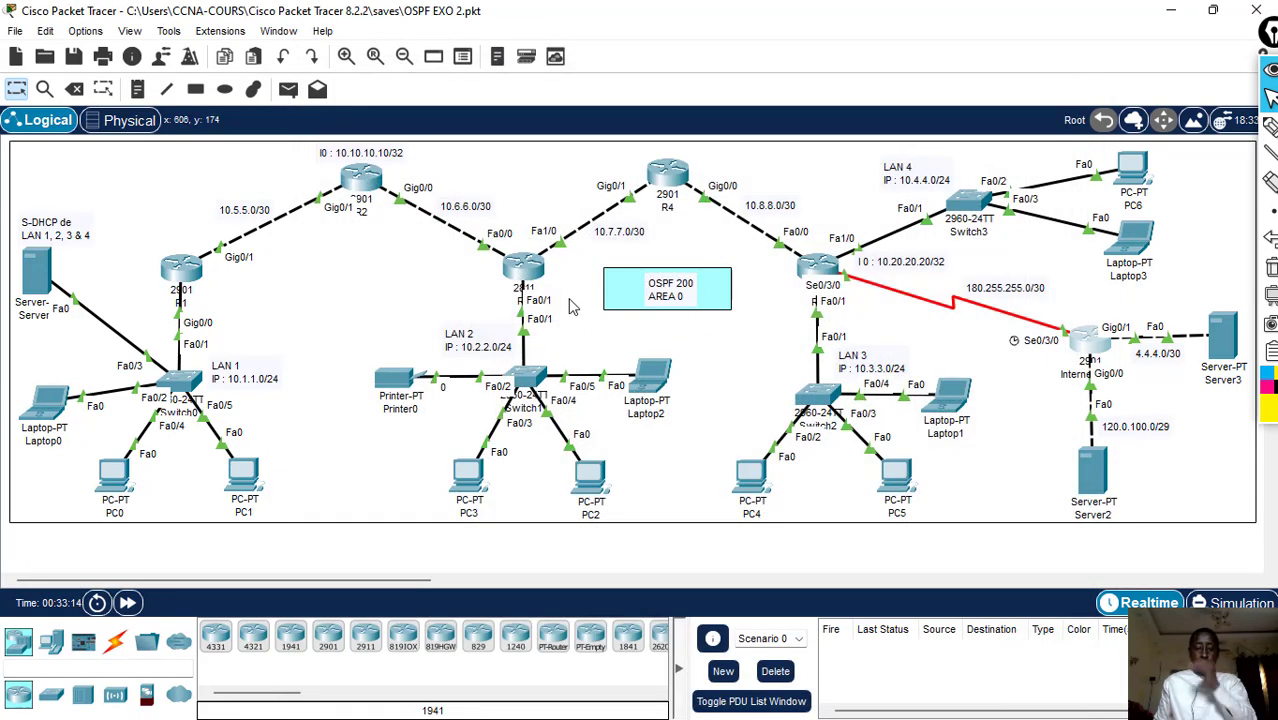
- Open R1's command line and display its routing table with show ip route
left_click(189, 276)
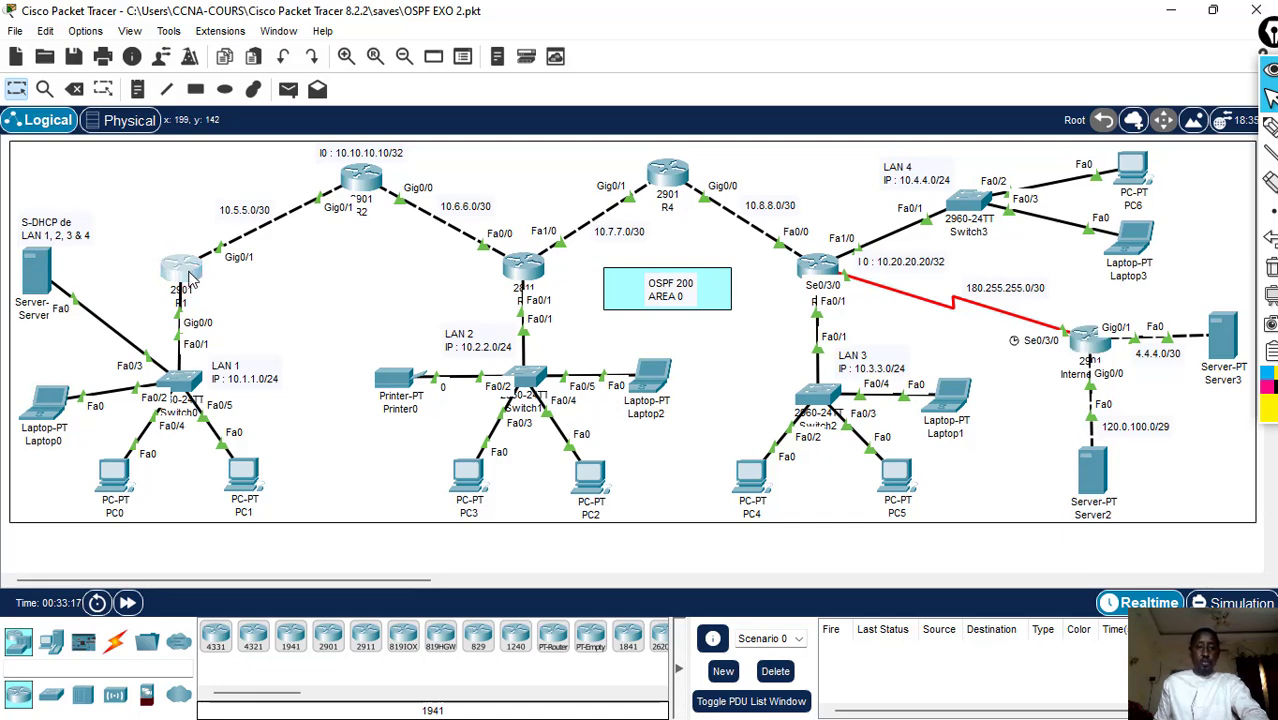
left_click(189, 276)
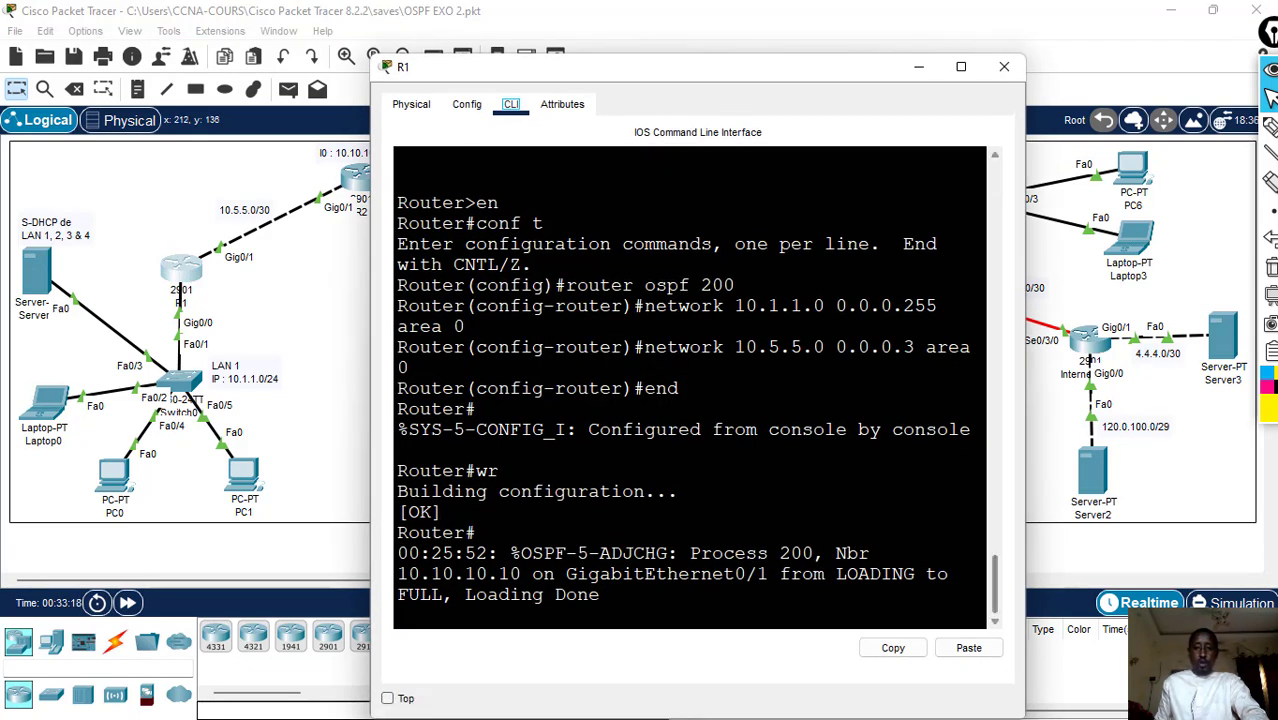
key("Return")
key("Return")
key("Return")
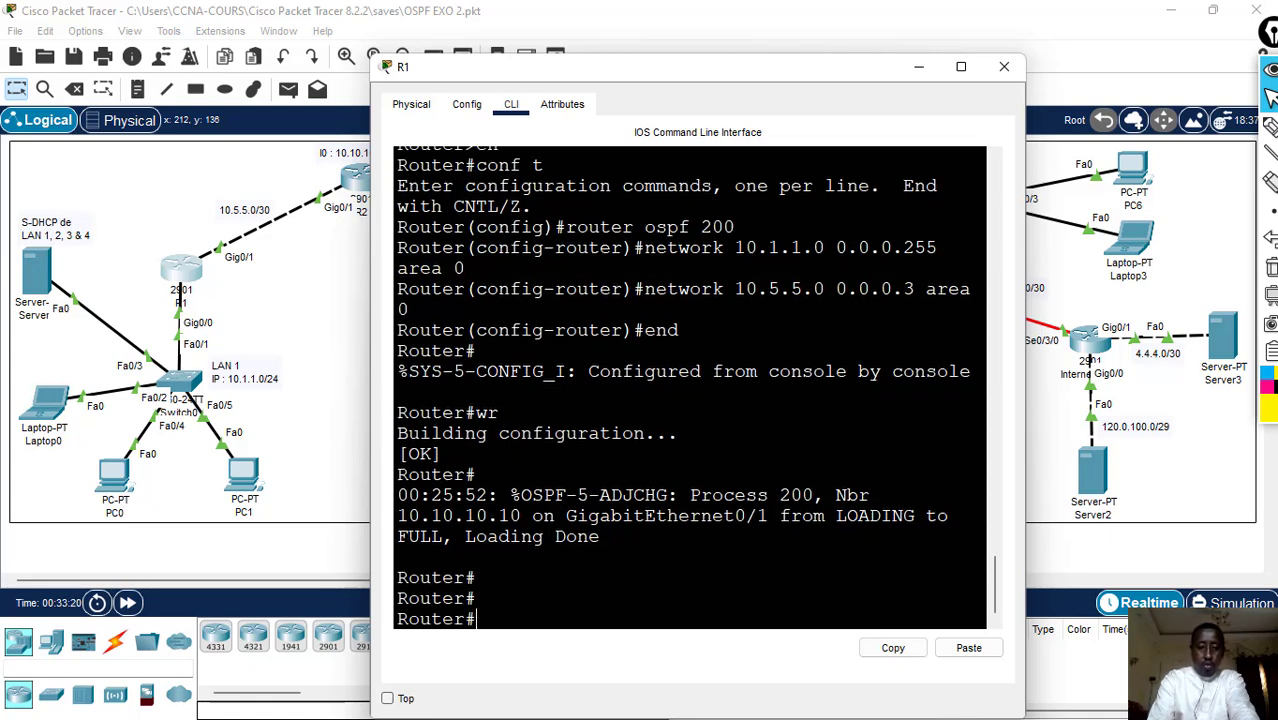
type("show ")
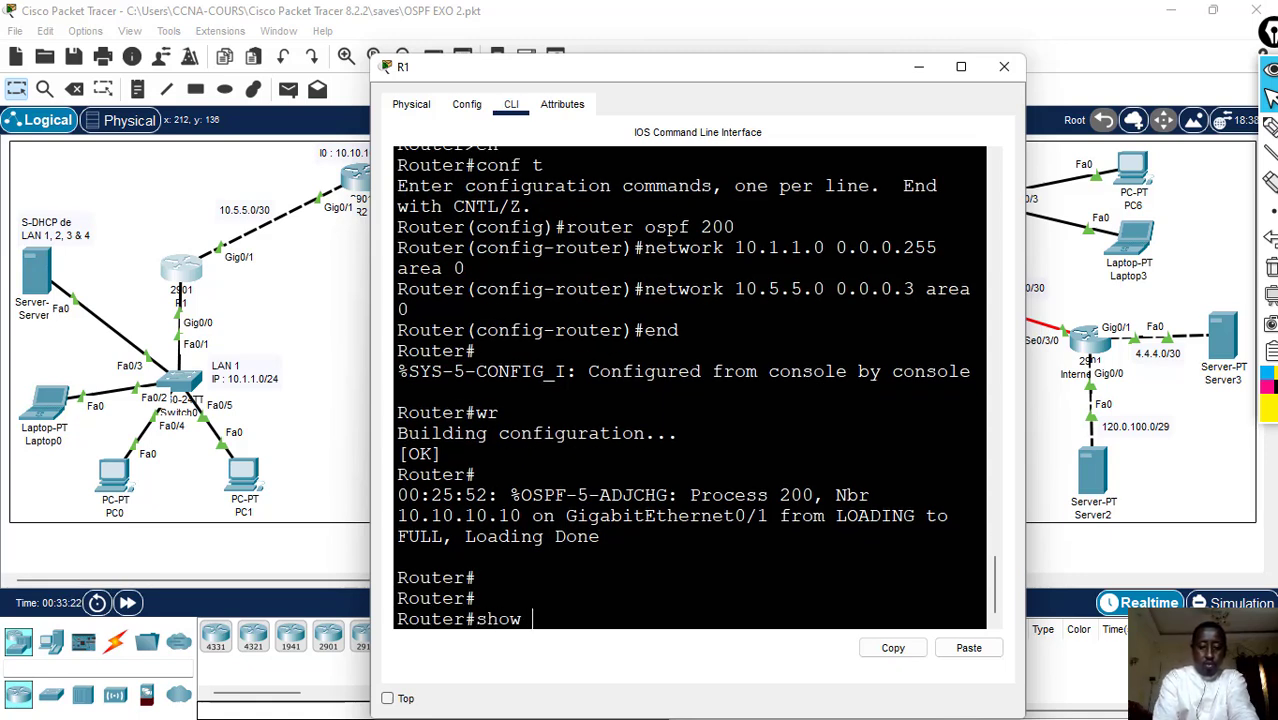
type("ip route")
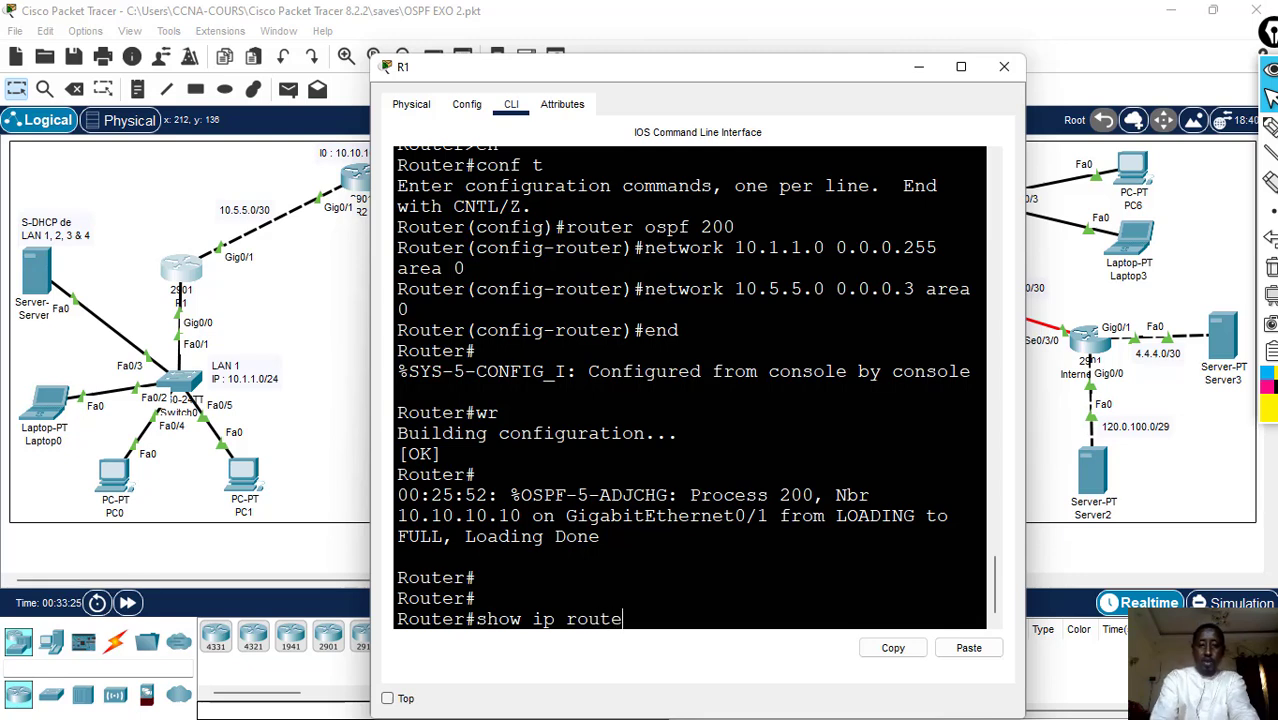
key("Return")
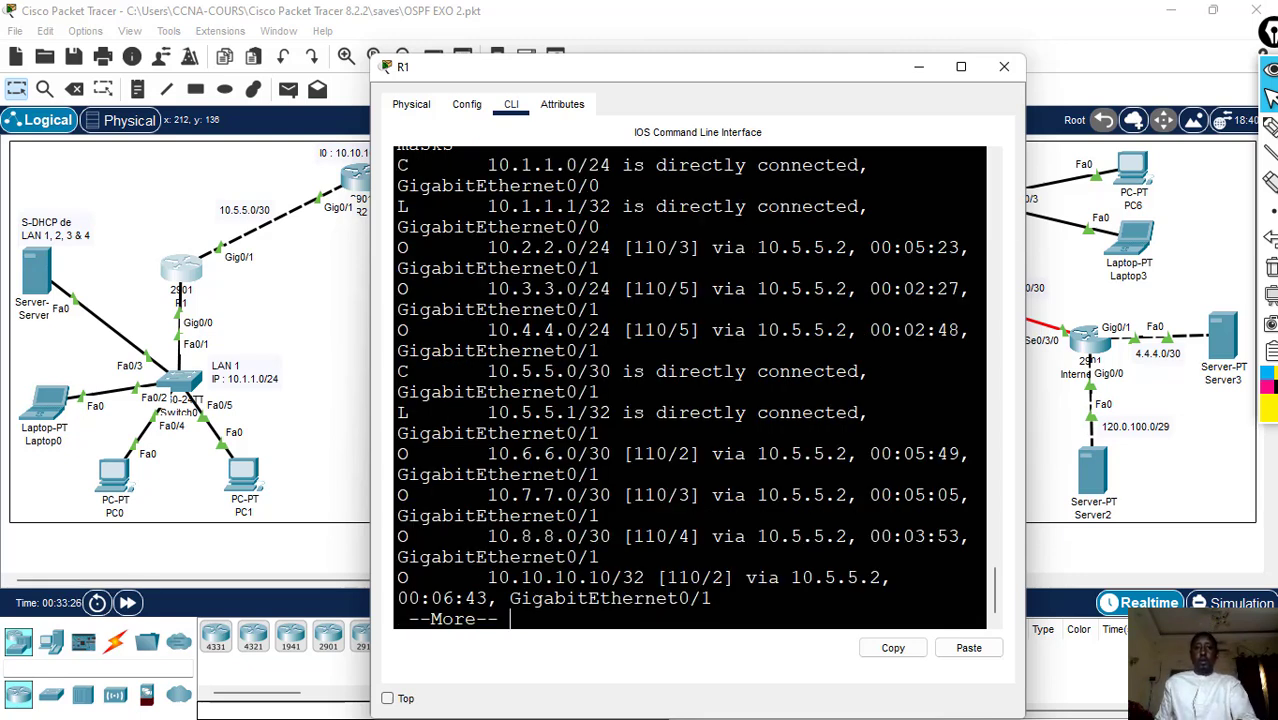
- Widen R1's console, page through to the end of its routing table and examine the OSPF routes and the O*E2 default route
left_click_drag(1025, 228, 1270, 228)
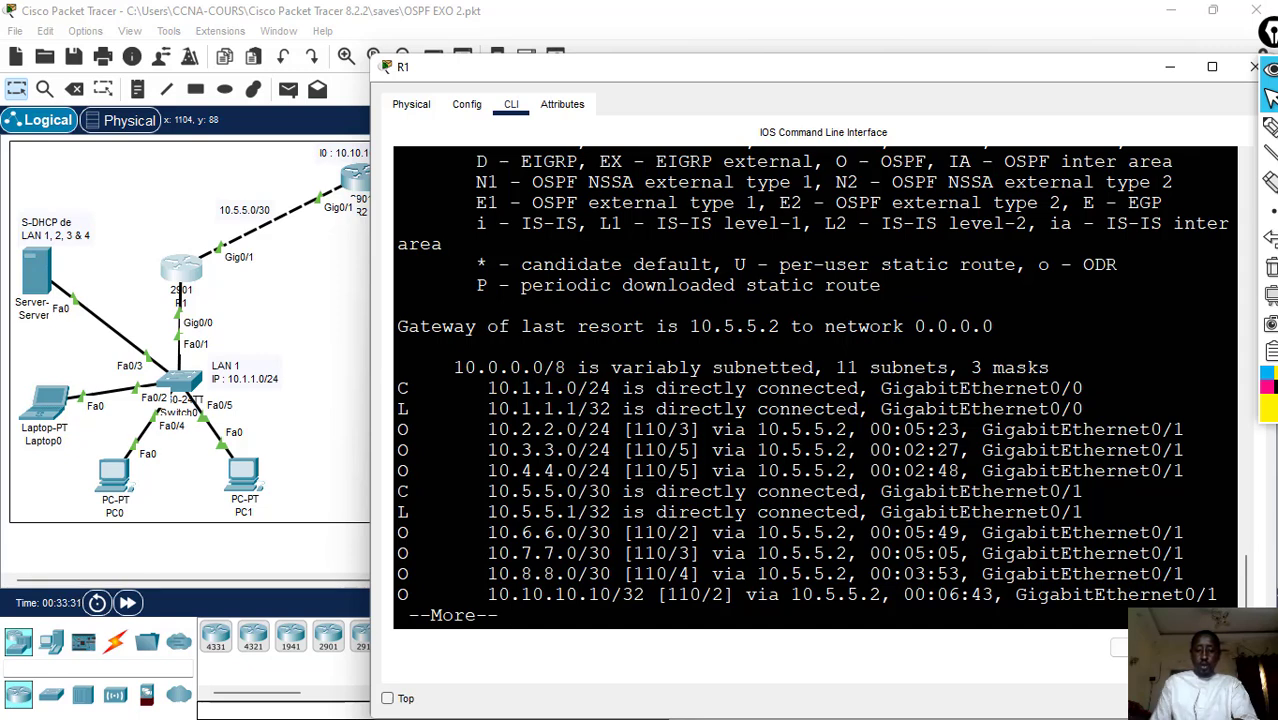
key("Return")
key("Return")
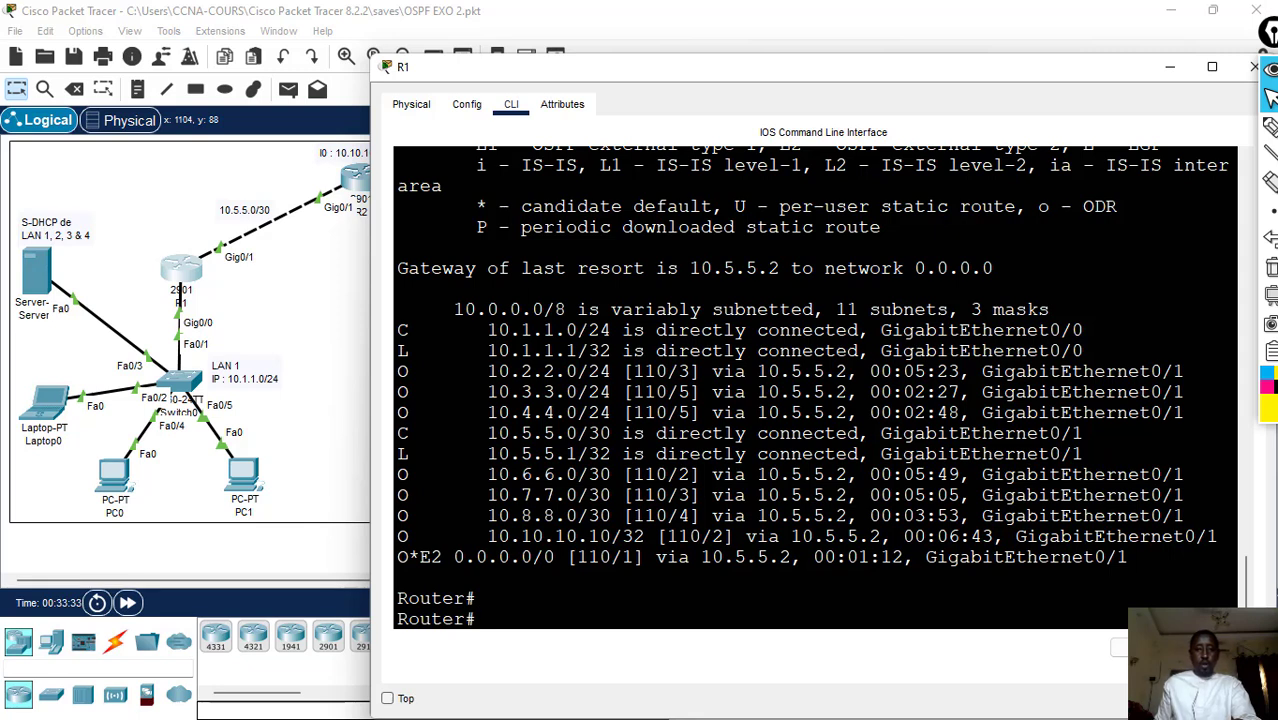
left_click_drag(398, 371, 1182, 412)
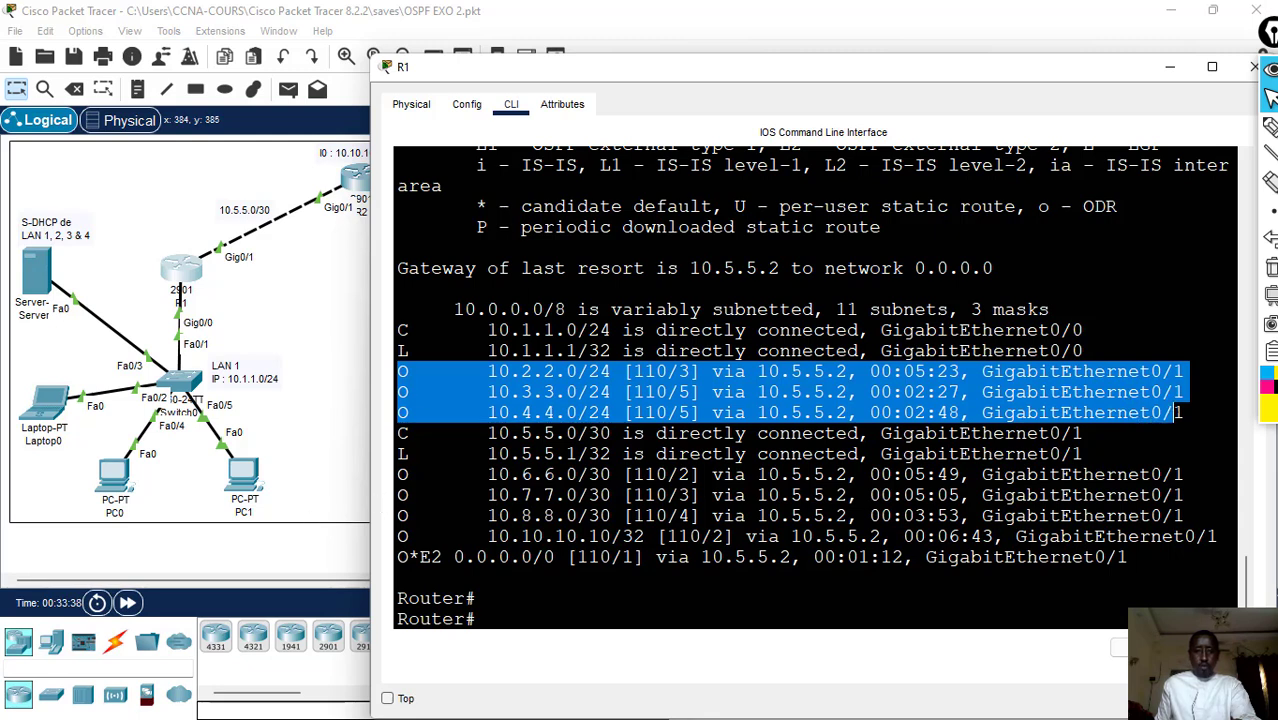
left_click_drag(398, 474, 442, 516)
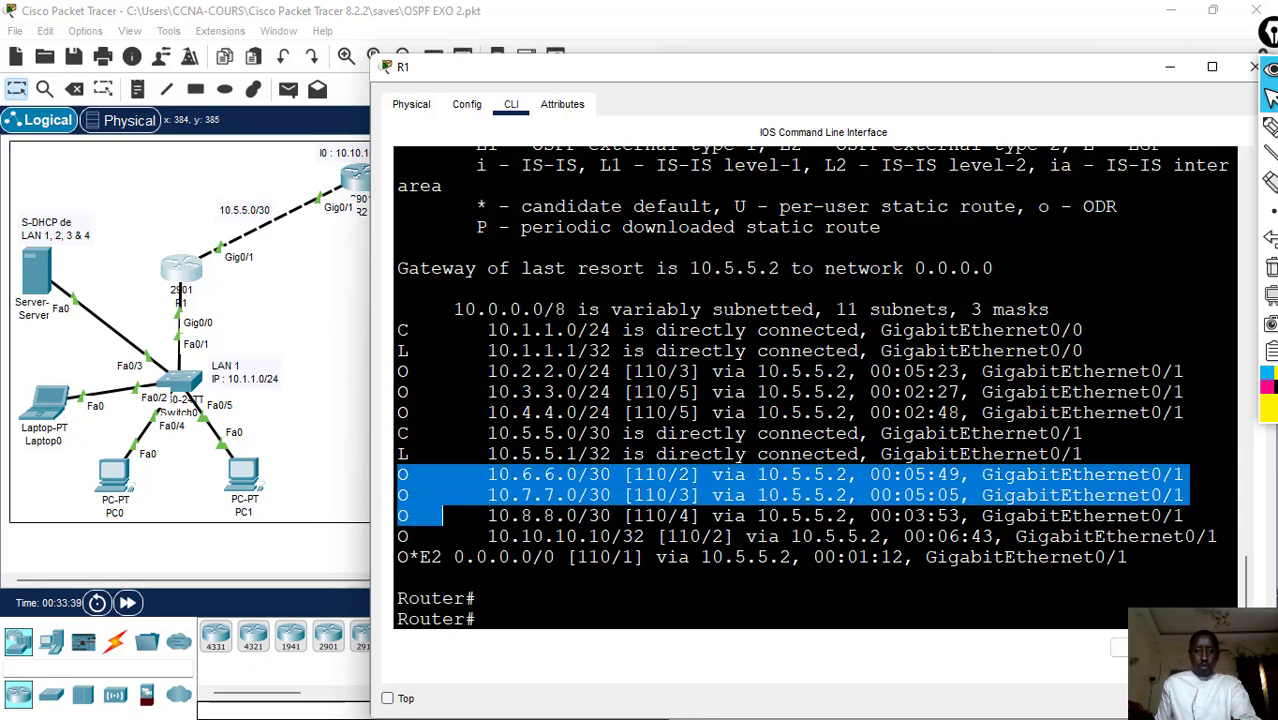
left_click_drag(398, 557, 1132, 557)
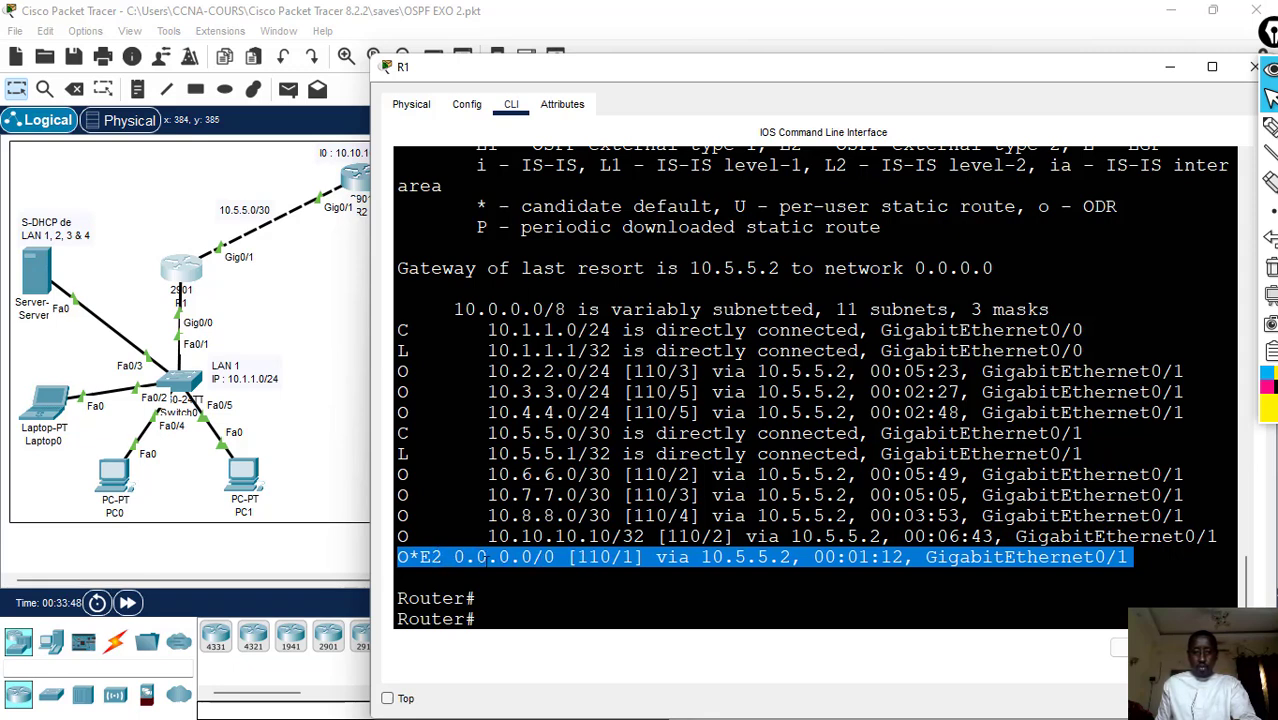
left_click(442, 557)
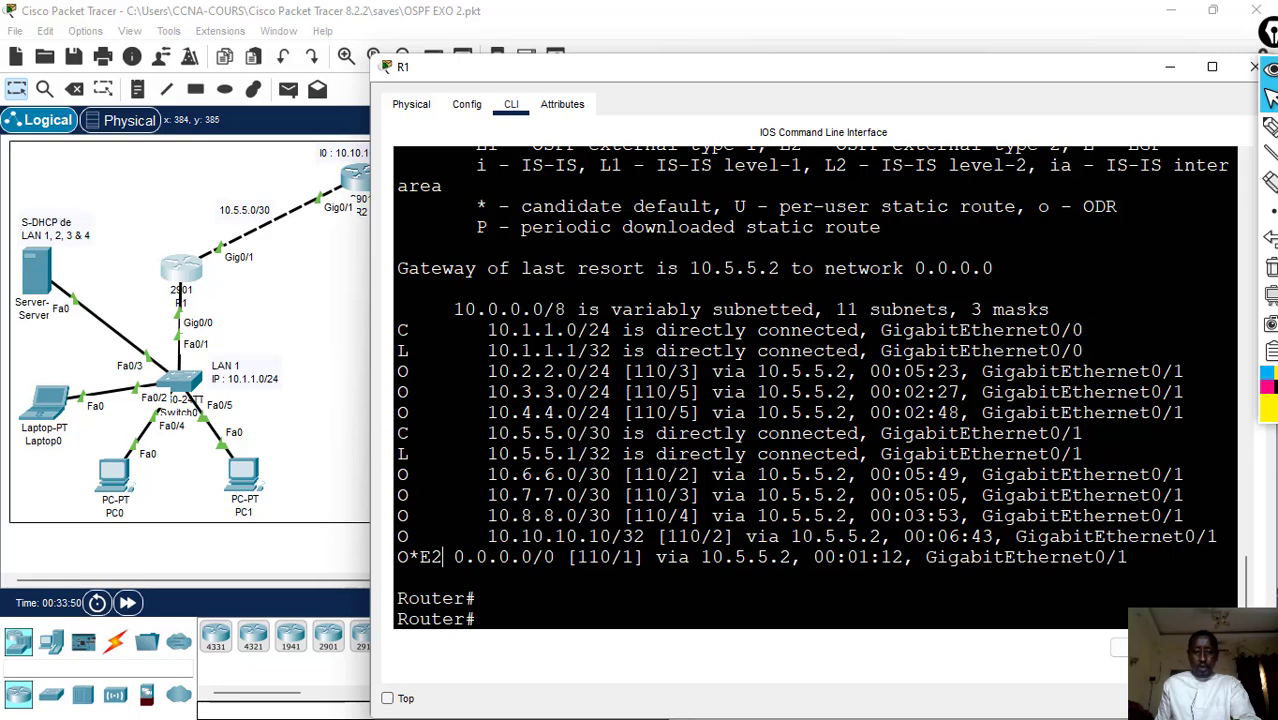
left_click_drag(442, 557, 398, 557)
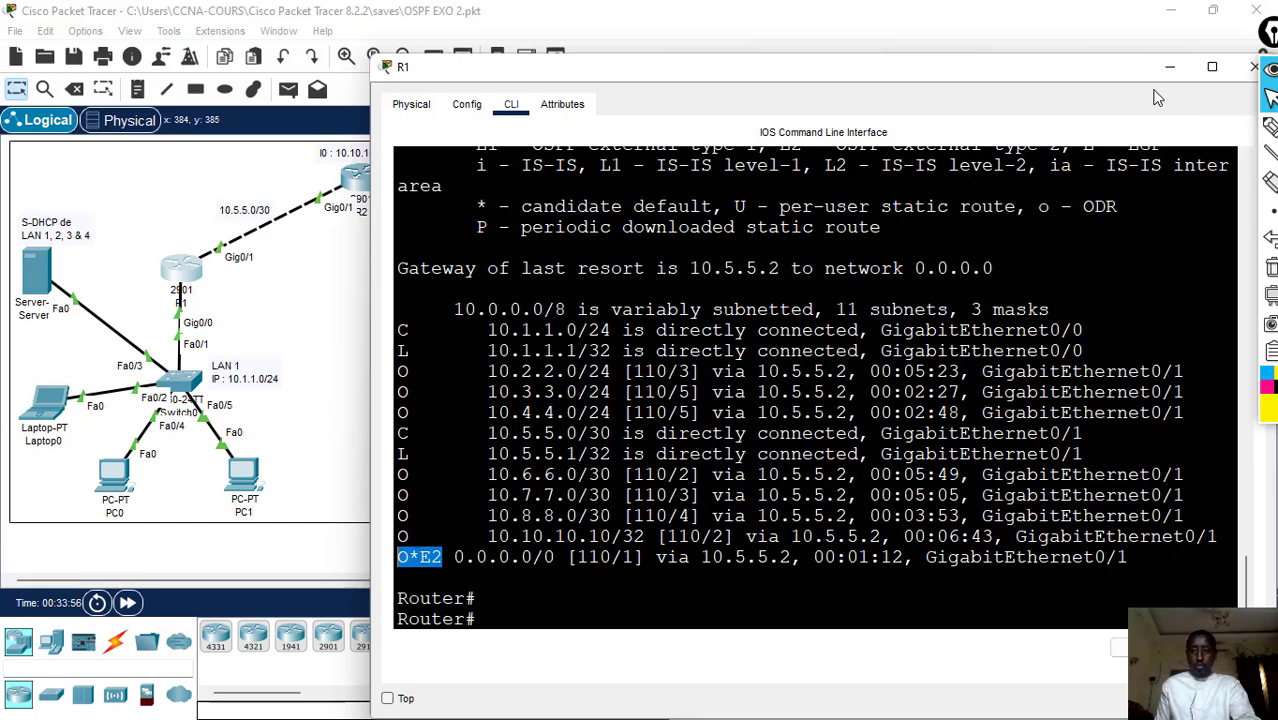
- Try to list only R1's OSPF routes with show route osp
left_click_drag(1021, 84, 937, 92)
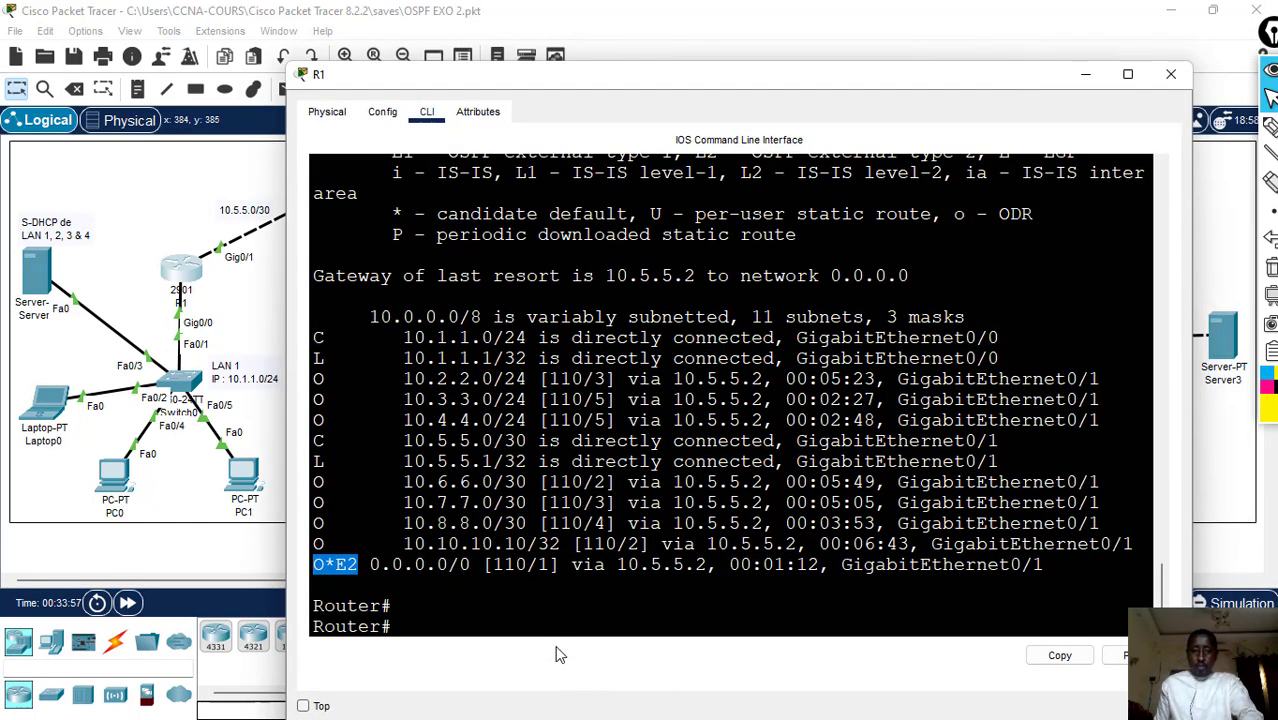
left_click(505, 622)
type("show r")
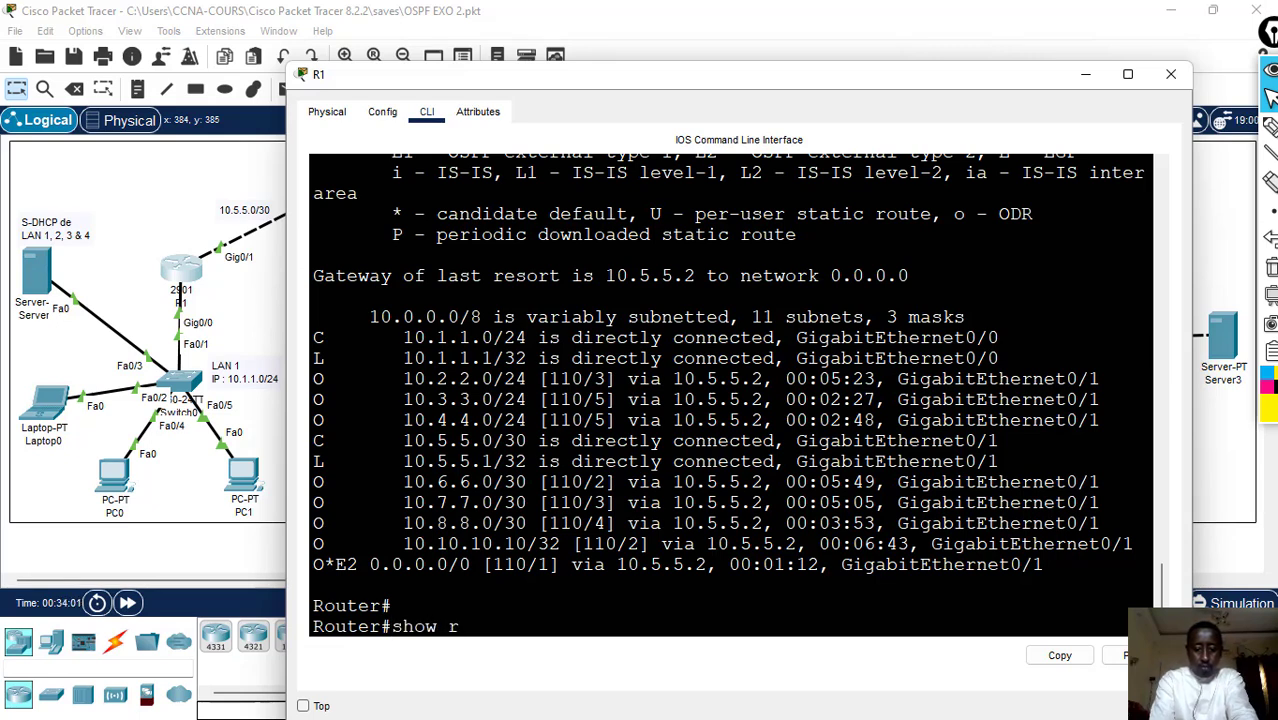
type("oute osp")
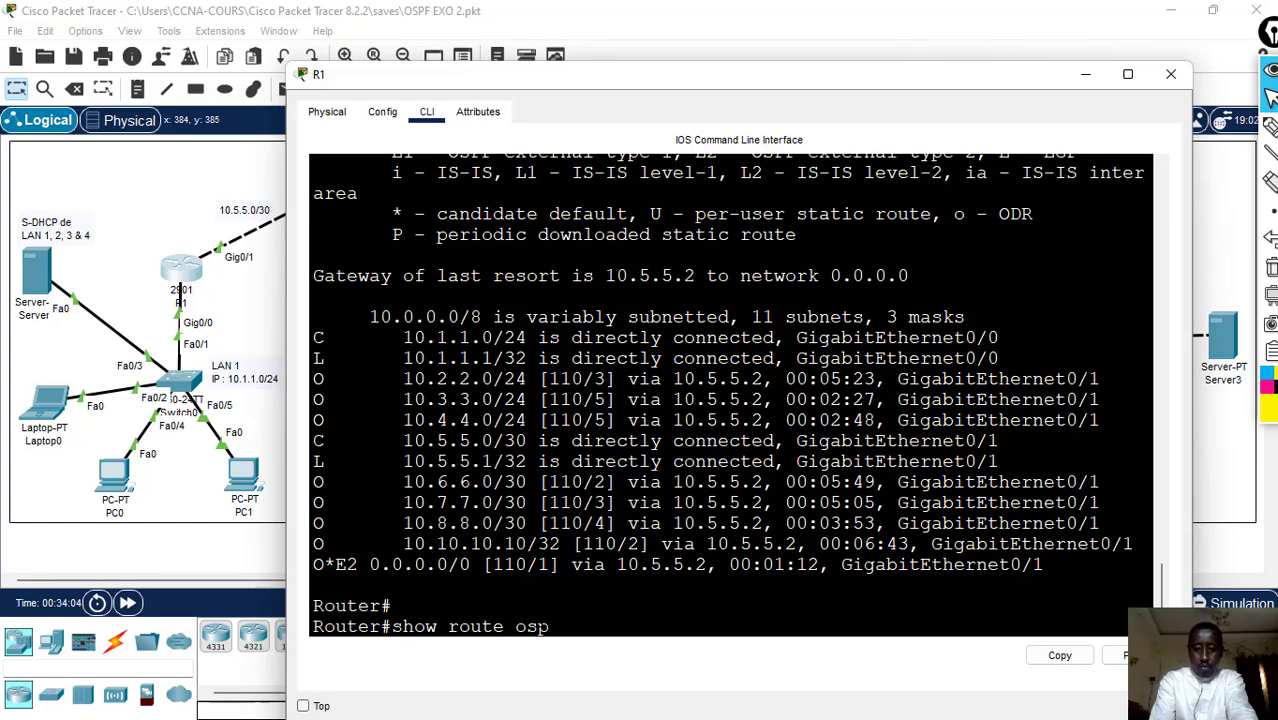
key("Return")
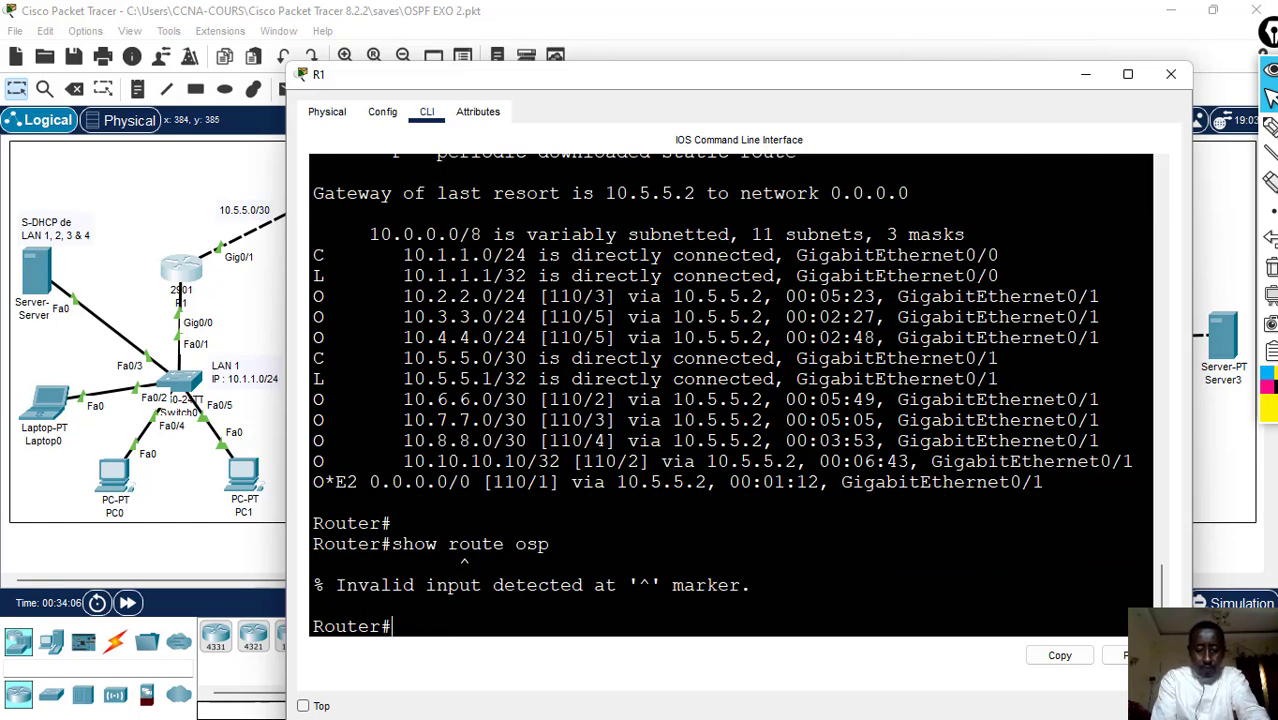
- List only R1's OSPF routes with show ip route osp, highlight them, and close the console
type("show ")
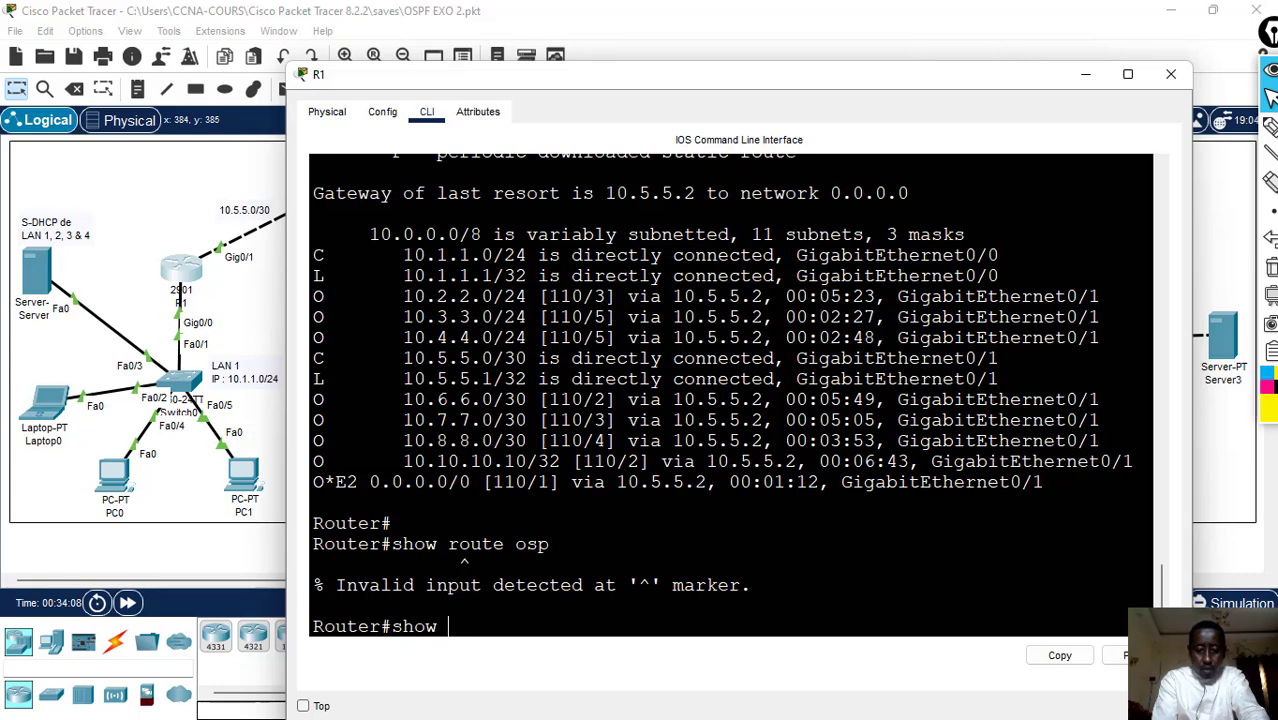
type("ip rout")
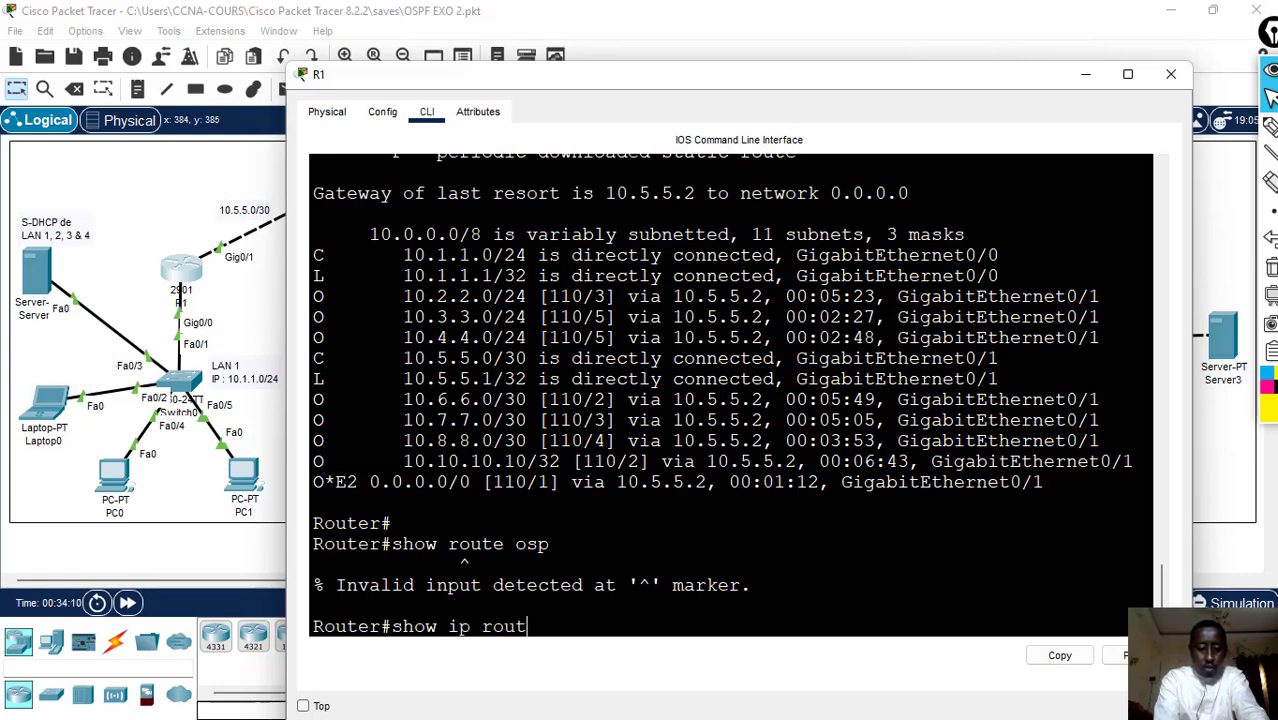
type("e os")
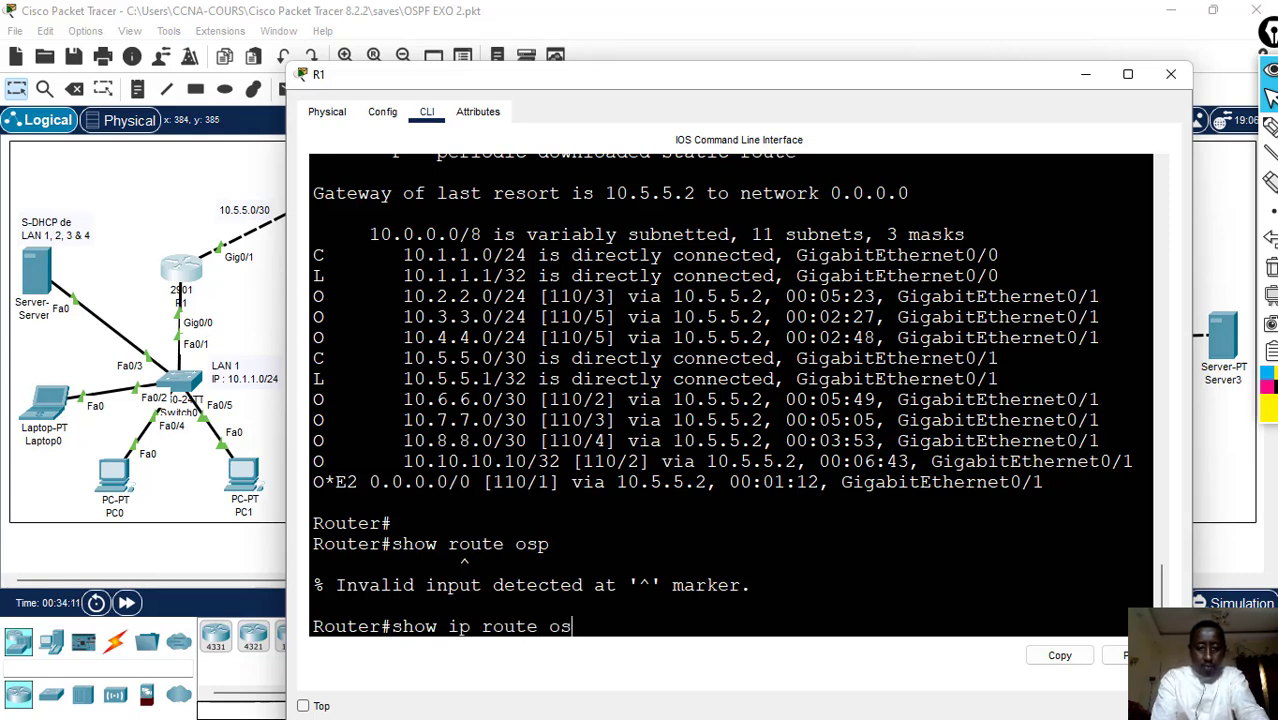
type("p")
key("Return")
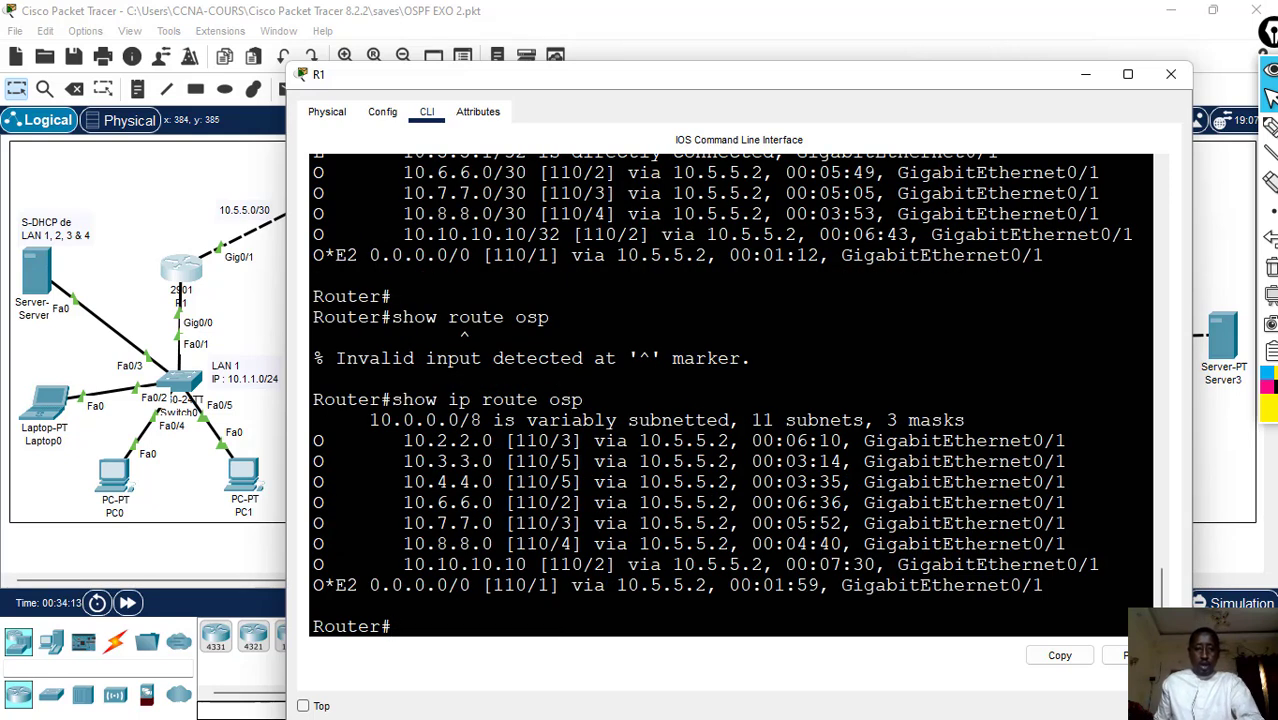
left_click_drag(313, 440, 1043, 588)
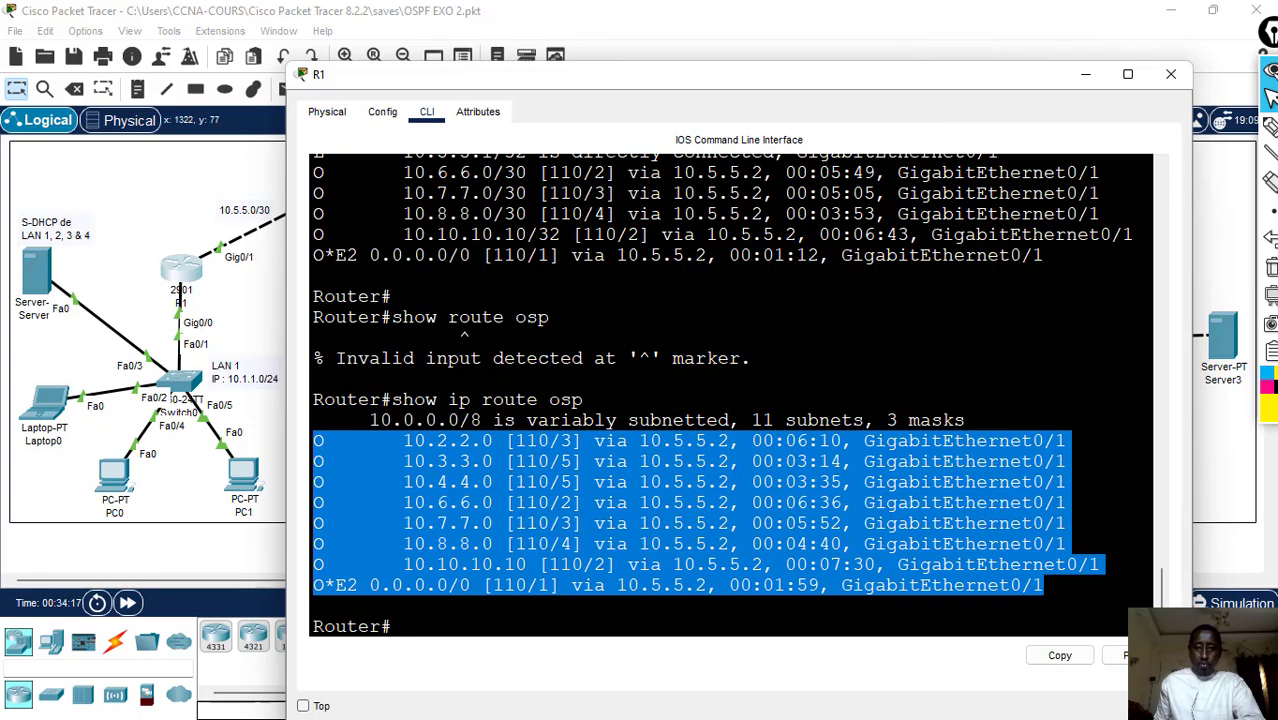
left_click(1171, 74)
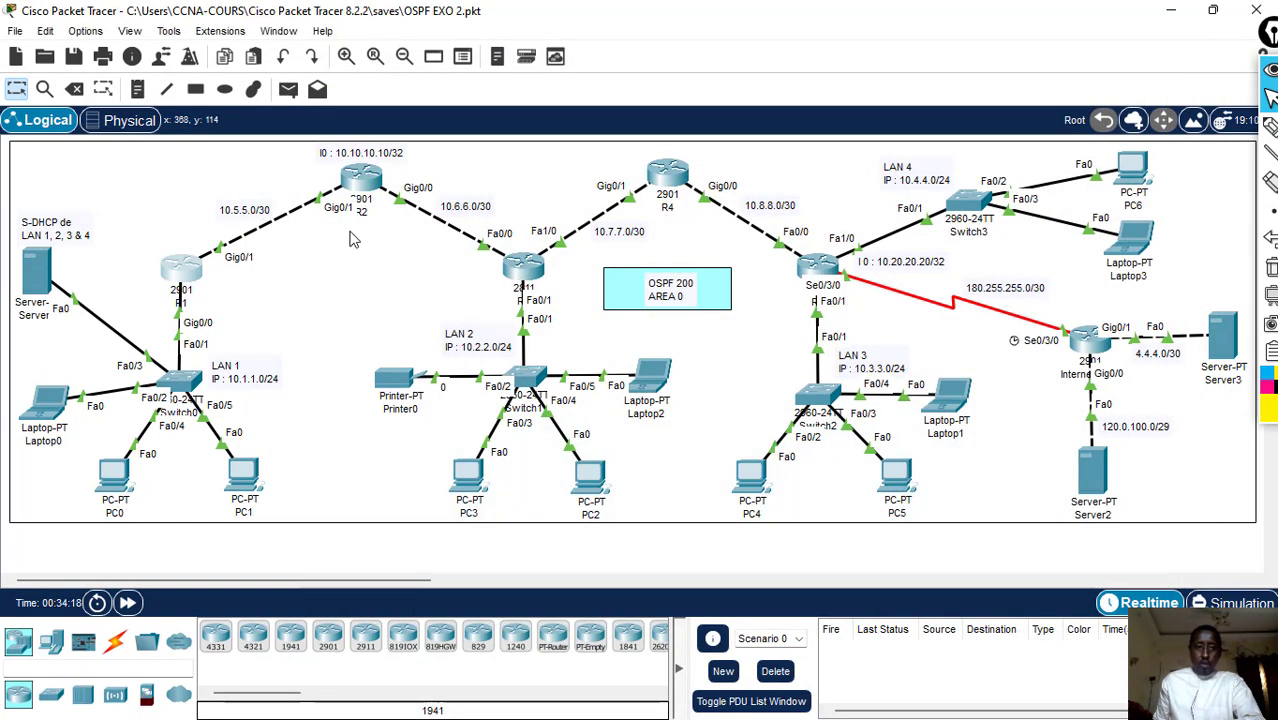
- Open R2's command line, maximize its window and display the full routing table with show ip route
left_click(361, 180)
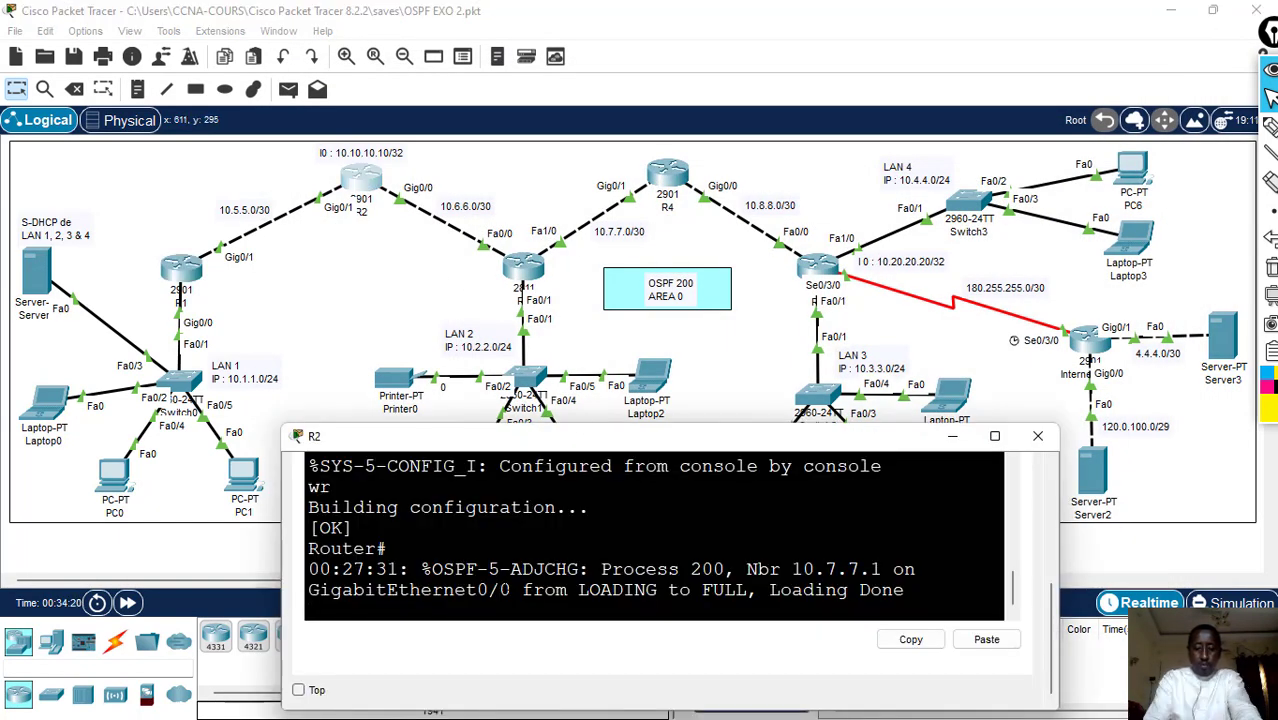
key("Return")
key("Return")
key("Return")
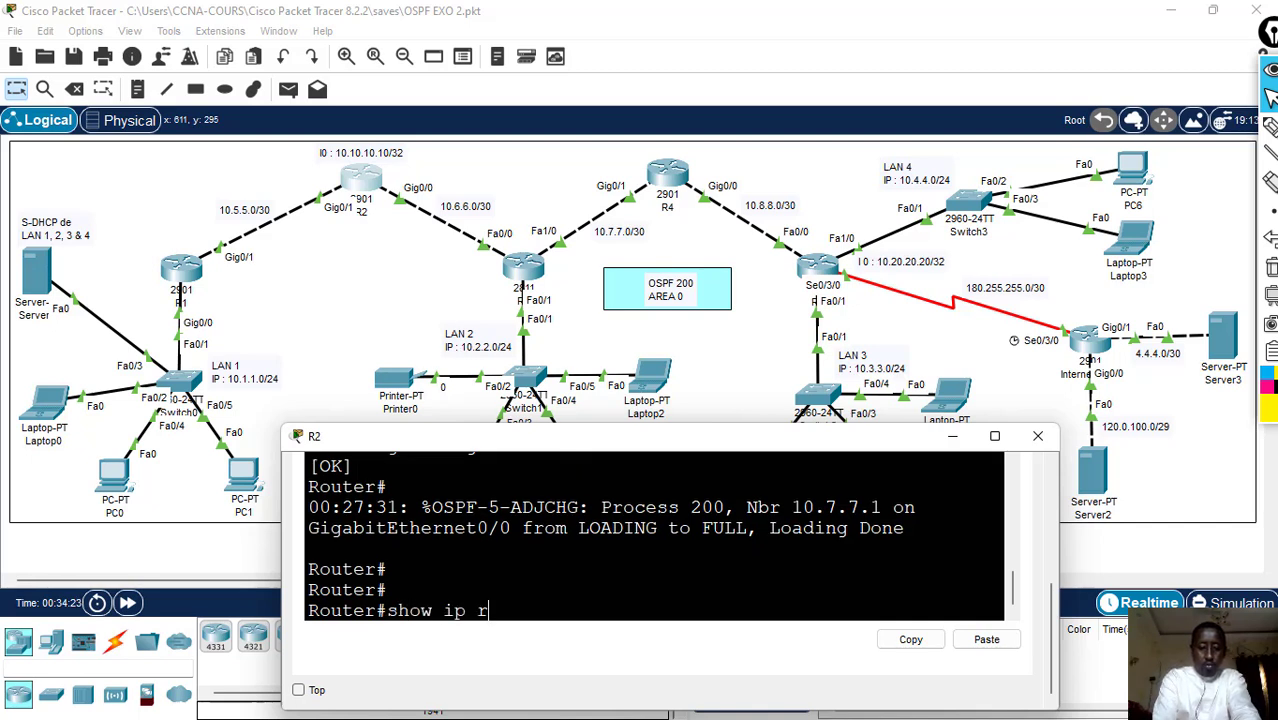
type("show ip route")
key("Return")
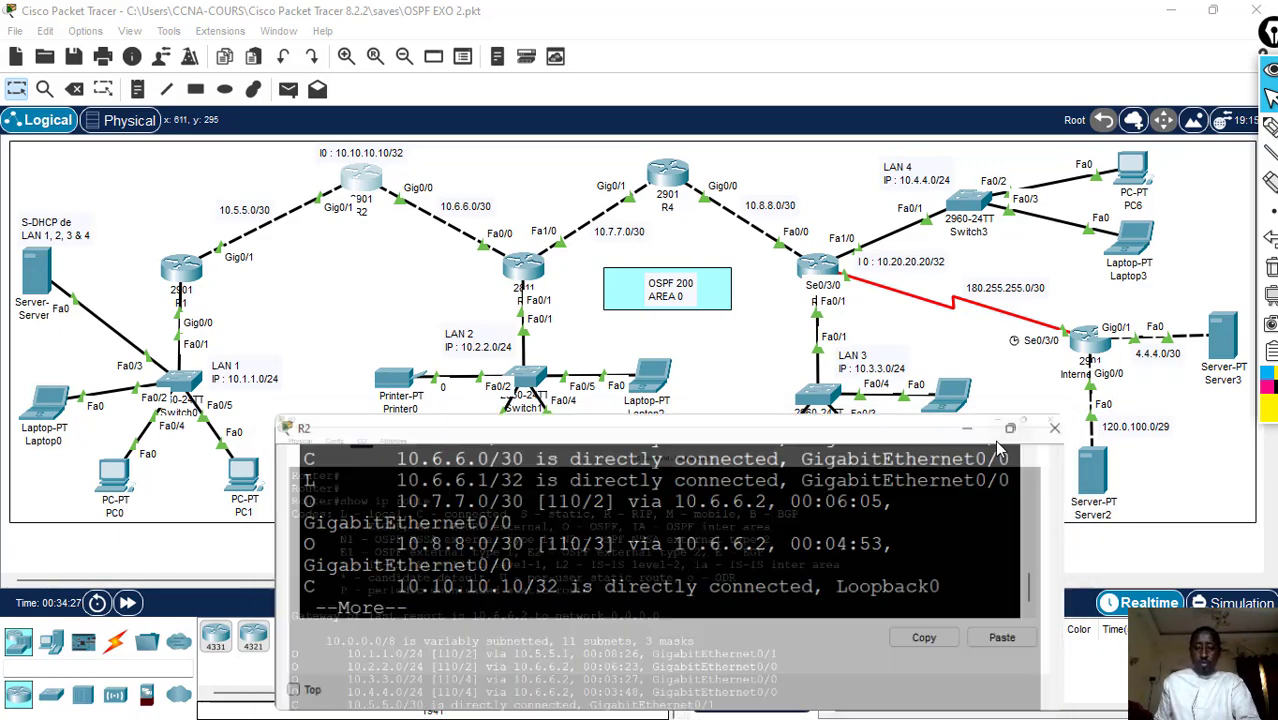
left_click(995, 437)
key("space")
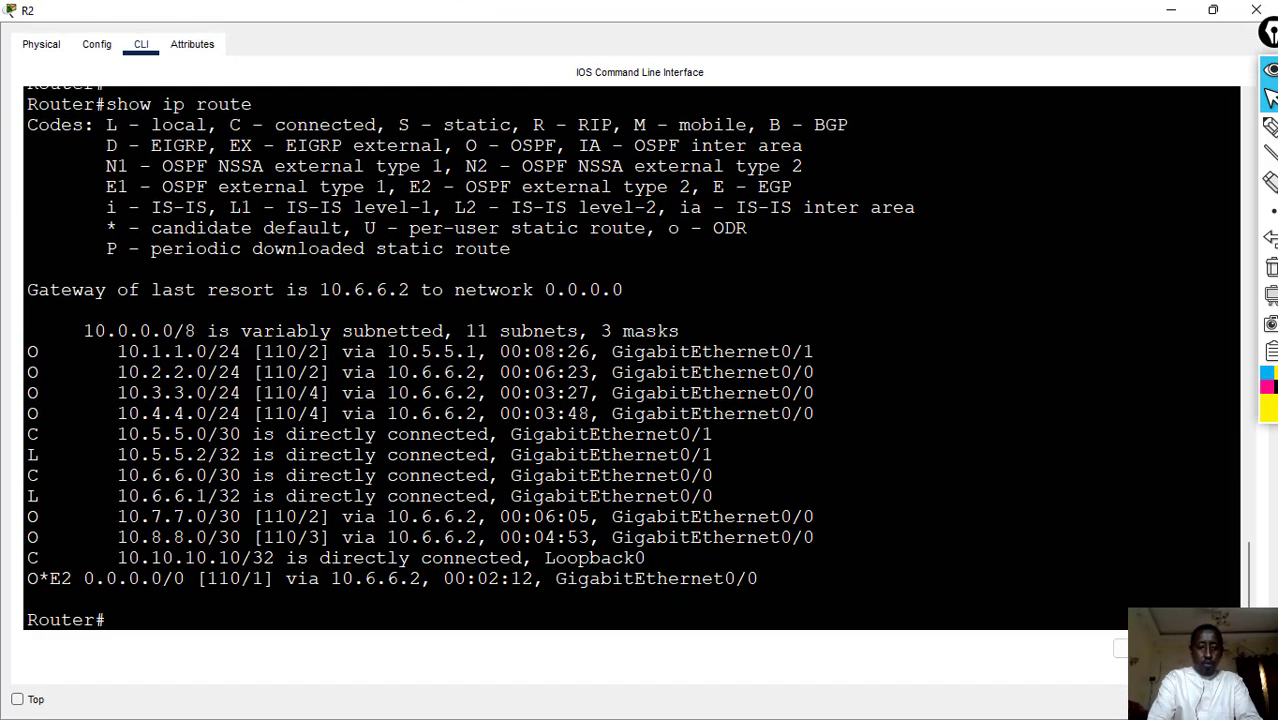
- List only R2's OSPF routes with show ip route osp, highlight them, and close the console
key("Return")
key("Up")
type("o")
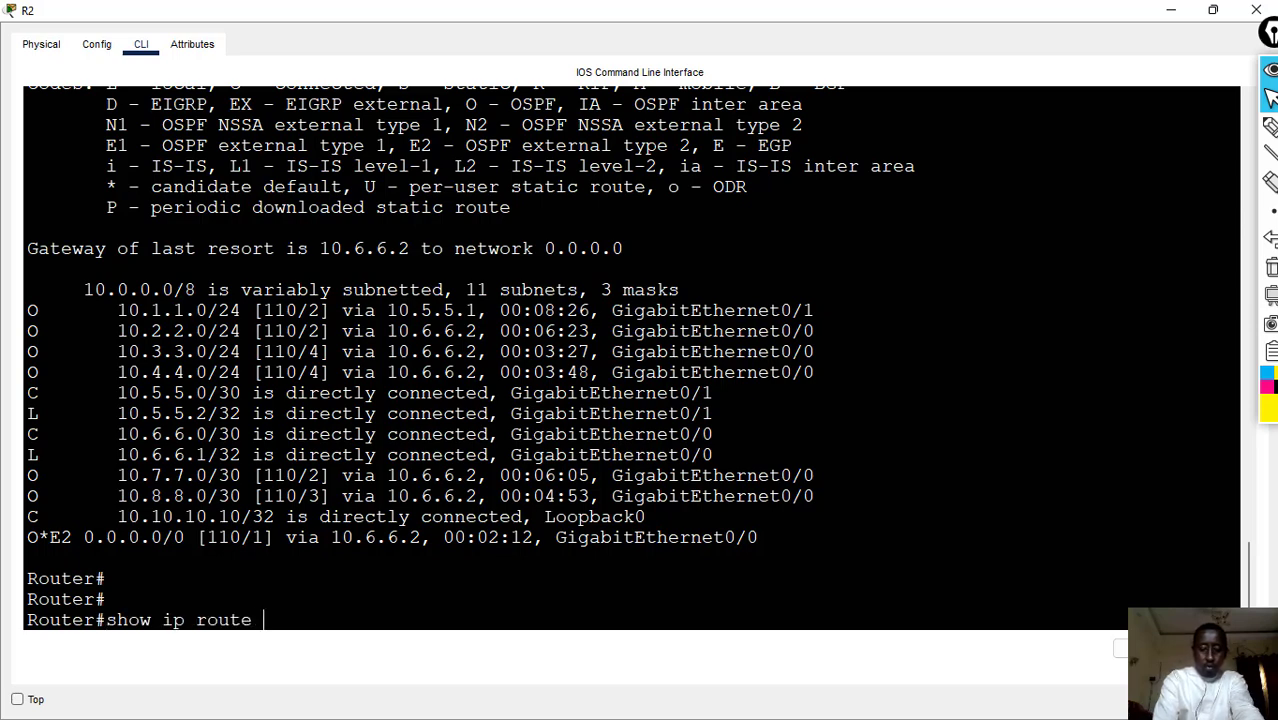
type("sp")
key("Return")
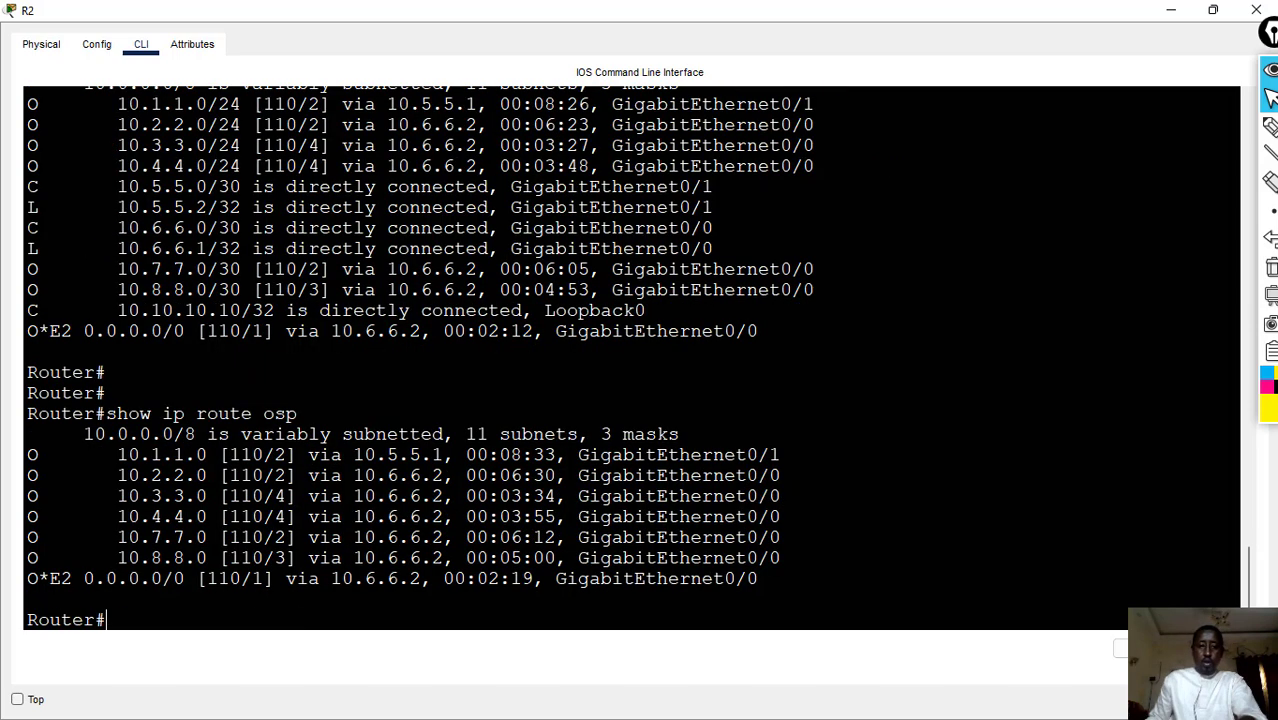
left_click_drag(28, 455, 758, 579)
left_click(1255, 10)
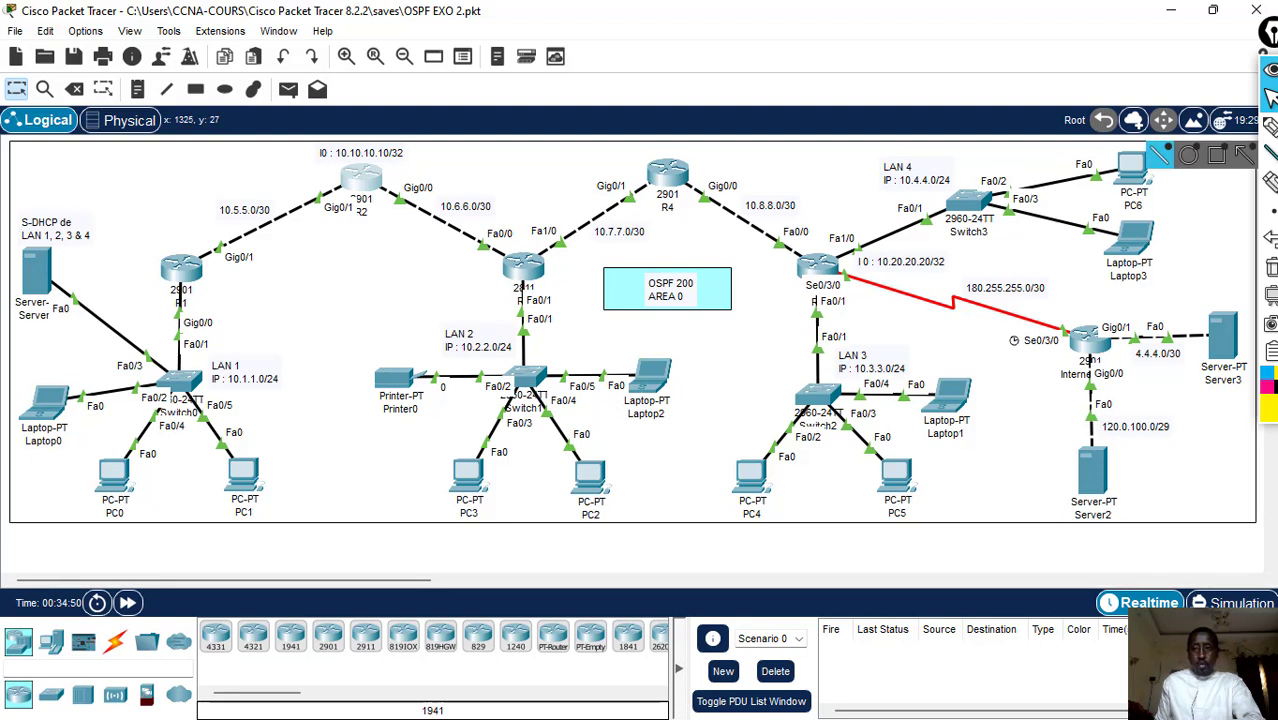
- Circle R3's Fa0/1 and R5's Fa0/1 and Fa1/0 LAN interfaces on the topology in yellow with the annotation pen
left_click(1270, 127)
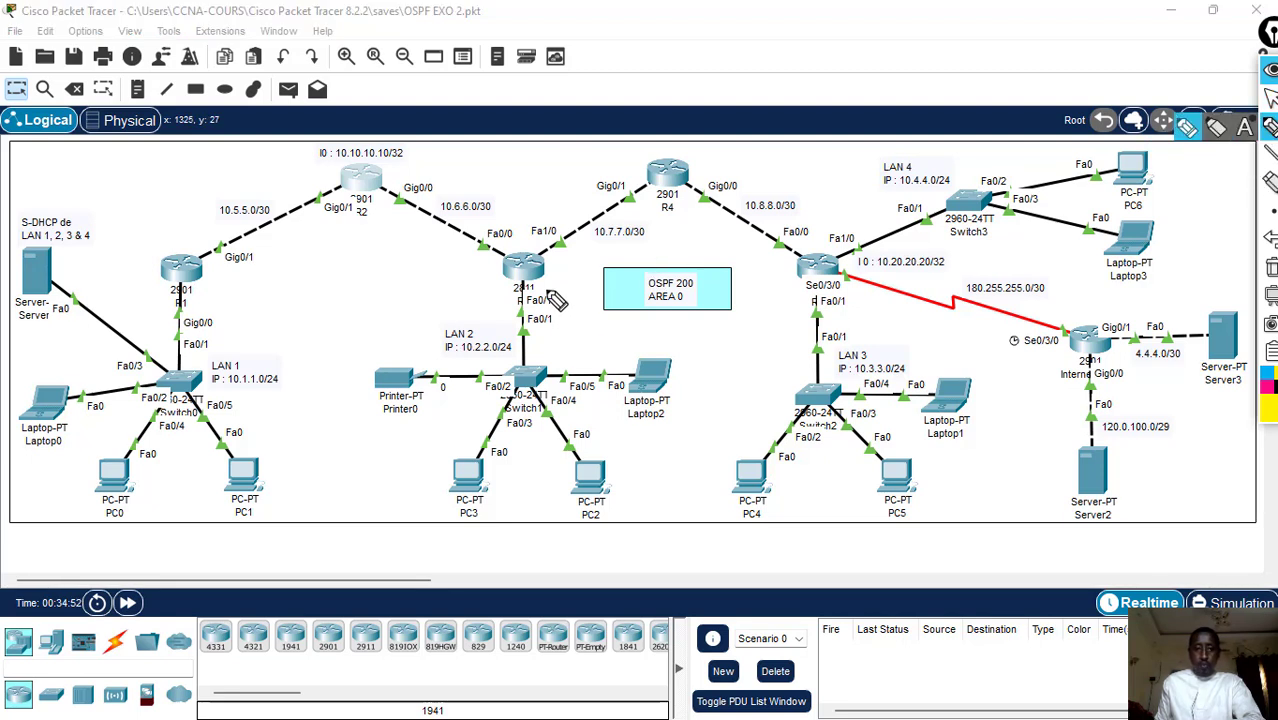
mouse_move(532, 286)
left_mouse_down()
mouse_move(506, 298)
mouse_move(530, 320)
mouse_move(529, 282)
left_mouse_up()
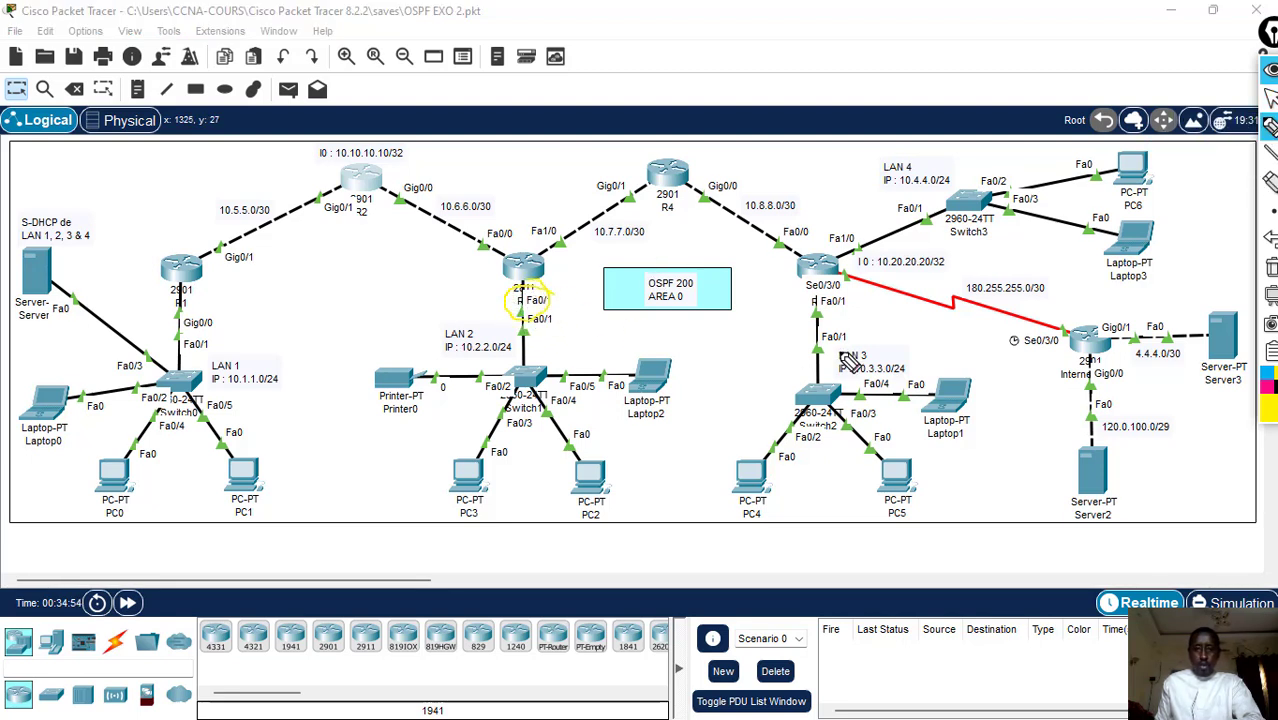
left_click_drag(803, 327, 815, 306)
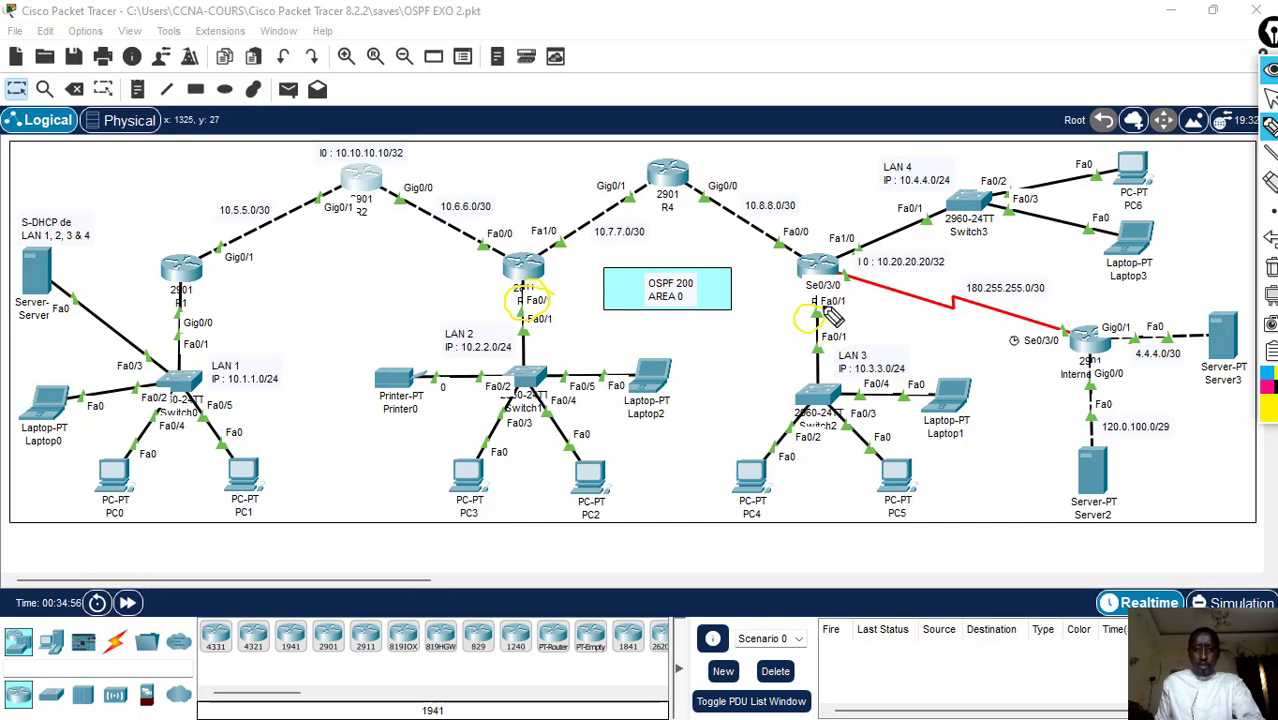
left_click_drag(848, 231, 862, 254)
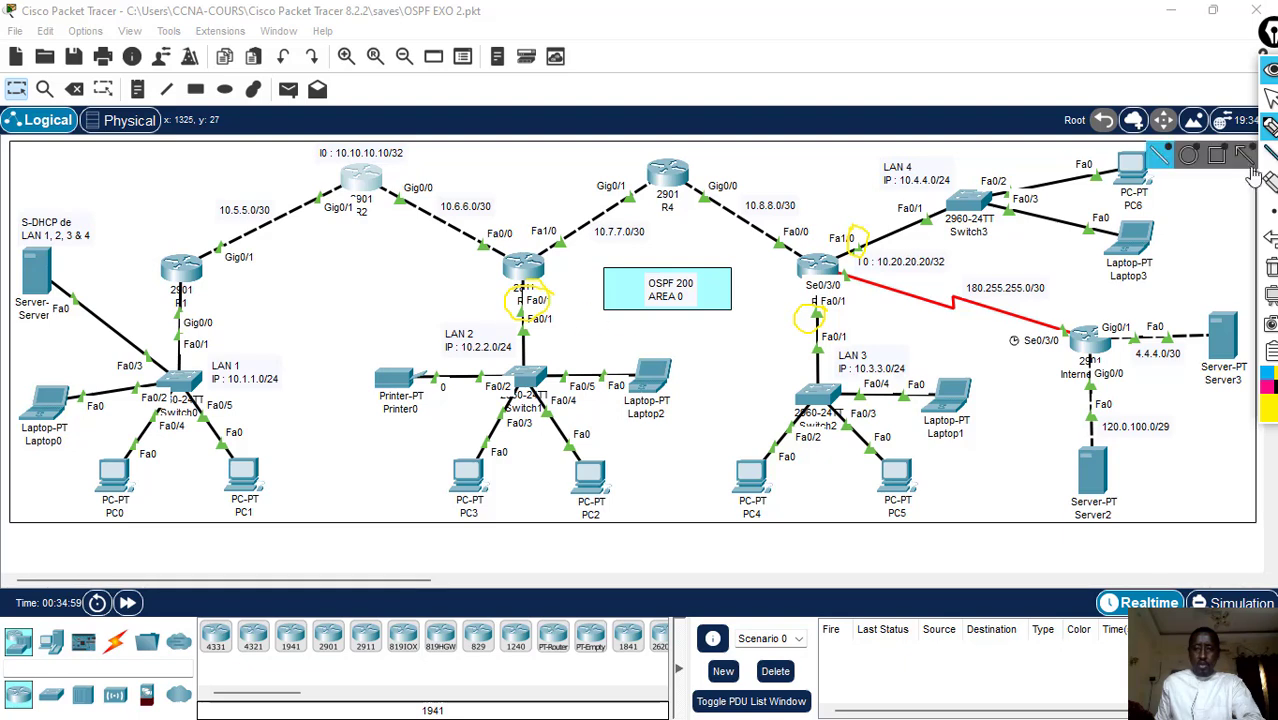
left_click(1271, 99)
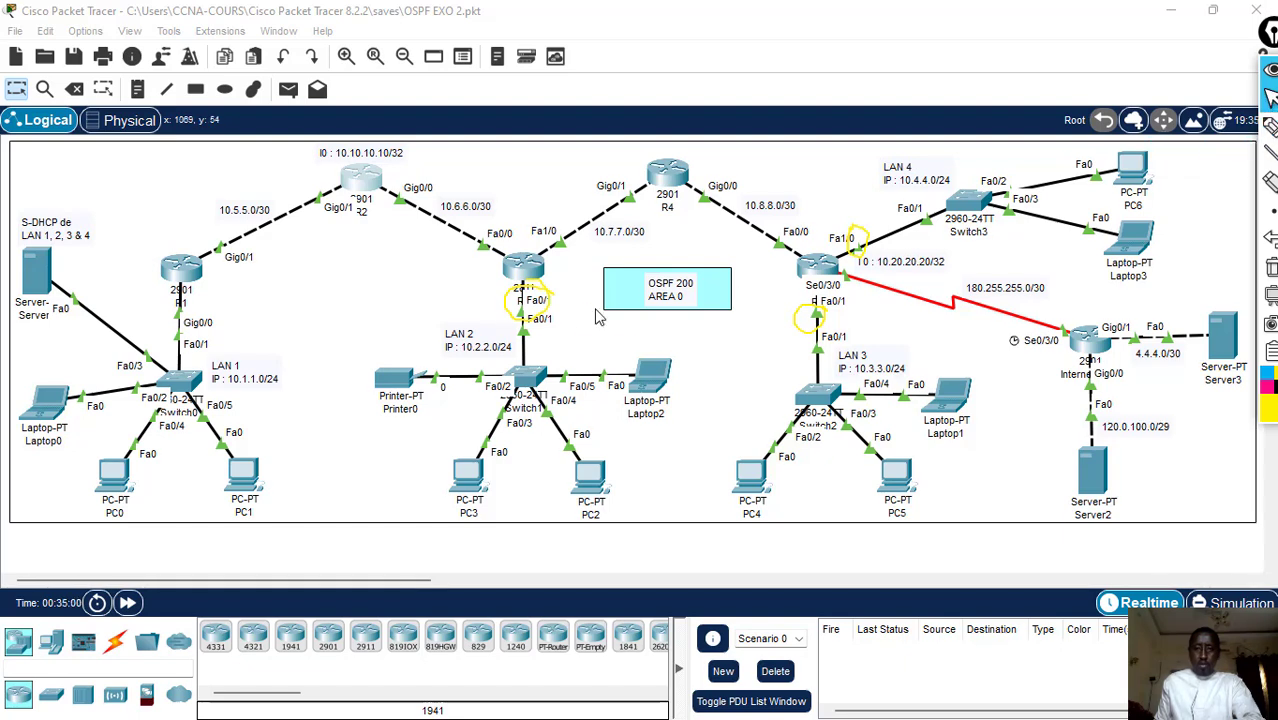
- Open R3's command line and enter global configuration mode with conf t
left_click(535, 278)
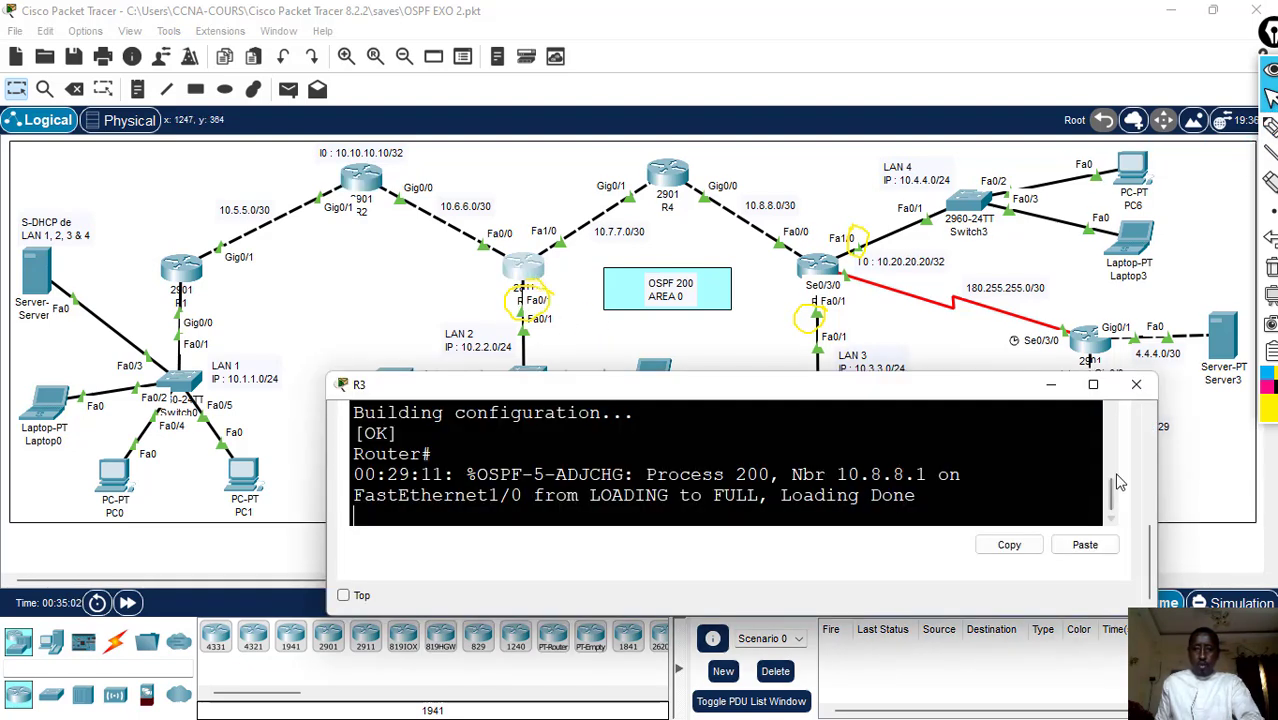
left_click_drag(1112, 482, 1112, 512)
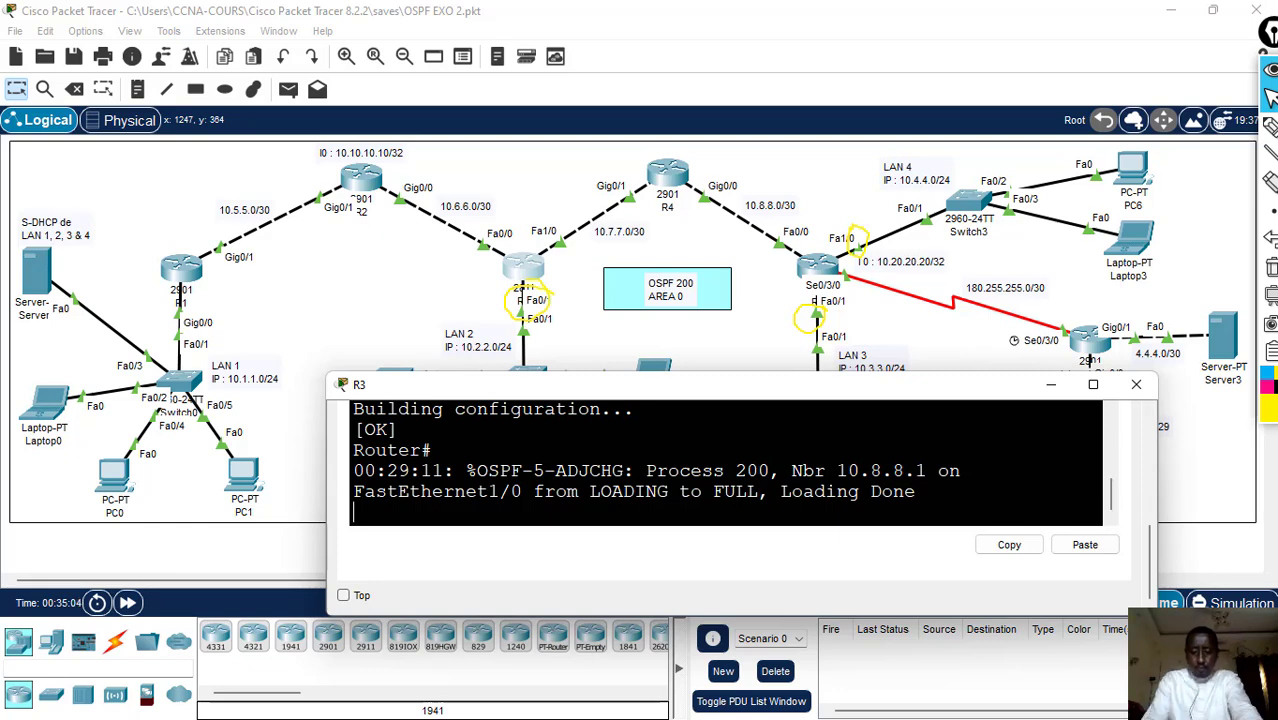
key("Return")
type("co")
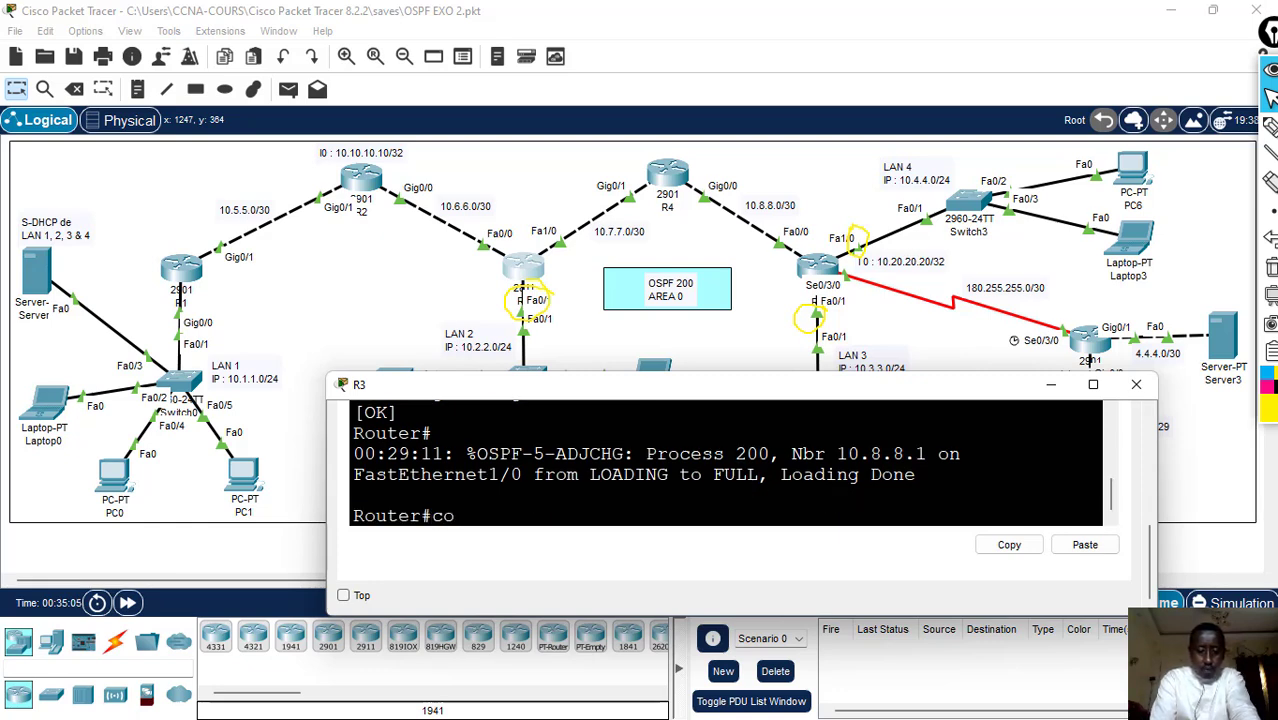
type("nf t")
key("Return")
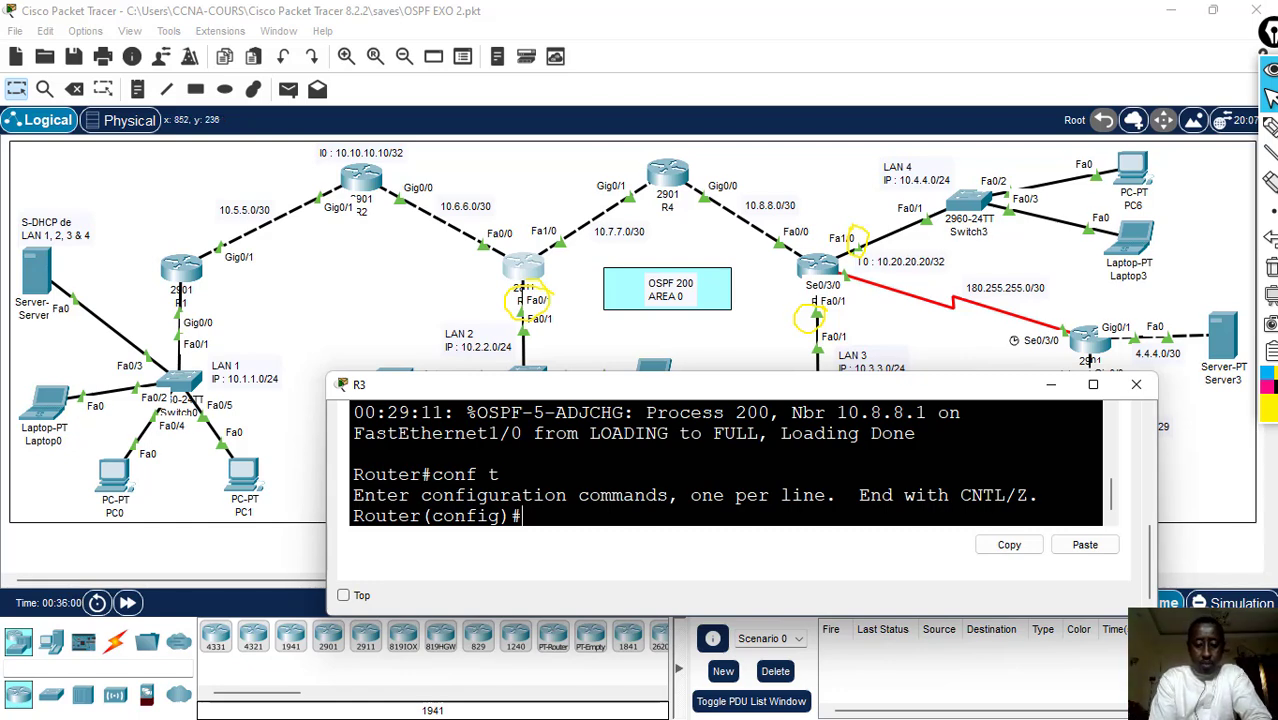
- Try to set the DHCP helper address with ip helper-address 10.1.1.2 in R3's global configuration mode
type("ip helper")
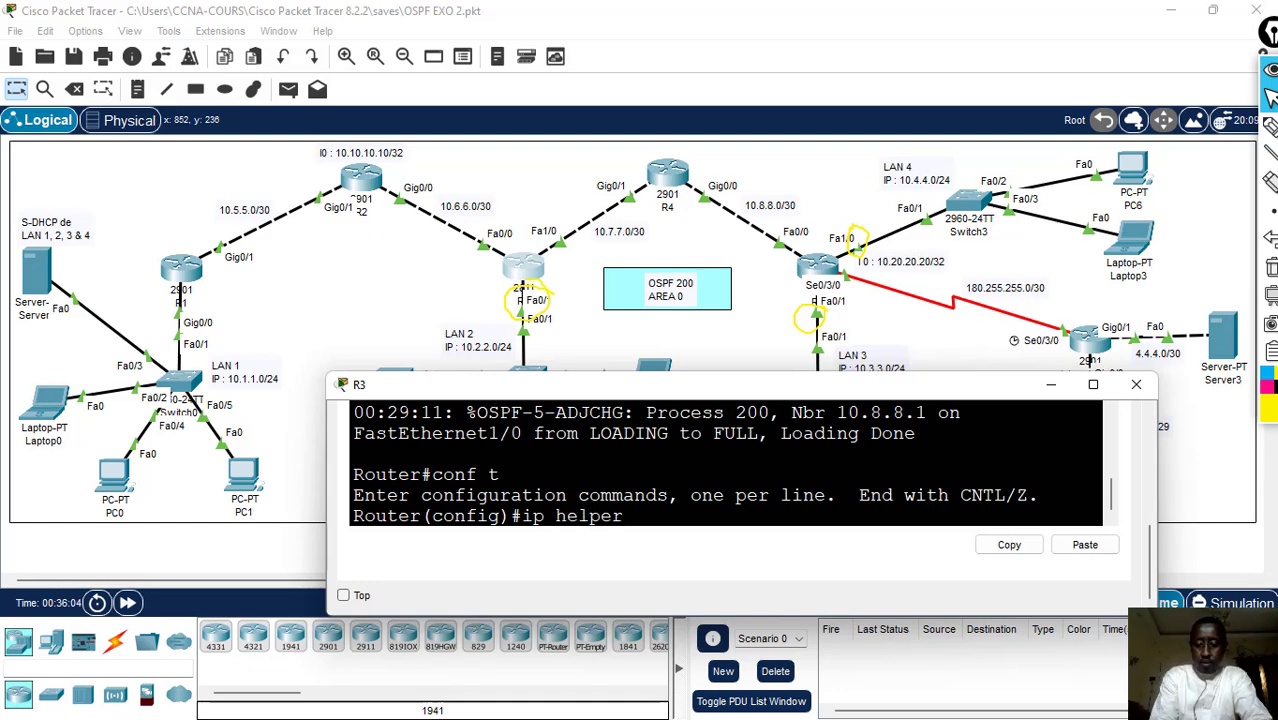
type("-add")
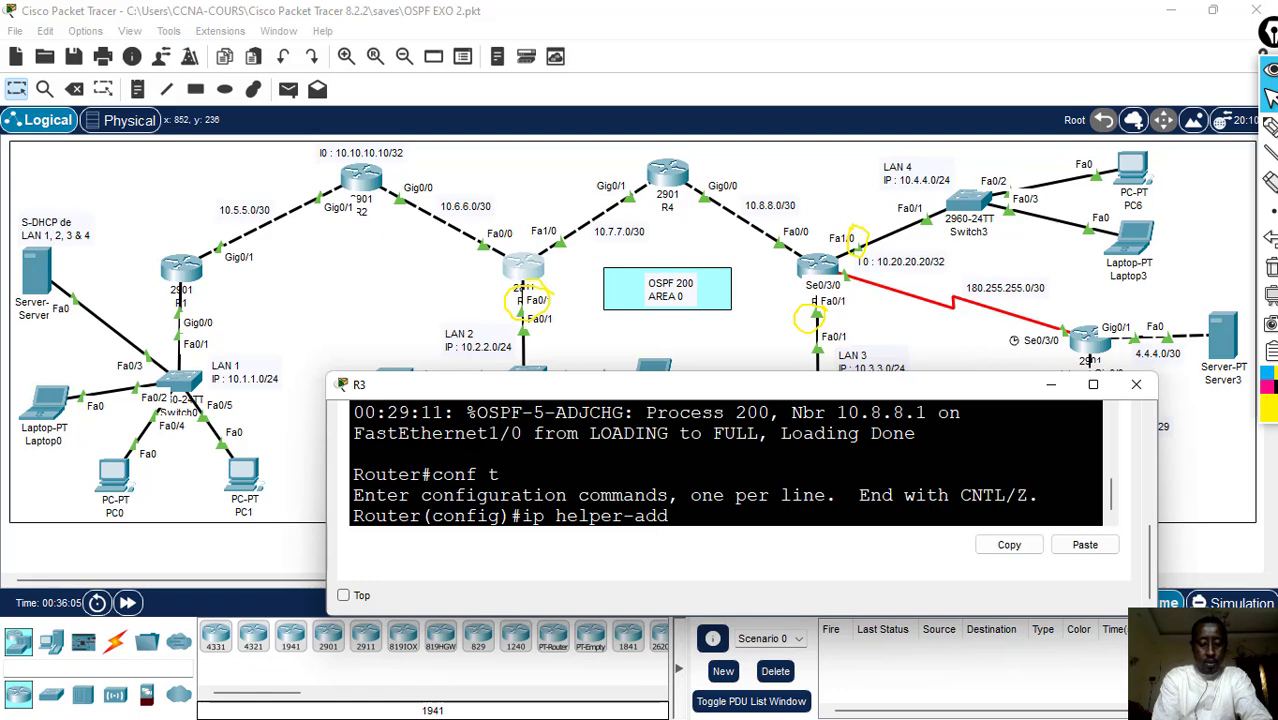
type("ress")
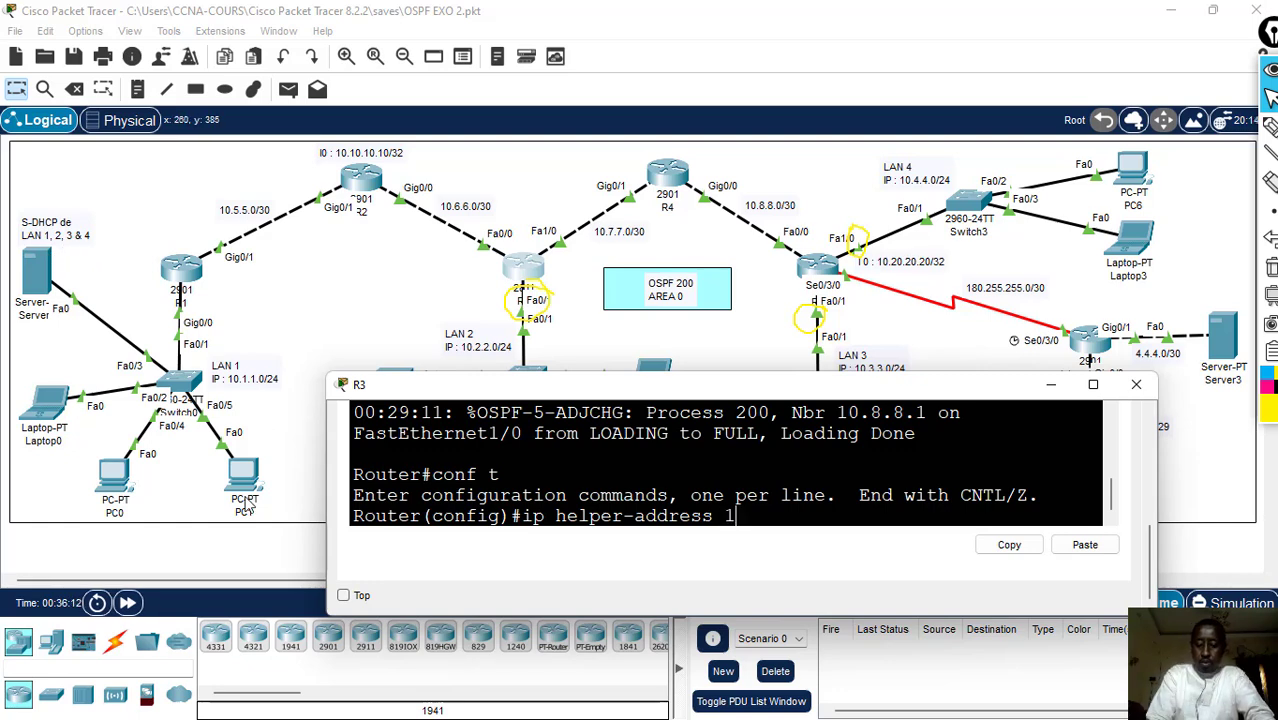
type("10.1.1.2")
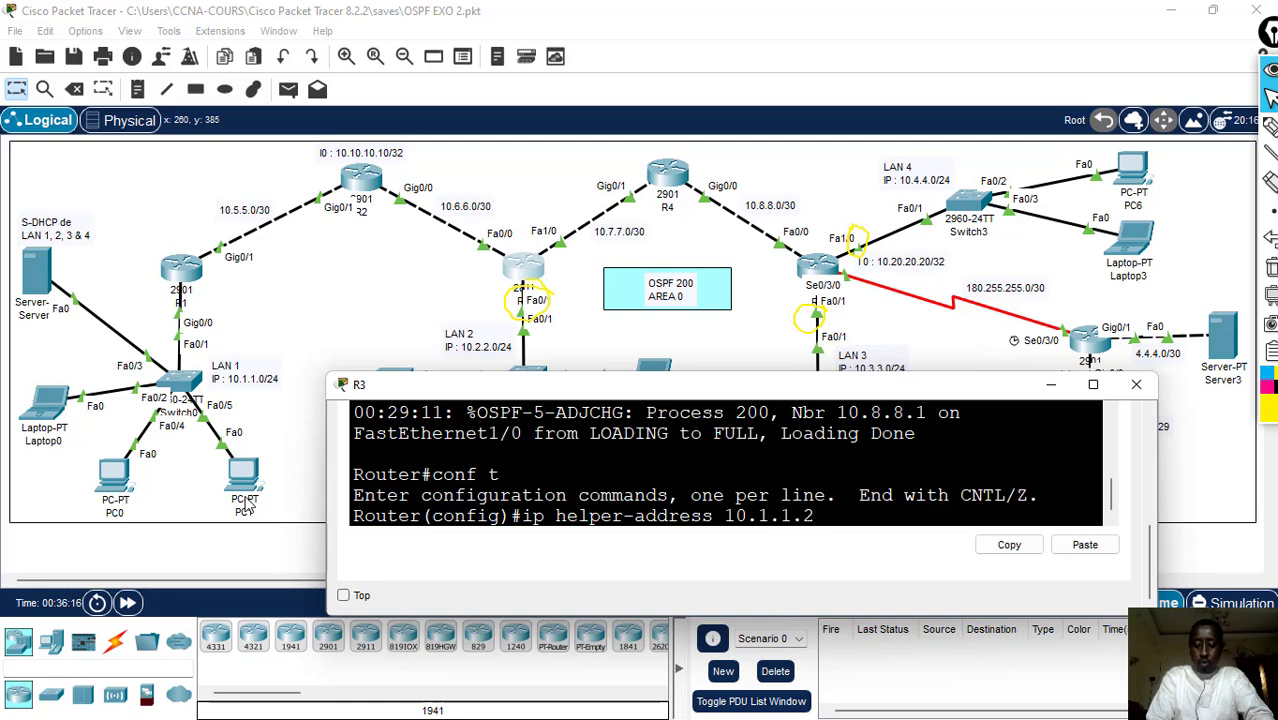
key("Return")
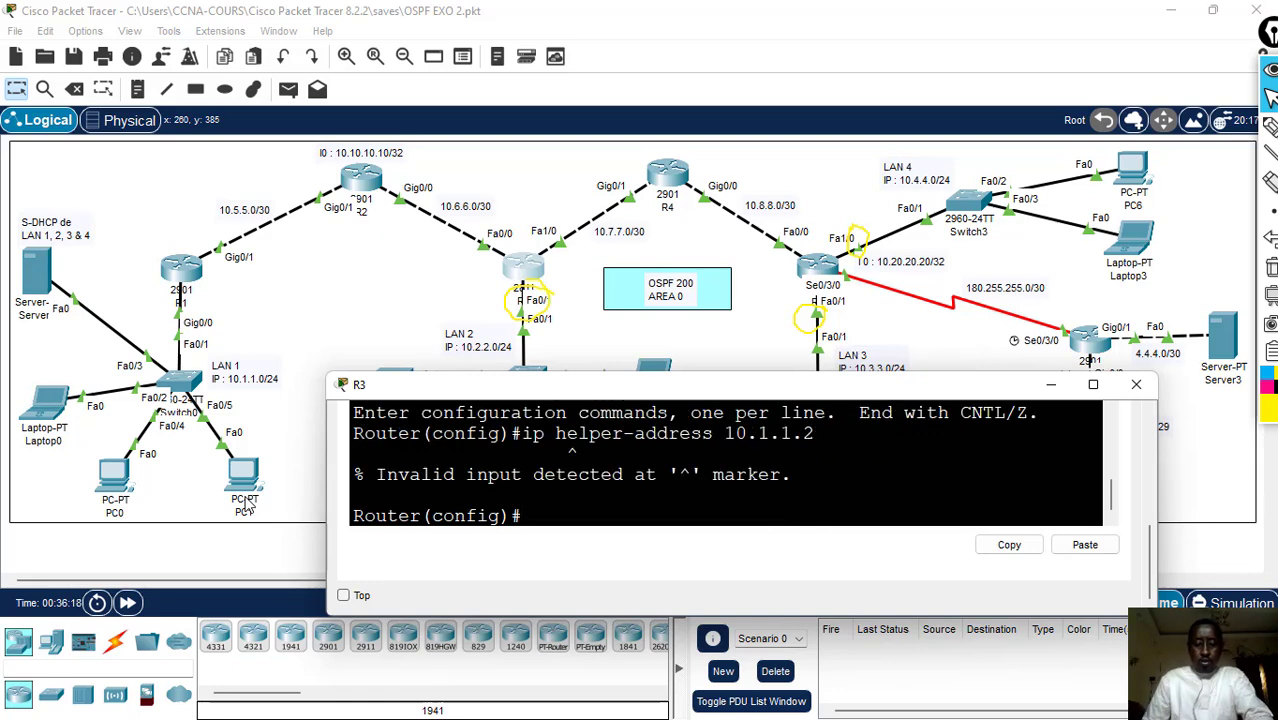
- Clear the yellow pen annotations and set ip helper-address 10.1.1.2 on R3's interface f0/1
type("int")
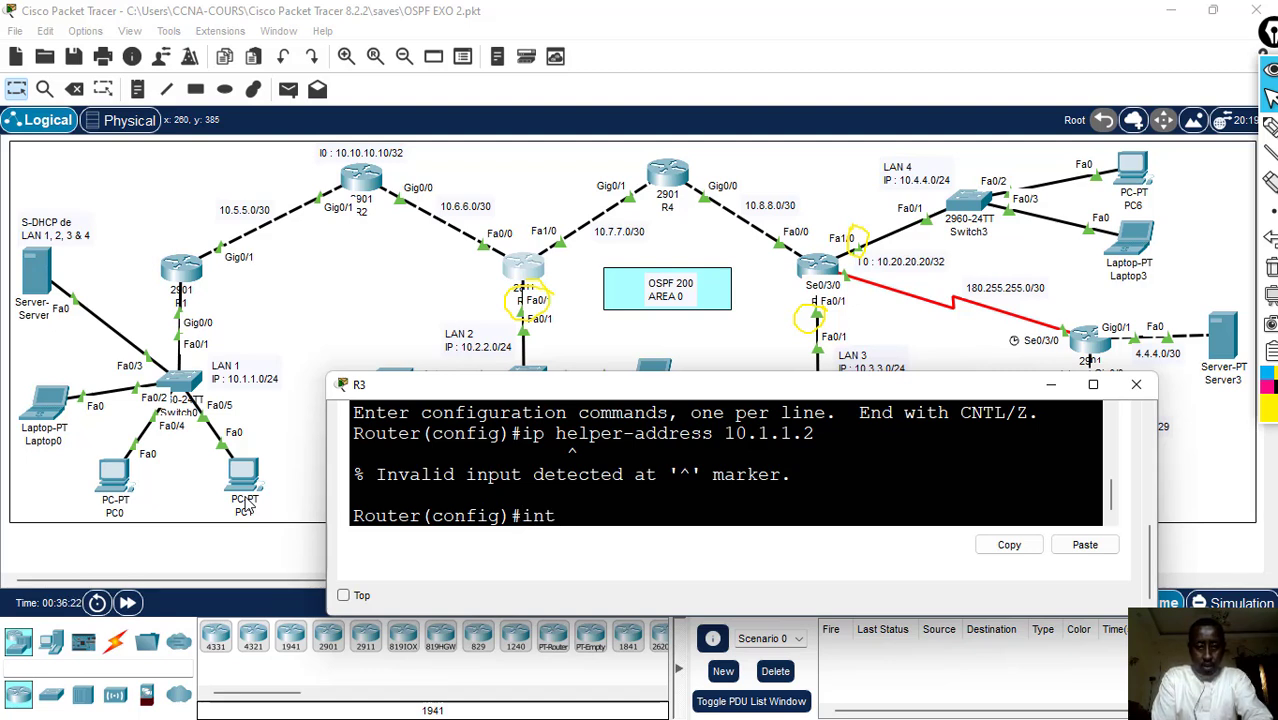
type(" f0/")
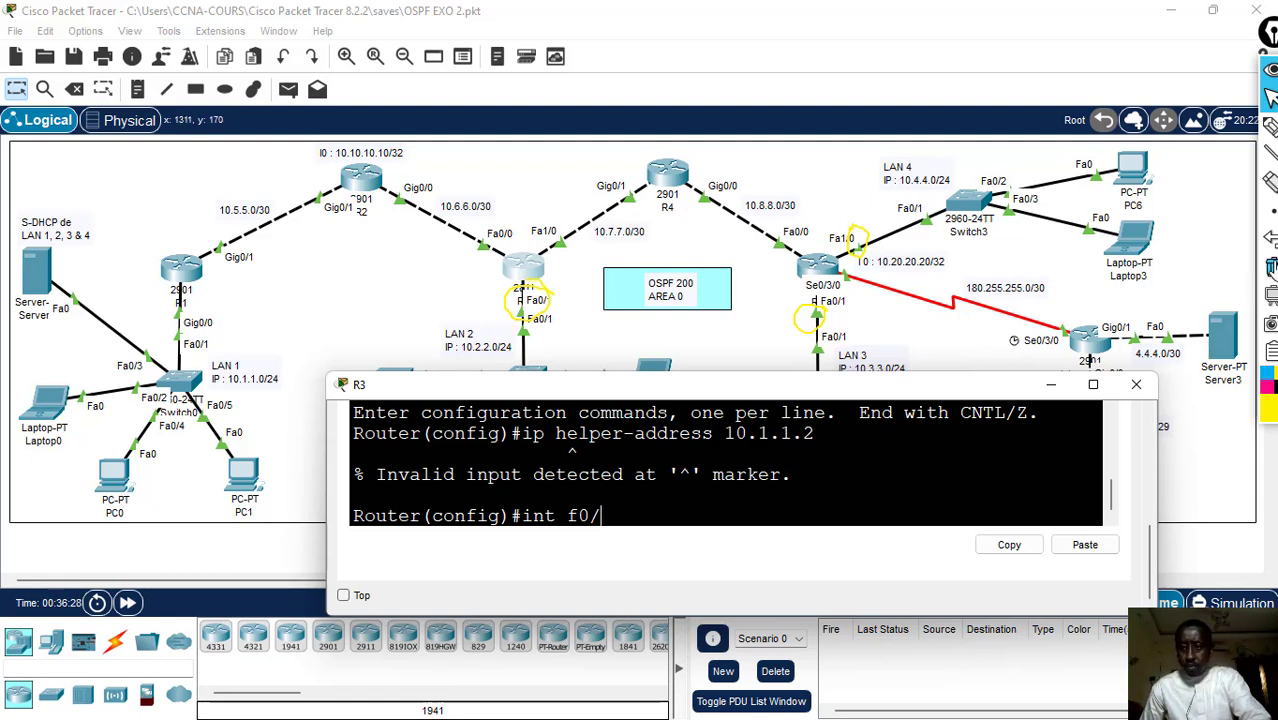
left_click(1270, 268)
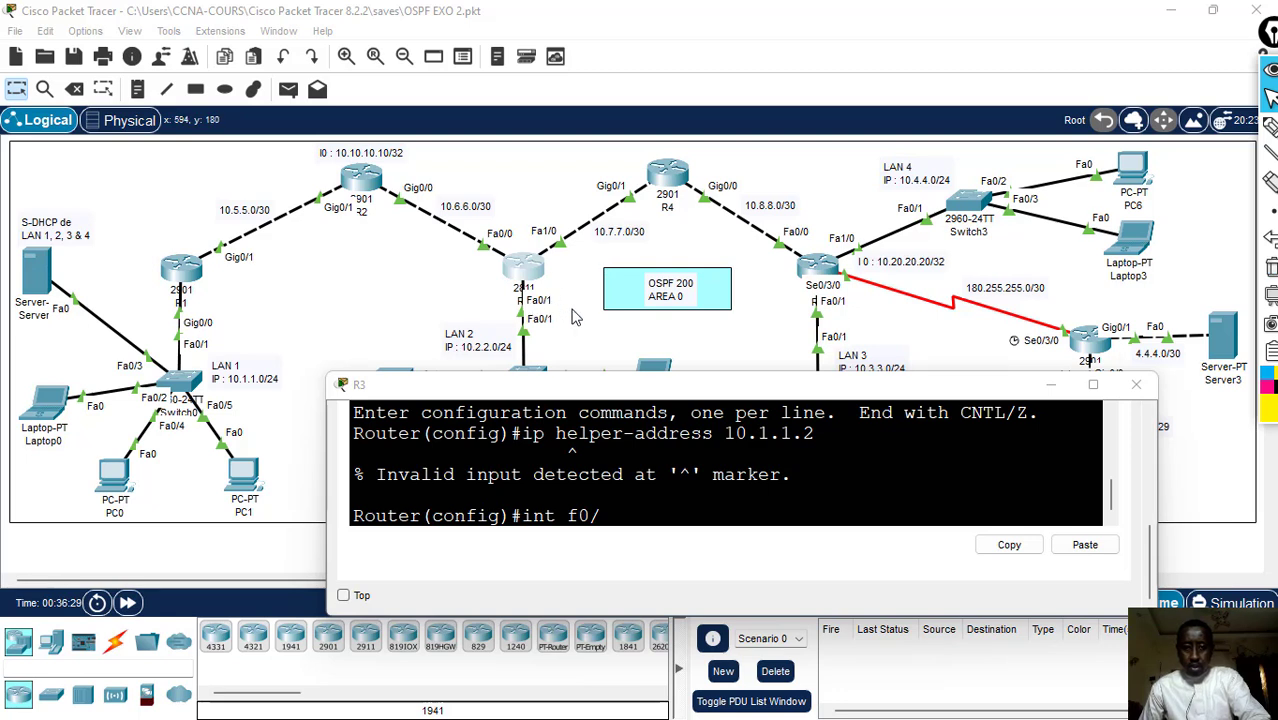
left_click(700, 475)
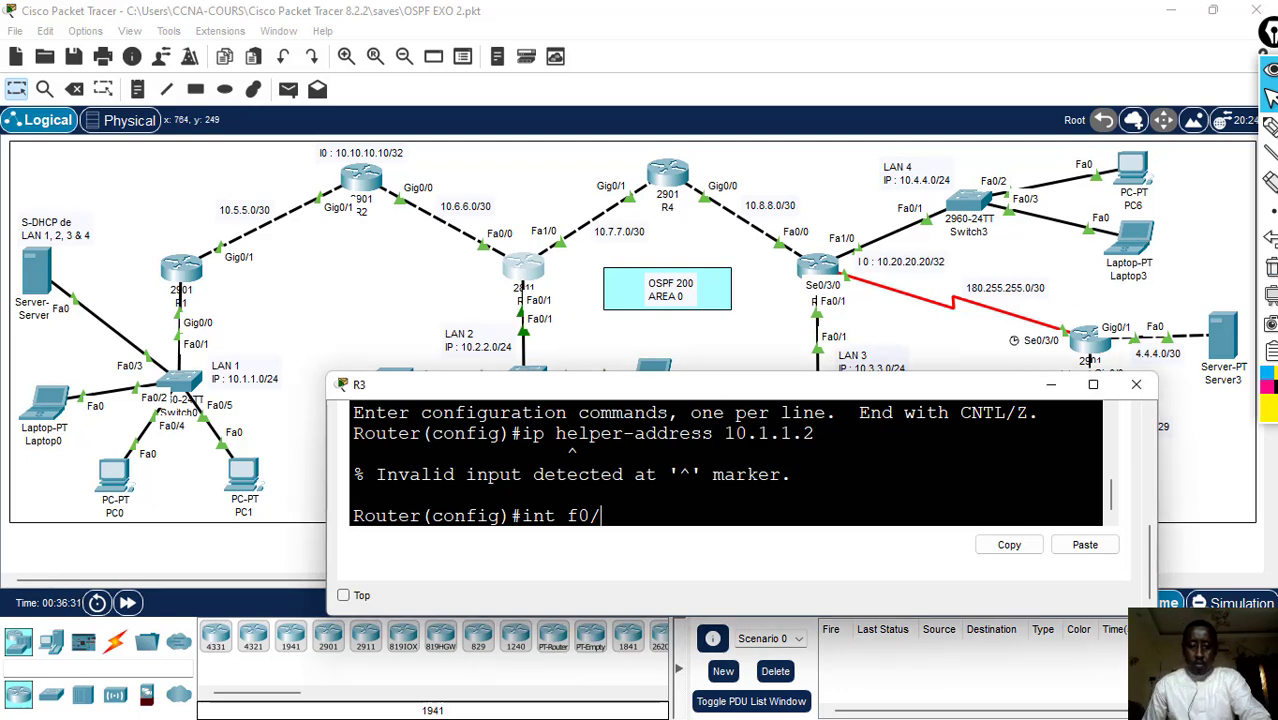
type("1")
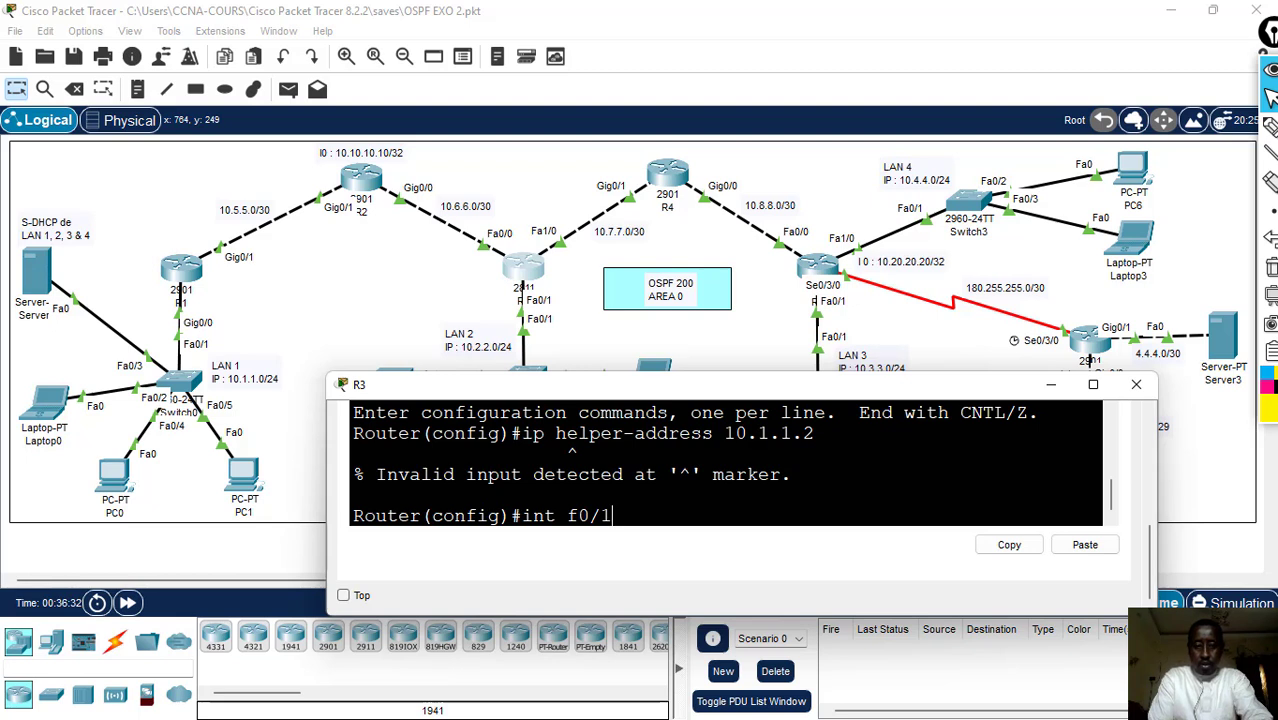
key("Return")
key("Up")
key("Up")
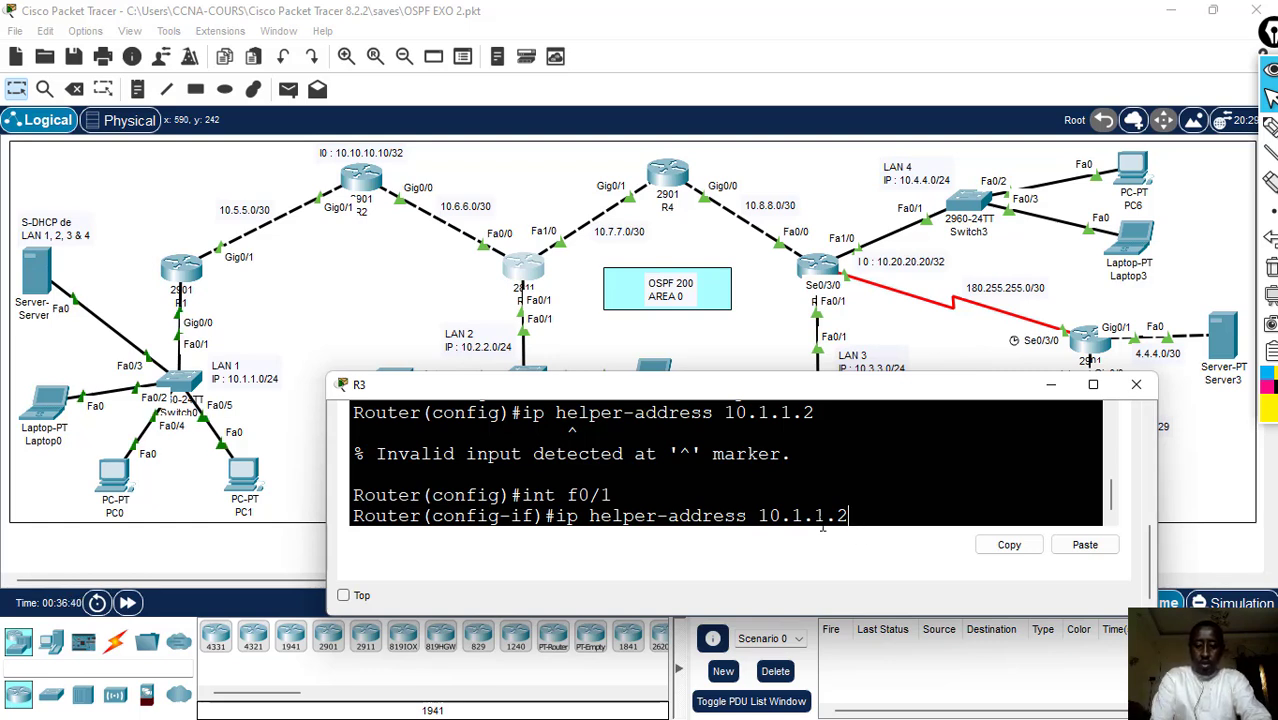
key("Return")
- Leave configuration mode on R3 with end, save the configuration with wr, and close the console
type("er(config-if)#e")
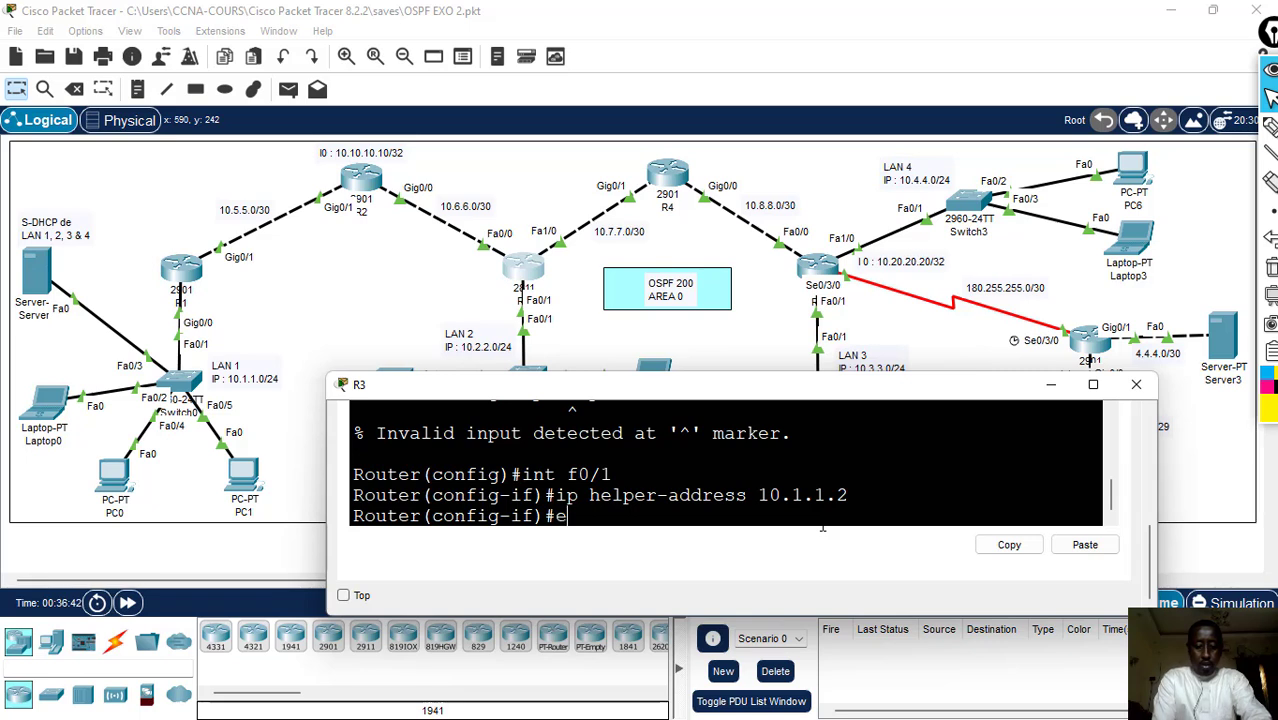
type("nd")
key("Return")
type("wr")
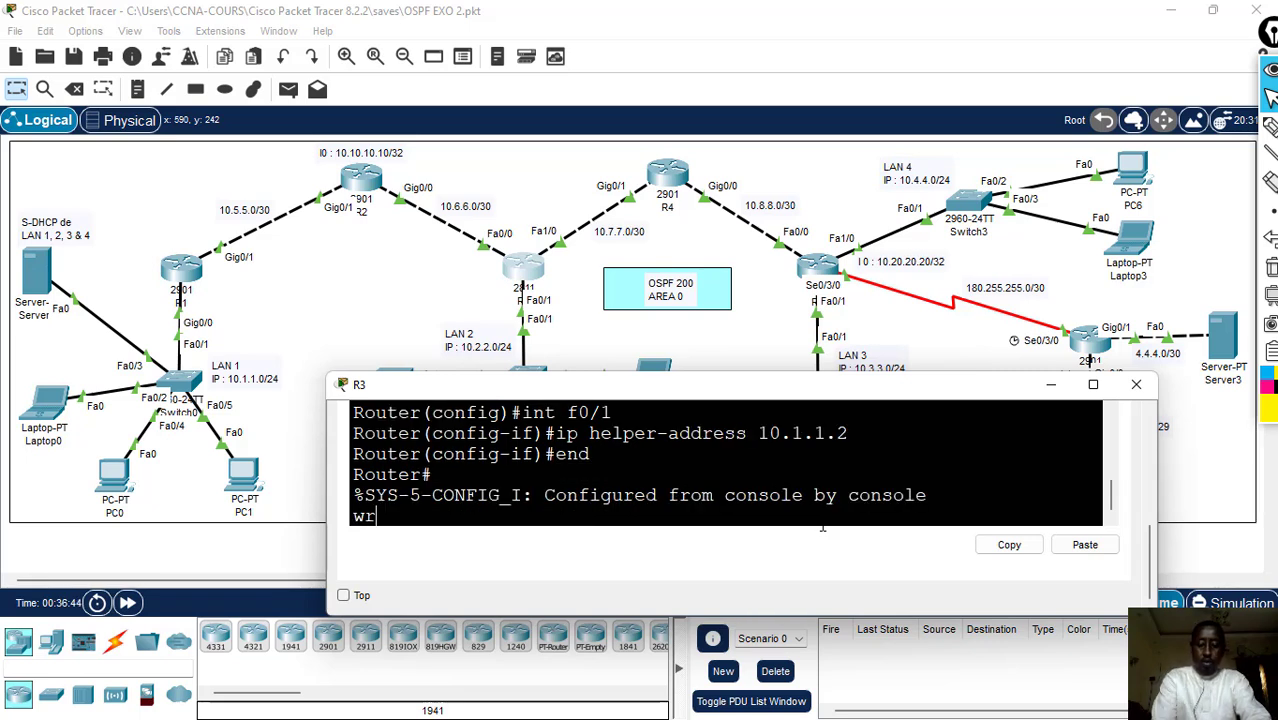
key("Return")
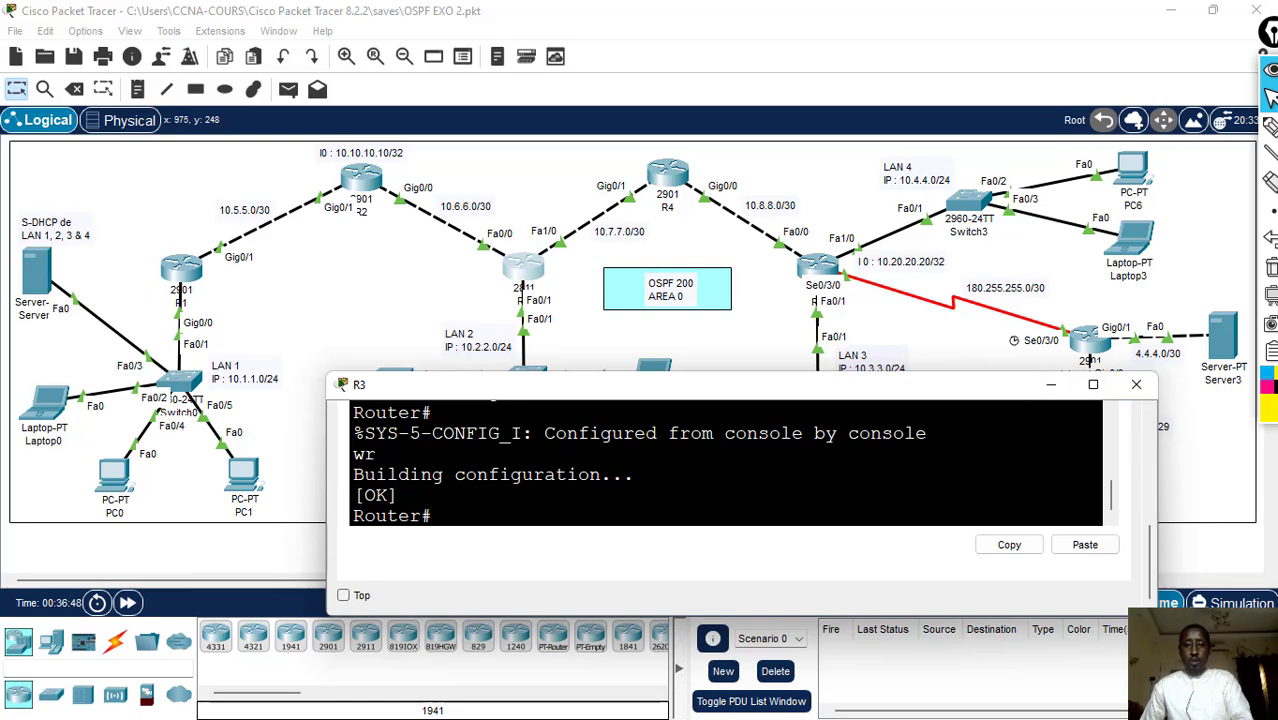
left_click(1136, 384)
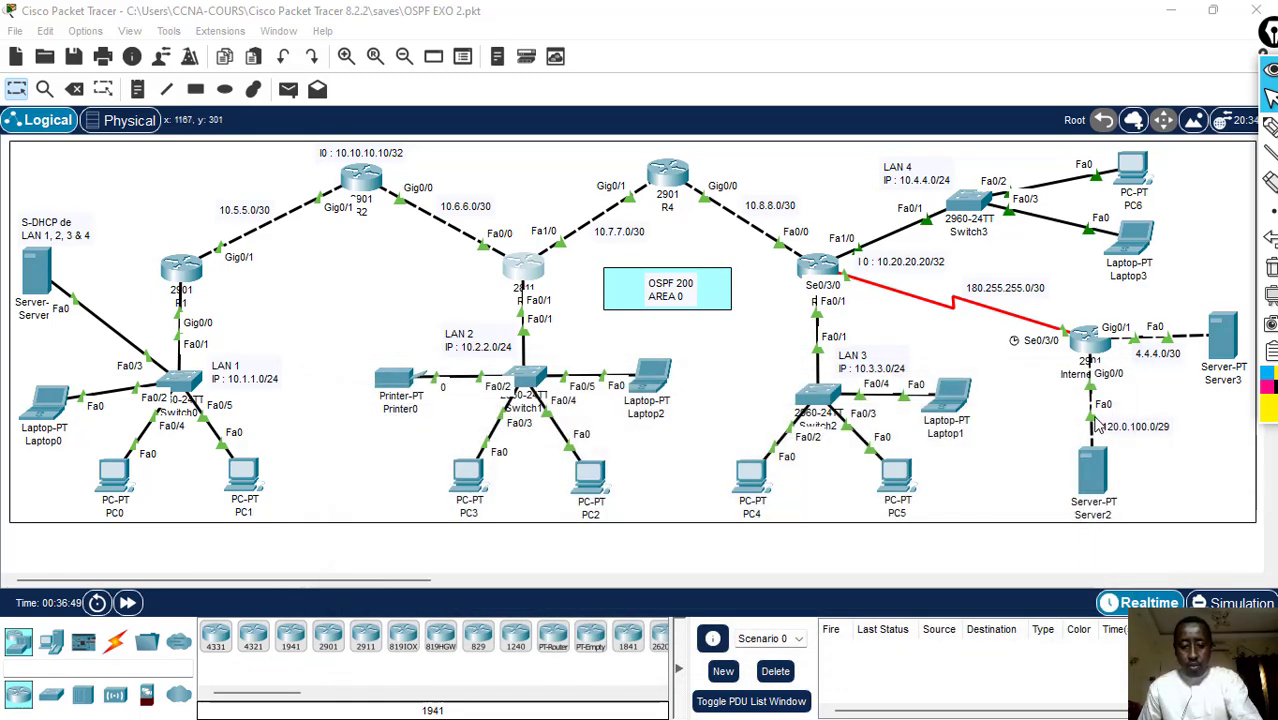
- Open R5's command line, move its window clear of LANs 3 and 4, and enter global configuration mode with conf t
left_click(818, 270)
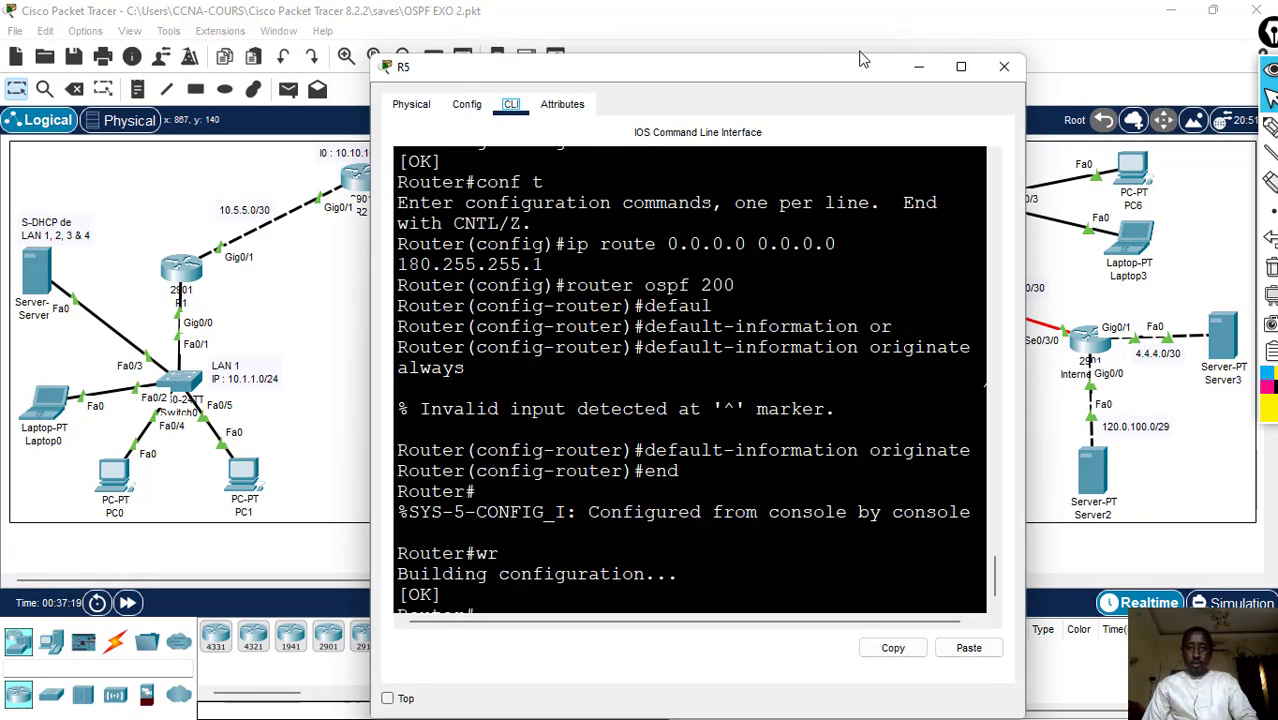
left_click_drag(829, 70, 600, 142)
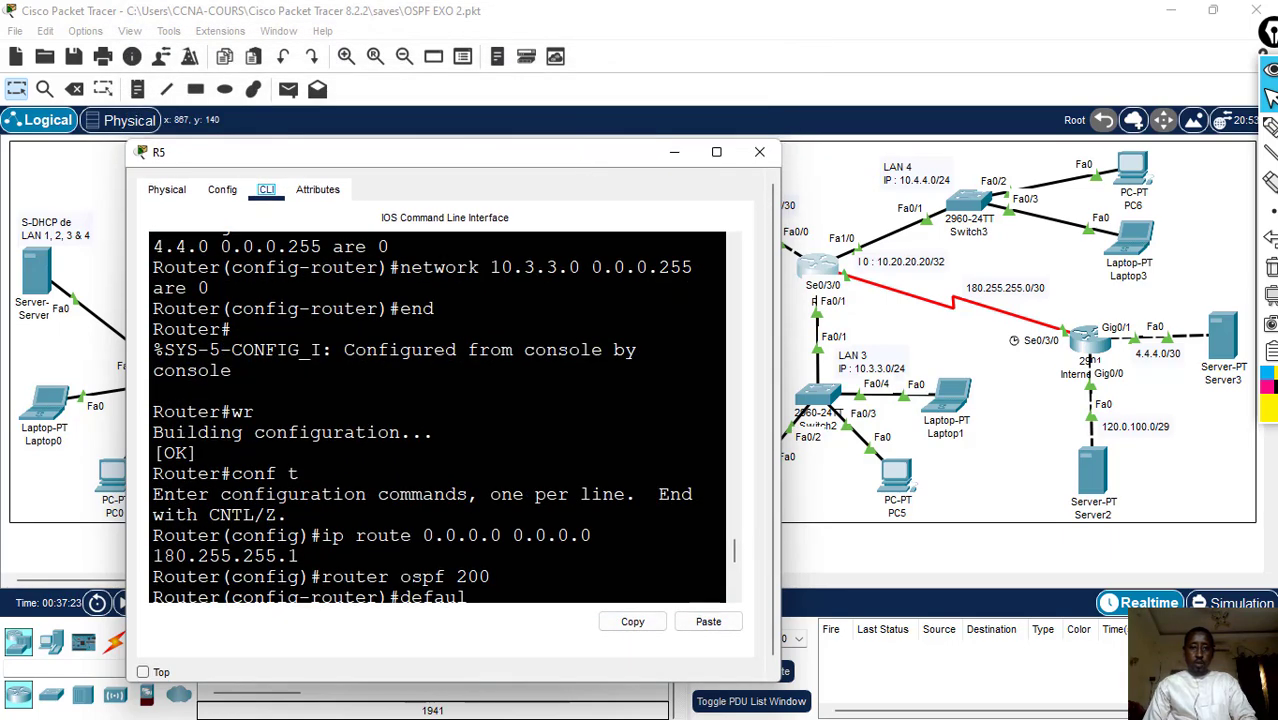
left_click(730, 539)
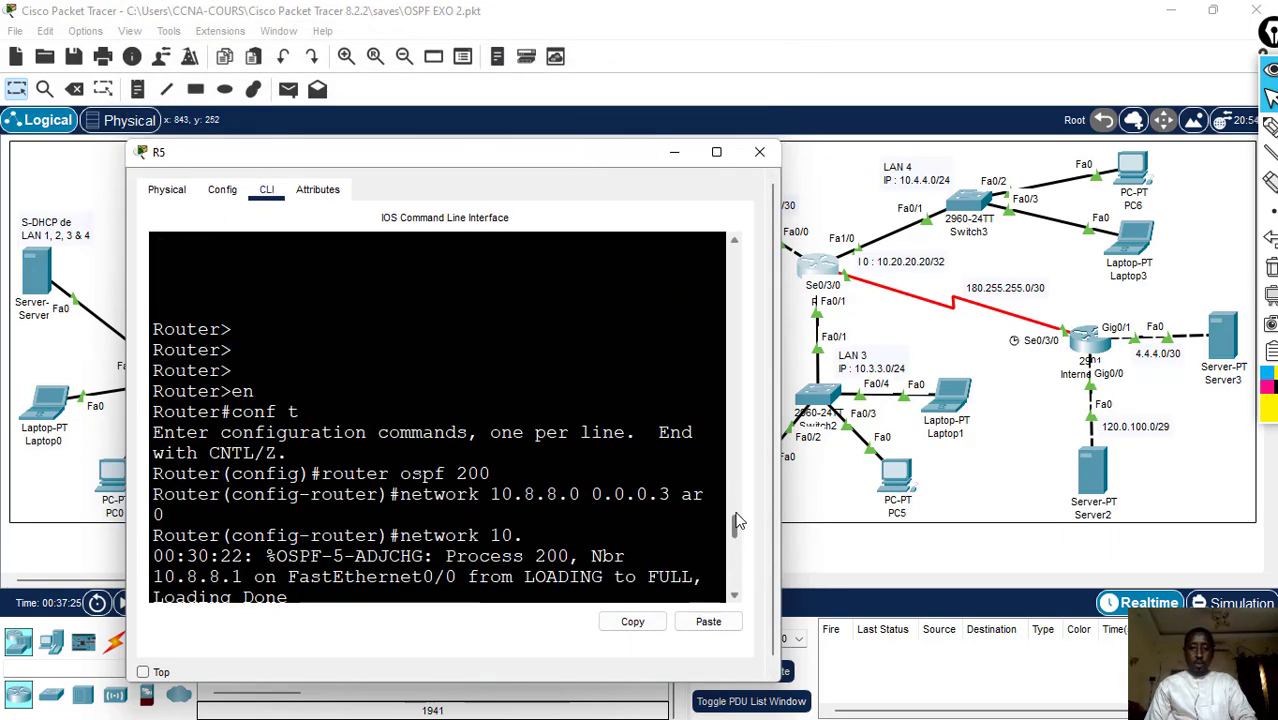
left_click_drag(735, 514, 720, 605)
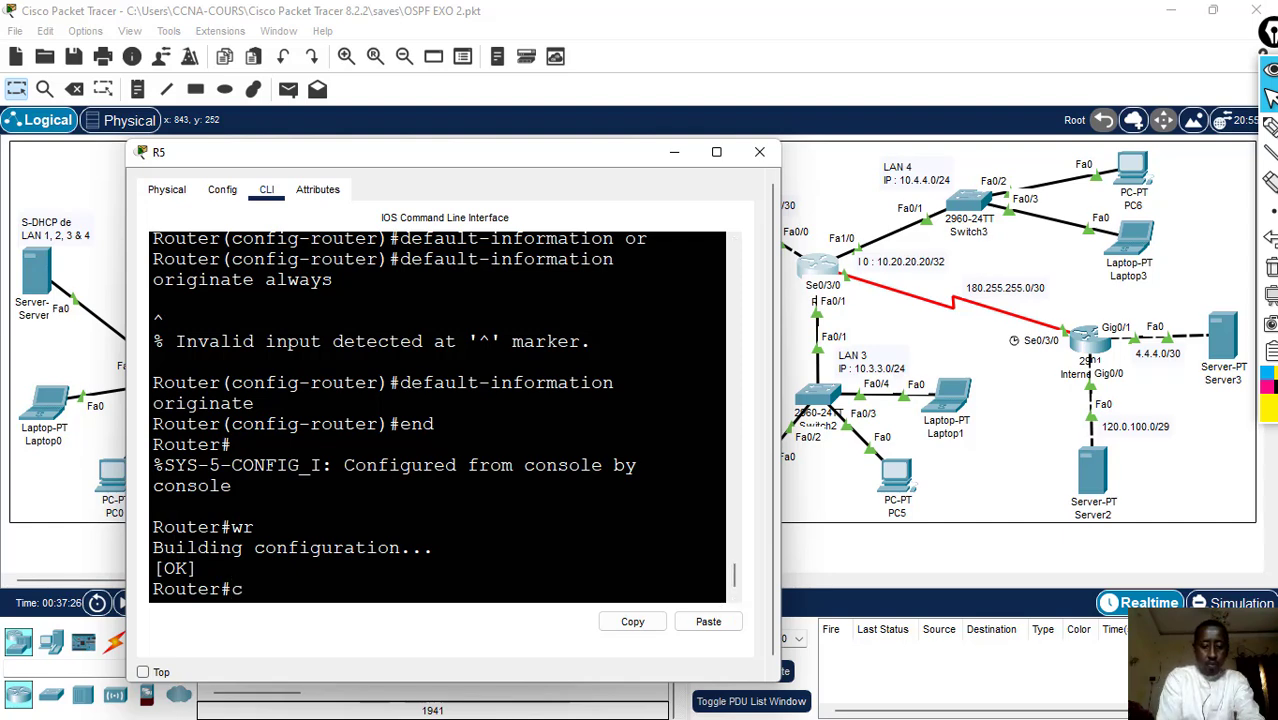
type("t")
key("Return")
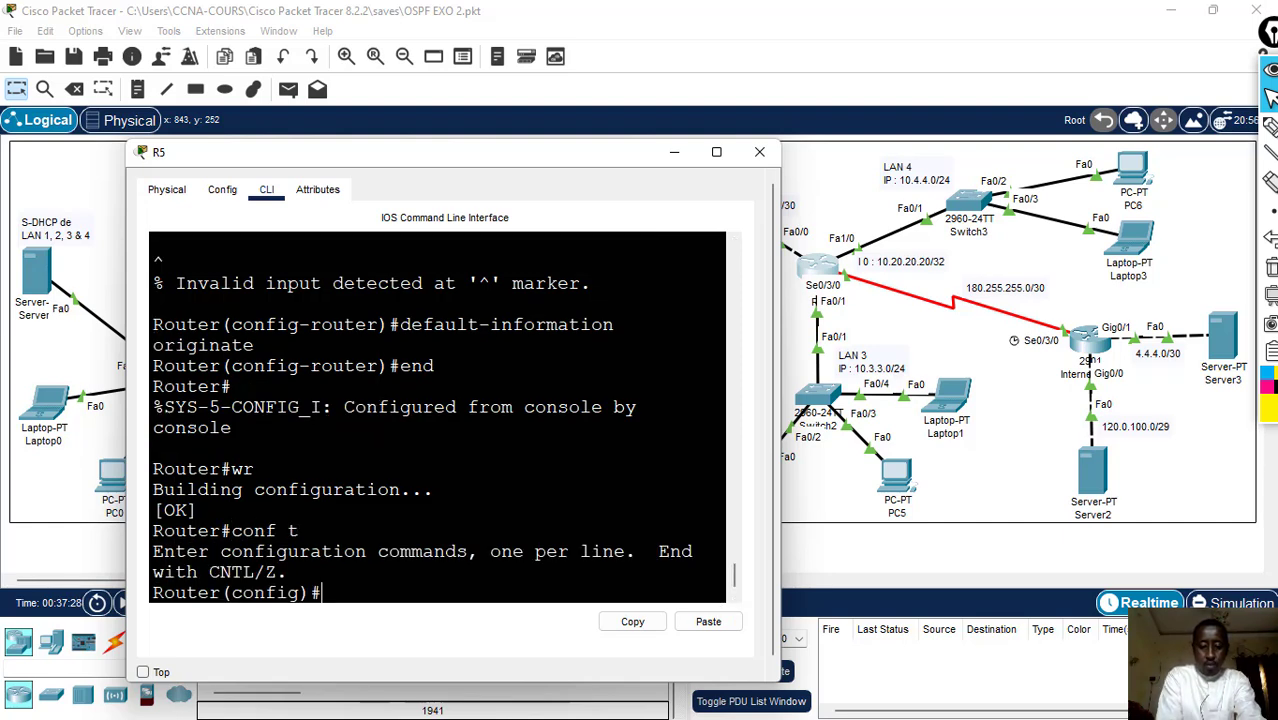
- Set ip helper-address 10.1.1.2 on R5's LAN 3 interface f0/1
type("int f0/1")
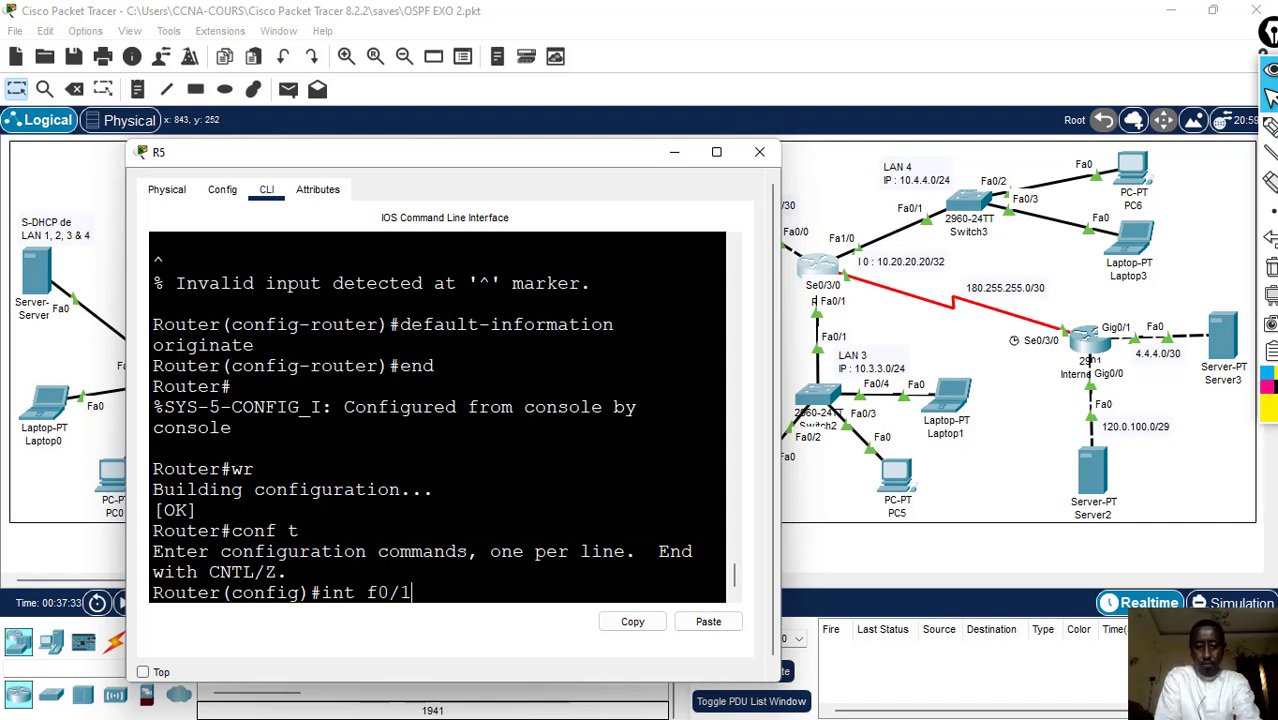
key("Return")
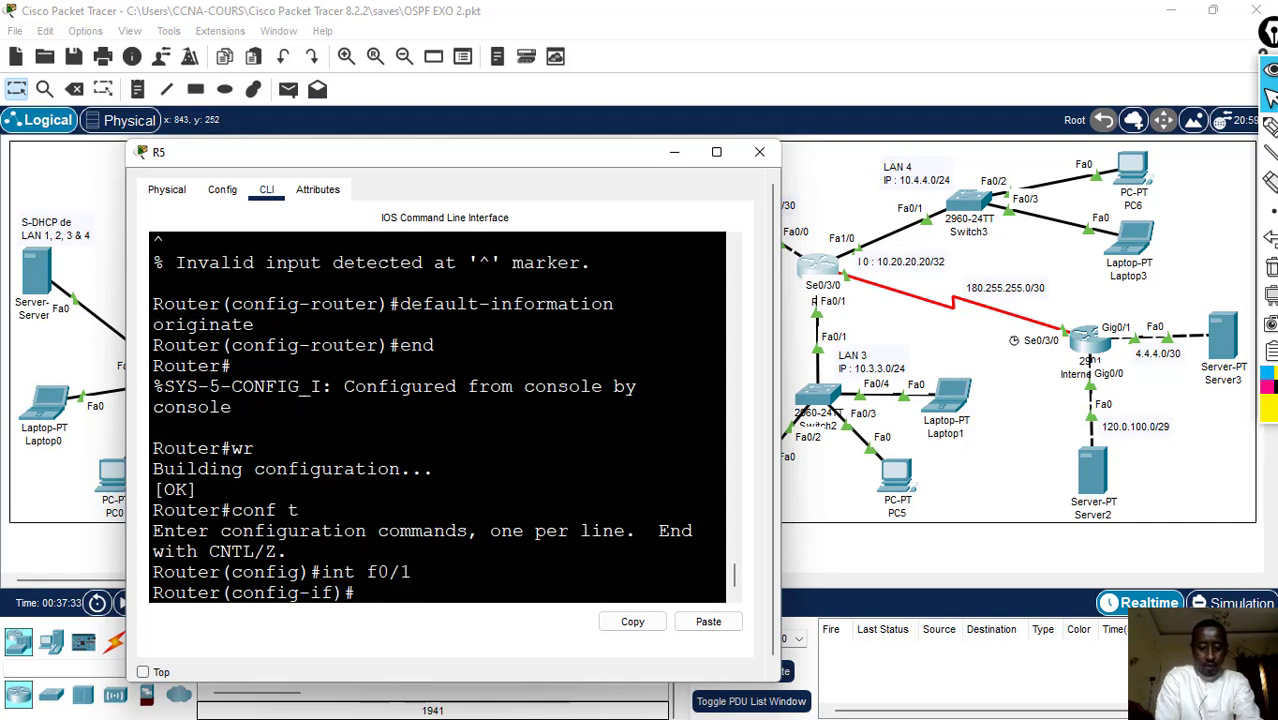
type("ip d")
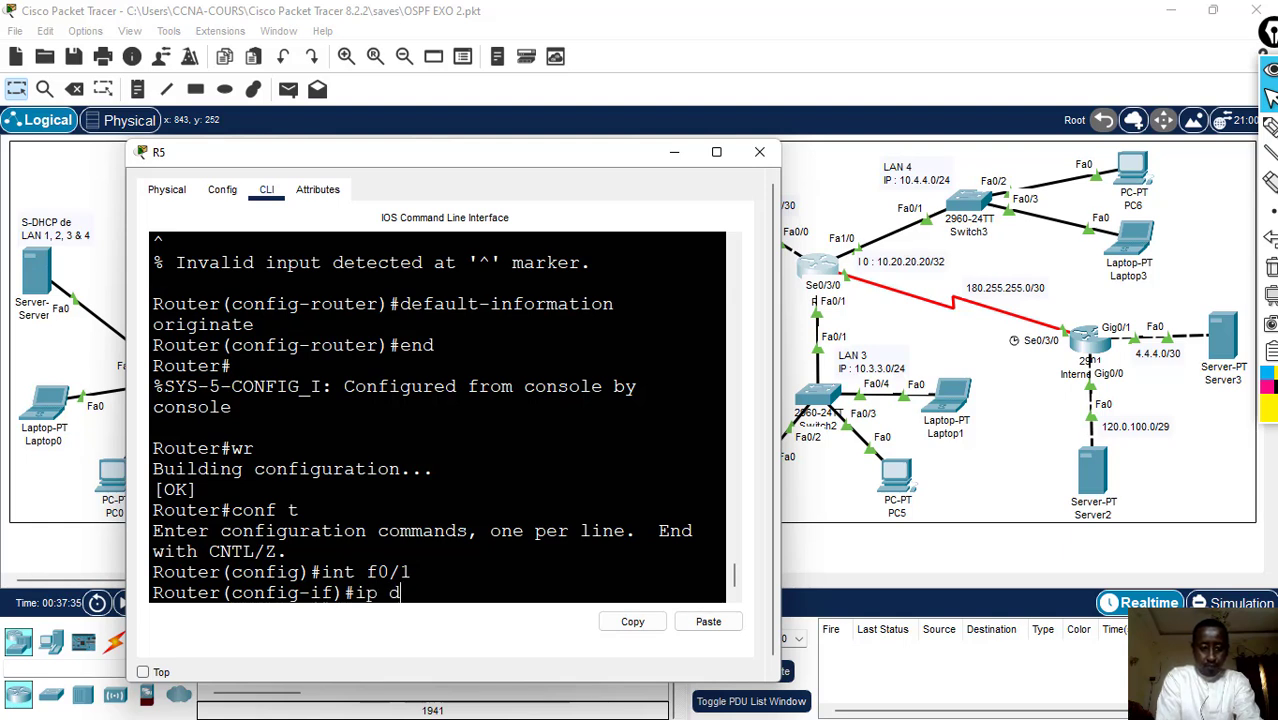
key("BackSpace")
type("he")
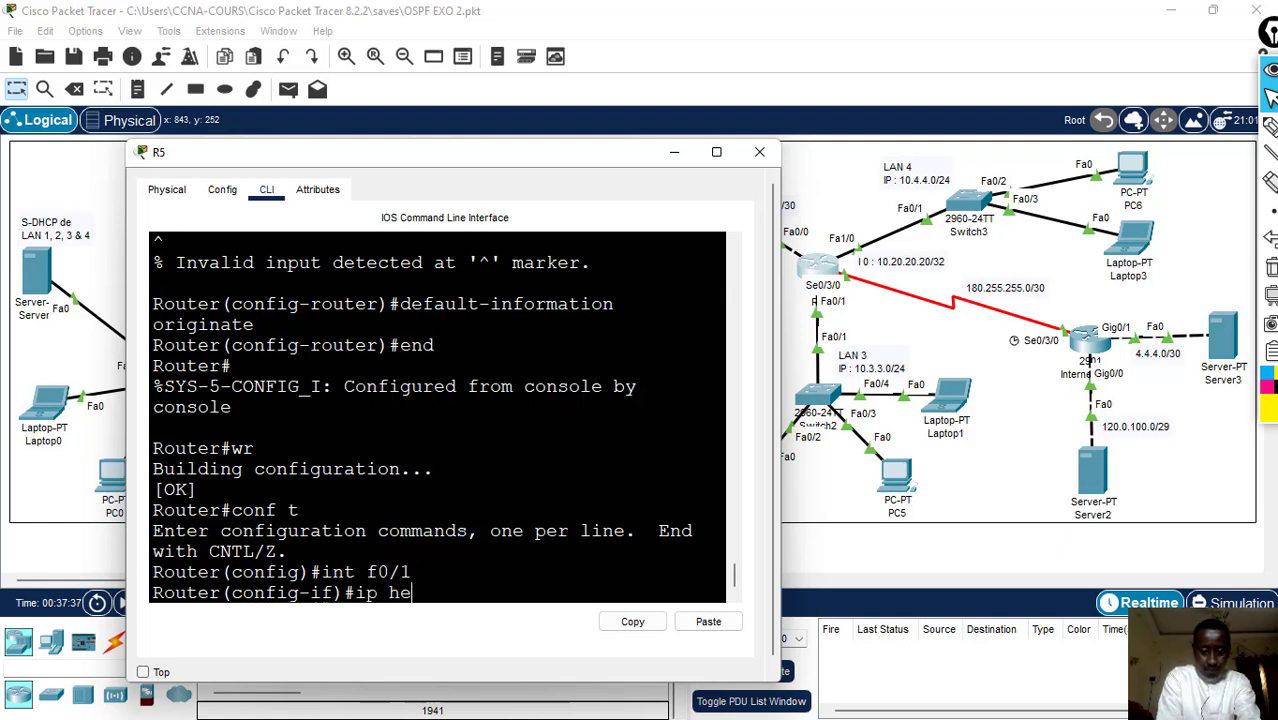
type("lper-")
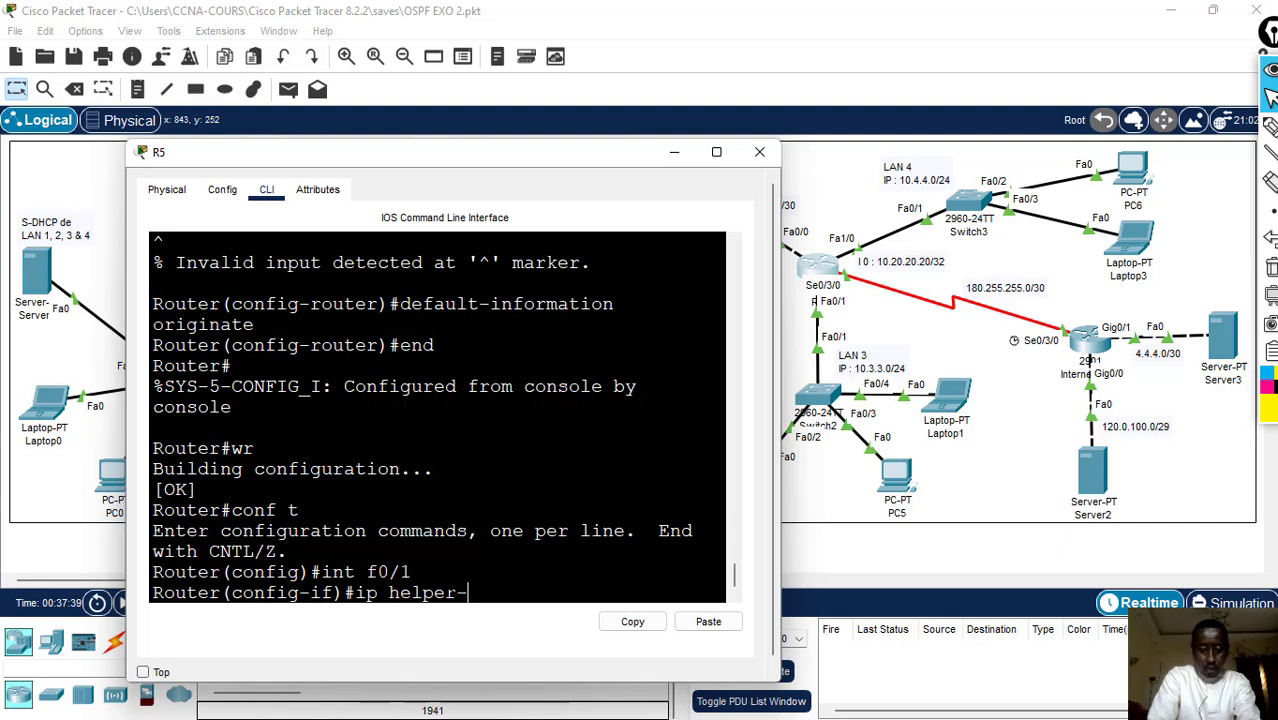
type("address")
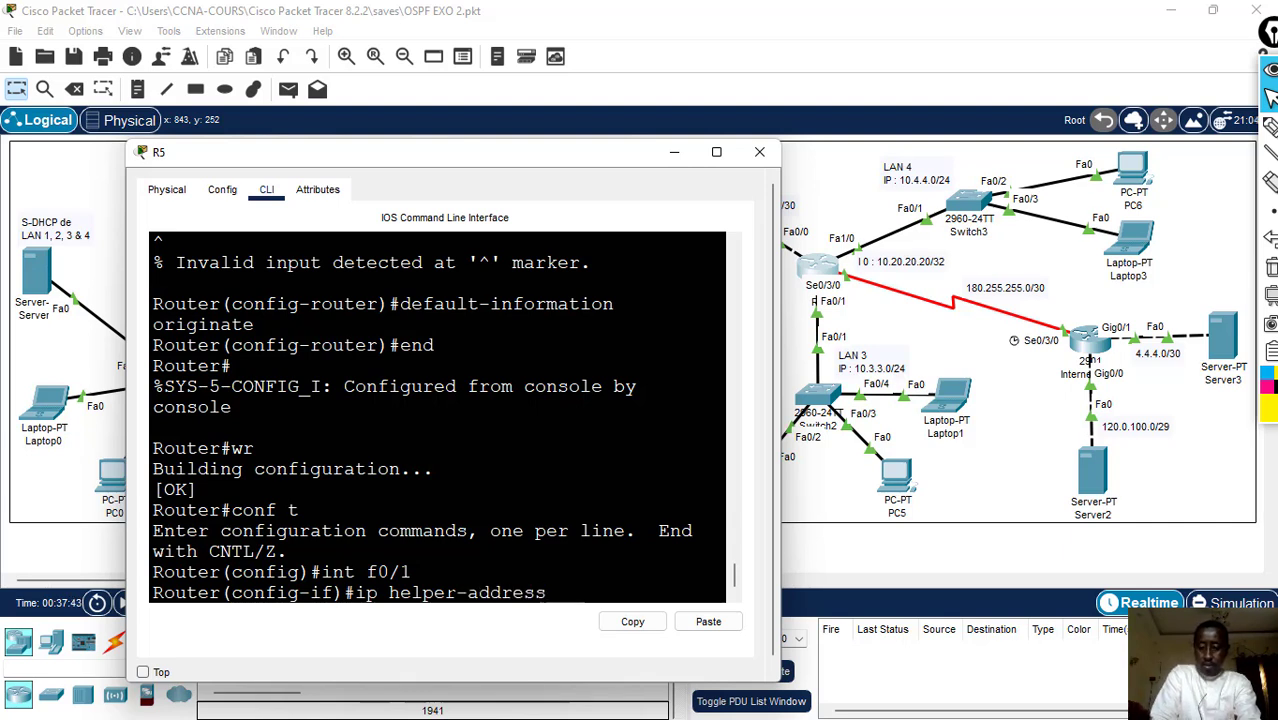
type(" 10.1.1.")
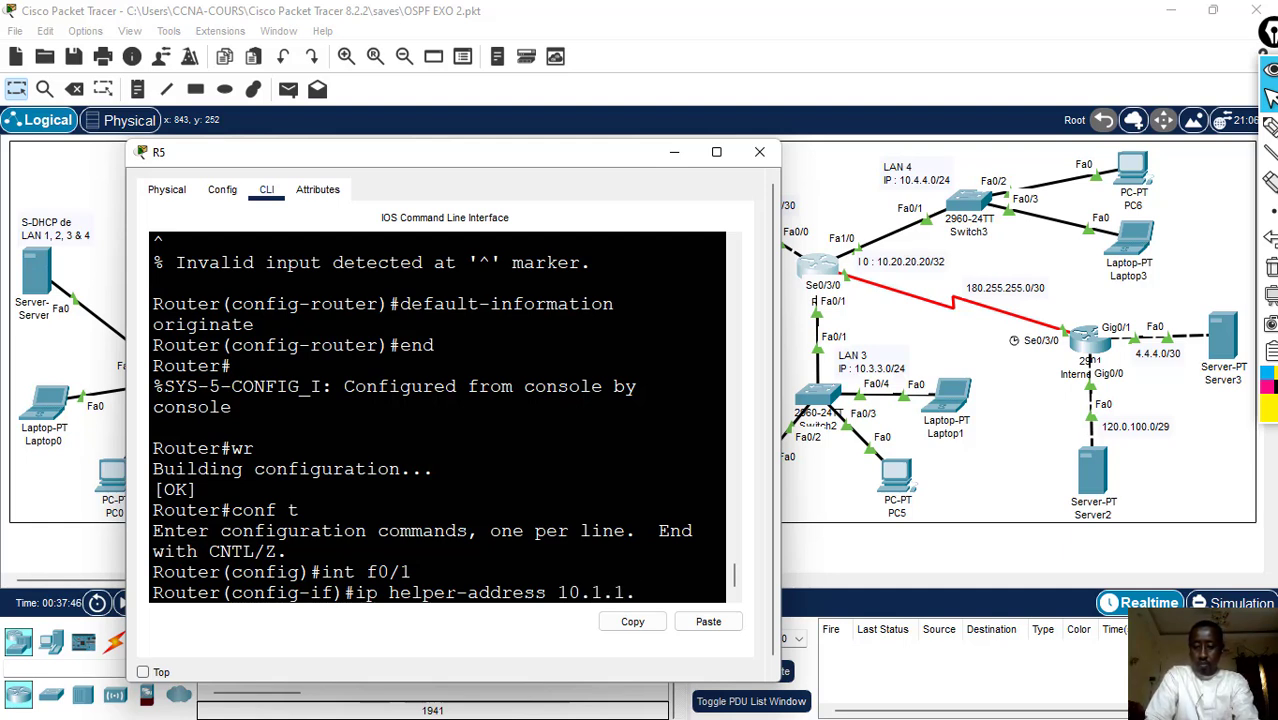
type("2")
key("Return")
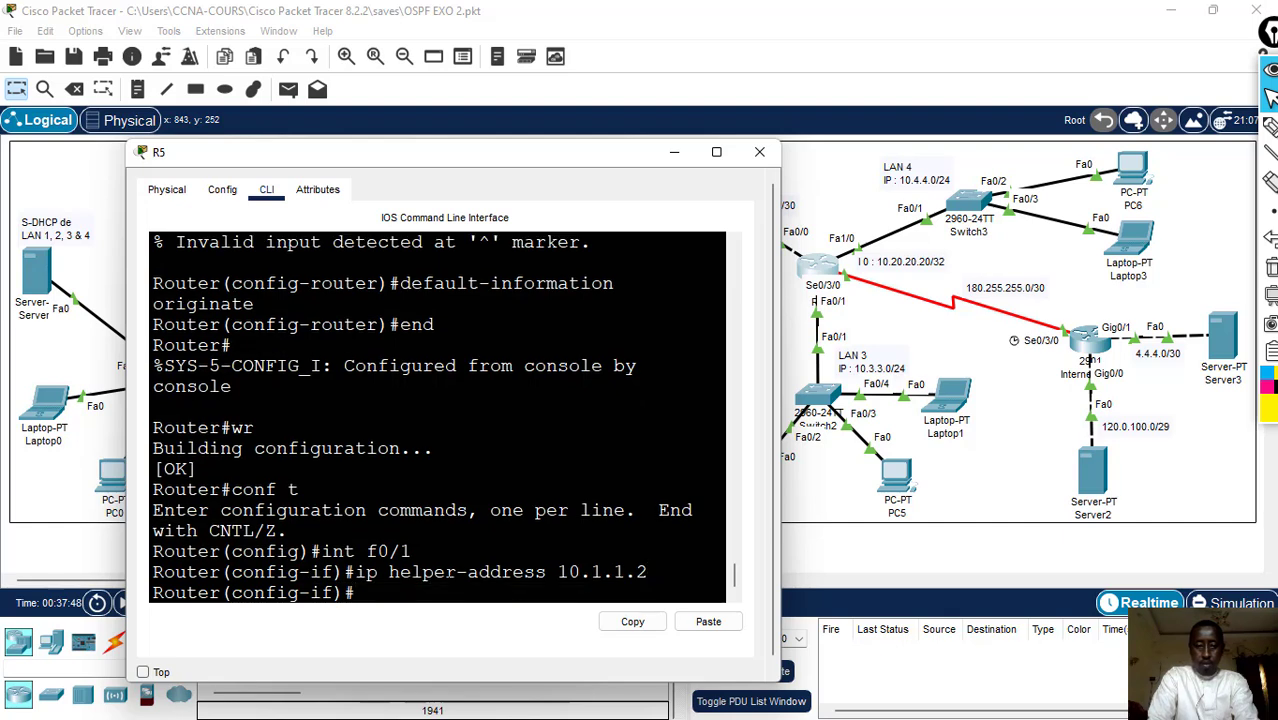
- Leave configuration mode on R5 with end and save the configuration with wr
type("end")
key("Return")
type("w")
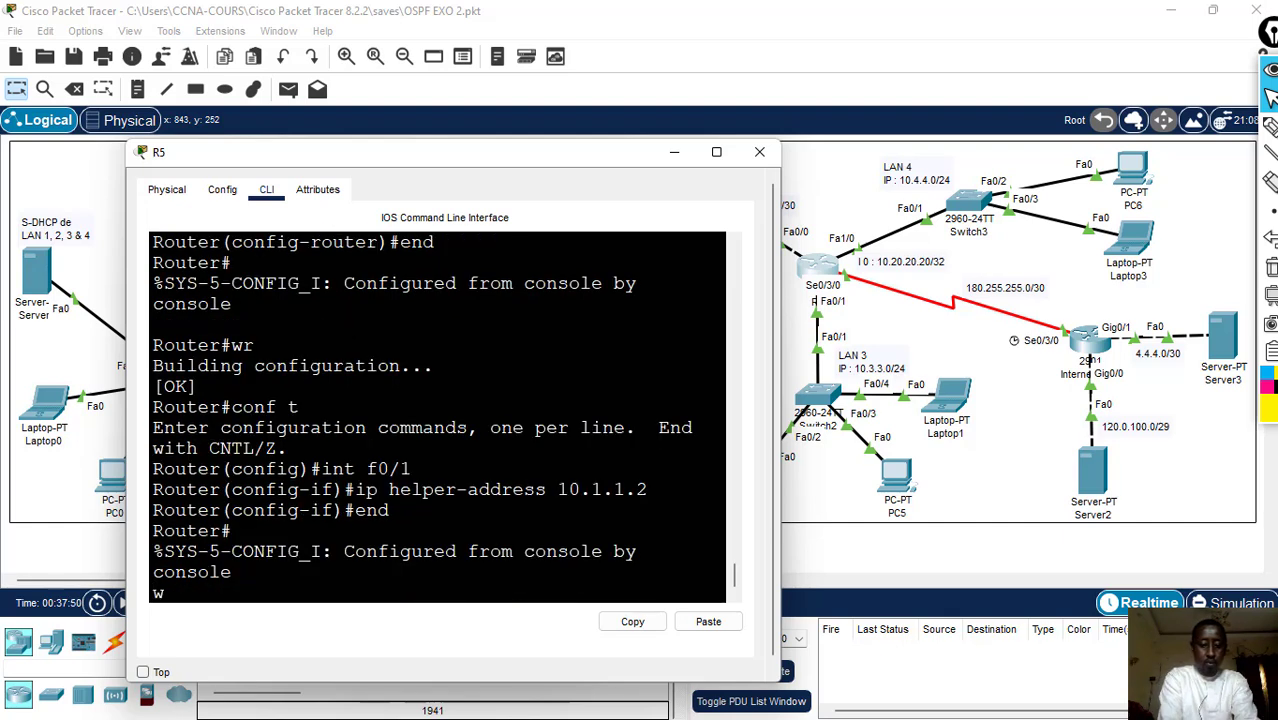
type("r")
key("Return")
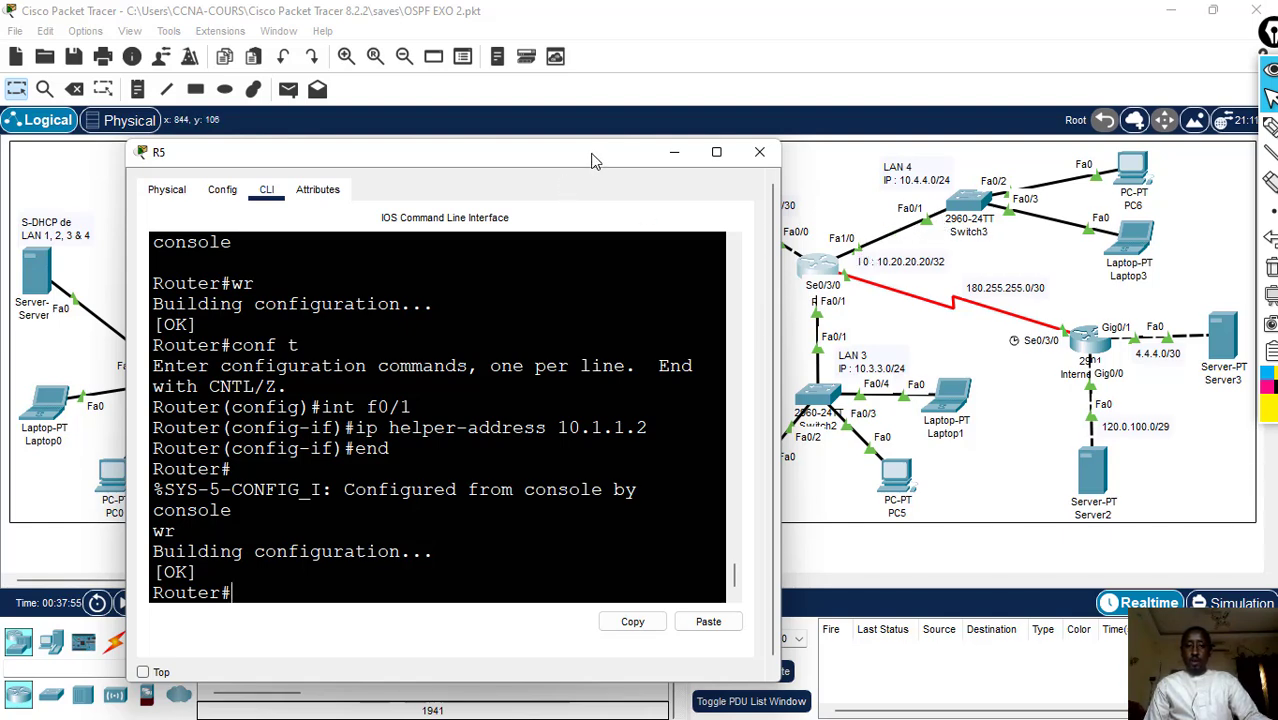
- Shift R5's console window slightly and enter global configuration mode again with conf t
left_click_drag(591, 160, 578, 153)
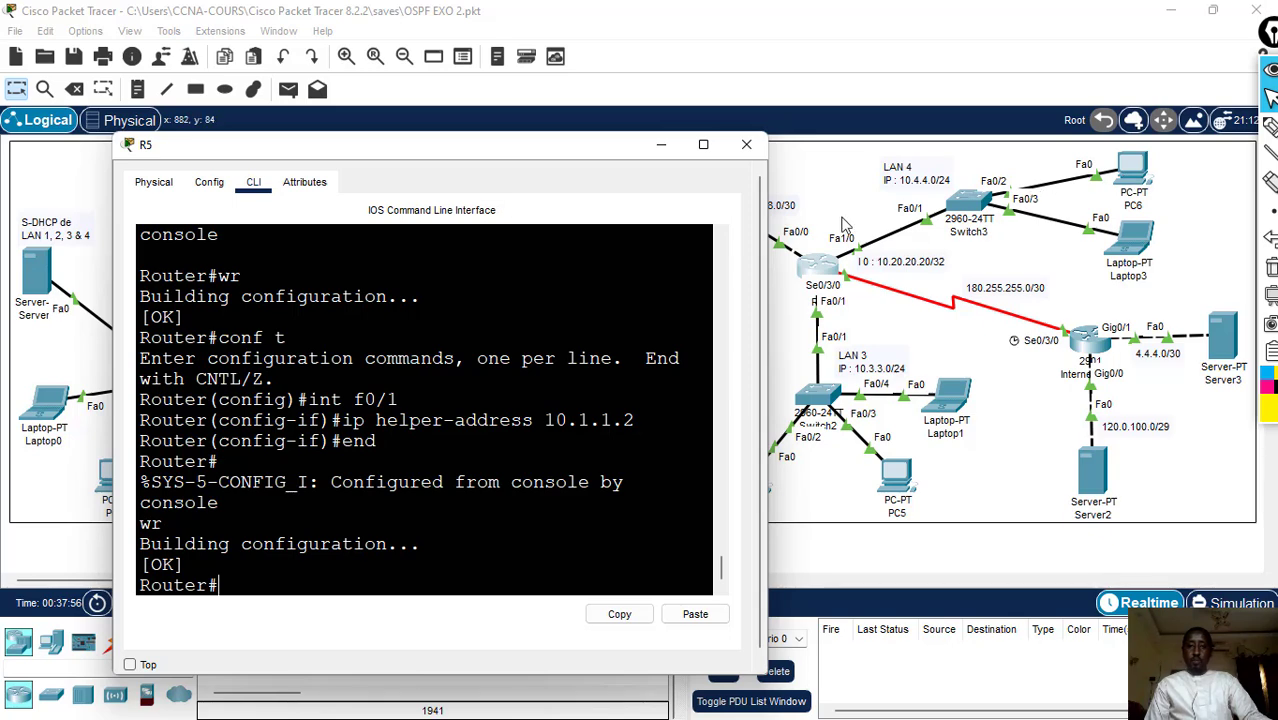
type("con")
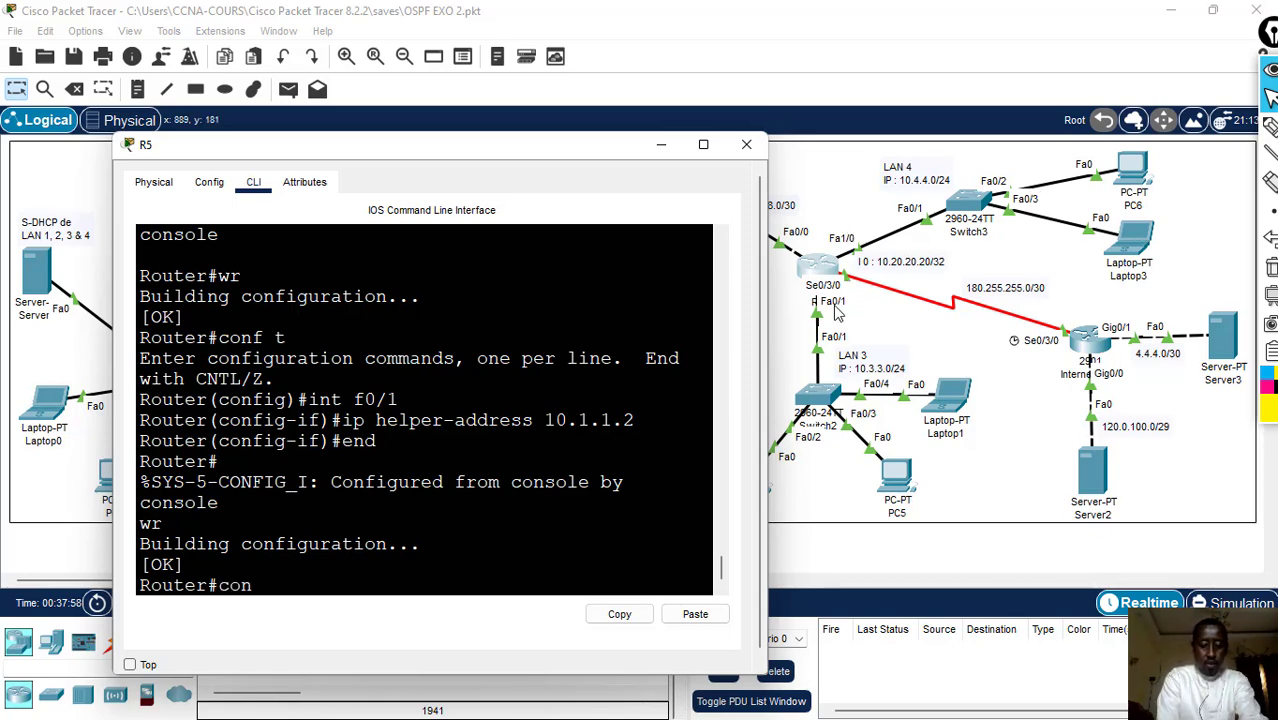
type("f t")
key("Return")
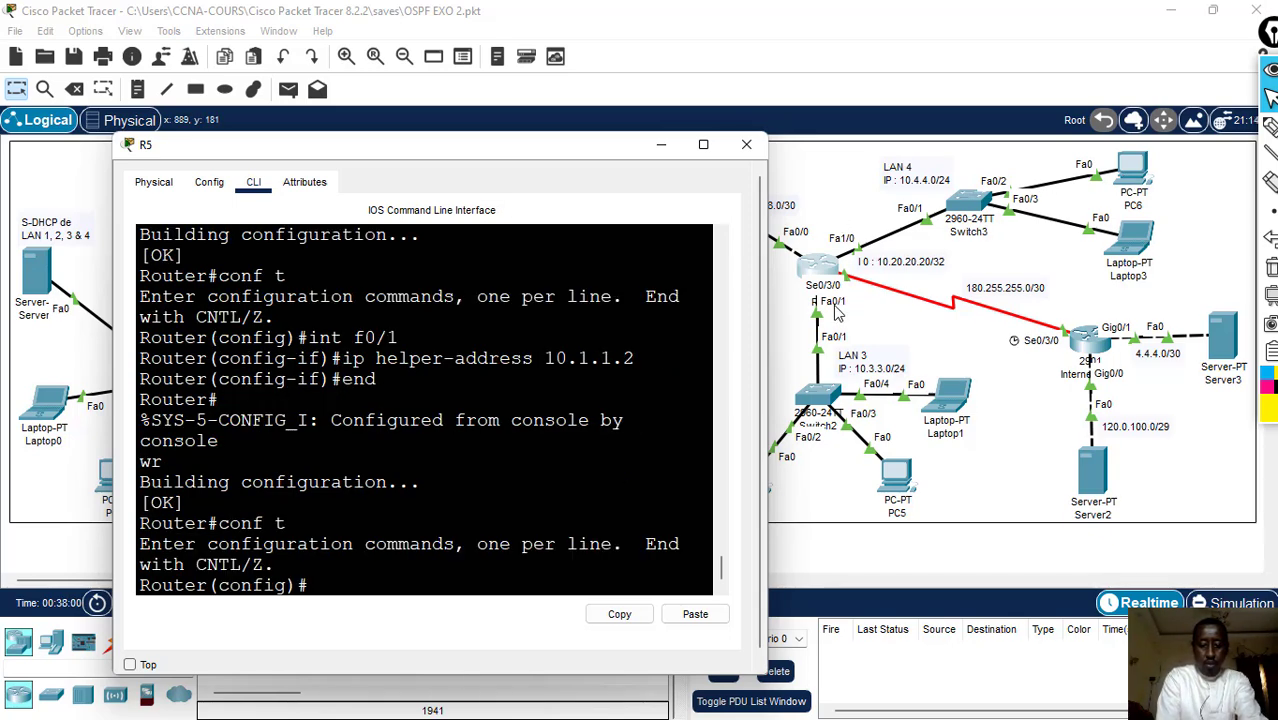
- Set ip helper-address 10.1.1.2 on R5's LAN 4 interface f1/0
type("int f")
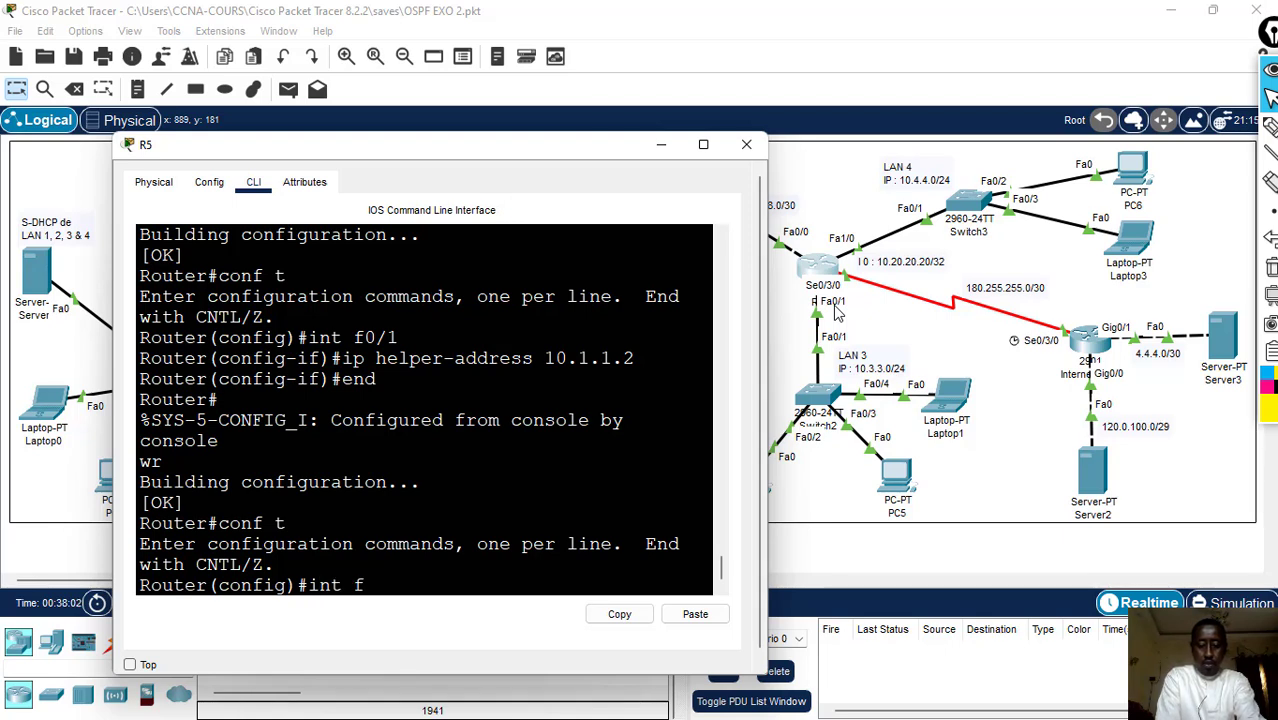
type("1/")
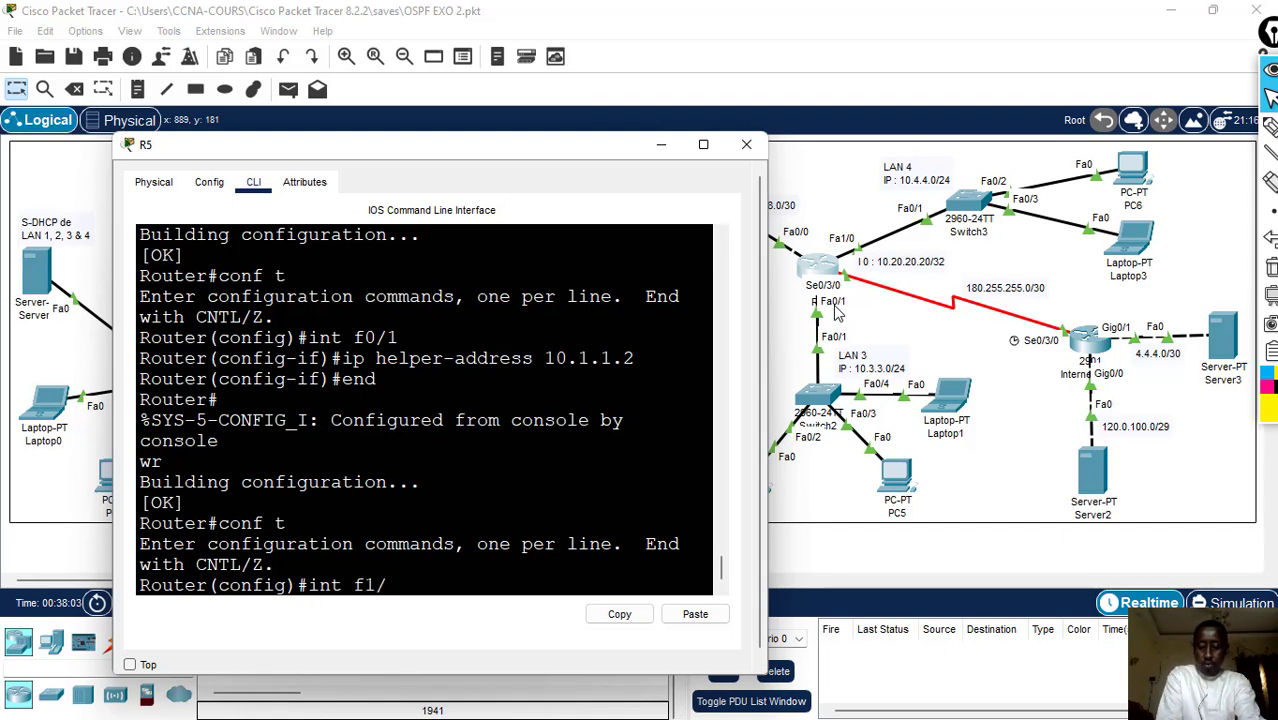
type("0")
key("Return")
type("ip ")
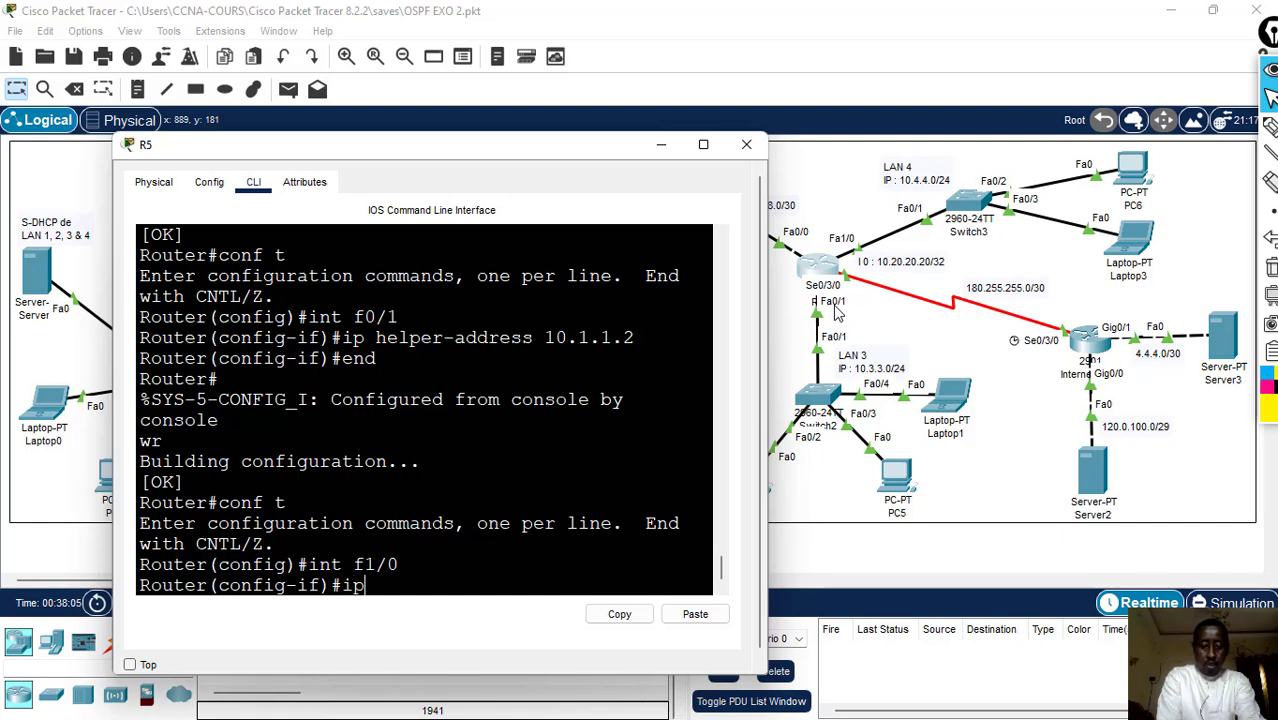
type("hel")
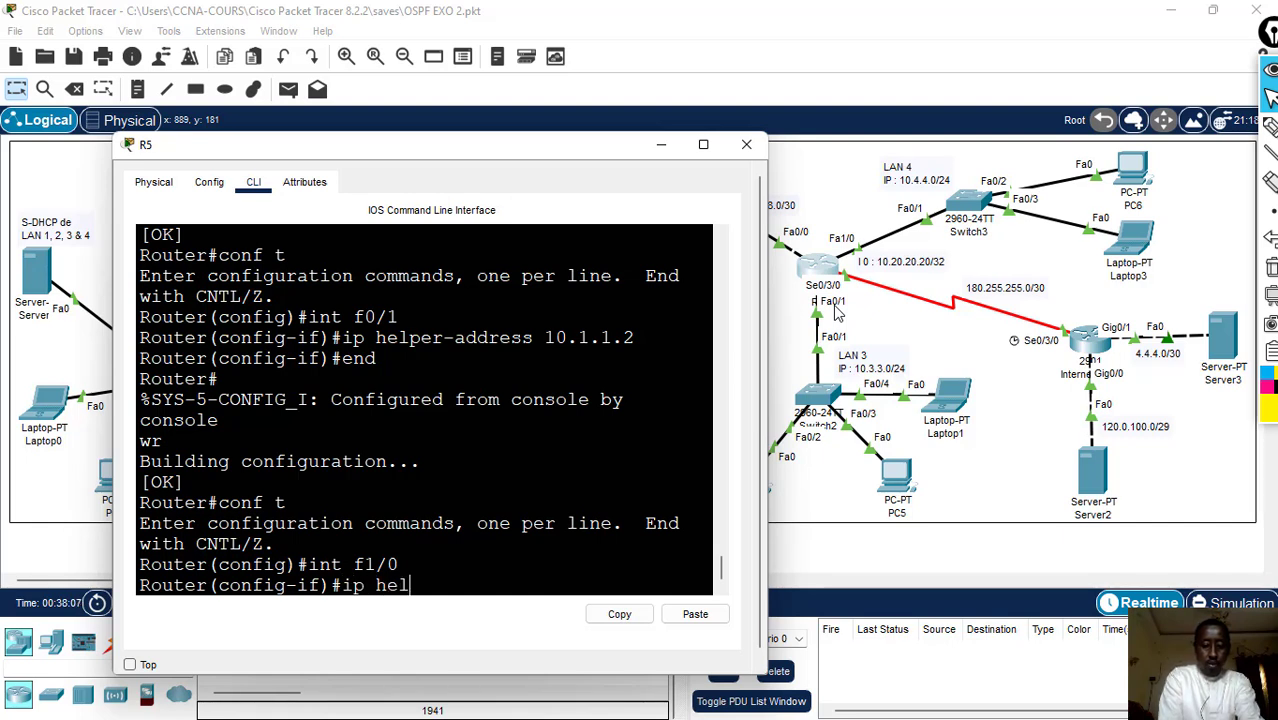
type("per-a")
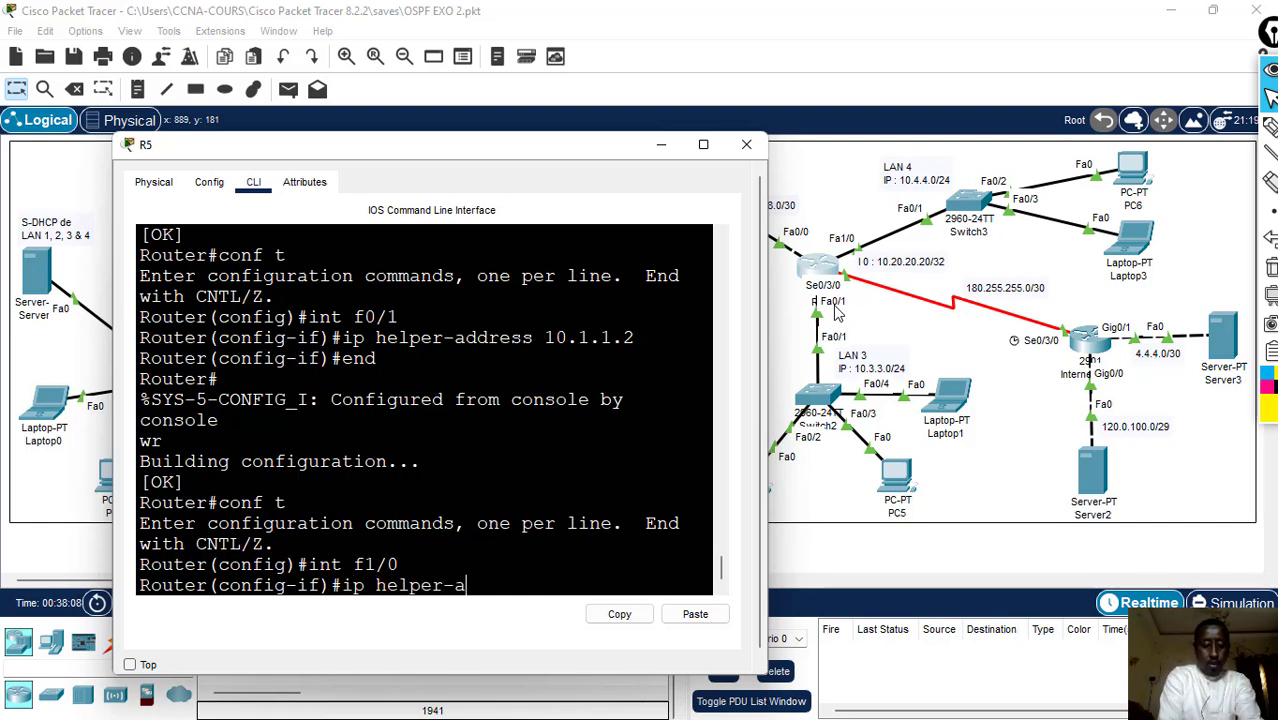
type("ddre")
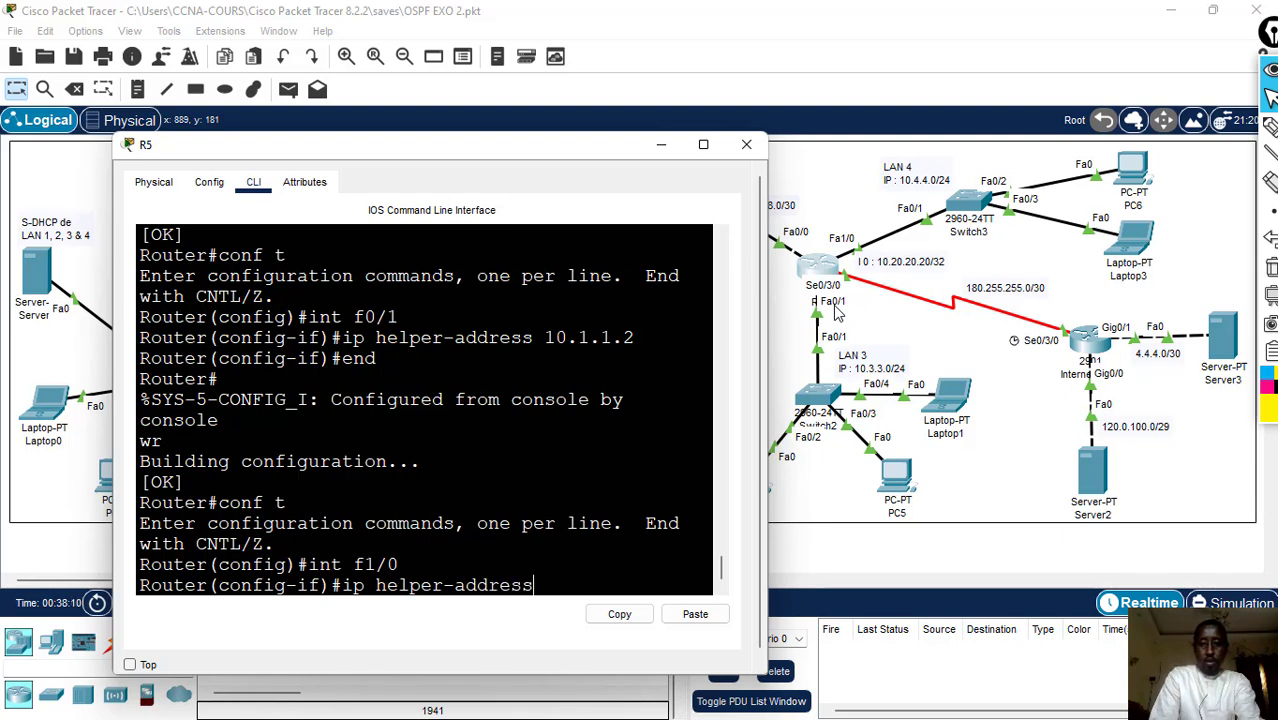
type("ss ")
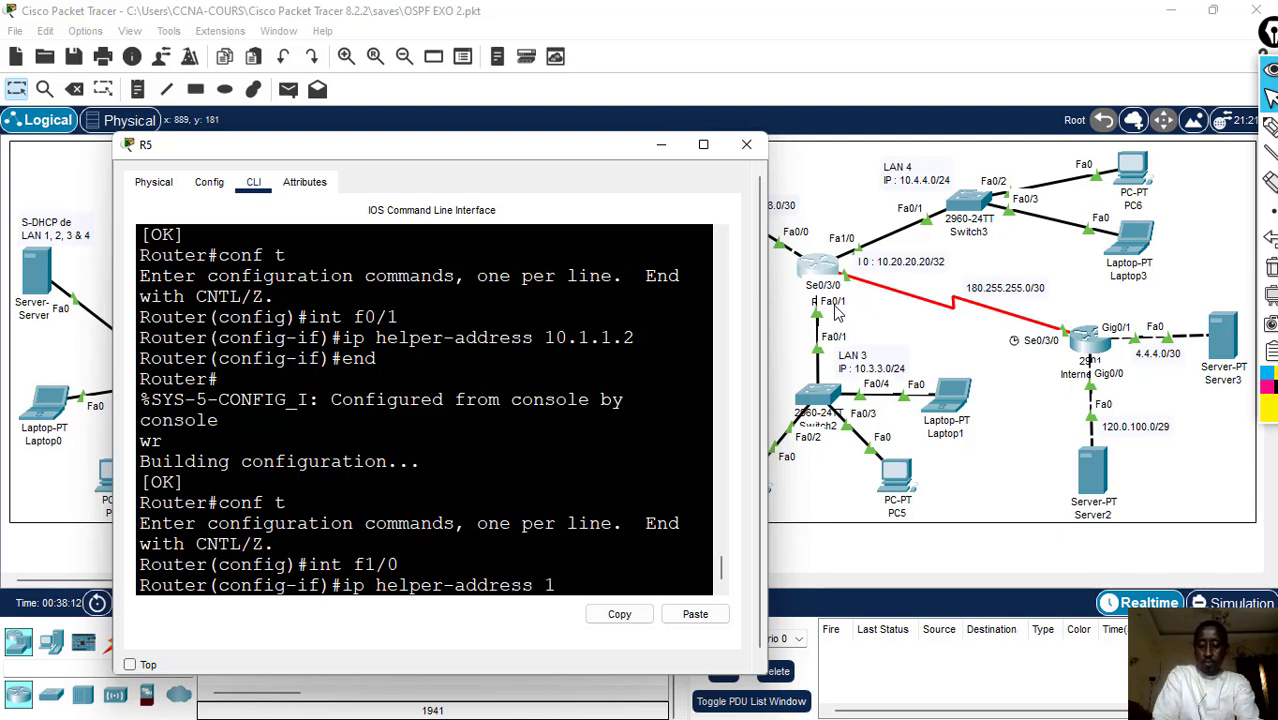
type("10.1.1.2")
key("Return")
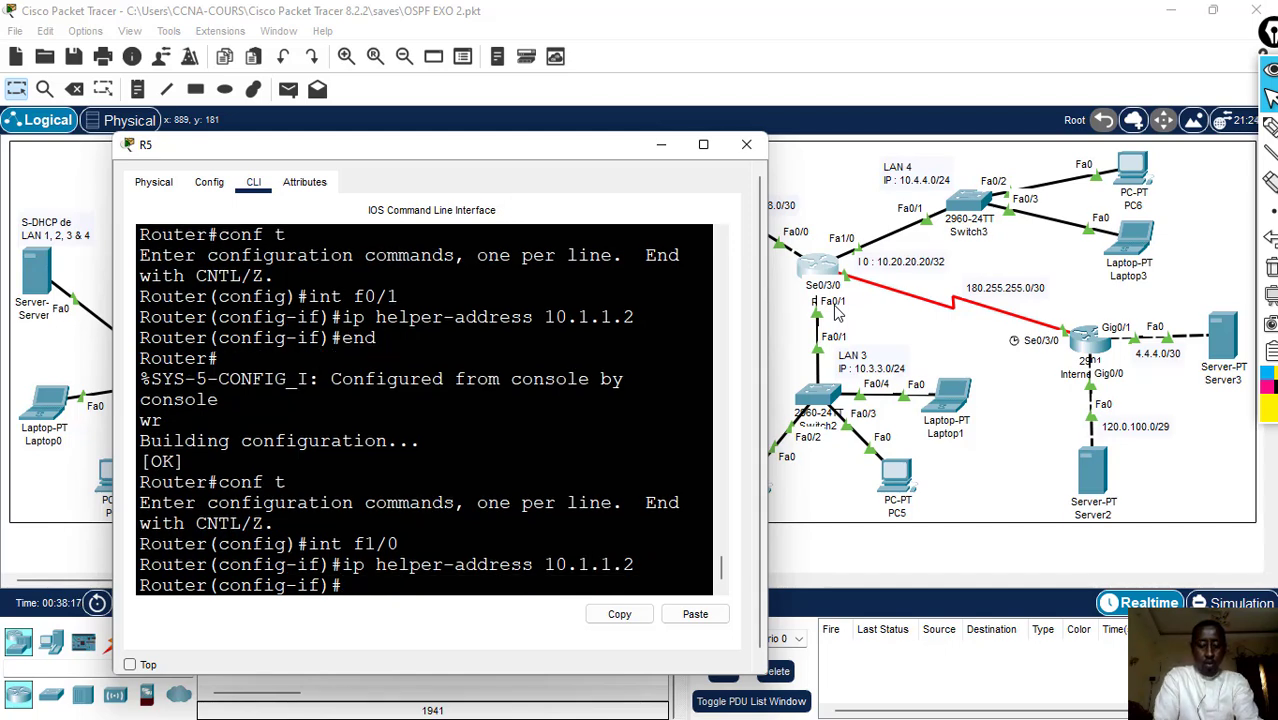
- Leave configuration mode on R5 with end, save the configuration with wr, and close the console
type("end")
key("Return")
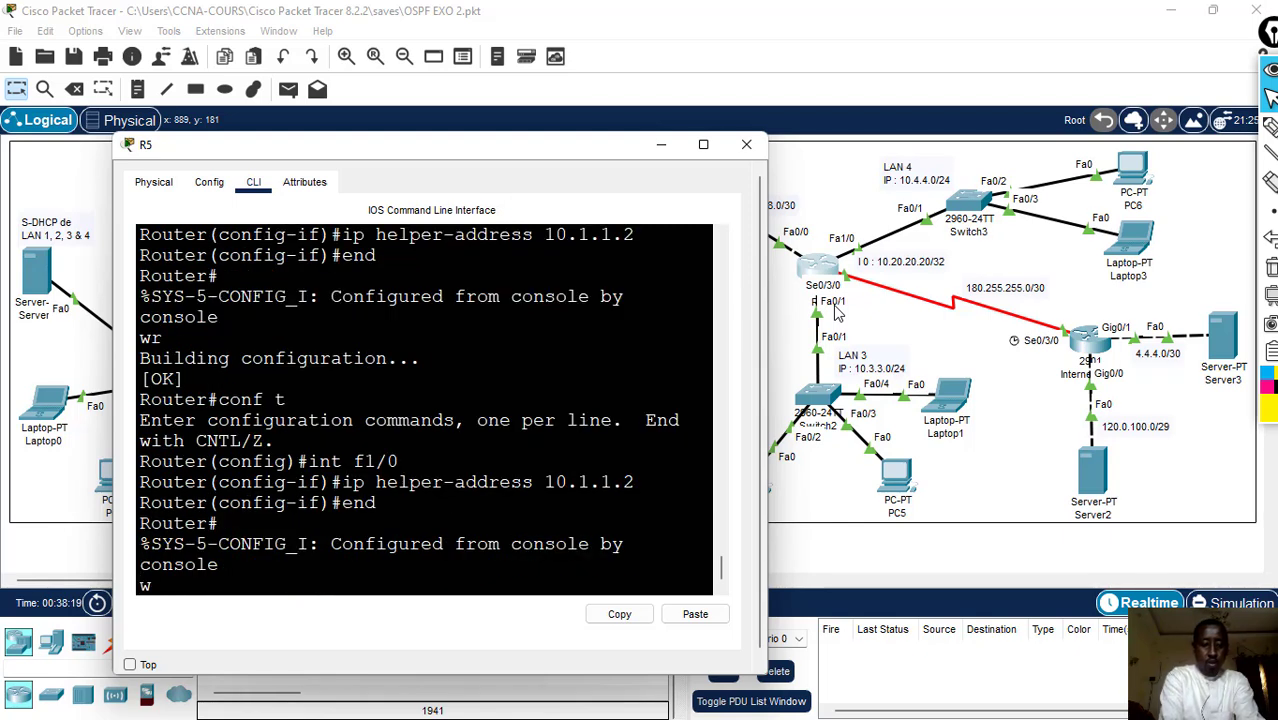
type("wr")
key("Return")
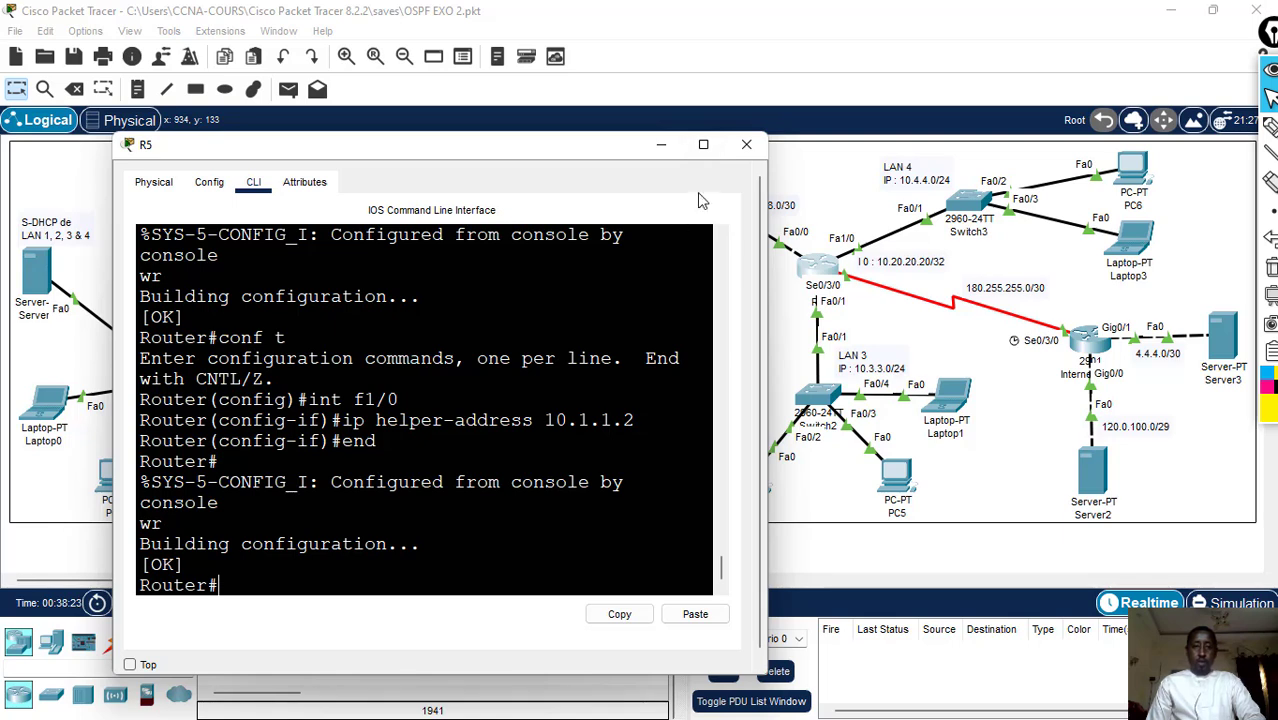
left_click(746, 144)
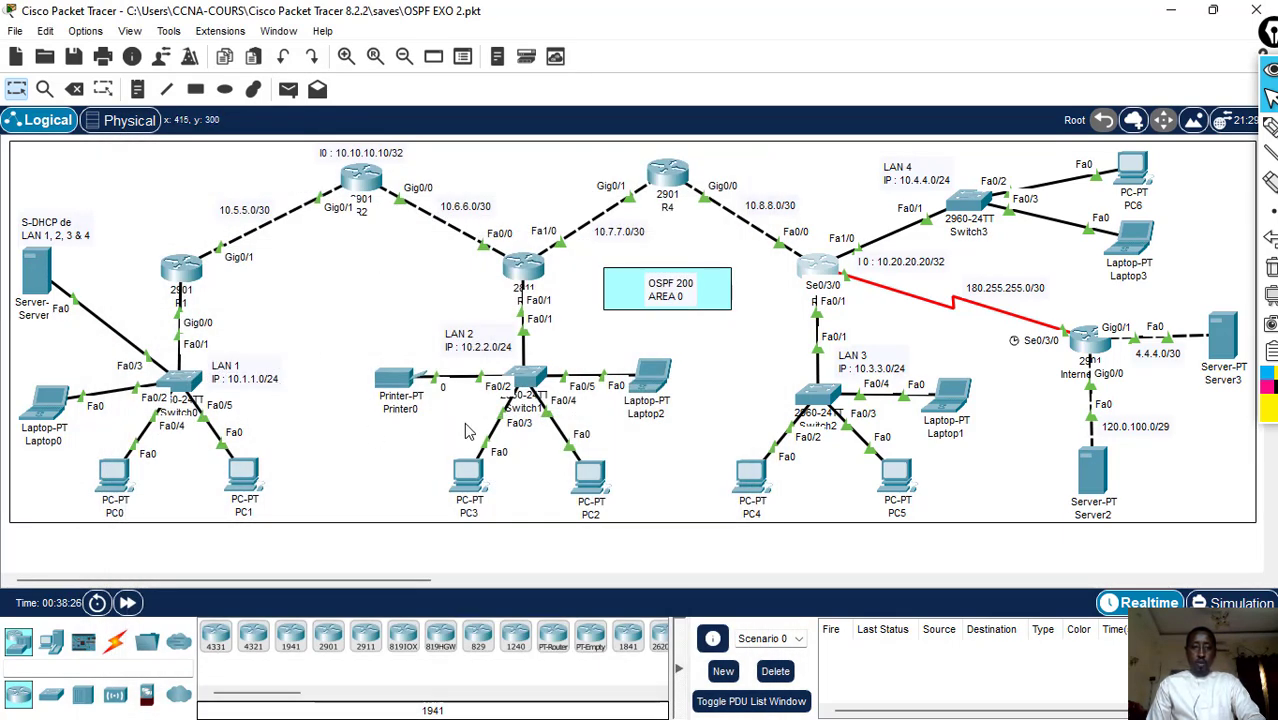
- Set PC3's IPv4 configuration to DHCP, switching to Static and back to DHCP to repeat the request, and close its window
left_click(477, 459)
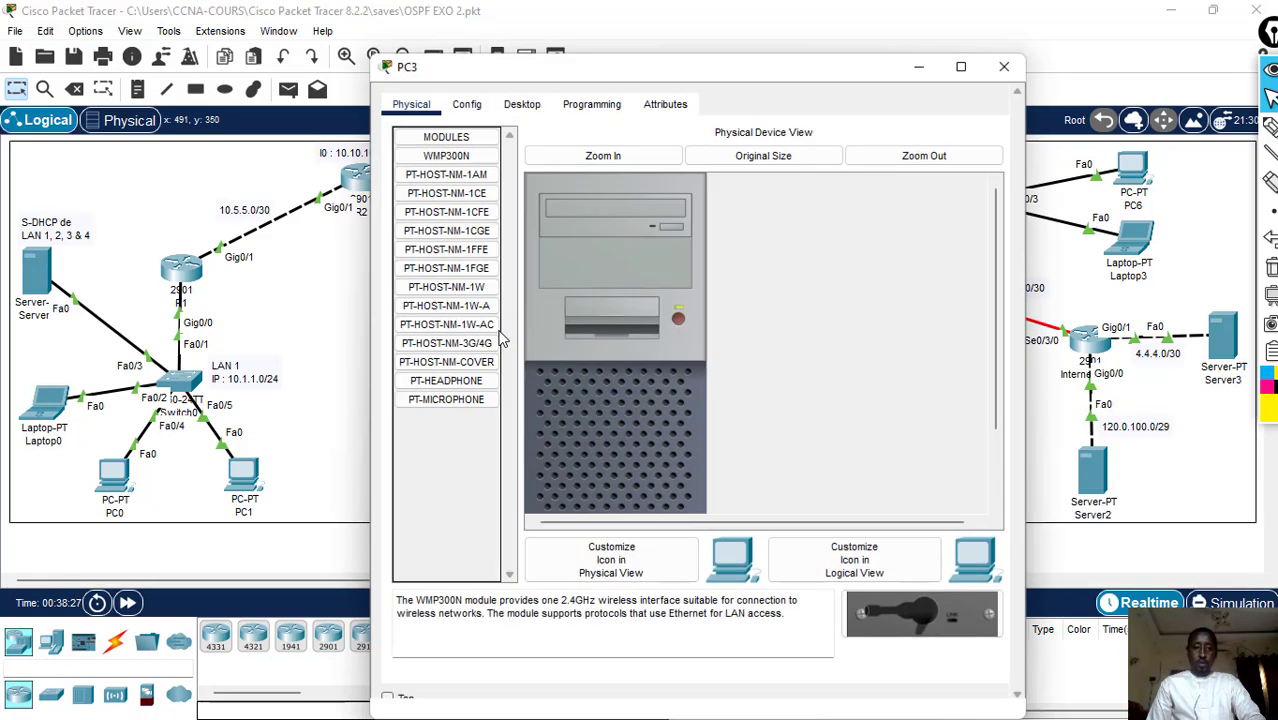
left_click(523, 110)
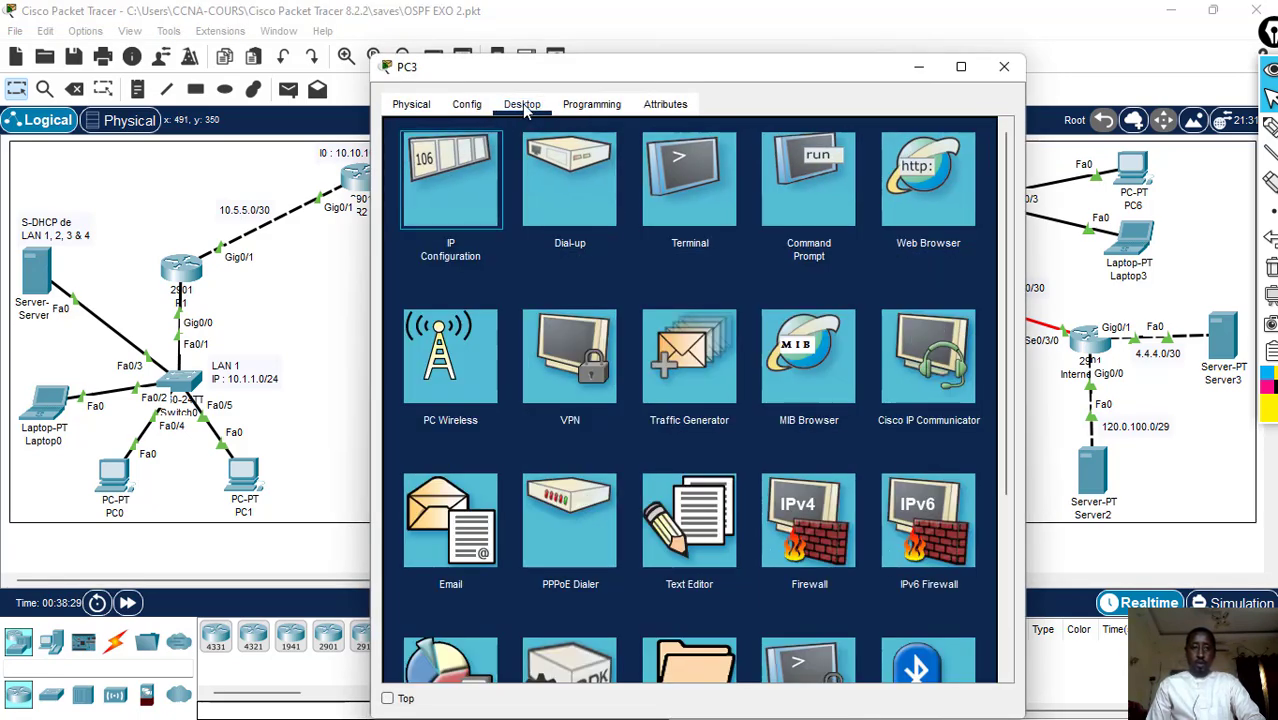
left_click(449, 182)
left_click_drag(606, 70, 839, 74)
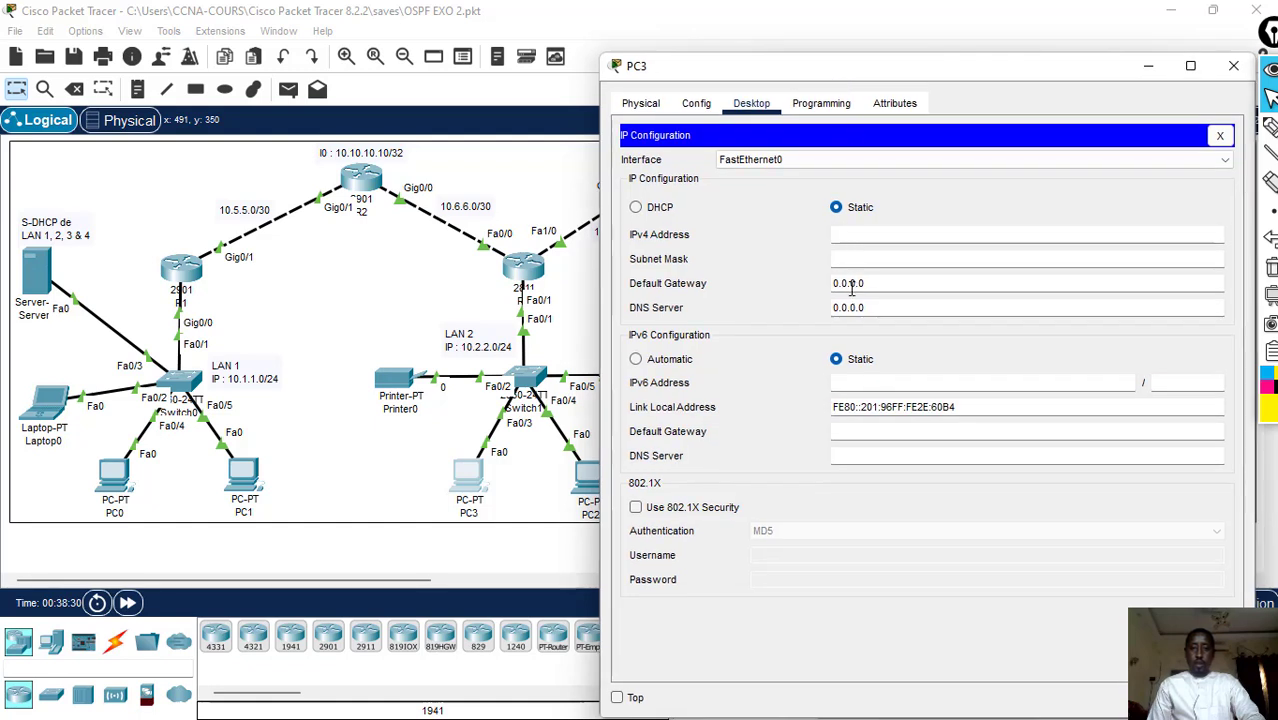
left_click(646, 210)
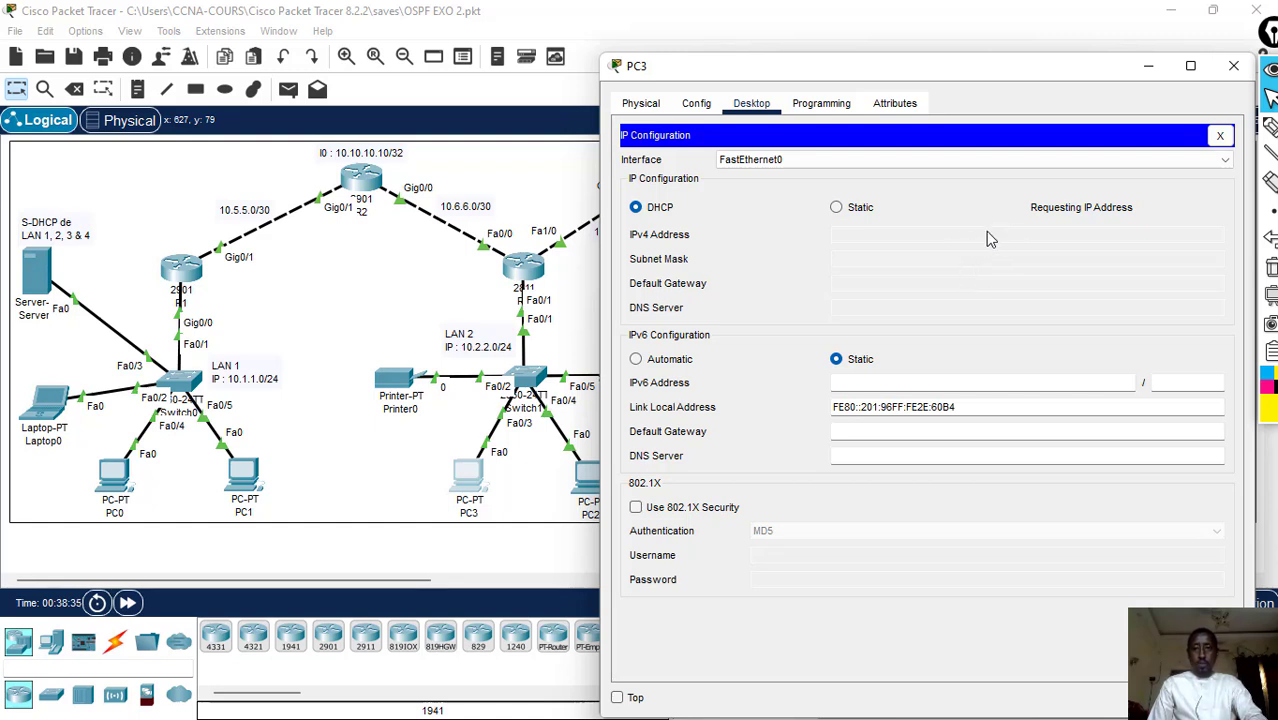
left_click(836, 207)
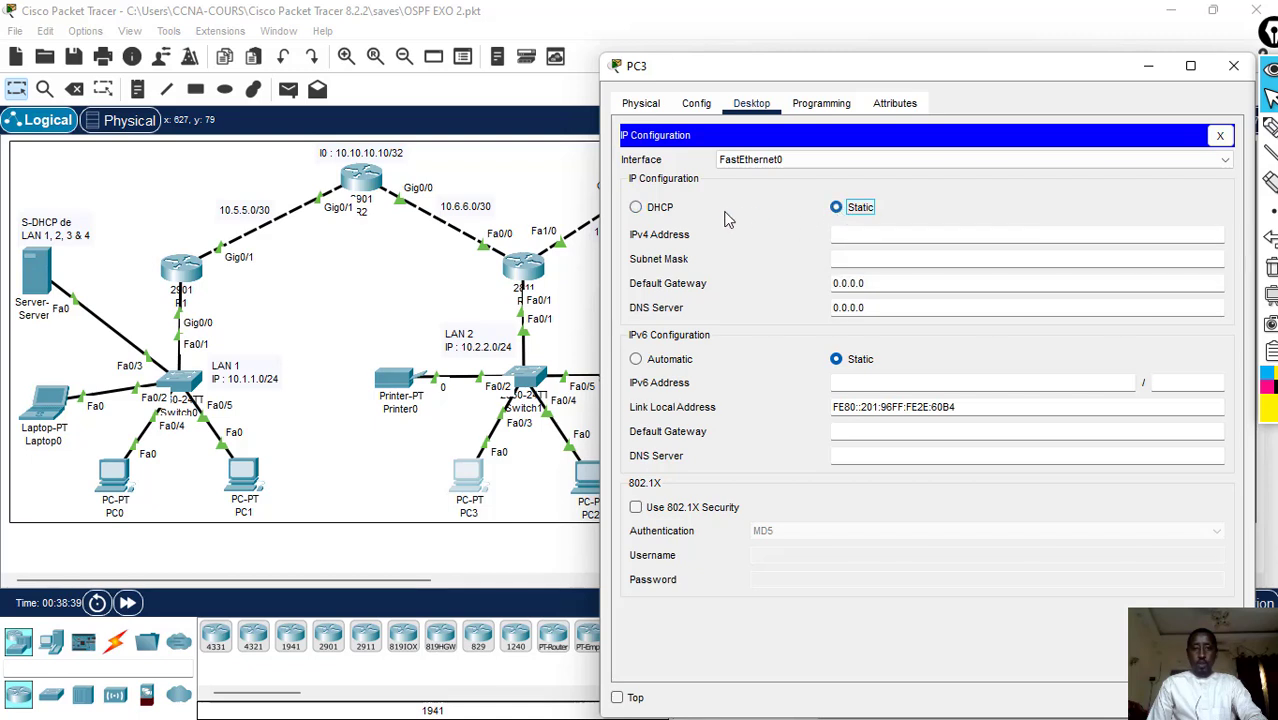
left_click(666, 208)
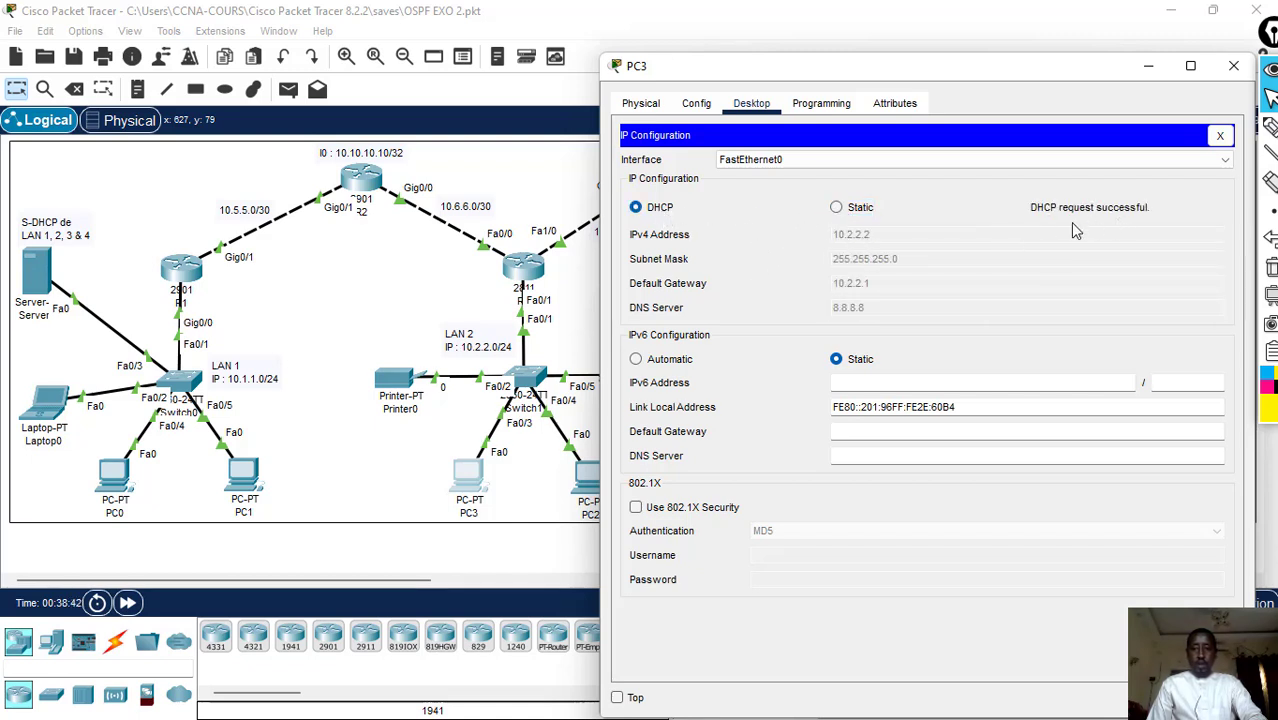
left_click(1231, 68)
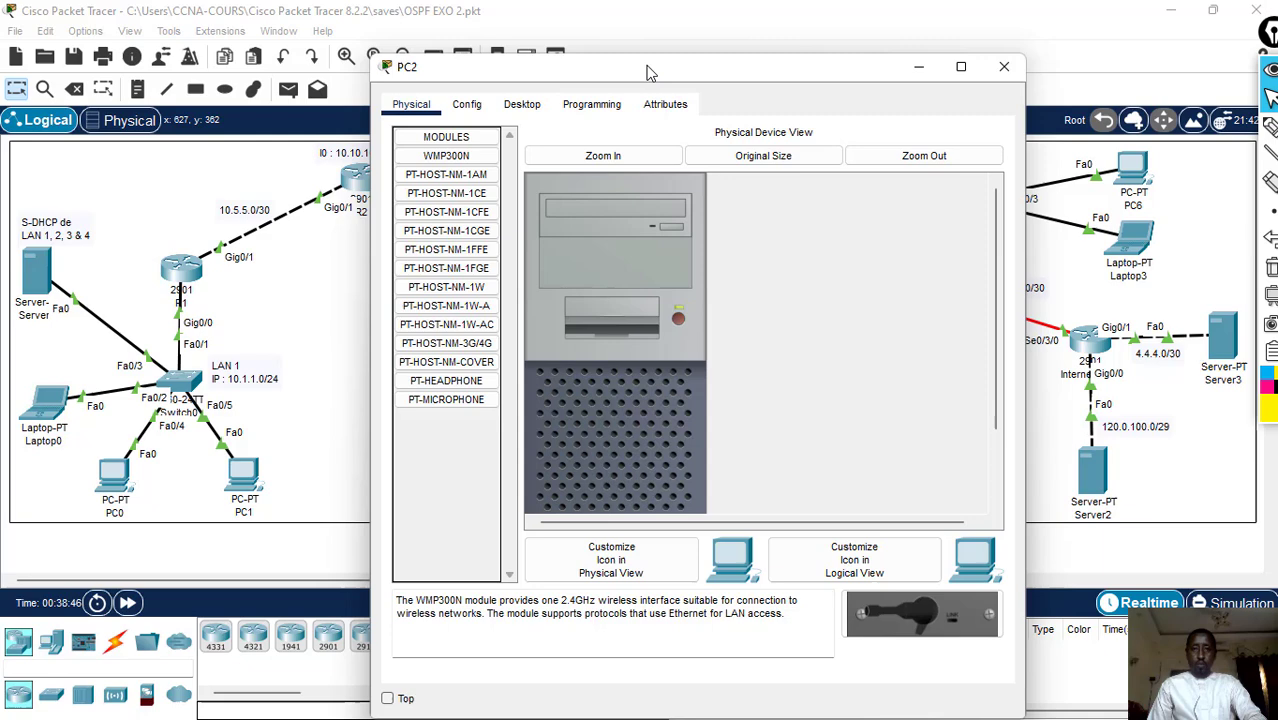
- Set PC2's IPv4 configuration in LAN 2 to DHCP and close its window
left_click_drag(647, 67, 965, 73)
left_click(821, 104)
left_click(699, 173)
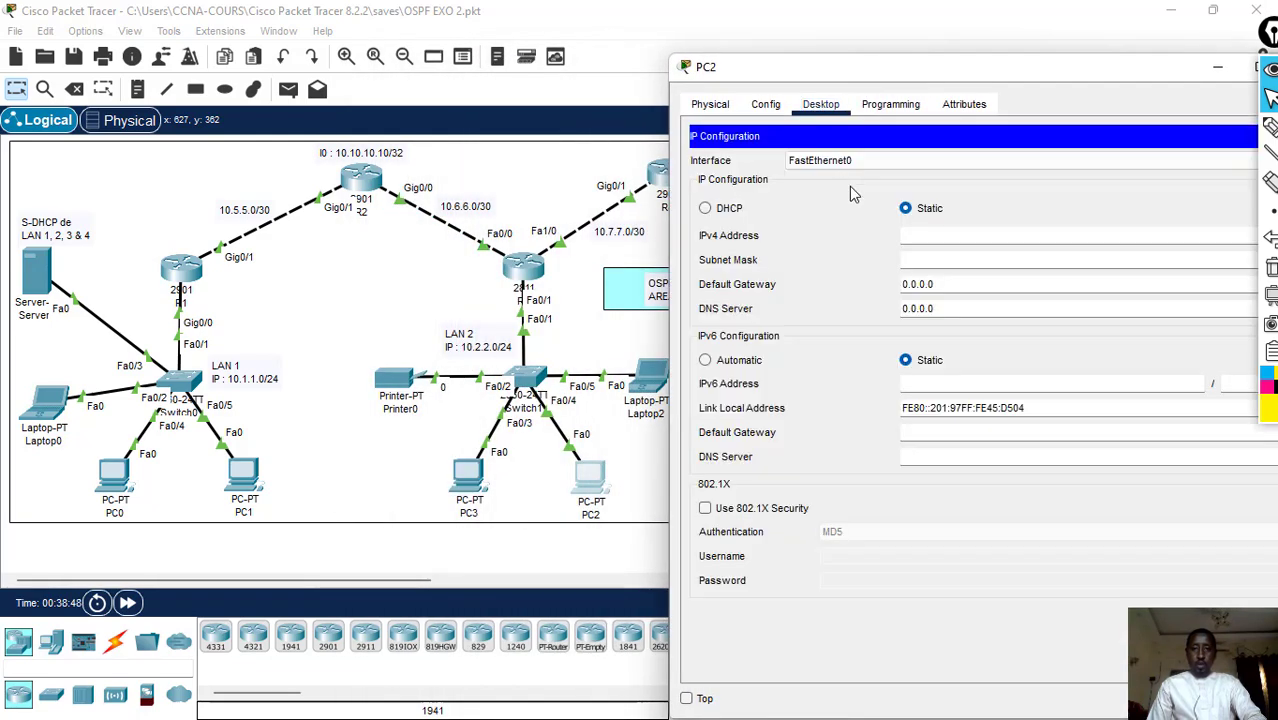
left_click(706, 208)
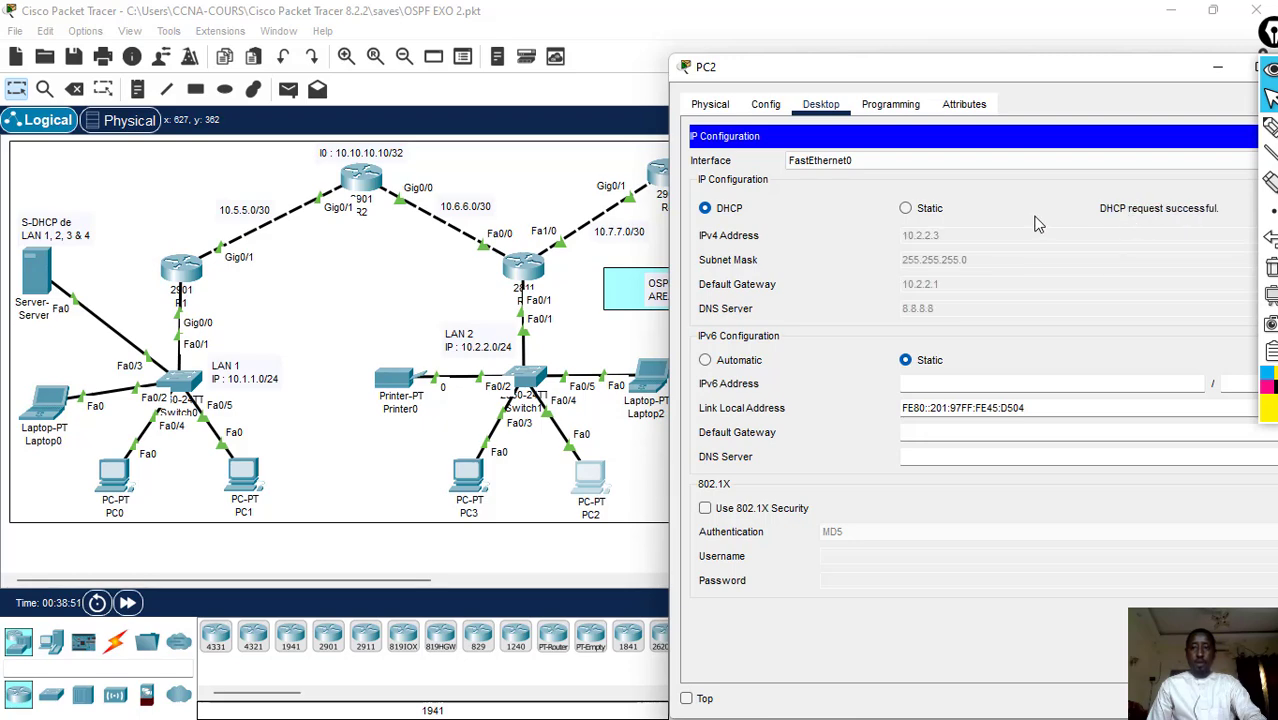
left_click_drag(1126, 72, 1060, 90)
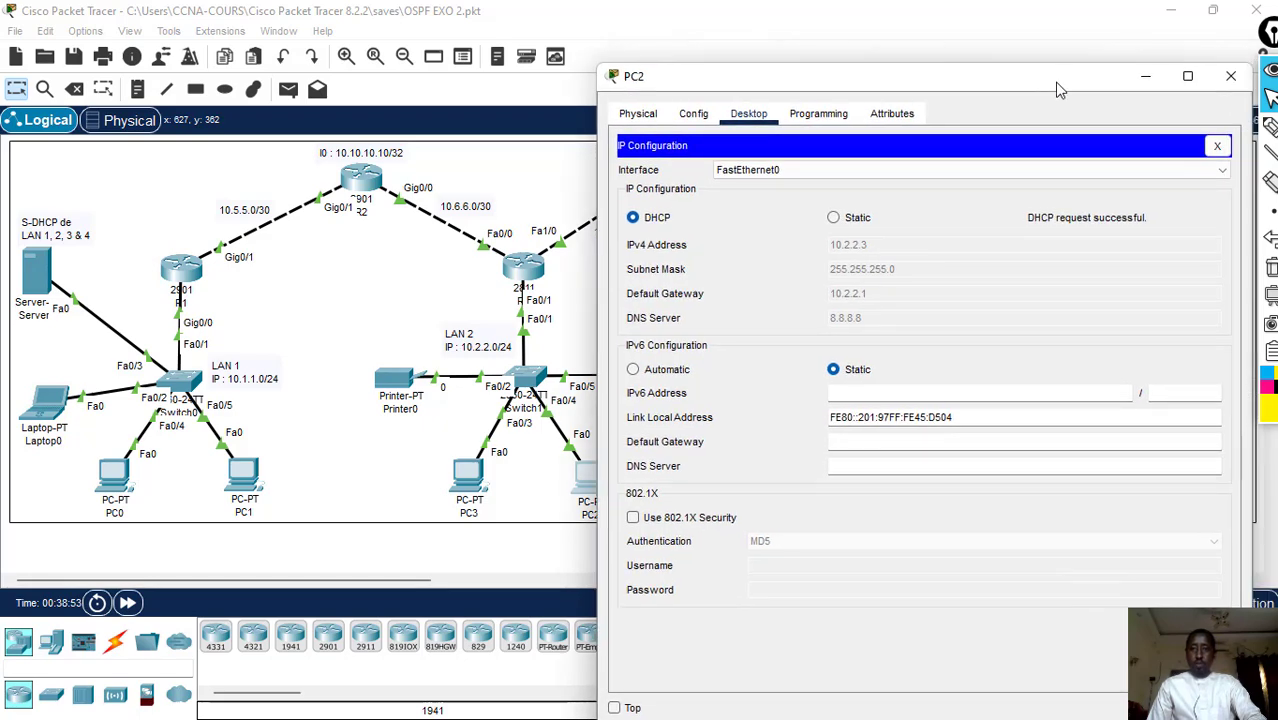
left_click(1231, 77)
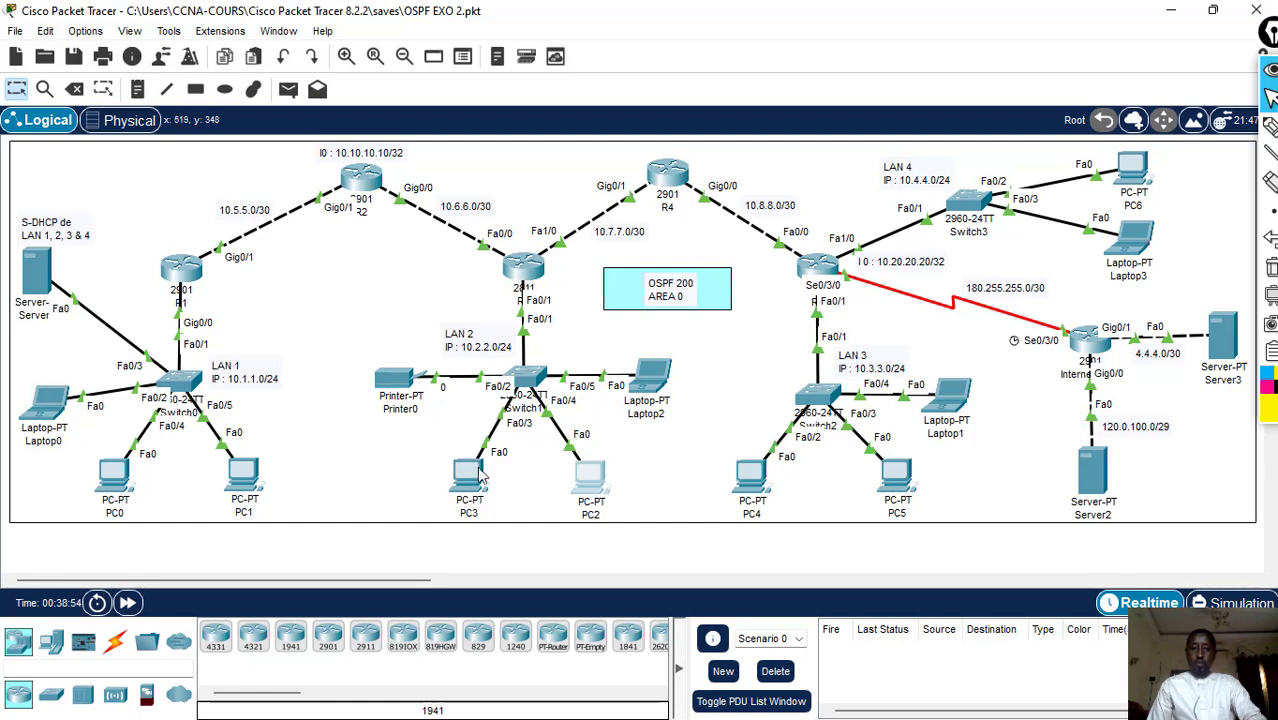
- Set Laptop2's IPv4 configuration in LAN 2 to DHCP and close its window
left_click(655, 378)
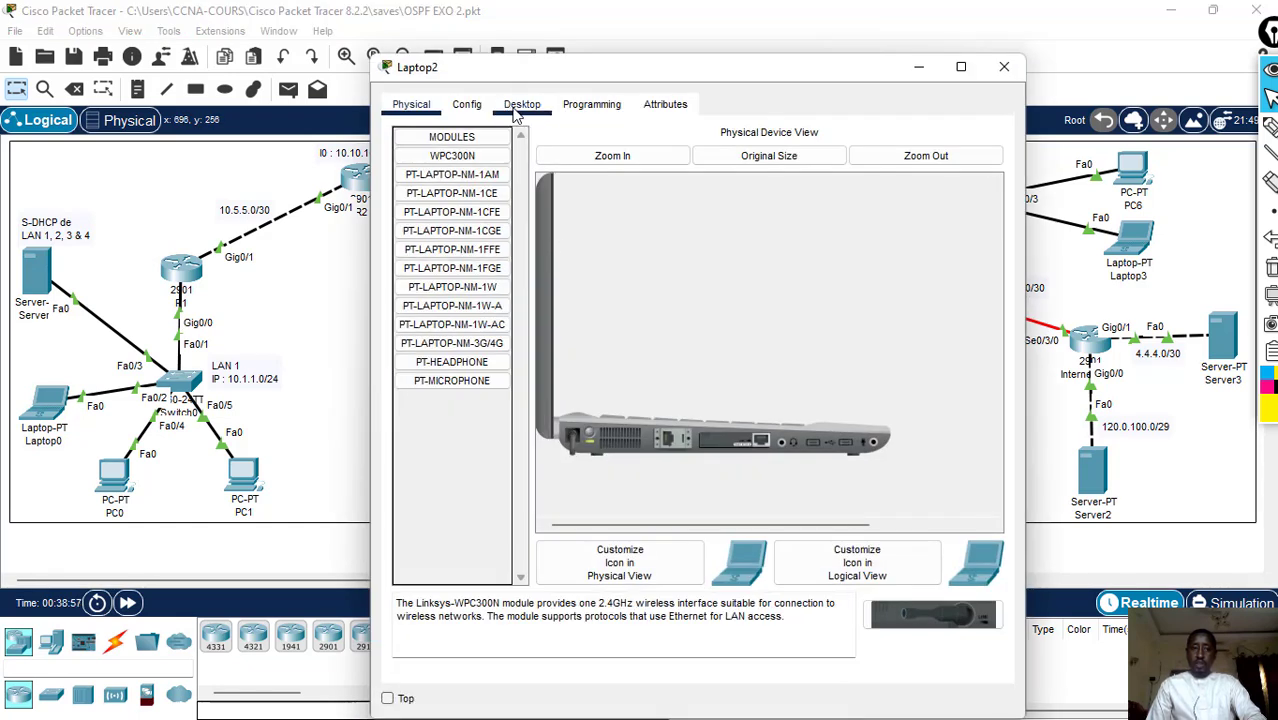
left_click(520, 106)
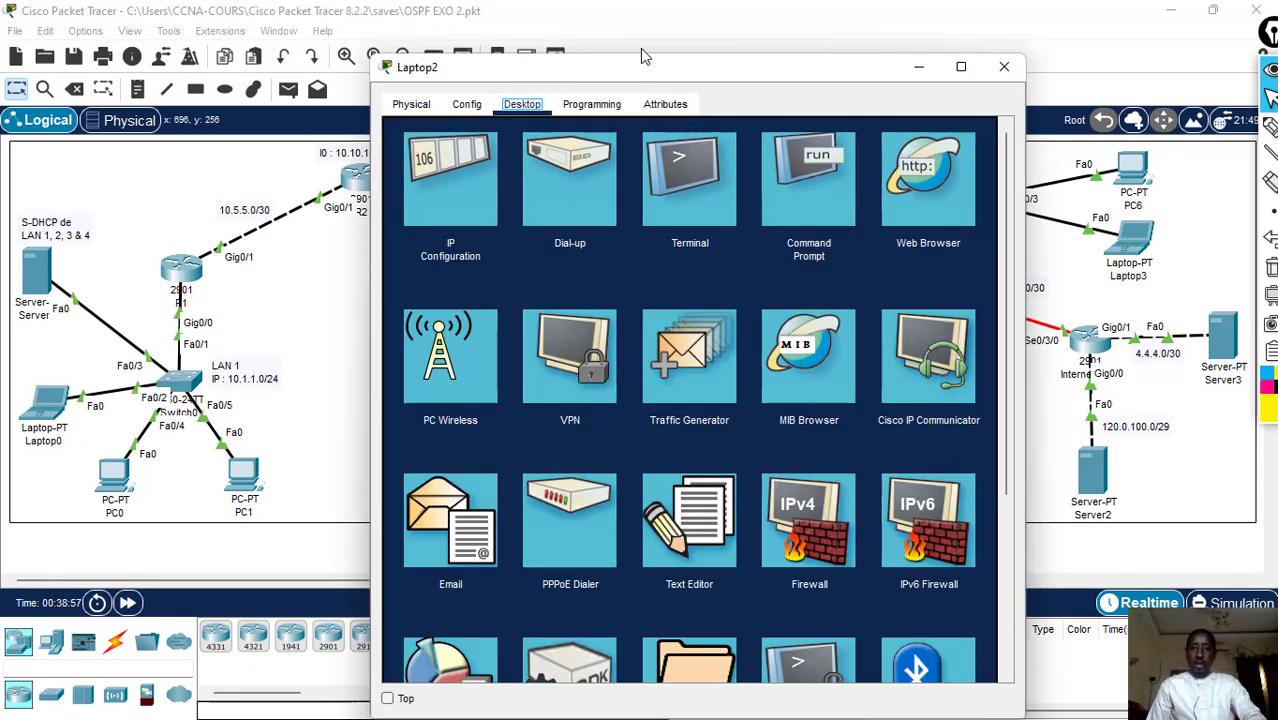
left_click_drag(645, 57, 951, 68)
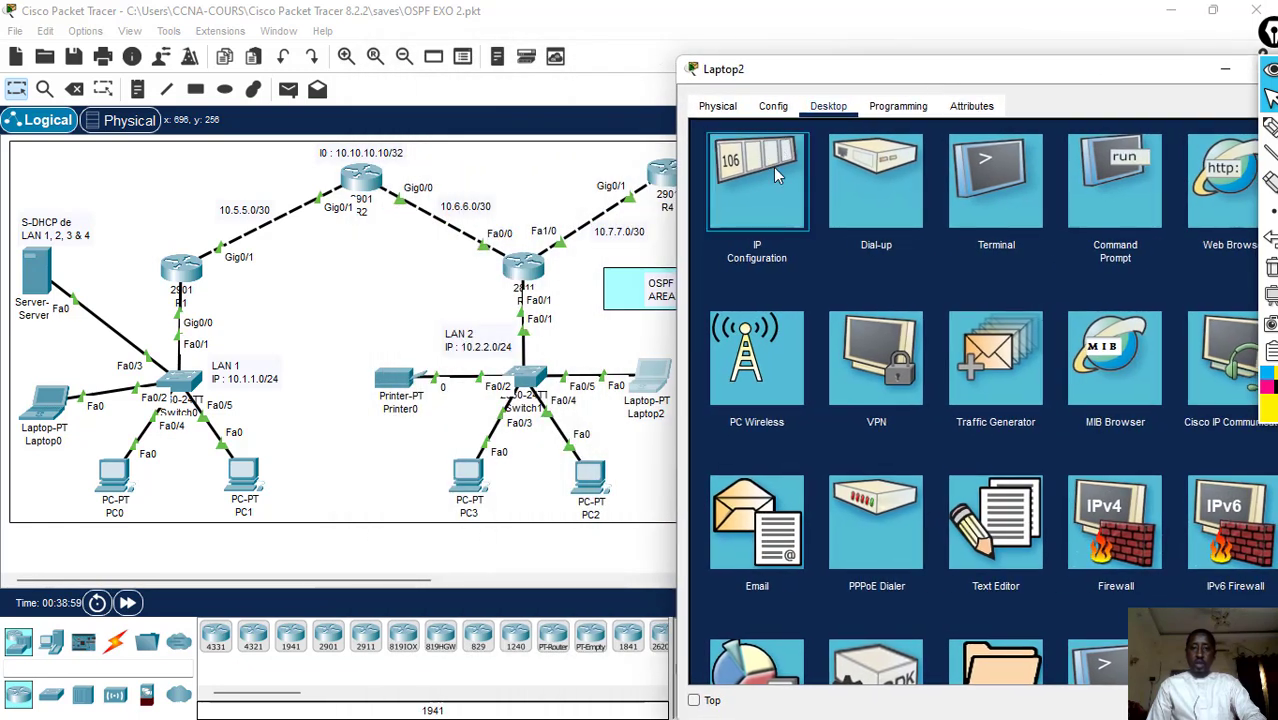
left_click(773, 172)
left_click(724, 212)
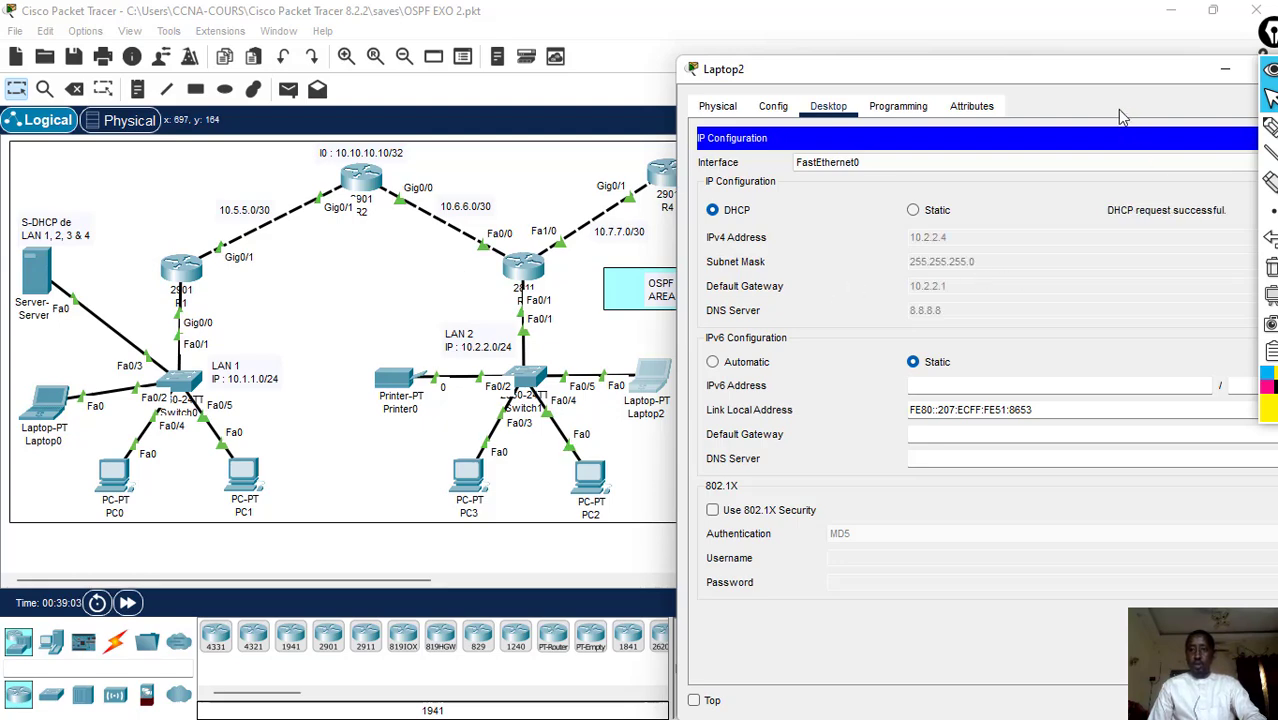
left_click_drag(1102, 81, 992, 84)
left_click(1172, 73)
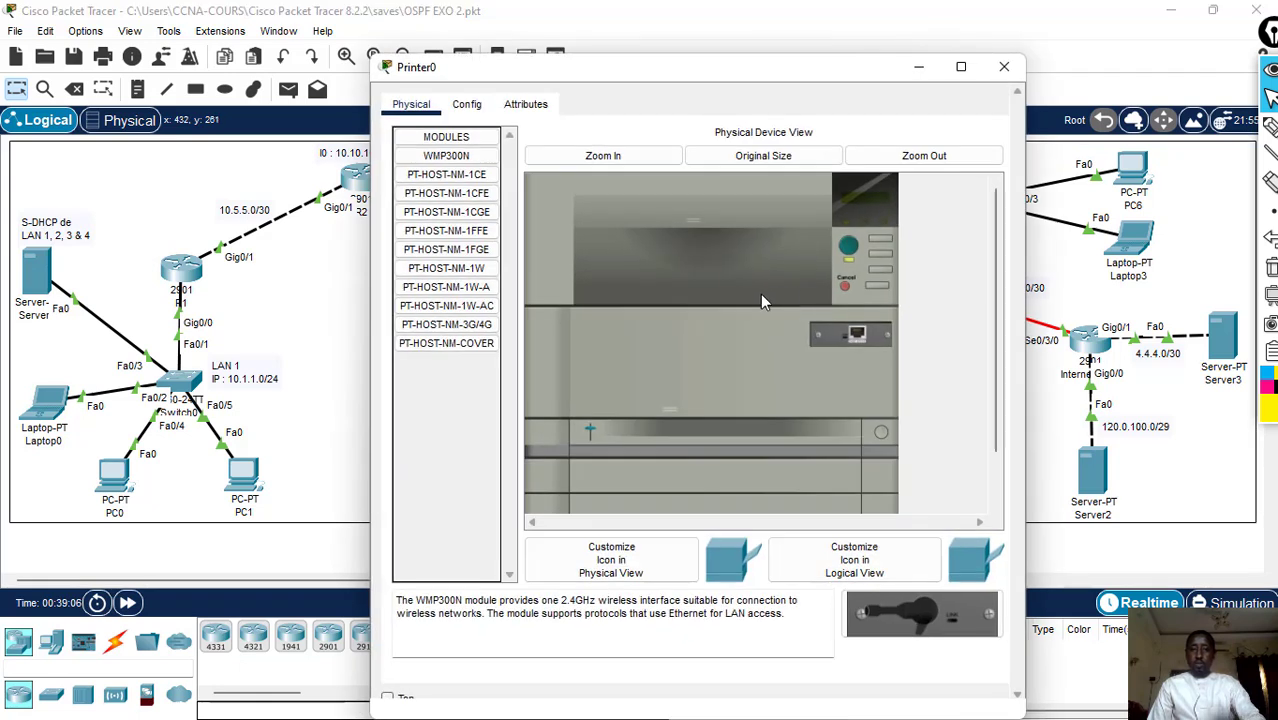
- Set Printer0's IPv4 gateway and DNS to DHCP, check the addressing on its FastEthernet0 interface, and close its window
left_click(466, 104)
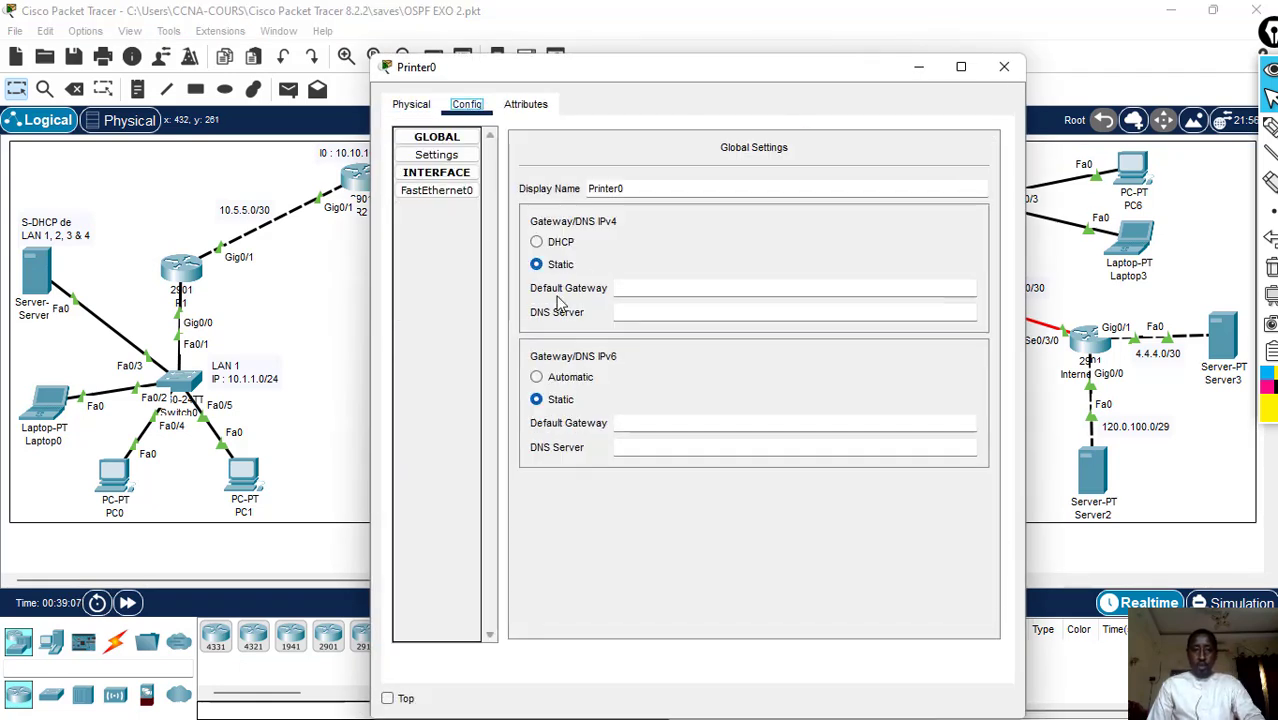
left_click(538, 243)
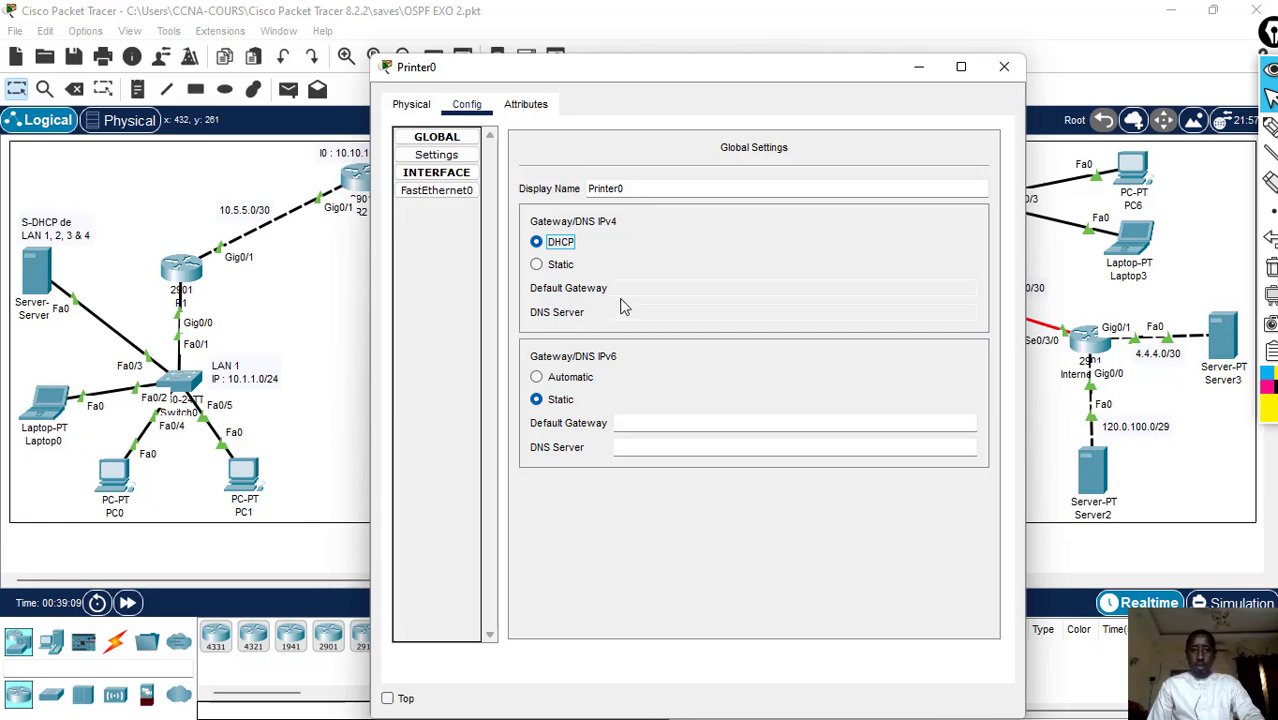
left_click(436, 192)
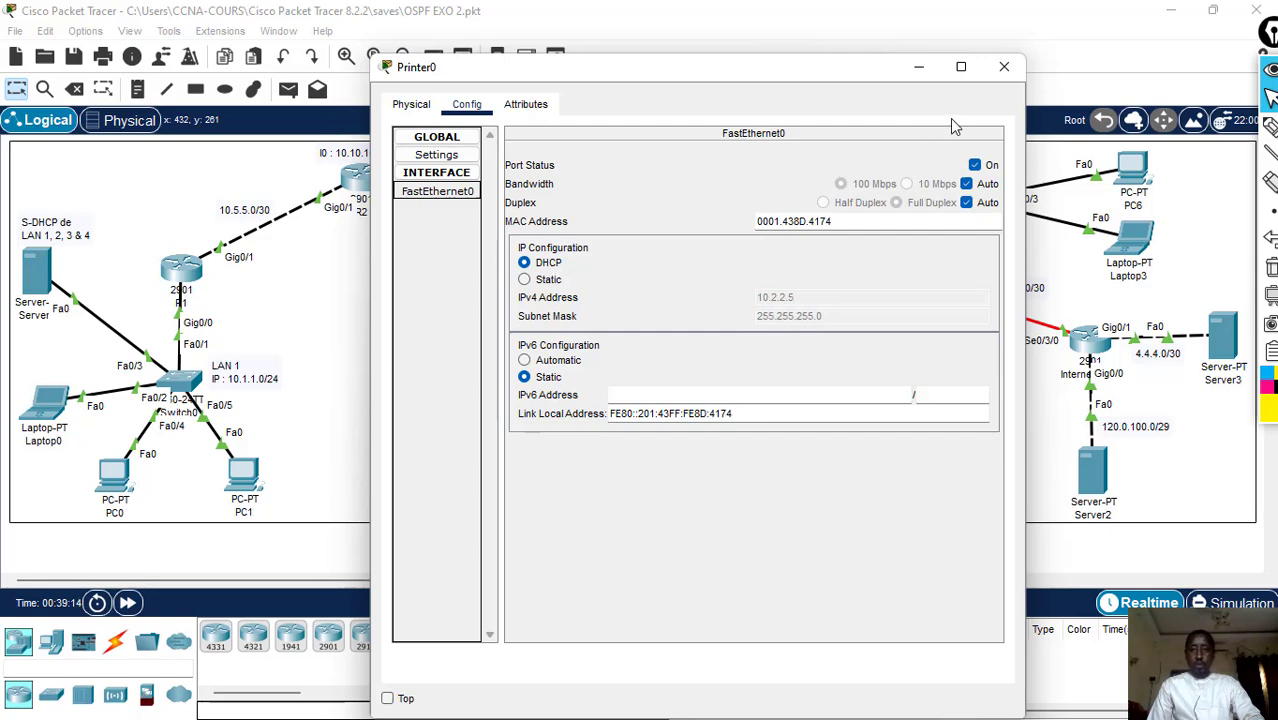
left_click(1004, 66)
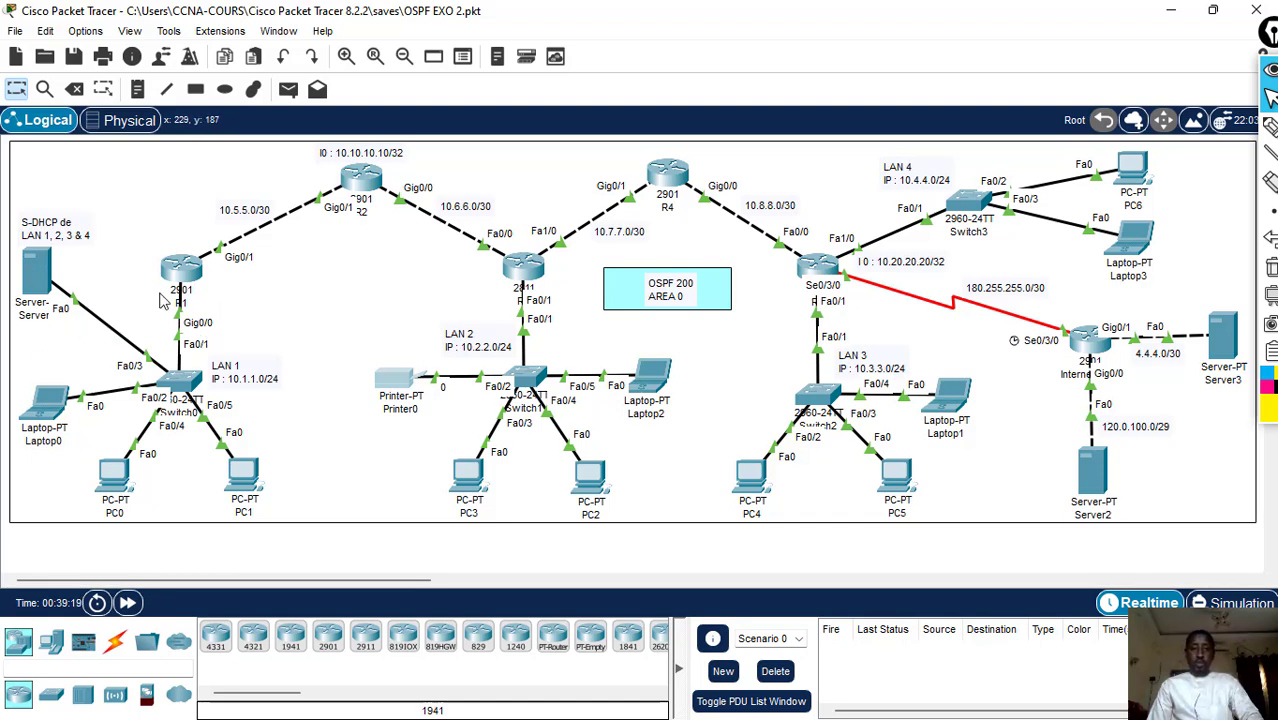
- Set PC4's IPv4 configuration in LAN 3 to DHCP and close its window
left_click(745, 478)
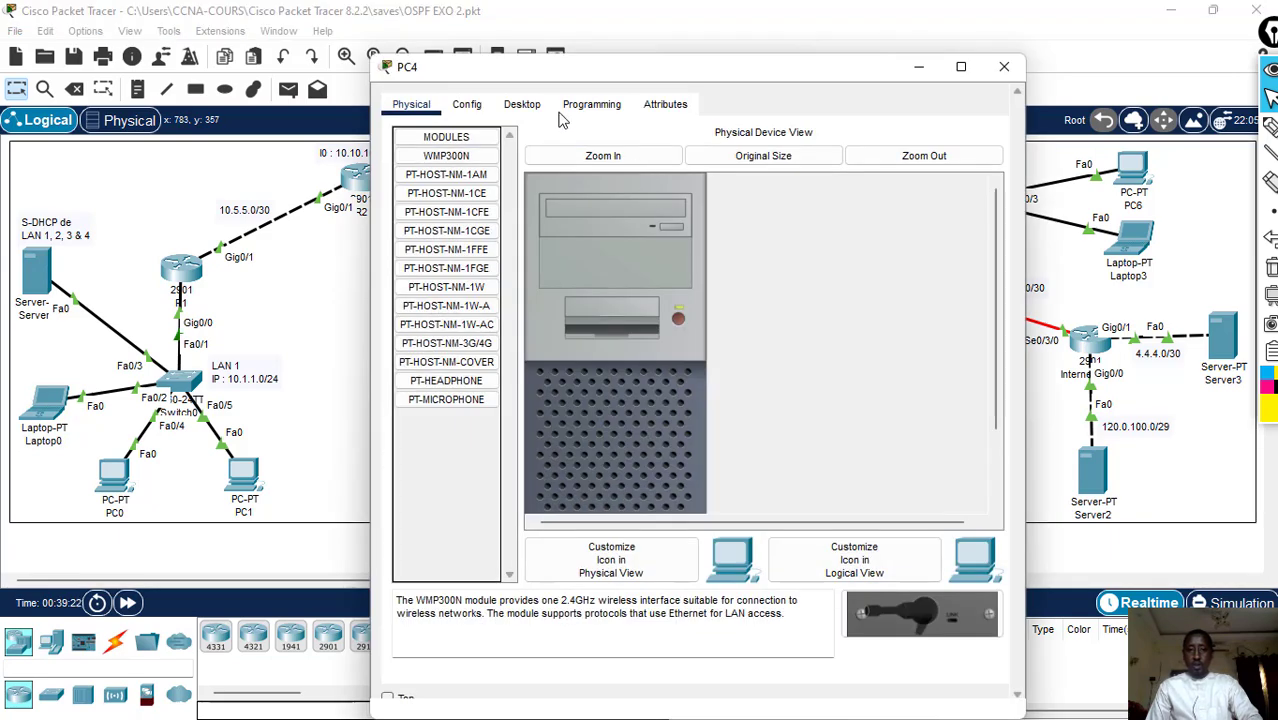
left_click(522, 104)
left_click_drag(577, 75, 319, 56)
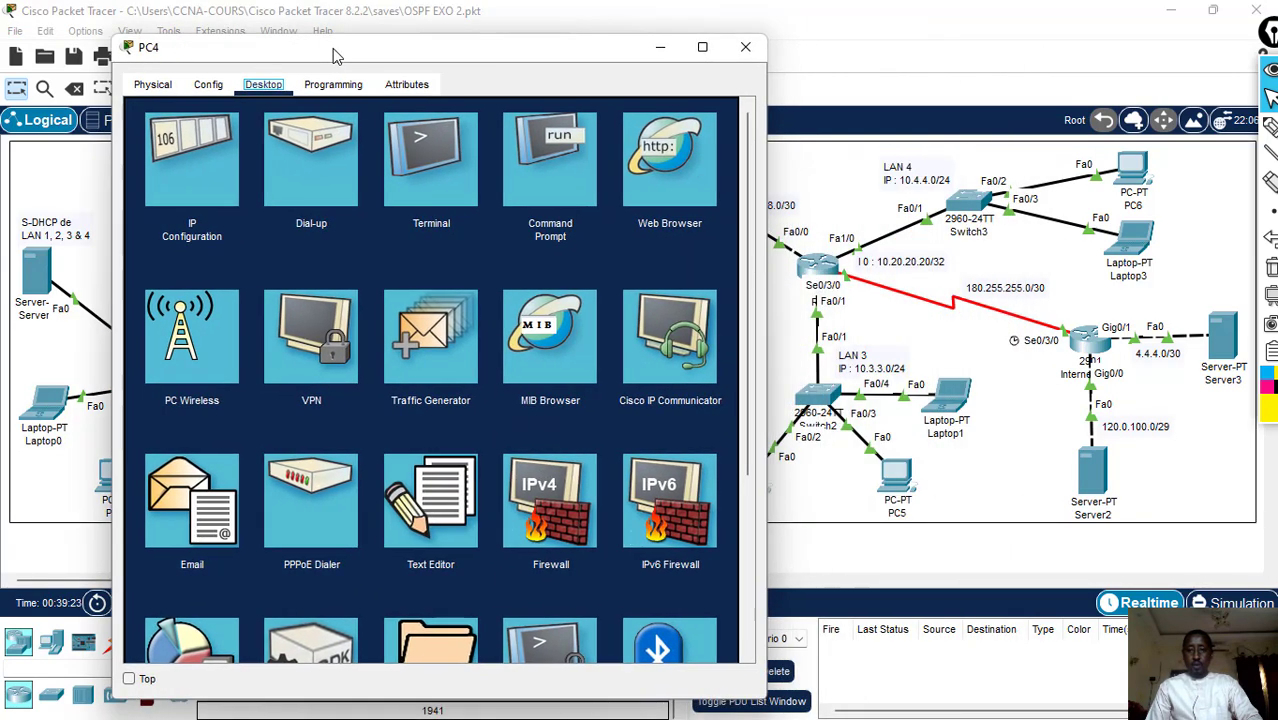
left_click(230, 151)
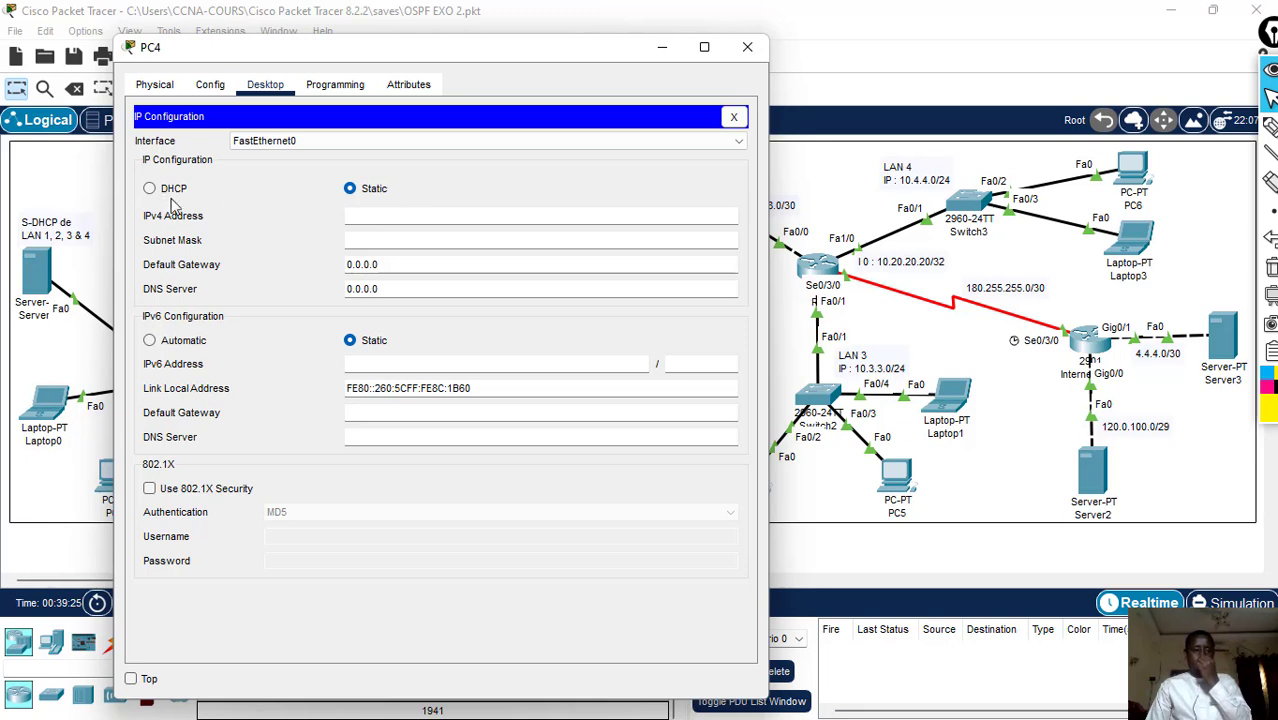
left_click(149, 189)
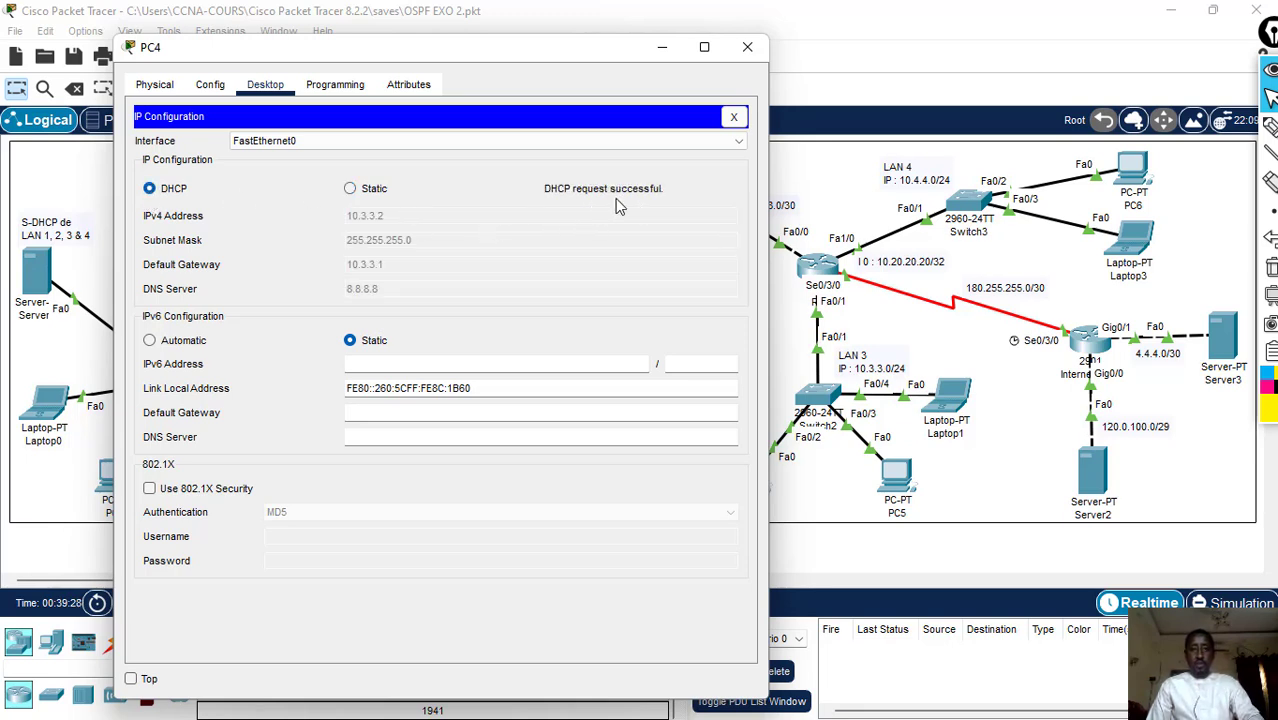
left_click(748, 48)
- Set PC5's IPv4 configuration in LAN 3 to DHCP and close its window
left_click(897, 475)
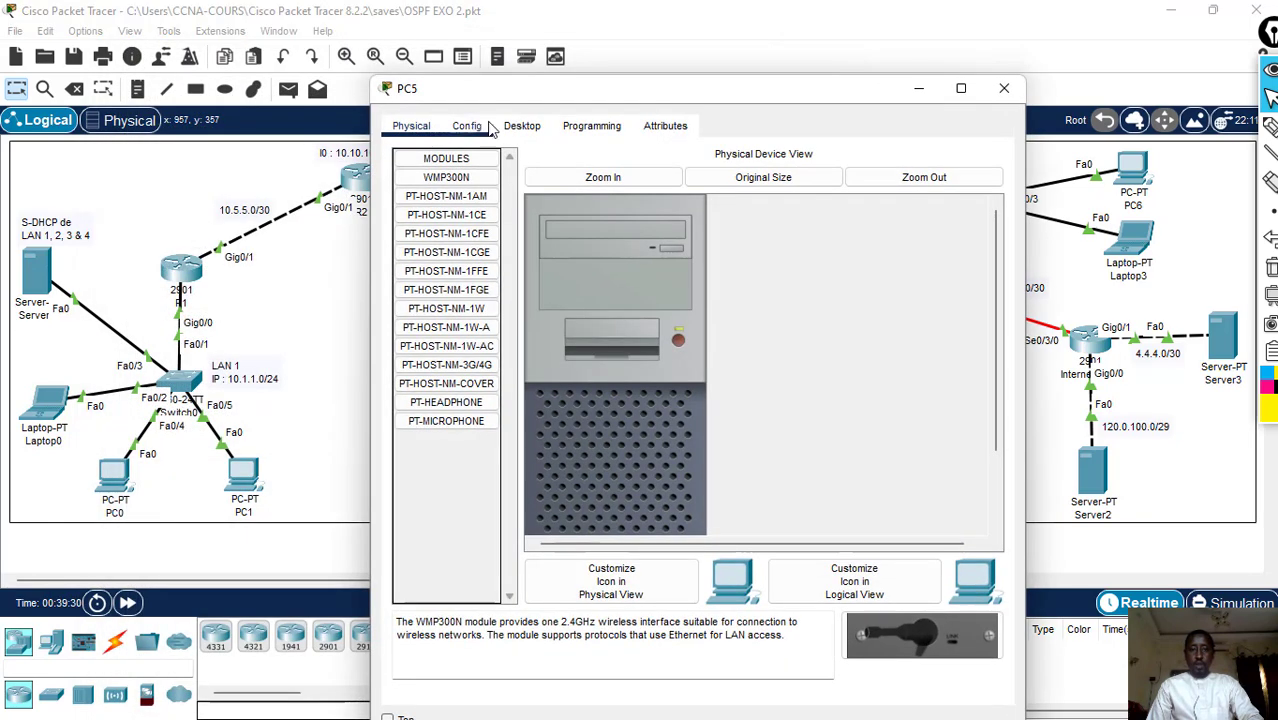
left_click(522, 125)
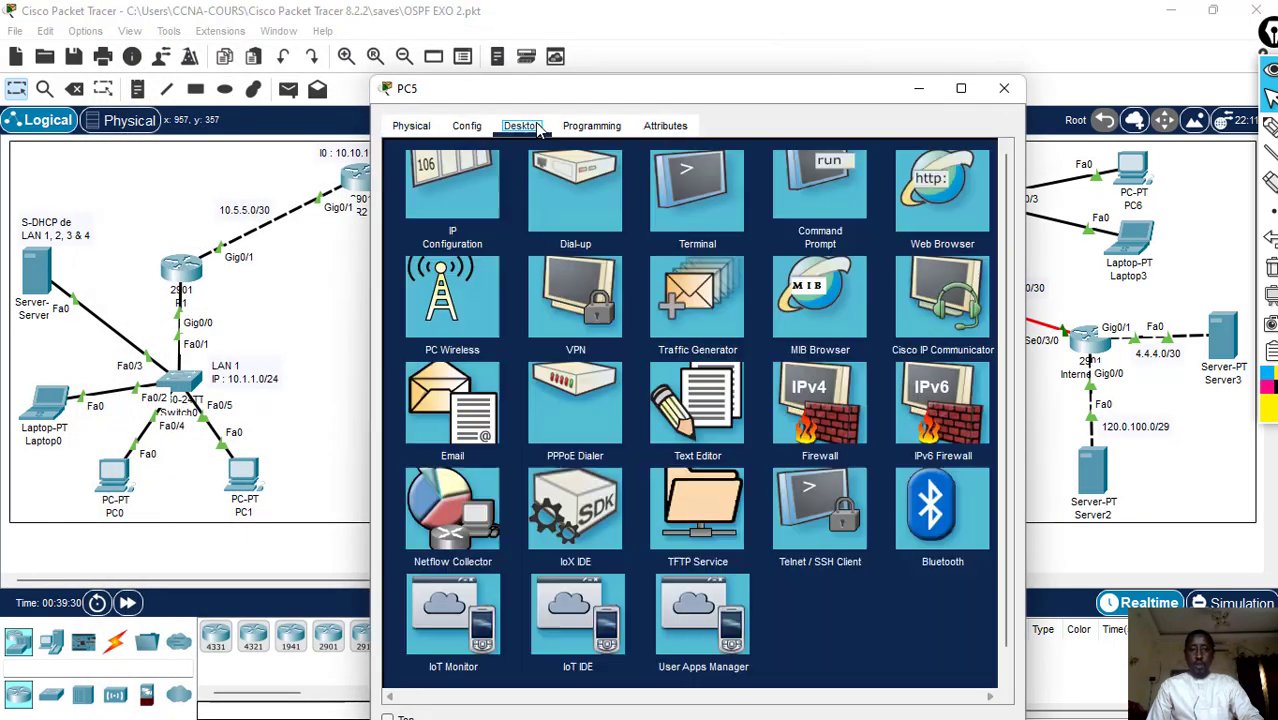
left_click(450, 205)
left_click(440, 231)
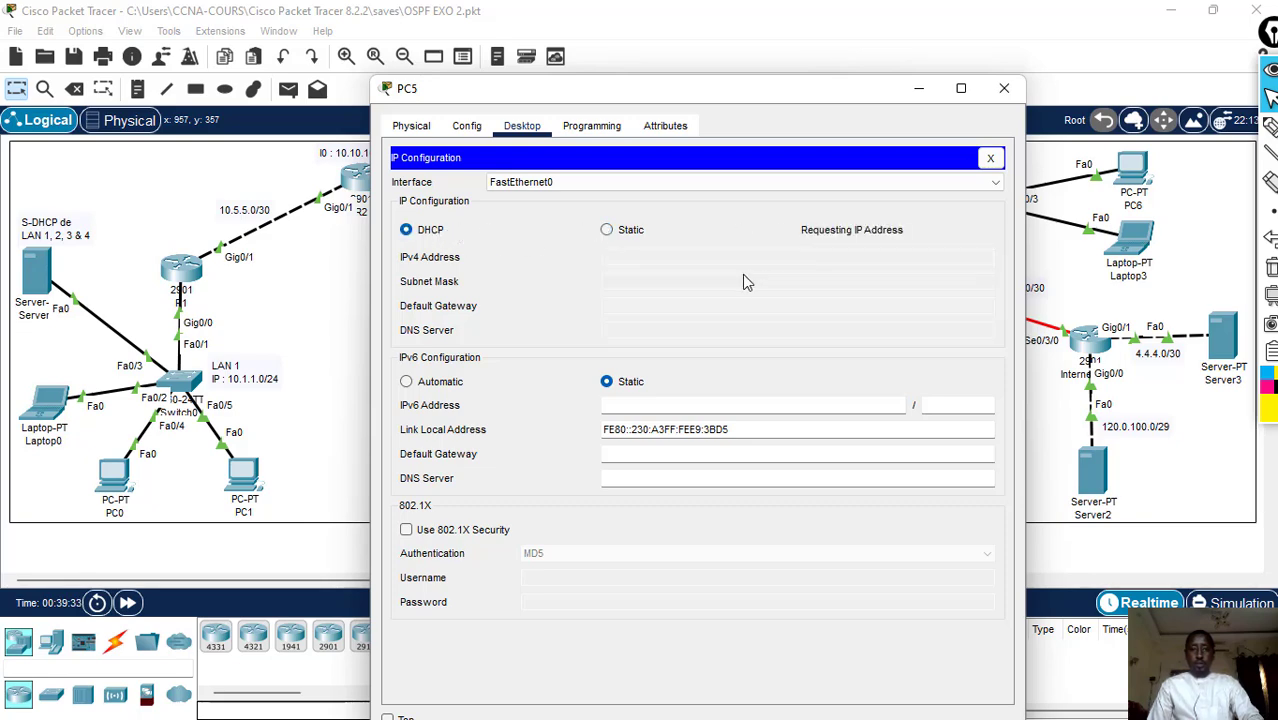
left_click(1004, 88)
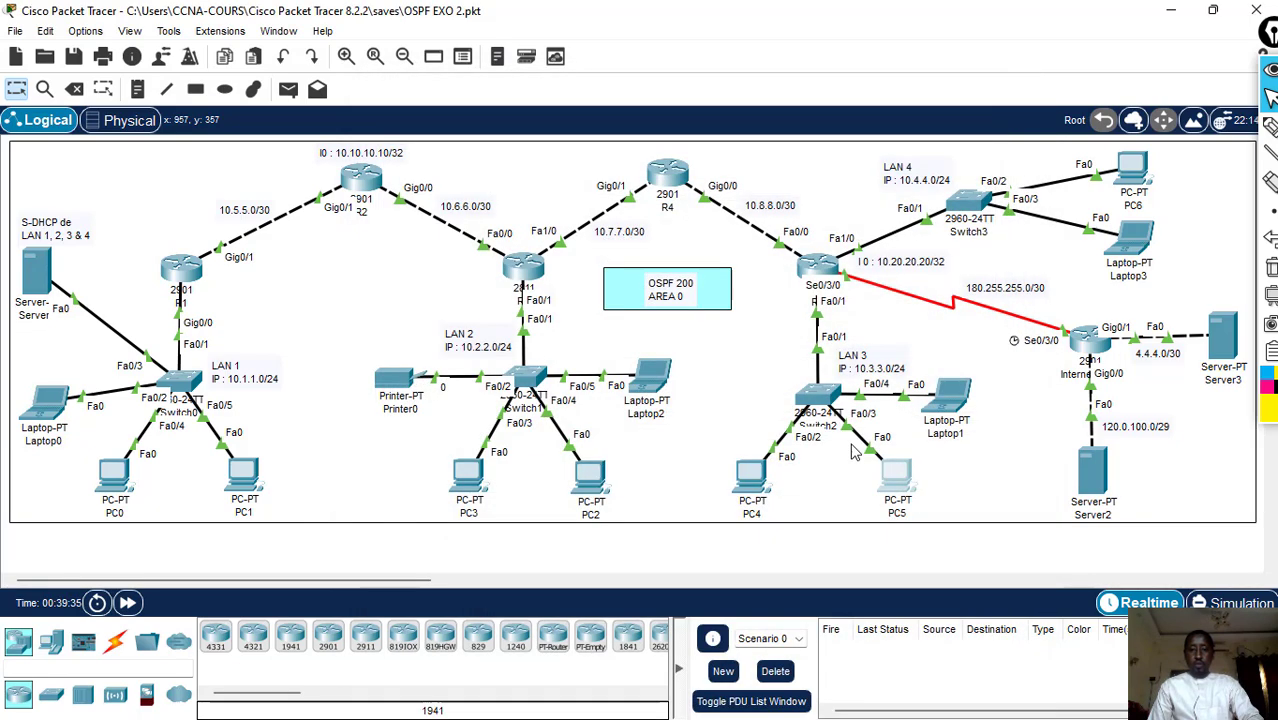
- Set Laptop1's IPv4 configuration in LAN 3 to DHCP and close its window
left_click(948, 392)
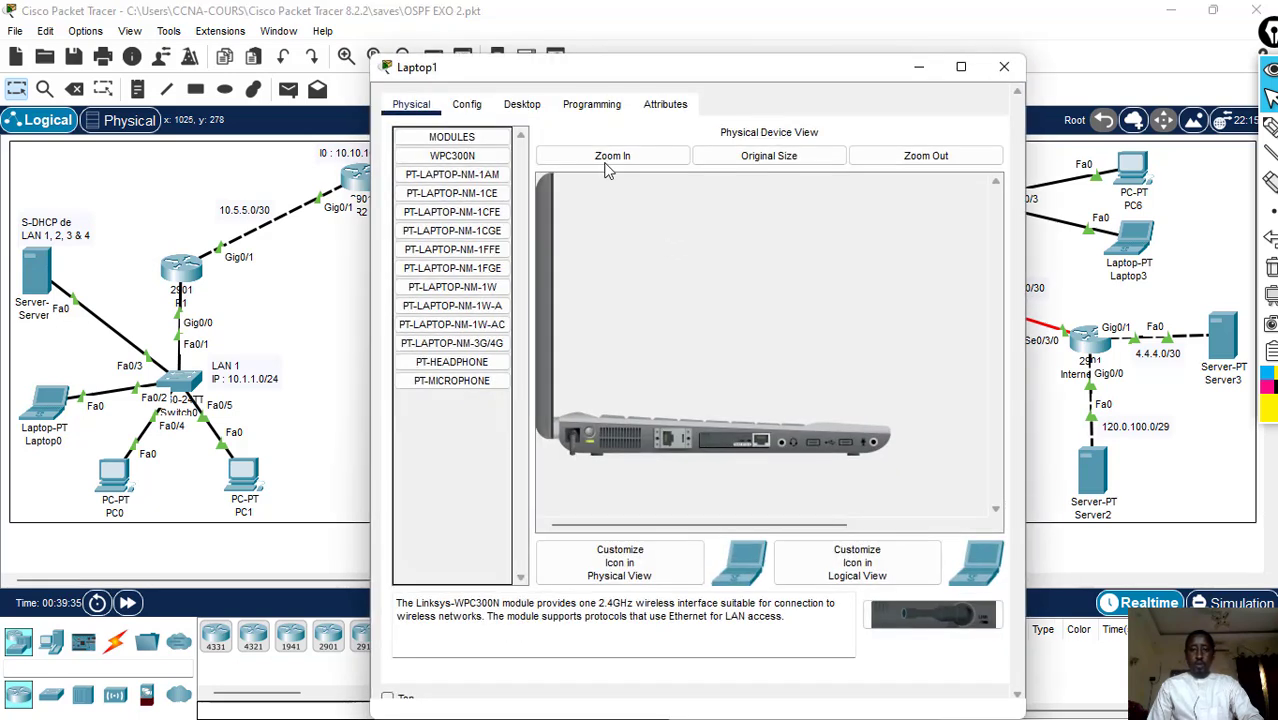
left_click(522, 104)
left_click(475, 190)
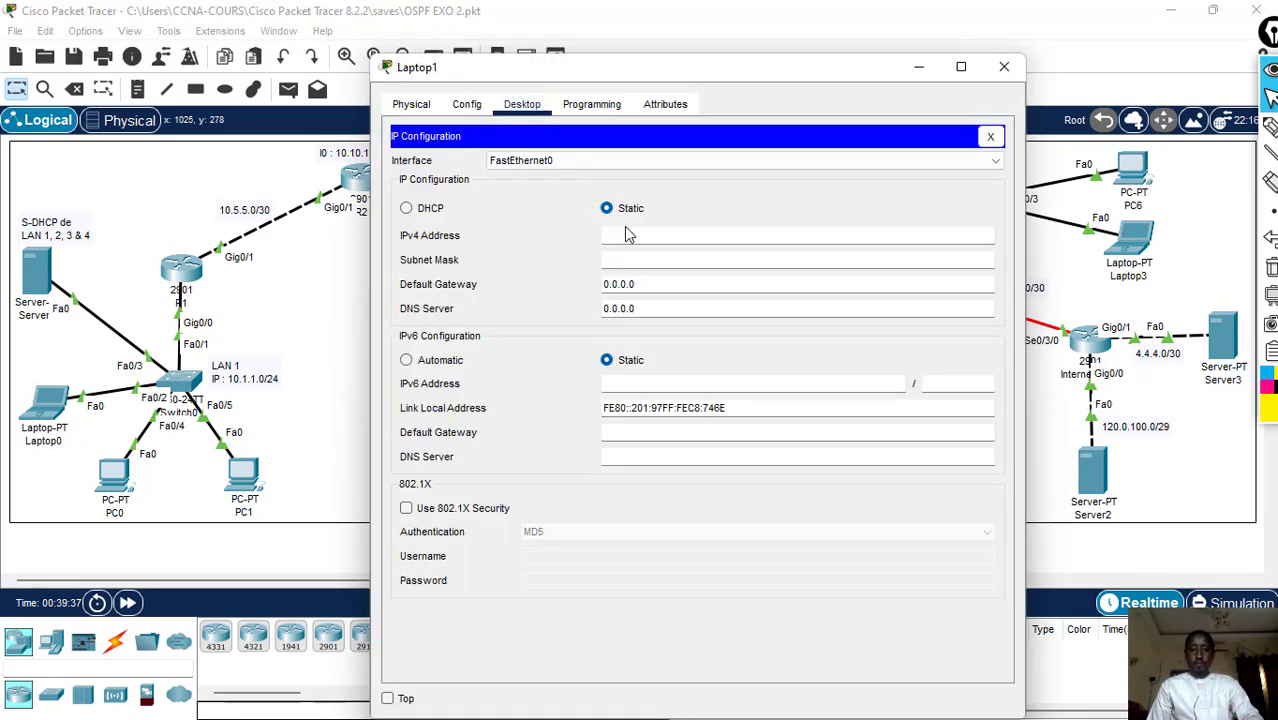
left_click(433, 212)
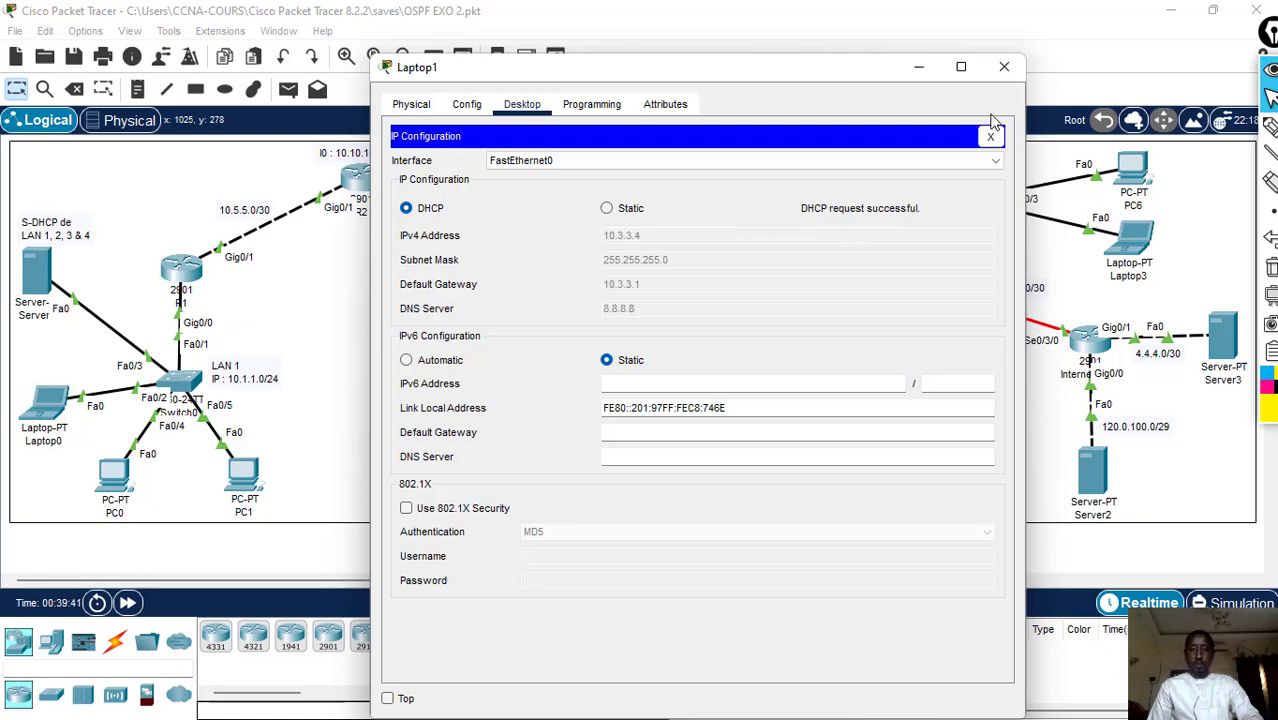
left_click(1004, 66)
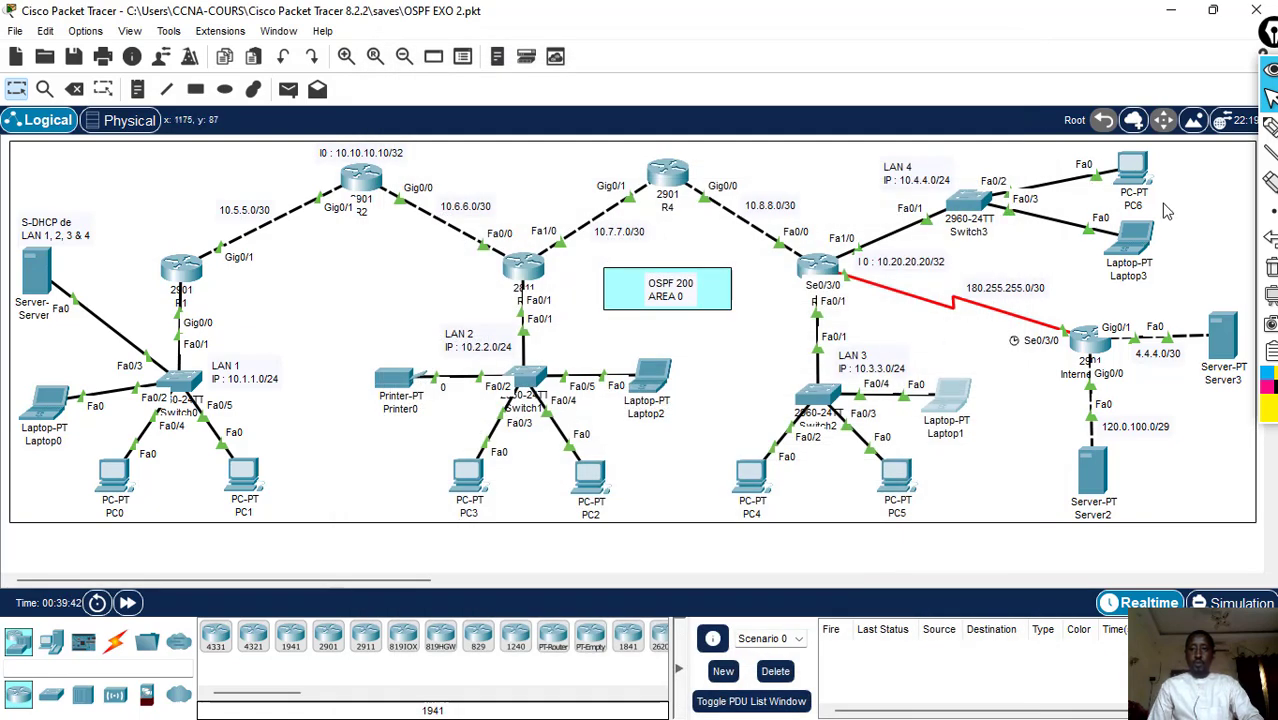
- Set Laptop3's IPv4 configuration in LAN 4 to DHCP and close its window
left_click(1100, 265)
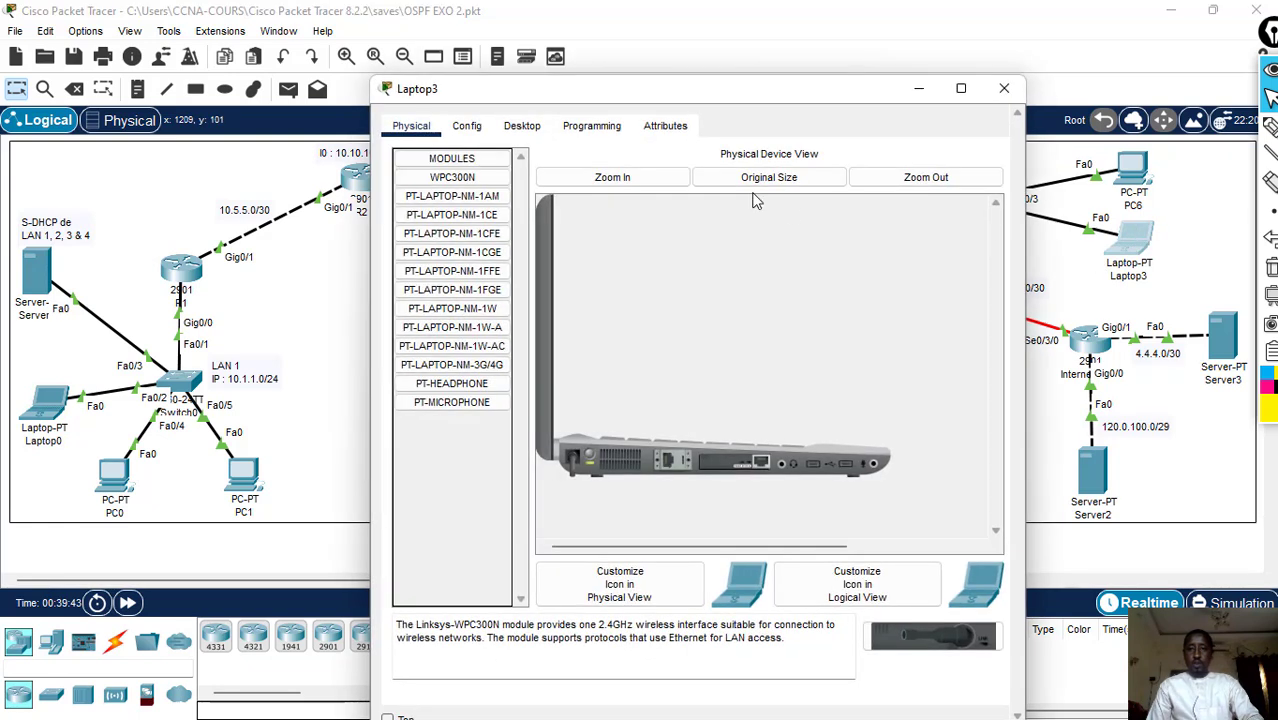
left_click(520, 128)
left_click(434, 196)
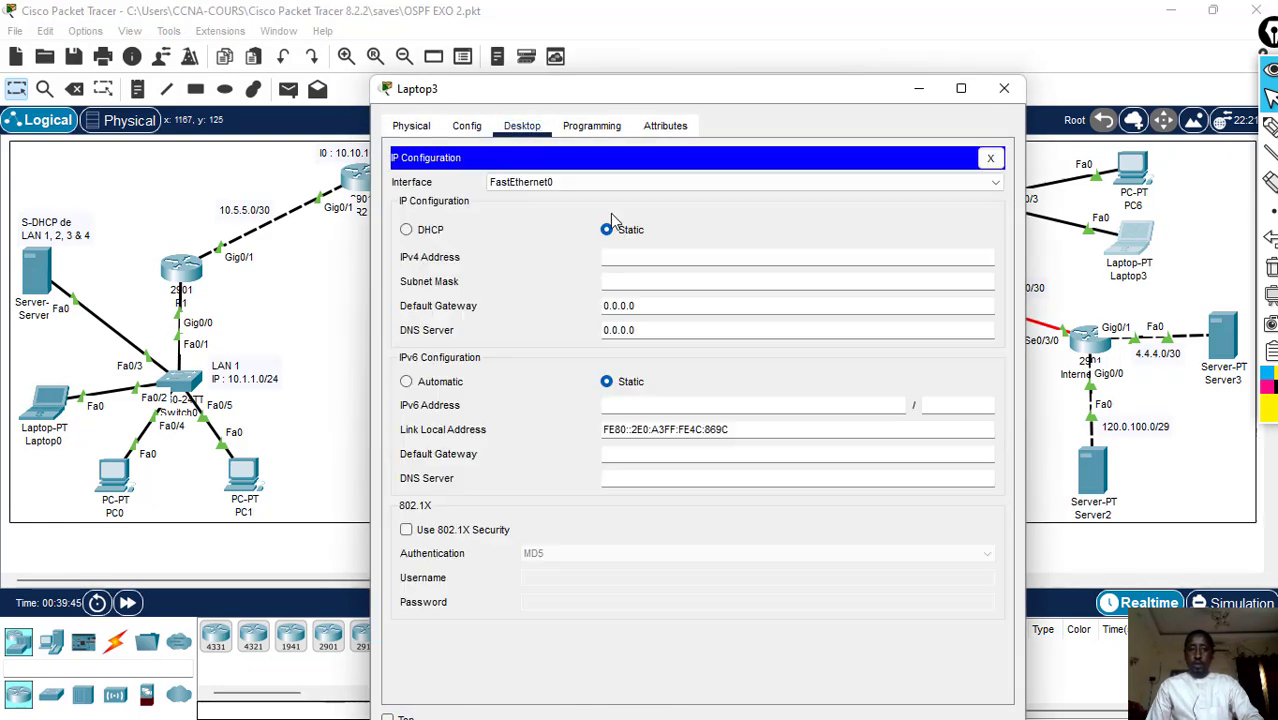
left_click(438, 231)
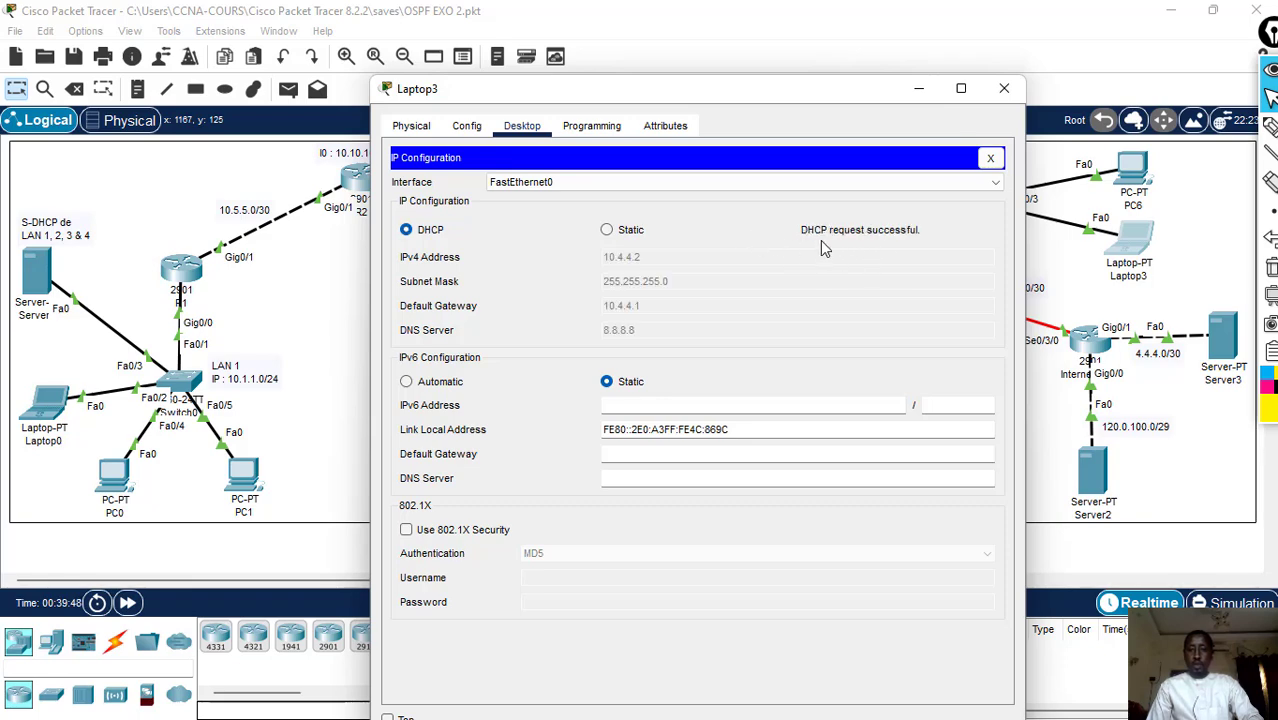
left_click(1004, 88)
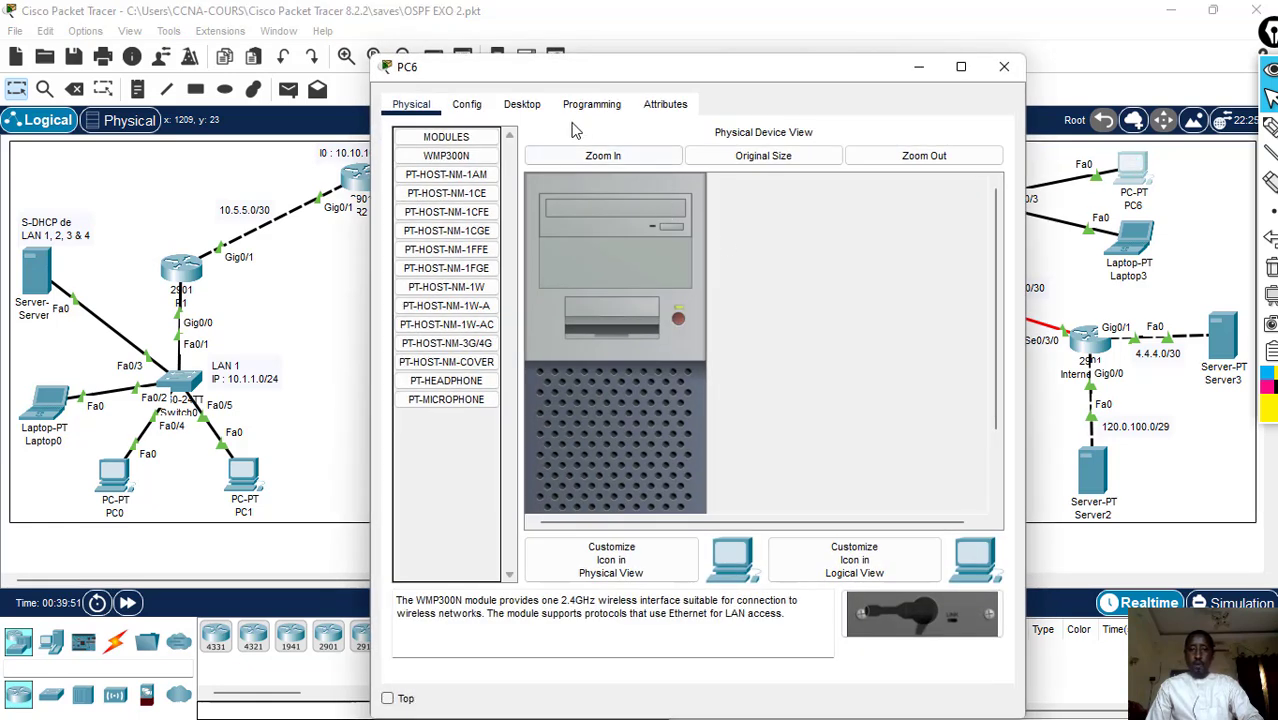
- Set PC6's IPv4 configuration in LAN 4 to DHCP and close its window
left_click(521, 105)
left_click(478, 196)
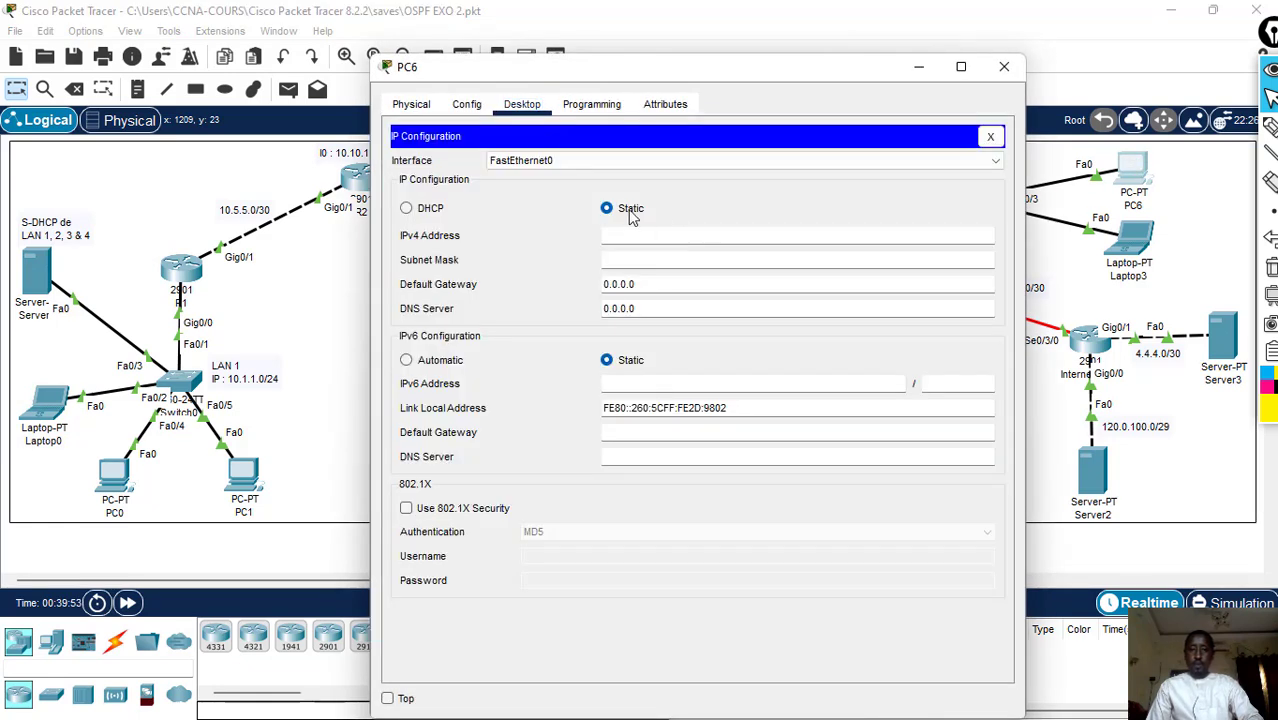
left_click(437, 212)
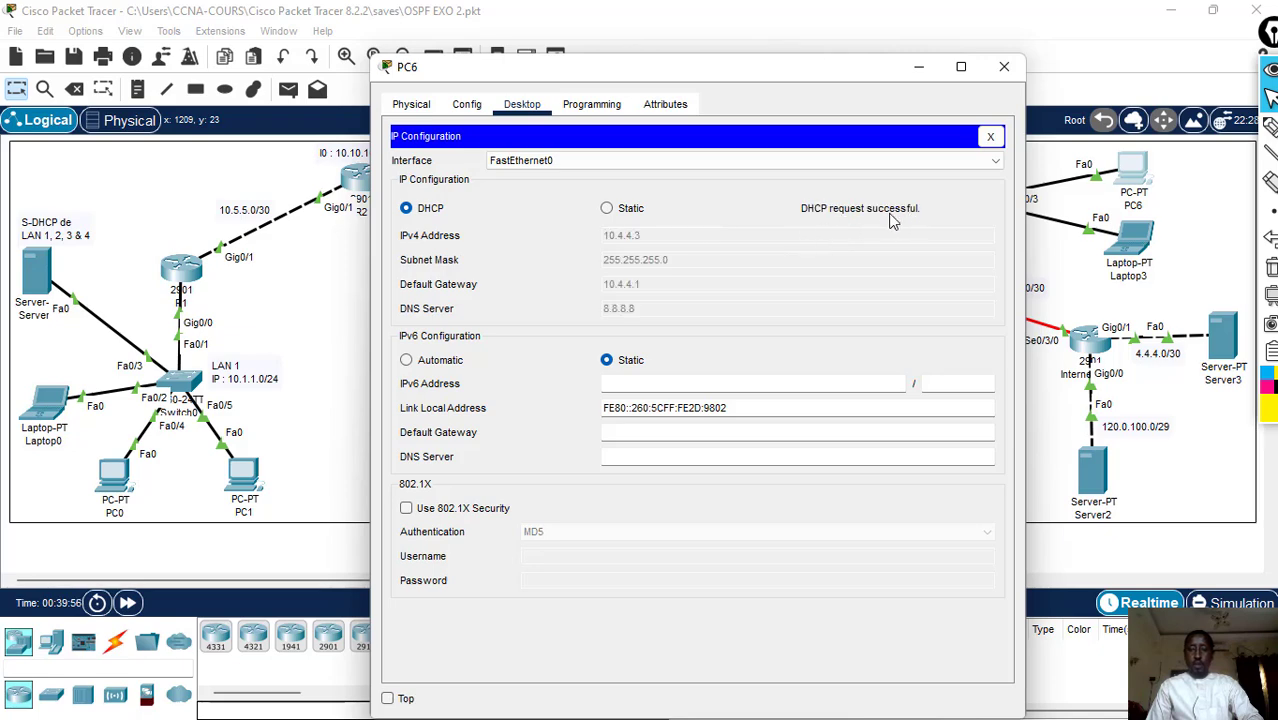
left_click(1003, 68)
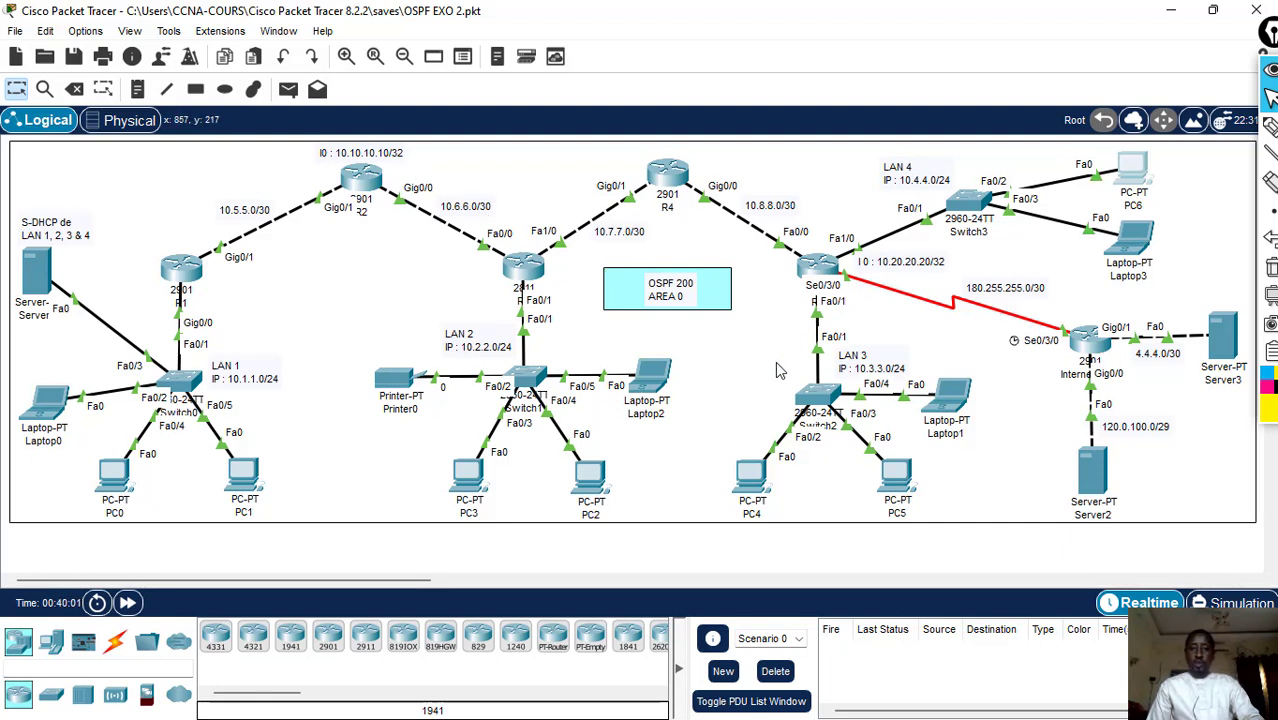
- Test connectivity between LAN 2 and LAN 1 with two simple PDUs from PC3 to Laptop0, and delete the scenario's PDUs
left_click(294, 92)
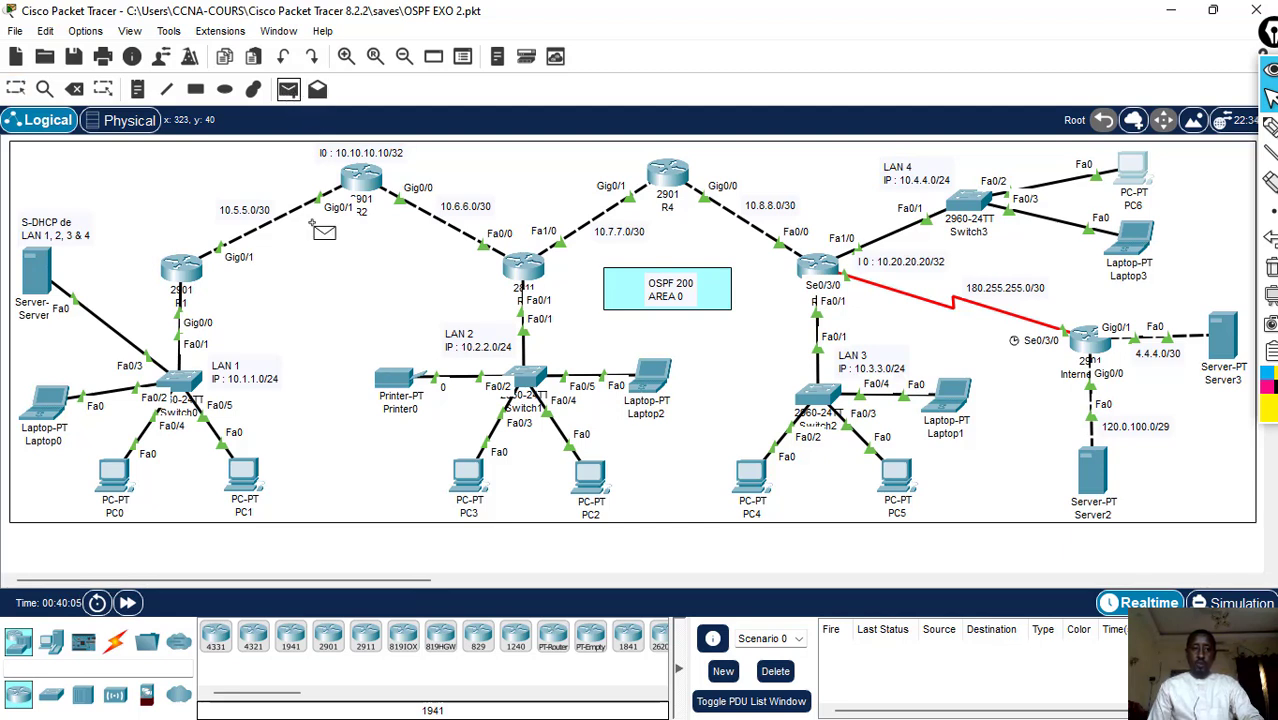
left_click(466, 470)
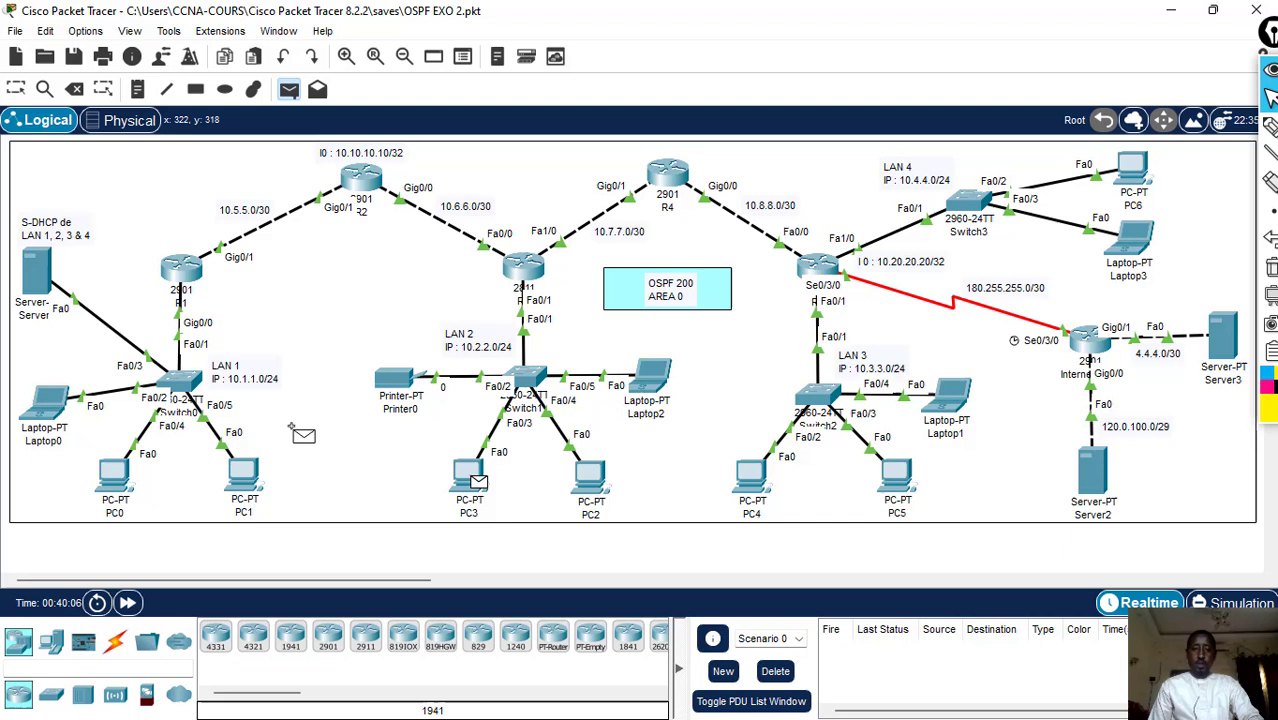
left_click(46, 398)
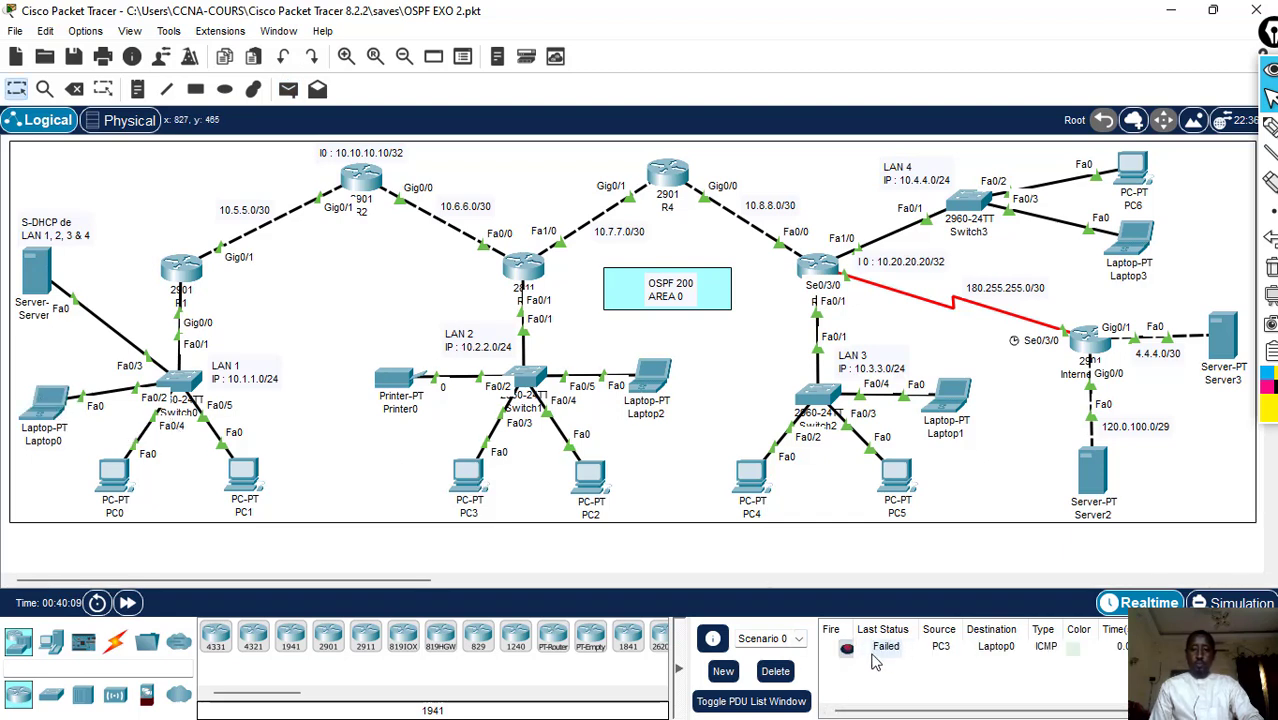
left_click(291, 92)
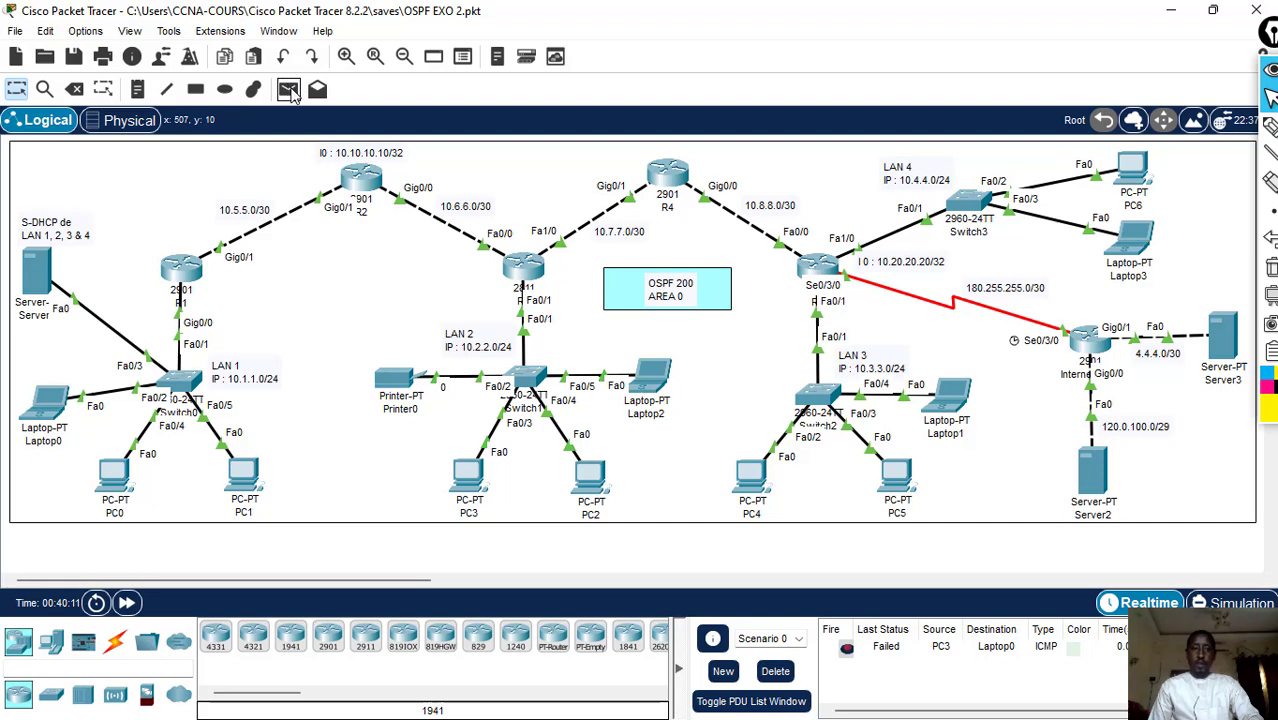
left_click(466, 472)
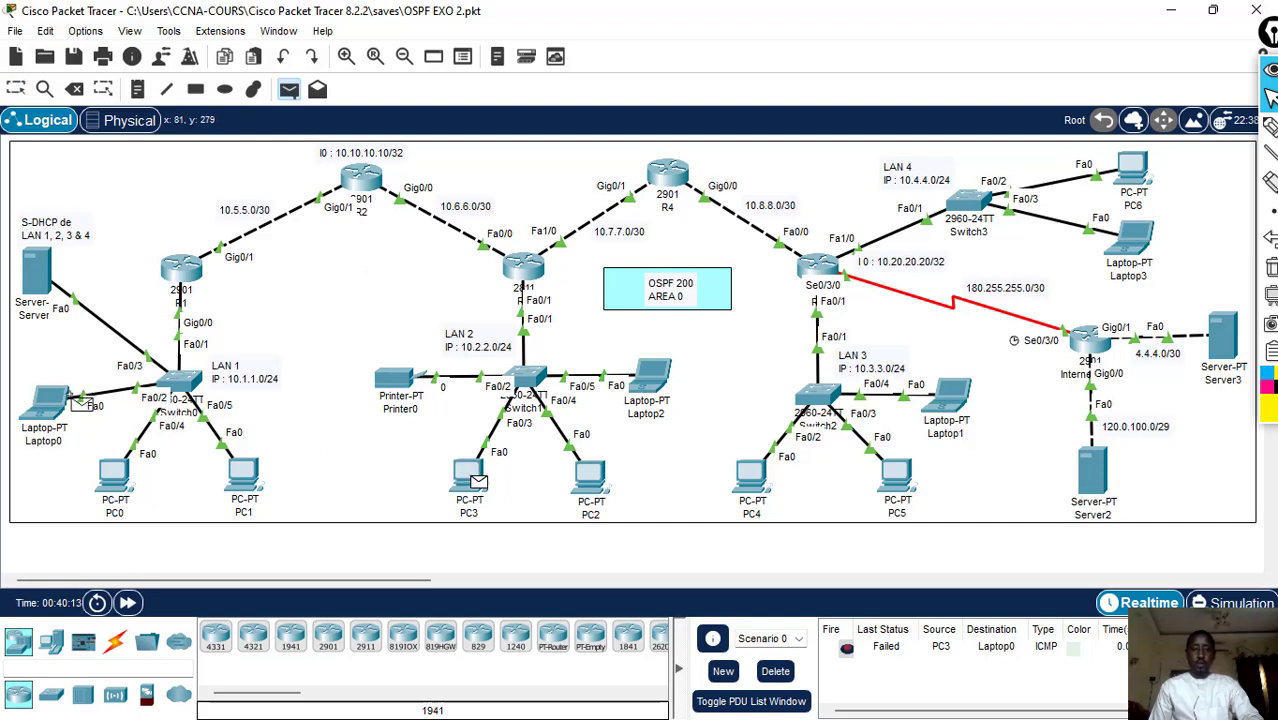
left_click(56, 392)
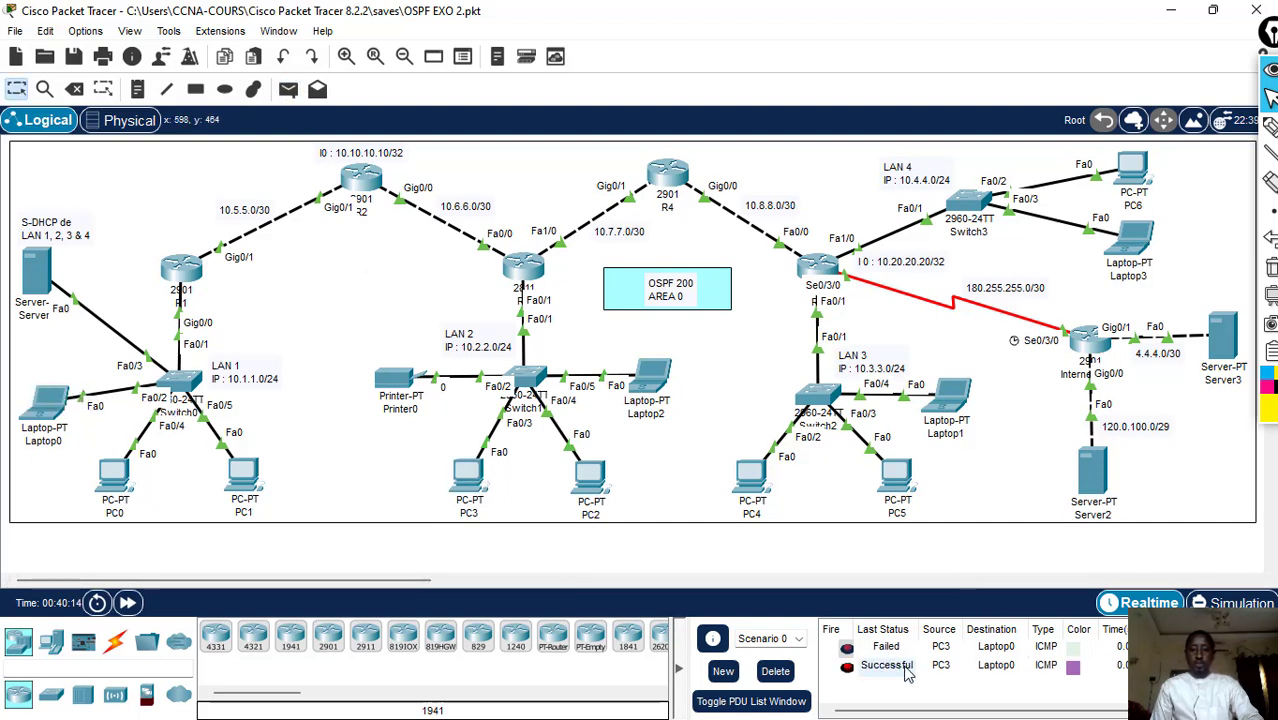
left_click(775, 671)
- Test connectivity between LAN 2 and LAN 3 with a simple PDU from PC2 to PC5
left_click(288, 90)
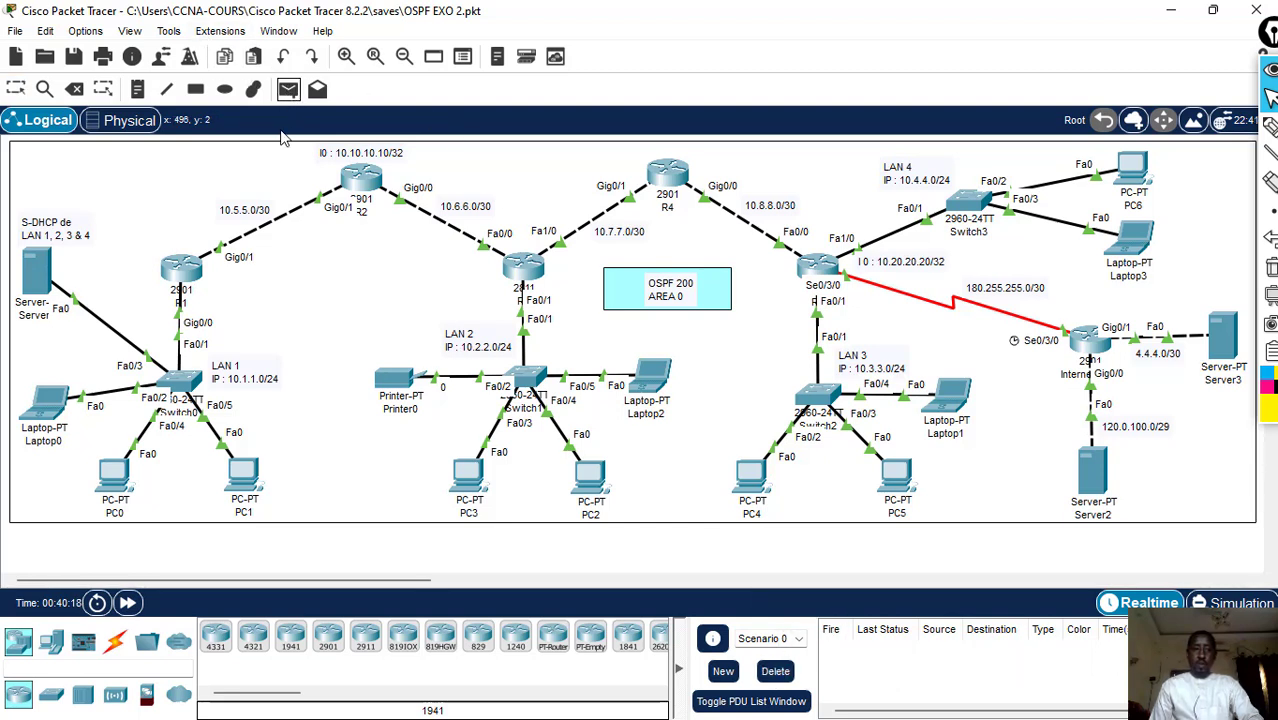
left_click(584, 474)
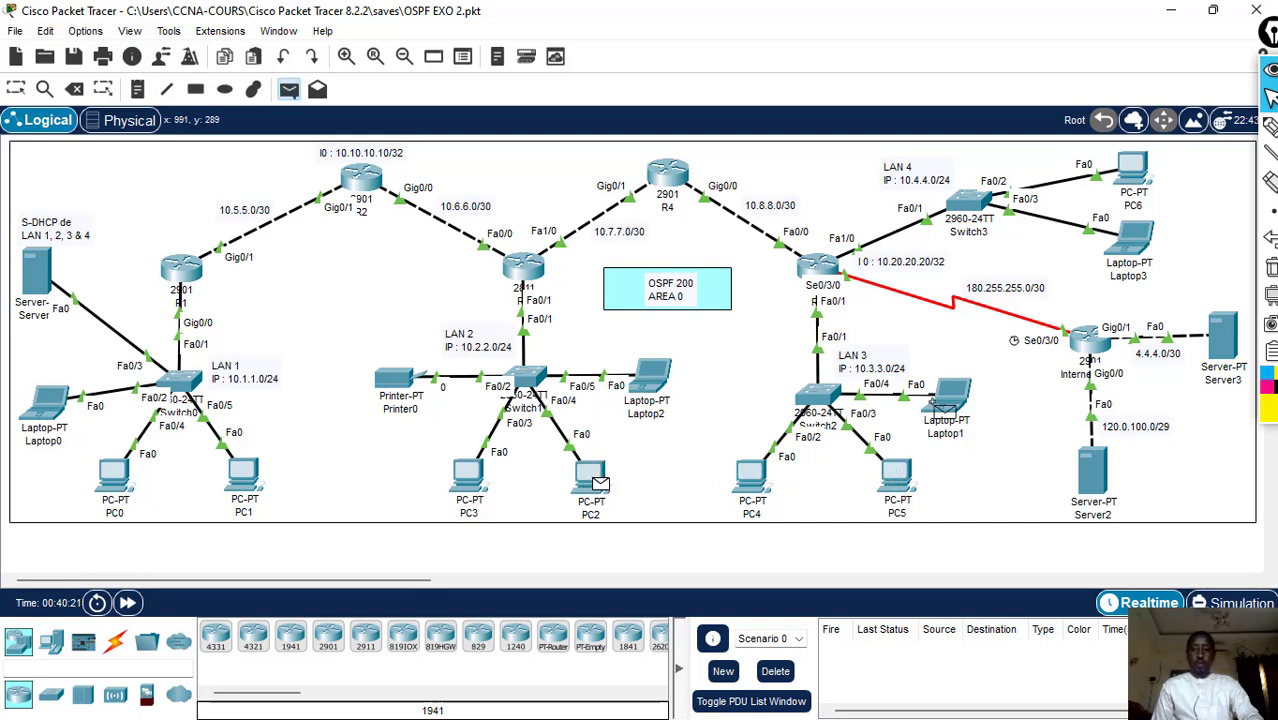
left_click(890, 475)
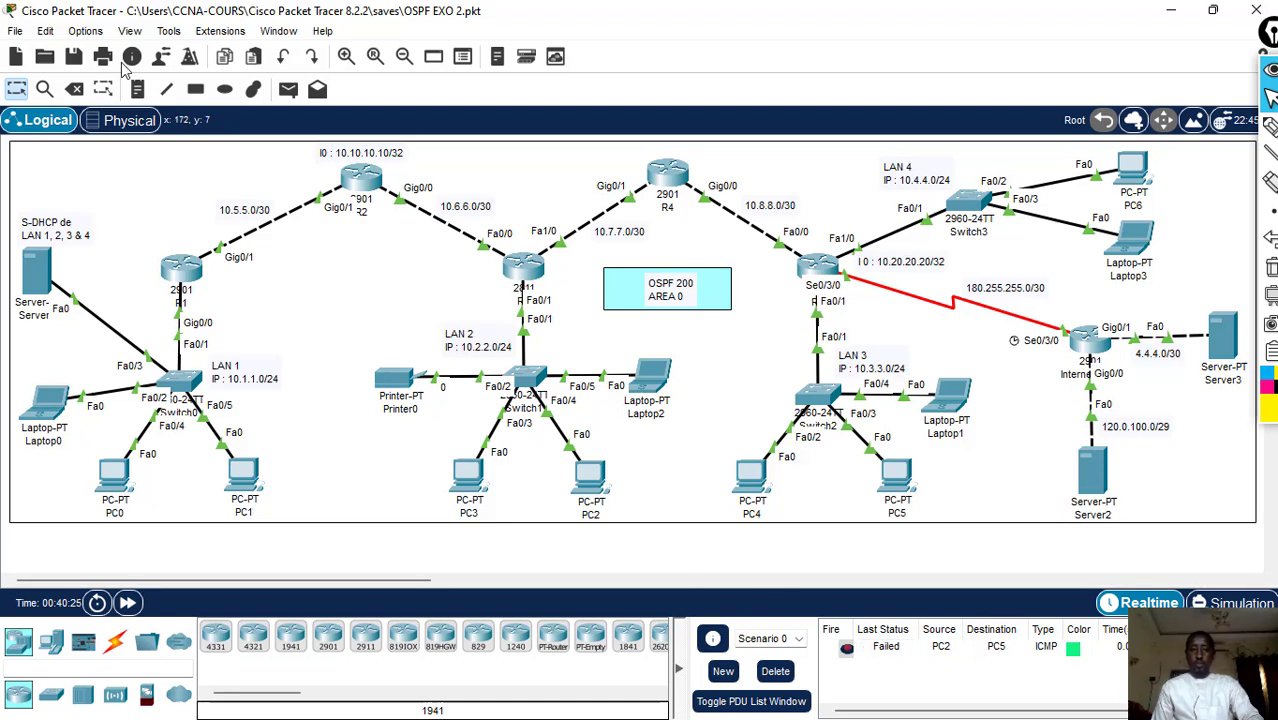
- Send two simple PDUs from PC2 to PC4 to test LAN 2 to LAN 3 connectivity, and delete the scenario's PDUs
left_click(288, 90)
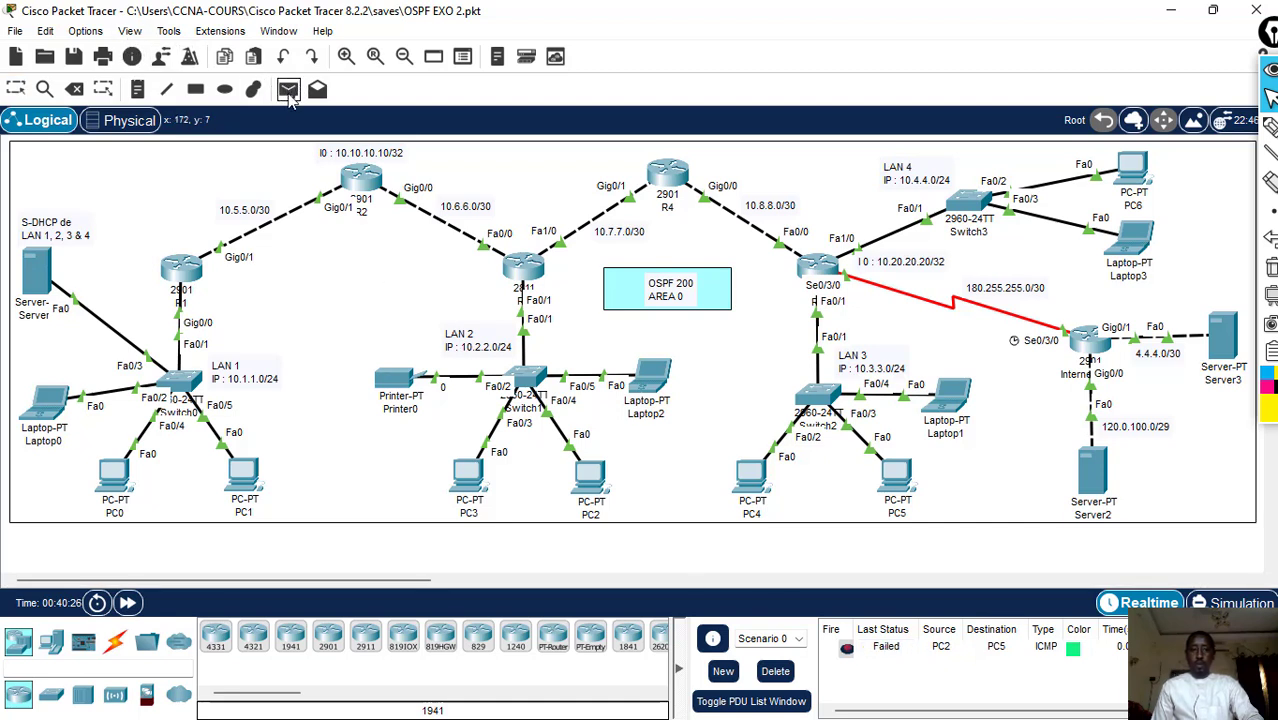
left_click(584, 476)
left_click(750, 480)
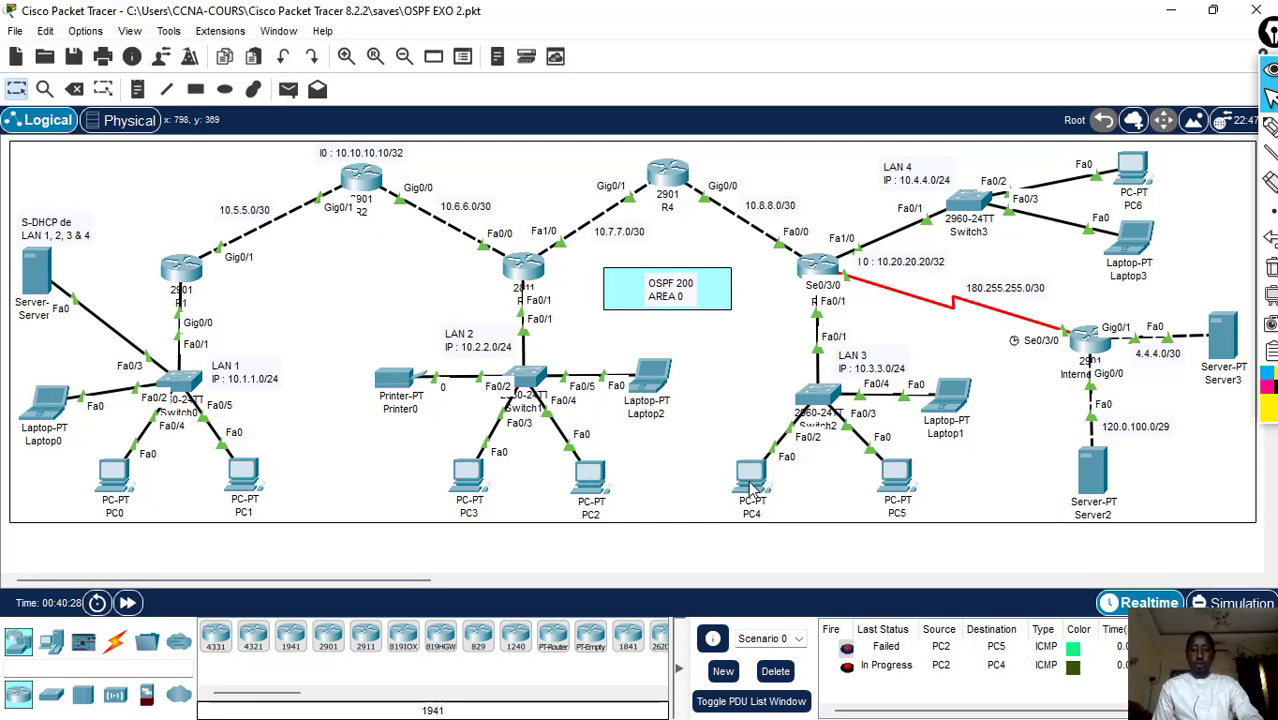
mouse_move(750, 488)
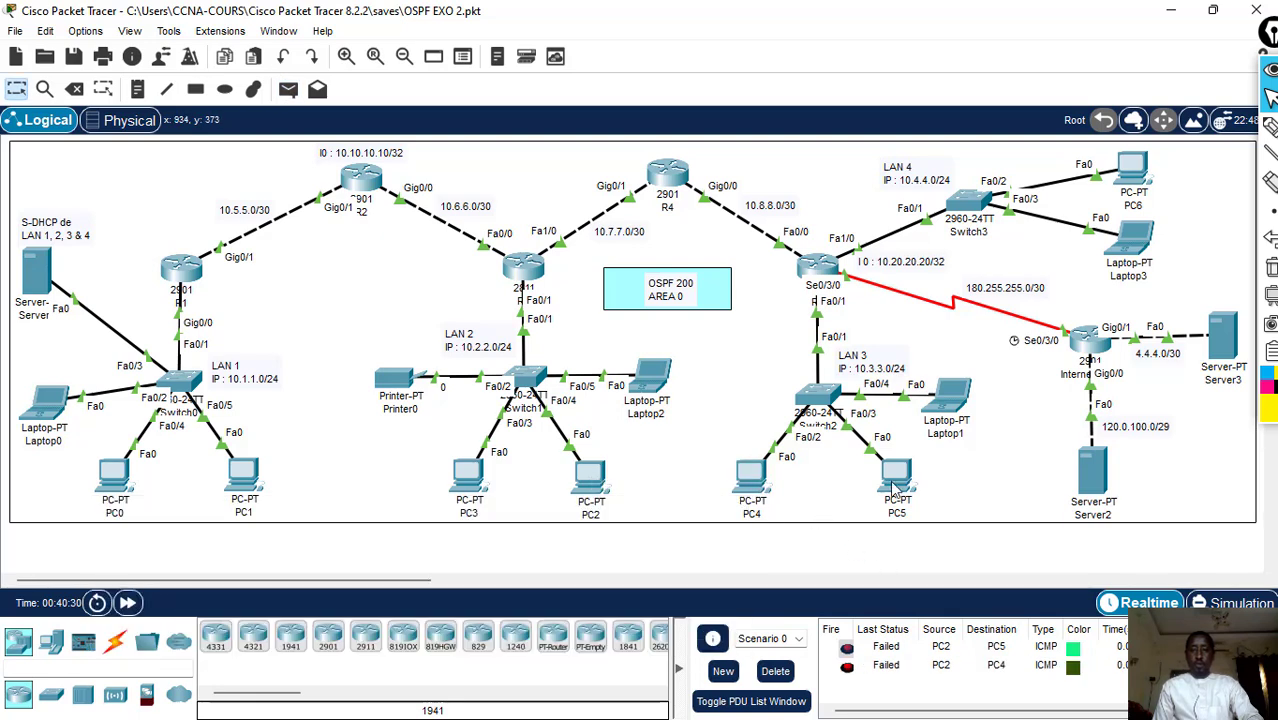
left_click(288, 89)
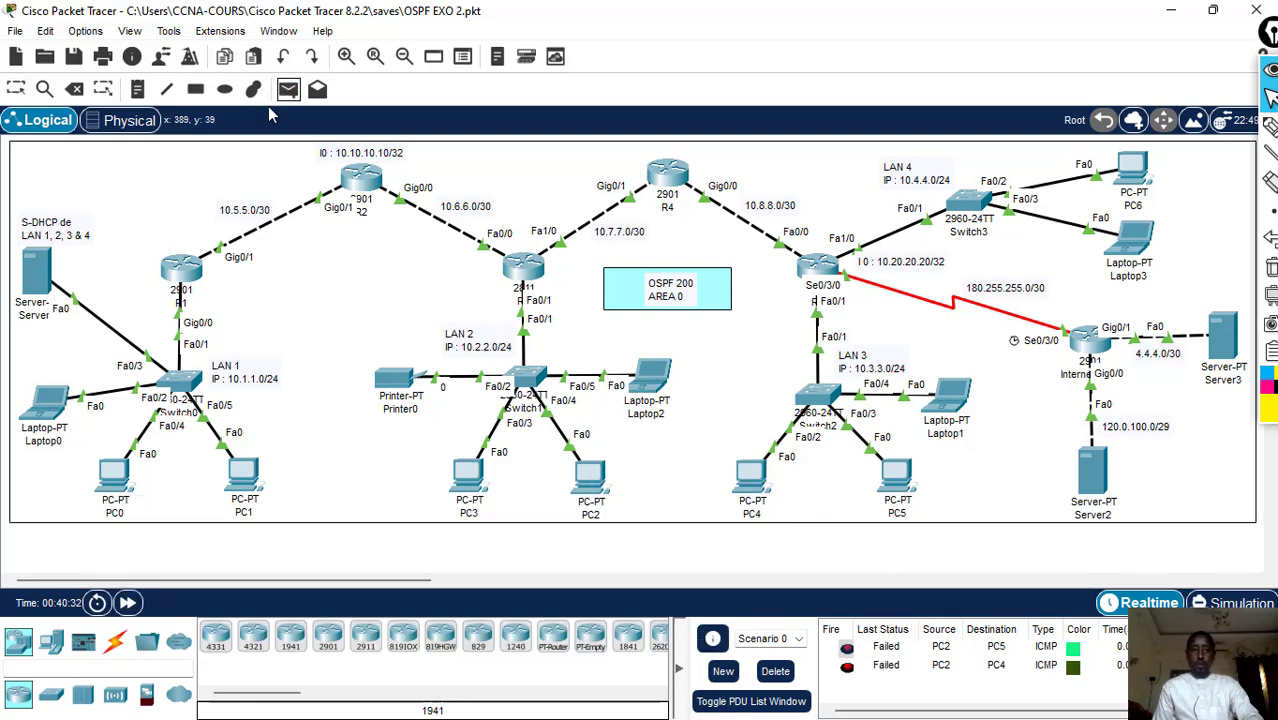
left_click(597, 468)
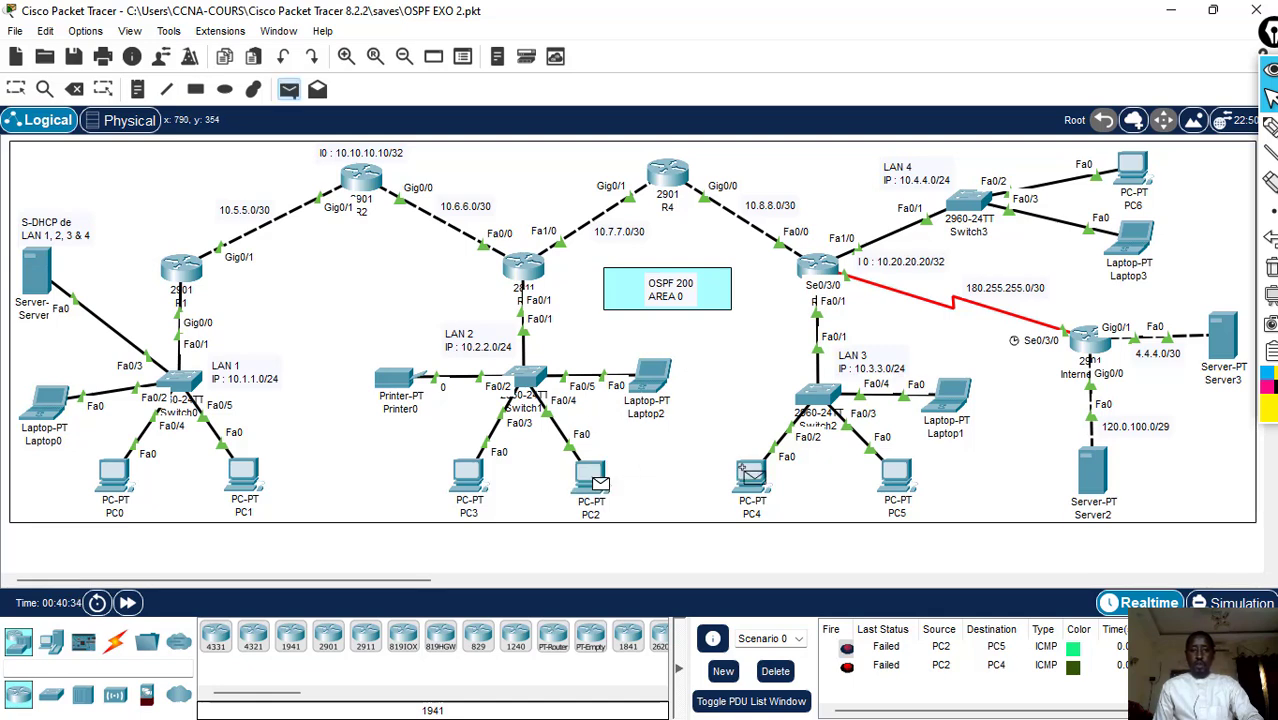
left_click(750, 476)
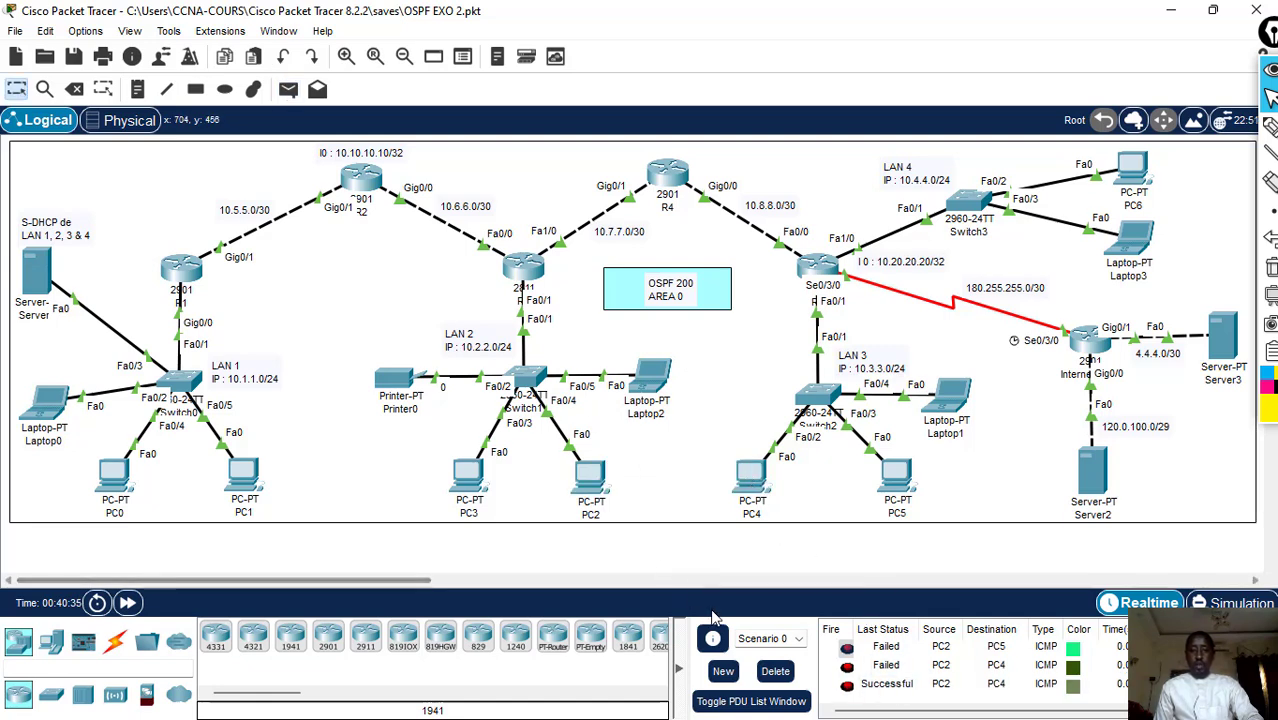
left_click(775, 671)
- Retest LAN 2 to LAN 3 connectivity with a simple PDU from PC2 to PC5, and delete the scenario's PDU
left_click(288, 89)
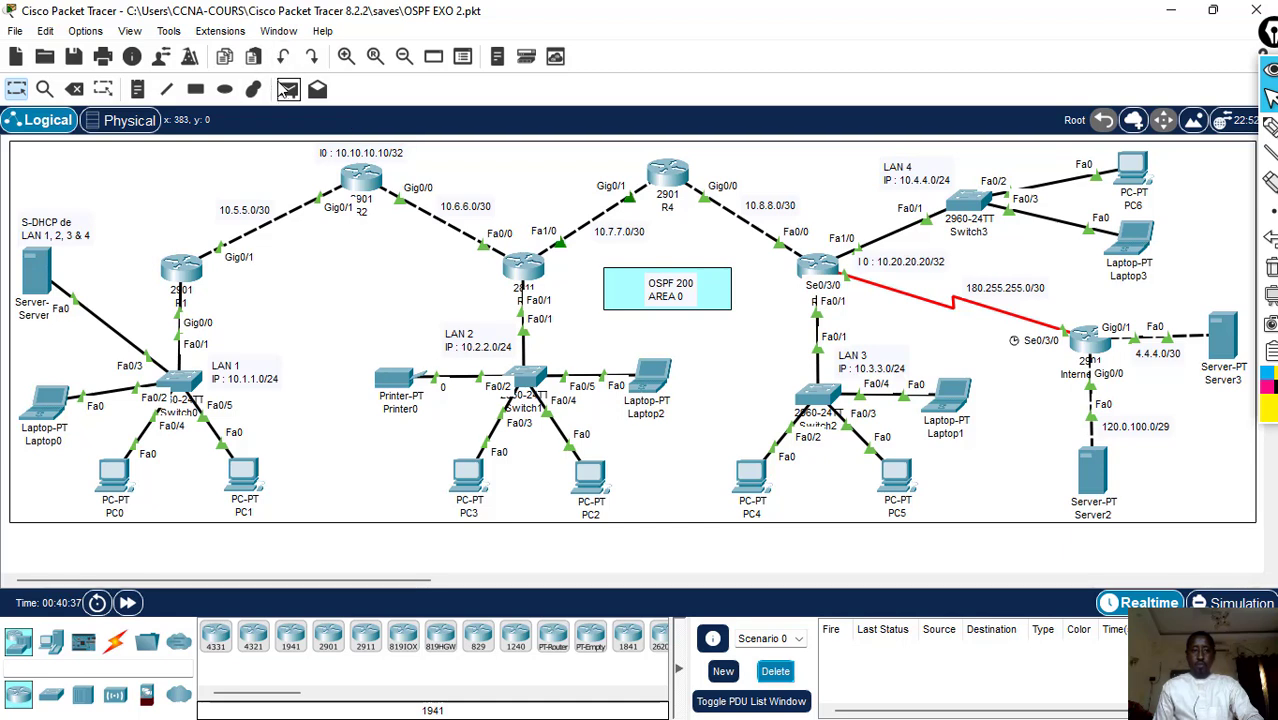
left_click(590, 474)
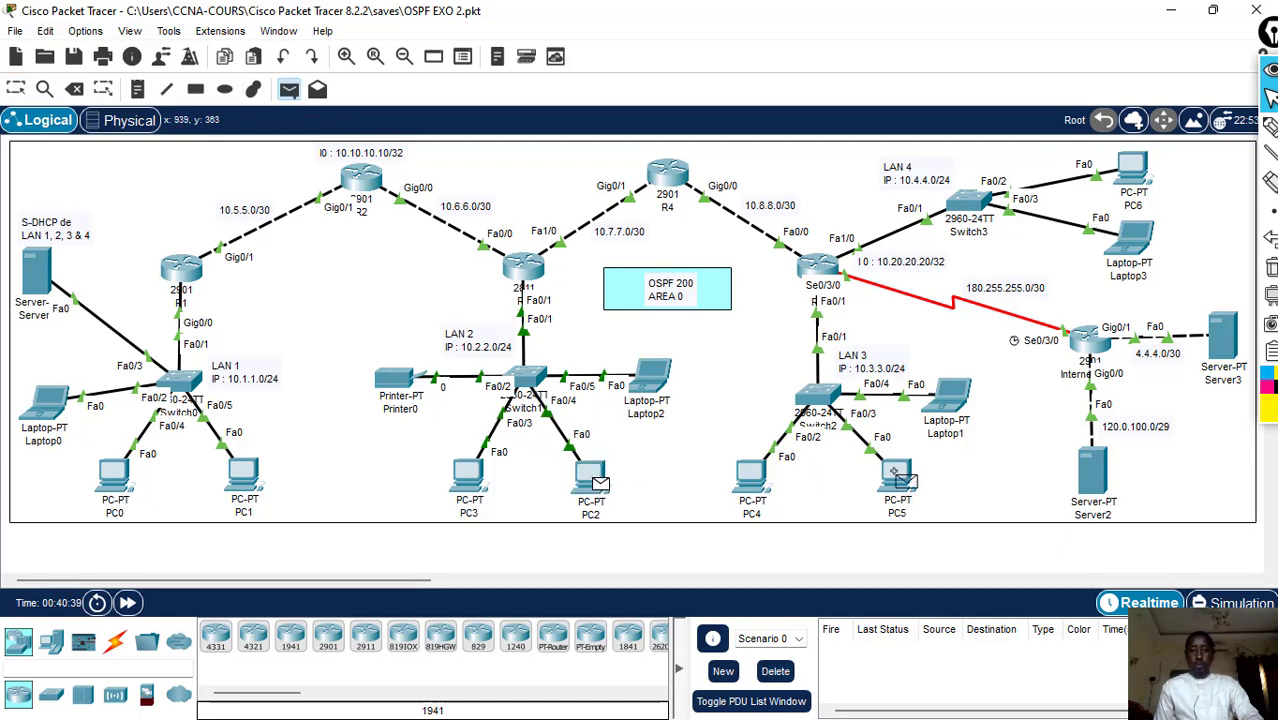
left_click(897, 476)
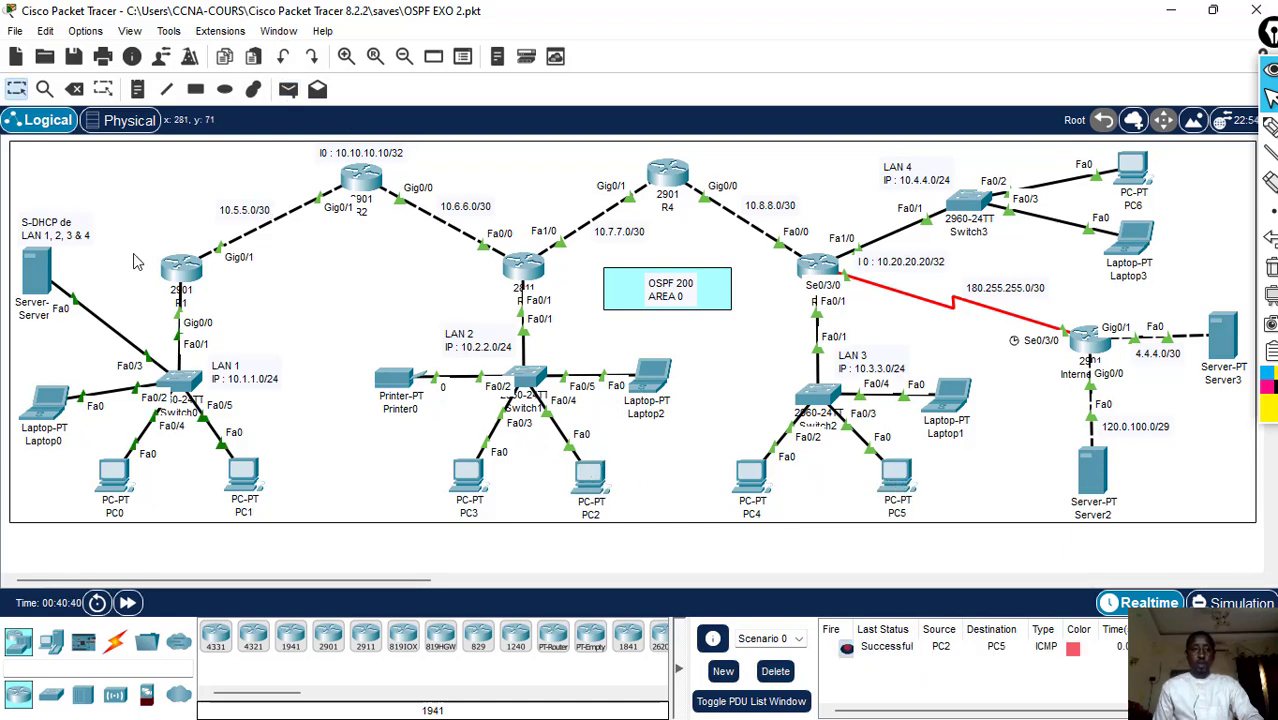
left_click(776, 672)
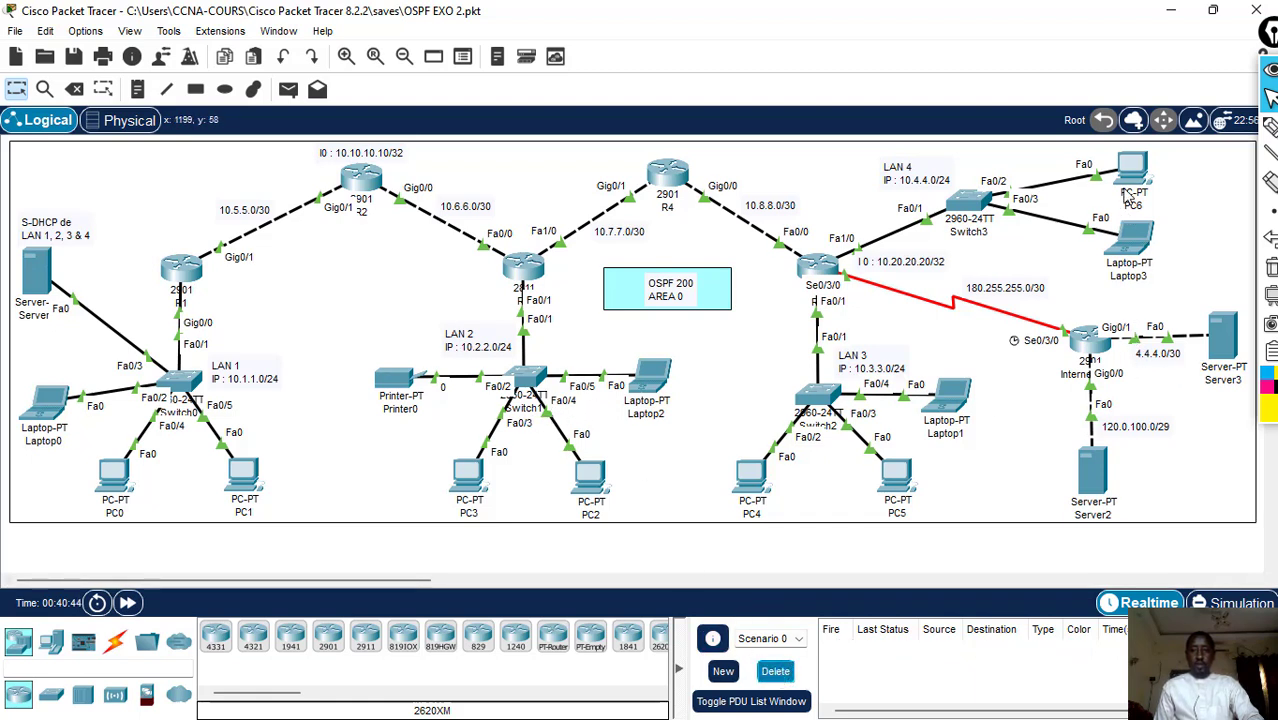
- Test connectivity between LAN 2 and LAN 4 with two simple PDUs from Laptop2 to Laptop3
left_click(288, 90)
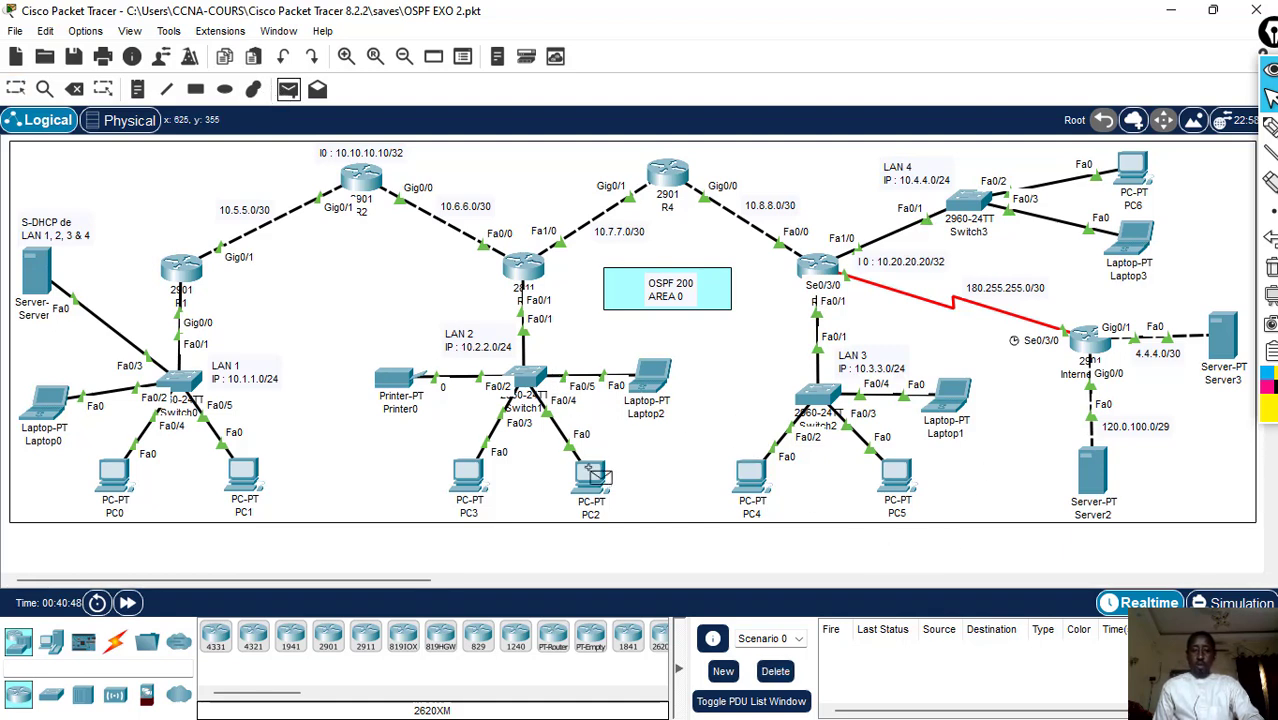
left_click(648, 382)
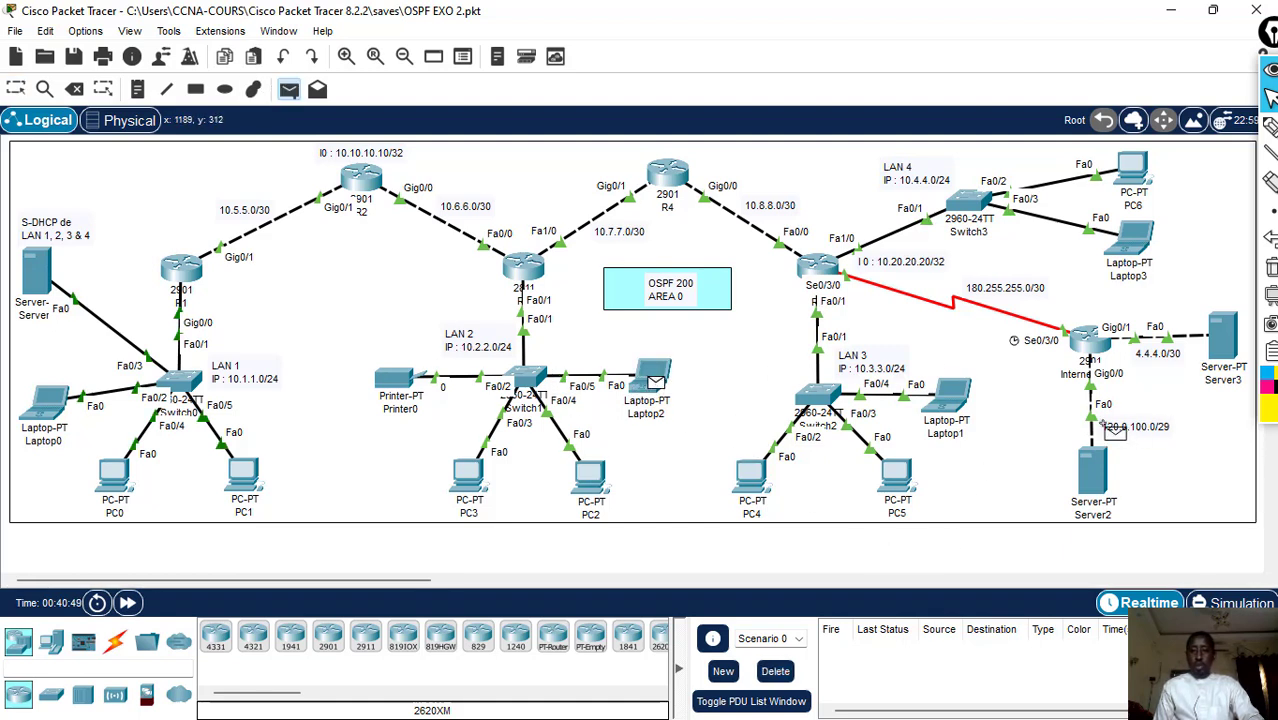
left_click(1135, 241)
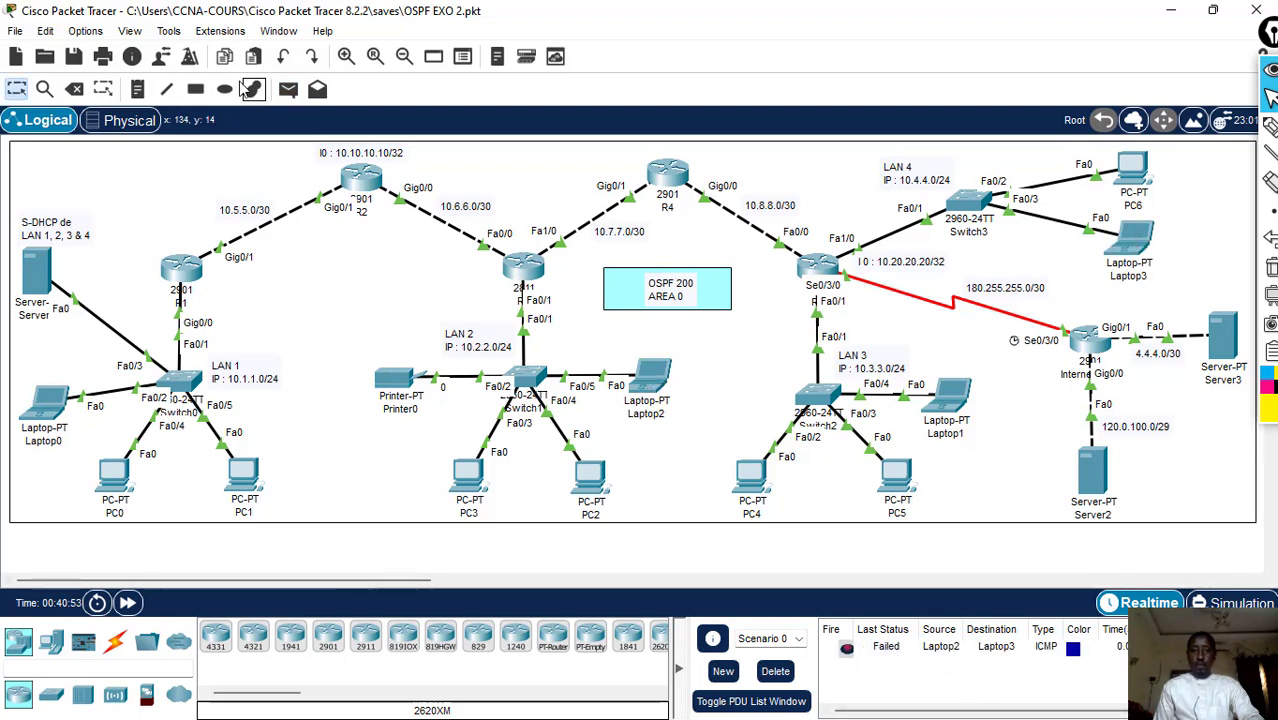
left_click(288, 89)
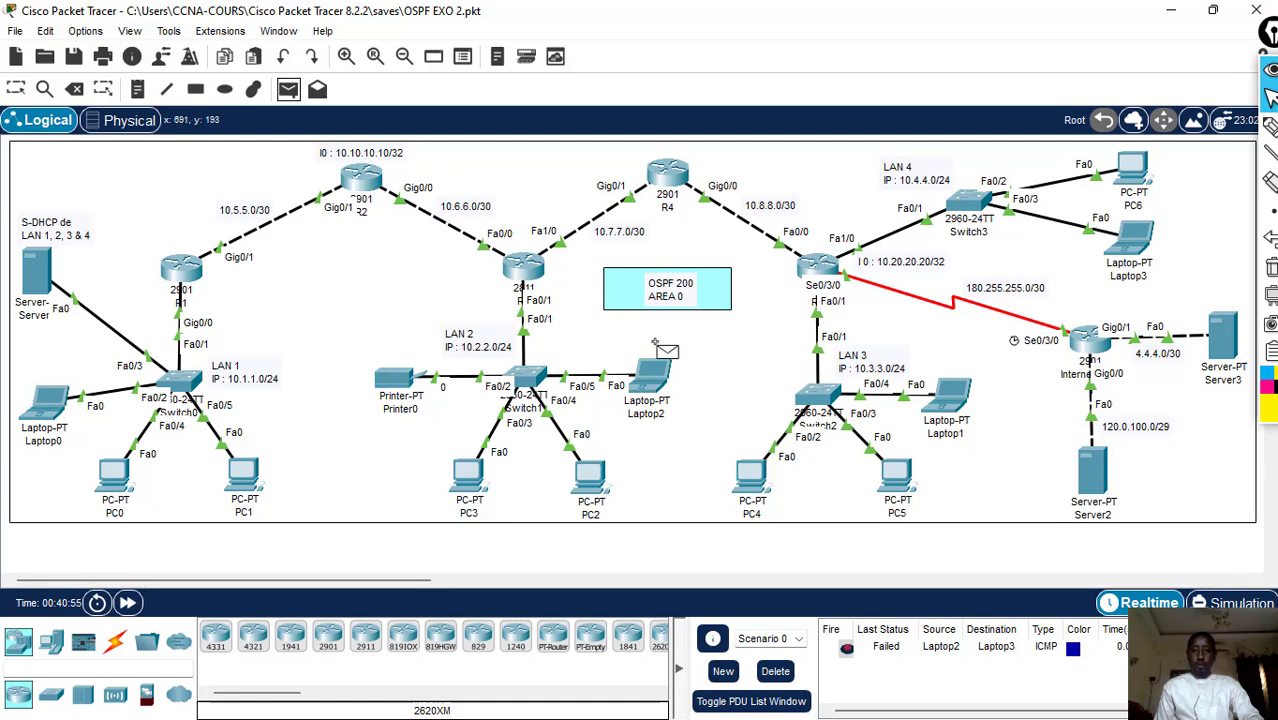
left_click(651, 367)
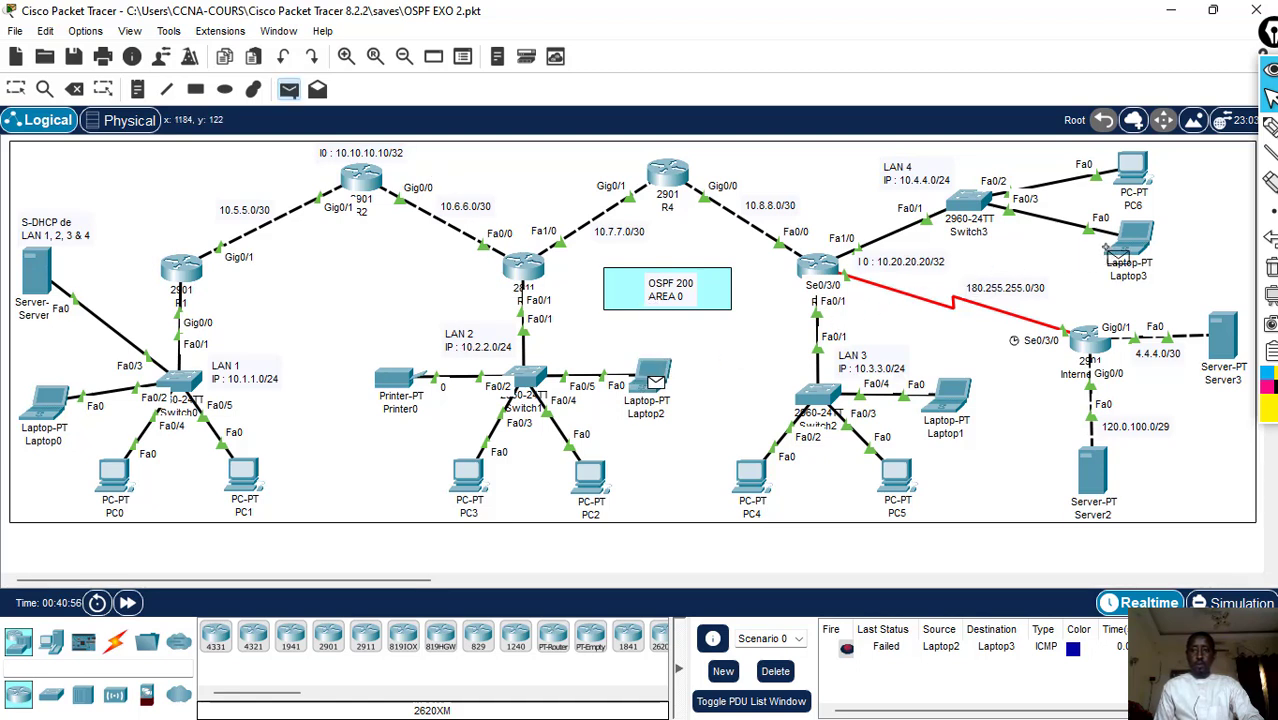
left_click(1136, 232)
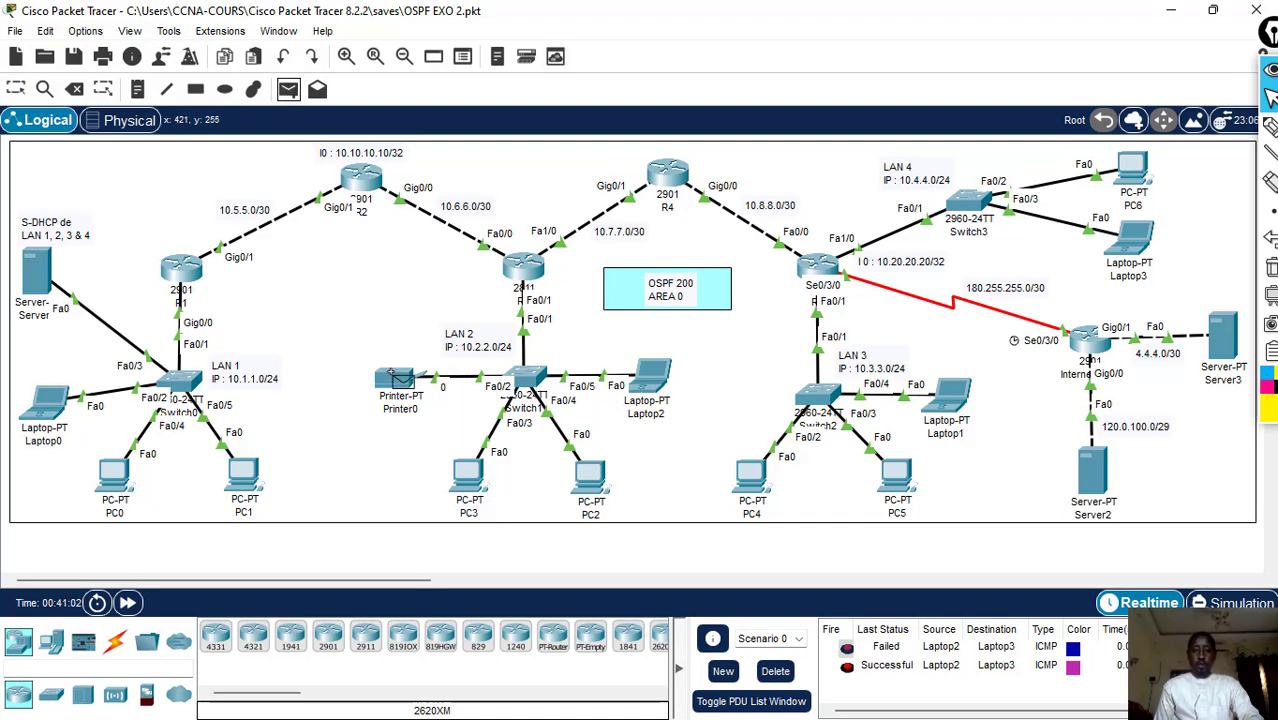
- Send a simple PDU from Printer0 to Server3, delete the scenario's PDUs, and repeat the same test
left_click(400, 380)
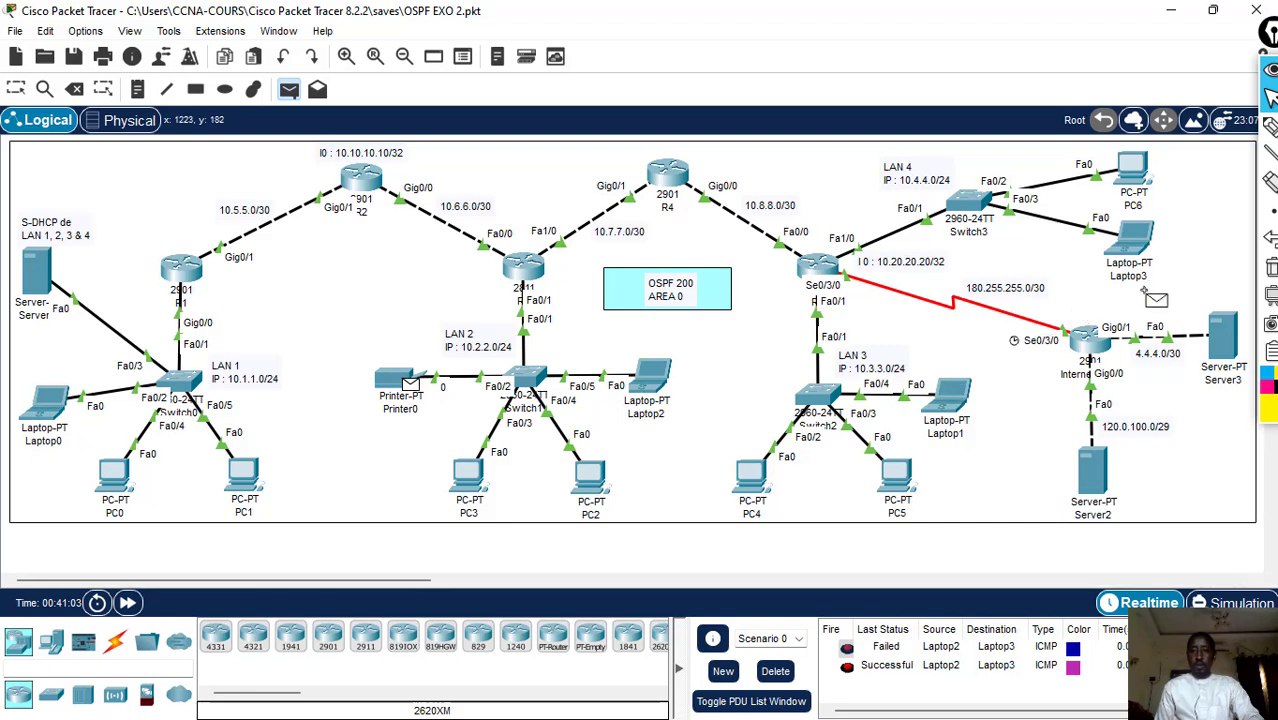
left_click(1220, 345)
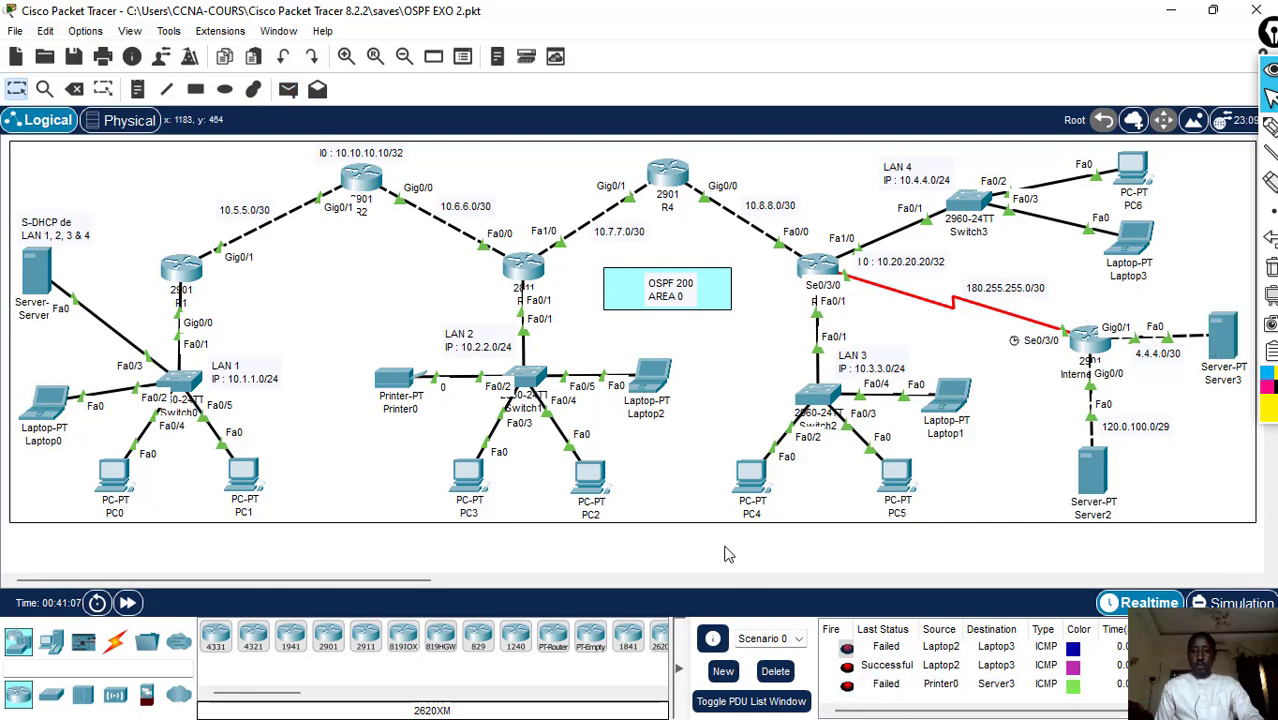
left_click(776, 671)
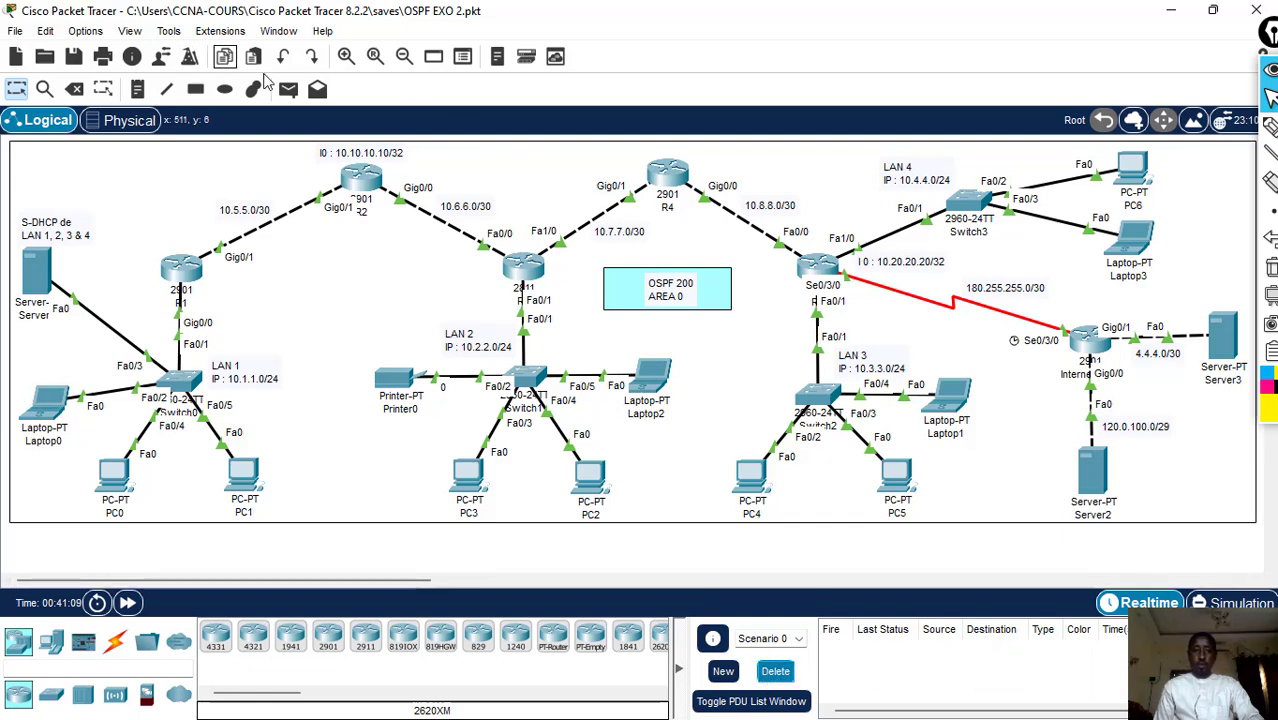
left_click(288, 90)
left_click(395, 379)
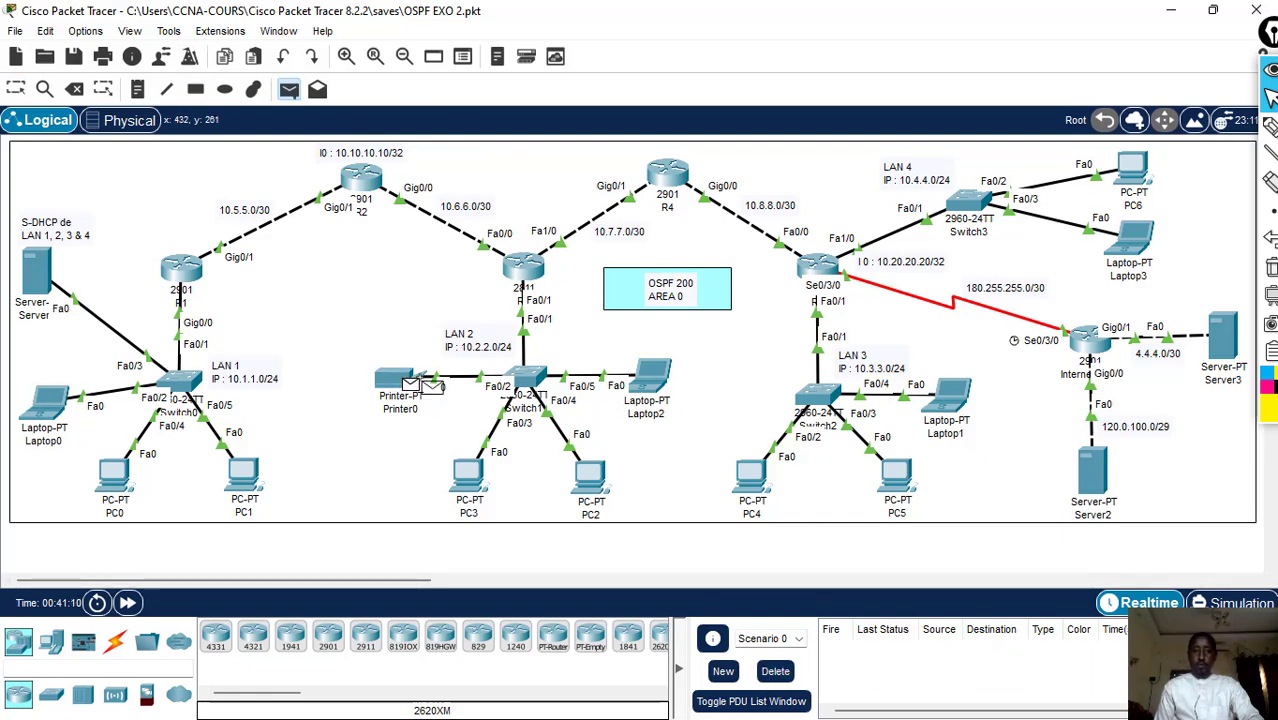
left_click(1221, 338)
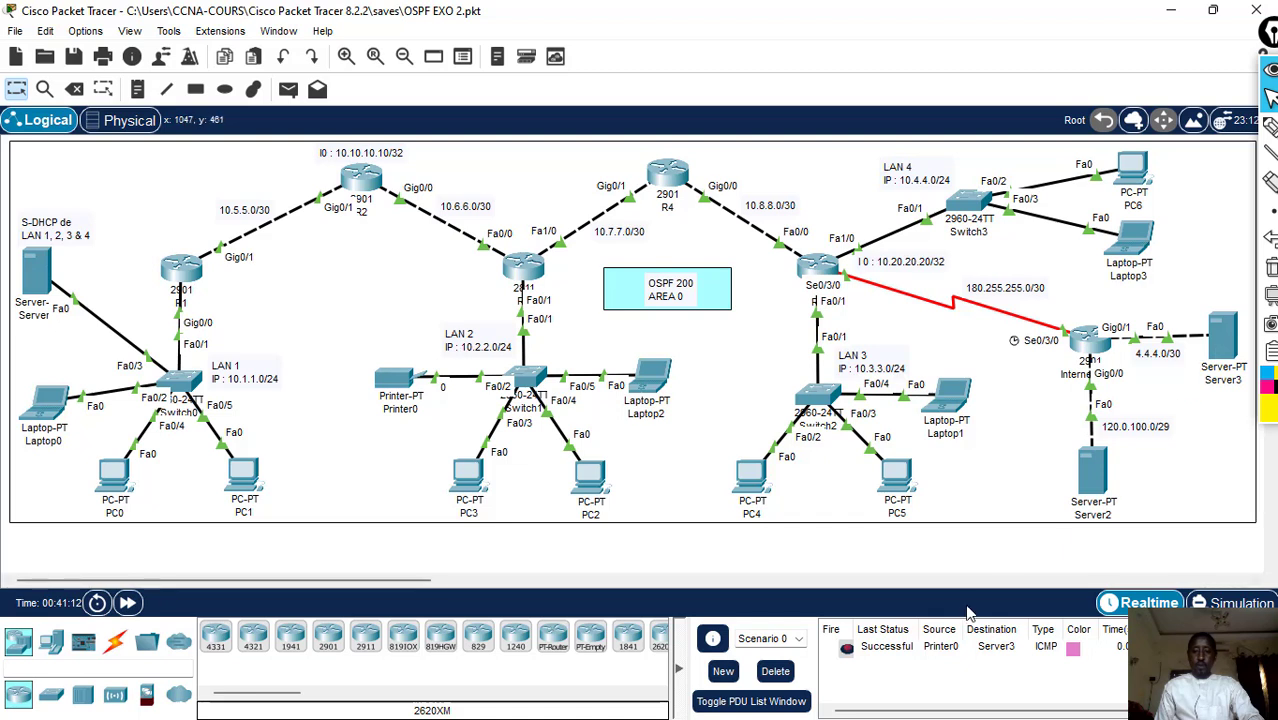
- Test LAN 1 to LAN 3 connectivity with simple PDUs from PC0 to PC4 and to Laptop1, and delete the scenario's PDUs
left_click(288, 90)
left_click(116, 478)
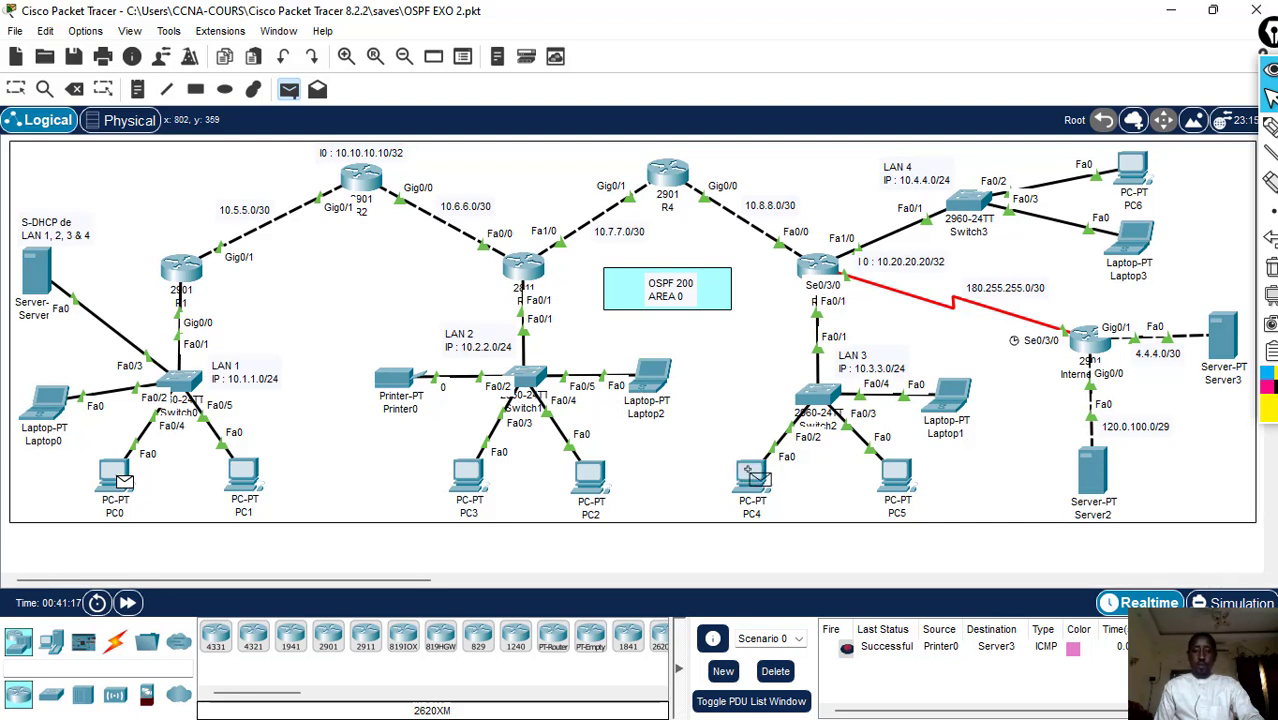
left_click(748, 472)
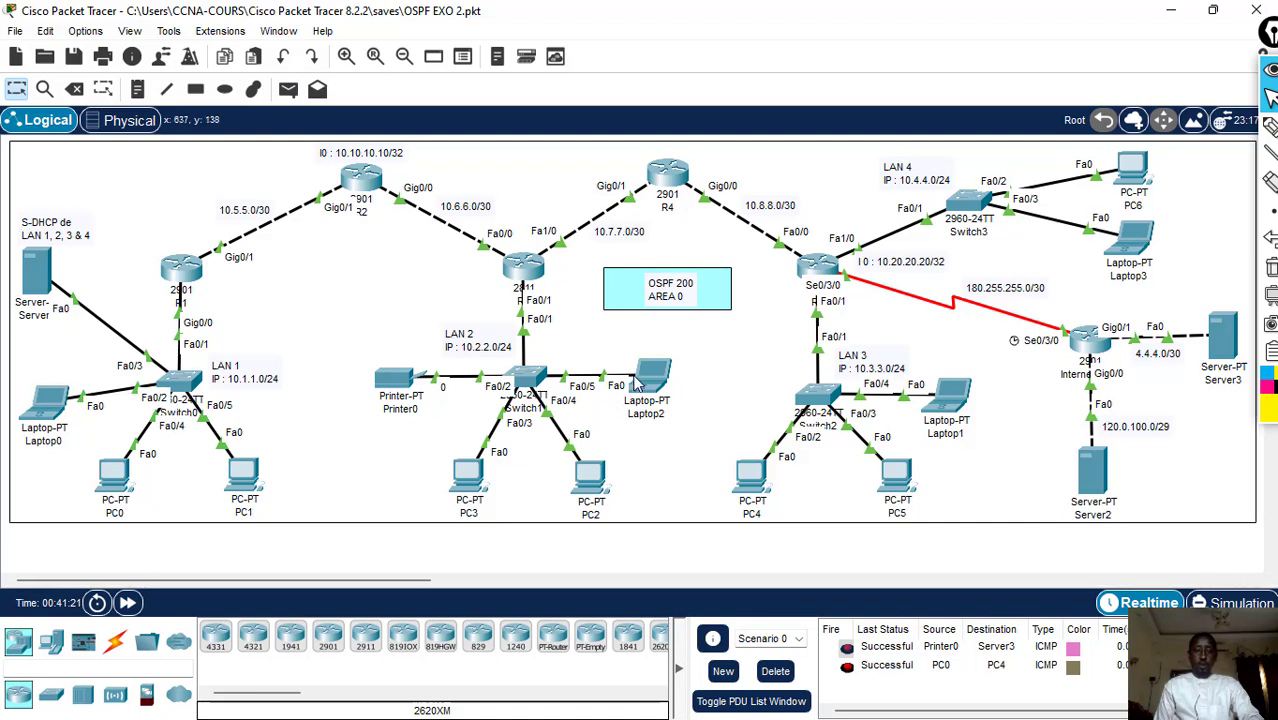
left_click(288, 90)
left_click(113, 478)
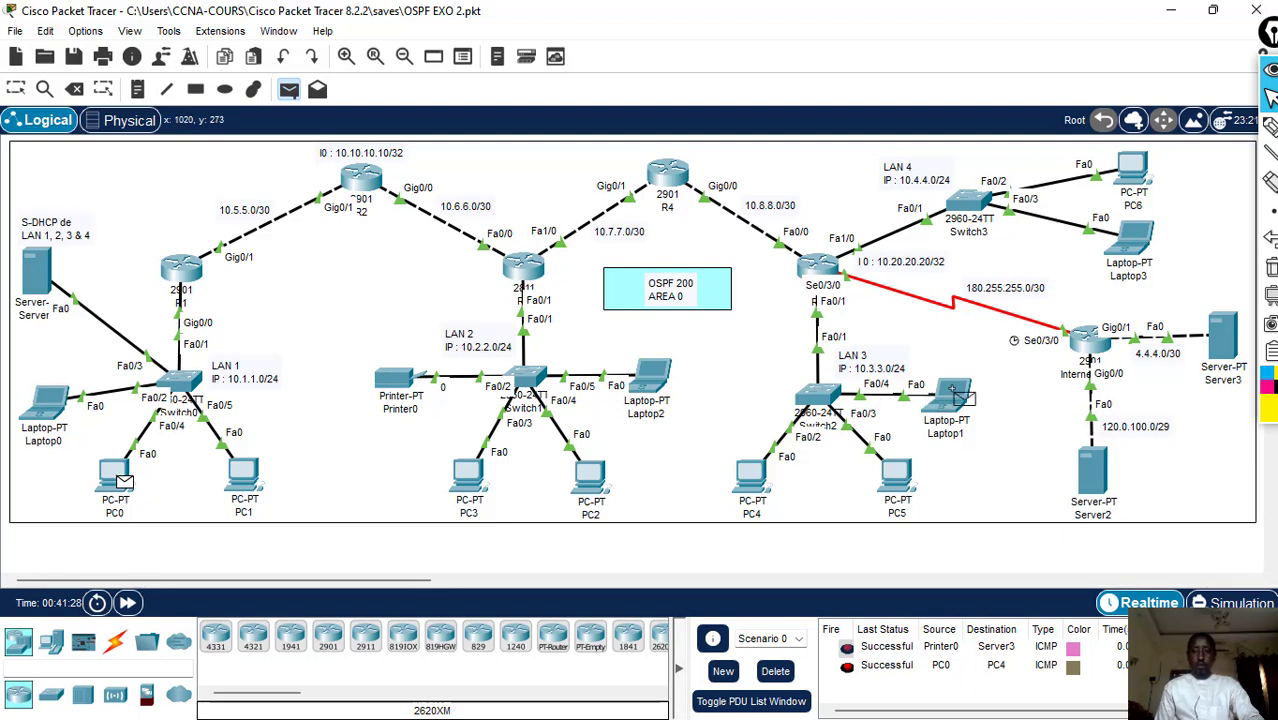
left_click(955, 400)
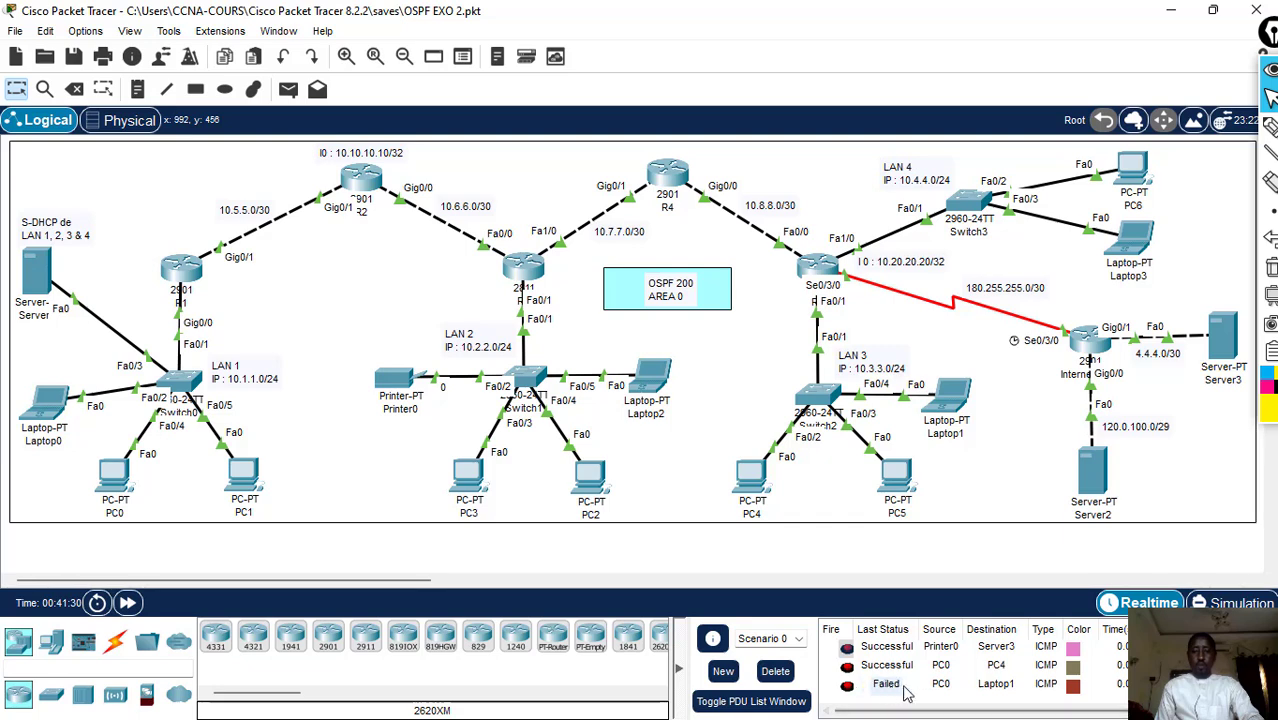
left_click(772, 672)
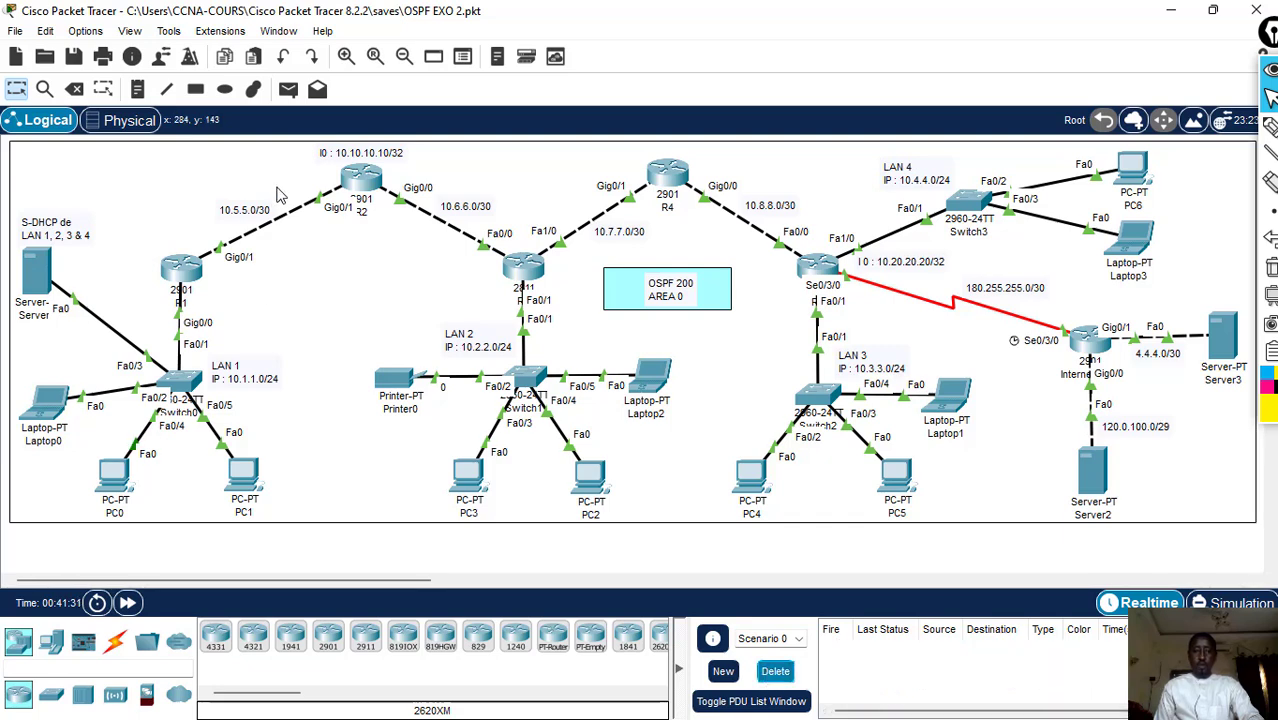
- Send simple PDUs from PC1 to Laptop1 in LAN 3 and from the LAN 1 DHCP server to Laptop3 in LAN 4
left_click(288, 89)
left_click(250, 482)
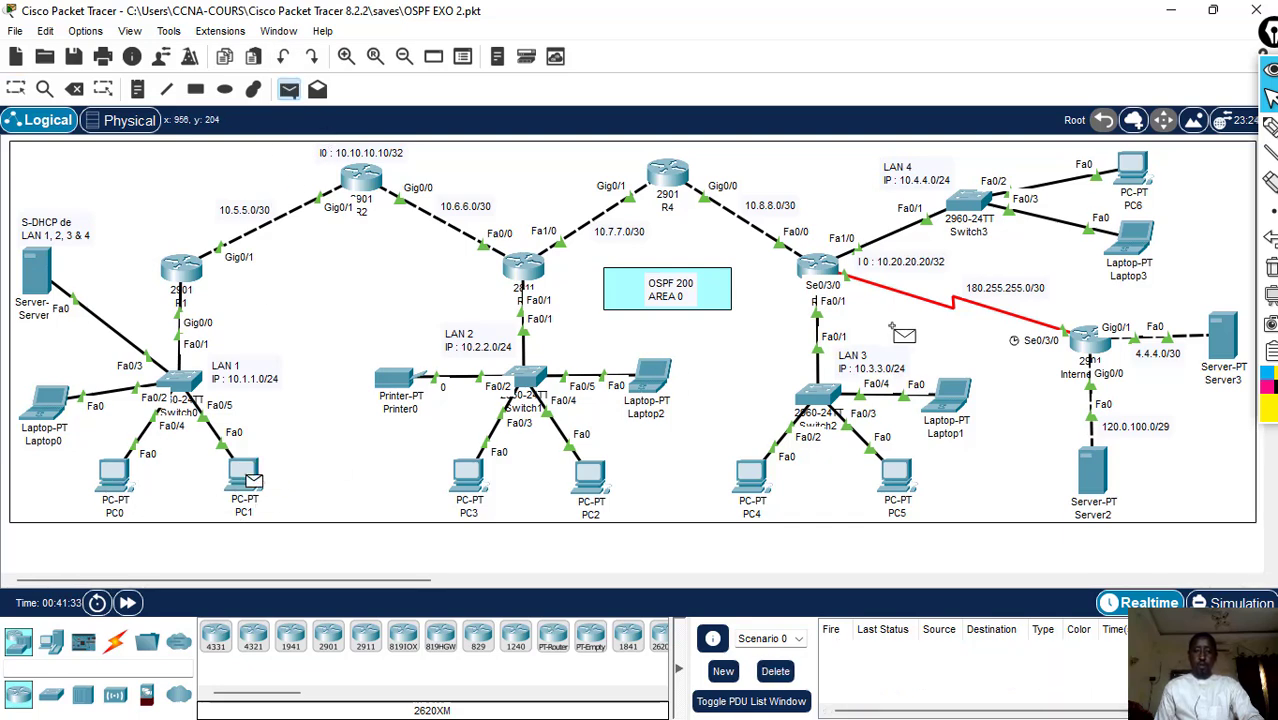
left_click(955, 400)
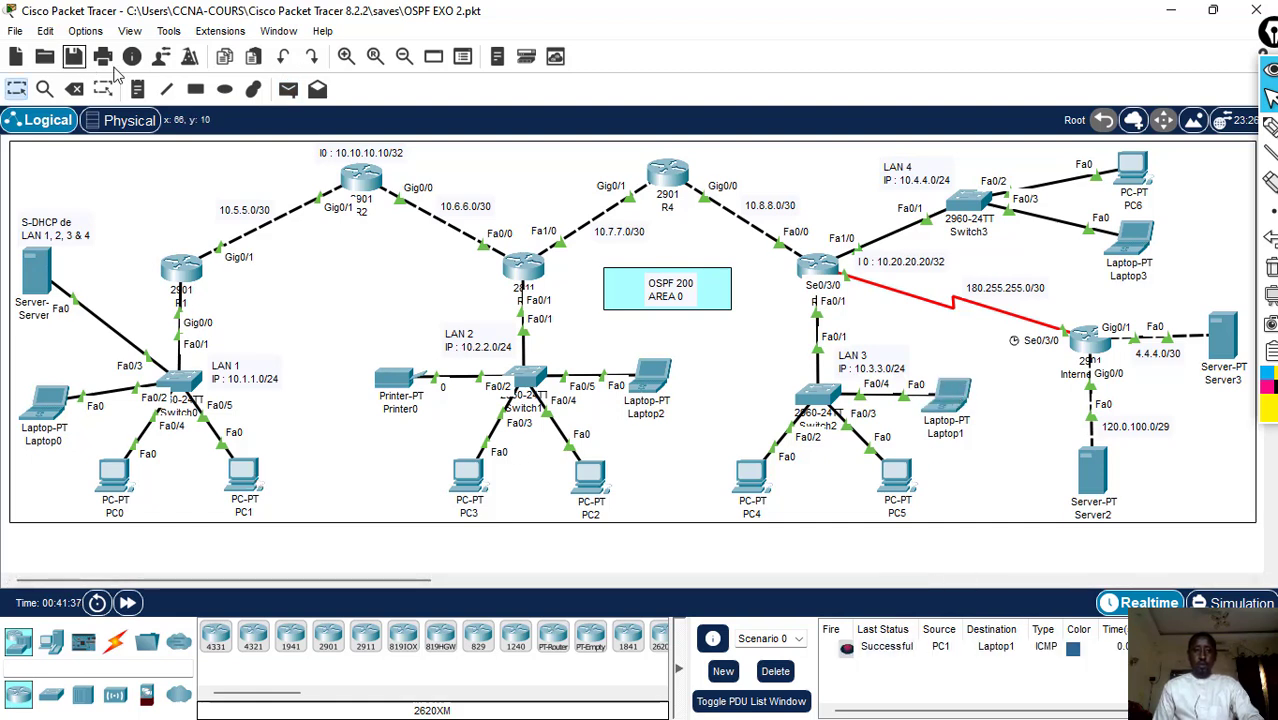
left_click(288, 90)
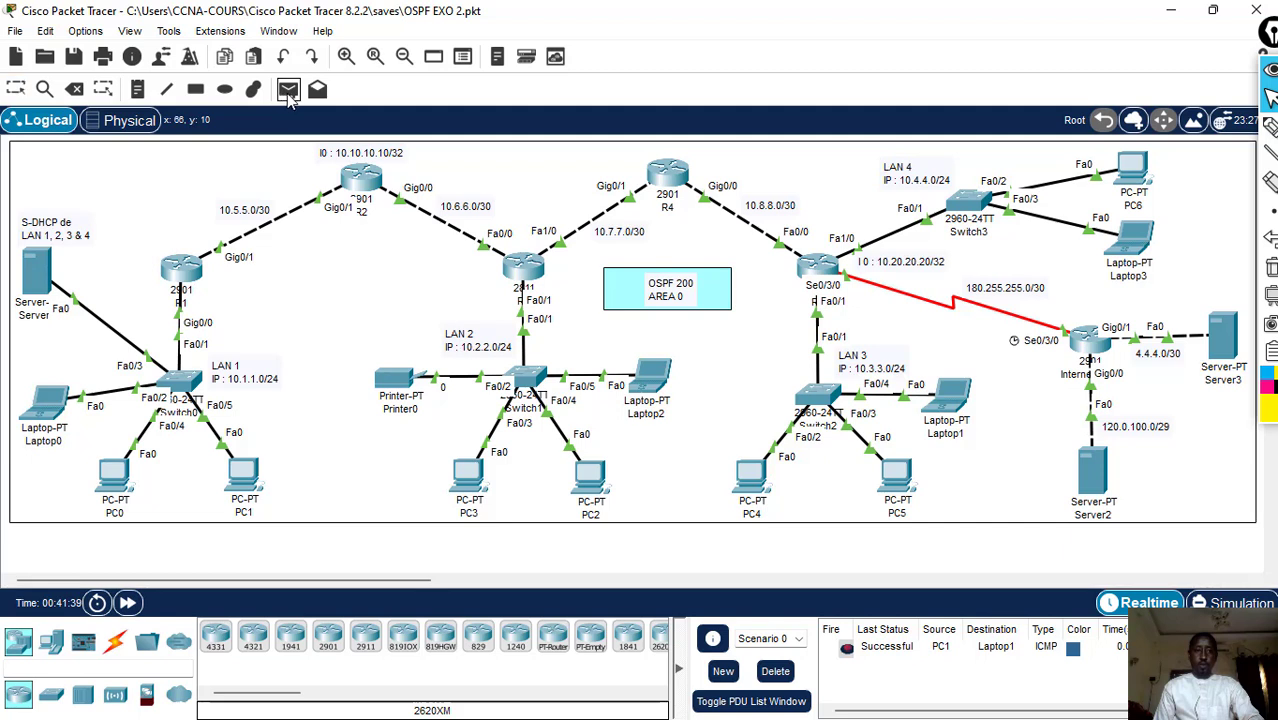
left_click(40, 282)
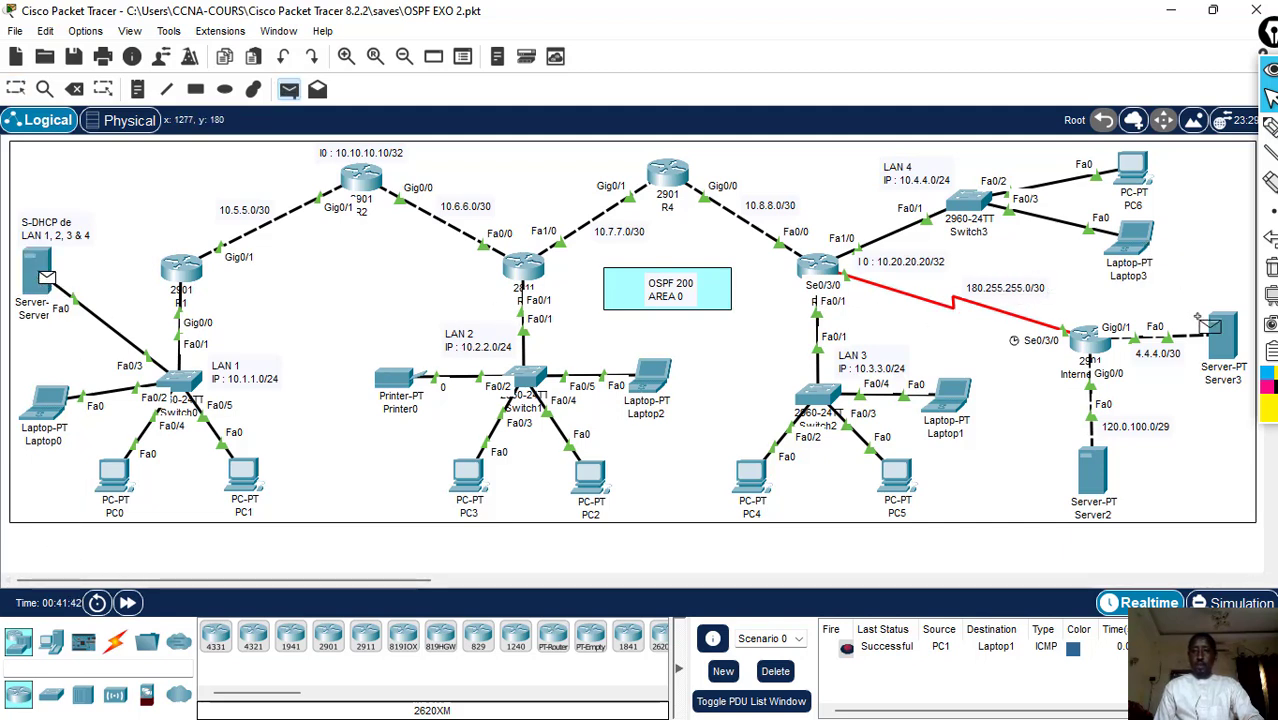
left_click(1134, 248)
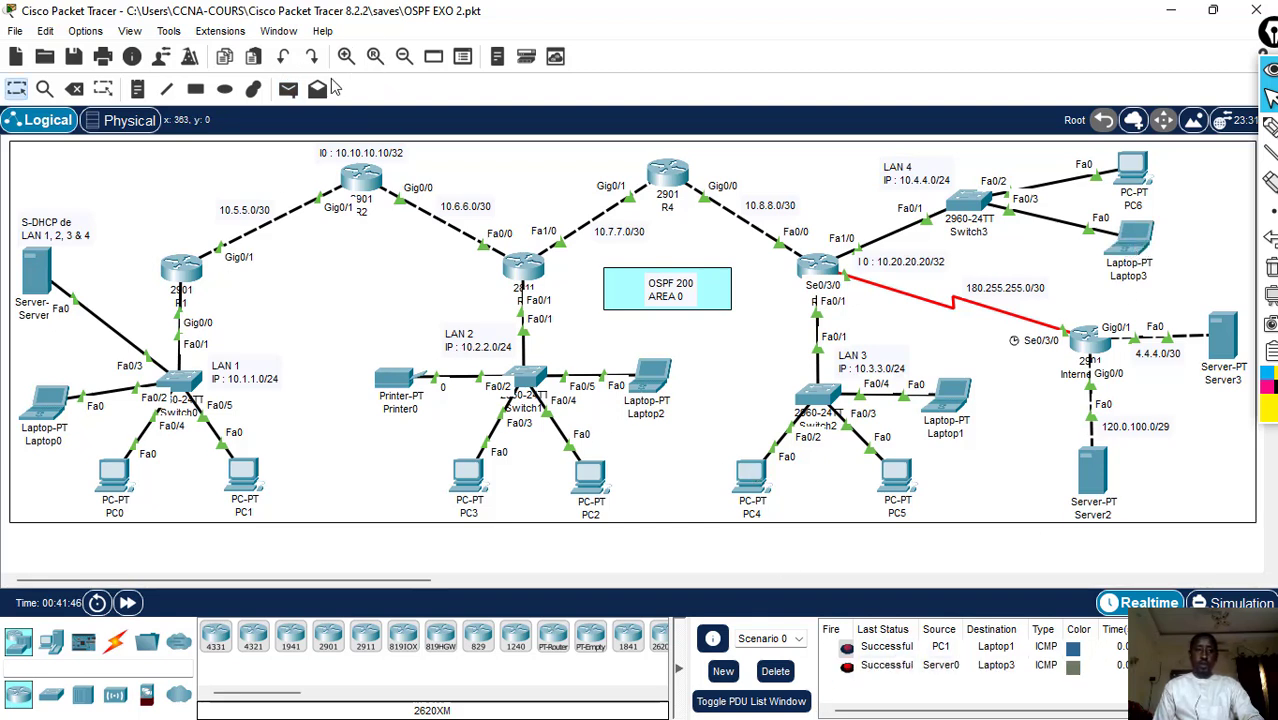
- Send a simple PDU from the LAN 1 DHCP server to Server2, delete the scenario's PDUs, and repeat the same test
left_click(288, 89)
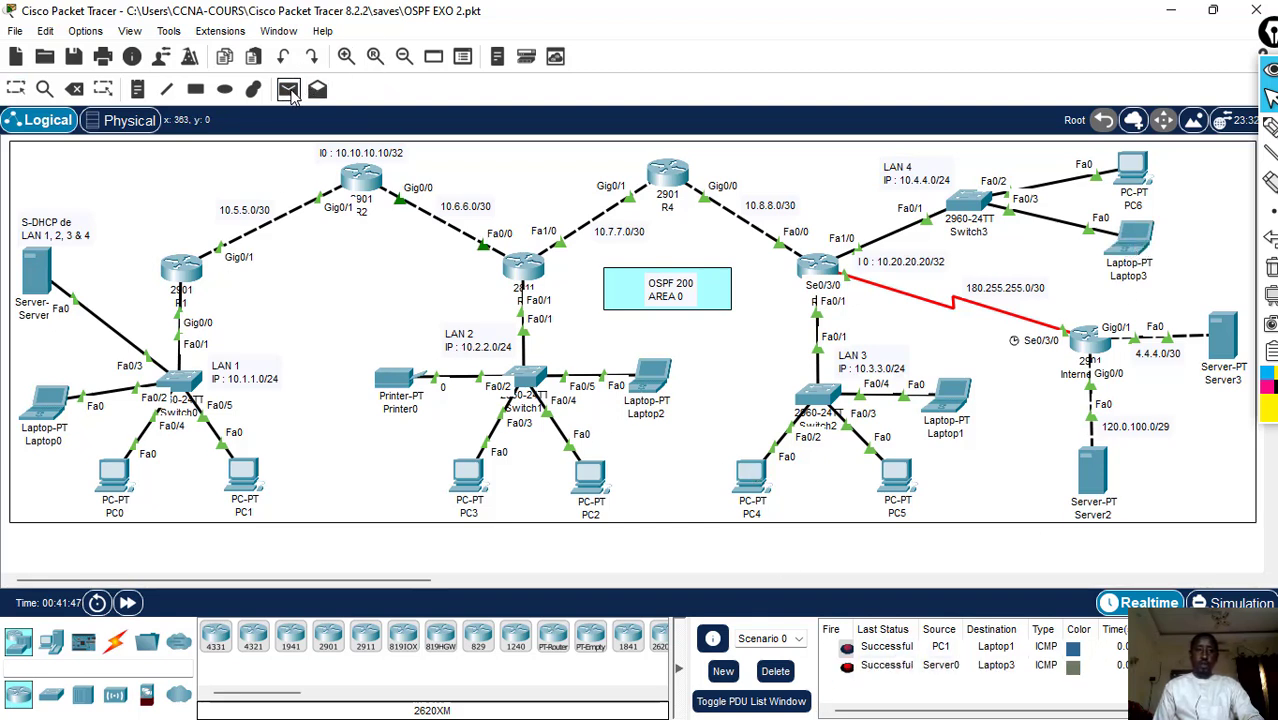
left_click(40, 268)
left_click(1093, 474)
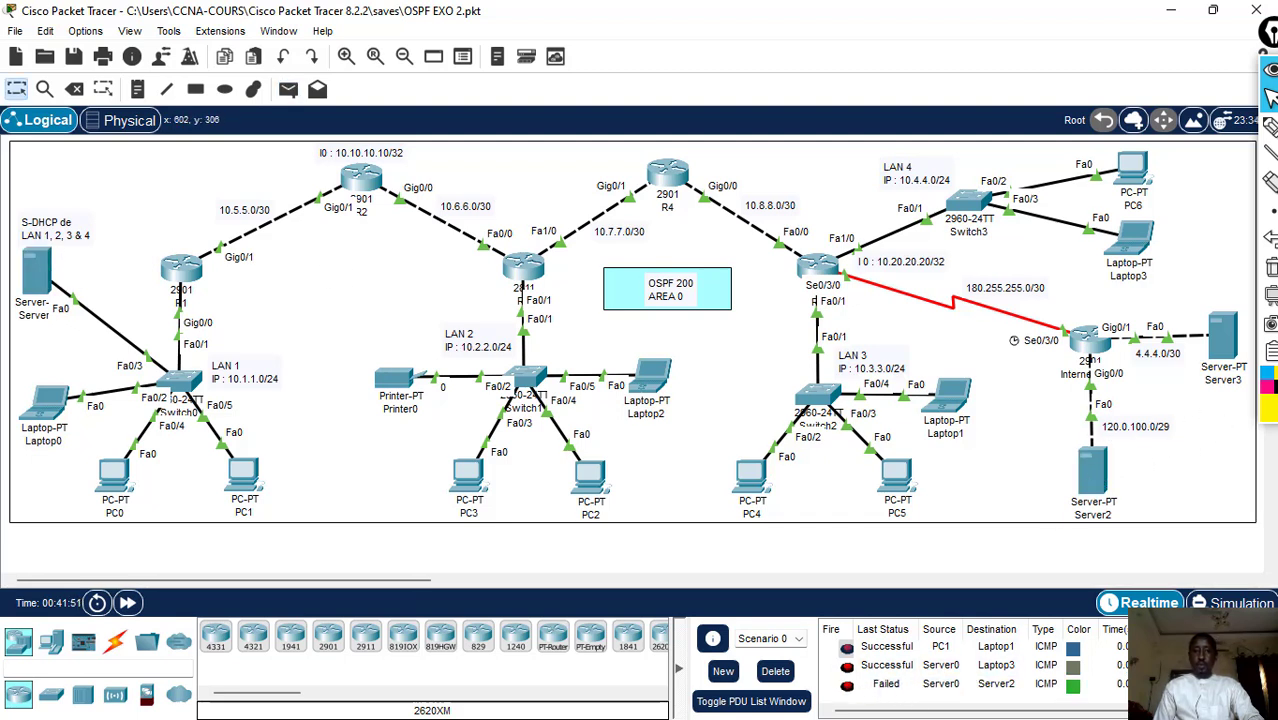
left_click(776, 678)
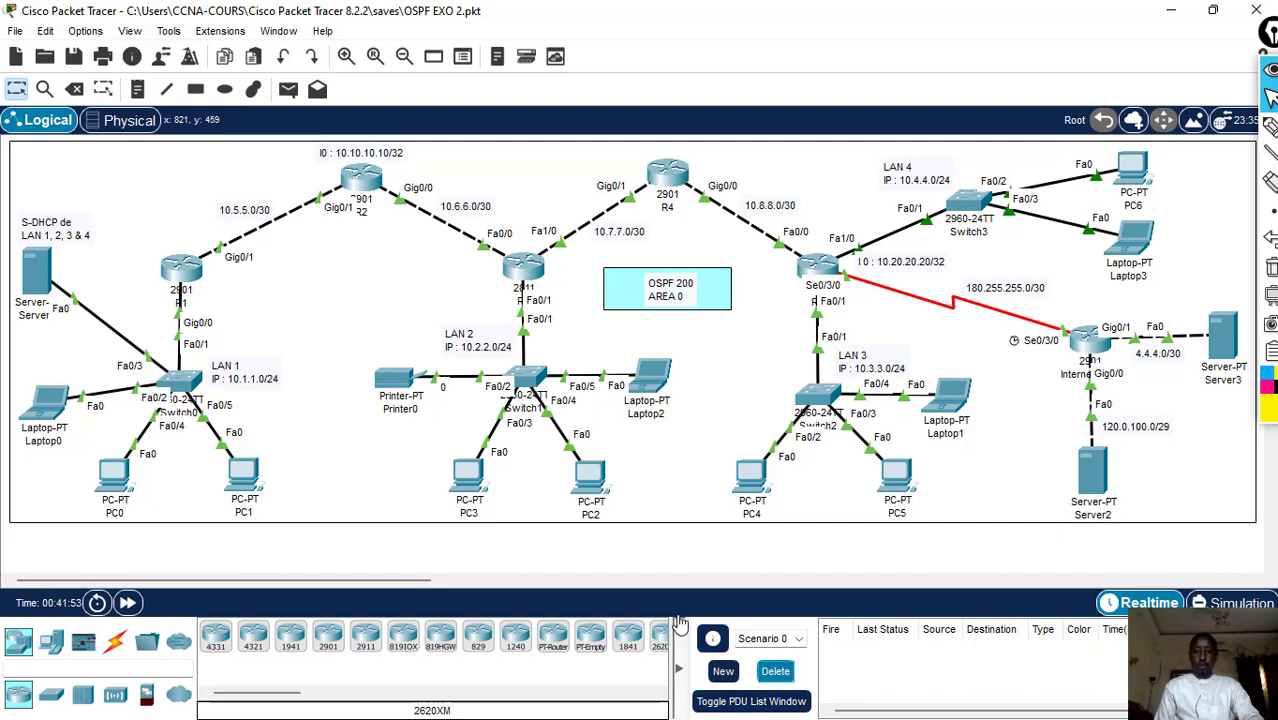
left_click(288, 89)
left_click(40, 268)
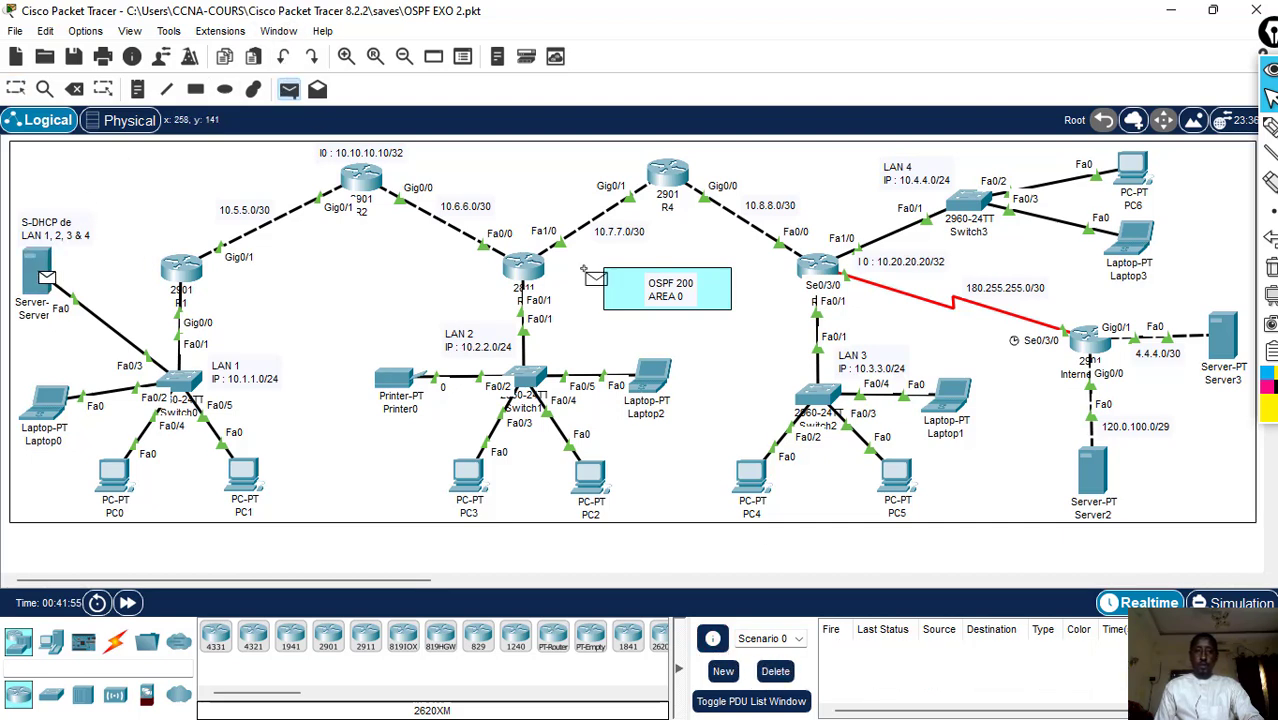
left_click(1095, 470)
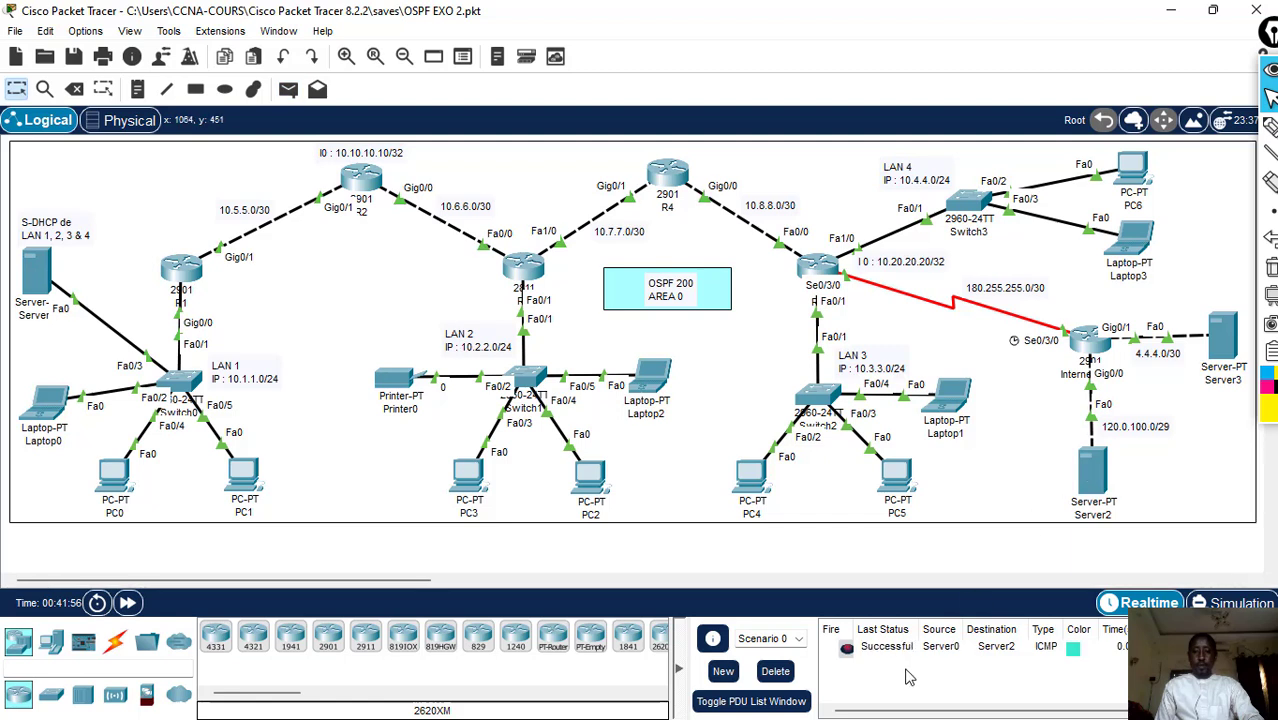
left_click(730, 342)
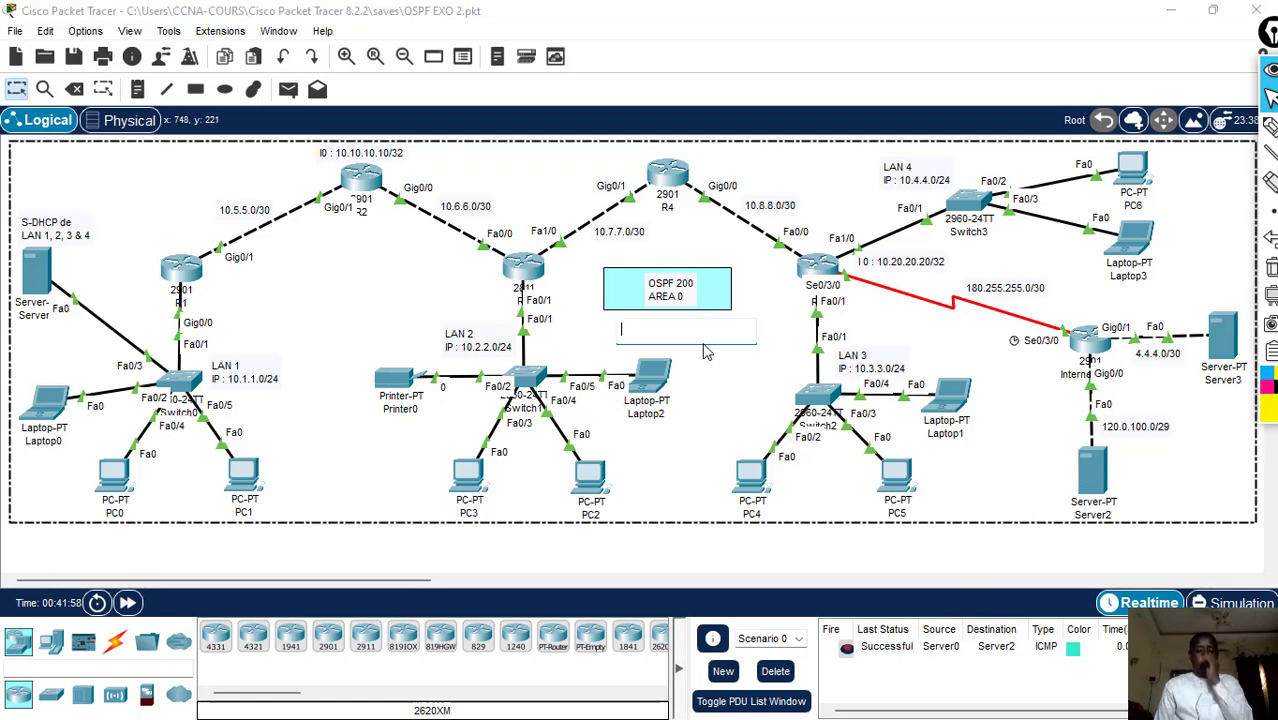
left_click(75, 89)
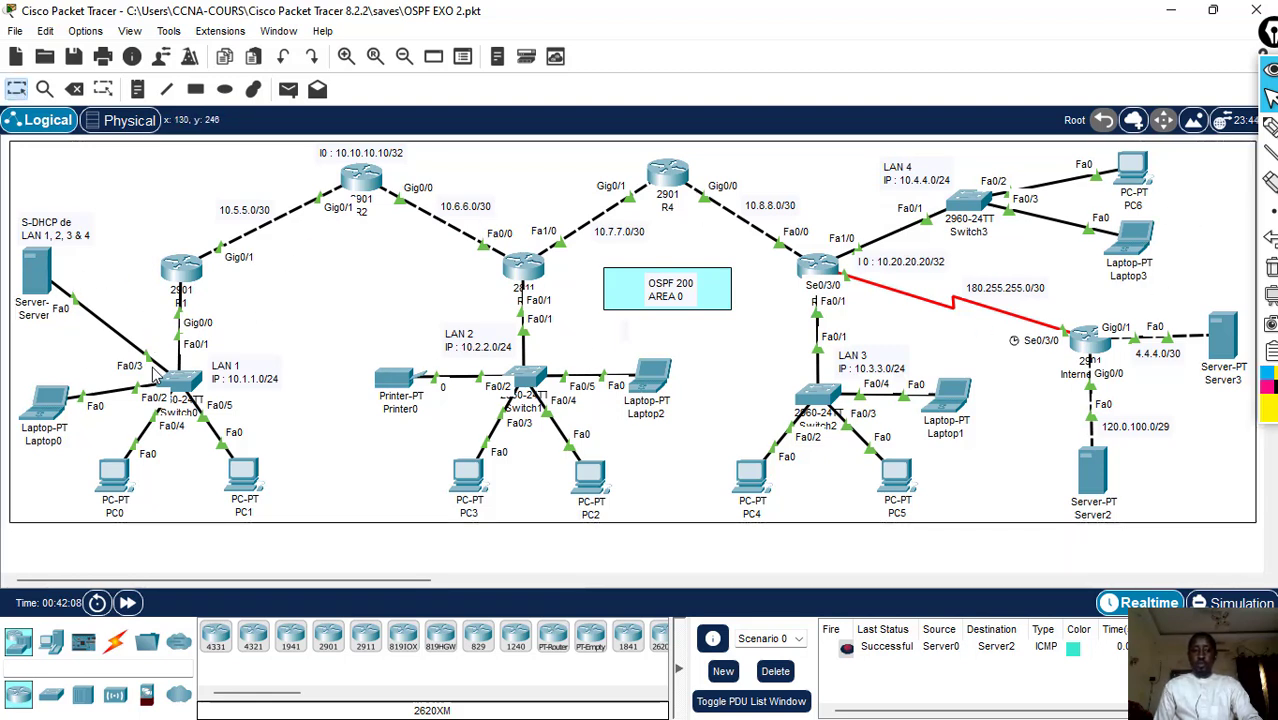
- Open R1's command line beside the topology and examine the OSPF routes and the default route in its routing table output
left_click(183, 275)
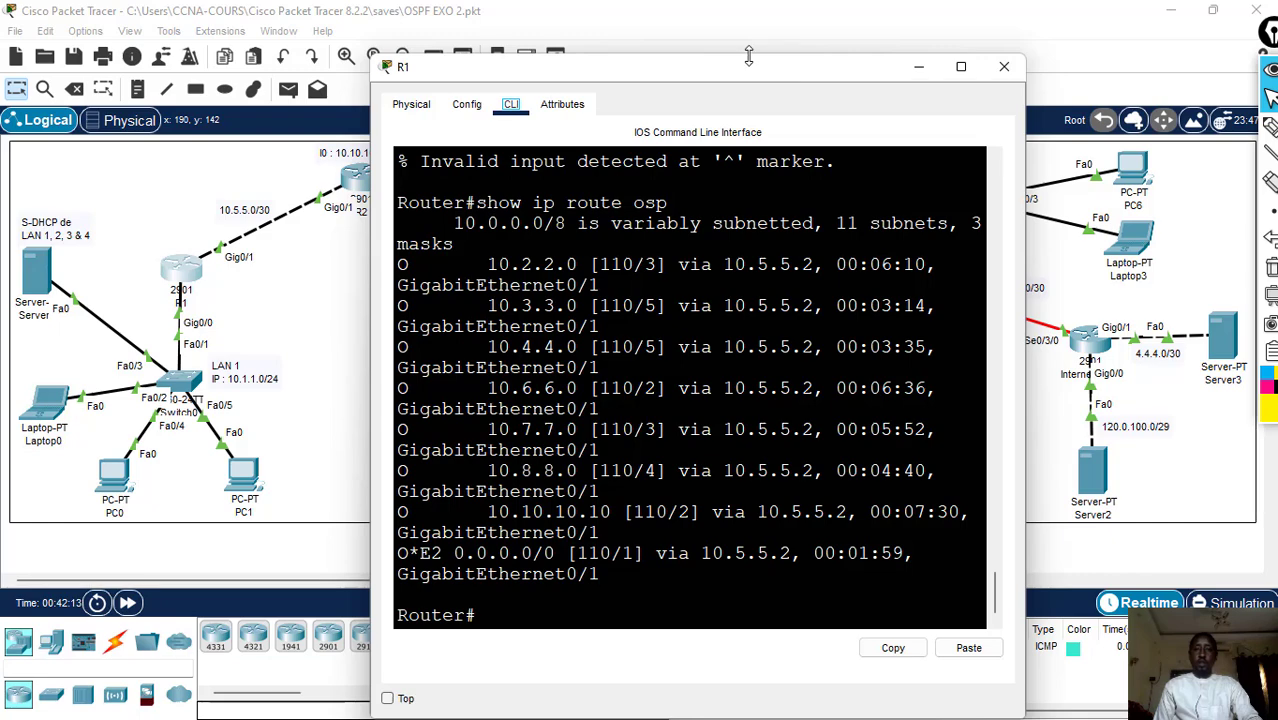
left_click_drag(745, 64, 924, 171)
left_click_drag(590, 262, 549, 249)
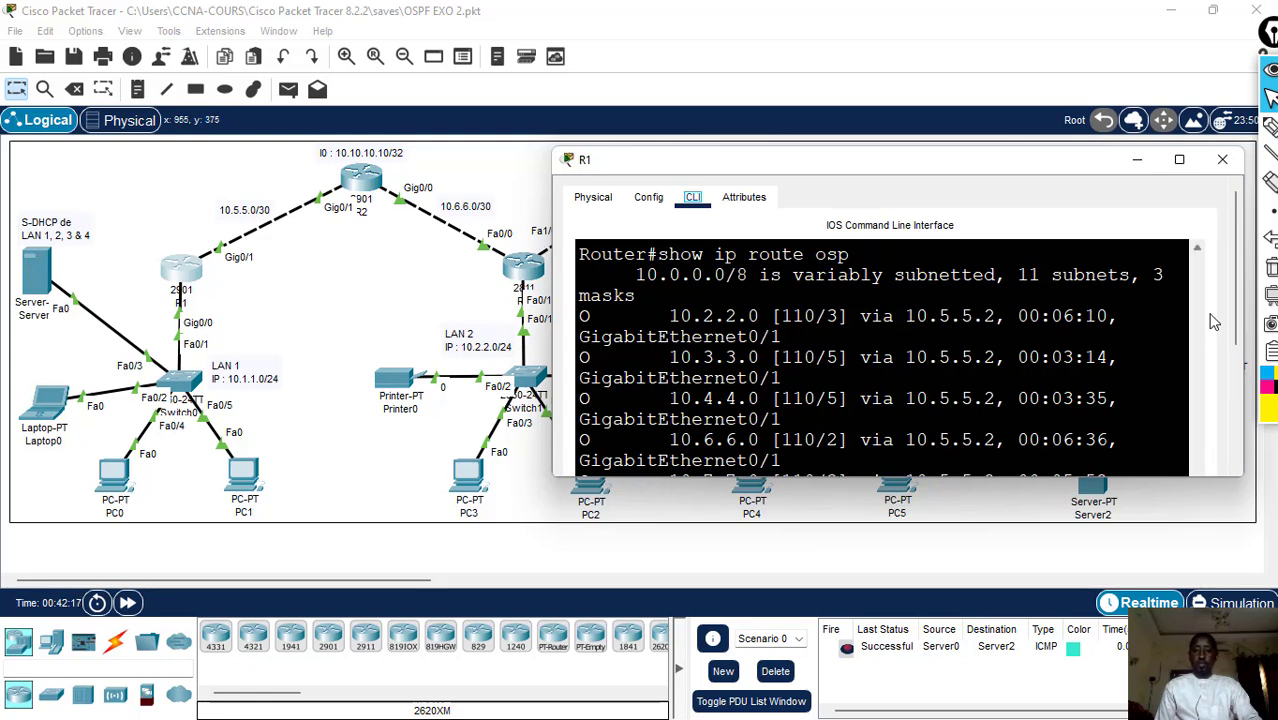
scroll(1214, 340, "down", 5)
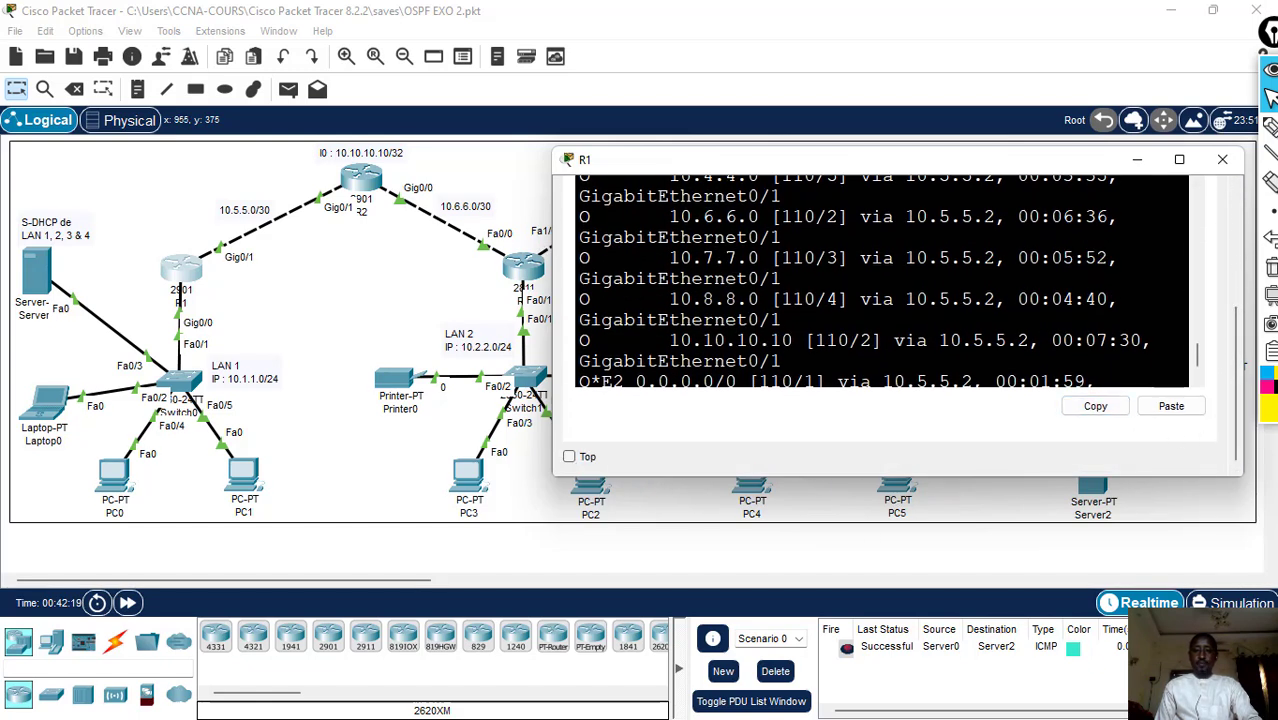
- Display R1's OSPF neighbor table by running show ip ospf nei at its privileged prompt
scroll(1197, 360, "down", 2)
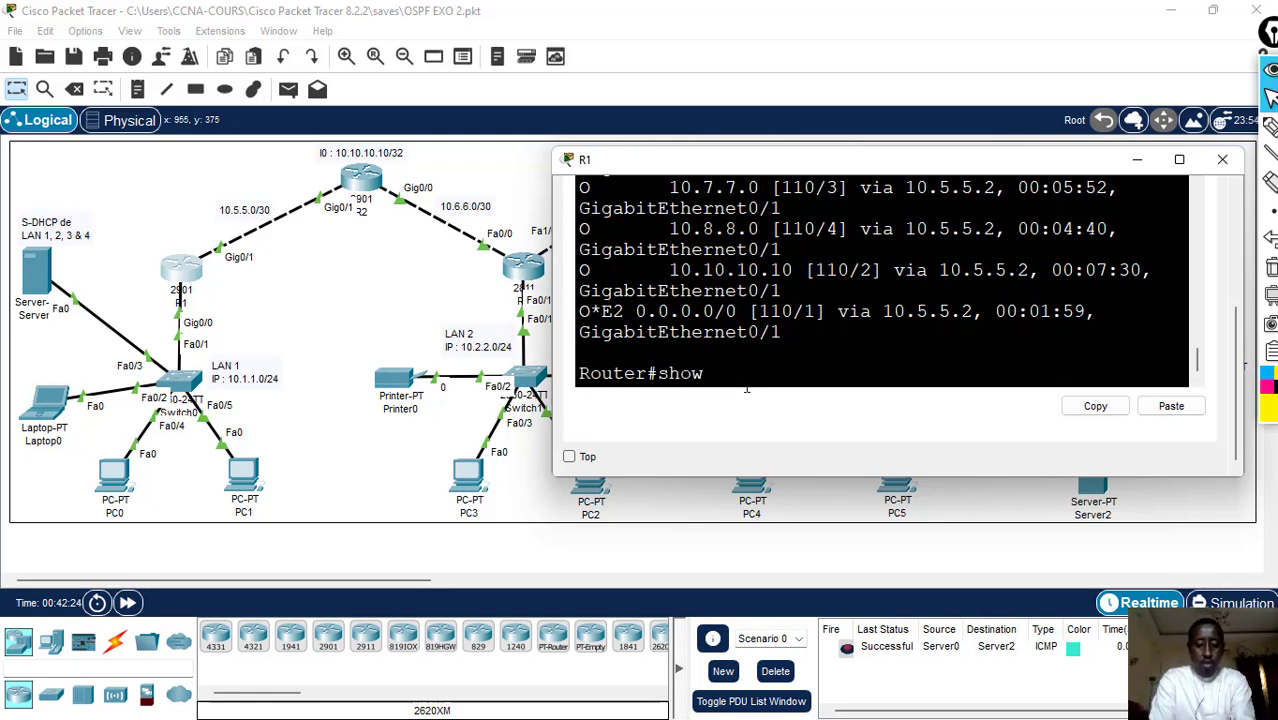
type("ip ospf nei")
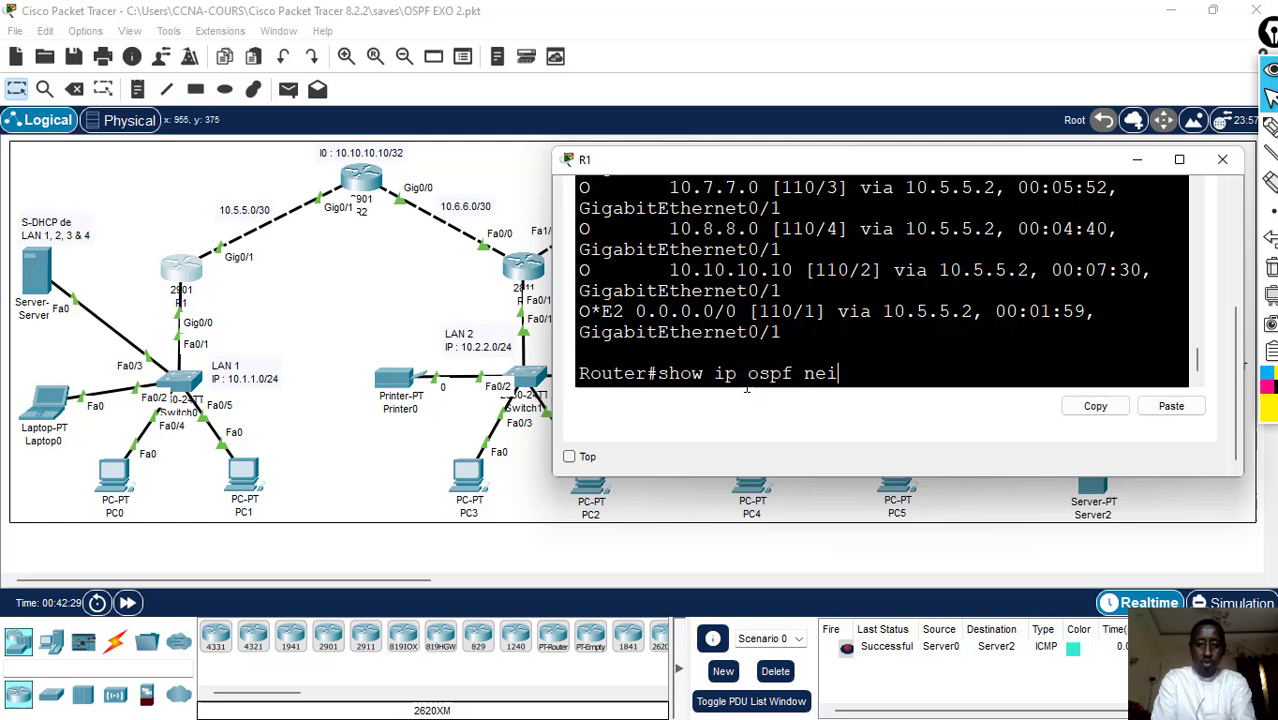
key("Return")
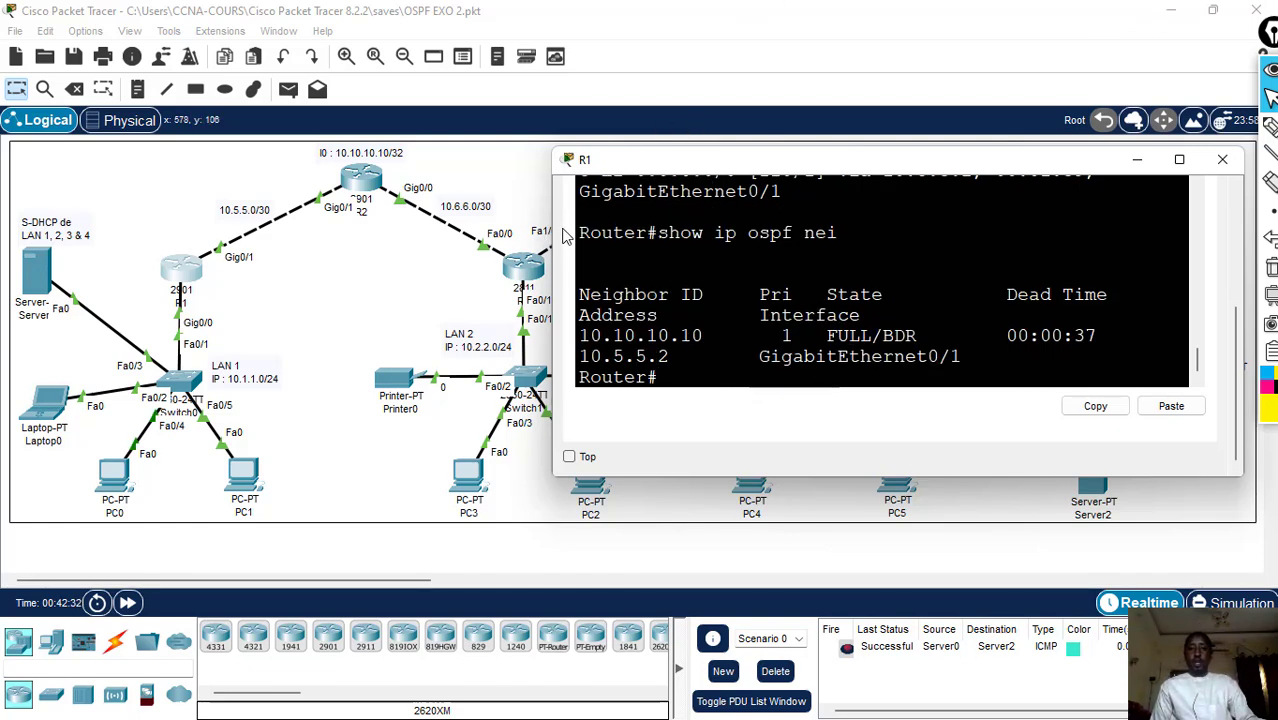
- Widen R1's window and shift it to uncover the topology, and examine the neighbor's ID and its state and role in the OSPF neighbor table
left_click_drag(551, 224, 455, 215)
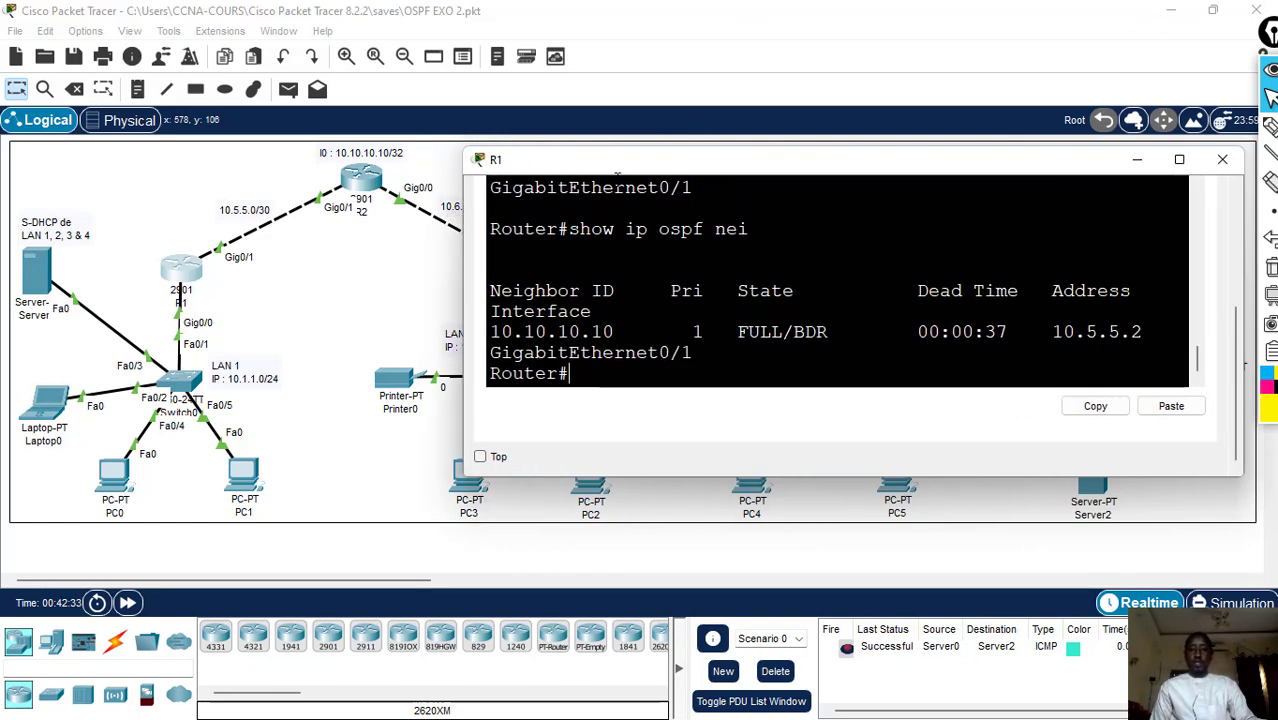
left_click_drag(895, 167, 970, 163)
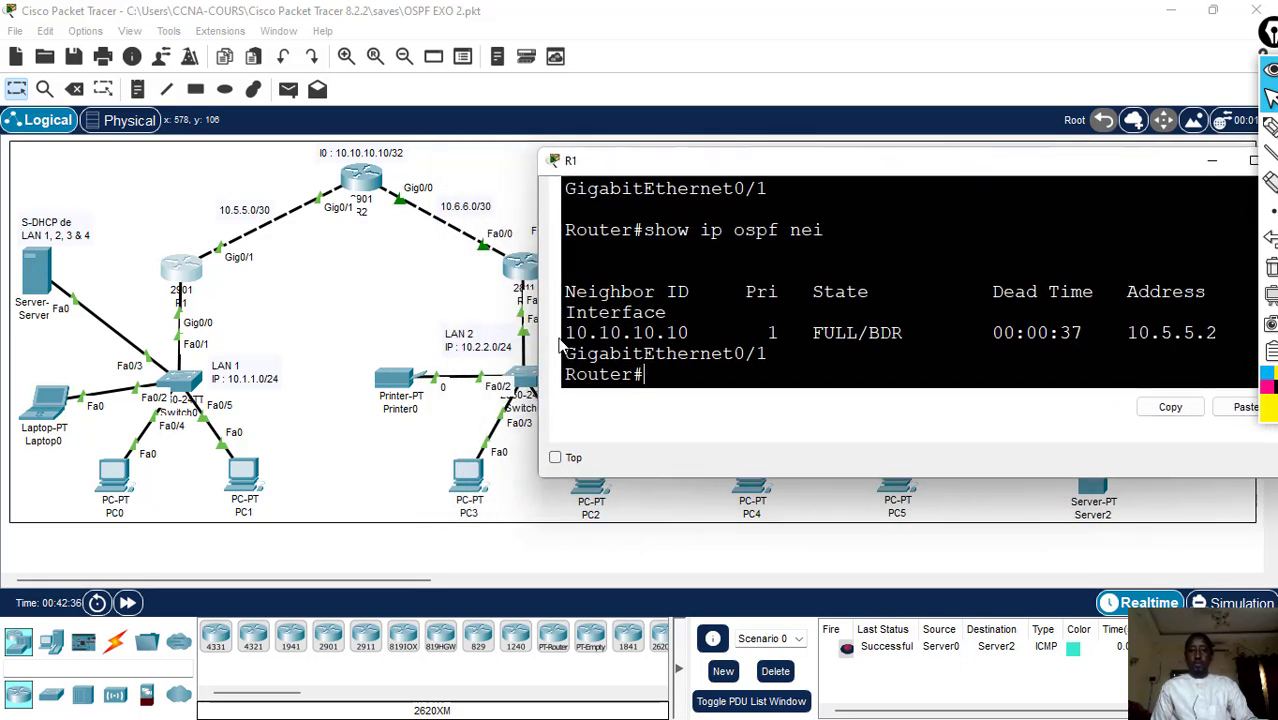
left_click_drag(566, 333, 701, 333)
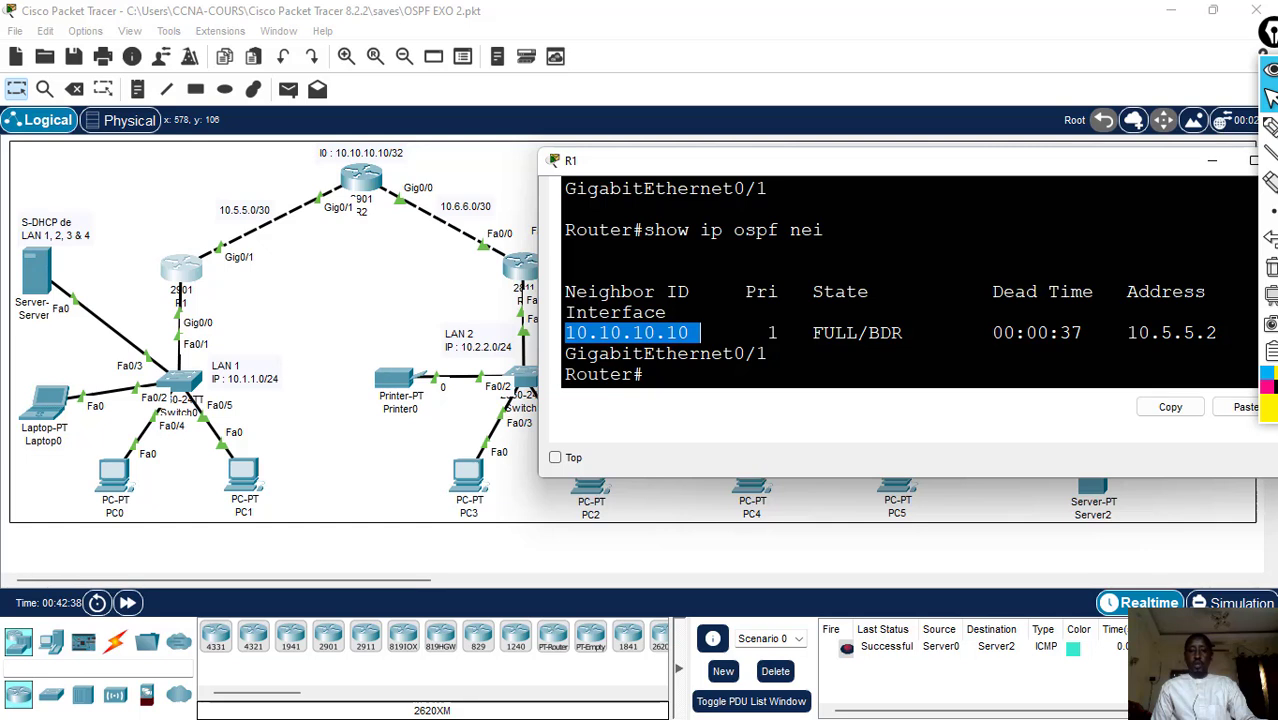
left_click(701, 333)
left_click_drag(813, 333, 903, 333)
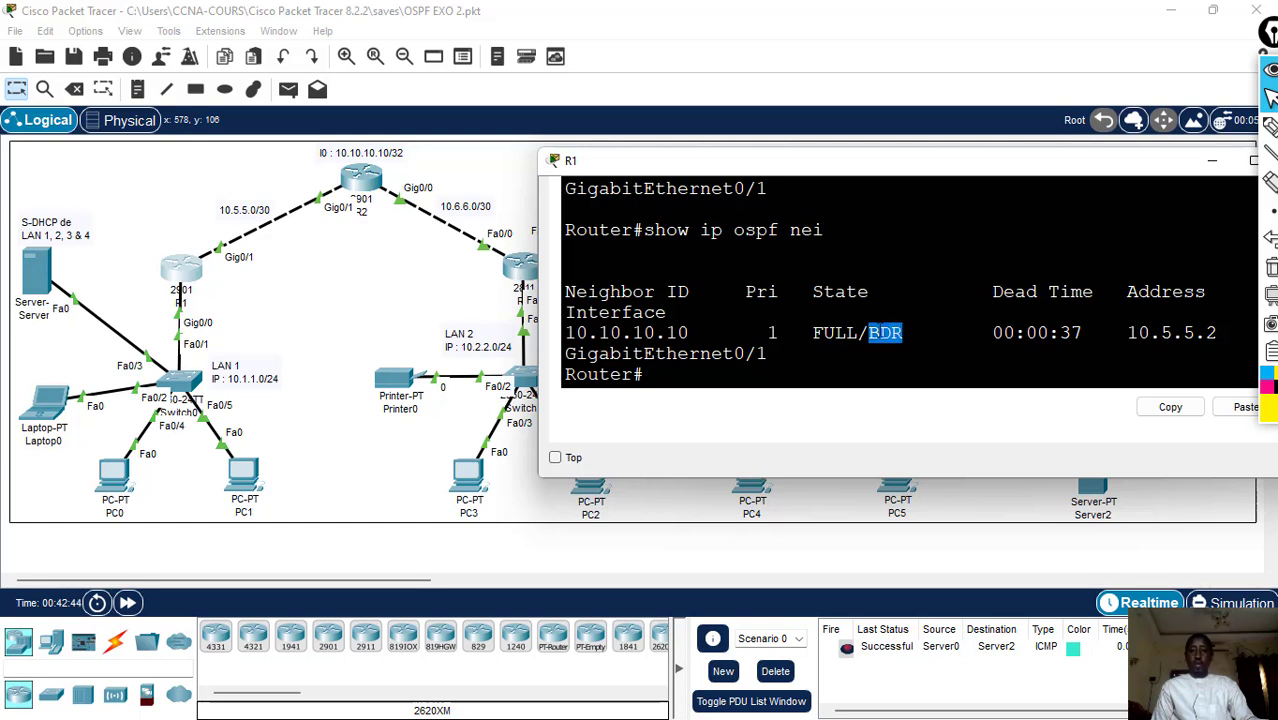
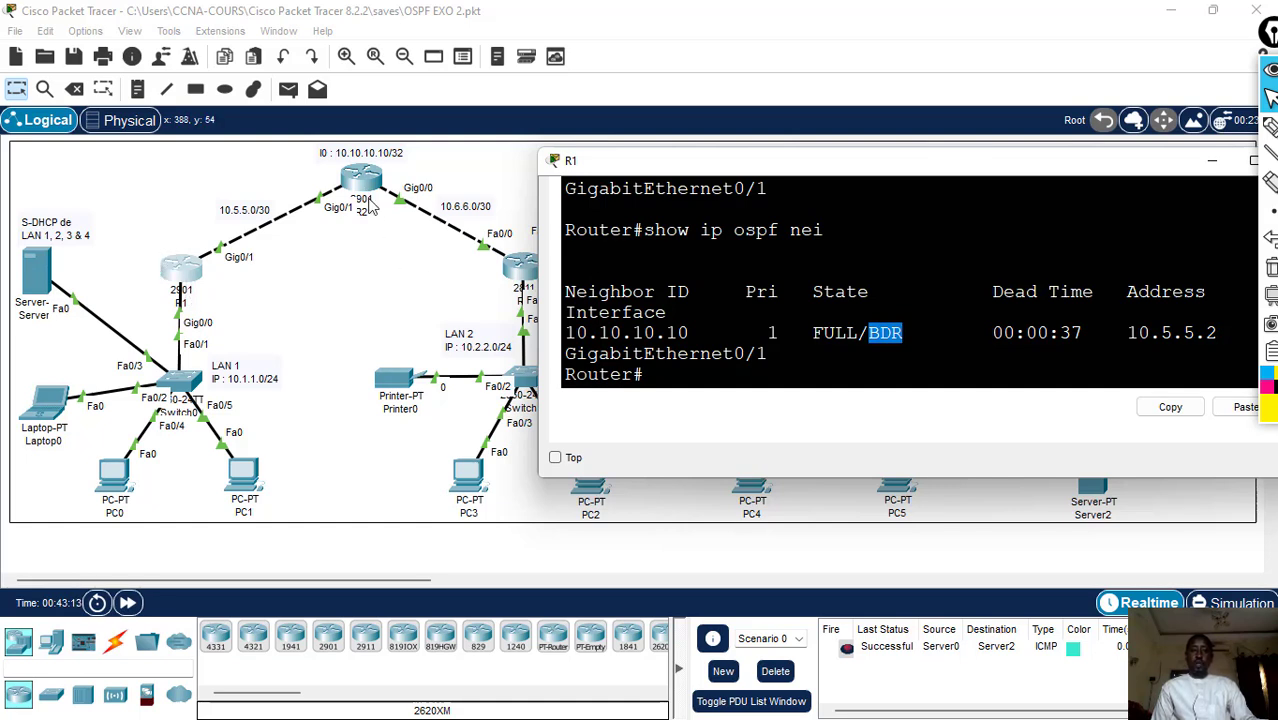
- Reset all OSPF processes on R1 with "clear ip osp process", answering yes to the confirmation
left_click(785, 375)
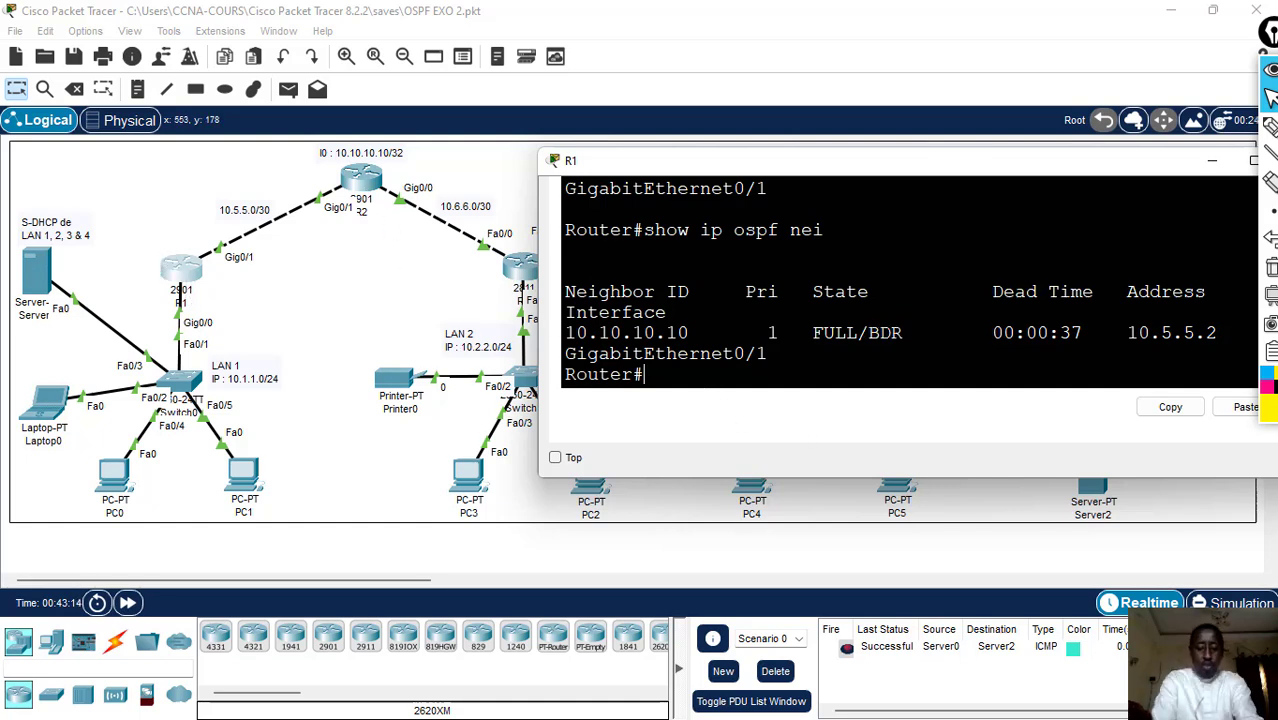
type("ip")
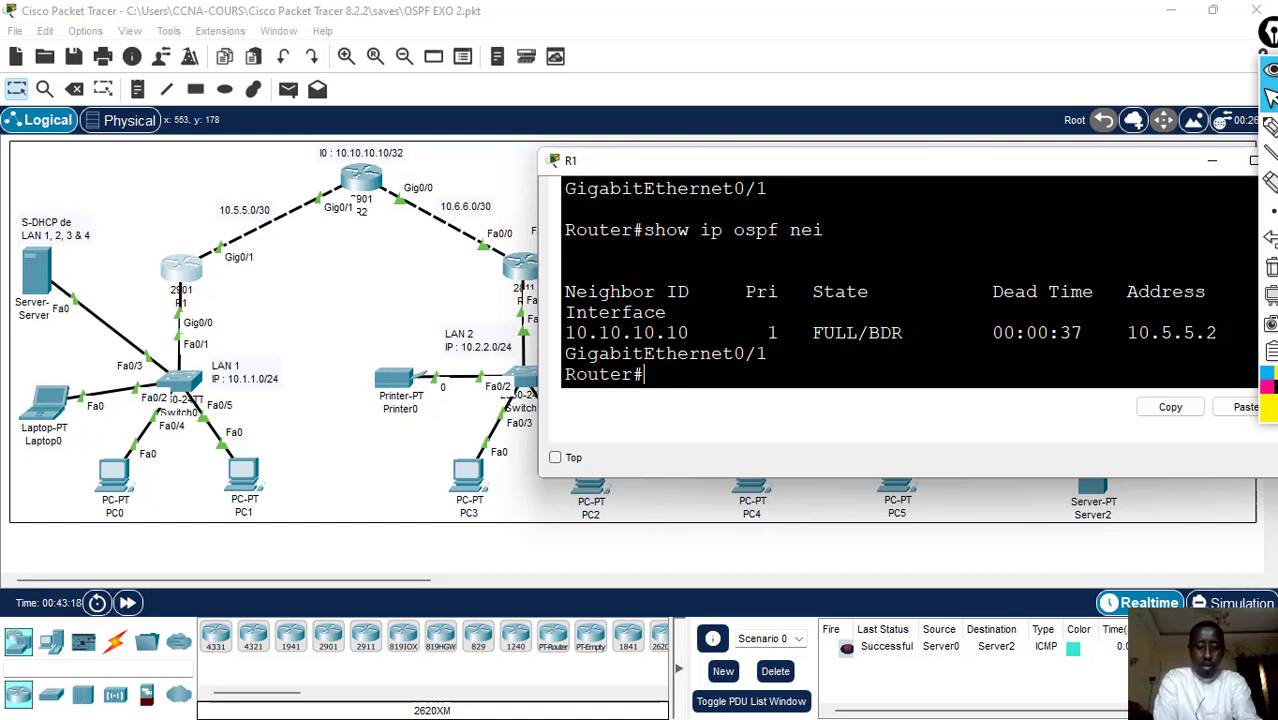
type("ear ip o")
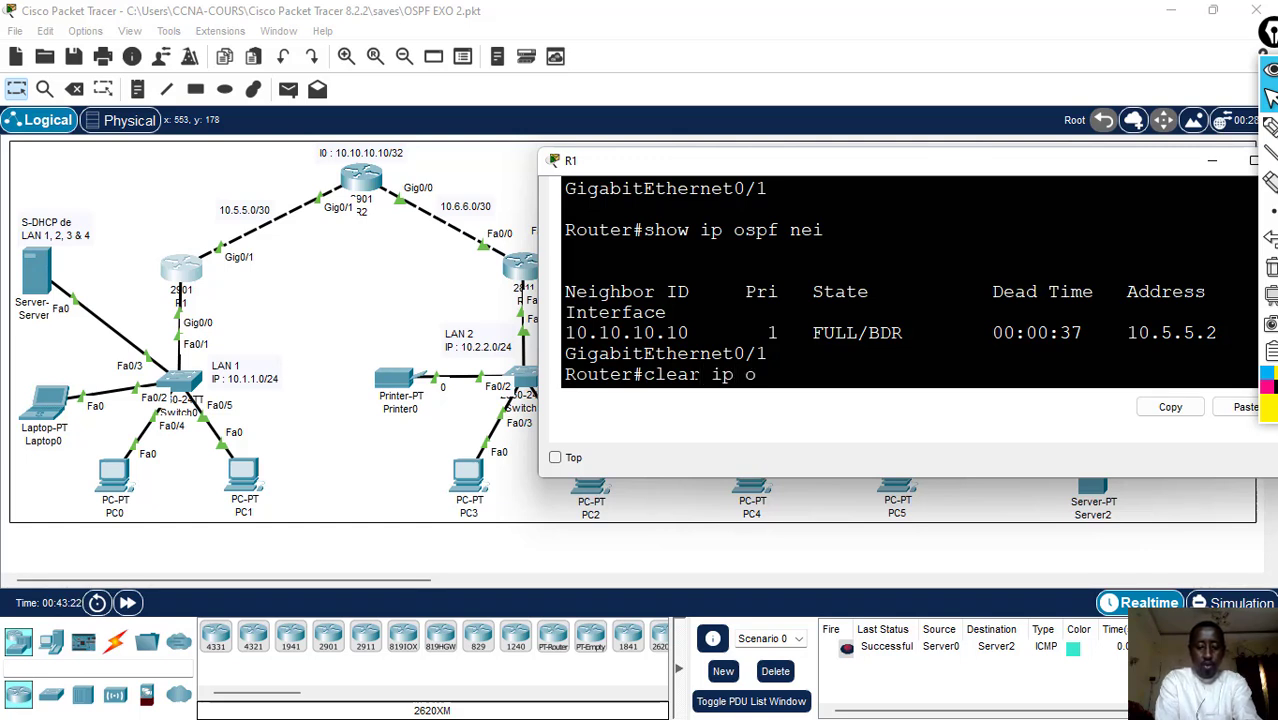
type("sp proc")
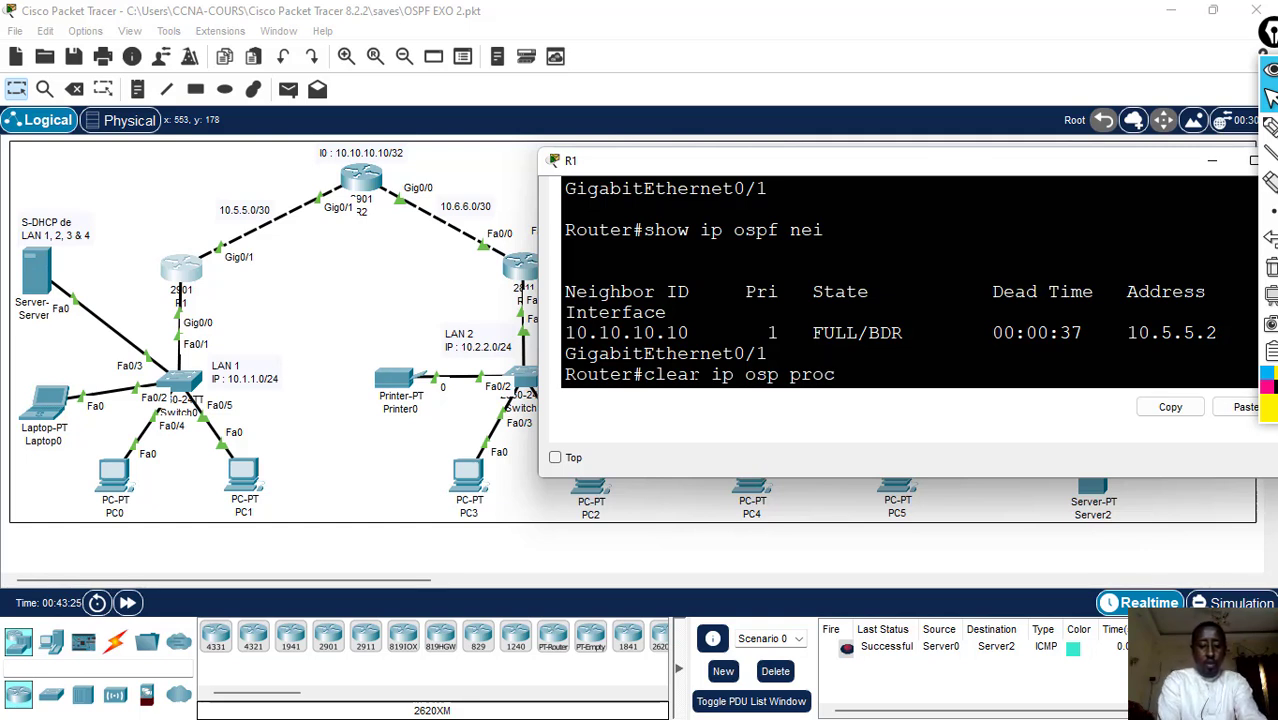
type("ess")
key("Return")
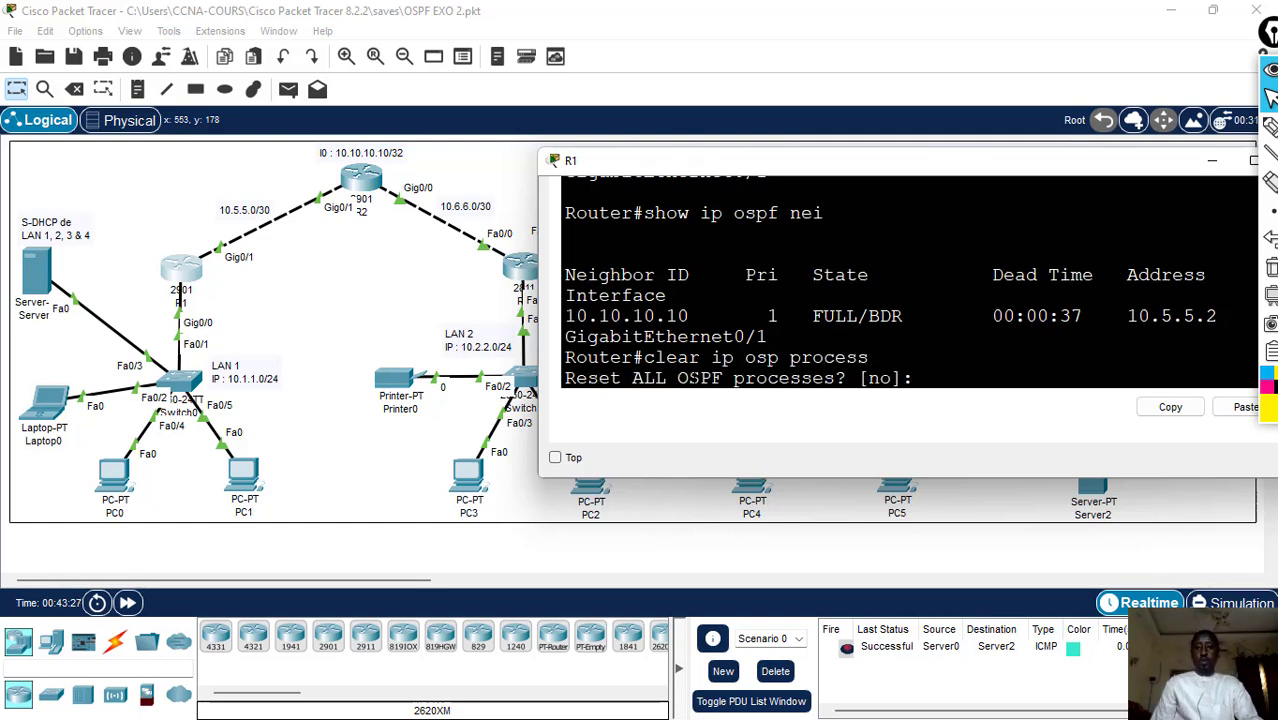
type("y")
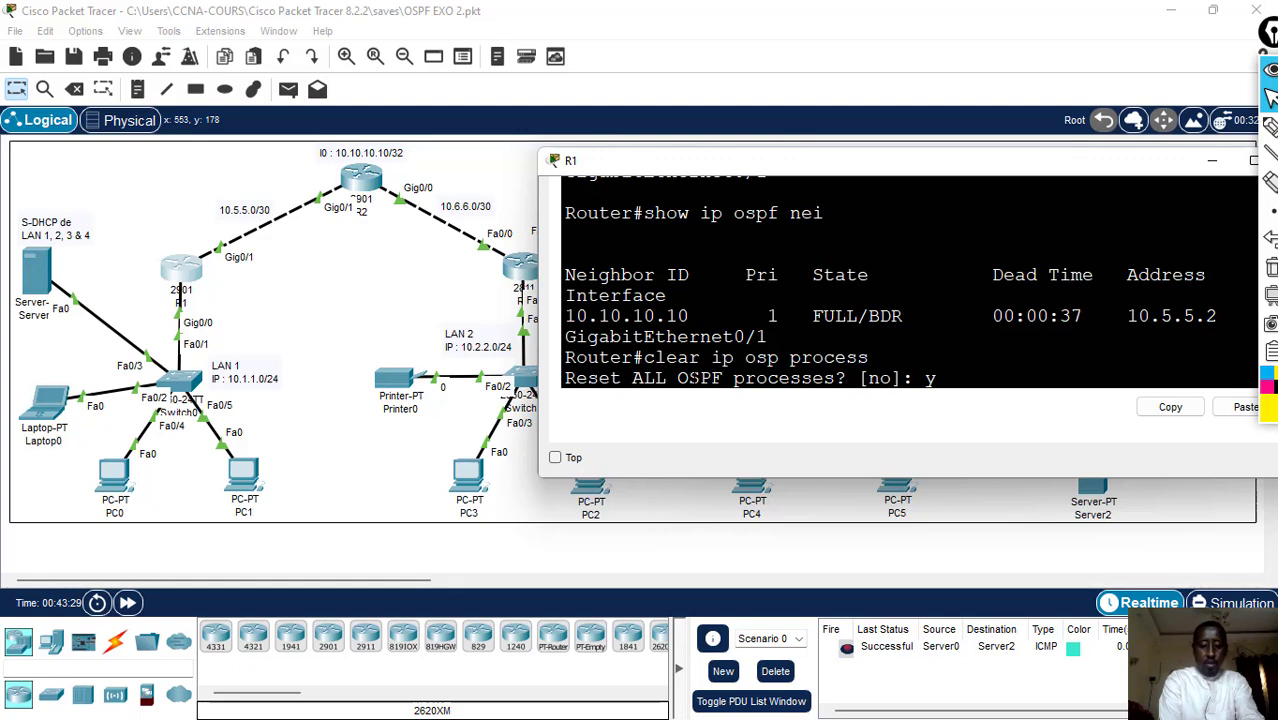
type("es")
key("Return")
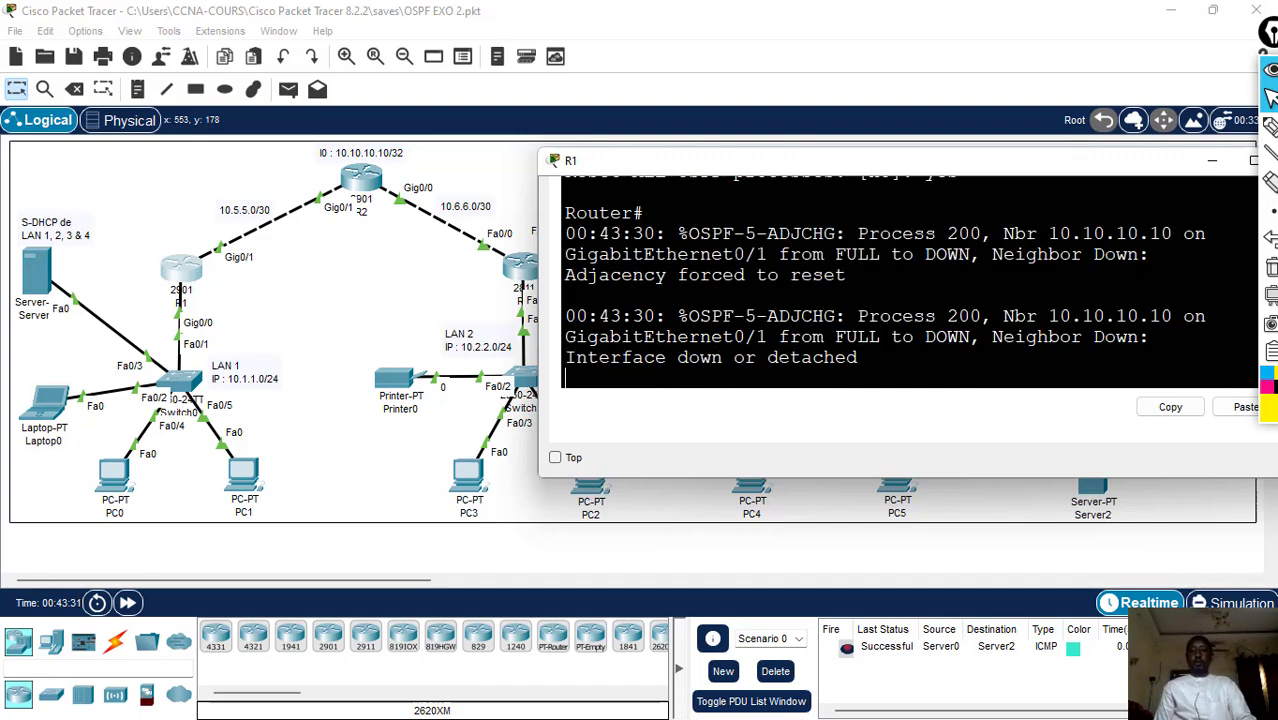
key("Return")
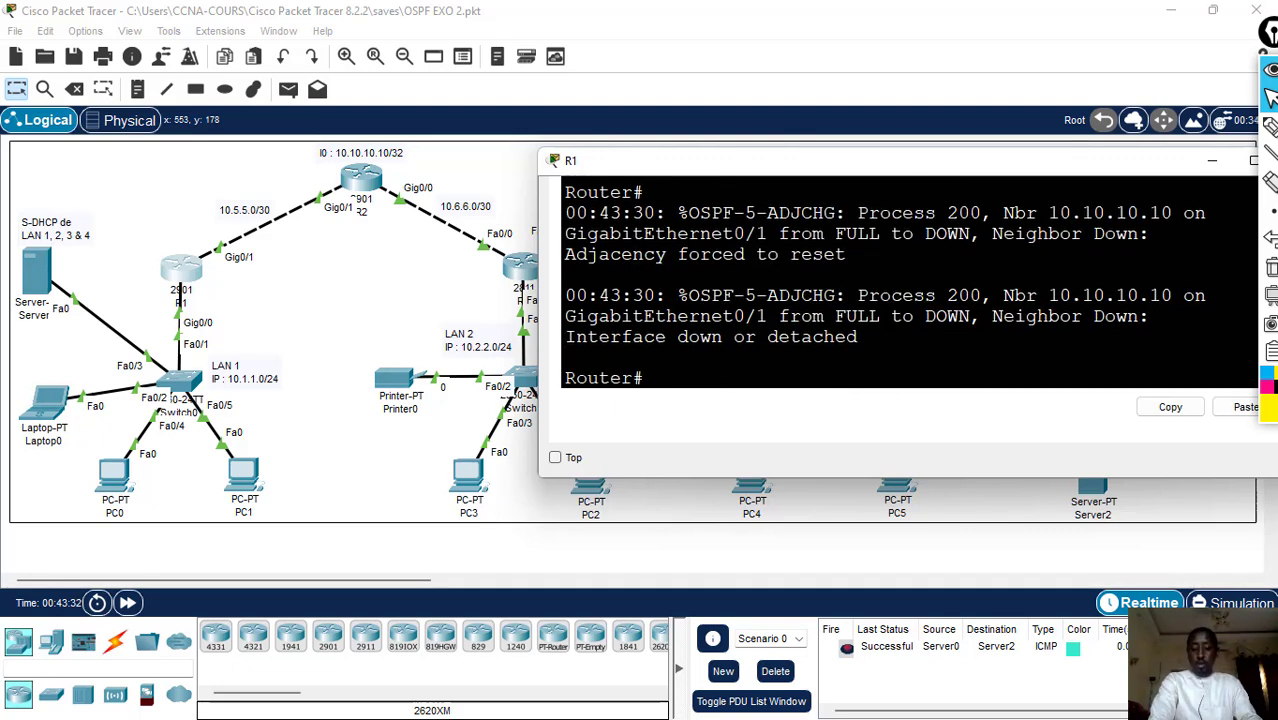
- Run "show ip ospf nei" twice on R1 and check the neighbor's State column
key("Up")
key("Up")
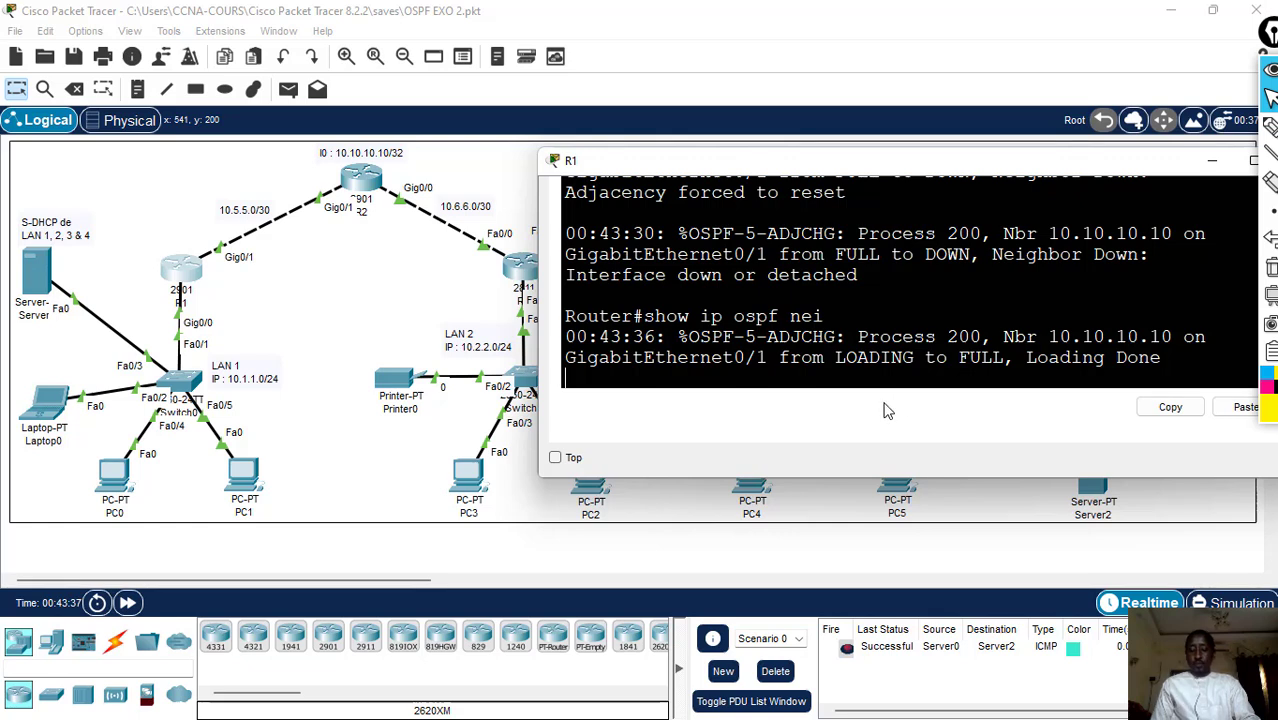
key("Return")
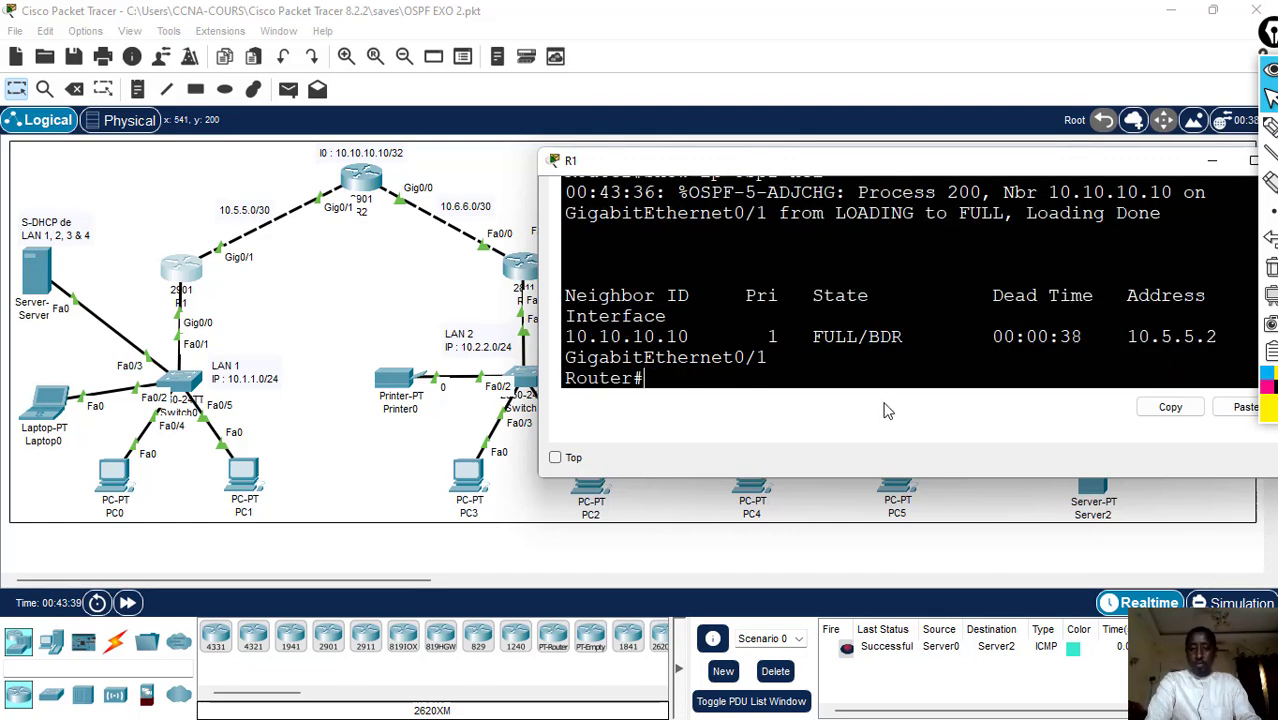
key("Up")
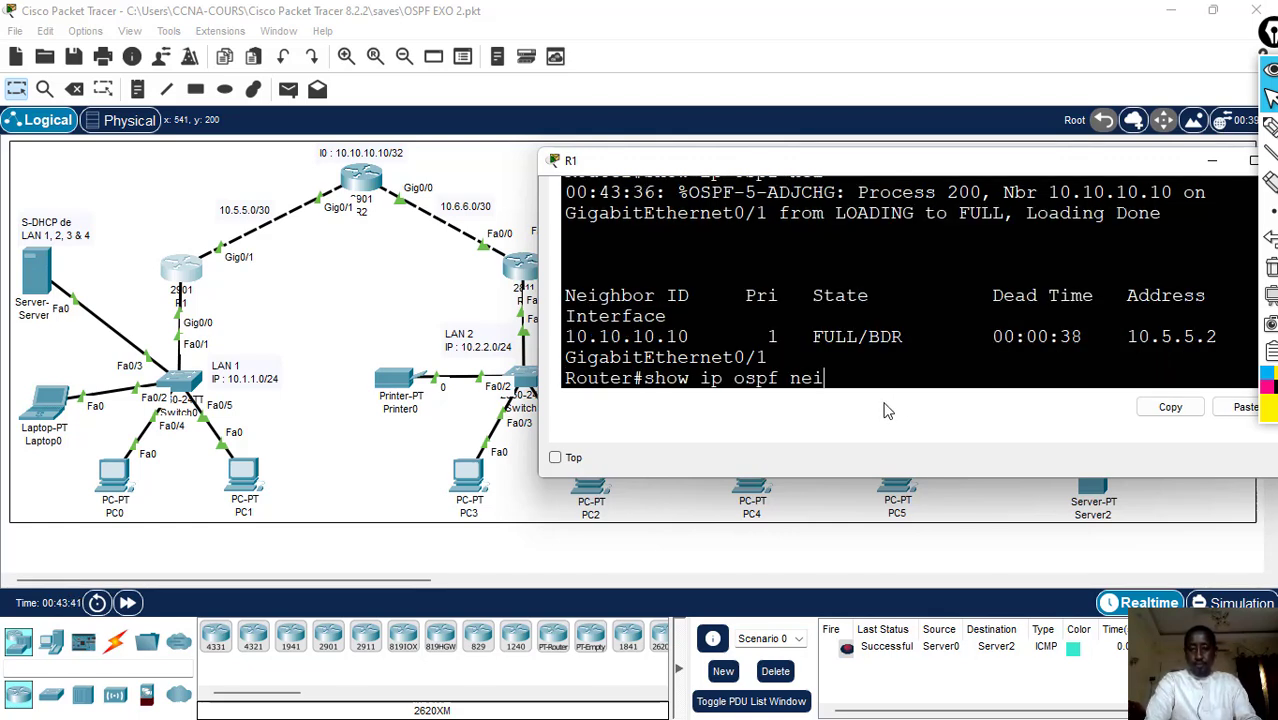
key("Return")
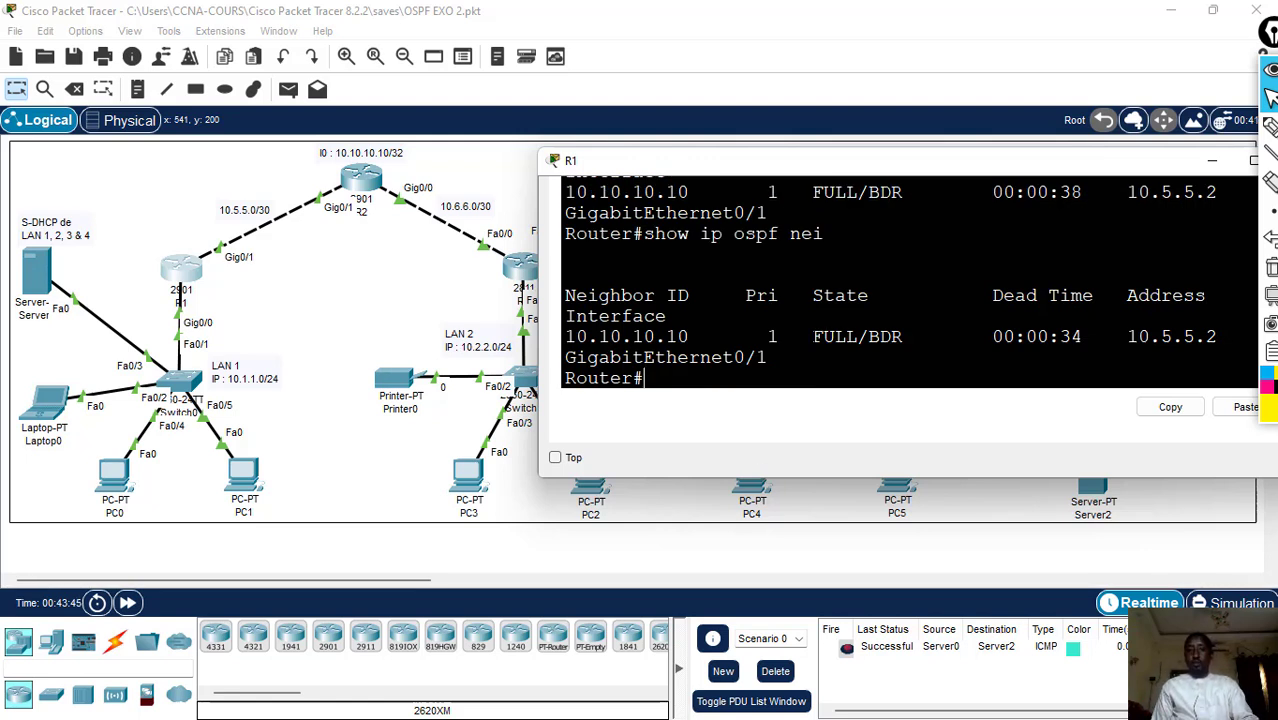
left_click_drag(813, 337, 913, 337)
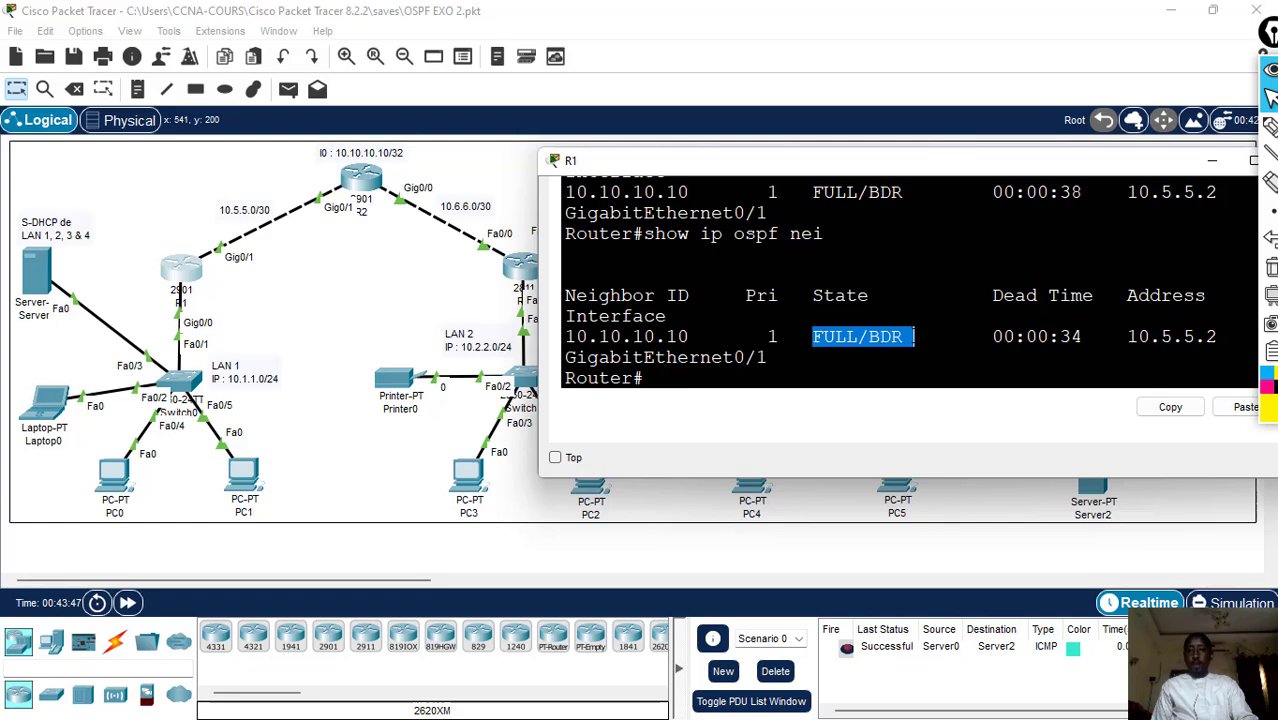
left_click(913, 337)
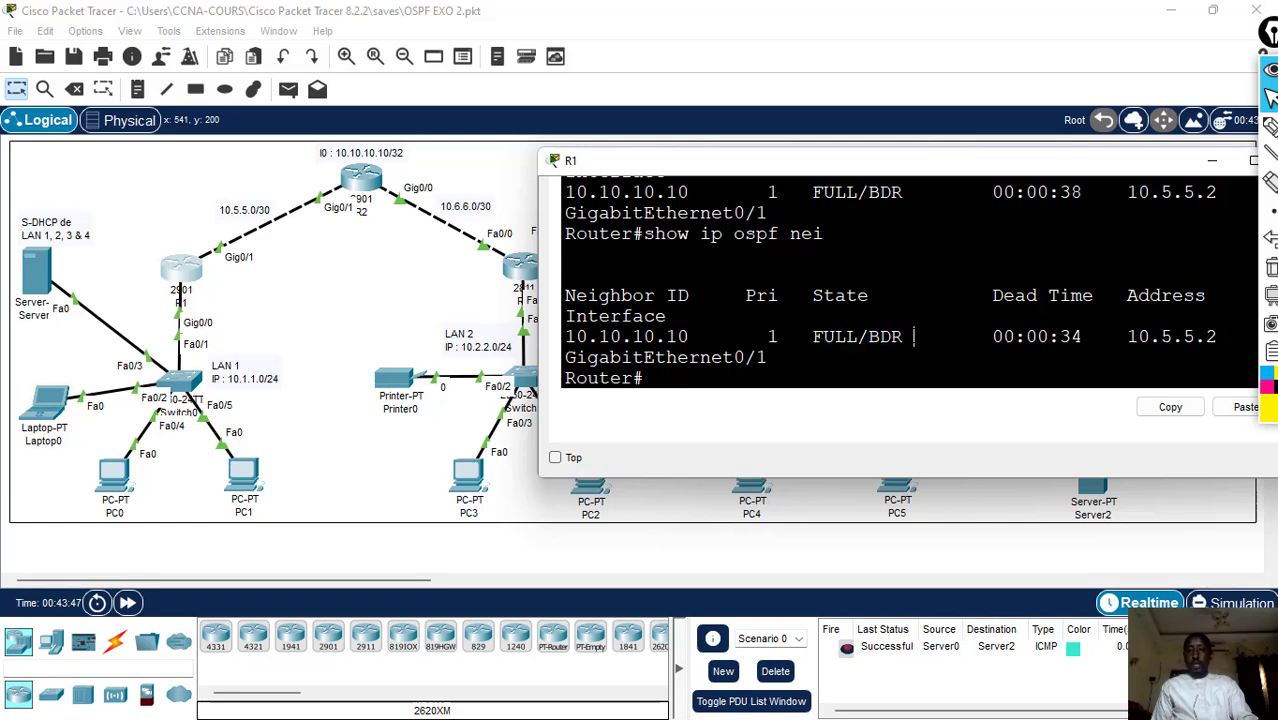
- Open R2's command line, run "clear ip osp pro" and enter yes at the reset question without submitting it
left_click(364, 184)
left_click(364, 185)
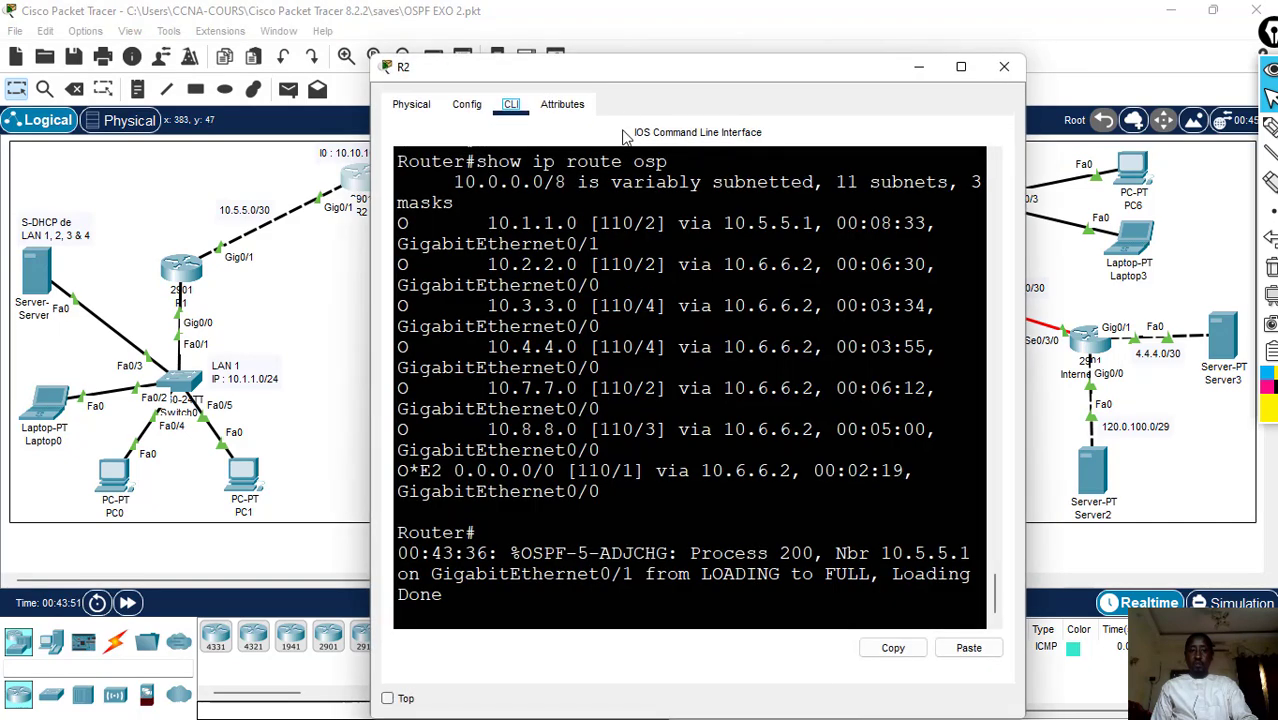
left_click_drag(650, 80, 840, 32)
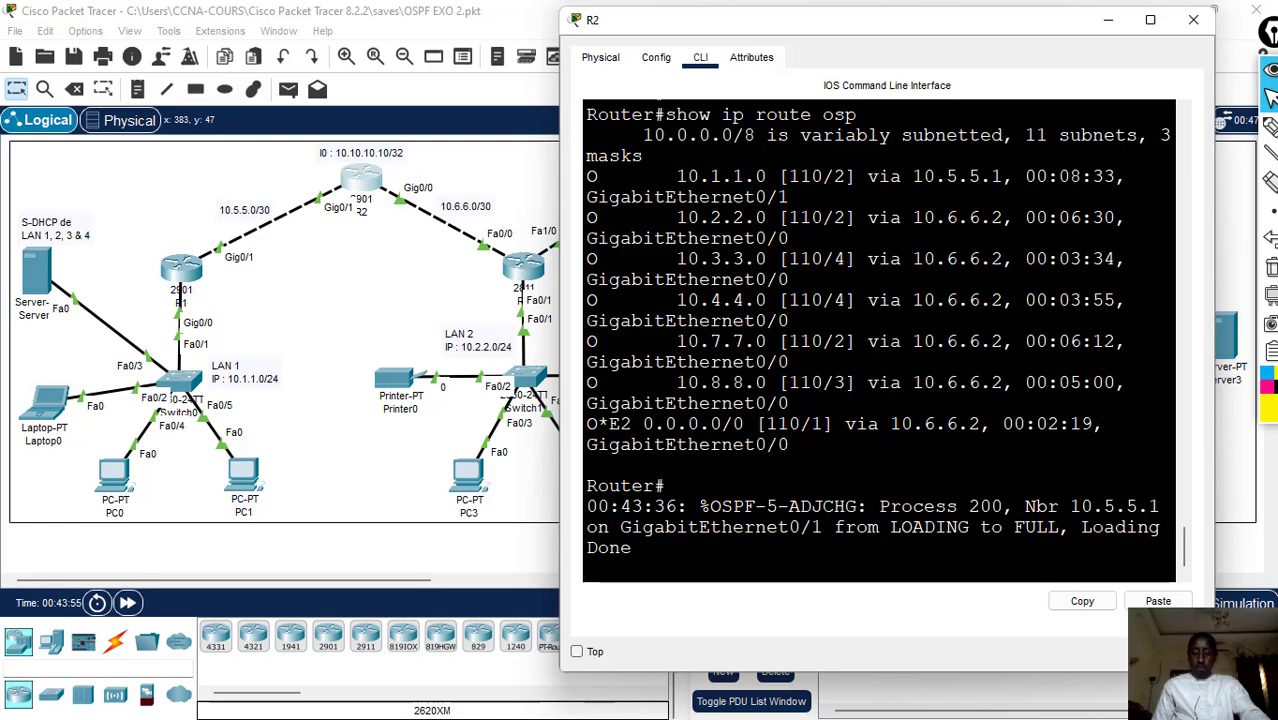
key("Return")
type("cl")
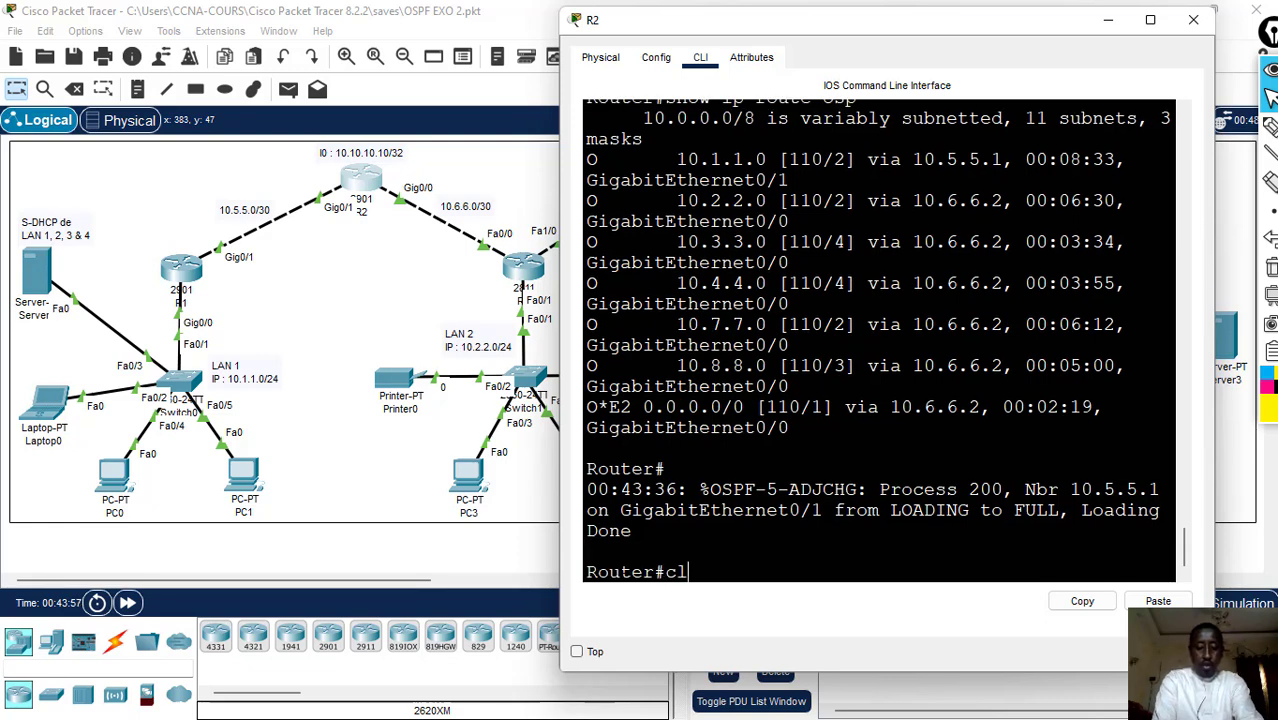
type("ear")
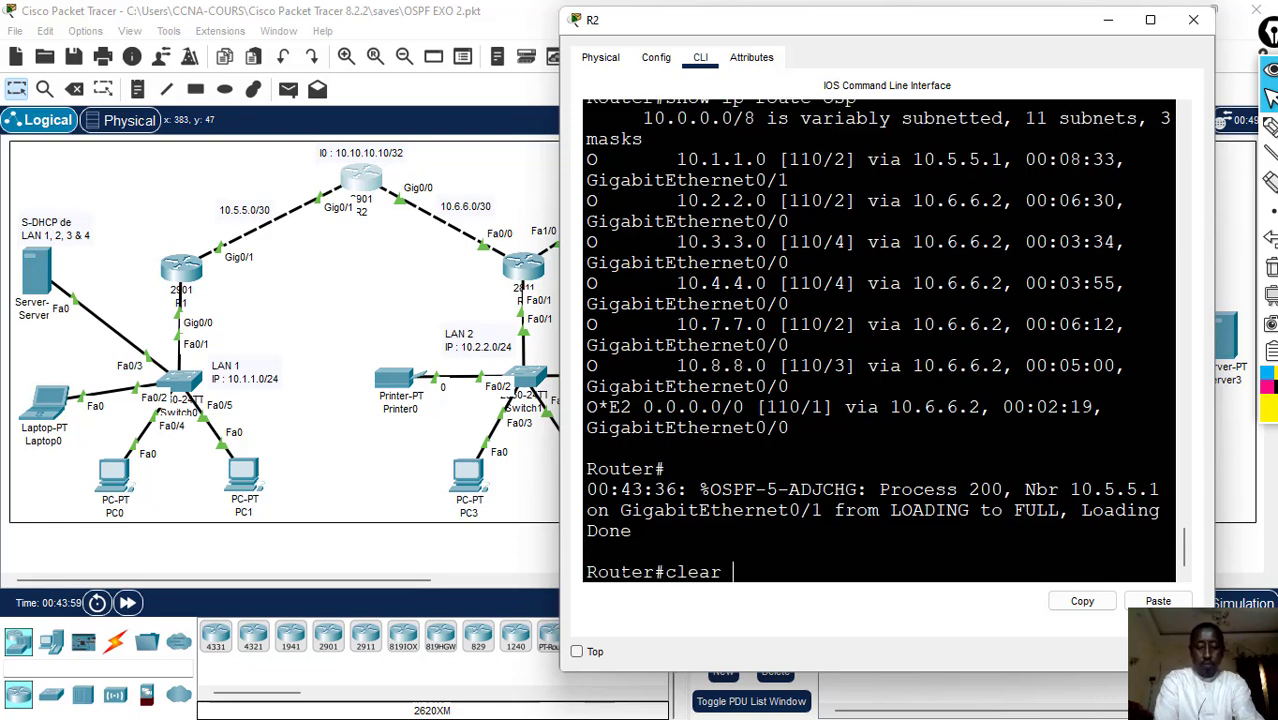
type(" ip")
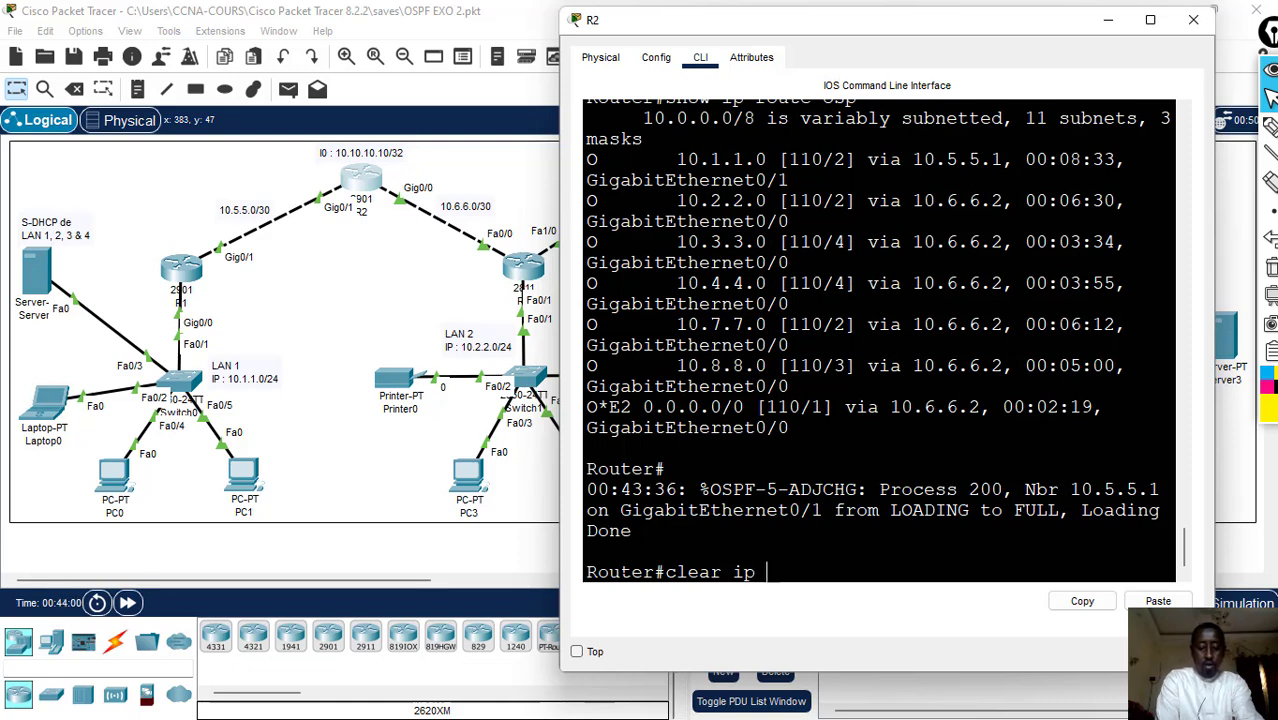
type(" osp")
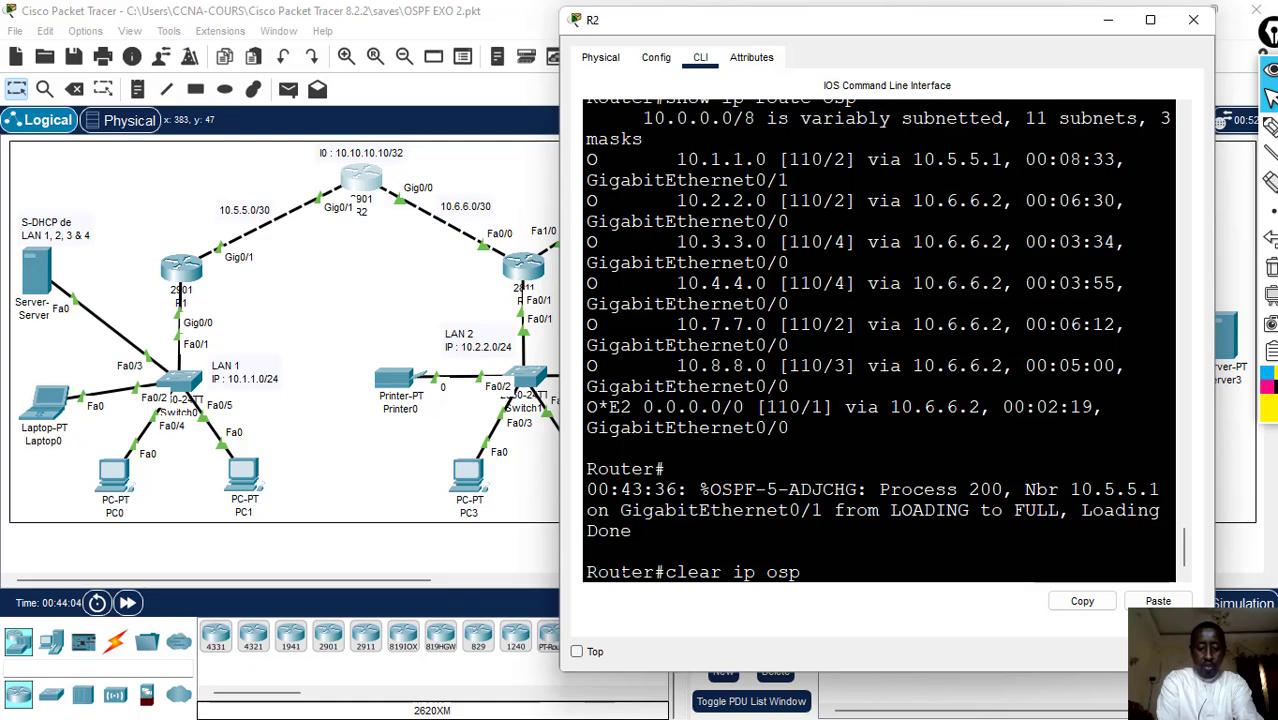
type(" pro")
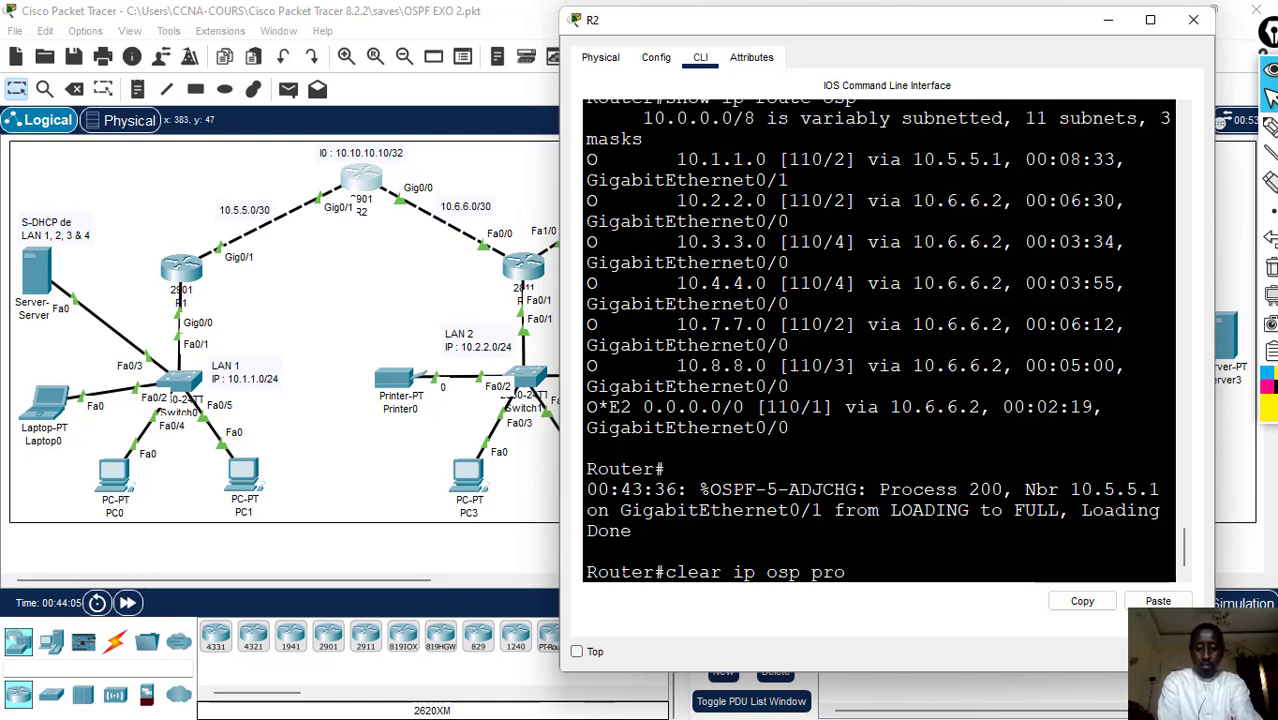
key("Return")
type("yes")
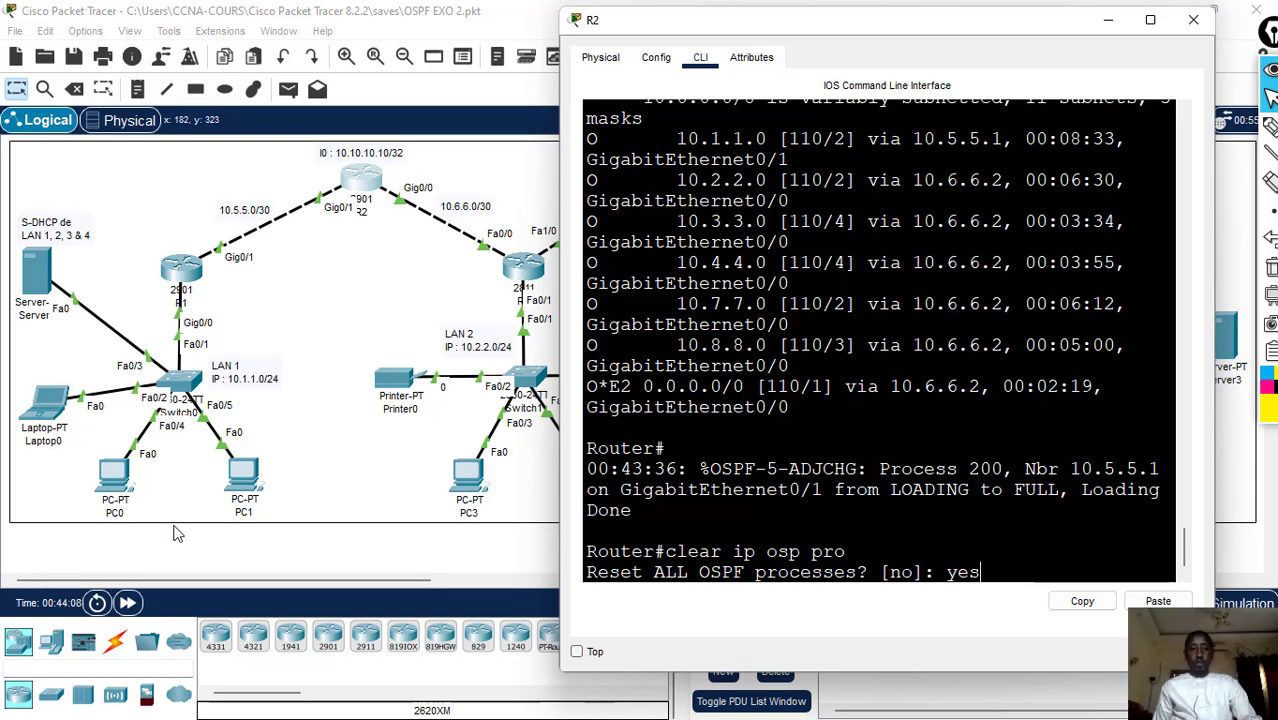
- Reset R1's OSPF processes again with "clear ip osp process", answering yes, and submit the pending yes on R2 right after
left_click(181, 268)
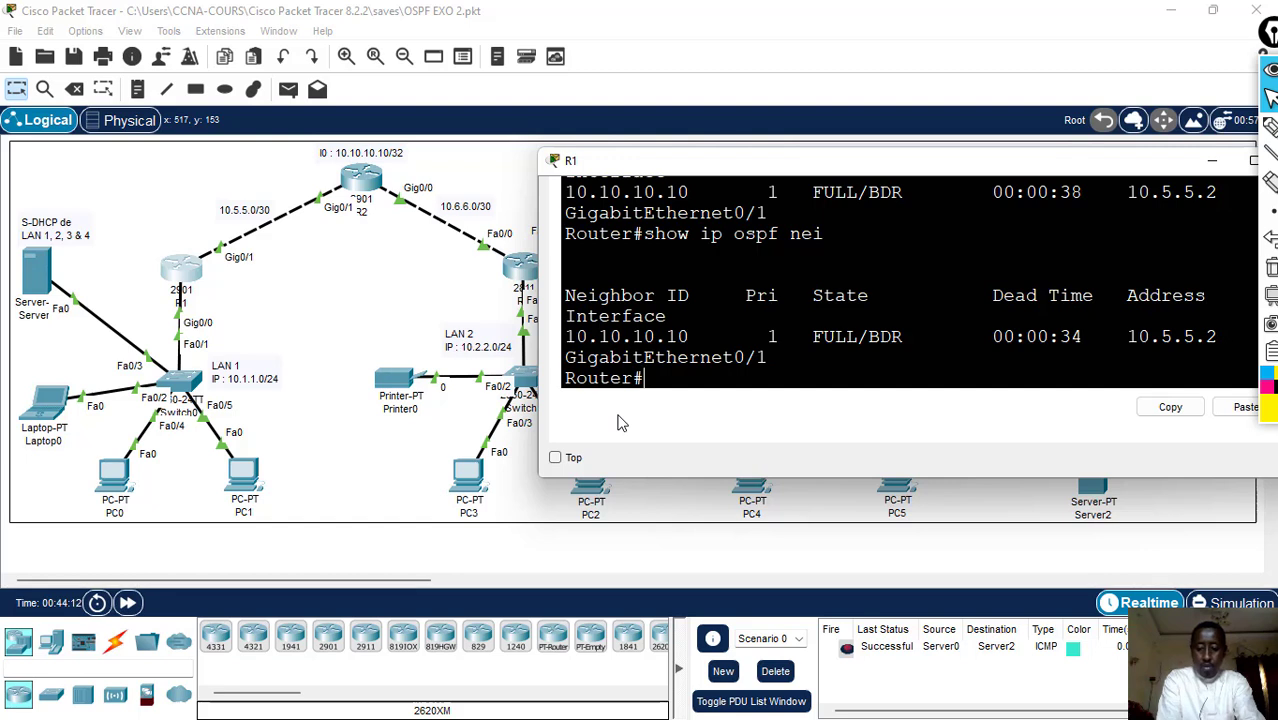
key("Up")
key("Up")
key("Return")
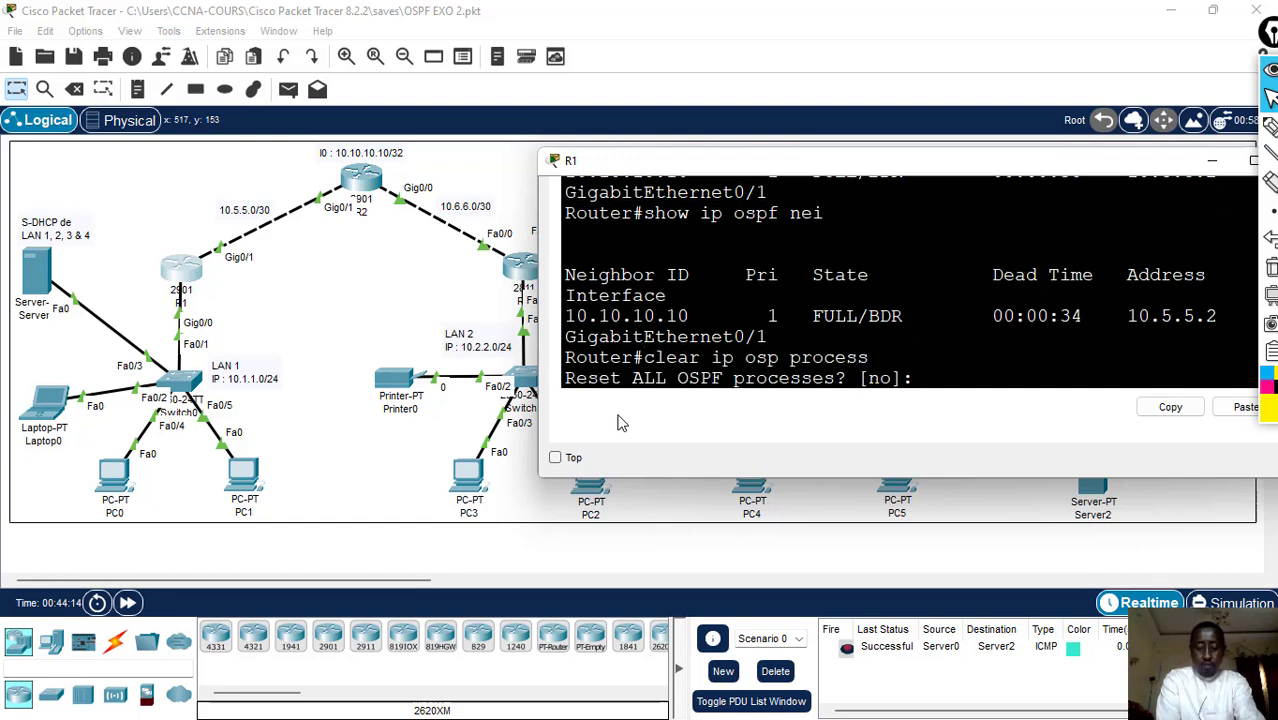
type("ye")
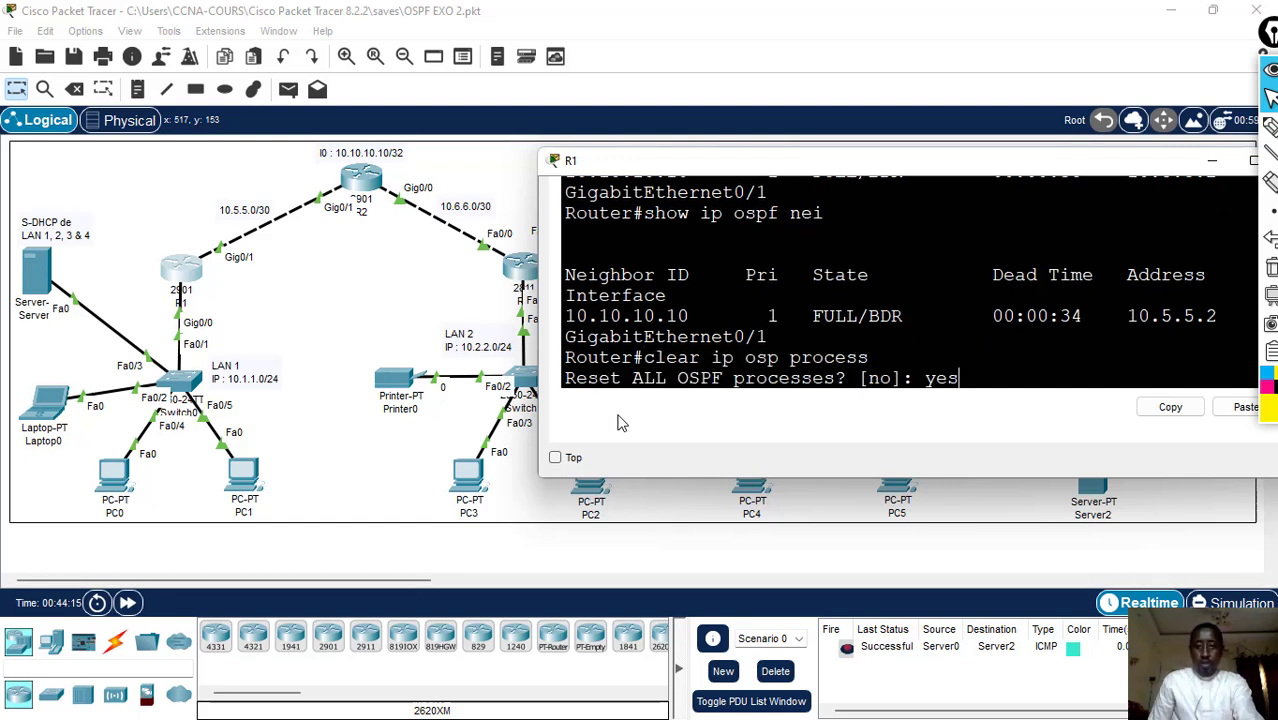
type("s")
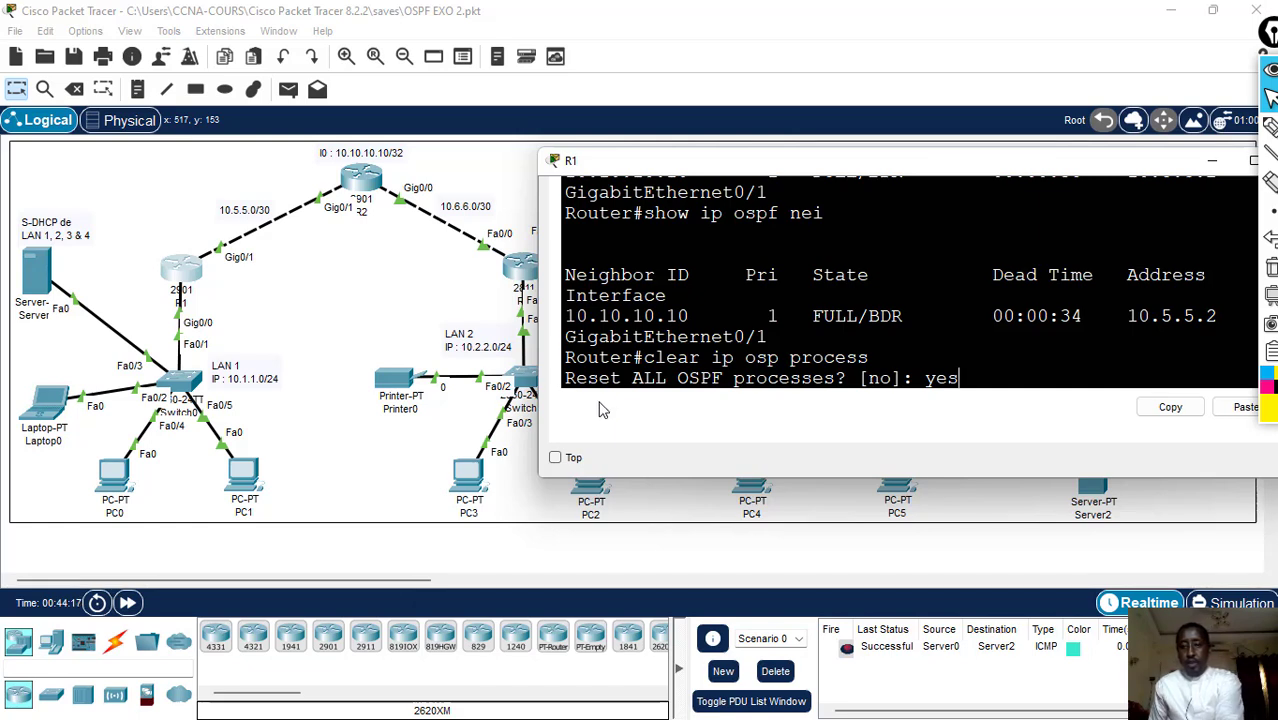
key("Return")
left_click(362, 188)
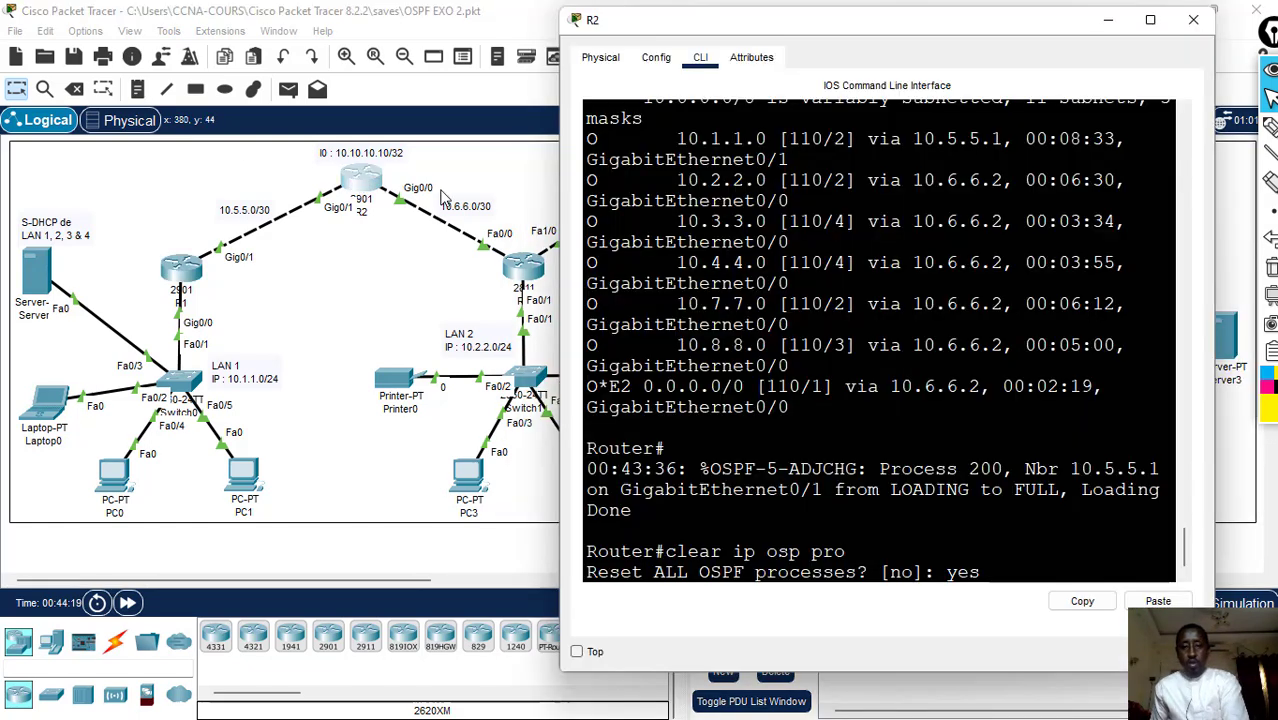
key("Return")
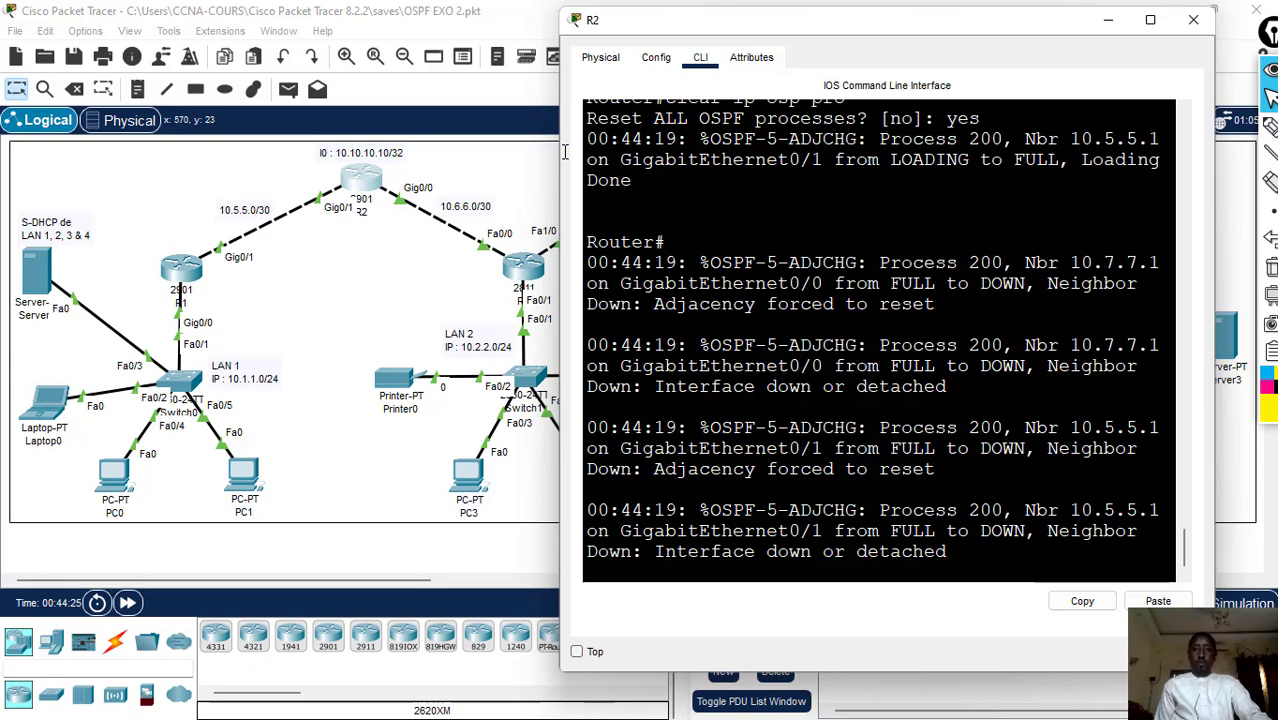
- List R1's OSPF neighbors again with "show ip ospf nei" and examine the role shown in the State column
left_click(188, 270)
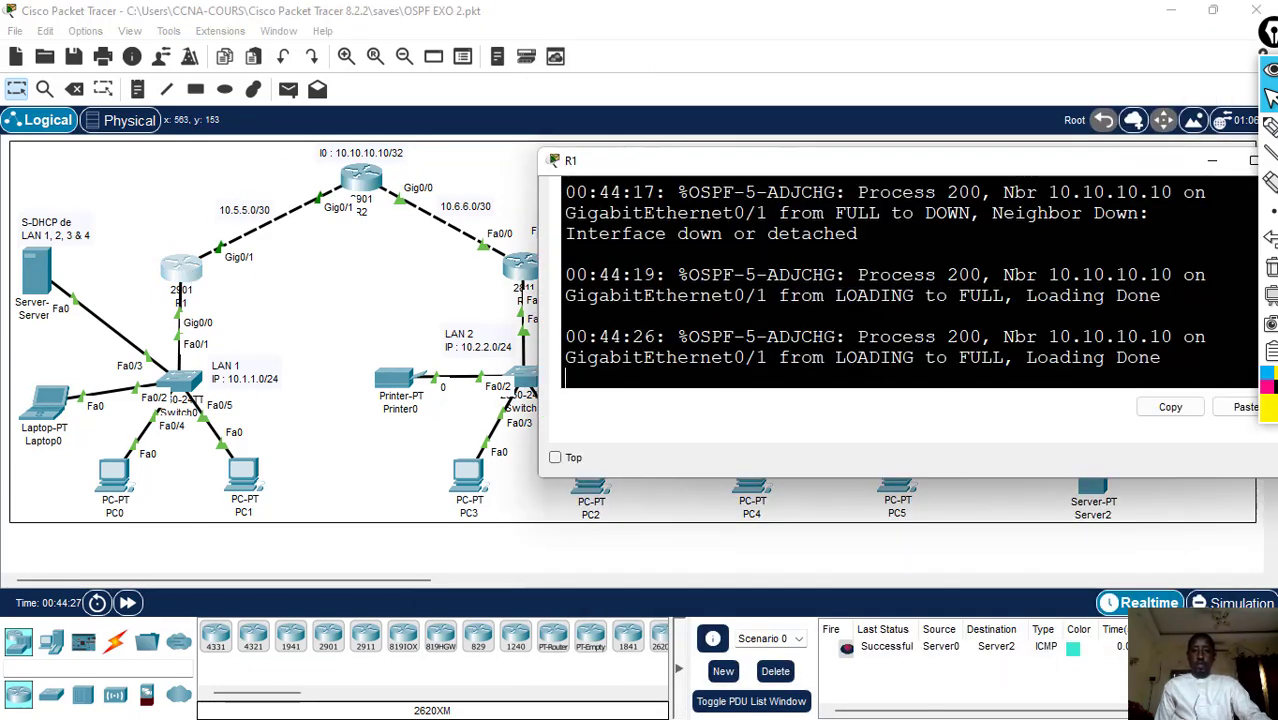
key("Return")
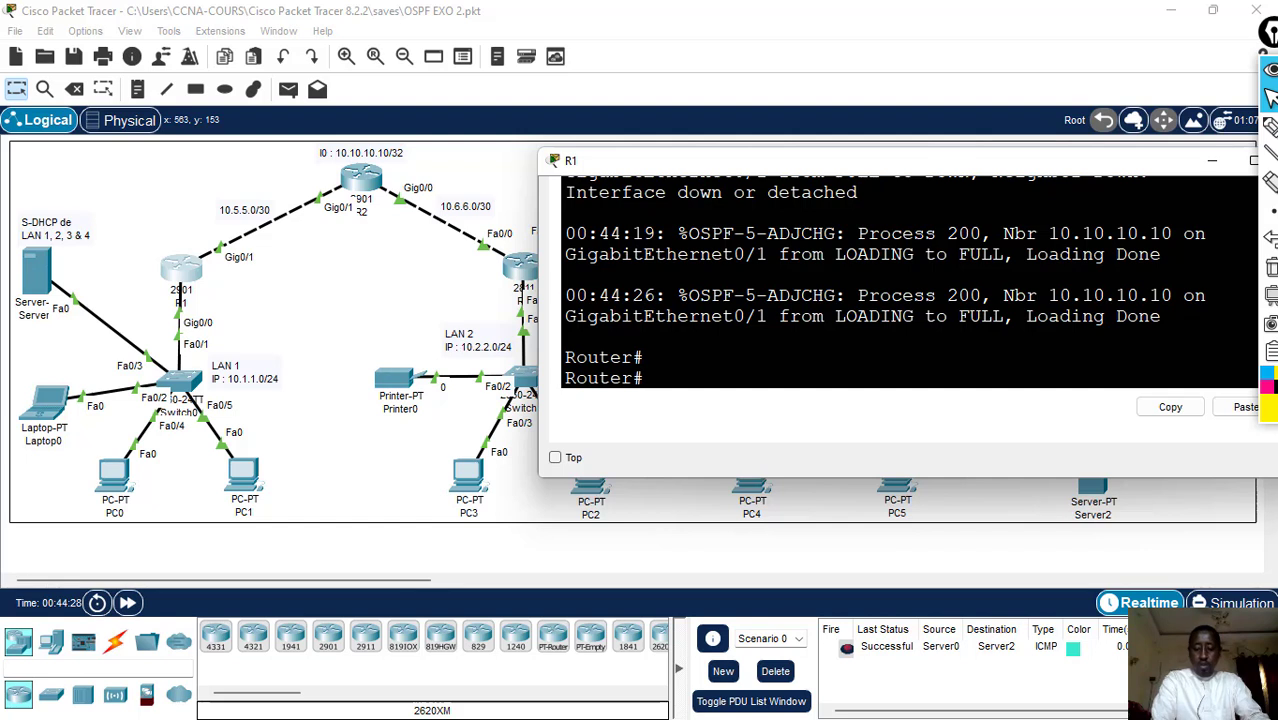
key("Up")
key("Up")
key("Return")
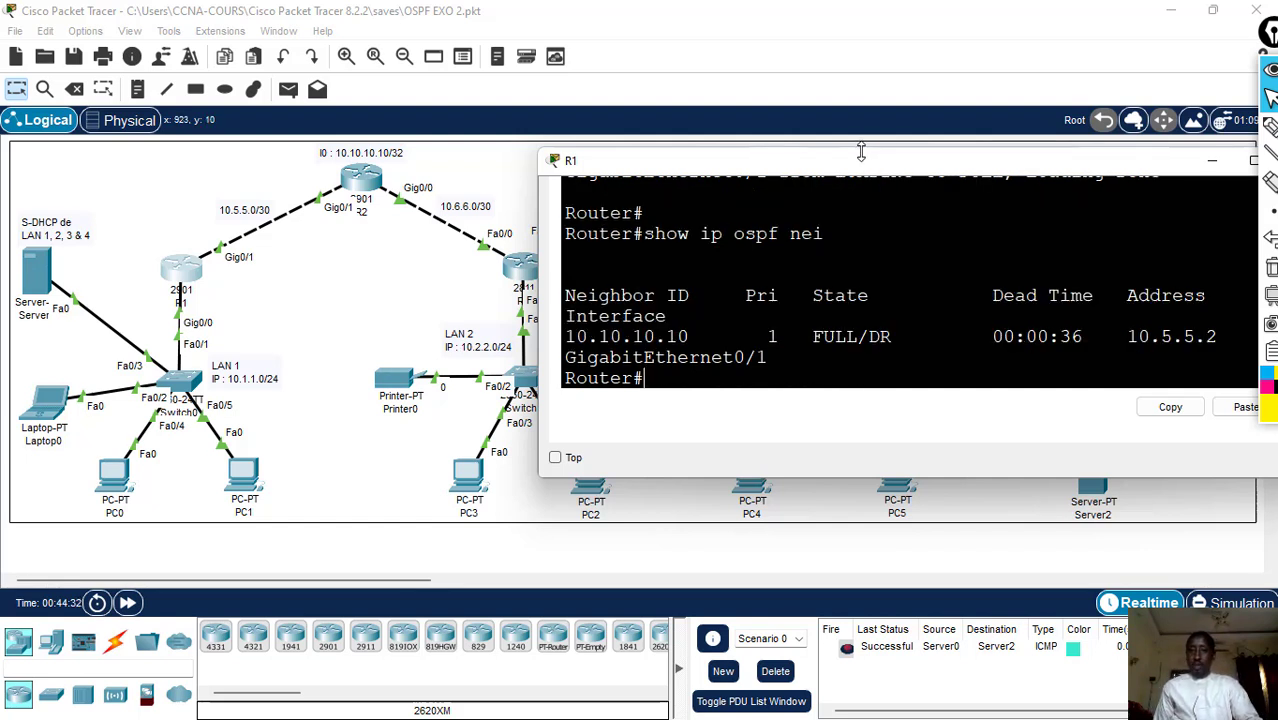
left_click_drag(851, 163, 771, 170)
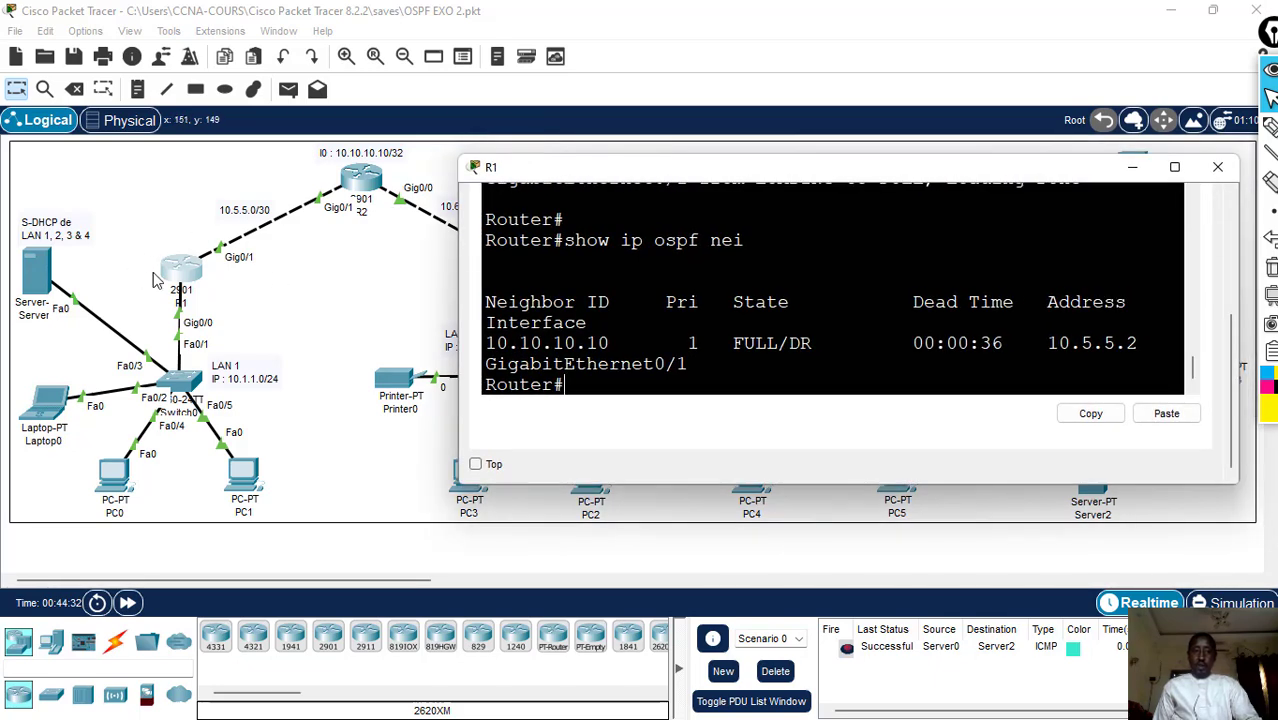
left_click_drag(733, 344, 788, 344)
left_click(816, 345)
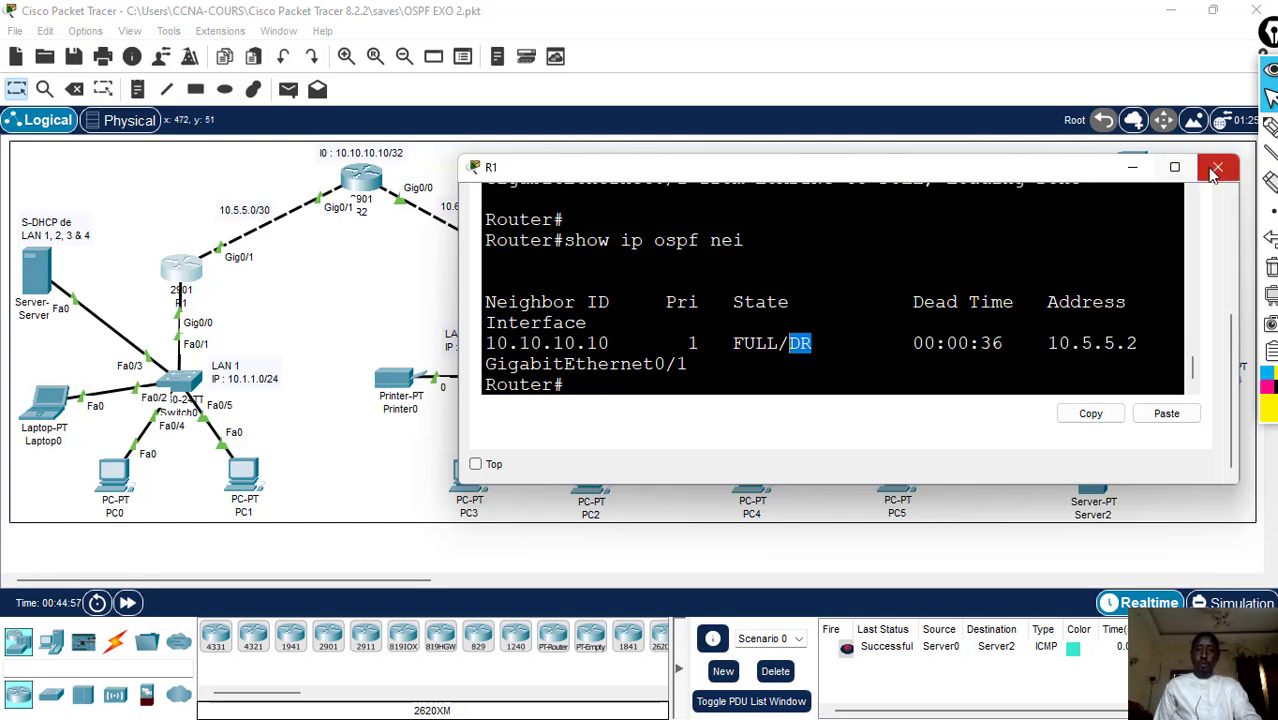
- Run "show ip protocols" on R1 and reposition its window so the complete output can be read
left_click(622, 387)
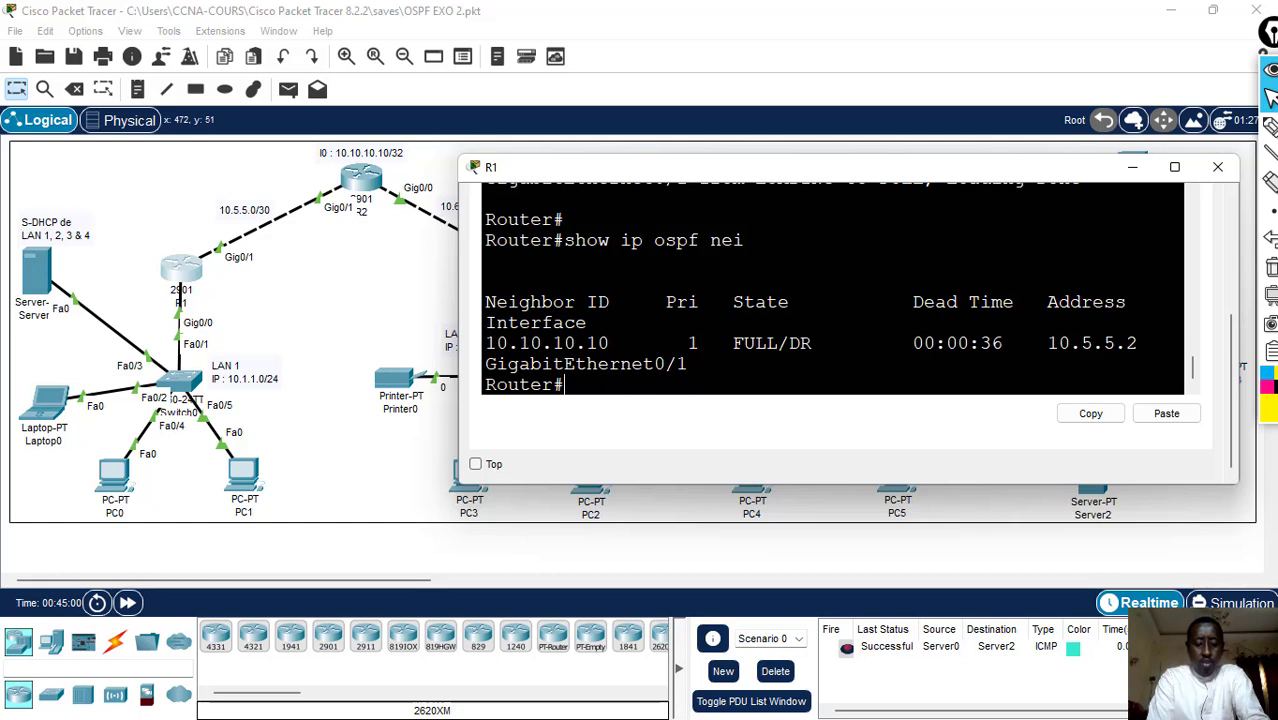
type("sh")
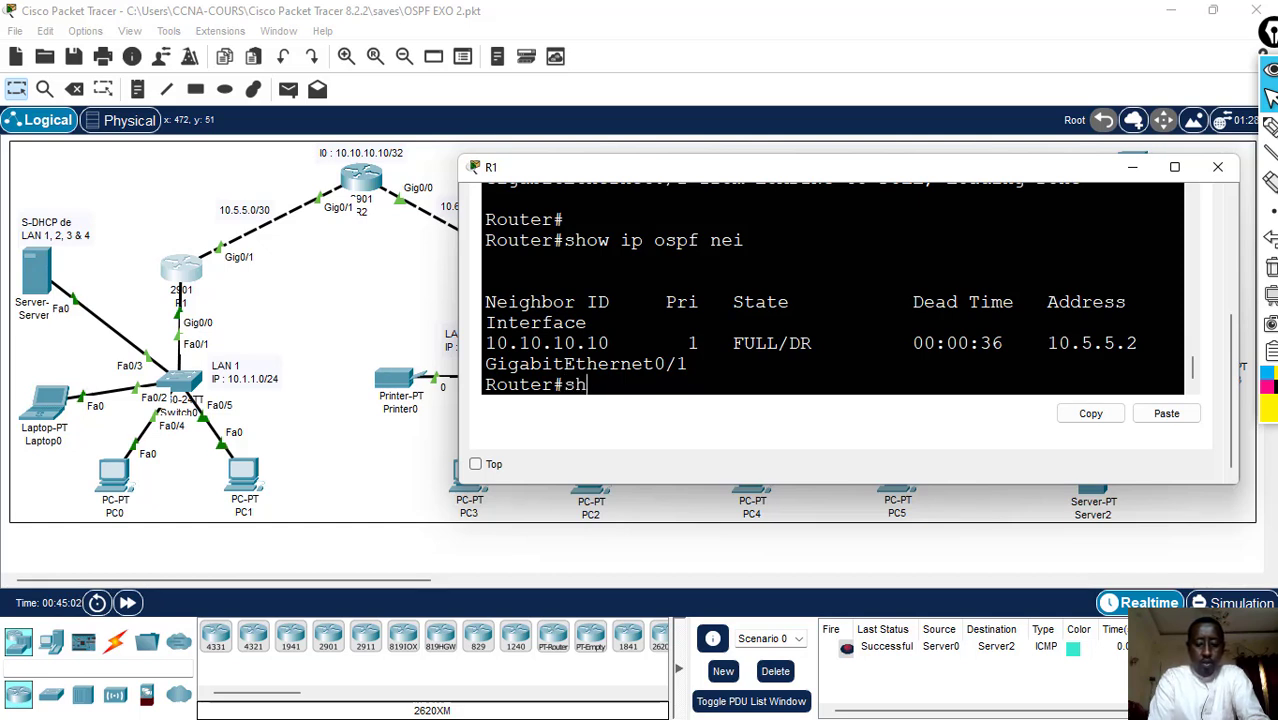
type("ow ")
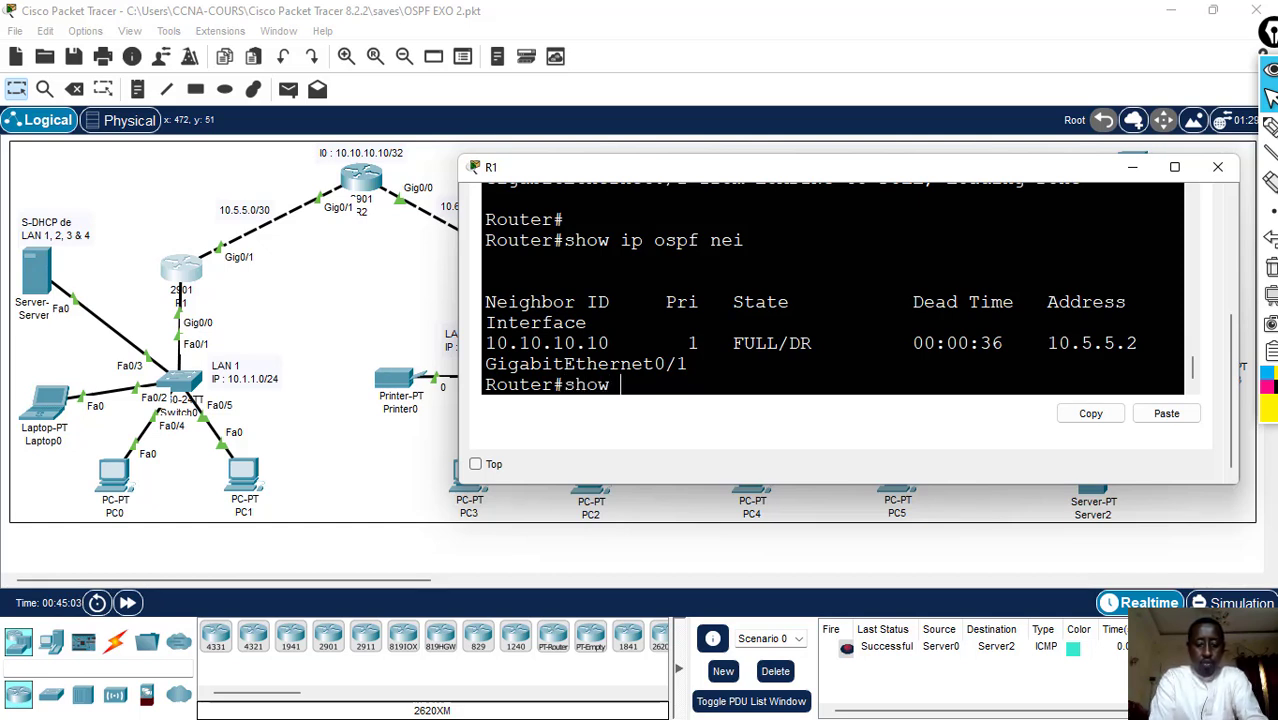
type("ip protoco")
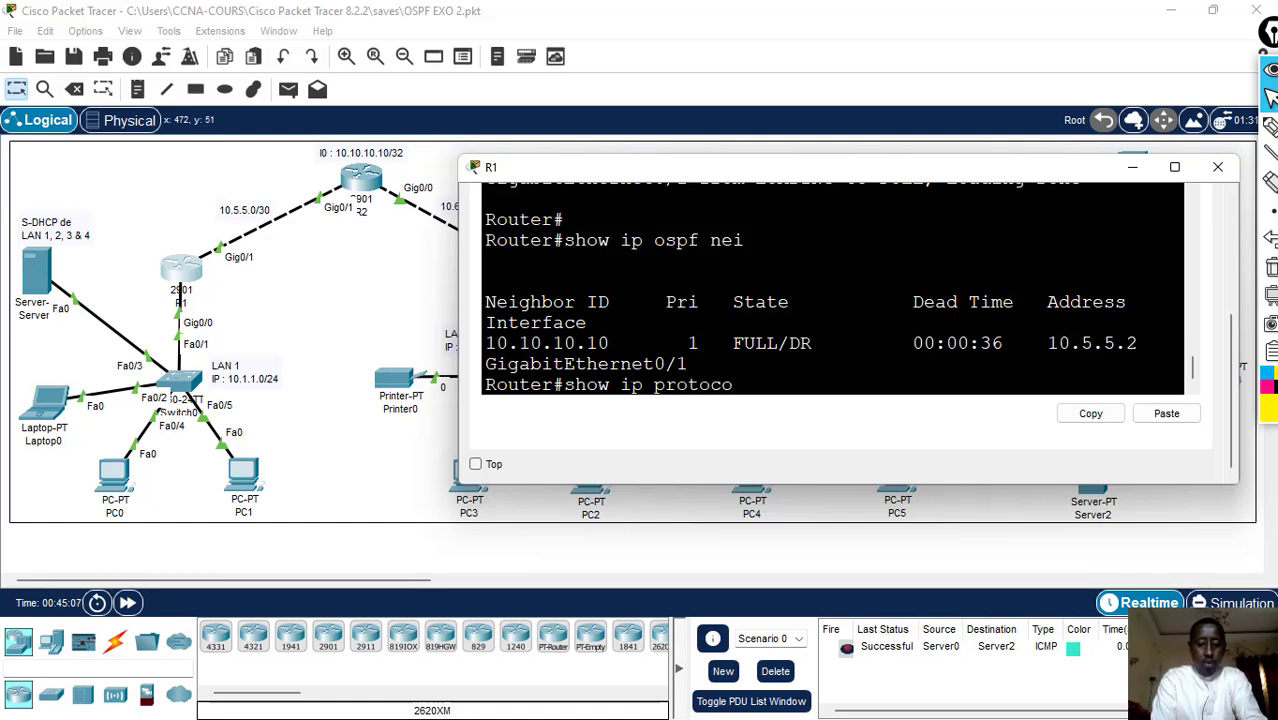
type("ls")
key("Return")
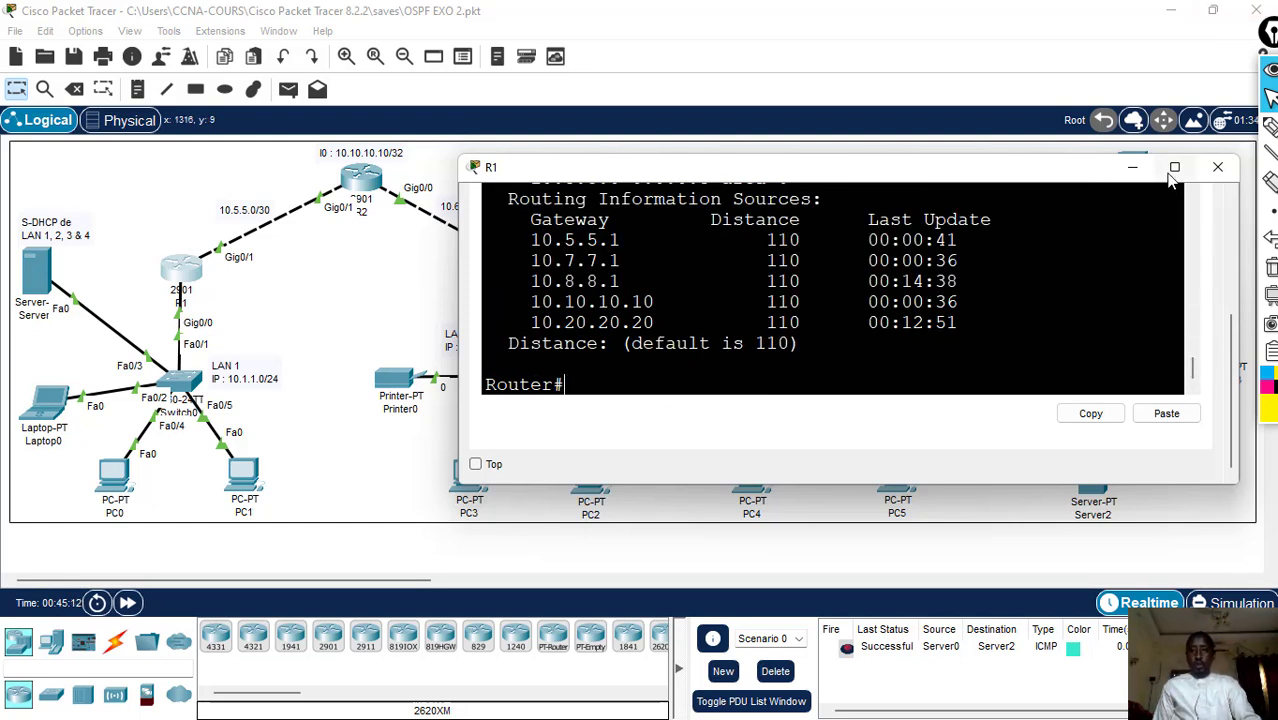
left_click_drag(976, 156, 948, 1)
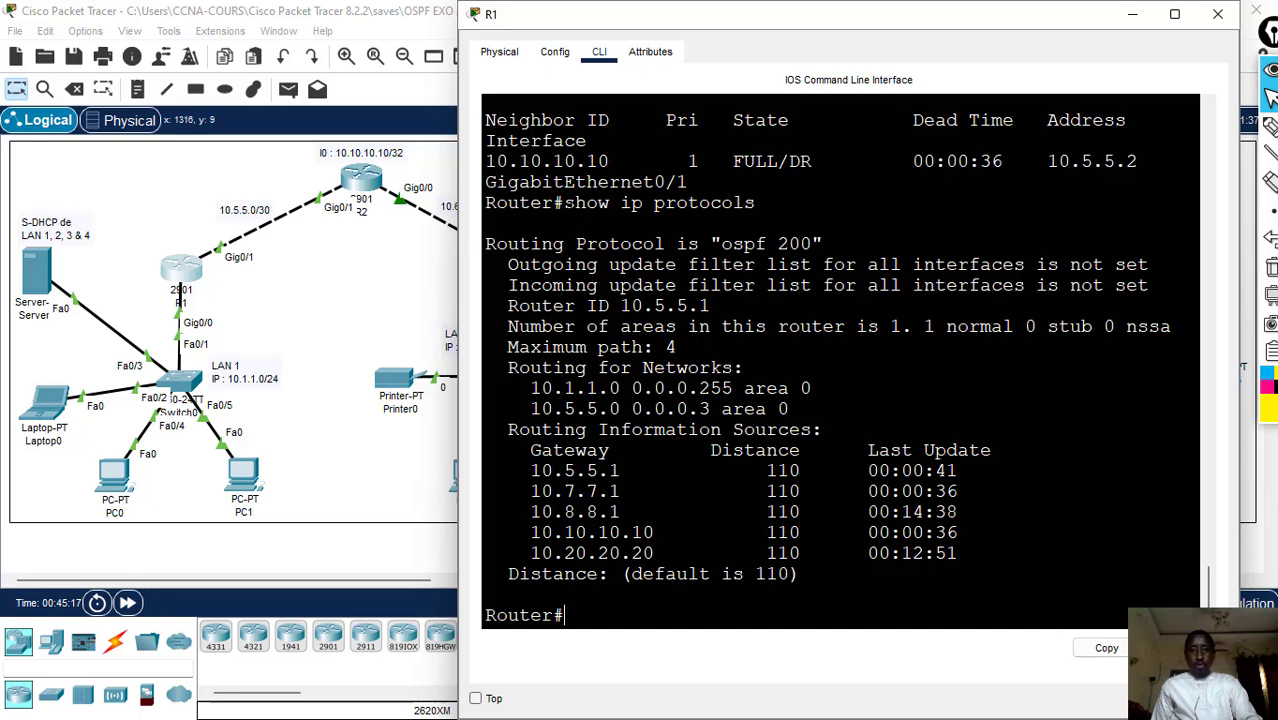
- Examine the OSPF process number and the Router ID in R1's "show ip protocols" output
left_click_drag(564, 203, 756, 203)
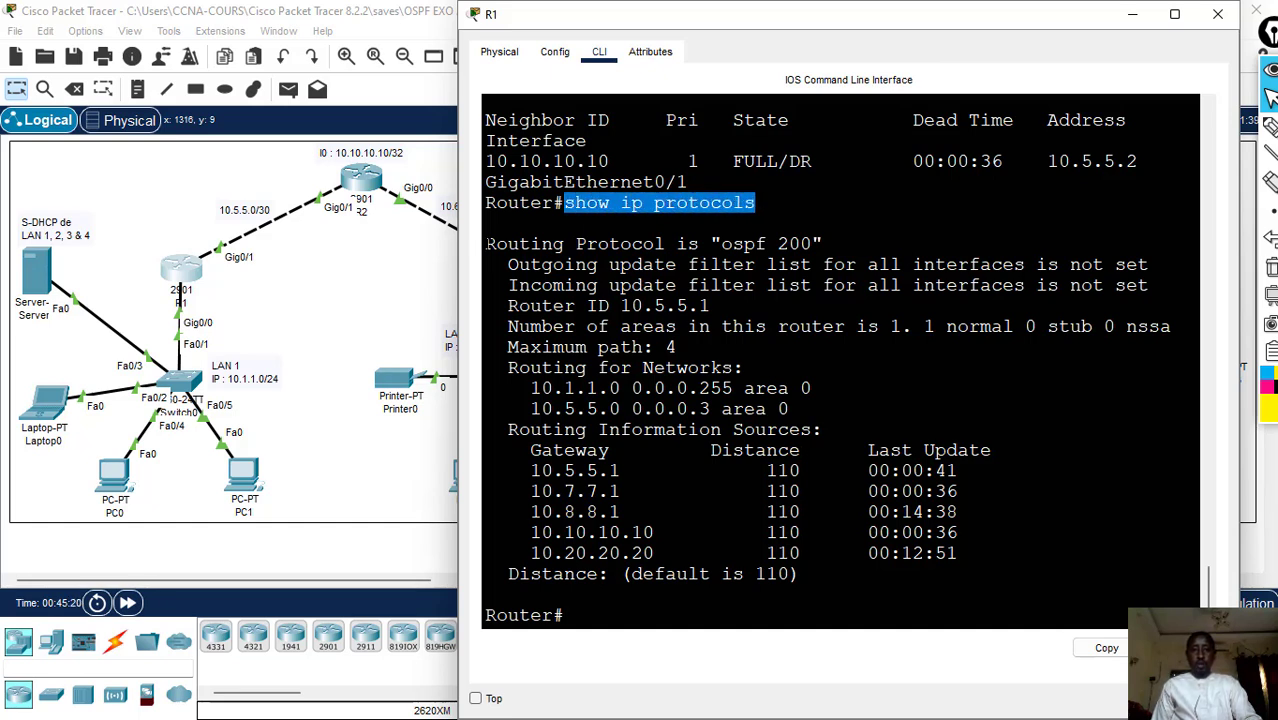
left_click_drag(487, 243, 778, 244)
left_click(822, 244)
left_click(790, 244)
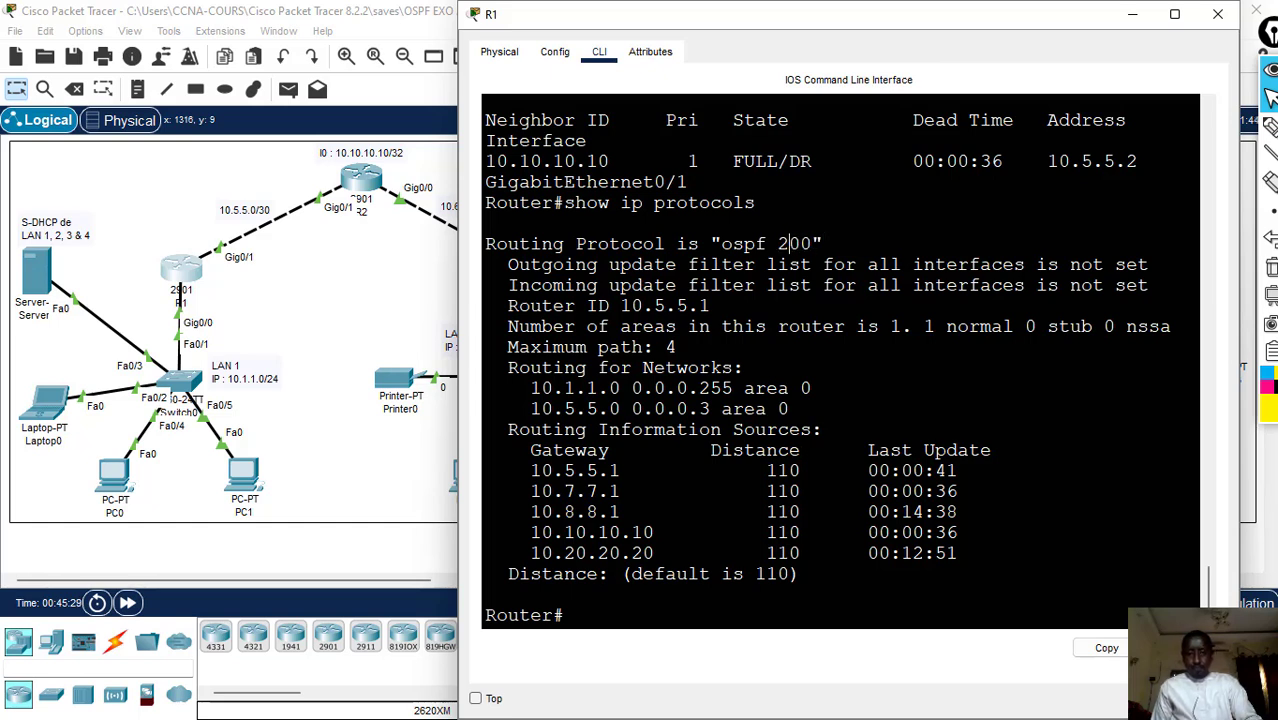
left_click_drag(497, 306, 711, 306)
left_click(711, 306)
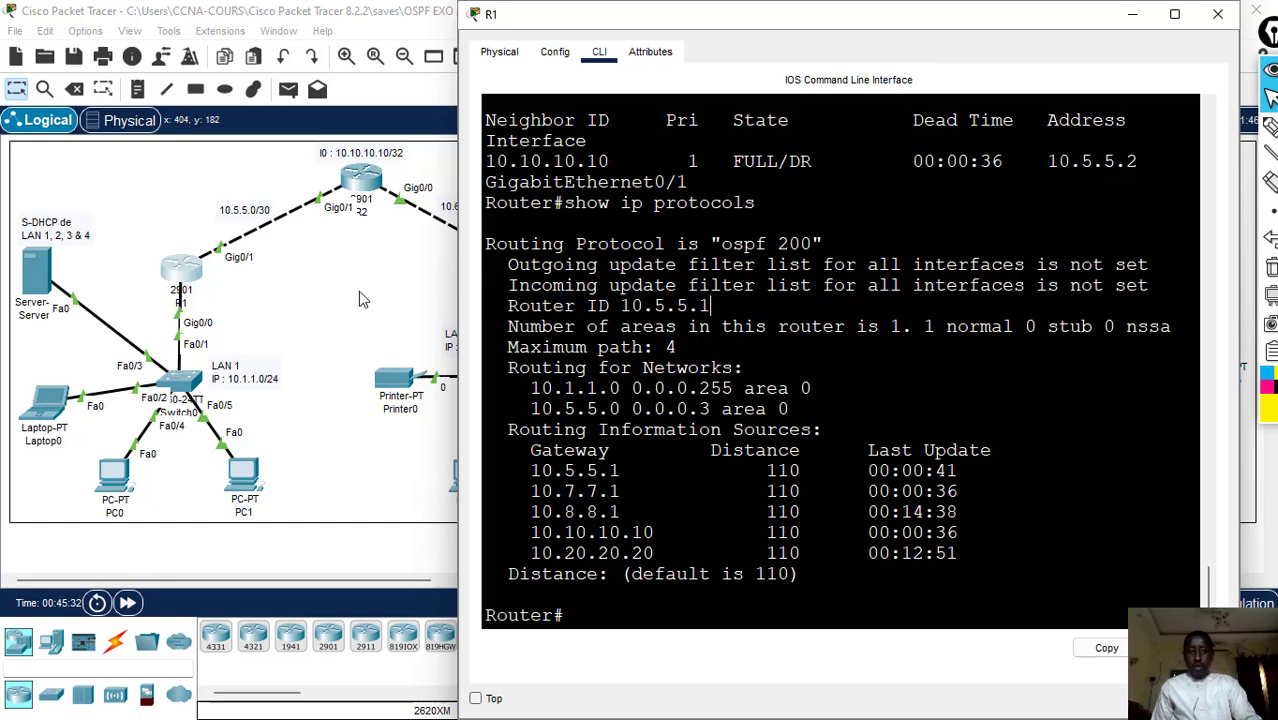
left_click_drag(698, 306, 507, 306)
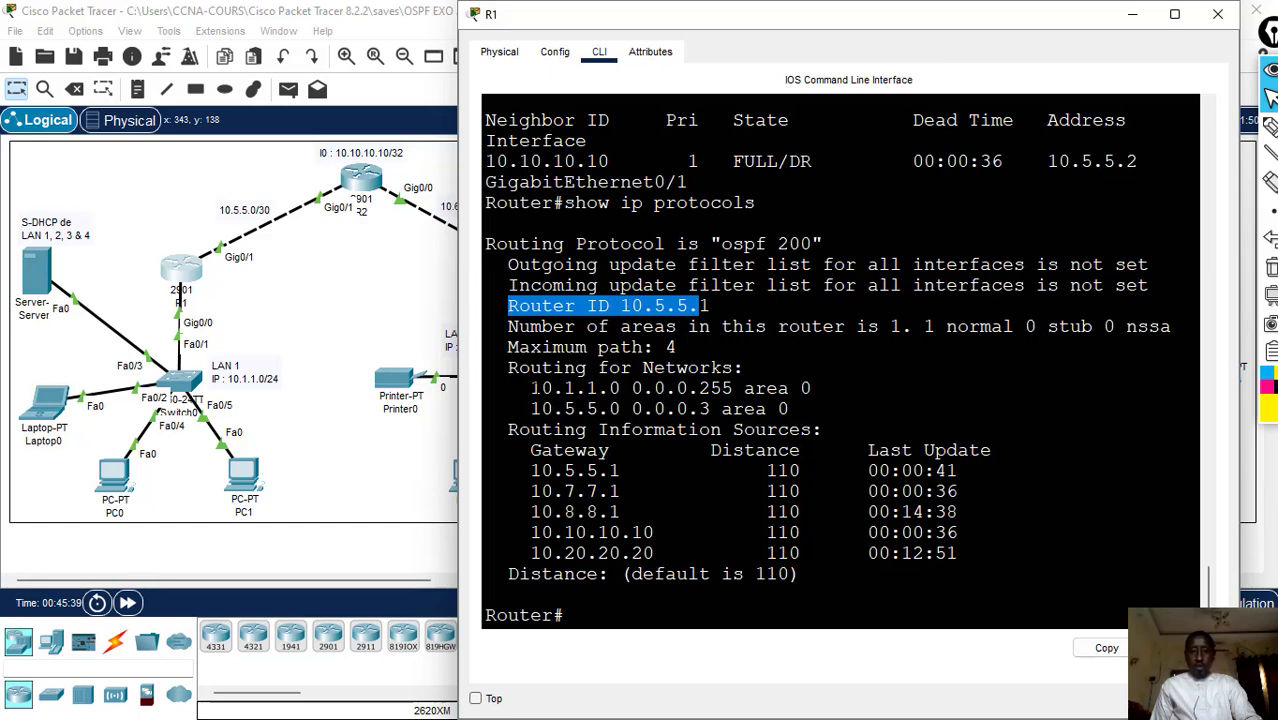
- Review R1's advertised networks, routing information sources and default distance, and close the R1 window
left_click_drag(530, 388, 790, 409)
left_click(812, 388)
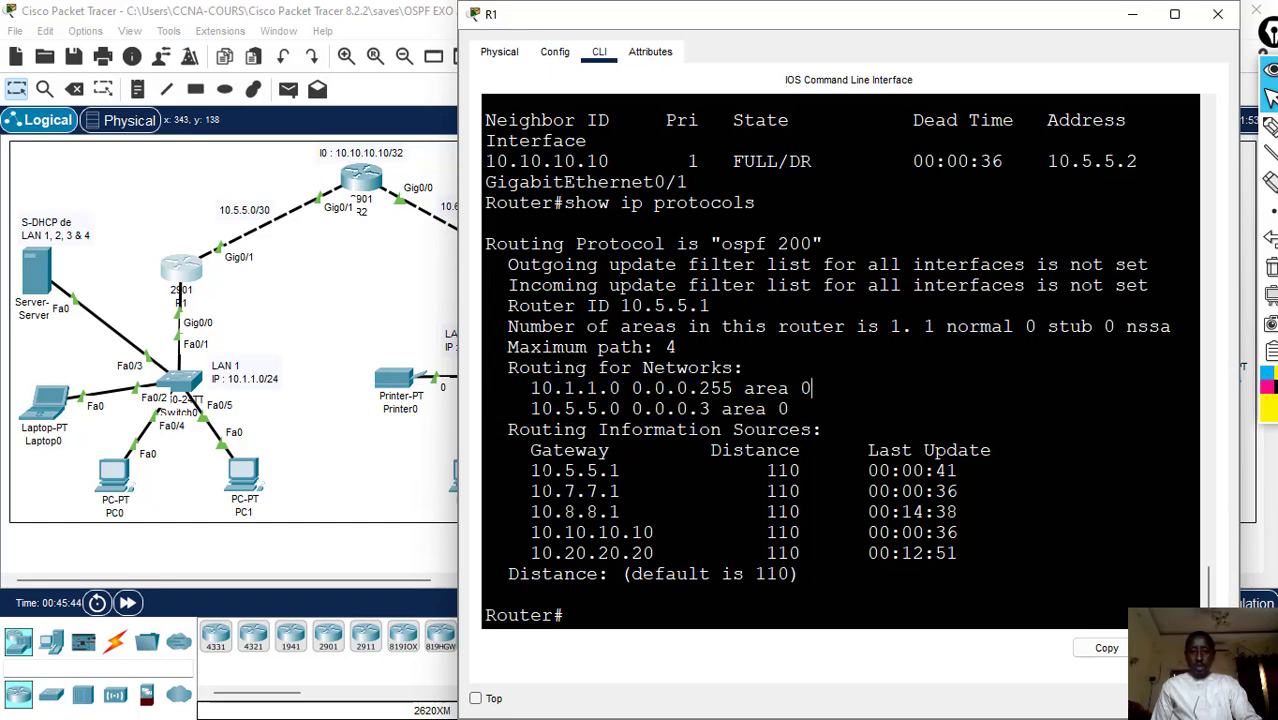
left_click_drag(530, 470, 955, 553)
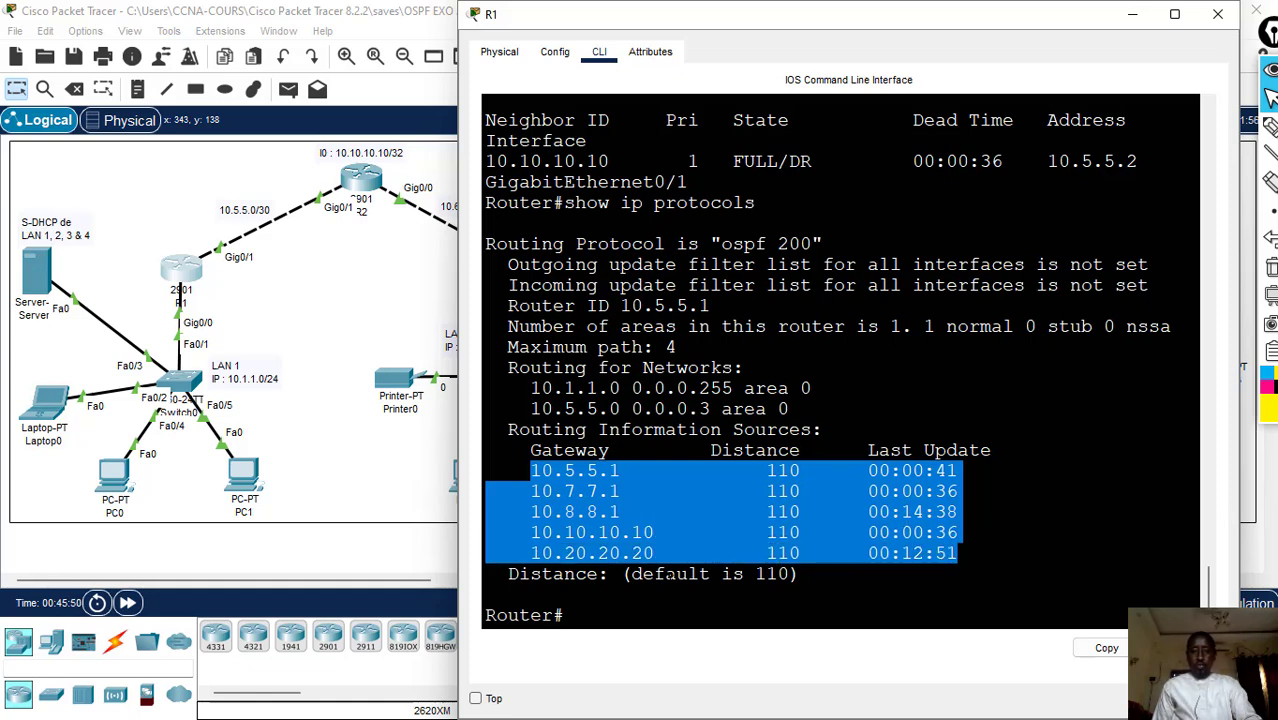
left_click(957, 553)
left_click_drag(631, 573, 794, 573)
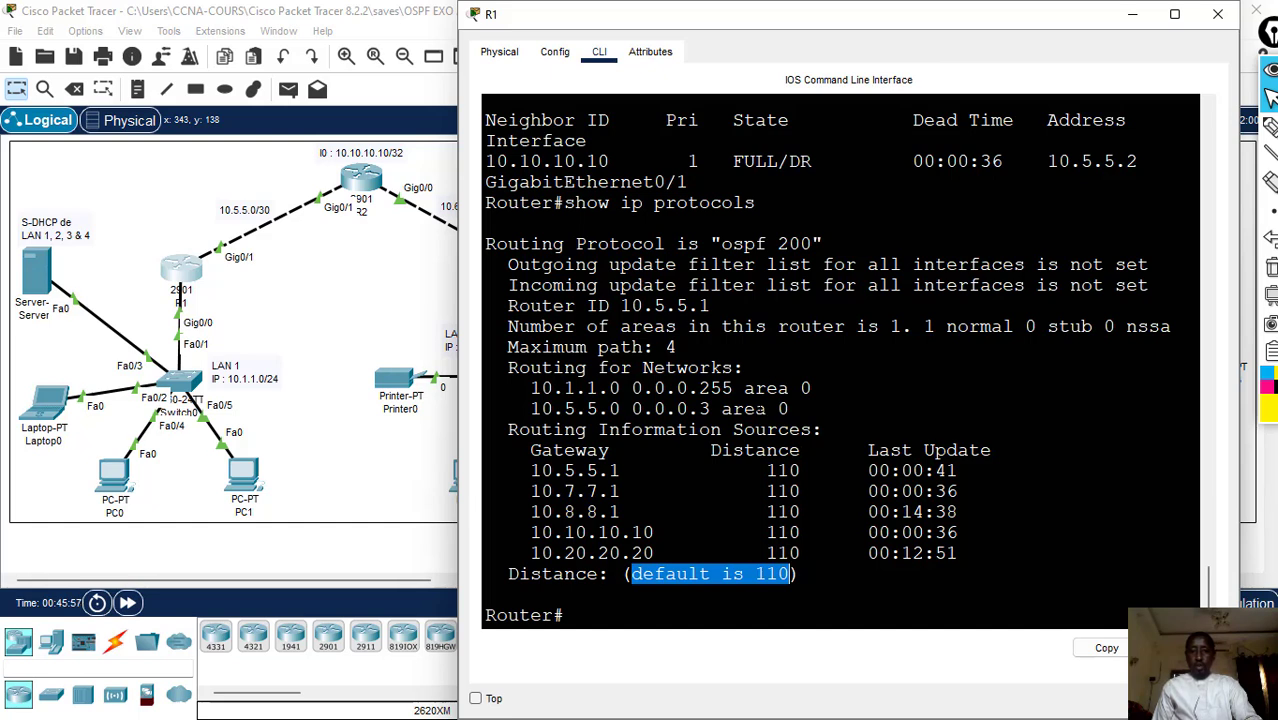
left_click(1216, 20)
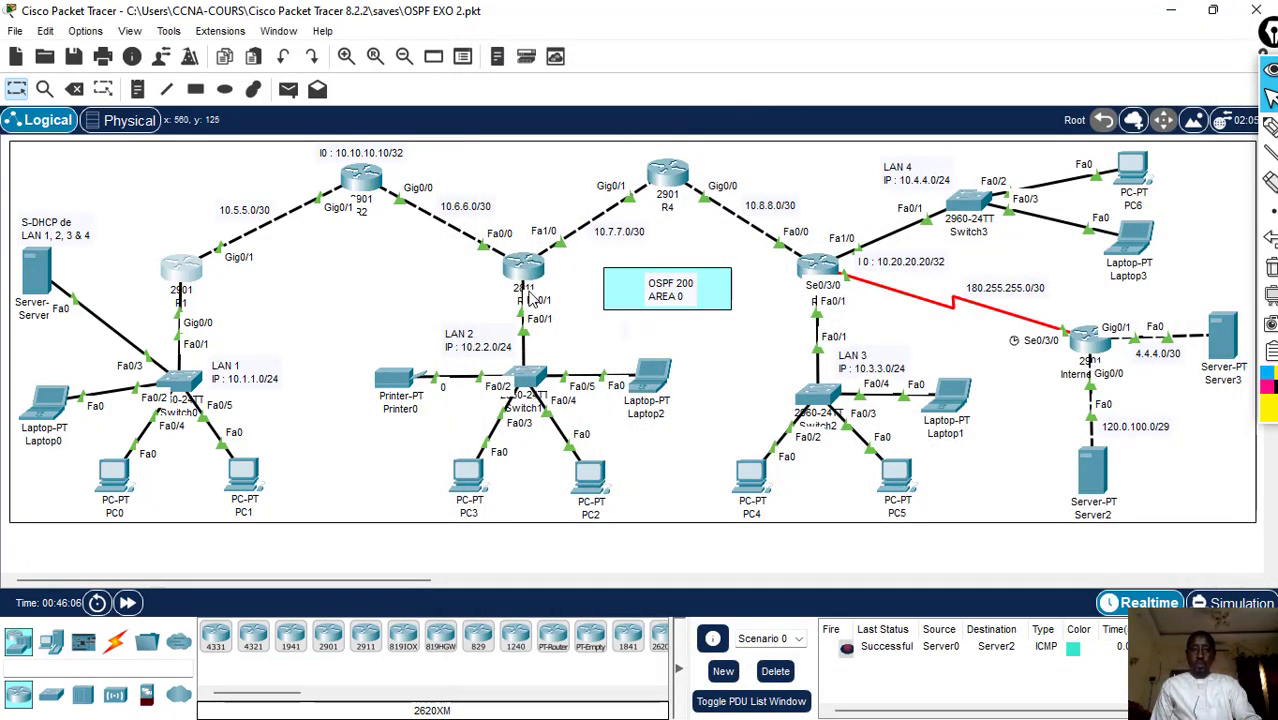
- Open R5's command line, list its OSPF neighbors with "show ip osp nei", and check the neighbor's priority and state in a widened window
left_click(822, 272)
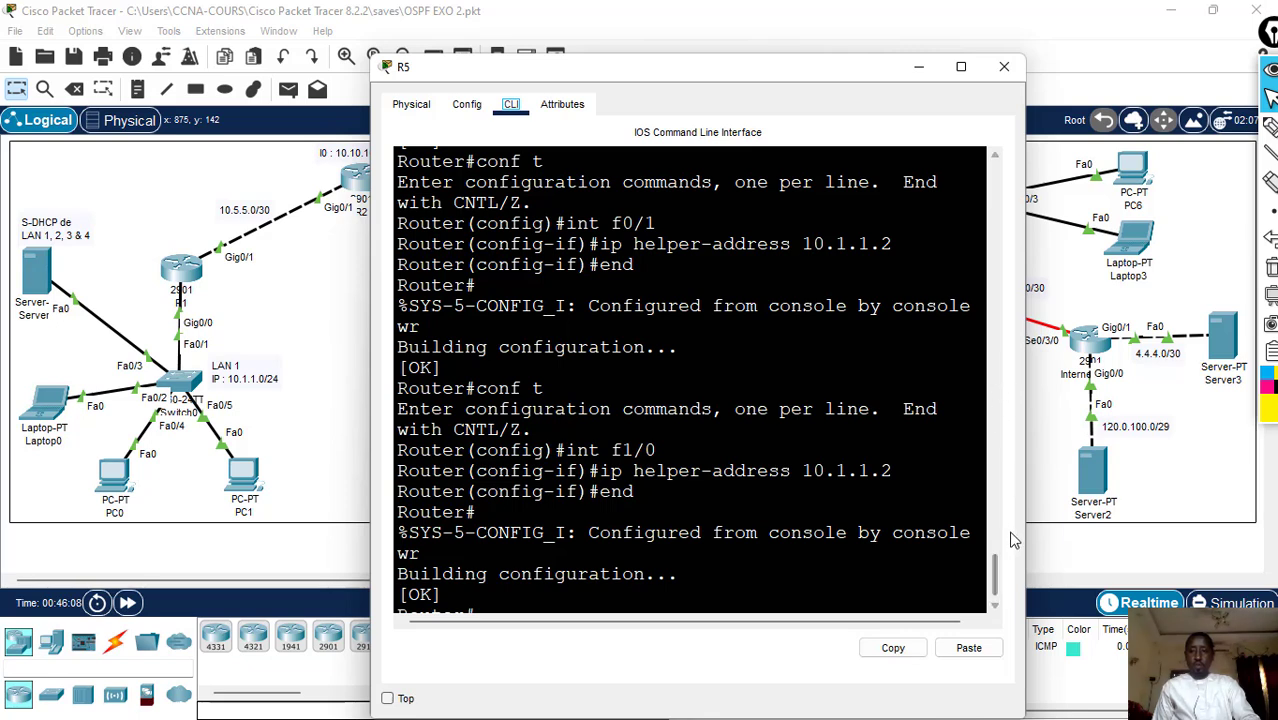
scroll(995, 565, "up", 7)
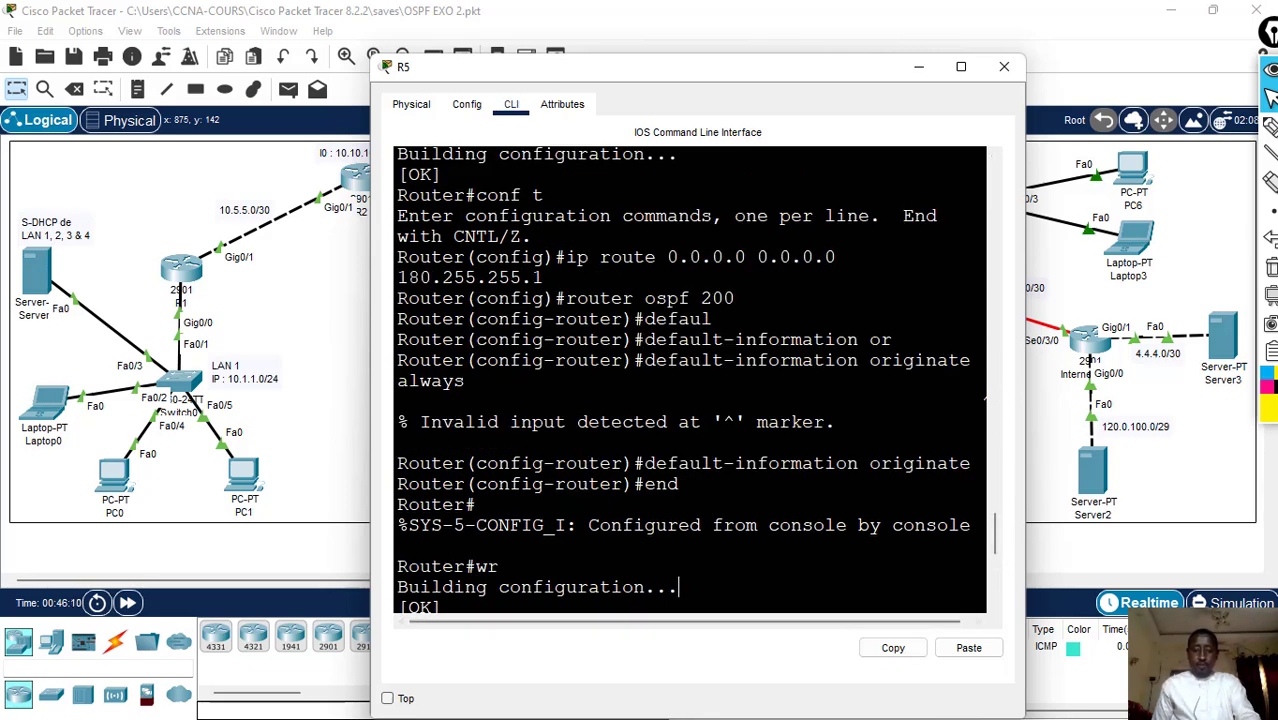
key("Return")
key("Return")
key("Return")
type("s")
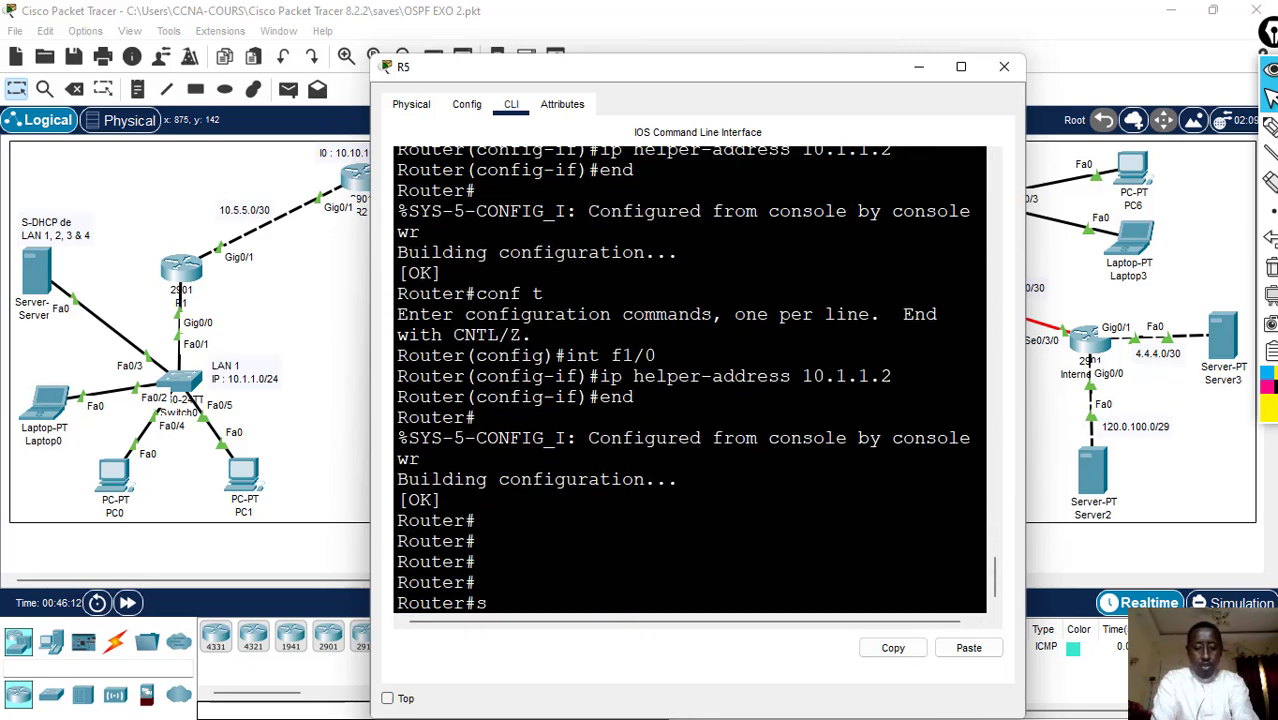
type("how ip osp")
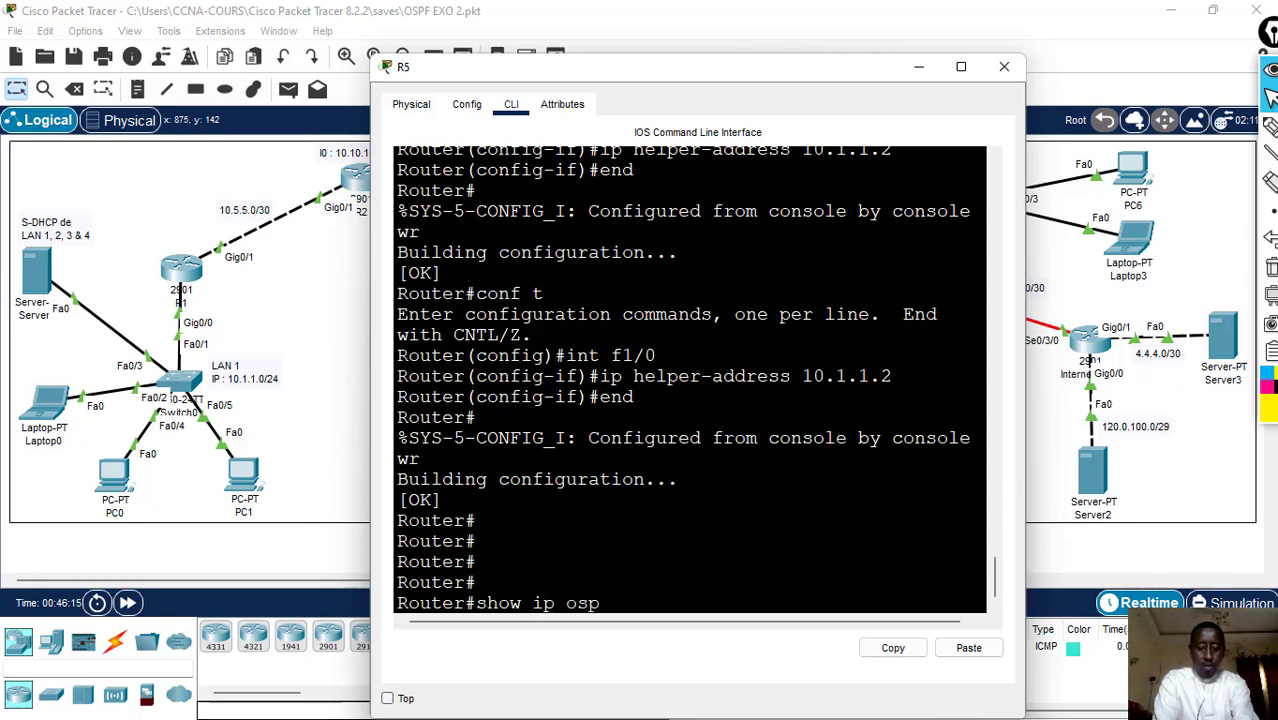
type(" nei")
key("Return")
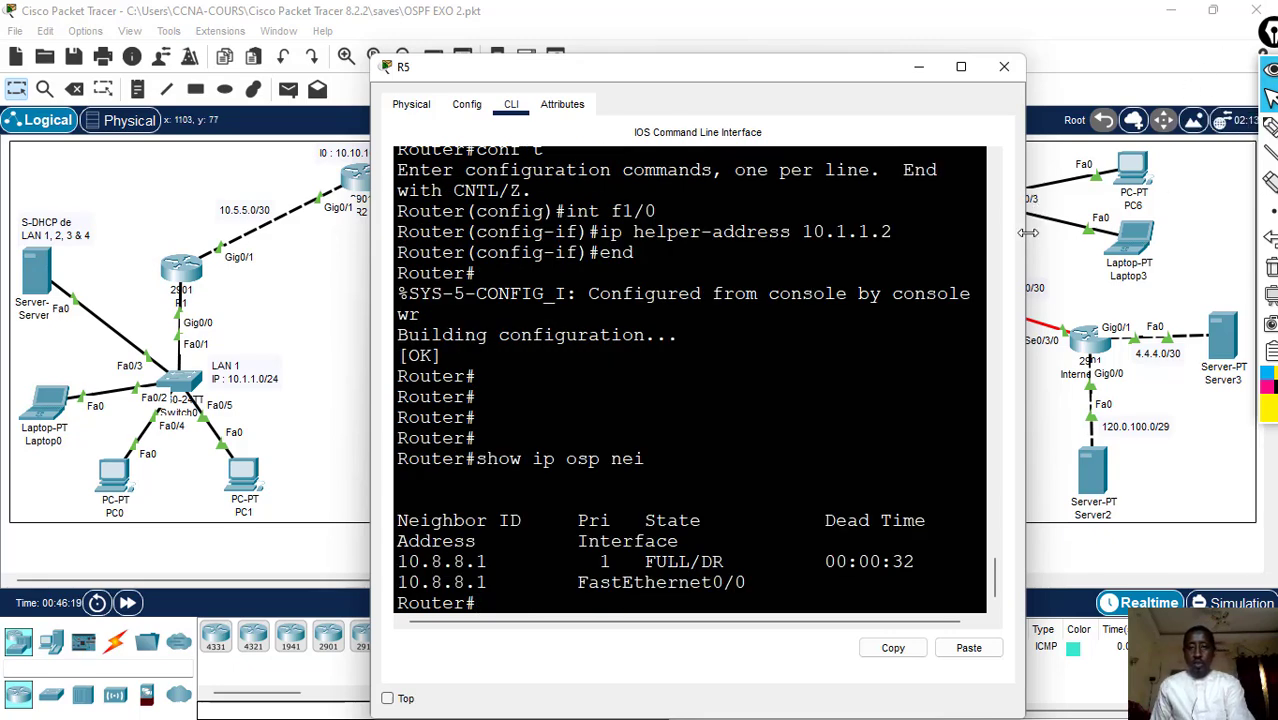
left_click_drag(1028, 232, 1187, 232)
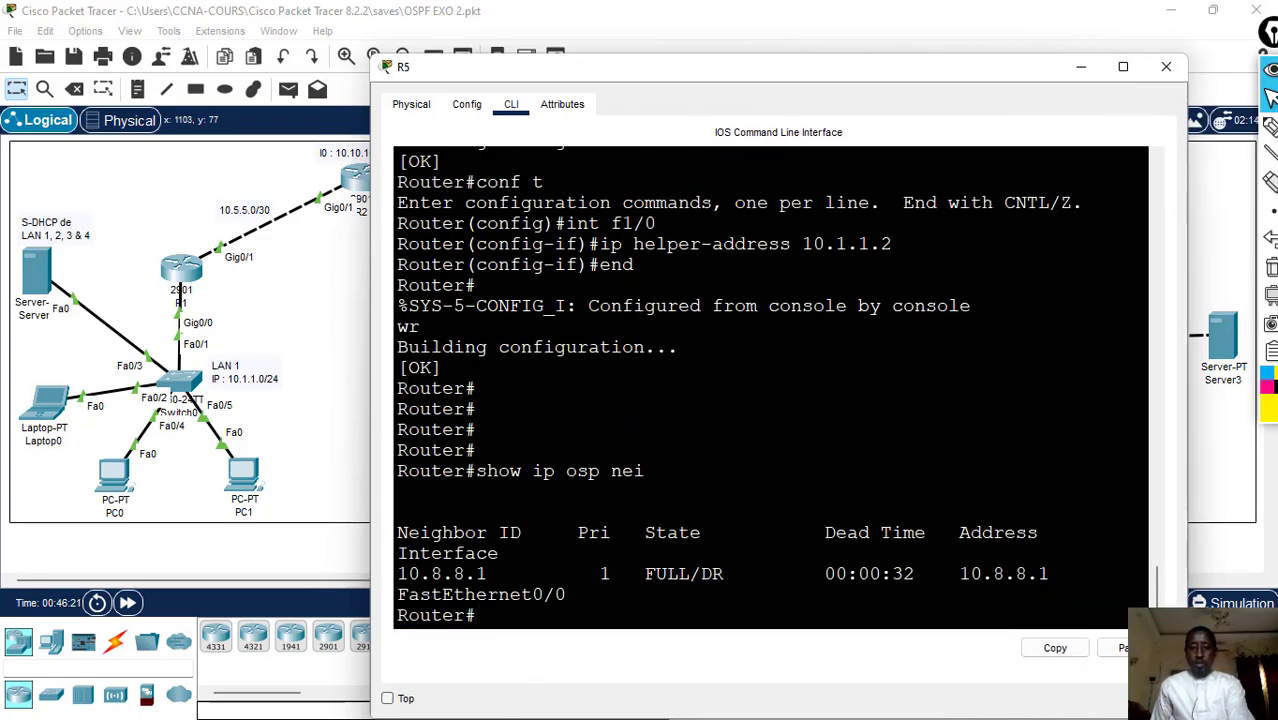
left_click_drag(588, 574, 636, 574)
left_click(736, 573)
- Try to display R5's routing protocol details with "show ii protocols"
left_click(532, 615)
key("Up")
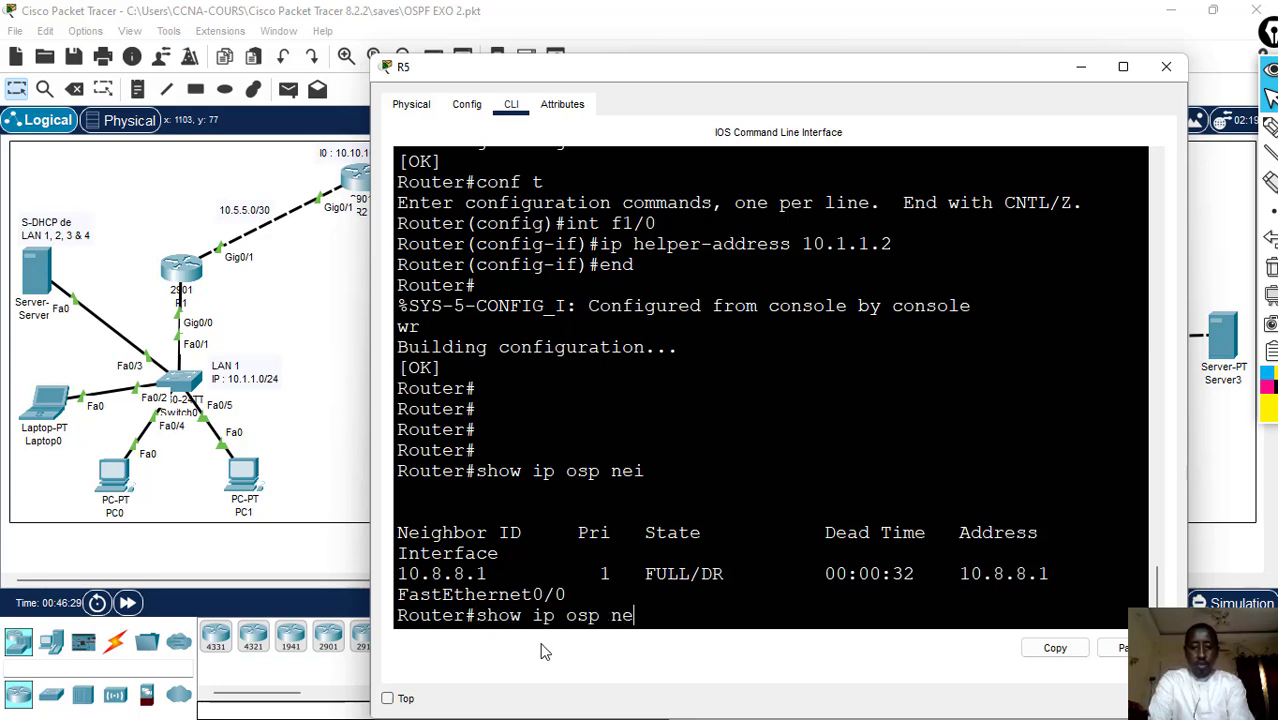
key("BackSpace")
key("BackSpace")
key("BackSpace")
key("BackSpace")
key("BackSpace")
key("BackSpace")
key("BackSpace")
key("BackSpace")
type("i")
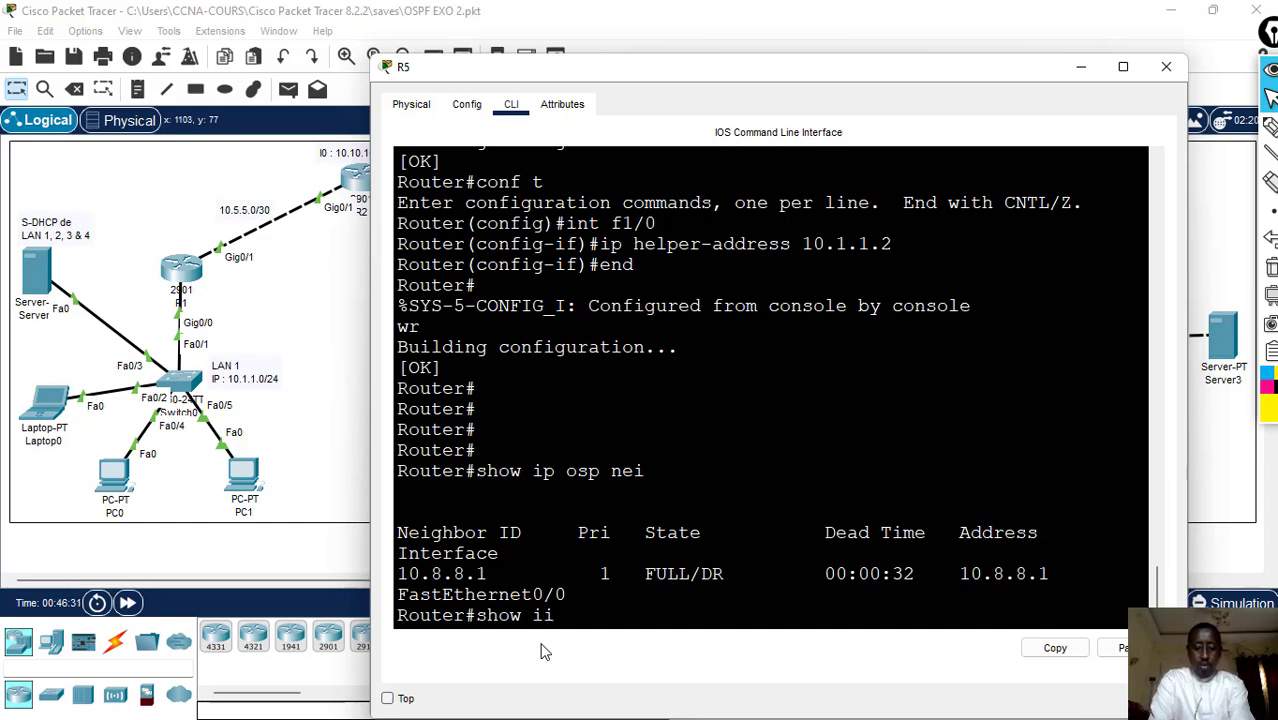
type(" proto")
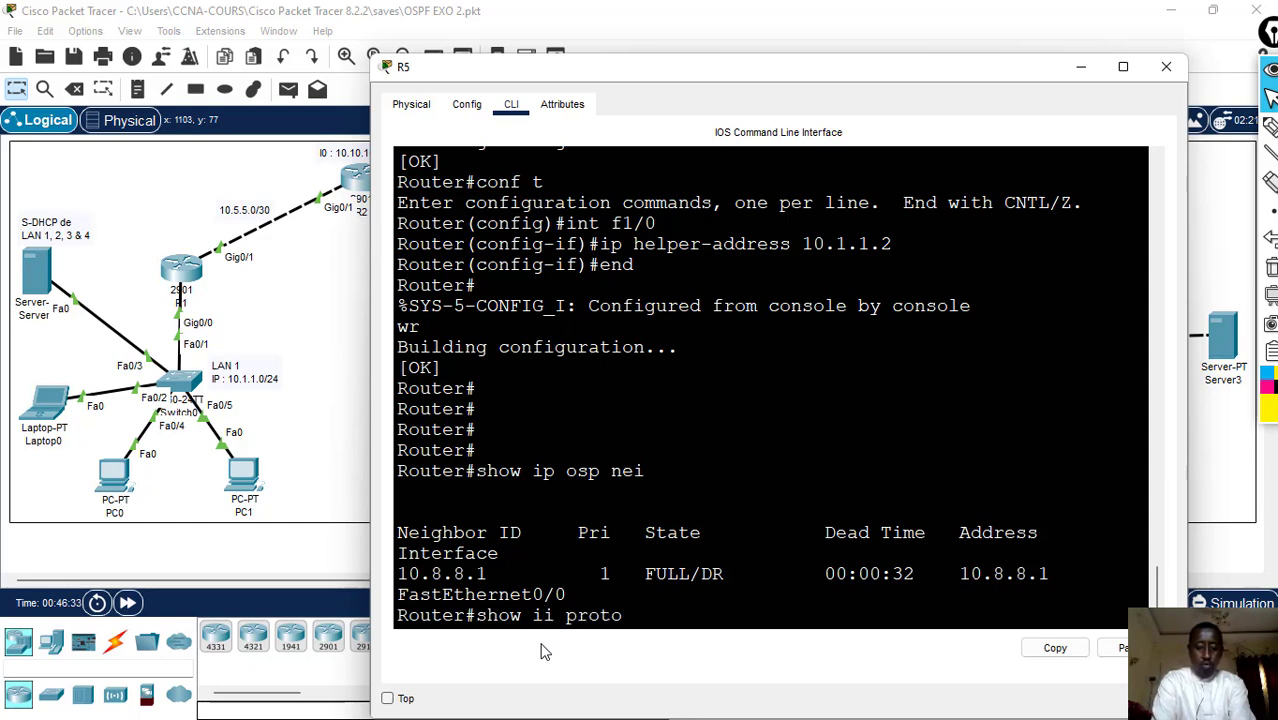
type("cols")
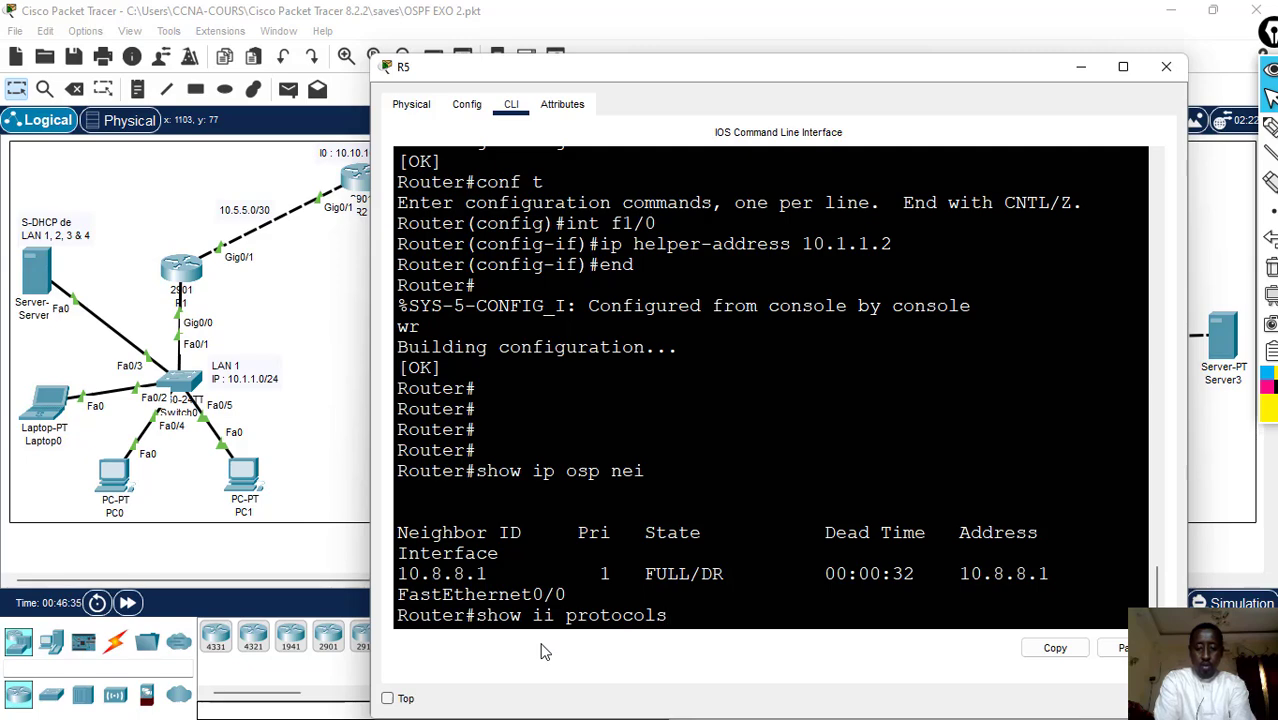
key("Return")
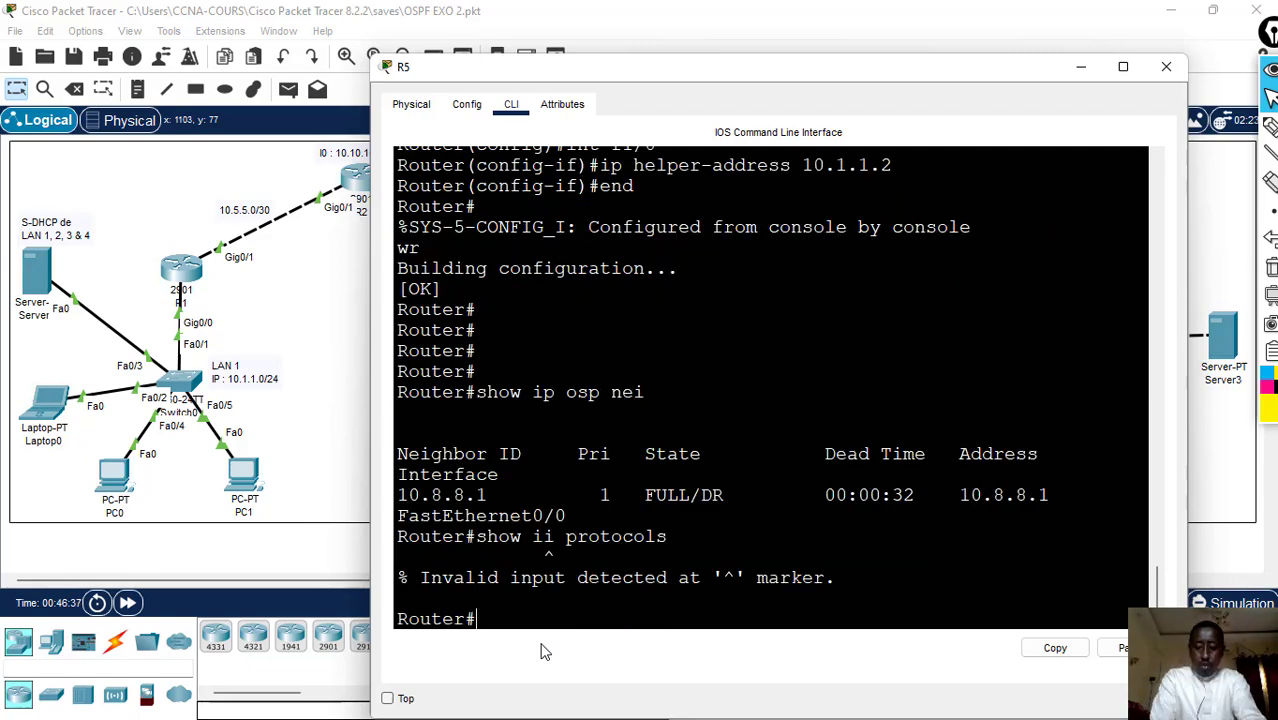
- Correct the mistyped command on R5 to "show ip protocols" and run it
key("Up")
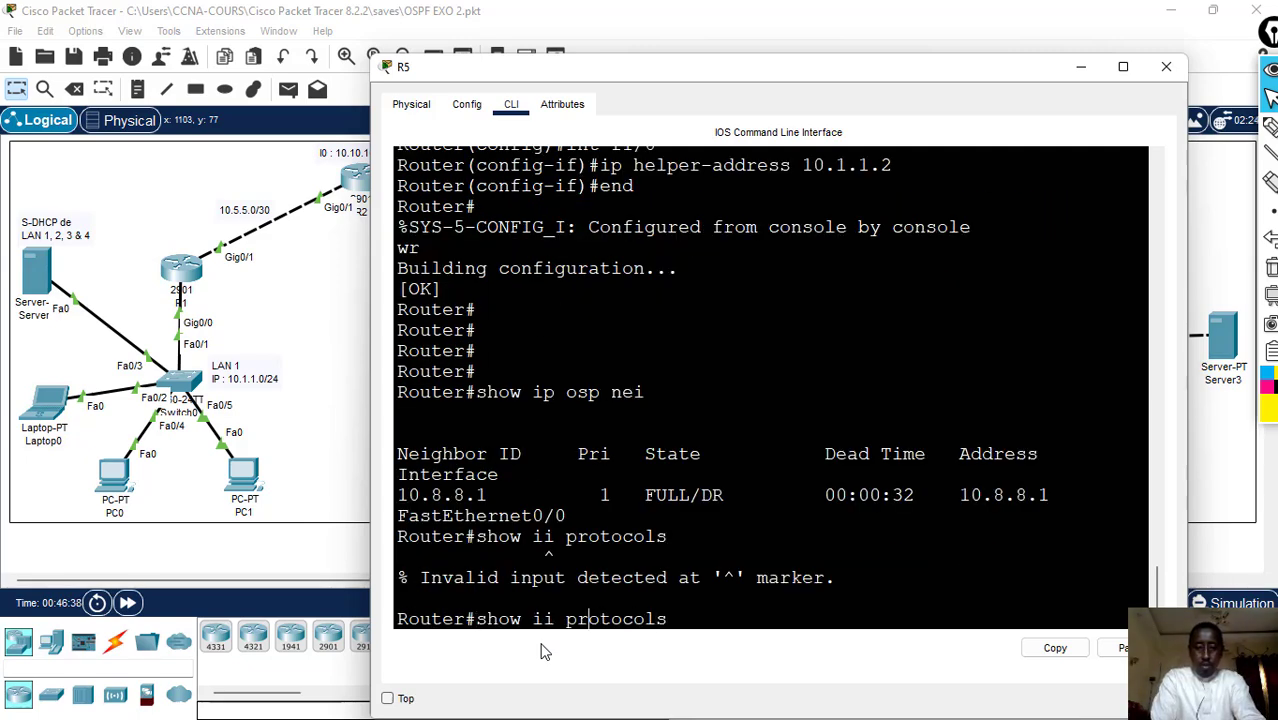
key("Left")
key("Left")
key("Left")
key("BackSpace")
type("p")
key("Return")
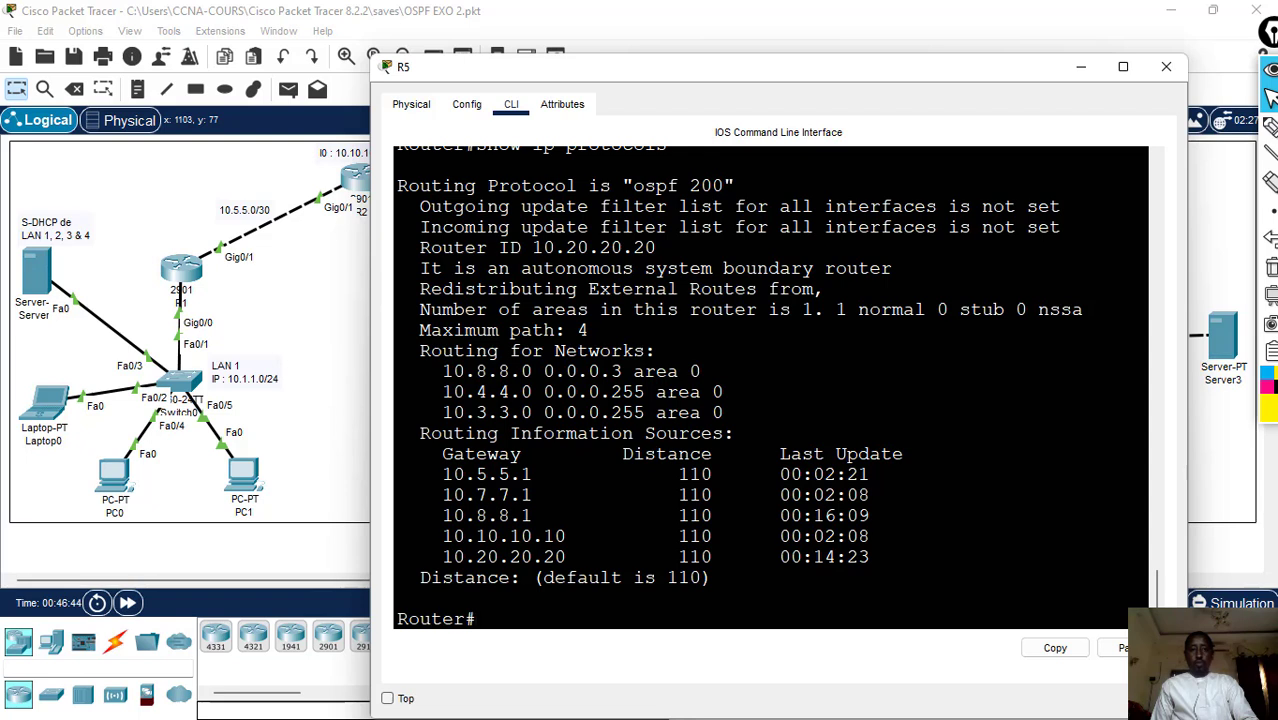
- Examine R5's OSPF process number, Router ID, advertised networks and routing information sources, and close the R5 window
left_click_drag(633, 185, 716, 185)
left_click_drag(419, 247, 656, 247)
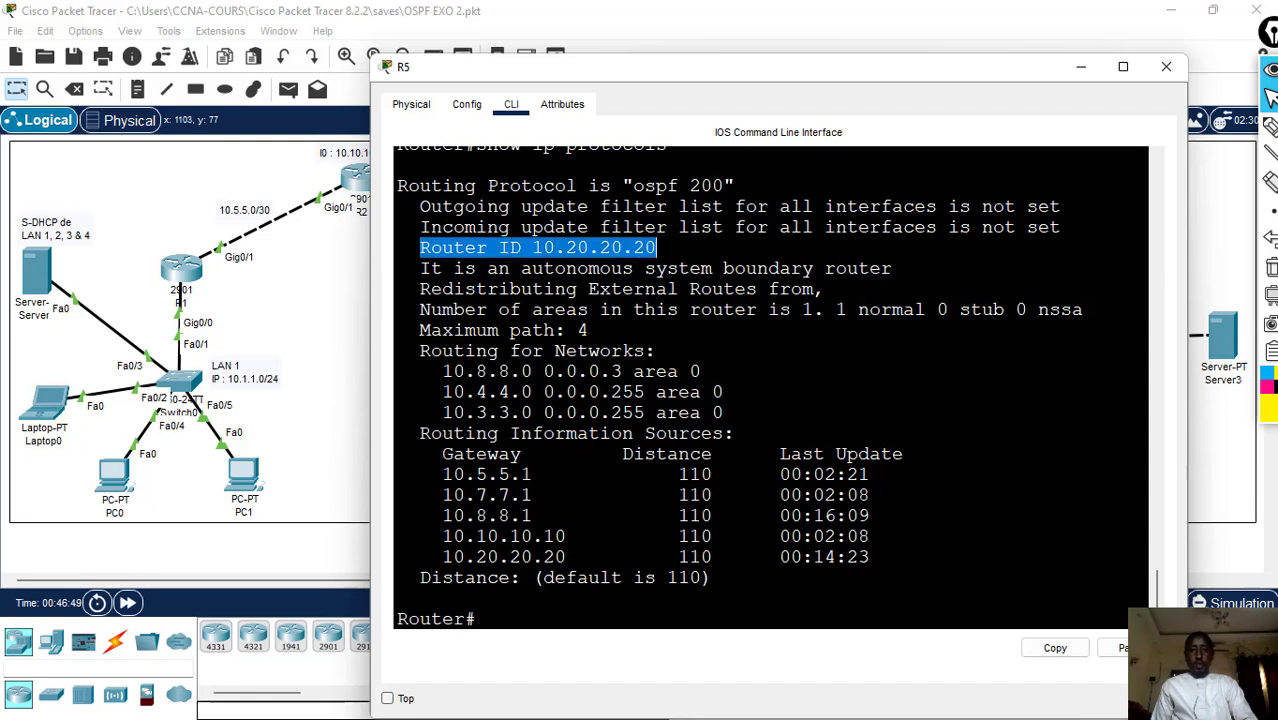
left_click_drag(442, 371, 722, 412)
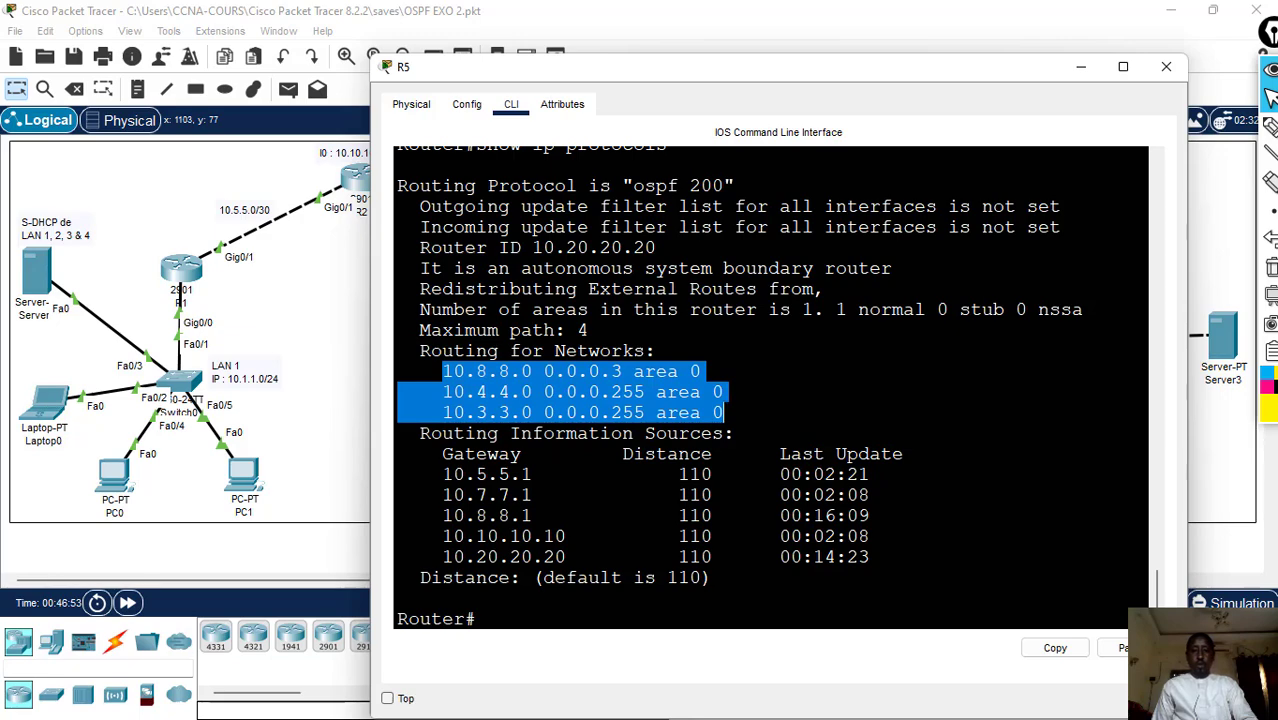
left_click_drag(442, 474, 870, 557)
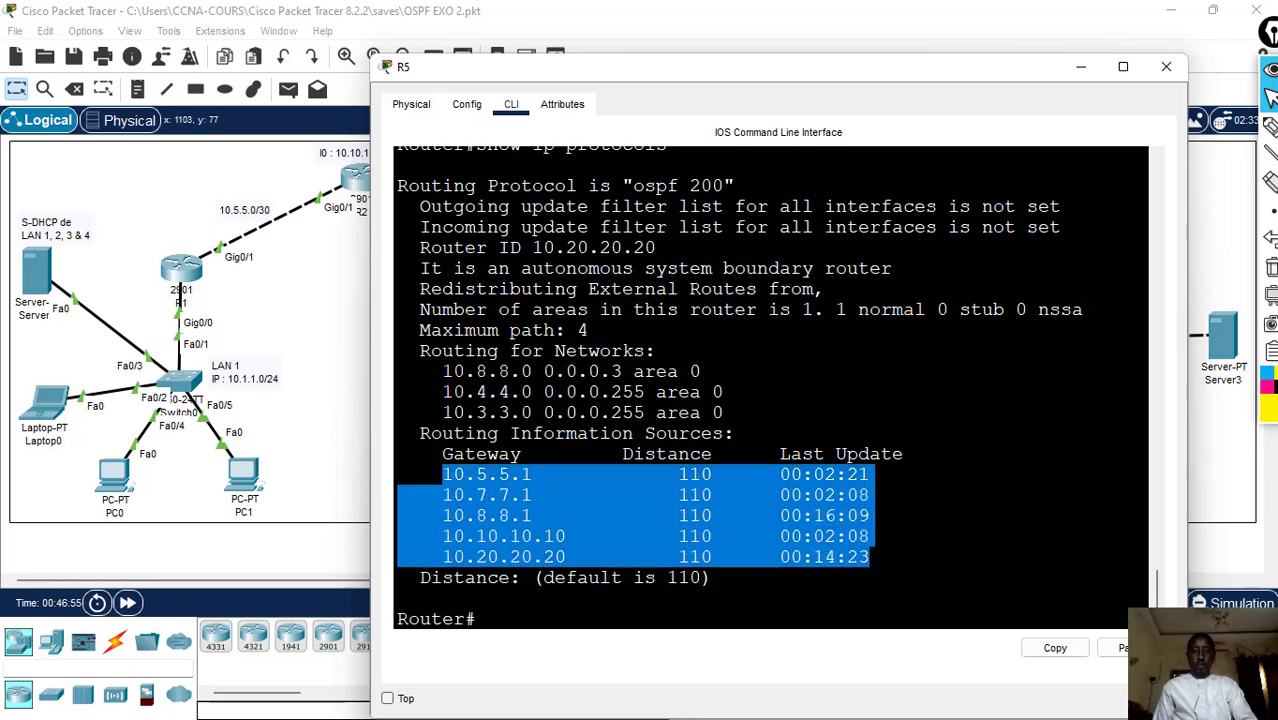
left_click(1166, 66)
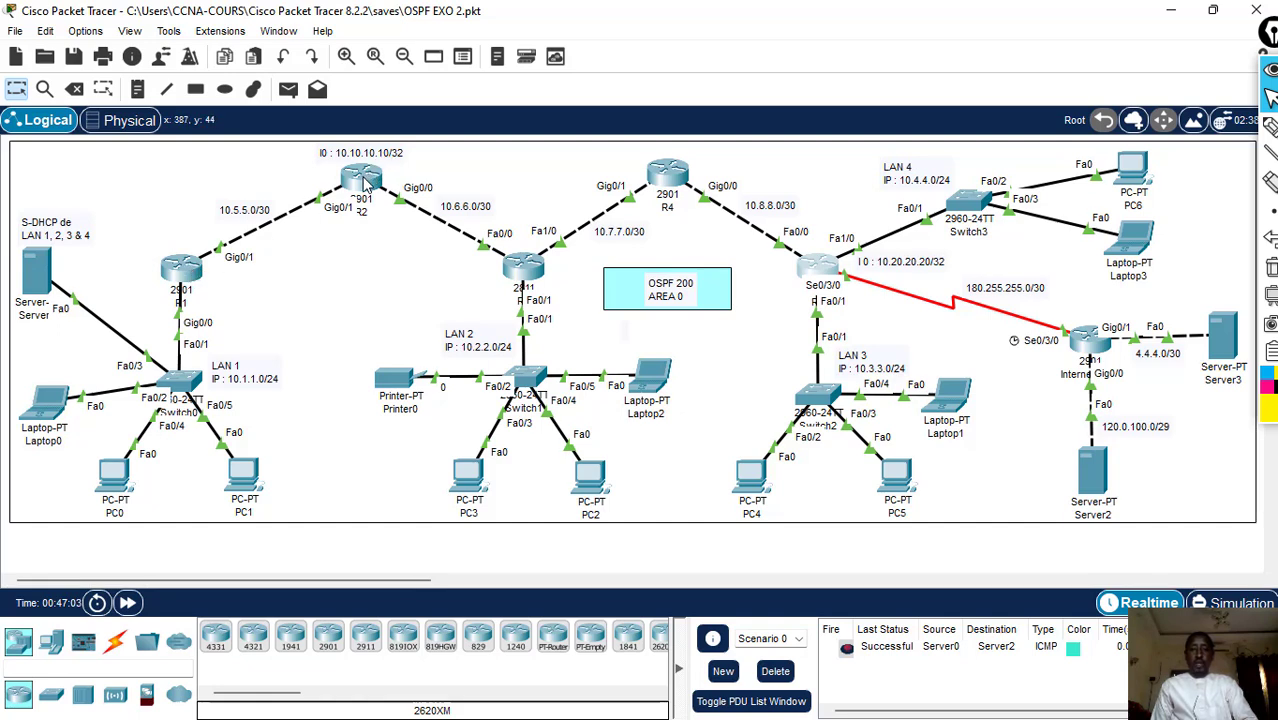
- Open R1's command line, run "clear ip osp process" and enter yes for resetting all OSPF processes
mouse_move(372, 192)
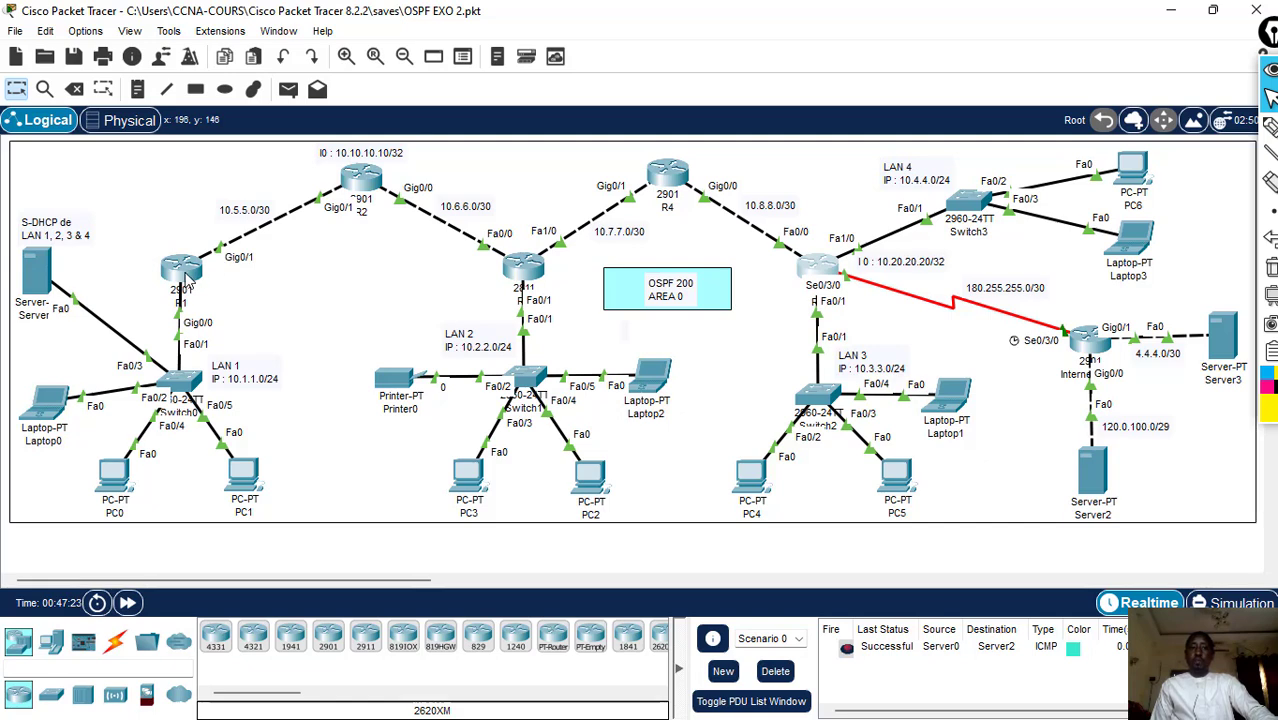
mouse_move(186, 281)
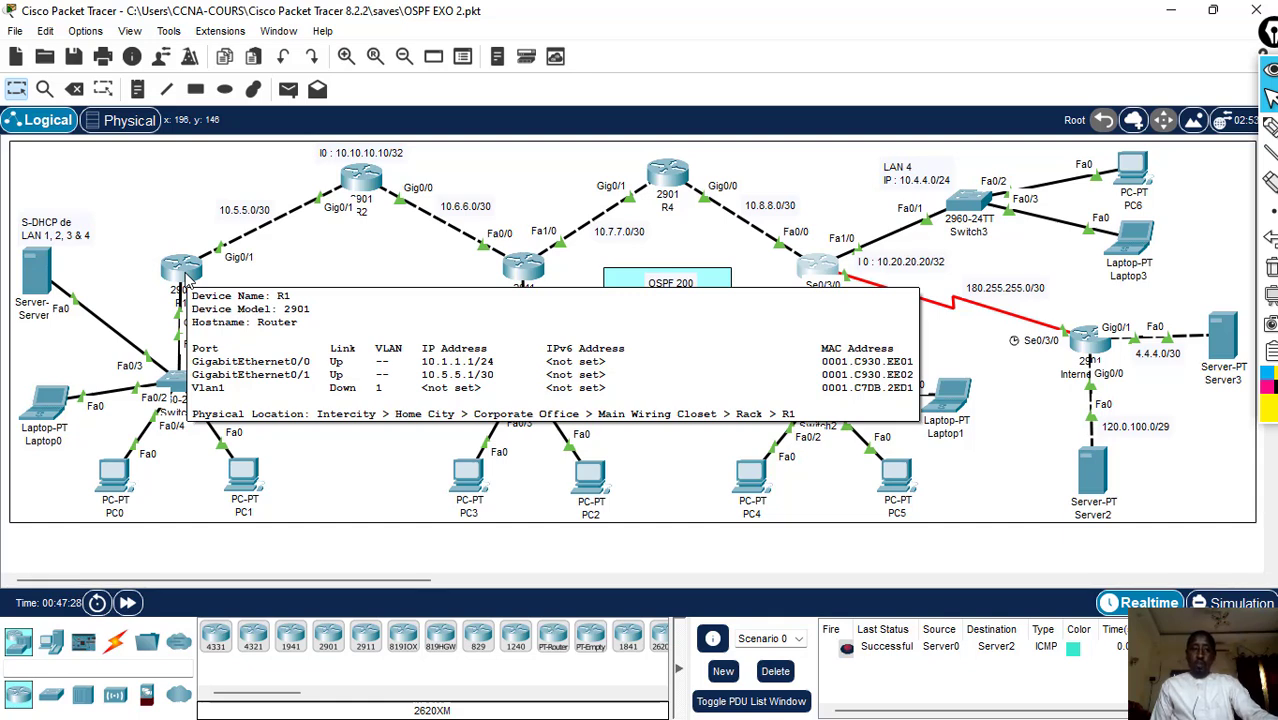
left_click(186, 280)
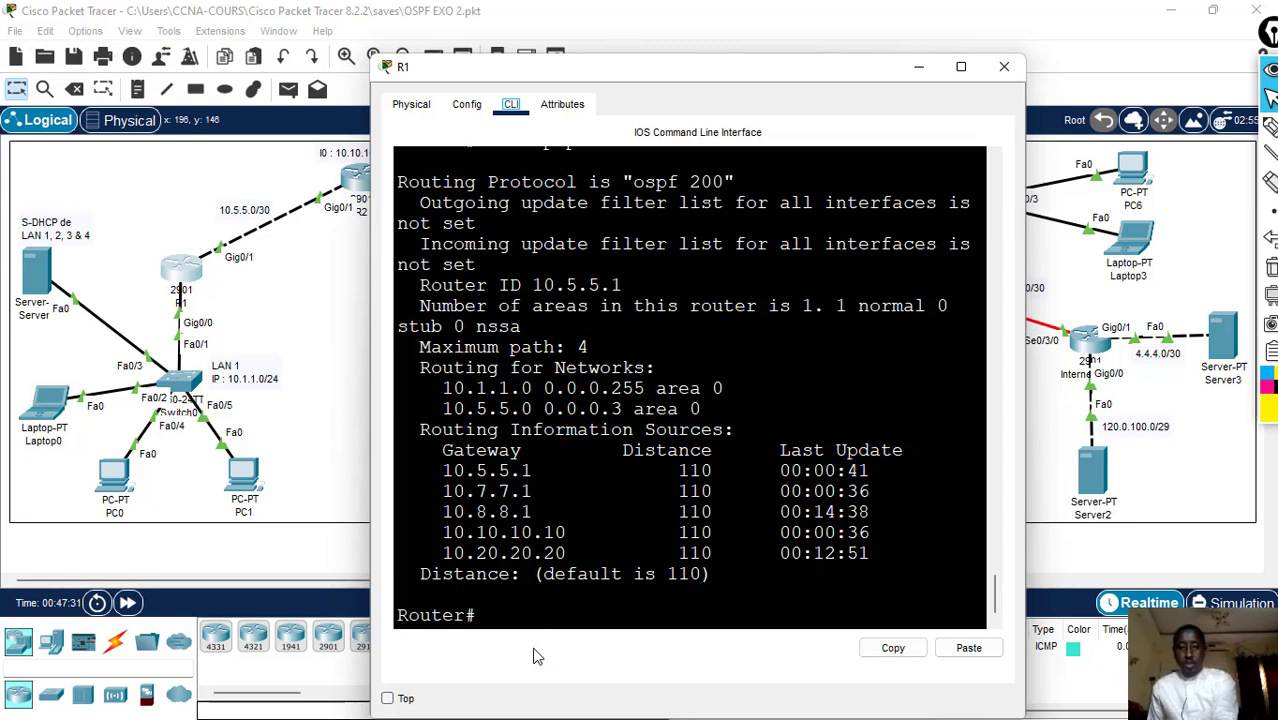
key("Up")
key("Up")
key("Up")
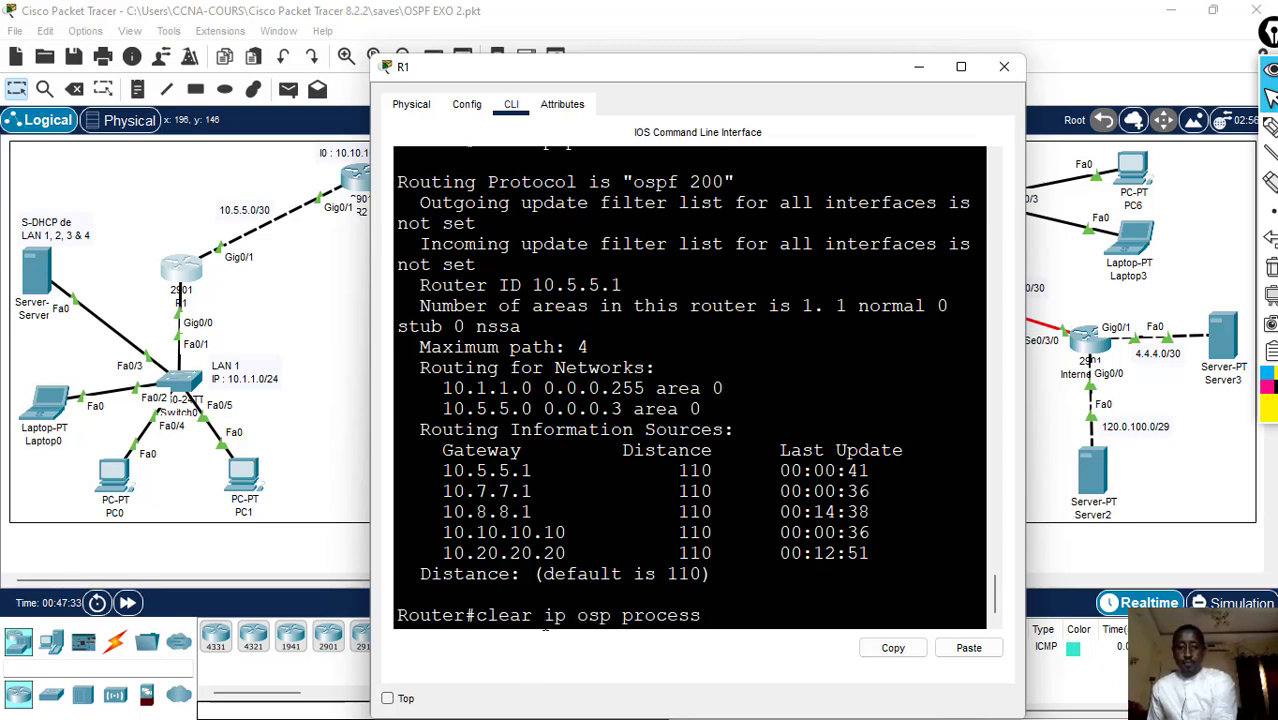
key("Return")
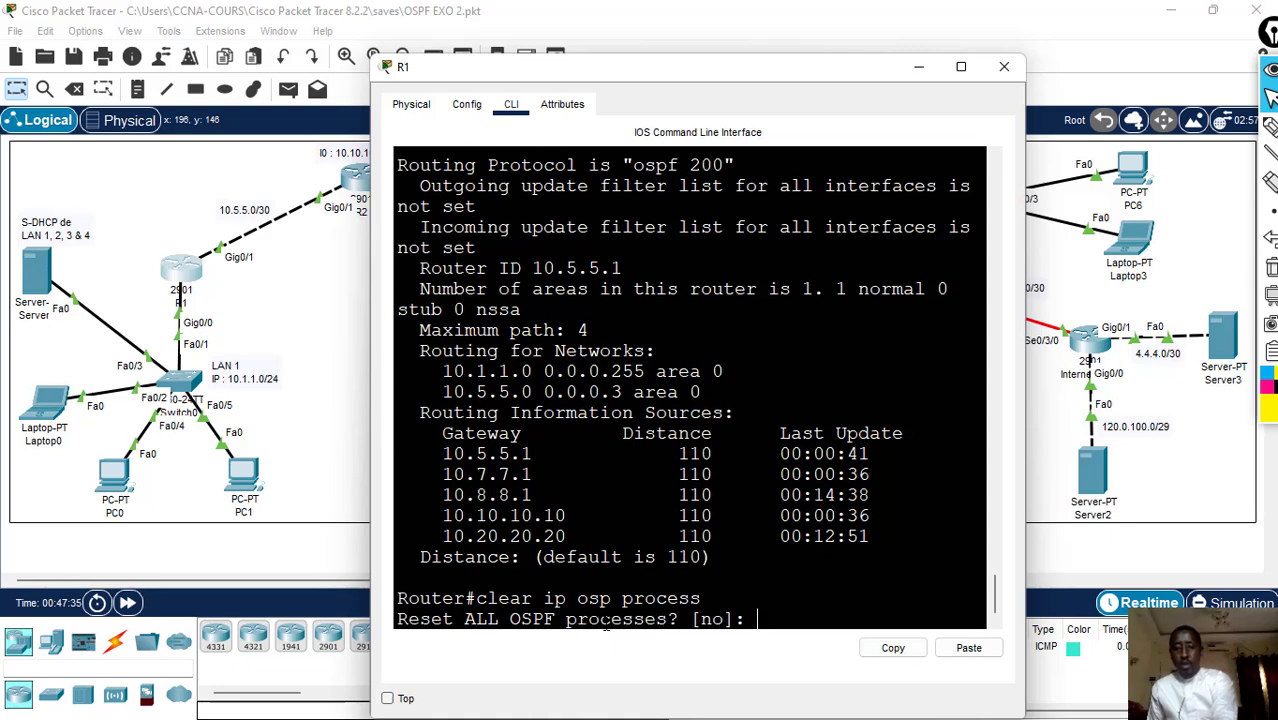
type("ye")
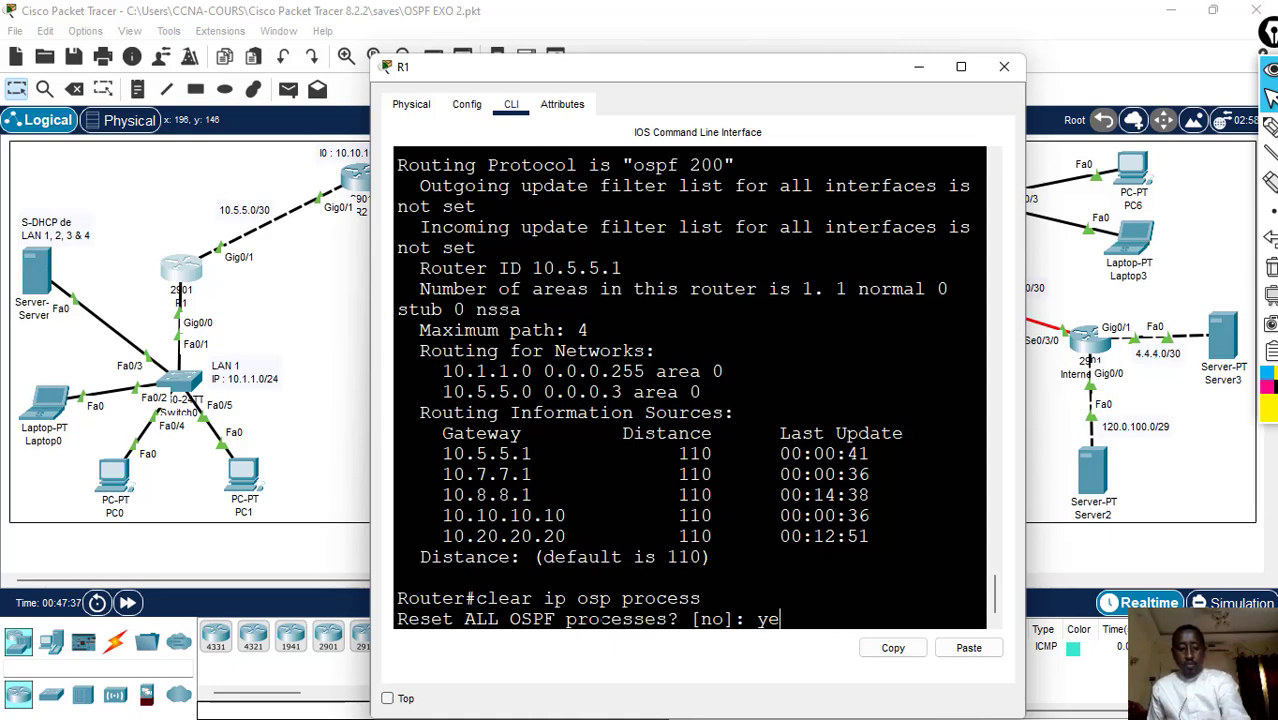
type("s")
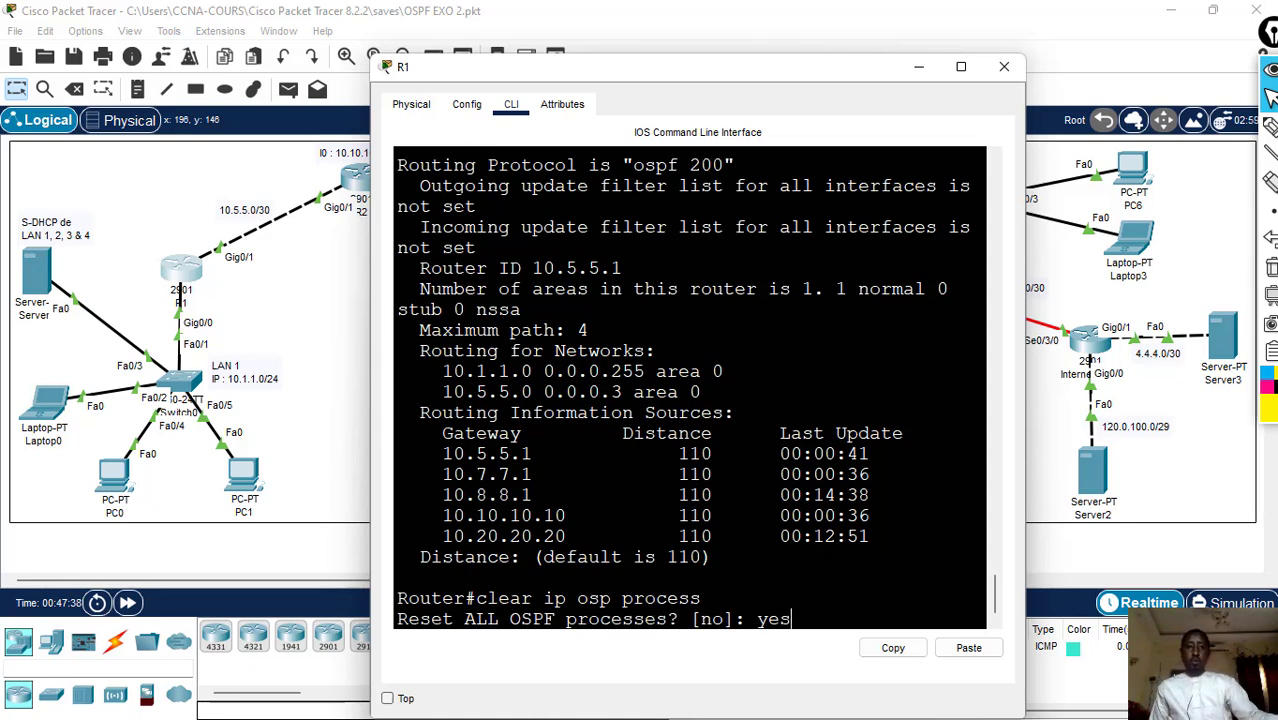
- Open R2's command line, run "clear ip osp pro" from its command history and enter yes for resetting all OSPF processes
left_click(357, 183)
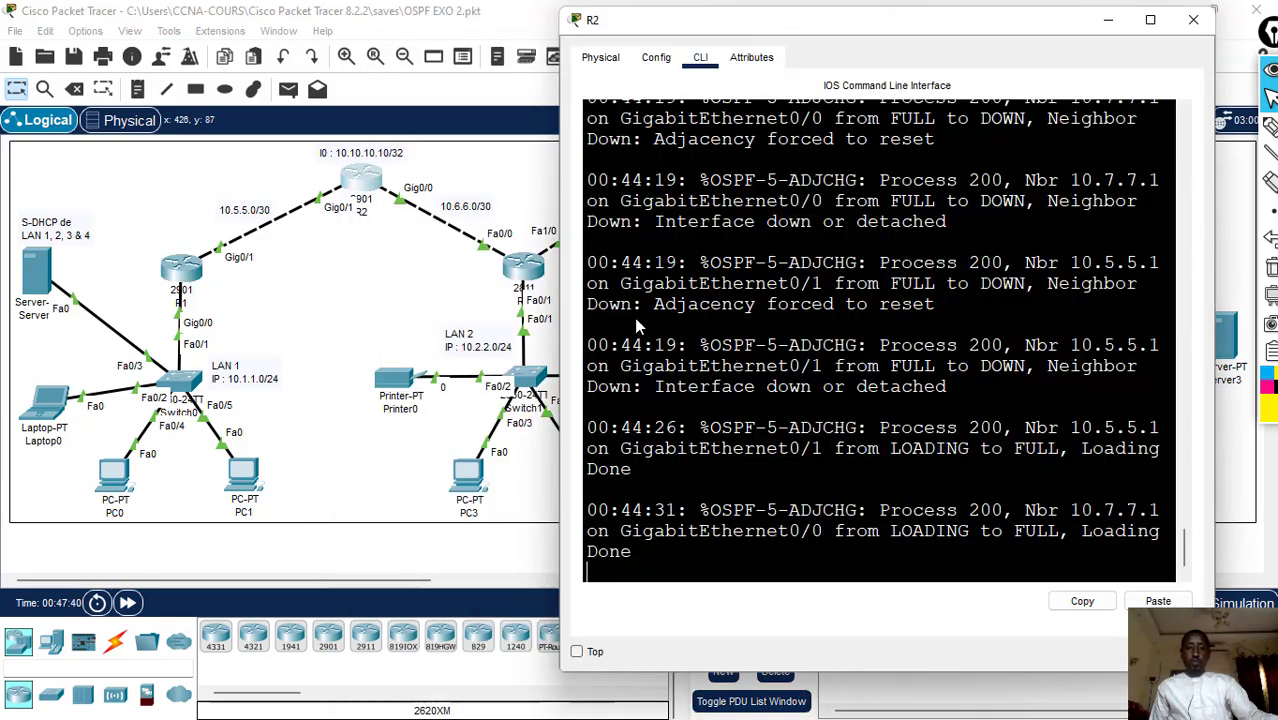
key("Up")
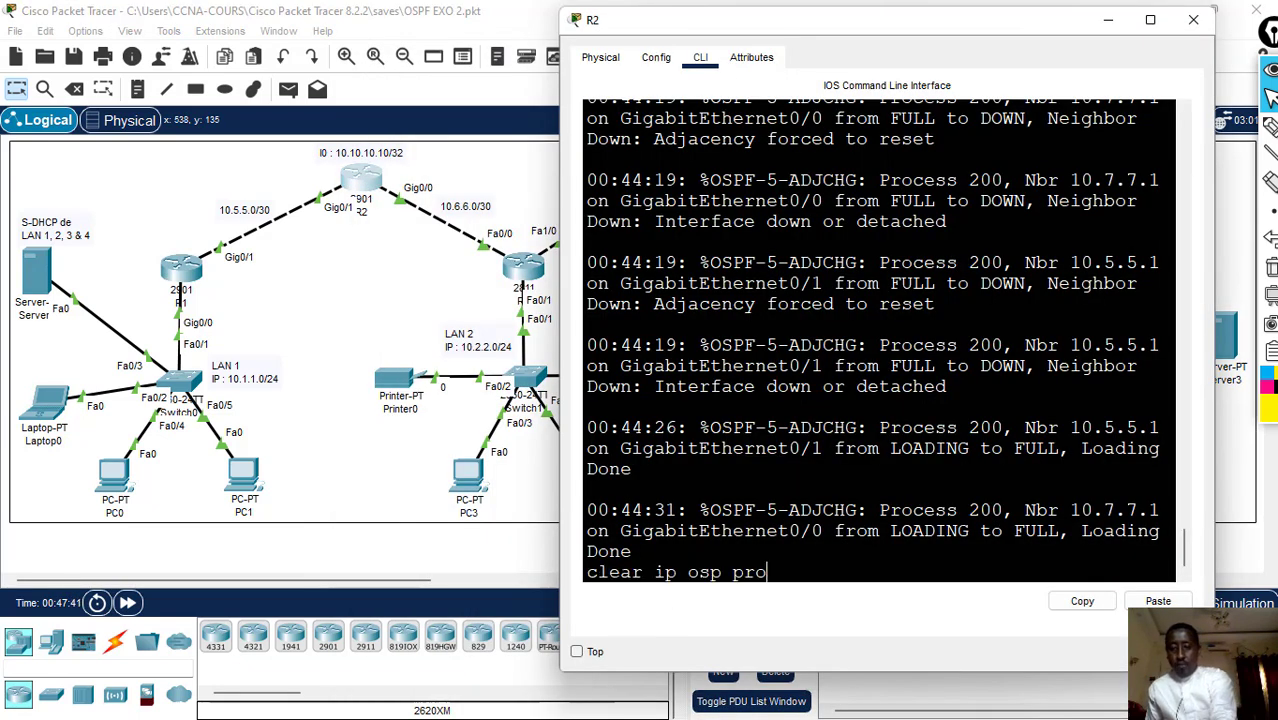
key("Up")
key("BackSpace")
key("BackSpace")
key("BackSpace")
key("Up")
key("Up")
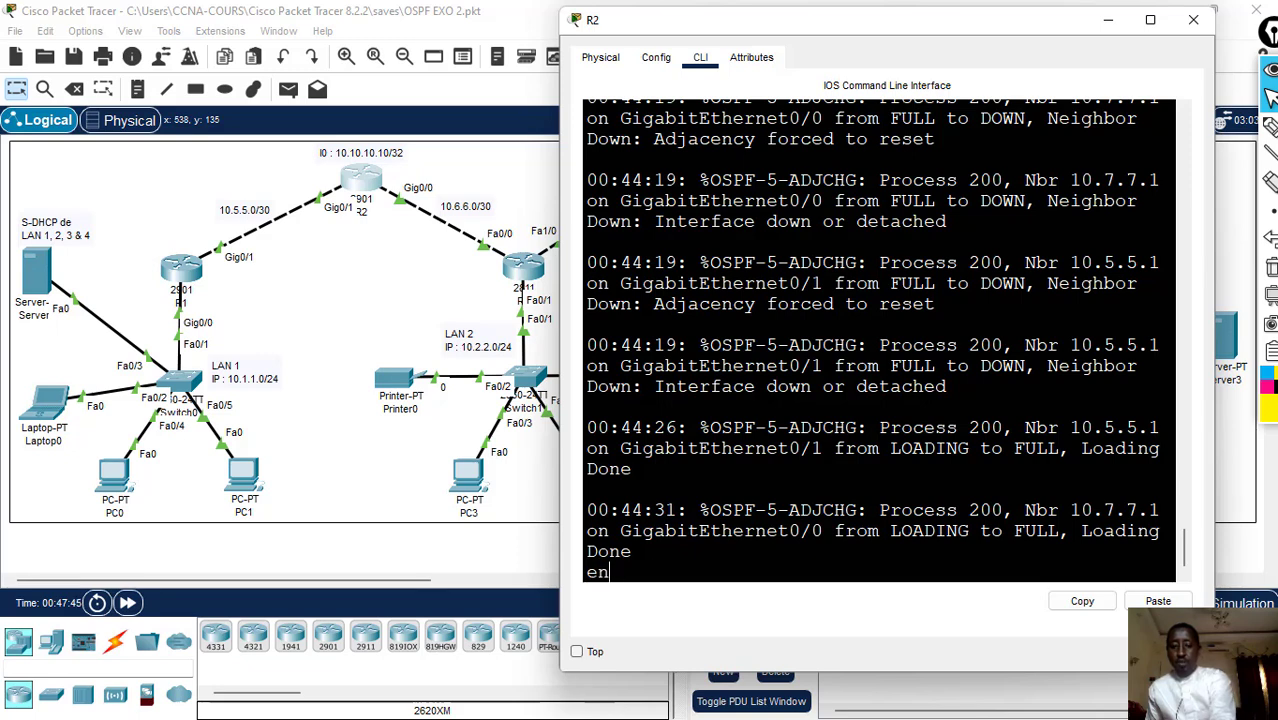
key("Up")
key("Down")
key("Down")
key("Down")
key("Down")
key("Down")
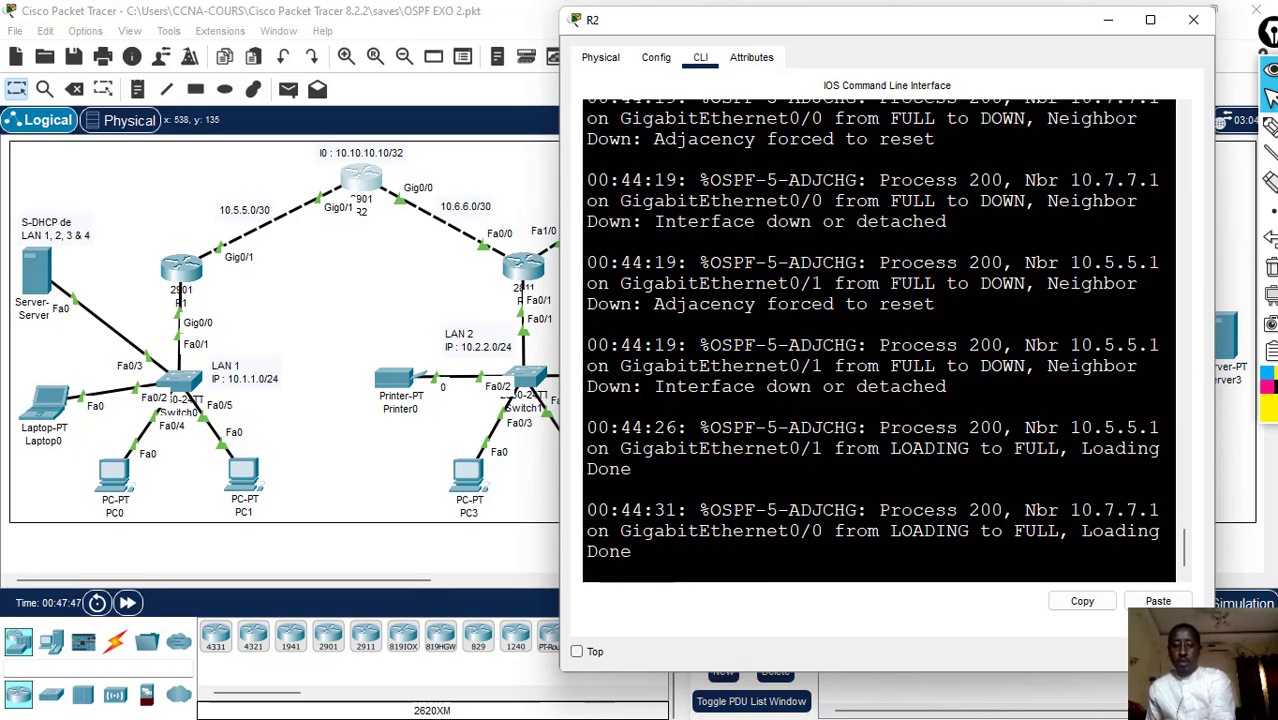
key("Up")
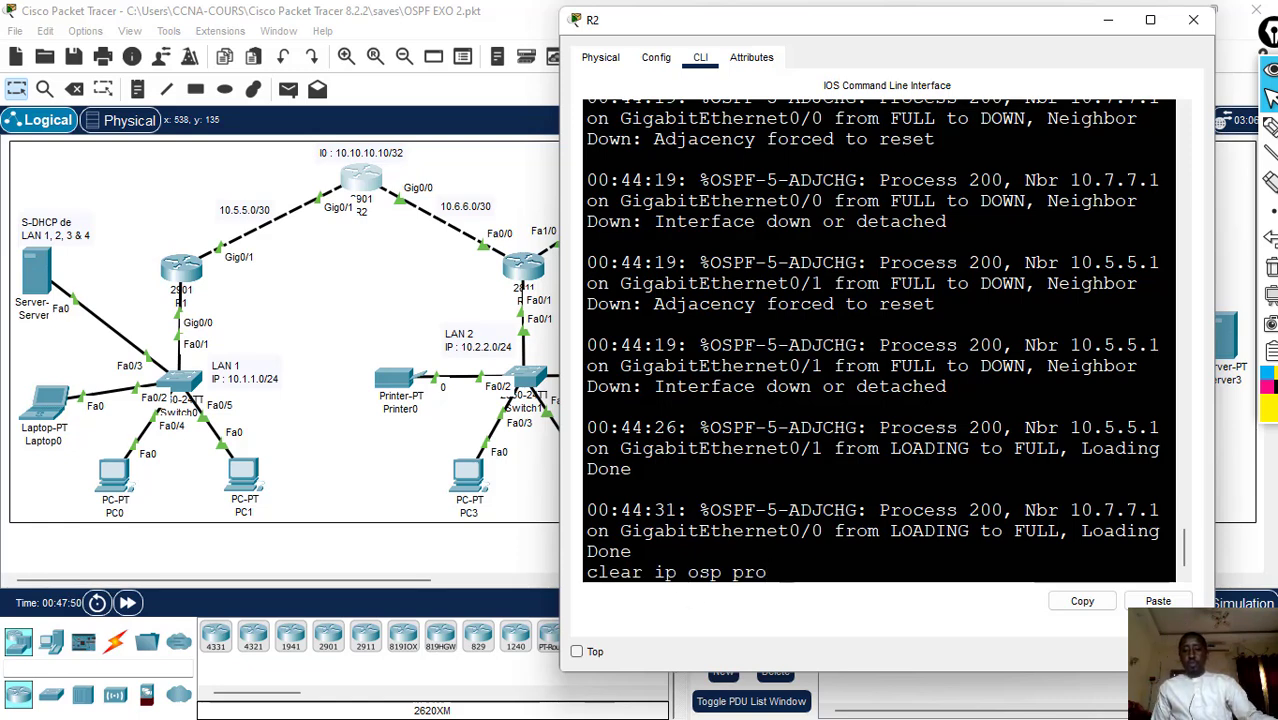
key("Return")
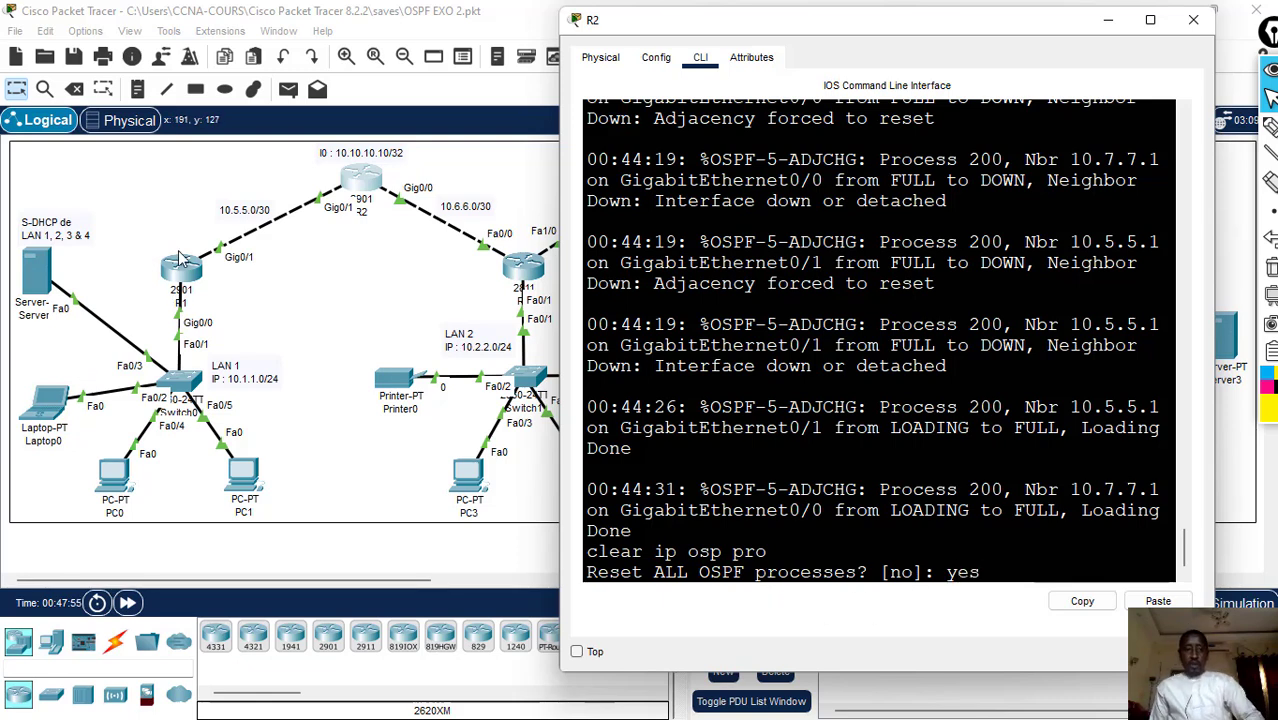
- Return to R1's command line and close its window to get back to the topology
left_click(190, 287)
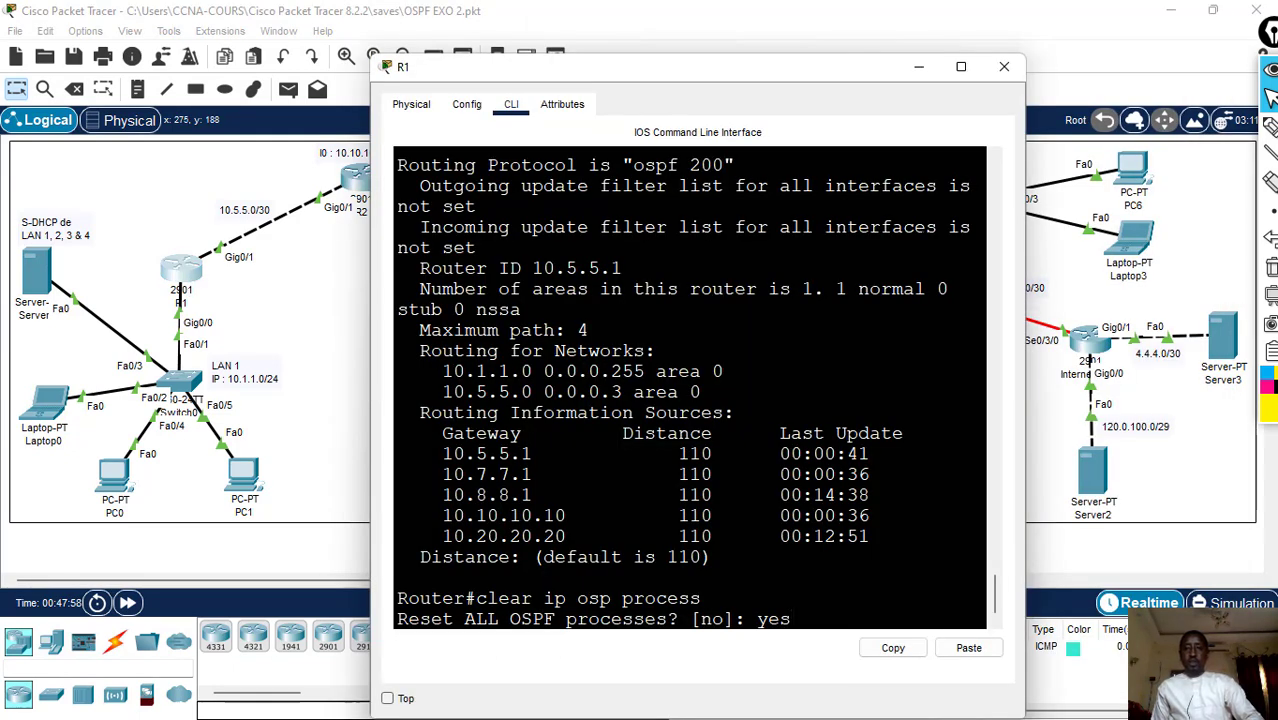
left_click(996, 70)
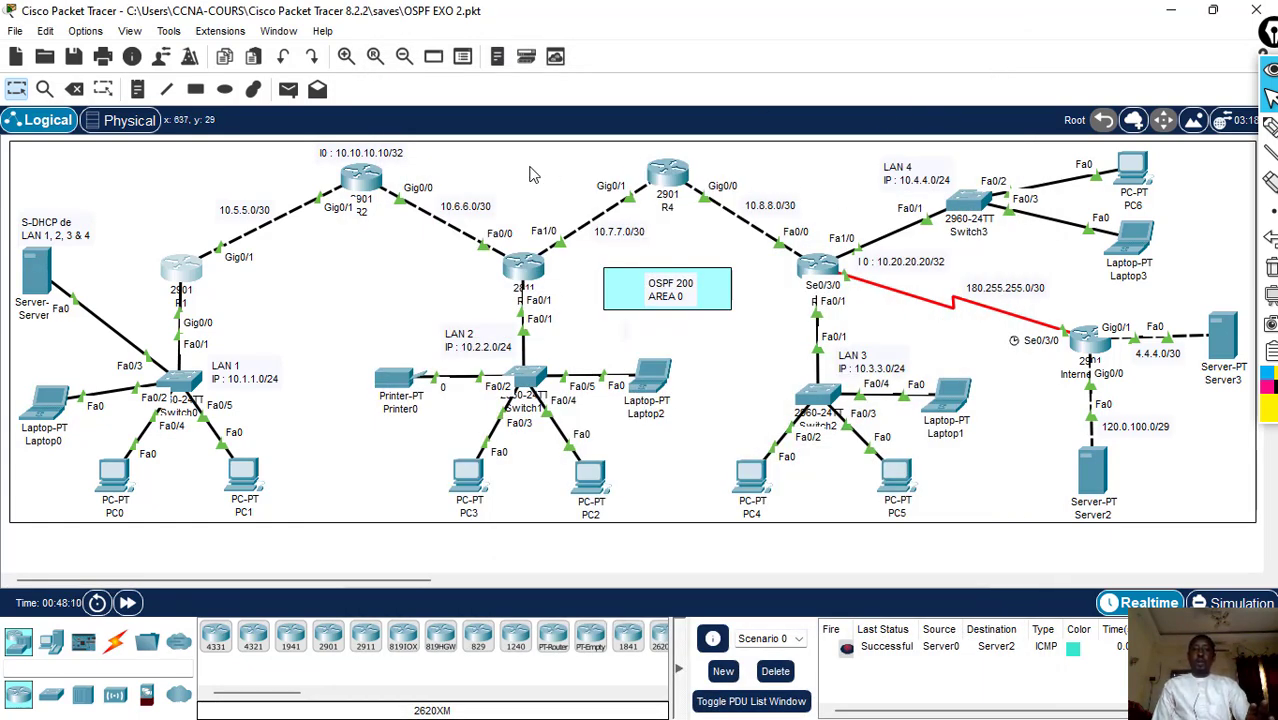